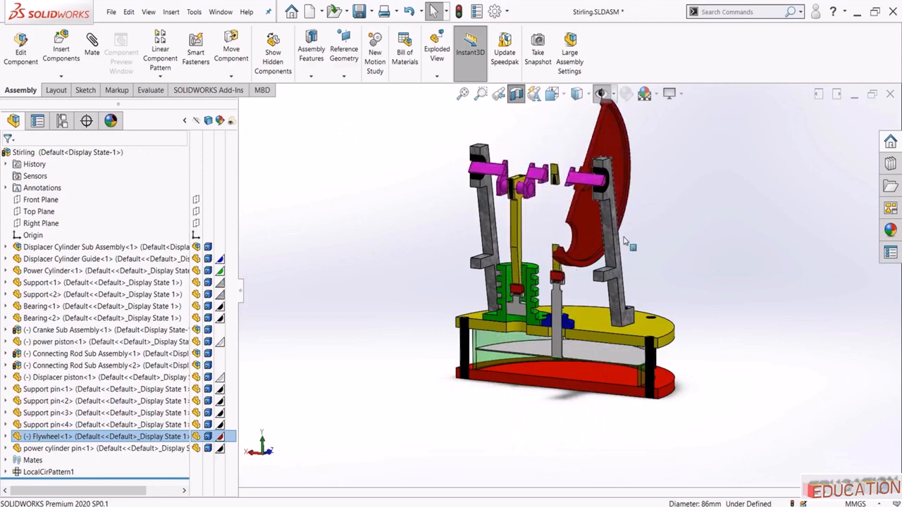
Rotate the flywheel and move the power and displacer pistons to examine the engine's motion in the sectioned assembly
drag(623, 242, 652, 176)
key(Escape)
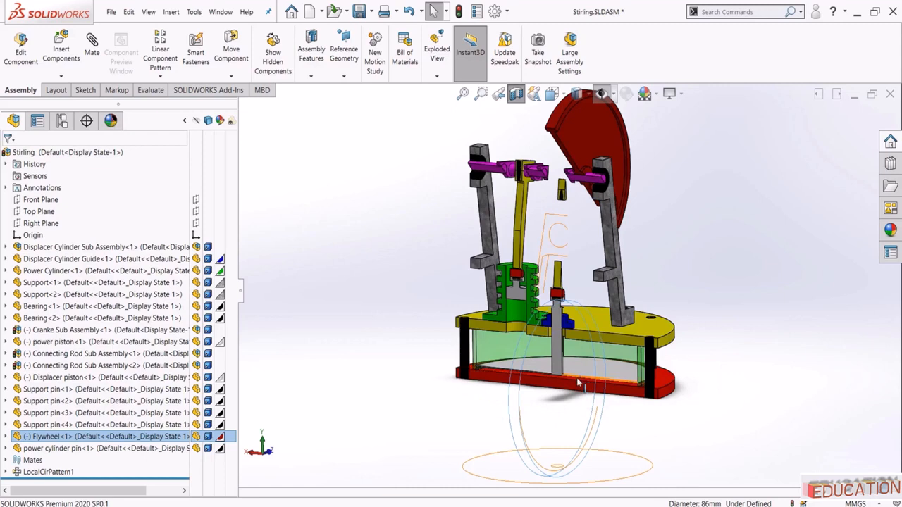
drag(521, 289, 622, 272)
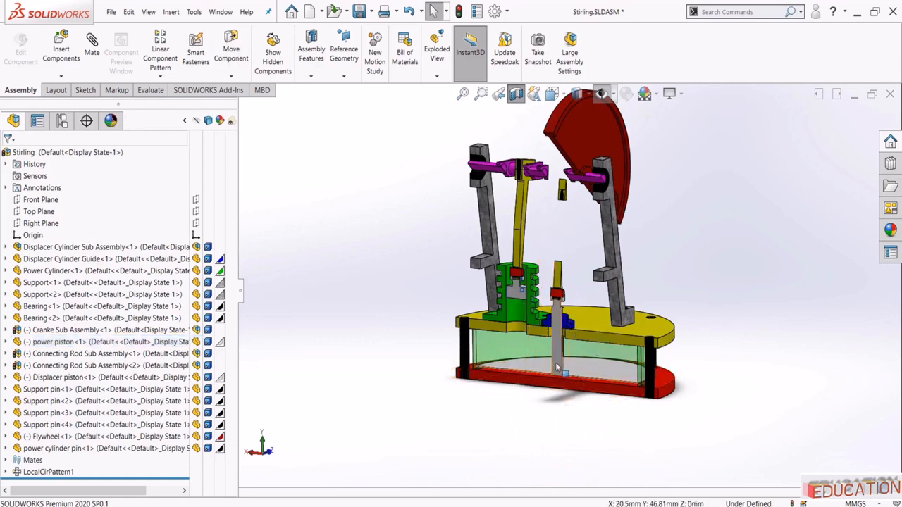
drag(556, 368, 552, 337)
key(Escape)
key(Escape)
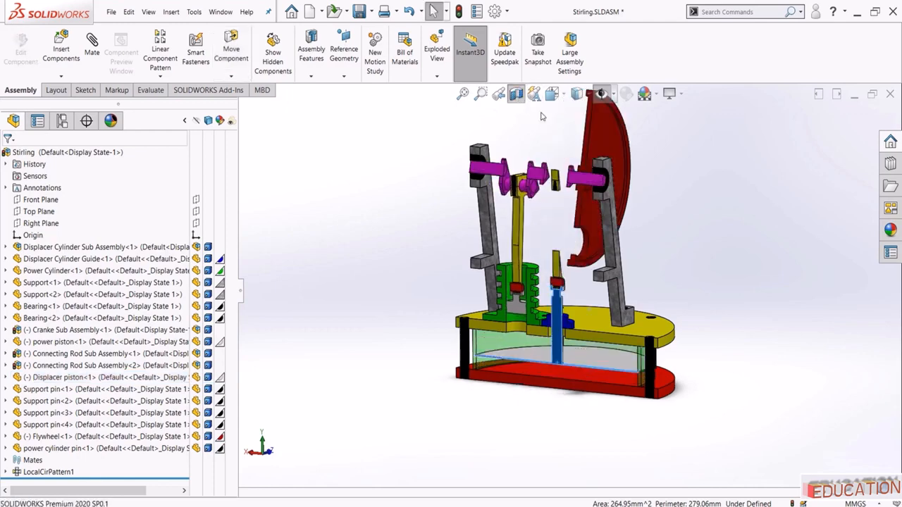
Turn off the section view and make the green power cylinder transparent
click(516, 94)
drag(581, 141, 560, 184)
scroll(522, 287, down, 5)
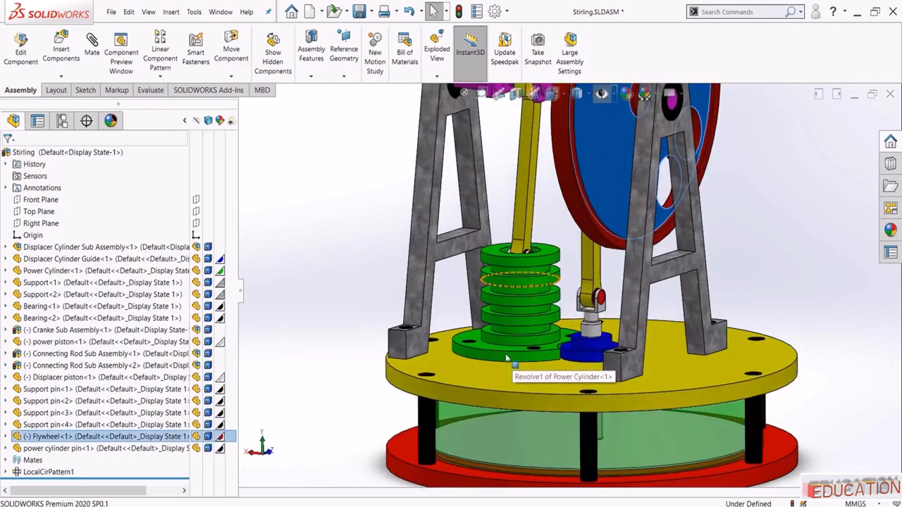
click(506, 361)
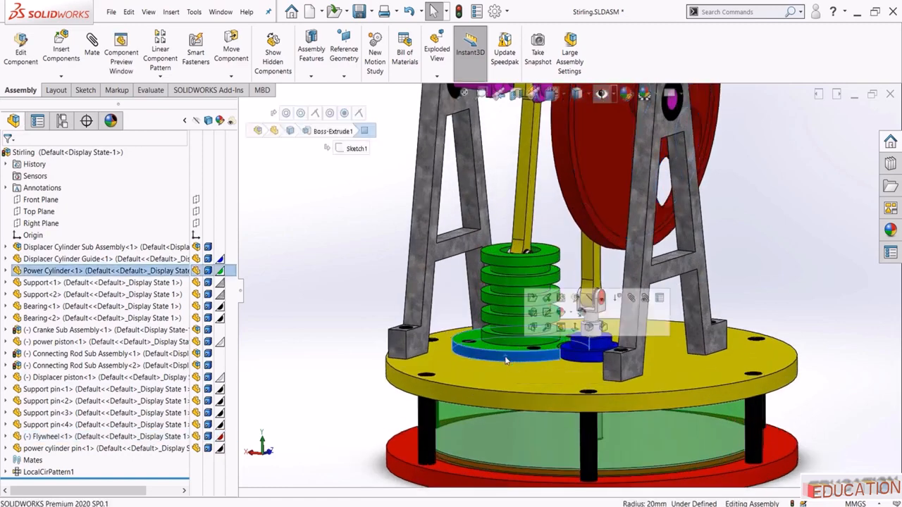
click(600, 299)
scroll(568, 284, up, 5)
click(437, 296)
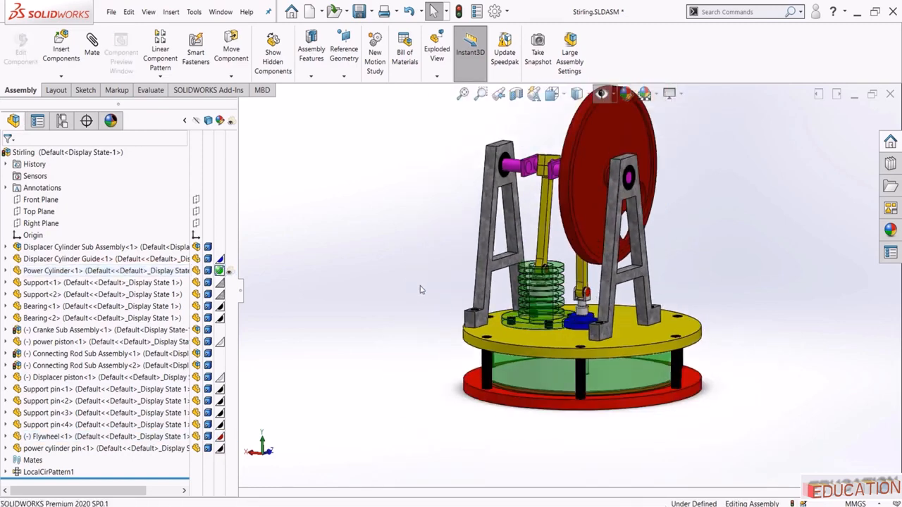
scroll(556, 267, down, 2)
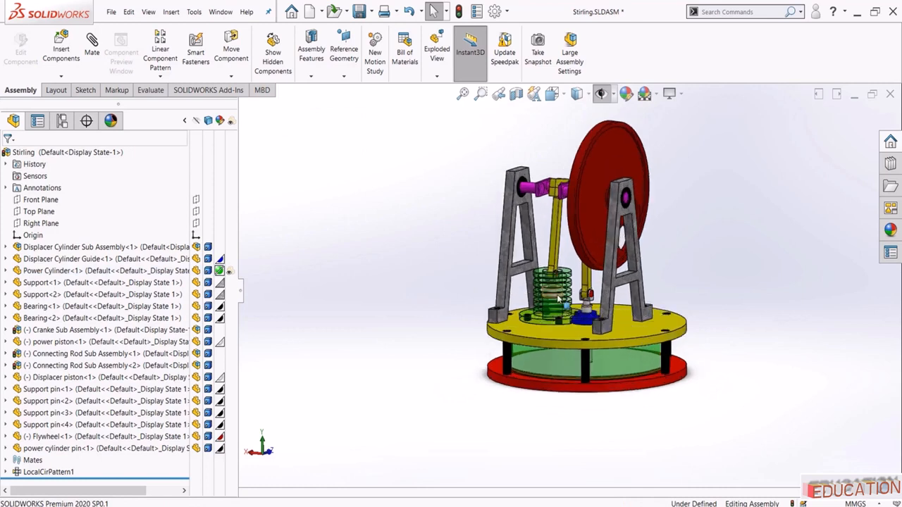
click(606, 194)
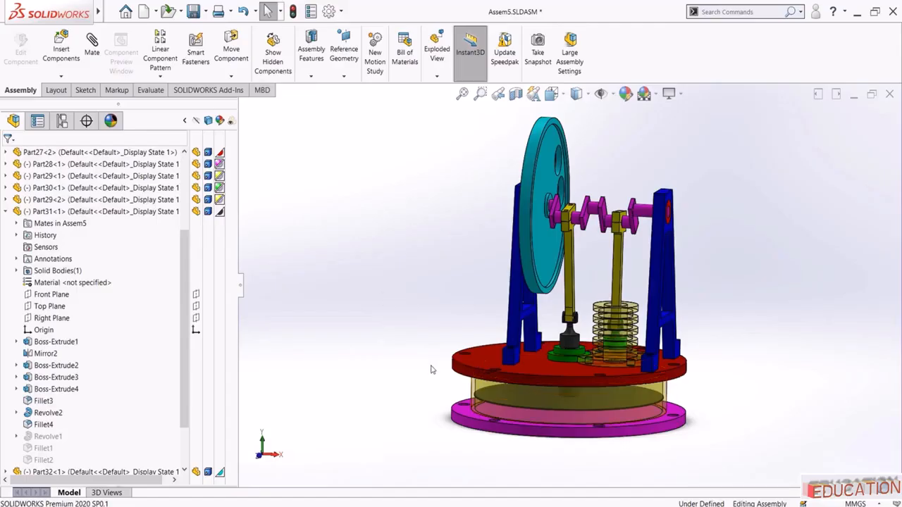
Examine the Assem5 engine assembly from several angles, looking at the base plates and the clear displacer cylinder
middle_drag(430, 367, 451, 417)
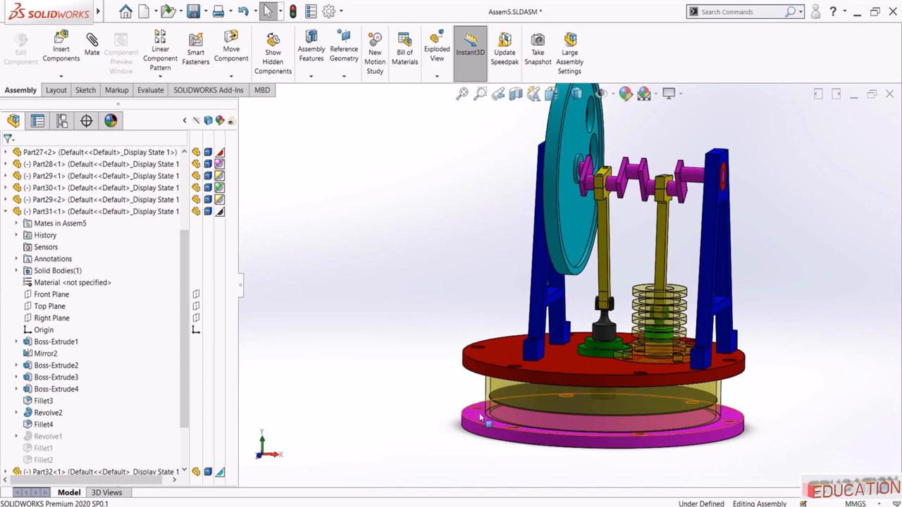
click(507, 411)
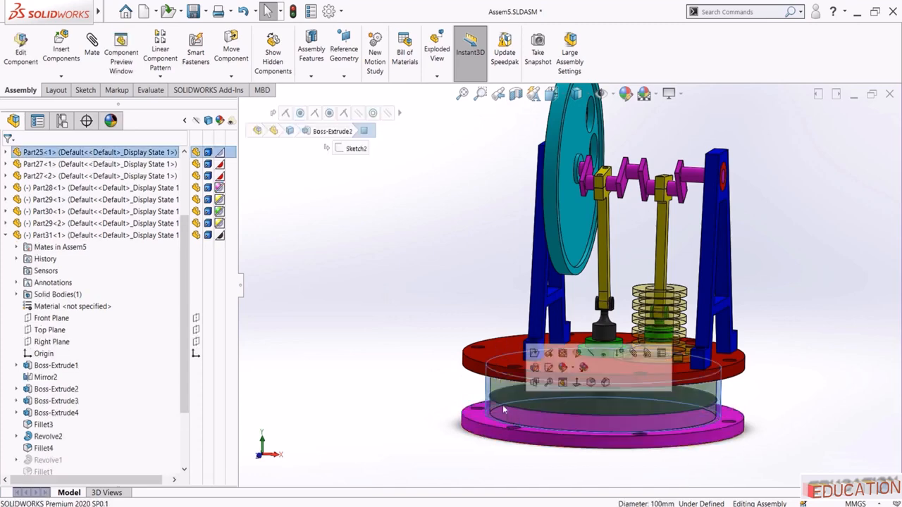
click(488, 360)
scroll(433, 317, up, 2)
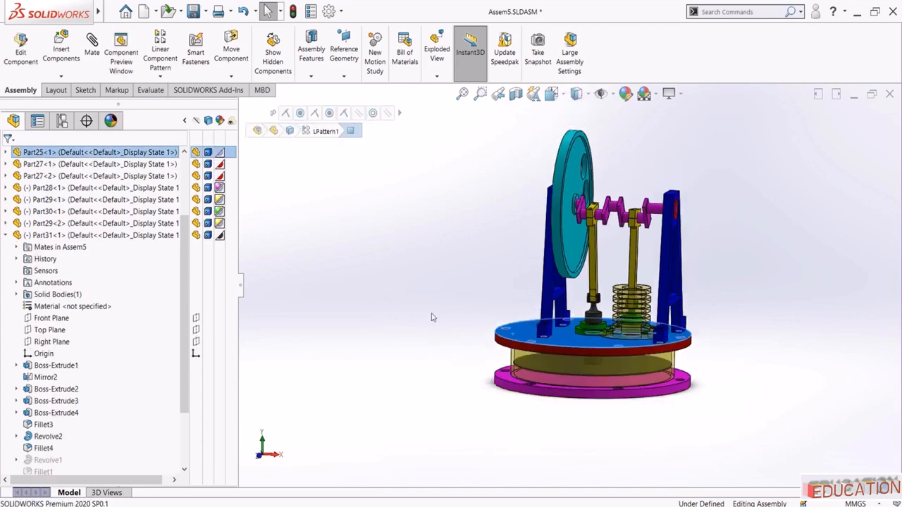
click(466, 311)
scroll(466, 311, up, 3)
middle_drag(466, 311, 412, 296)
scroll(412, 296, up, 1)
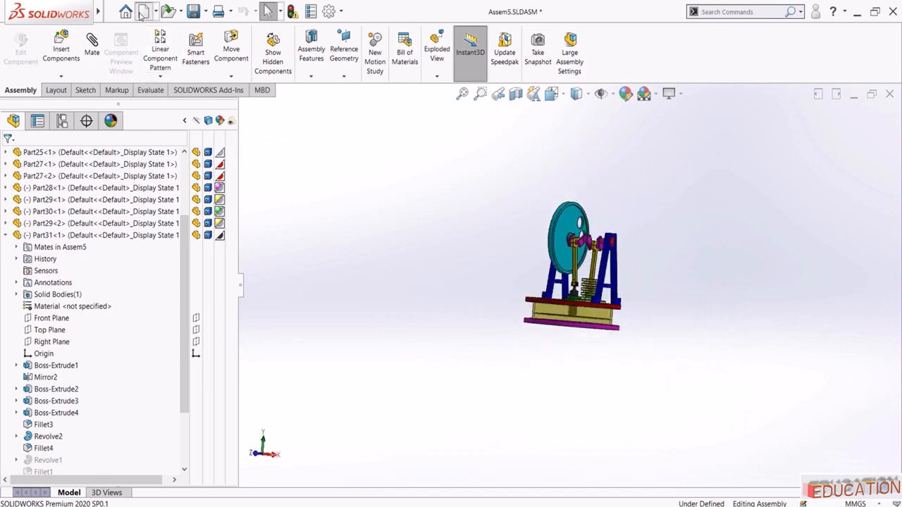
Create a new part and start a sketch on the Top Plane
click(143, 11)
click(550, 348)
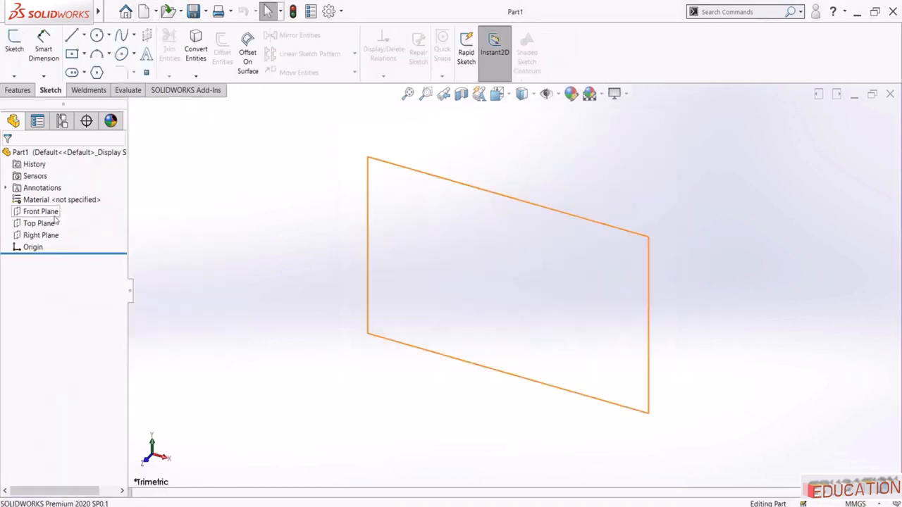
click(39, 222)
click(44, 208)
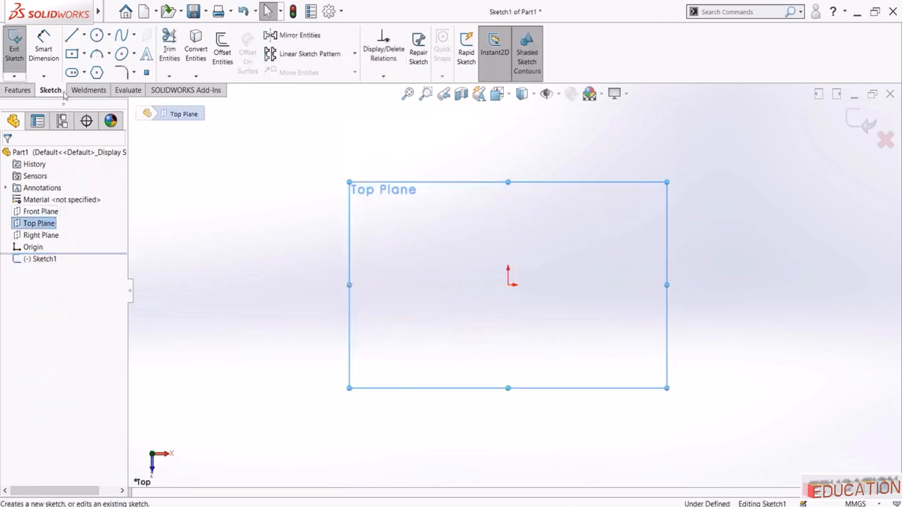
Sketch a circle centred on the origin, about 79 mm in diameter
click(133, 34)
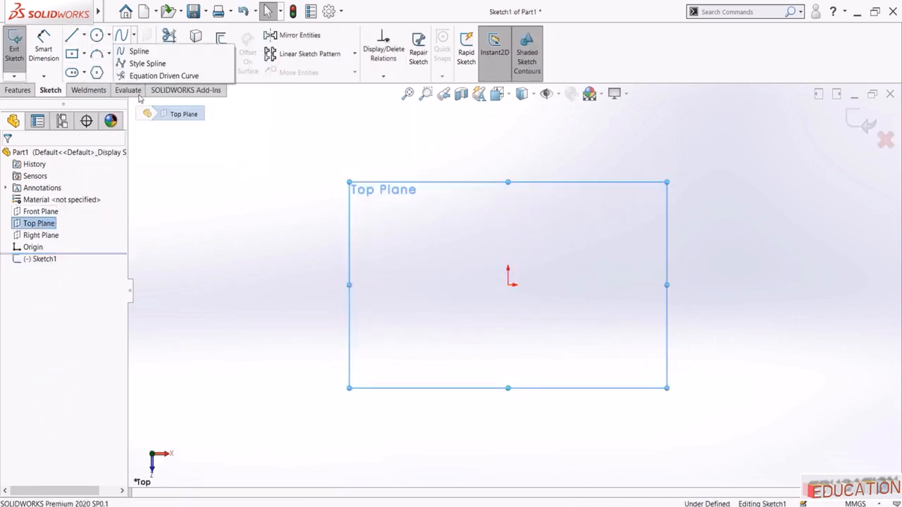
click(108, 35)
click(113, 49)
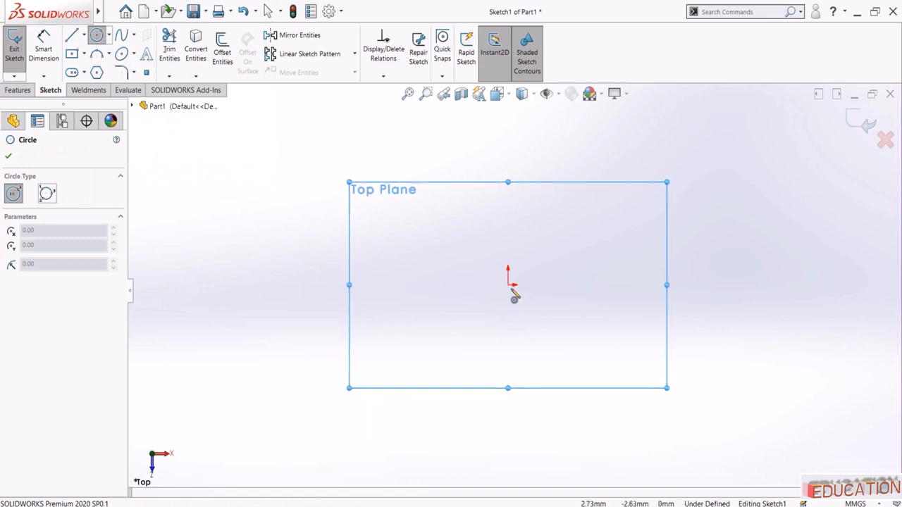
drag(508, 285, 548, 227)
click(541, 201)
key(Escape)
Dimension the circle's diameter to 120 mm and exit the sketch
click(445, 160)
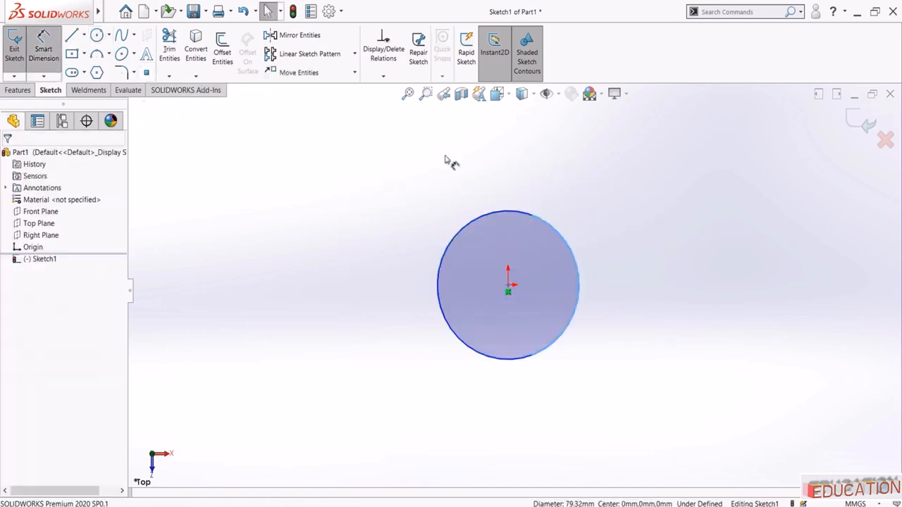
click(520, 213)
click(356, 287)
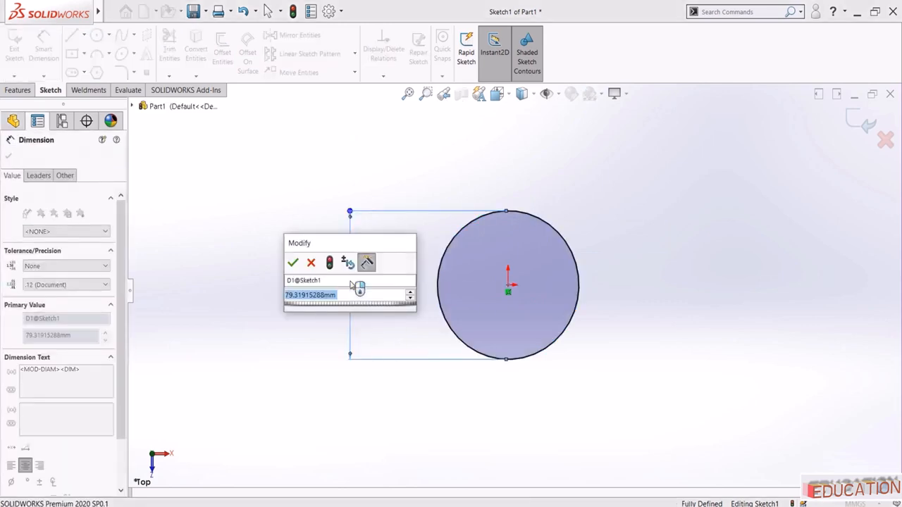
text(120)
key(Return)
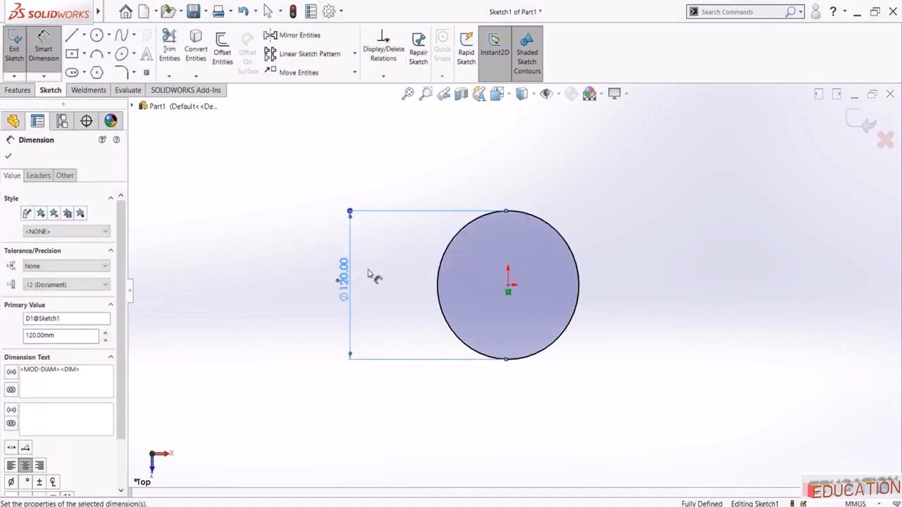
key(Escape)
click(858, 120)
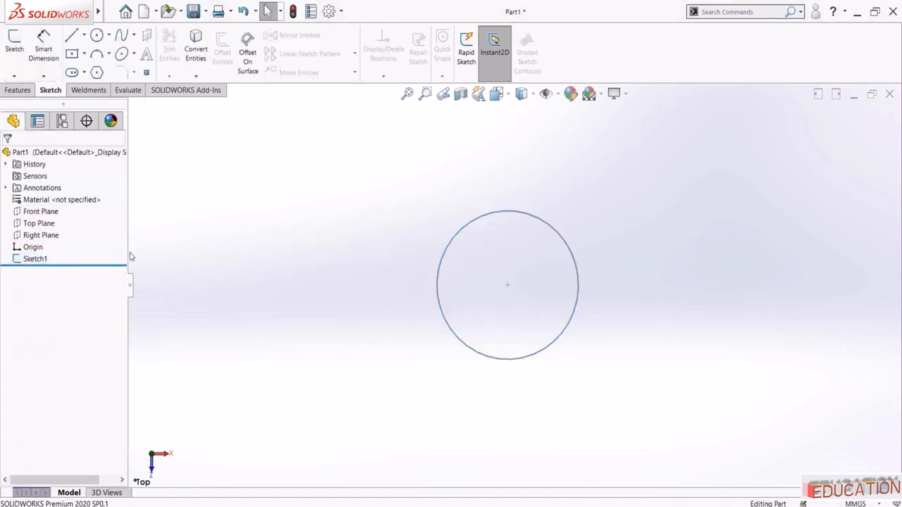
Extrude the circle sketch as a blind boss with a depth of 5 mm
click(35, 260)
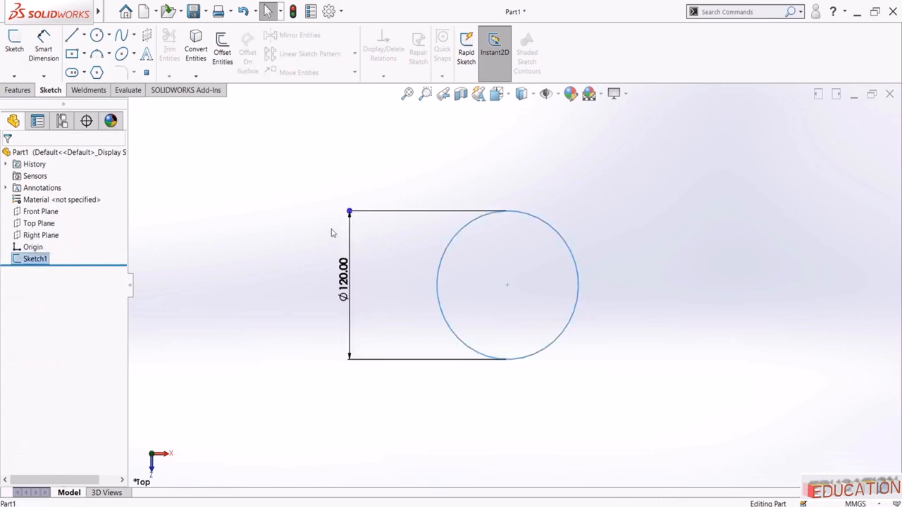
click(32, 90)
click(19, 49)
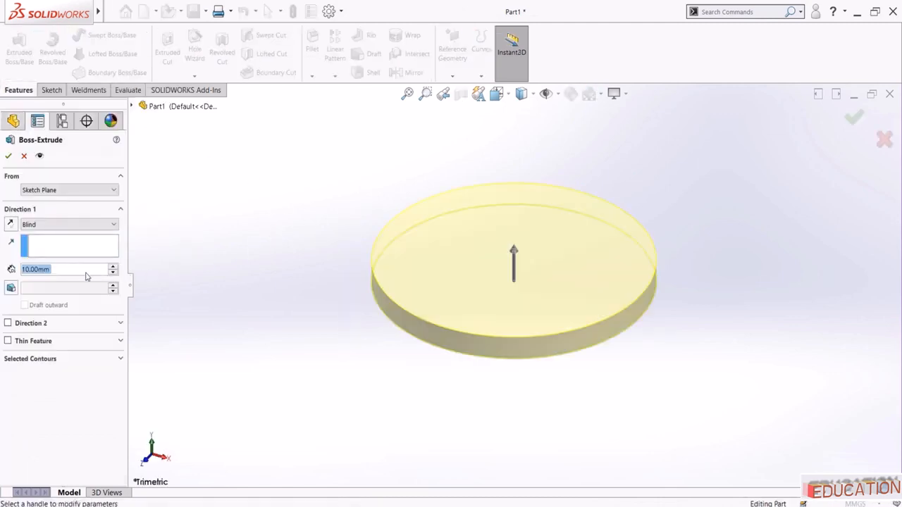
text(5)
key(Return)
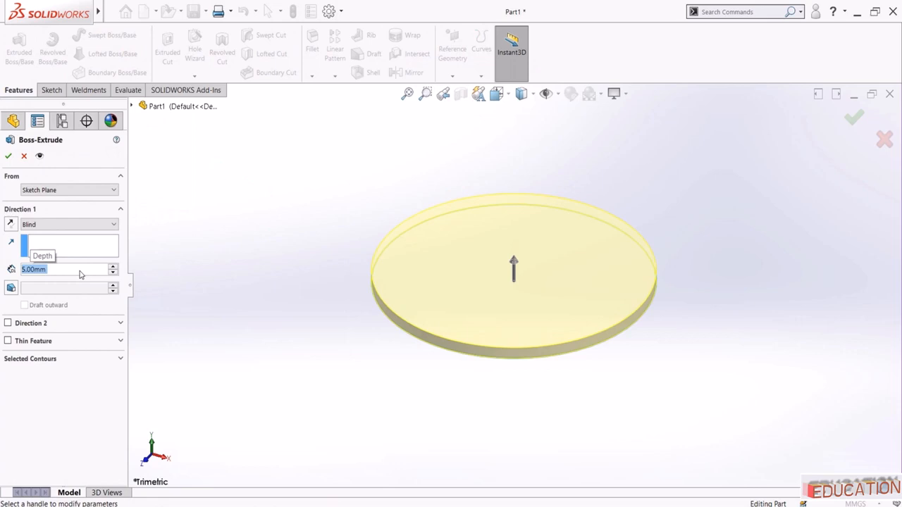
click(8, 156)
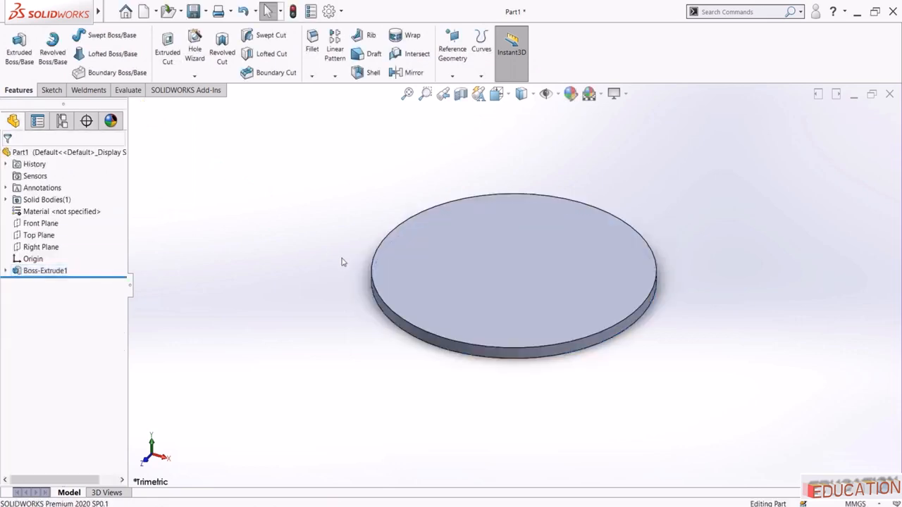
Start a sketch on the disc's upper flat face and view it normal to the sketch plane
middle_drag(324, 175, 303, 241)
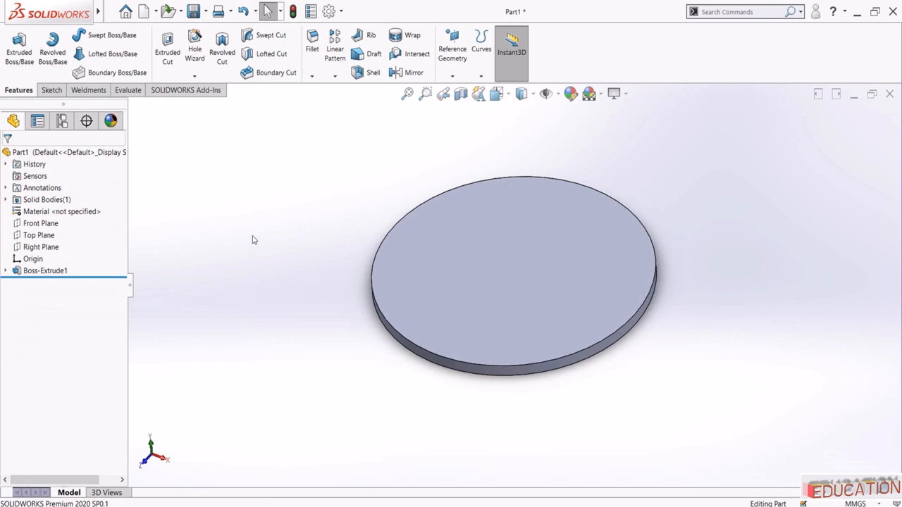
click(501, 268)
click(540, 237)
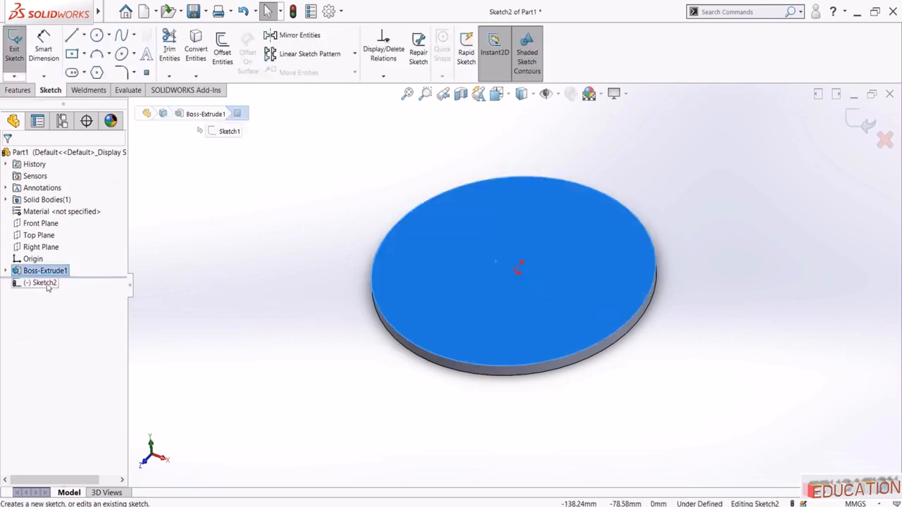
click(45, 282)
click(70, 271)
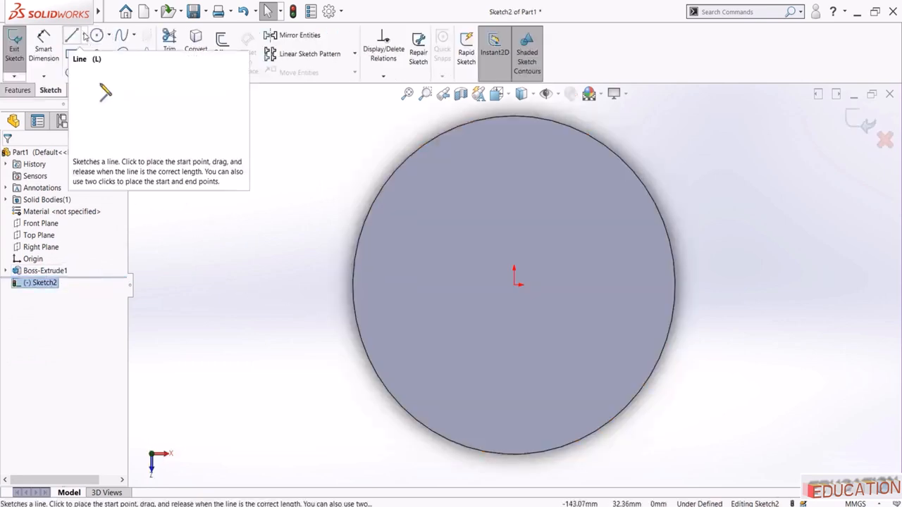
Draw a vertical centerline from the origin up towards the disc's edge
click(84, 34)
click(88, 62)
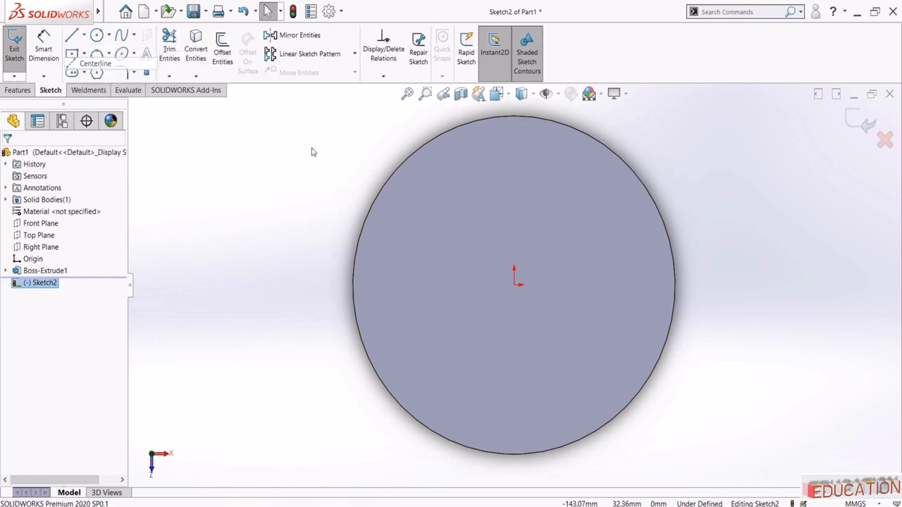
click(514, 286)
click(513, 149)
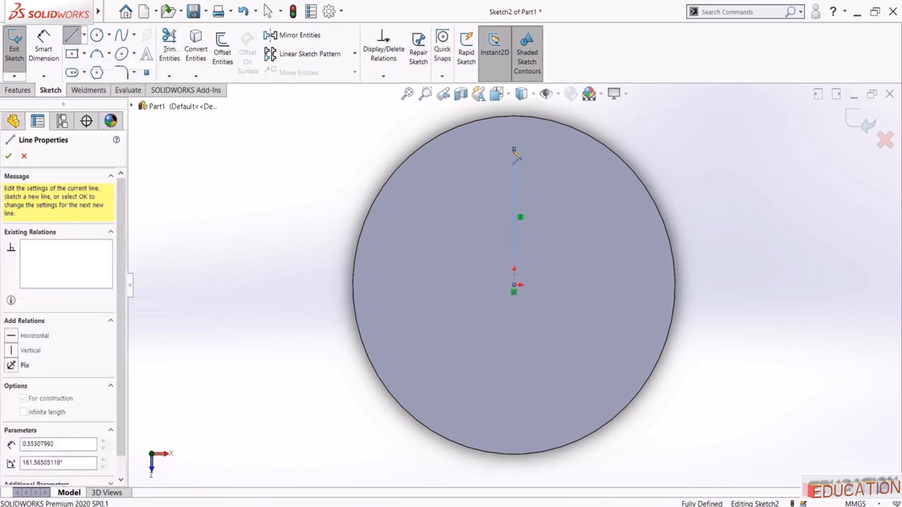
key(Escape)
Draw a second centerline from the origin, about 41 mm long, slanting up to the right about 32° from the vertical one
click(84, 34)
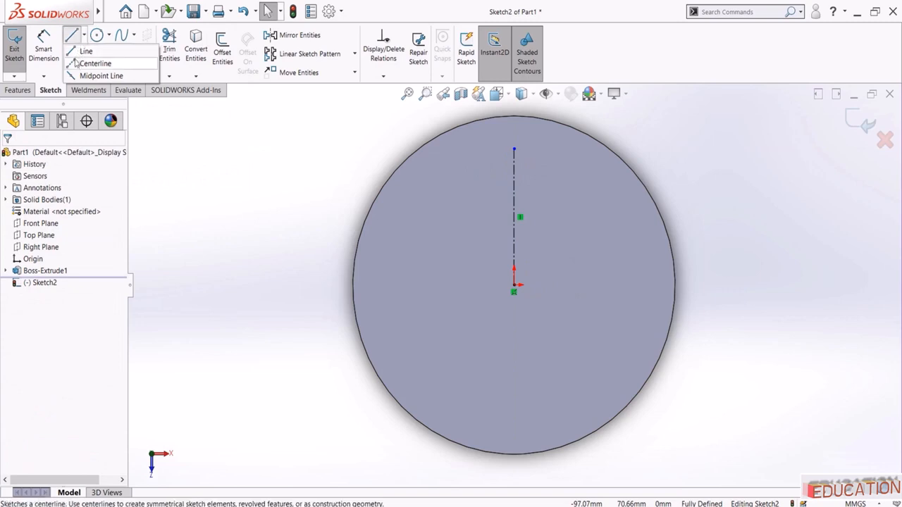
click(88, 58)
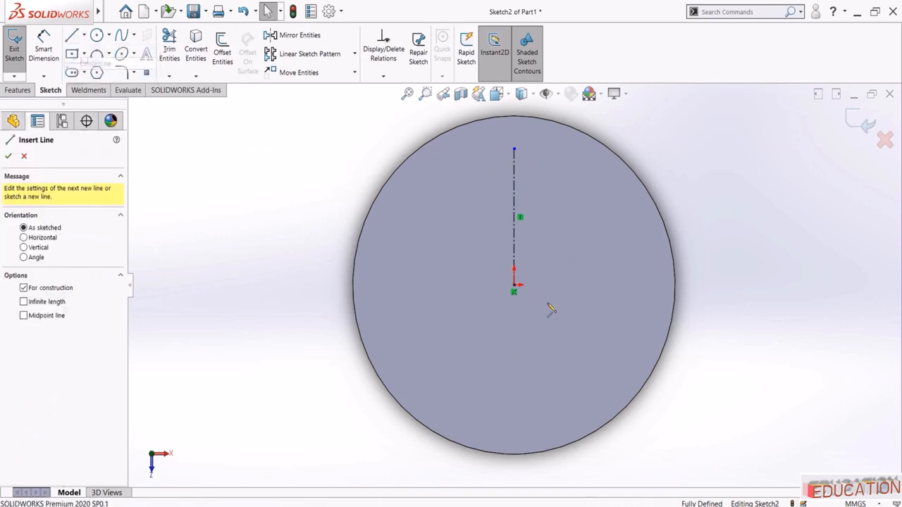
click(515, 286)
click(573, 187)
key(Escape)
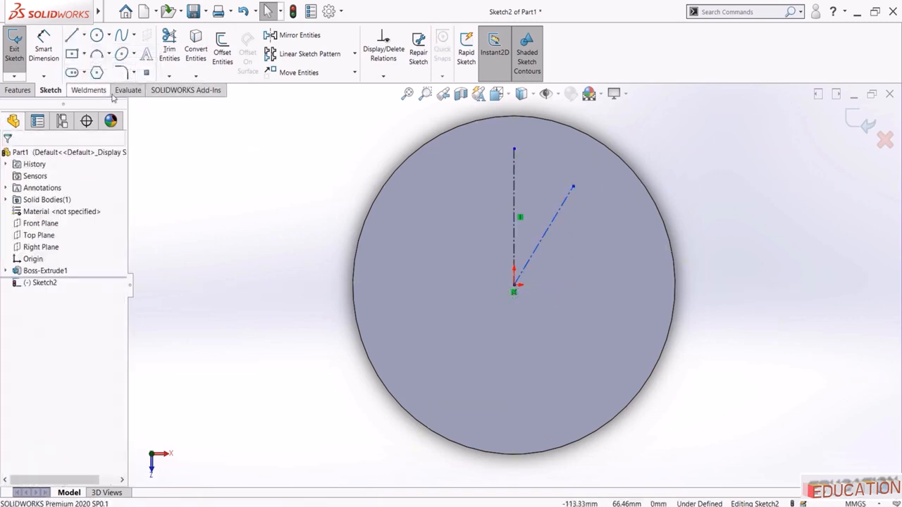
Dimension the angle between the two centerlines to 30 degrees
click(43, 49)
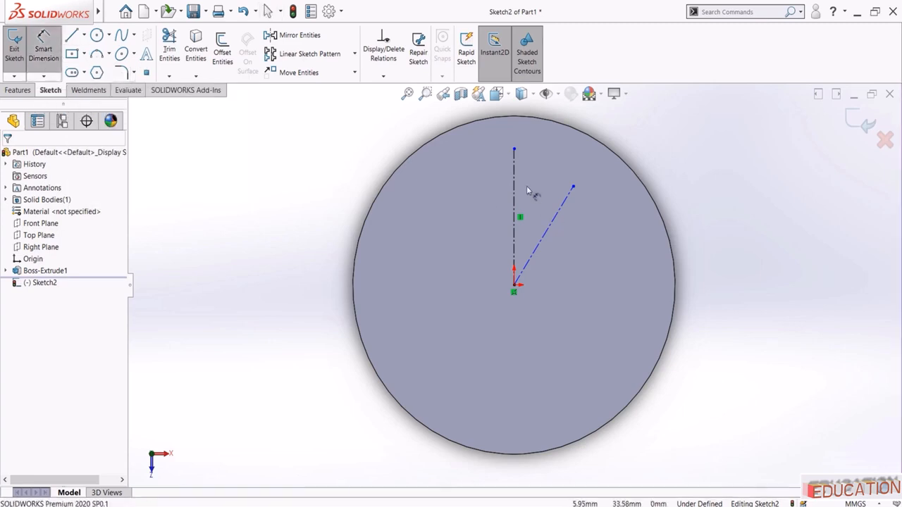
click(516, 185)
click(564, 202)
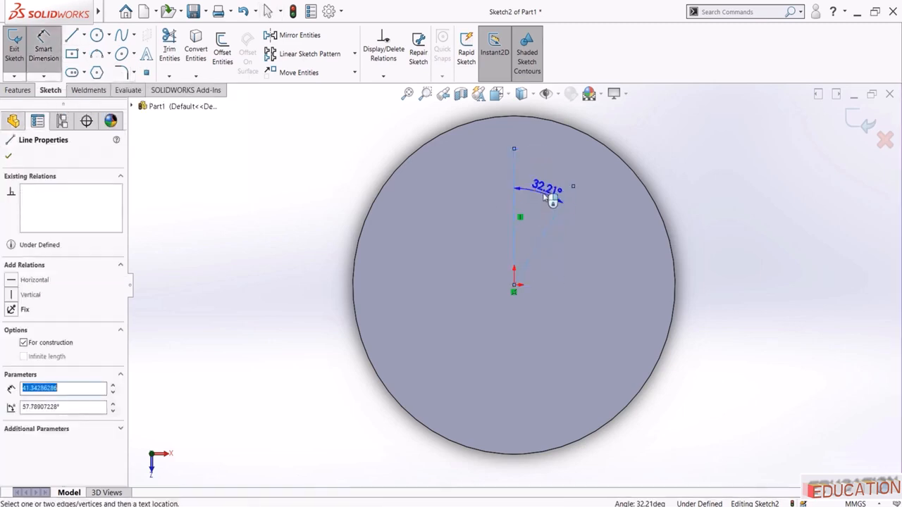
click(552, 199)
text(30)
key(Return)
key(Escape)
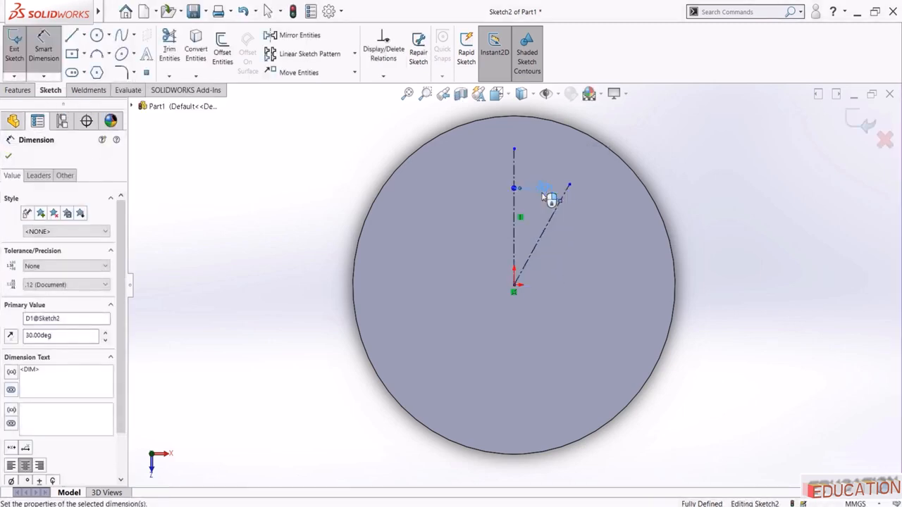
Dimension the slanted centerline's length to 55 mm
click(43, 49)
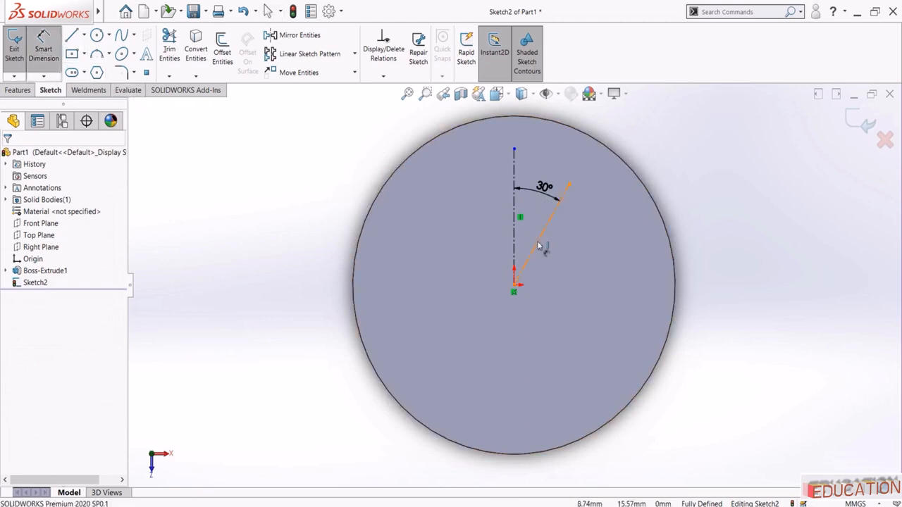
click(539, 246)
click(562, 251)
text(5)
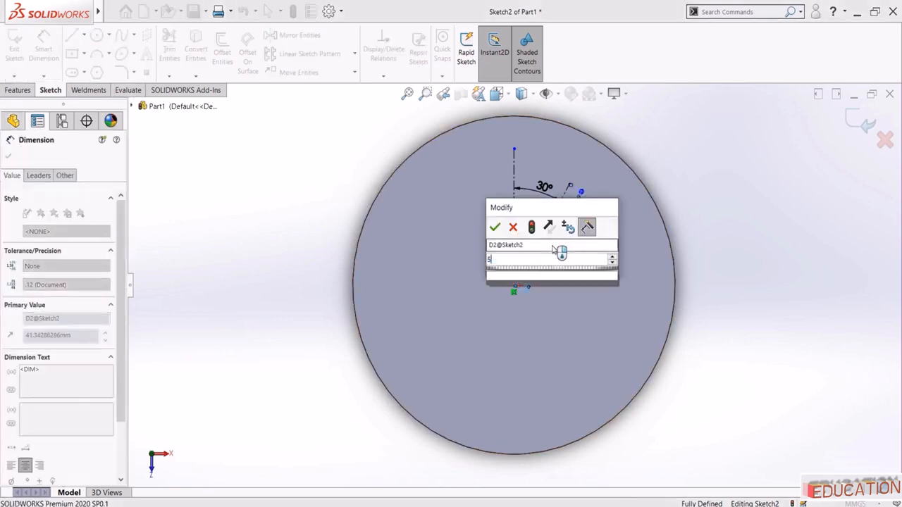
text(5)
key(Return)
key(Escape)
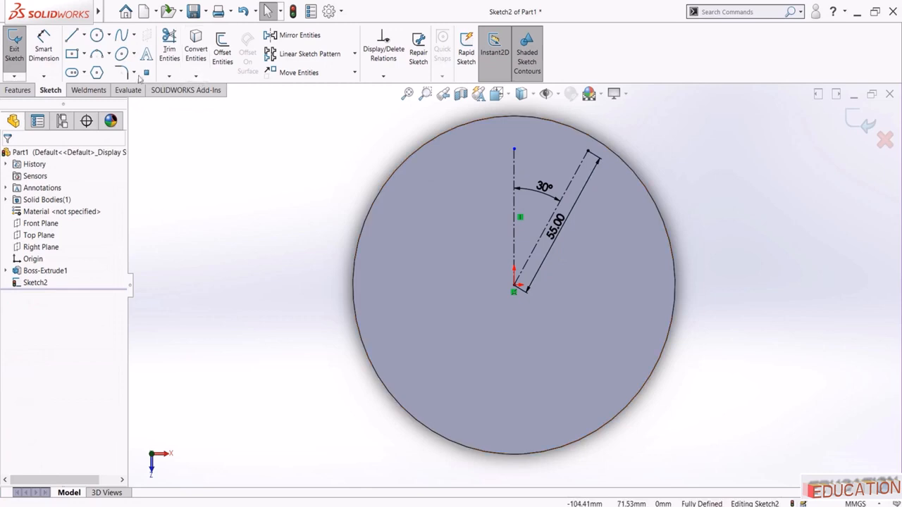
Place a sketch point on the outer end of the 55 mm centerline and exit the sketch
click(147, 73)
scroll(621, 151, down, 3)
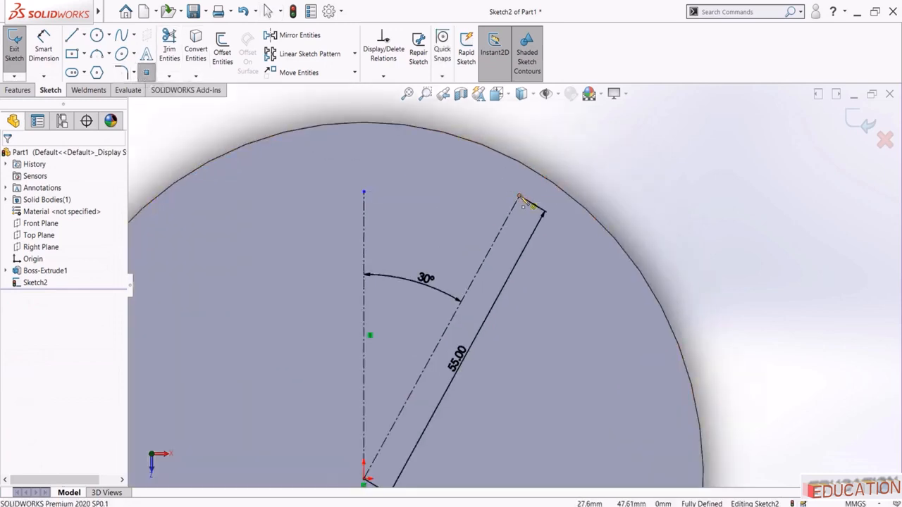
click(520, 199)
key(Escape)
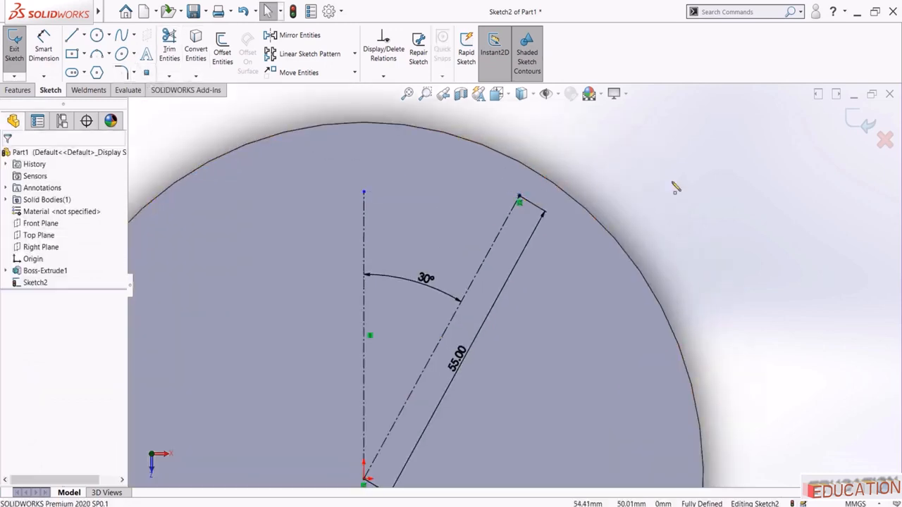
scroll(807, 145, up, 2)
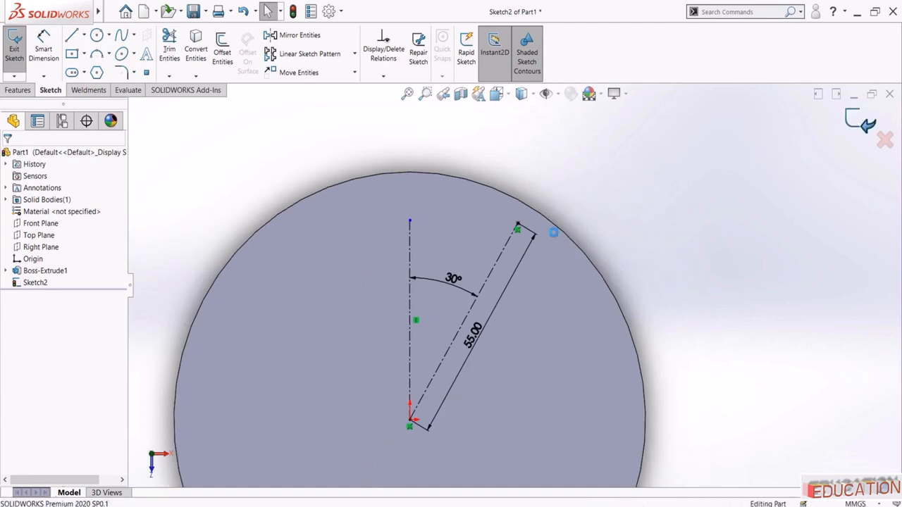
click(860, 120)
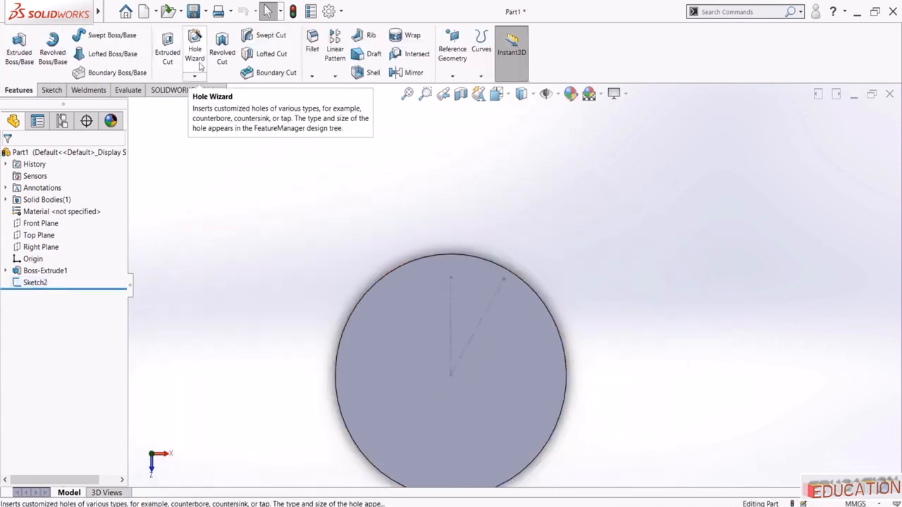
Start a Hole Wizard hole using the DIN standard and the Drill sizes type
click(200, 66)
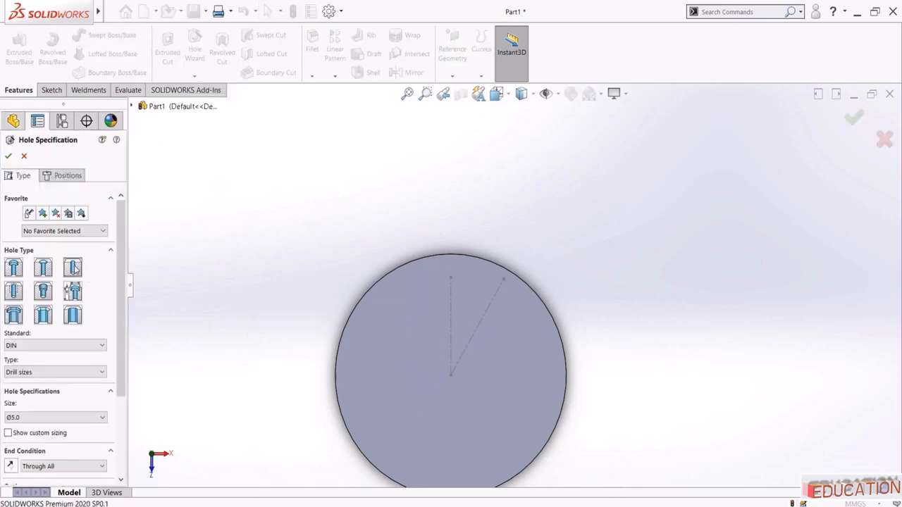
click(89, 346)
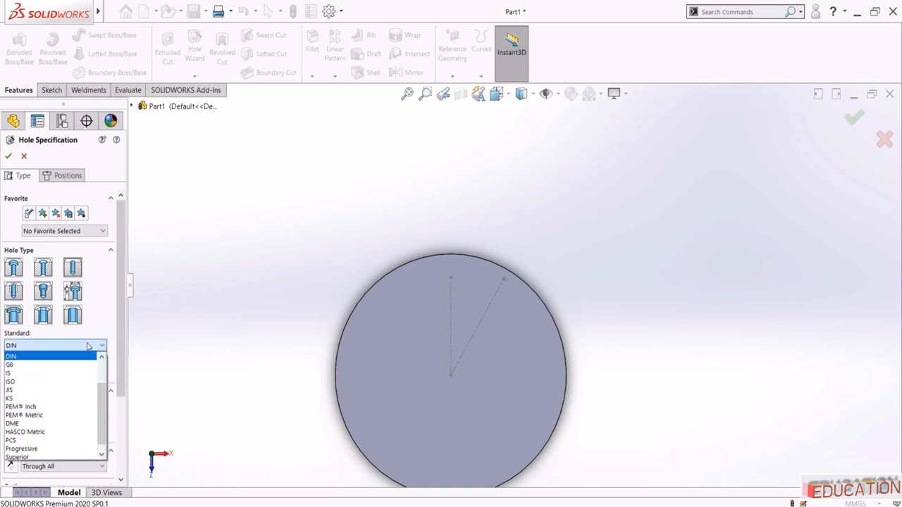
click(88, 346)
scroll(121, 351, down, 1)
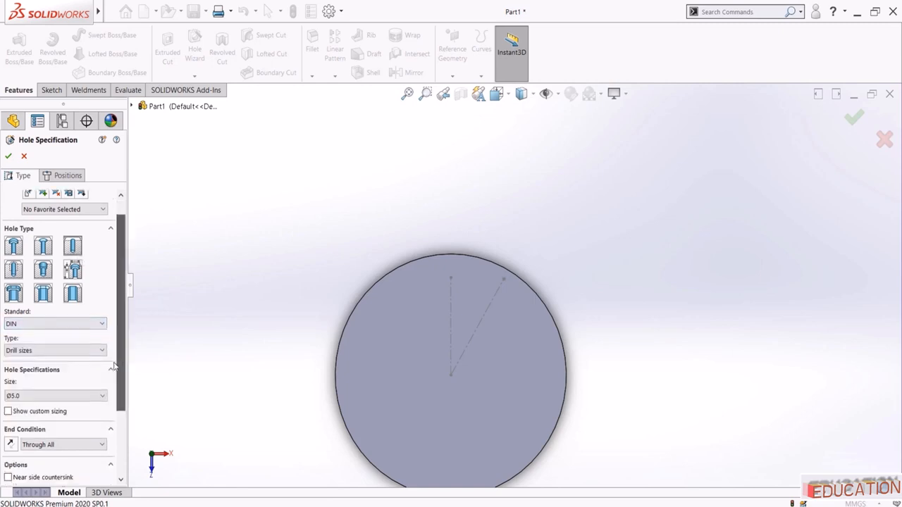
click(82, 350)
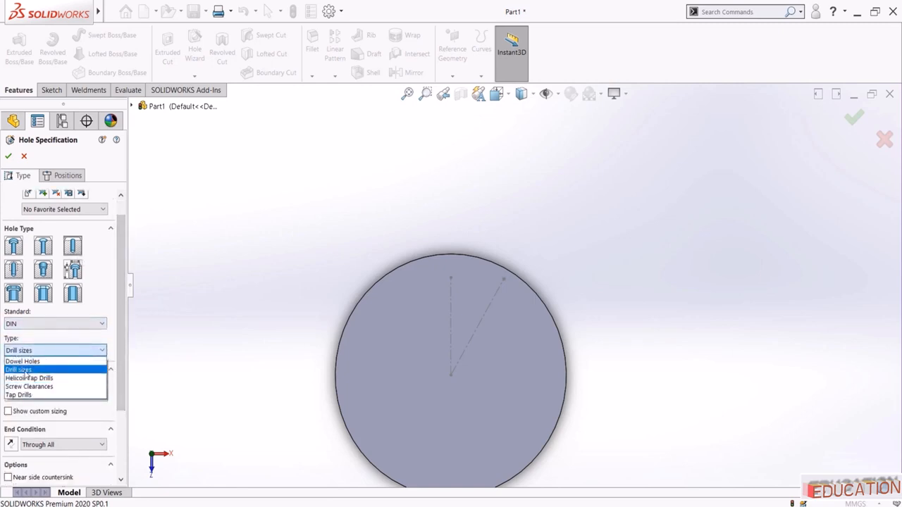
click(19, 369)
scroll(113, 366, down, 1)
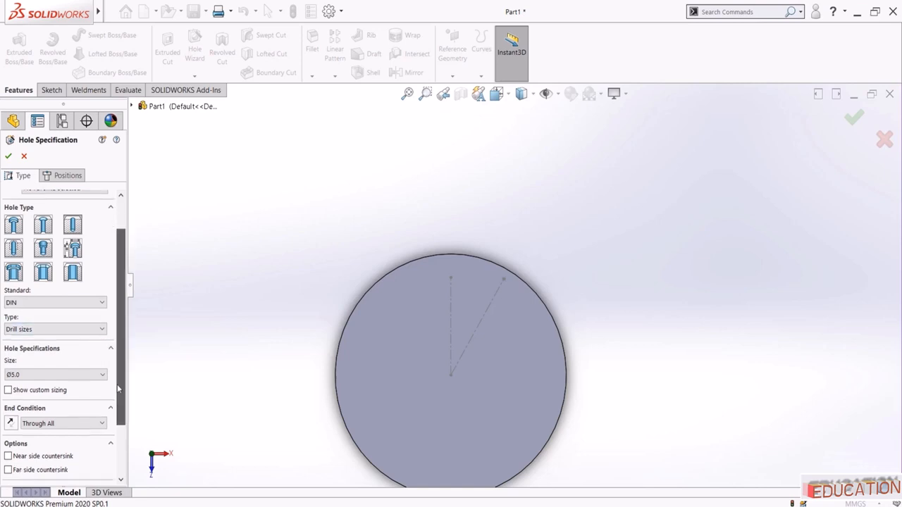
Specify the hole size as Ø5.0 with a Through All end condition
click(73, 360)
scroll(62, 401, up, 1)
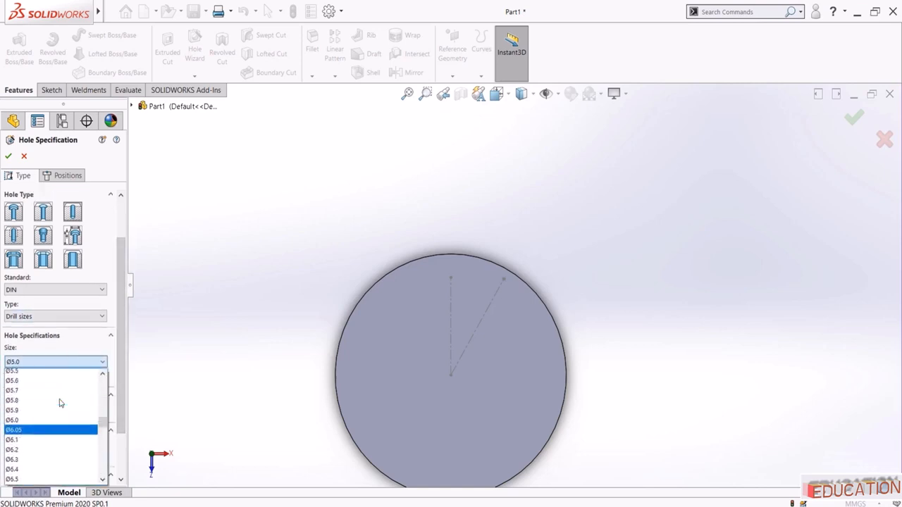
scroll(61, 402, down, 1)
click(19, 376)
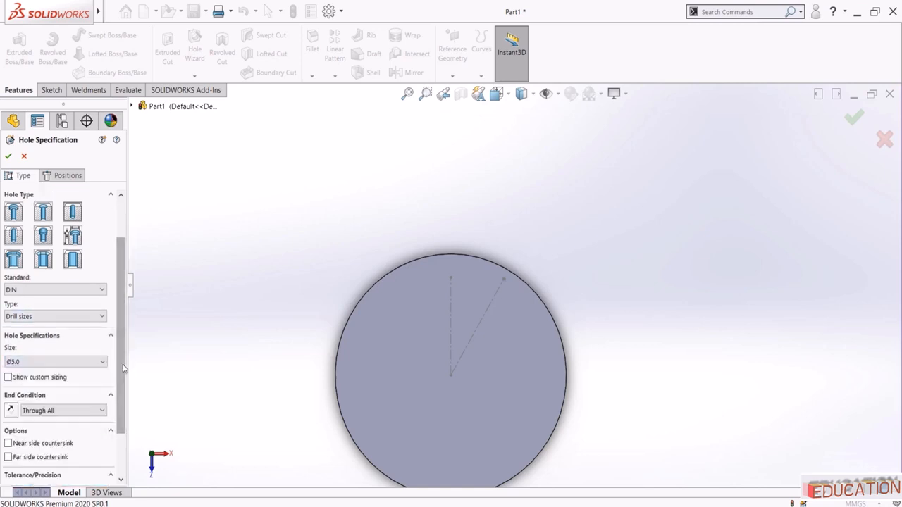
click(90, 416)
click(74, 424)
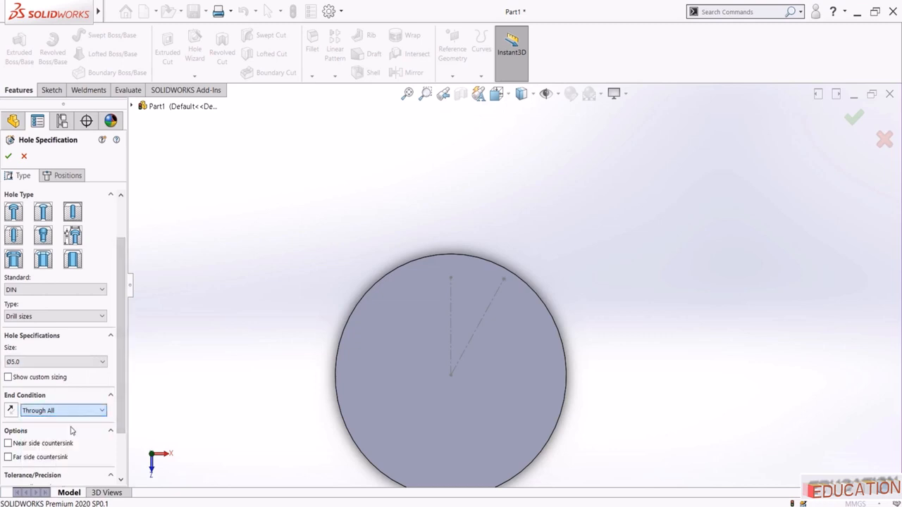
Position the hole with a 3D sketch on the point at the slanted centerline's outer end and create it
click(64, 176)
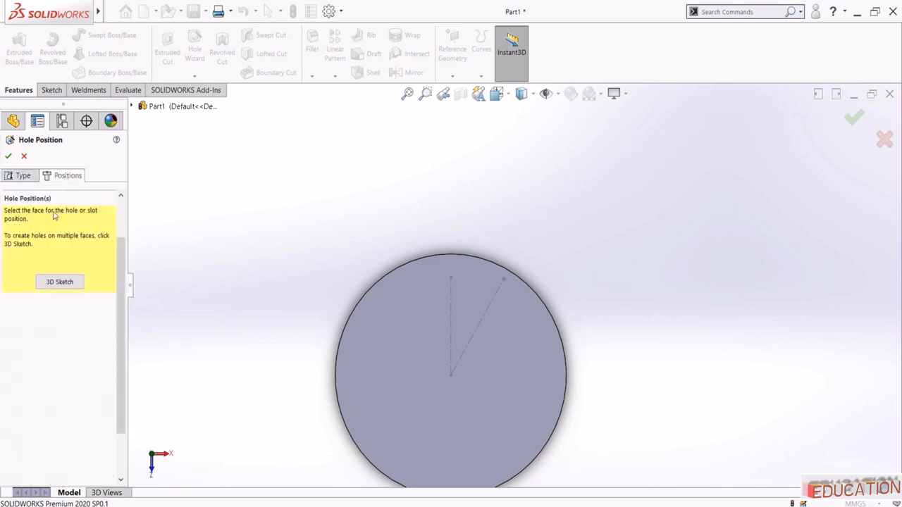
click(59, 282)
scroll(508, 279, down, 5)
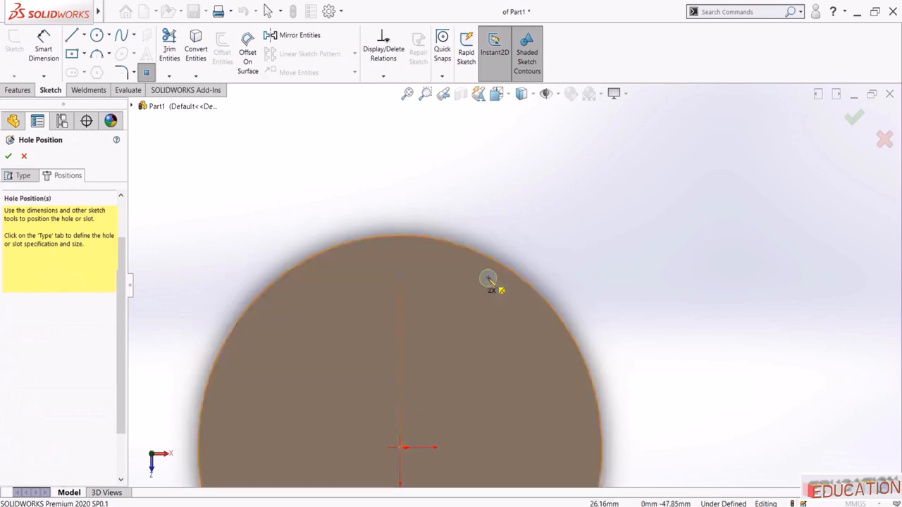
click(501, 282)
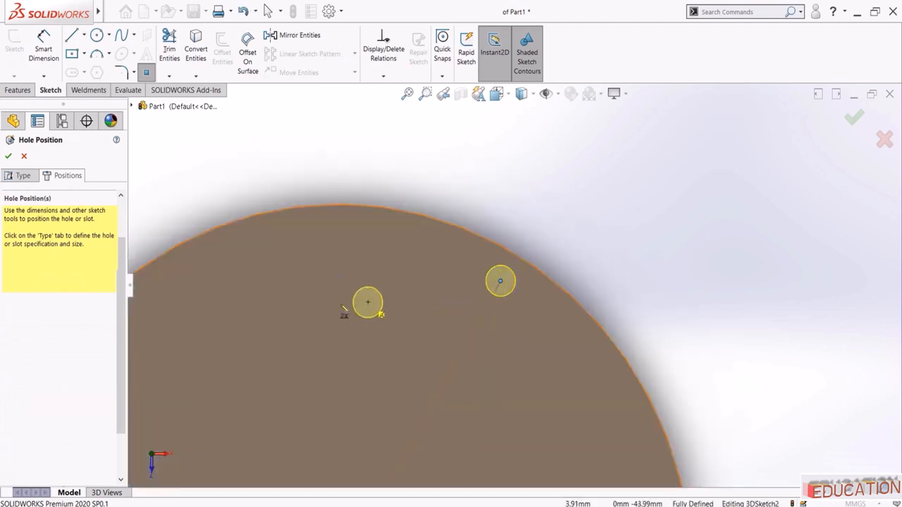
click(9, 156)
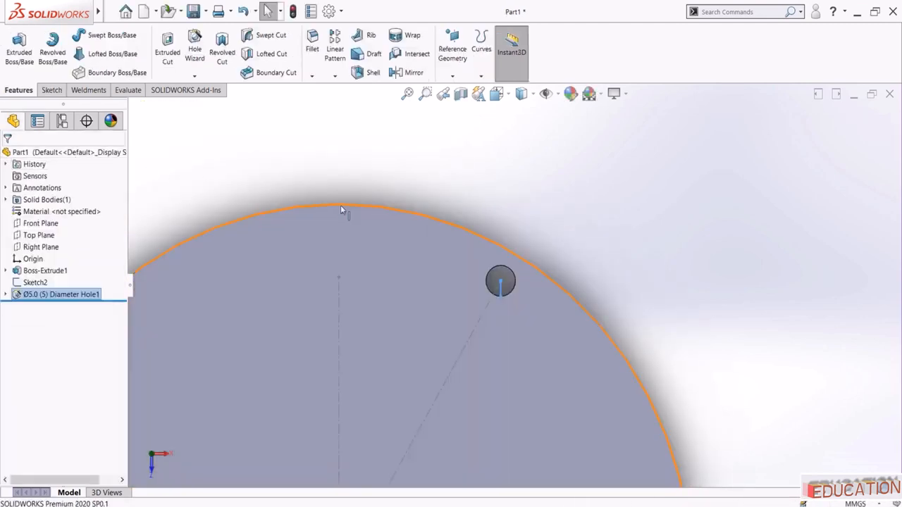
Start a circular pattern with the disc's cylindrical rim face as its direction reference
scroll(341, 205, up, 5)
middle_drag(326, 299, 318, 250)
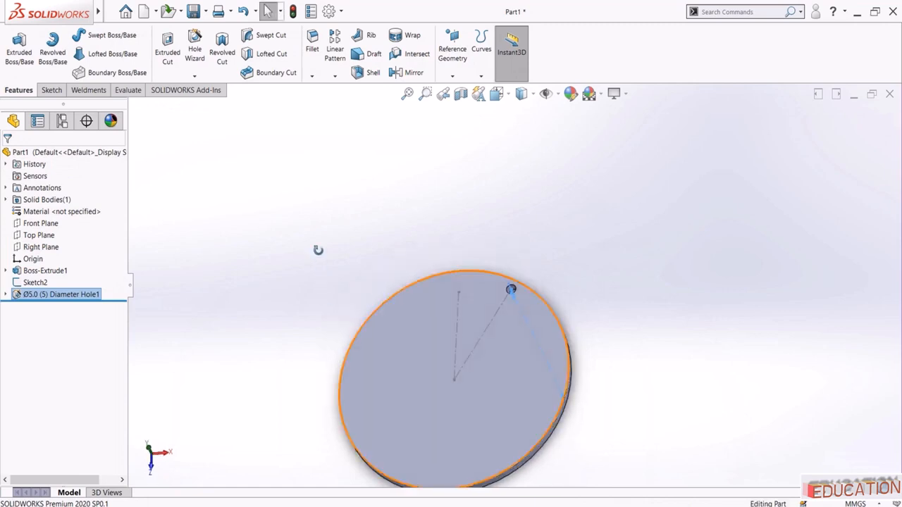
scroll(560, 313, down, 1)
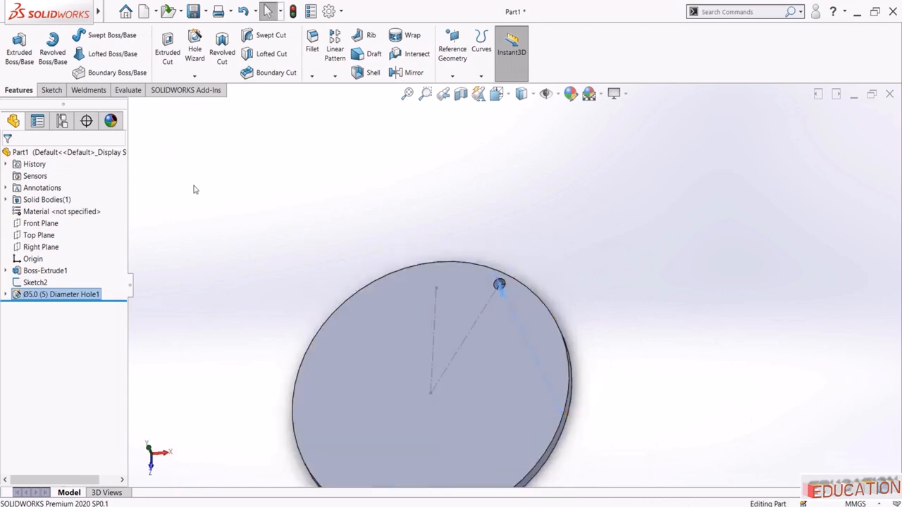
click(233, 148)
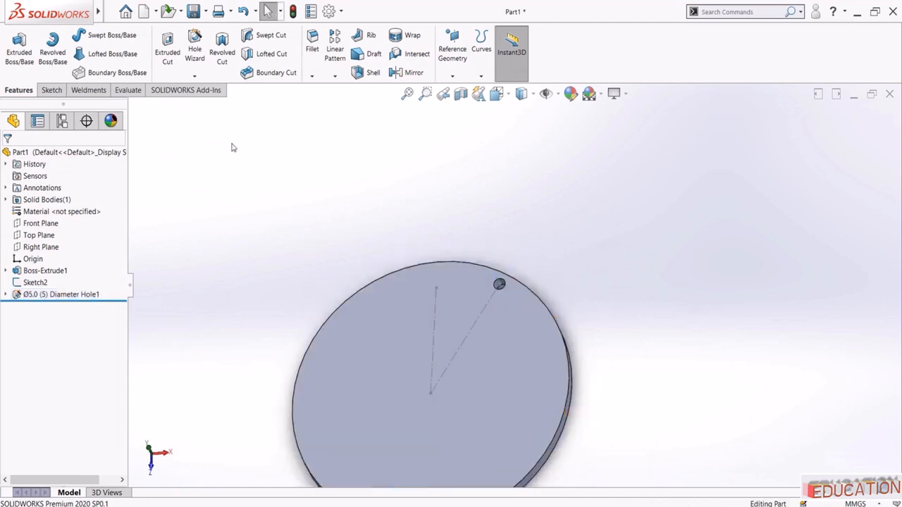
click(335, 78)
click(337, 97)
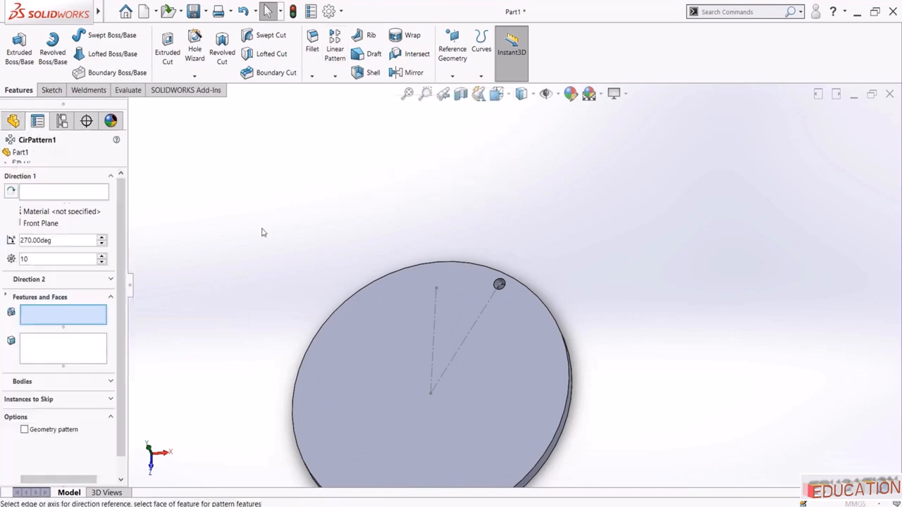
click(56, 195)
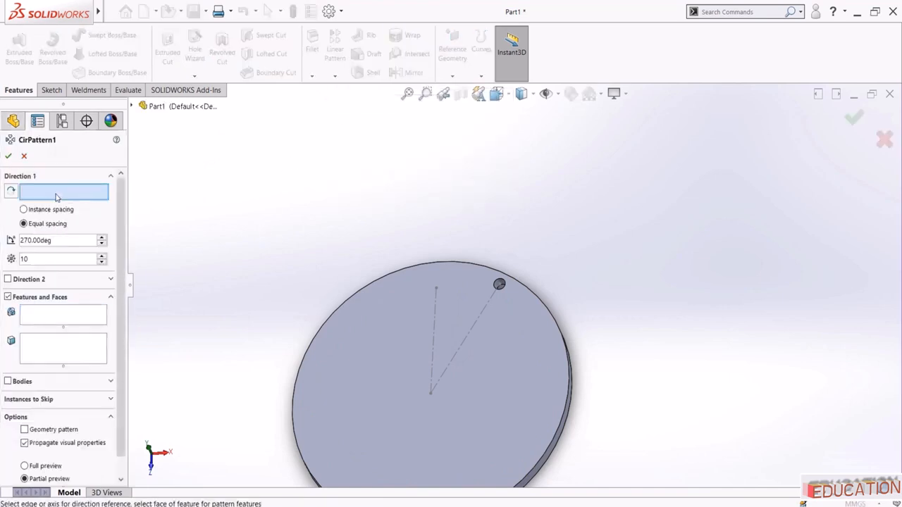
middle_drag(458, 352, 439, 330)
click(498, 364)
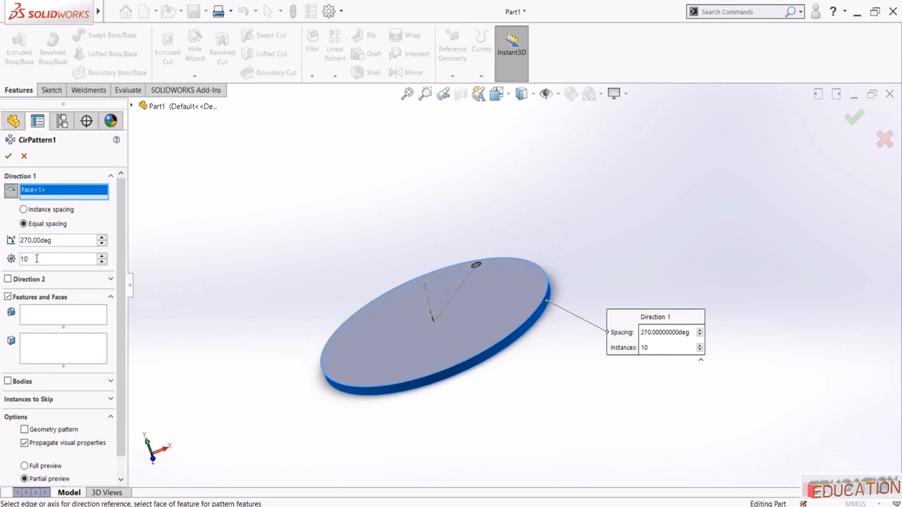
Pattern the Ø5.0 hole feature as 6 equally spaced instances over 360 degrees around the disc
text(6)
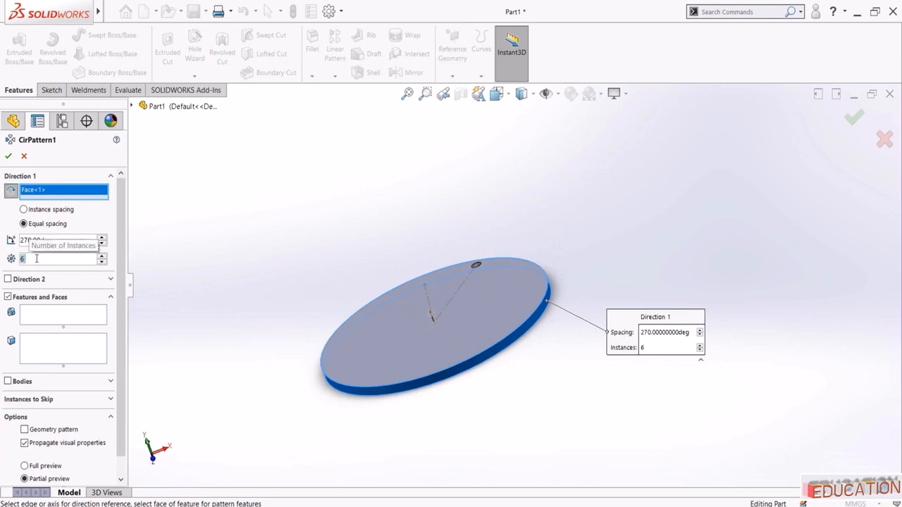
click(30, 324)
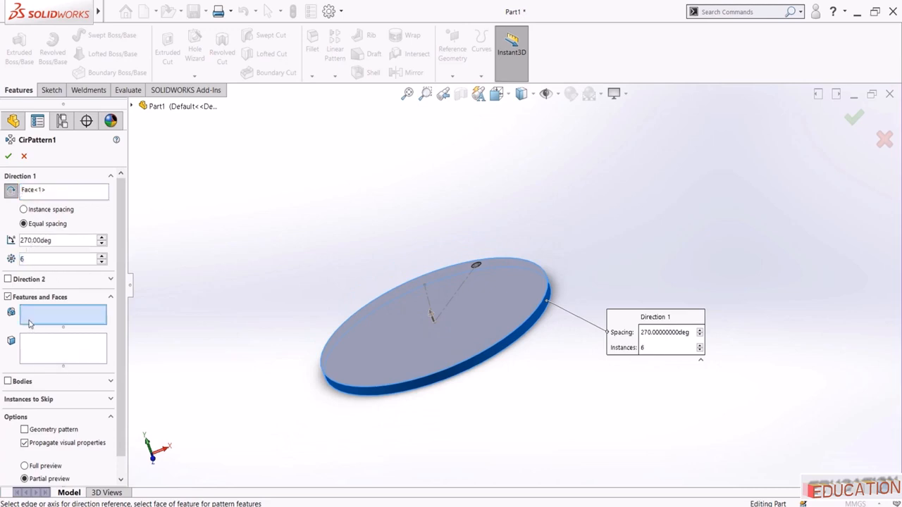
click(133, 106)
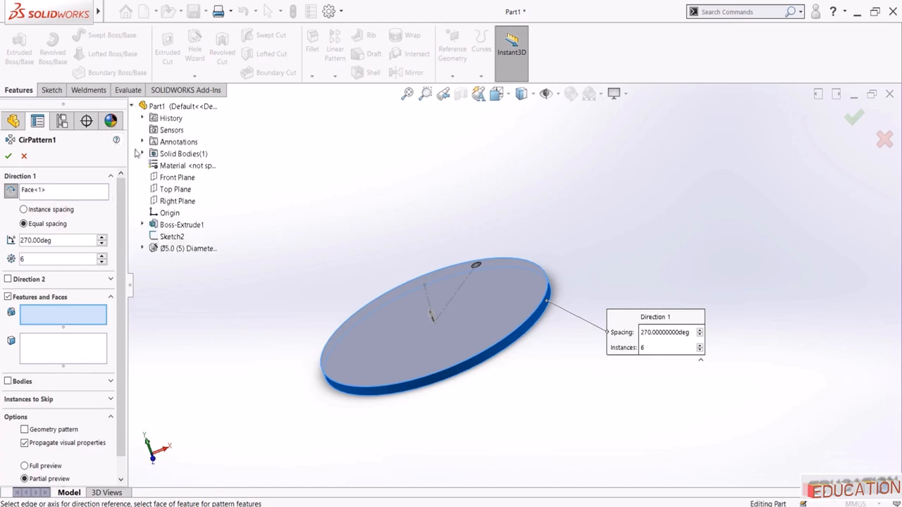
click(164, 249)
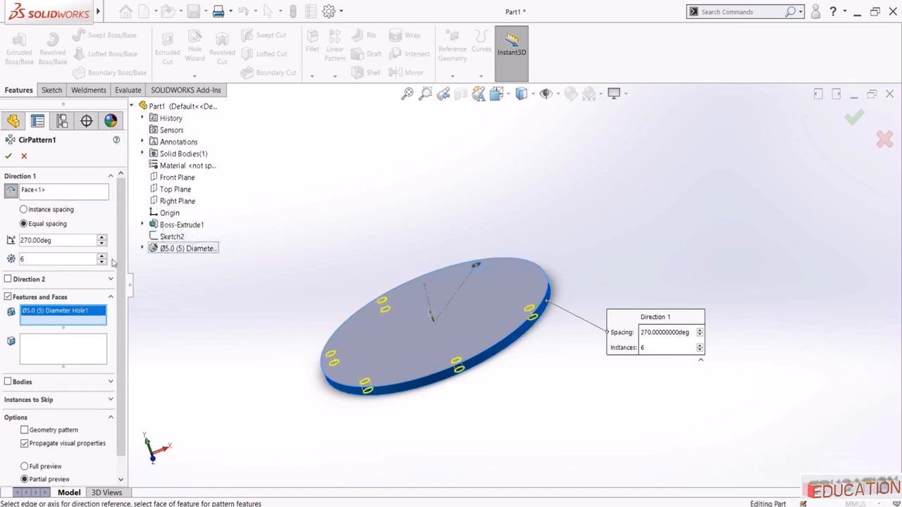
text(360)
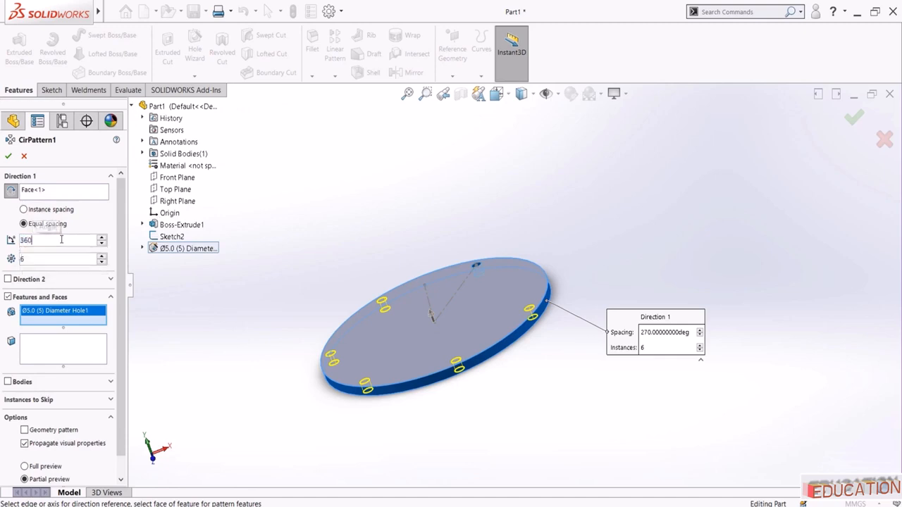
key(Return)
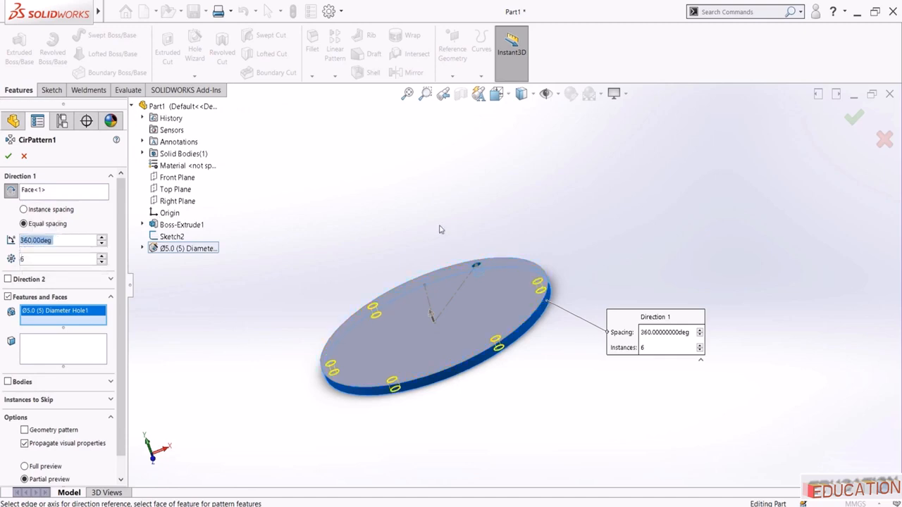
middle_drag(441, 229, 440, 252)
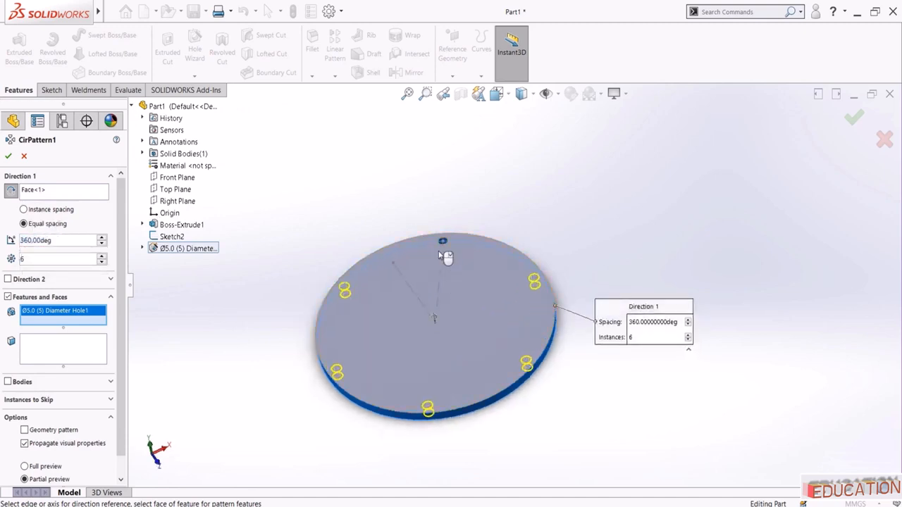
click(8, 157)
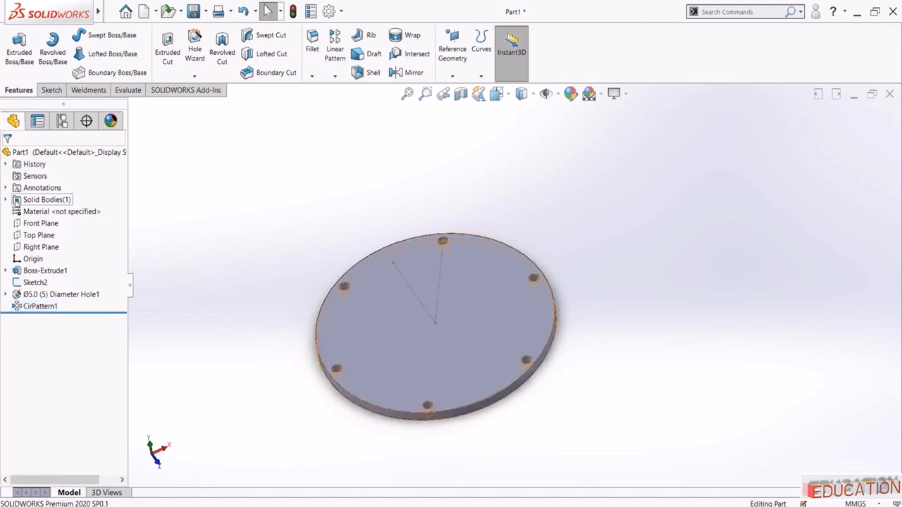
right_click(51, 152)
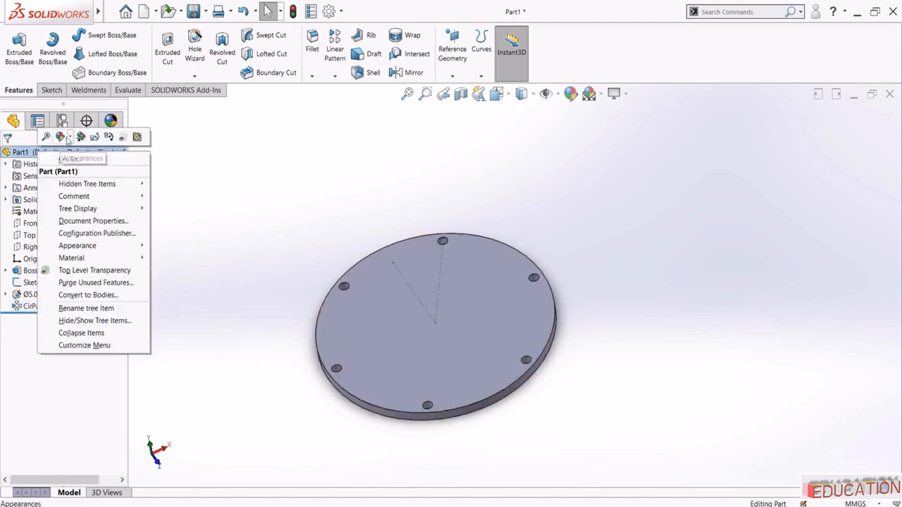
click(255, 195)
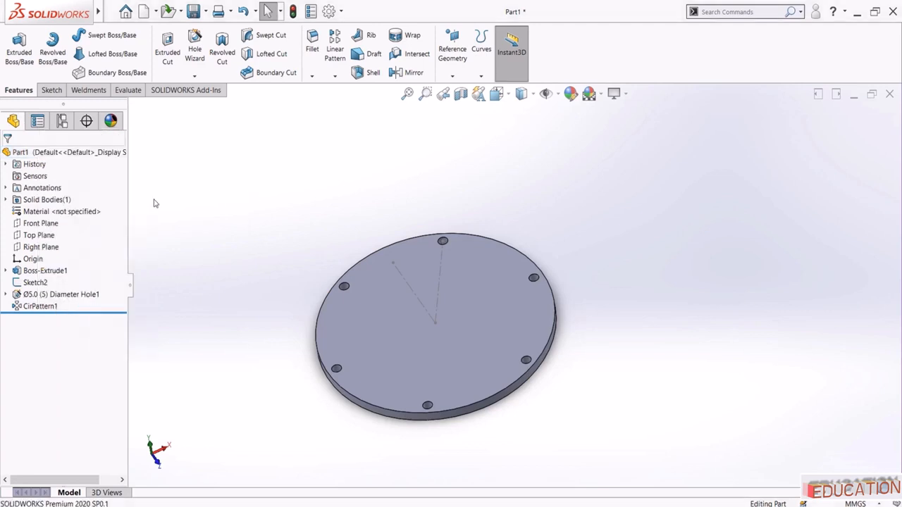
Change the appearance color of the whole plate part to red from the standard swatches
drag(129, 192, 157, 187)
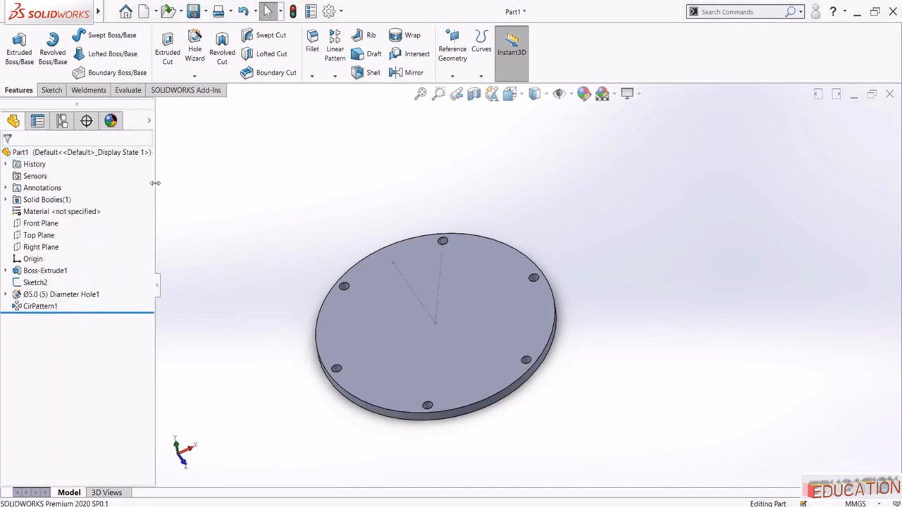
click(150, 122)
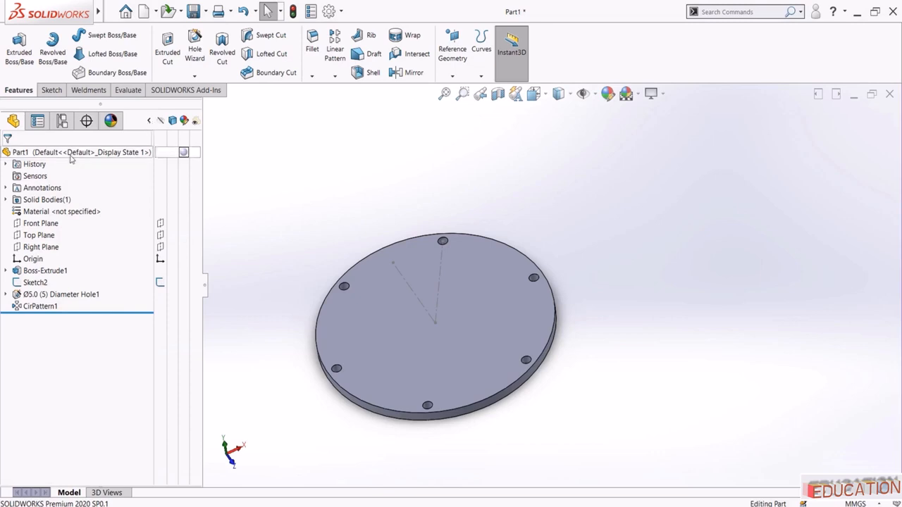
click(183, 155)
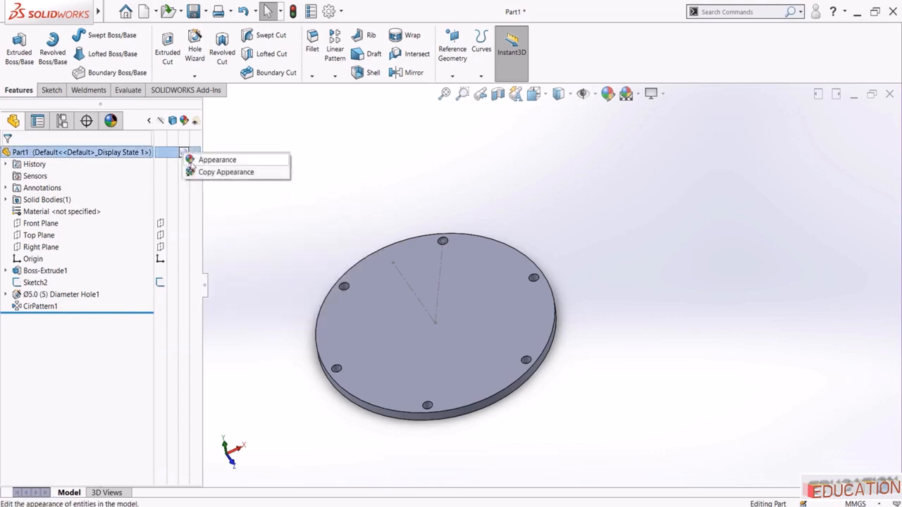
click(194, 161)
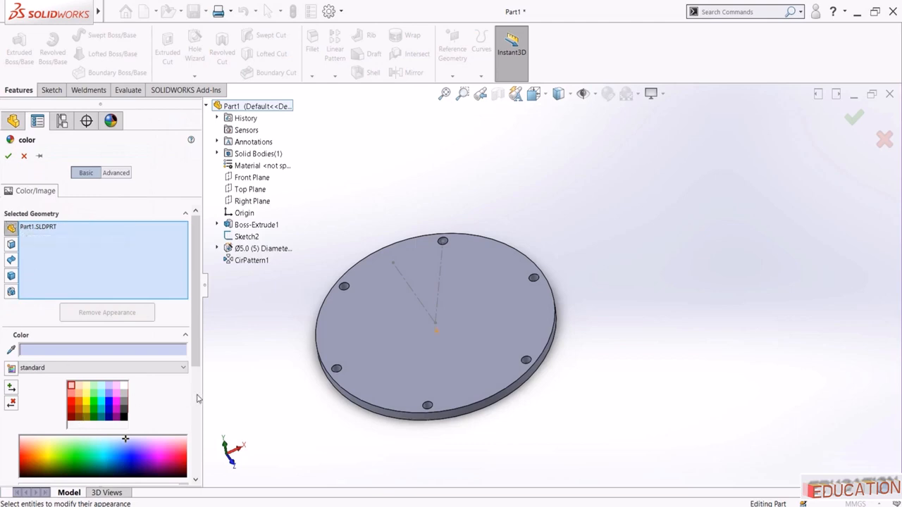
click(72, 403)
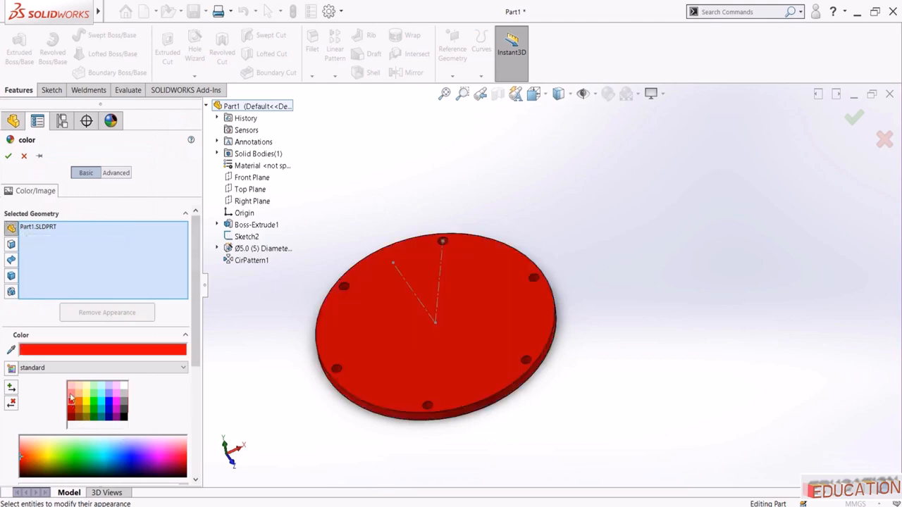
click(9, 156)
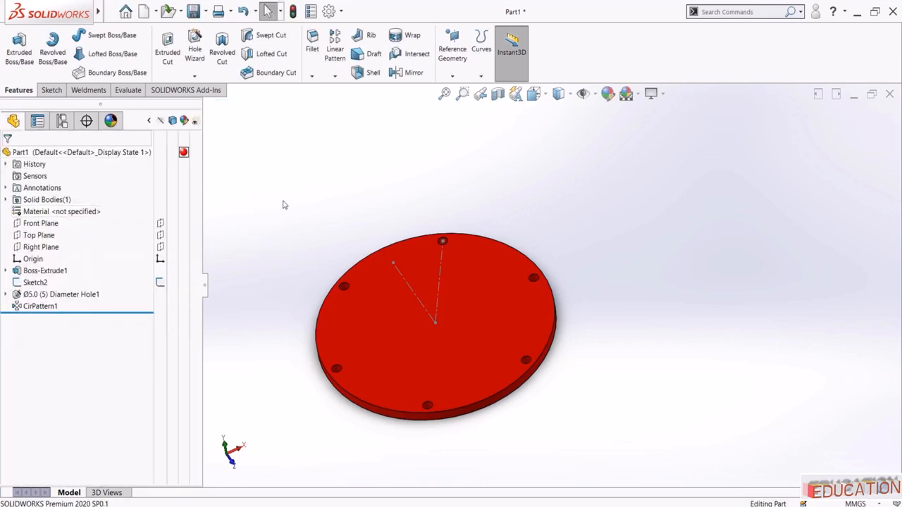
Hide Sketch2, which holds the hole layout centerlines on the plate
click(27, 283)
click(452, 209)
mouse_move(331, 233)
middle_down()
mouse_move(340, 167)
mouse_move(334, 218)
middle_up()
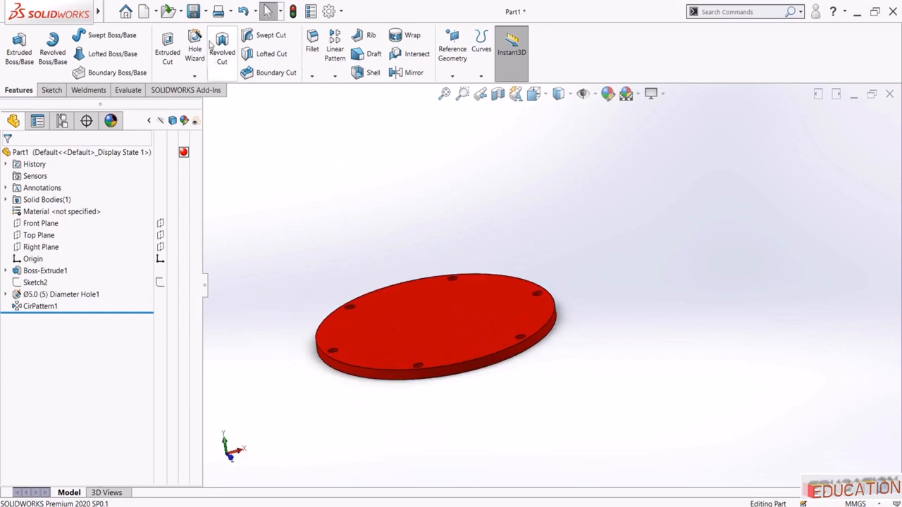
Save the part in New folder (17) as "Displacer Cylinder bottom plate"
click(193, 11)
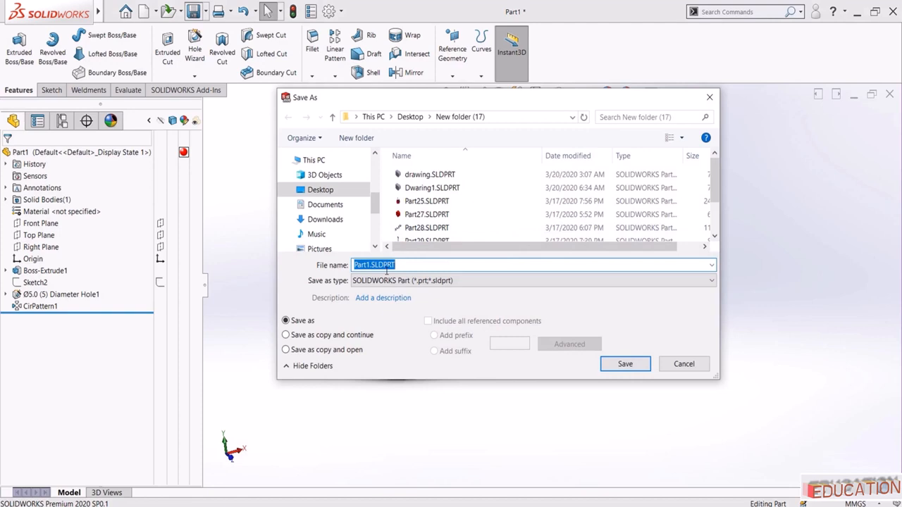
text(Displacer Cylinder bottom plate)
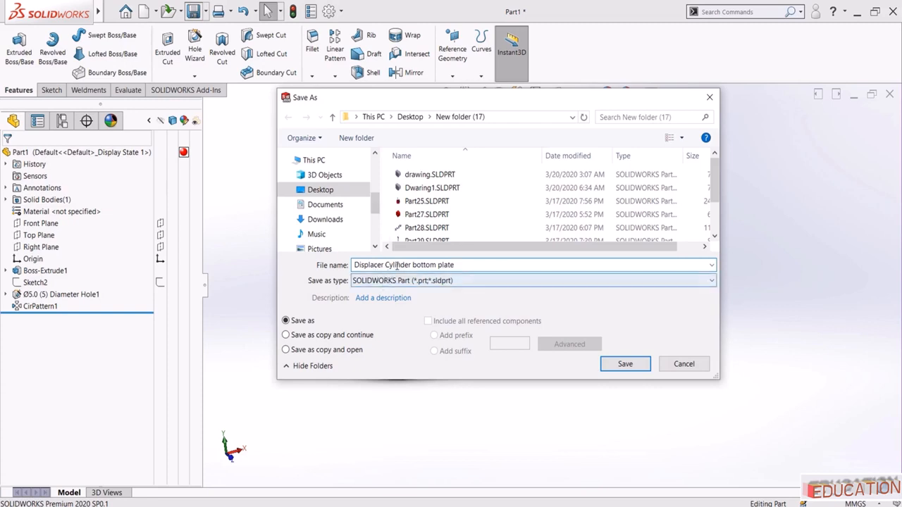
click(626, 363)
middle_drag(482, 277, 361, 235)
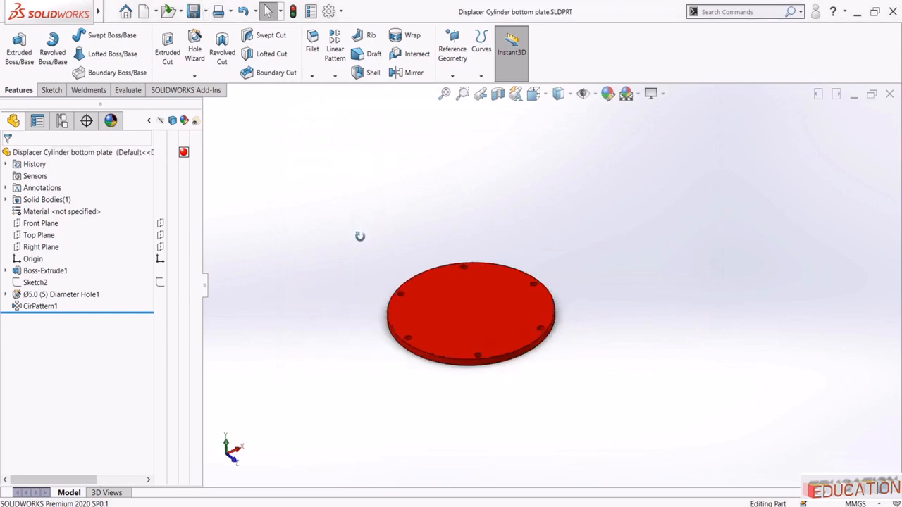
Switch to the Assem5 assembly and examine the transparent cylinder between the two round plates
mouse_move(109, 11)
click(220, 11)
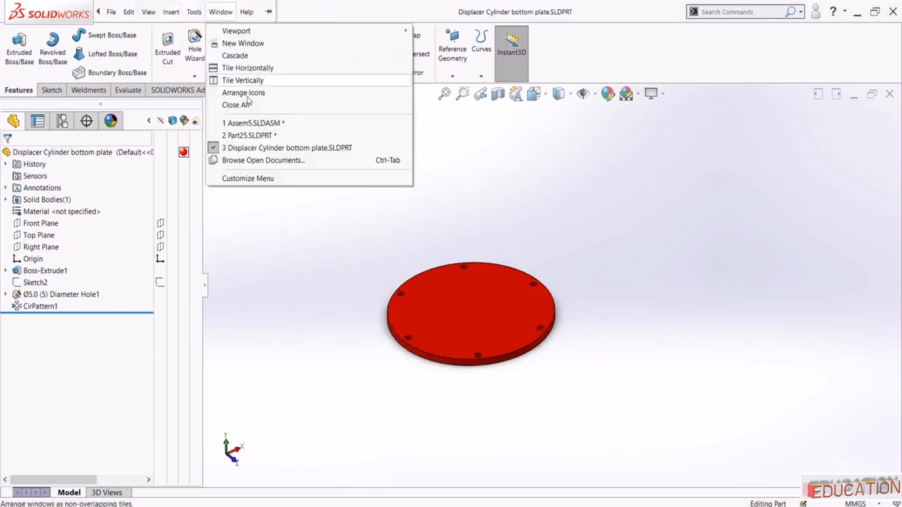
click(254, 123)
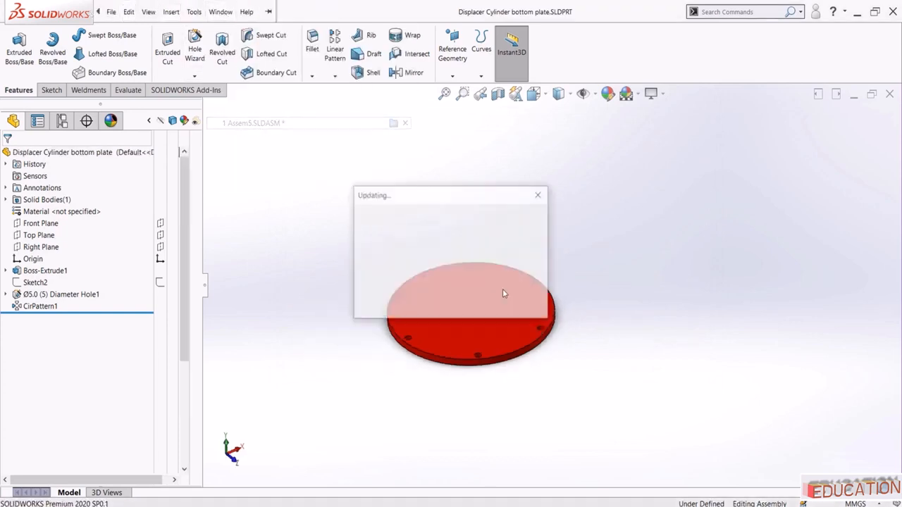
scroll(595, 317, down, 2)
middle_drag(492, 255, 452, 295)
click(452, 295)
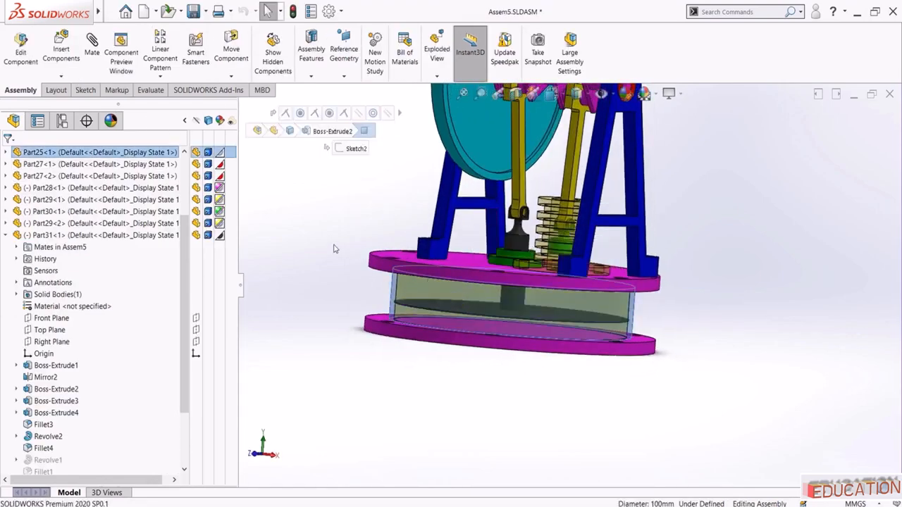
click(333, 245)
scroll(398, 214, up, 5)
middle_drag(397, 214, 385, 243)
Create a new part and start a sketch on the Top Plane
click(144, 11)
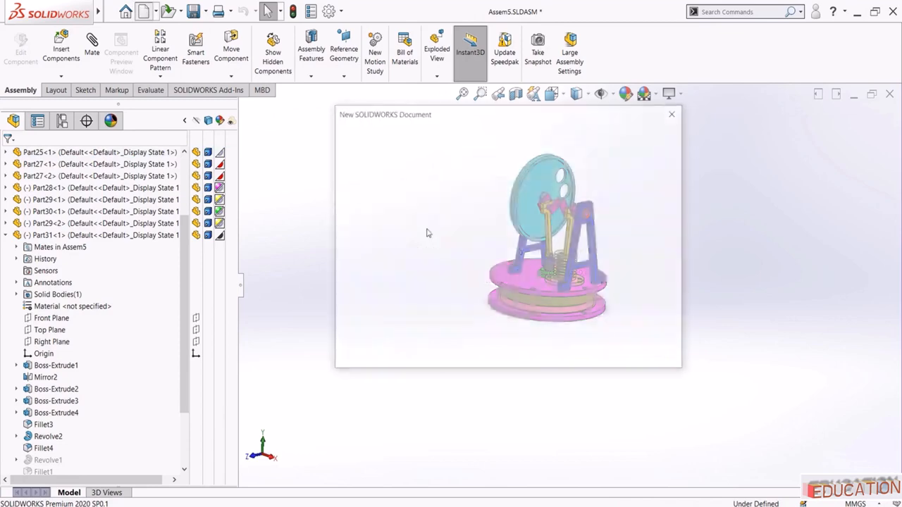
click(549, 349)
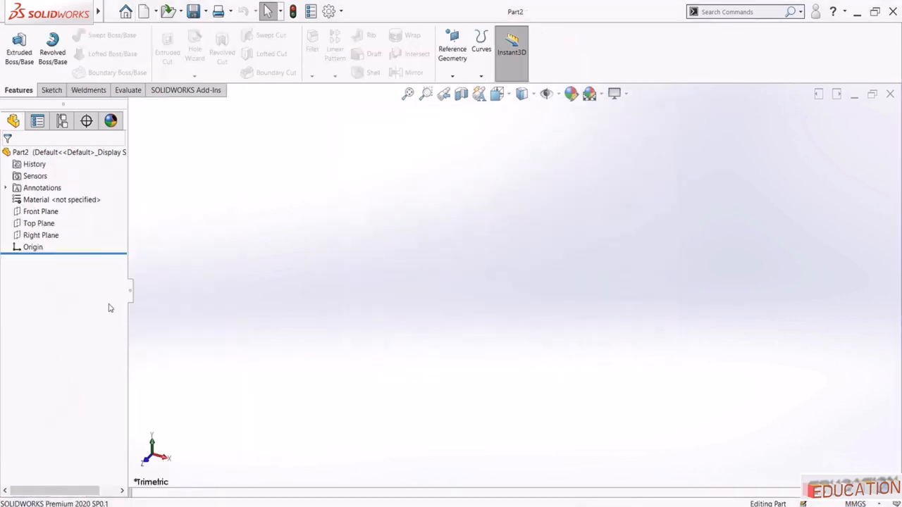
click(35, 224)
click(71, 209)
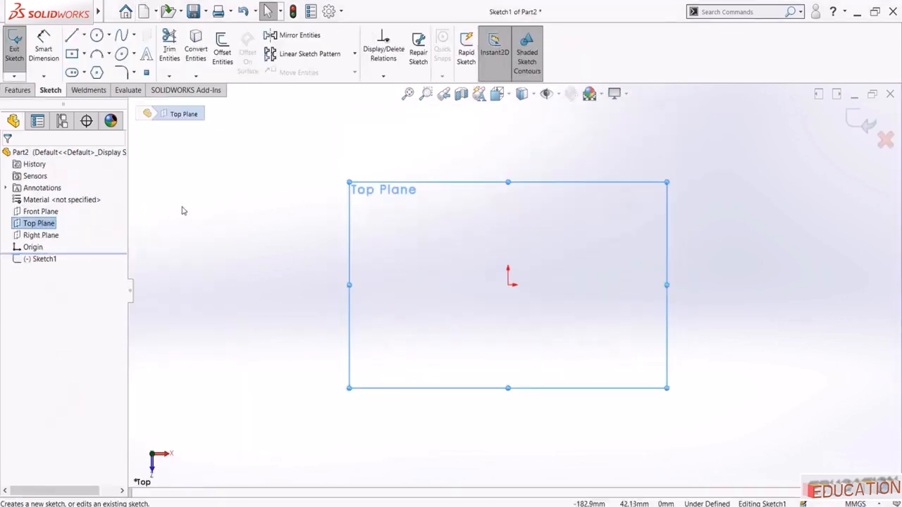
Sketch a circle centered on the origin and dimension its diameter to 100 mm
click(97, 35)
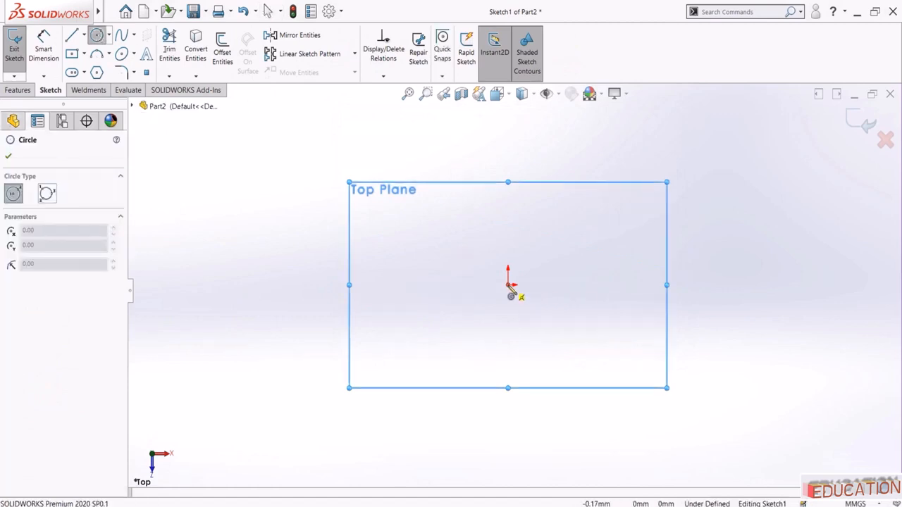
click(508, 285)
click(530, 178)
click(44, 46)
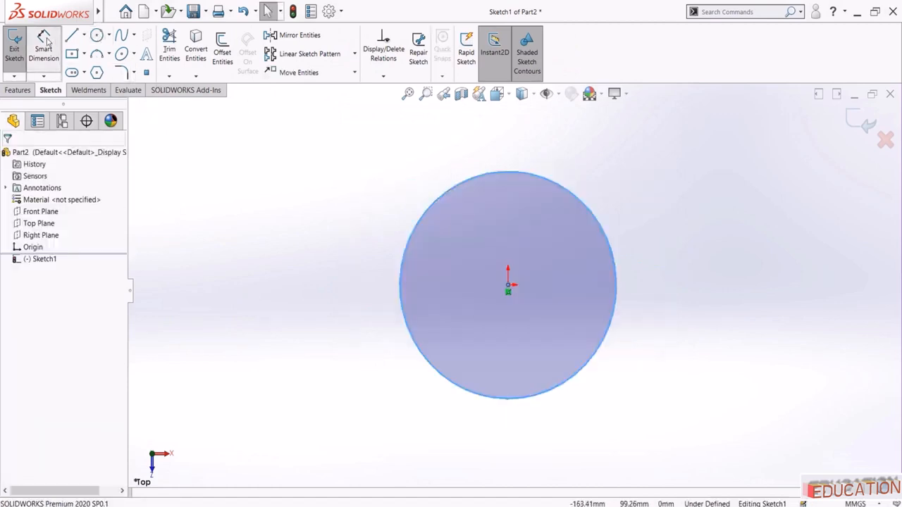
click(435, 215)
click(366, 243)
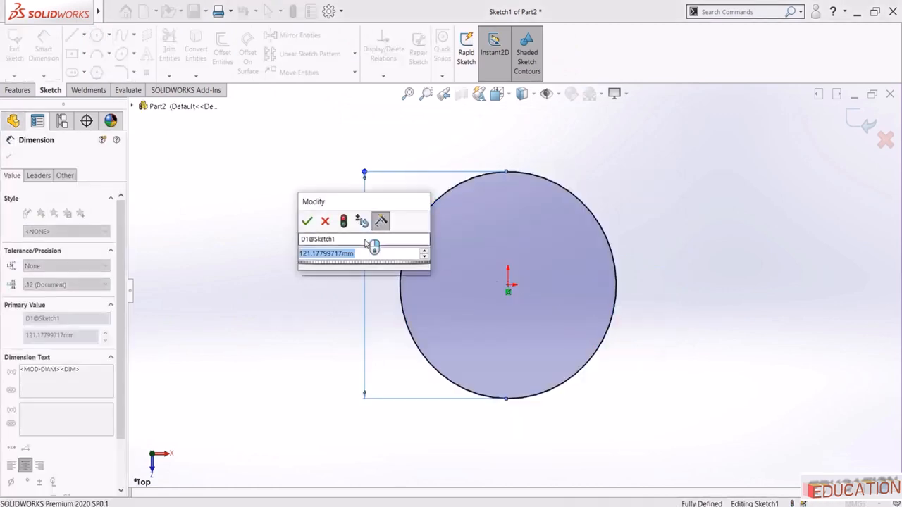
text(100)
key(Return)
key(Escape)
key(Escape)
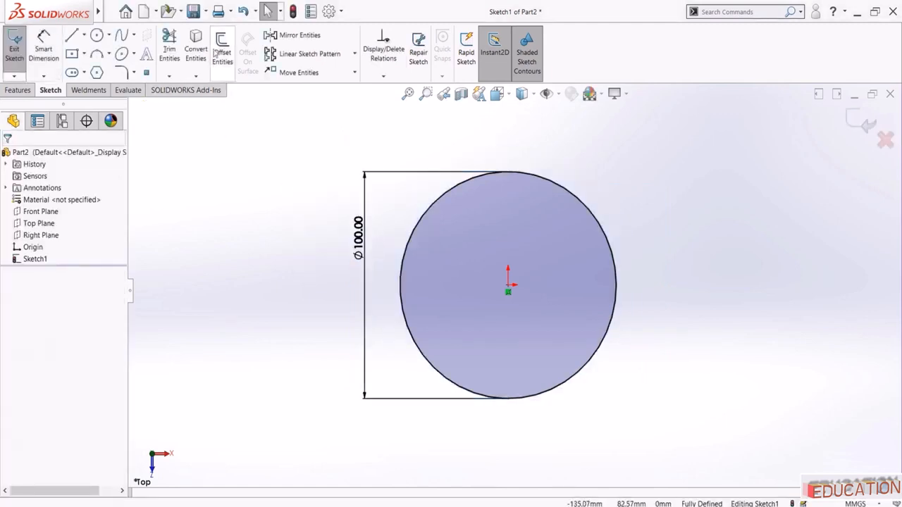
Offset the 100 mm circle 2 mm inward and close the sketch
click(222, 53)
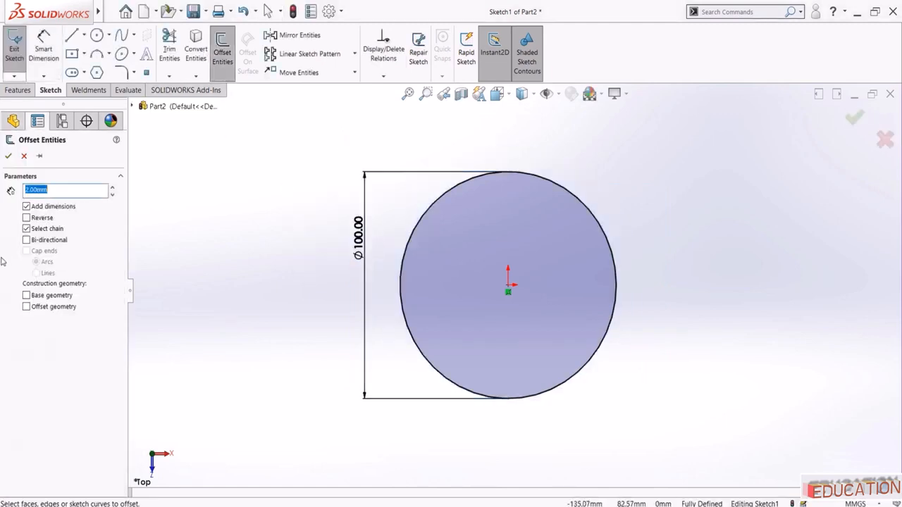
click(570, 193)
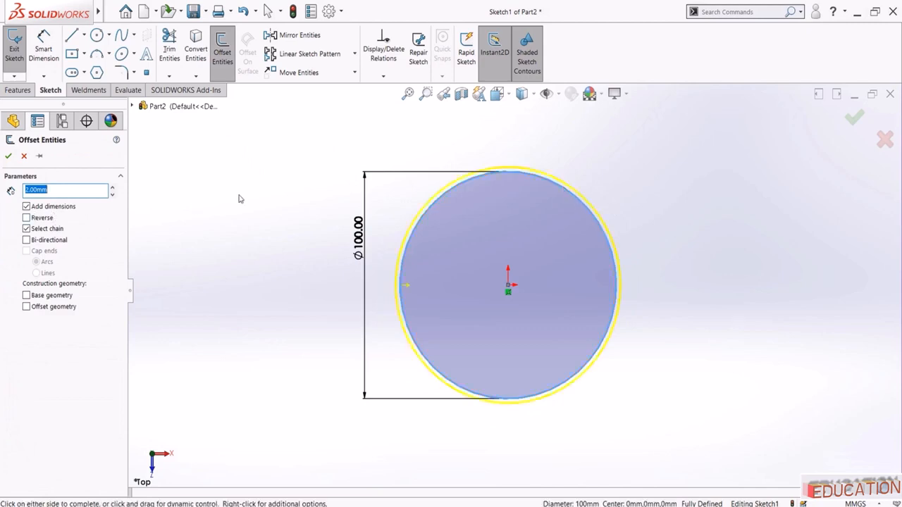
click(27, 218)
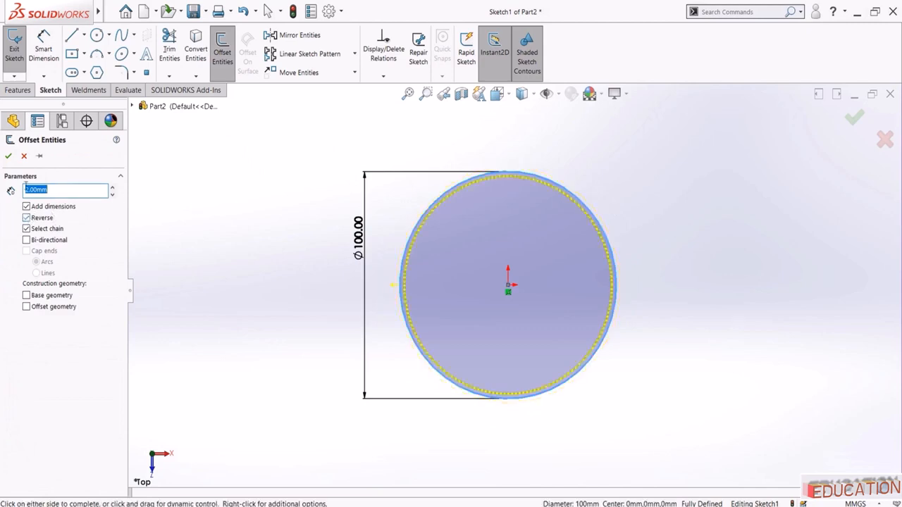
click(8, 157)
middle_drag(734, 248, 768, 121)
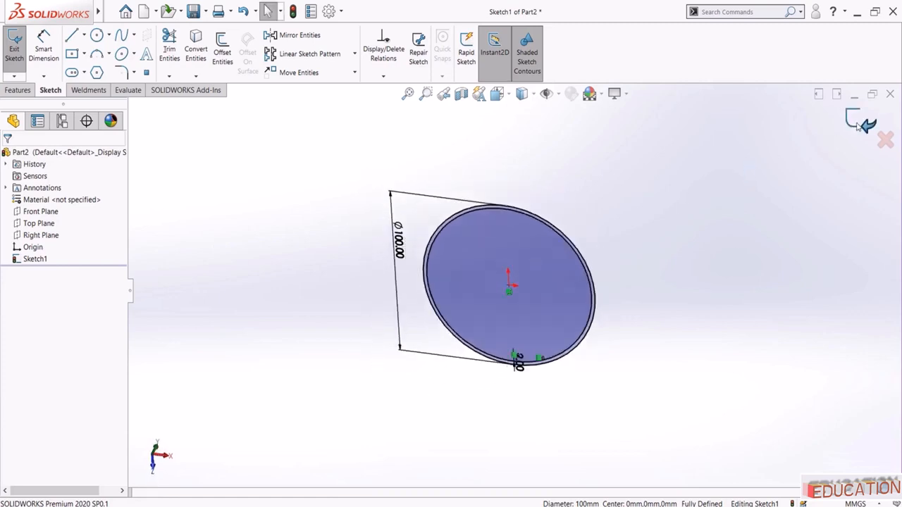
click(861, 121)
Extrude the ring profile as a boss with a blind depth of 20 mm
click(19, 49)
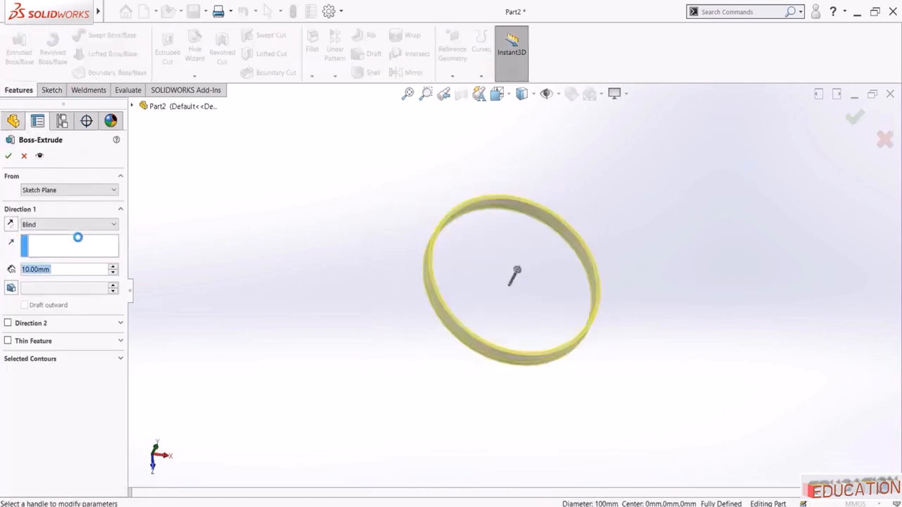
text(20)
key(Return)
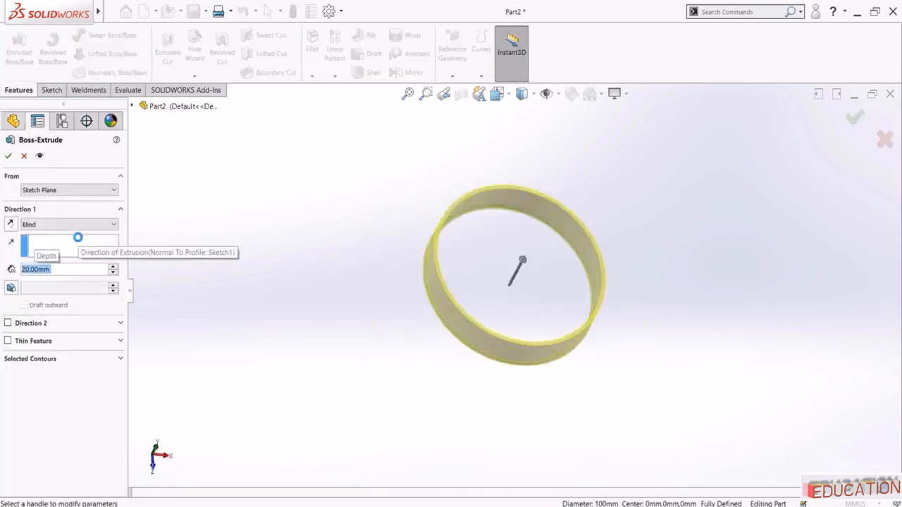
middle_drag(289, 324, 275, 272)
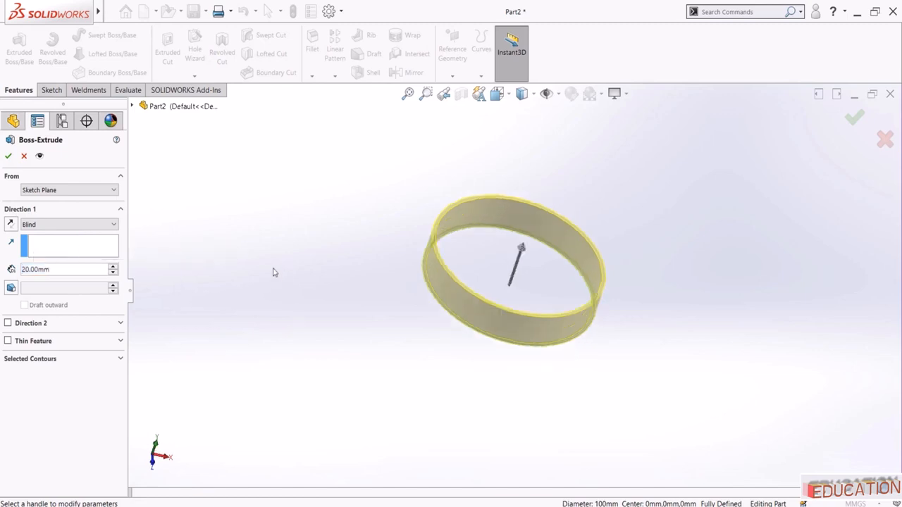
click(8, 156)
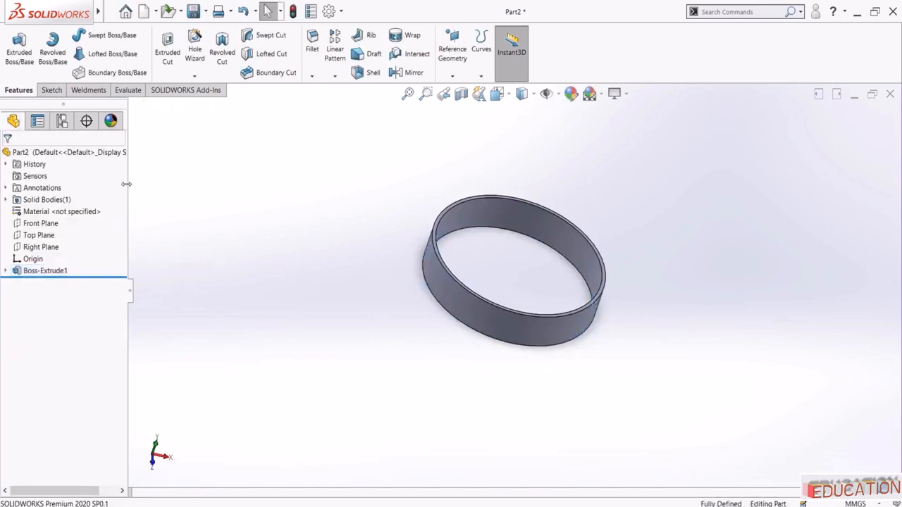
Color the whole ring part green from the standard swatches and make it transparent
drag(128, 187, 169, 187)
click(167, 123)
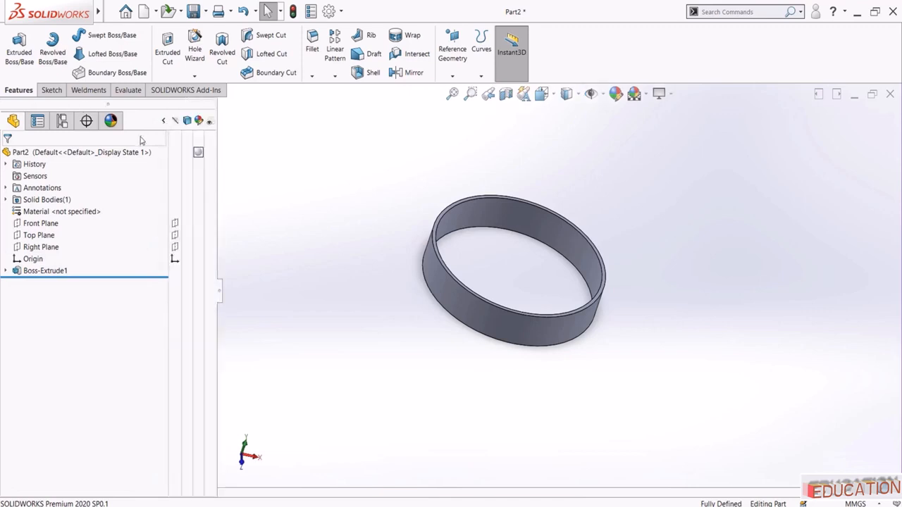
click(199, 152)
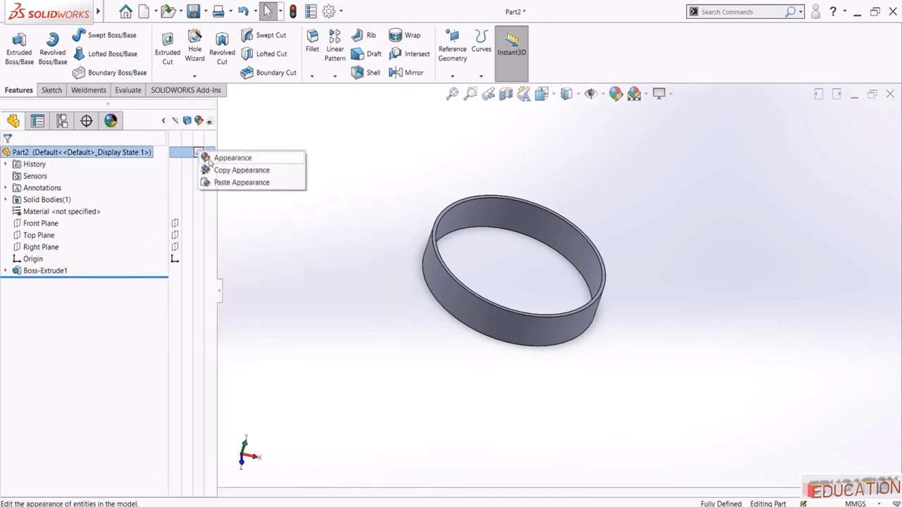
click(211, 159)
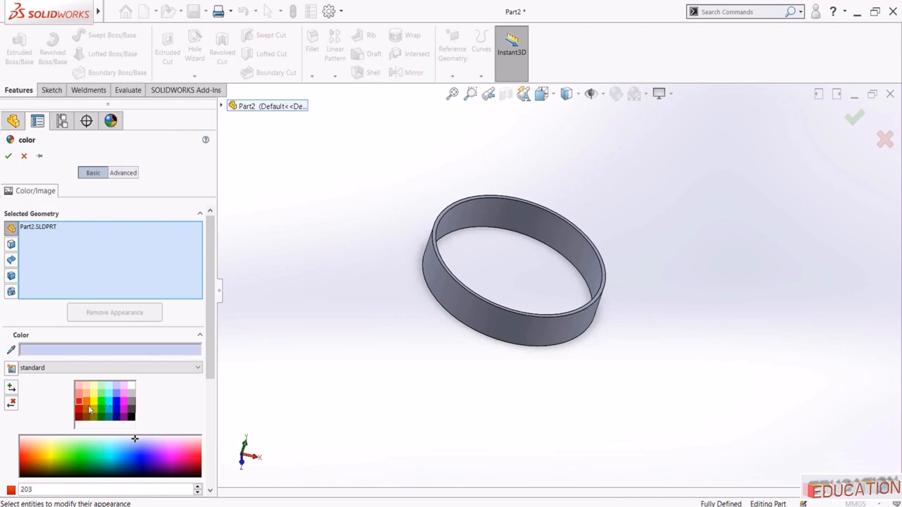
click(101, 406)
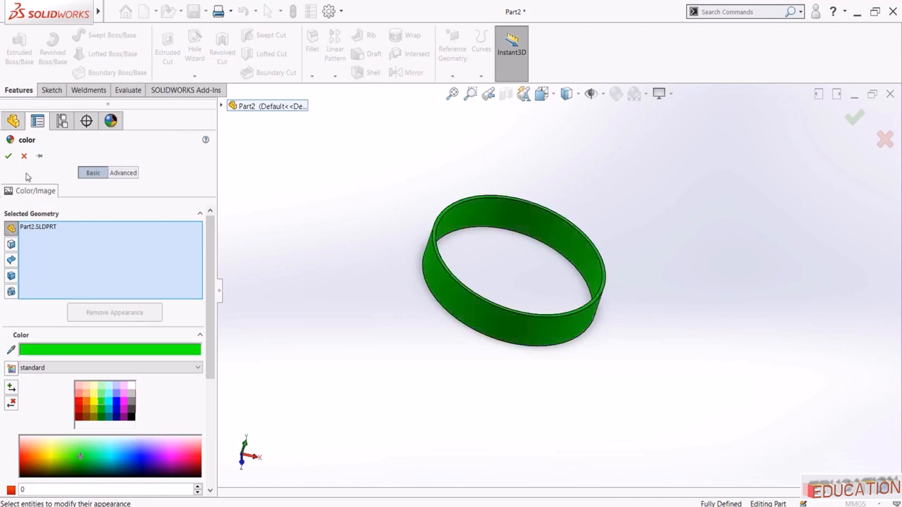
click(8, 156)
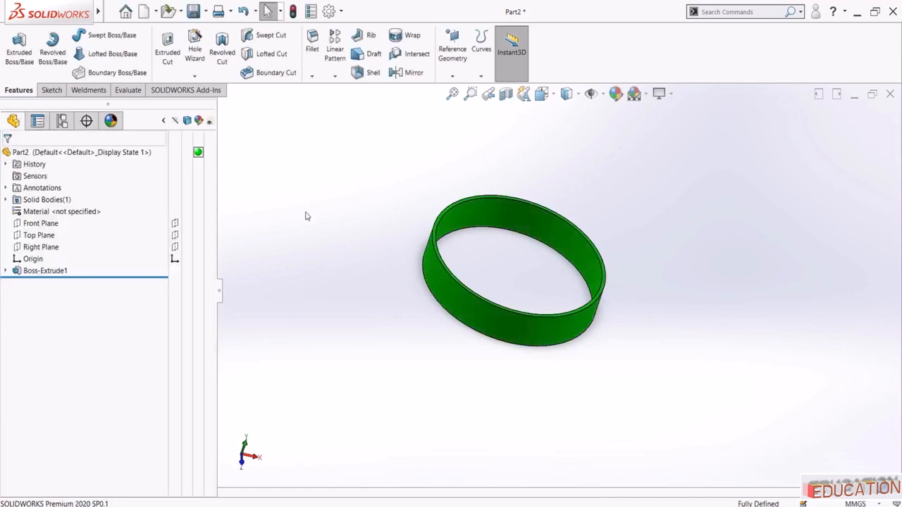
click(210, 155)
middle_drag(317, 306, 241, 277)
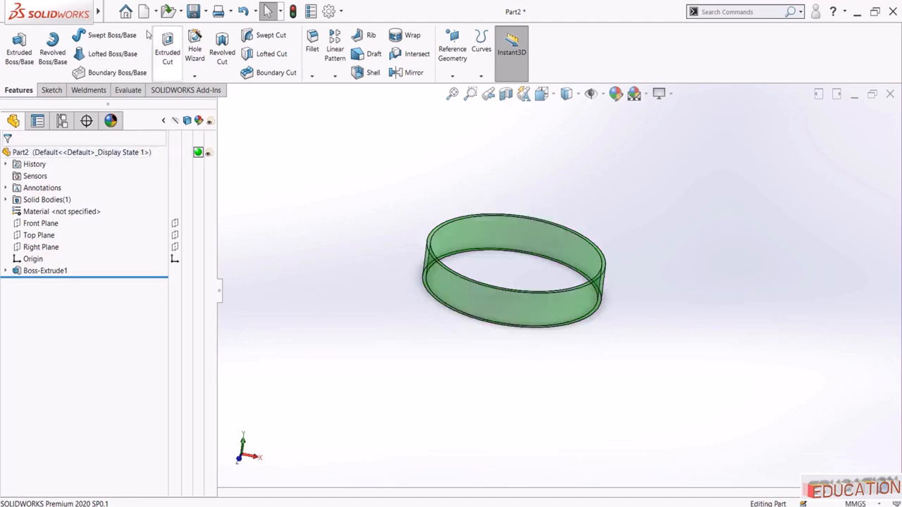
Save the green ring part under the file name Displacer Cylinder Cylinder
click(193, 11)
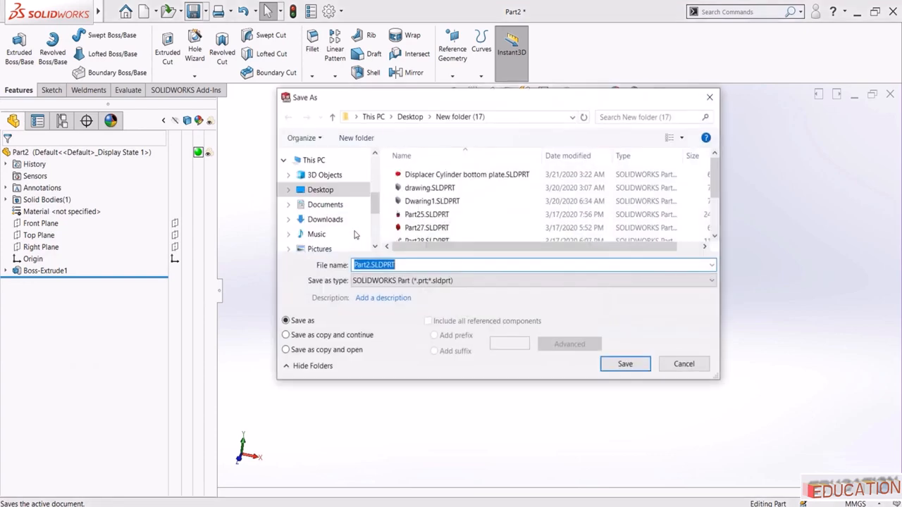
text(Displacer Cylinder)
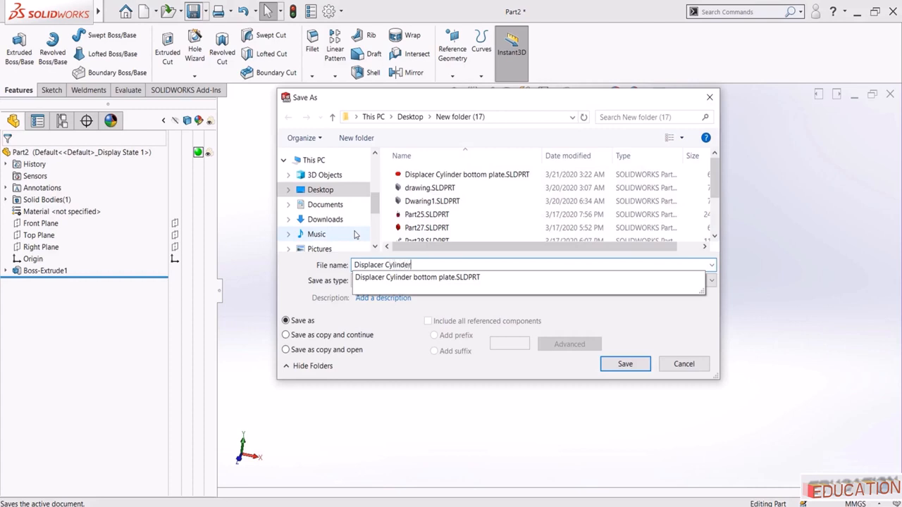
text(Cylinder)
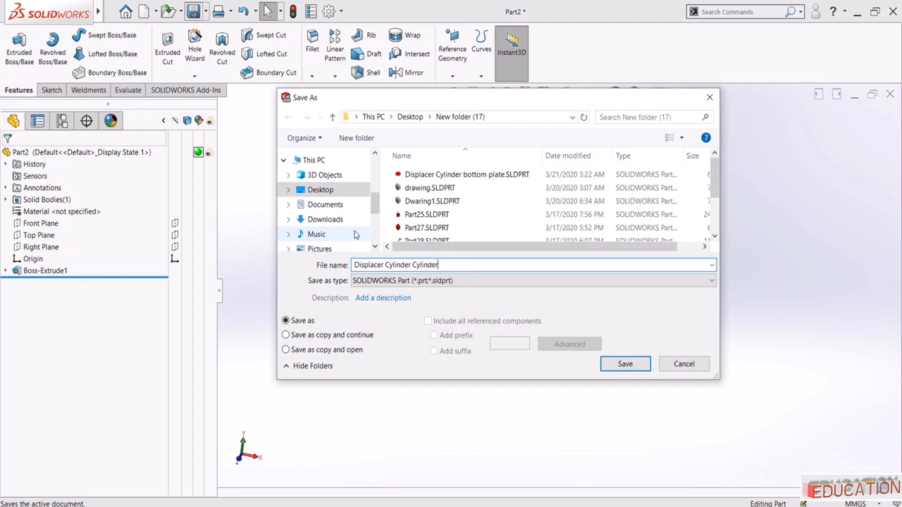
click(625, 363)
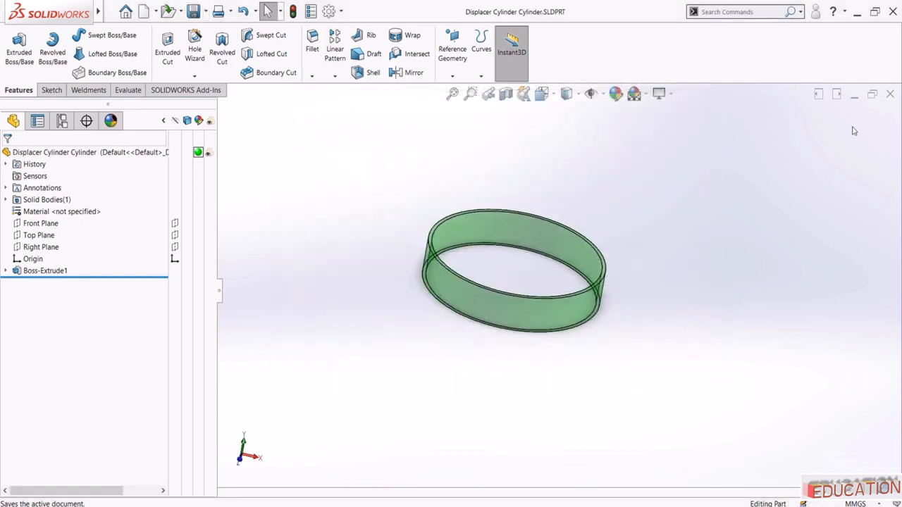
Switch to the Assem5 assembly and examine the upper plate's holes and how the two plates enclose the cylinder
mouse_move(98, 12)
click(221, 12)
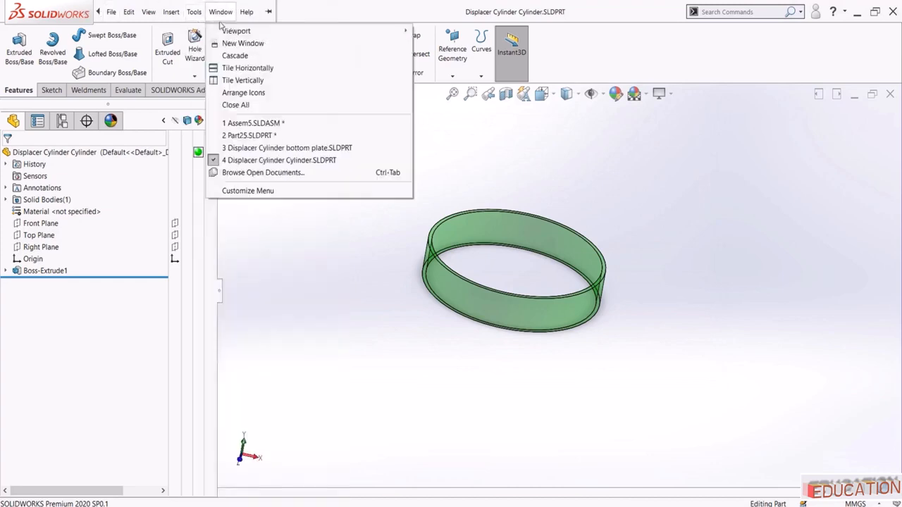
click(251, 123)
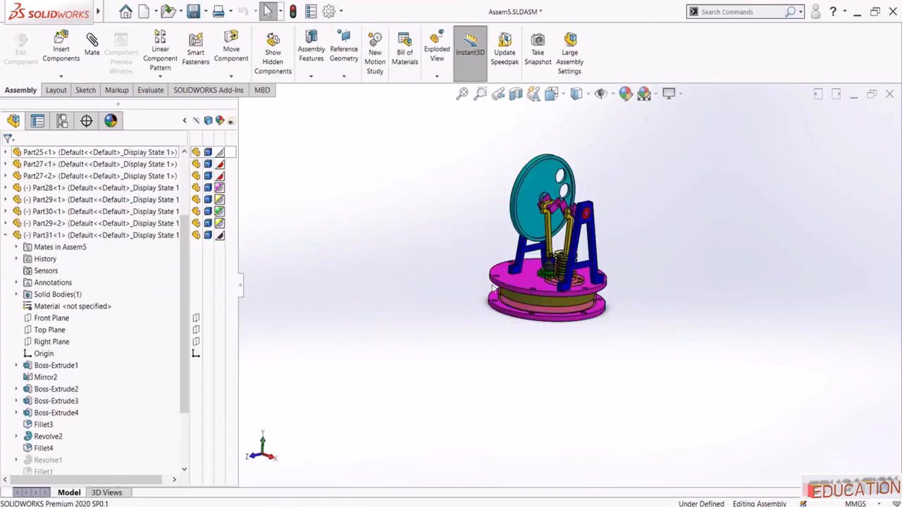
scroll(473, 247, down, 3)
scroll(434, 336, down, 1)
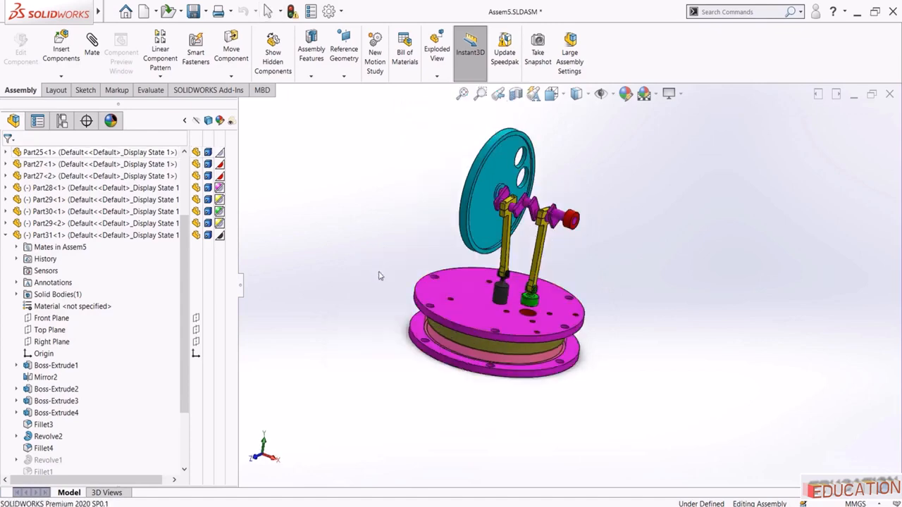
scroll(476, 312, down, 3)
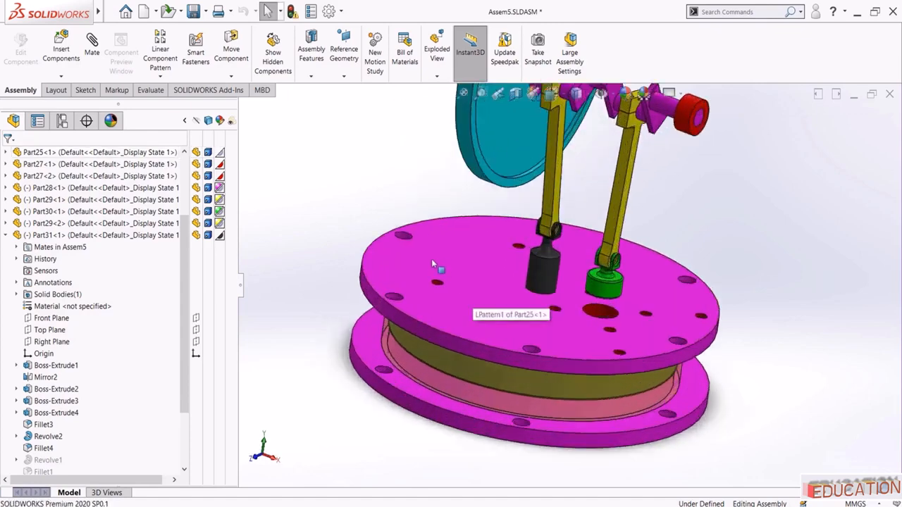
middle_drag(431, 260, 448, 254)
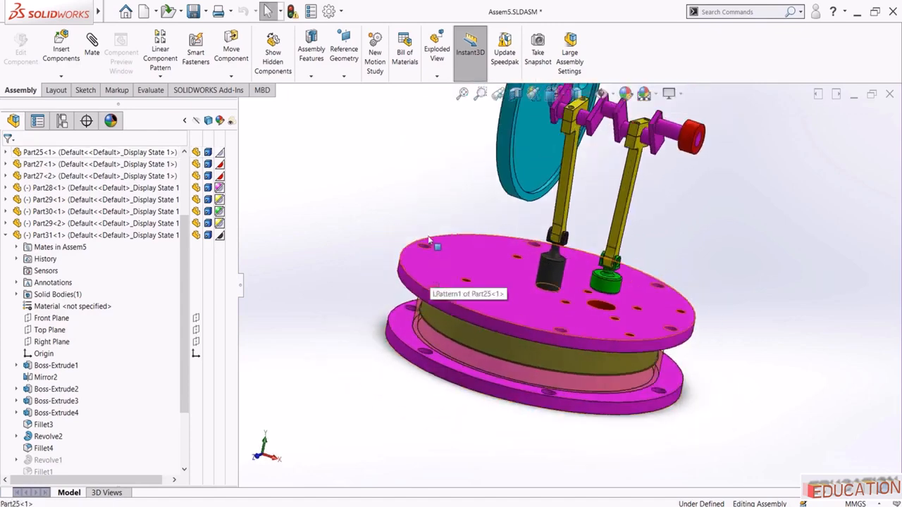
middle_drag(393, 191, 395, 248)
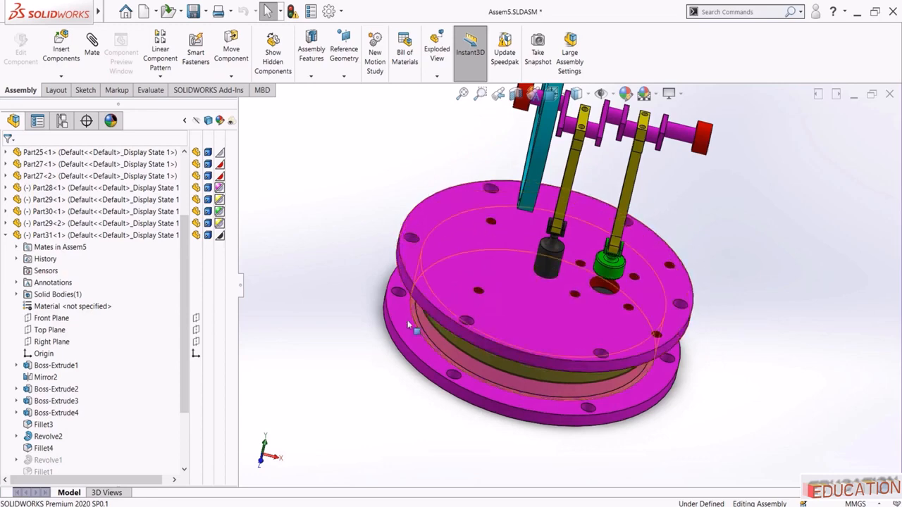
middle_drag(409, 325, 500, 300)
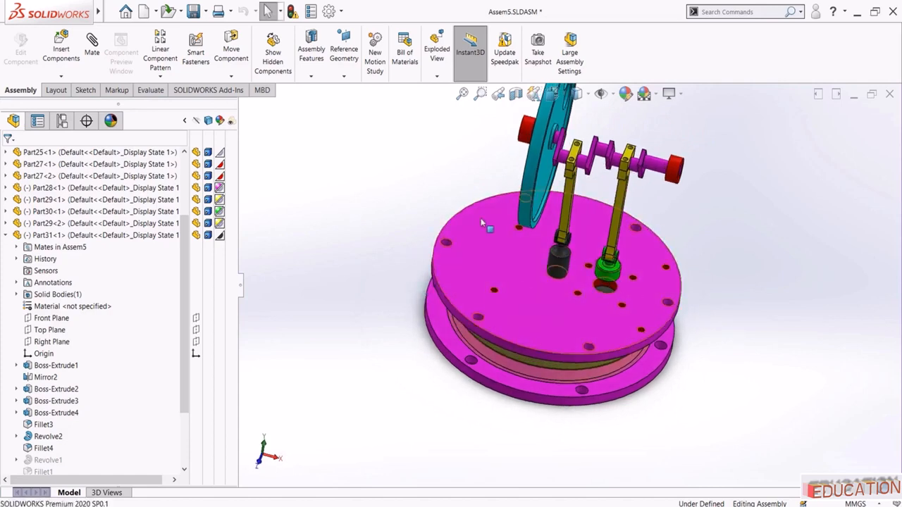
click(463, 93)
scroll(516, 263, down, 3)
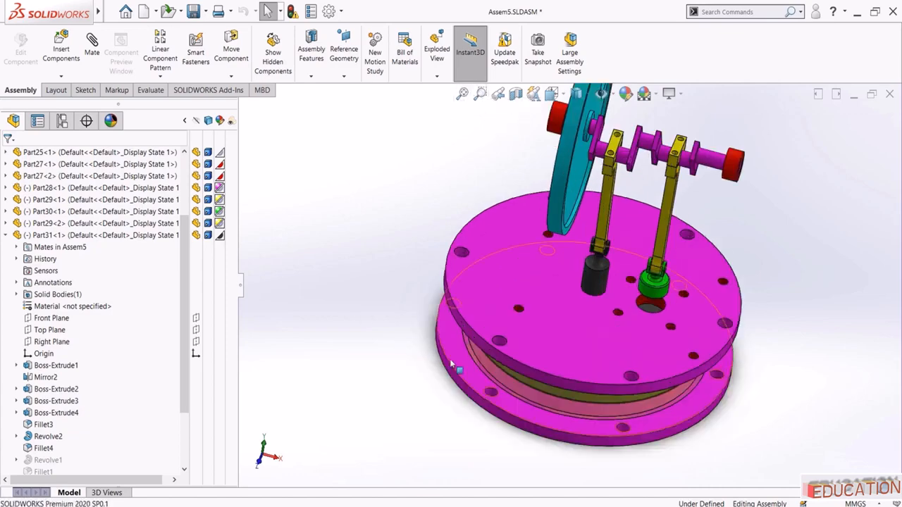
scroll(453, 360, up, 2)
Open the part file Displacer Cylinder bottom plate.SLDPRT
click(168, 11)
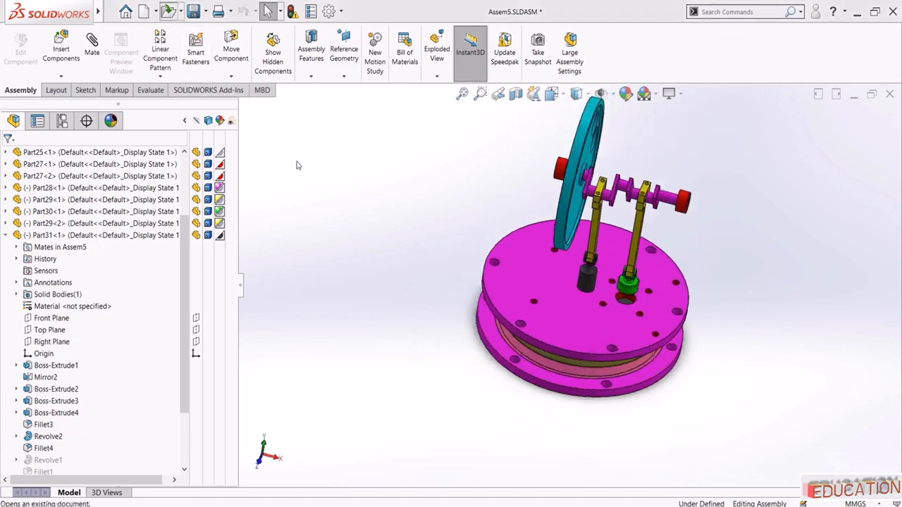
click(430, 187)
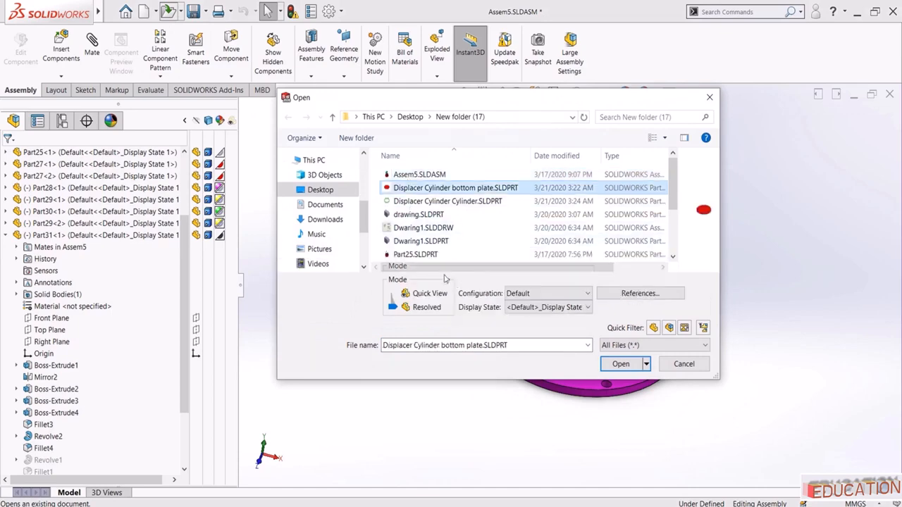
click(630, 369)
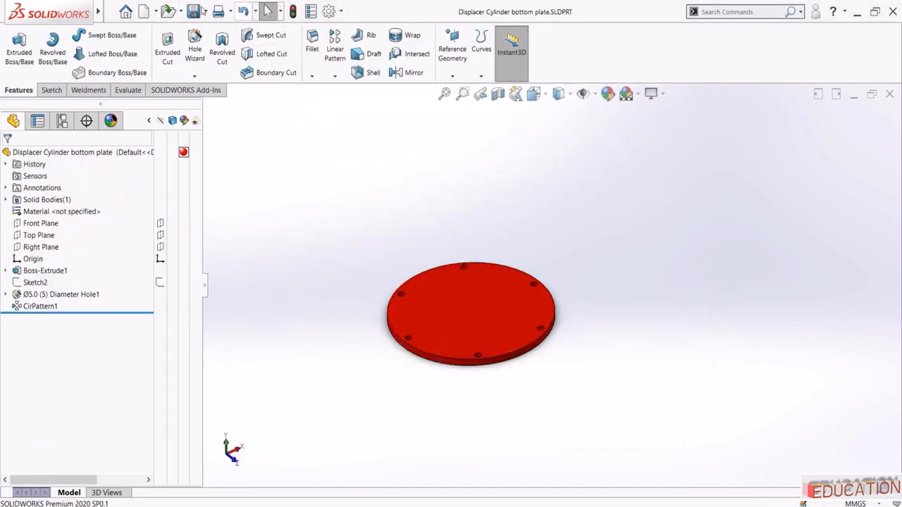
Save the bottom plate part under the new name Displacer Cylinder Upper Plate
click(205, 12)
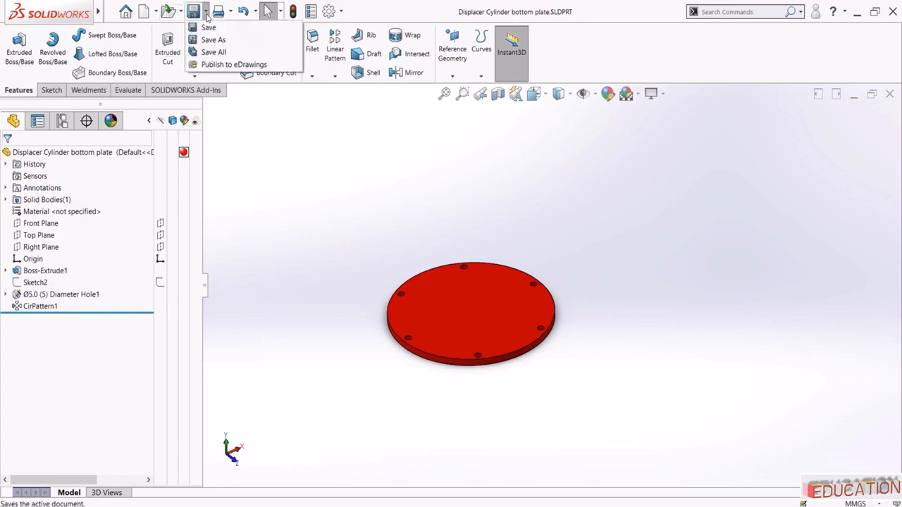
click(213, 39)
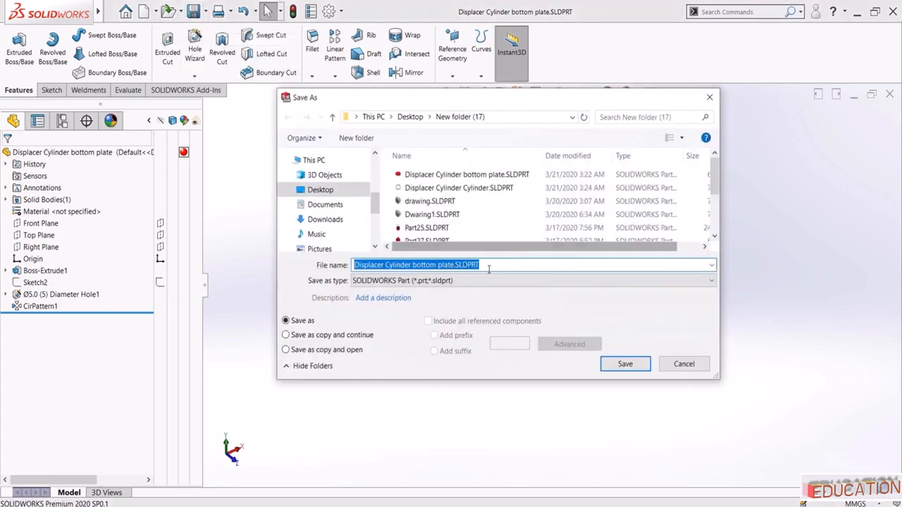
click(489, 266)
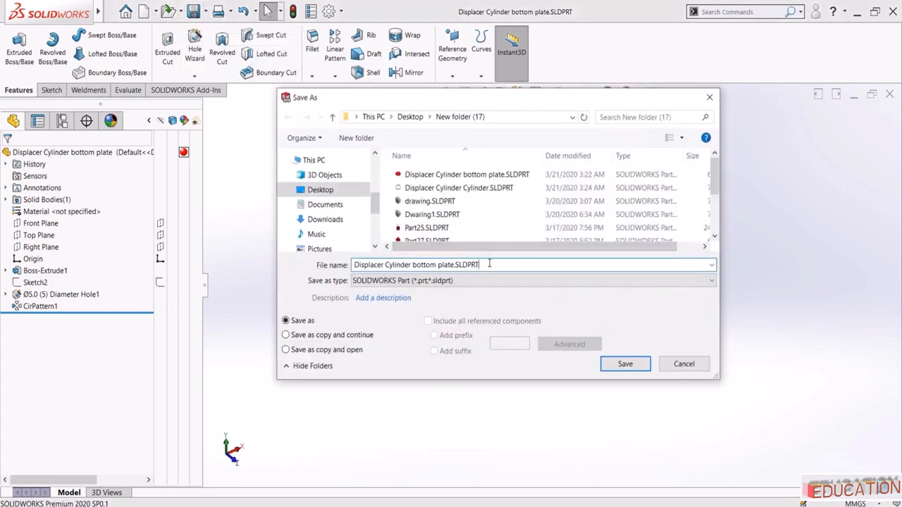
key(BackSpace)
key(BackSpace)
key(BackSpace)
key(BackSpace)
key(BackSpace)
key(BackSpace)
key(BackSpace)
key(BackSpace)
key(BackSpace)
key(BackSpace)
key(BackSpace)
key(BackSpace)
key(BackSpace)
key(BackSpace)
key(BackSpace)
key(BackSpace)
key(BackSpace)
key(BackSpace)
key(BackSpace)
key(BackSpace)
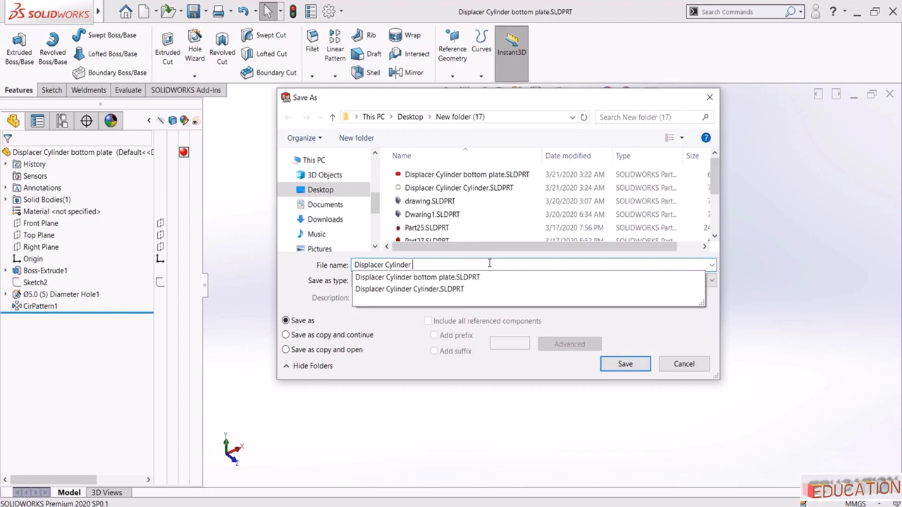
text(Upper Plate)
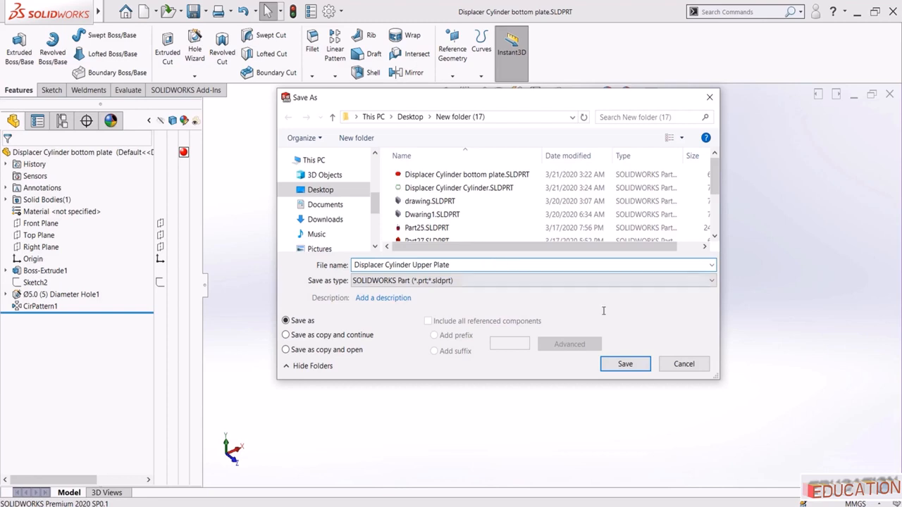
click(626, 364)
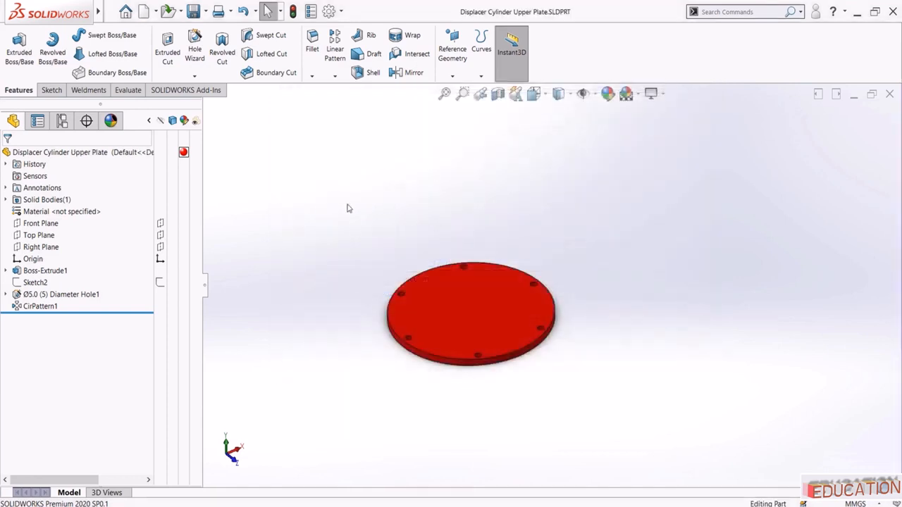
Start a sketch on the plate's top face and set the display style to Hidden Lines Removed
middle_drag(325, 208, 337, 258)
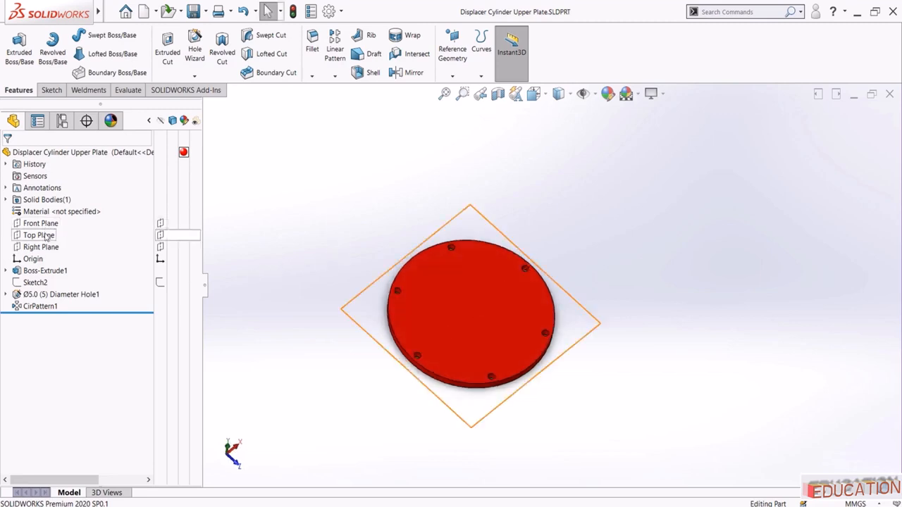
click(467, 310)
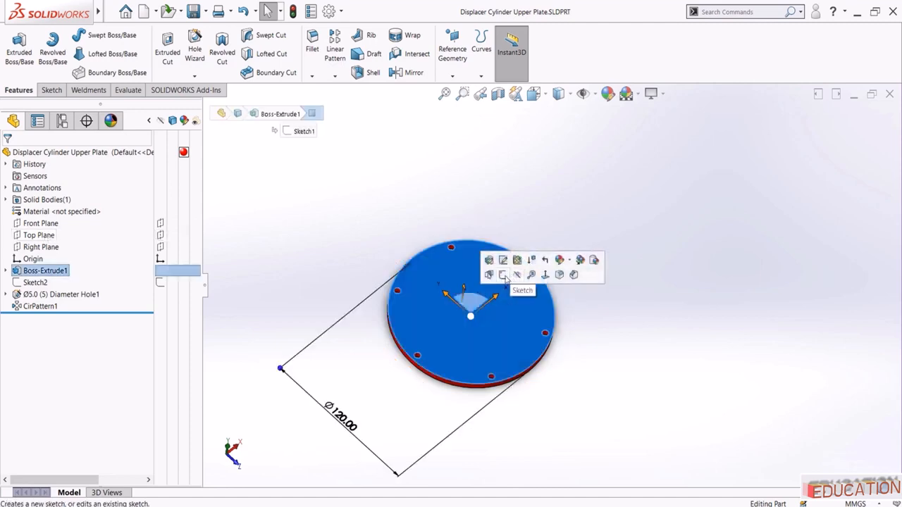
click(522, 289)
click(57, 318)
click(72, 310)
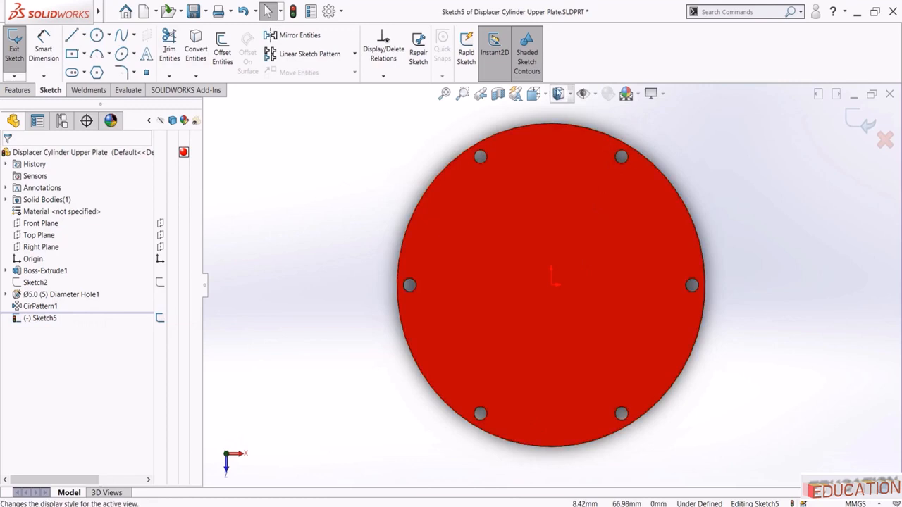
click(558, 94)
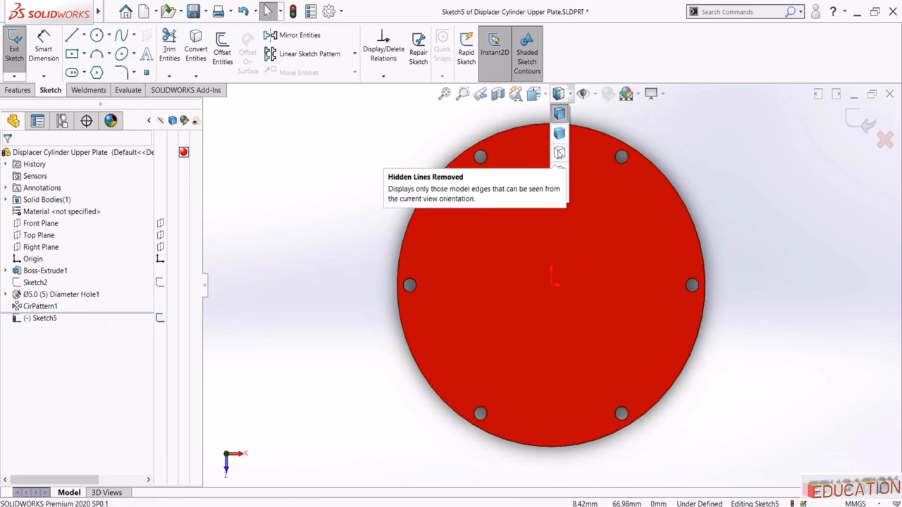
click(559, 153)
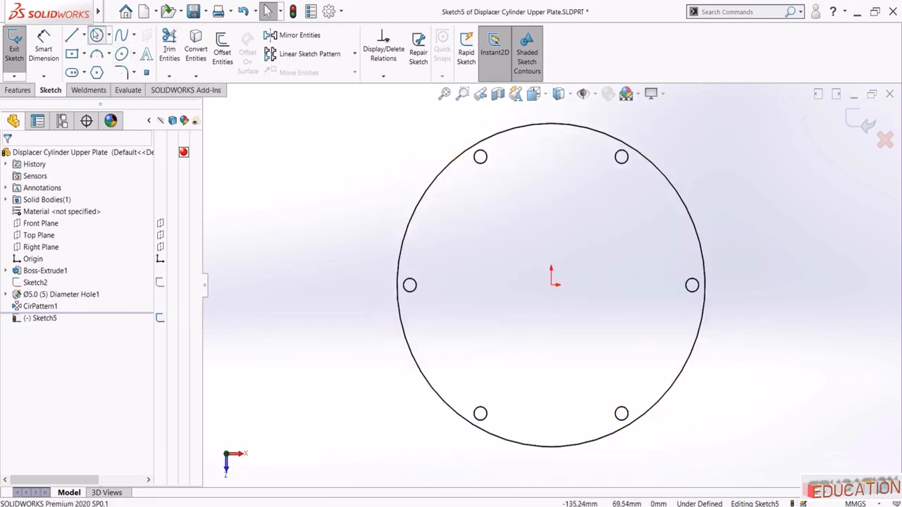
Sketch a circle centered on the origin and dimension its diameter to 10 mm
click(97, 35)
click(552, 285)
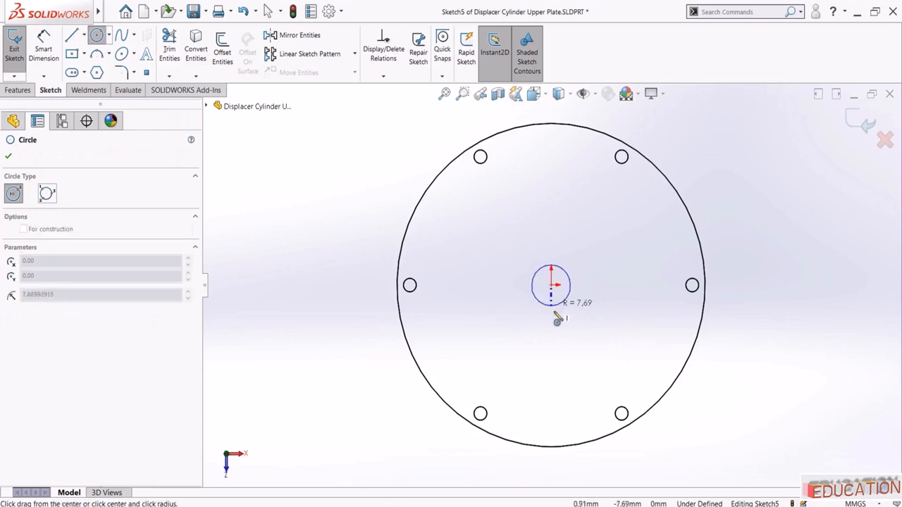
click(556, 315)
key(Escape)
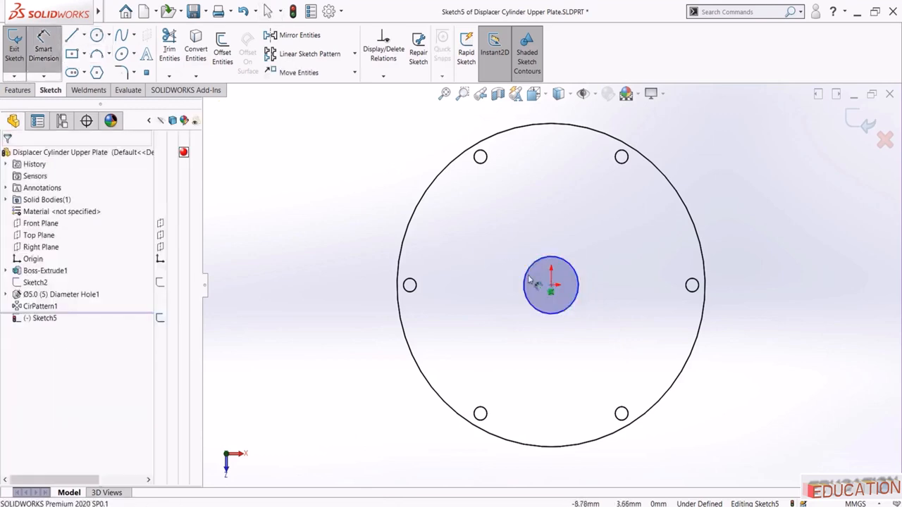
click(525, 280)
click(326, 306)
text(1)
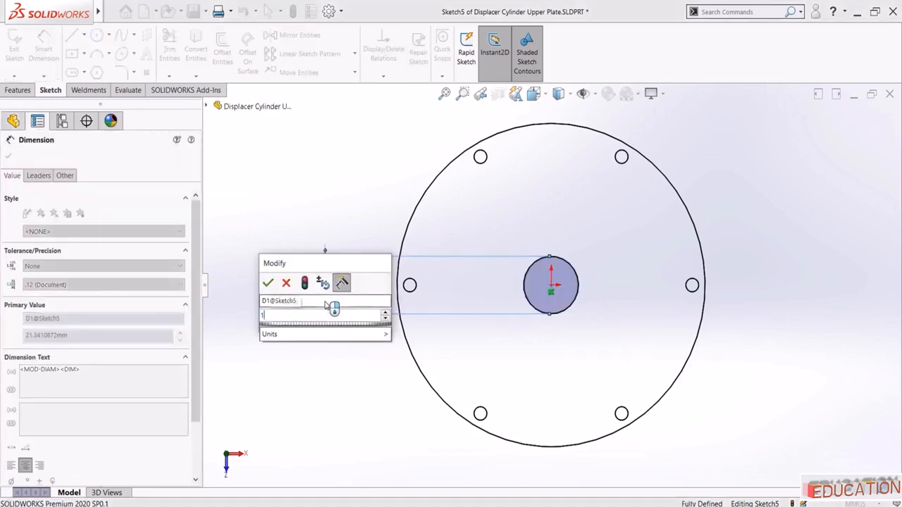
text(0)
key(Return)
key(Escape)
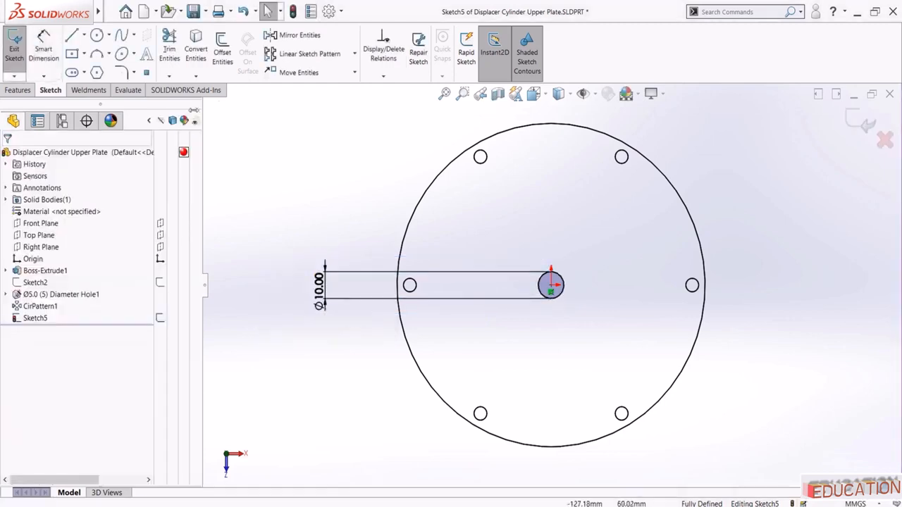
Sketch a second circle level with the origin, between the center and the right-hand bolt hole, and dimension its diameter to 12 mm
click(619, 285)
click(611, 302)
key(Escape)
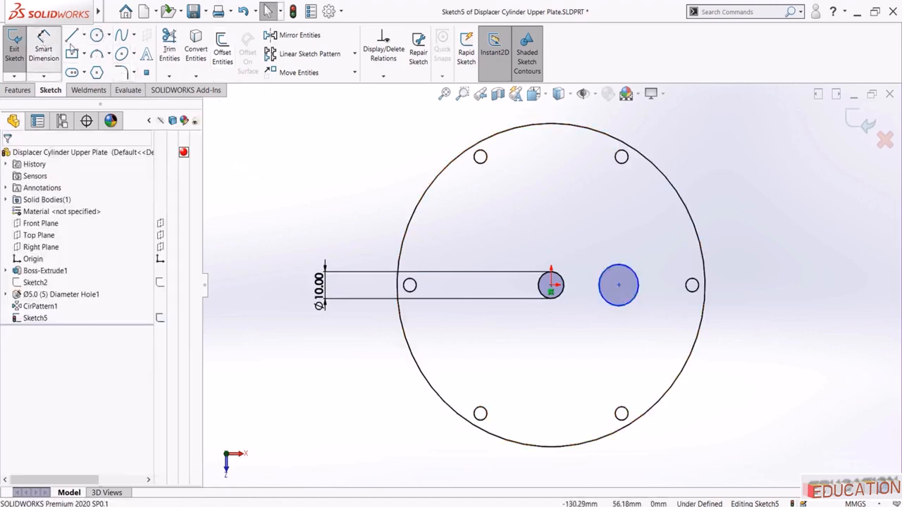
click(44, 46)
click(632, 272)
click(656, 255)
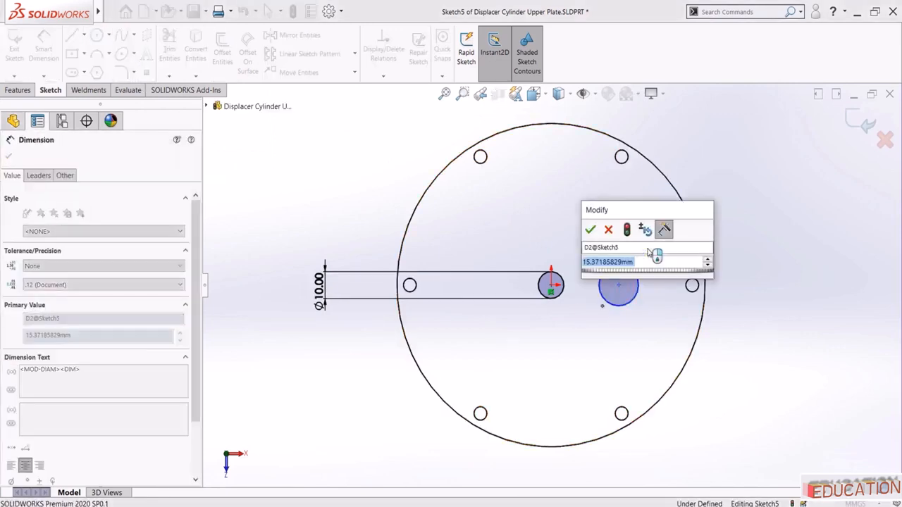
text(12)
key(Return)
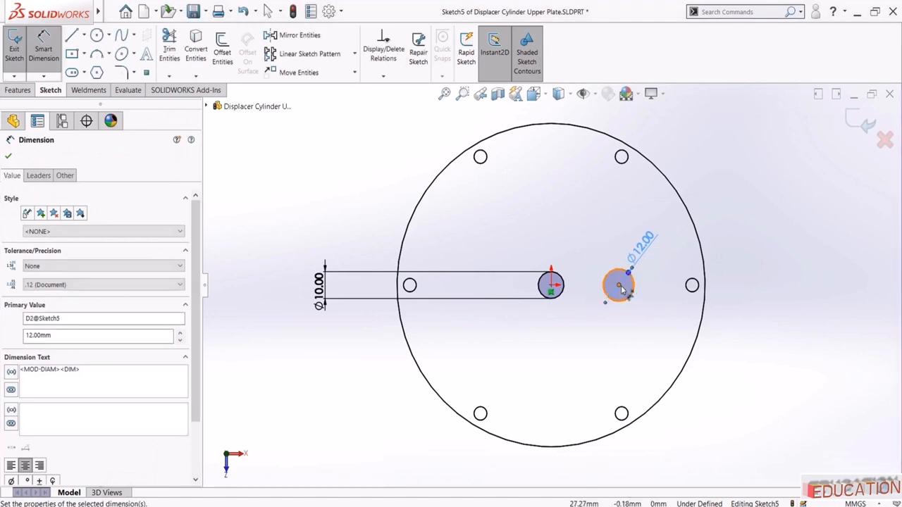
Dimension the horizontal distance between the 12 mm circle's center and the origin as 24 mm
click(619, 285)
click(552, 285)
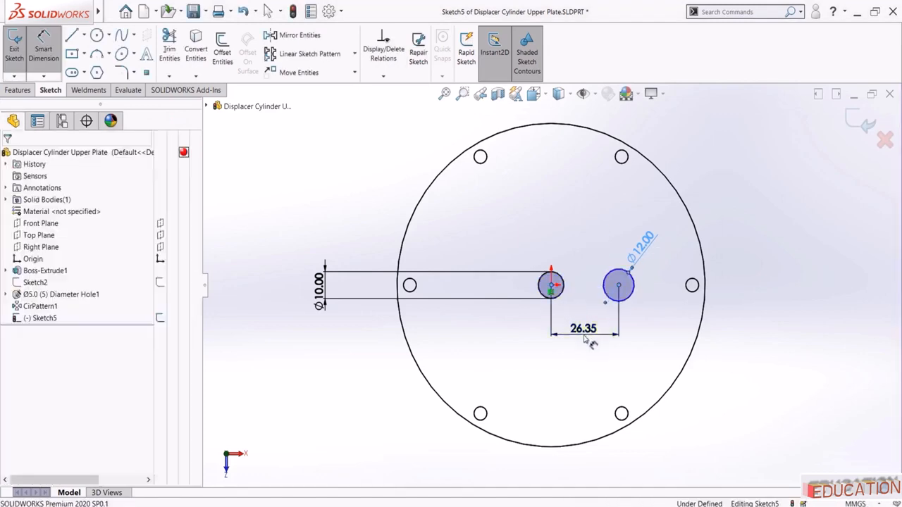
click(584, 339)
text(2)
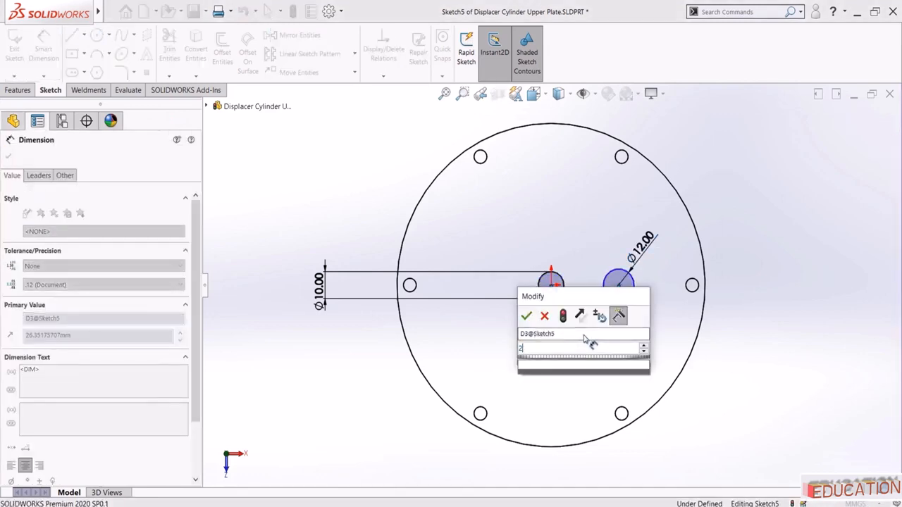
text(4)
key(Return)
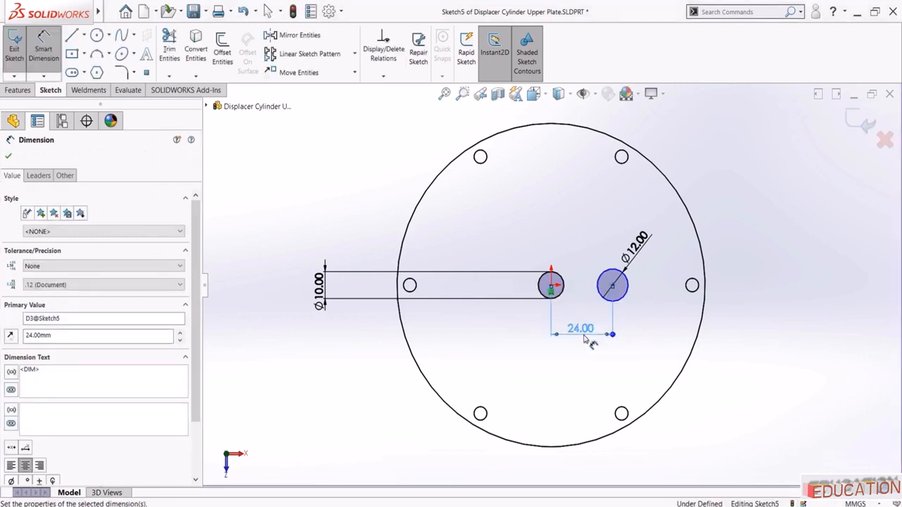
key(Escape)
Add a horizontal relation between the center points of the 10 mm and 12 mm circles
scroll(571, 304, up, 2)
click(623, 283)
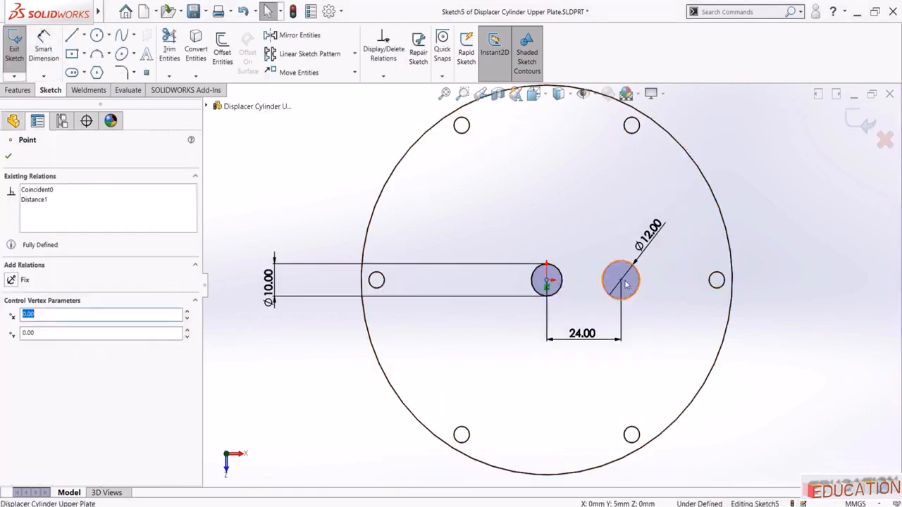
ctrl+click(621, 282)
click(656, 239)
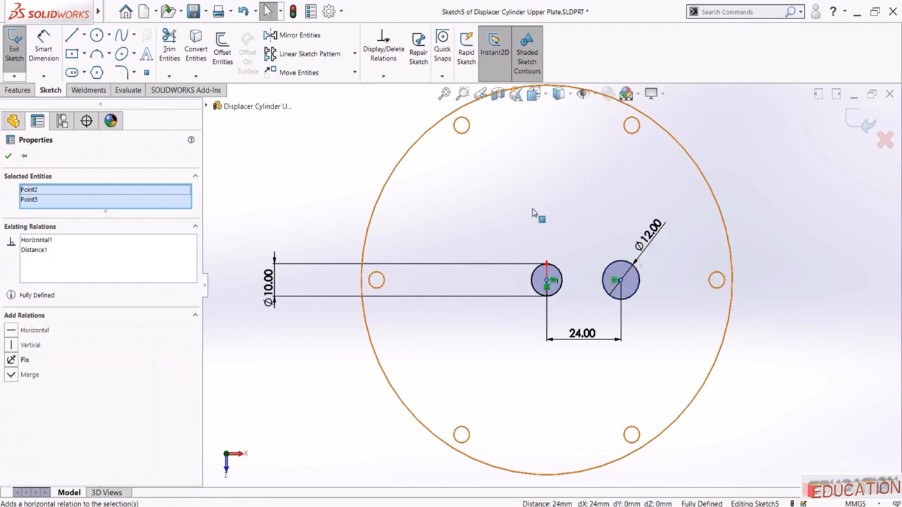
key(Escape)
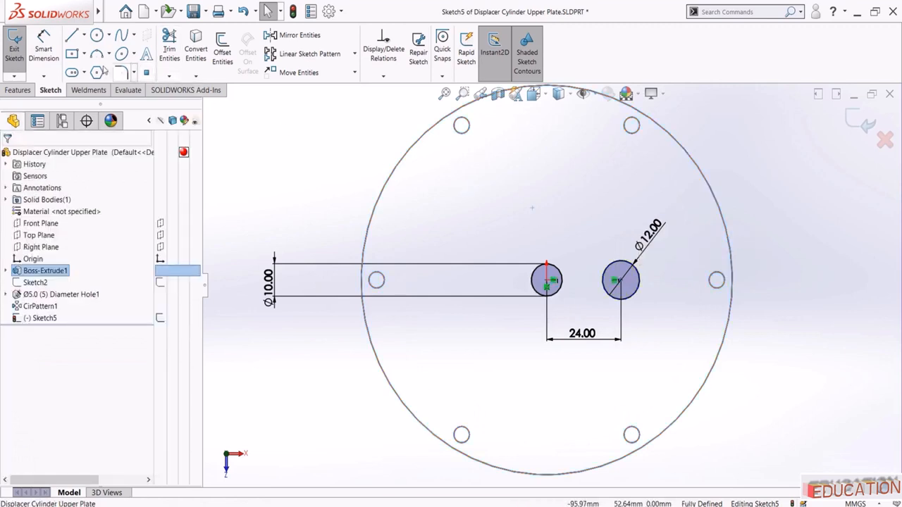
Sketch a center rectangle about 26 by 26 mm on the 12 mm circle's center and make it construction geometry
click(71, 53)
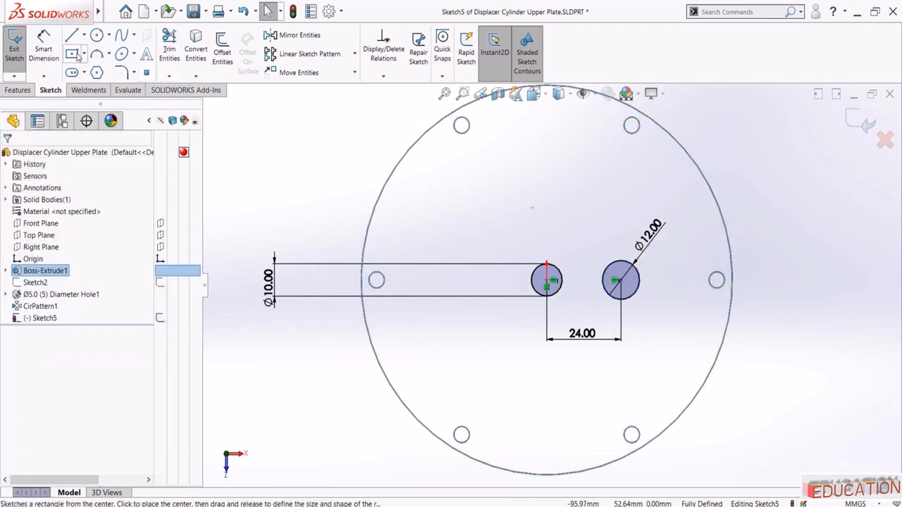
click(621, 281)
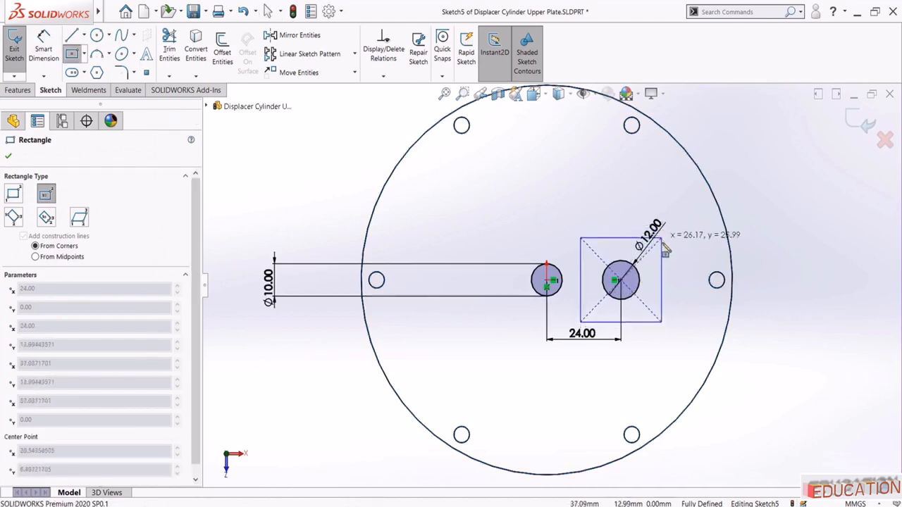
click(661, 239)
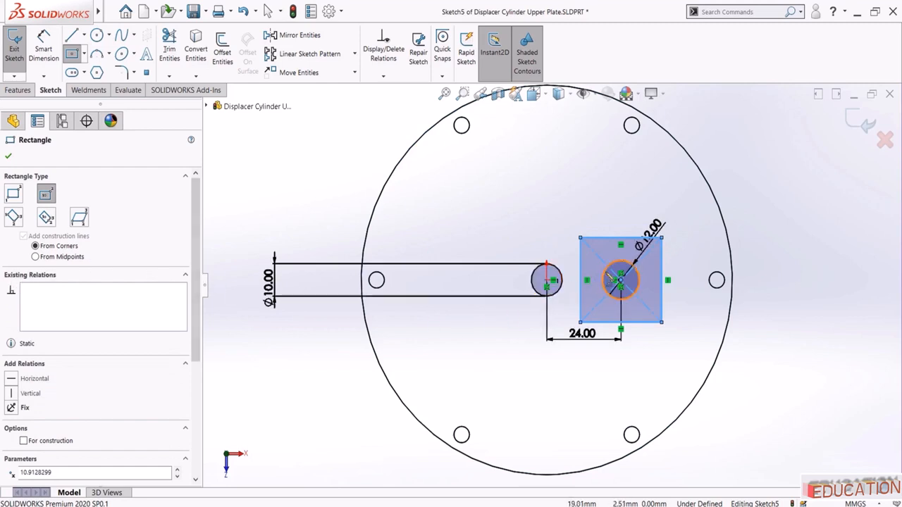
click(24, 442)
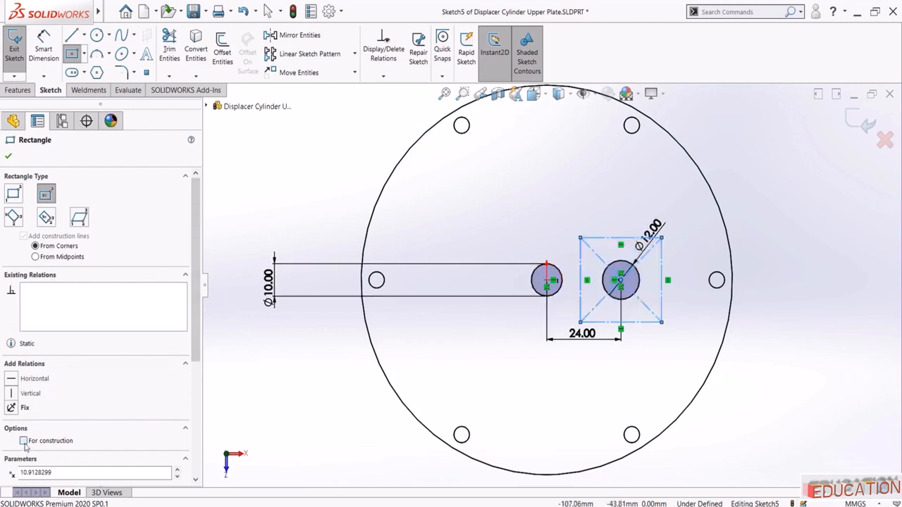
click(306, 401)
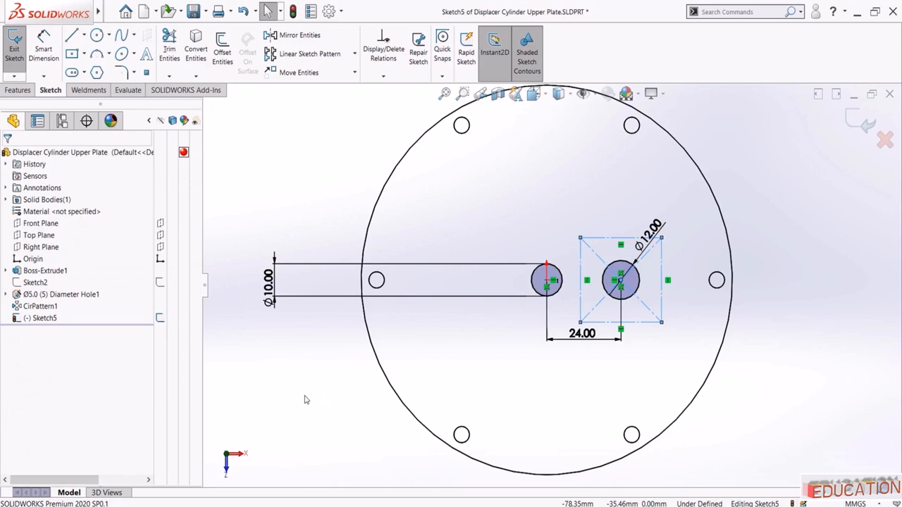
Dimension the top edge of the construction rectangle around the 12 mm circle as 22 mm
right_drag(502, 448, 506, 402)
click(602, 239)
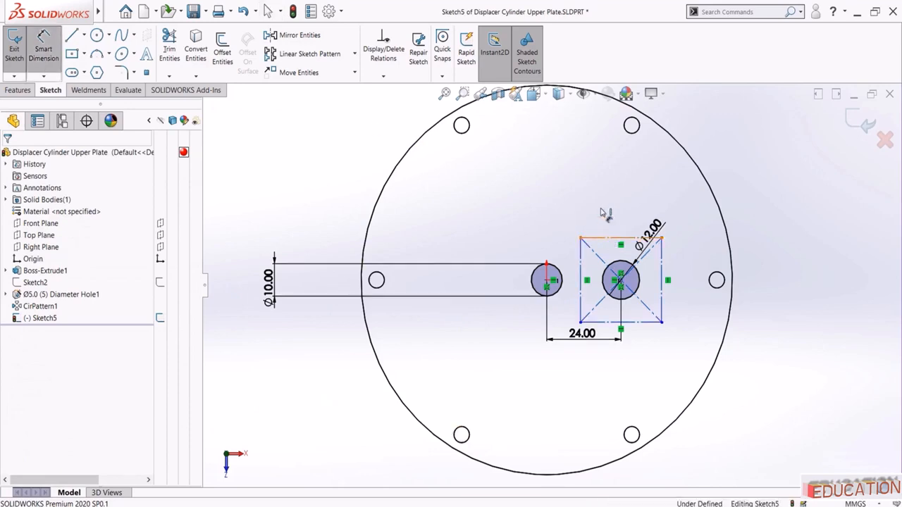
click(603, 202)
text(22)
key(Return)
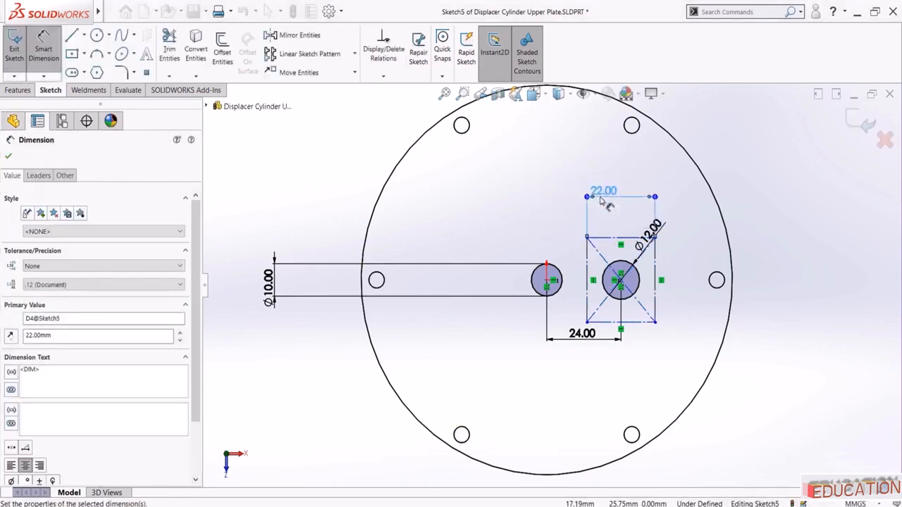
key(Escape)
Add an equal relation between the small construction rectangle's top and left edges to make it square
click(613, 239)
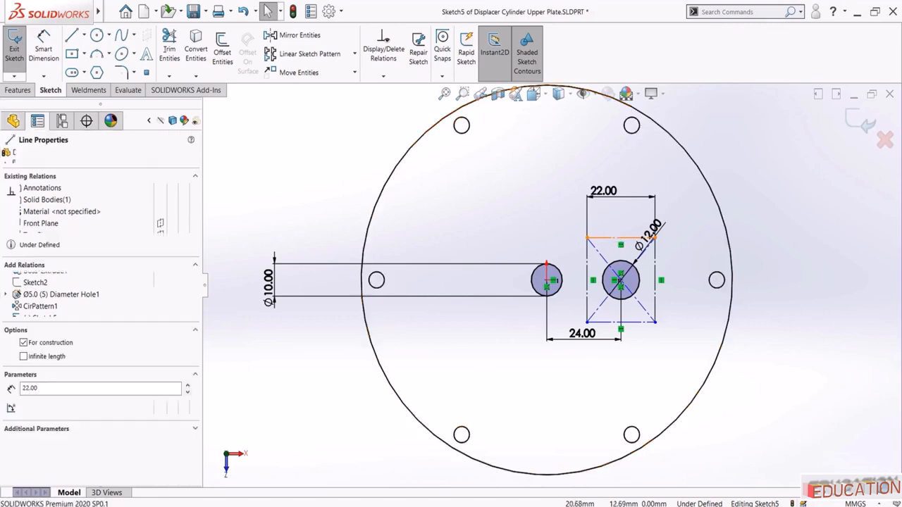
ctrl+click(588, 258)
click(686, 209)
click(266, 183)
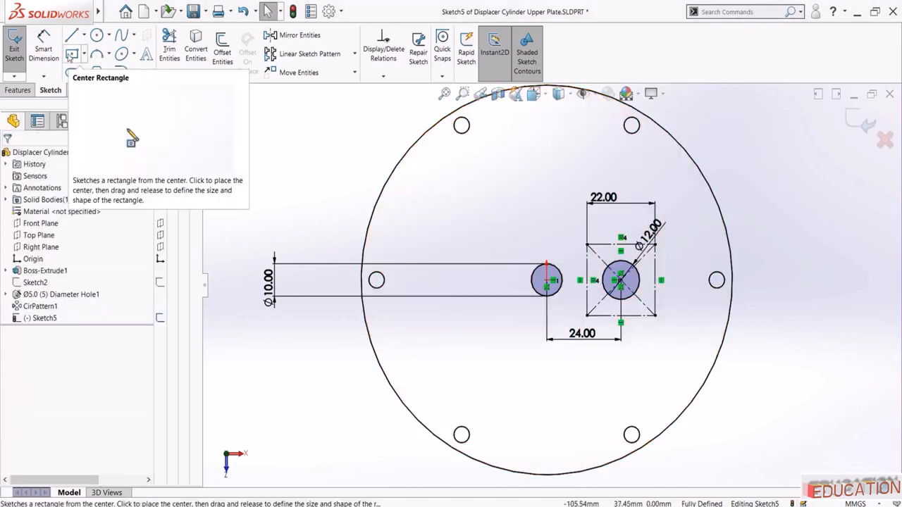
Sketch a center rectangle about 96 by 63 mm centered left of the origin and make it construction geometry
click(71, 55)
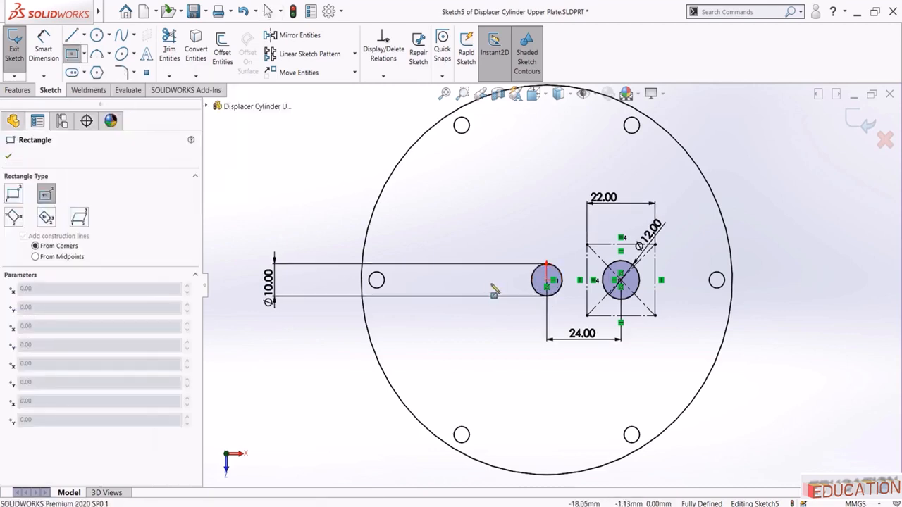
click(512, 280)
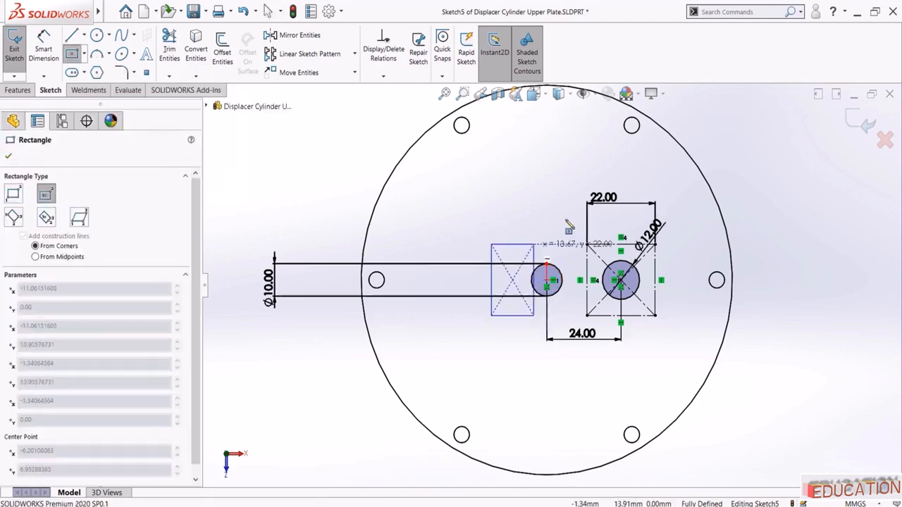
click(661, 178)
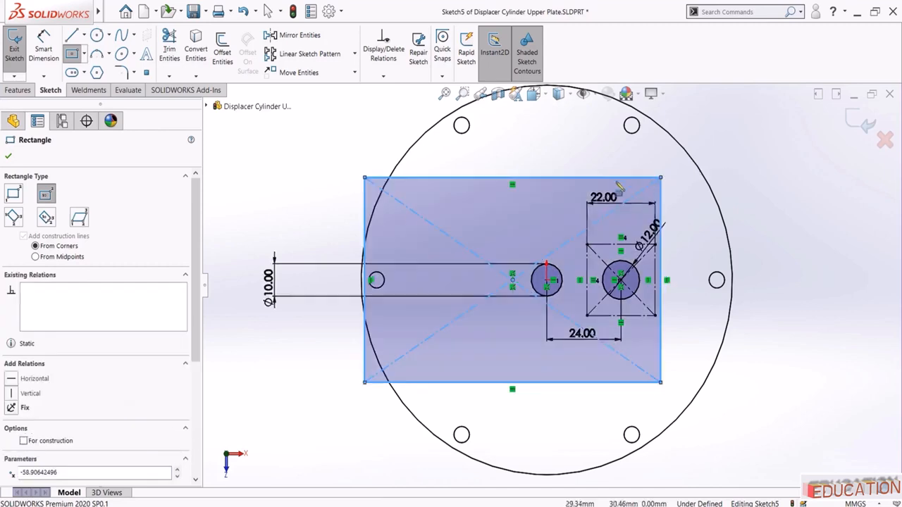
click(24, 442)
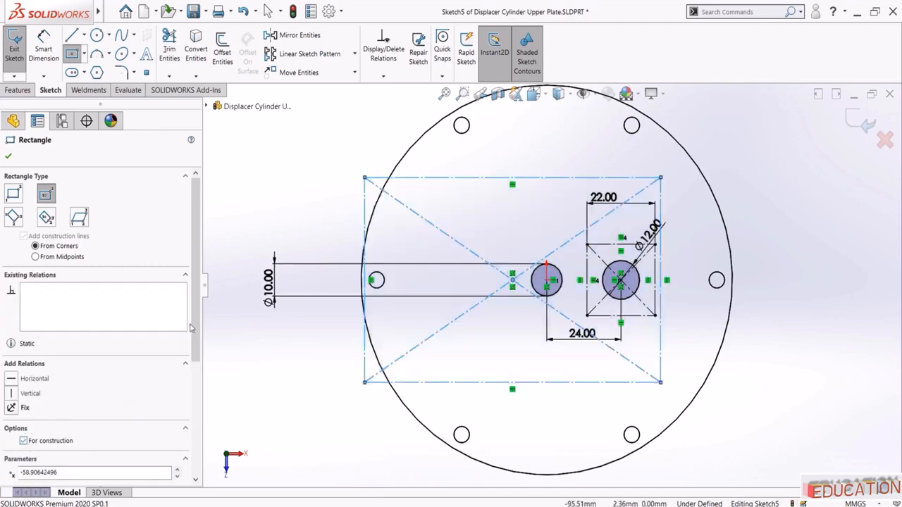
key(Escape)
Dimension the large construction rectangle 50 mm high and 73 mm wide
click(43, 49)
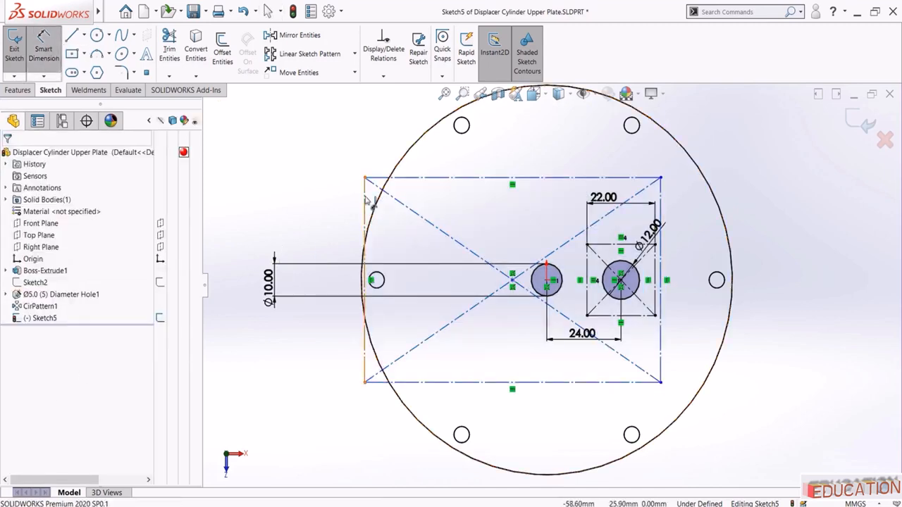
click(367, 201)
click(233, 260)
text(5)
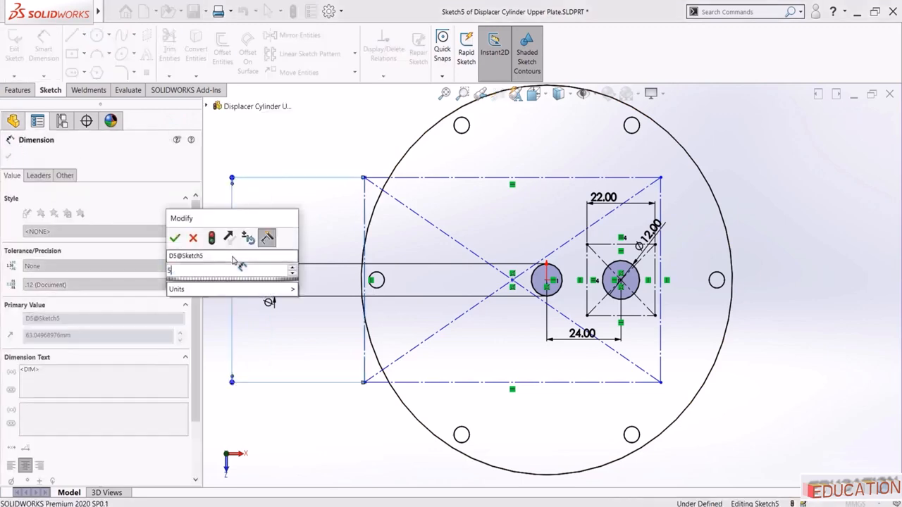
text(0)
key(Return)
click(499, 177)
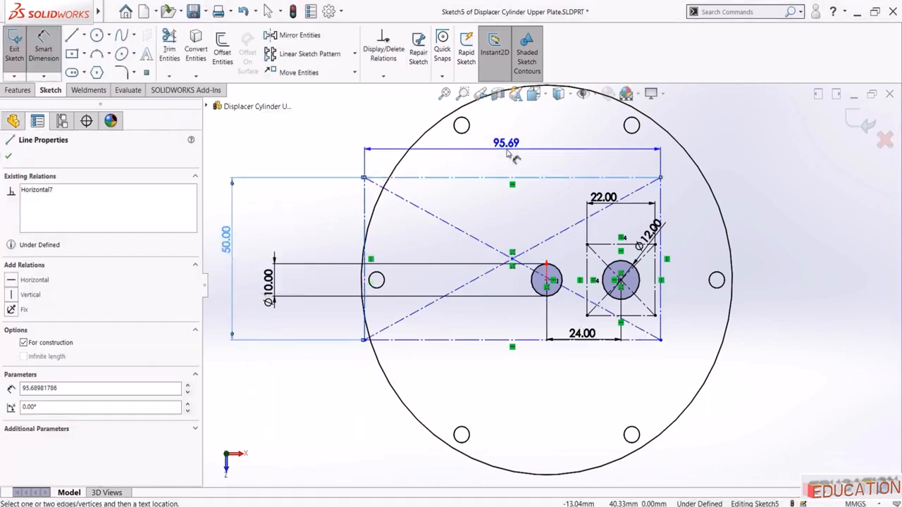
click(507, 154)
text(73)
key(Return)
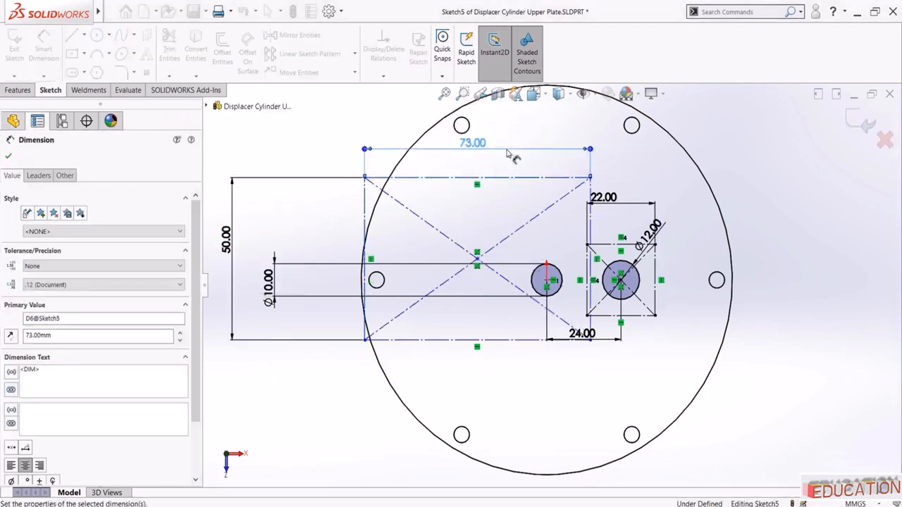
key(Escape)
Add a horizontal relation between the large rectangle's center point and the center of the 10 mm circle
click(547, 282)
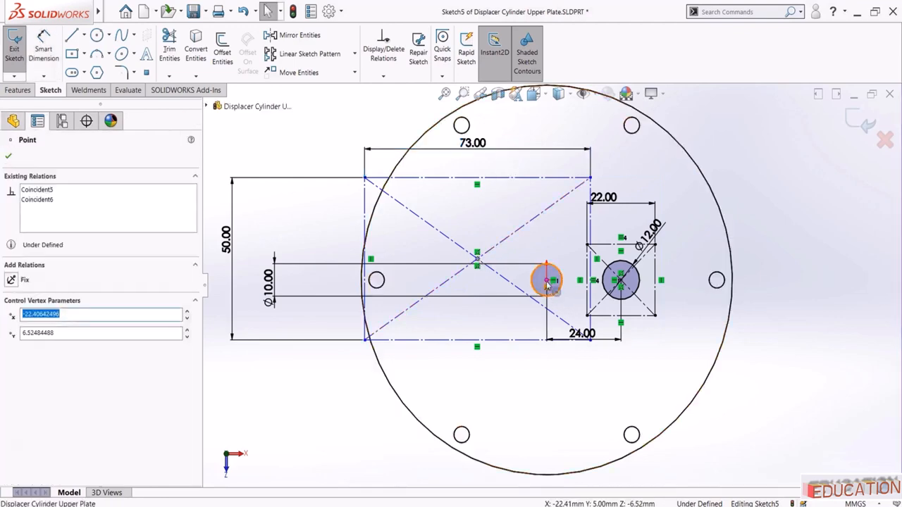
ctrl+click(547, 281)
click(575, 239)
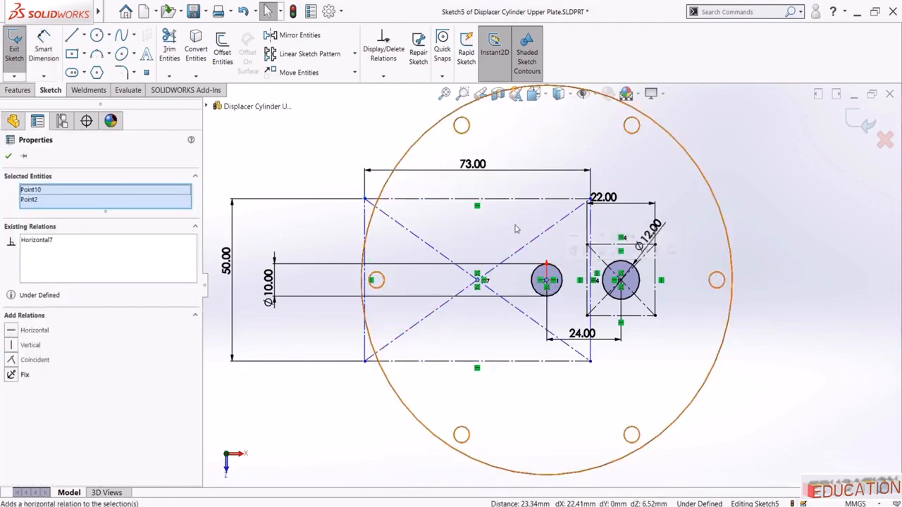
click(515, 229)
Dimension the large rectangle's left edge 25 mm from the origin and move the 22 mm dimension closer to its square
click(43, 51)
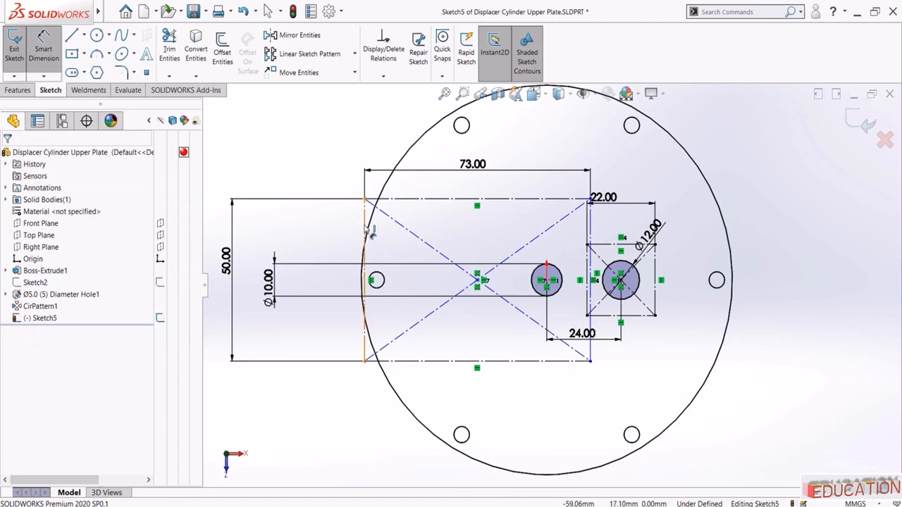
click(365, 229)
click(547, 282)
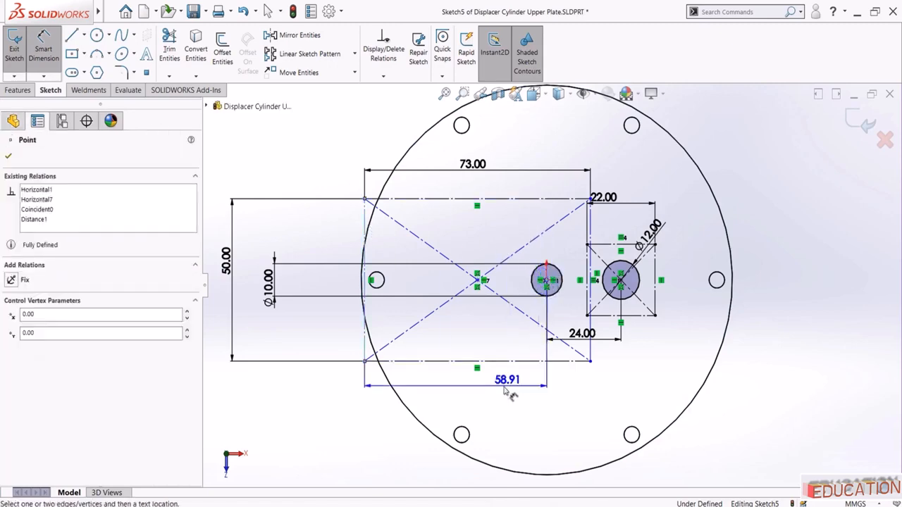
click(505, 395)
key(Return)
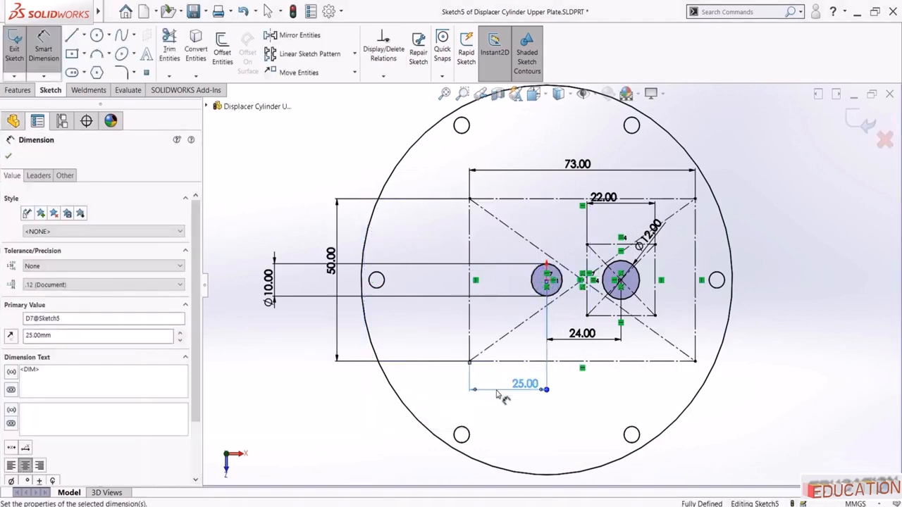
drag(603, 197, 603, 212)
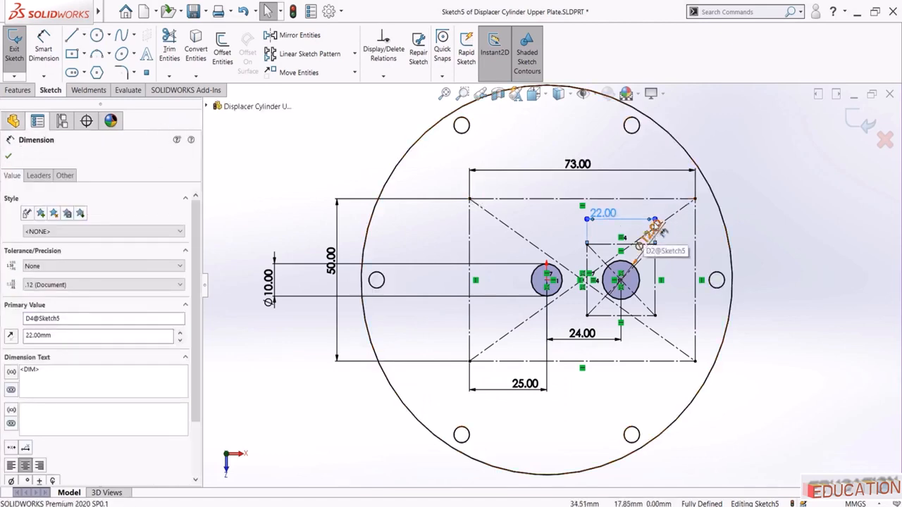
Exit the sketch and set the display style to Shaded With Edges
click(865, 125)
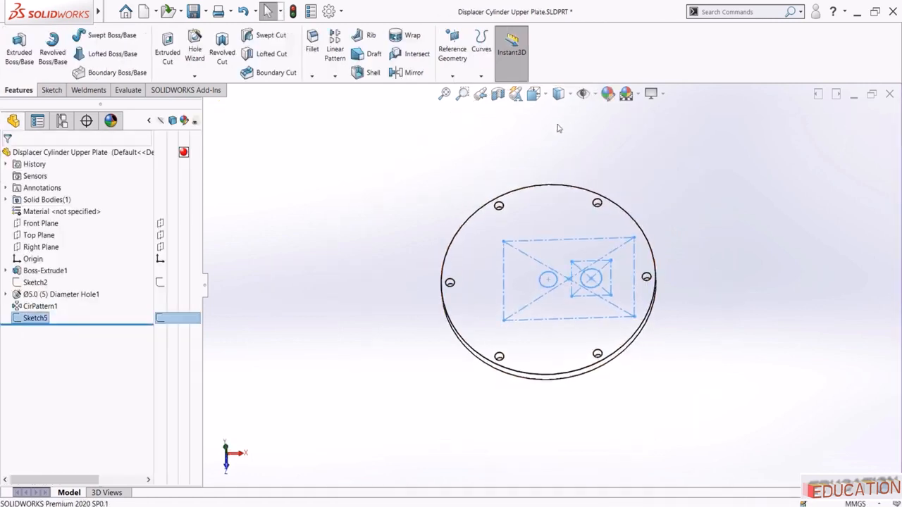
click(559, 93)
click(560, 114)
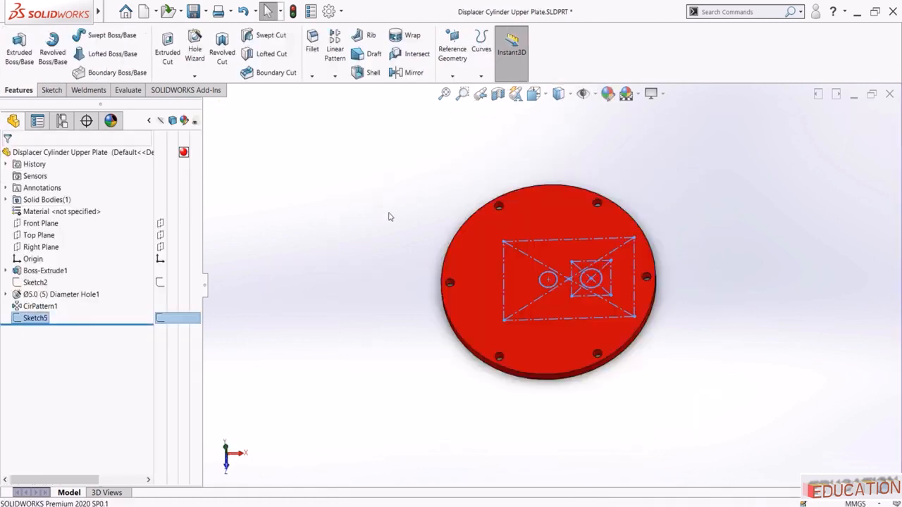
Cut-extrude the two sketched circles through the plate with the Through All end condition
click(167, 49)
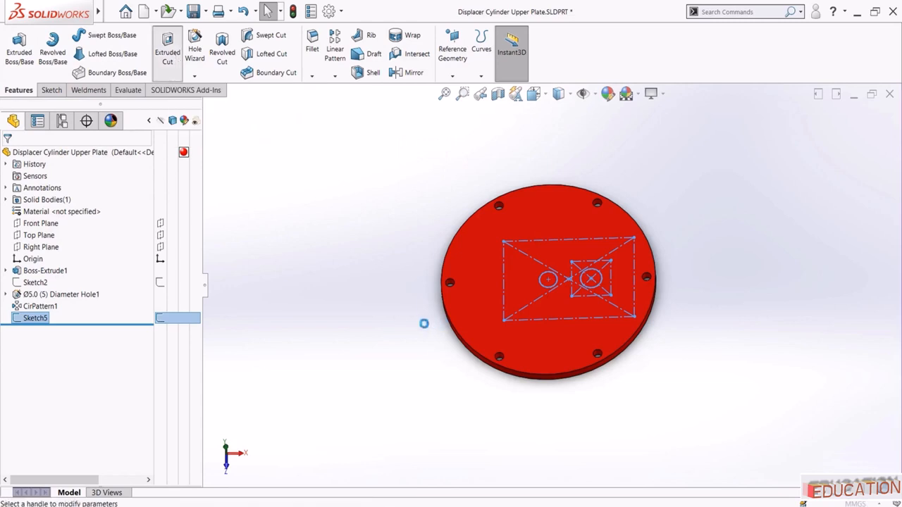
click(75, 225)
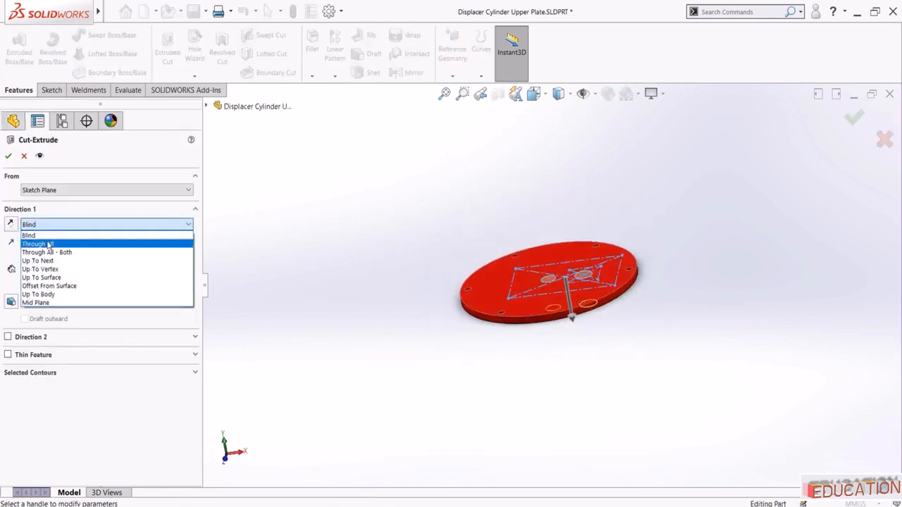
click(48, 244)
click(9, 156)
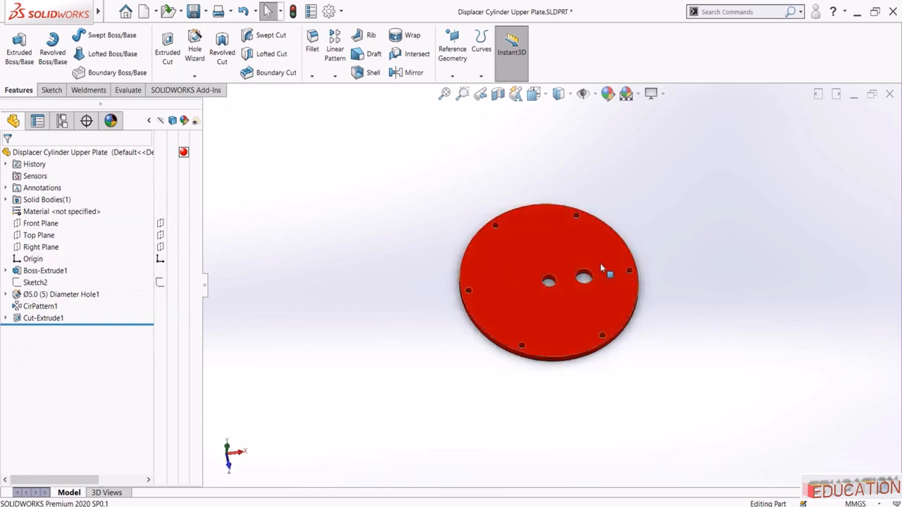
Show the through-cut's sketch with the construction rectangles on the upper plate
click(5, 318)
click(44, 329)
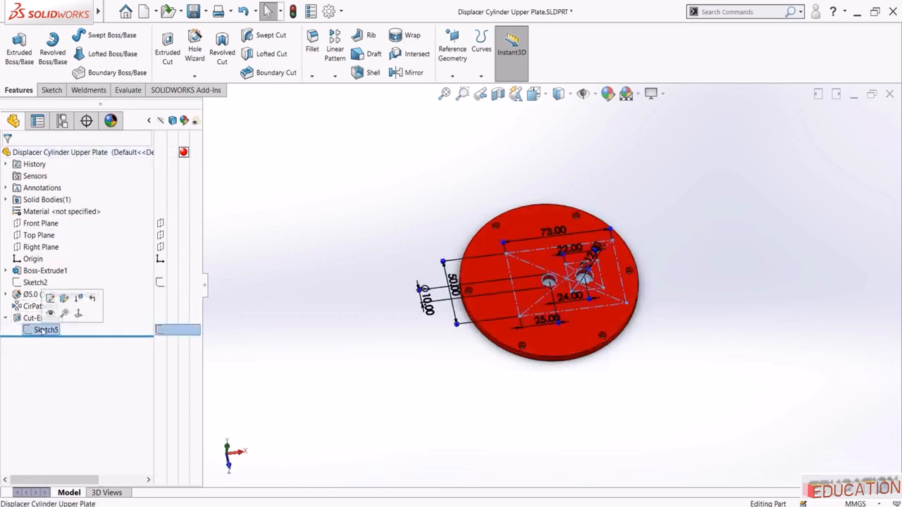
click(50, 313)
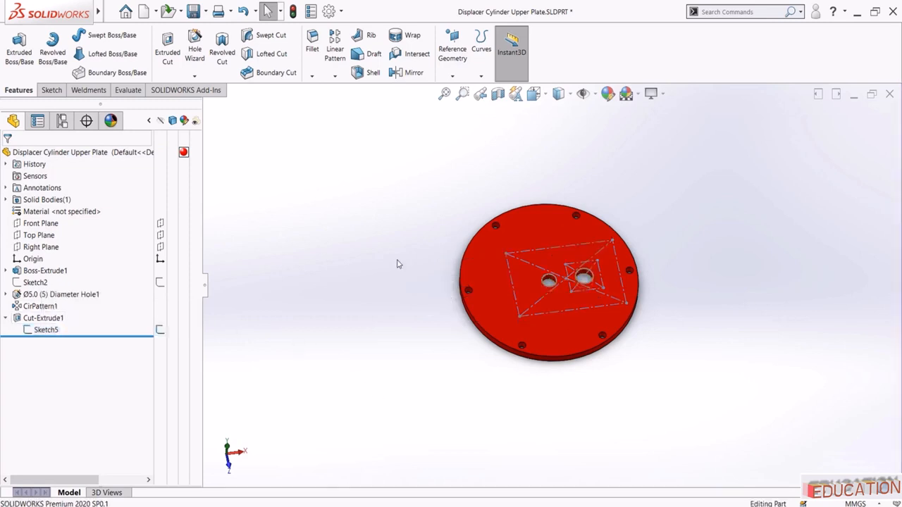
Set up a Hole Wizard plain hole with DIN drill size Ø4.0 and the Through All end condition
click(194, 48)
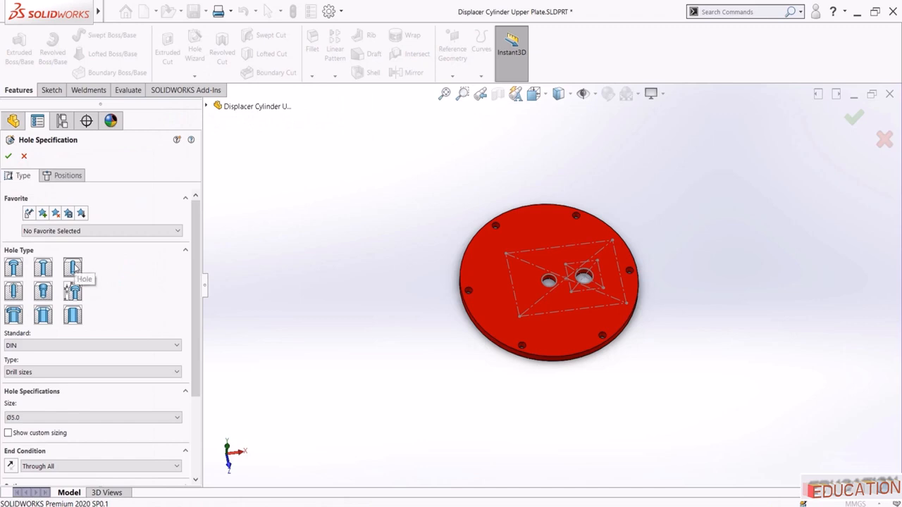
click(25, 420)
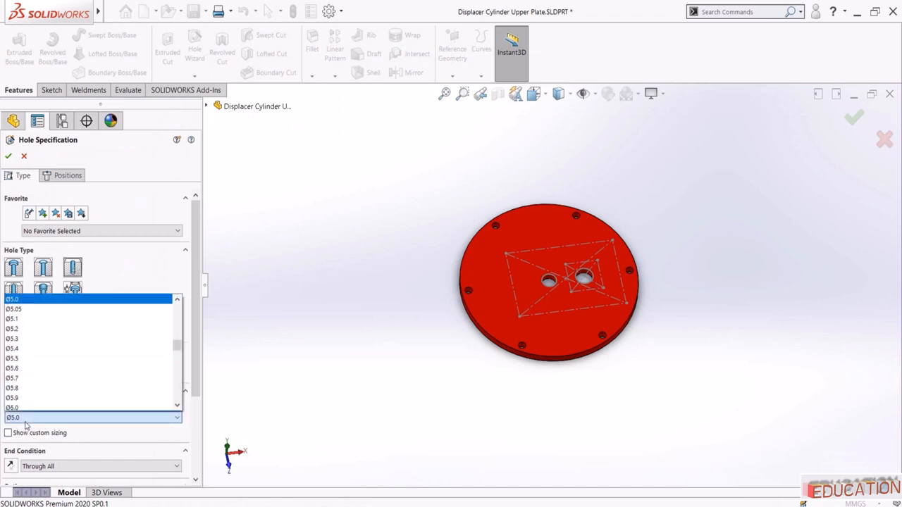
scroll(60, 343, up, 4)
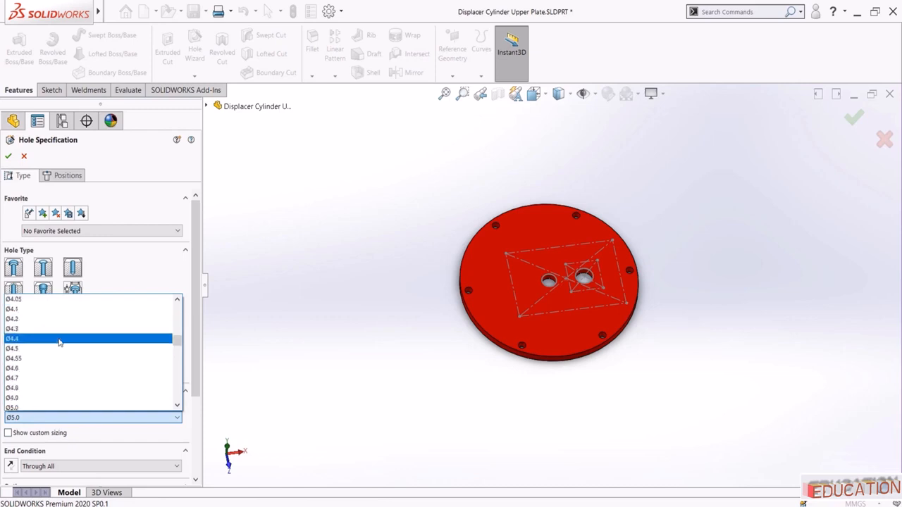
scroll(36, 321, up, 3)
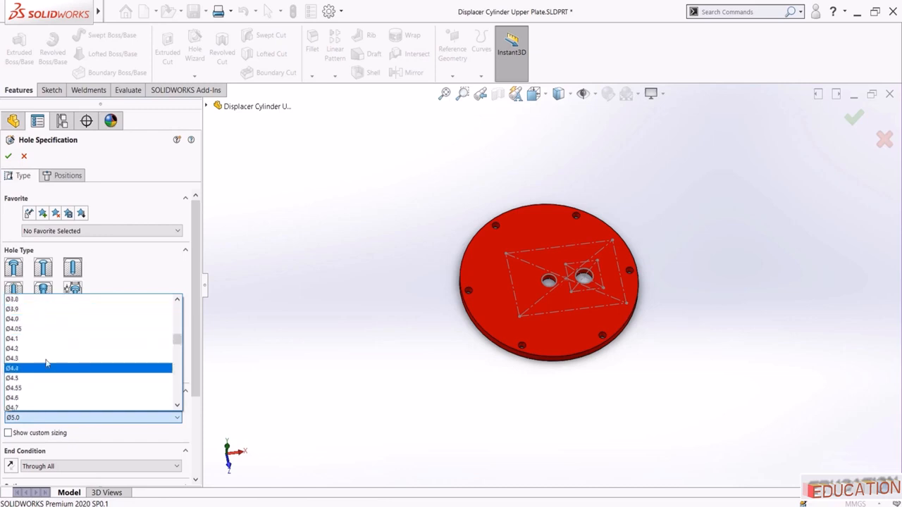
click(24, 323)
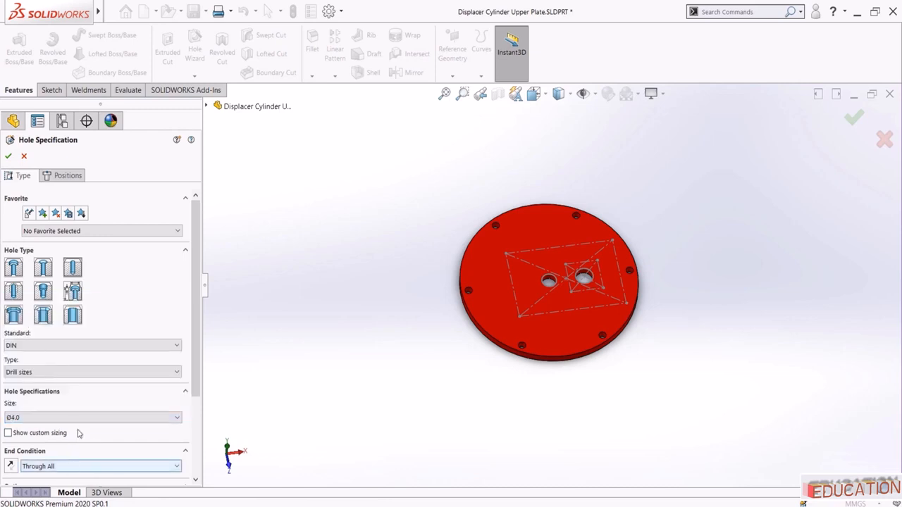
Position holes at the four corners of the large construction rectangle using a 3D sketch
click(65, 177)
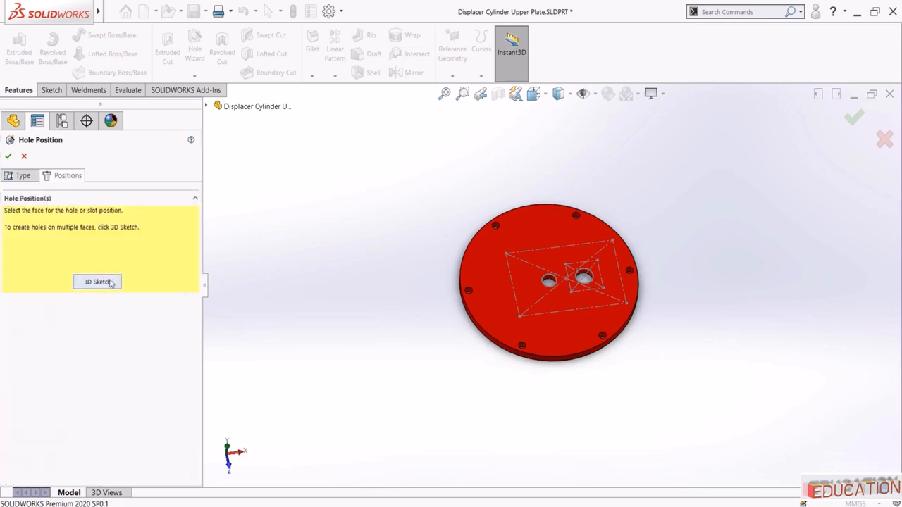
click(97, 282)
scroll(617, 215, down, 3)
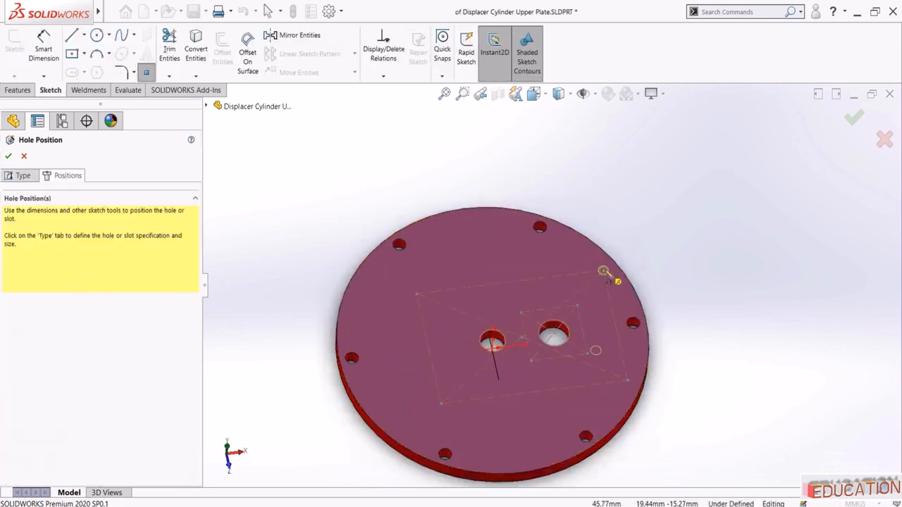
click(604, 272)
click(417, 295)
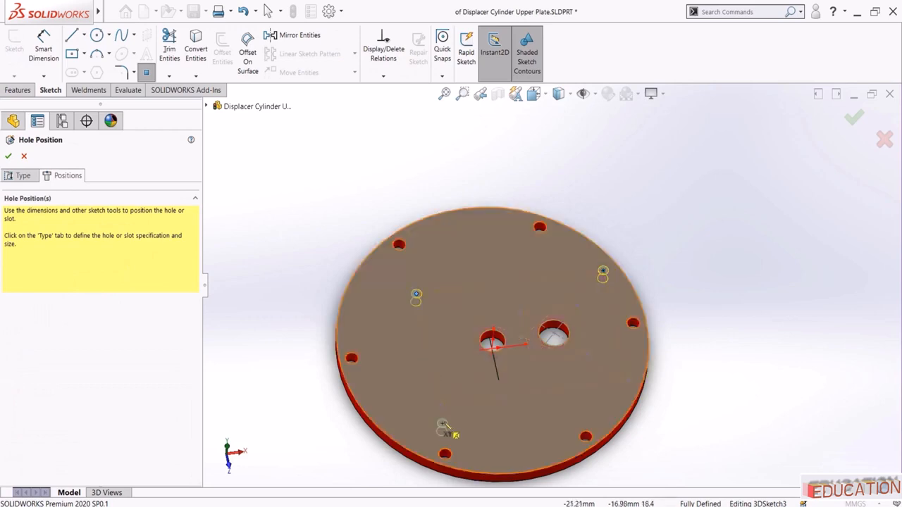
click(442, 406)
click(627, 380)
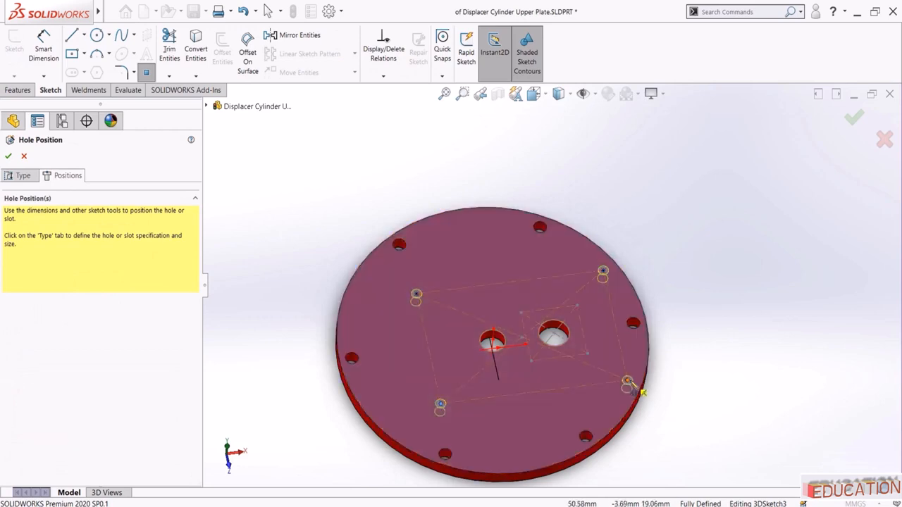
Add hole positions at the four corners of the small construction square and finish the Ø4.0 hole feature
scroll(617, 381, down, 4)
click(533, 223)
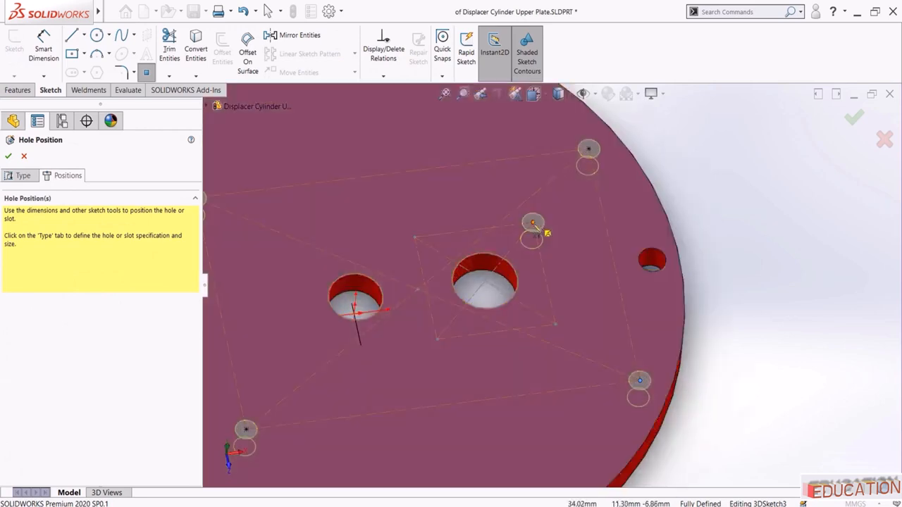
click(437, 339)
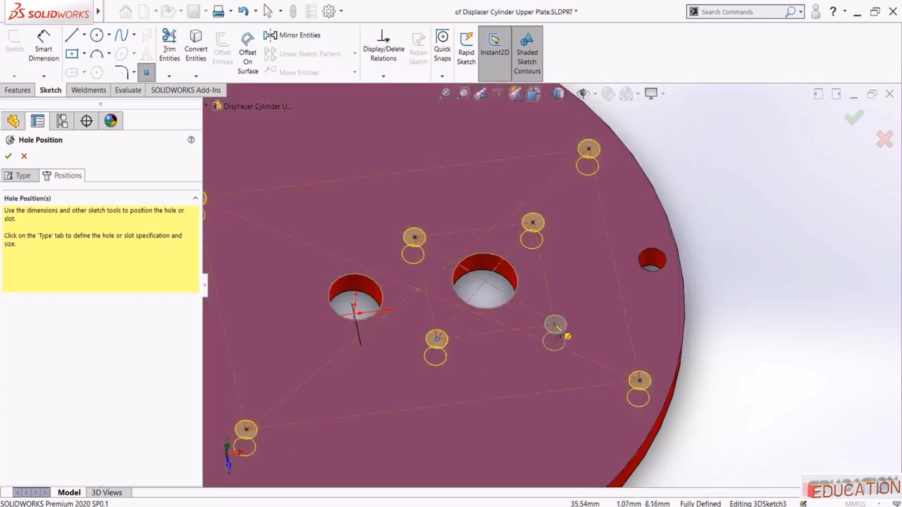
click(556, 325)
scroll(550, 374, up, 3)
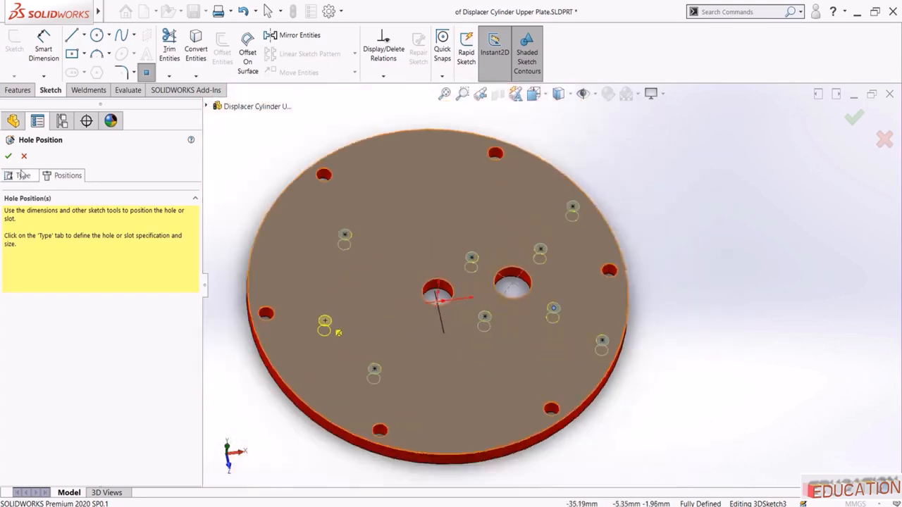
click(21, 175)
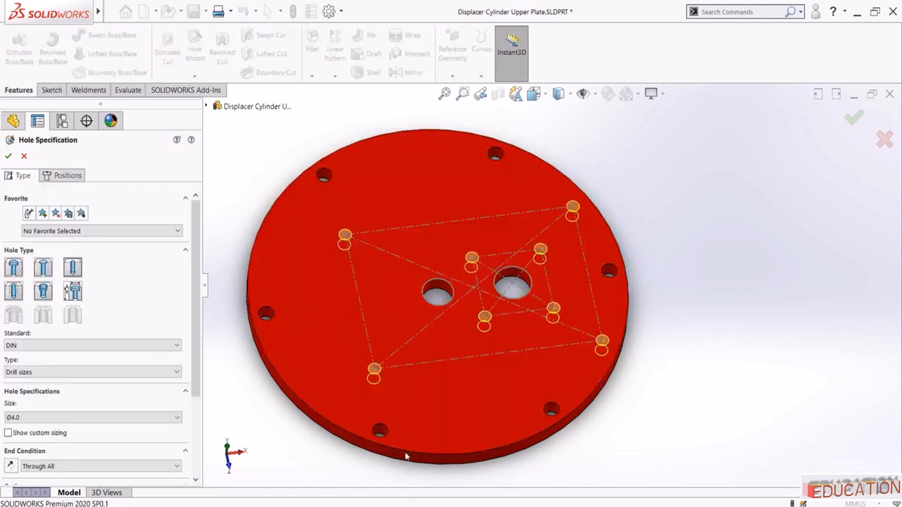
click(8, 156)
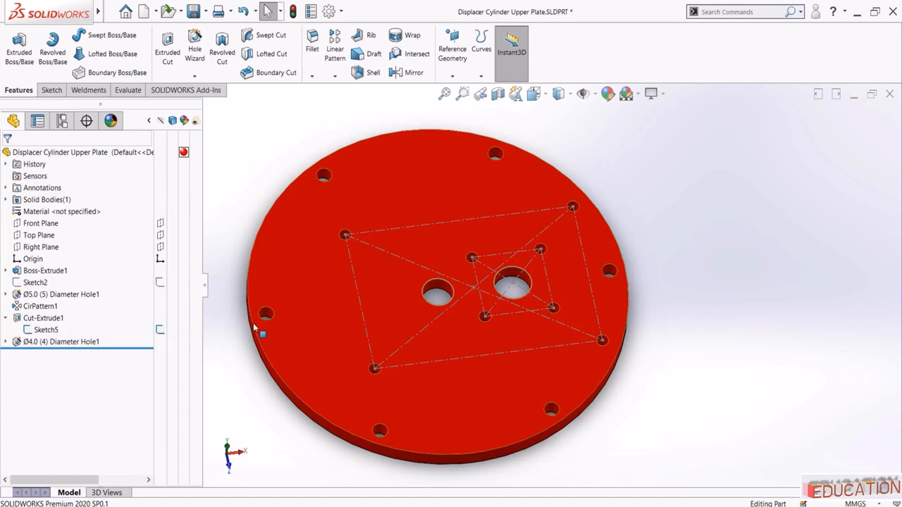
Hide the through-cut's sketch with the construction rectangles
click(46, 330)
click(49, 316)
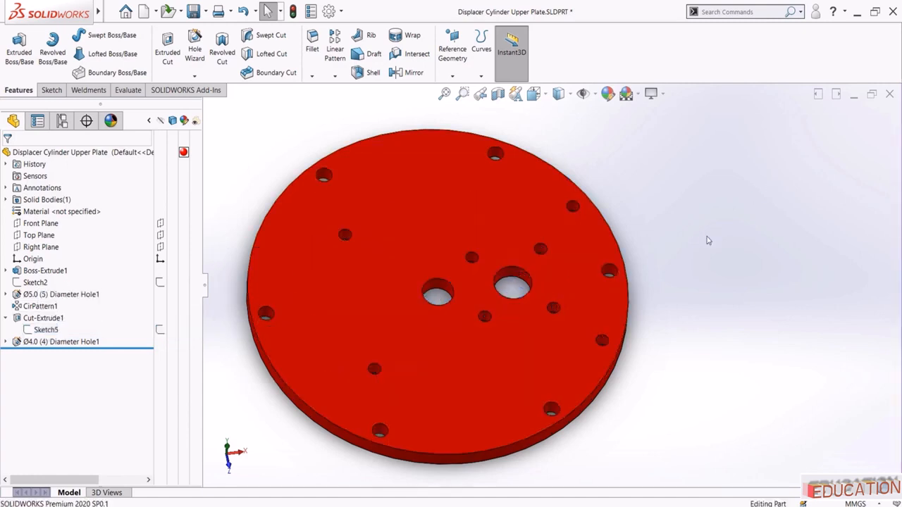
scroll(604, 254, up, 3)
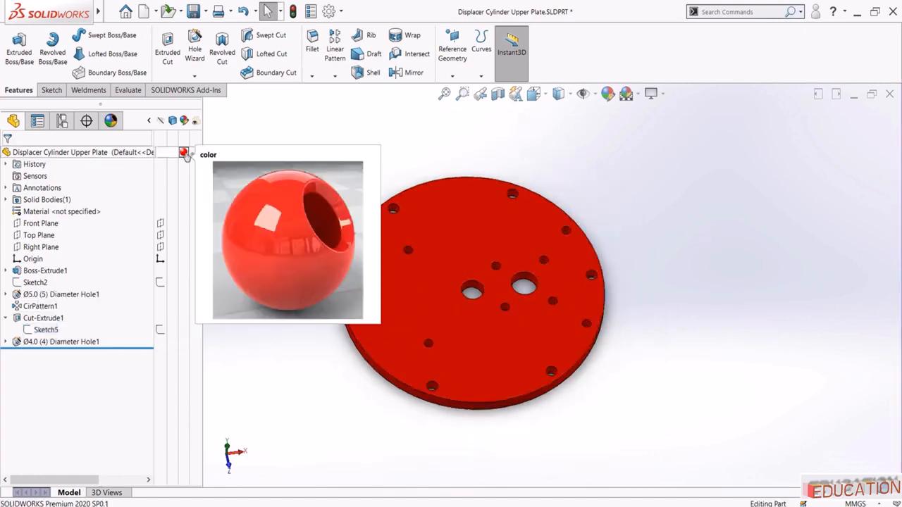
Change the whole upper plate's appearance color to yellow and save the part
click(184, 152)
click(206, 161)
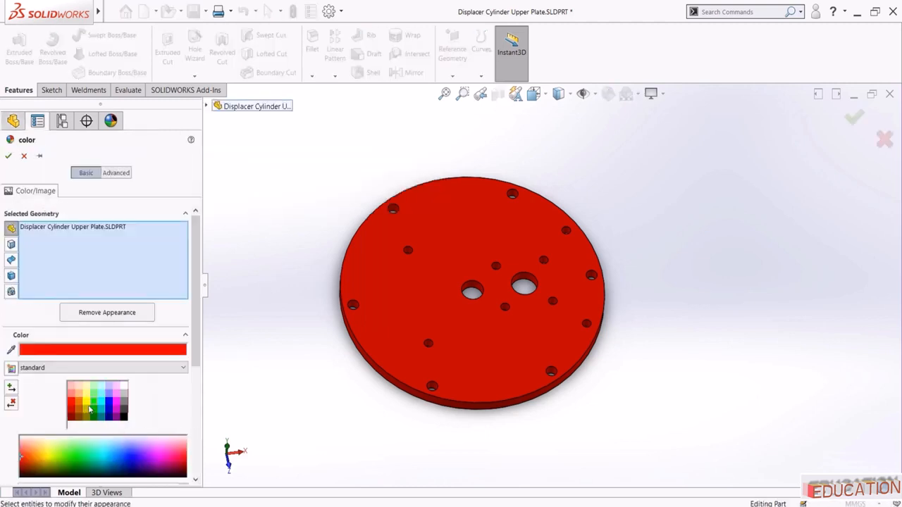
click(87, 406)
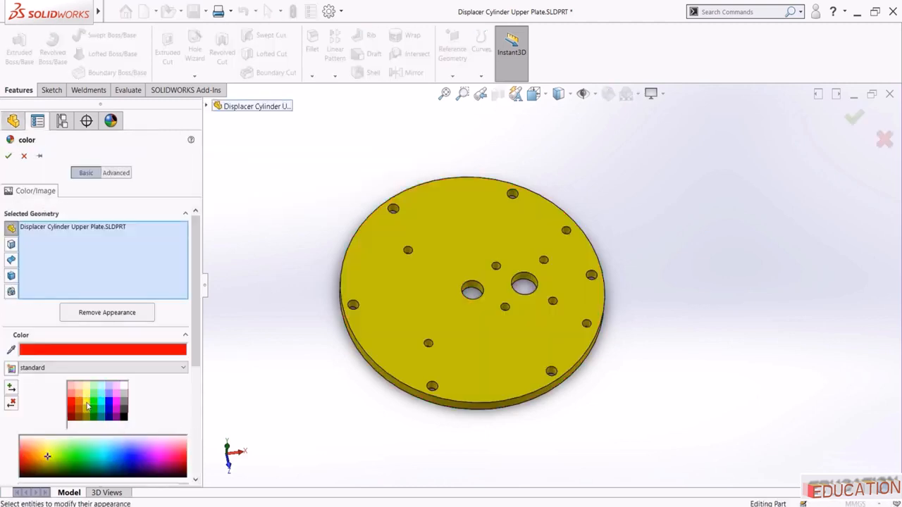
click(8, 156)
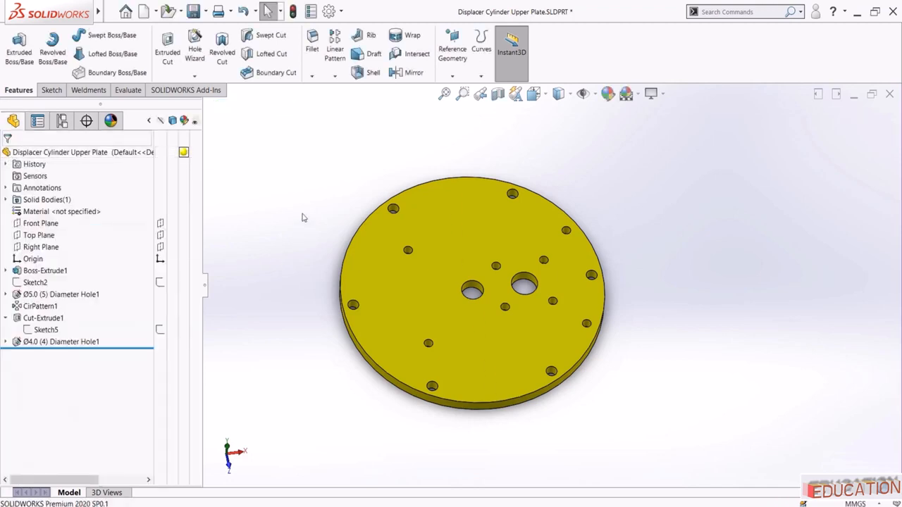
key(f)
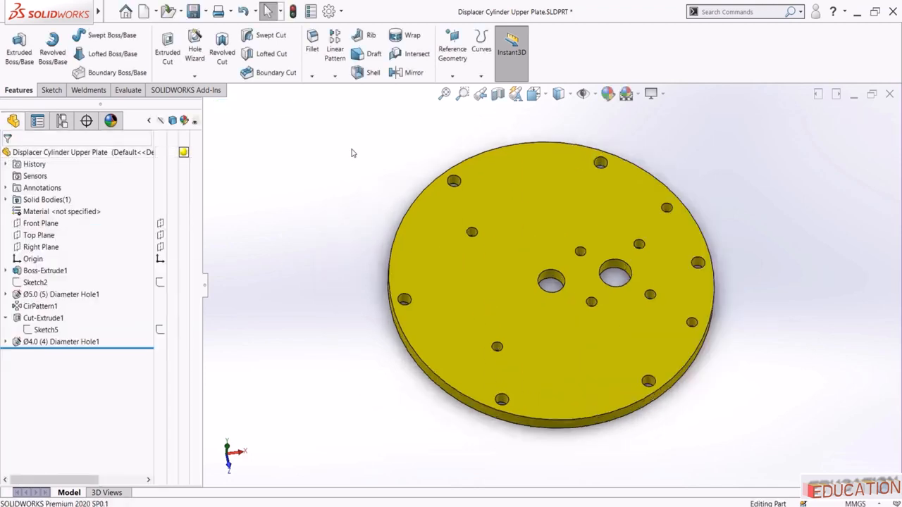
key(ctrl+s)
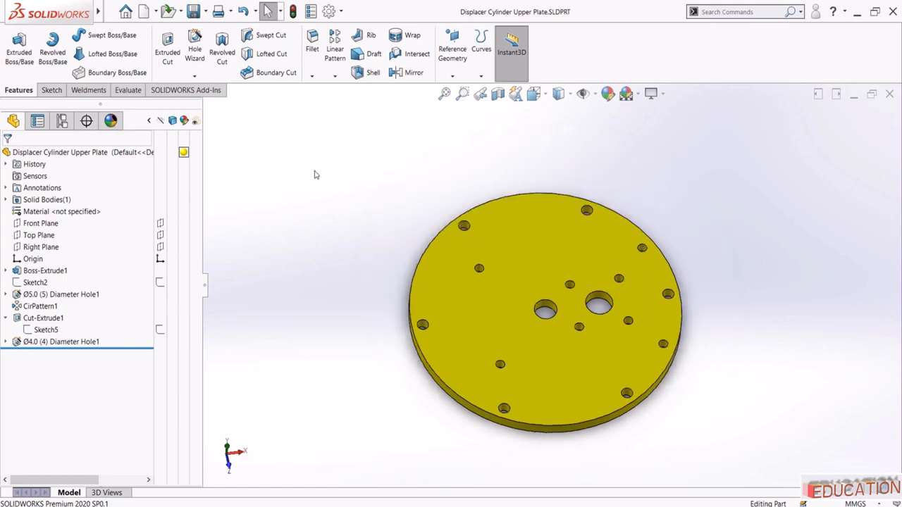
Make a new assembly from the part and insert Displacer Cylinder bottom plate.SLDPRT as its first component
click(156, 11)
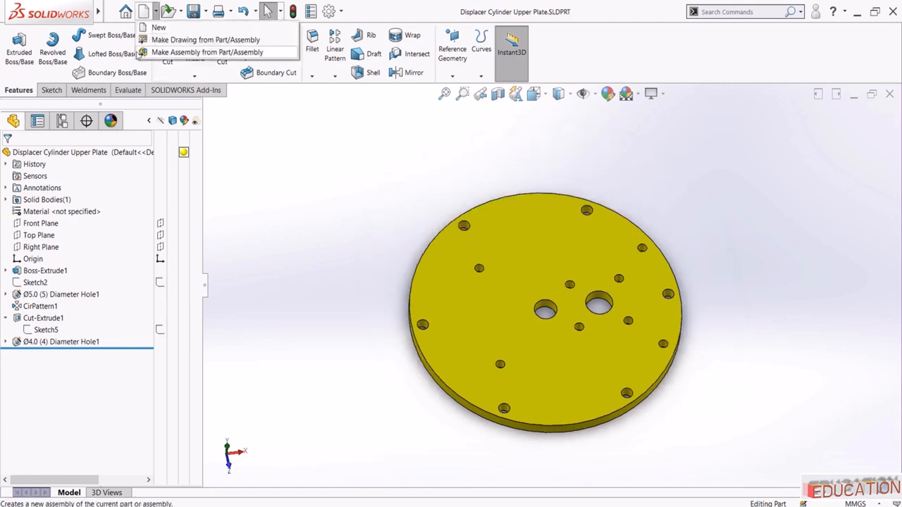
click(158, 53)
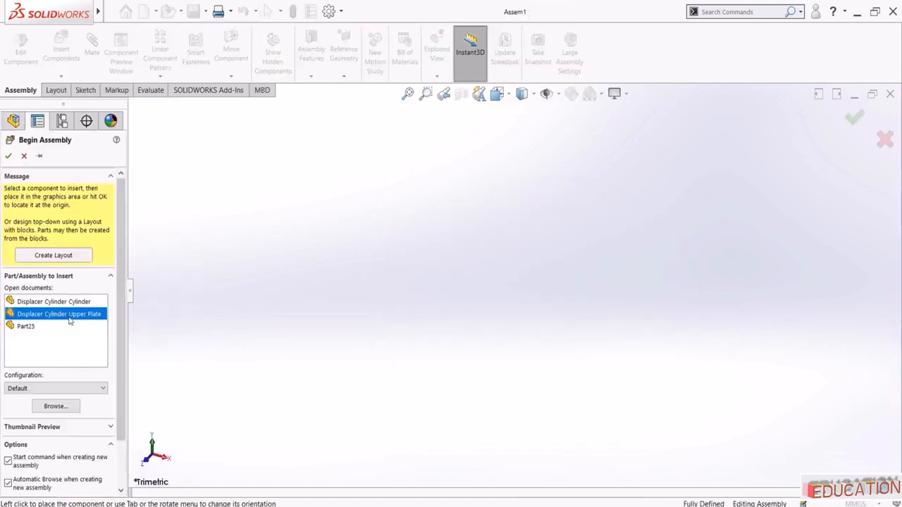
click(56, 407)
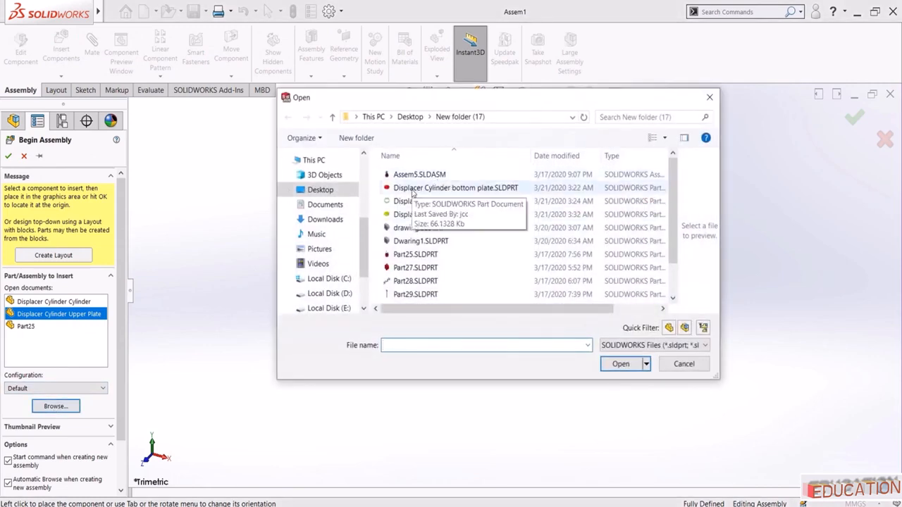
click(413, 191)
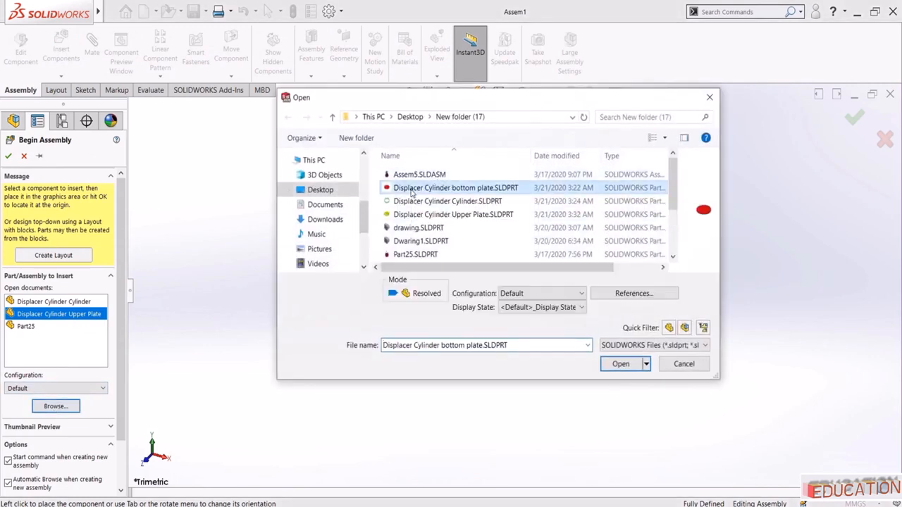
click(619, 364)
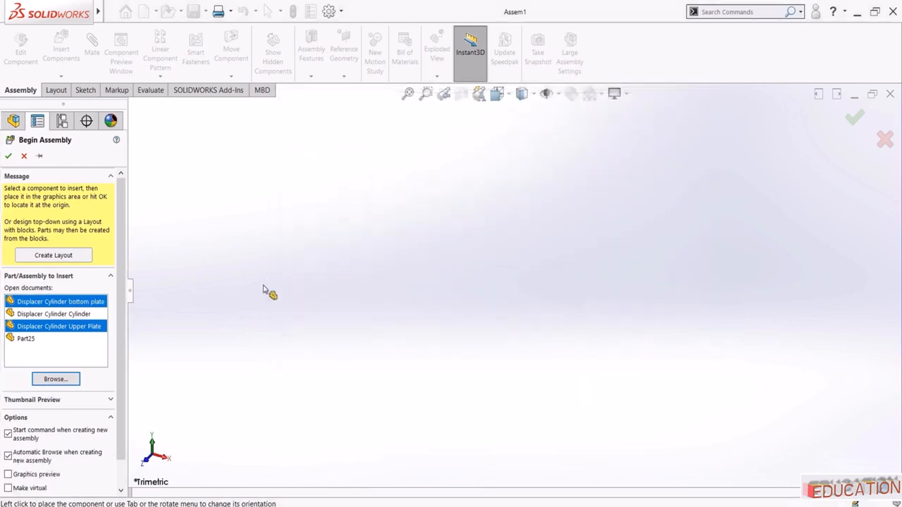
click(485, 289)
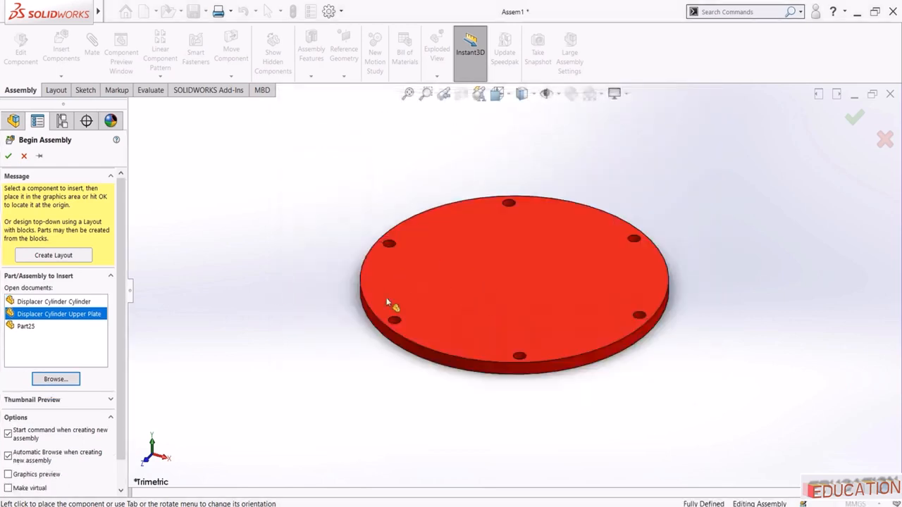
scroll(386, 298, up, 2)
click(8, 156)
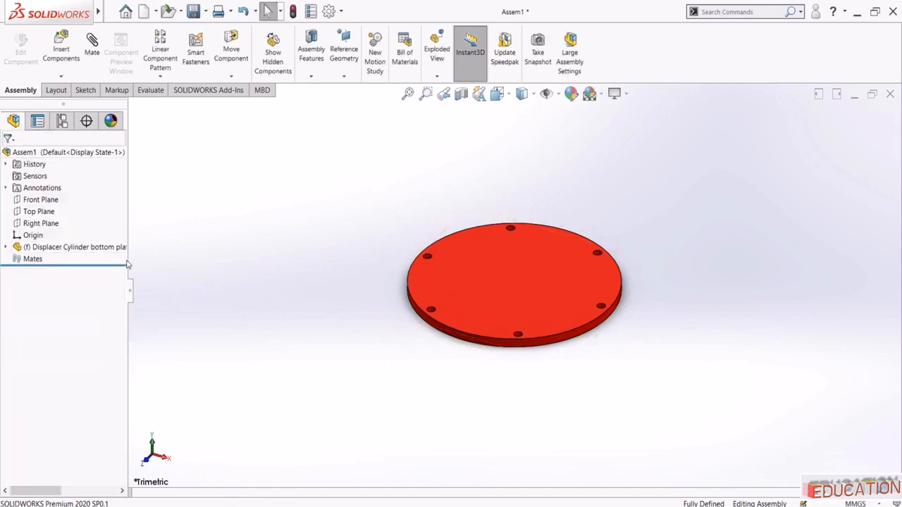
Float the bottom plate and mate its origin coincident with the assembly origin, with axes aligned
right_click(63, 248)
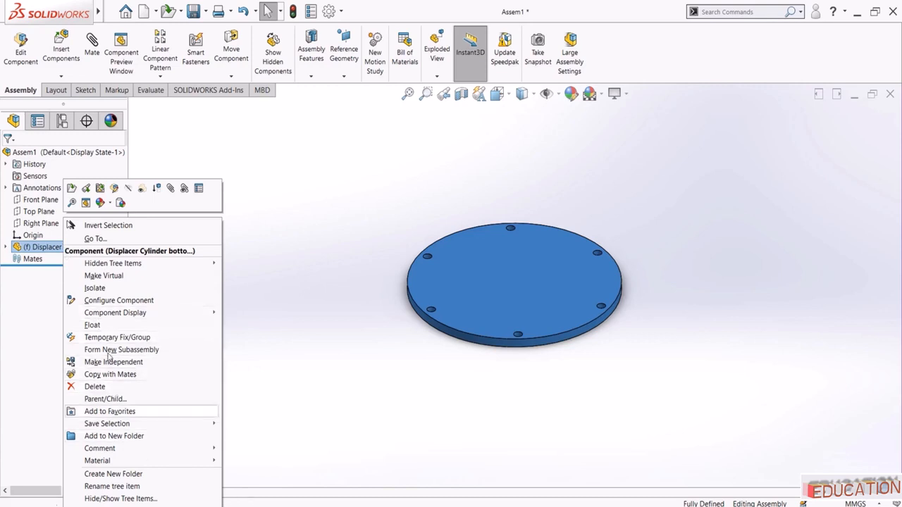
click(92, 325)
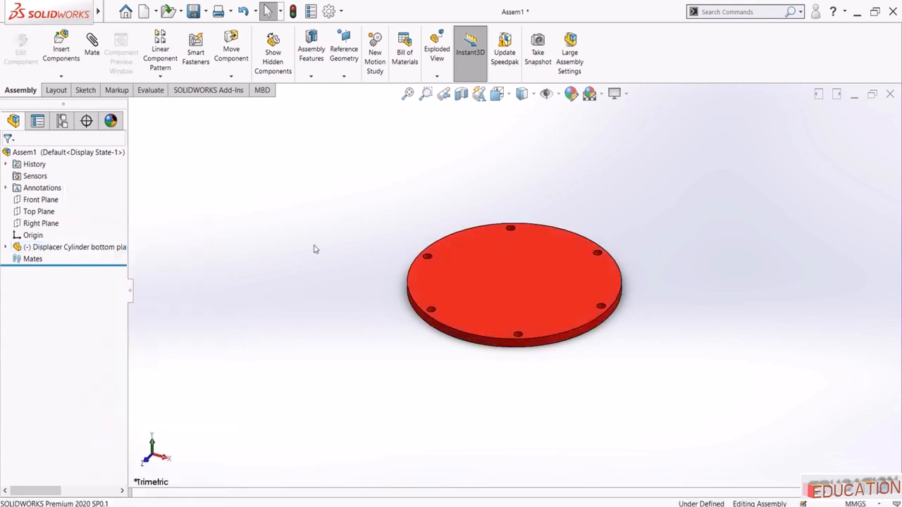
click(93, 44)
click(134, 106)
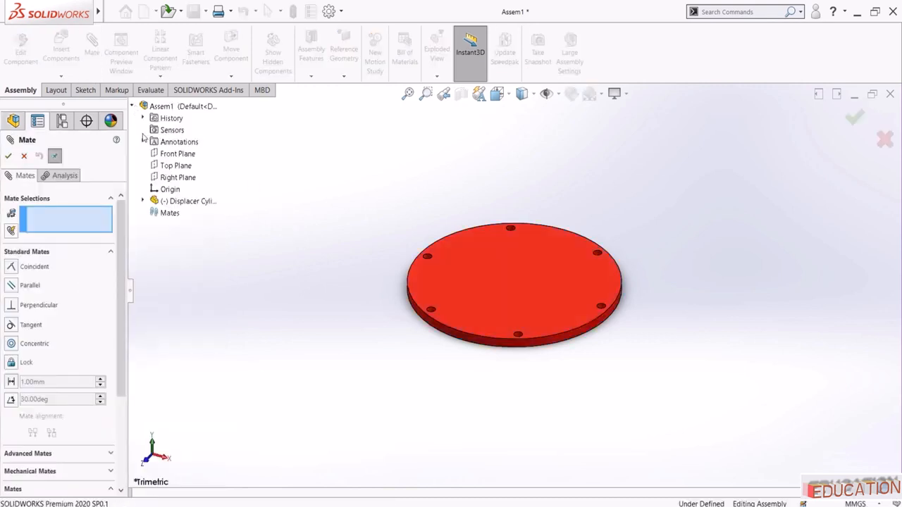
click(170, 190)
click(143, 200)
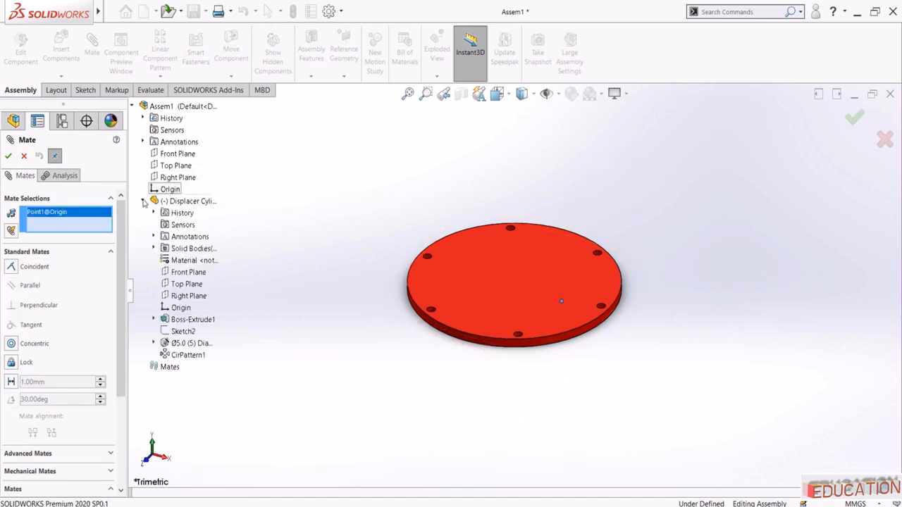
click(172, 308)
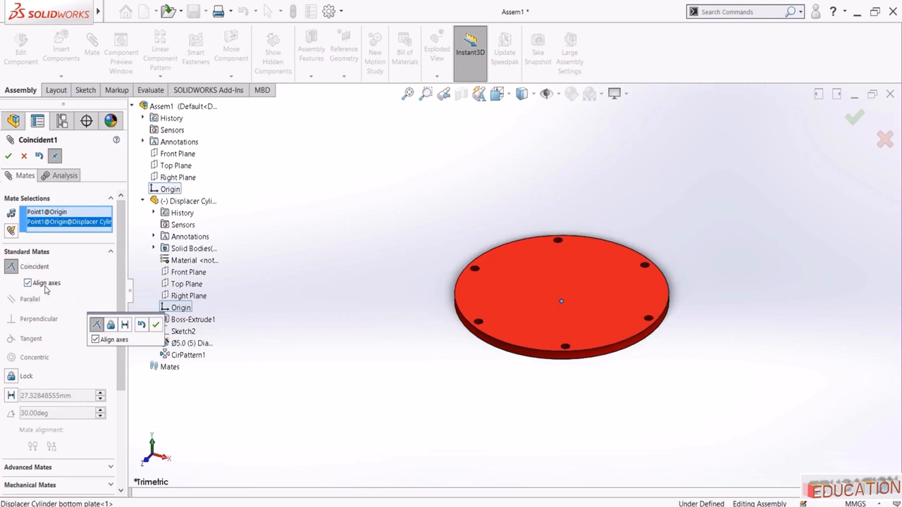
click(154, 325)
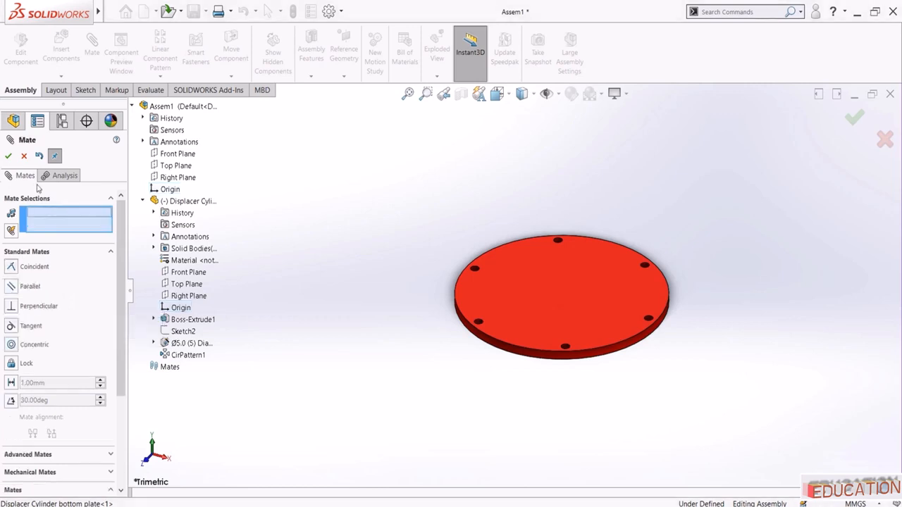
click(9, 156)
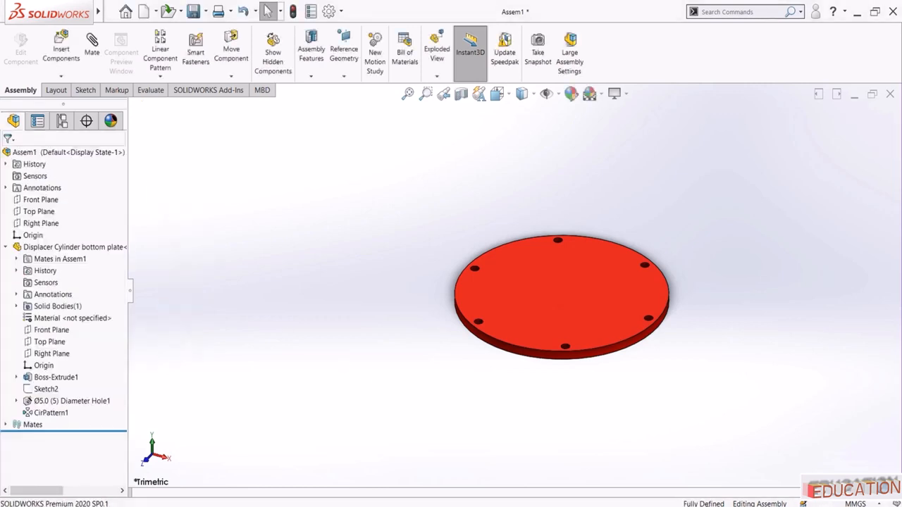
Insert the Displacer Cylinder Cylinder part and place it beside the bottom plate
middle_drag(747, 358, 629, 289)
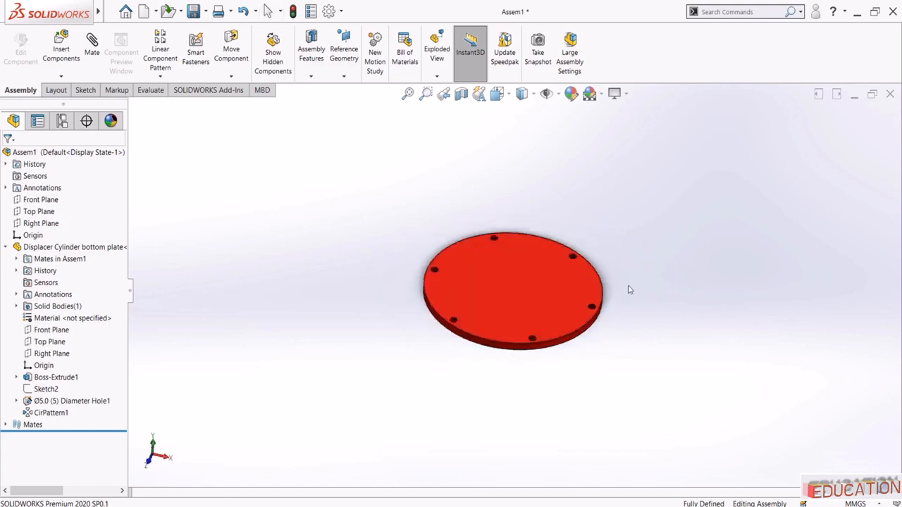
click(61, 49)
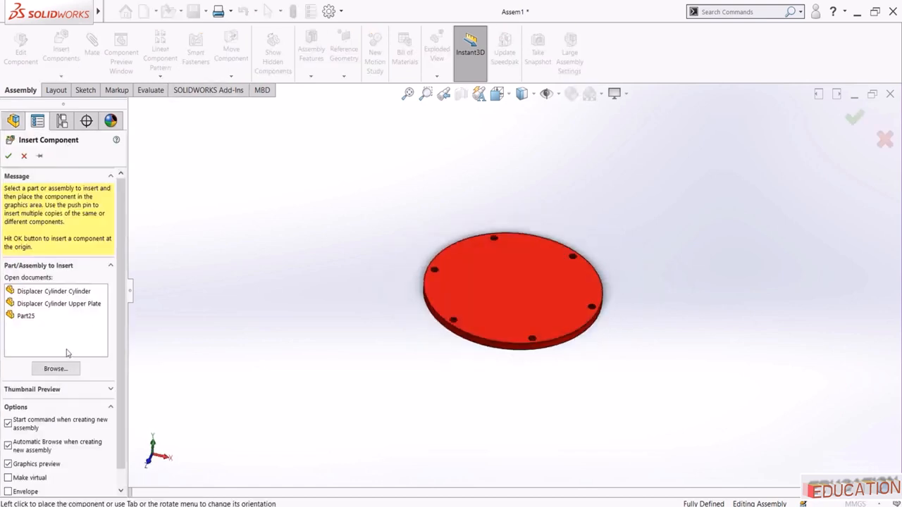
click(60, 292)
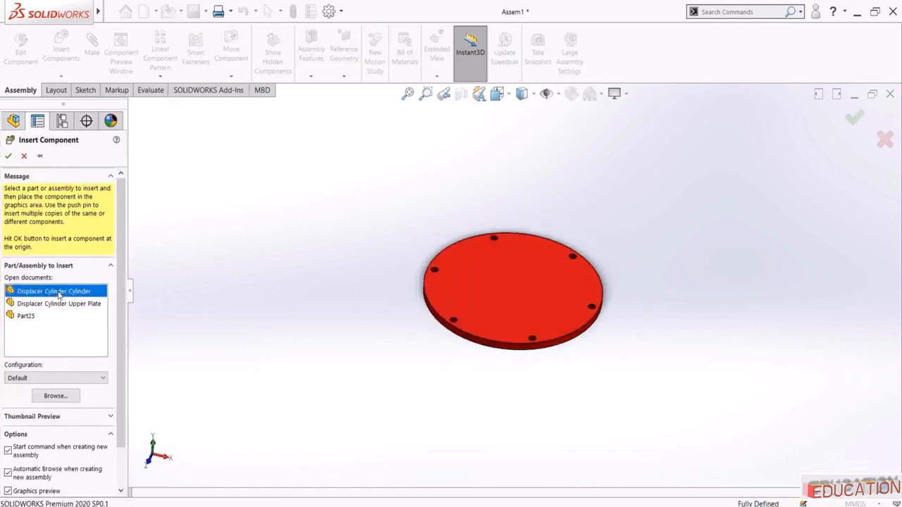
click(698, 246)
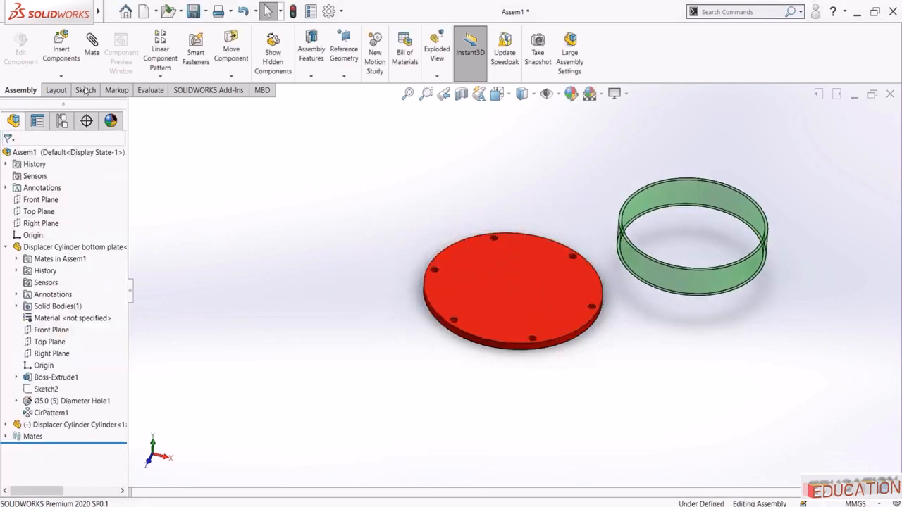
Mate the cylinder ring's outer face concentric with the bottom plate's outer rim, with rotation locked
click(92, 44)
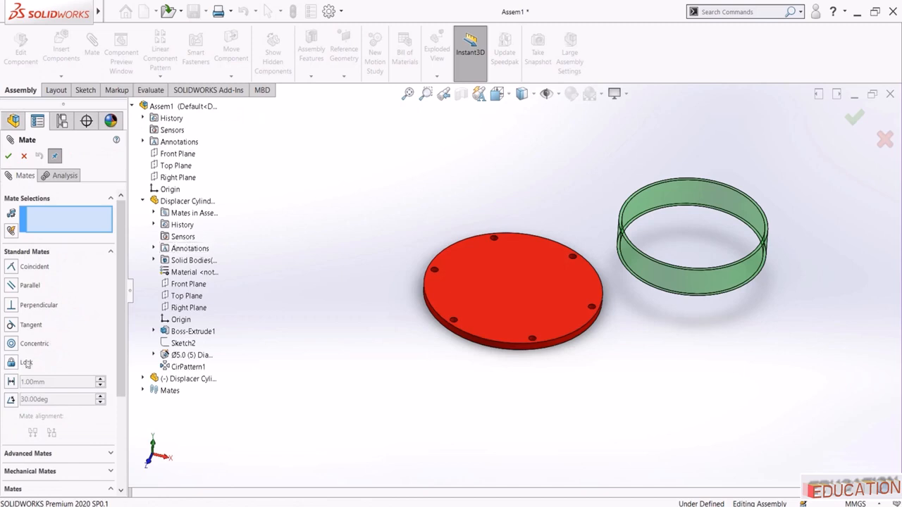
middle_drag(483, 322, 557, 268)
click(558, 315)
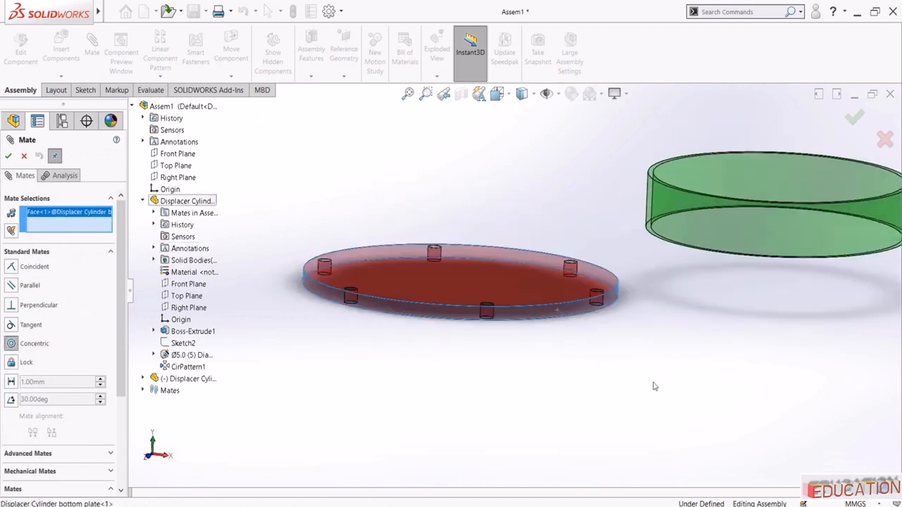
click(649, 240)
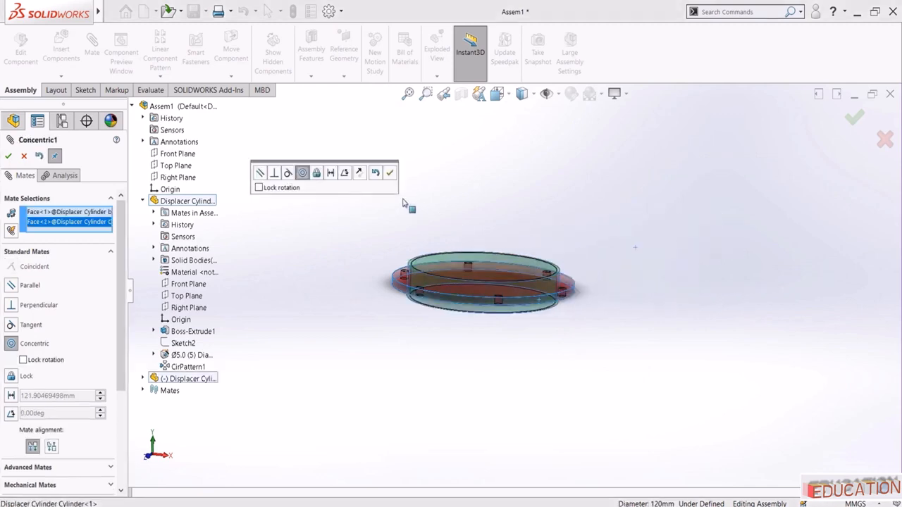
click(259, 188)
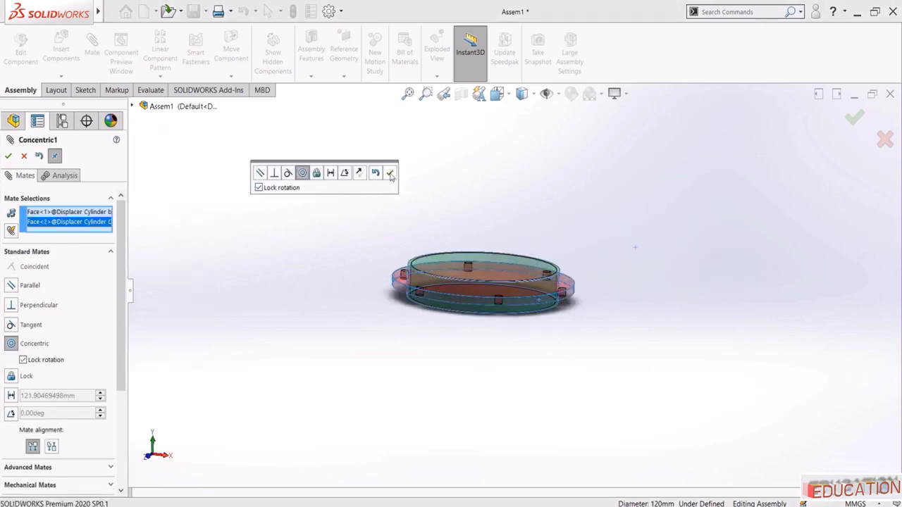
click(390, 174)
click(8, 156)
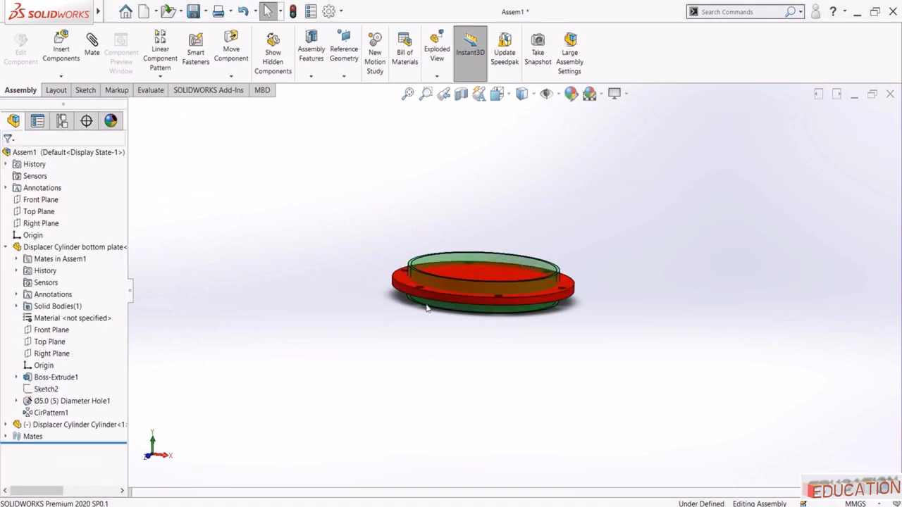
Move the cylinder ring up along its axis so it sits clear above the bottom plate
click(481, 286)
click(487, 243)
drag(466, 261, 499, 159)
click(313, 204)
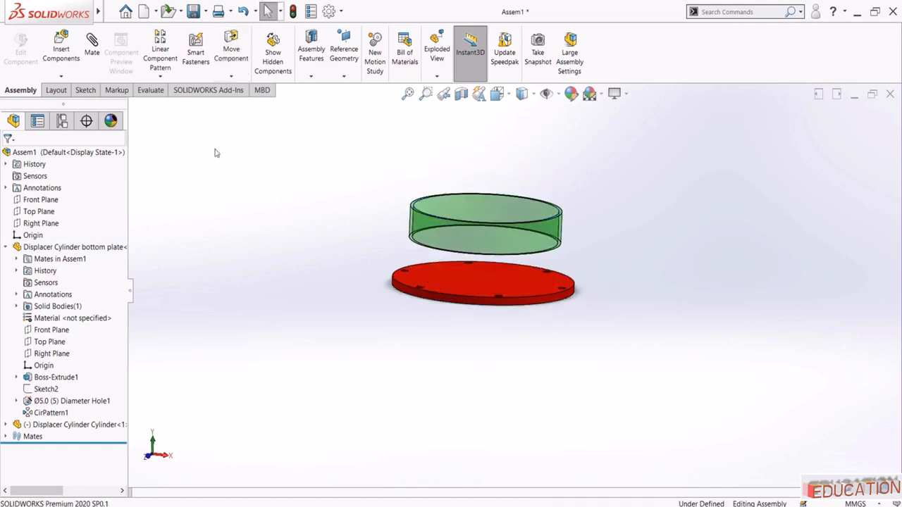
Add a coincident mate between the cylinder ring's lower annular face and the bottom plate's top face
click(92, 46)
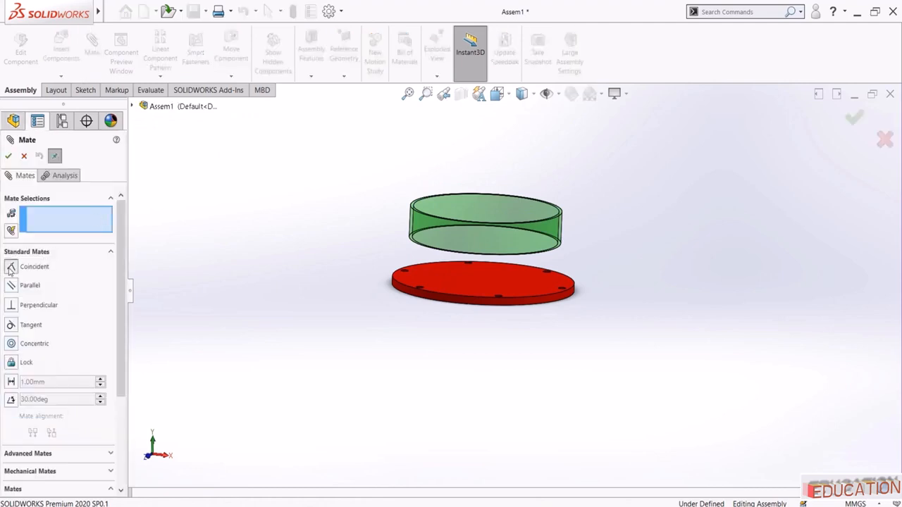
click(11, 270)
middle_drag(547, 274, 520, 224)
scroll(424, 232, down, 6)
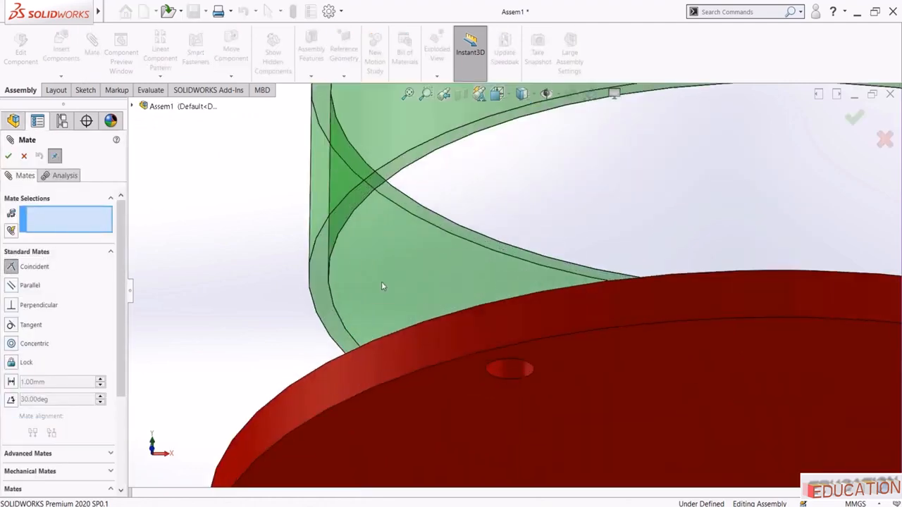
click(318, 289)
scroll(319, 289, up, 8)
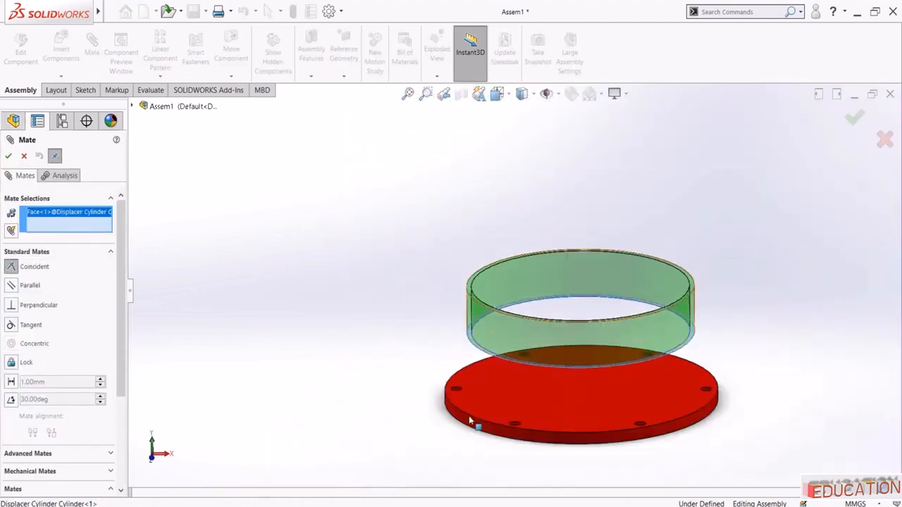
click(482, 395)
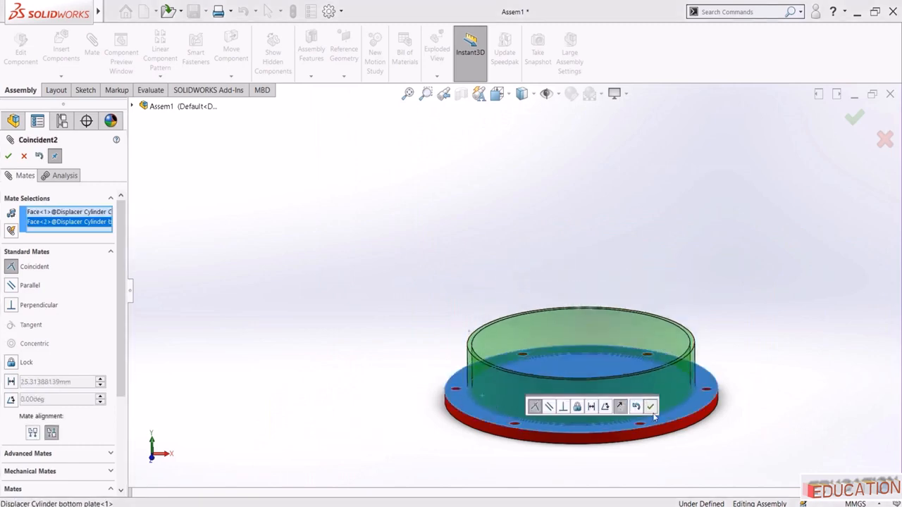
click(649, 407)
click(8, 156)
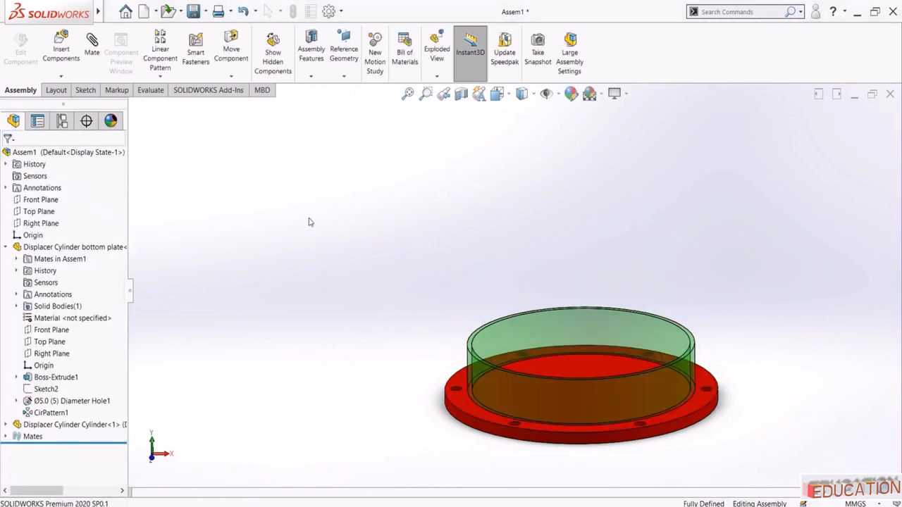
Insert the Displacer Cylinder Upper Plate part and place it above the cylinder ring
middle_drag(769, 340, 633, 311)
click(61, 46)
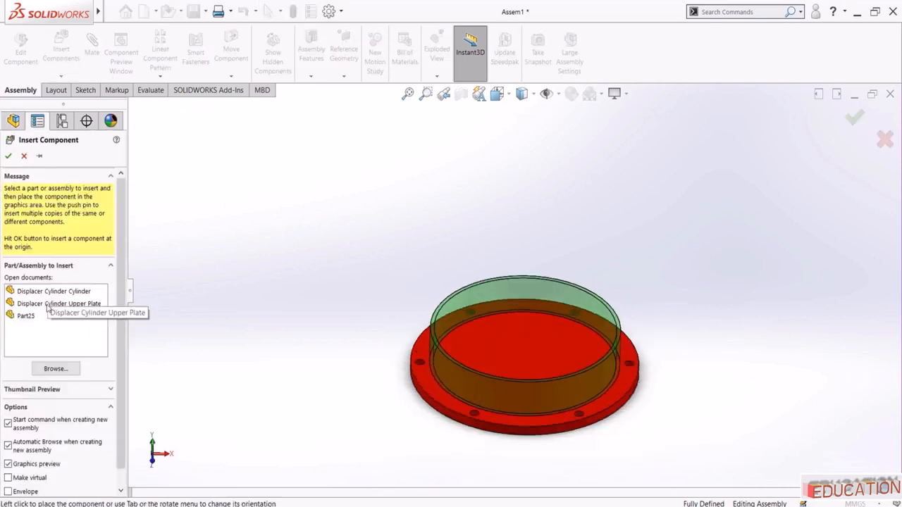
click(56, 304)
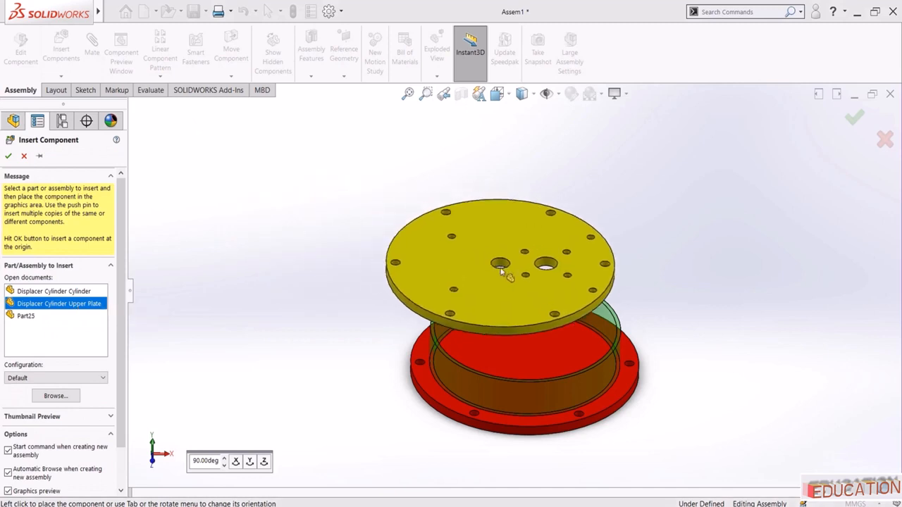
click(502, 271)
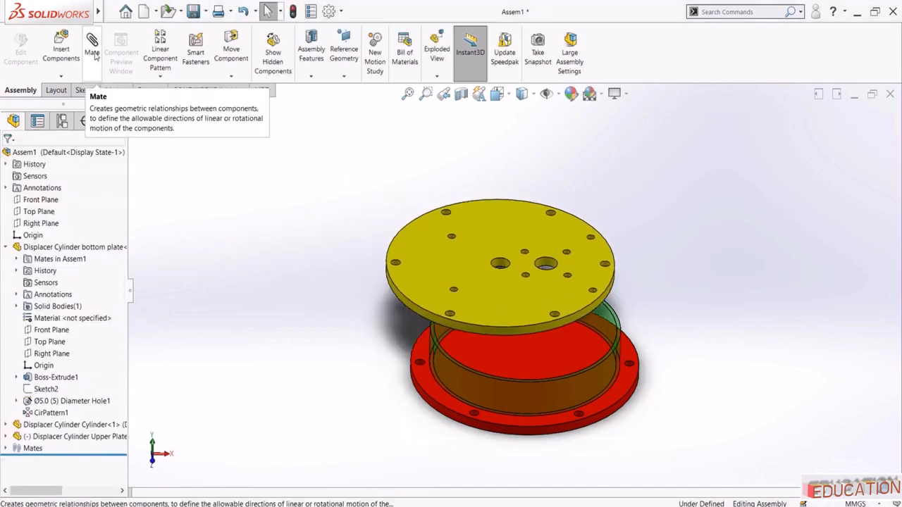
Mate the upper plate's outer rim concentric with the bottom plate's outer rim, leaving rotation unlocked
click(91, 43)
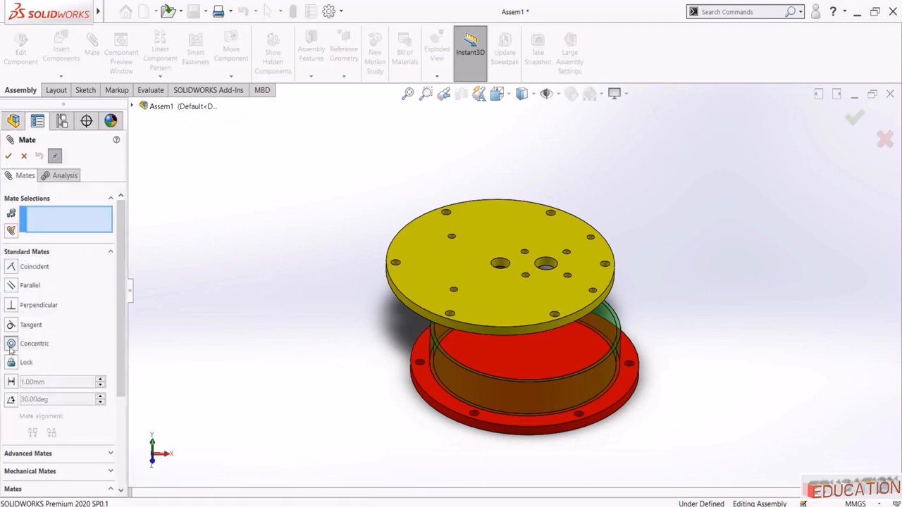
click(10, 344)
scroll(375, 315, down, 3)
click(459, 290)
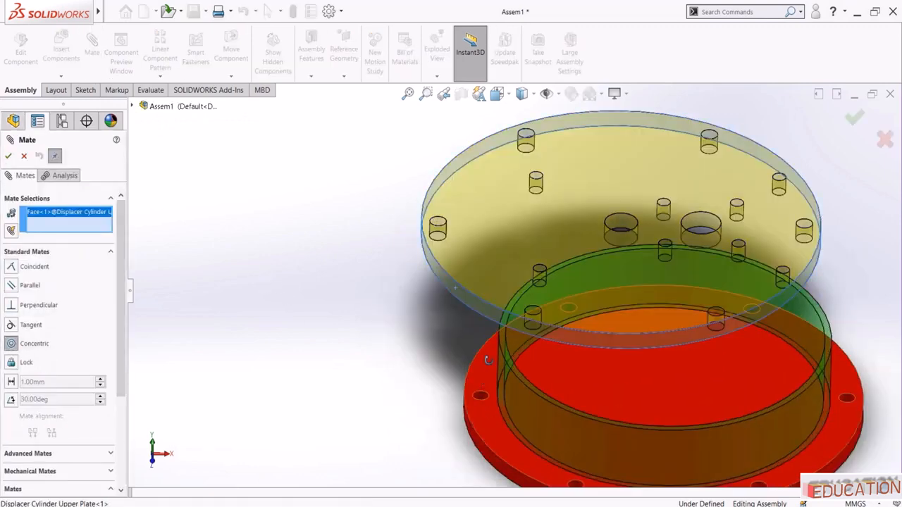
middle_drag(491, 412, 509, 373)
click(516, 367)
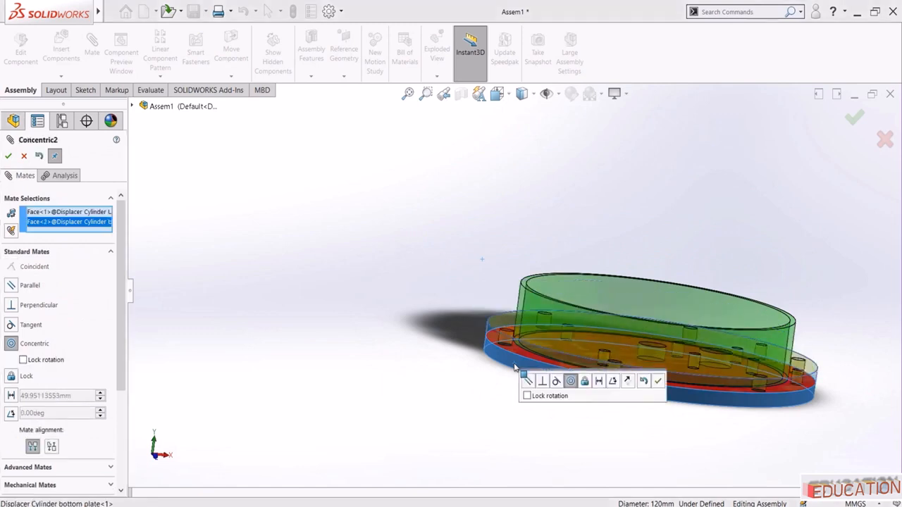
click(658, 382)
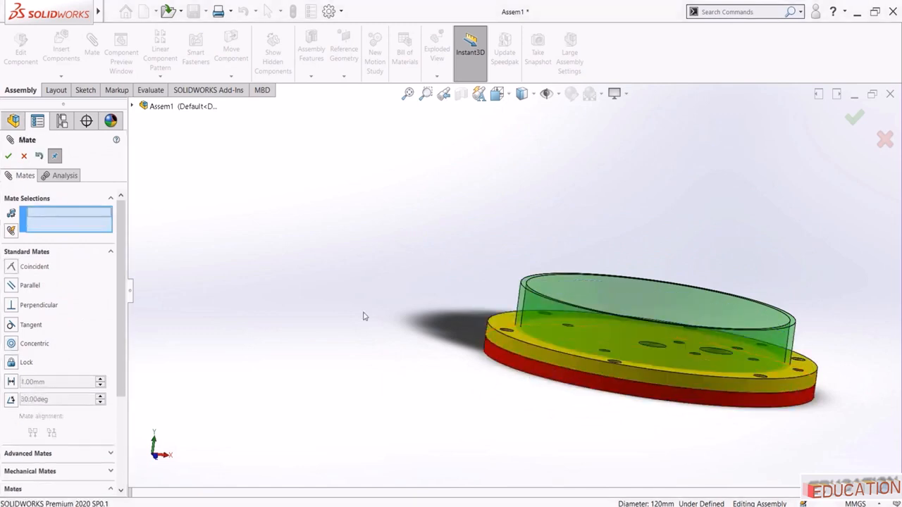
Raise the upper plate above the ring and mate one of its 5 mm rim holes concentric with the matching bottom plate hole
drag(528, 352, 555, 219)
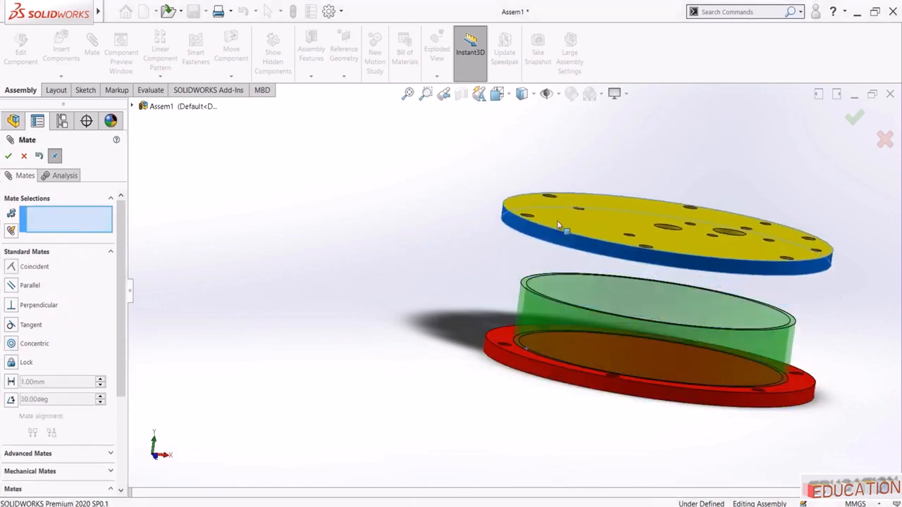
click(12, 344)
middle_drag(376, 232, 484, 252)
scroll(483, 252, down, 5)
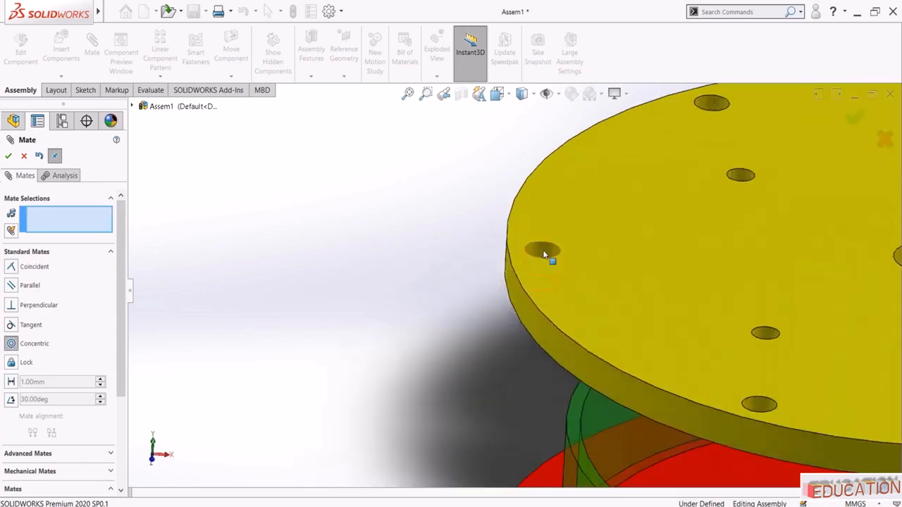
click(544, 255)
scroll(553, 324, up, 3)
middle_drag(553, 324, 501, 348)
scroll(422, 335, down, 5)
click(416, 321)
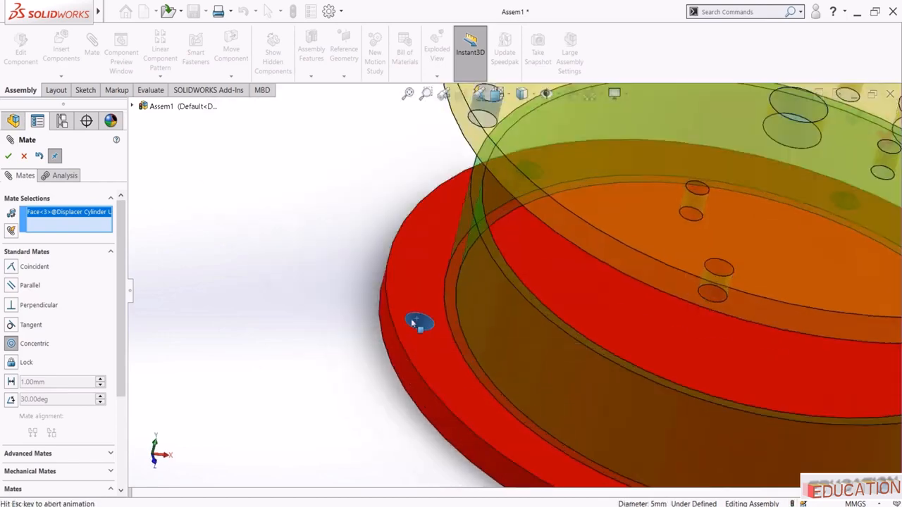
click(311, 318)
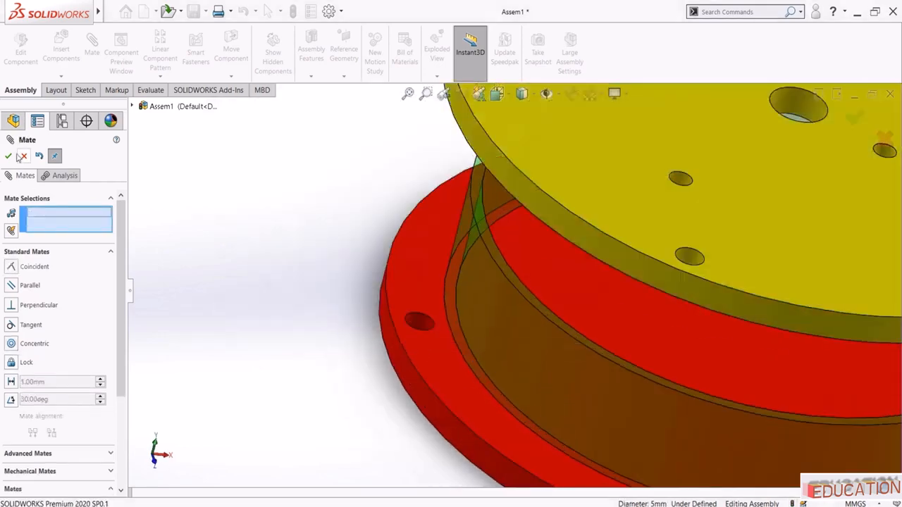
key(Escape)
Move the upper plate along its axis, slightly farther above the cylinder ring
scroll(456, 332, up, 5)
middle_drag(456, 332, 449, 290)
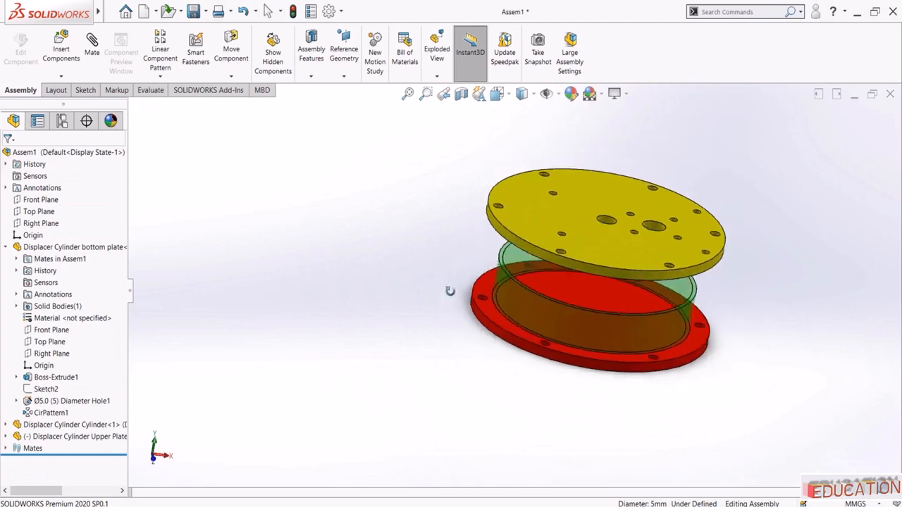
click(630, 166)
drag(629, 167, 617, 184)
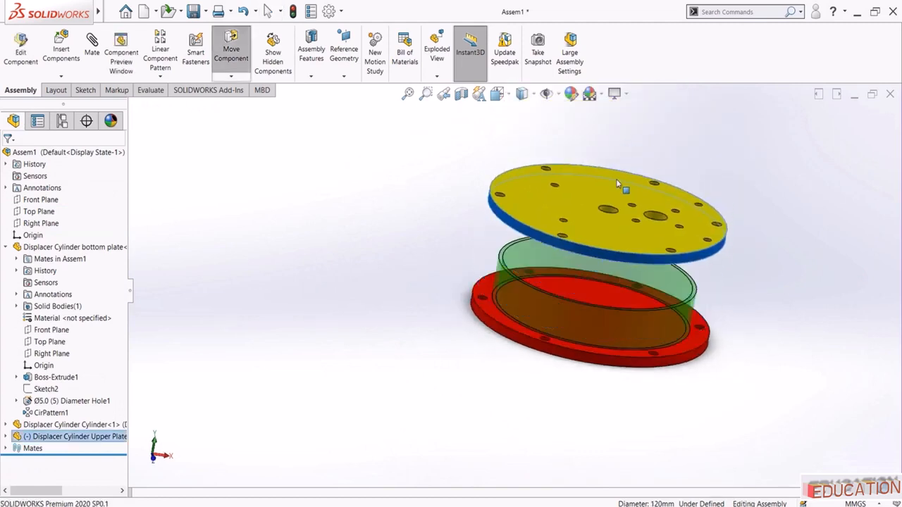
click(343, 220)
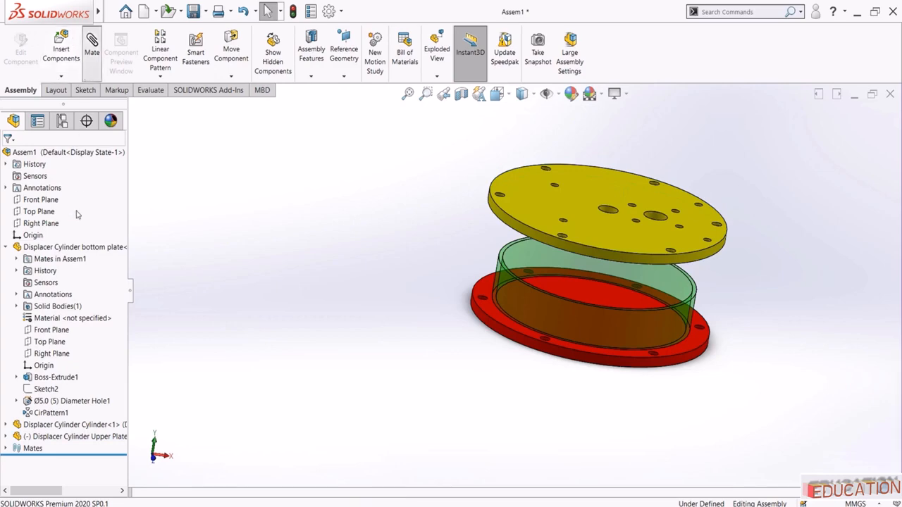
click(12, 268)
middle_drag(441, 275, 545, 223)
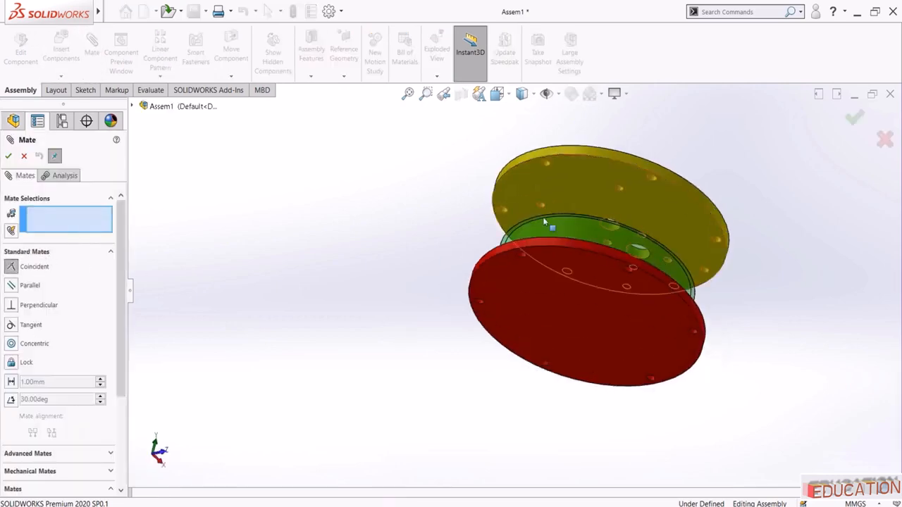
click(552, 189)
middle_drag(551, 189, 498, 252)
scroll(497, 251, up, 5)
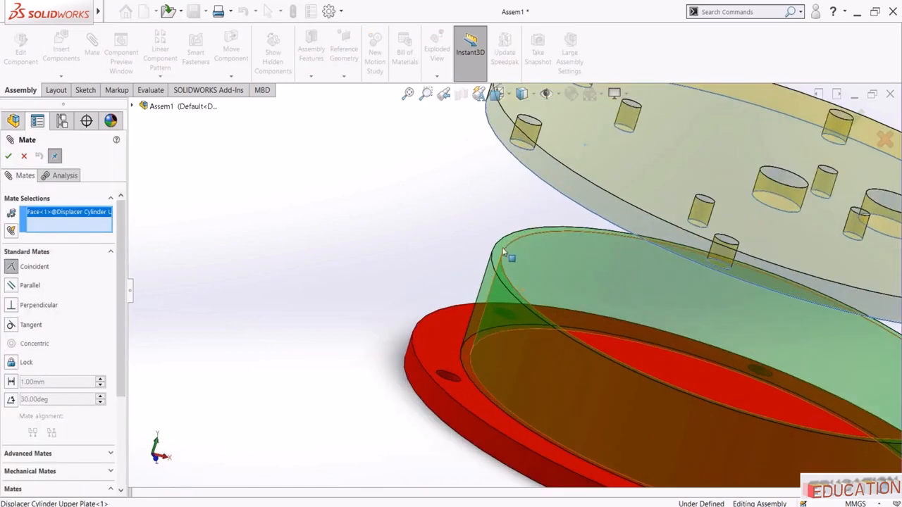
click(498, 251)
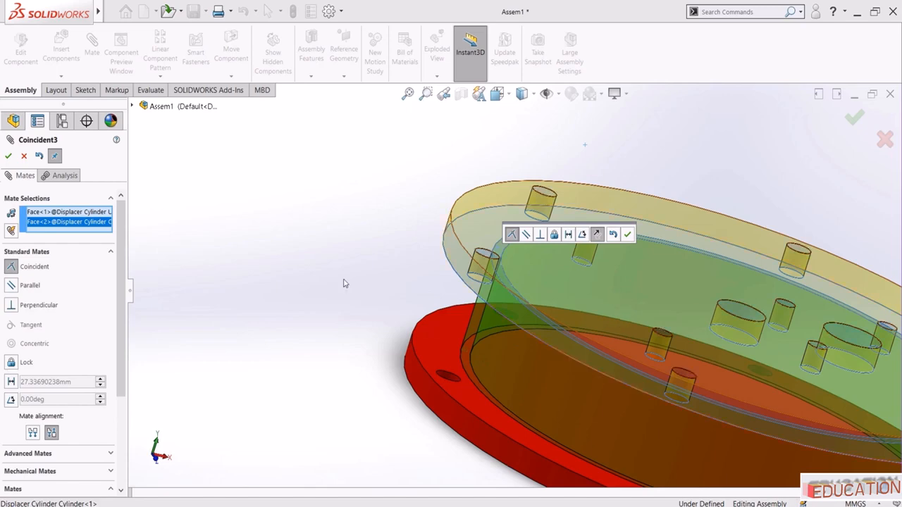
click(25, 157)
Move the upper plate along its axis, well clear of the cylinder ring
scroll(396, 321, up, 6)
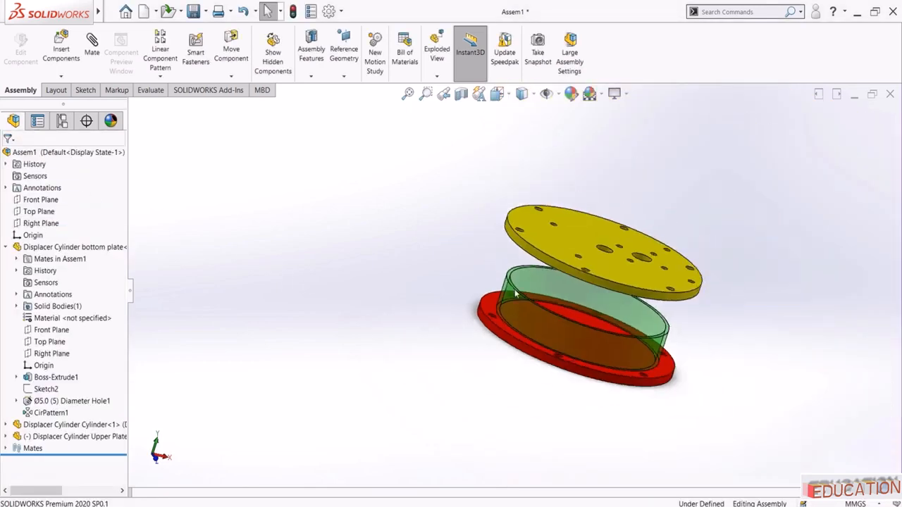
drag(559, 249, 648, 85)
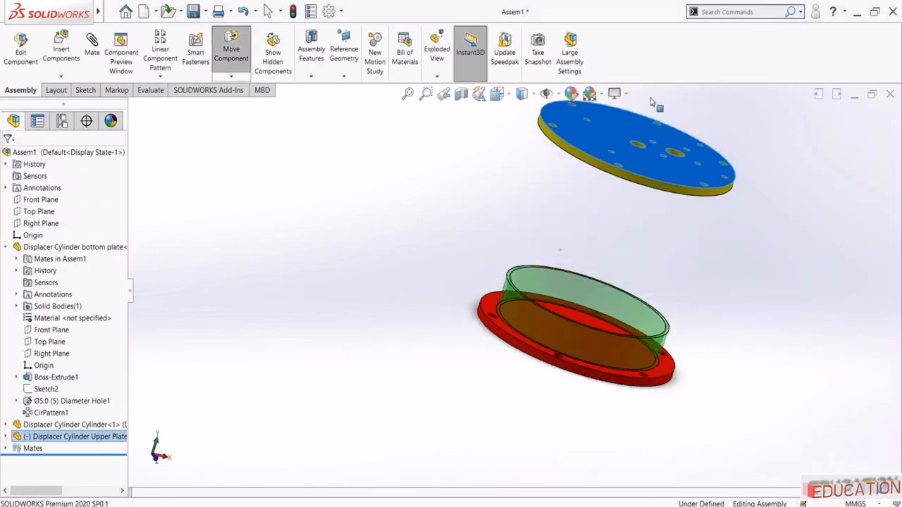
click(515, 202)
Mate the cylinder ring's top rim face coincident with the underside of the upper plate
click(92, 52)
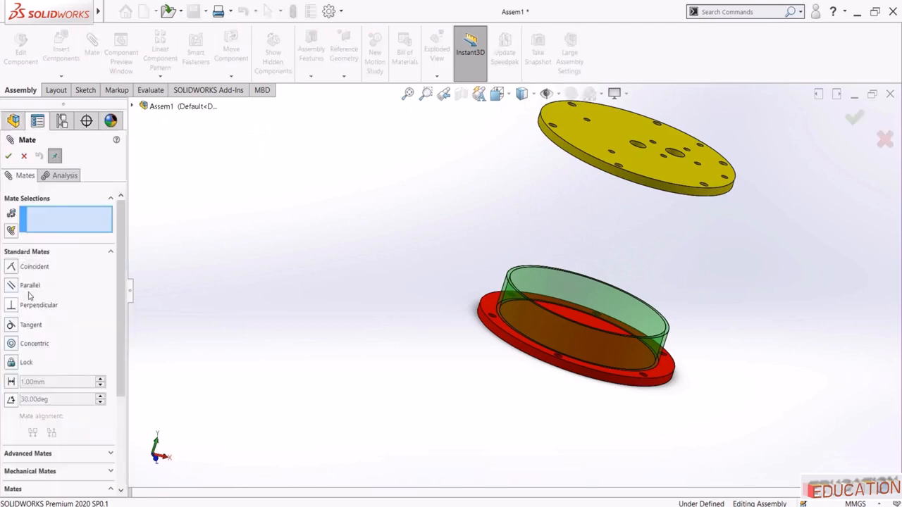
click(9, 268)
scroll(479, 280, down, 8)
click(666, 348)
scroll(534, 409, up, 8)
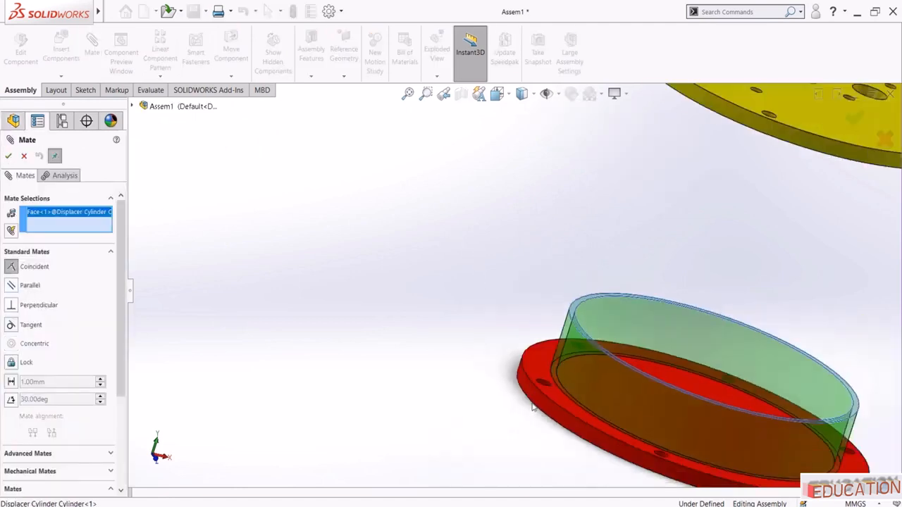
middle_drag(533, 408, 521, 301)
click(612, 174)
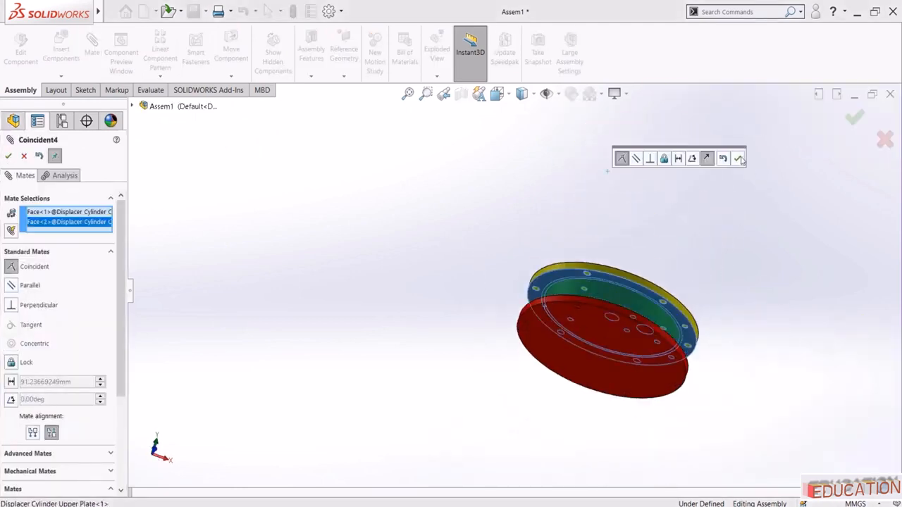
click(738, 156)
middle_drag(458, 227, 430, 215)
click(409, 95)
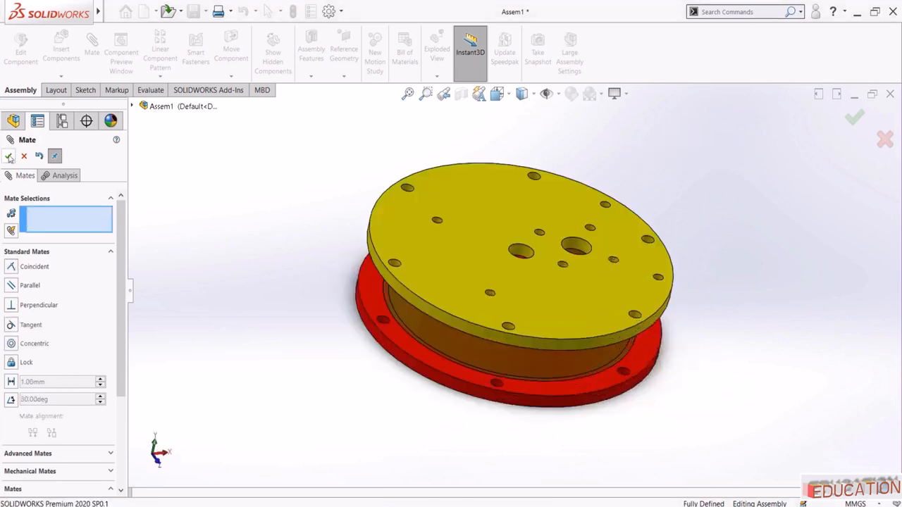
click(9, 155)
Save the assembly as Displacer Cylinder Sub Assembly in New folder (17)
middle_drag(243, 286, 268, 315)
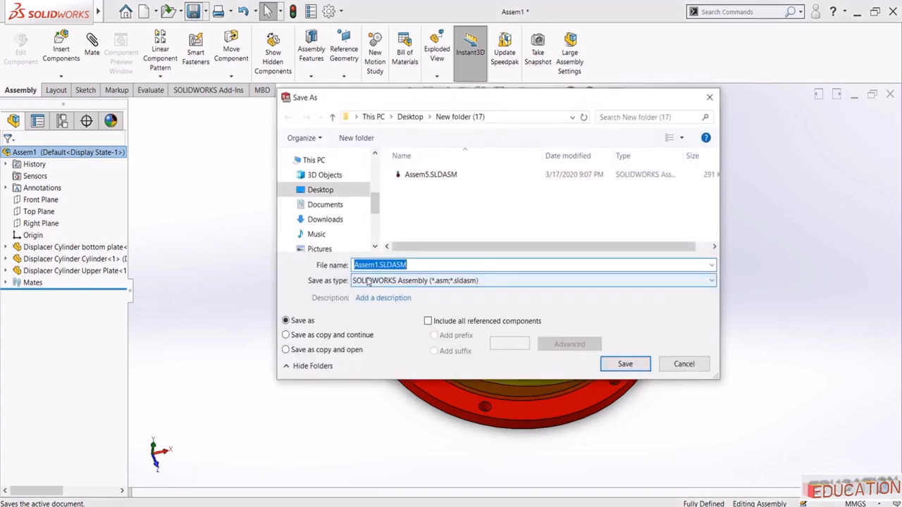
text(Displacer Cylinder)
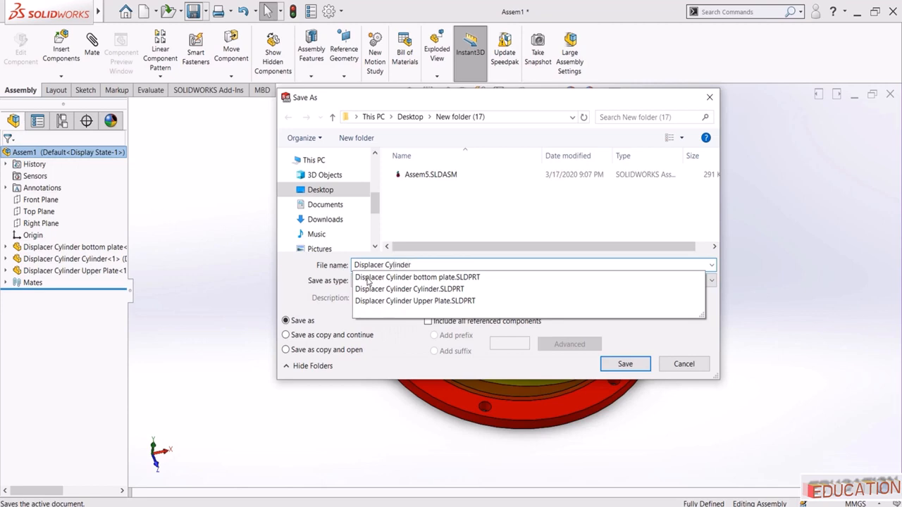
text( Sub Assembly)
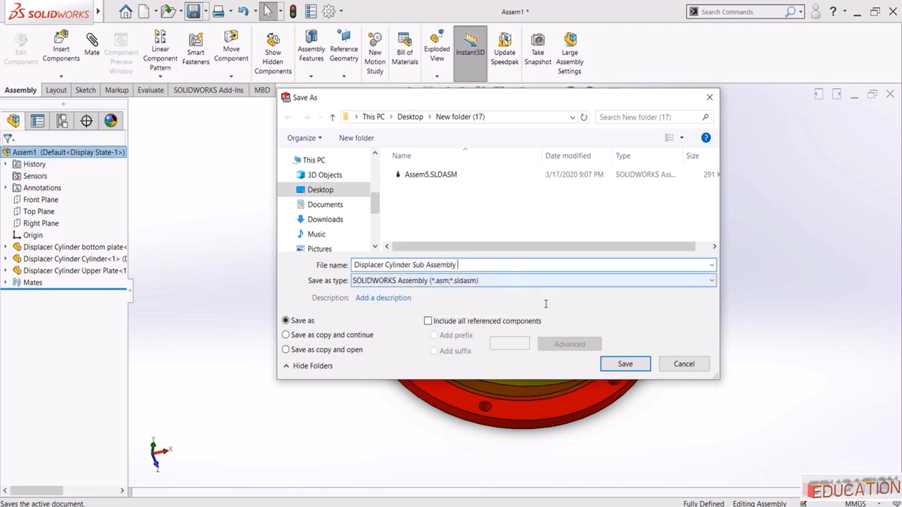
click(624, 365)
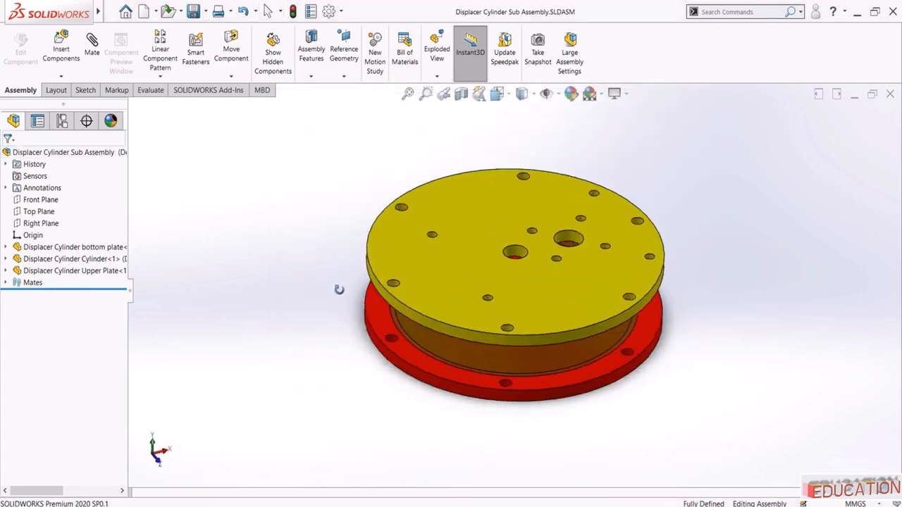
middle_drag(339, 289, 340, 290)
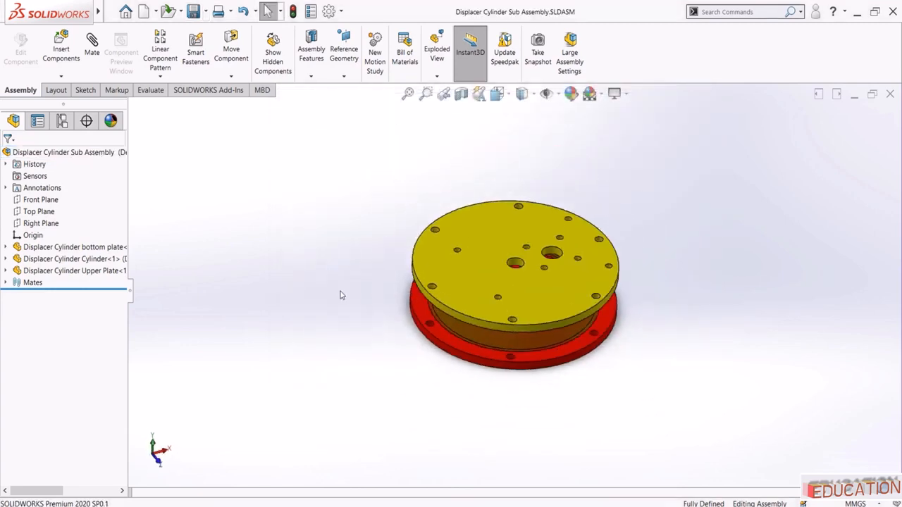
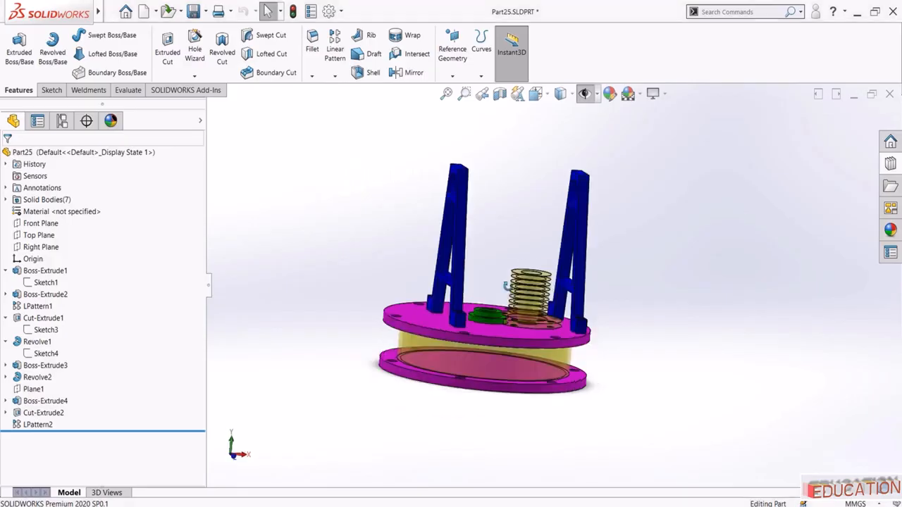
scroll(508, 319, down, 3)
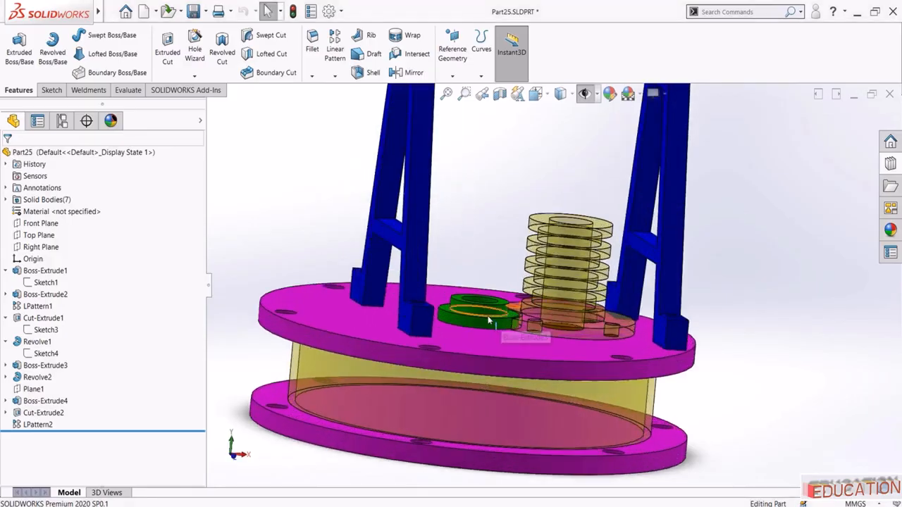
scroll(540, 226, up, 3)
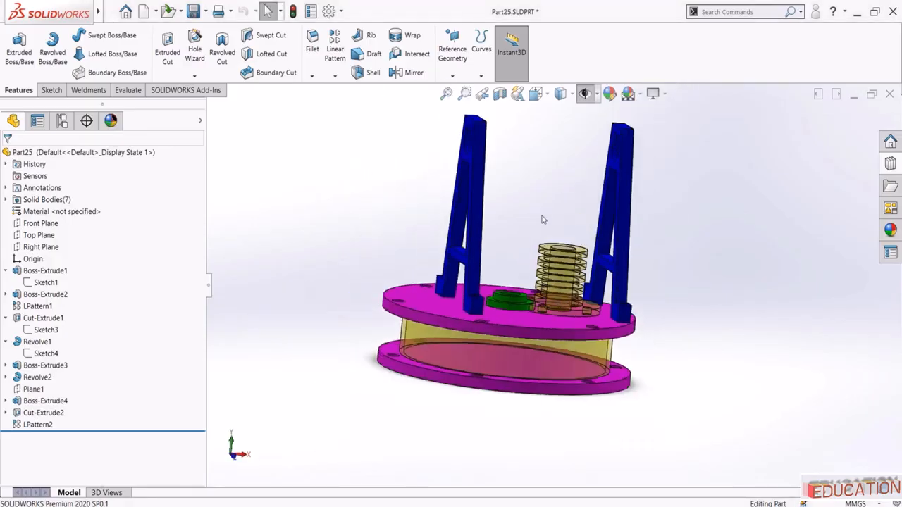
middle_drag(543, 220, 405, 290)
Create a new part and start a sketch on the Front Plane
click(143, 11)
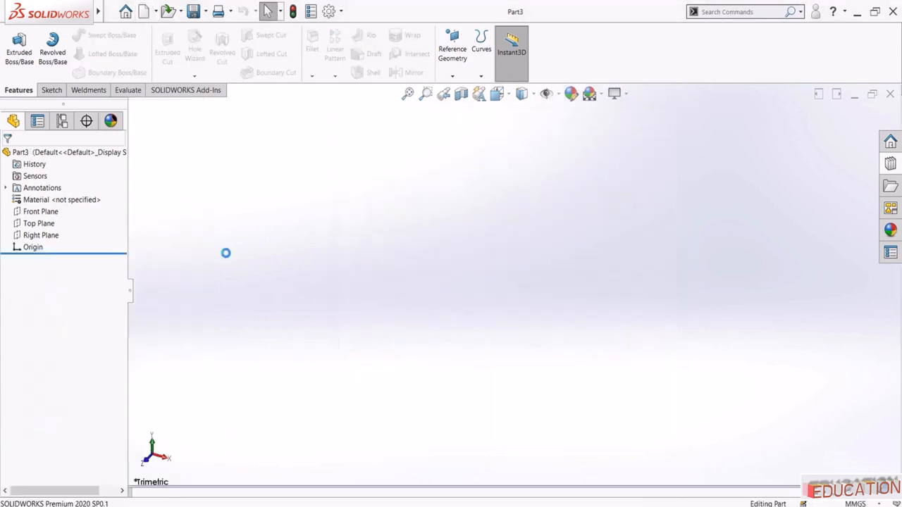
click(33, 213)
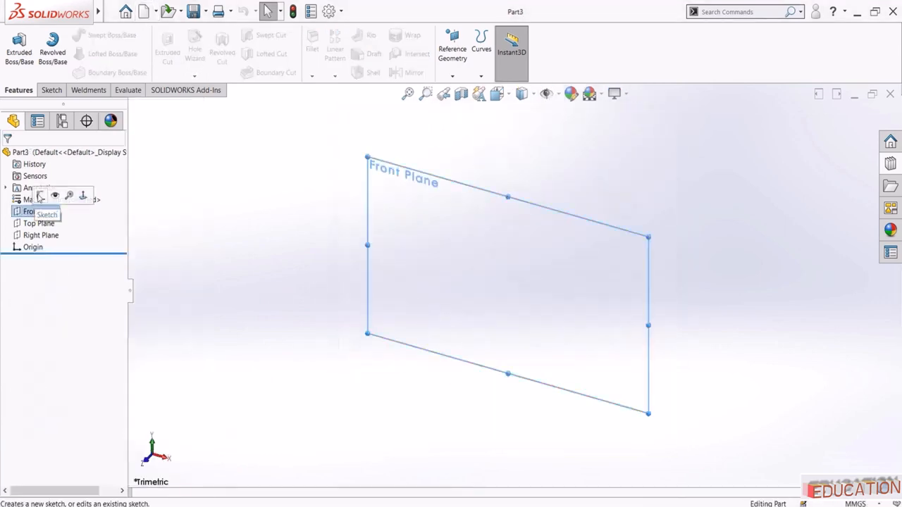
click(40, 195)
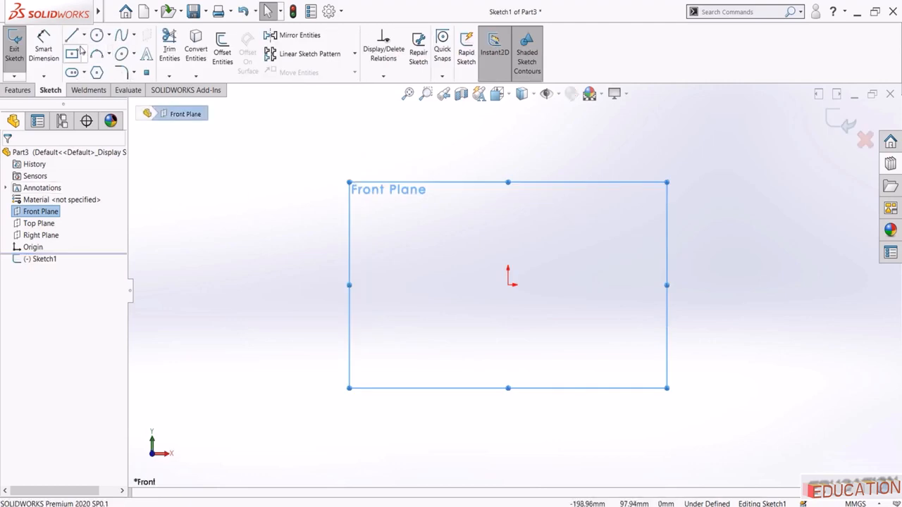
Sketch a closed L-shaped stepped profile with lines, its base level with the origin and starting about 20 mm to its right
click(543, 284)
click(610, 285)
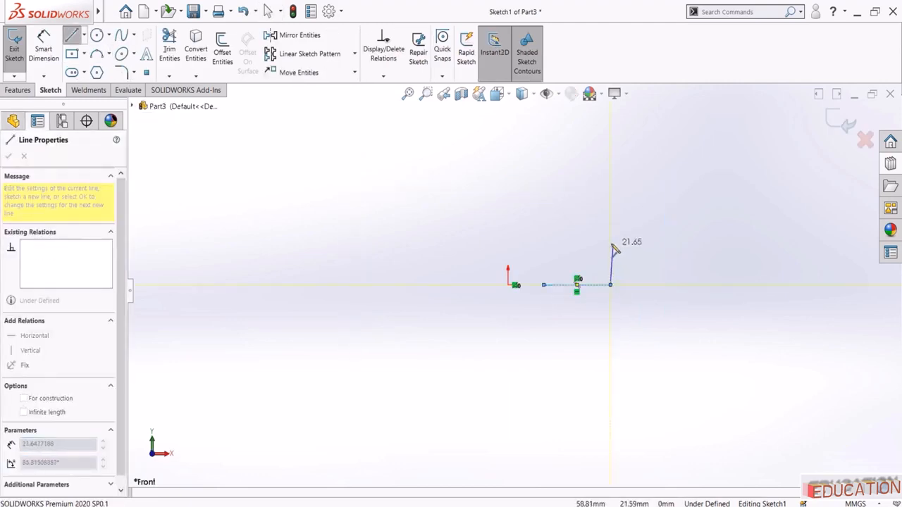
click(576, 242)
click(577, 211)
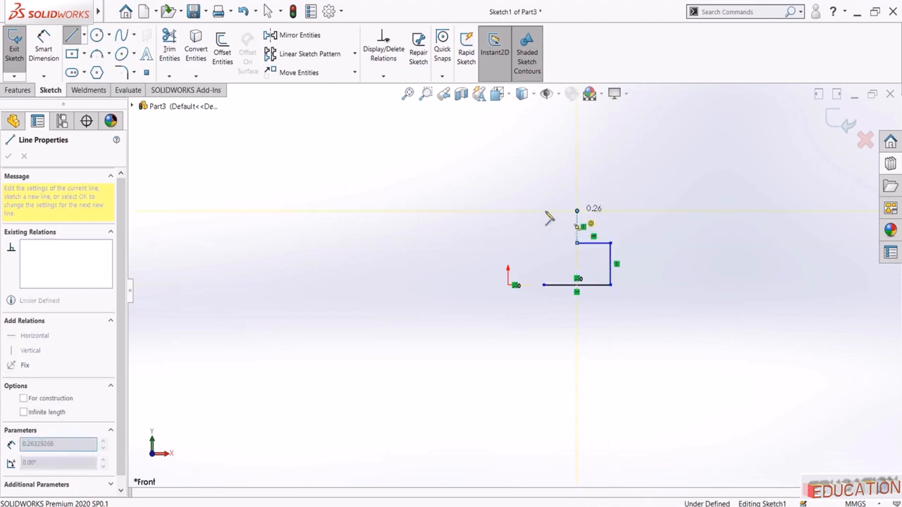
click(539, 211)
click(544, 285)
key(Escape)
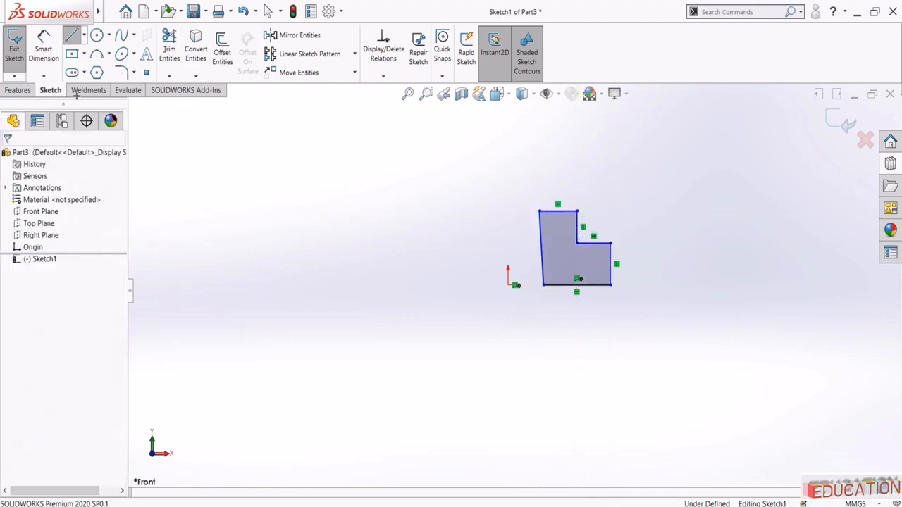
Dimension the profile's inner bottom corner 3 mm from the origin and its bottom edge 6 mm long
click(46, 52)
click(544, 284)
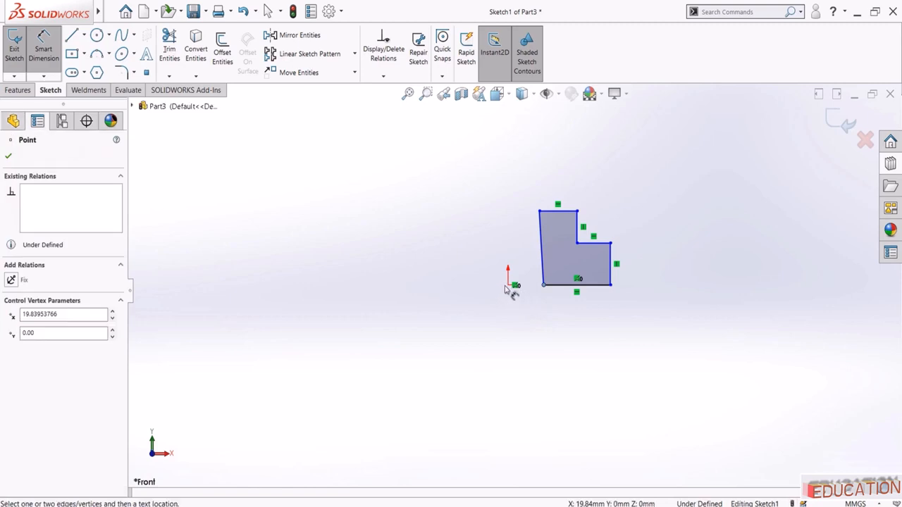
click(509, 286)
click(528, 322)
text(3)
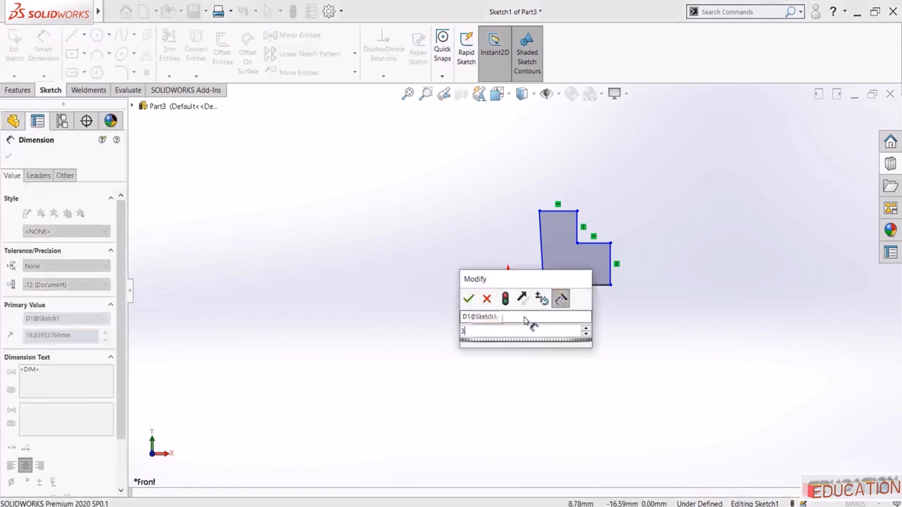
key(Return)
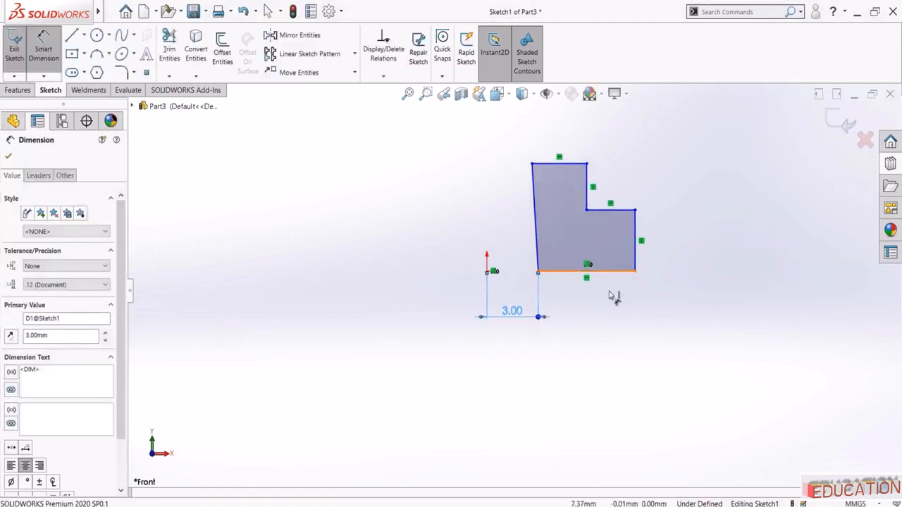
click(608, 272)
click(603, 310)
text(6)
key(Return)
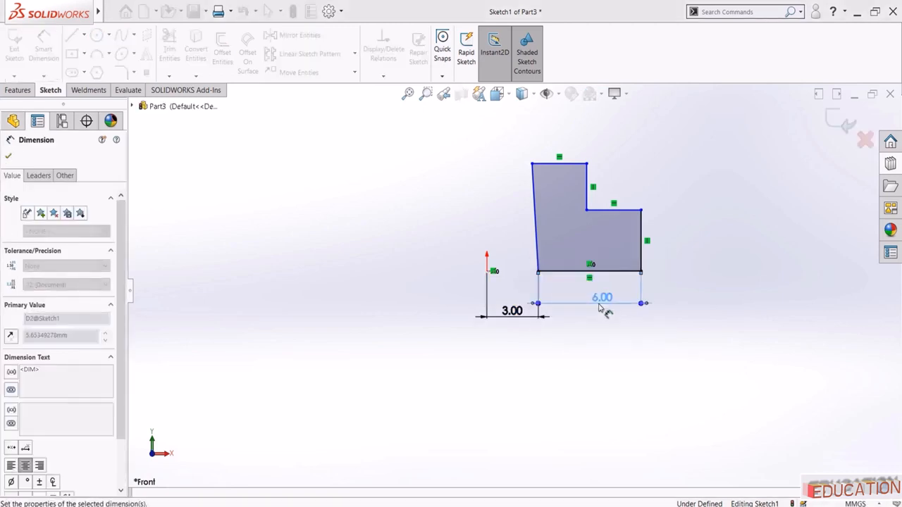
Dimension the profile's overall height between its bottom and top edges as 6 mm
click(533, 173)
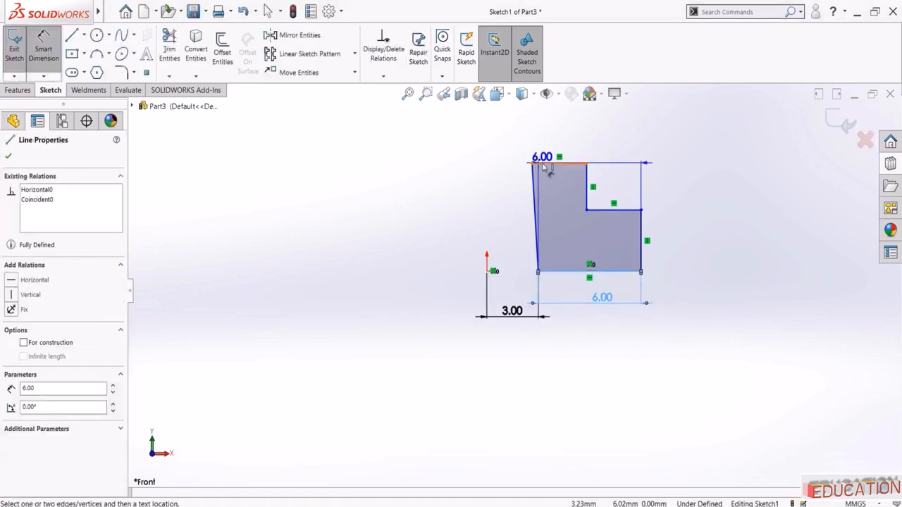
click(326, 226)
text(6)
key(Return)
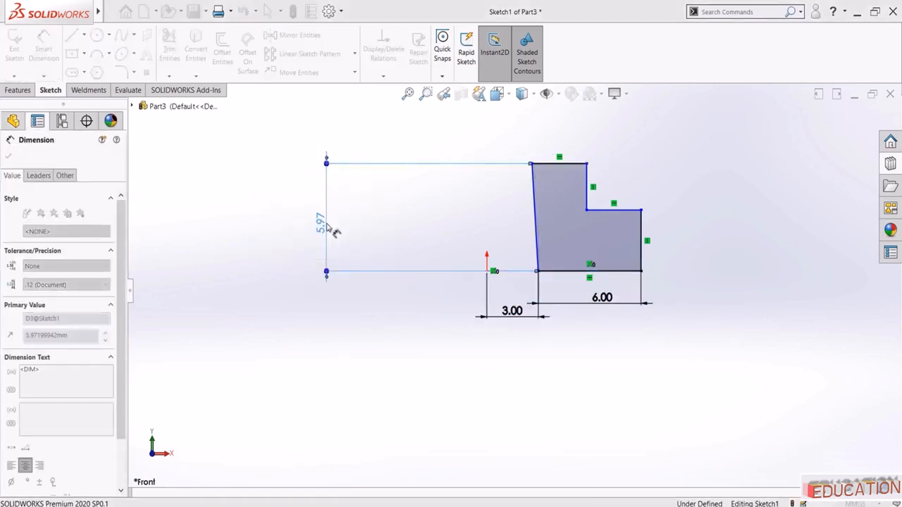
key(Escape)
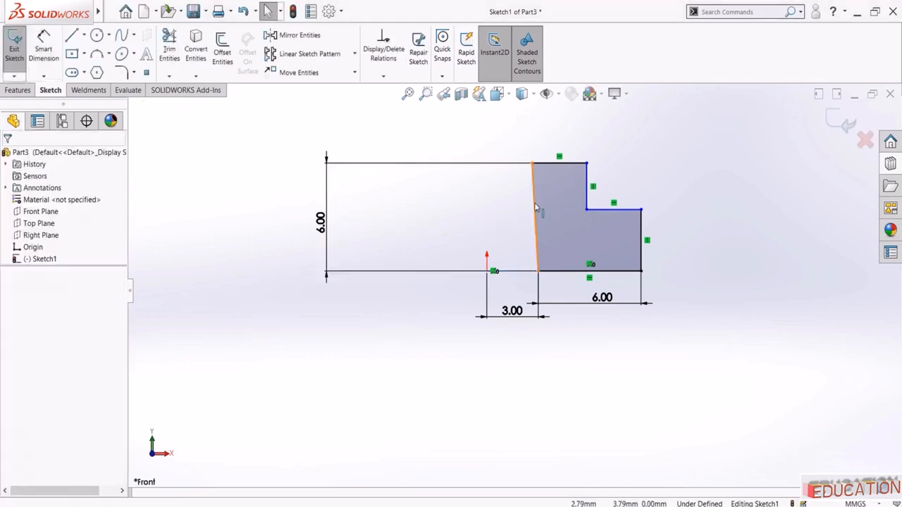
Make the slanted inner edge of the profile vertical
click(536, 206)
click(577, 158)
key(Escape)
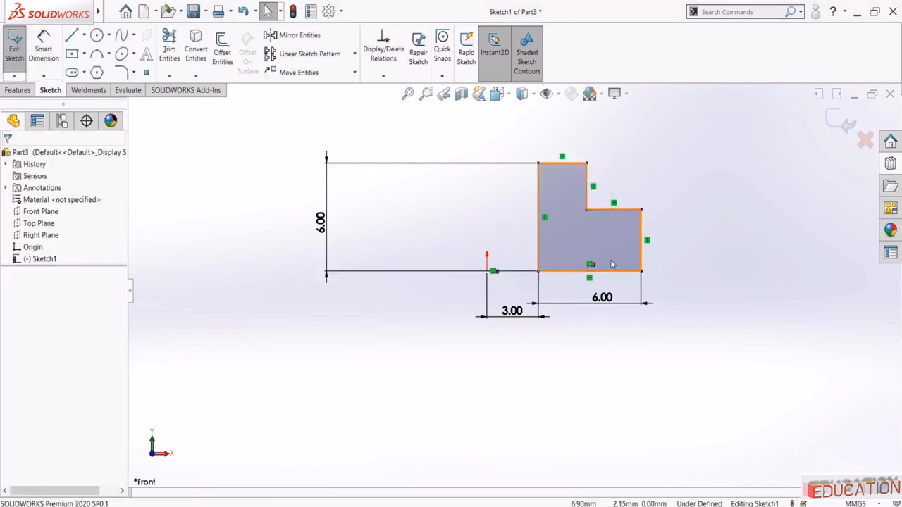
Add an Equal relation between the profile's outer vertical edge and the vertical edge of the upper step
click(640, 229)
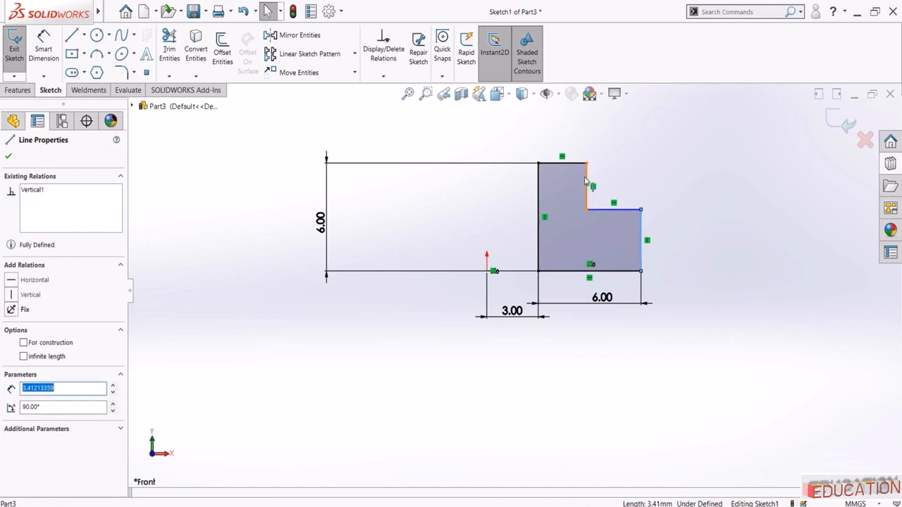
ctrl+click(585, 181)
click(684, 134)
key(Escape)
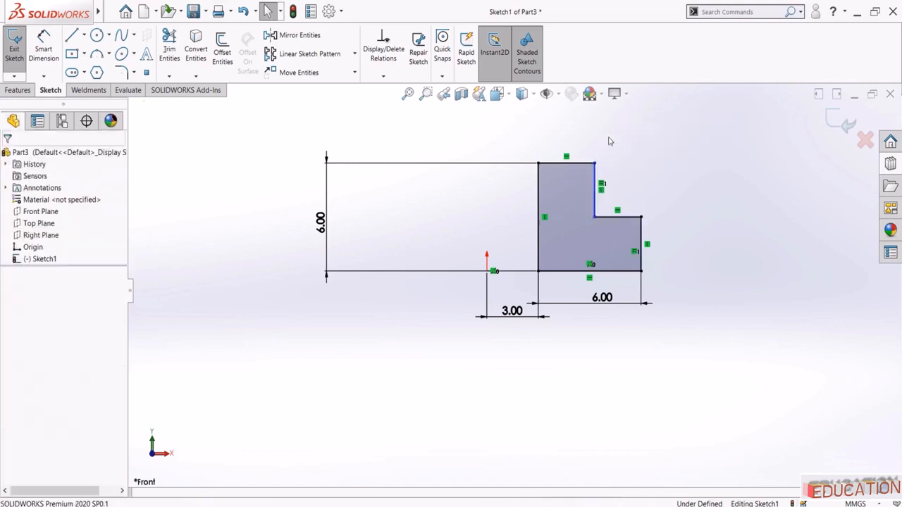
Add an Equal relation between the profile's top edge and the horizontal edge of its lower step
click(606, 218)
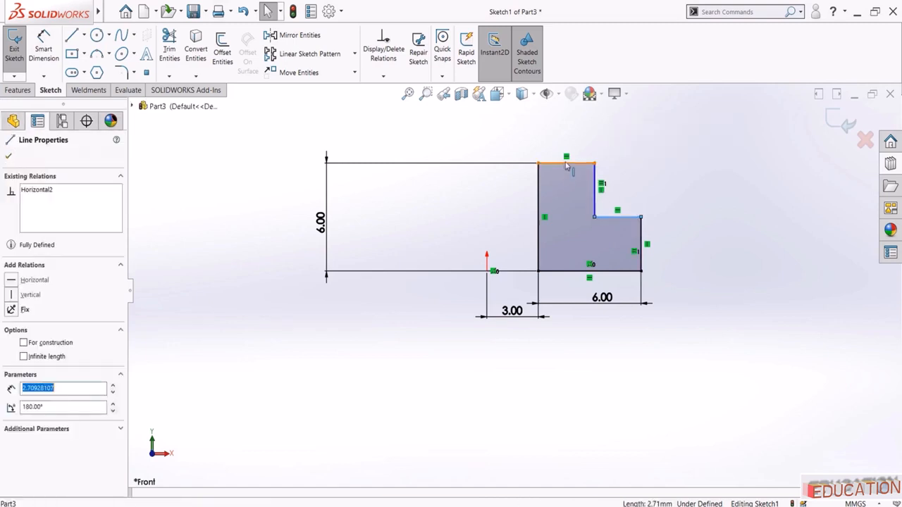
ctrl+click(566, 163)
click(663, 132)
click(689, 234)
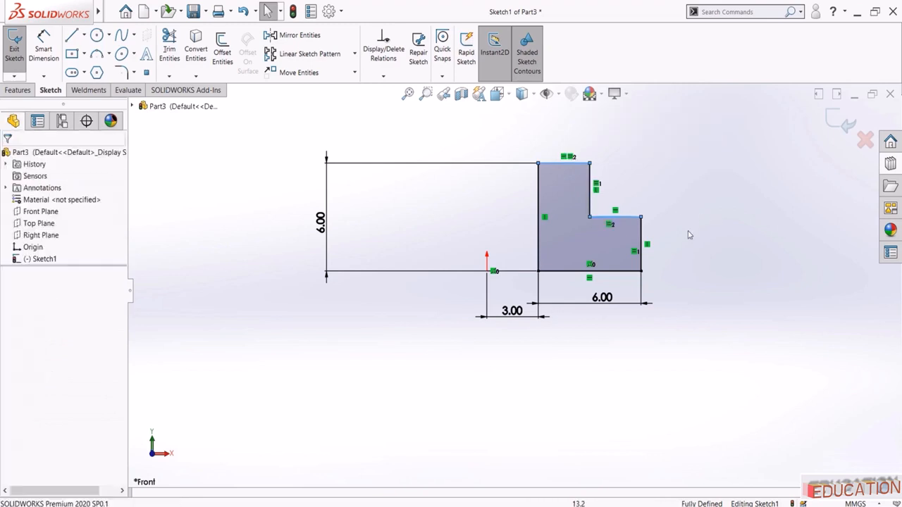
Draw a vertical construction line upward from the origin, ending a little above the profile's top edge
click(83, 36)
click(90, 59)
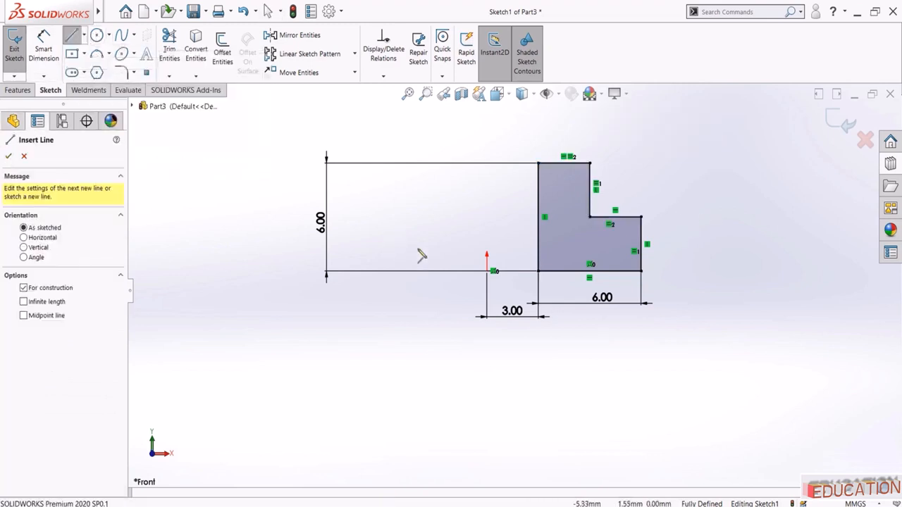
click(487, 271)
click(486, 138)
key(Escape)
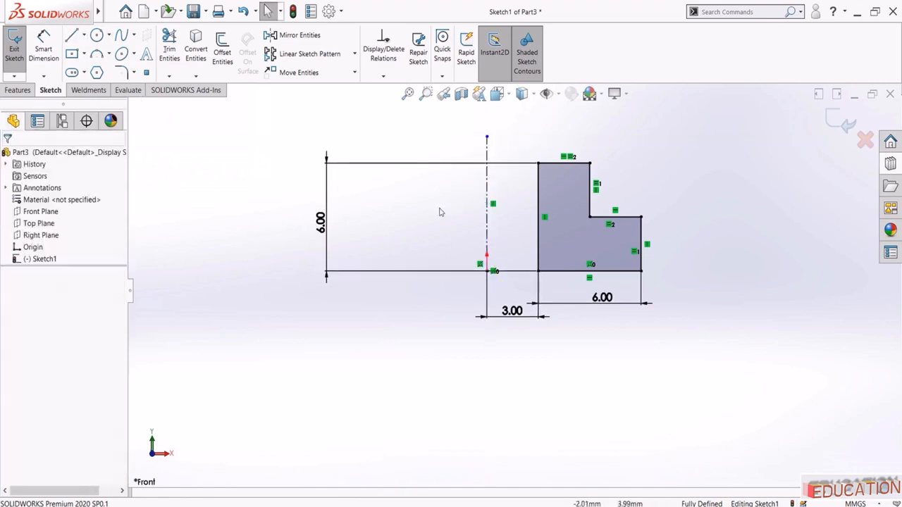
Revolve the stepped profile 360 degrees about the vertical construction line
scroll(241, 137, up, 2)
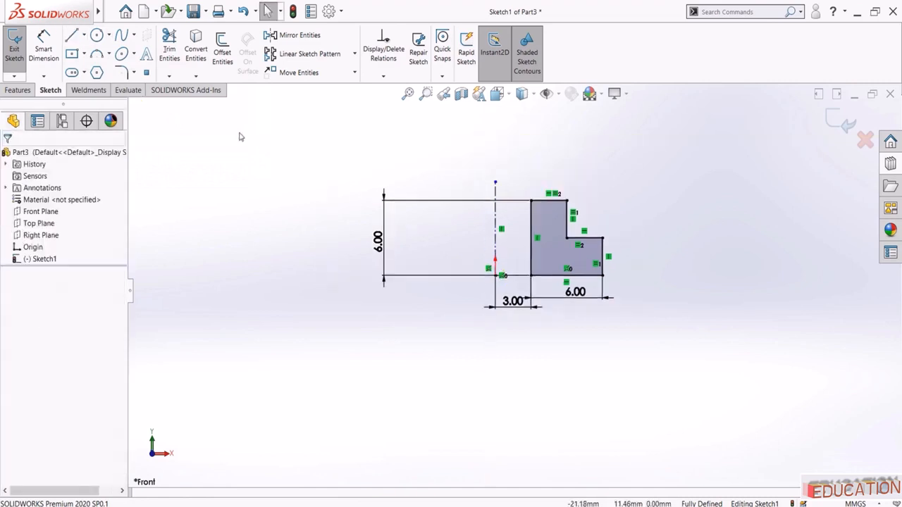
click(834, 121)
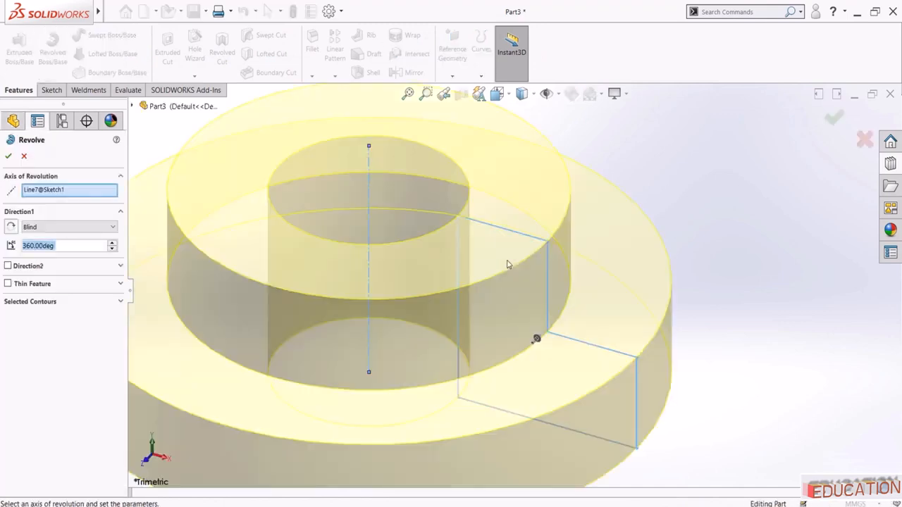
click(7, 157)
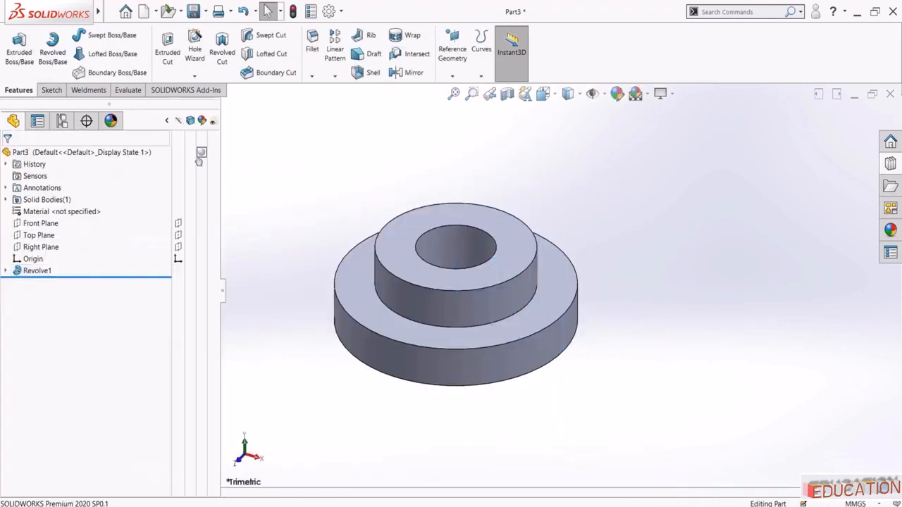
Apply a blue color appearance to the whole stepped ring part
click(201, 152)
click(227, 161)
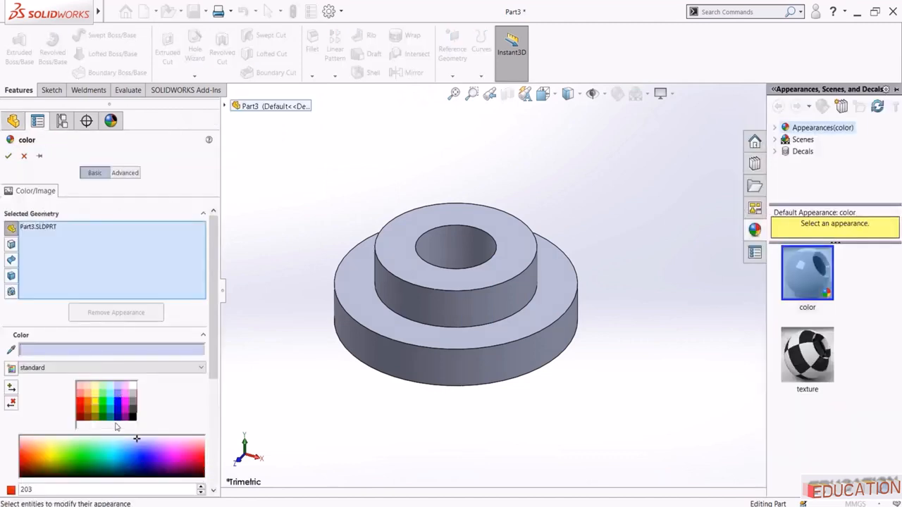
click(118, 407)
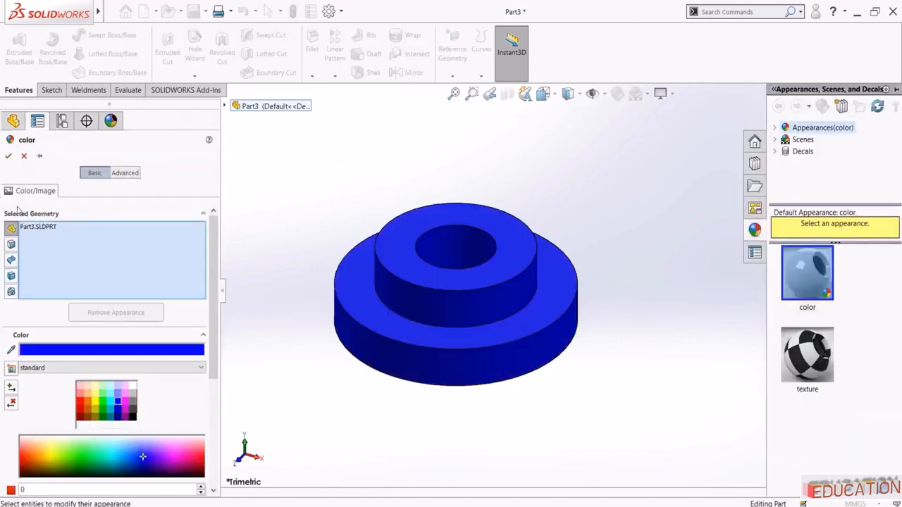
click(9, 156)
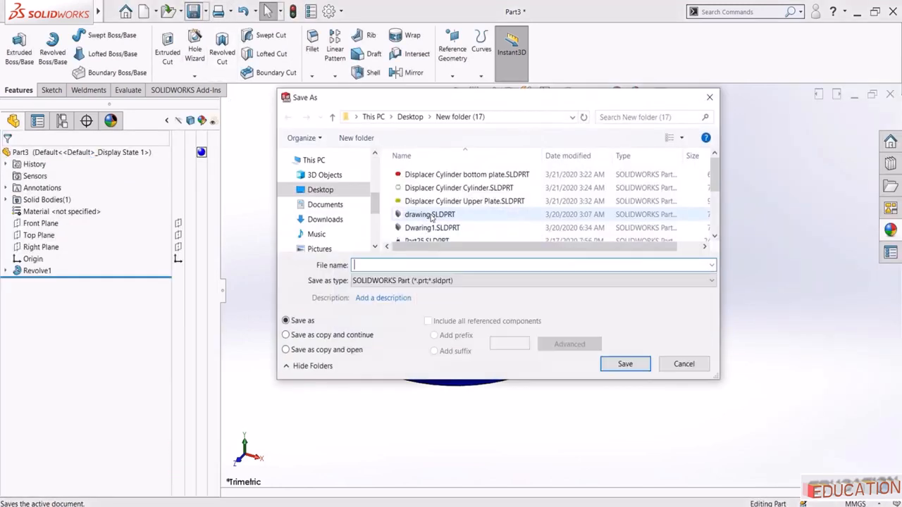
Save the part as Displacer Cylinder Guide in New folder (17)
text(Displacer Cylinder)
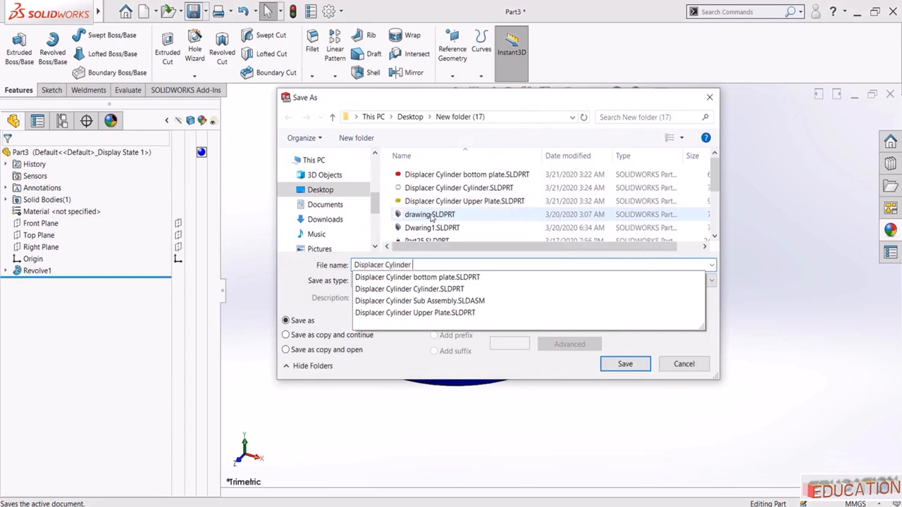
text(G)
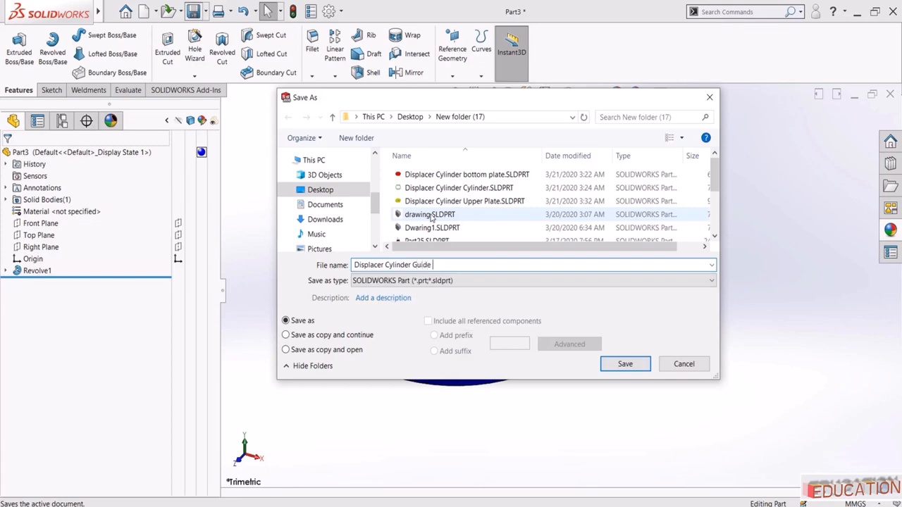
text(uide)
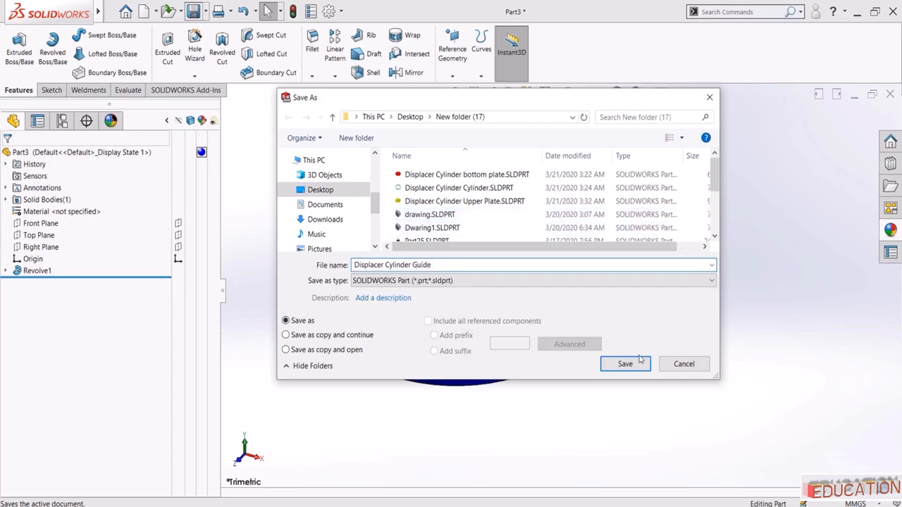
click(626, 363)
key(f)
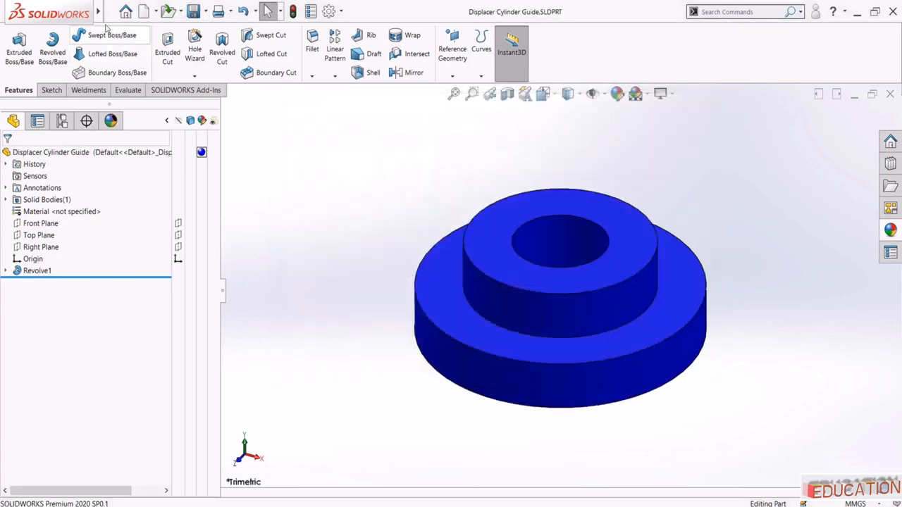
Examine the flanged, finned cylinder and its surroundings on the top plate in the Assem5 assembly, and bring up Part25
click(221, 12)
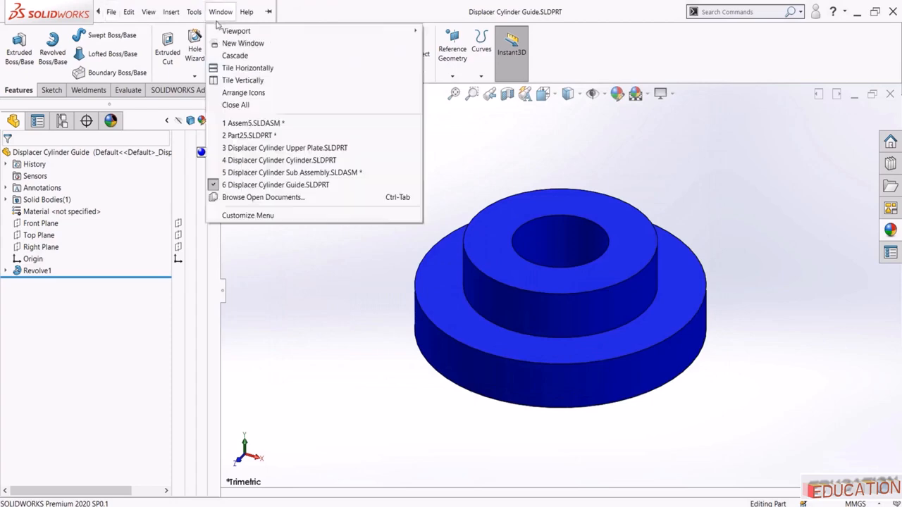
click(240, 124)
click(139, 71)
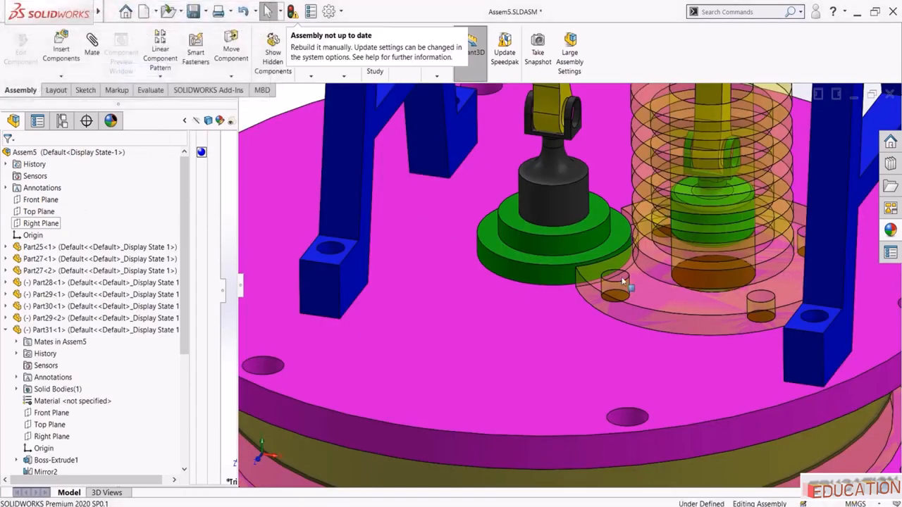
scroll(607, 296, up, 5)
scroll(608, 295, down, 3)
middle_drag(608, 295, 621, 272)
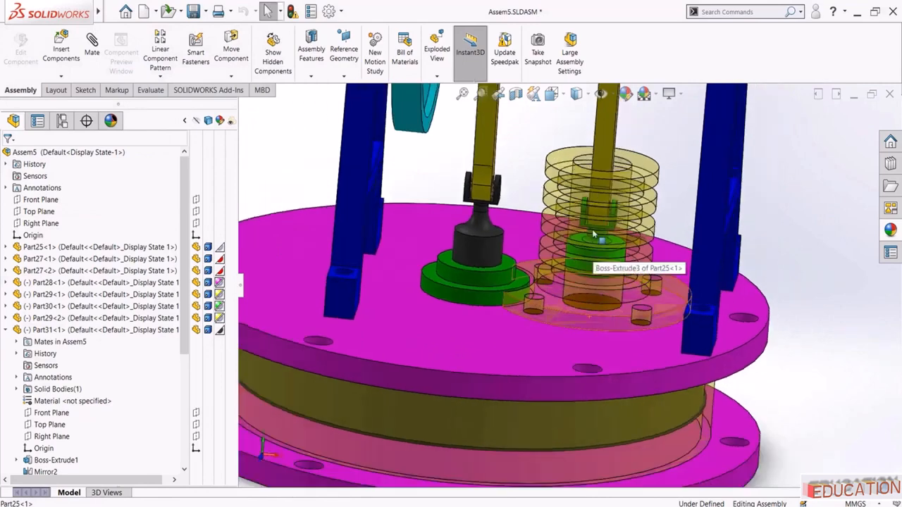
middle_drag(592, 229, 592, 212)
key(ctrl+Tab)
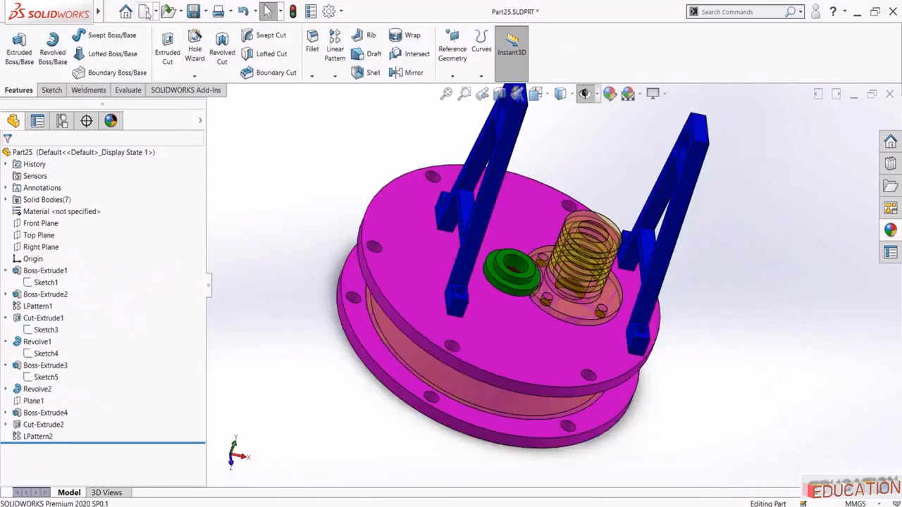
Create a new part document and start a sketch on the Top Plane
key(ctrl+n)
click(545, 349)
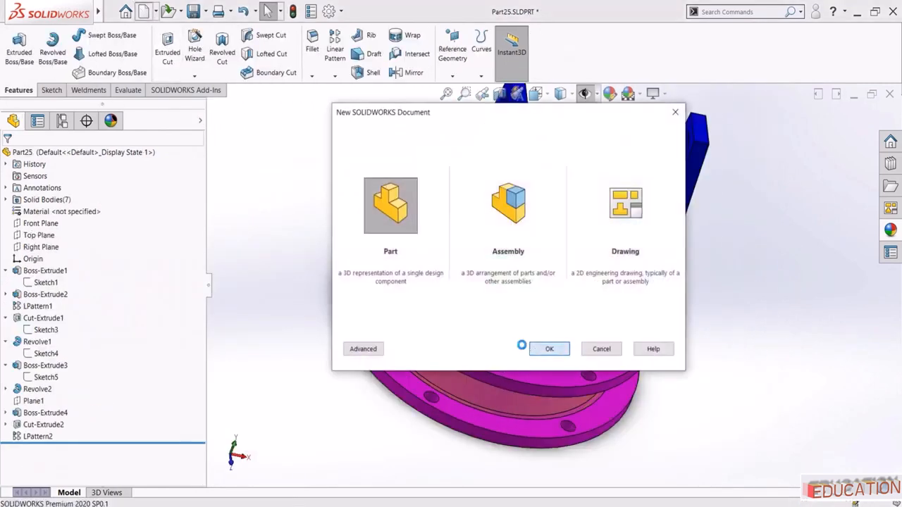
click(43, 223)
click(49, 206)
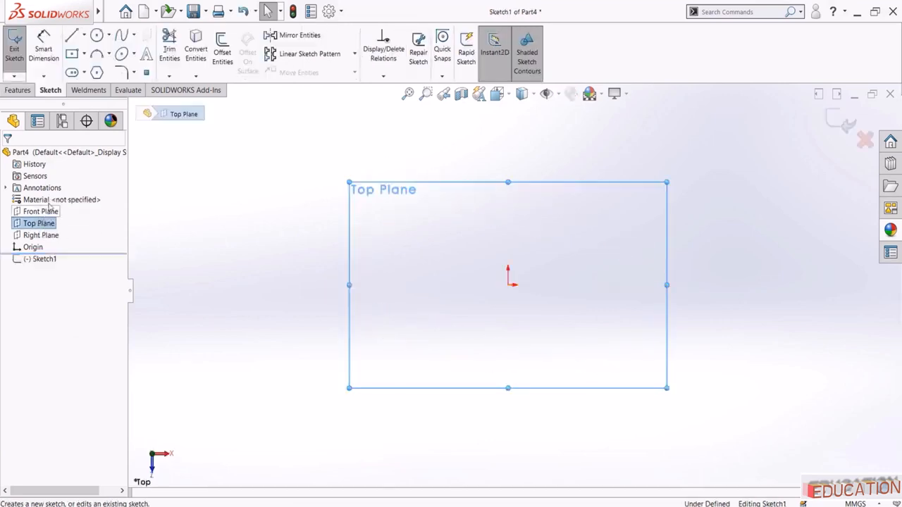
Sketch a circle centred on the origin and dimension its diameter as 40 mm
click(96, 35)
click(508, 284)
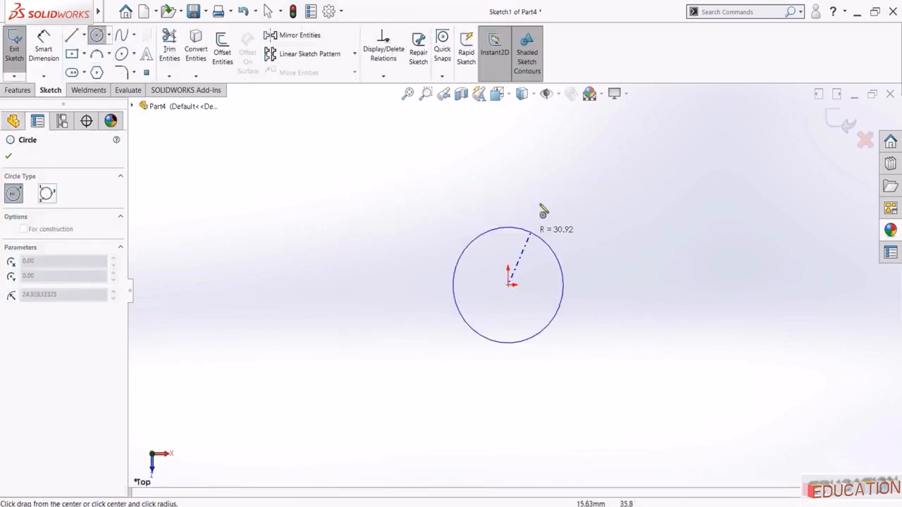
click(545, 195)
key(Escape)
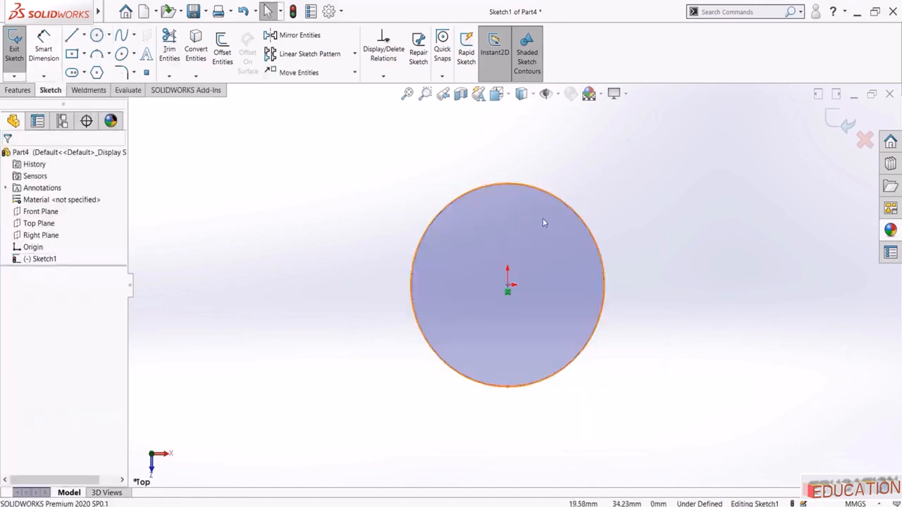
click(48, 43)
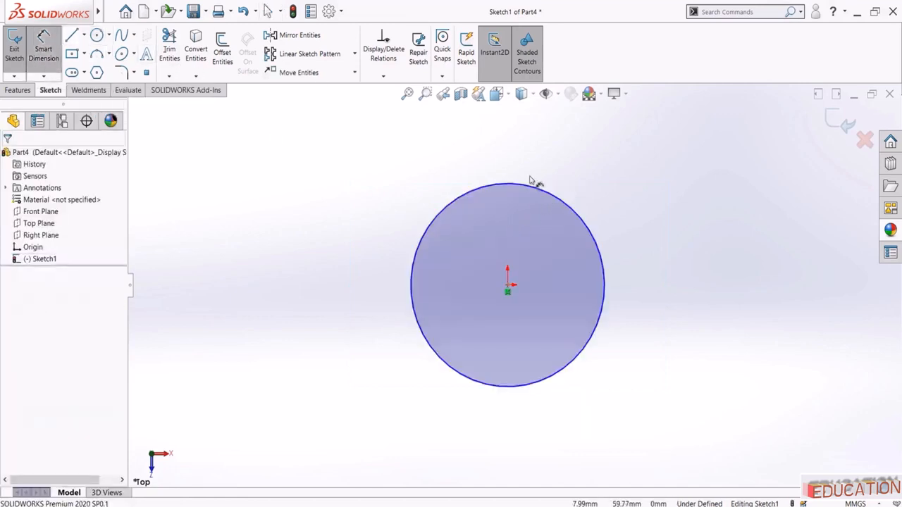
click(544, 194)
click(248, 259)
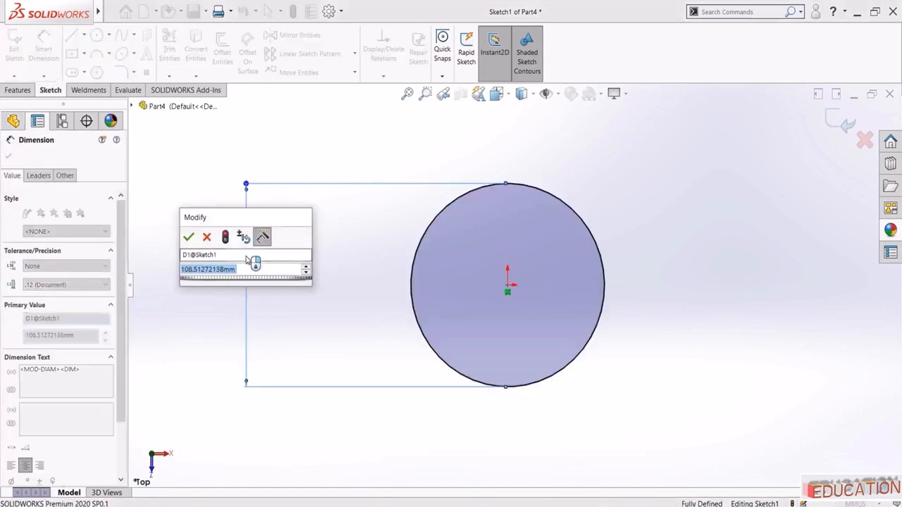
text(40)
key(Return)
key(Escape)
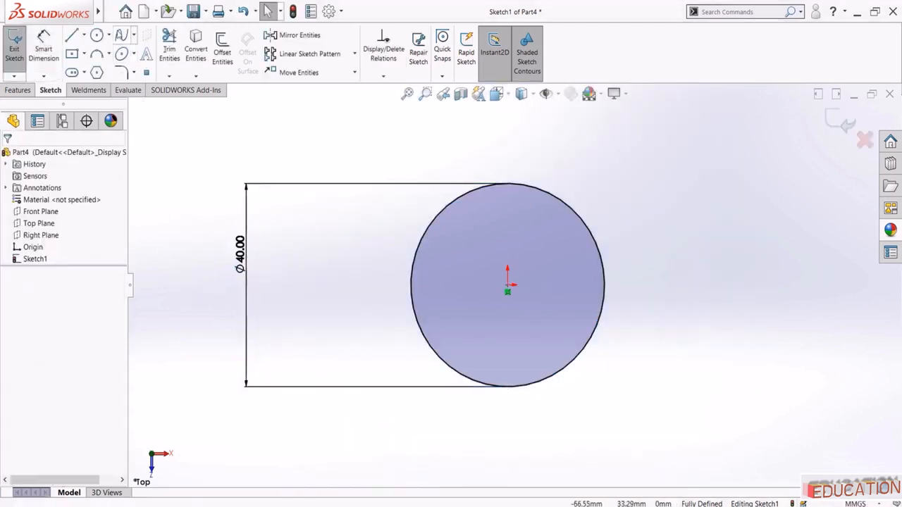
Sketch a smaller separate circle level with the origin, beside the 40 mm circle, and dimension its diameter as 18 mm
click(97, 36)
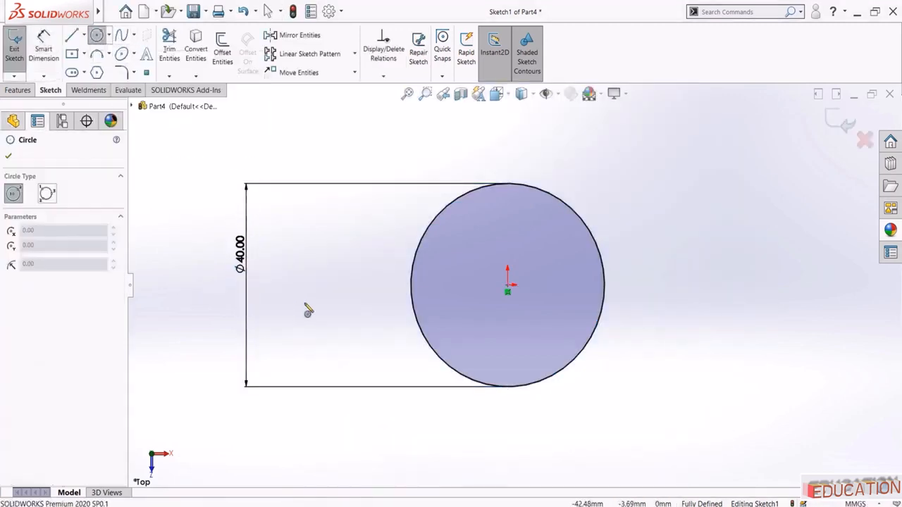
click(288, 285)
click(298, 340)
key(Escape)
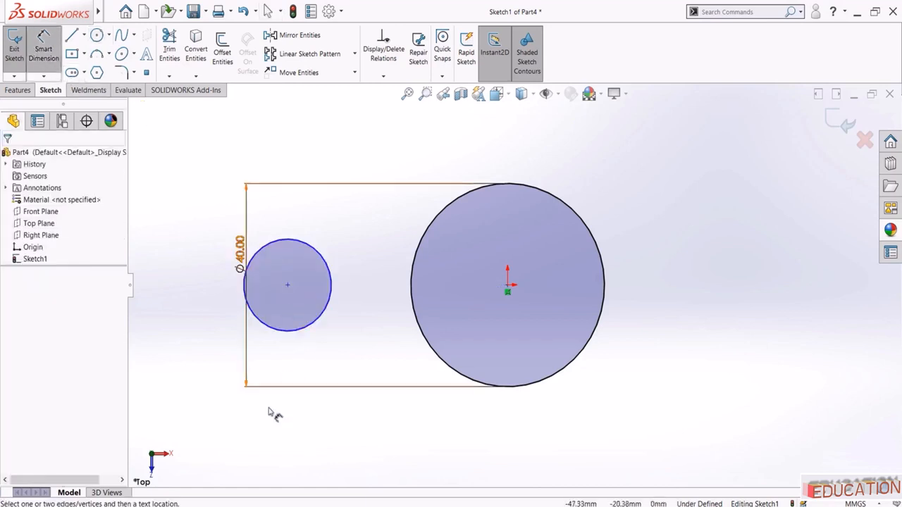
click(290, 333)
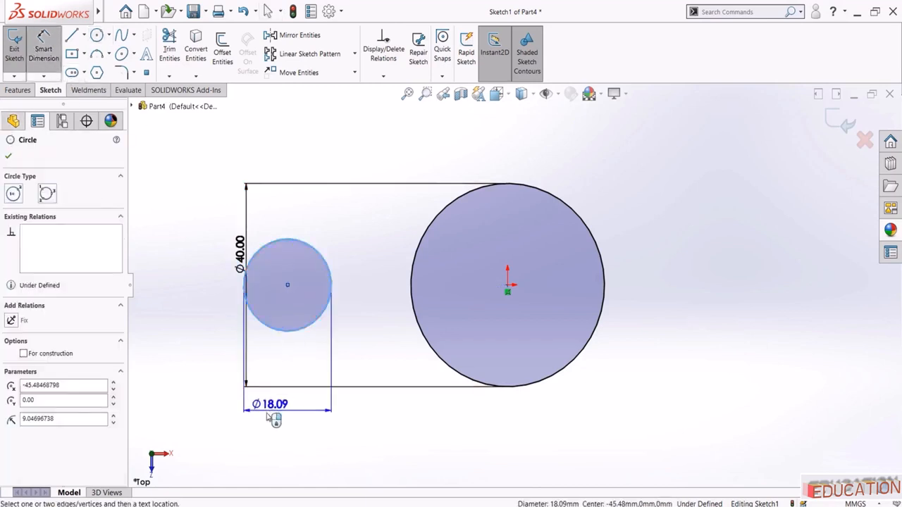
click(274, 418)
text(18)
key(Return)
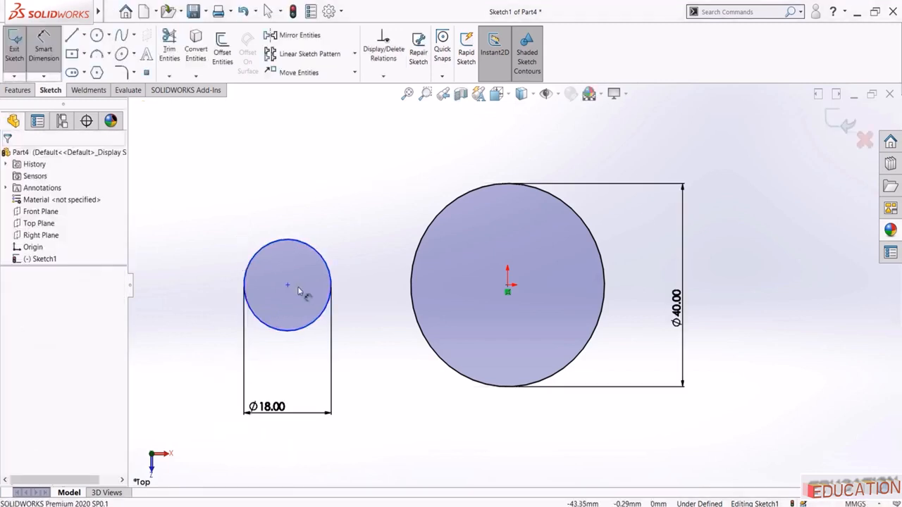
key(Escape)
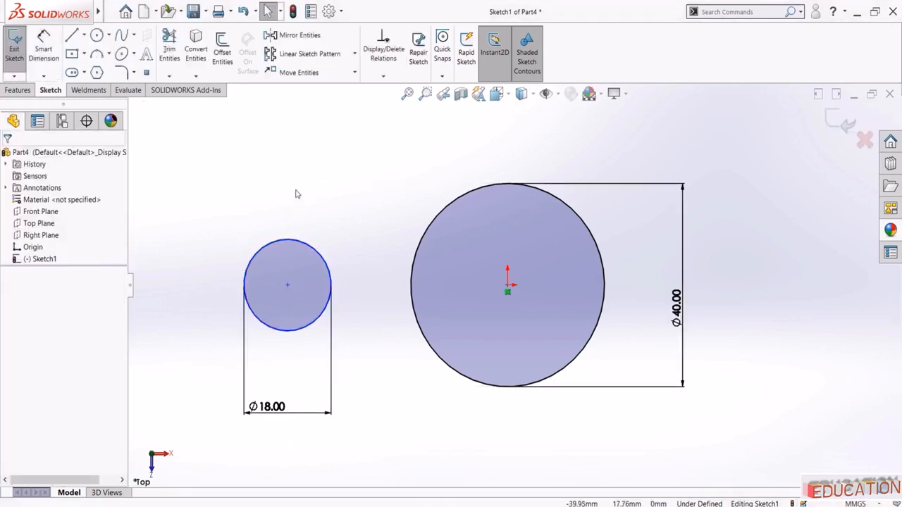
Dimension the distance between the 18 mm circle's centre and the origin as 24 mm
click(46, 53)
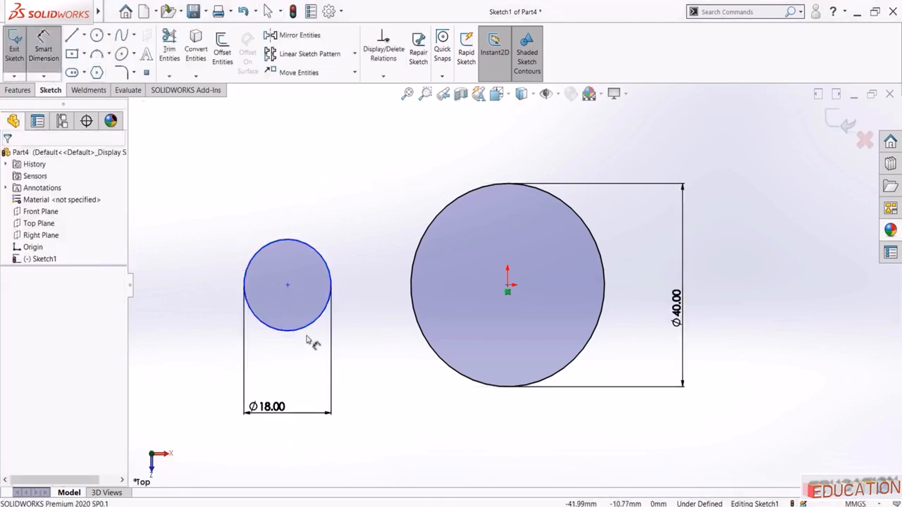
click(288, 286)
click(507, 288)
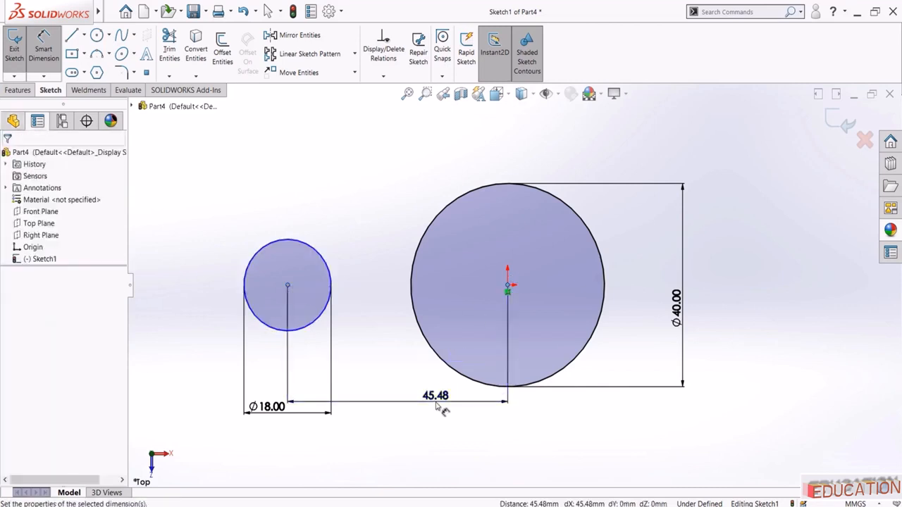
click(437, 407)
text(24)
key(Return)
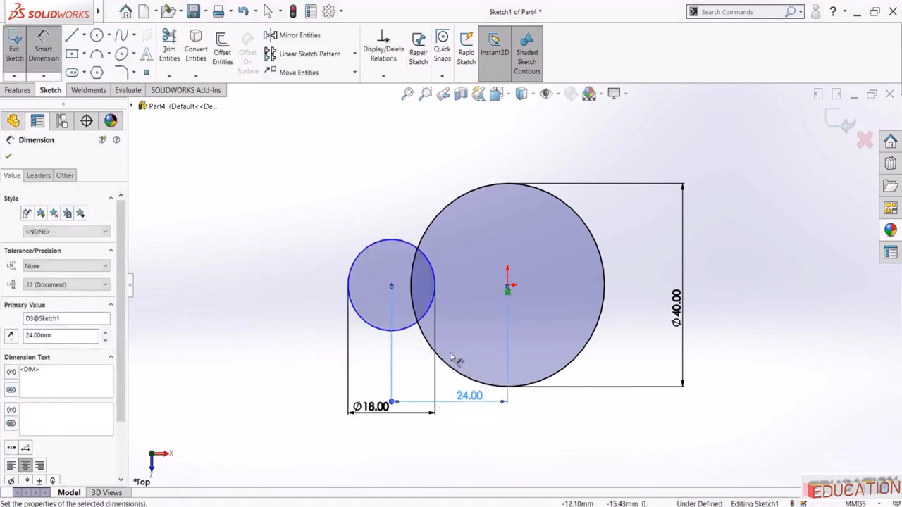
key(Escape)
Add a horizontal relation between the 18 mm circle's centre and the origin
scroll(408, 284, down, 2)
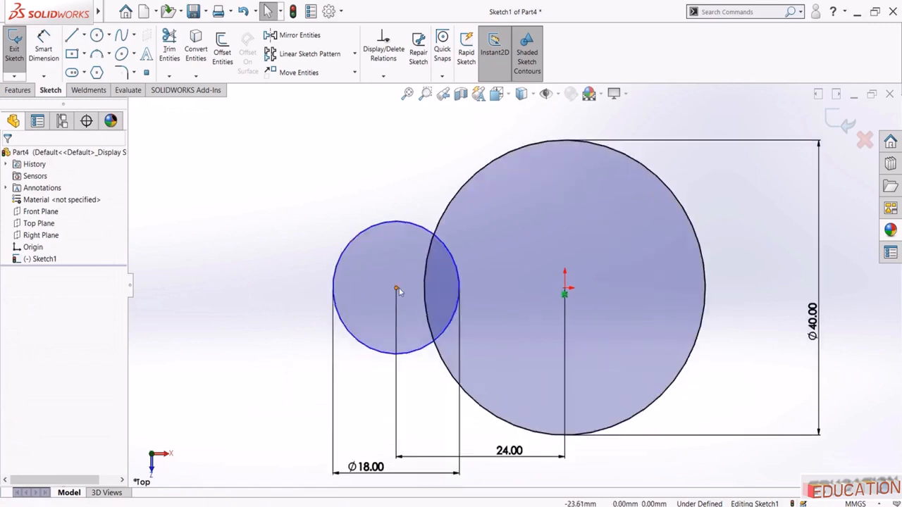
click(397, 289)
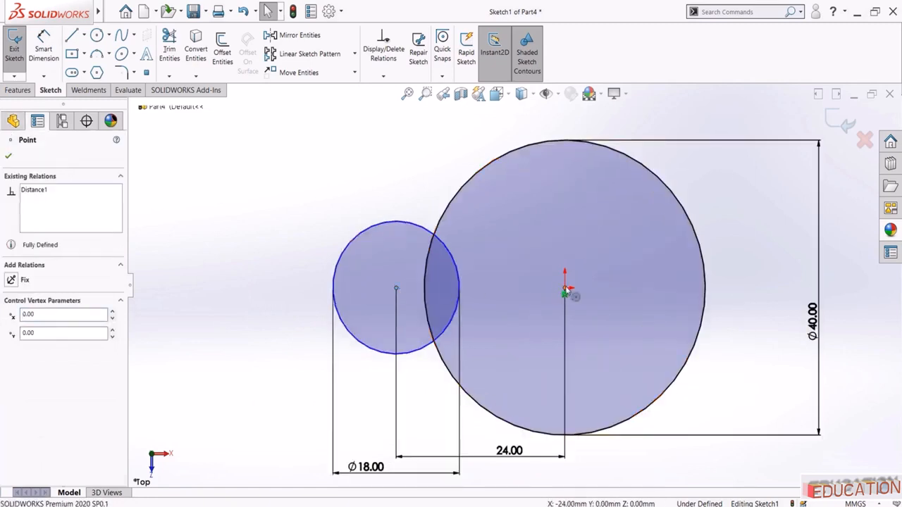
ctrl+click(565, 291)
click(592, 244)
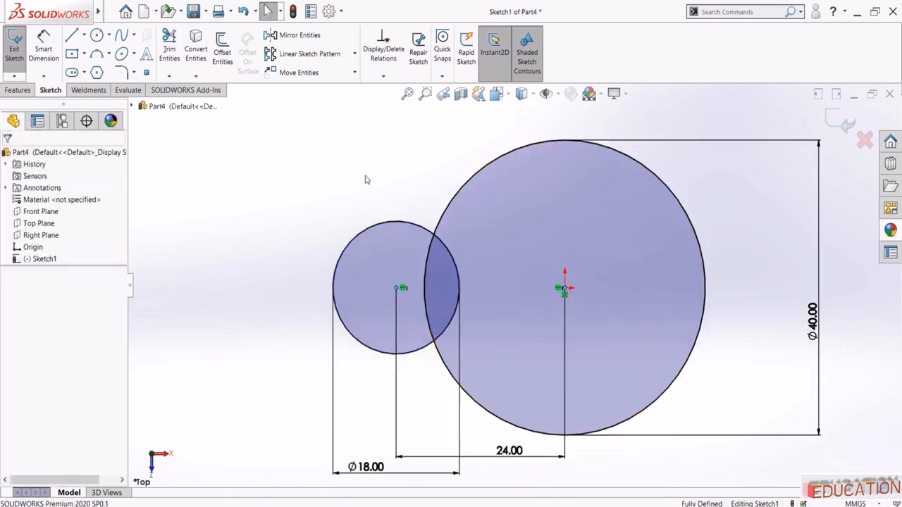
Offset the 18 mm circle outward by 1 mm with a dimension added
click(223, 50)
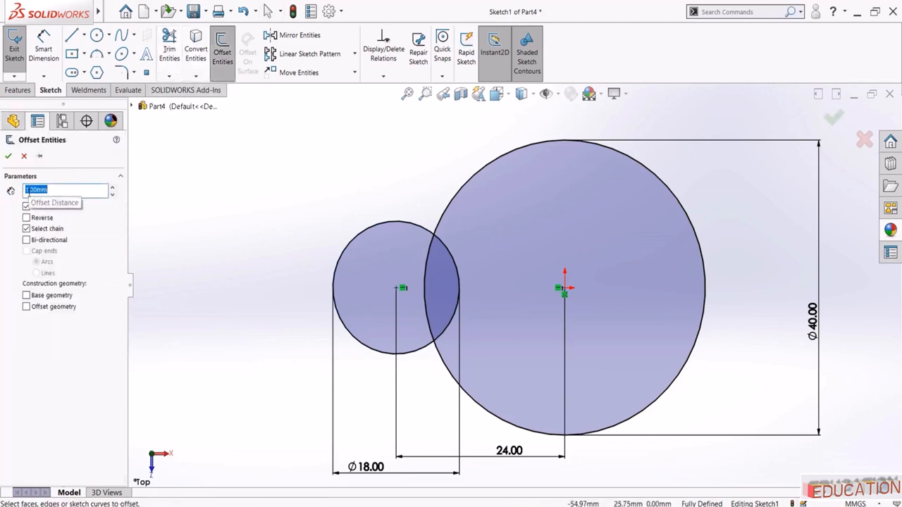
click(384, 227)
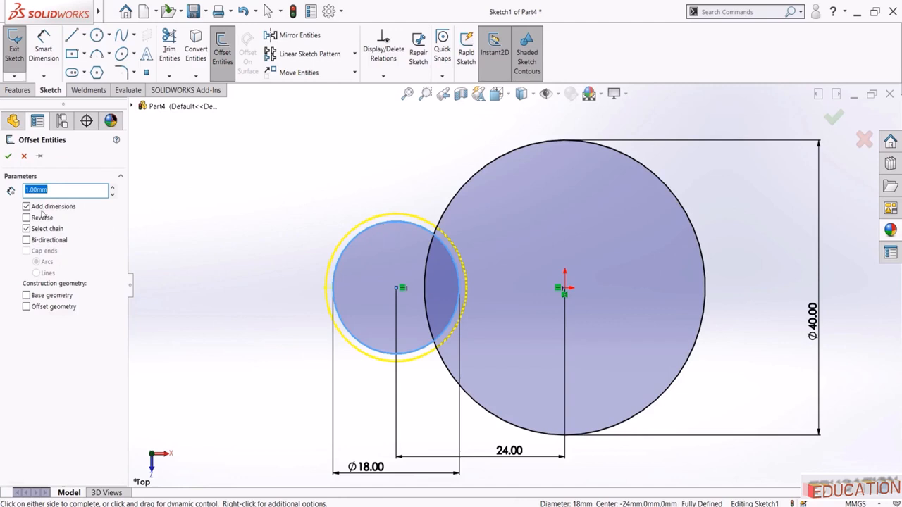
click(8, 156)
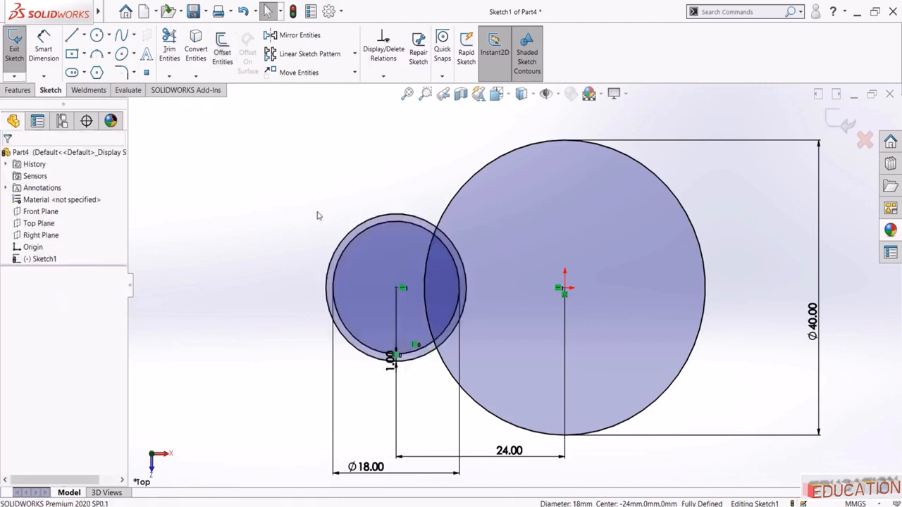
Convert the 18 mm circle and its offset circle to construction geometry
scroll(458, 263, down, 2)
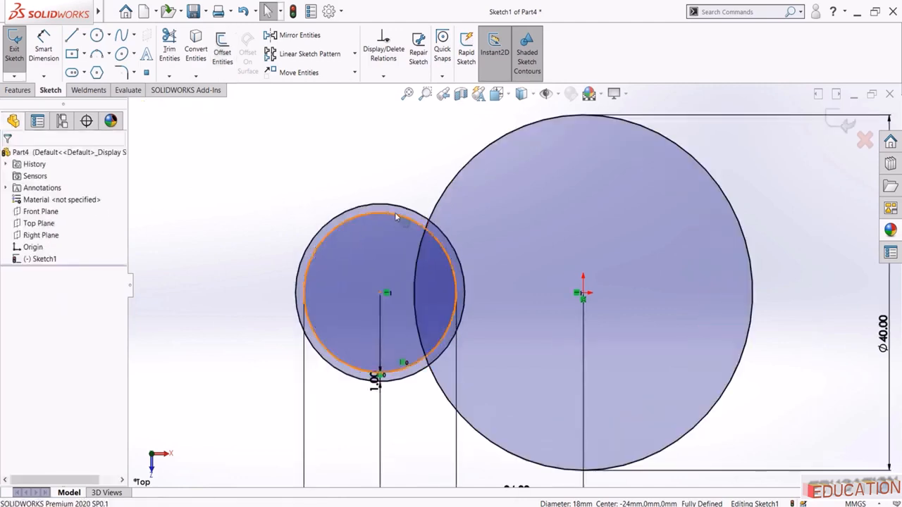
click(395, 214)
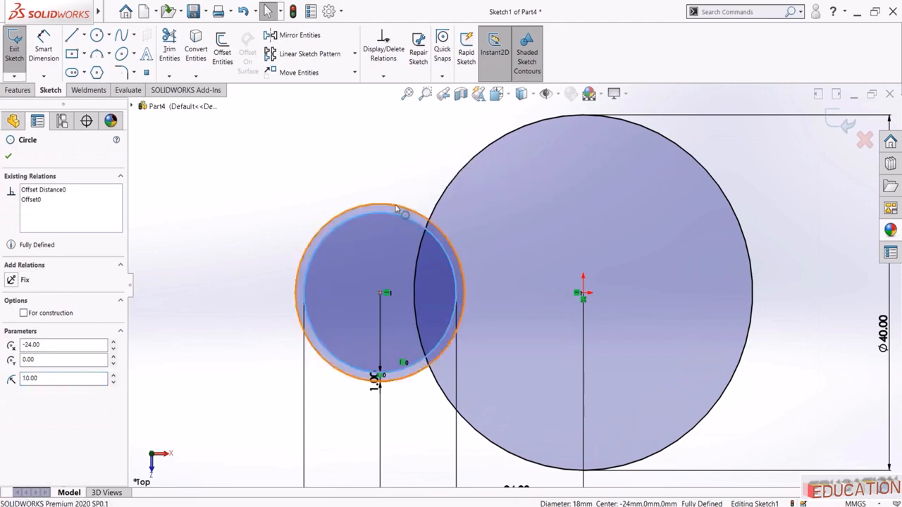
ctrl+click(395, 210)
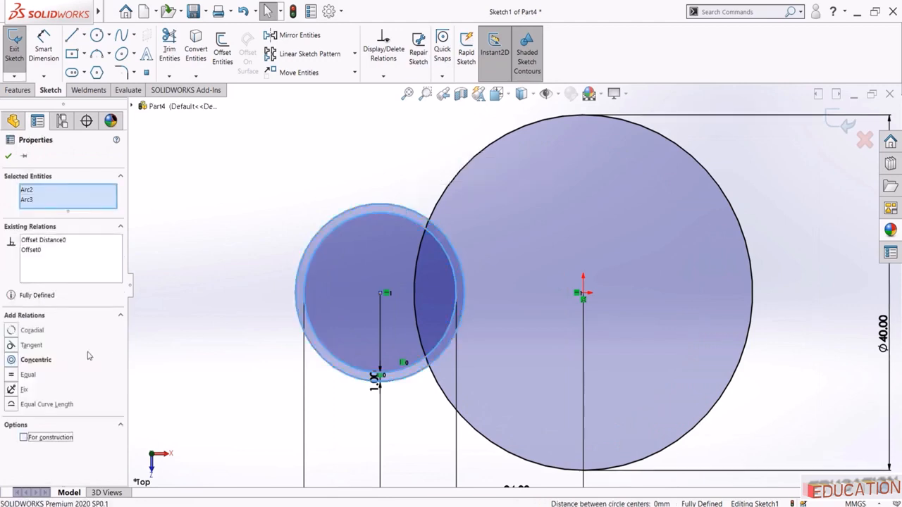
click(24, 438)
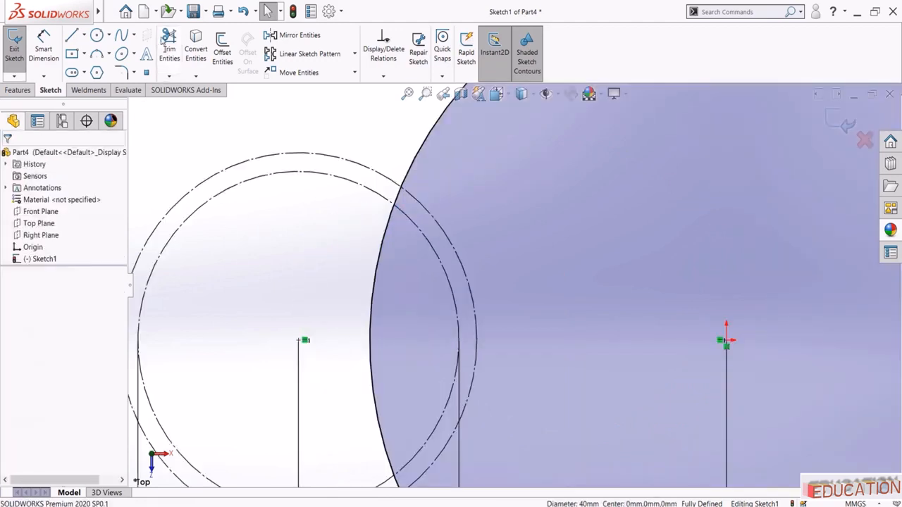
Trim away the part of the 40 mm circle that lies inside the outer construction circle
click(165, 41)
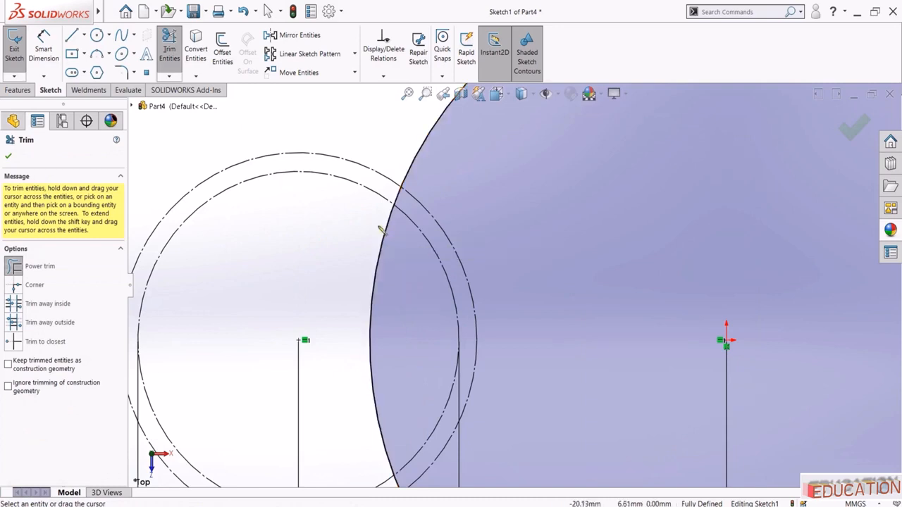
drag(377, 226, 397, 233)
scroll(395, 191, down, 3)
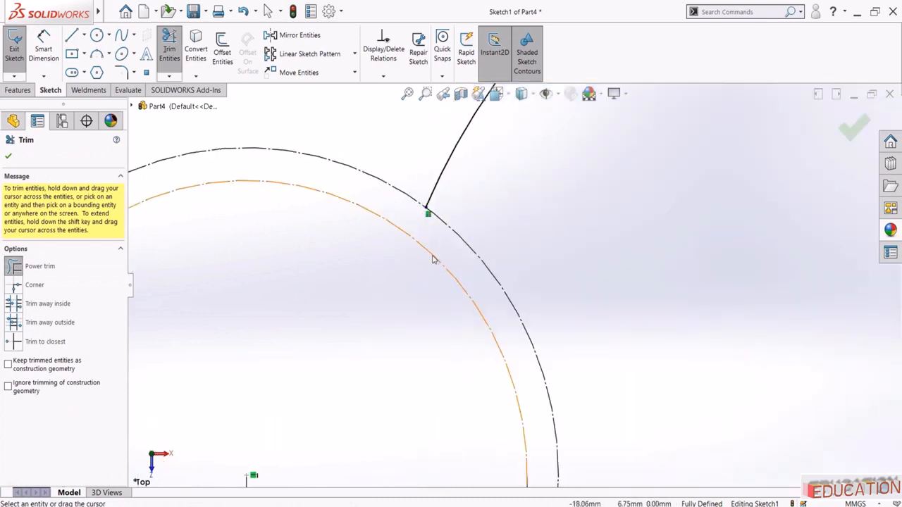
scroll(433, 323, up, 5)
scroll(500, 323, down, 4)
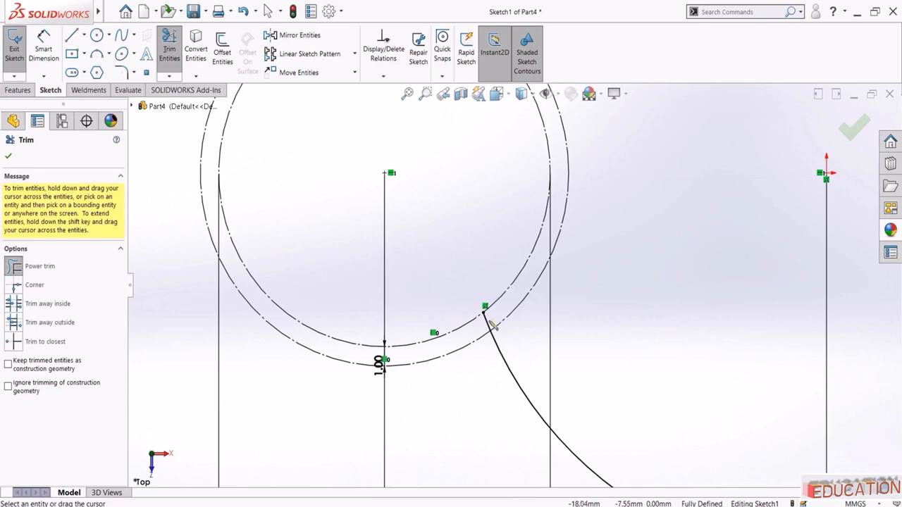
key(Escape)
scroll(475, 371, up, 7)
scroll(757, 204, down, 1)
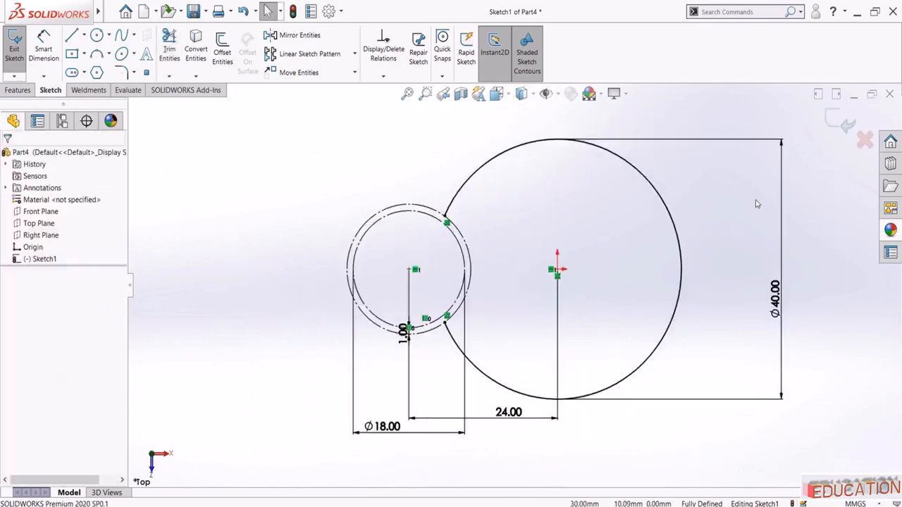
Sketch a circle centred on the origin inside the 40 mm arc and dimension its diameter as 12 mm
ctrl+middle_drag(757, 204, 663, 237)
click(463, 306)
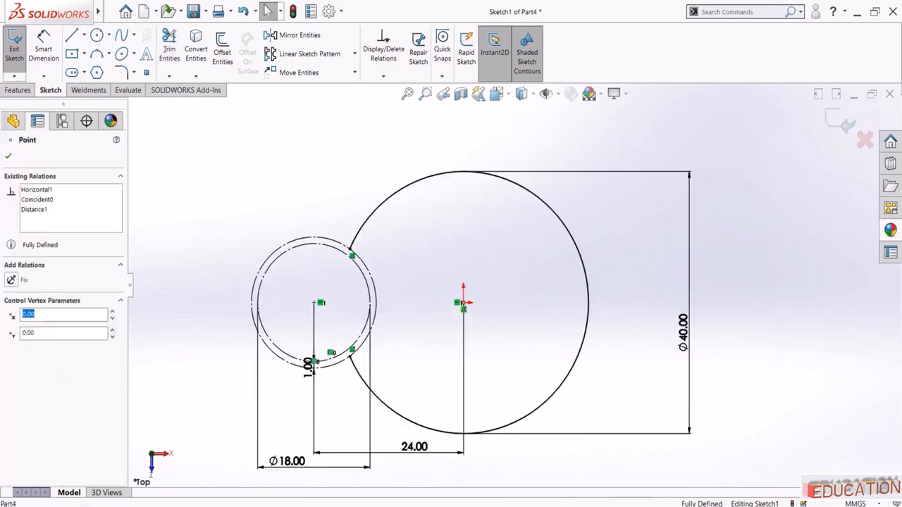
click(97, 35)
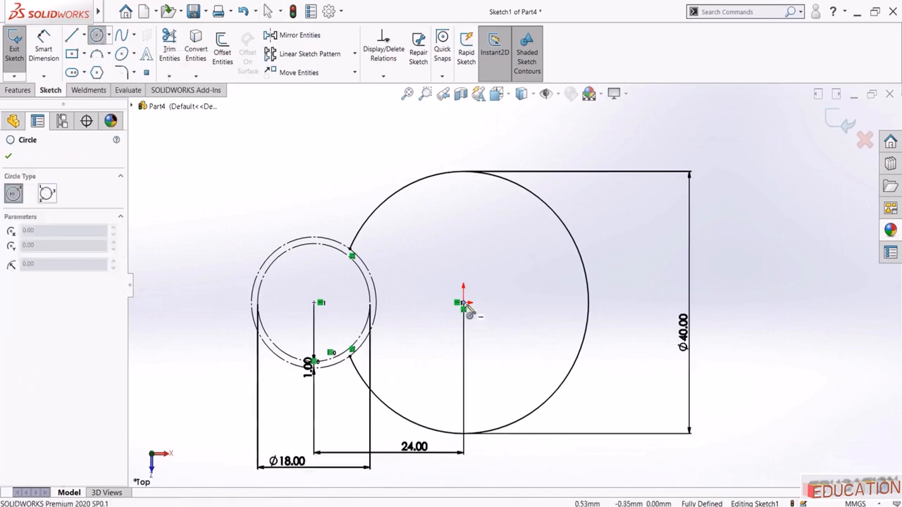
click(463, 303)
click(486, 336)
key(Escape)
click(50, 44)
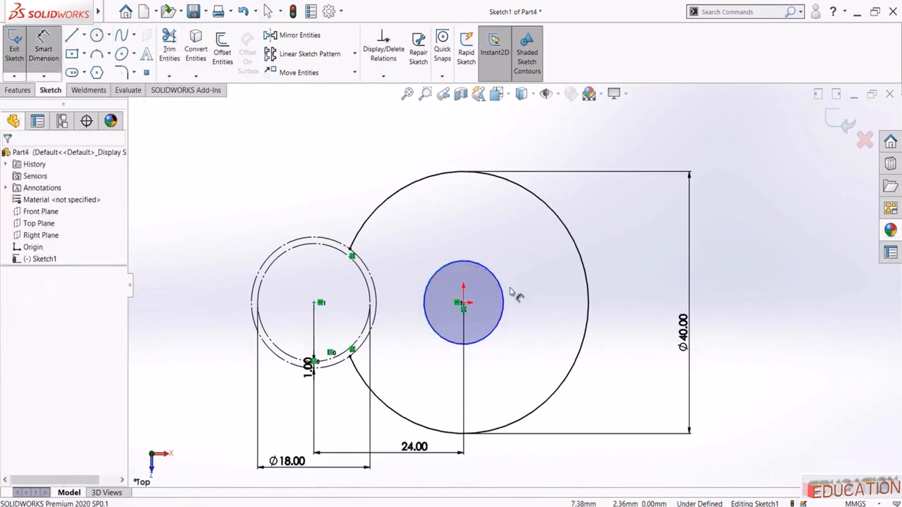
click(499, 284)
click(525, 303)
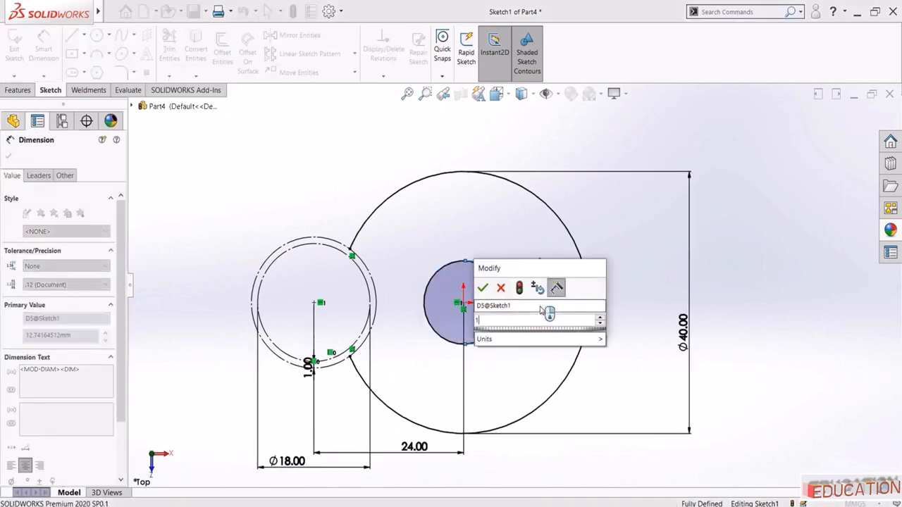
key(Return)
key(Escape)
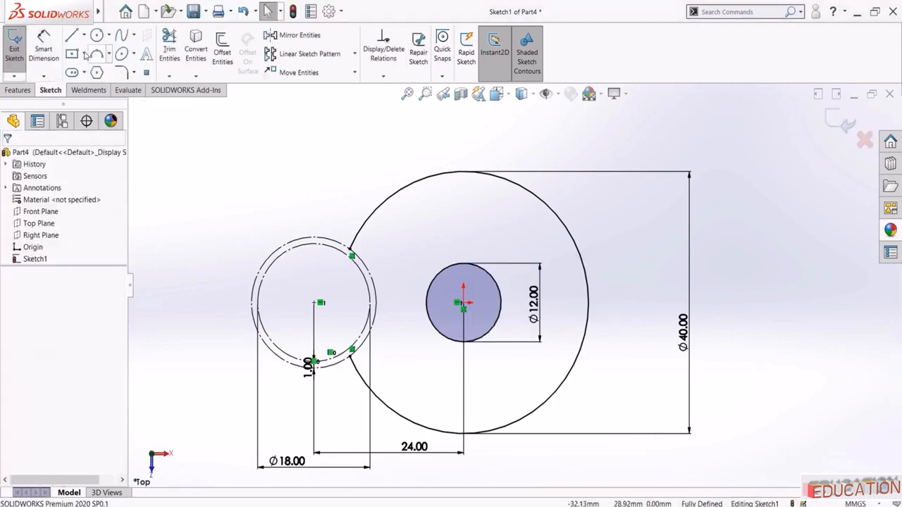
Sketch a center rectangle on the origin around the 12 mm circle and dimension its width as 22 mm
click(73, 53)
click(464, 303)
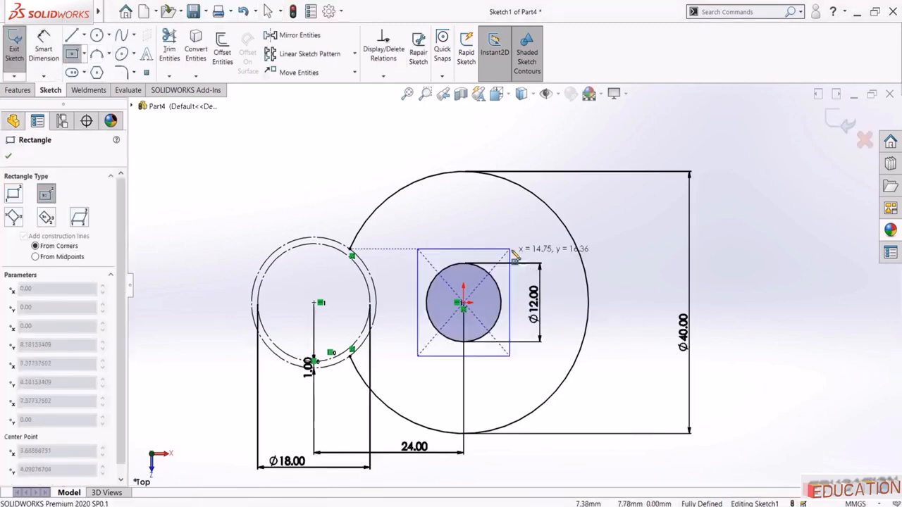
click(518, 242)
key(Escape)
click(43, 46)
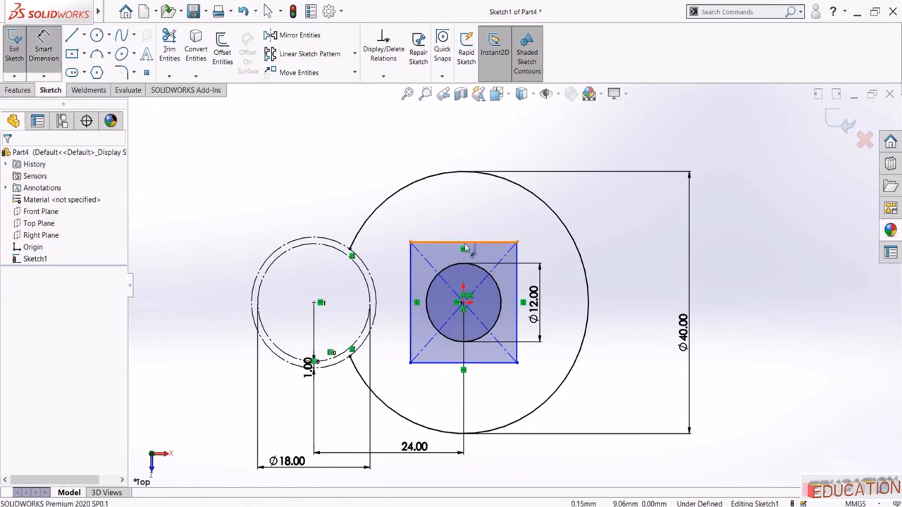
click(463, 242)
click(465, 231)
text(22)
key(Return)
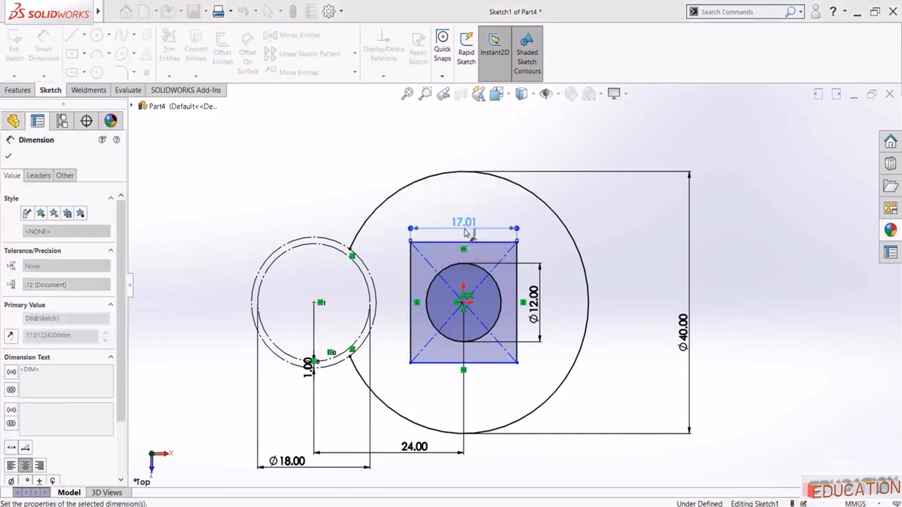
key(Escape)
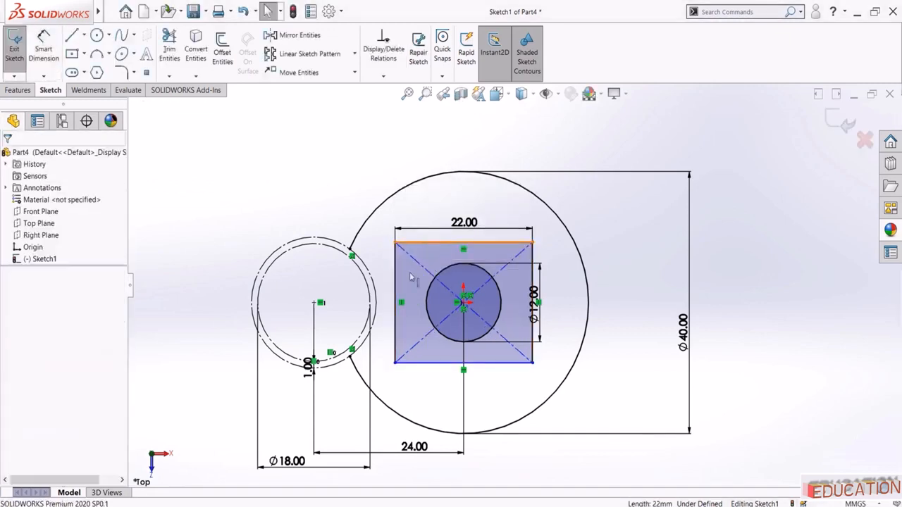
Add an equal relation between two adjacent sides of the rectangle to make it a square
click(395, 282)
ctrl+click(437, 242)
click(494, 226)
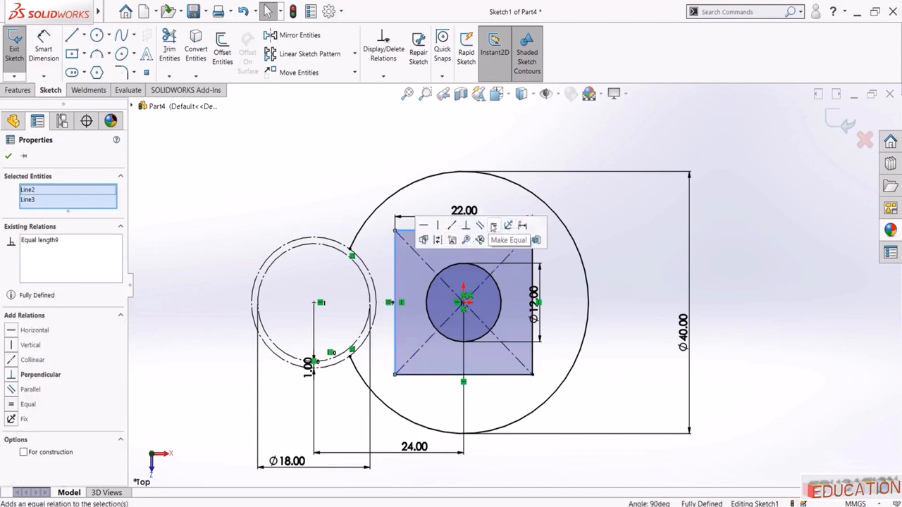
key(Escape)
Convert all four sides of the square to construction geometry
click(430, 231)
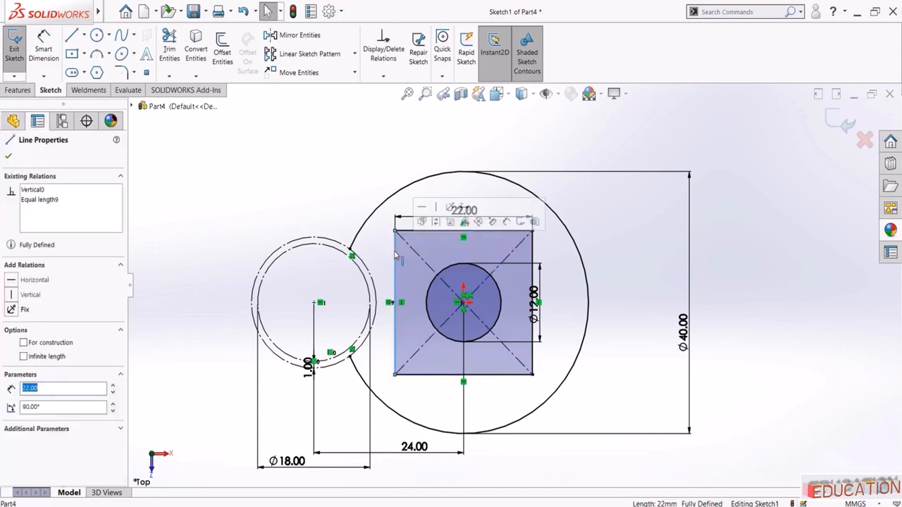
ctrl+click(532, 255)
ctrl+click(532, 255)
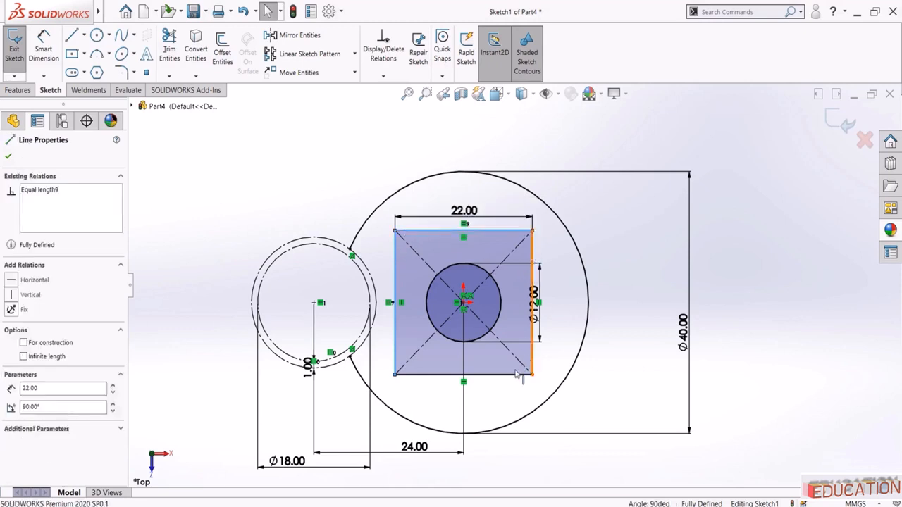
ctrl+click(512, 375)
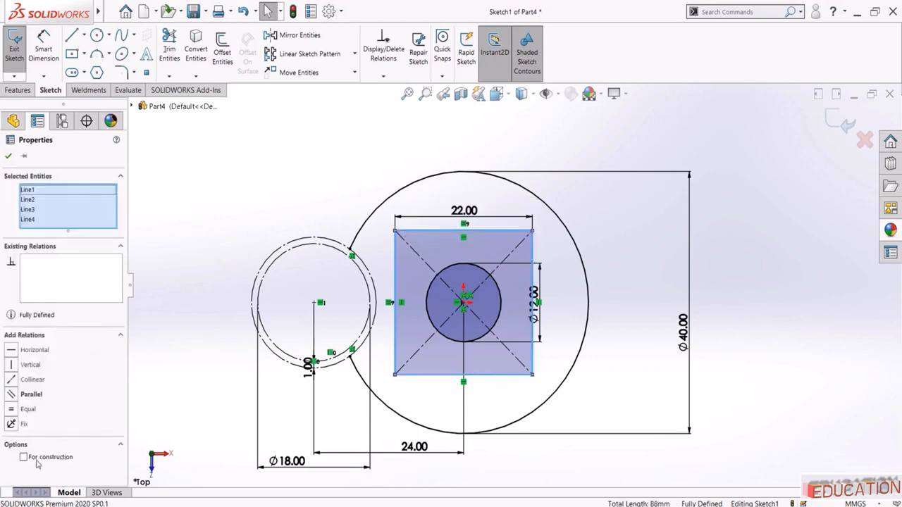
click(23, 457)
click(8, 157)
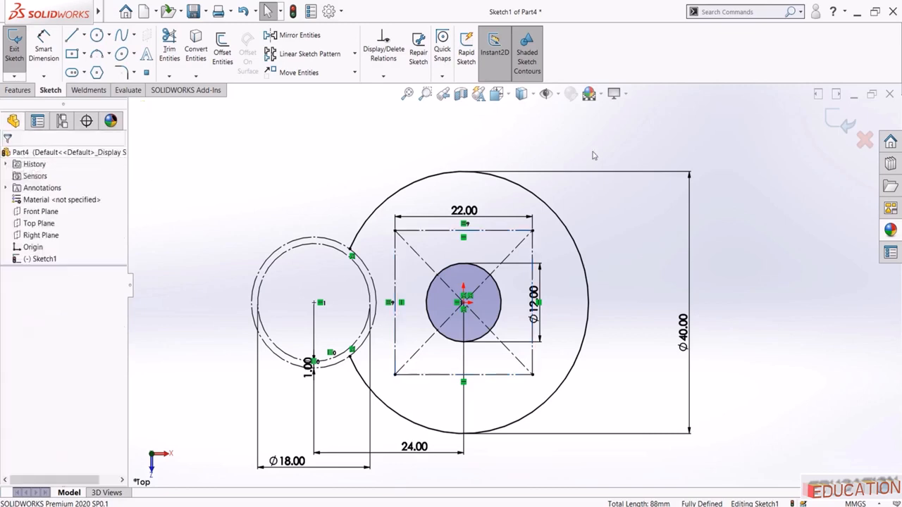
Draw a three-point arc along the outer construction circle to join the open ends of the trimmed 40 mm arc
click(99, 55)
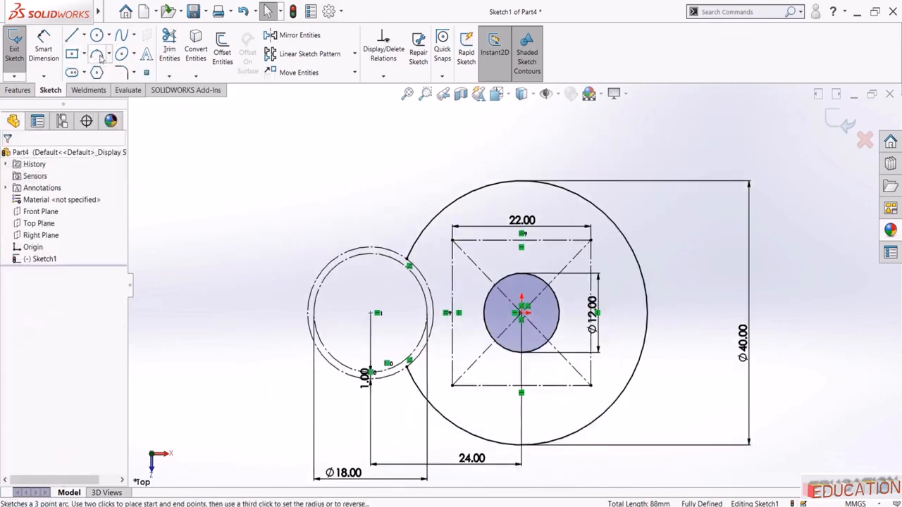
click(96, 55)
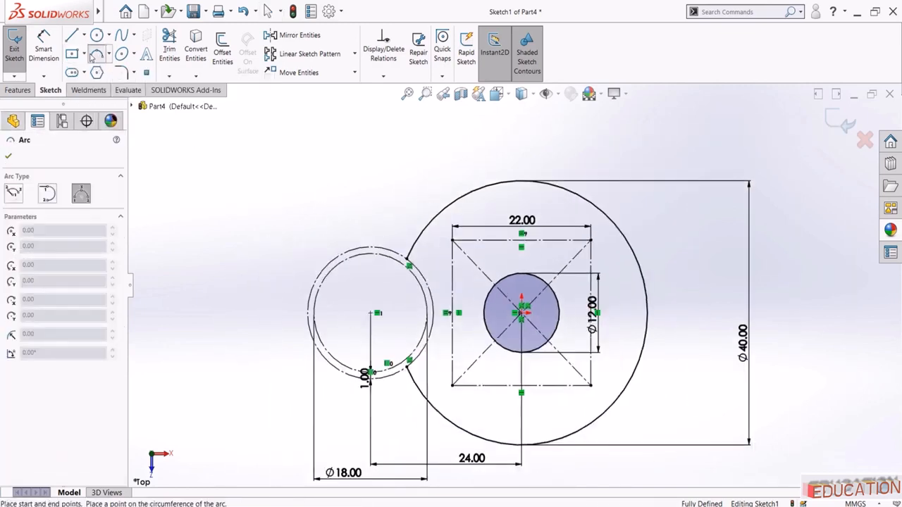
click(407, 258)
click(407, 367)
scroll(431, 296, down, 5)
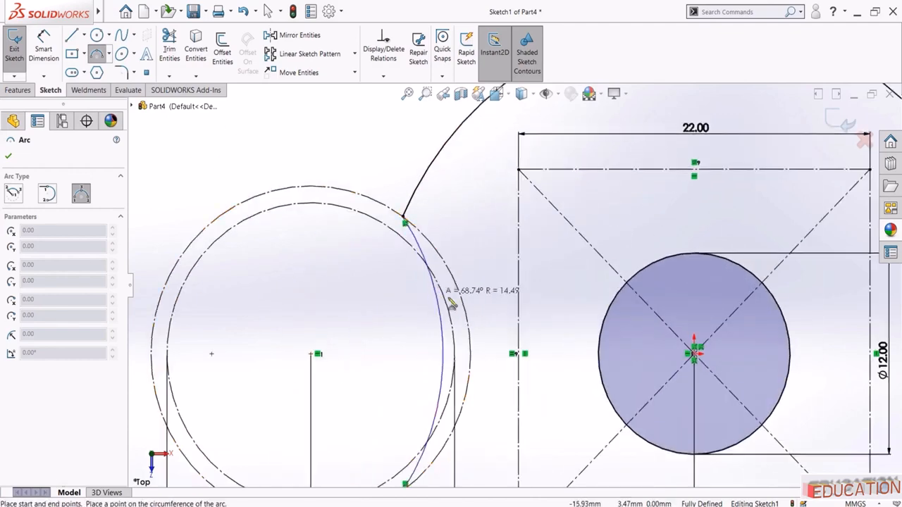
click(472, 300)
key(Escape)
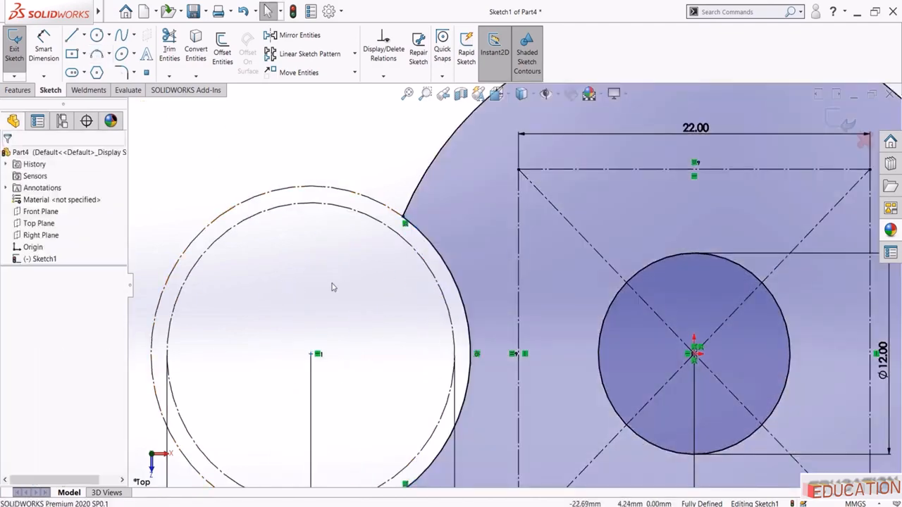
scroll(529, 284, up, 6)
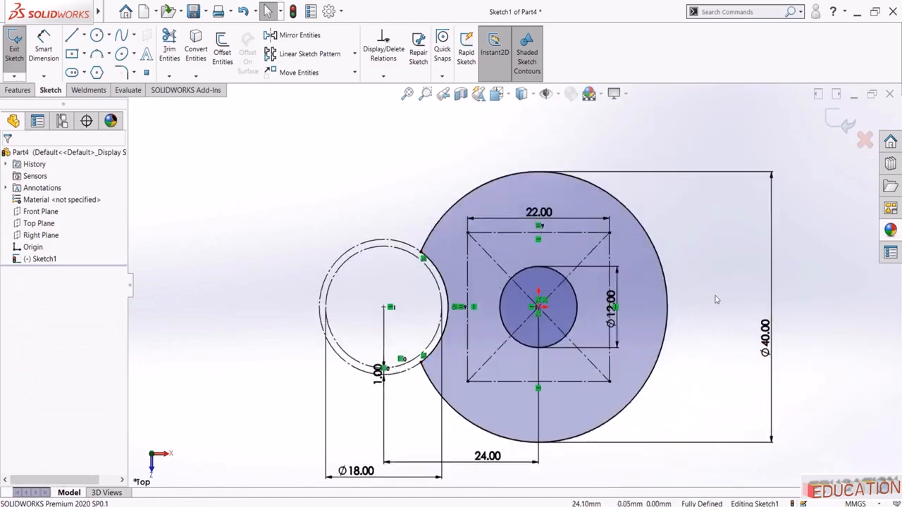
Exit the sketch and extrude its profile as a blind boss with a depth of 3 mm
click(841, 124)
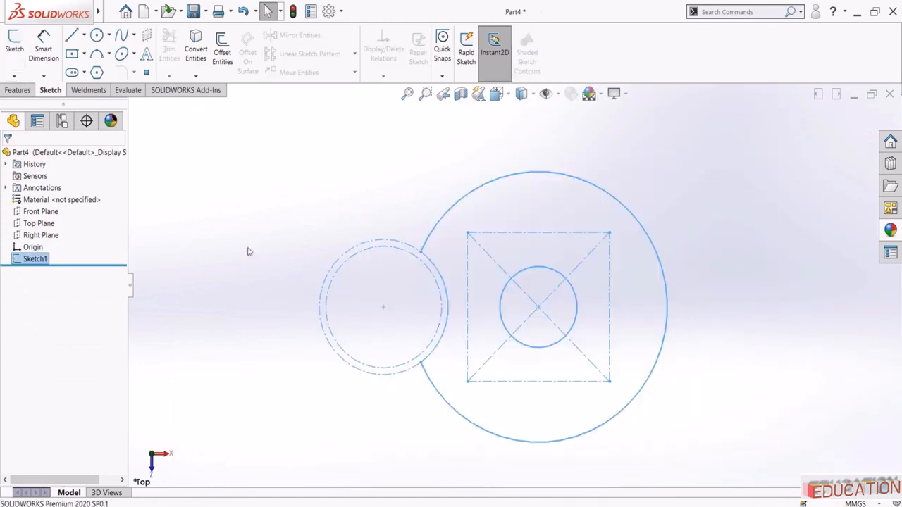
click(18, 91)
click(19, 51)
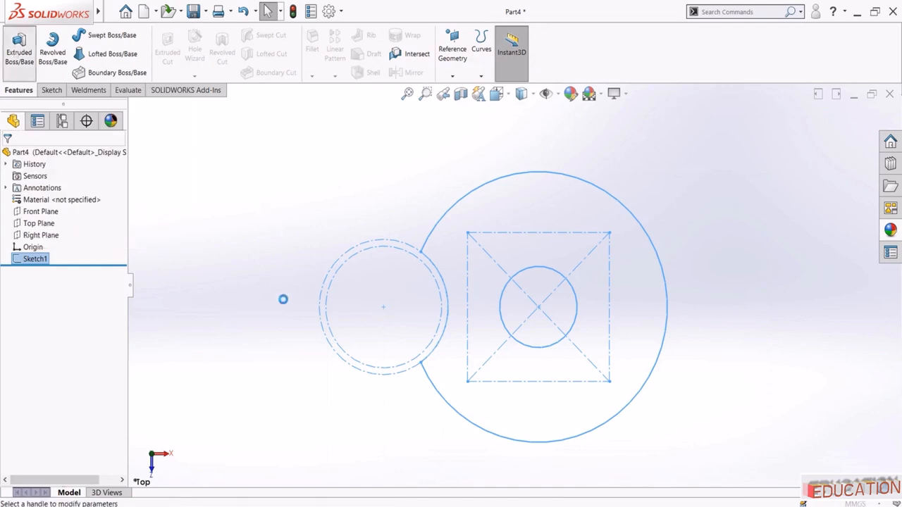
text(3)
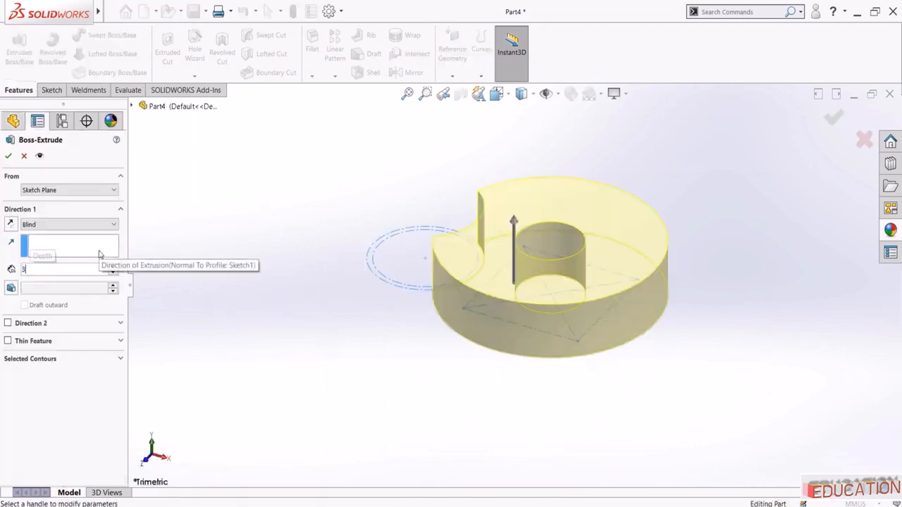
Extrude the notched disc profile 3 mm and make its sketch visible
key(Return)
click(8, 156)
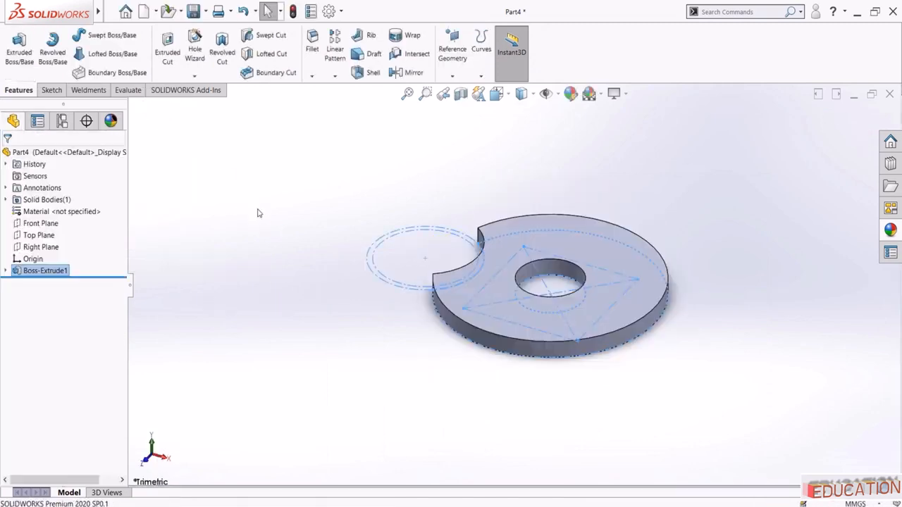
click(5, 271)
click(47, 284)
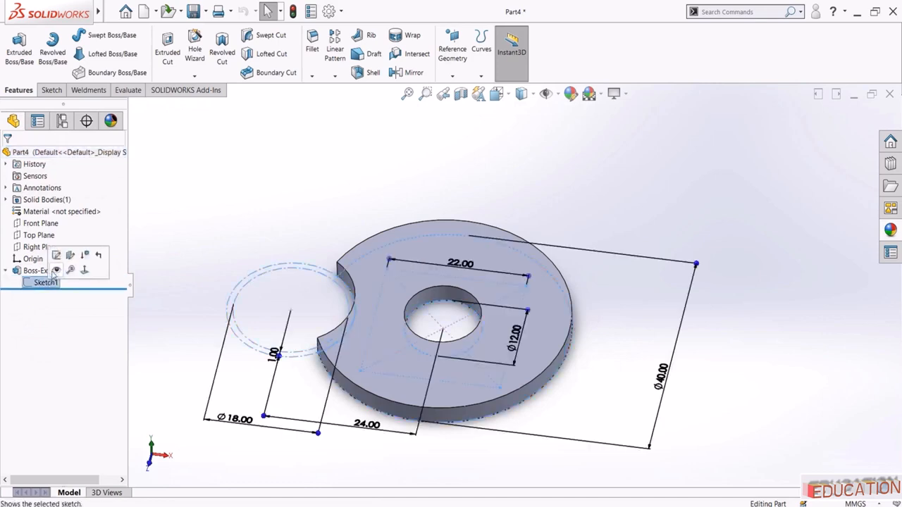
click(56, 272)
mouse_move(216, 187)
middle_down()
mouse_move(483, 316)
mouse_move(545, 316)
mouse_move(499, 309)
middle_up()
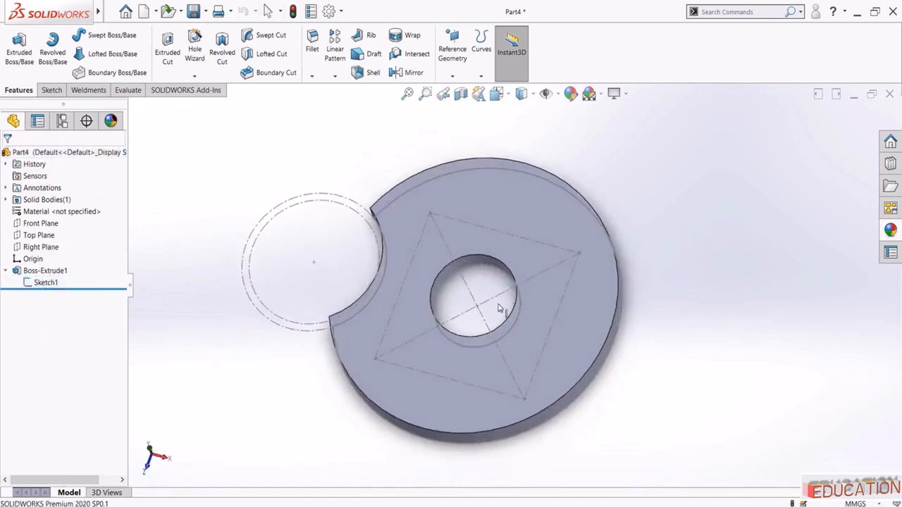
Start a Ø4.0 DIN drill-size, Through All hole with Hole Wizard and place four free hole points on the disc's top face in a 3D sketch
click(194, 46)
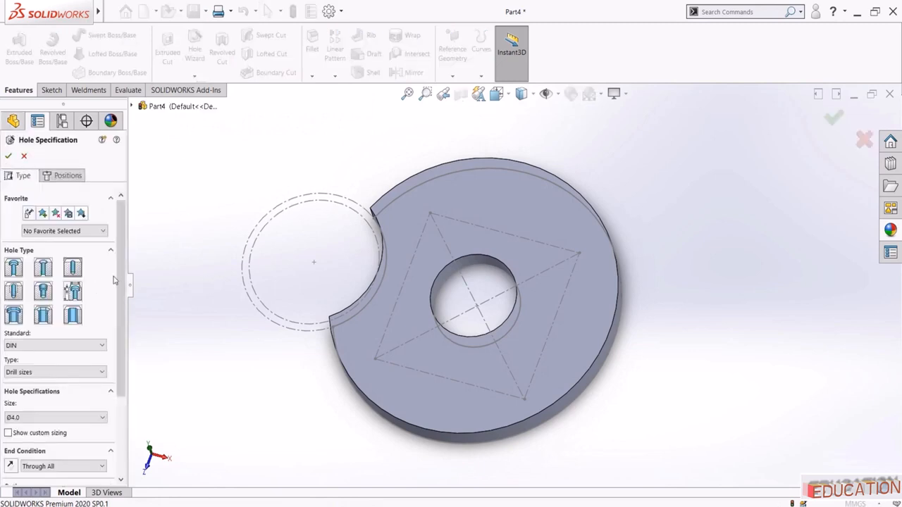
drag(120, 281, 118, 345)
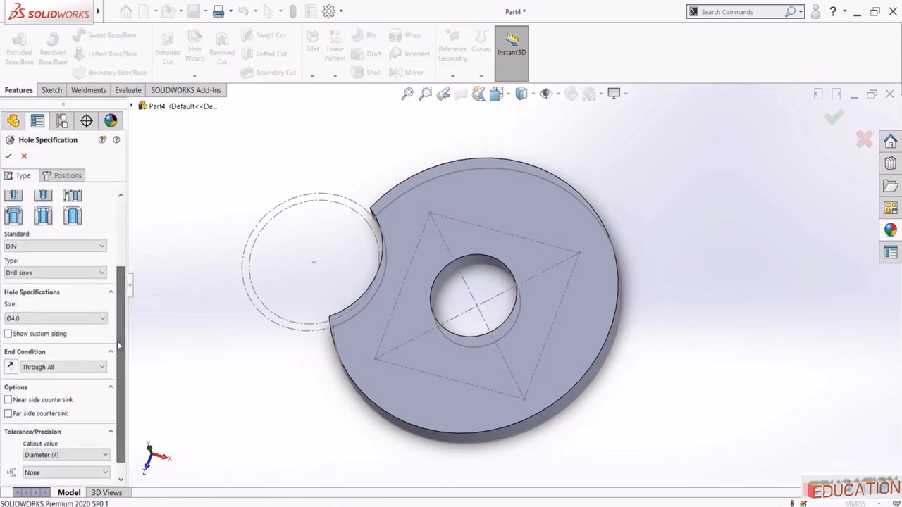
click(60, 176)
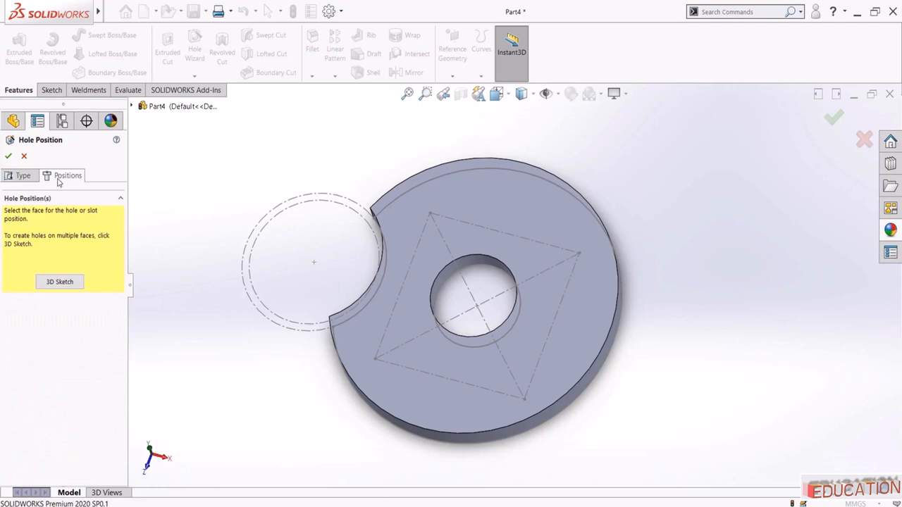
click(60, 281)
scroll(451, 240, down, 6)
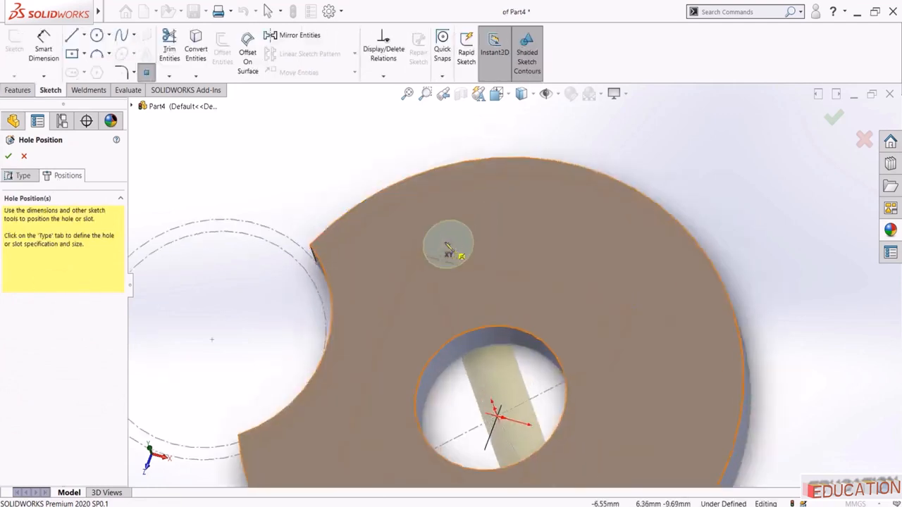
click(420, 262)
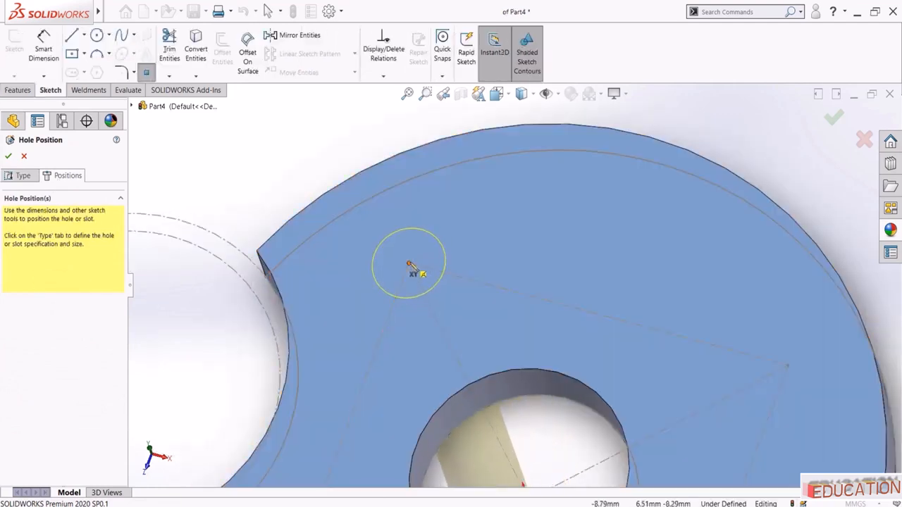
click(409, 264)
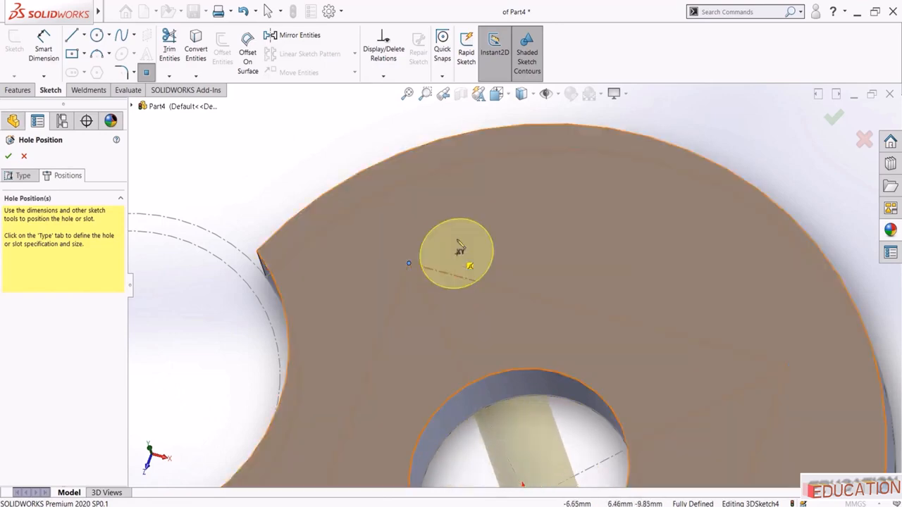
scroll(625, 258, up, 5)
click(632, 298)
scroll(610, 363, up, 2)
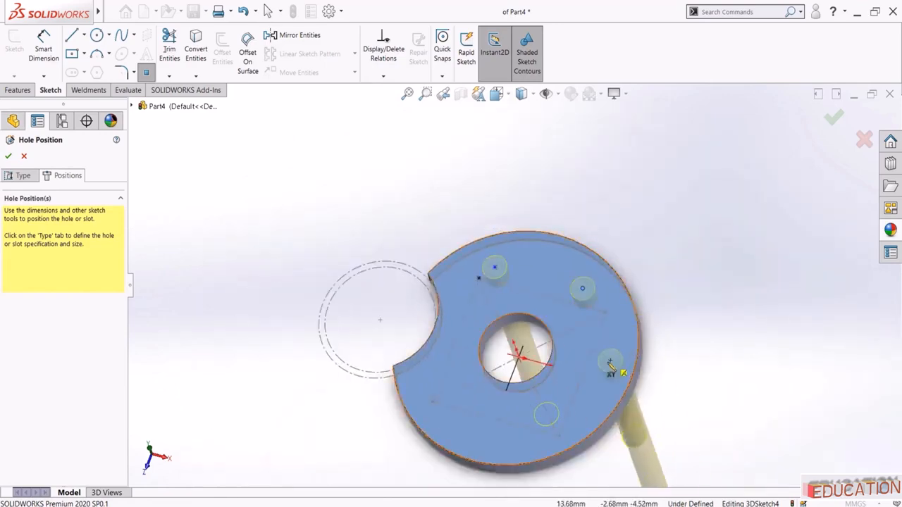
scroll(610, 363, up, 3)
click(592, 368)
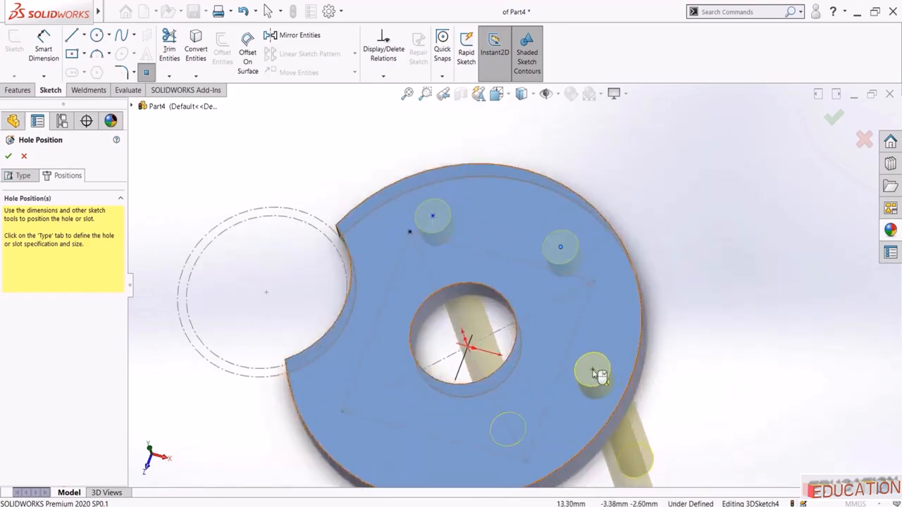
click(407, 449)
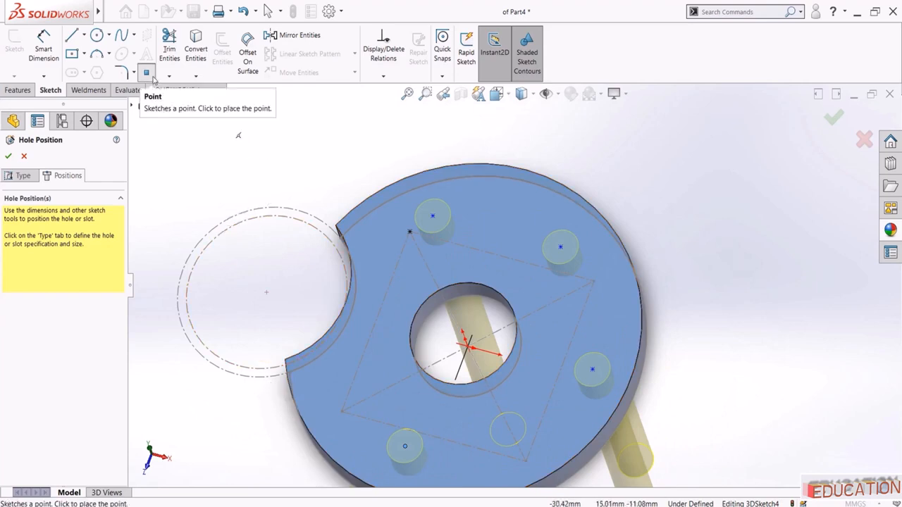
click(147, 74)
Apply an Along Y relation between the rear hole point nearest the notch and the construction square's corner beside it
scroll(338, 150, up, 3)
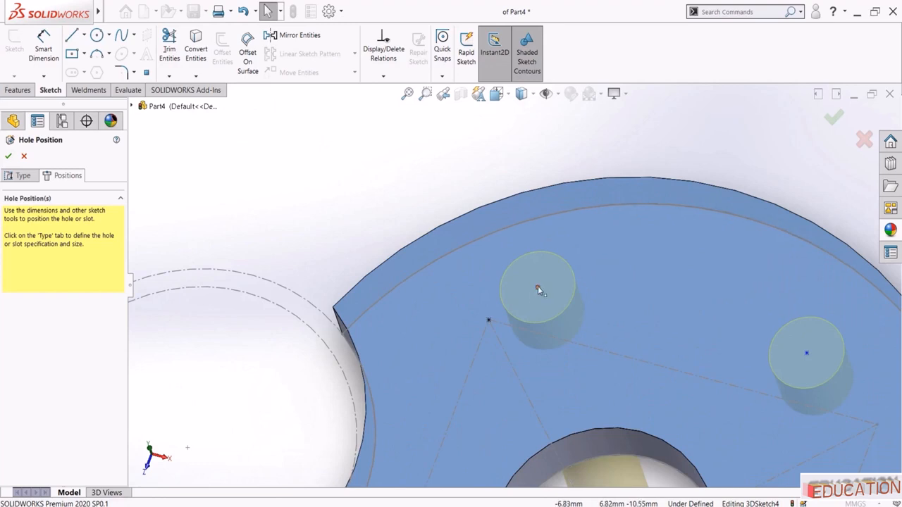
click(538, 289)
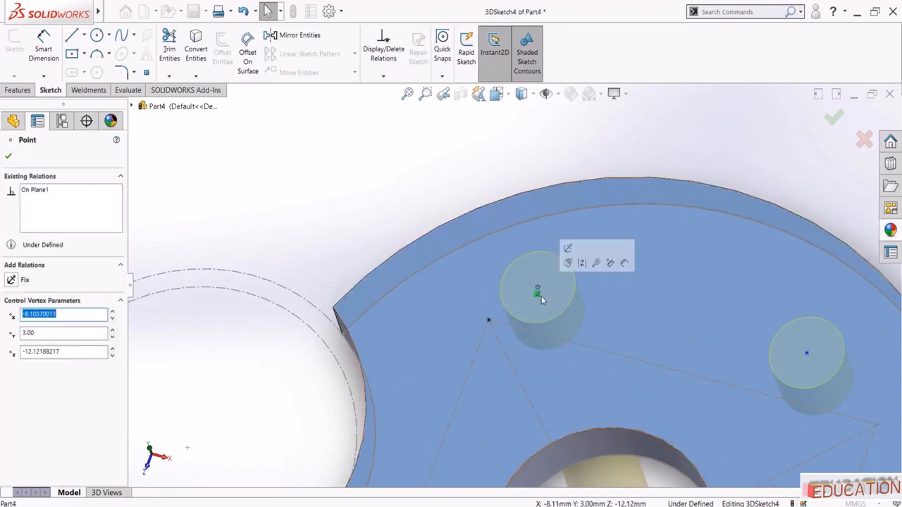
ctrl+click(489, 321)
middle_drag(487, 322, 348, 213)
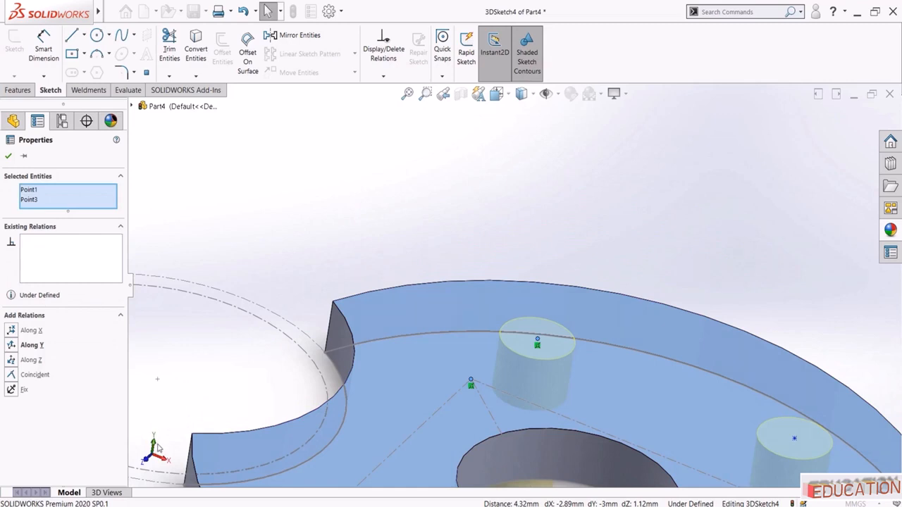
click(11, 346)
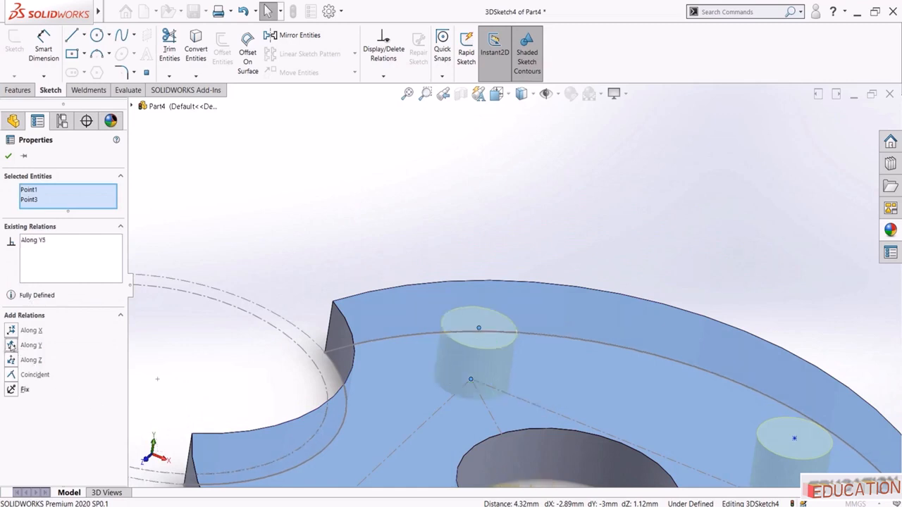
middle_drag(423, 317, 444, 221)
Apply an Along Y relation between the other rear hole point and the construction square's rear corner away from the notch
scroll(656, 332, down, 5)
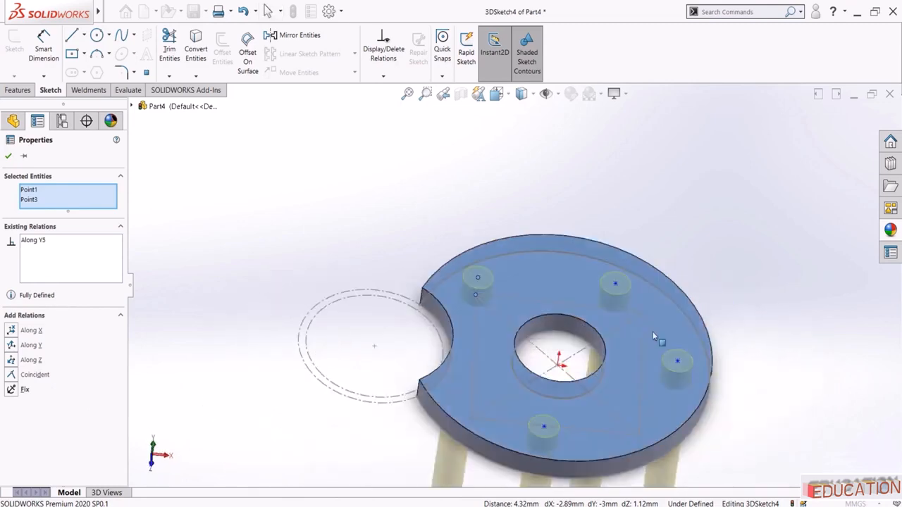
click(590, 267)
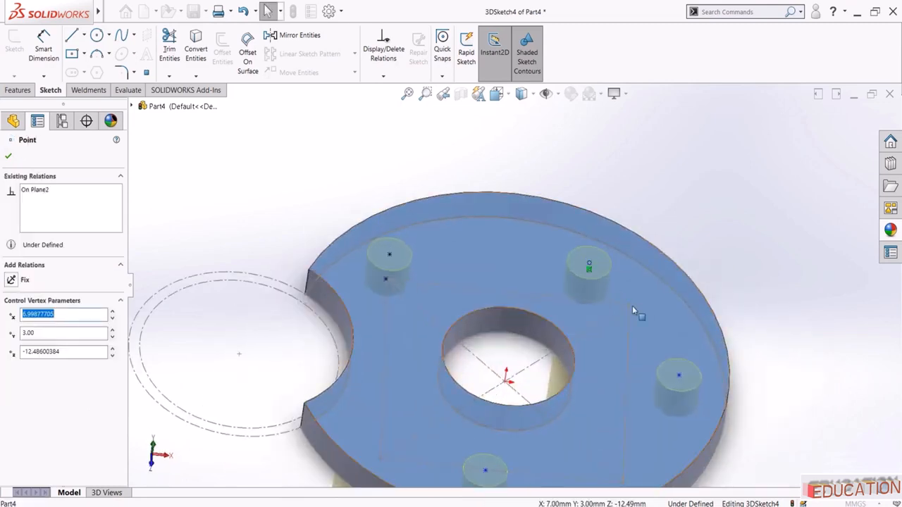
ctrl+click(630, 305)
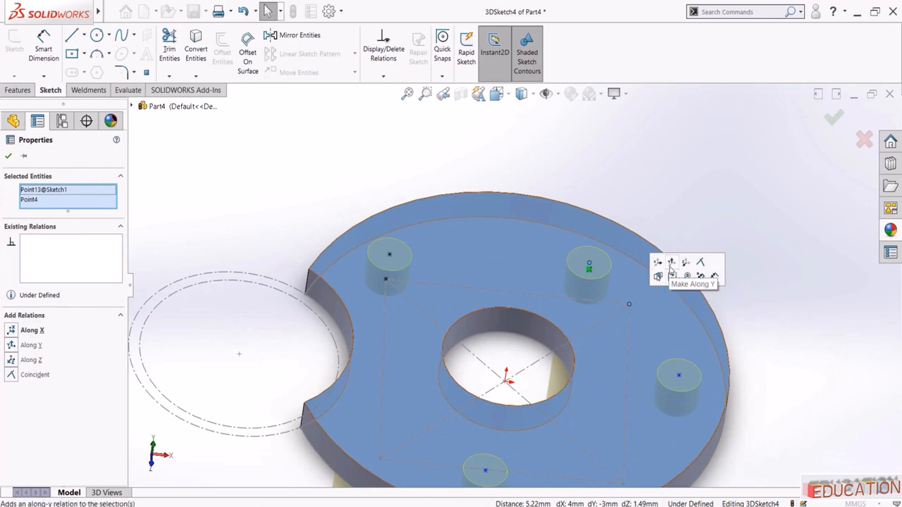
click(671, 263)
Apply an Along Y relation between the hole point farthest from the notch and the construction square's front corner on that side
click(678, 379)
scroll(634, 395, up, 3)
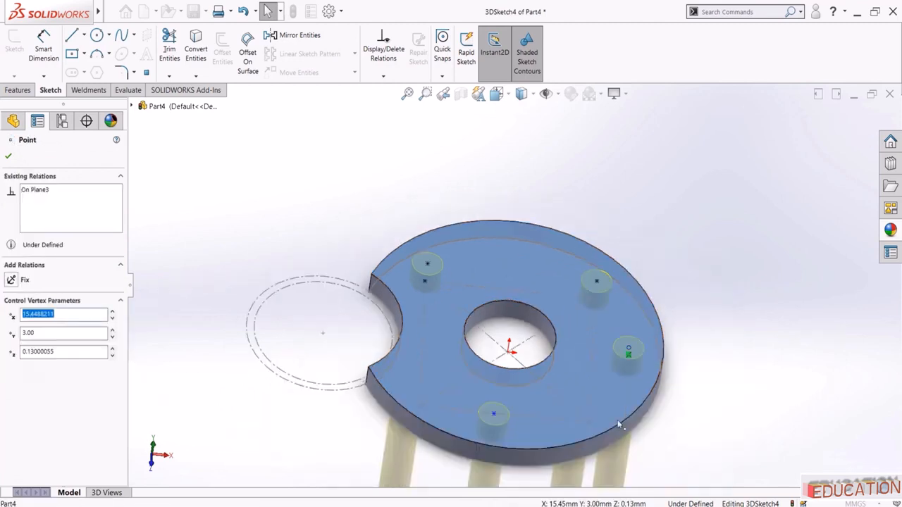
scroll(582, 416, down, 3)
ctrl+click(585, 412)
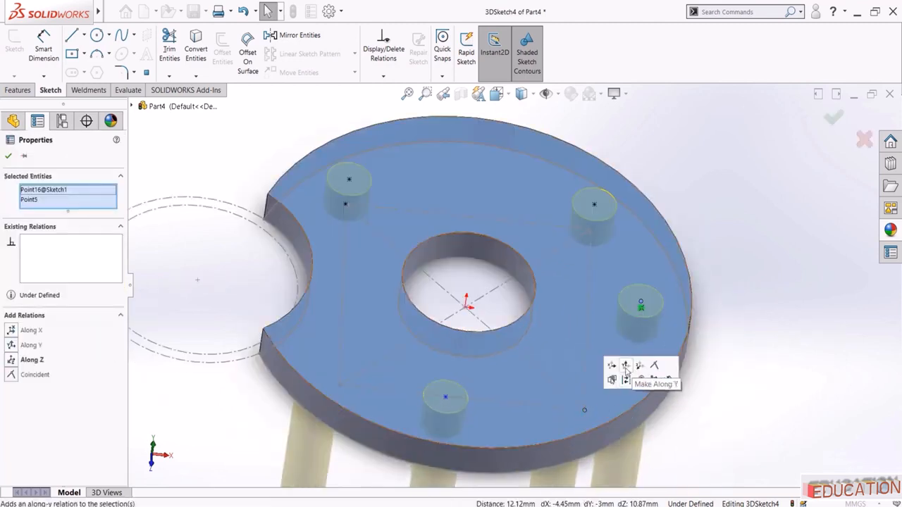
click(625, 369)
Apply an Along Y relation between the remaining front hole point and the construction square's front corner on the notch side
click(446, 399)
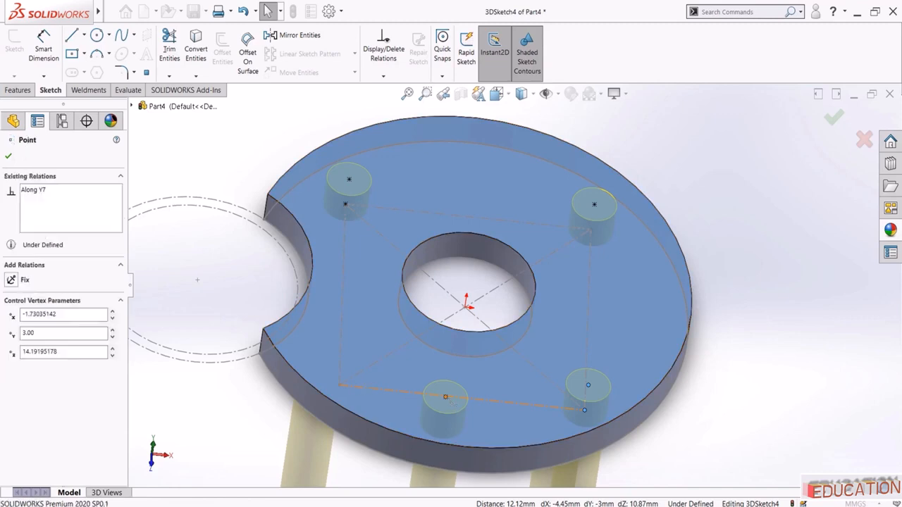
ctrl+click(339, 386)
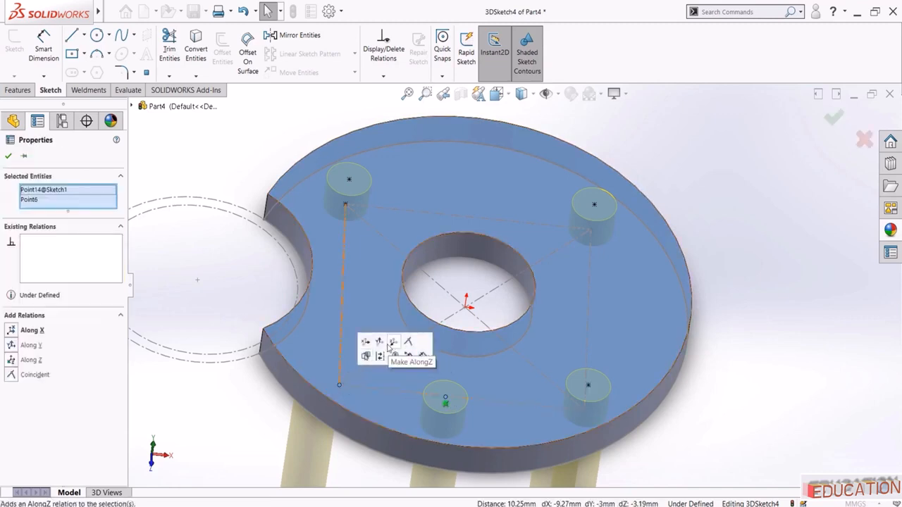
click(388, 343)
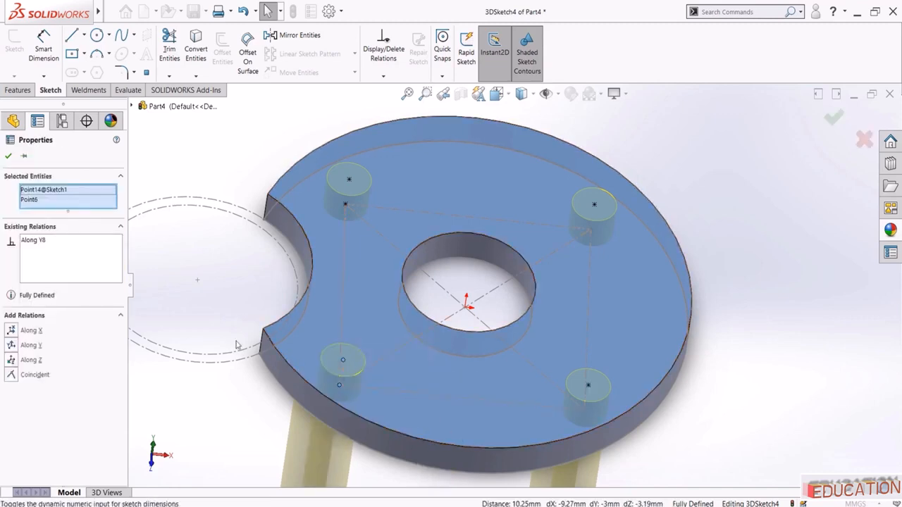
Finish the hole positions and create the Ø4.0 Through All holes in the disc
key(z)
click(7, 157)
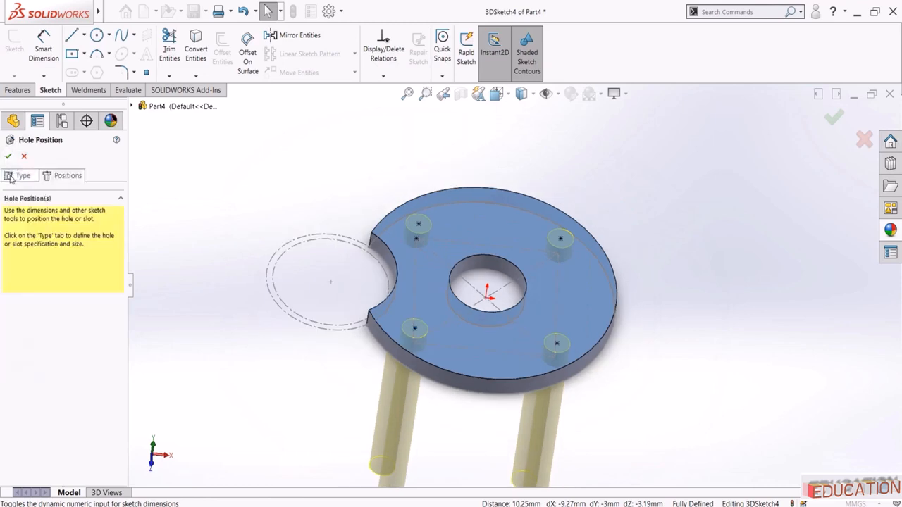
click(10, 177)
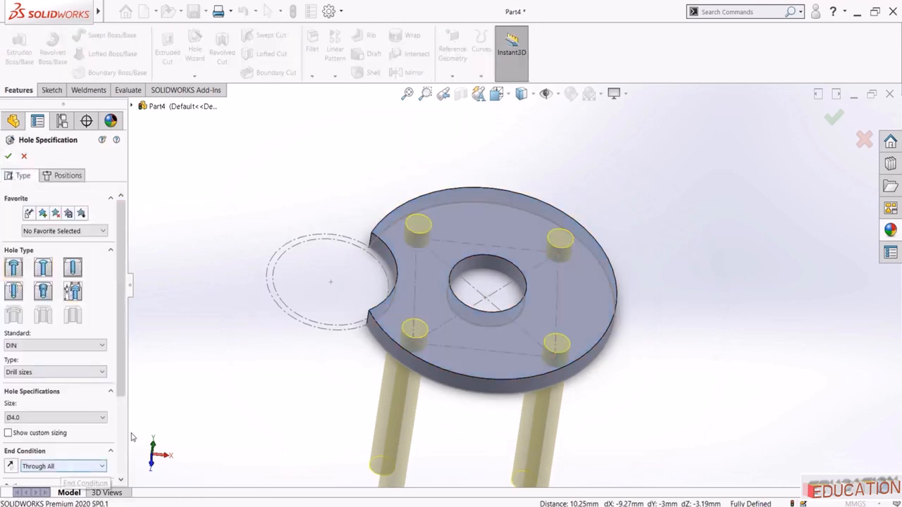
click(8, 157)
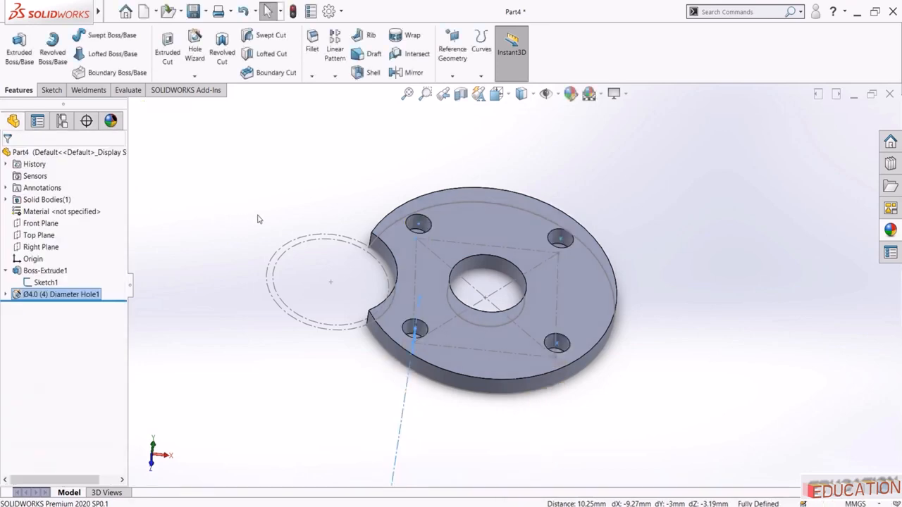
Hide the sketch used for the disc extrusion
middle_drag(296, 226, 326, 230)
middle_drag(303, 134, 313, 162)
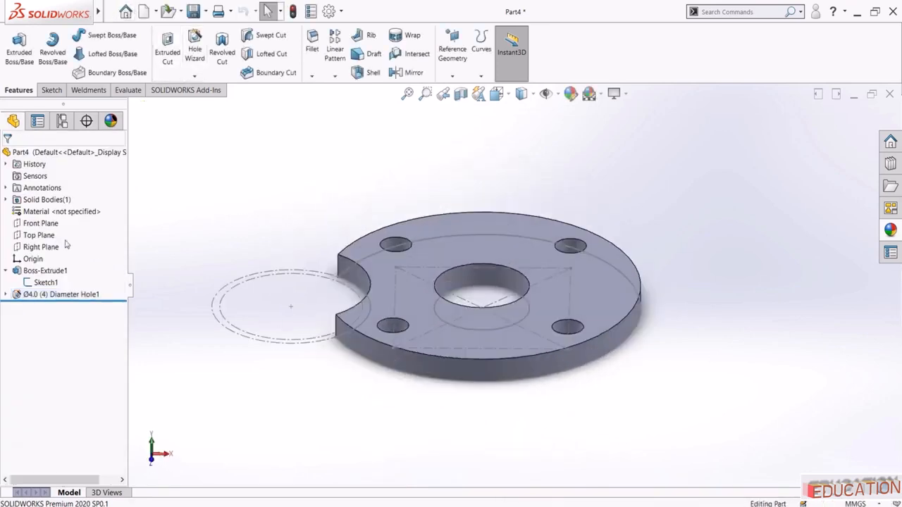
click(45, 271)
click(310, 164)
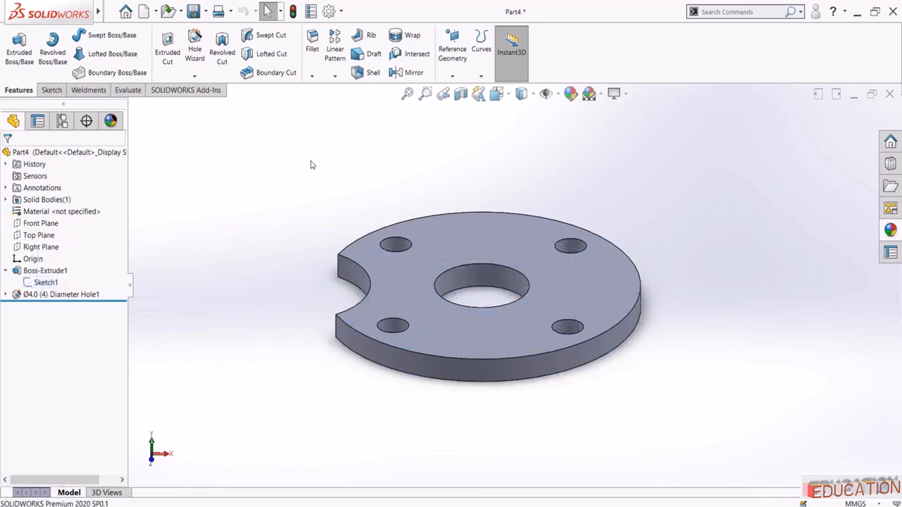
Start a sketch on the Front Plane and set the display style to Hidden Lines Visible
click(42, 224)
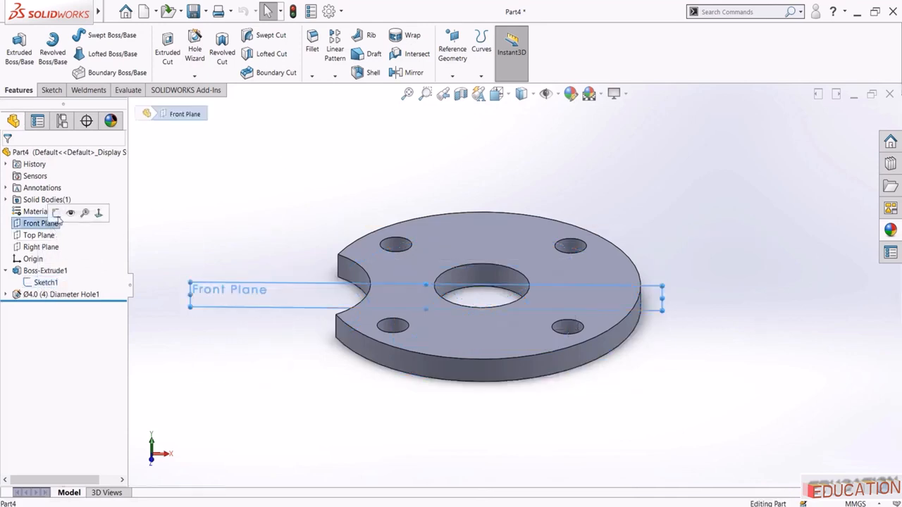
click(77, 208)
click(65, 301)
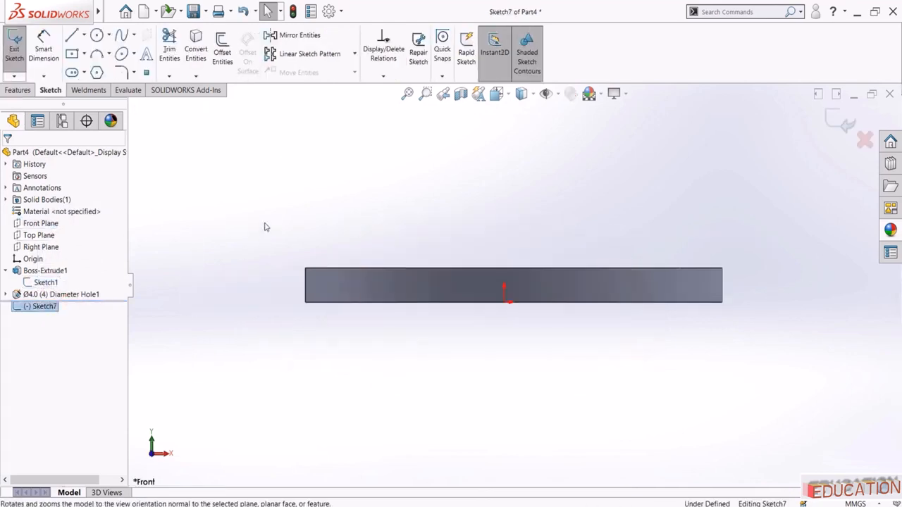
click(523, 94)
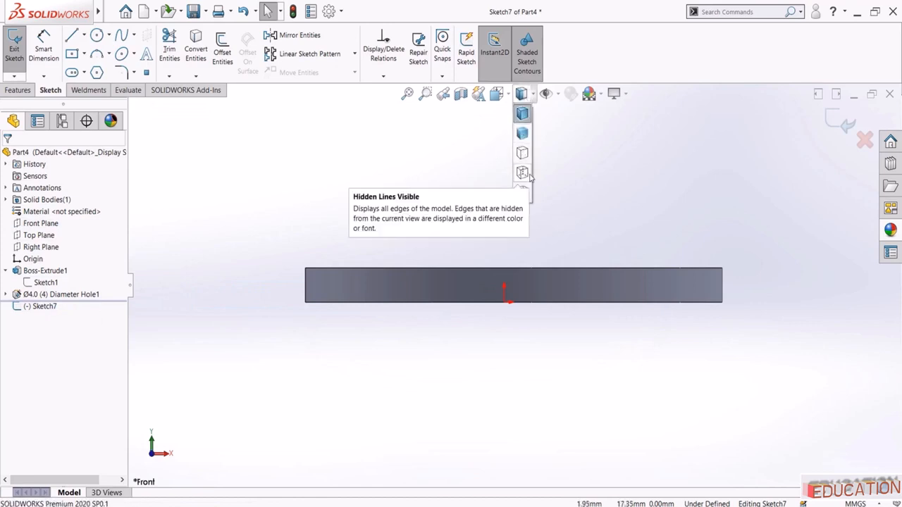
click(524, 174)
click(522, 94)
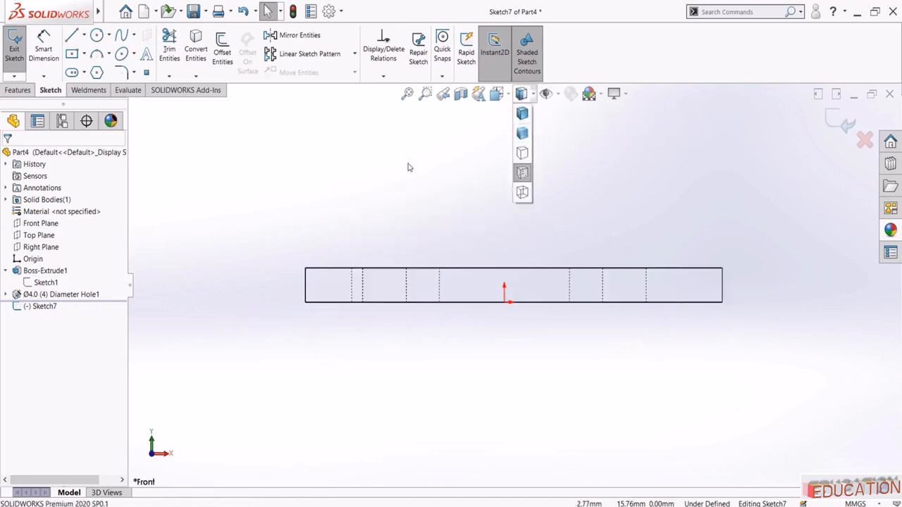
Sketch a horizontal line about 3.7 mm long on the disc's top edge, running outward from the central bore's edge
click(74, 36)
scroll(603, 261, down, 3)
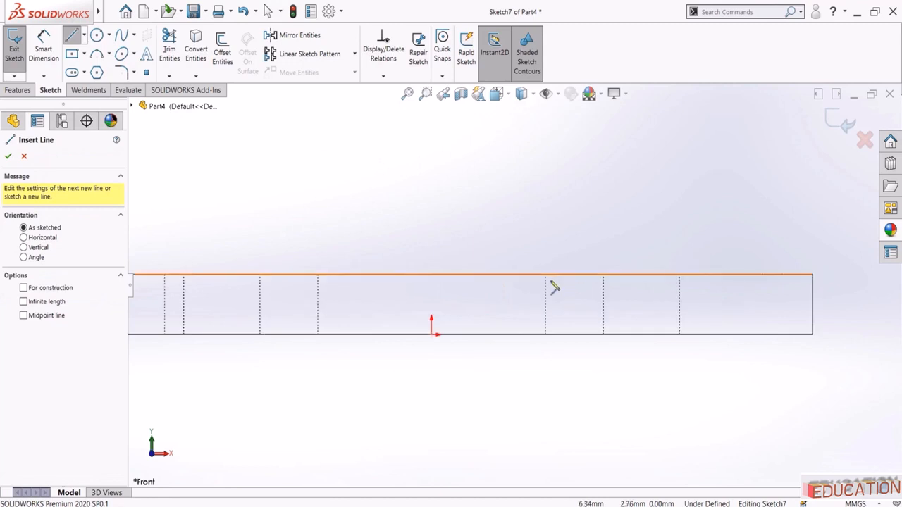
scroll(547, 277, down, 3)
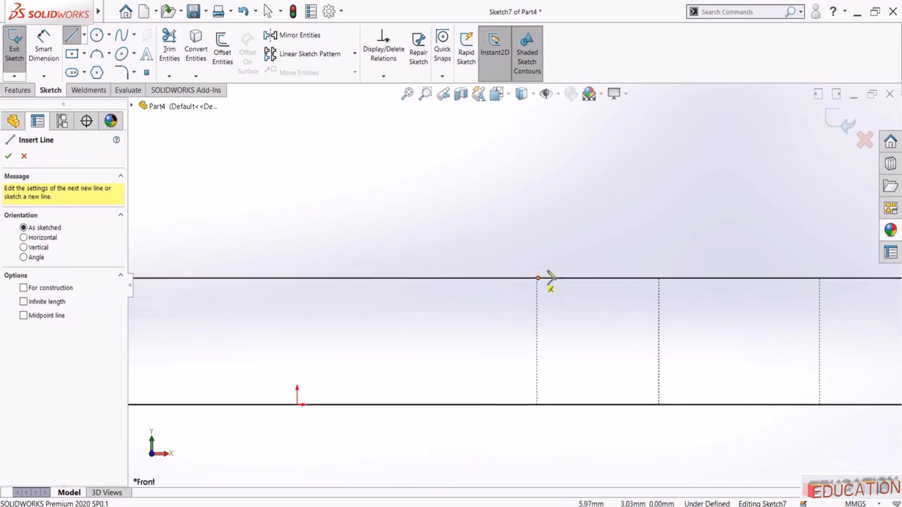
scroll(540, 282, down, 2)
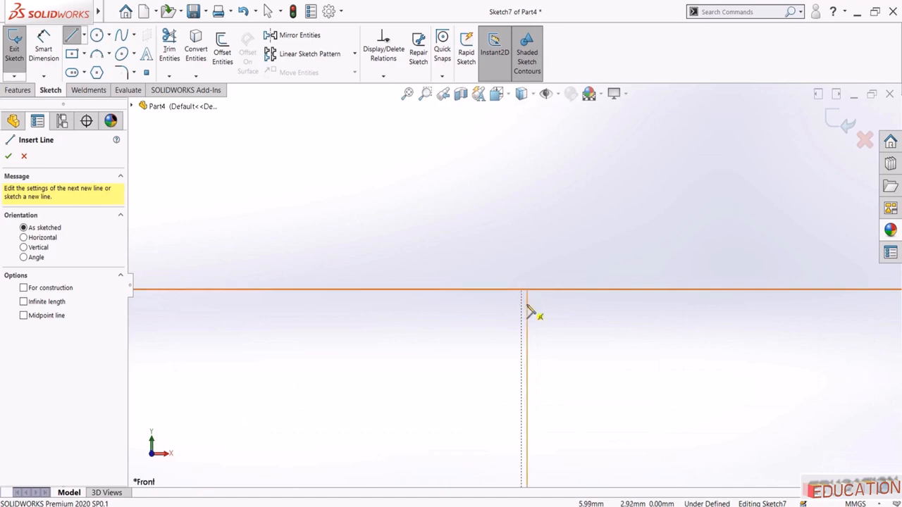
click(527, 289)
scroll(543, 307, up, 4)
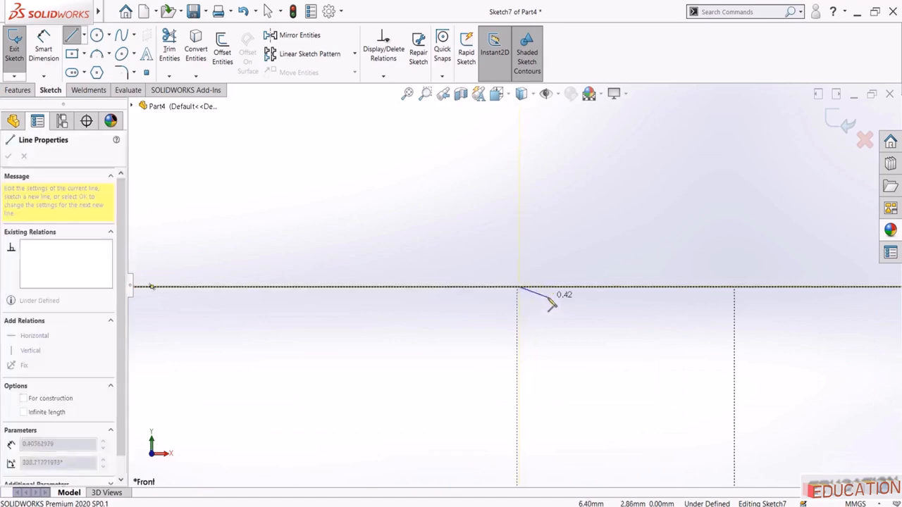
click(591, 286)
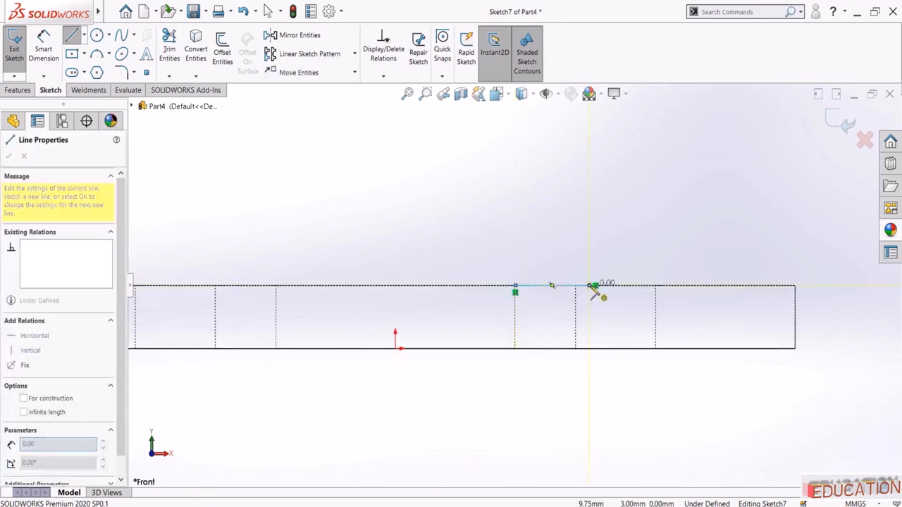
Continue the line chain upward from the base line's outer end, forming the two lower rectangular notches of a stepped profile
scroll(571, 268, up, 3)
click(557, 238)
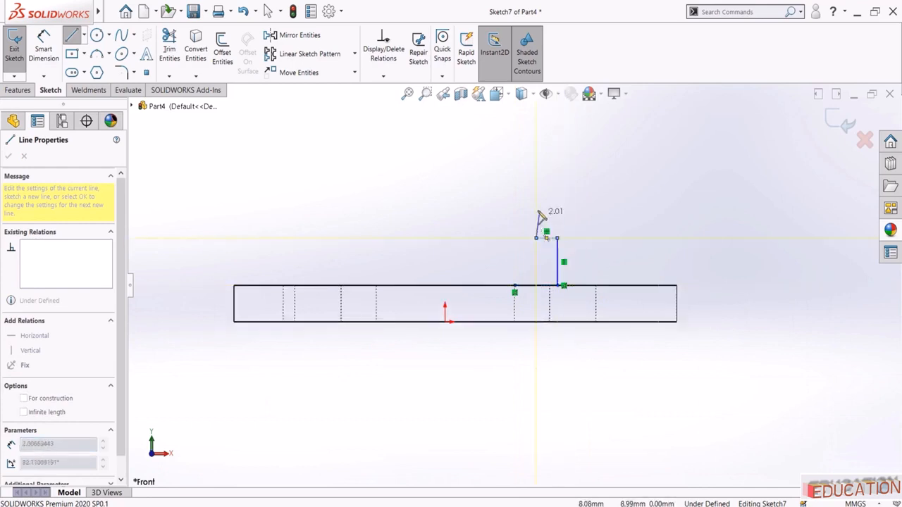
click(536, 238)
click(536, 206)
click(557, 207)
click(557, 173)
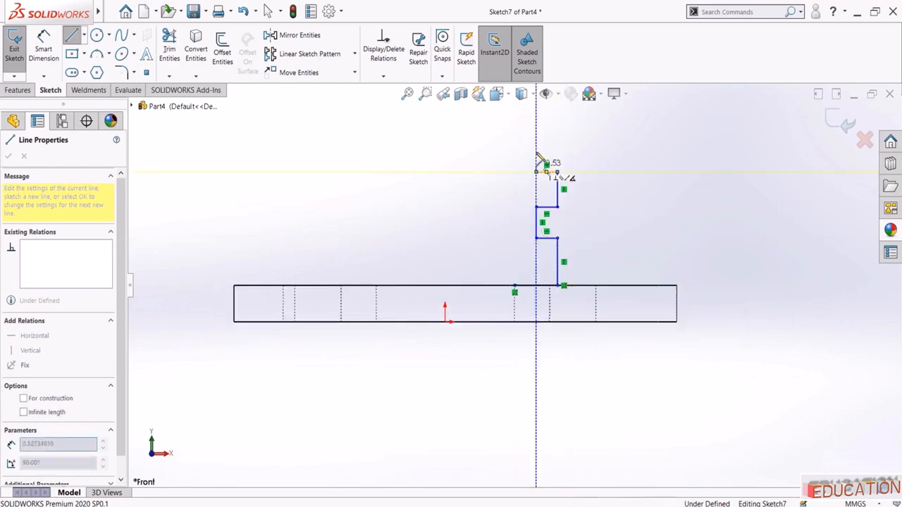
click(536, 172)
click(537, 146)
click(557, 146)
Extend the stepped profile upward with two more rough notches, ending in a short horizontal line, and finish the line chain
scroll(557, 148, down, 2)
click(524, 217)
click(506, 217)
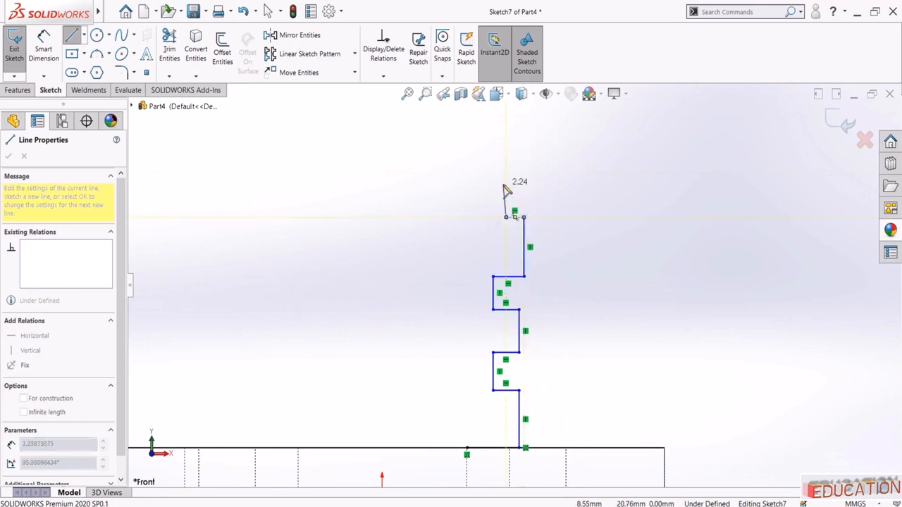
click(503, 185)
click(530, 176)
click(531, 155)
click(493, 147)
click(497, 124)
click(540, 124)
key(Escape)
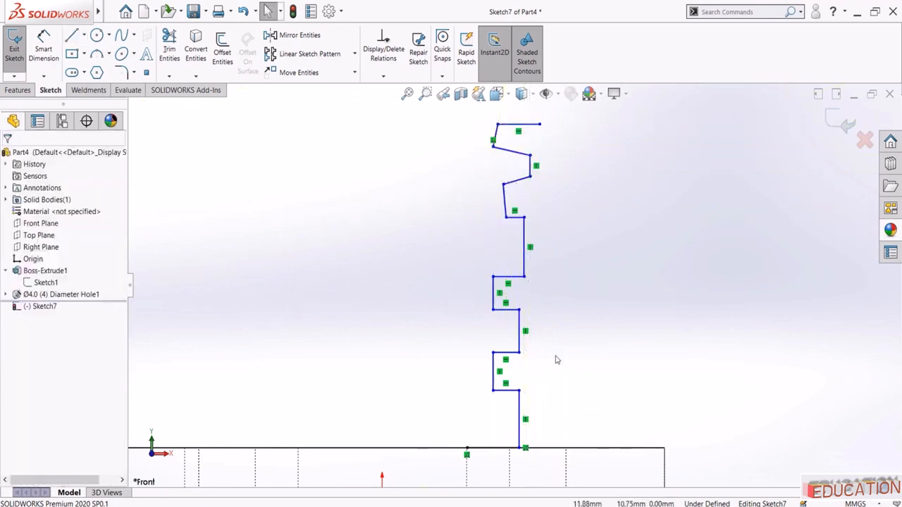
Dimension the horizontal base line on the disc's top edge at 5.5 mm
click(53, 46)
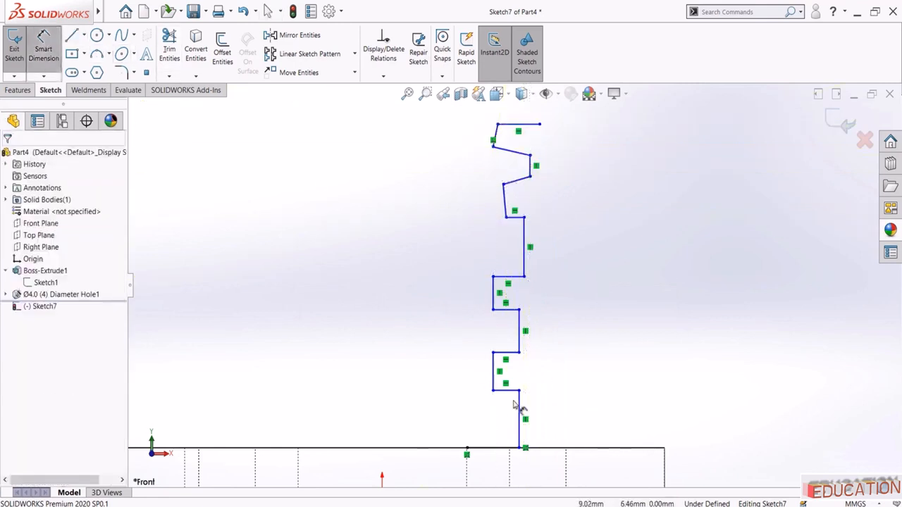
click(501, 449)
click(490, 475)
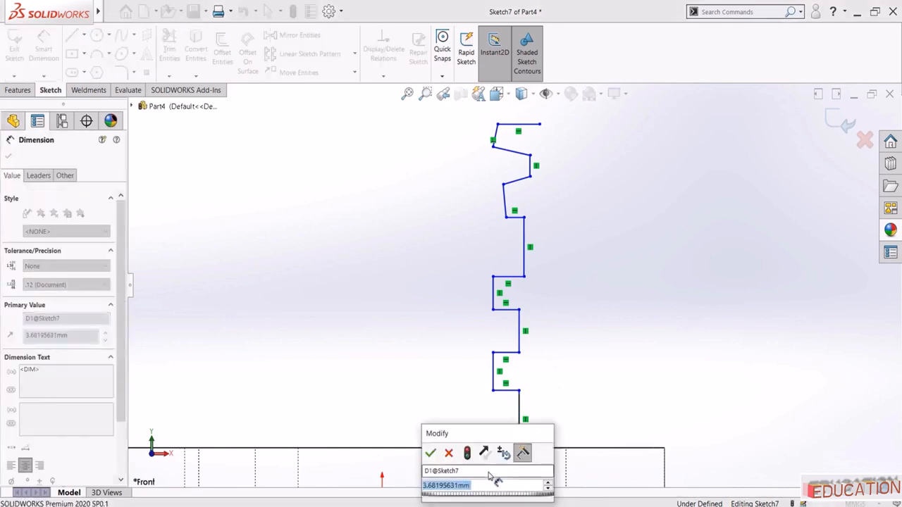
text(5.5)
key(Return)
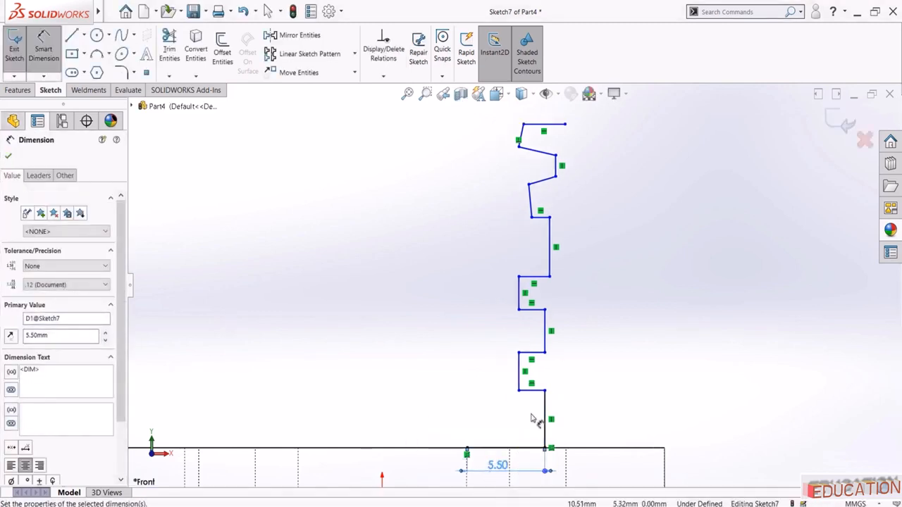
key(Escape)
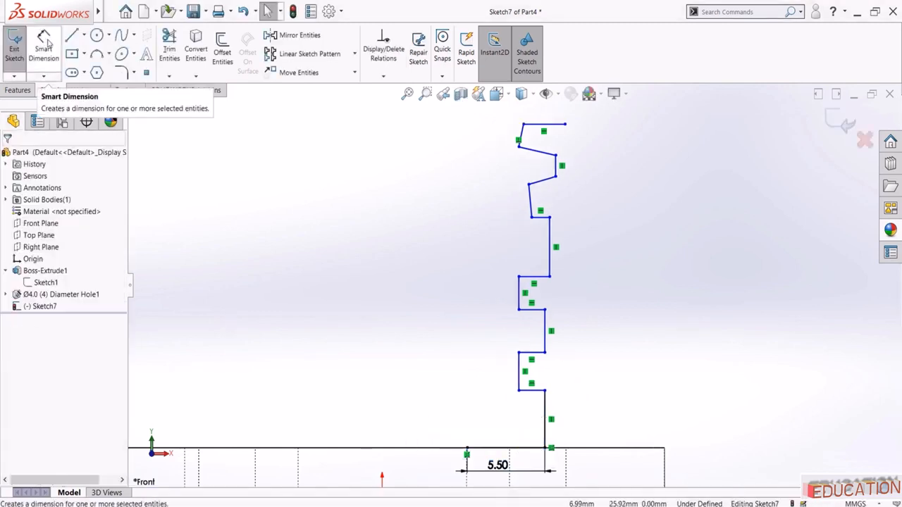
Apply a Vertical relation to the outer corner points of the stepped profile, including the free end of its uppermost line
click(544, 391)
ctrl+click(544, 353)
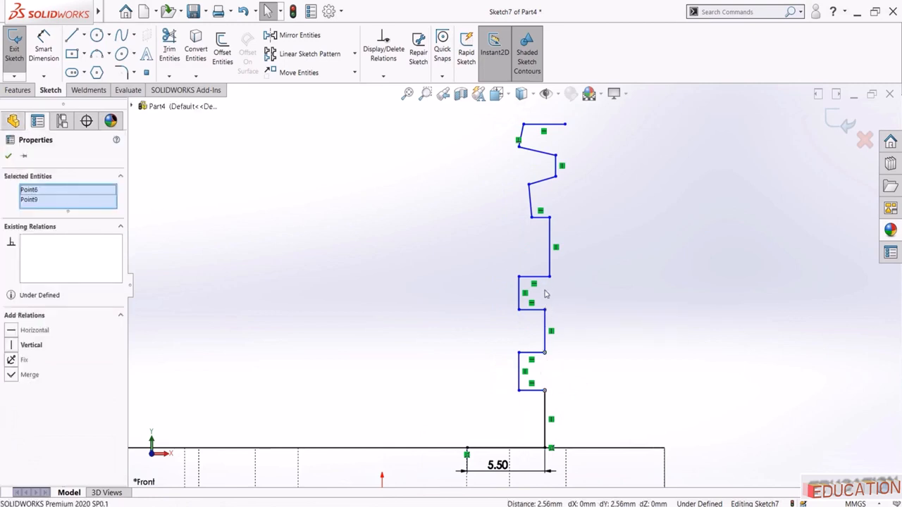
ctrl+click(556, 176)
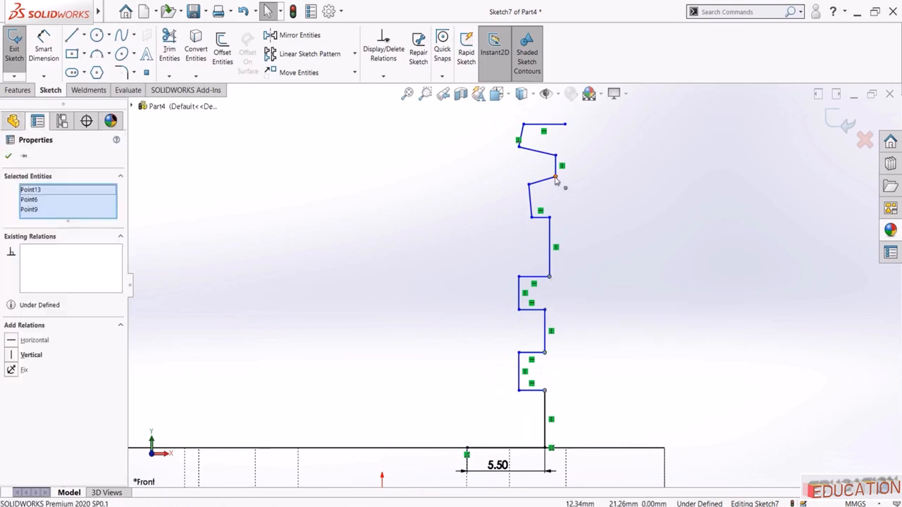
ctrl+click(567, 126)
ctrl+click(567, 125)
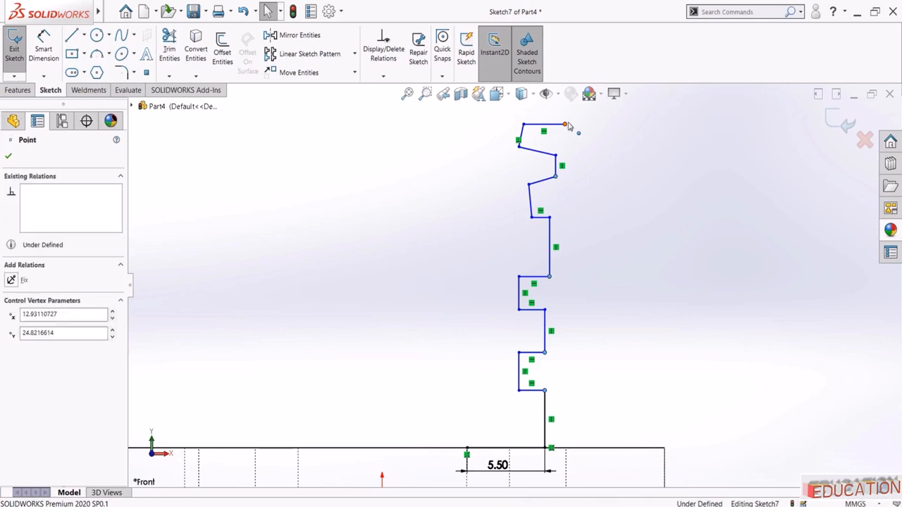
click(607, 82)
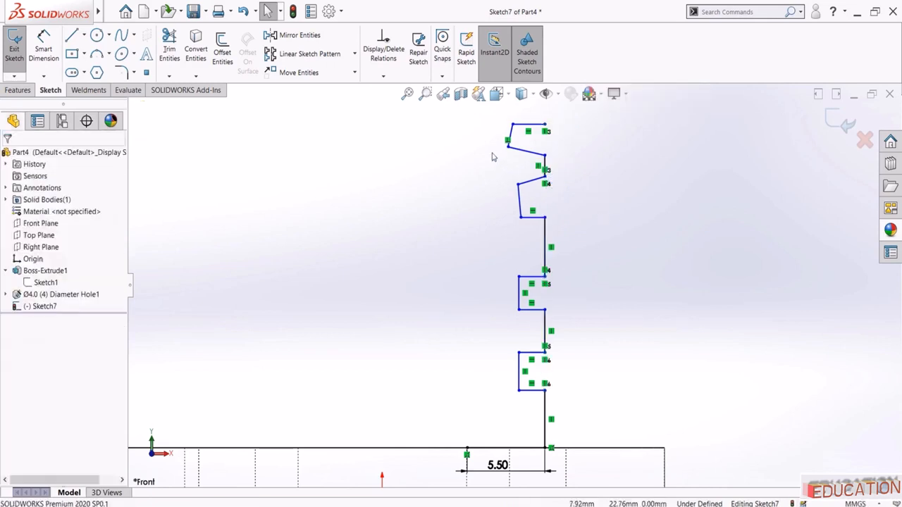
Apply a Vertical relation to the upper inner corner points of all four notches
click(514, 127)
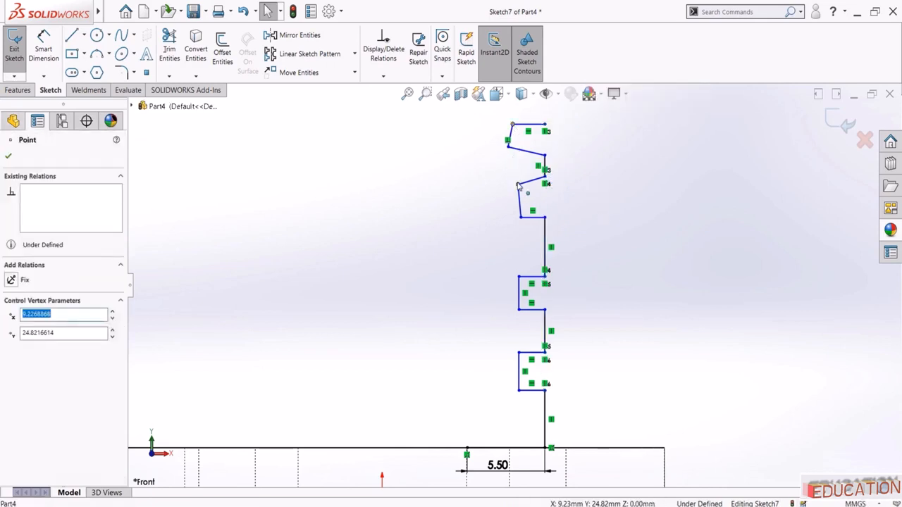
ctrl+click(518, 186)
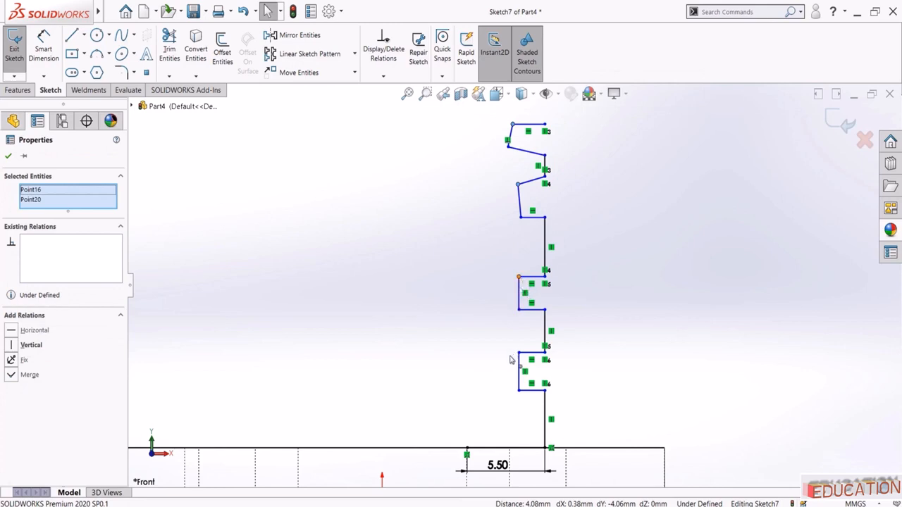
ctrl+click(519, 277)
ctrl+click(519, 352)
click(561, 308)
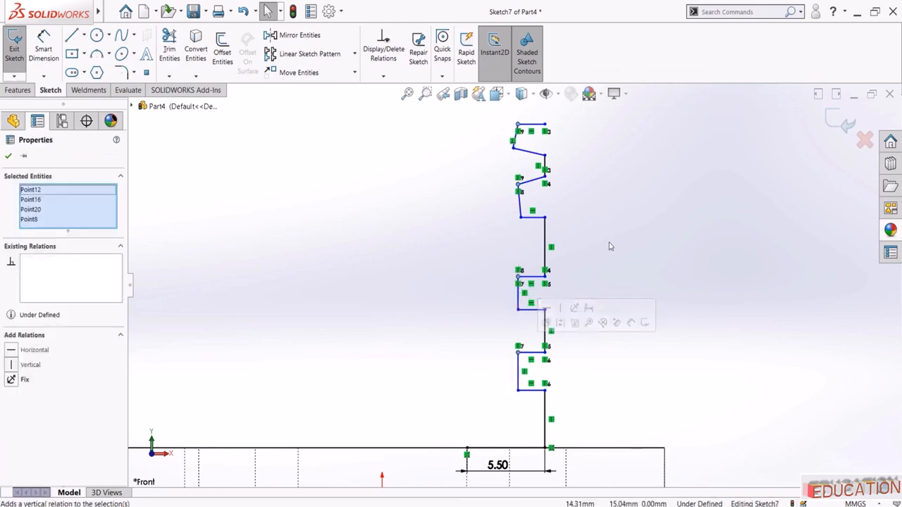
click(610, 247)
Make the two slanted lines in the upper notches horizontal and the third notch's slanted inner line vertical
click(532, 185)
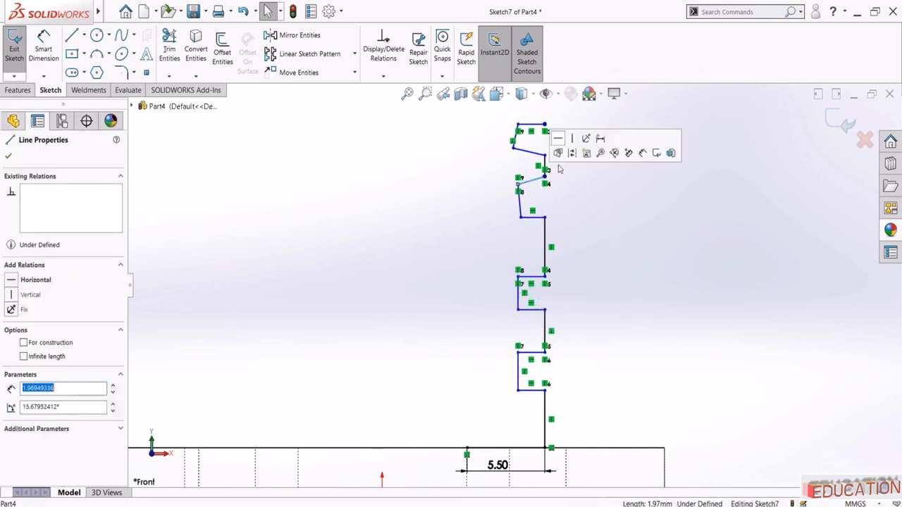
click(564, 139)
click(528, 153)
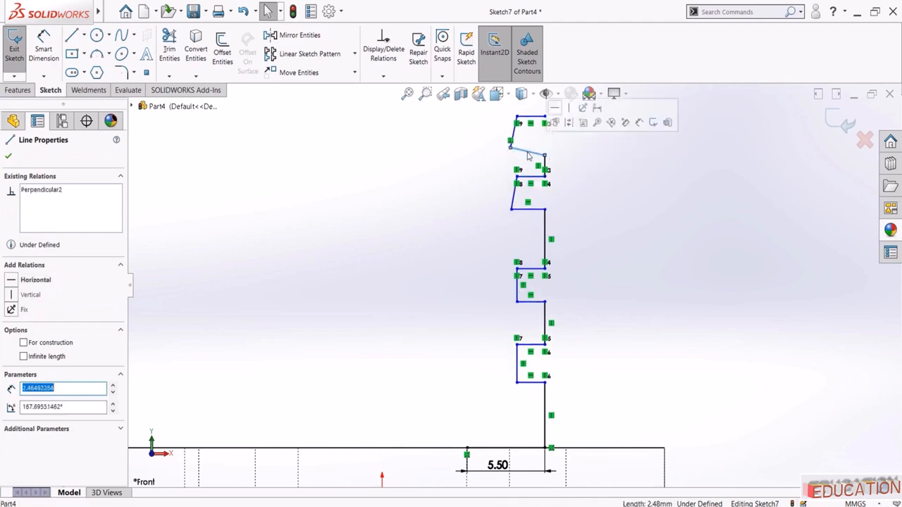
click(557, 123)
key(Escape)
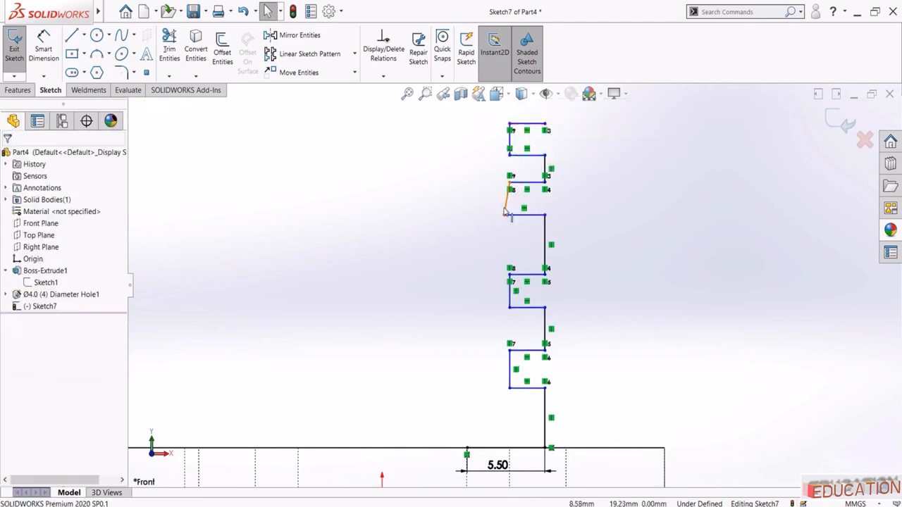
click(506, 209)
click(548, 174)
key(Escape)
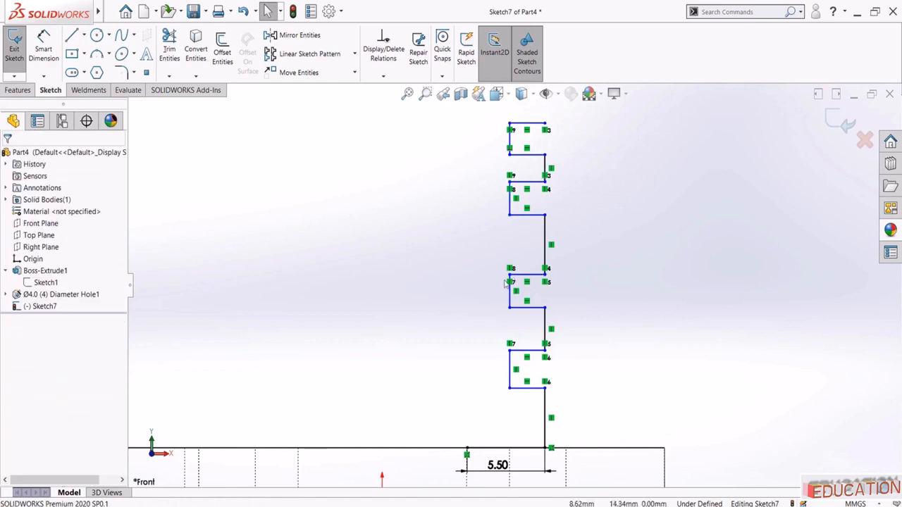
Apply an Equal relation to all the vertical and horizontal lines of the stepped profile above the base line
click(543, 421)
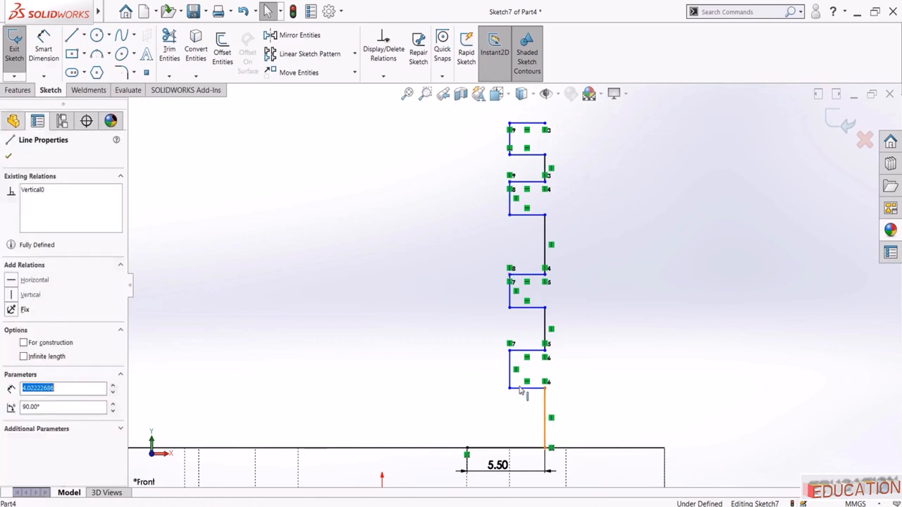
click(625, 273)
scroll(571, 173, up, 1)
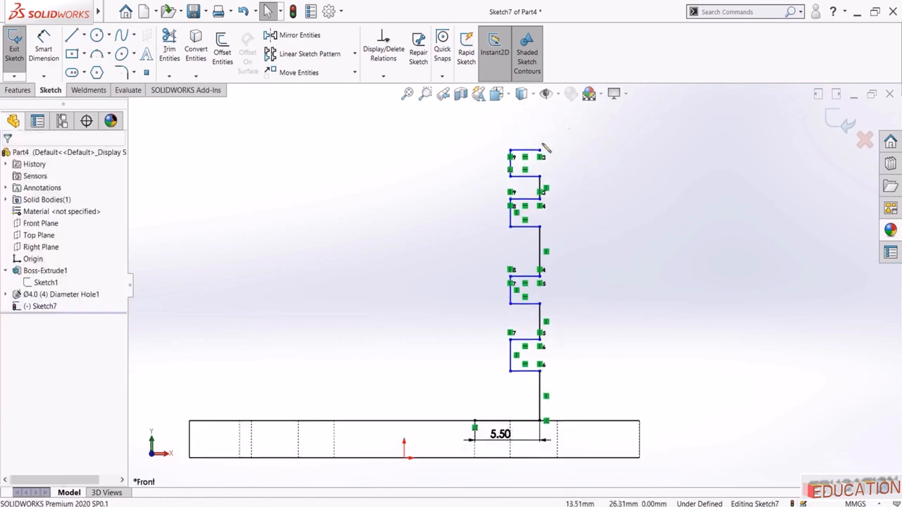
mouse_move(546, 148)
mouse_down()
mouse_move(470, 352)
mouse_move(576, 400)
mouse_up()
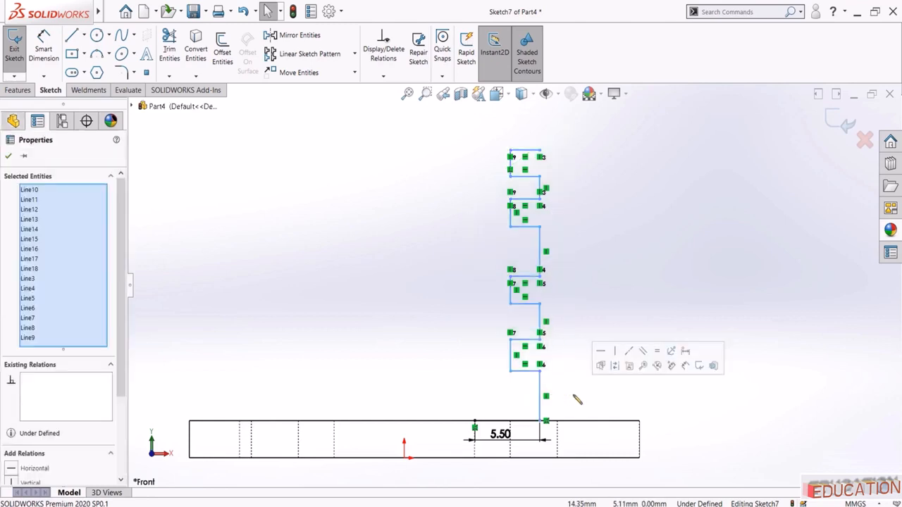
click(657, 350)
click(633, 280)
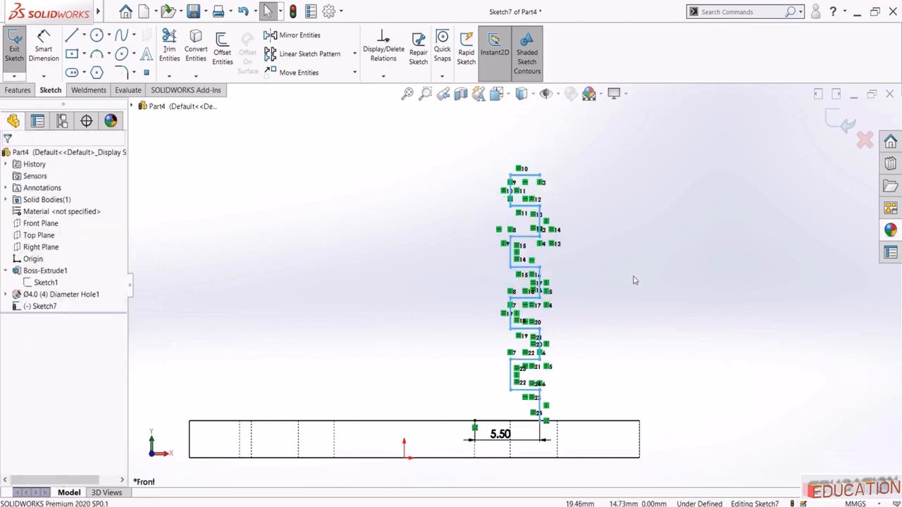
Close the stepped profile with a vertical line up, a horizontal top line toward the bore, and a line down to the base line's inner end
scroll(545, 381, down, 1)
scroll(536, 389, up, 1)
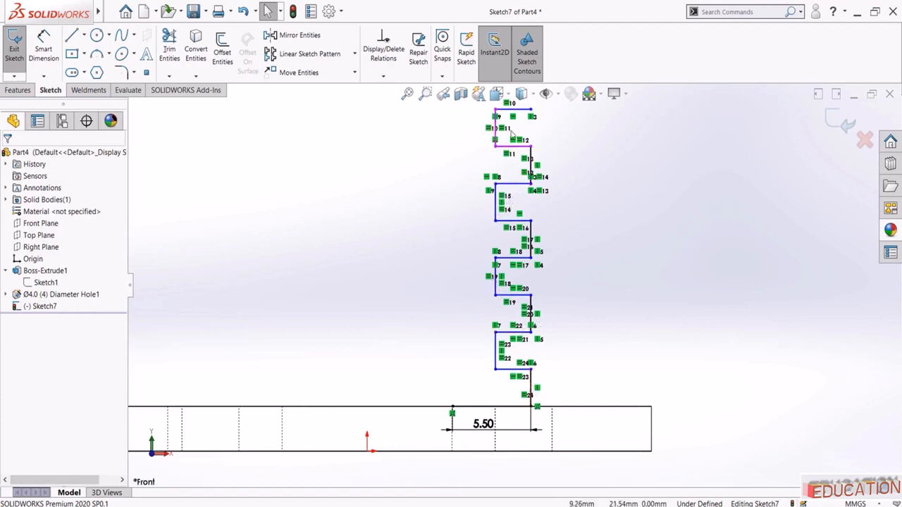
scroll(564, 262, up, 2)
scroll(513, 148, down, 4)
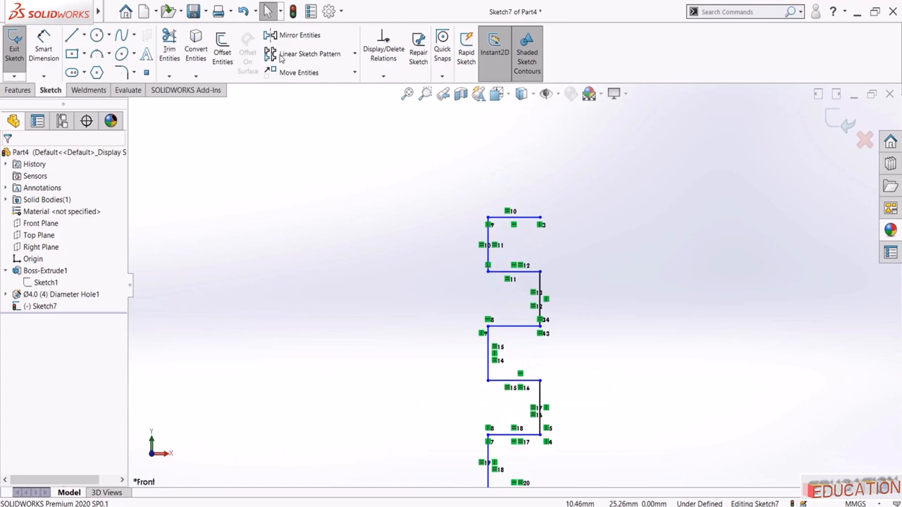
click(71, 37)
click(541, 219)
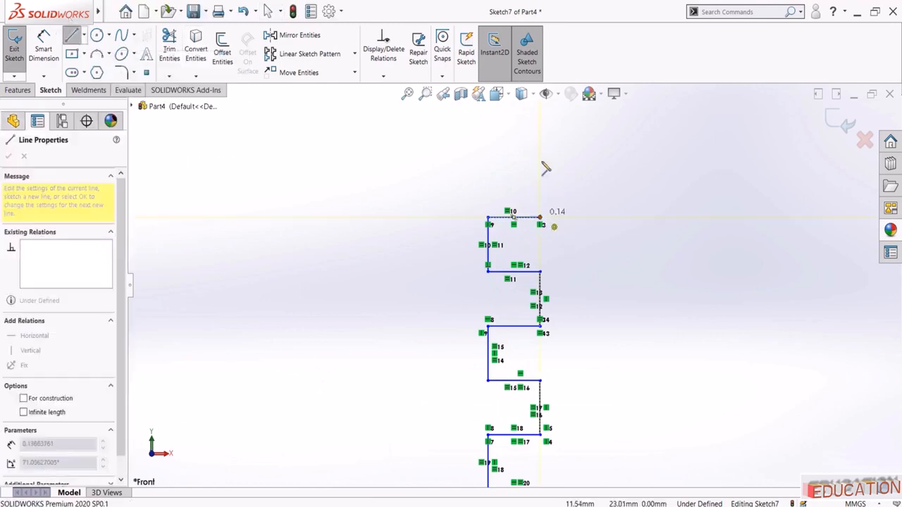
click(539, 159)
scroll(520, 169, up, 2)
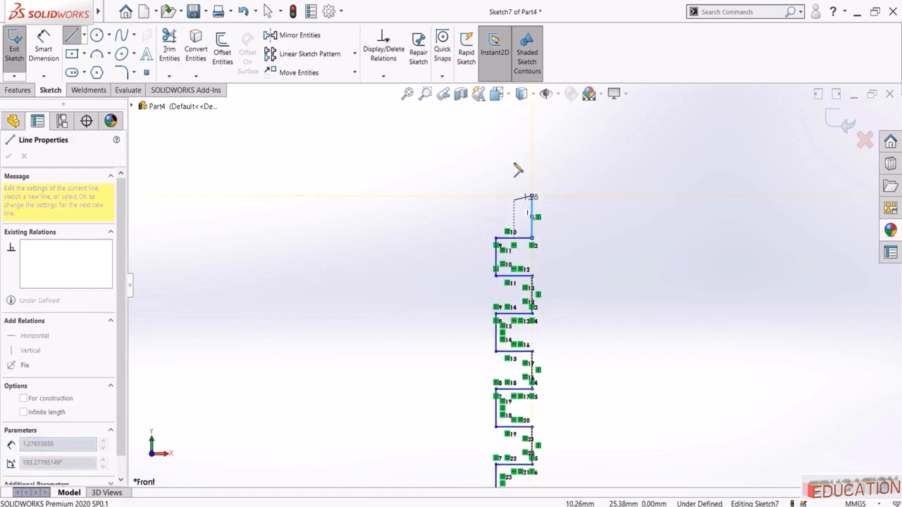
click(454, 211)
scroll(441, 412, up, 2)
scroll(451, 419, down, 3)
click(470, 429)
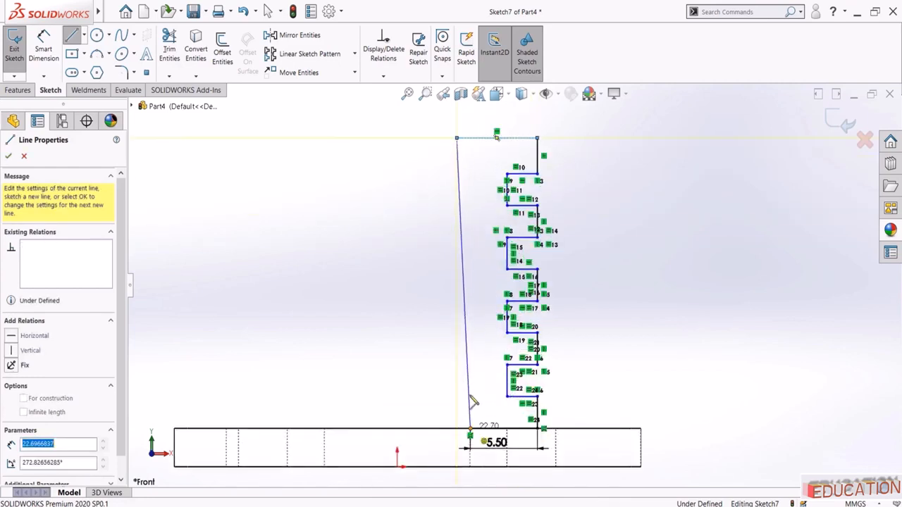
key(Escape)
Make the slanted inner side line of the stepped profile vertical
click(464, 281)
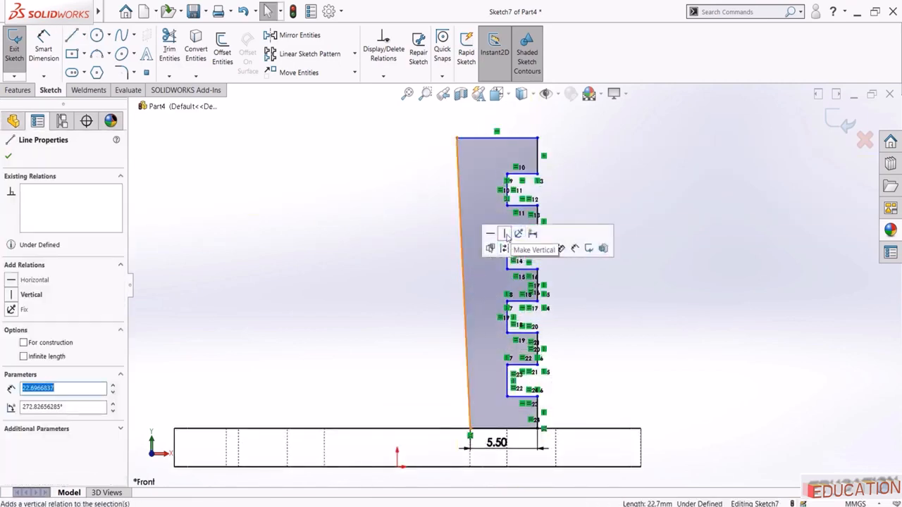
click(505, 234)
click(380, 244)
Dimension the stepped profile's overall height from the base line to the top line at 25 mm
click(46, 47)
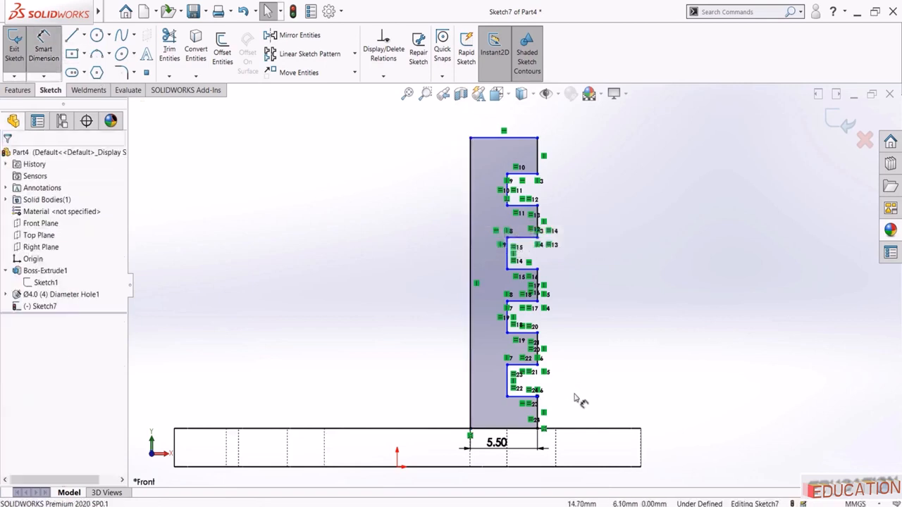
click(528, 430)
click(508, 137)
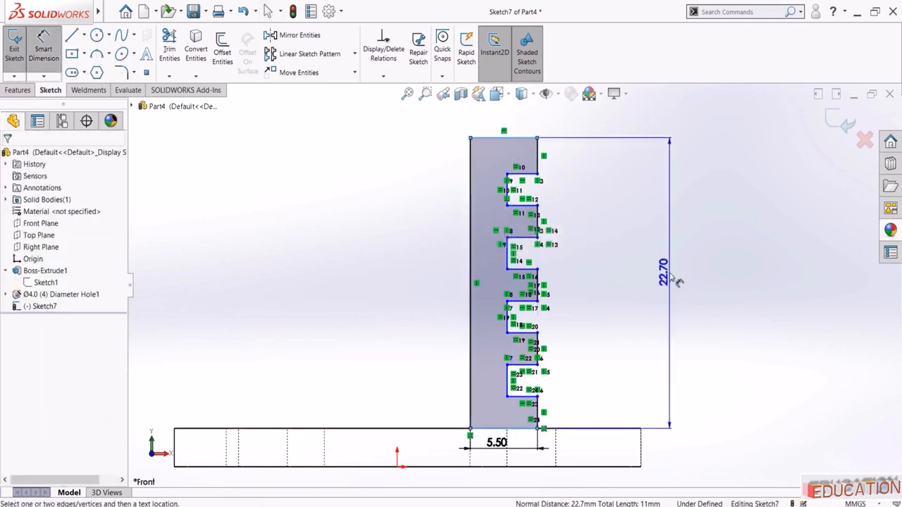
click(673, 281)
text(25)
key(Return)
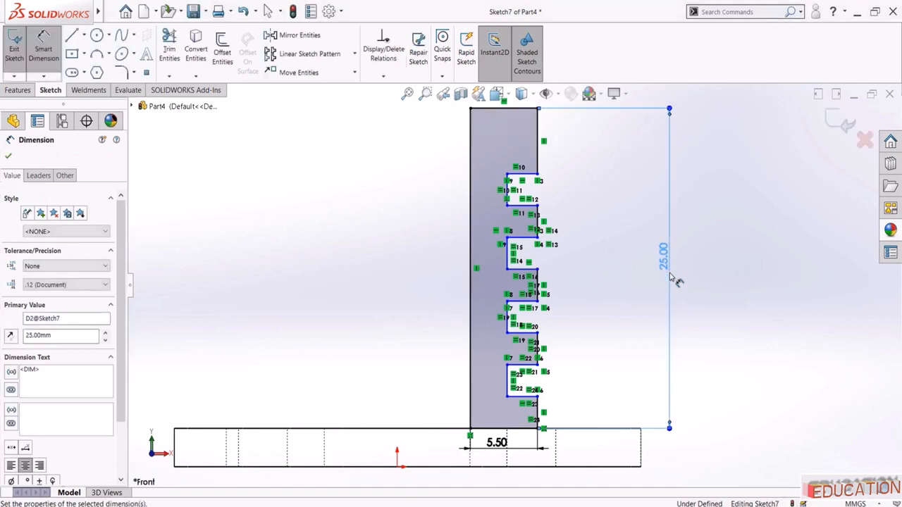
key(Escape)
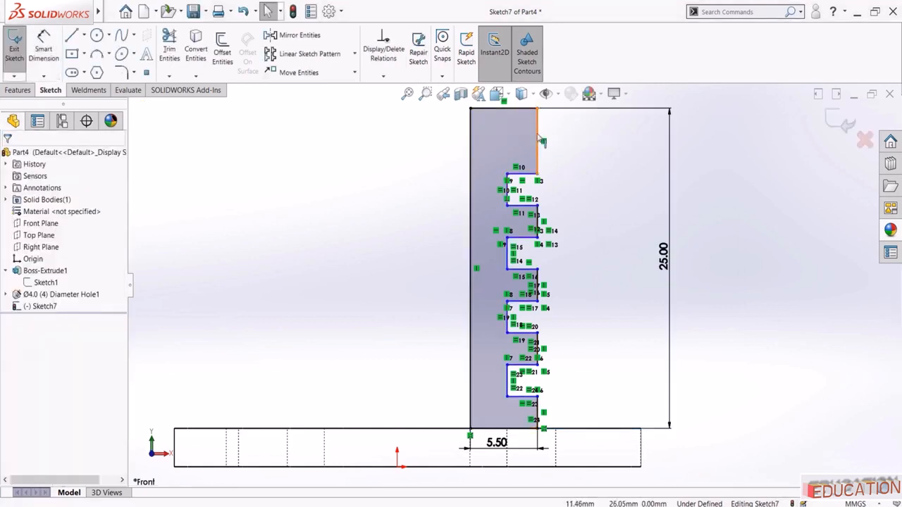
Apply an Equal relation between the uppermost outer vertical line and the outer vertical line of the tooth below it
click(538, 140)
scroll(557, 205, up, 2)
ctrl+click(511, 239)
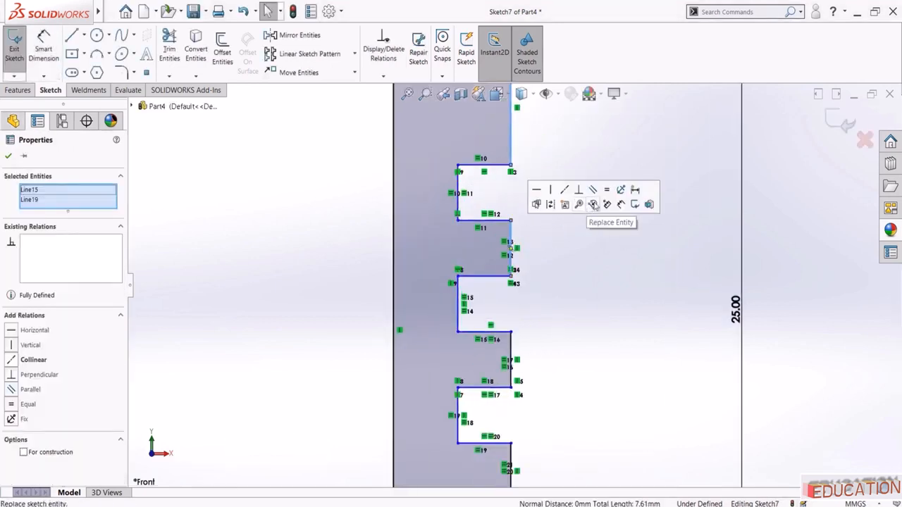
click(607, 201)
click(595, 331)
scroll(571, 303, down, 3)
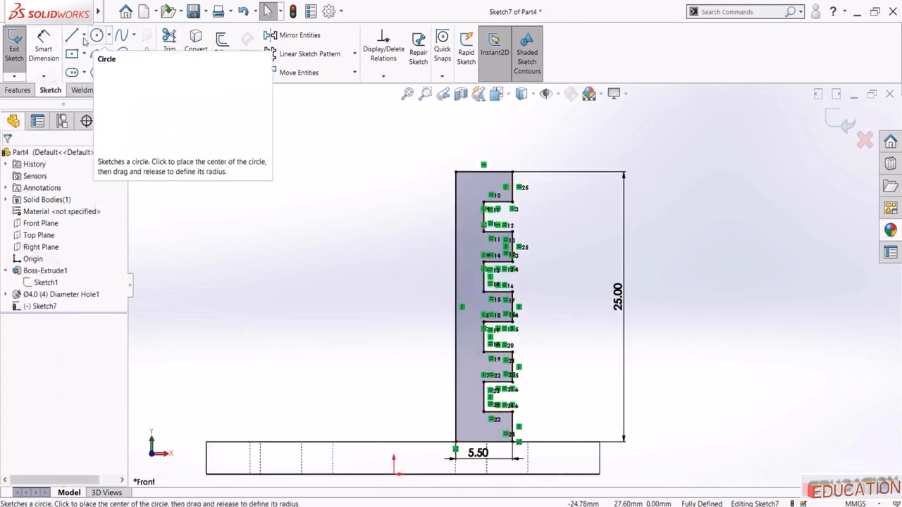
Draw a vertical centerline upward from the origin as the axis of the stepped profile
click(83, 36)
click(92, 65)
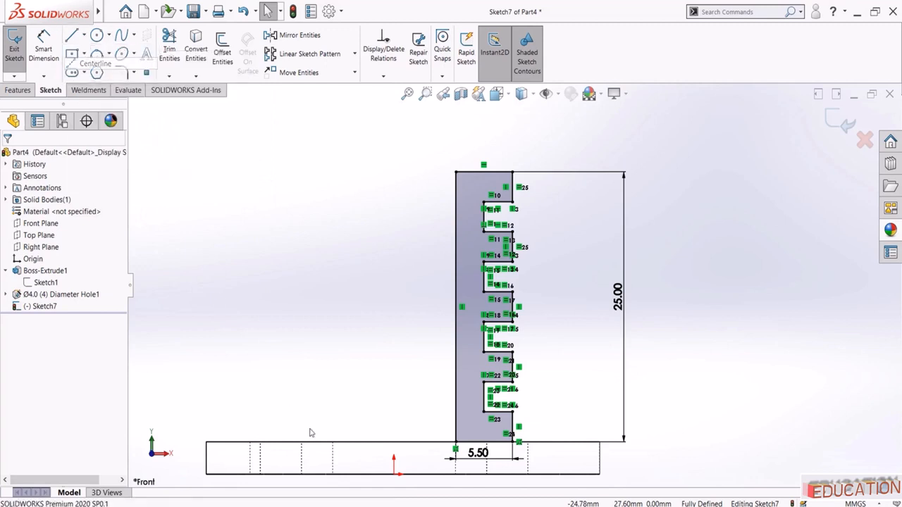
mouse_move(394, 474)
mouse_down()
mouse_move(404, 320)
mouse_move(394, 301)
mouse_up()
key(Escape)
scroll(526, 150, up, 3)
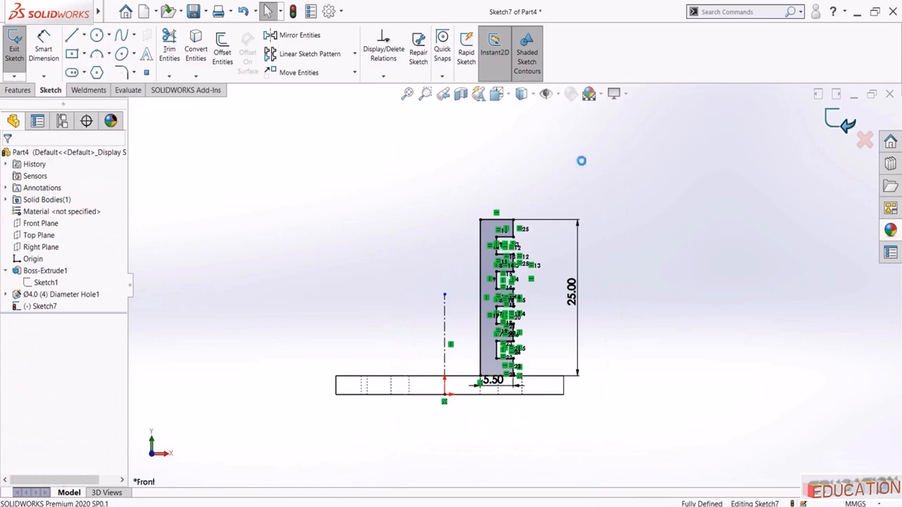
Revolve the stepped profile 360 degrees around the centerline with Merge result on, and show the model shaded with edges
click(52, 49)
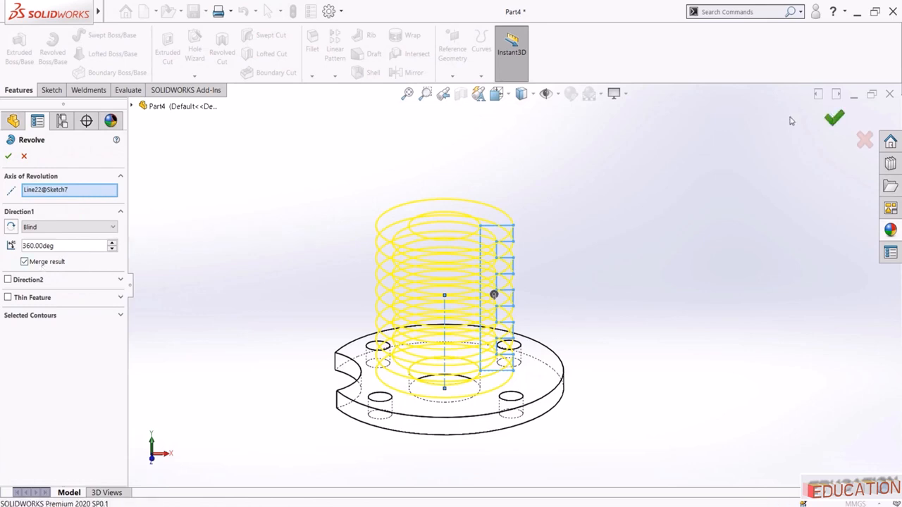
click(834, 119)
click(530, 96)
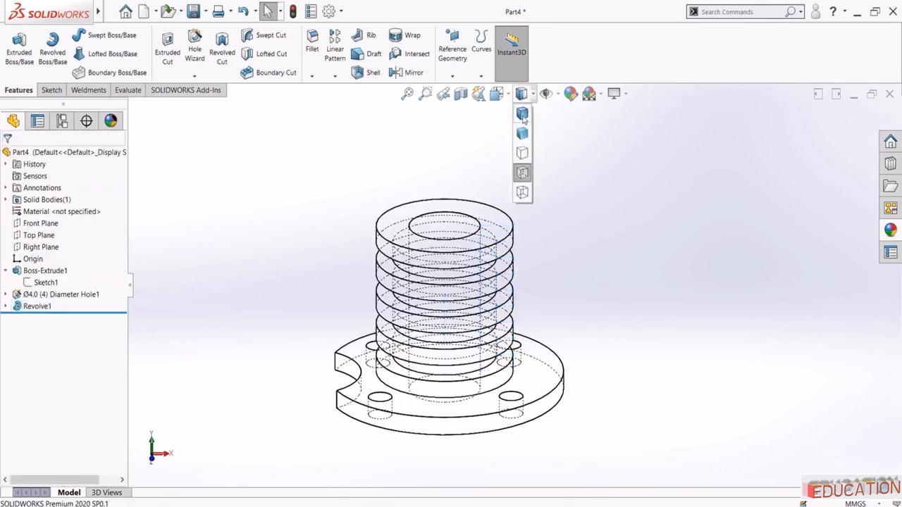
click(523, 114)
middle_drag(297, 194, 337, 339)
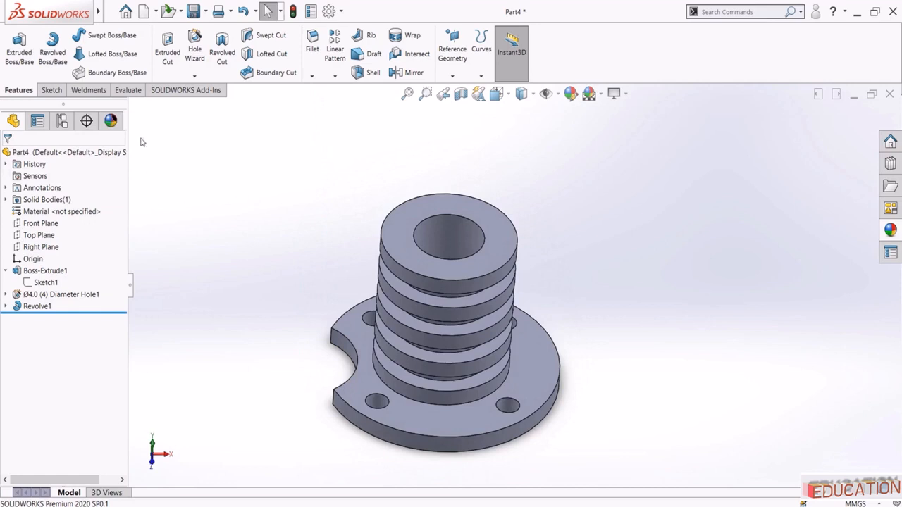
Apply a green color appearance to the whole part
drag(127, 159, 180, 159)
click(180, 121)
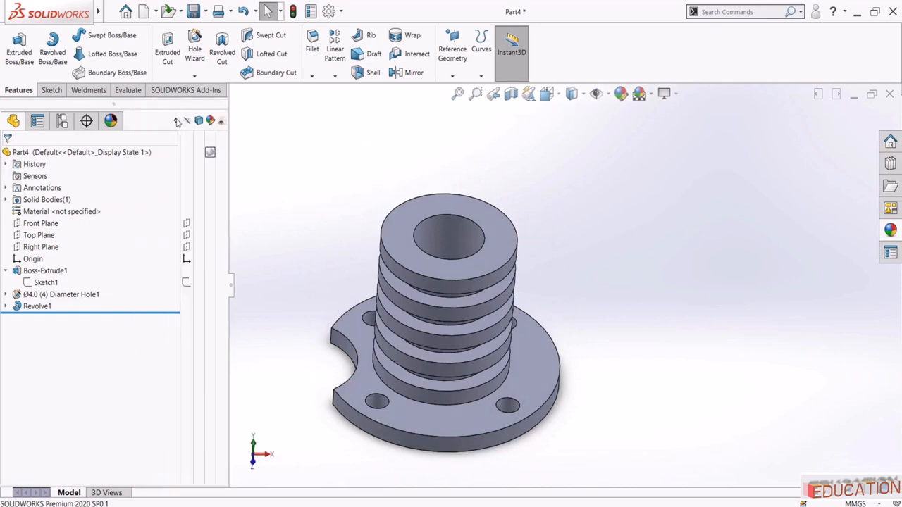
click(211, 153)
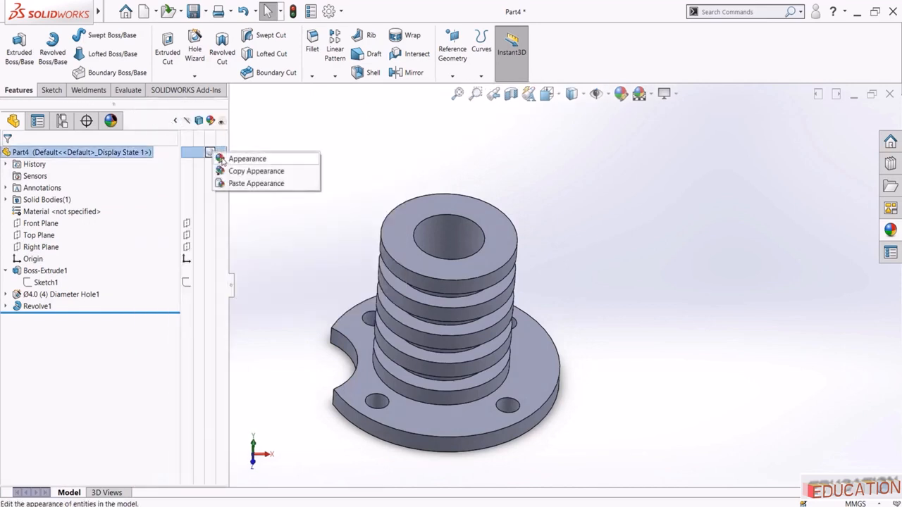
click(220, 160)
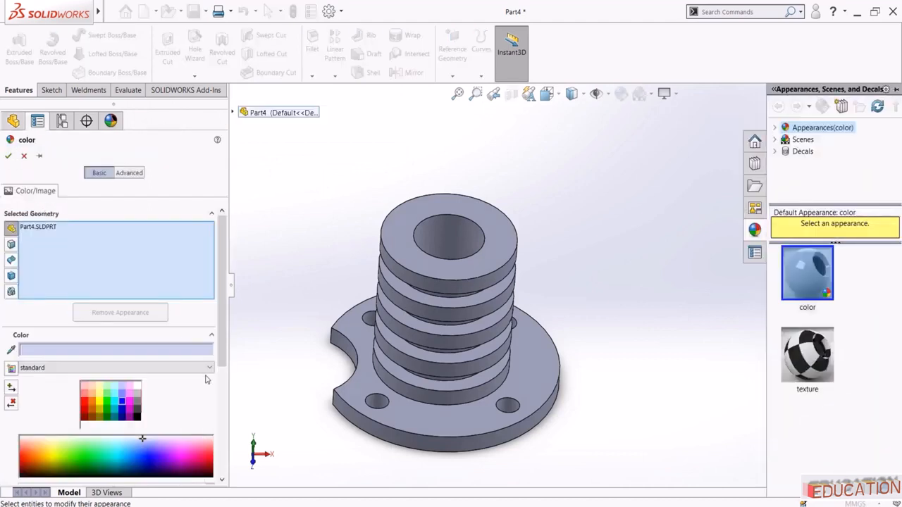
click(107, 407)
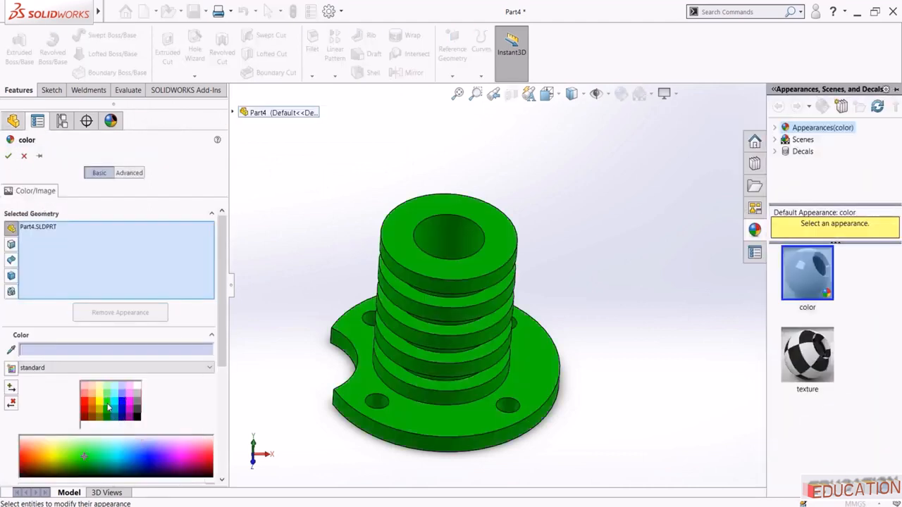
click(7, 157)
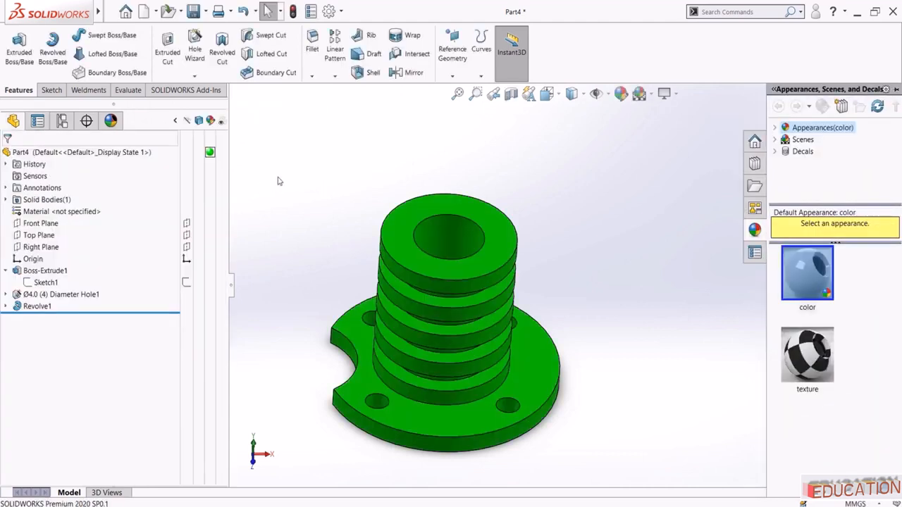
Save the part as Power Cylinder in New folder (17)
click(190, 11)
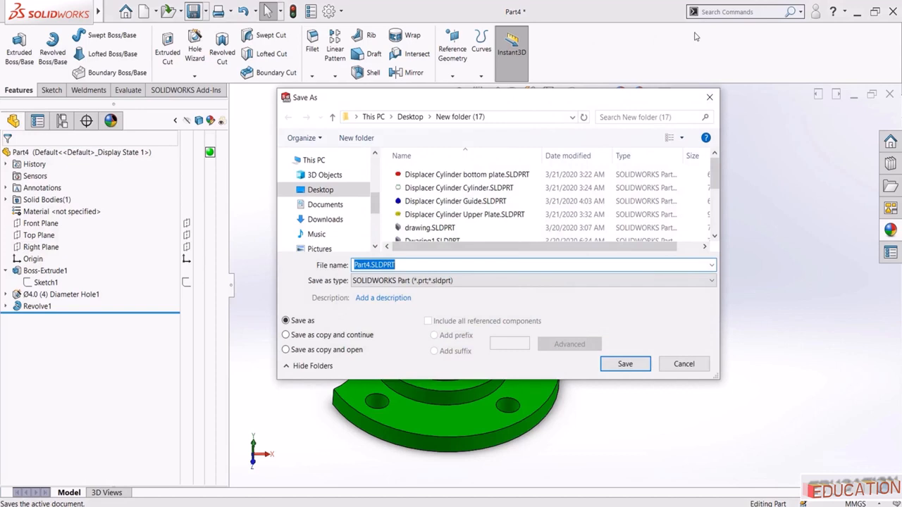
text(Poe)
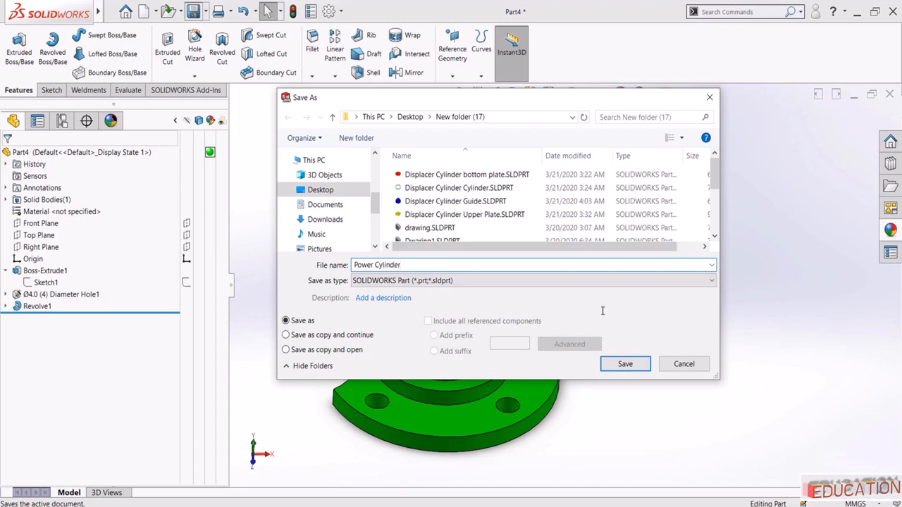
click(625, 365)
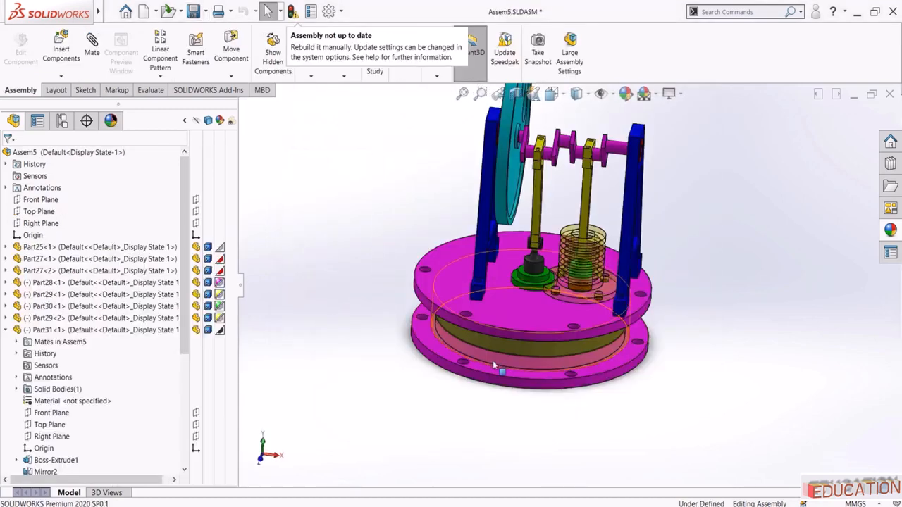
Examine the Assem5 engine assembly around the ribbed cylinder, the green guide and the connecting rods
middle_drag(494, 367, 482, 315)
scroll(482, 316, down, 4)
scroll(494, 296, down, 3)
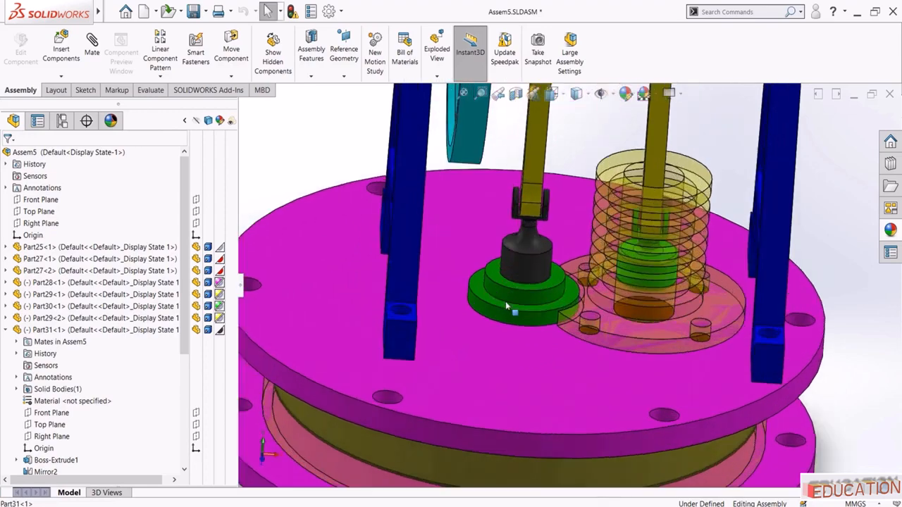
scroll(645, 338, up, 2)
scroll(609, 374, up, 5)
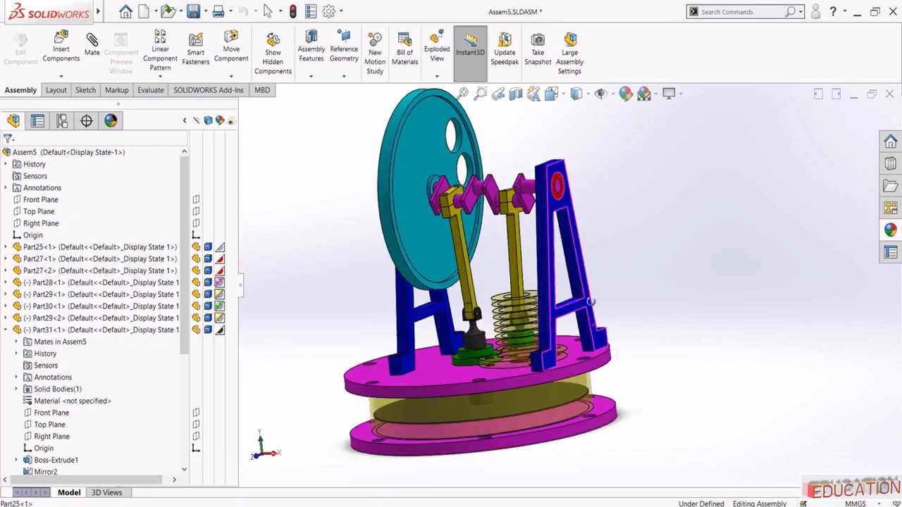
Create a new part document and start a sketch on the Front Plane
click(145, 11)
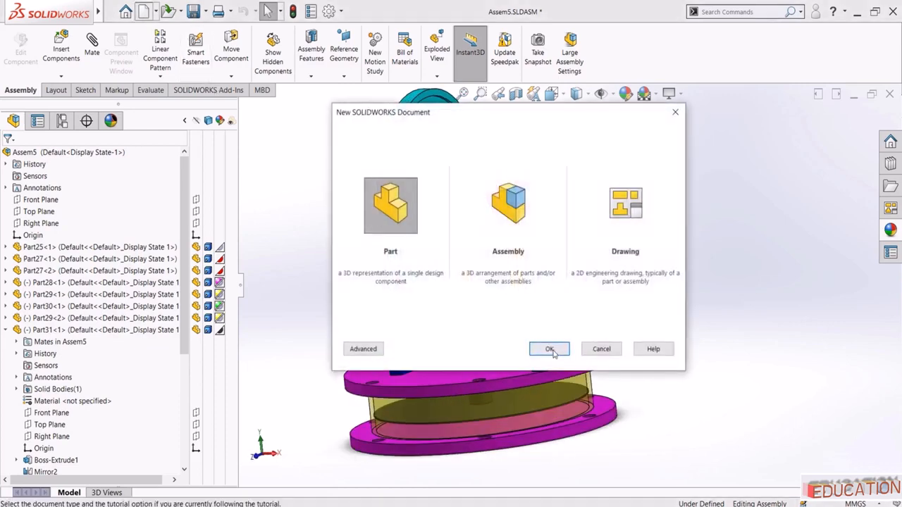
click(552, 351)
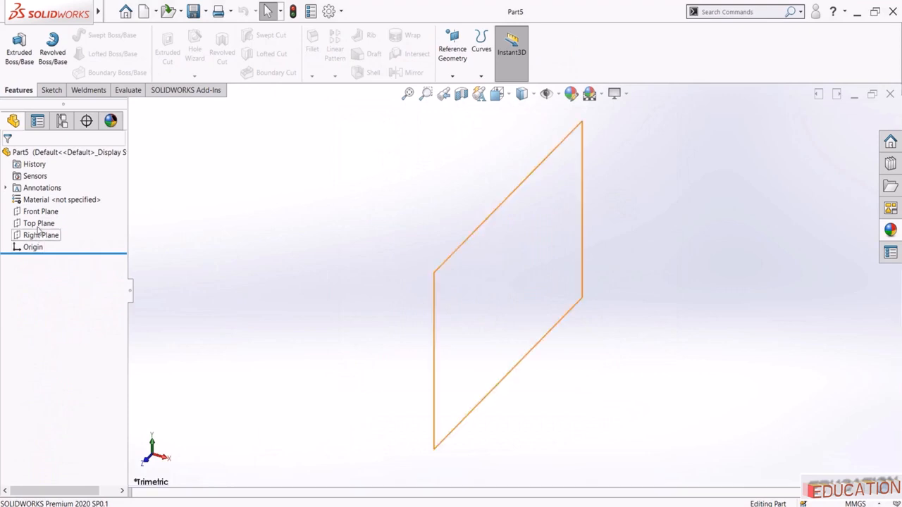
click(34, 211)
click(54, 191)
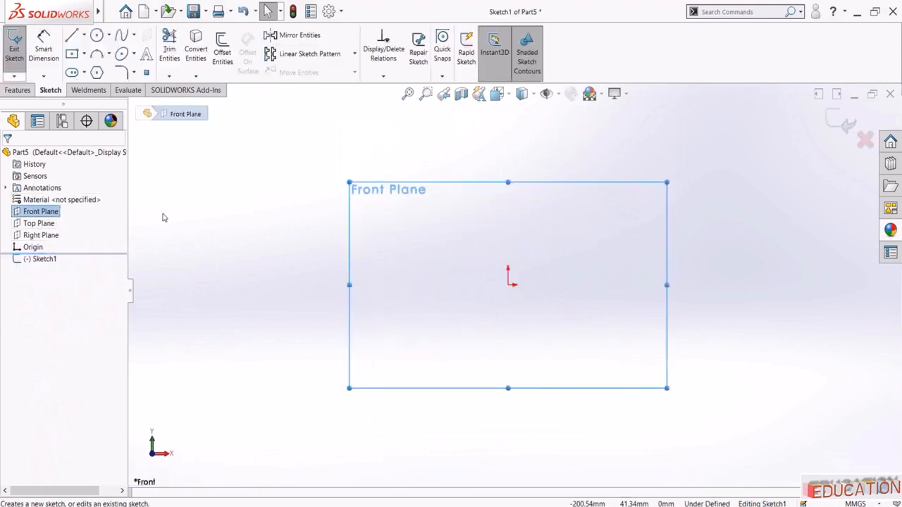
Draw a vertical centerline about 143 mm long upward from the origin
click(84, 35)
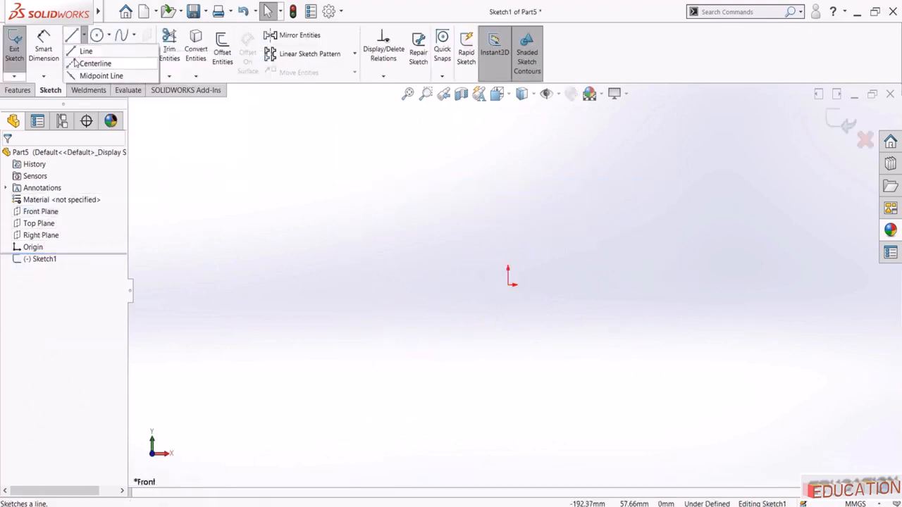
click(92, 63)
click(511, 290)
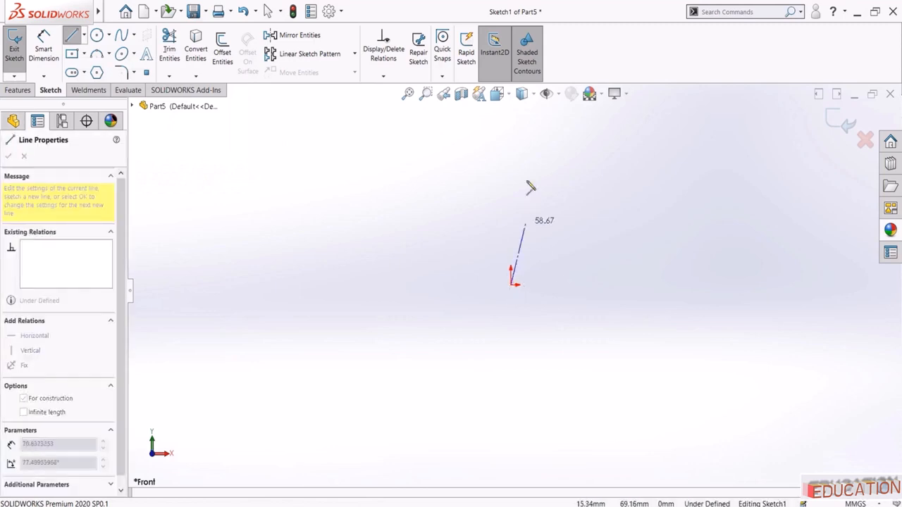
click(512, 129)
key(Escape)
Dimension the vertical centerline's length at 100 mm
click(43, 49)
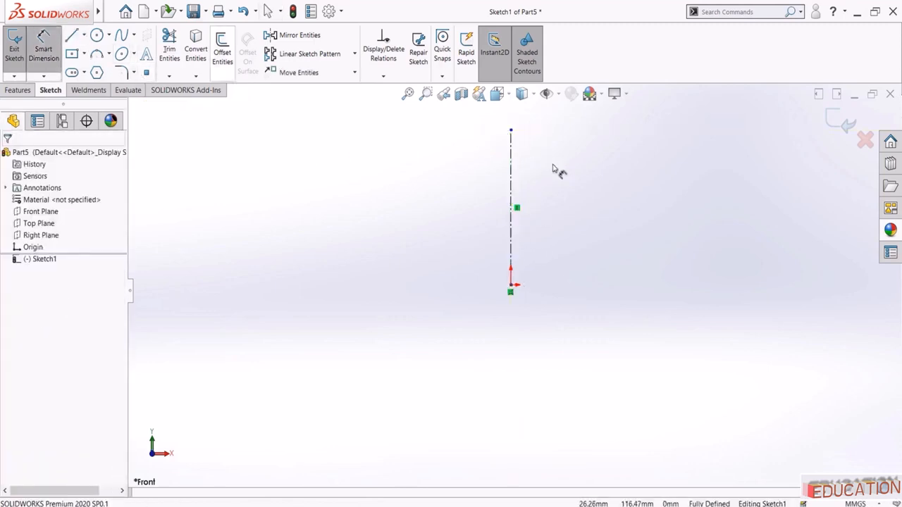
click(511, 161)
click(312, 207)
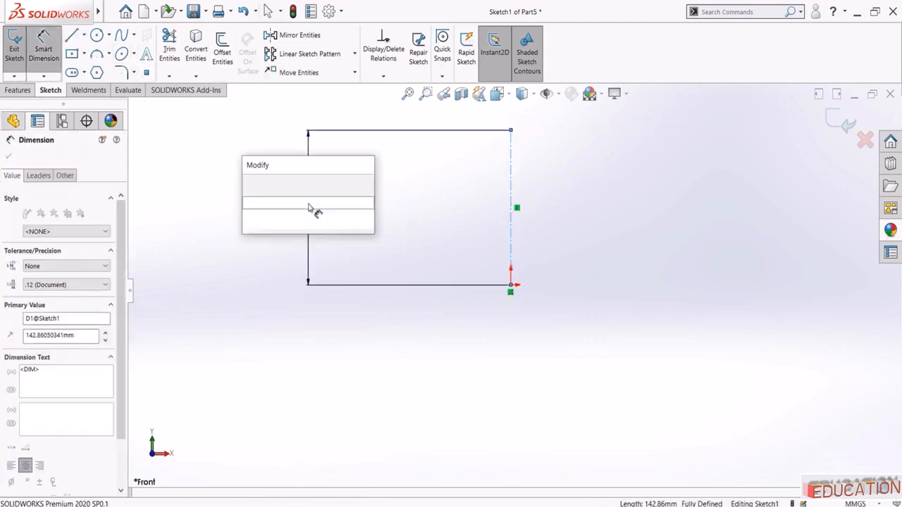
text(100)
key(Return)
key(Escape)
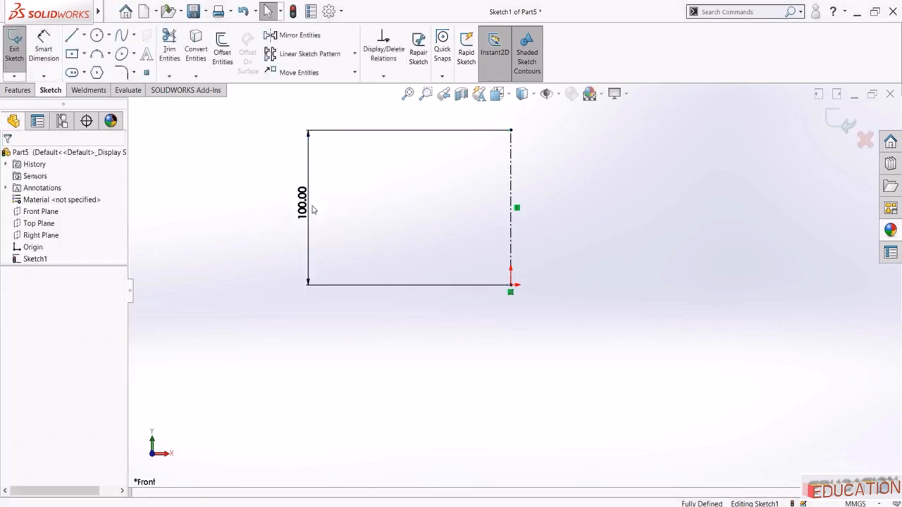
Draw a horizontal line about 22 mm long outward from the centerline, just below its upper end
click(74, 36)
scroll(510, 185, down, 3)
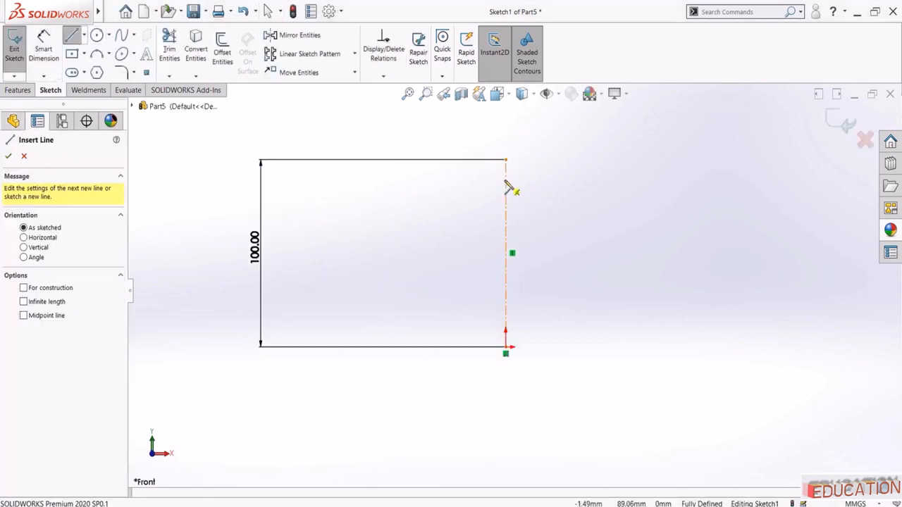
click(506, 181)
key(Escape)
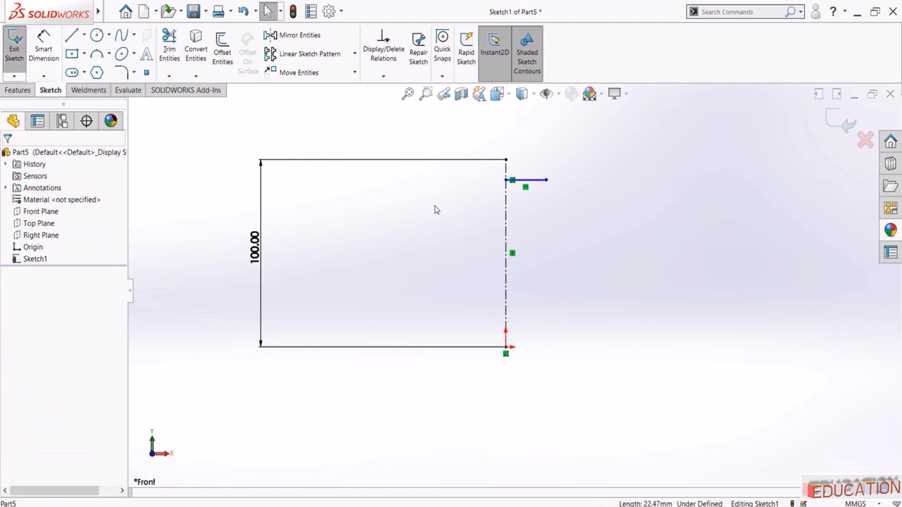
Set the centerline's length dimension to 85 mm
click(262, 252)
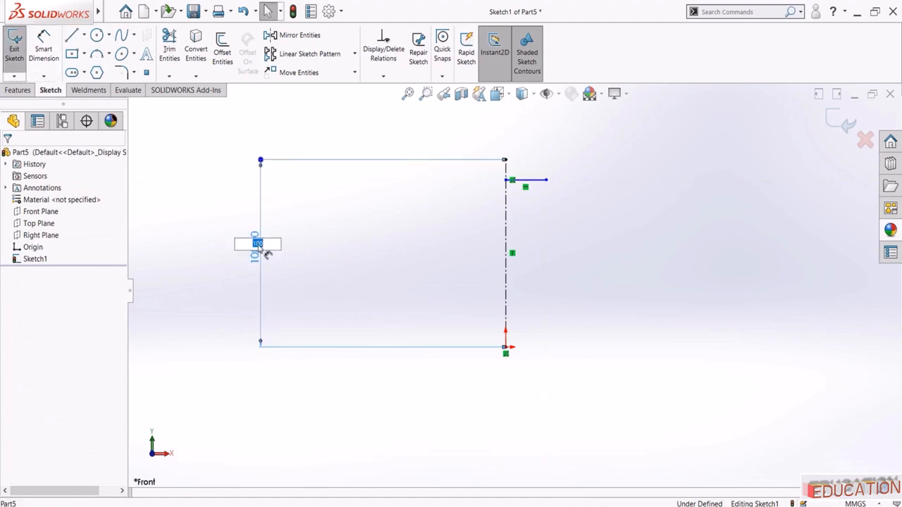
key(Return)
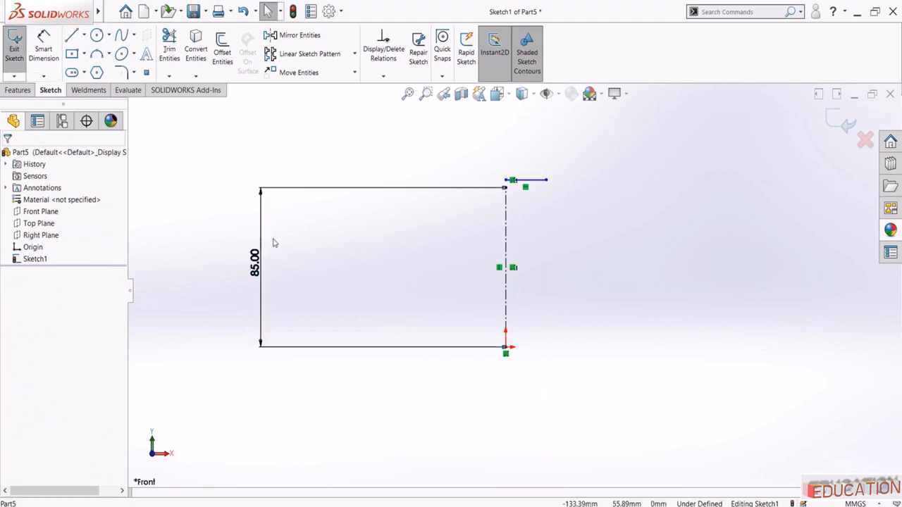
Merge the inner endpoint of the short horizontal line with the upper end of the vertical centerline
scroll(466, 174, down, 2)
click(466, 203)
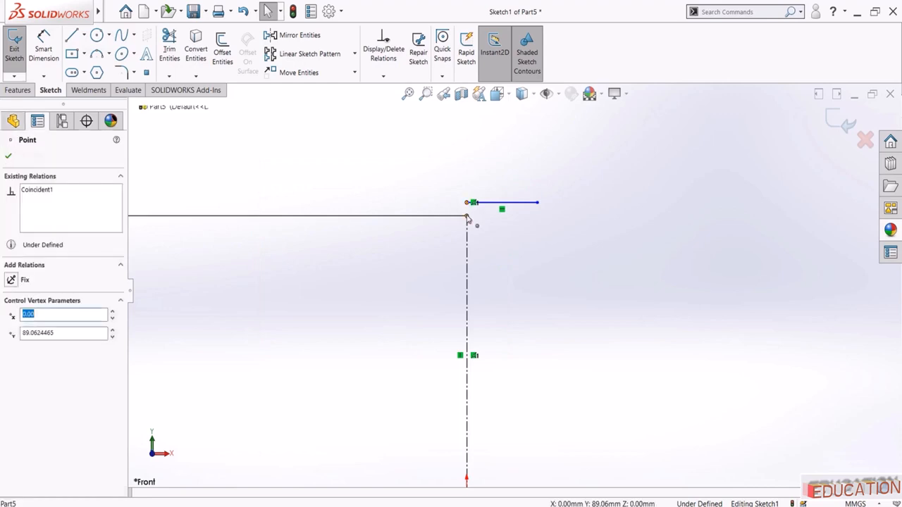
ctrl+click(467, 215)
click(537, 171)
click(442, 159)
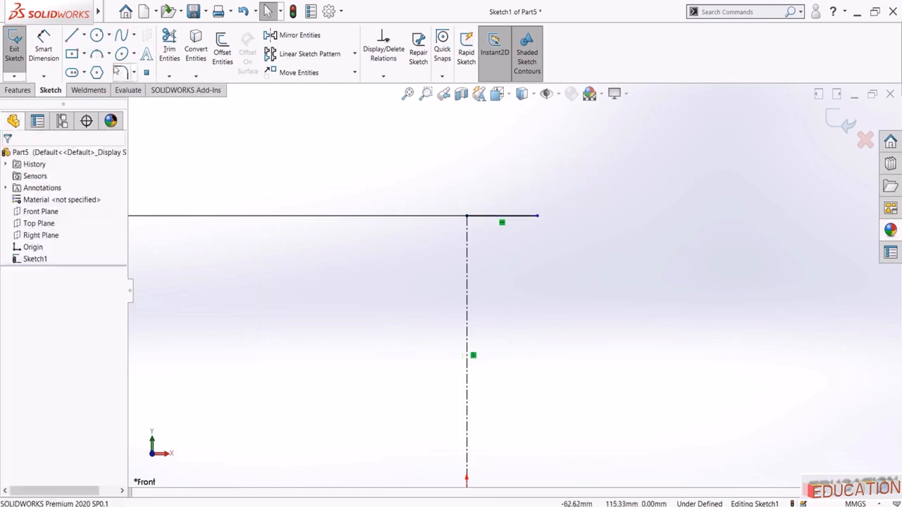
Dimension the length of the short horizontal line at the centerline's upper end at 8 mm
click(511, 182)
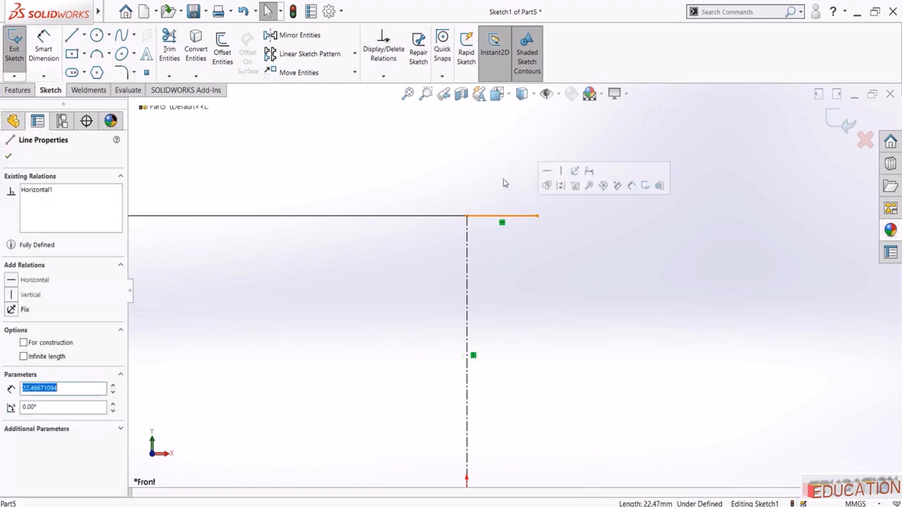
key(d)
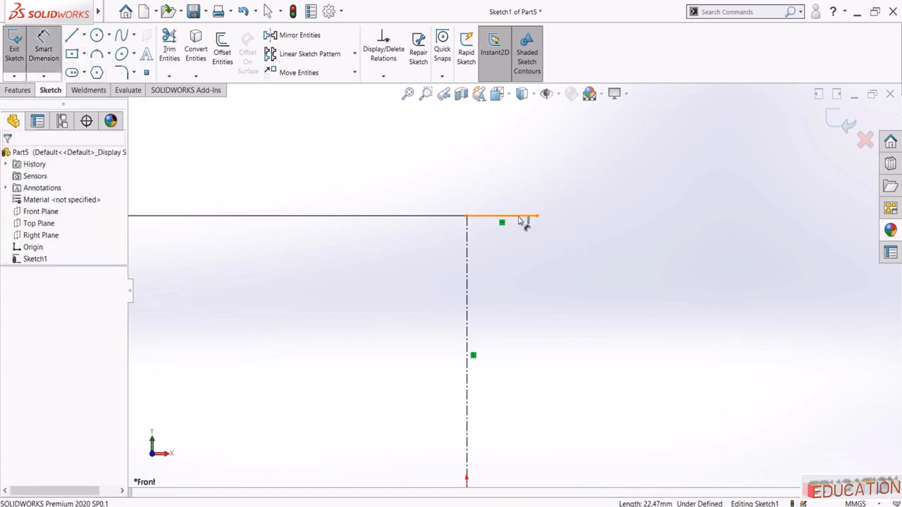
click(522, 221)
click(498, 176)
key(Return)
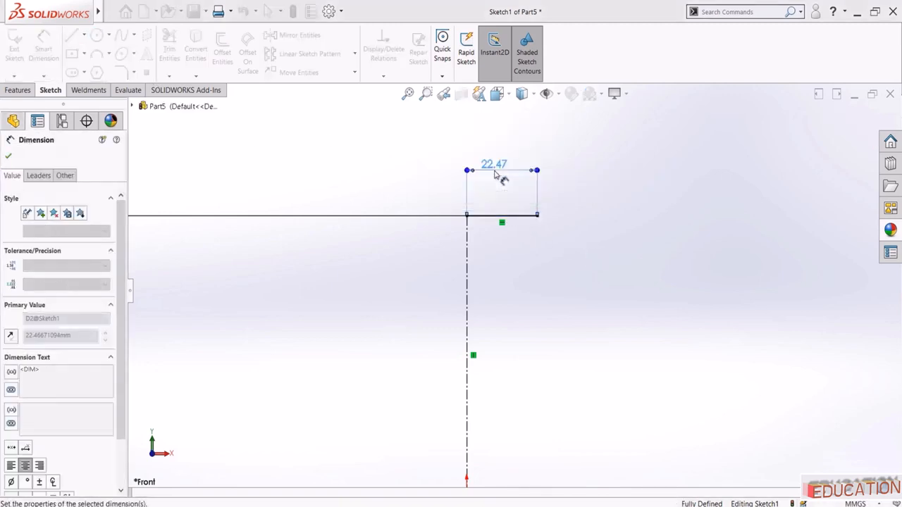
key(Escape)
scroll(564, 296, up, 4)
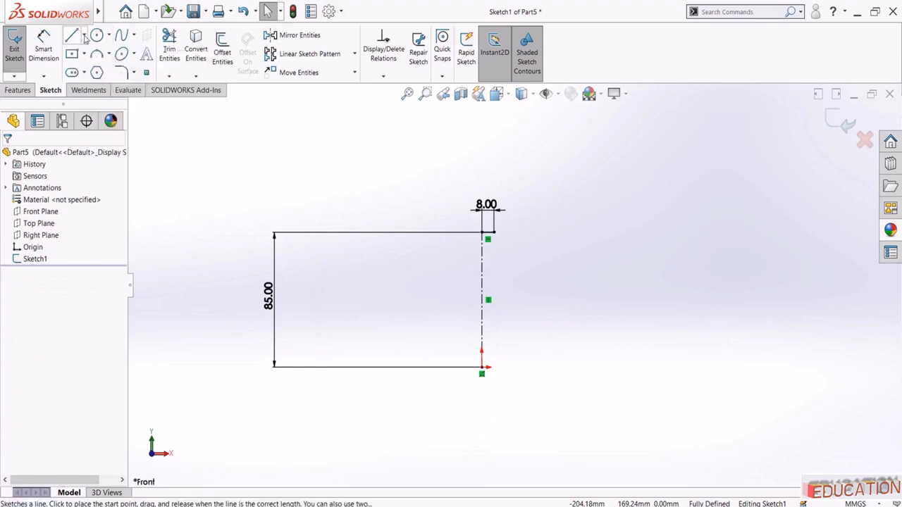
Draw a slanted line about 67 mm long downward and outward from the outer end of the 8 mm line
scroll(487, 238, down, 2)
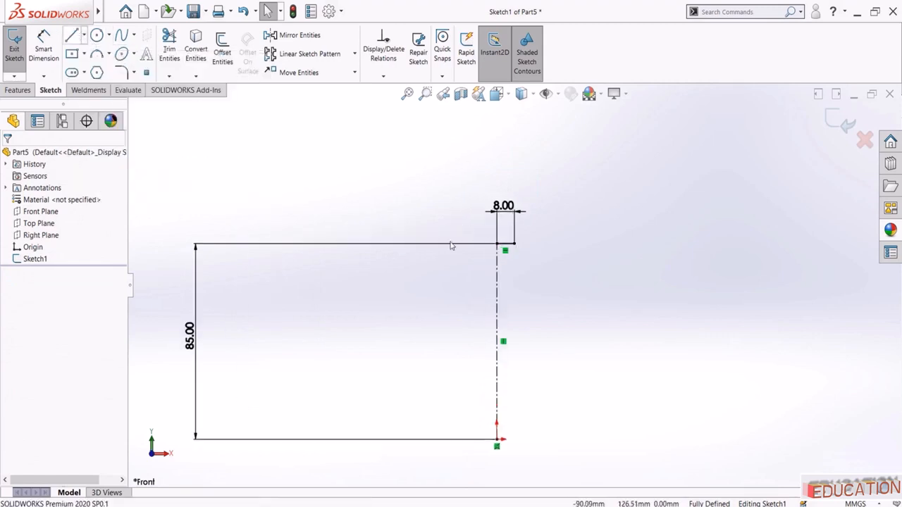
click(75, 39)
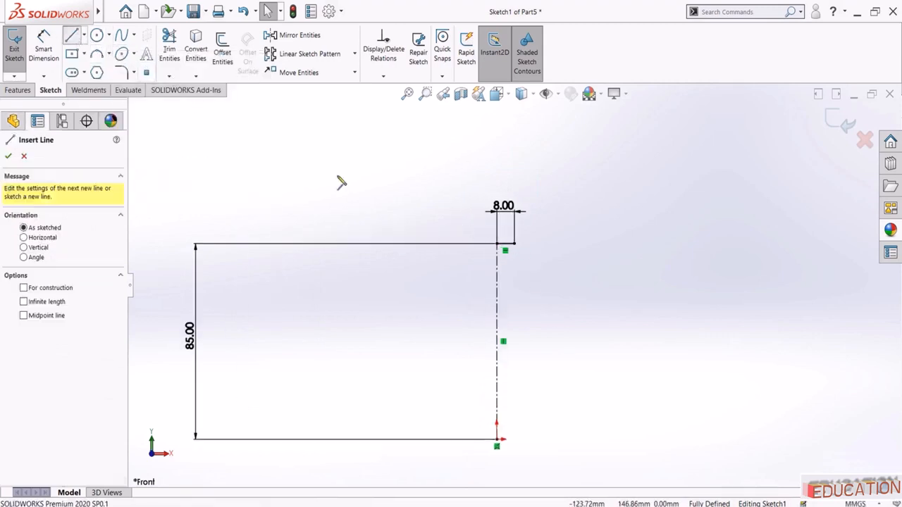
click(515, 245)
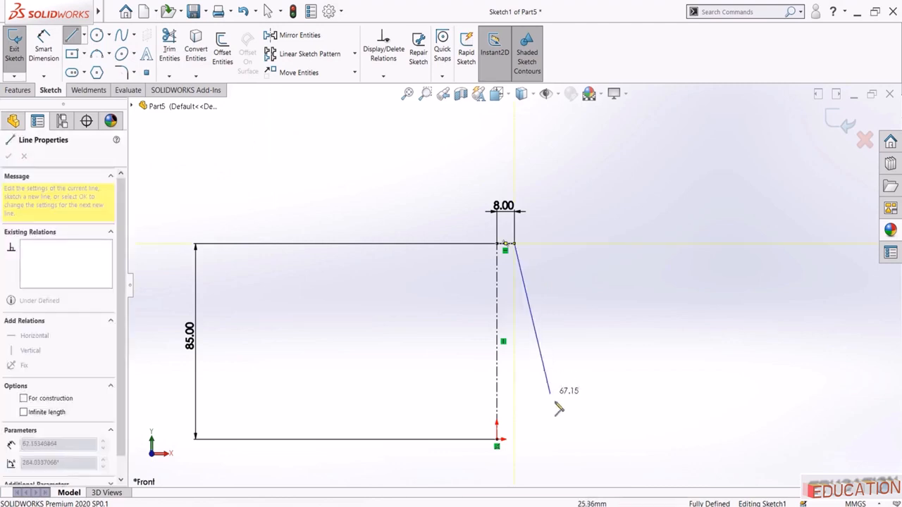
click(560, 411)
key(Escape)
Dimension the slanted line's lower end at 21.5 mm from the vertical centerline
click(43, 44)
scroll(537, 399, up, 2)
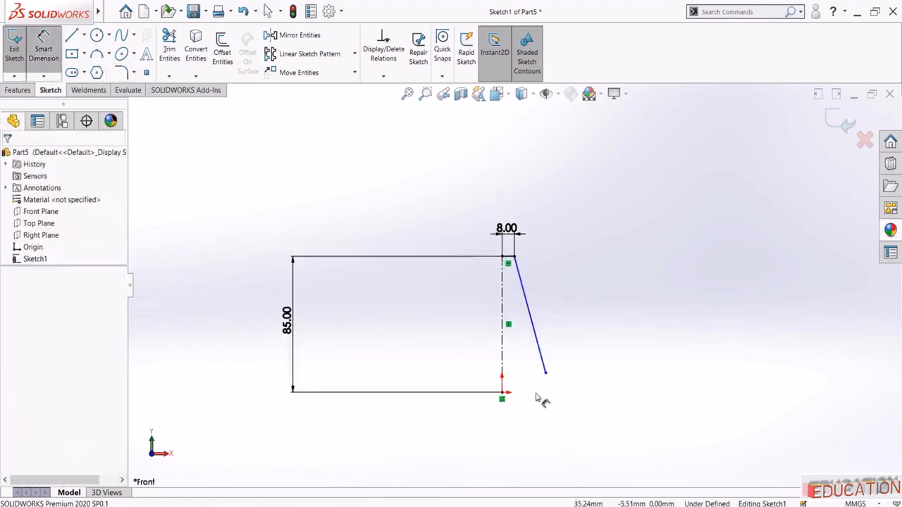
click(545, 372)
click(503, 360)
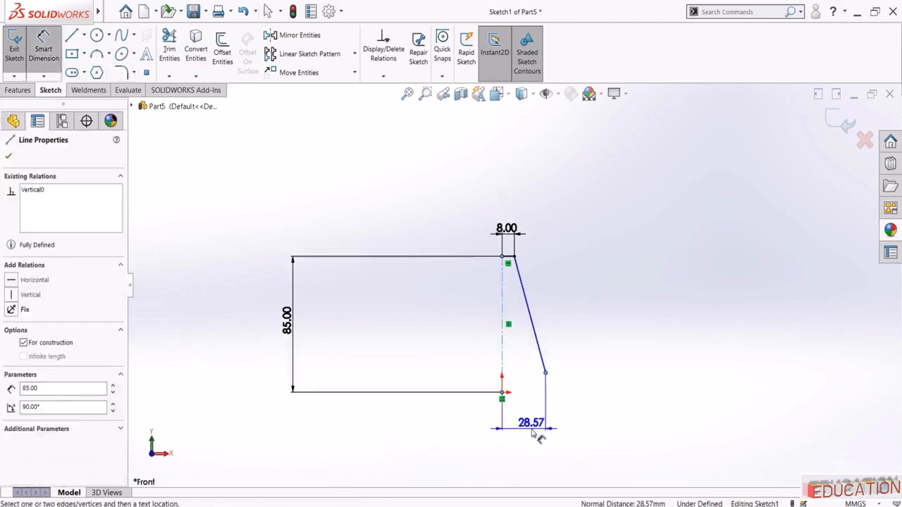
click(534, 434)
text(21.5)
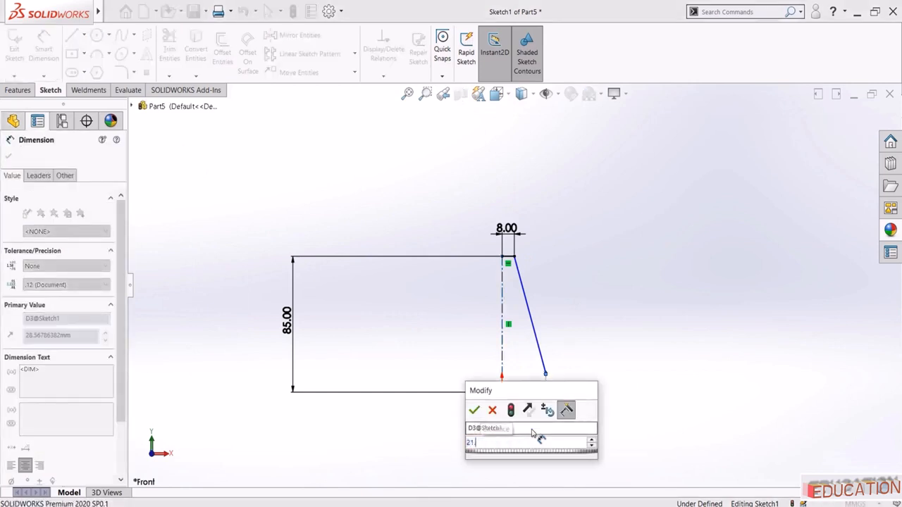
key(Return)
key(Escape)
Draw the flange outline from the slanted line's lower end: about 18 mm outward, down to the origin's level, and about 23 mm back inward
scroll(536, 431, down, 1)
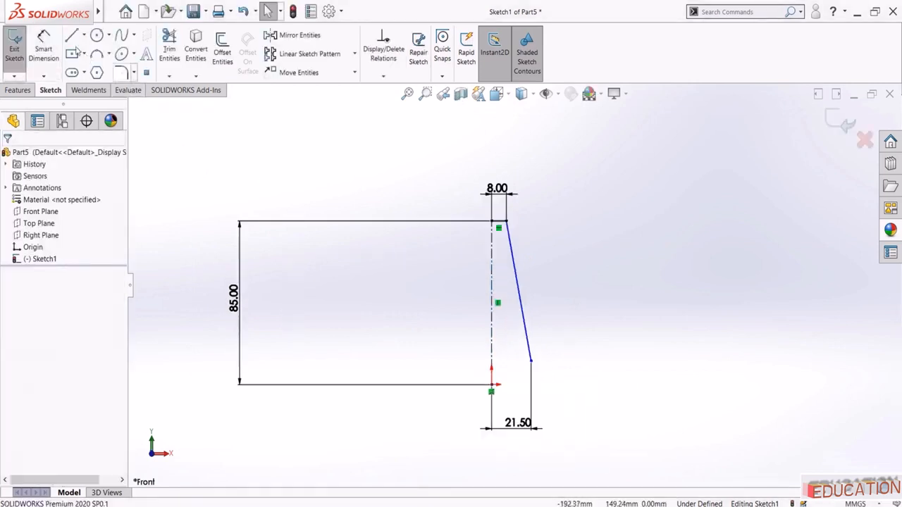
scroll(592, 367, down, 2)
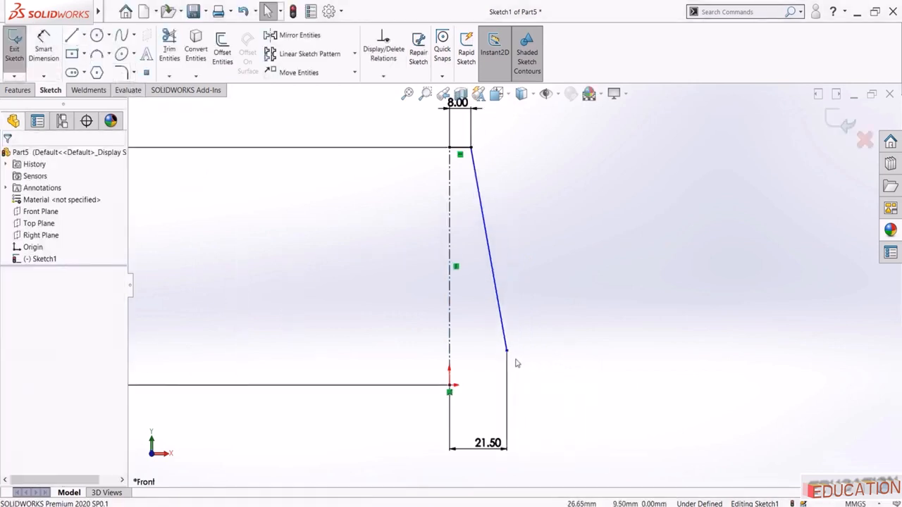
click(73, 38)
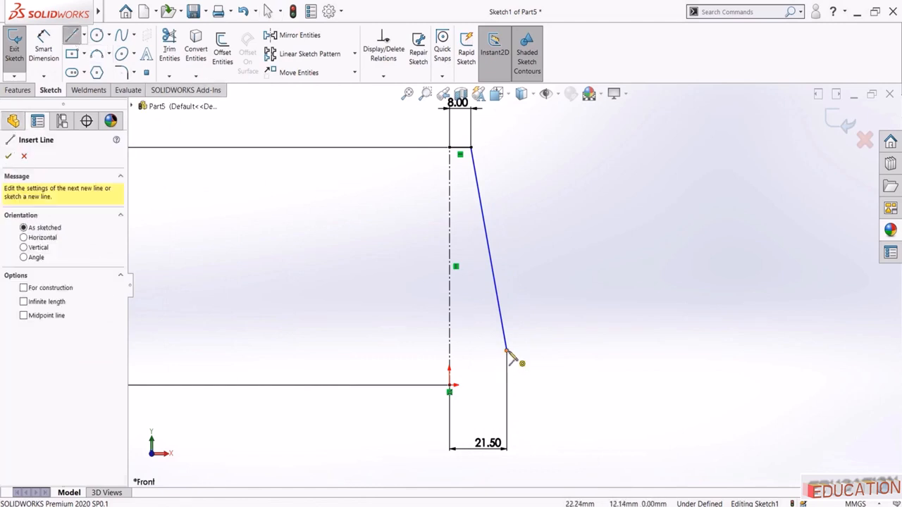
click(506, 351)
click(554, 350)
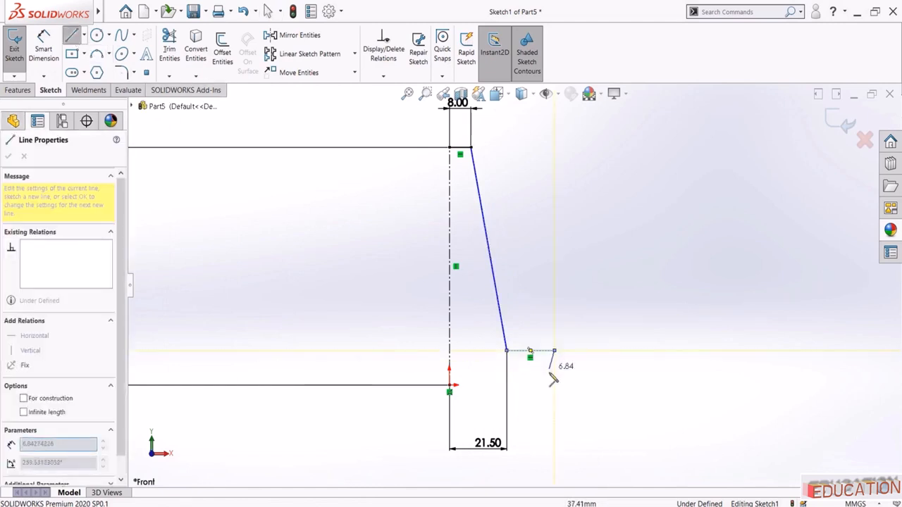
click(554, 385)
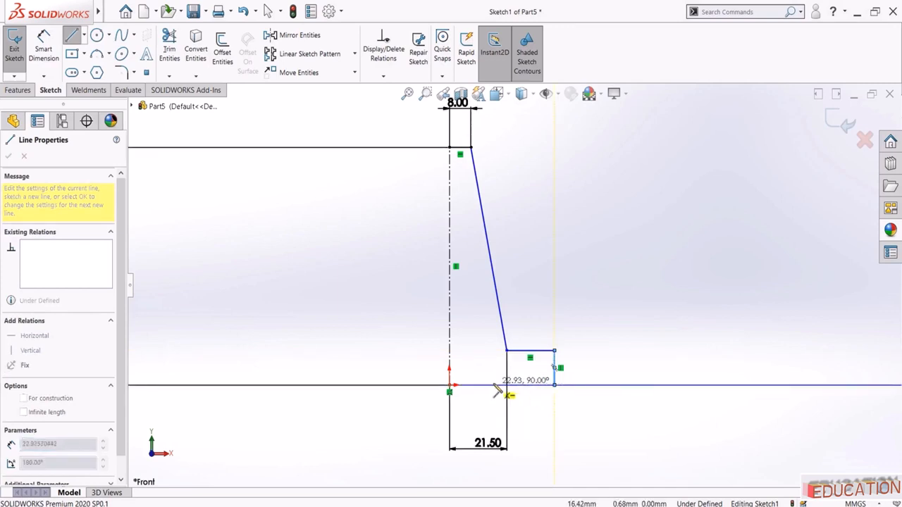
click(493, 384)
key(Escape)
Dimension the length of the flange's bottom line at 12.17 mm
click(506, 350)
click(44, 49)
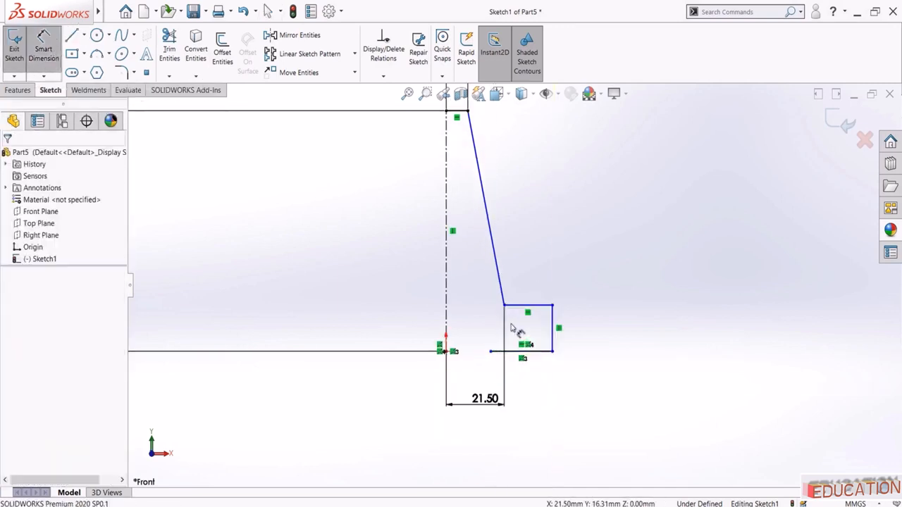
click(528, 396)
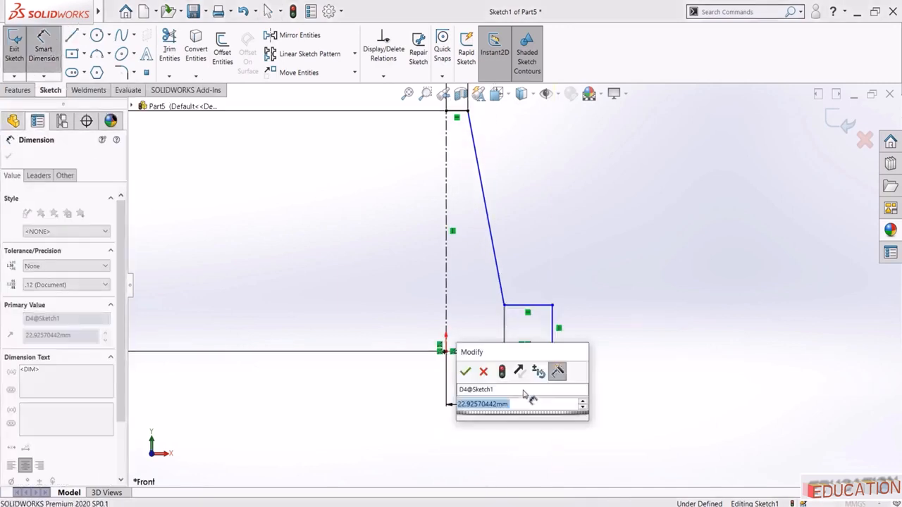
text(12.17)
key(Return)
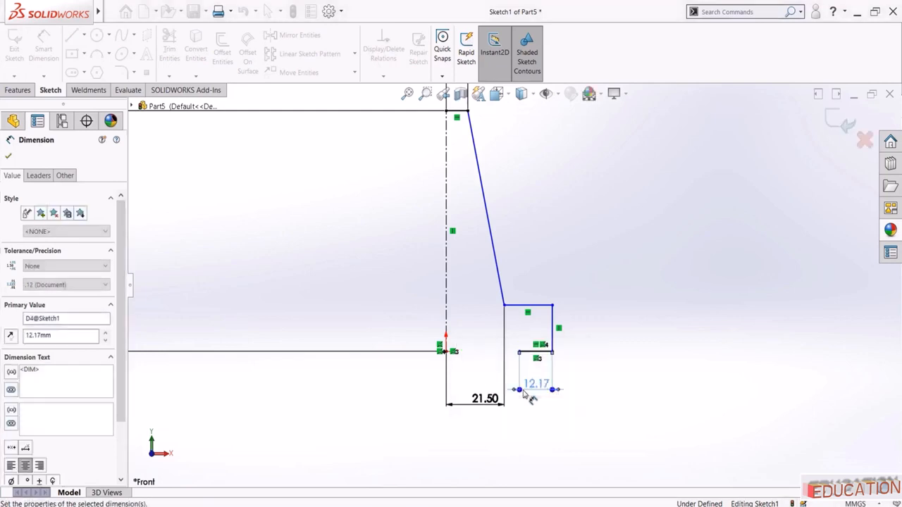
Dimension the flange's upper horizontal line at 8.5 mm and its outer vertical line at 8 mm
click(519, 306)
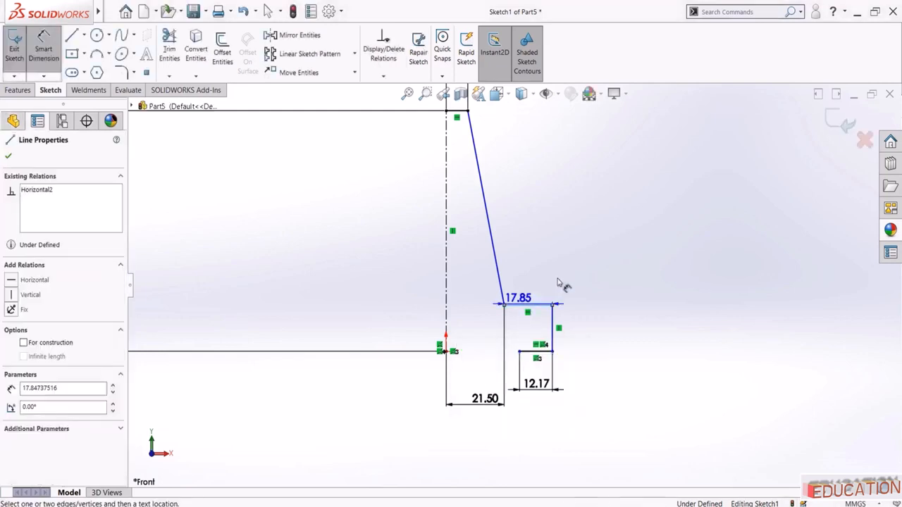
click(582, 284)
text(8.5)
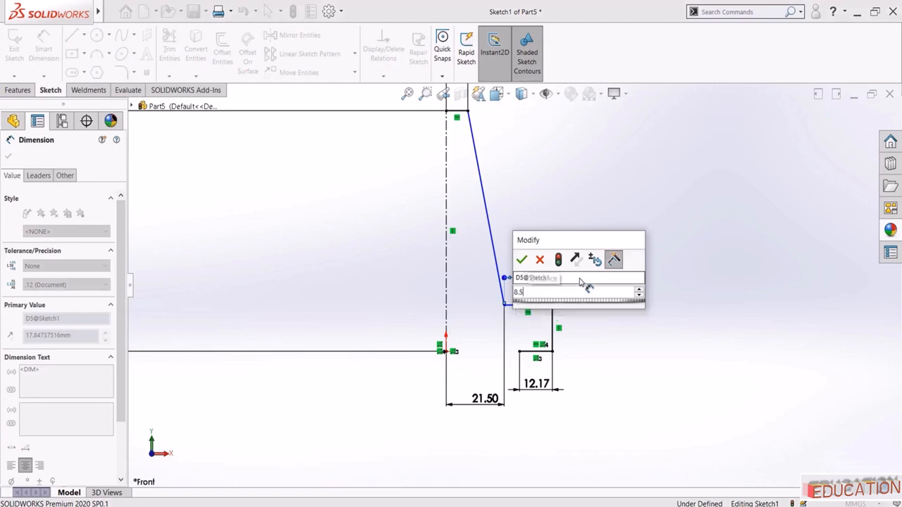
key(Return)
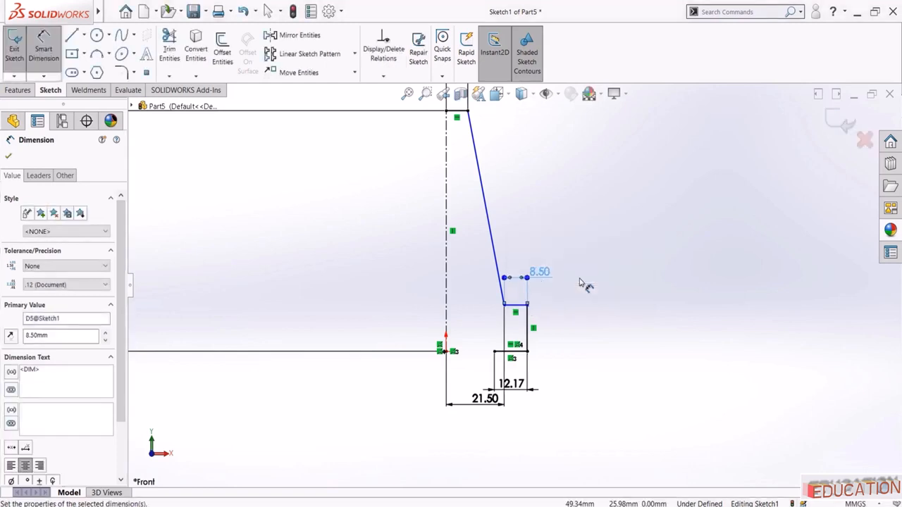
click(530, 321)
click(569, 337)
key(Return)
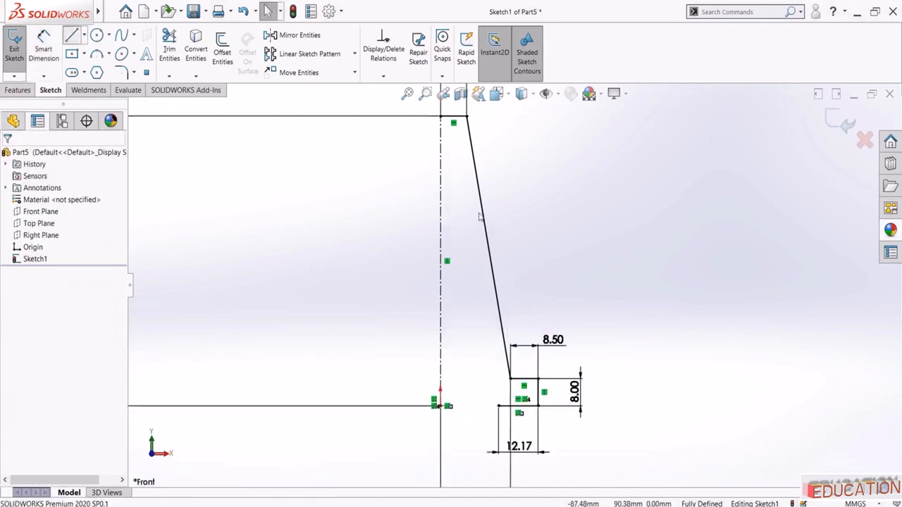
Draw the inner wall outline: a short horizontal line from the centerline and a slanted line about 71 mm long to the flange bottom's inner end
key(l)
click(448, 167)
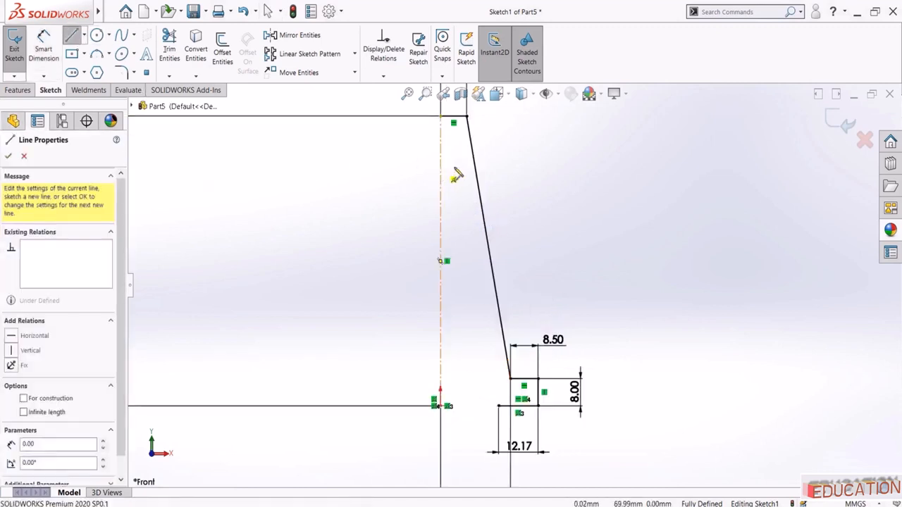
click(507, 407)
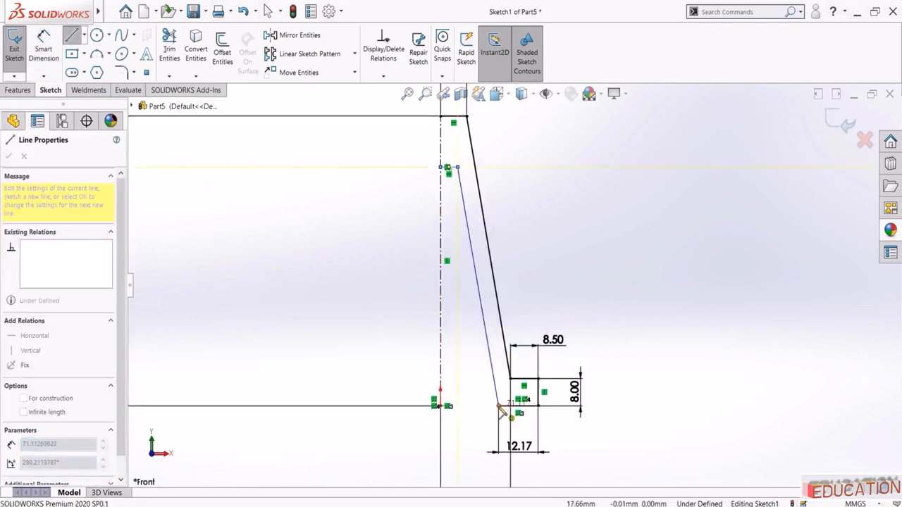
key(Escape)
key(Escape)
Dimension the vertical distance between the outer top line and the short inner top line at 20 mm
key(f)
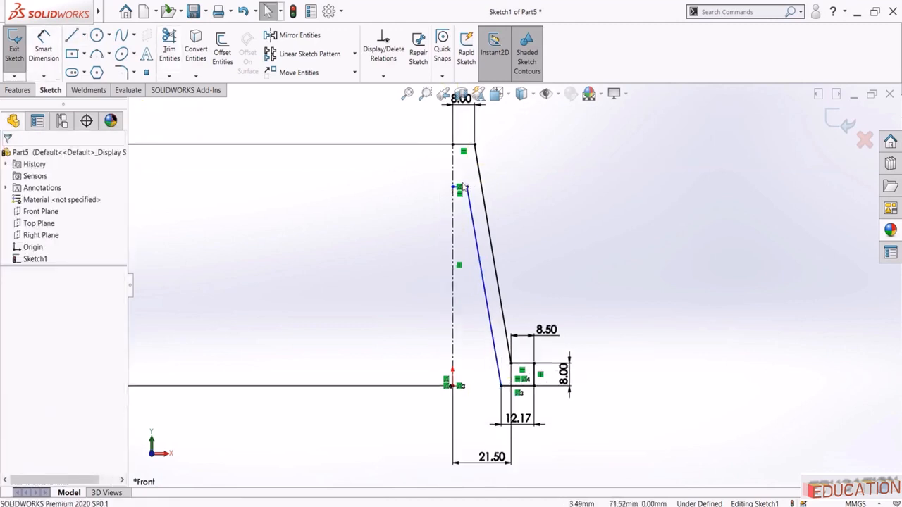
scroll(464, 159, down, 1)
click(44, 51)
scroll(416, 113, down, 3)
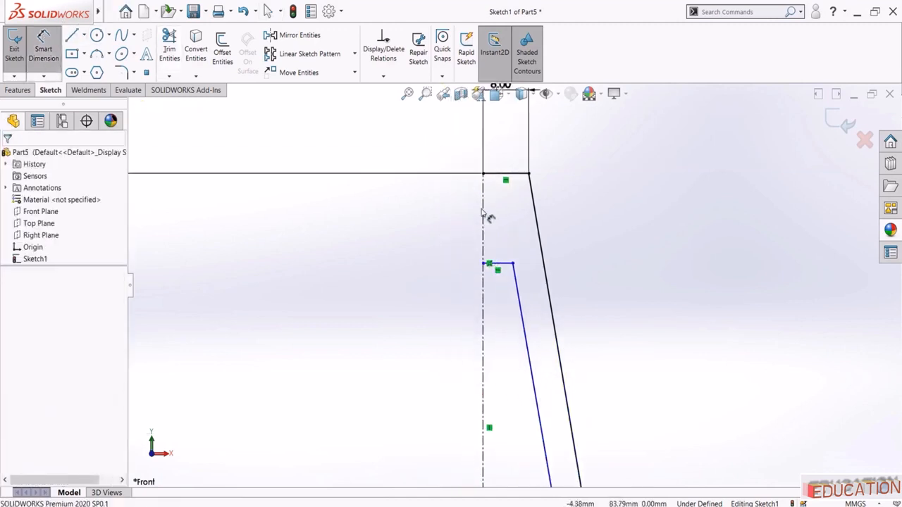
click(506, 173)
click(501, 262)
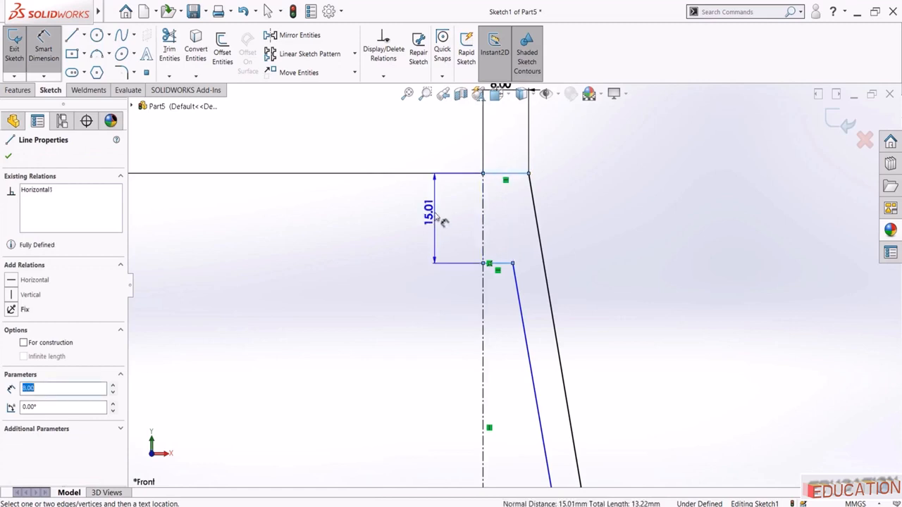
click(441, 220)
text(20)
key(Return)
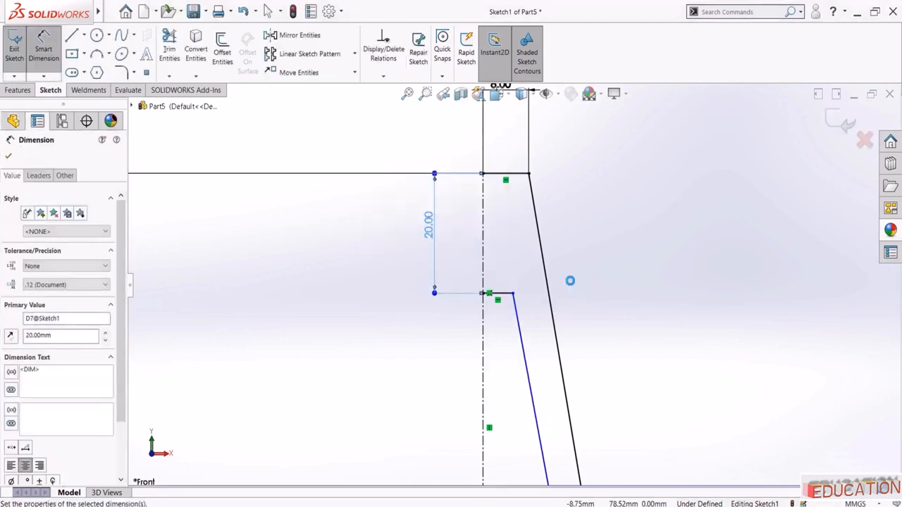
scroll(570, 282, up, 3)
key(Escape)
Make the inner slanted line parallel to the outer slanted line
click(543, 343)
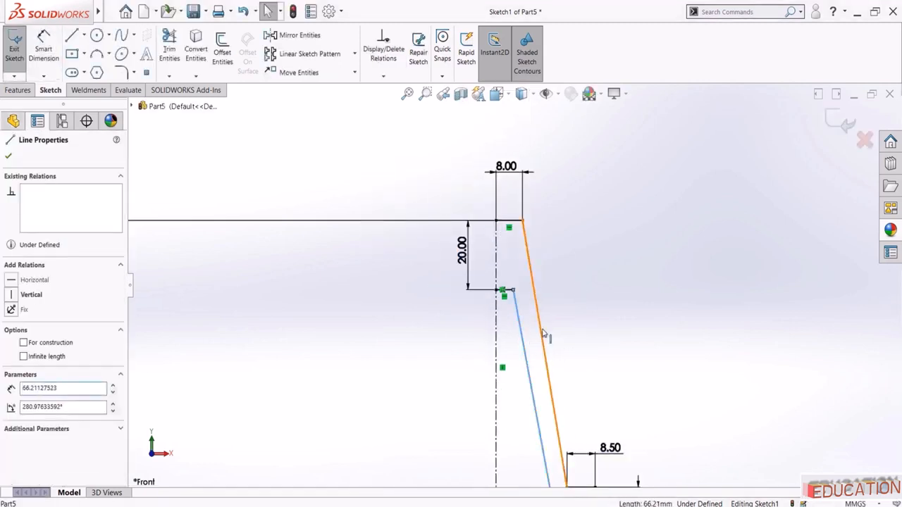
ctrl+click(525, 345)
click(625, 293)
key(Escape)
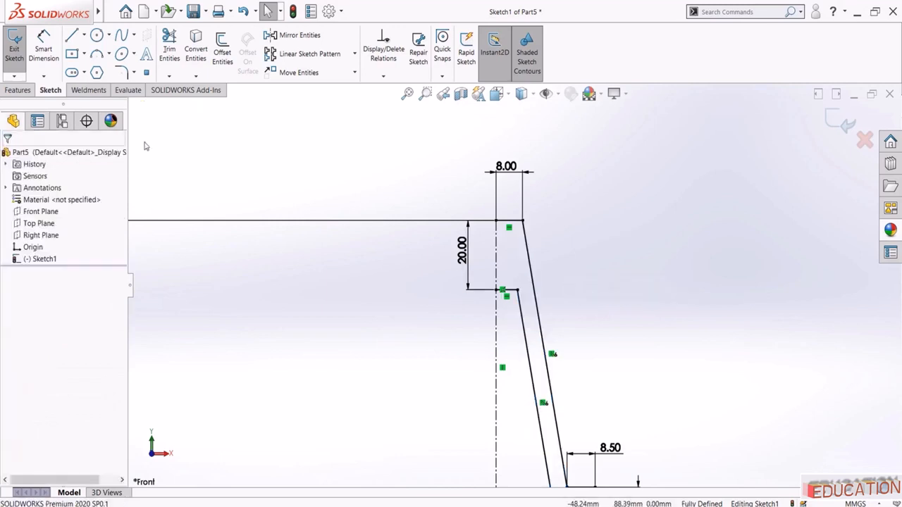
Mirror the seven outer, inner and flange lines of the half profile about the vertical centerline
scroll(491, 232, up, 2)
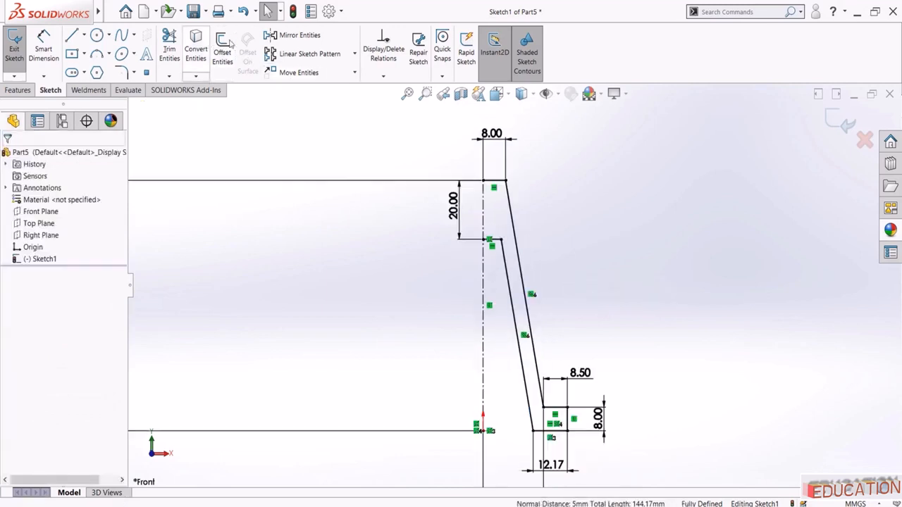
click(300, 35)
click(510, 189)
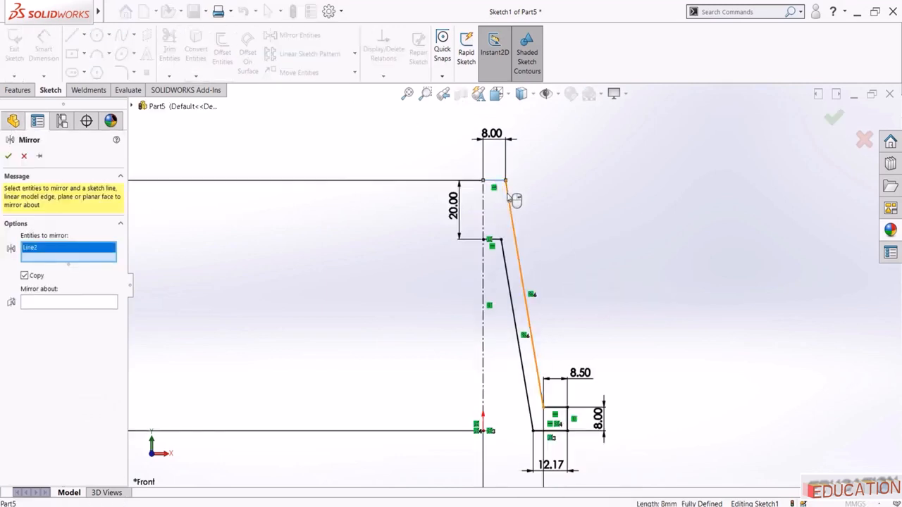
click(509, 197)
click(496, 242)
click(509, 282)
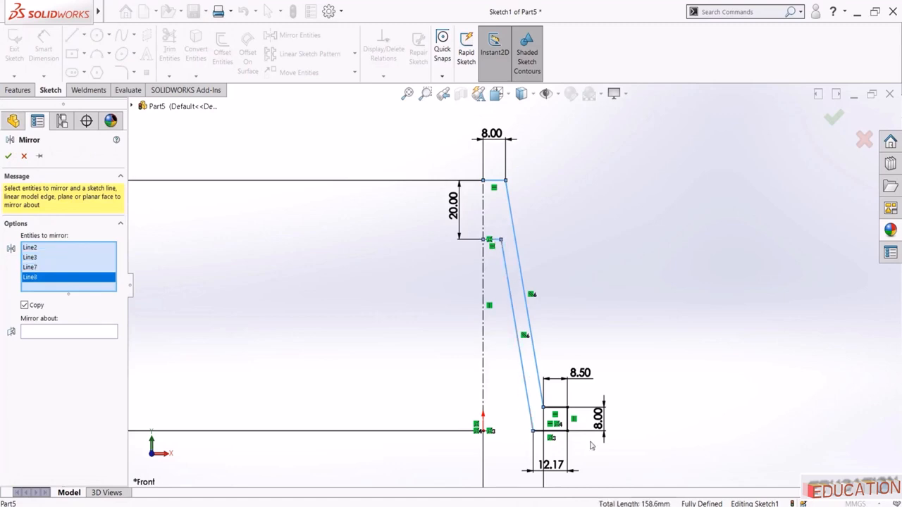
scroll(547, 394, down, 2)
click(539, 376)
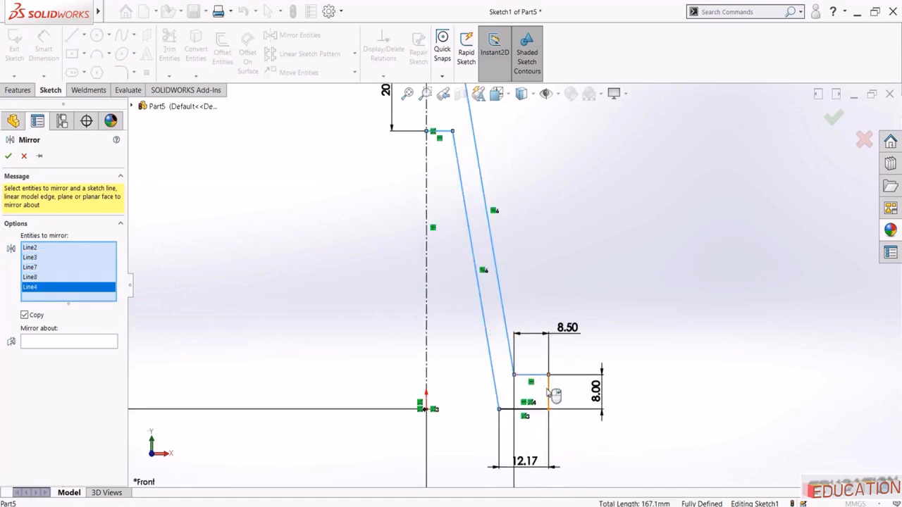
click(548, 395)
click(525, 409)
click(108, 361)
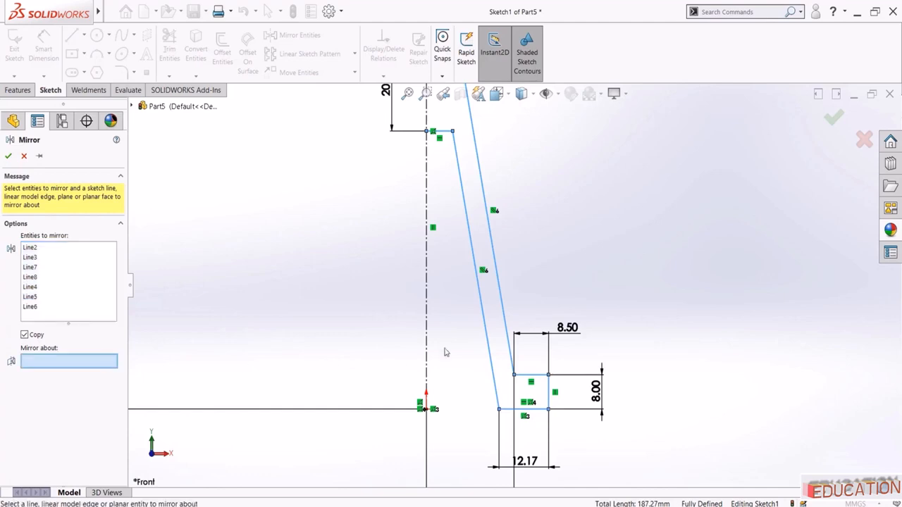
click(426, 339)
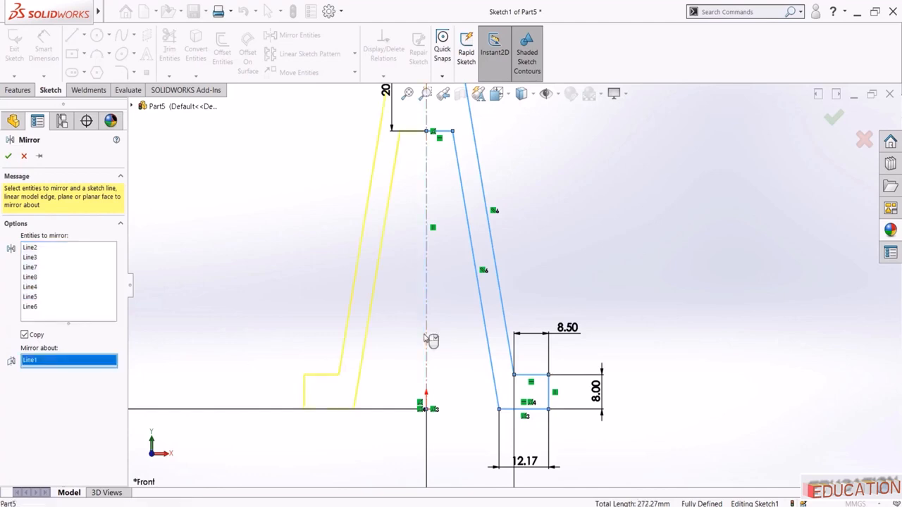
click(9, 157)
Draw a circle about 9.8 mm in diameter, centred on the centerline between the outer and inner top lines
scroll(401, 216, up, 2)
scroll(461, 134, down, 5)
click(97, 35)
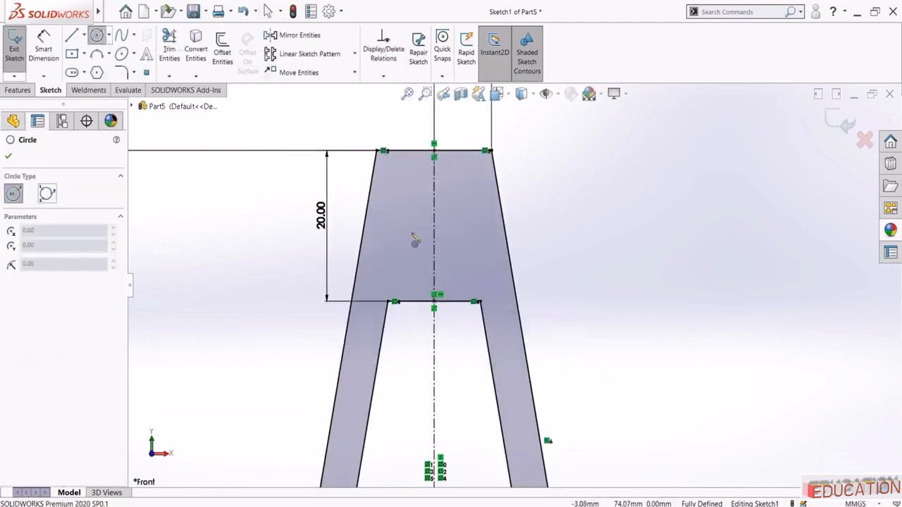
click(435, 225)
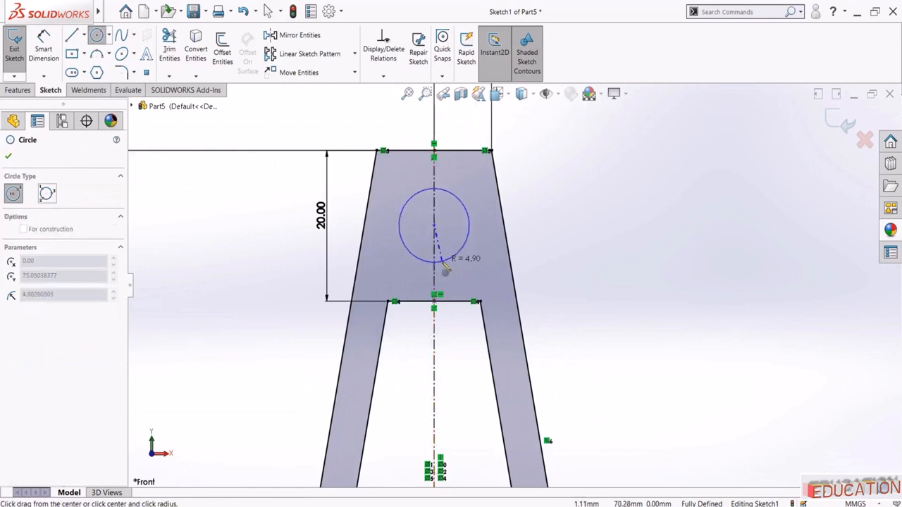
click(459, 250)
key(Escape)
Dimension the vertical distance from the circle's center to the outer top line at 10 mm
click(44, 46)
click(435, 226)
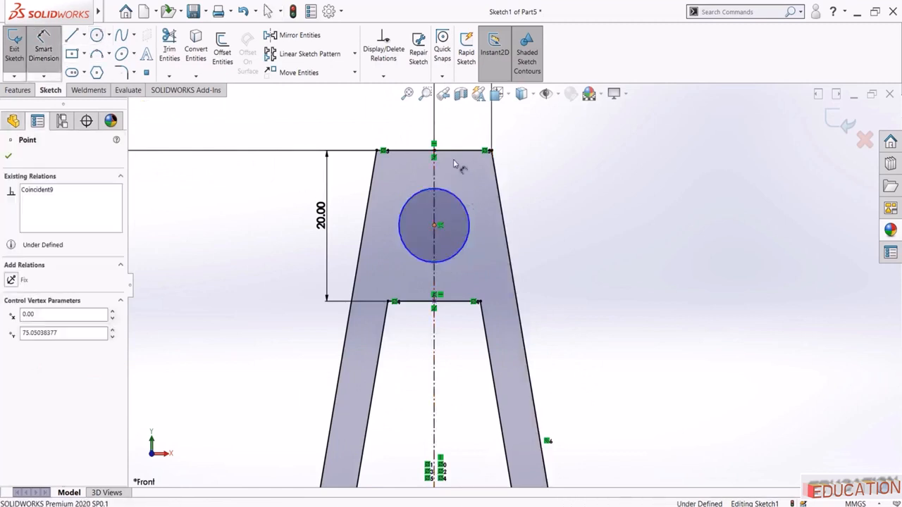
click(461, 151)
click(555, 215)
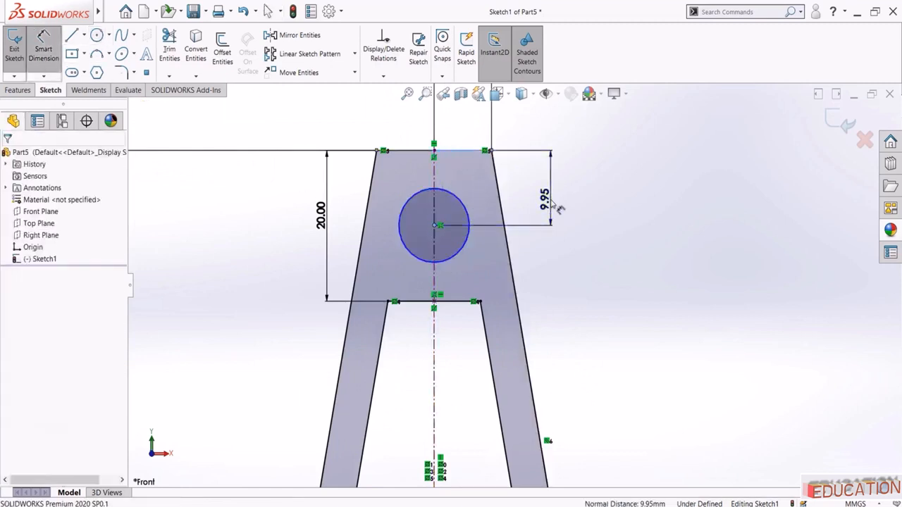
text(10)
key(Return)
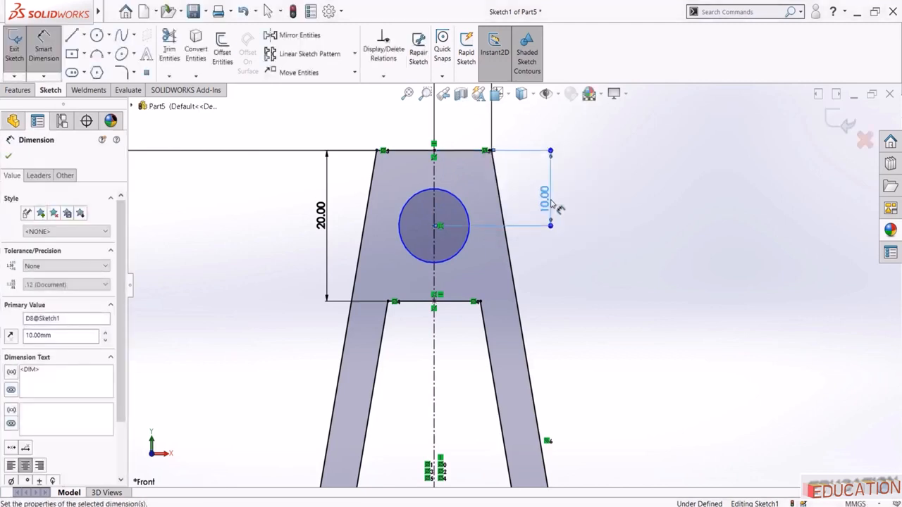
Dimension the circle's diameter at 12 mm
click(464, 208)
click(583, 226)
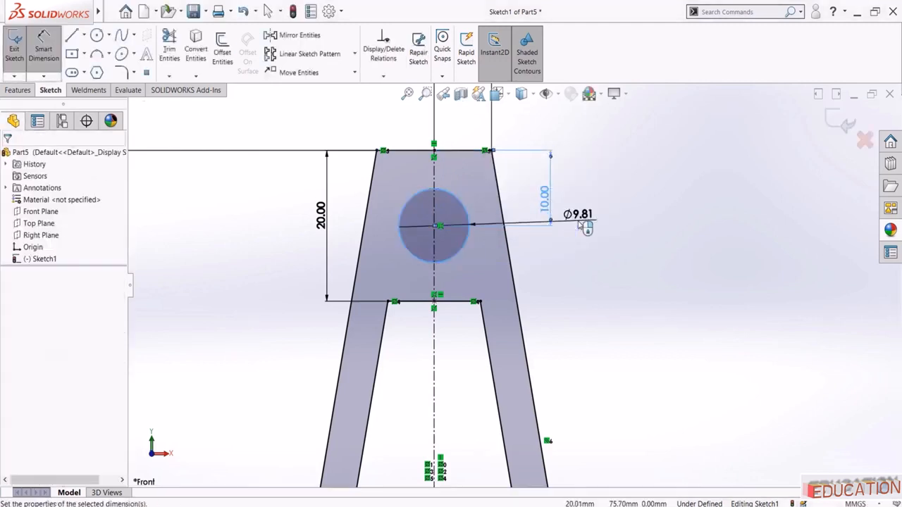
text(12)
key(Return)
key(Escape)
Draw a horizontal crossbar line about 27 mm long between the two inner slanted lines, in the lower part of the opening
scroll(587, 244, up, 6)
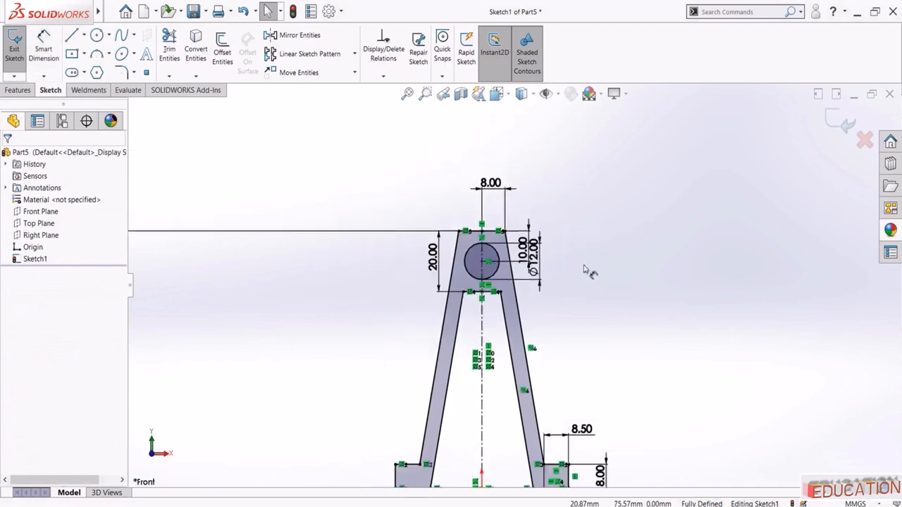
scroll(498, 395, down, 3)
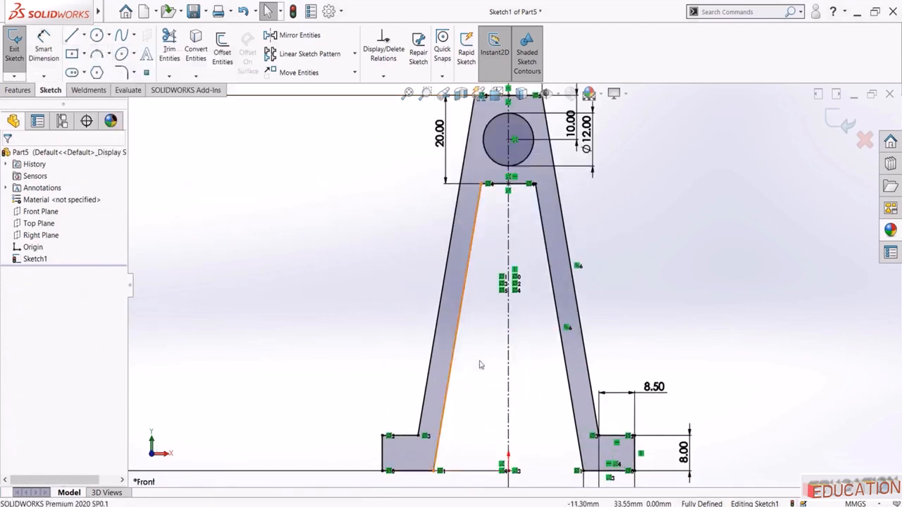
click(71, 36)
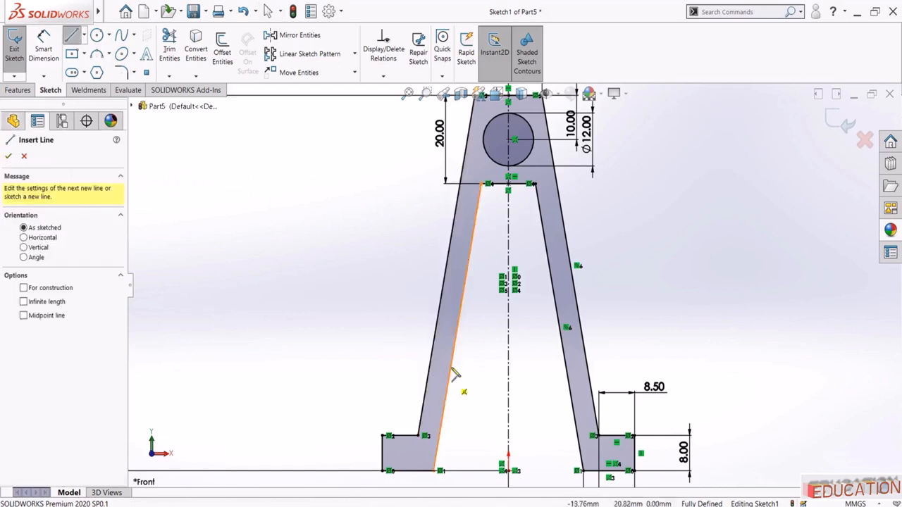
click(458, 361)
click(571, 361)
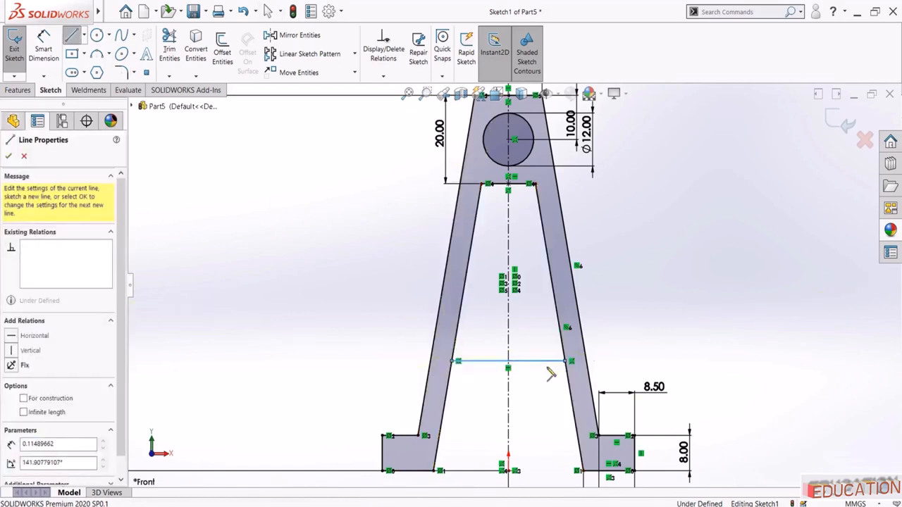
key(Escape)
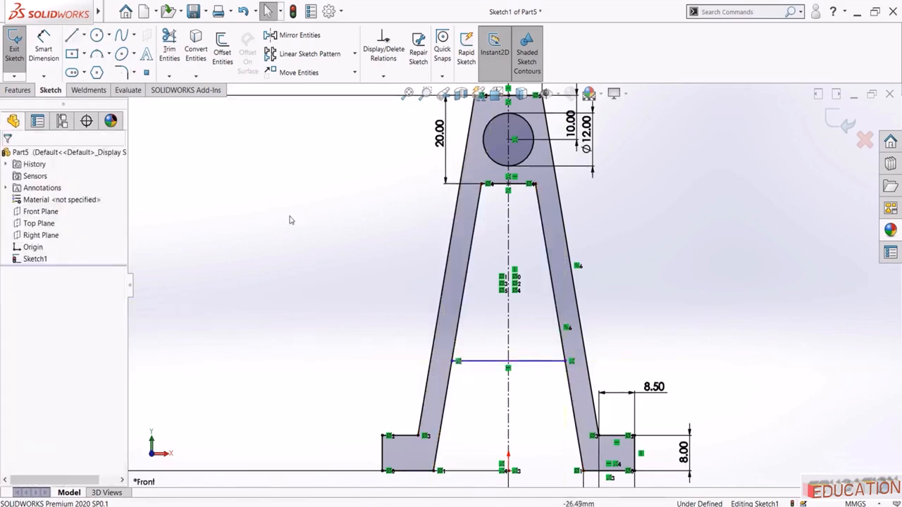
Dimension the crossbar line's height above the bottom line of the foot at 25 mm
click(45, 49)
click(487, 362)
click(412, 471)
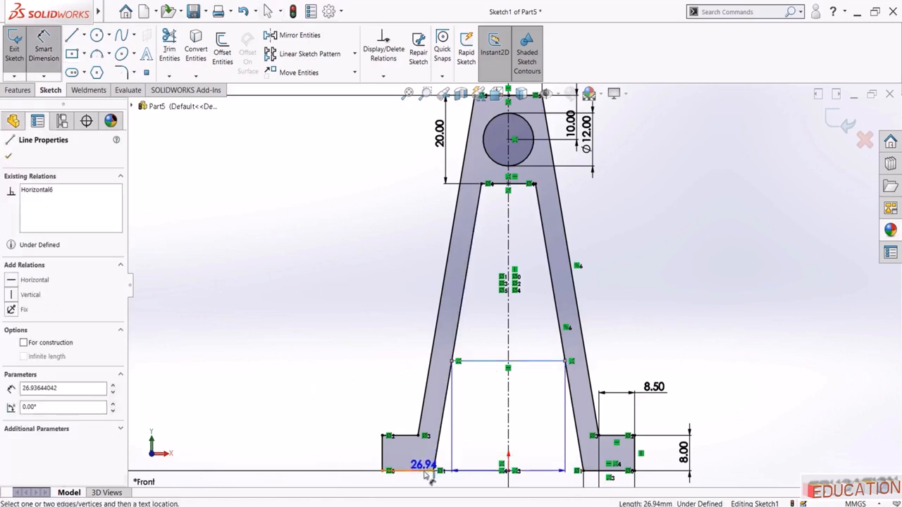
click(311, 457)
text(25)
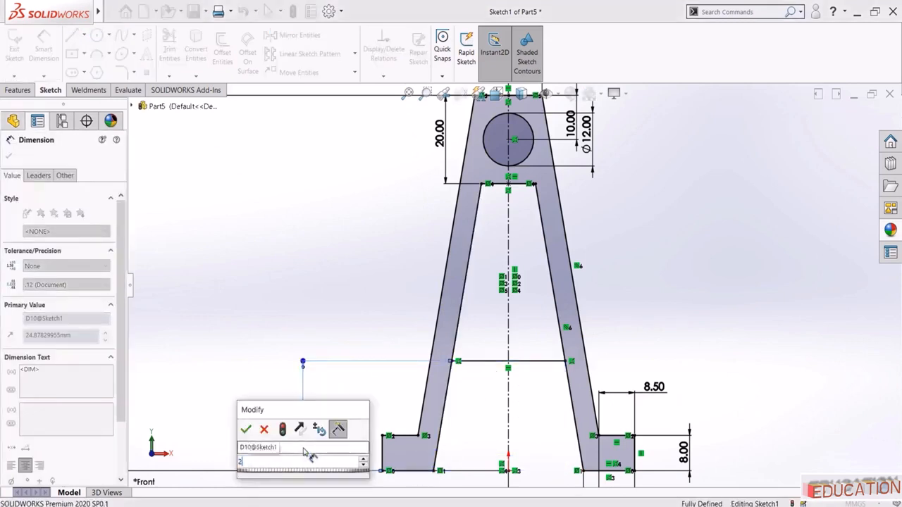
key(Return)
key(Escape)
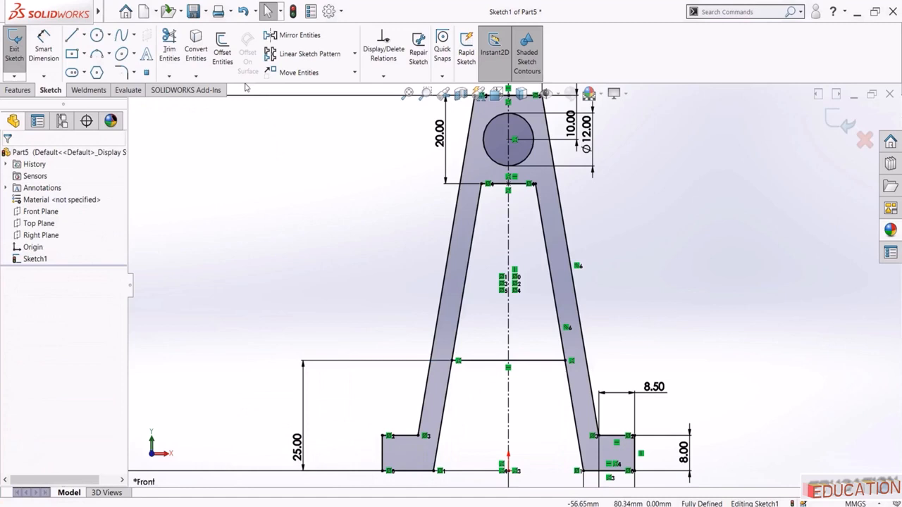
Offset the crossbar line 5 mm upward, using the reversed direction
click(222, 53)
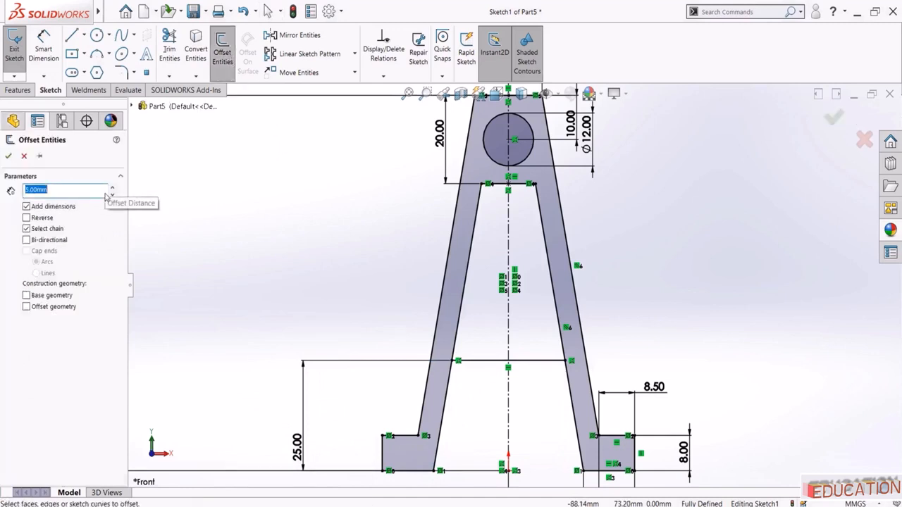
click(483, 362)
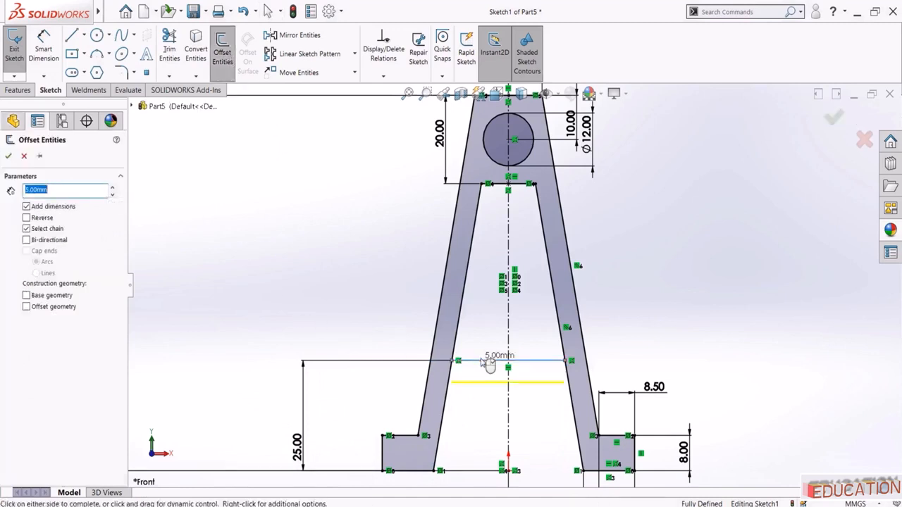
click(26, 219)
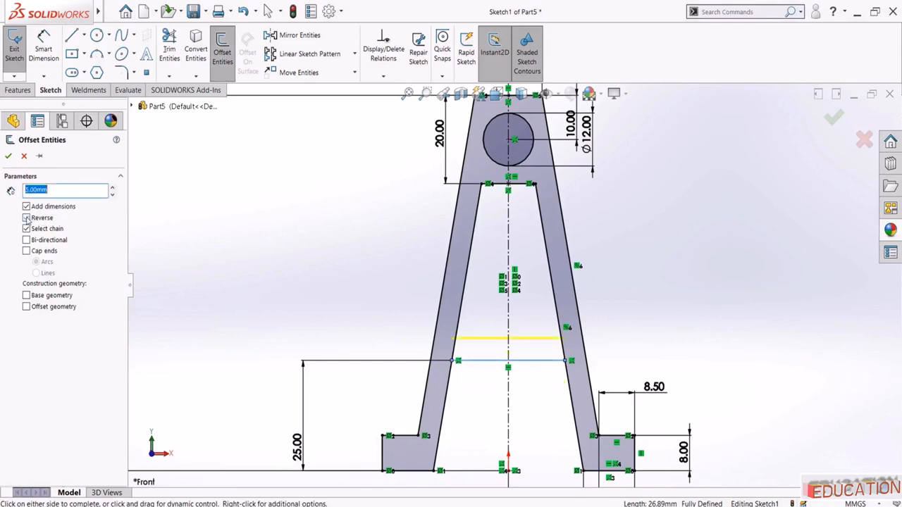
click(9, 157)
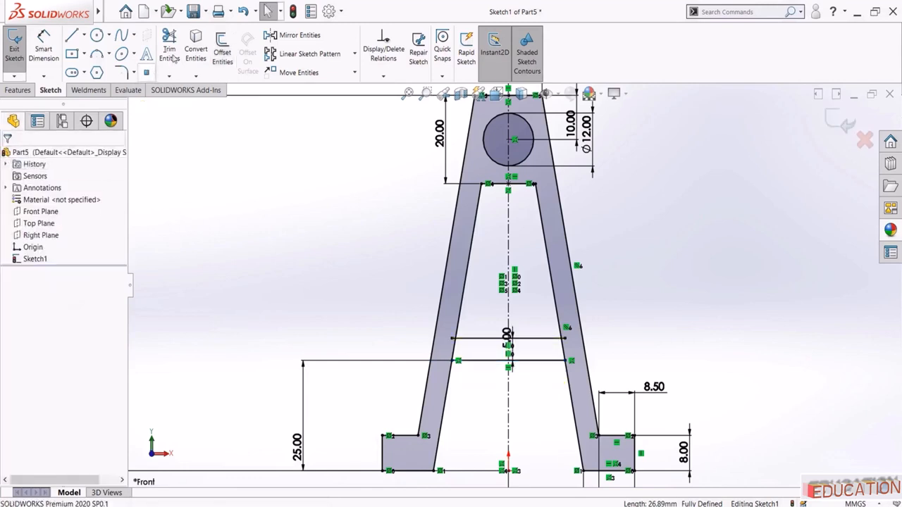
Trim the inner slanted lines between the two crossbar lines and the overhanging ends of the upper crossbar line
click(170, 44)
scroll(509, 379, down, 3)
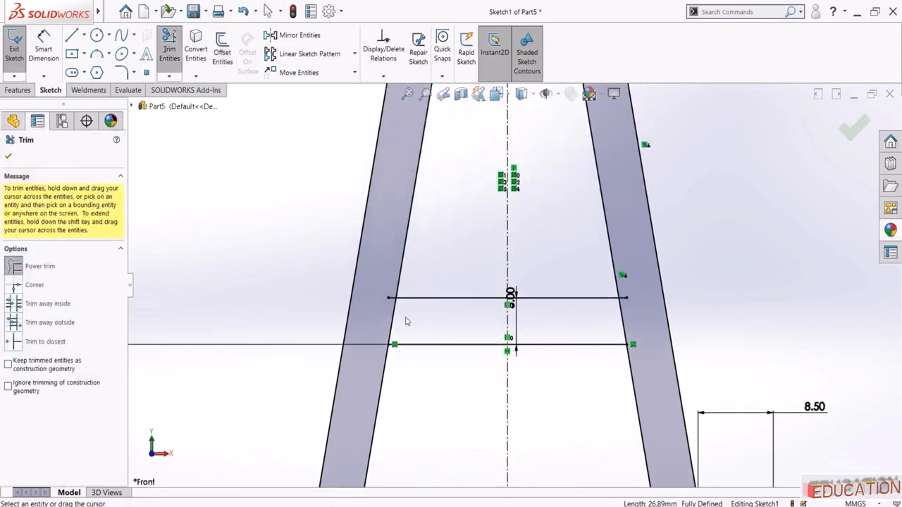
drag(405, 322, 391, 320)
scroll(395, 289, down, 2)
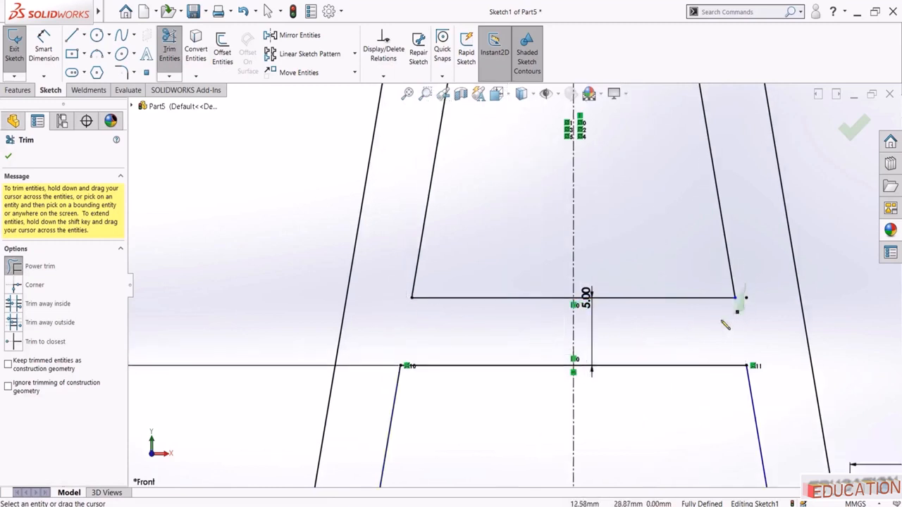
drag(723, 321, 704, 328)
scroll(615, 315, up, 6)
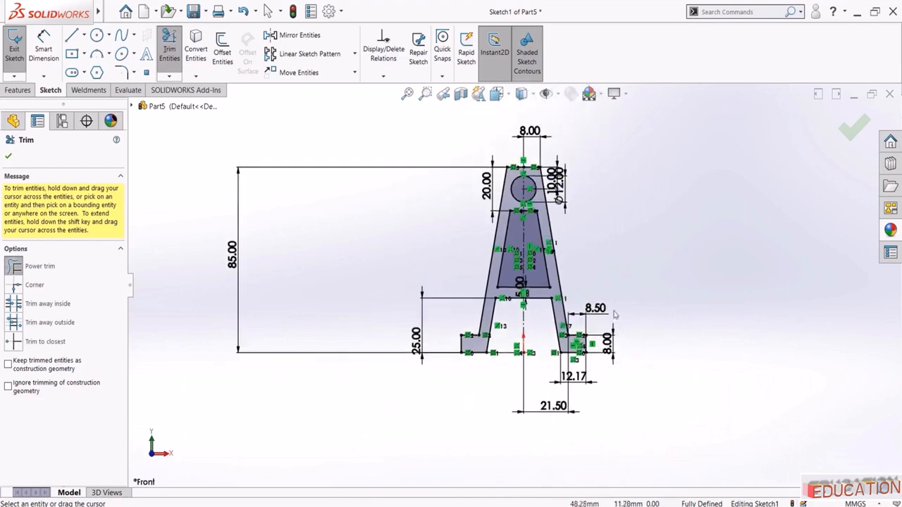
key(Escape)
Exit the sketch and extrude the A-shaped profile 6 mm with the Mid Plane end condition
scroll(537, 260, down, 2)
scroll(582, 250, up, 2)
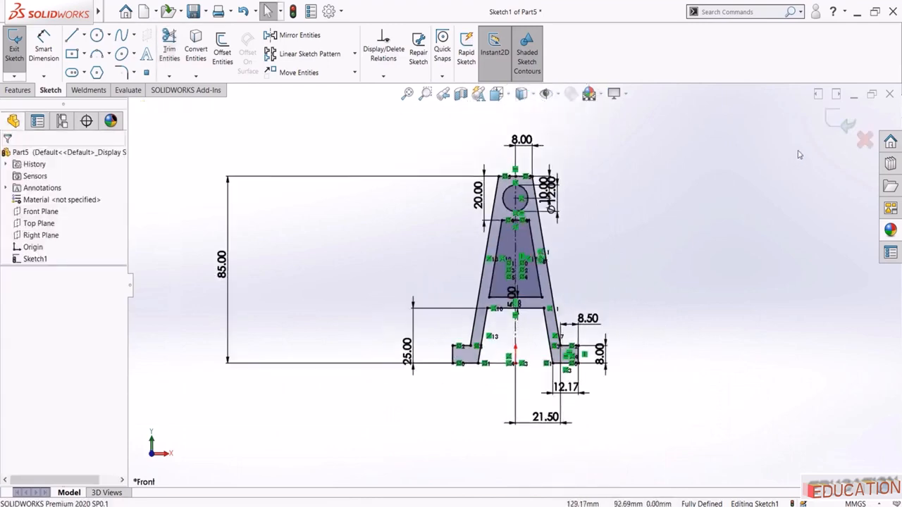
click(843, 126)
click(19, 47)
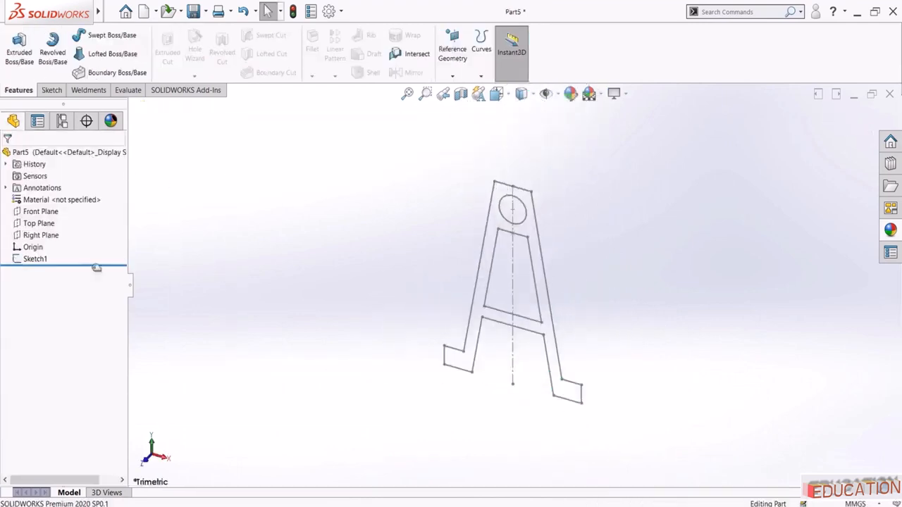
click(42, 260)
click(20, 48)
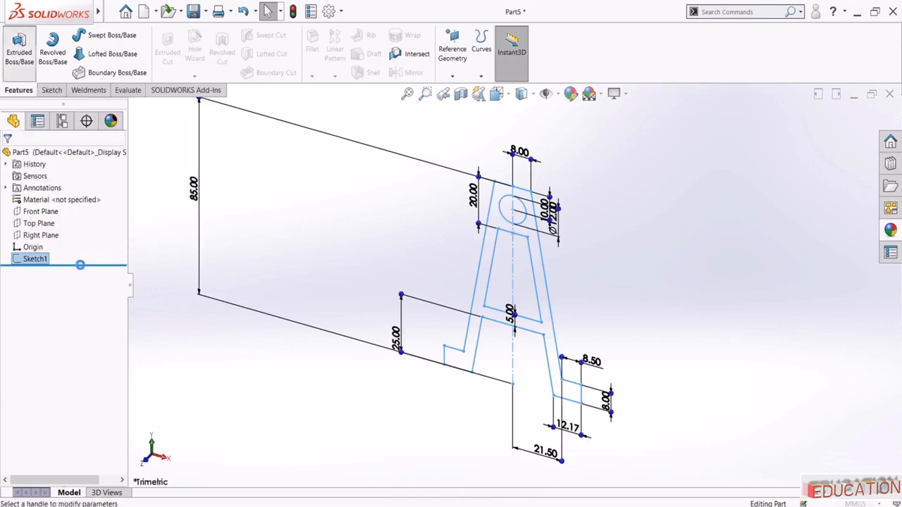
text(6)
key(Return)
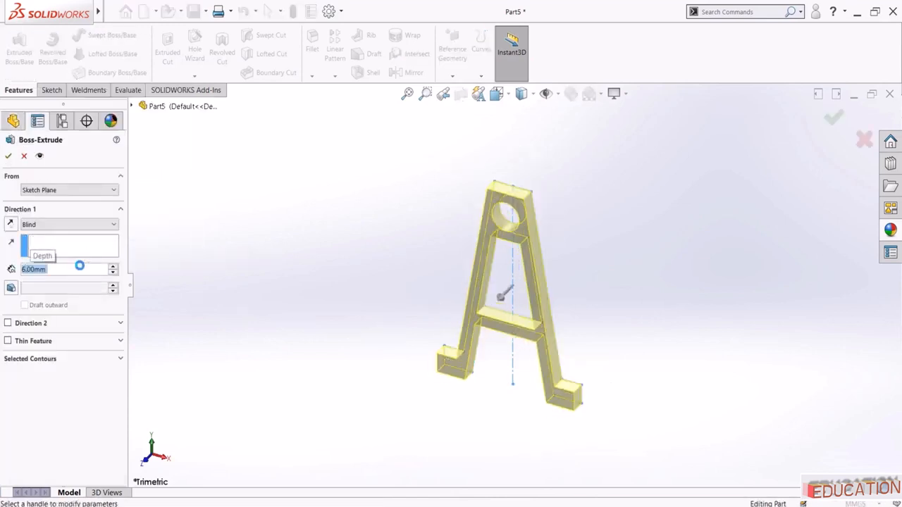
click(41, 225)
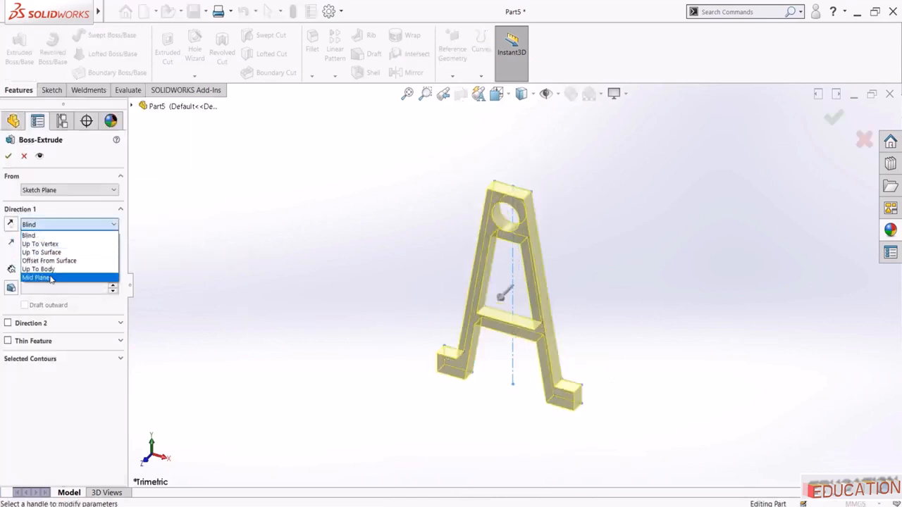
click(41, 277)
click(8, 156)
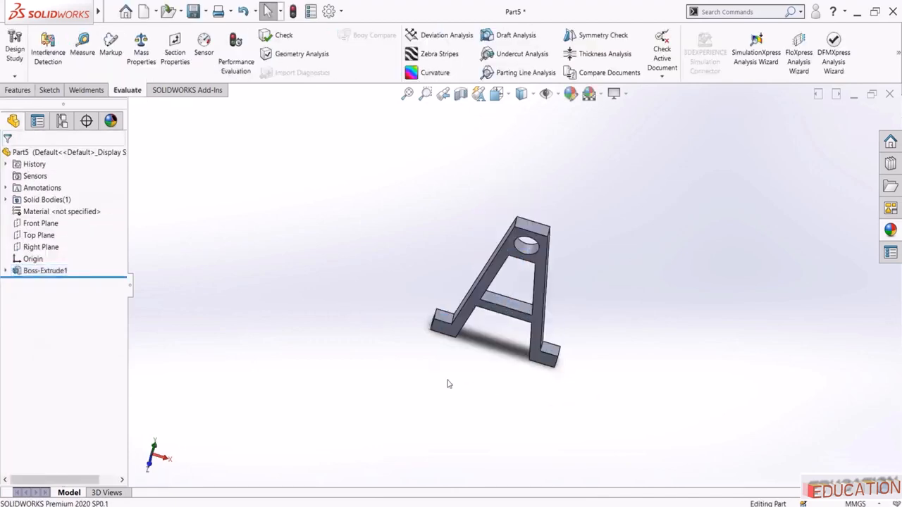
Start a sketch on the upper face of the stand's left foot and view it straight on
scroll(474, 354, down, 3)
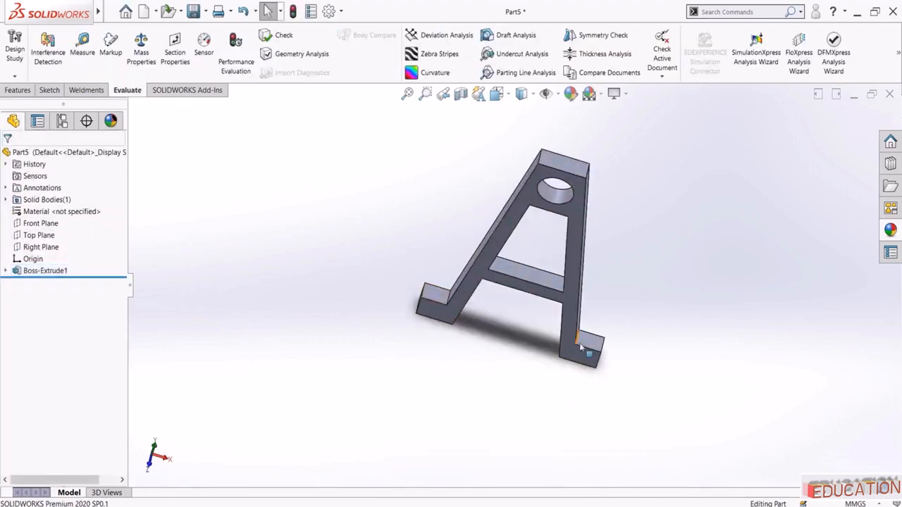
middle_drag(409, 313, 441, 312)
click(436, 277)
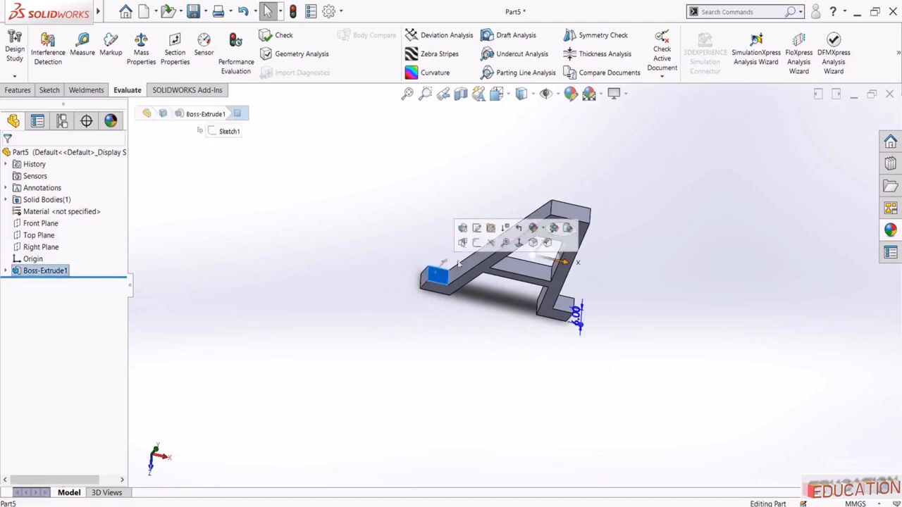
click(477, 242)
click(55, 282)
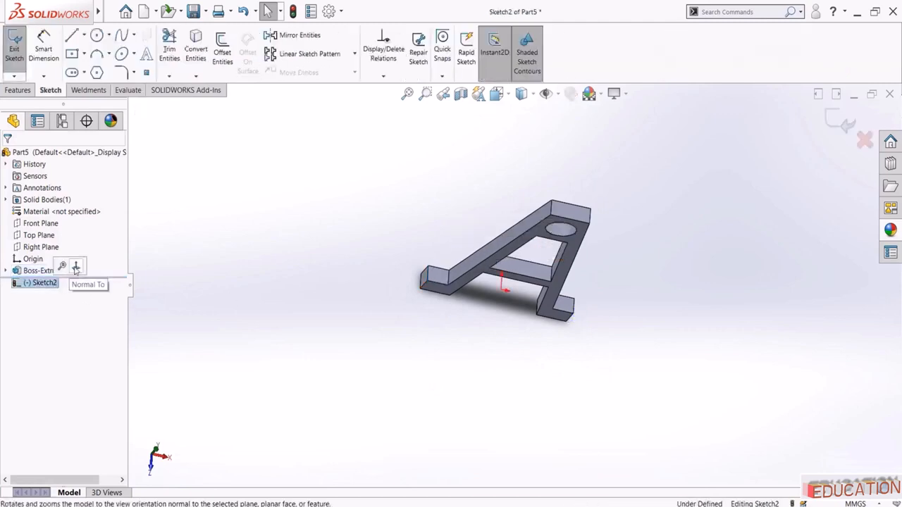
click(74, 265)
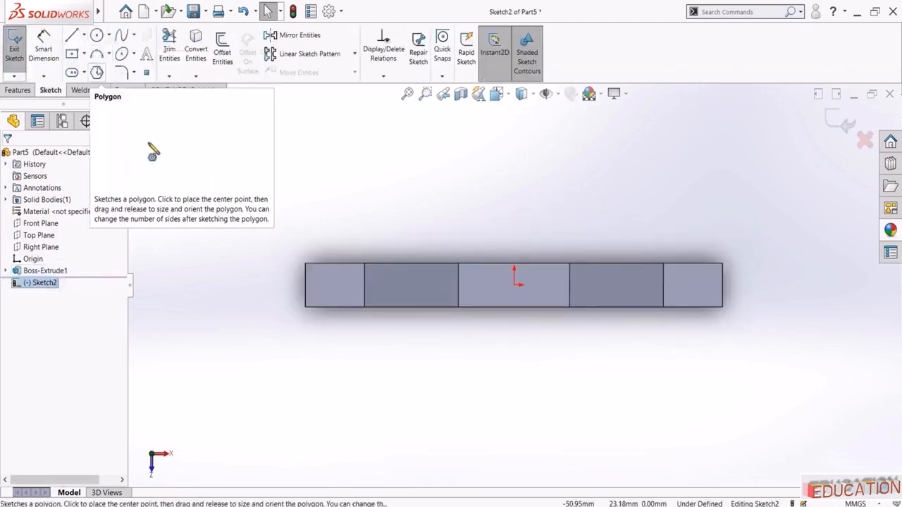
Place one sketch point near the middle of each foot's upper face
click(145, 74)
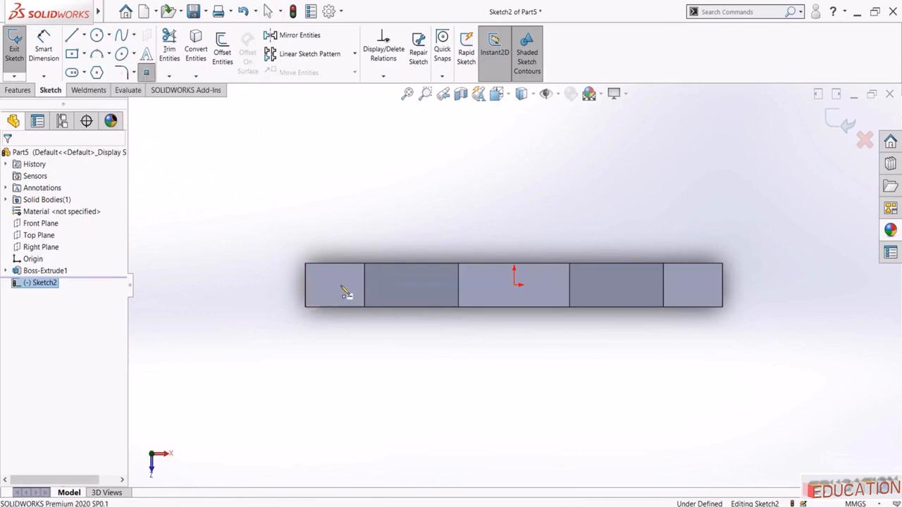
click(336, 284)
click(698, 285)
key(Escape)
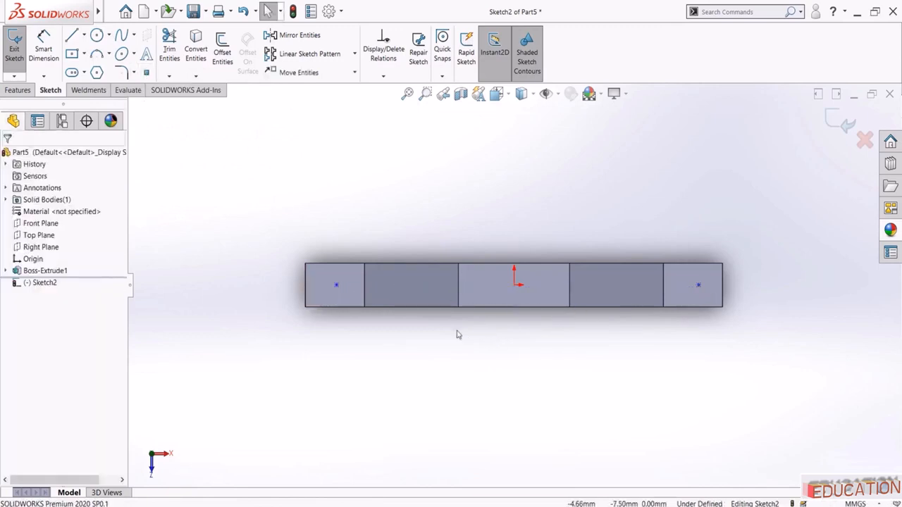
Align both foot points horizontally with the origin
click(338, 285)
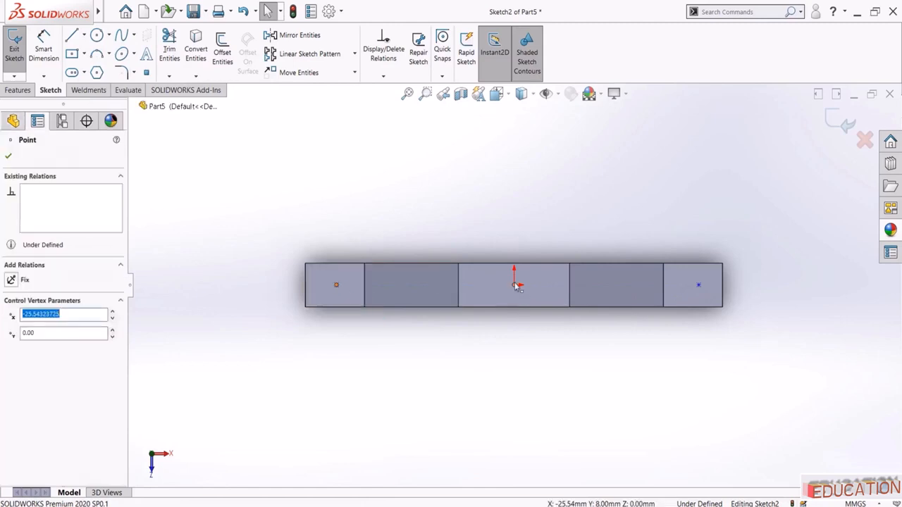
ctrl+click(517, 286)
ctrl+click(698, 284)
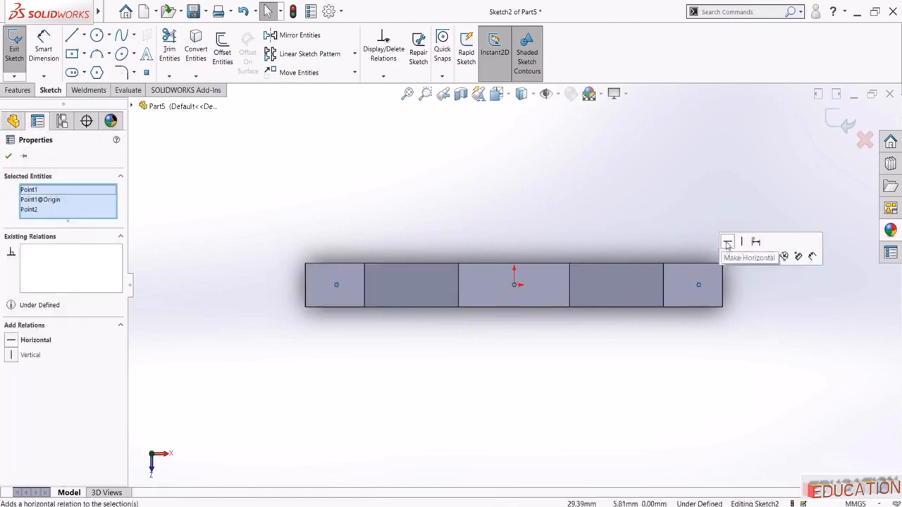
click(727, 243)
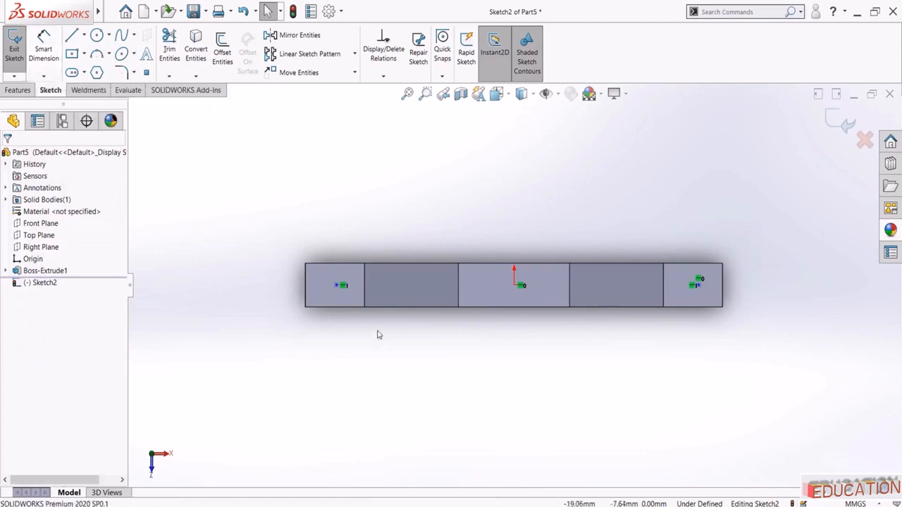
Dimension the distance between the two foot points at 50 mm
click(341, 286)
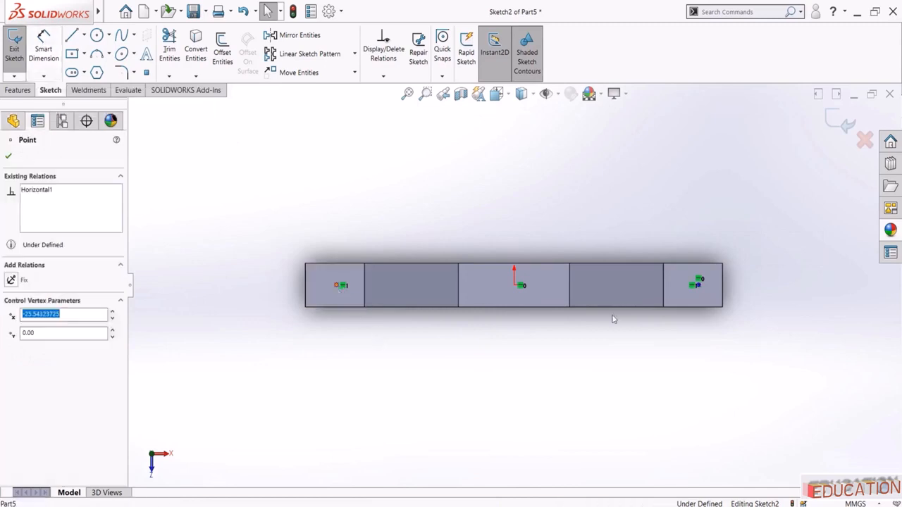
click(700, 287)
click(44, 44)
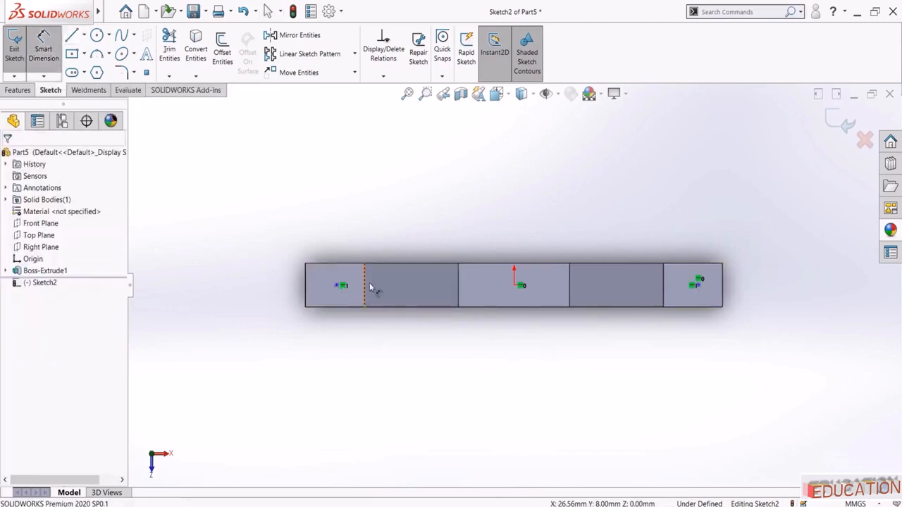
click(339, 286)
click(700, 287)
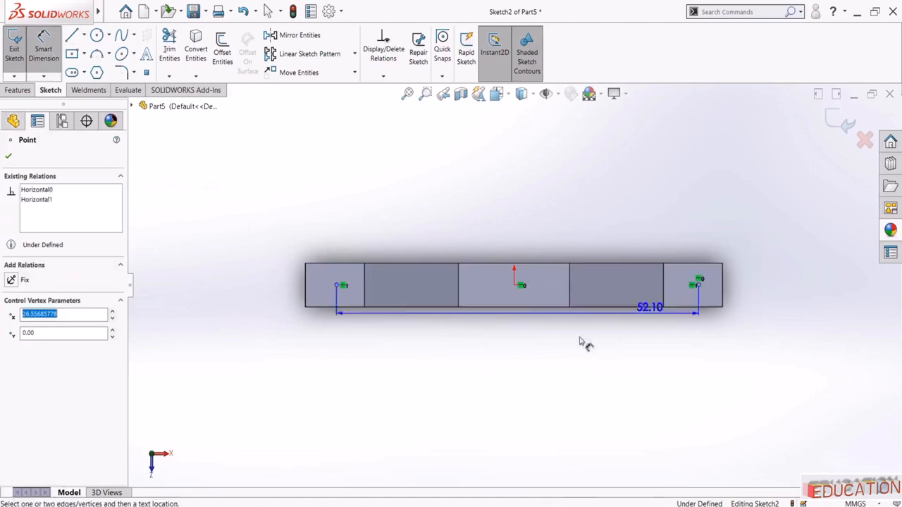
click(515, 375)
text(50)
key(Return)
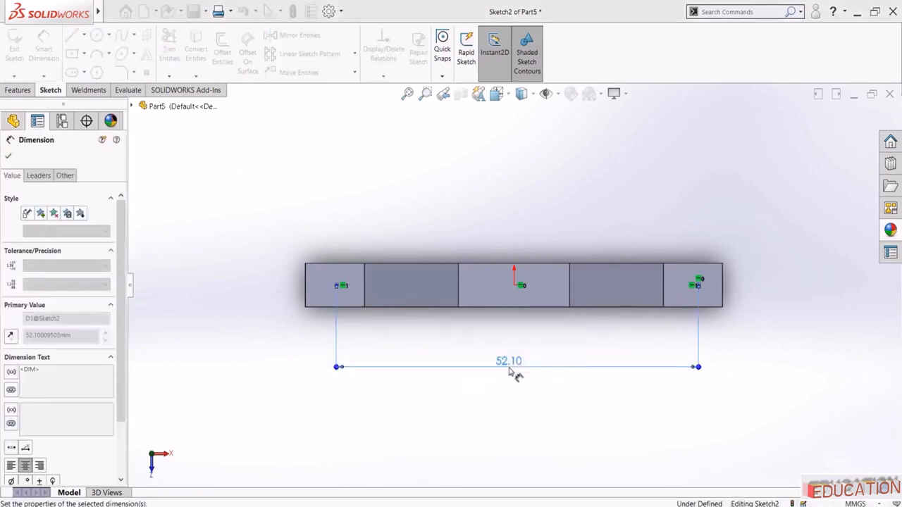
key(Escape)
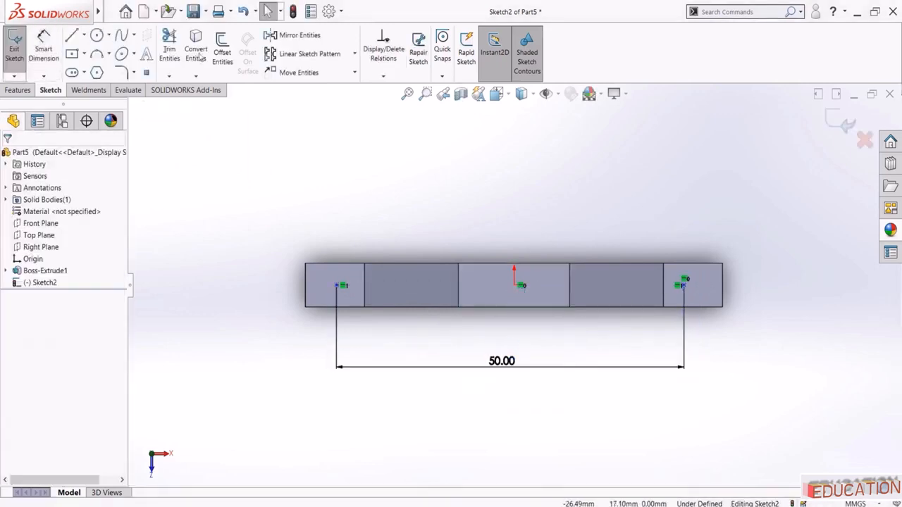
Draw a centerline about 15 mm long upward from the origin and make it vertical
click(71, 35)
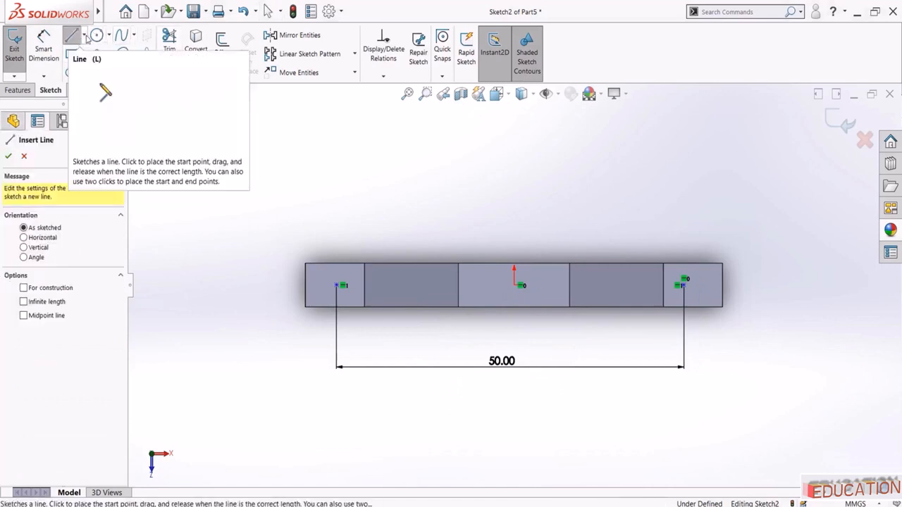
click(84, 35)
click(95, 64)
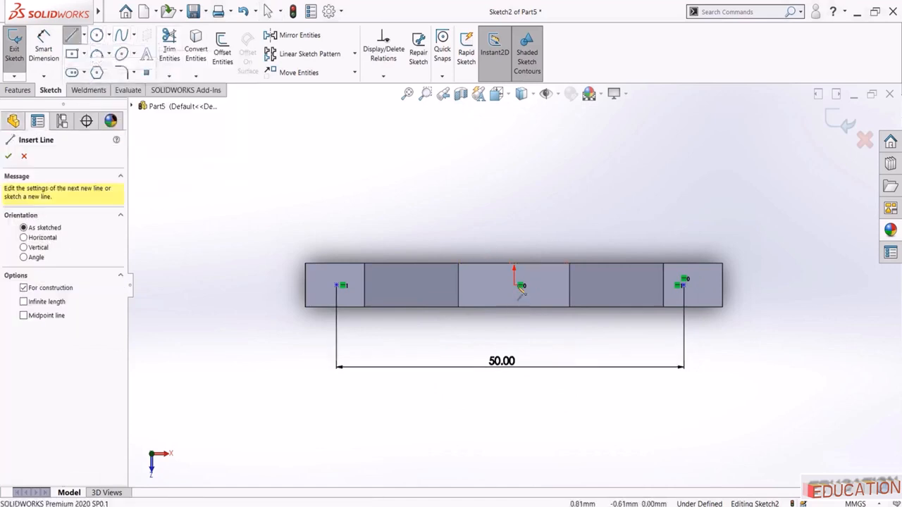
click(514, 286)
click(517, 171)
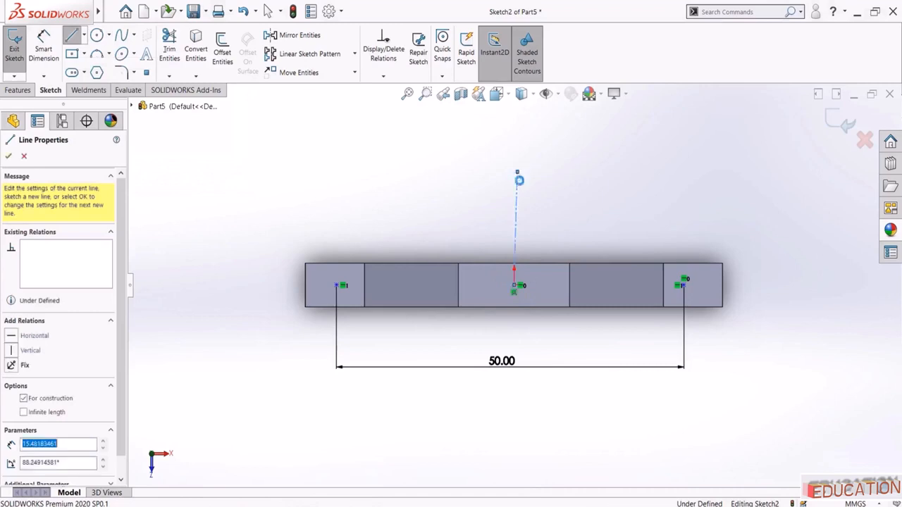
key(Escape)
click(519, 196)
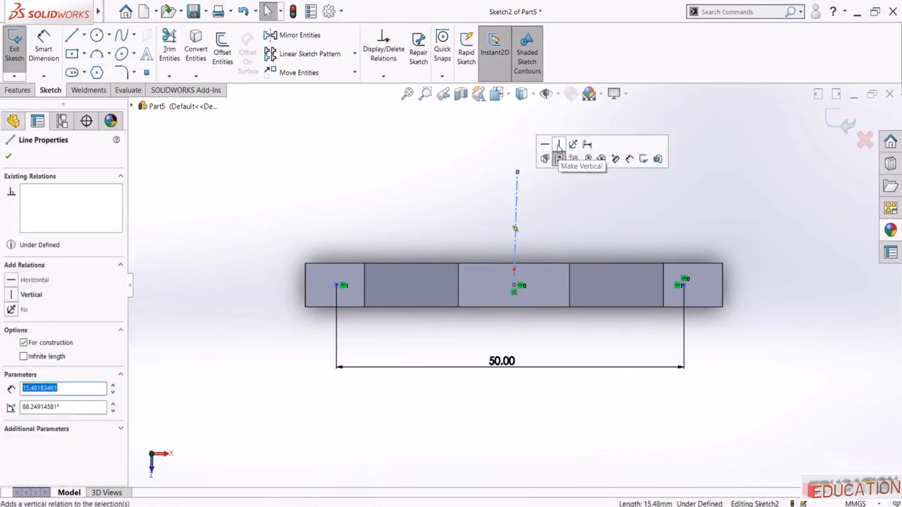
click(559, 146)
click(396, 219)
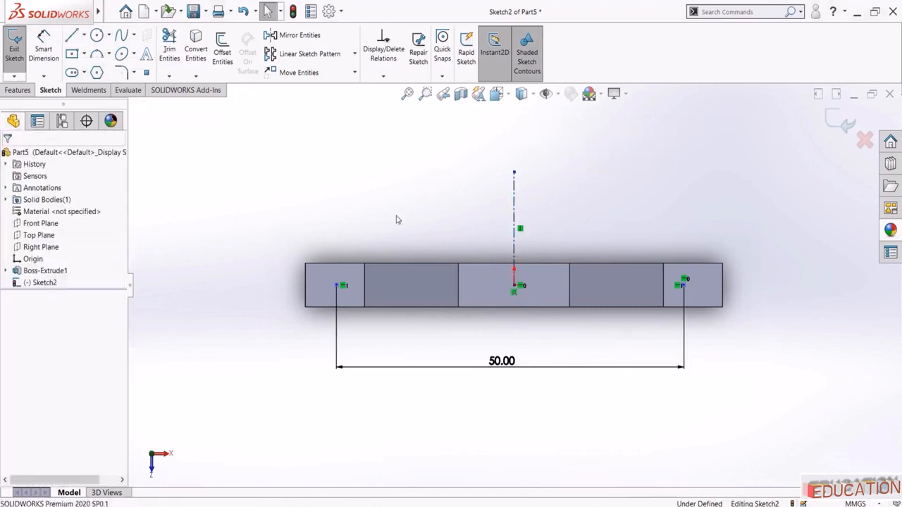
Make the two foot points symmetric about the vertical centerline and exit the sketch
click(336, 285)
click(515, 220)
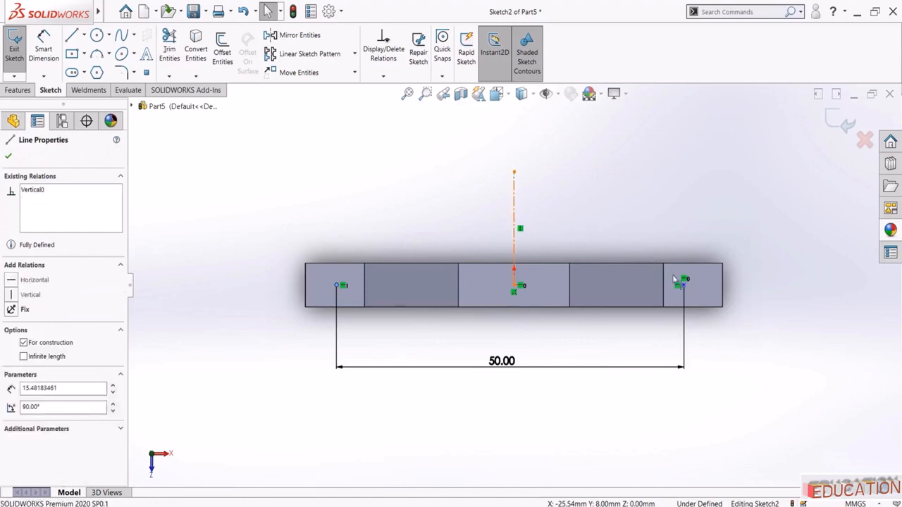
ctrl+click(682, 285)
ctrl+click(683, 287)
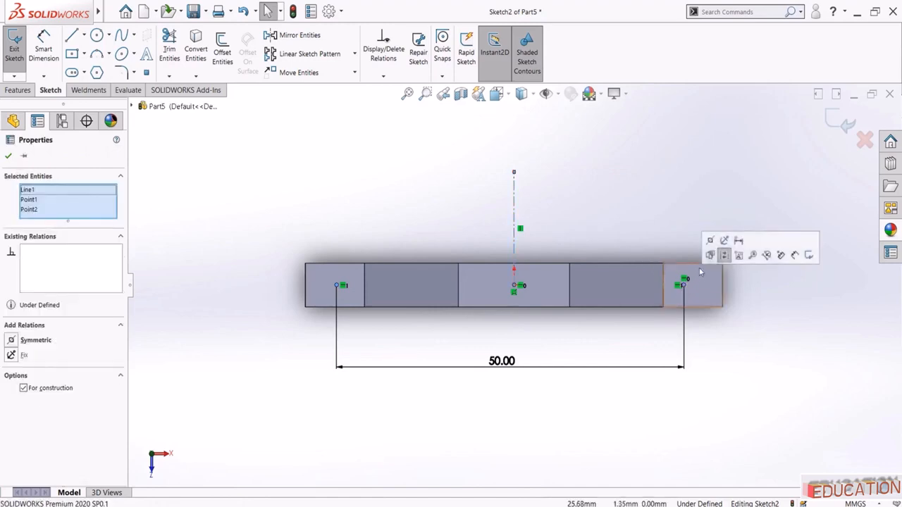
click(709, 241)
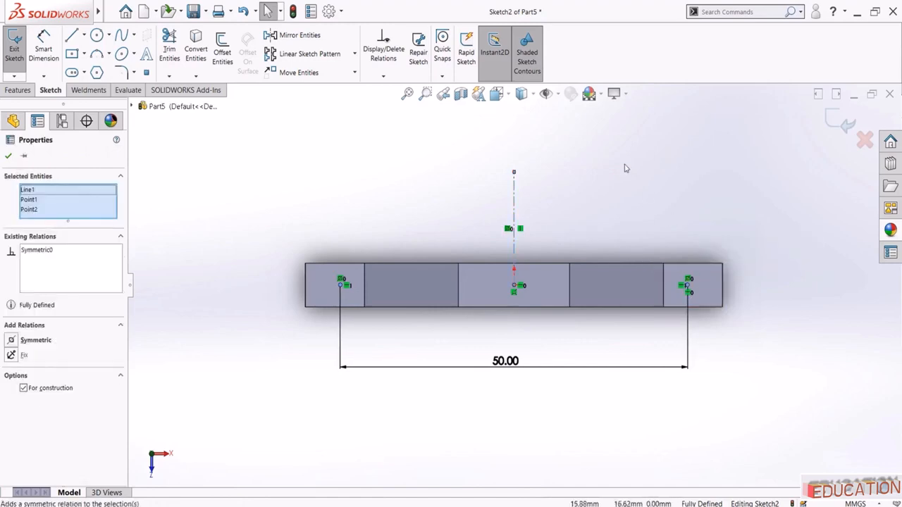
click(592, 196)
click(846, 122)
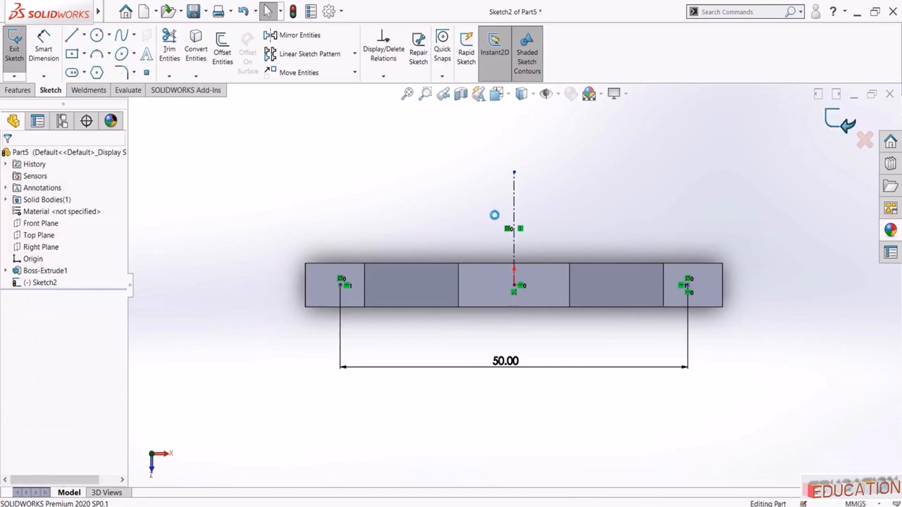
Create DIN drill-size Ø4.0 Through All holes with the Hole Wizard at the two sketch points on the feet
click(28, 90)
click(194, 46)
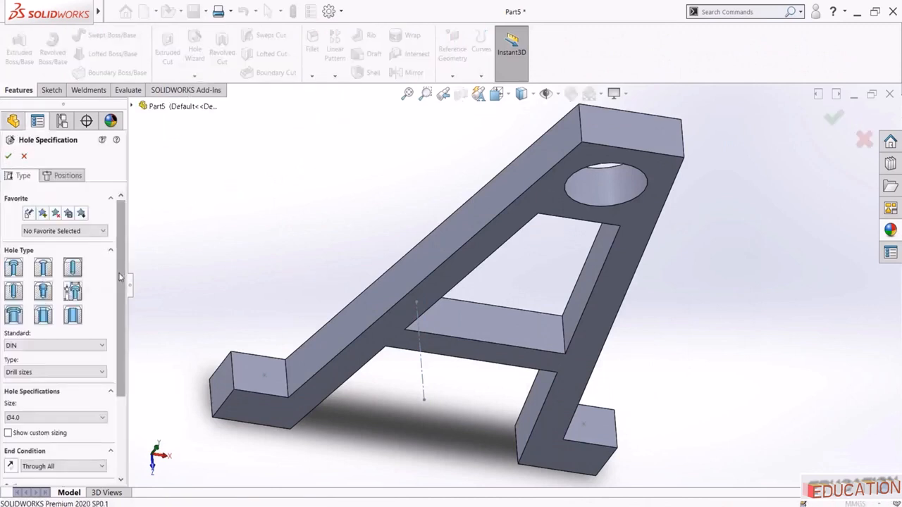
drag(118, 277, 119, 314)
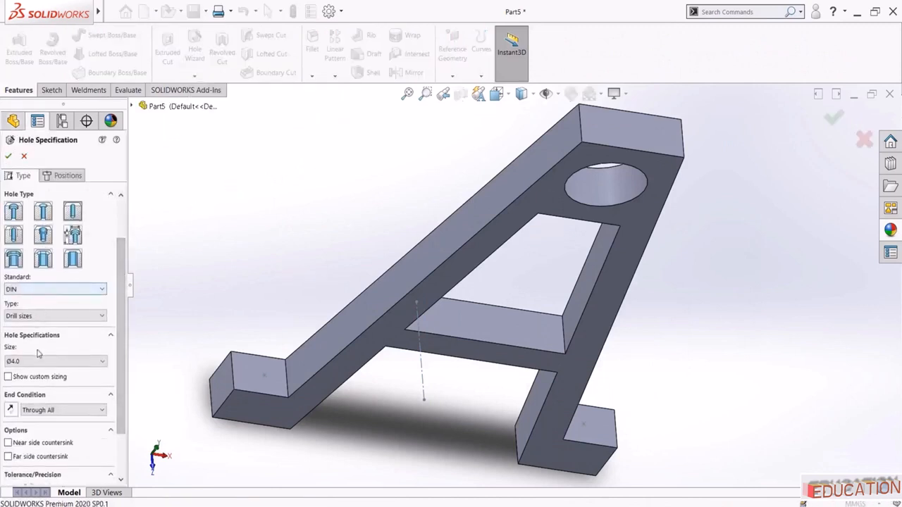
click(64, 177)
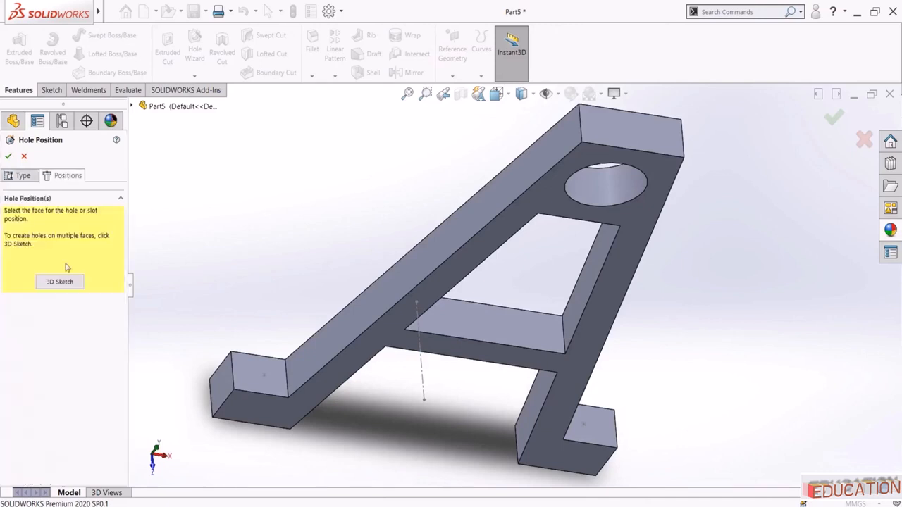
click(264, 375)
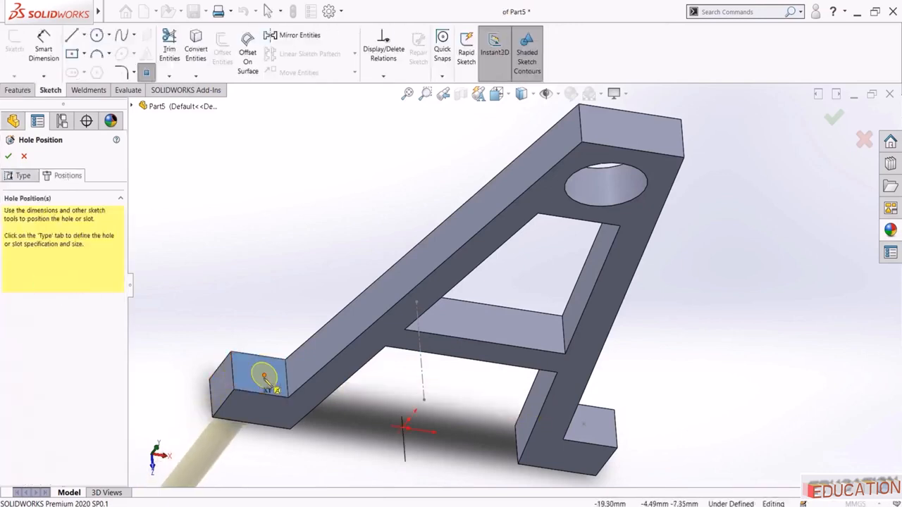
click(584, 423)
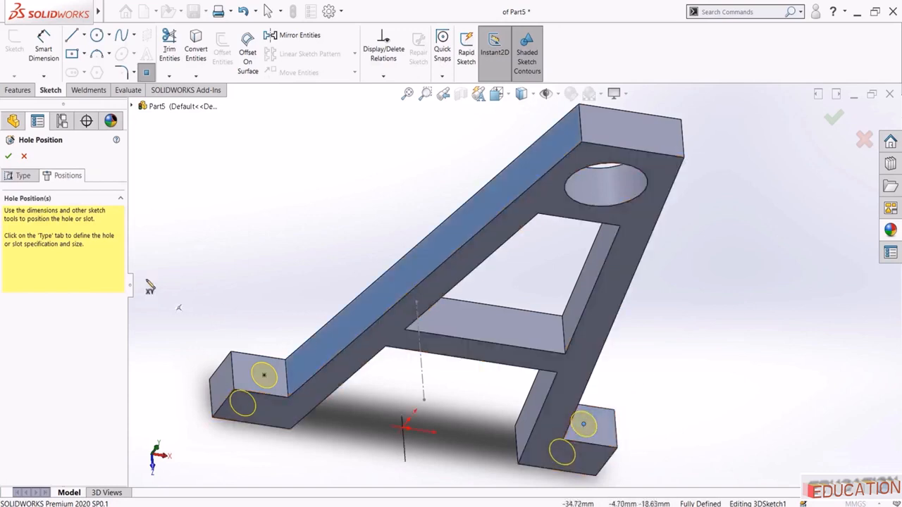
click(23, 176)
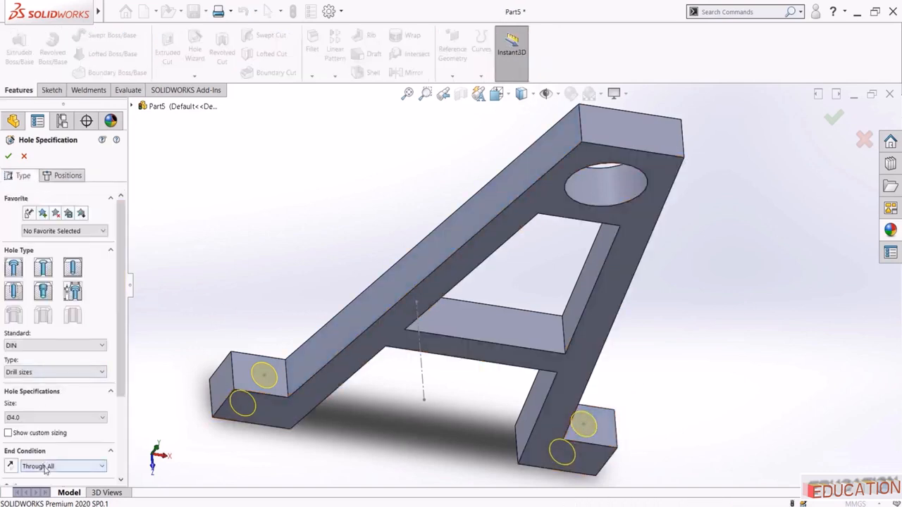
click(12, 156)
Apply the plain galvanized metal appearance to the entire support stand part
middle_drag(321, 332, 237, 189)
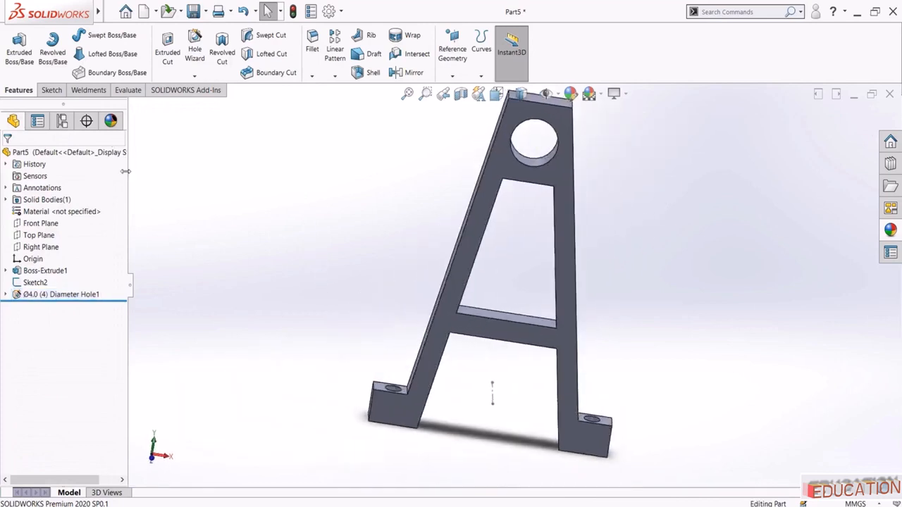
drag(129, 175, 153, 145)
click(152, 122)
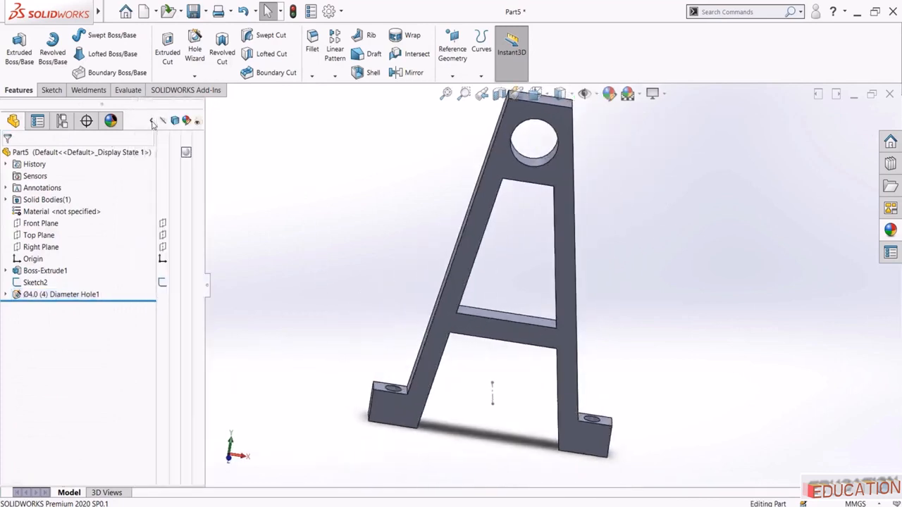
click(186, 154)
click(211, 159)
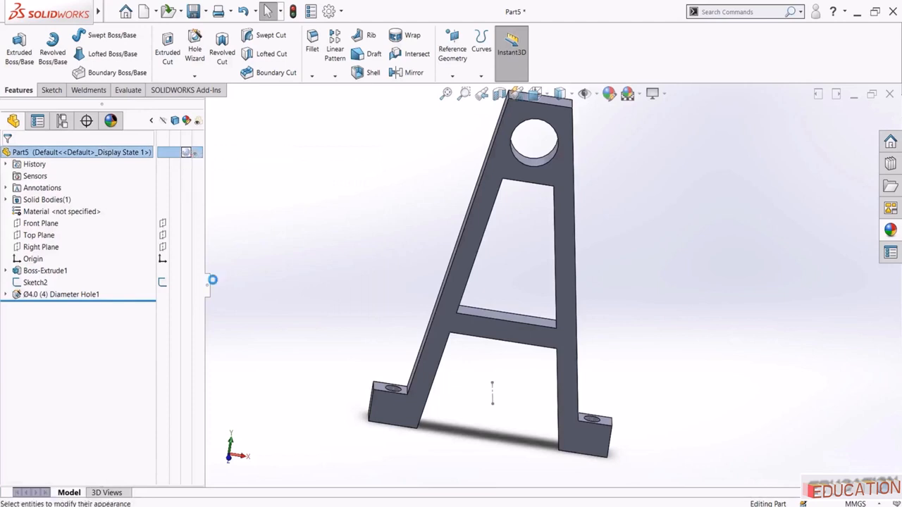
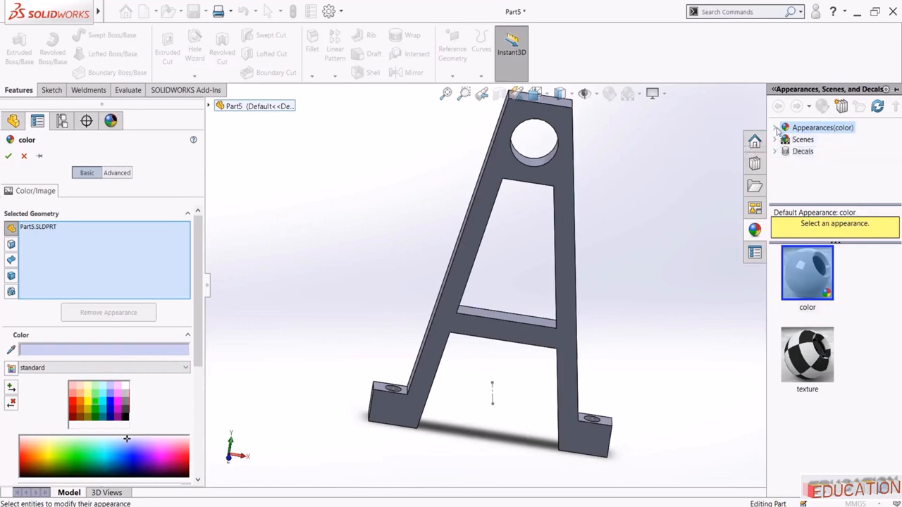
click(776, 127)
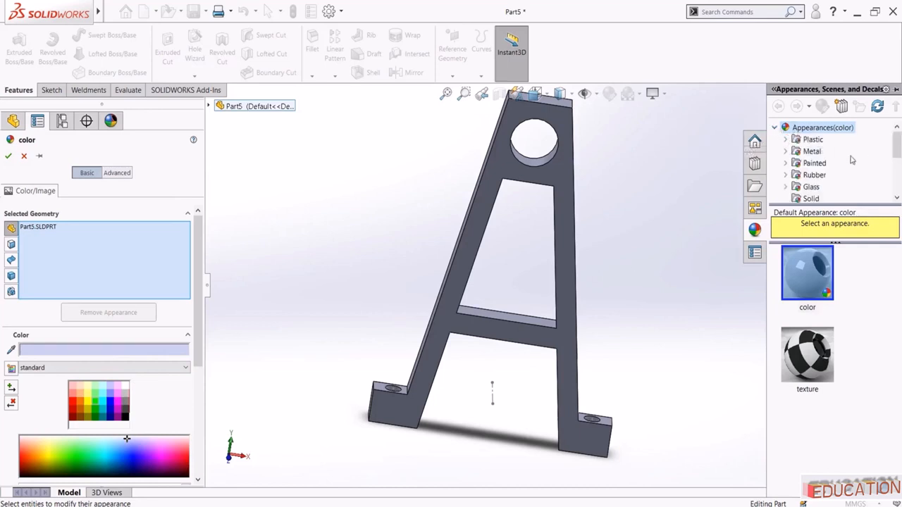
click(787, 151)
scroll(848, 154, down, 4)
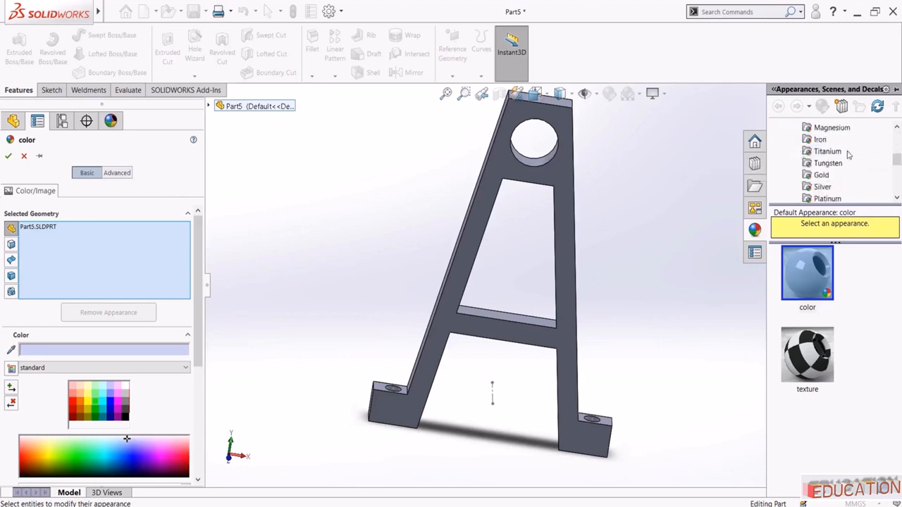
click(821, 186)
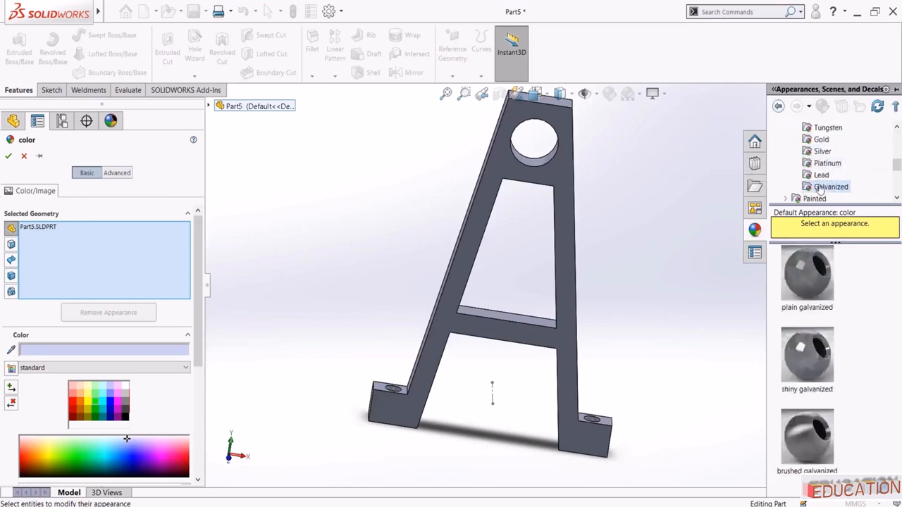
click(807, 277)
middle_drag(613, 251, 585, 269)
click(841, 121)
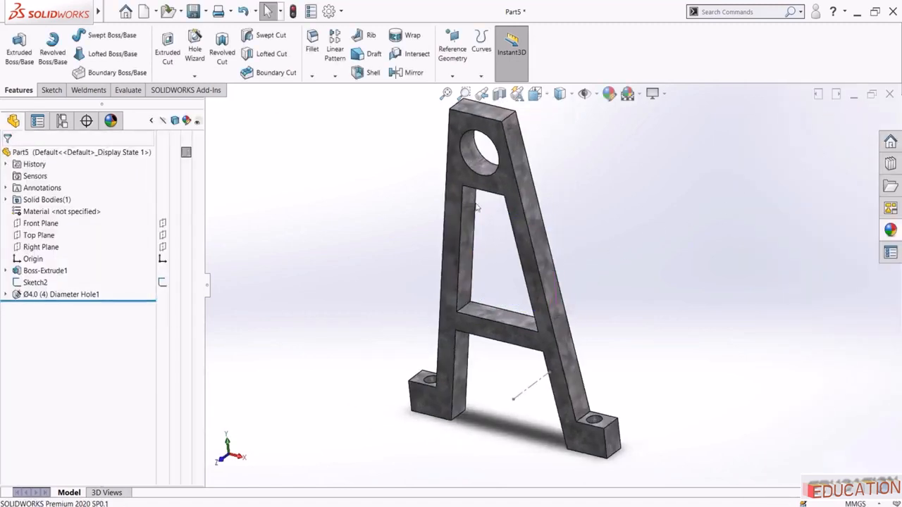
Save the part under the file name Support
key(ctrl+s)
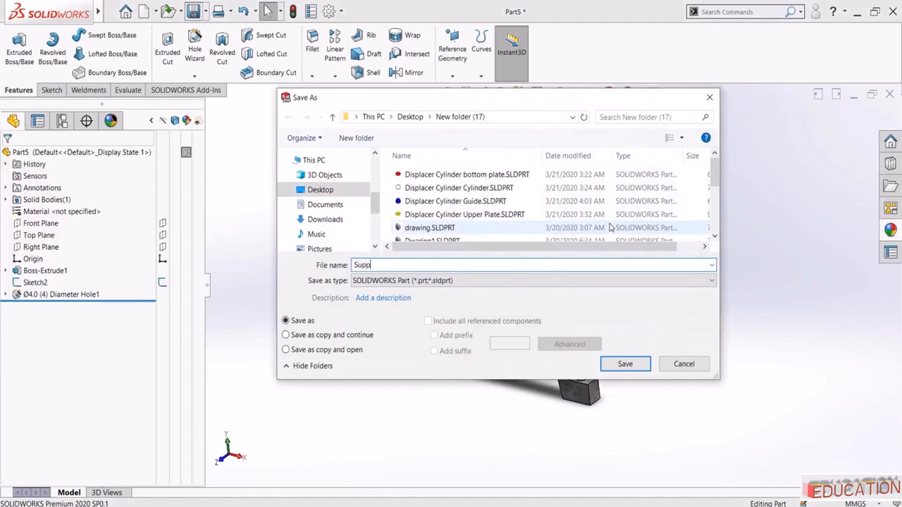
text(Support)
key(Return)
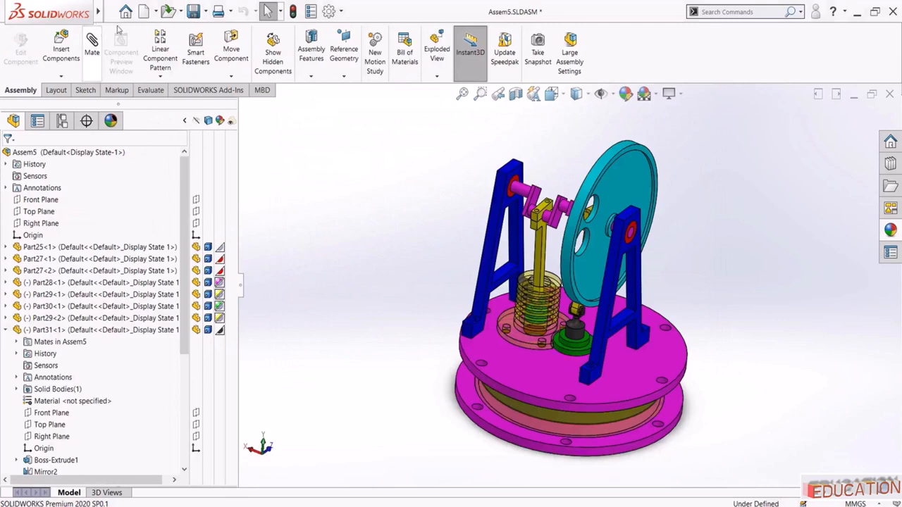
Create a new assembly and place the Displacer Cylinder Sub Assembly in it as the first component
click(145, 13)
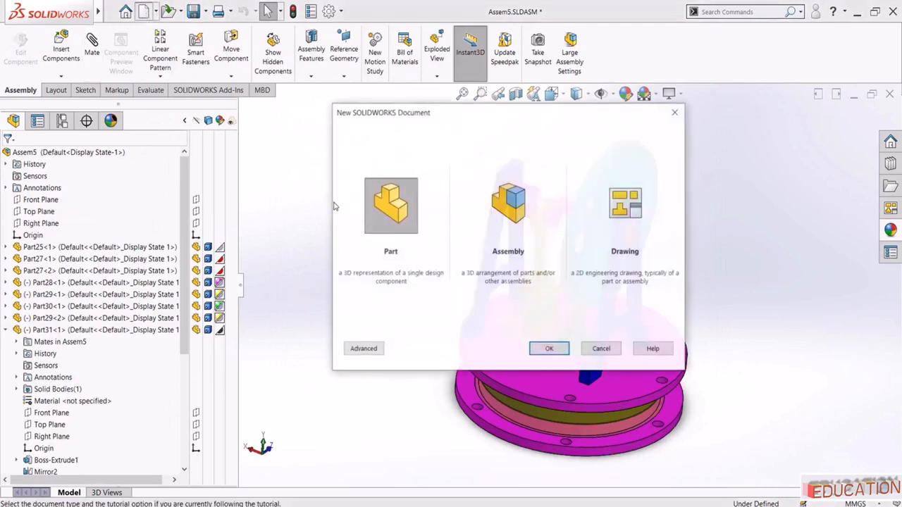
click(521, 221)
click(548, 349)
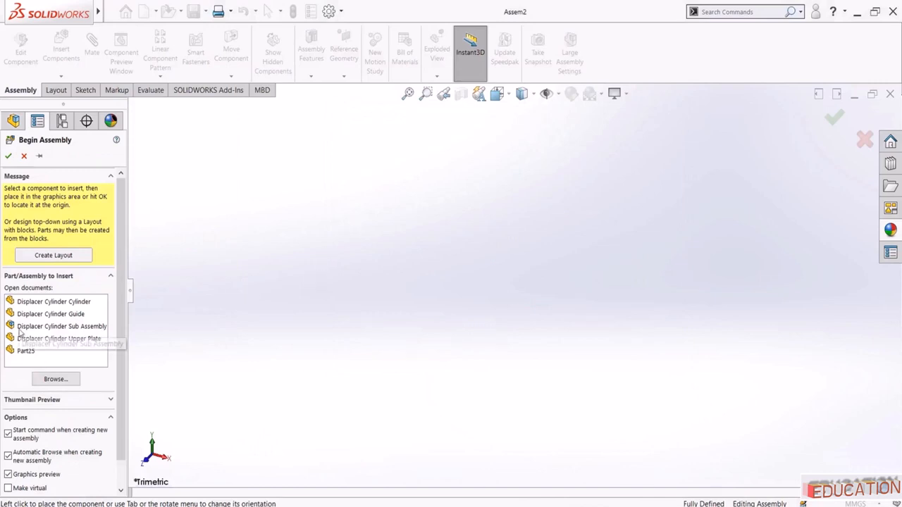
click(21, 327)
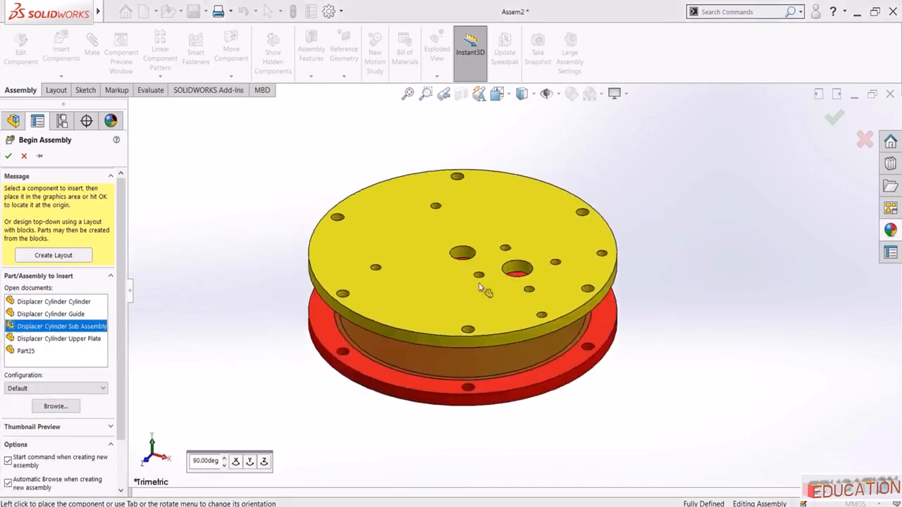
click(533, 257)
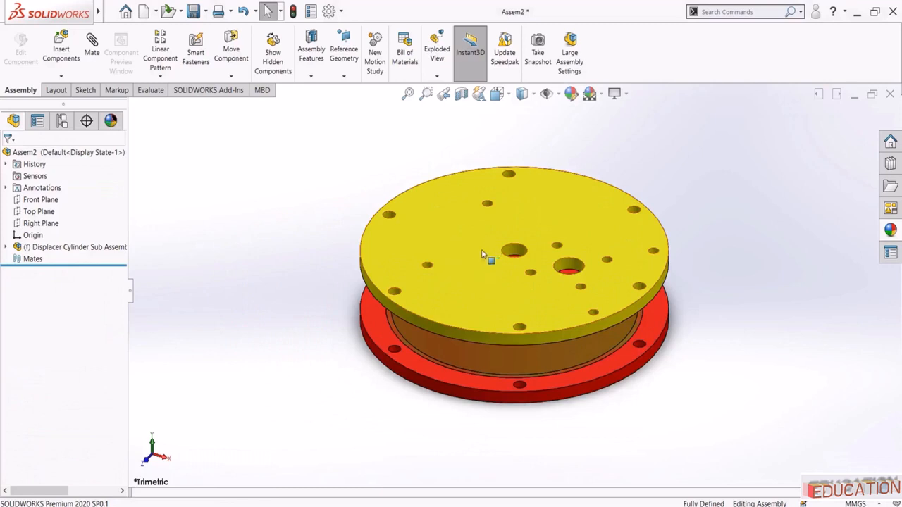
click(6, 247)
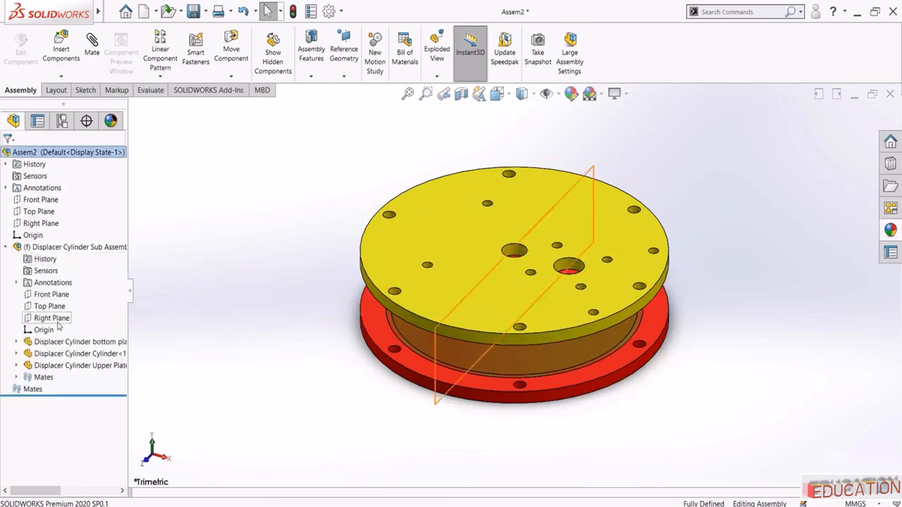
click(53, 367)
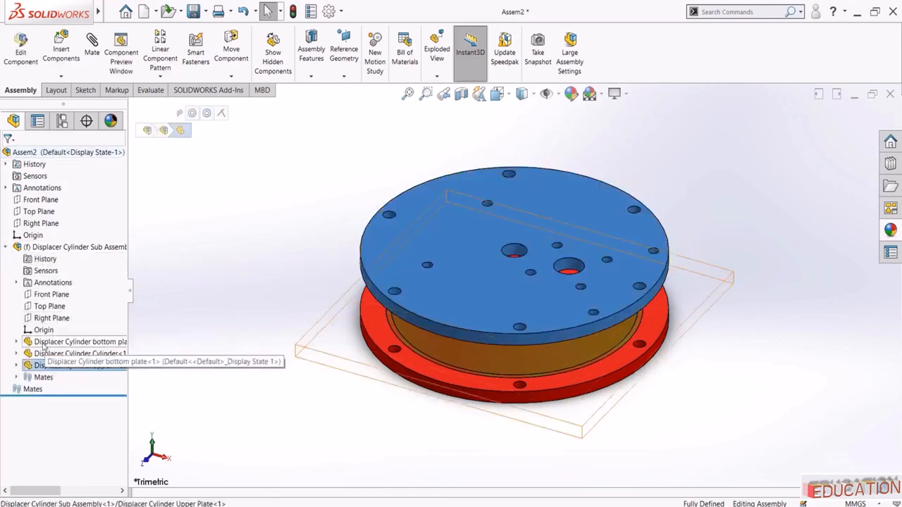
click(7, 248)
right_click(72, 248)
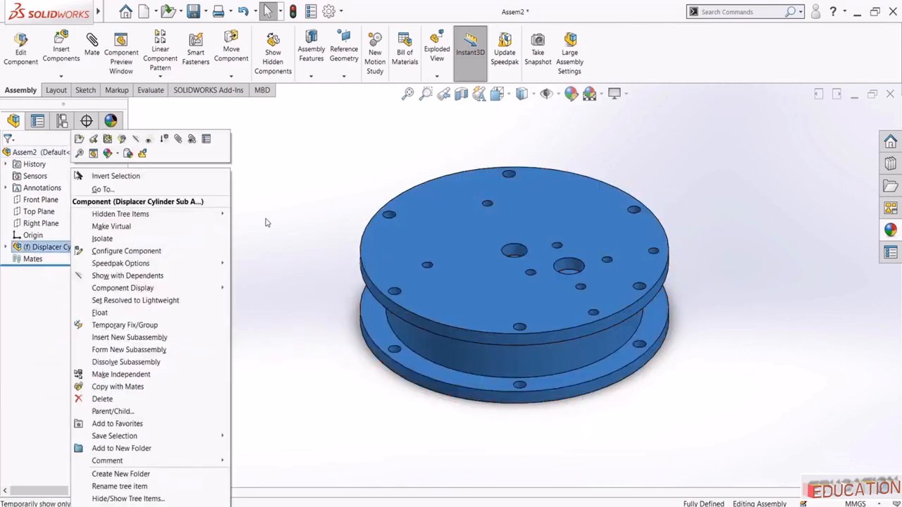
click(265, 218)
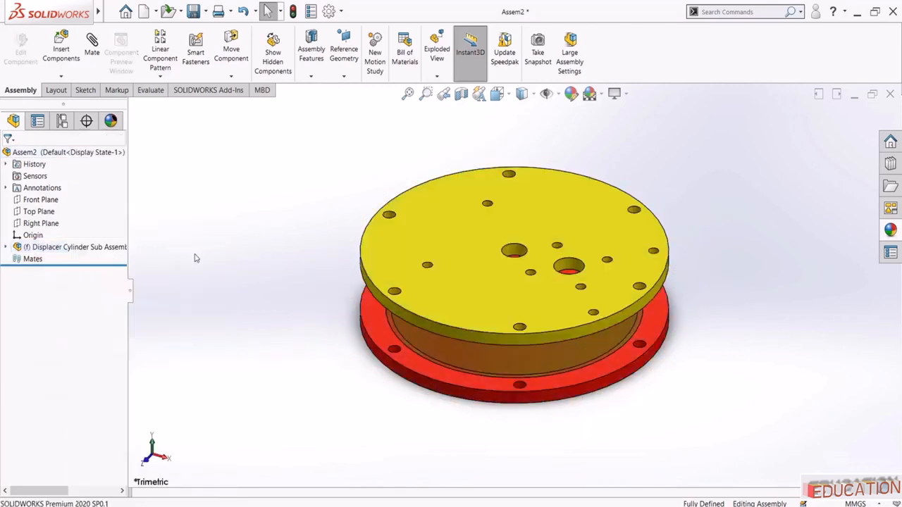
Float the Displacer Cylinder Sub Assembly, mate its origin coincident with the assembly origin with axes aligned, and rebuild
right_click(96, 247)
click(126, 312)
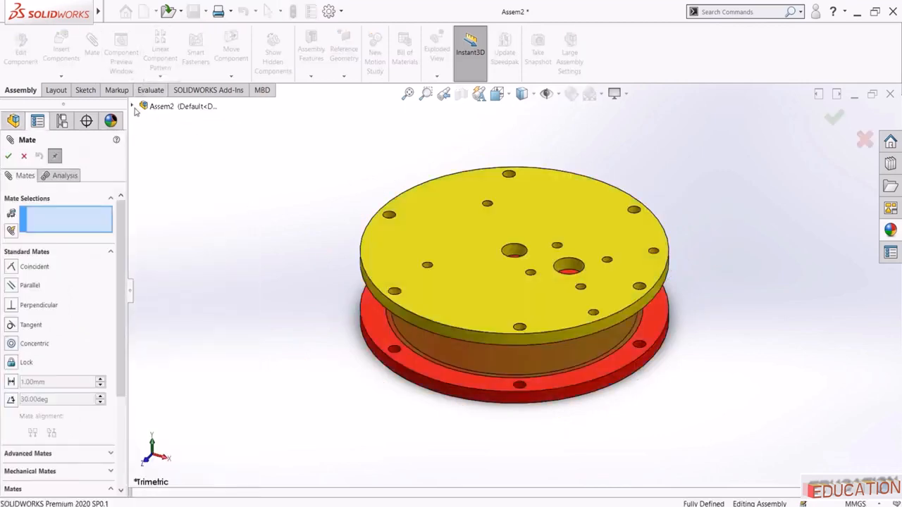
click(133, 106)
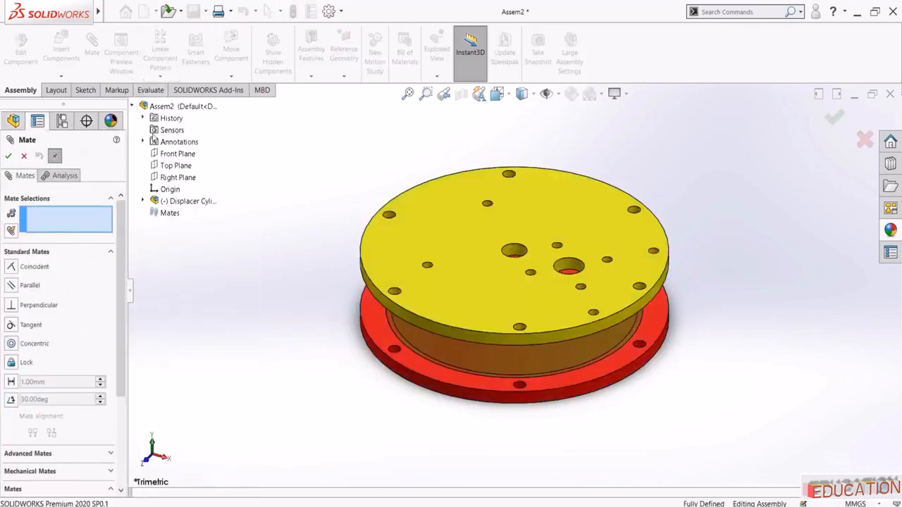
click(170, 189)
click(144, 201)
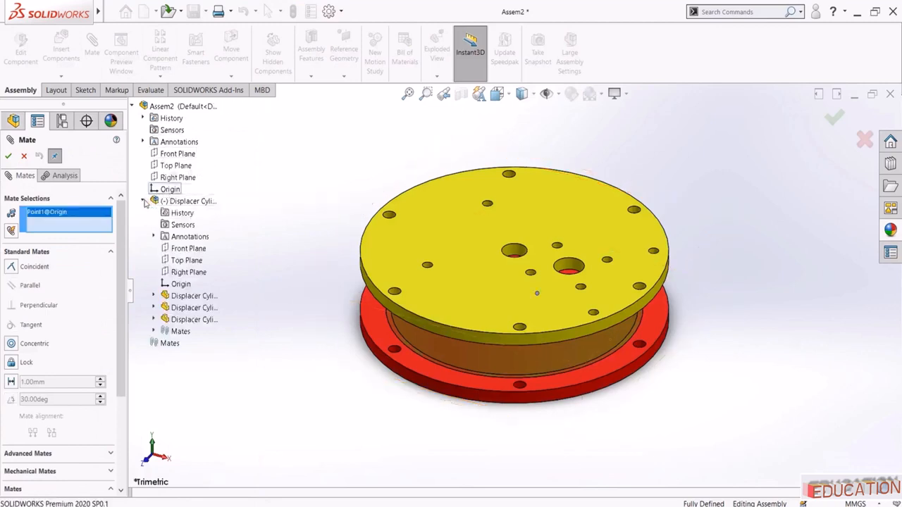
click(179, 284)
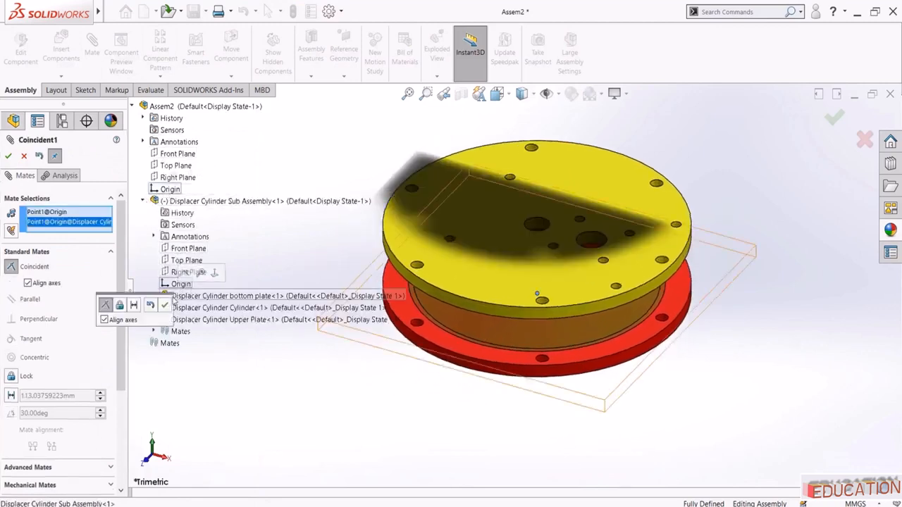
click(164, 305)
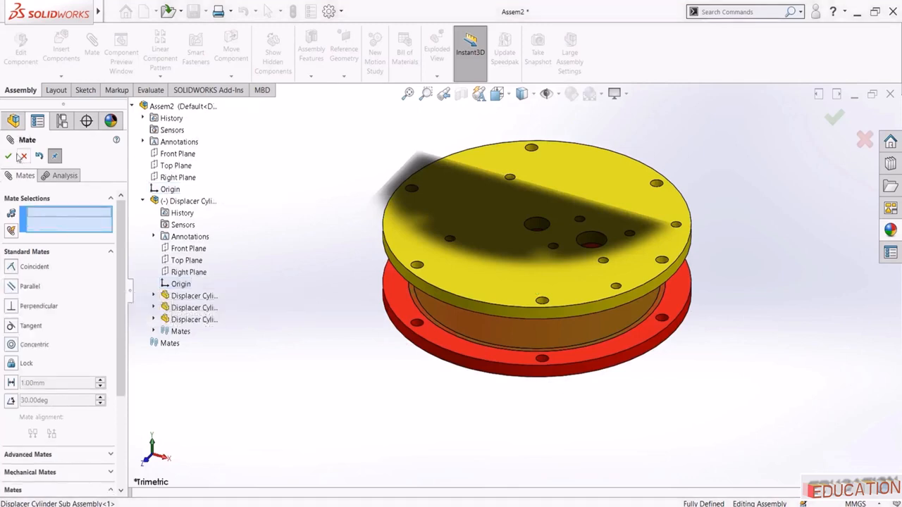
click(21, 156)
click(293, 11)
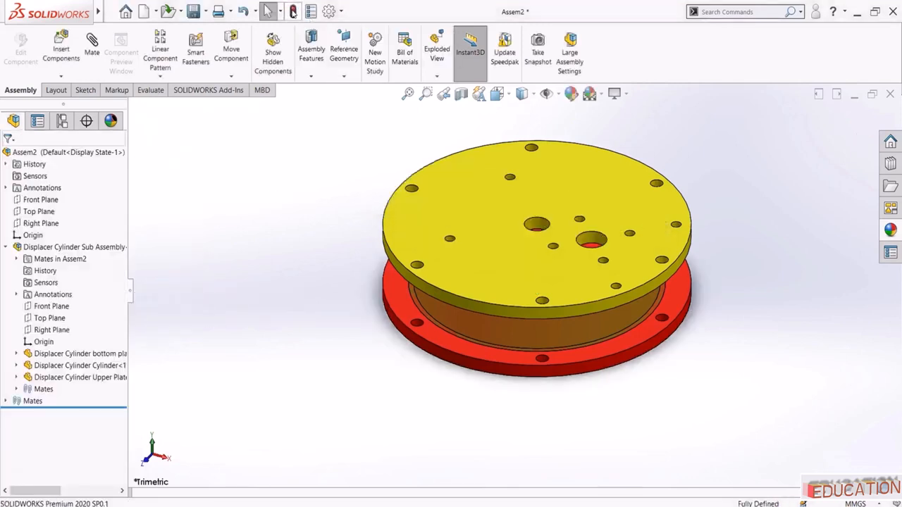
Insert the Displacer Cylinder Guide part from the project folder and place it loosely above the upper plate near its central hole
scroll(317, 217, up, 2)
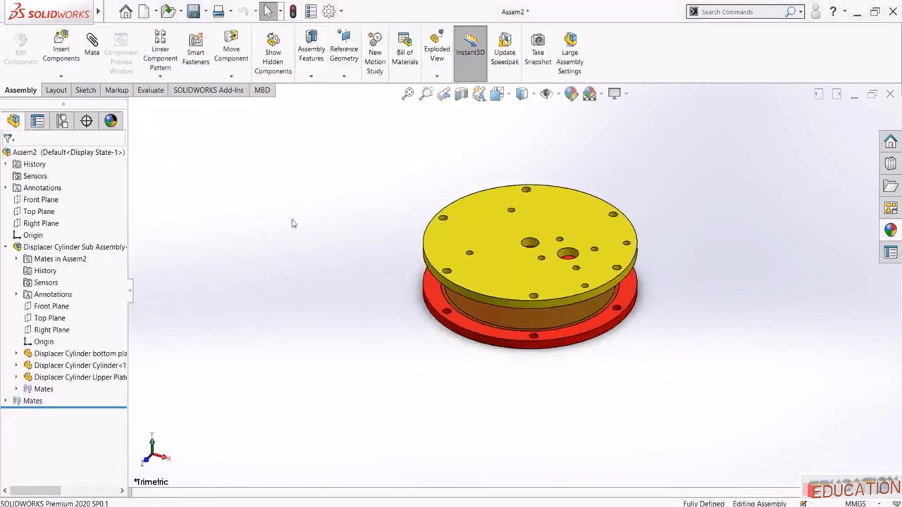
click(55, 60)
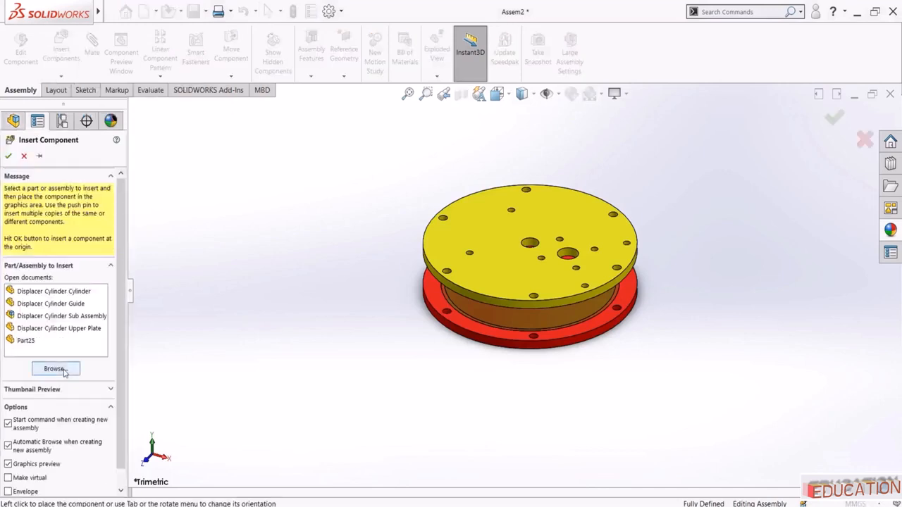
click(64, 371)
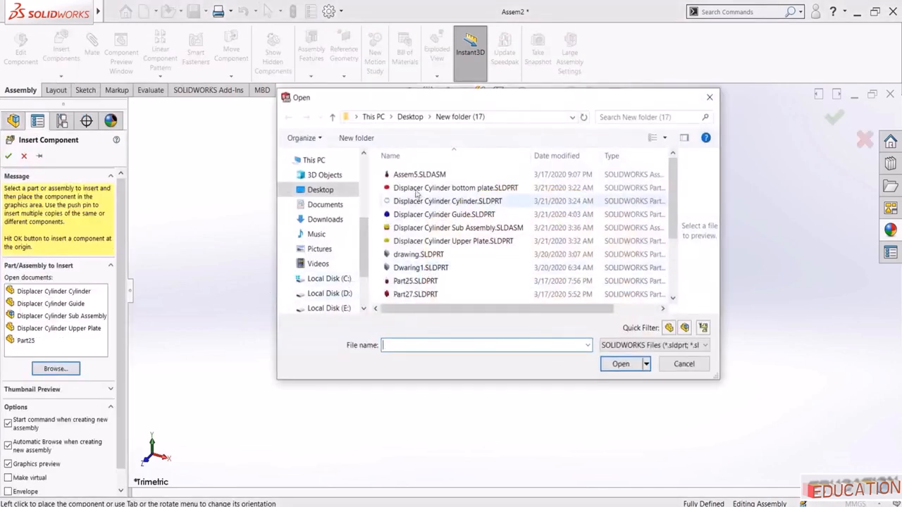
click(419, 174)
drag(727, 204, 885, 211)
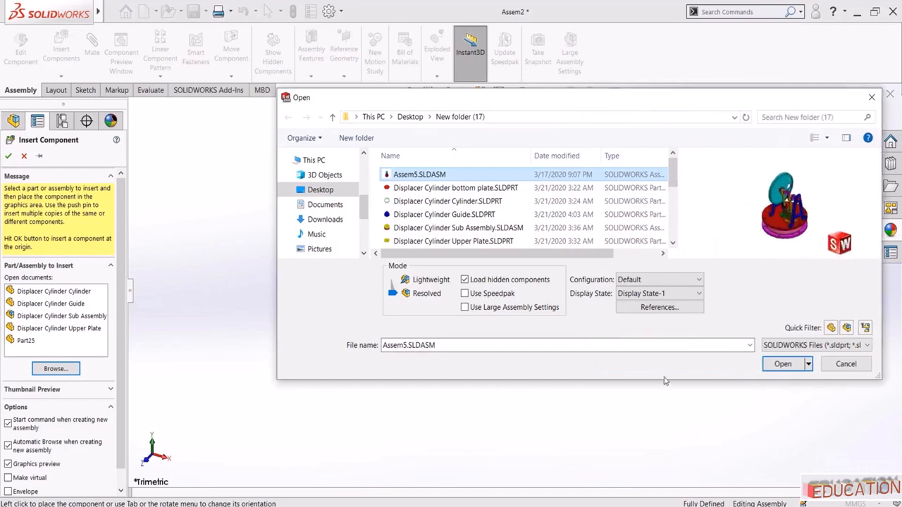
drag(662, 381, 662, 484)
key(Down)
key(Down)
key(Down)
key(Down)
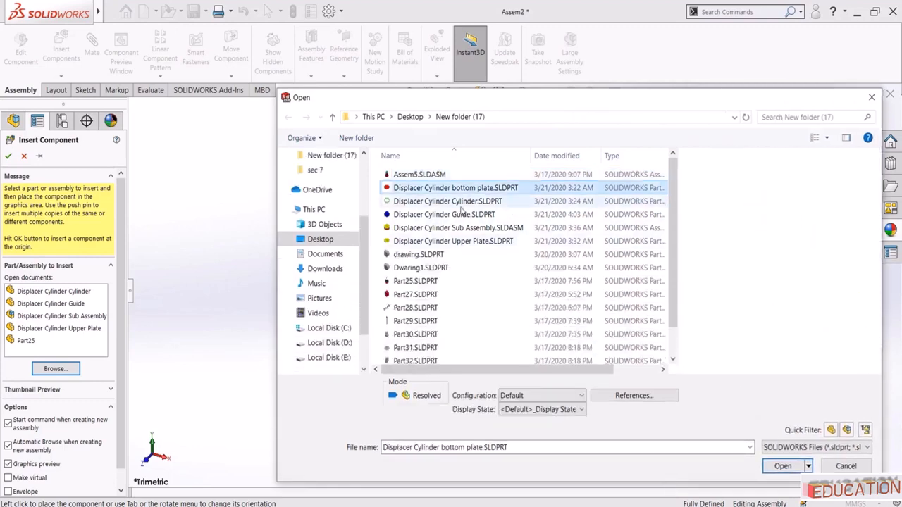
key(Down)
key(Down)
key(Down)
key(Down)
key(Down)
key(Down)
key(Down)
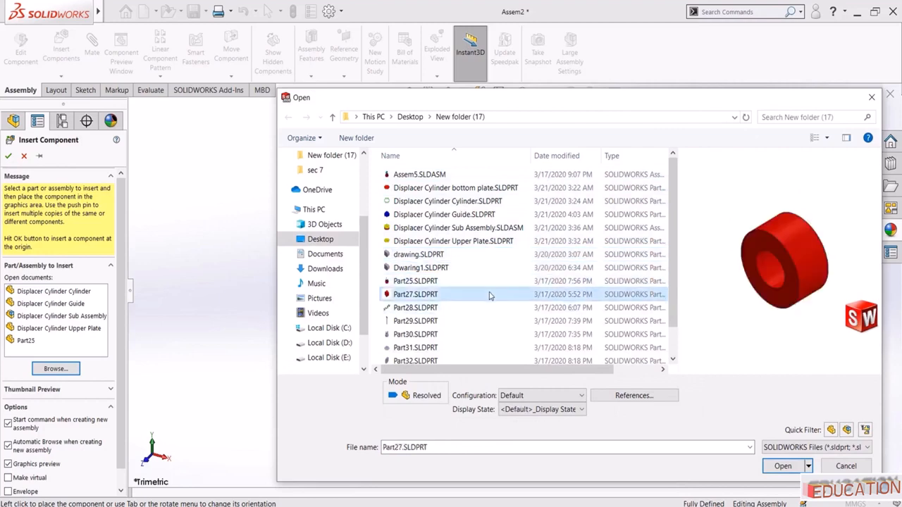
key(Down)
key(Down)
key(Down)
key(Down)
key(Down)
key(Up)
key(Page_Up)
key(Down)
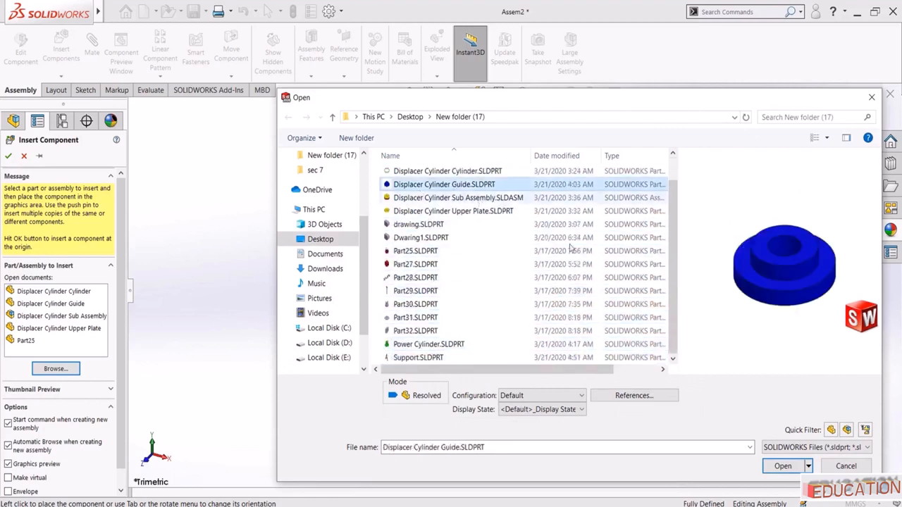
click(773, 468)
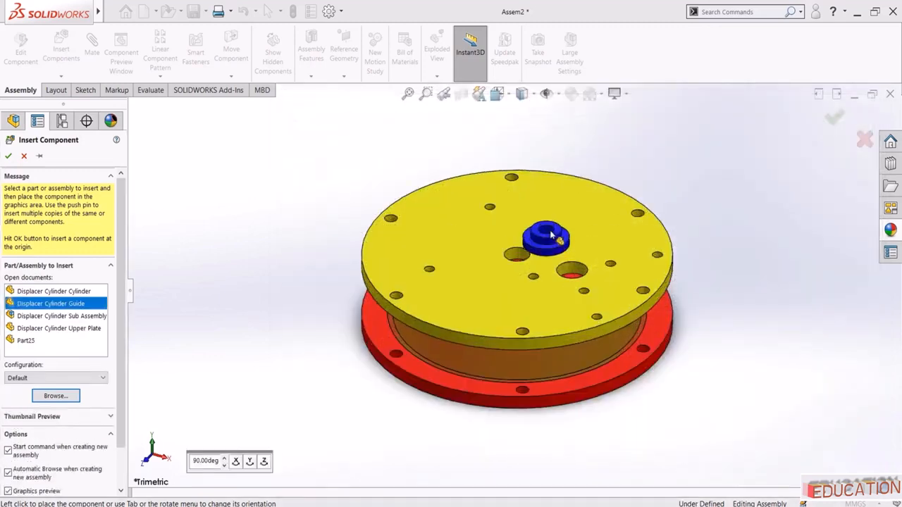
scroll(527, 250, down, 3)
scroll(527, 250, down, 2)
click(528, 251)
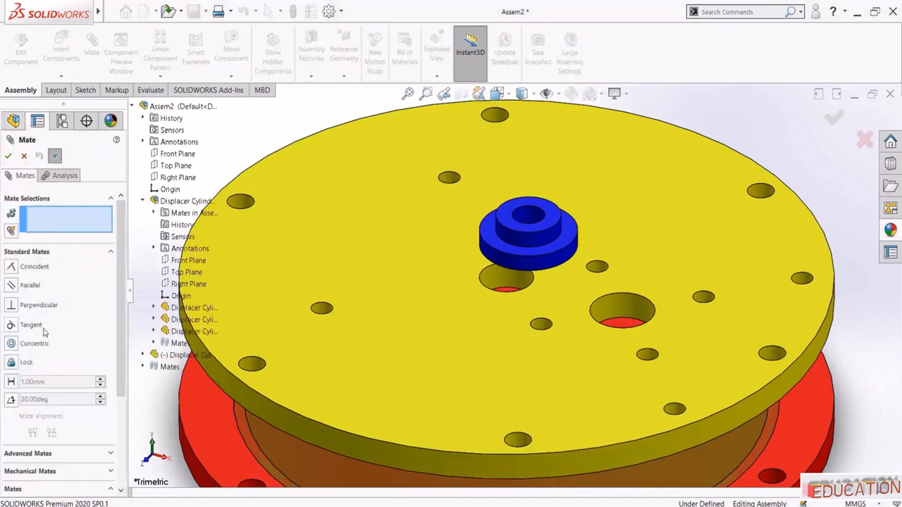
Mate the Displacer Cylinder Guide's outer cylindrical face concentric with the upper plate's central hole, with rotation locked
scroll(515, 266, down, 2)
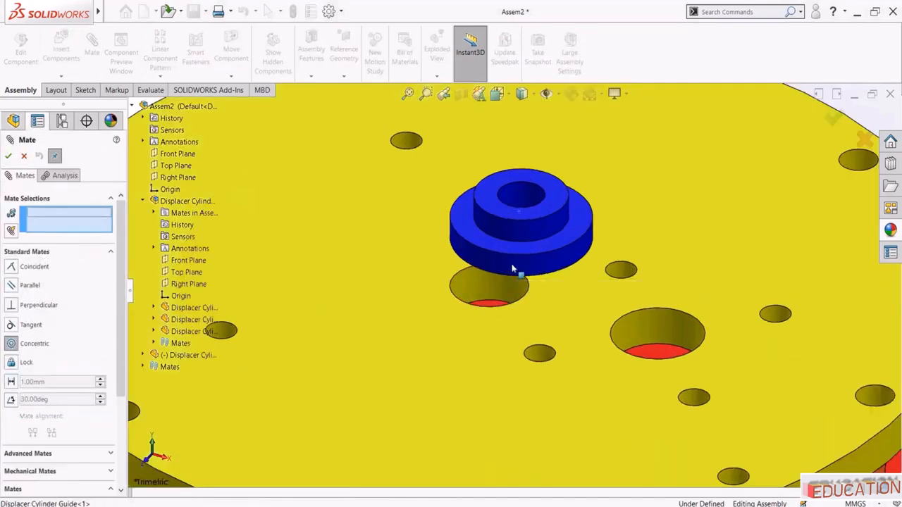
click(513, 268)
click(493, 279)
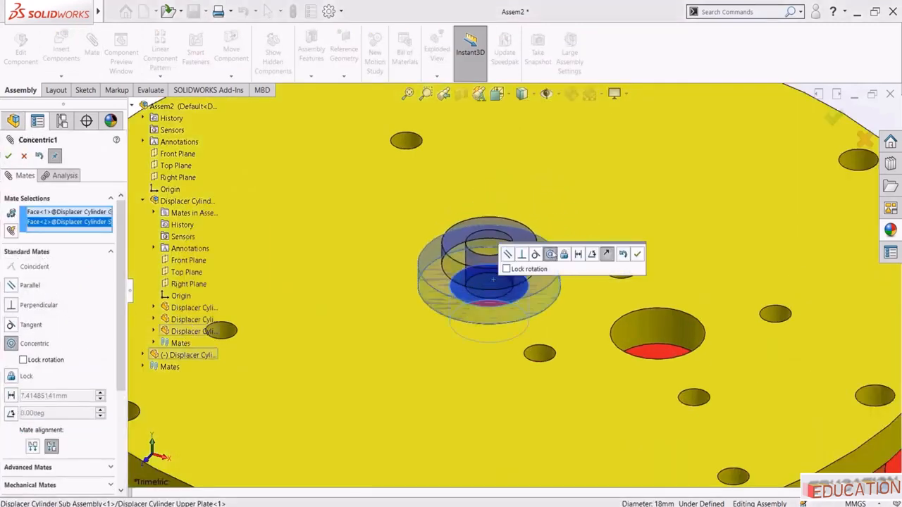
click(506, 269)
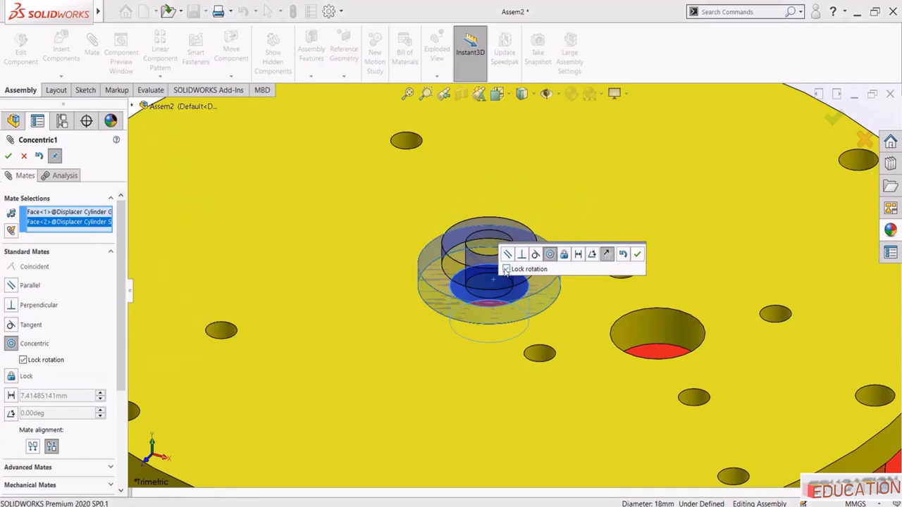
click(638, 255)
Lift the guide clear of the plate and mate its bottom face coincident with the upper plate's top face
scroll(540, 332, up, 4)
middle_drag(540, 332, 534, 273)
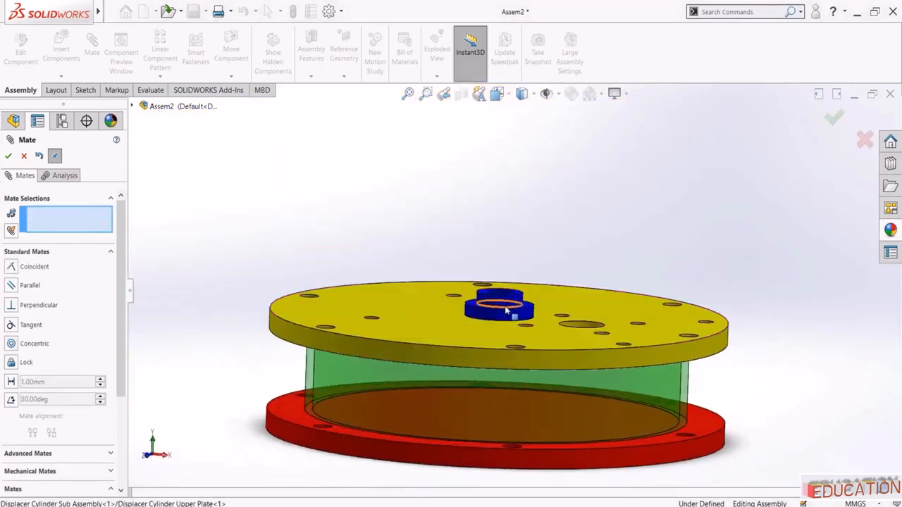
drag(513, 313, 537, 119)
middle_drag(480, 246, 516, 233)
click(496, 270)
scroll(536, 174, down, 3)
click(534, 171)
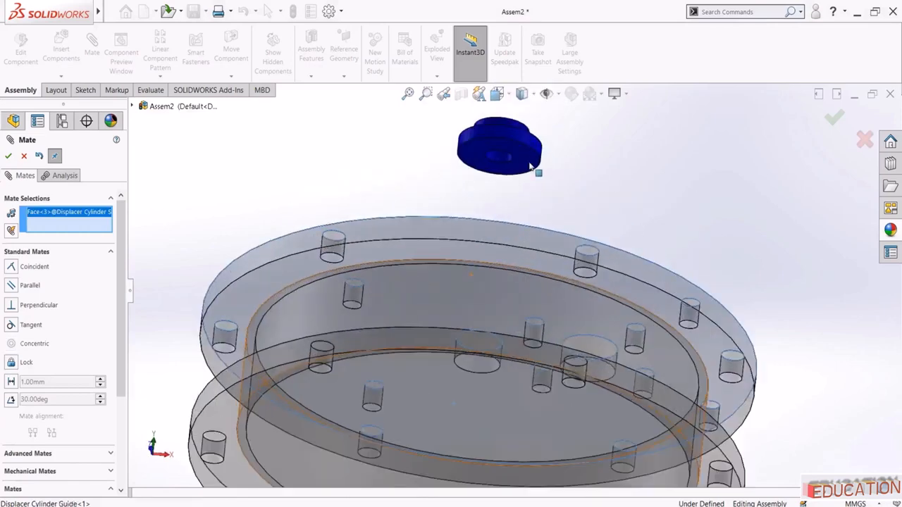
click(661, 152)
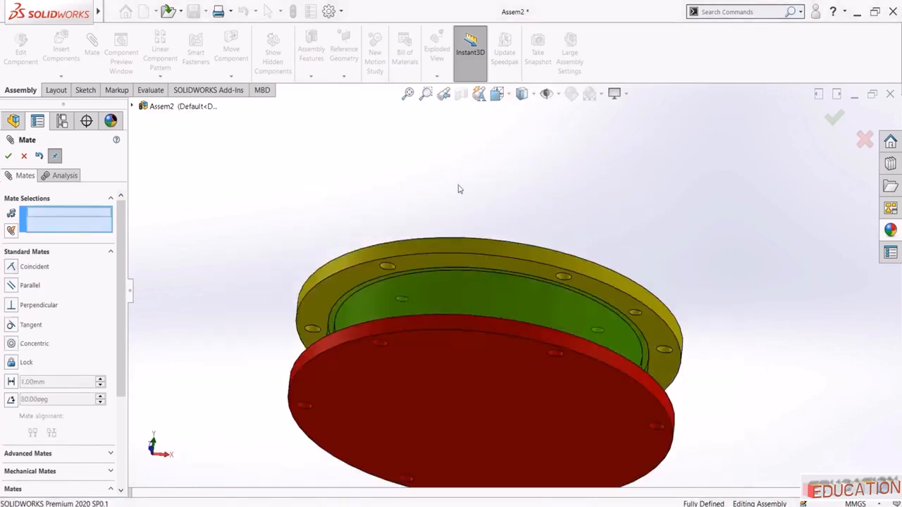
middle_drag(459, 187, 365, 367)
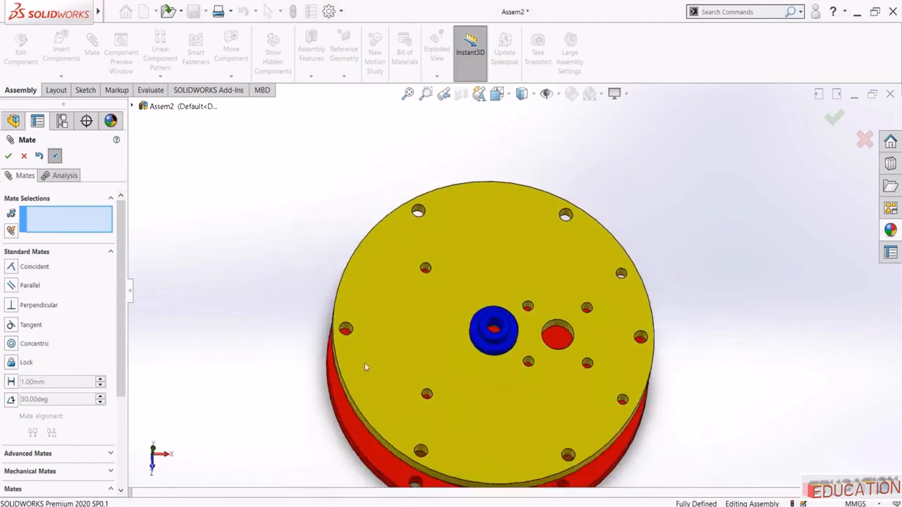
key(Escape)
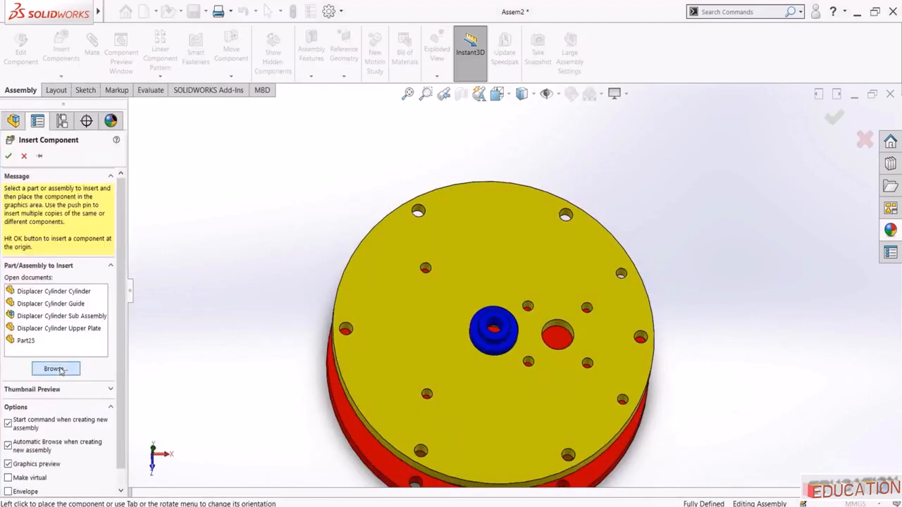
Insert the Power Cylinder part from the project folder and place it loosely near the upper plate's large off-centre hole
click(56, 369)
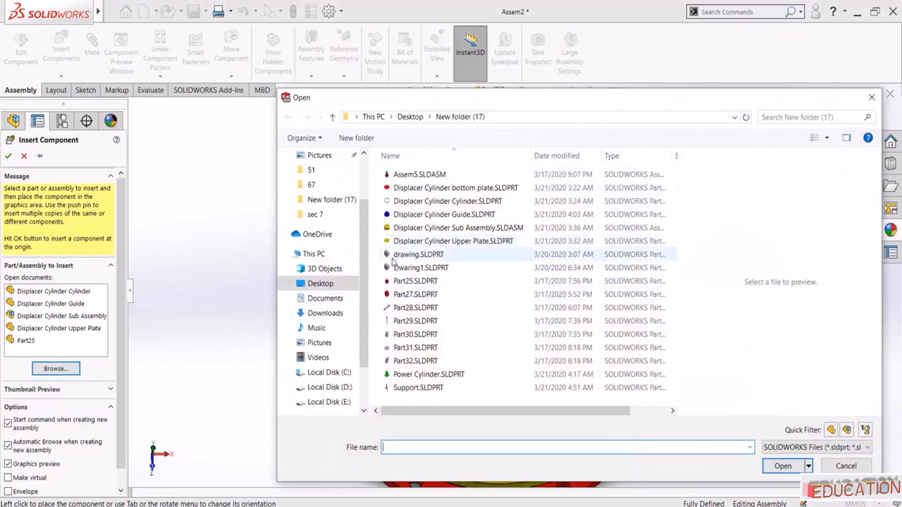
click(396, 375)
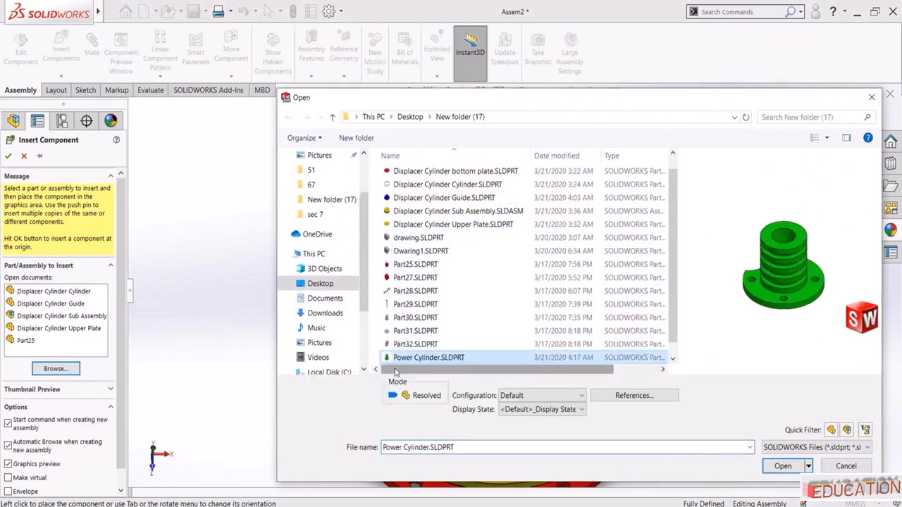
click(781, 466)
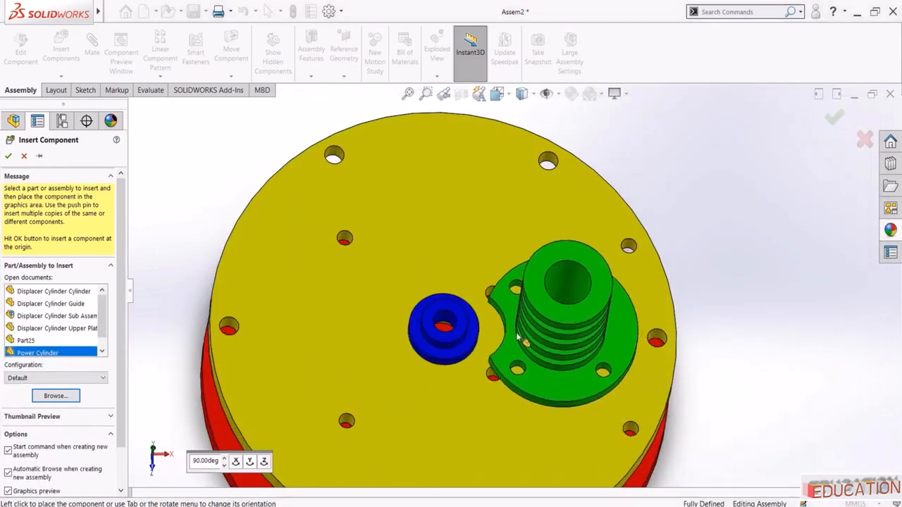
scroll(516, 335, up, 3)
click(540, 326)
Mate the Power Cylinder's bore concentric with the upper plate's large off-centre hole
middle_drag(508, 321, 510, 270)
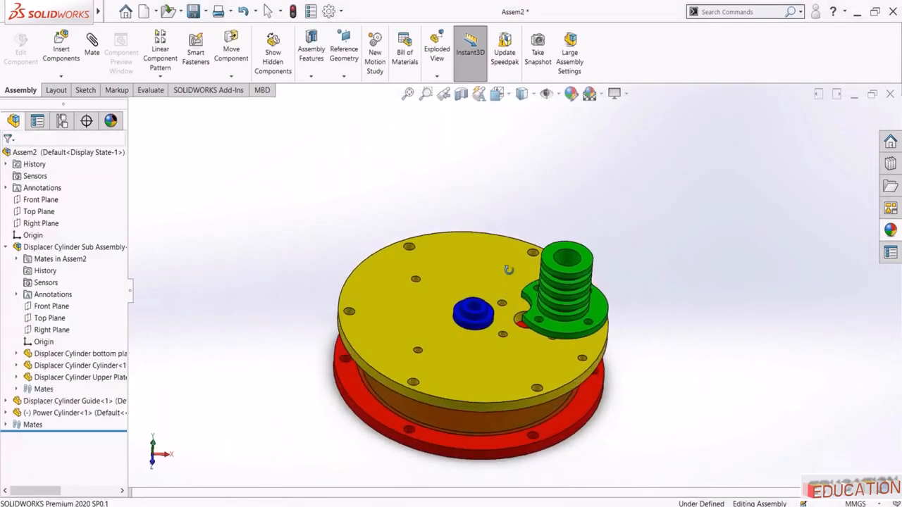
click(91, 46)
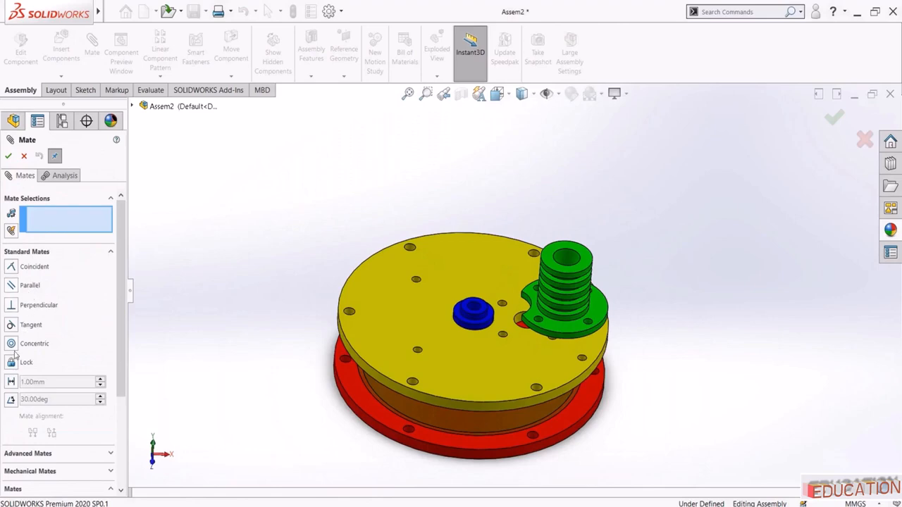
scroll(484, 322, down, 4)
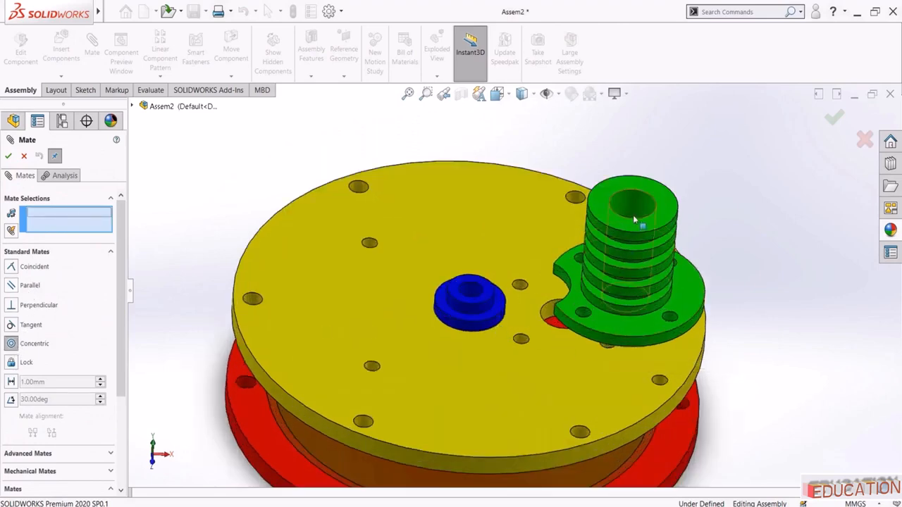
click(634, 204)
scroll(571, 296, down, 3)
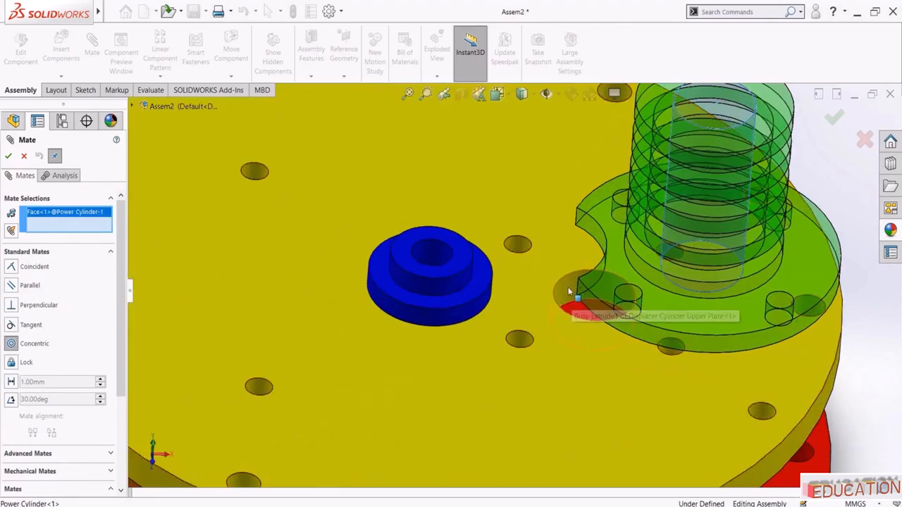
click(568, 287)
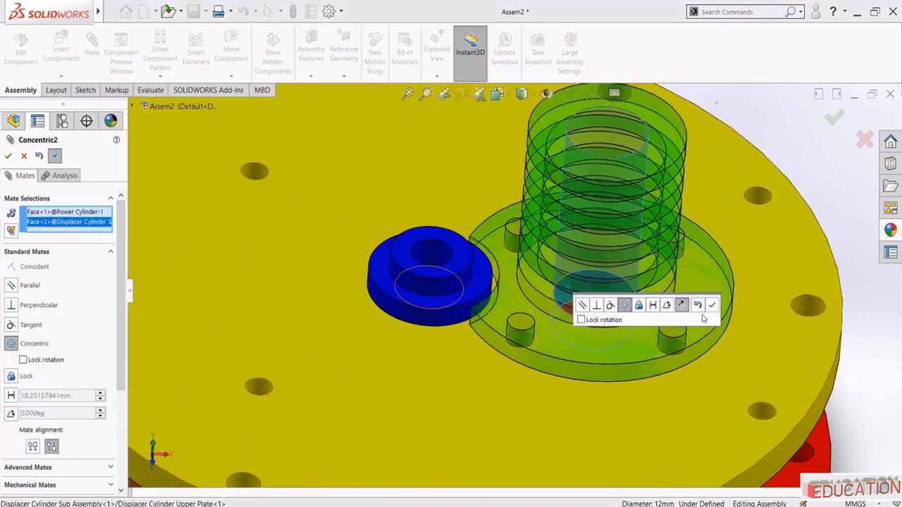
click(712, 304)
Raise the Power Cylinder above the plate and mate one of its flange holes concentric with the matching small plate hole
scroll(574, 262, up, 3)
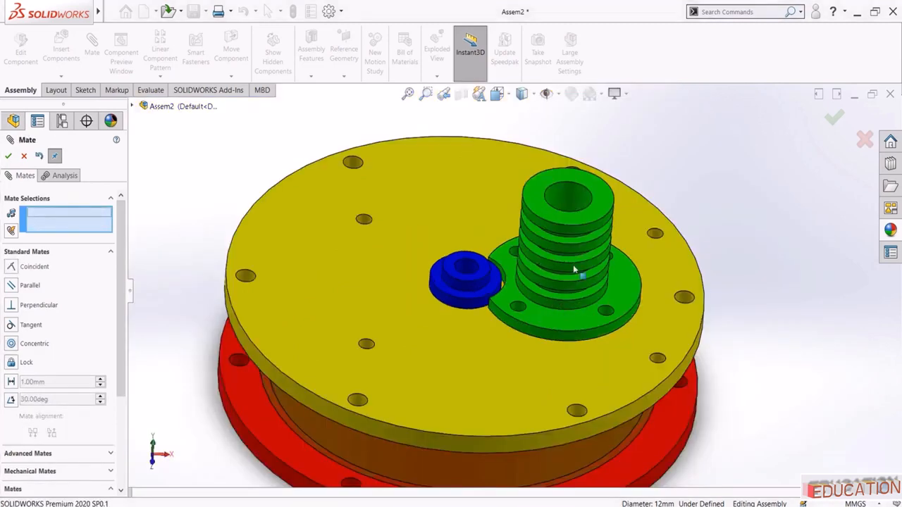
drag(598, 179, 600, 124)
middle_drag(526, 234, 540, 270)
scroll(556, 267, down, 3)
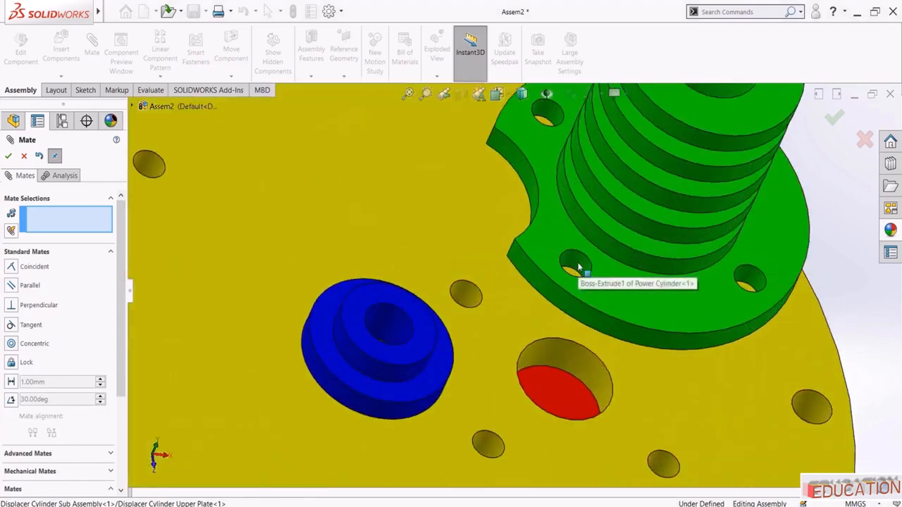
click(578, 264)
click(488, 447)
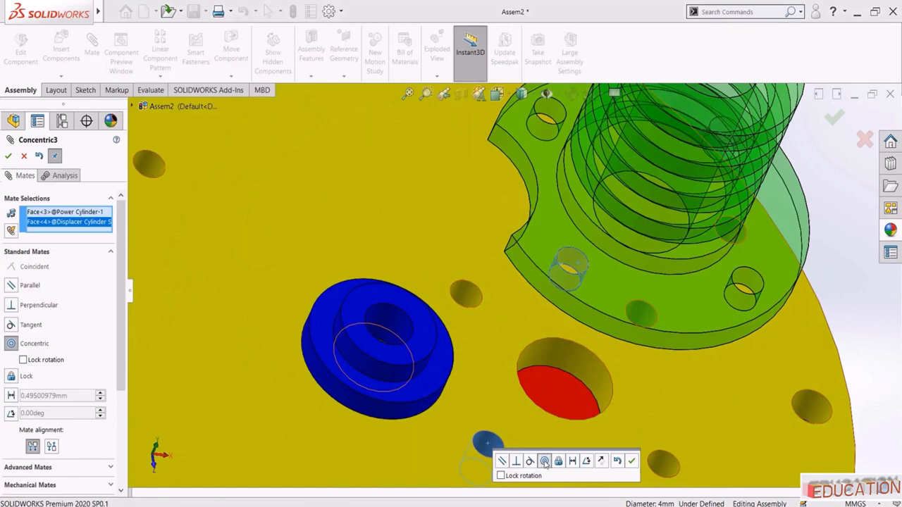
click(633, 461)
Mate the underside of the Power Cylinder's flange coincident with the upper plate's top face and finish mating
scroll(613, 459, up, 2)
middle_drag(584, 455, 585, 266)
click(601, 296)
middle_drag(602, 296, 568, 409)
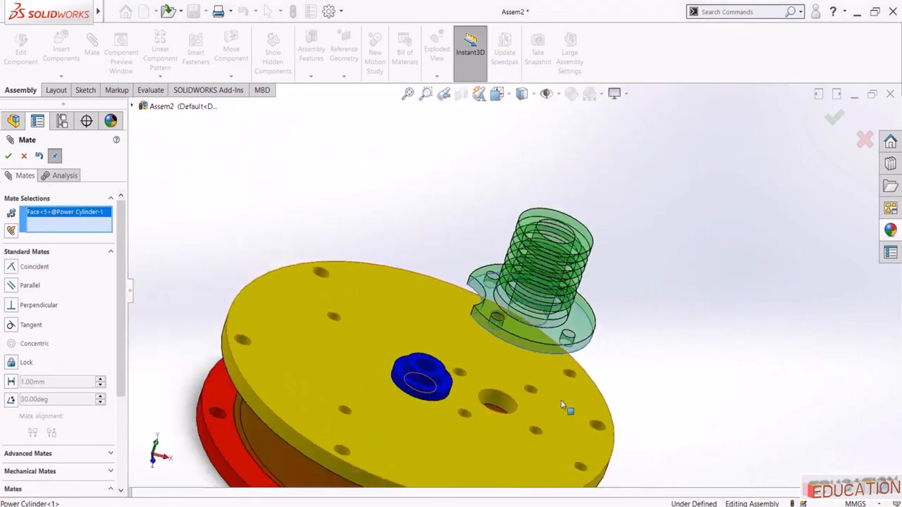
click(556, 414)
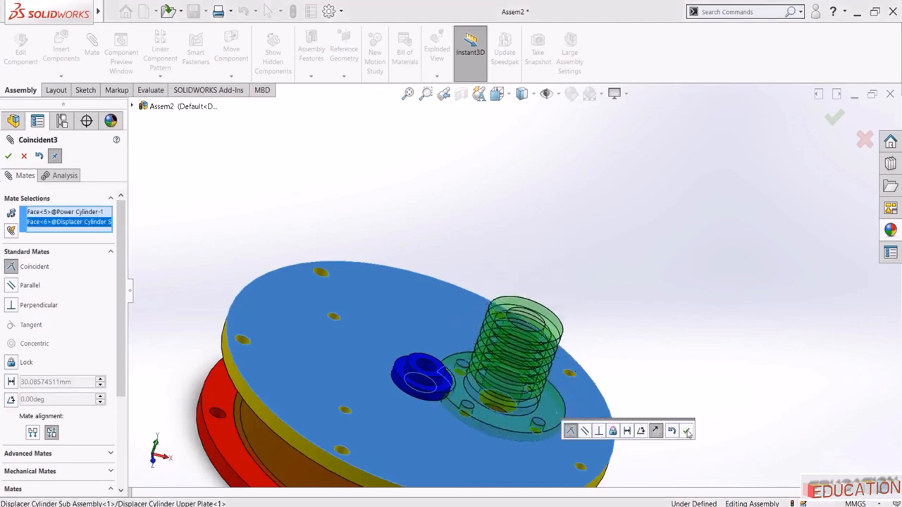
click(687, 431)
click(10, 160)
Insert the Support part from the project folder and move it loosely above the back of the upper plate
scroll(338, 211, up, 4)
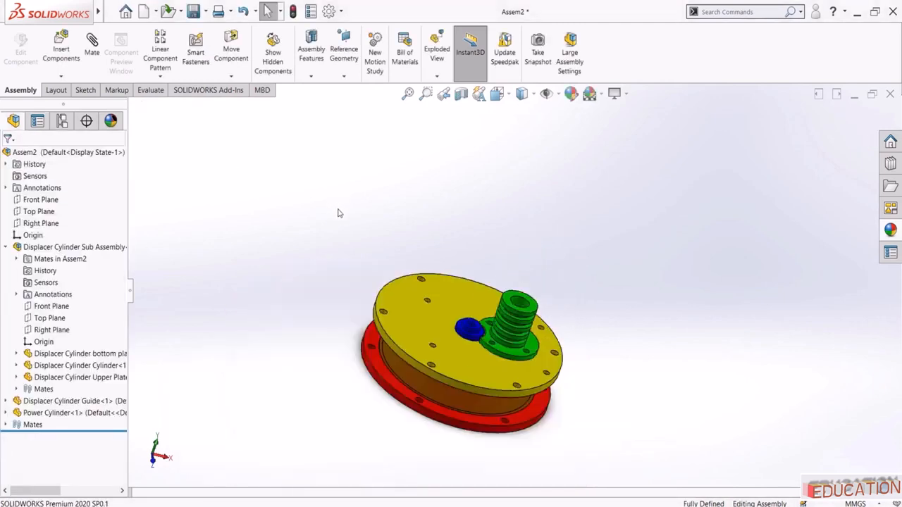
middle_drag(338, 212, 349, 251)
scroll(509, 302, down, 3)
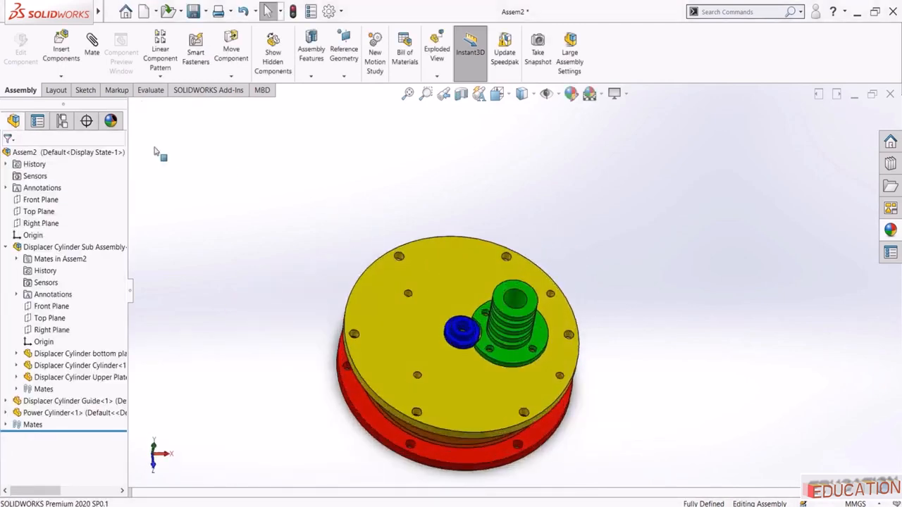
click(60, 48)
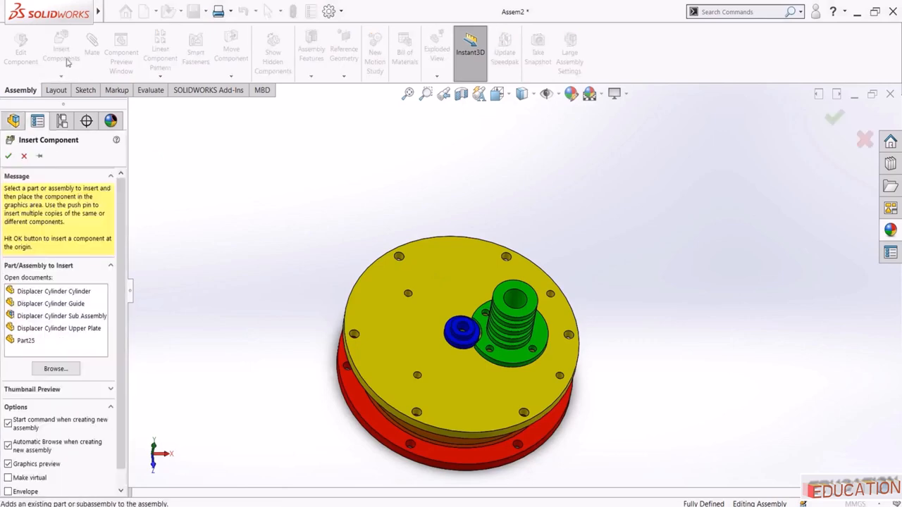
click(55, 368)
click(436, 214)
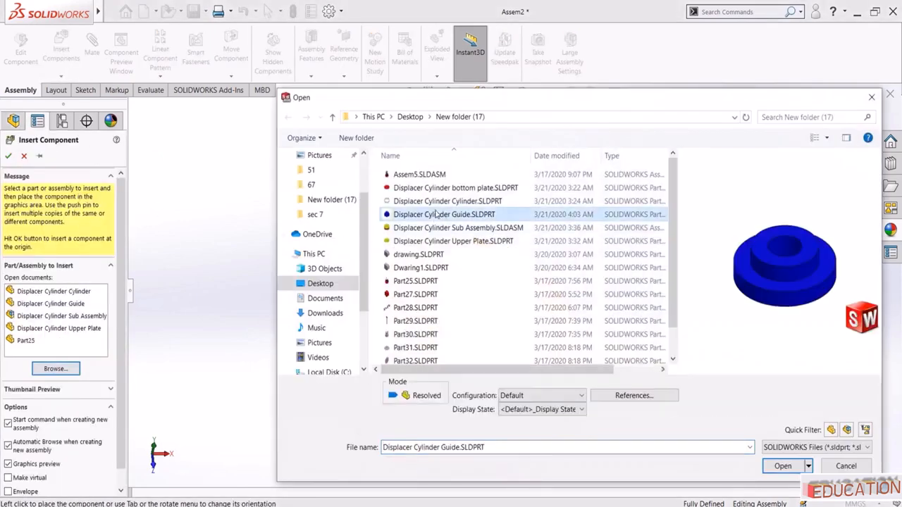
scroll(436, 214, down, 1)
click(418, 358)
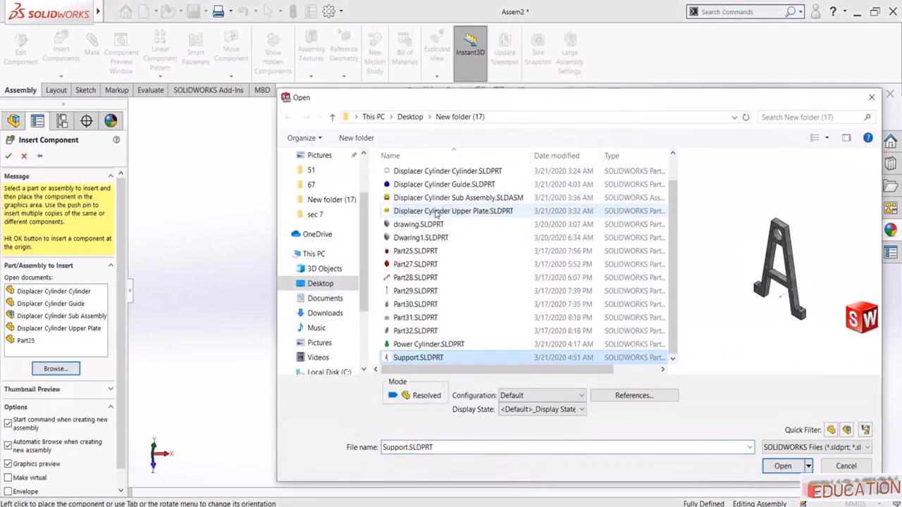
click(783, 466)
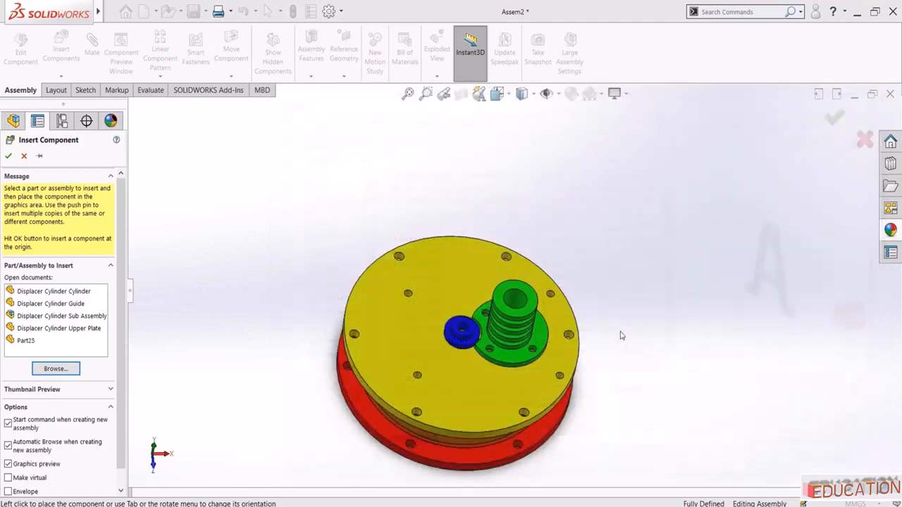
click(399, 261)
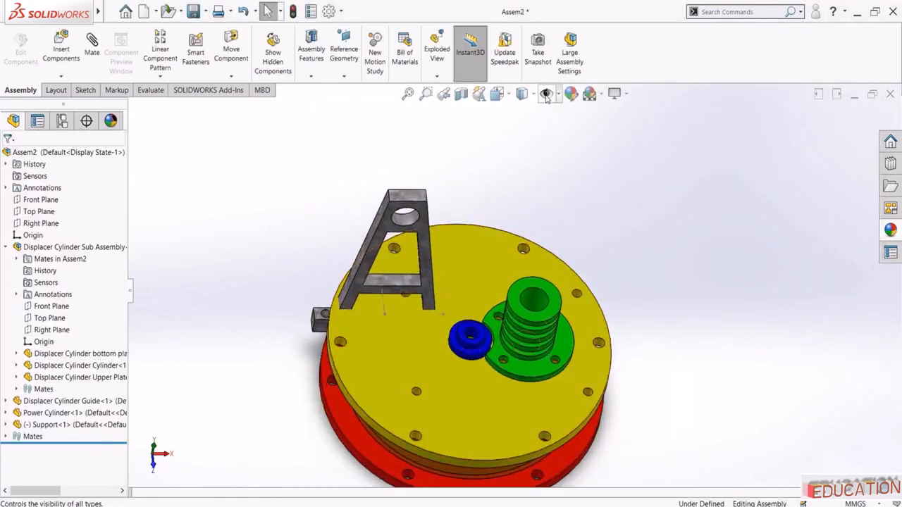
drag(449, 139, 442, 48)
click(282, 240)
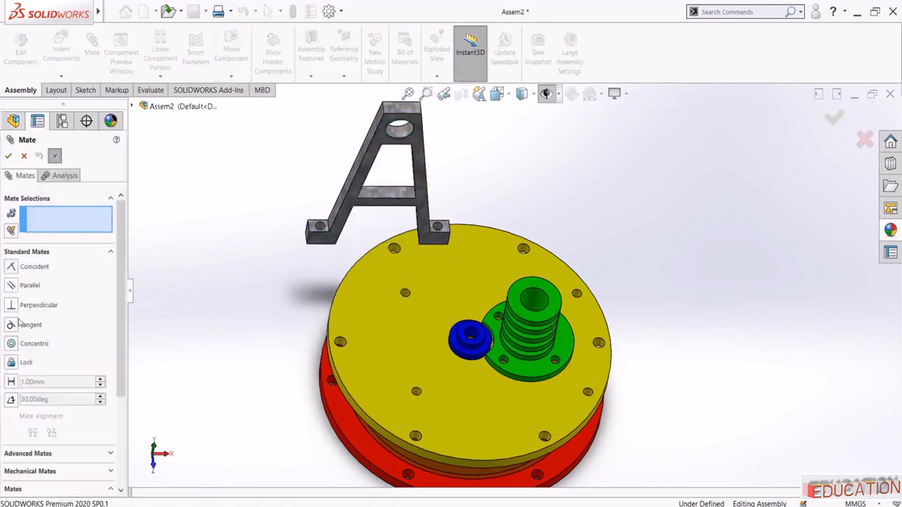
Mate the hole in the Support's left foot concentric with the rear of the two small inner holes opposite the Power Cylinder
scroll(280, 239, down, 5)
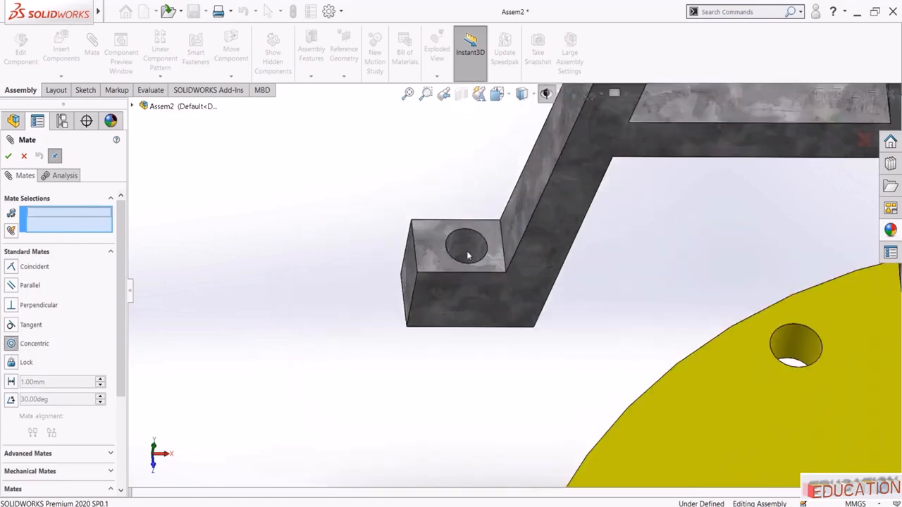
click(467, 256)
scroll(591, 349, up, 5)
scroll(588, 330, down, 5)
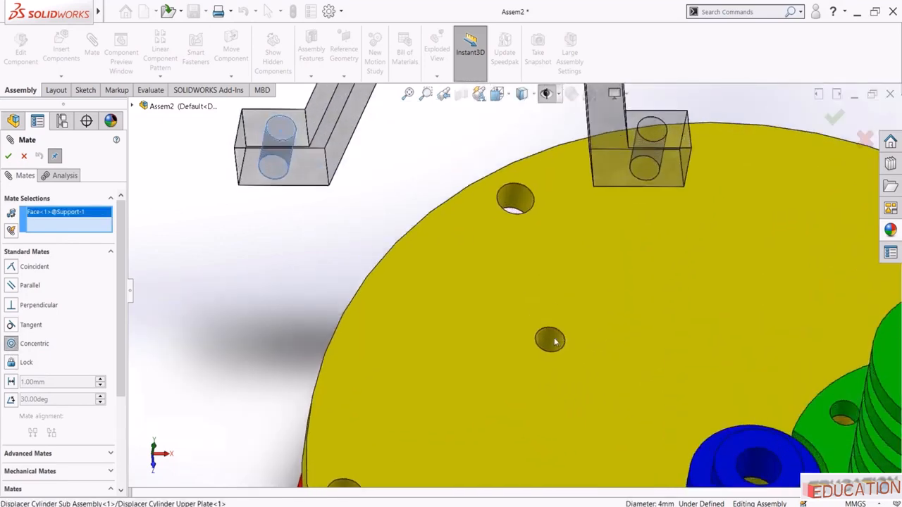
click(554, 342)
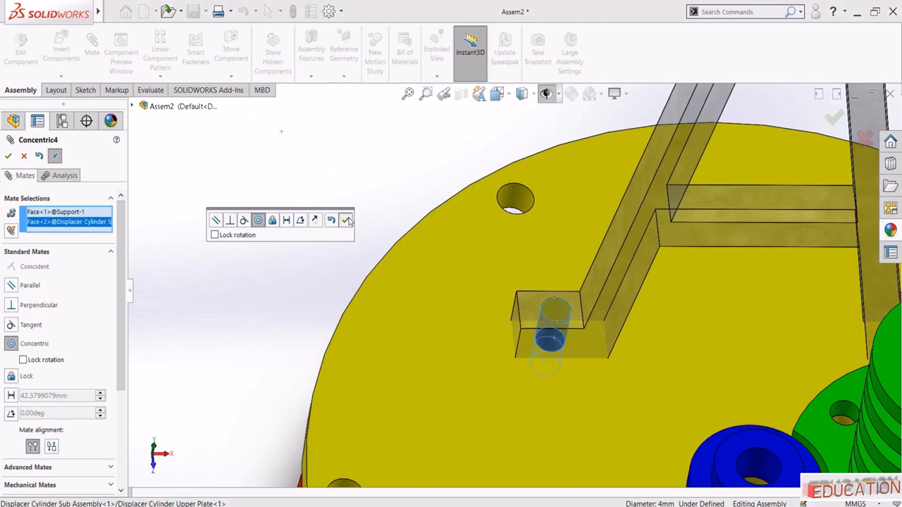
click(347, 221)
Mate the hole in the Support's other foot concentric with the front small inner hole of the upper plate
scroll(564, 296, up, 5)
middle_drag(564, 296, 581, 307)
scroll(581, 307, down, 5)
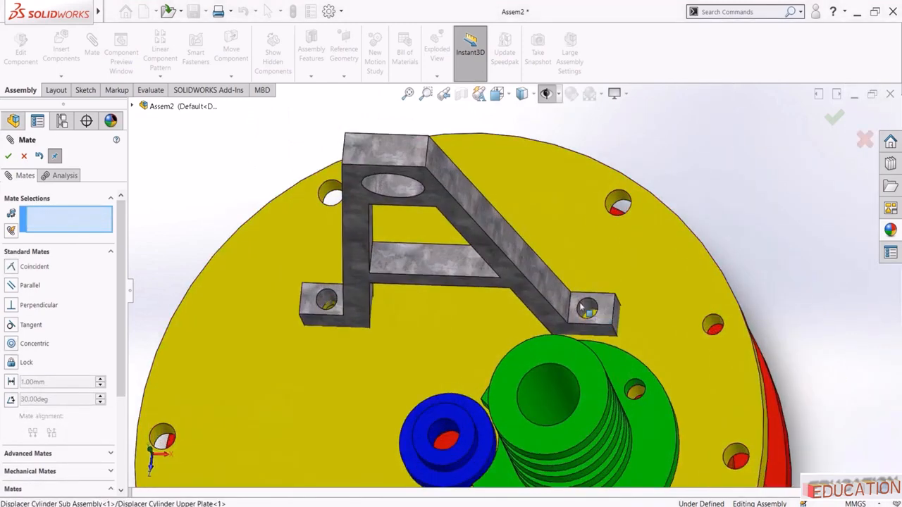
click(581, 307)
scroll(447, 393, up, 5)
scroll(474, 382, down, 5)
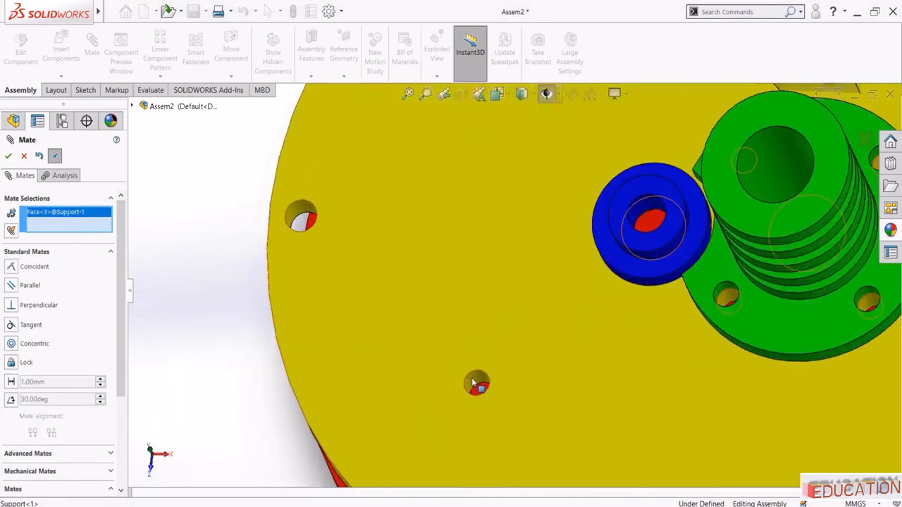
click(477, 377)
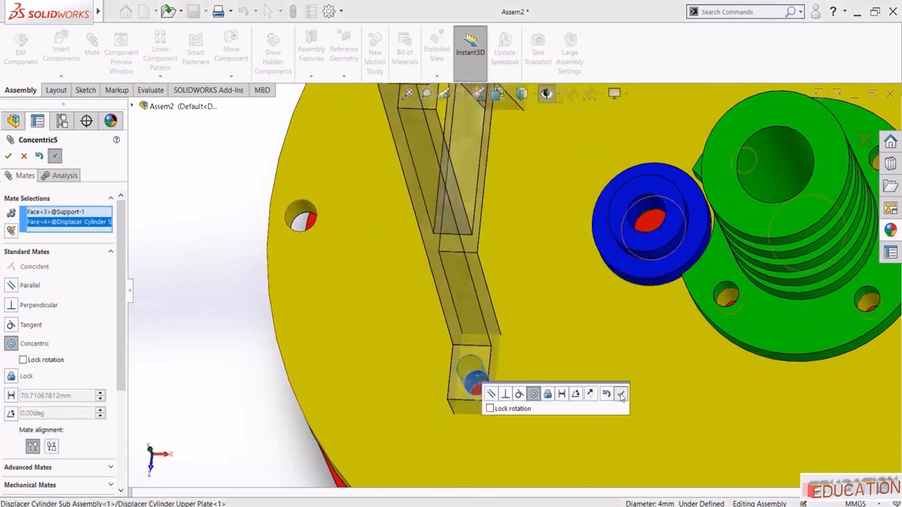
click(621, 396)
Raise the Support above the plate, mate its foot's underside coincident with the upper plate's top face, and finish mating
scroll(512, 402, up, 5)
middle_drag(512, 403, 516, 275)
scroll(515, 275, down, 3)
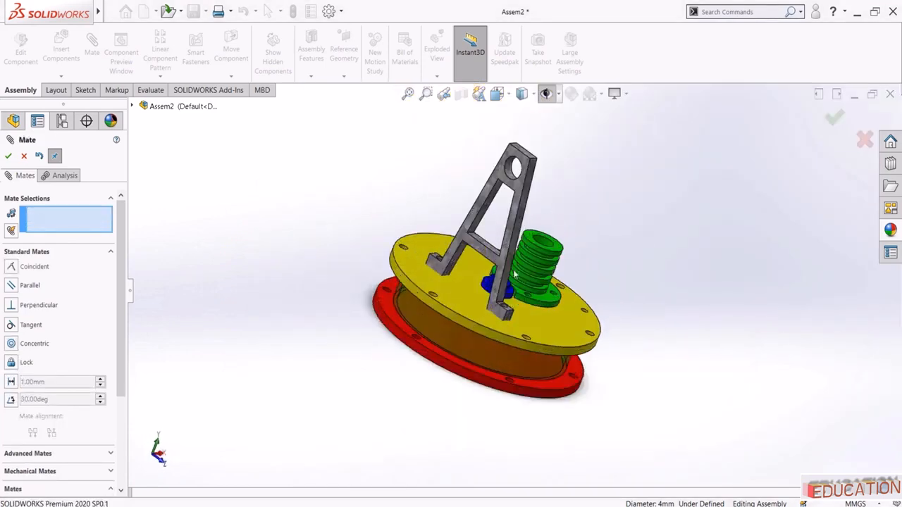
drag(525, 215, 565, 115)
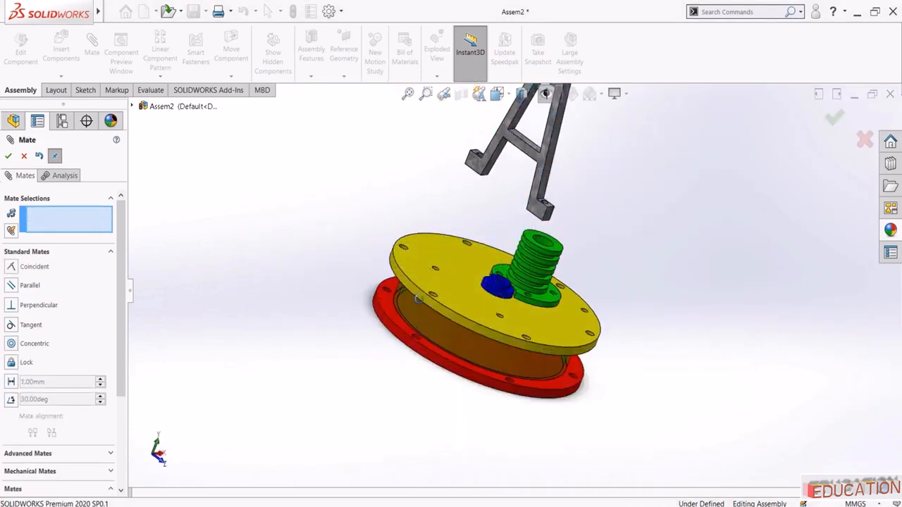
middle_drag(418, 299, 504, 238)
scroll(504, 238, down, 3)
click(505, 225)
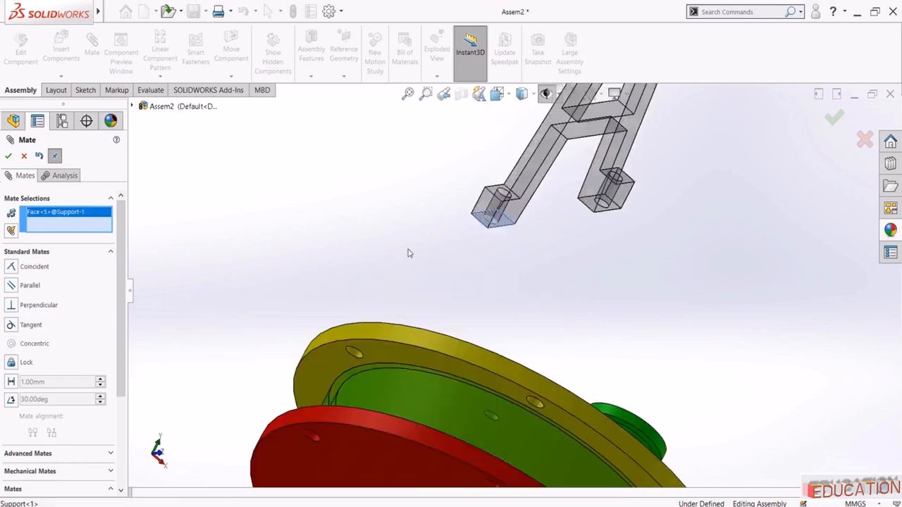
middle_drag(474, 343, 345, 389)
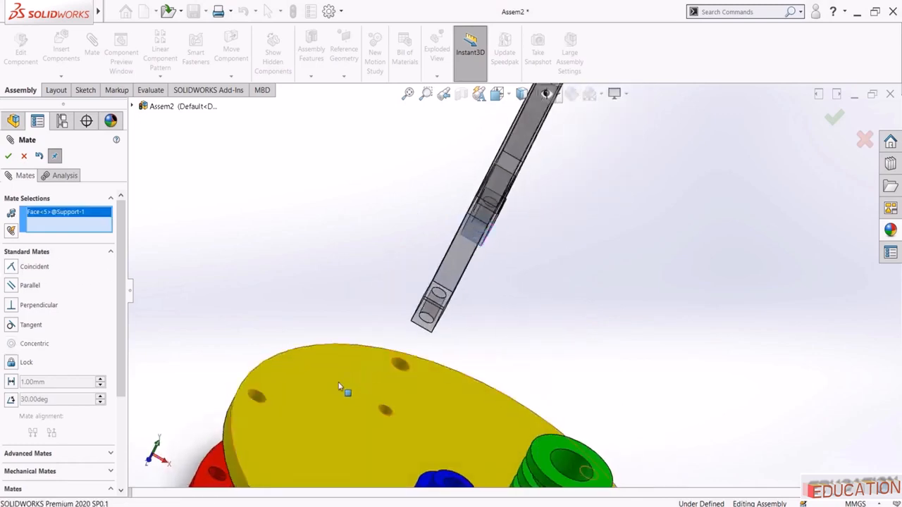
click(342, 387)
click(326, 402)
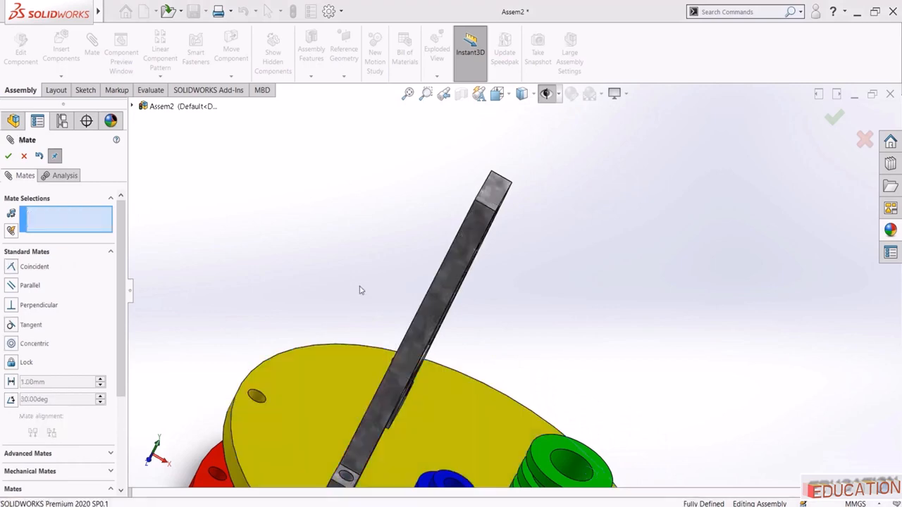
scroll(594, 409, up, 3)
click(6, 156)
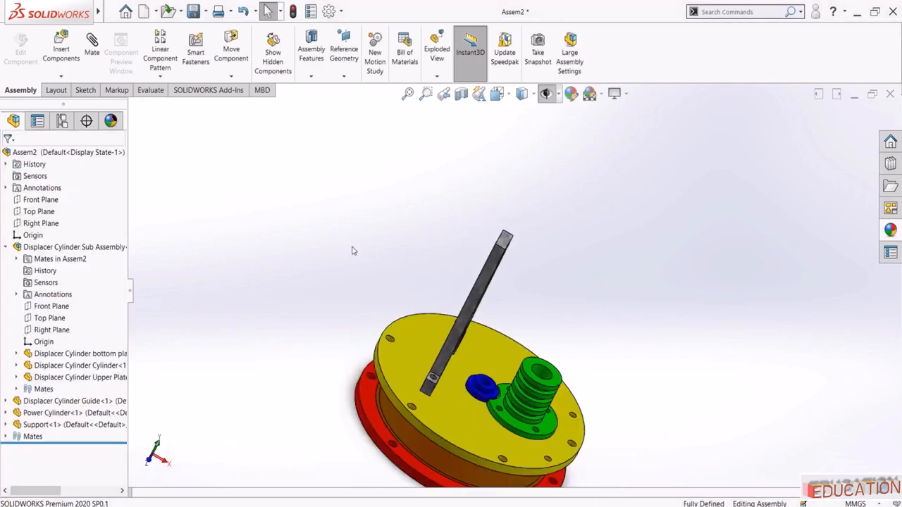
Start Copy with Mates for the Support component and proceed to choosing its new mate references
middle_drag(352, 252, 470, 355)
scroll(442, 283, up, 3)
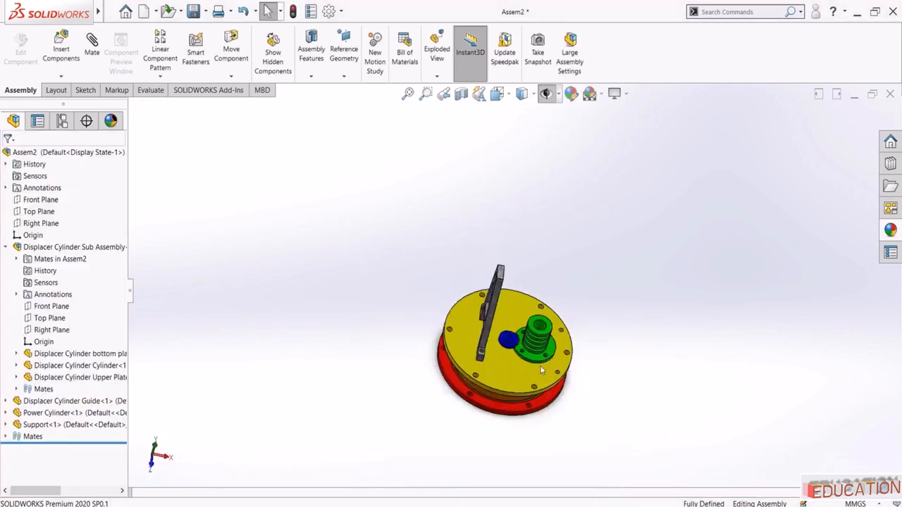
scroll(623, 395, down, 2)
middle_drag(547, 327, 502, 300)
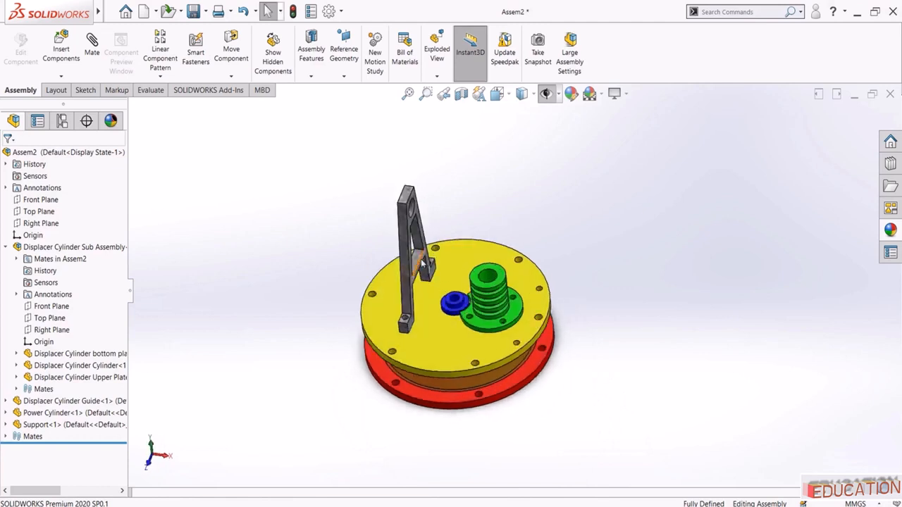
scroll(421, 258, down, 2)
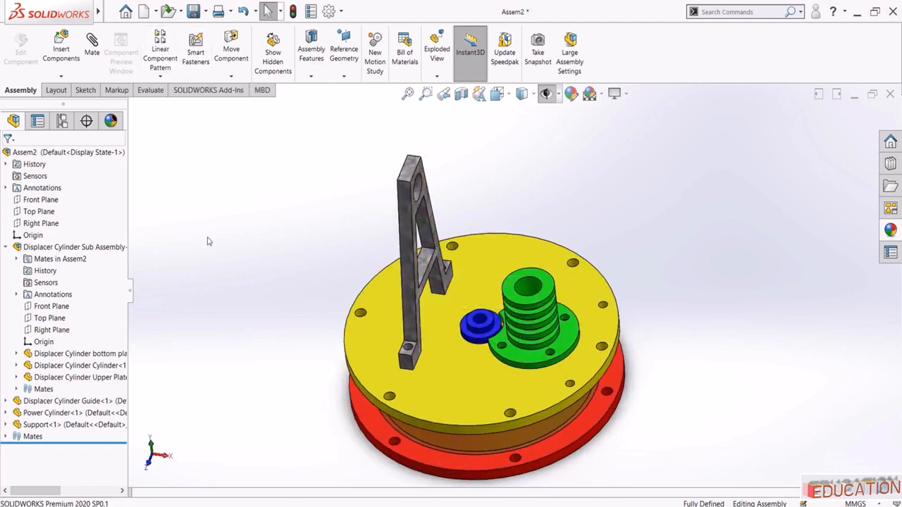
click(6, 247)
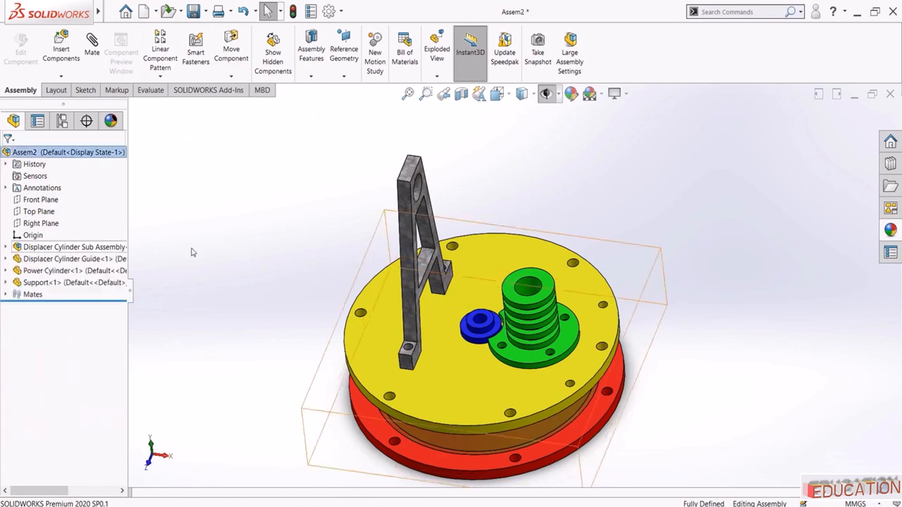
click(82, 282)
right_click(82, 283)
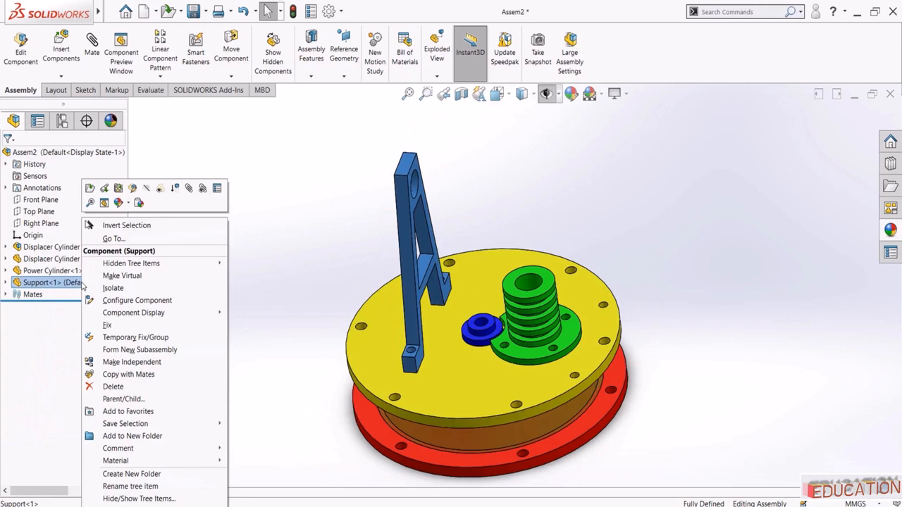
click(139, 379)
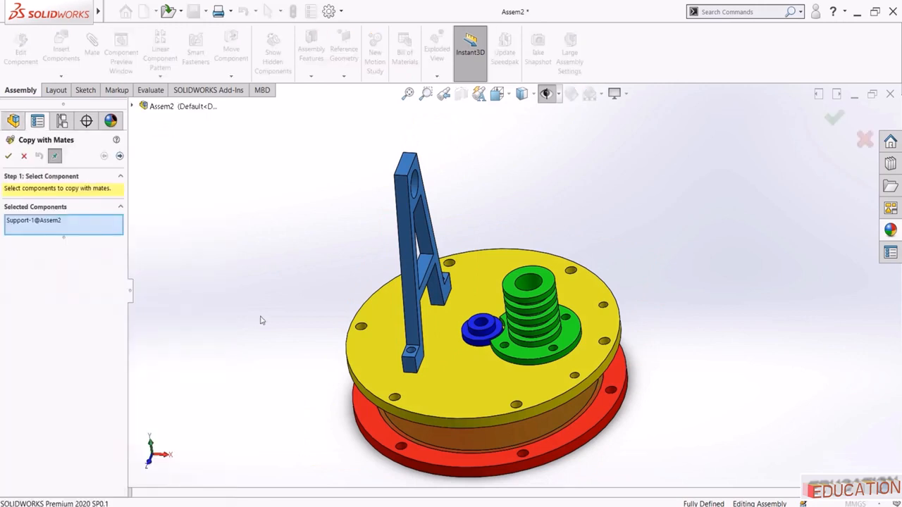
scroll(437, 282, down, 2)
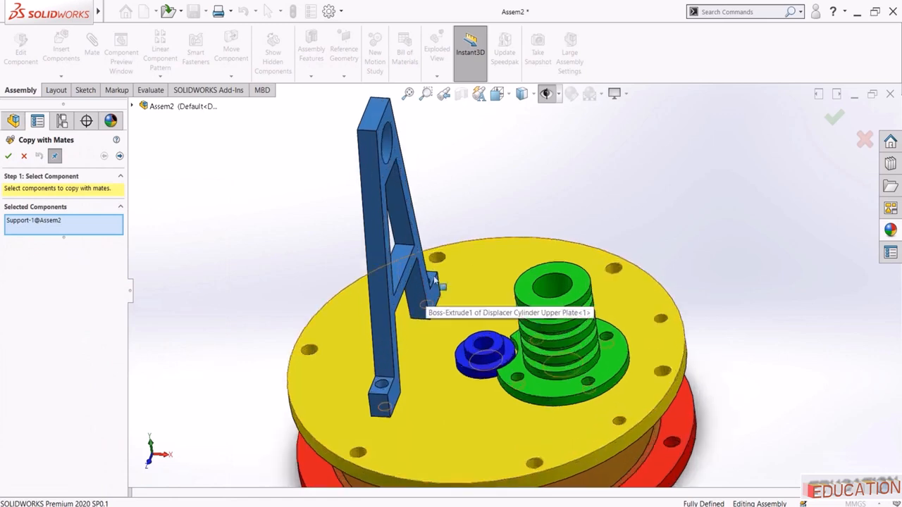
click(119, 156)
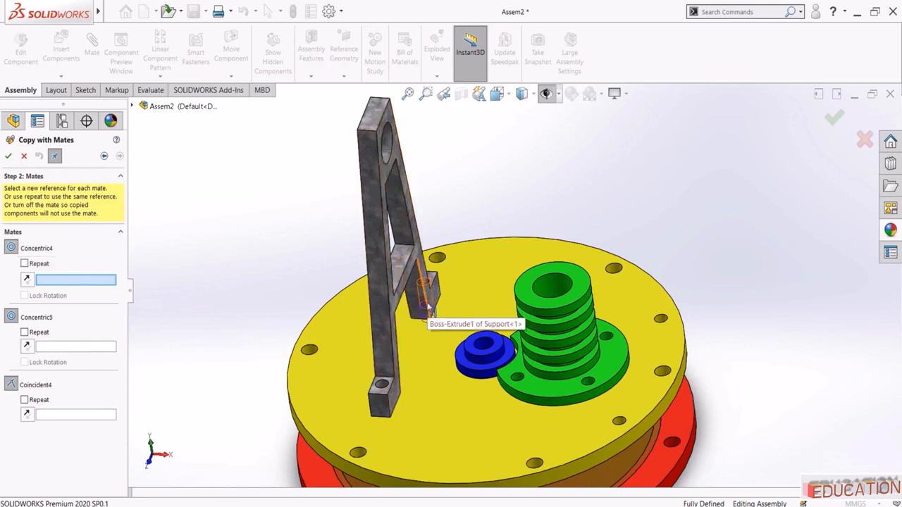
Assign the rear and front 4 mm plate holes beside the Power Cylinder as new references for the copy's two concentric mates
scroll(642, 319, down, 5)
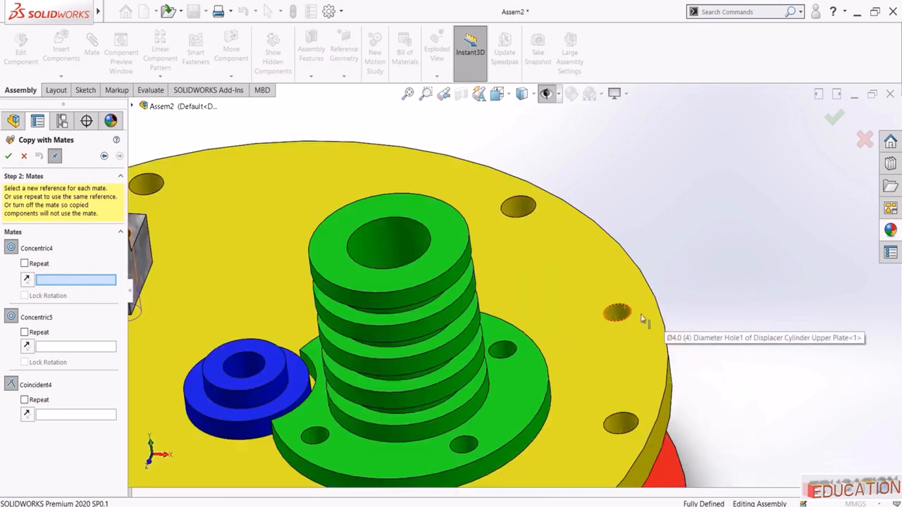
click(618, 317)
scroll(678, 390, up, 5)
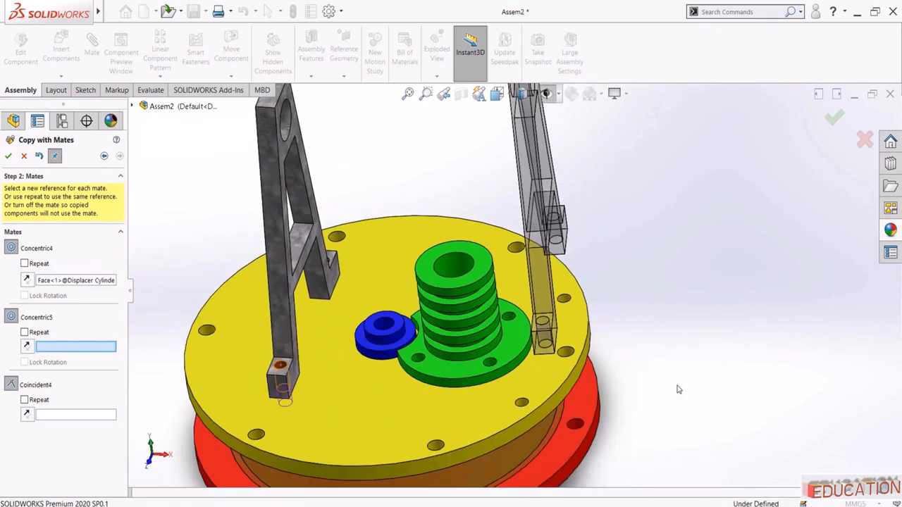
middle_drag(320, 402, 325, 366)
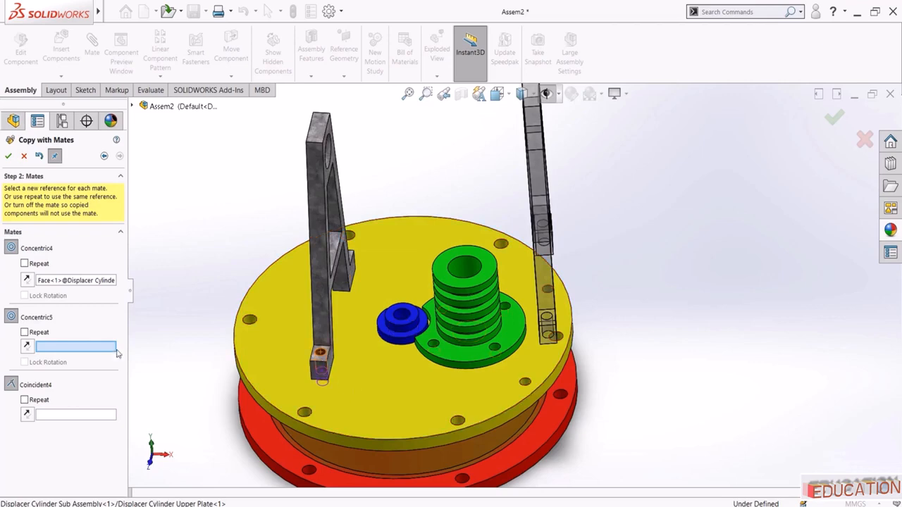
scroll(528, 368, down, 4)
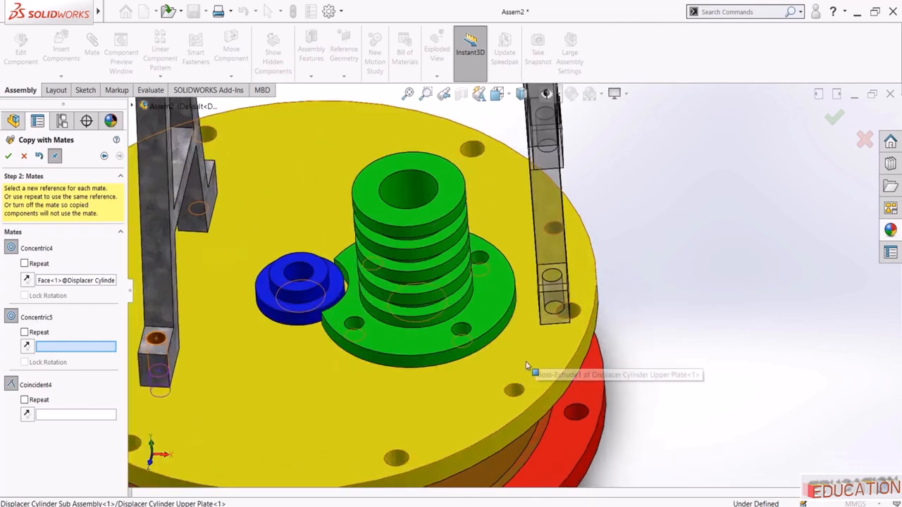
click(513, 390)
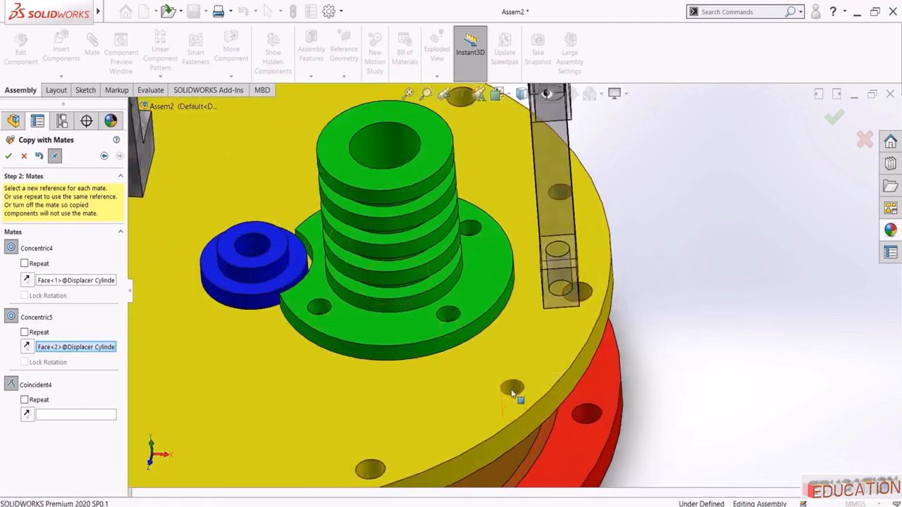
Repeat the original reference for the copy's coincident mate, place the second Support, and end copying without placing another
scroll(493, 395, up, 4)
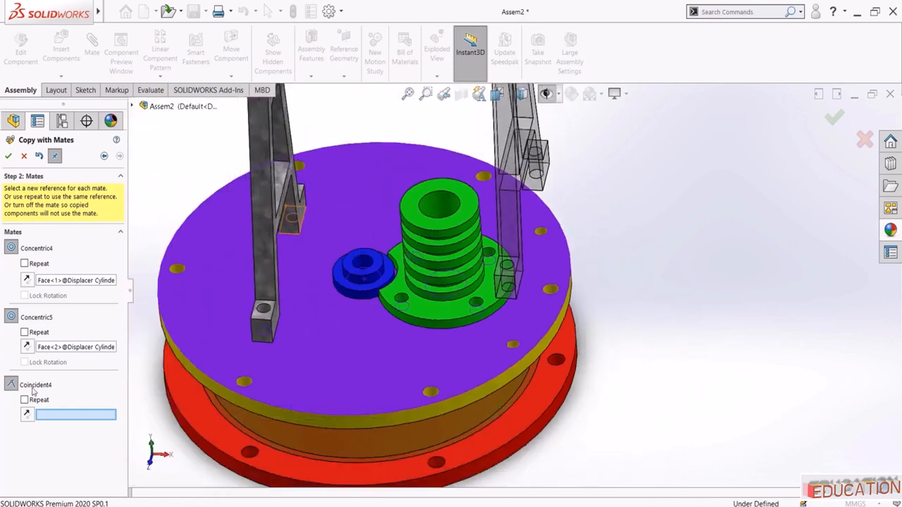
key(z)
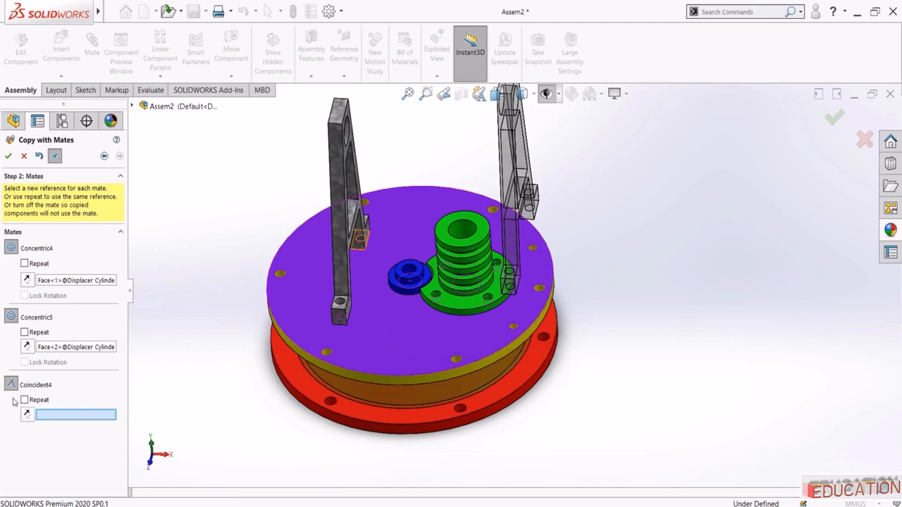
click(25, 401)
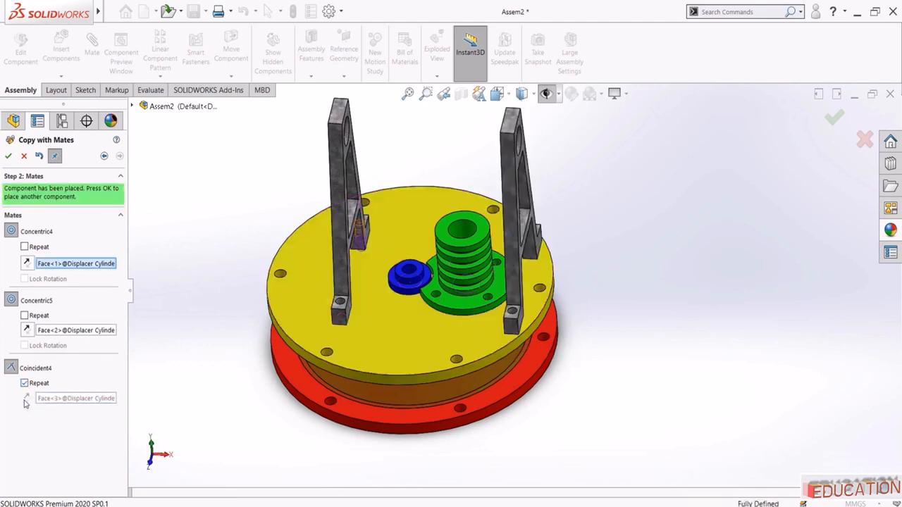
click(8, 156)
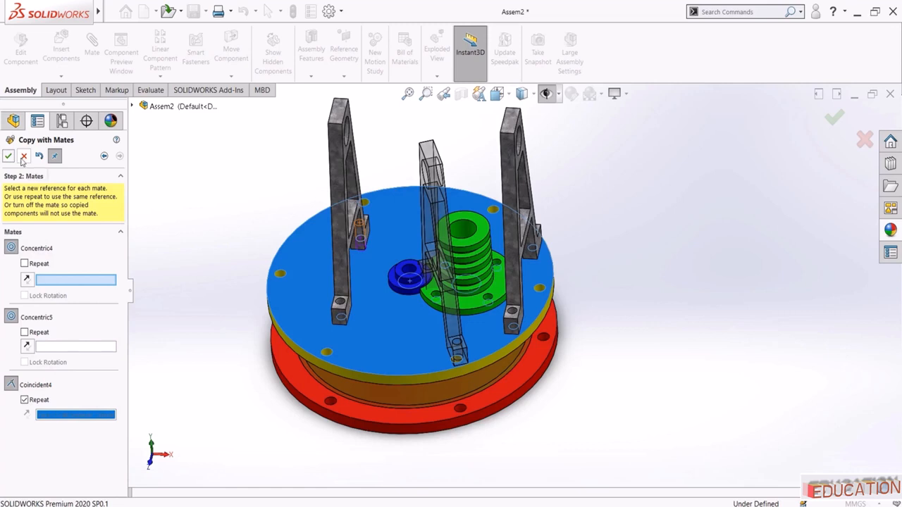
click(23, 157)
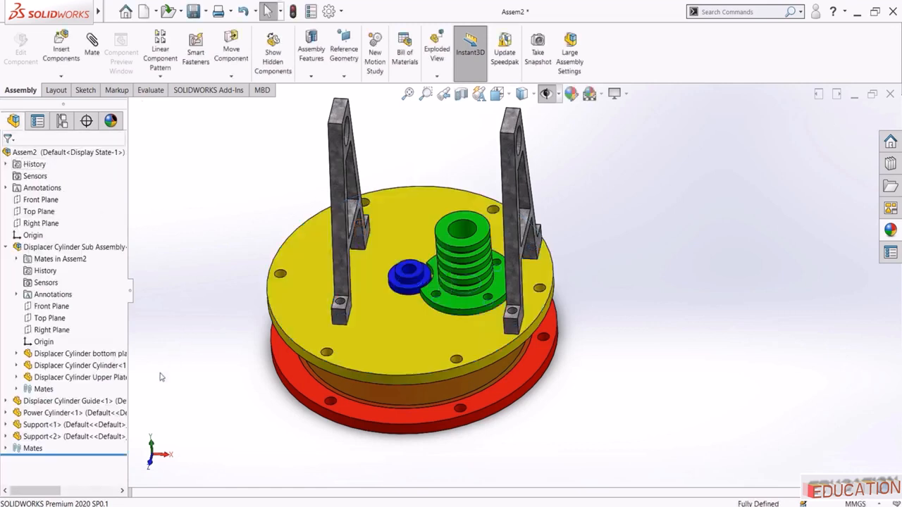
click(85, 437)
click(726, 381)
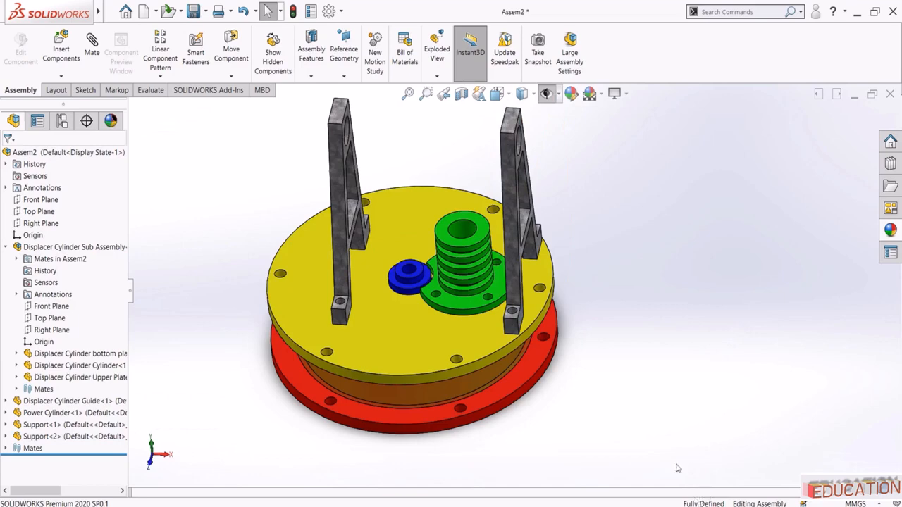
middle_drag(646, 412, 571, 416)
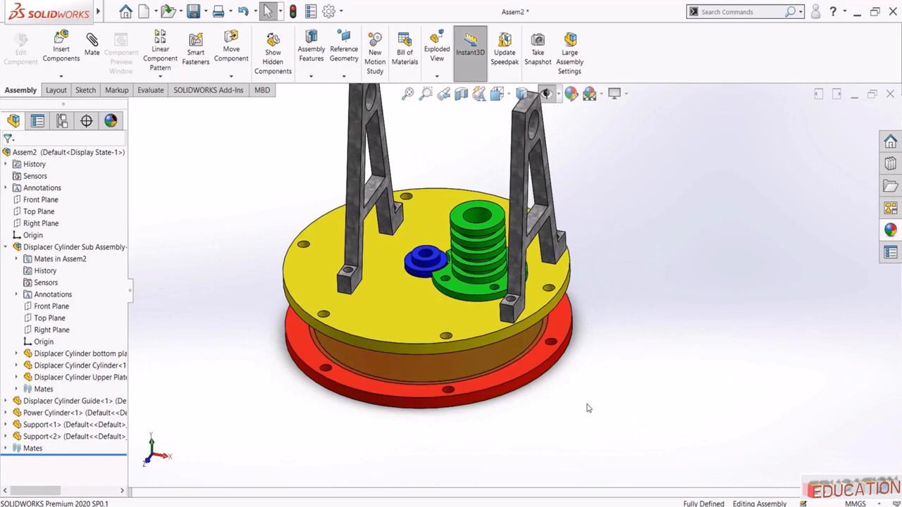
key(f)
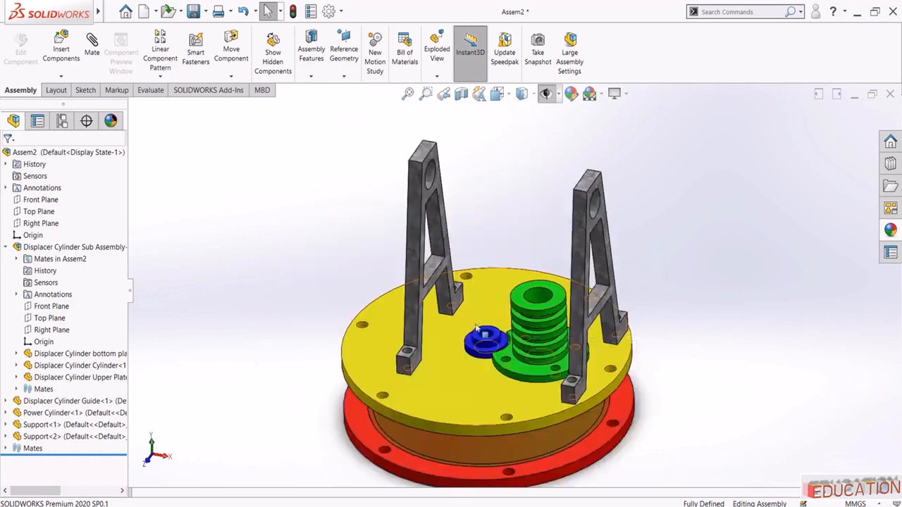
click(6, 248)
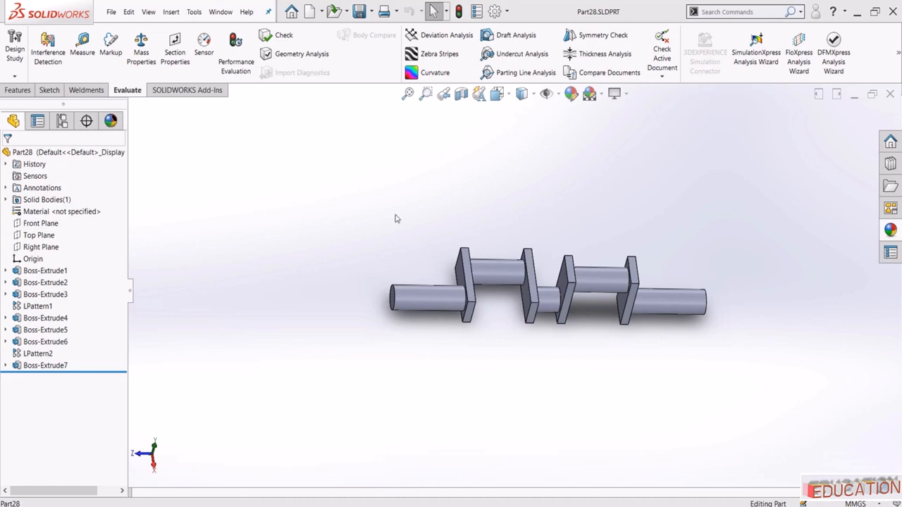
Examine the crankshaft model's shaft ends, webs and offset crank pins as the reference for separate crank parts
scroll(451, 232, down, 2)
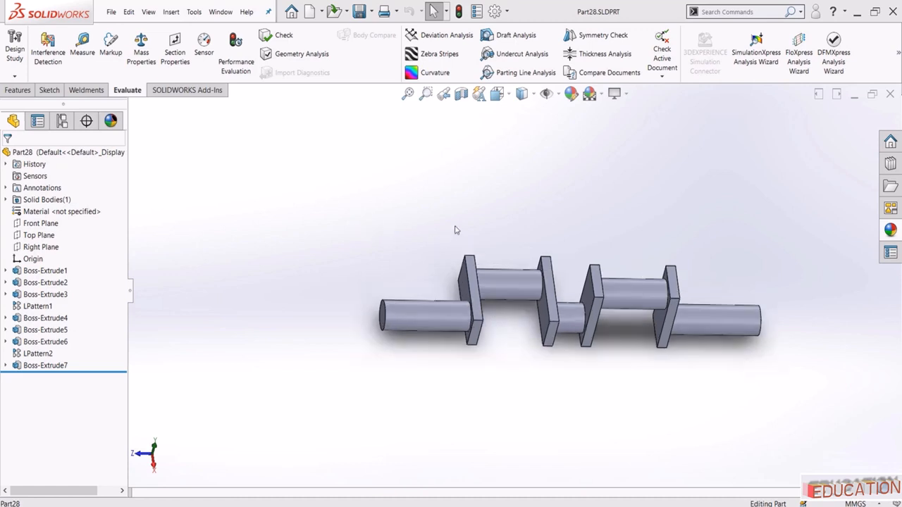
click(427, 312)
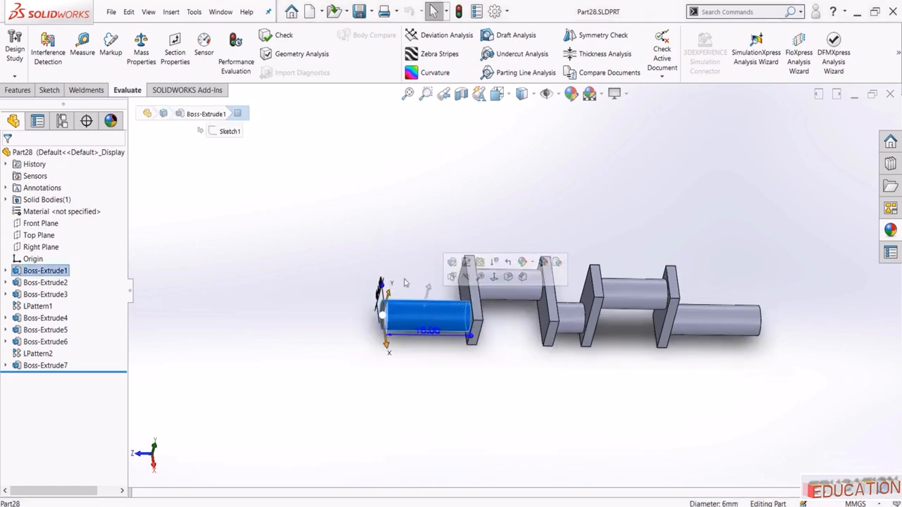
click(401, 254)
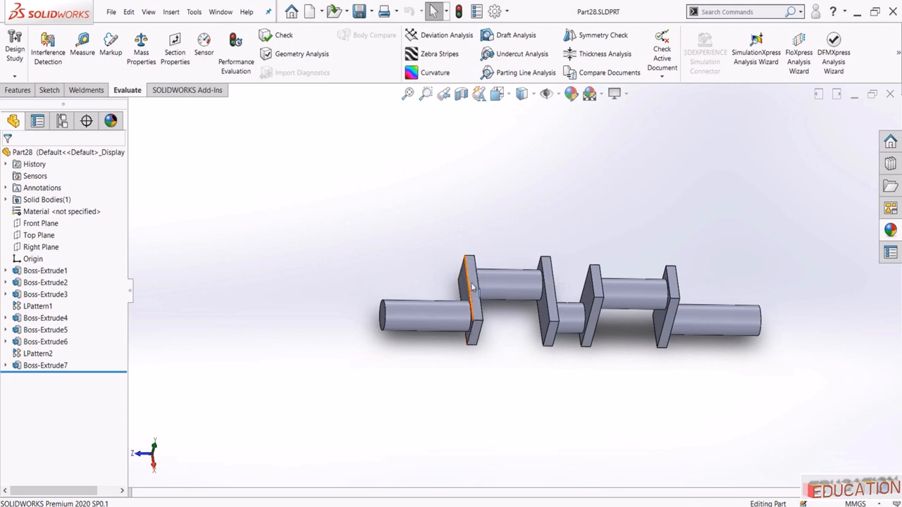
click(474, 283)
key(Escape)
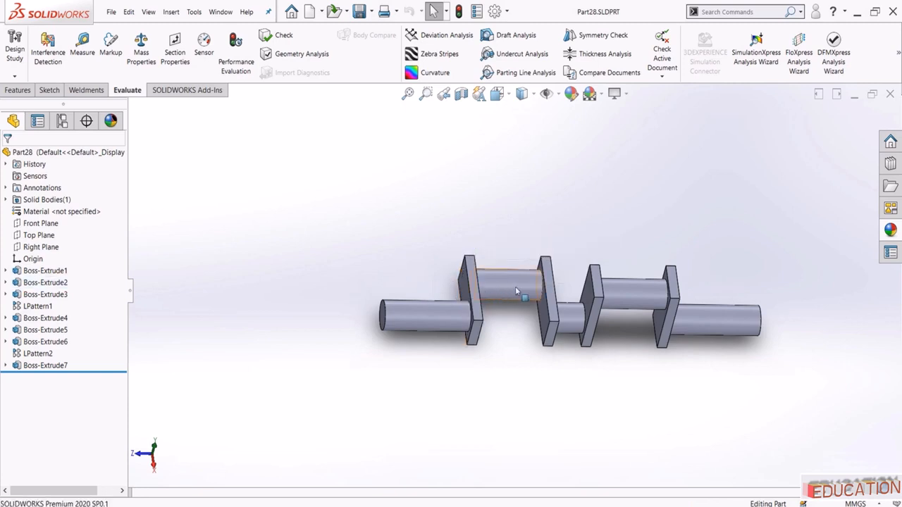
middle_drag(471, 342, 403, 365)
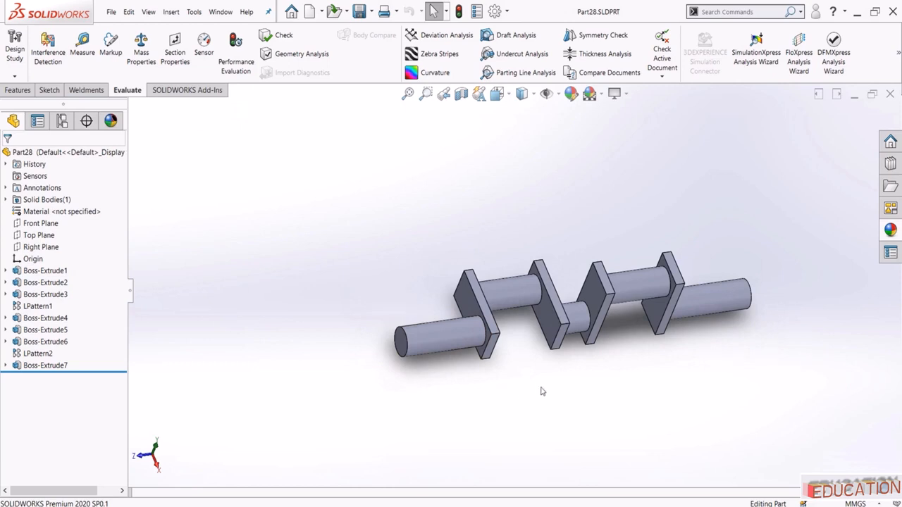
scroll(457, 376, up, 2)
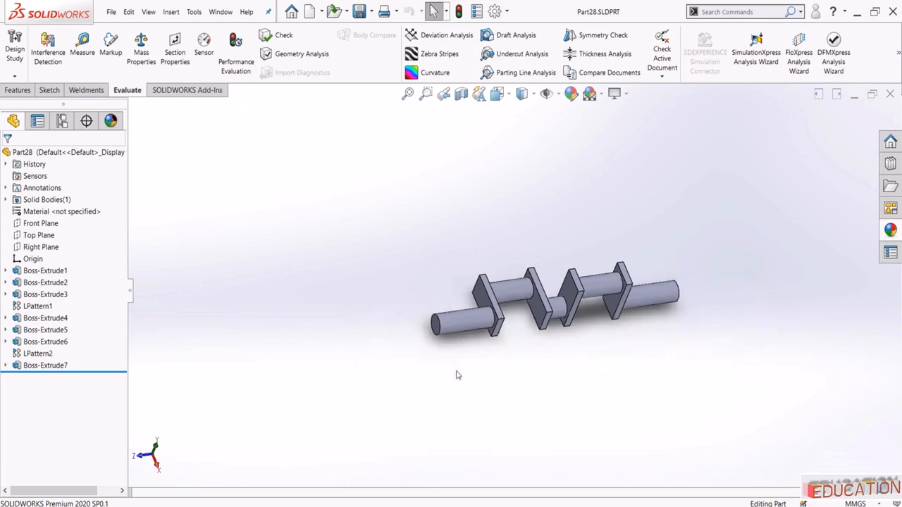
Create a new part document and open a sketch on its Front Plane
click(310, 11)
click(407, 219)
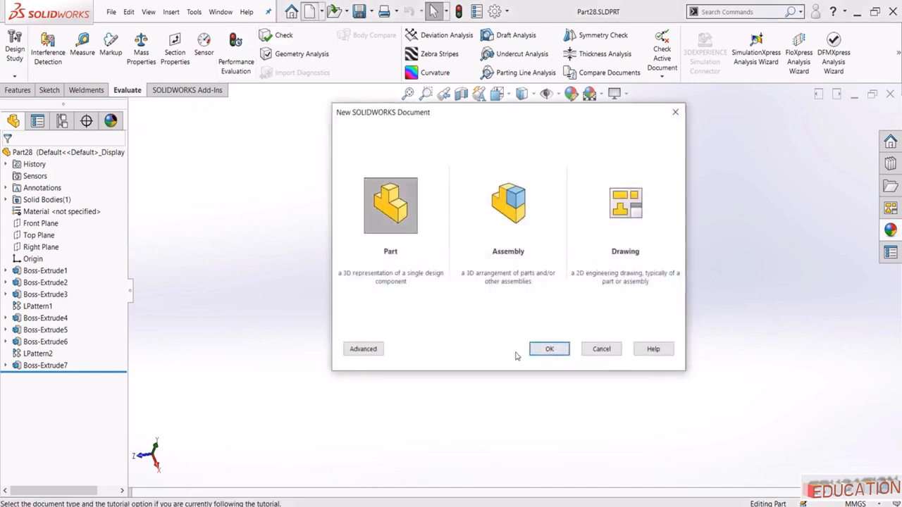
double_click(396, 224)
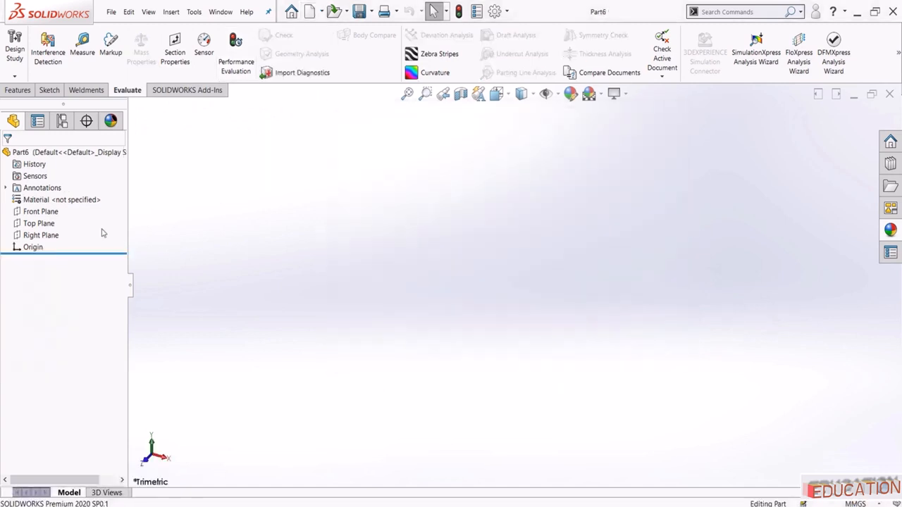
click(40, 211)
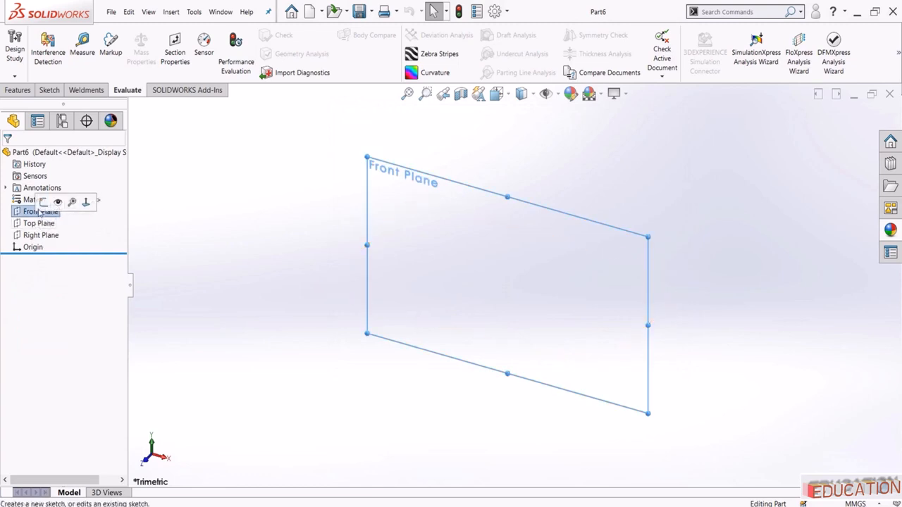
click(42, 203)
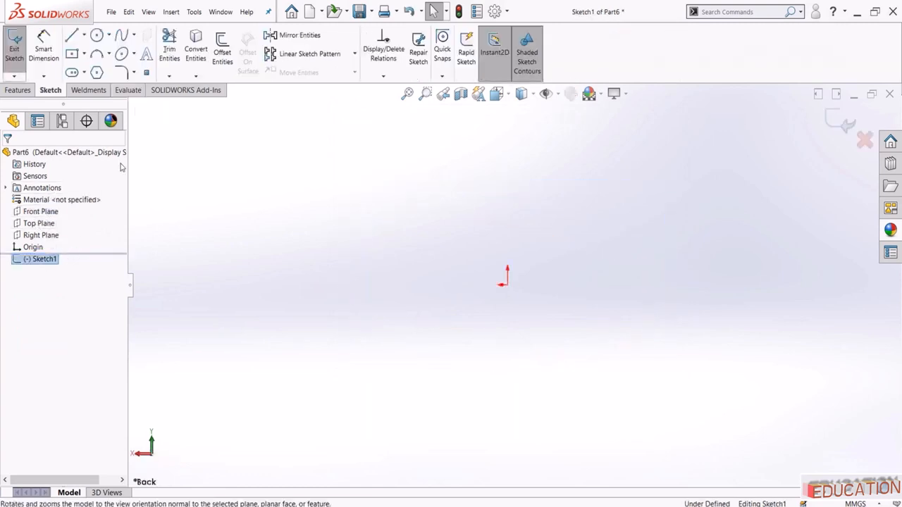
Sketch a circle centred on the origin, set its diameter to 6 mm, and exit the sketch
click(97, 35)
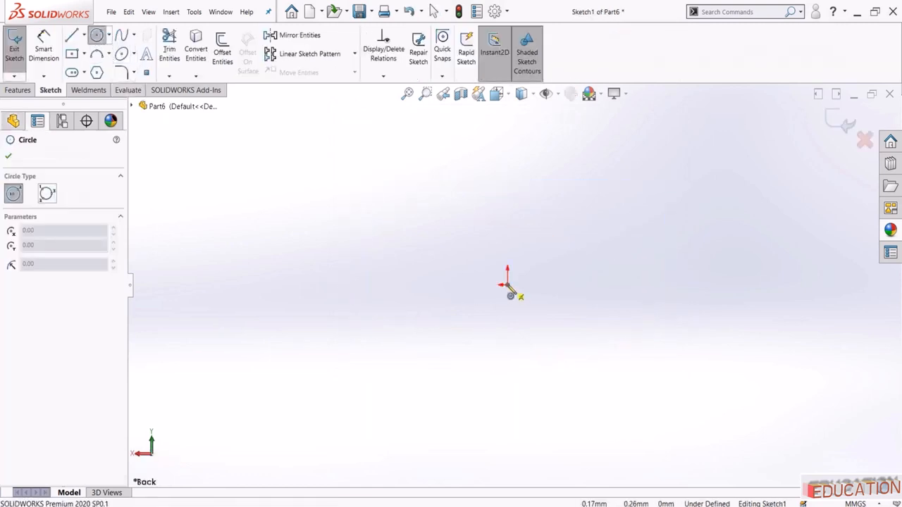
drag(508, 285, 525, 320)
key(Escape)
click(45, 53)
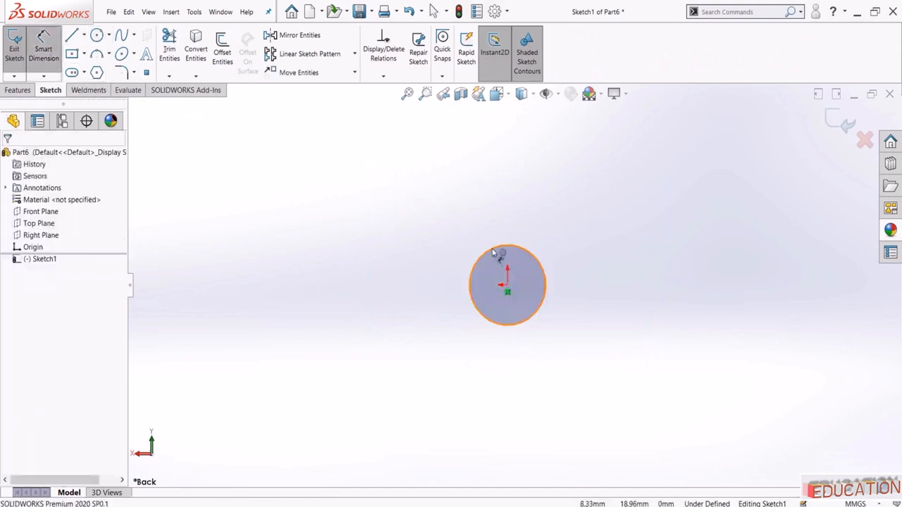
click(493, 252)
click(416, 284)
text(6)
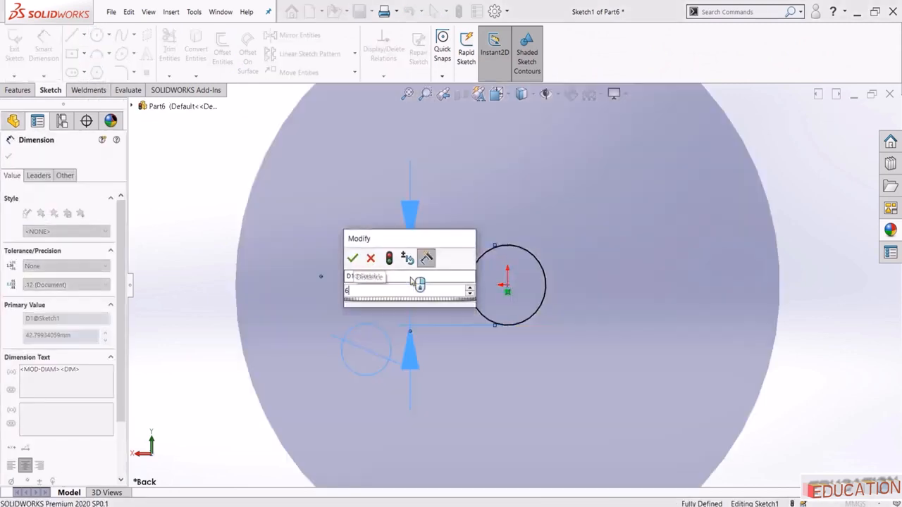
key(Return)
click(839, 125)
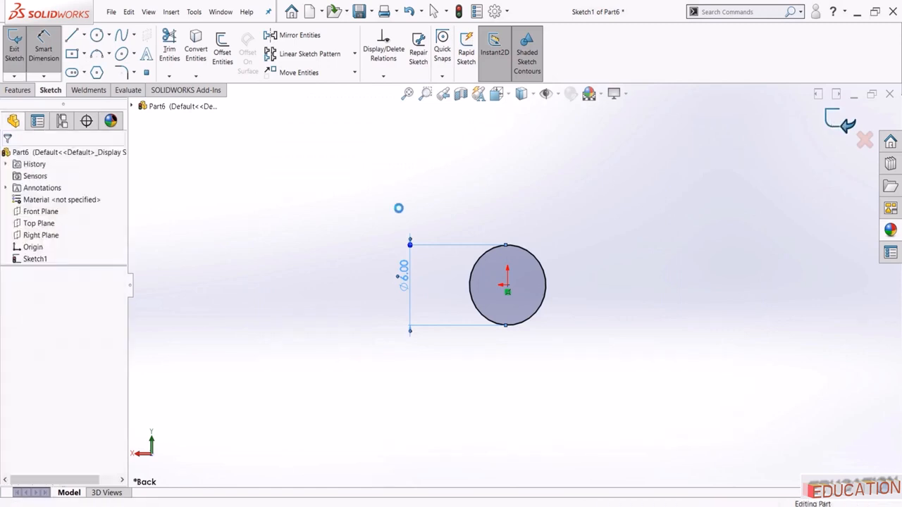
Extrude the circle as a blind boss to a depth of 20 mm
click(31, 91)
click(19, 49)
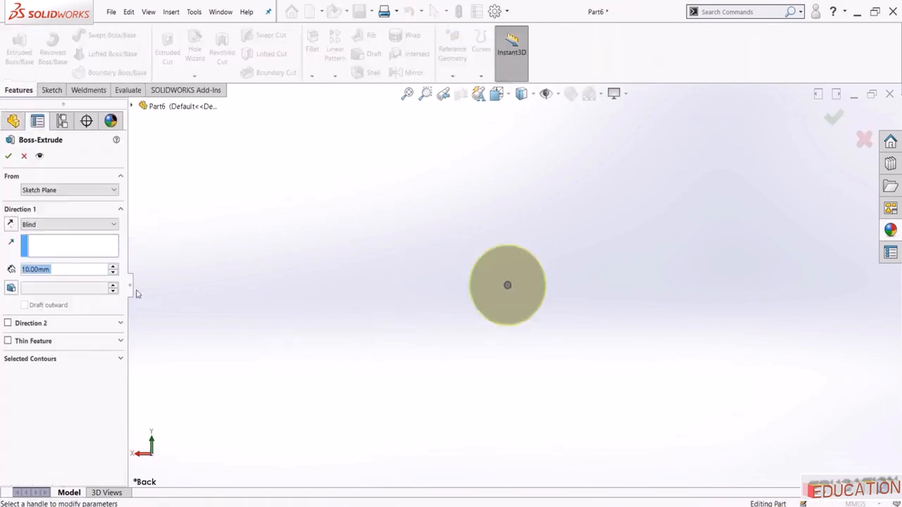
text(20)
key(Return)
middle_drag(319, 267, 272, 280)
click(826, 123)
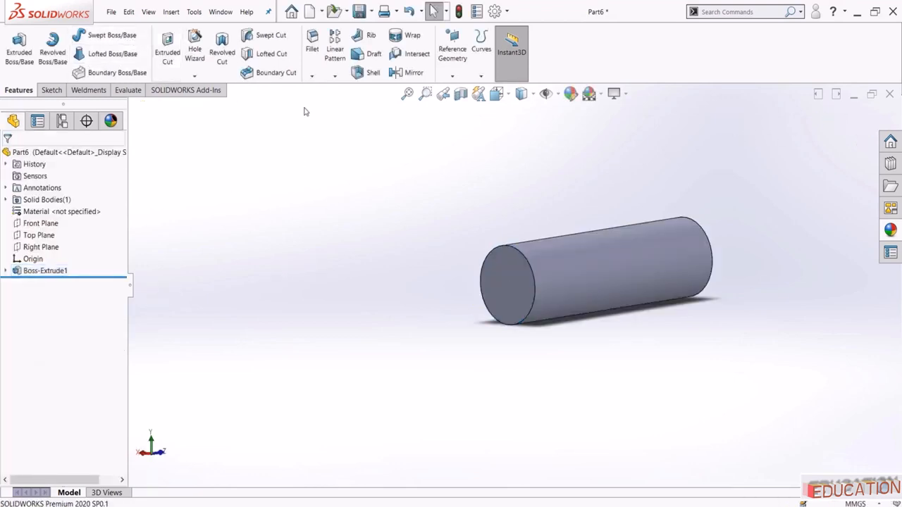
Save the cylindrical part as "Ceank 1" in New folder (17)
click(358, 12)
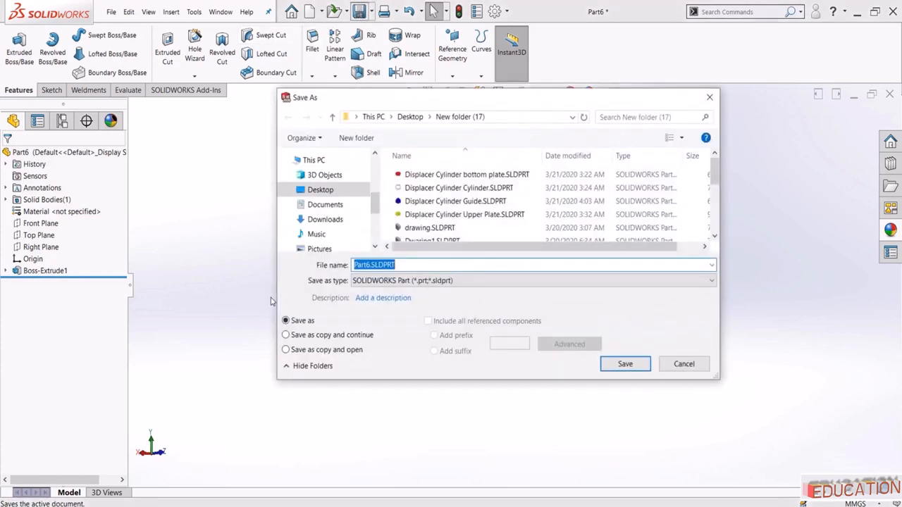
text(Ceank 1)
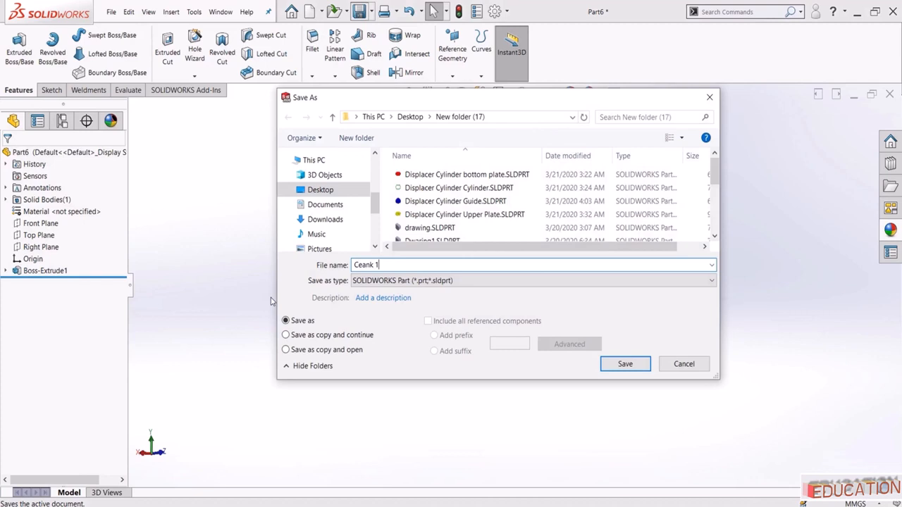
key(Return)
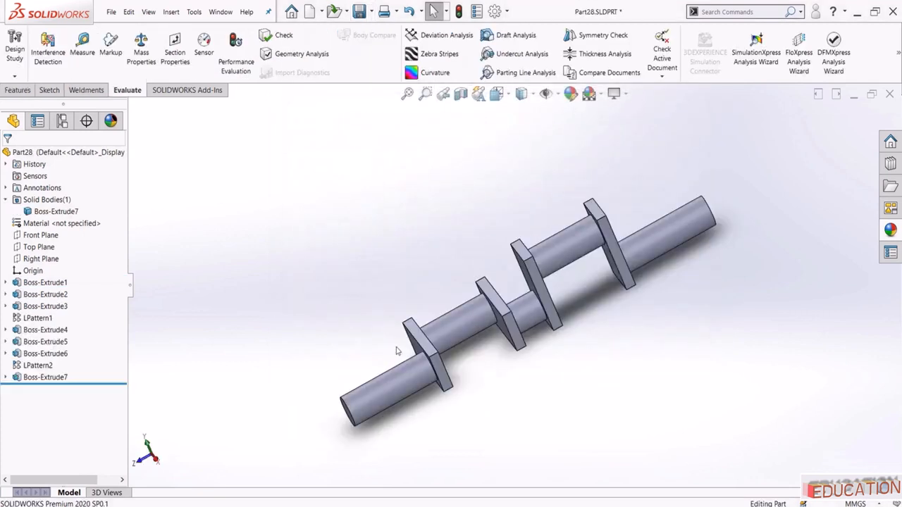
Create another new part for the crank web and start a sketch on its Front Plane
middle_drag(400, 352, 394, 406)
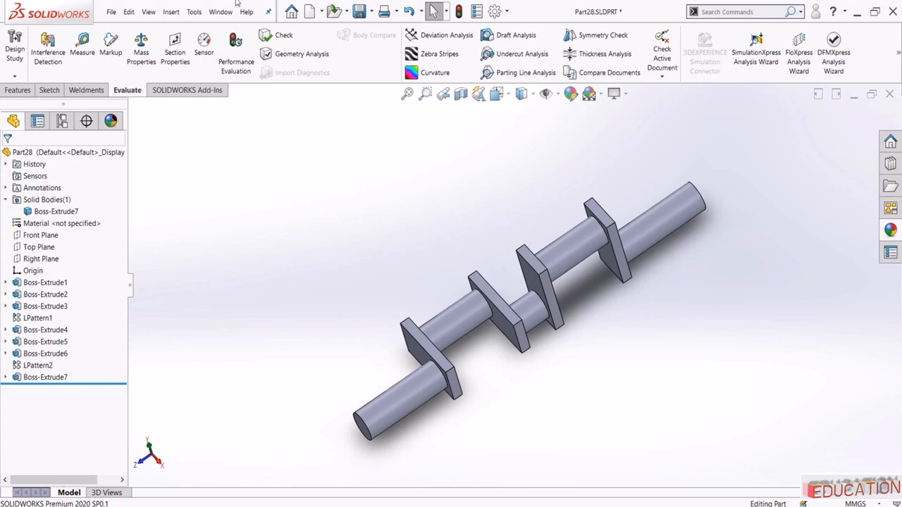
click(309, 12)
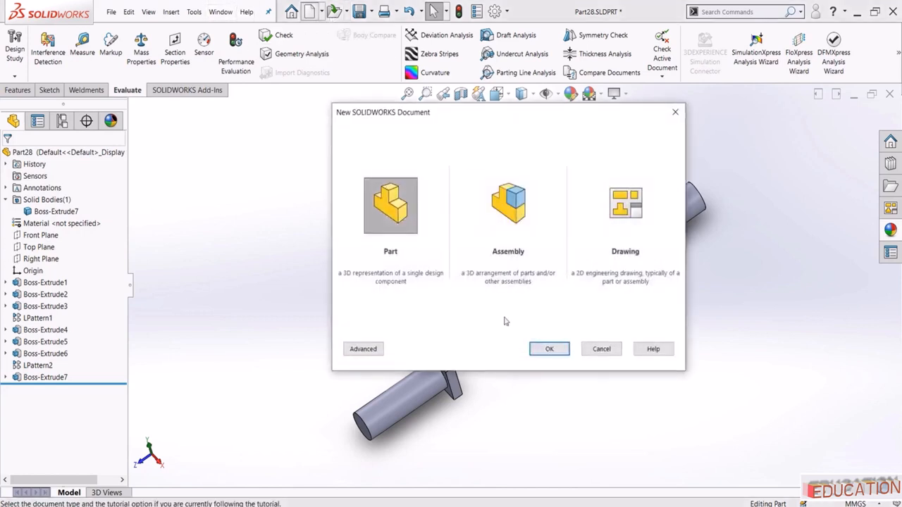
click(550, 349)
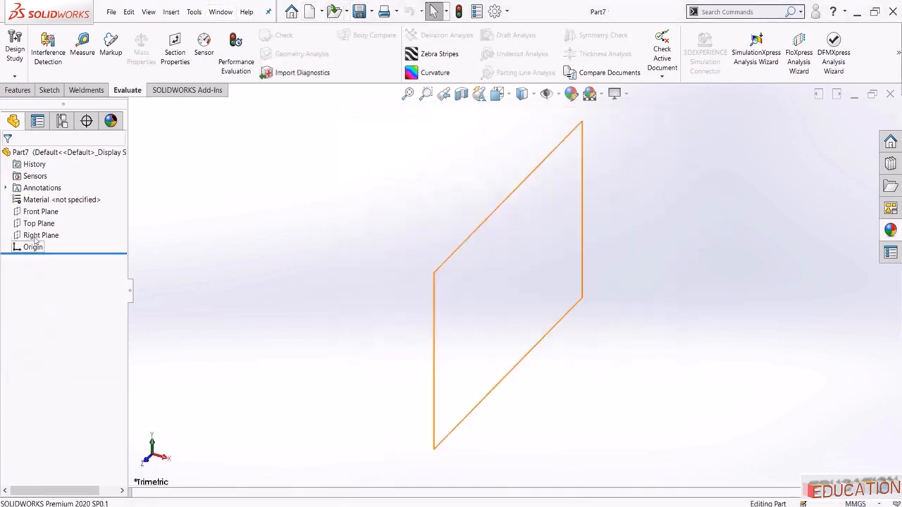
click(35, 213)
click(45, 197)
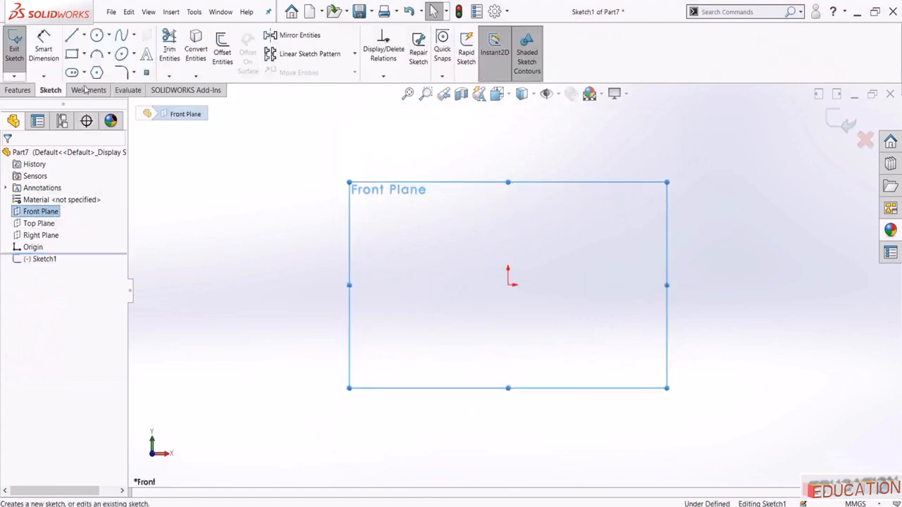
Sketch a center rectangle about 102 mm wide, centred on the origin
click(71, 53)
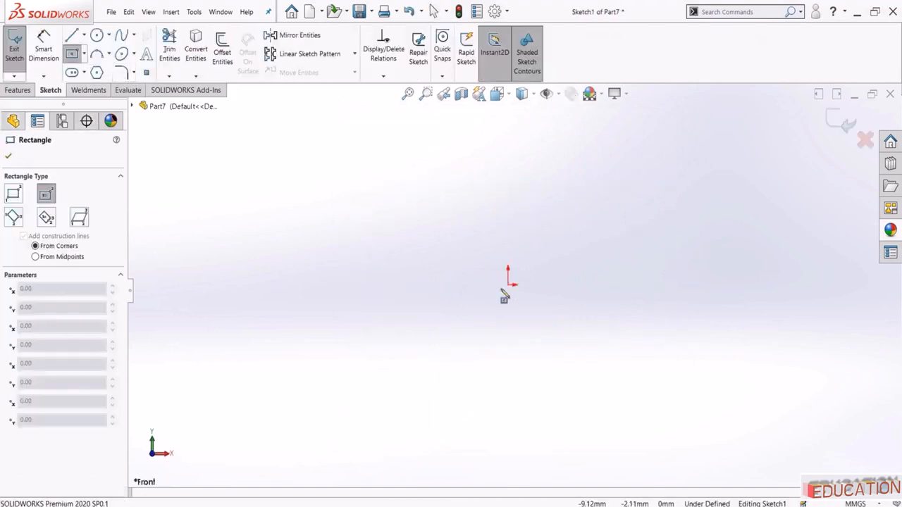
click(508, 285)
click(600, 225)
click(9, 156)
Dimension the rectangle to a width of 16 mm and a height of 8 mm
click(44, 47)
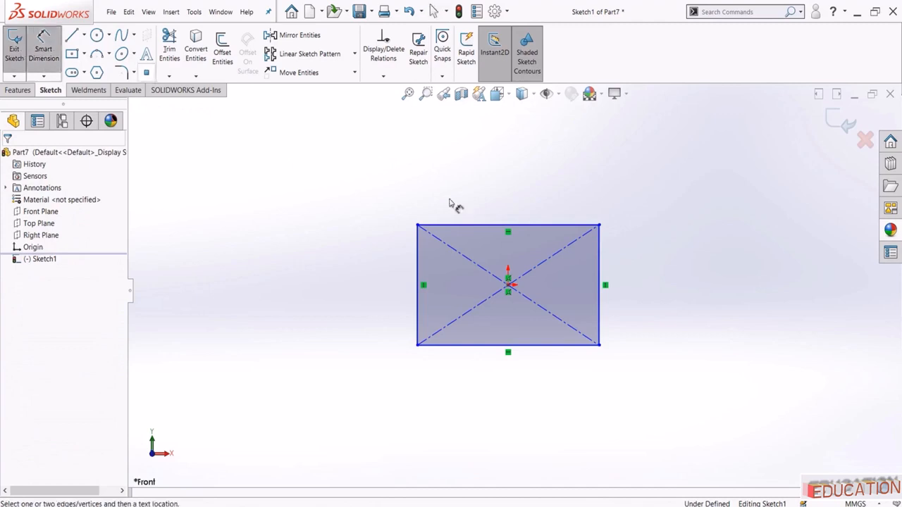
click(473, 225)
click(479, 203)
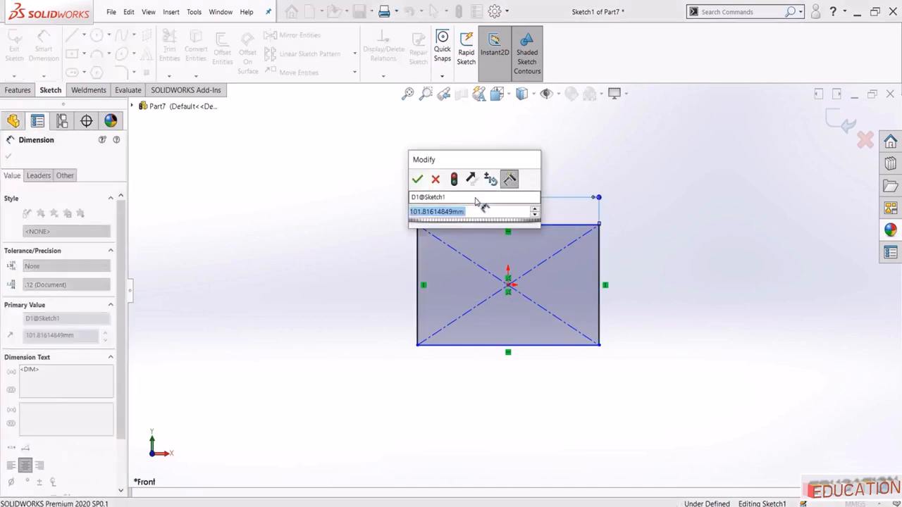
text(16)
key(Return)
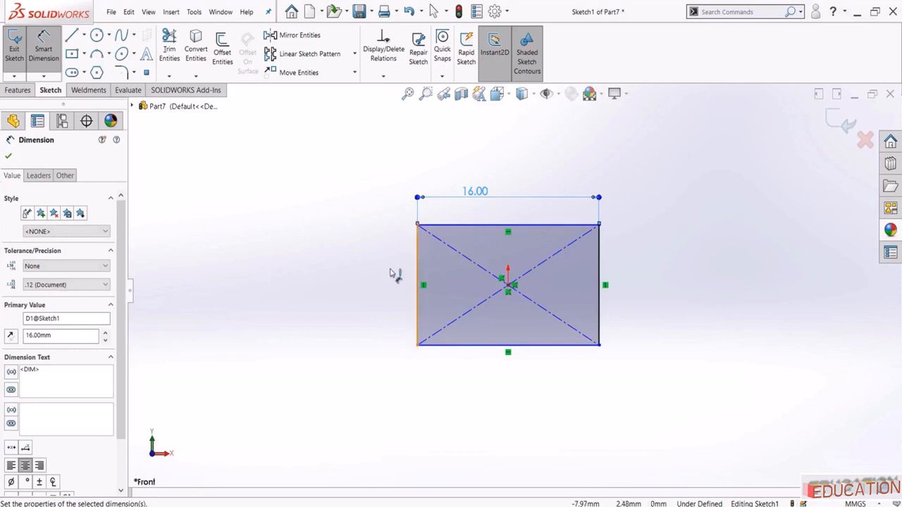
click(416, 272)
click(351, 284)
text(8)
key(Return)
key(Escape)
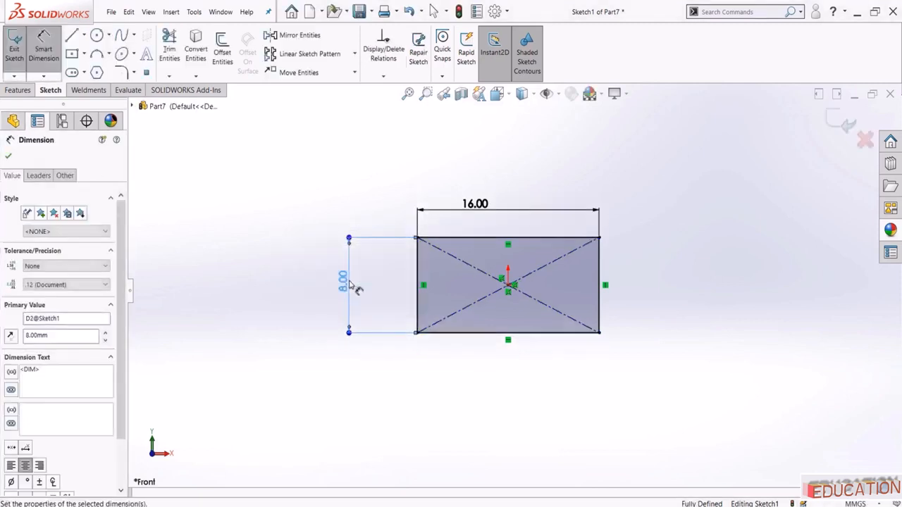
Sketch two circles inside the rectangle, centred about 6.1 mm left and 5.4 mm right of the origin
click(98, 36)
scroll(437, 286, down, 3)
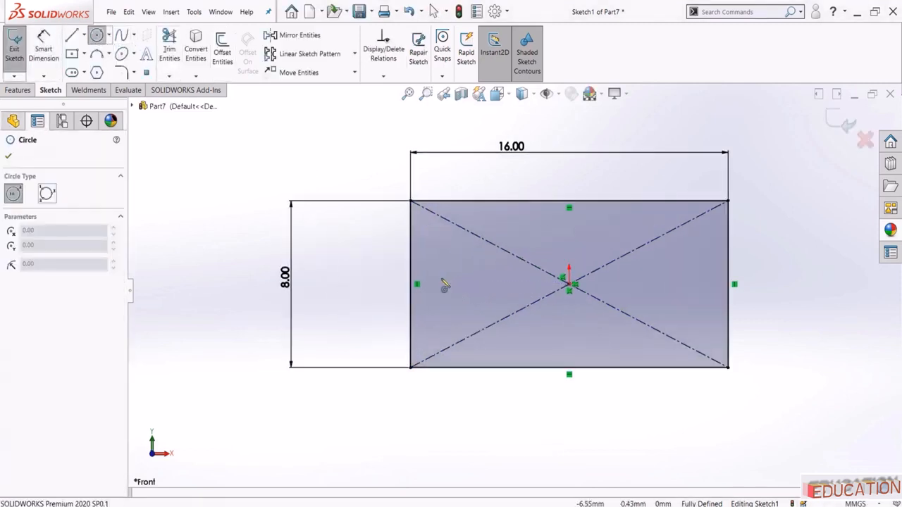
click(448, 285)
click(458, 313)
click(675, 281)
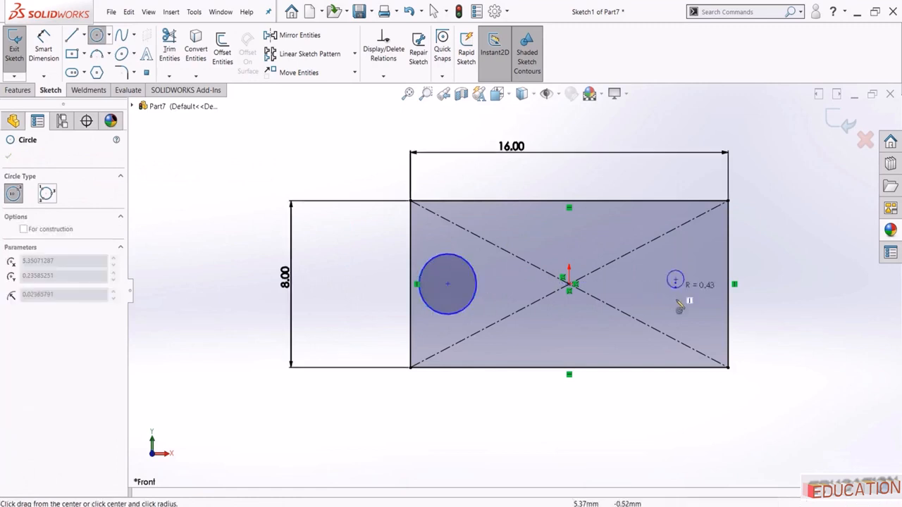
click(702, 285)
key(Escape)
Add a horizontal relation between the centre points of the two circles
click(677, 285)
click(675, 281)
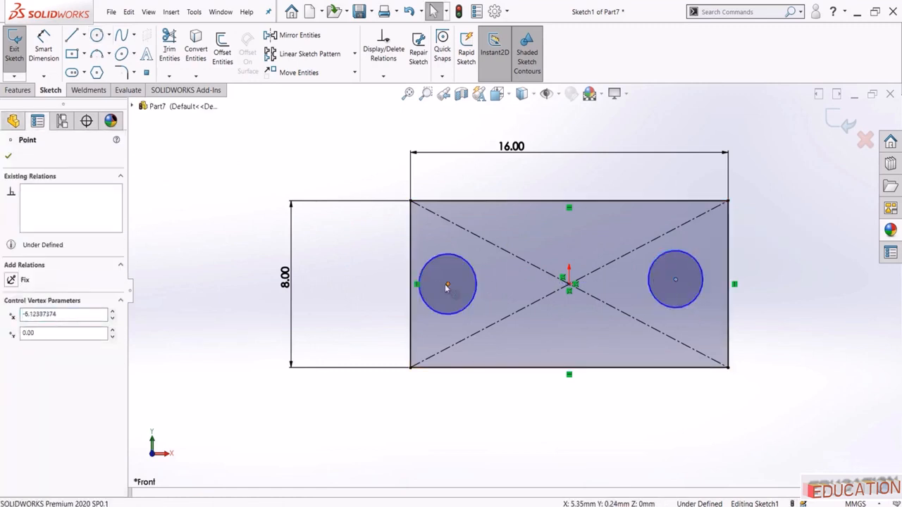
ctrl+click(448, 284)
click(476, 241)
Set the distance from the left circle's centre to the origin to 4 mm
click(43, 50)
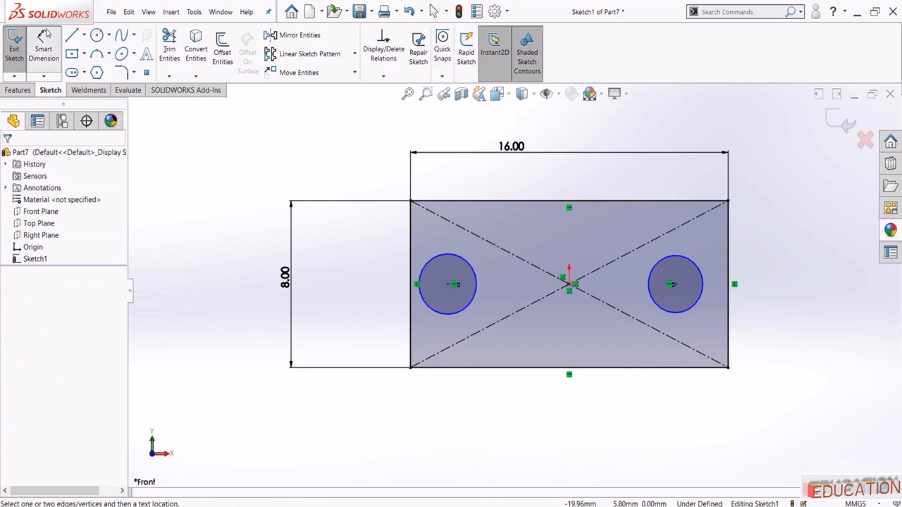
click(448, 284)
click(570, 285)
click(554, 330)
text(4)
key(Return)
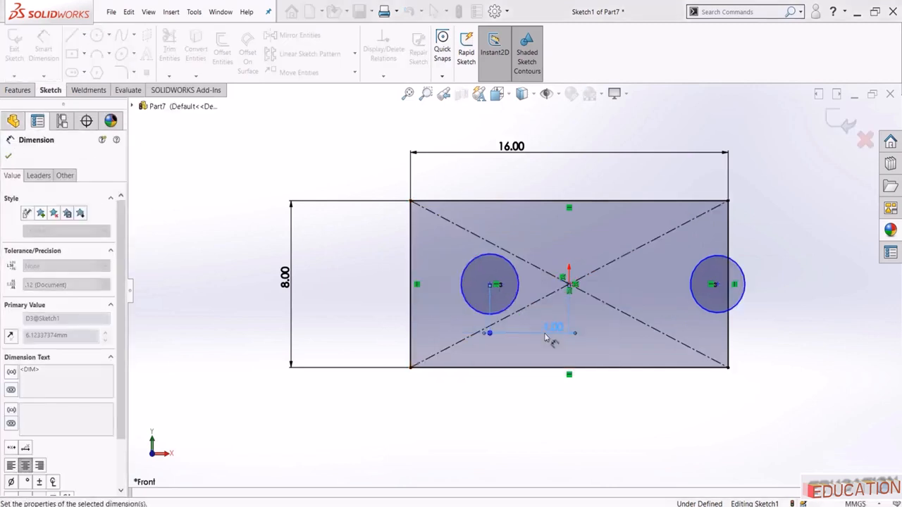
Set the distance from the right circle's centre to the origin to 4 mm and end dimensioning
click(716, 285)
click(569, 285)
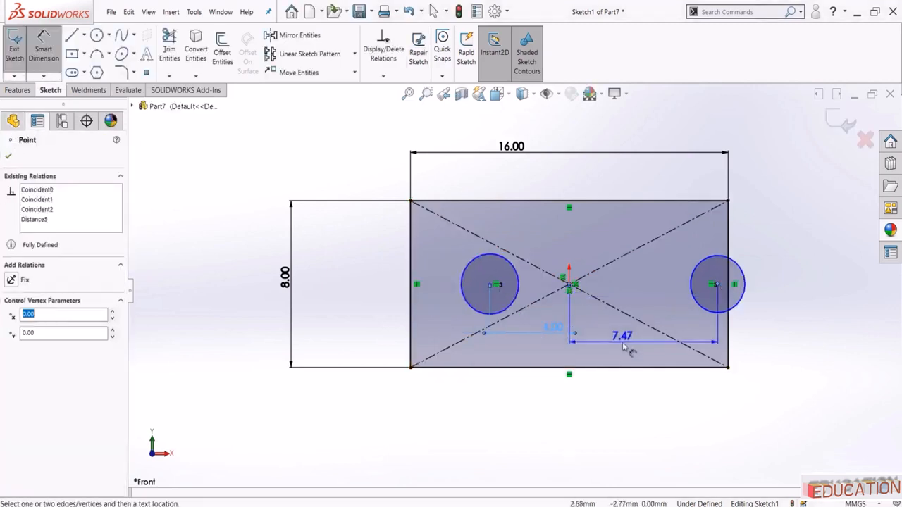
click(628, 347)
text(4)
key(Return)
key(Escape)
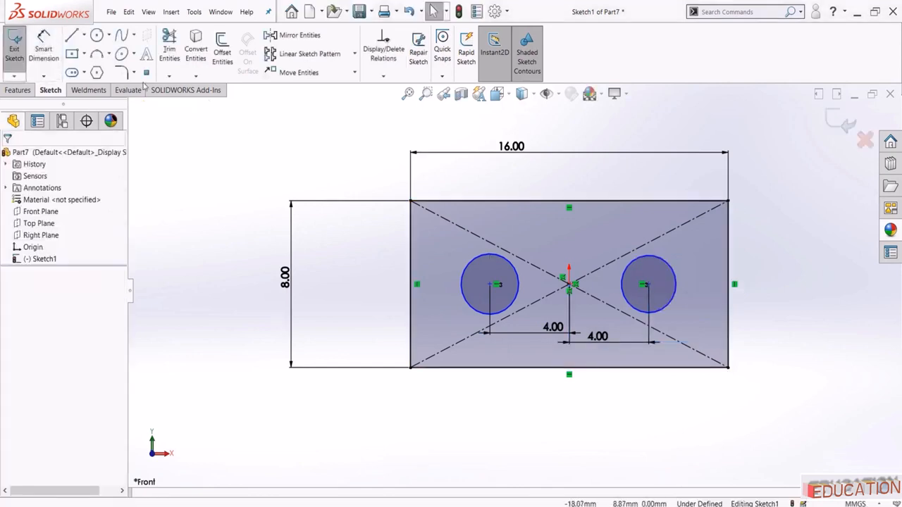
Set the left circle's diameter to 4 mm and end dimensioning
click(43, 51)
click(475, 308)
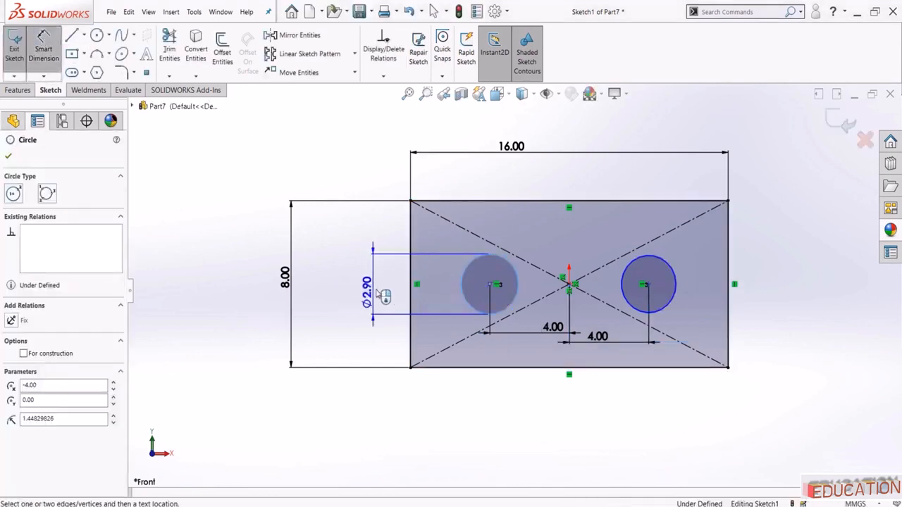
click(381, 295)
text(4)
key(Return)
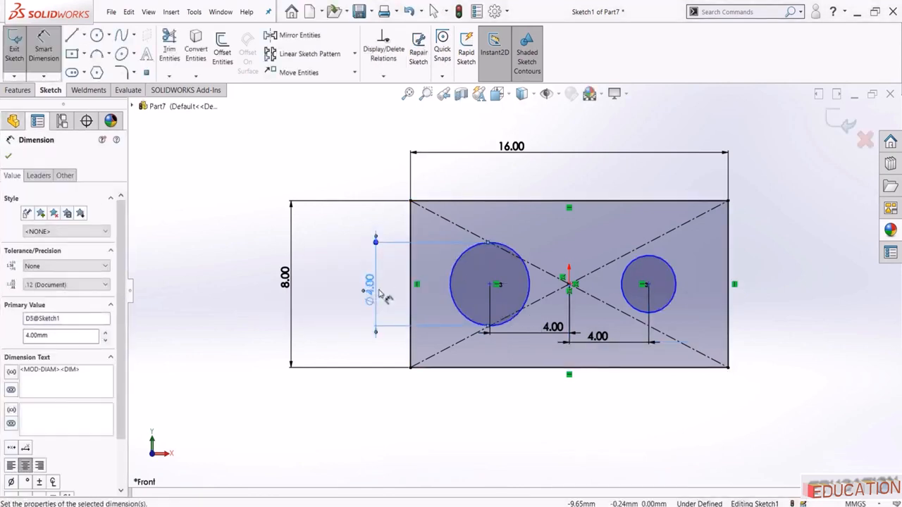
key(Escape)
Add a horizontal relation between the origin point and the centre points of both circles
click(497, 285)
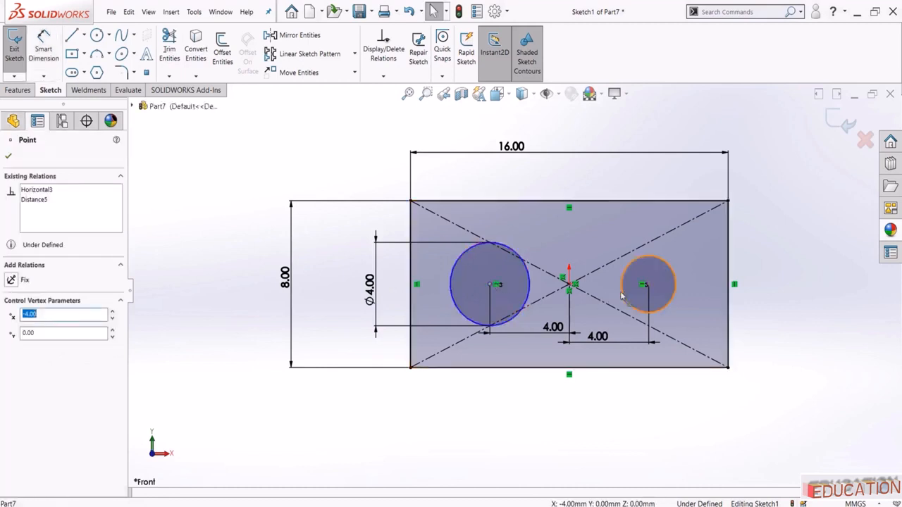
ctrl+click(647, 285)
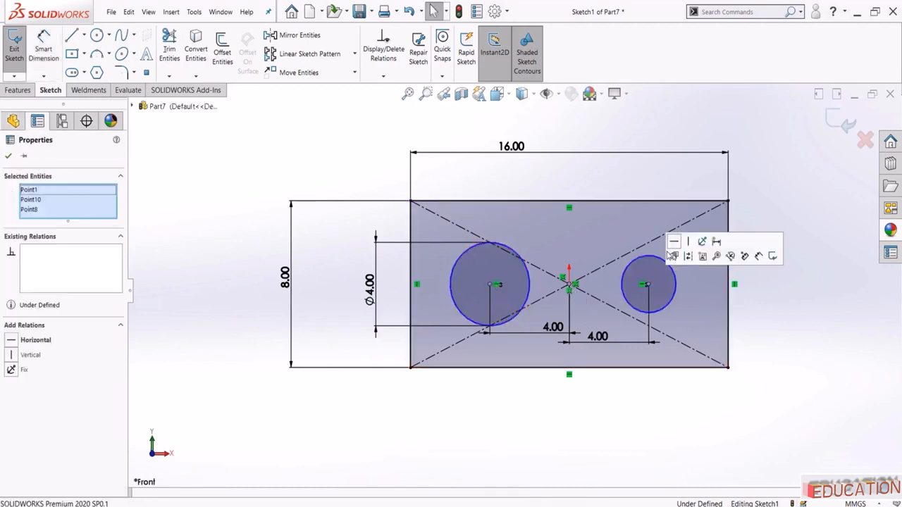
click(671, 255)
key(Escape)
Add an equal relation between the left and right circles
click(671, 274)
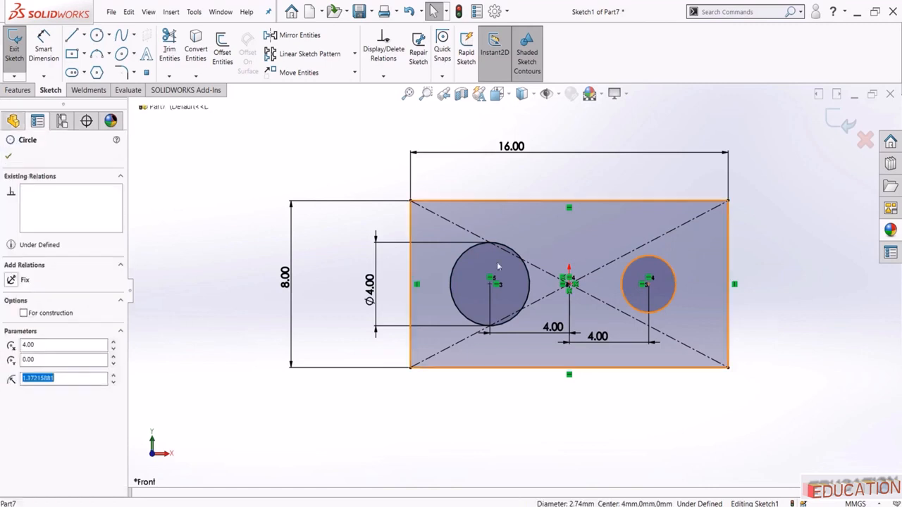
ctrl+click(528, 289)
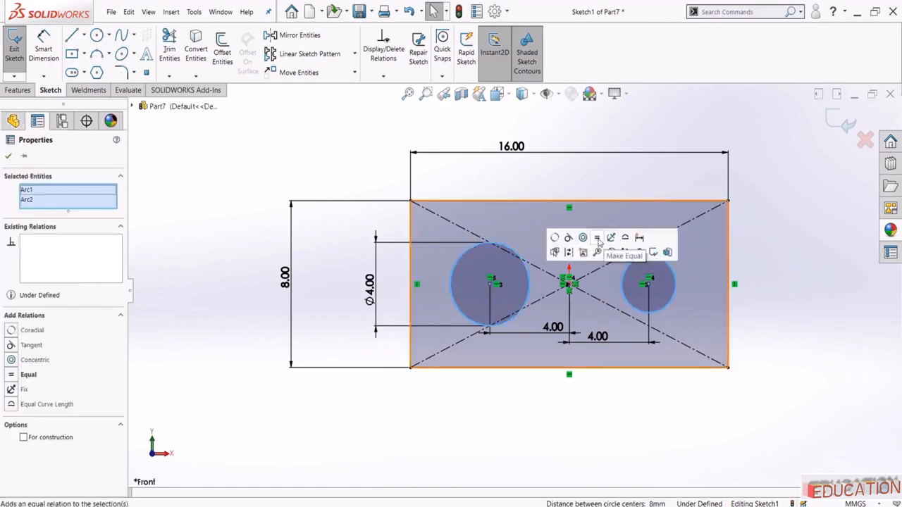
click(598, 239)
click(839, 301)
Close the sketch and extrude the two-hole rectangle as a blind boss 2 mm deep
scroll(805, 303, up, 2)
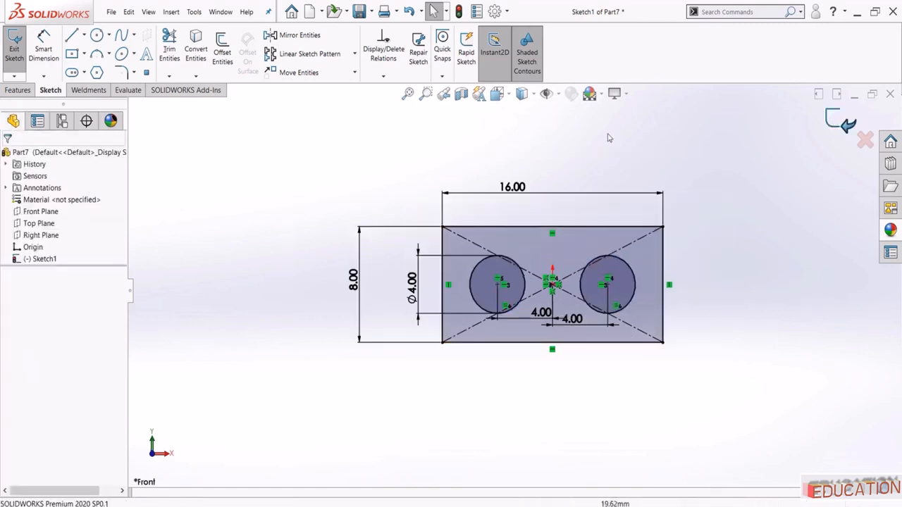
click(840, 121)
click(18, 89)
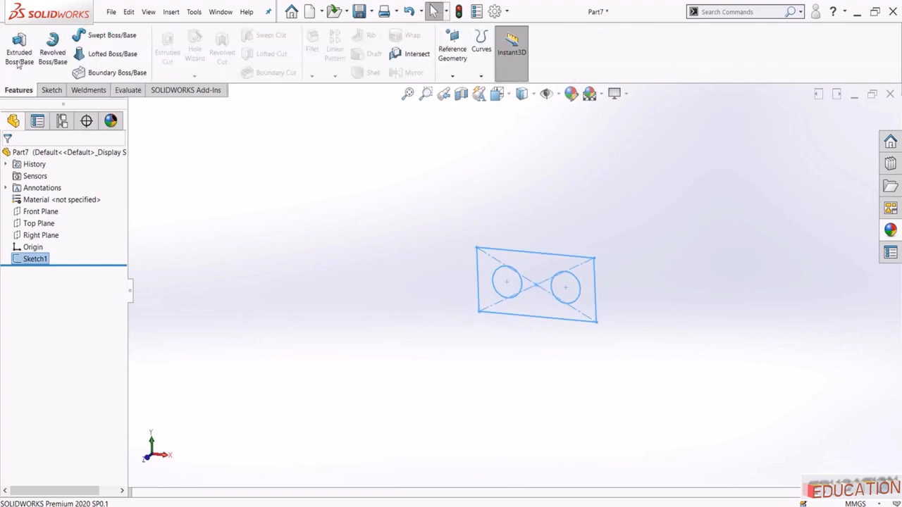
click(19, 49)
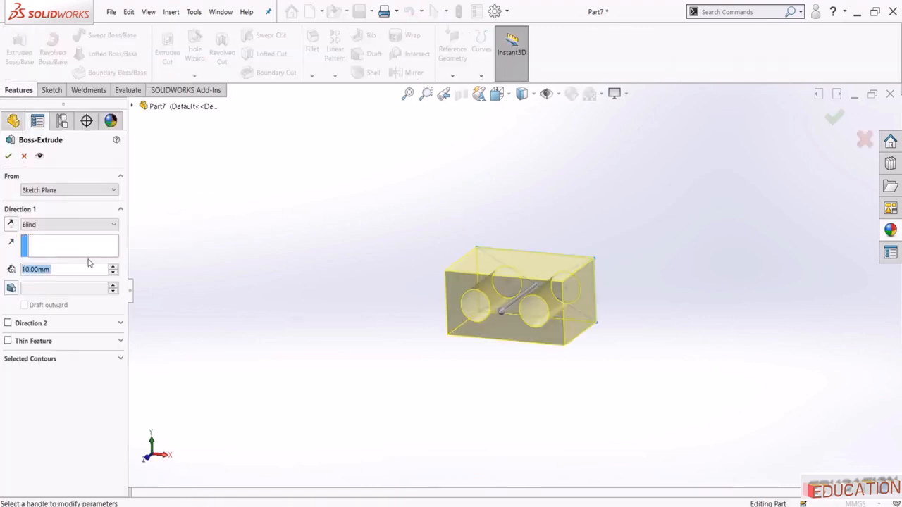
key(Return)
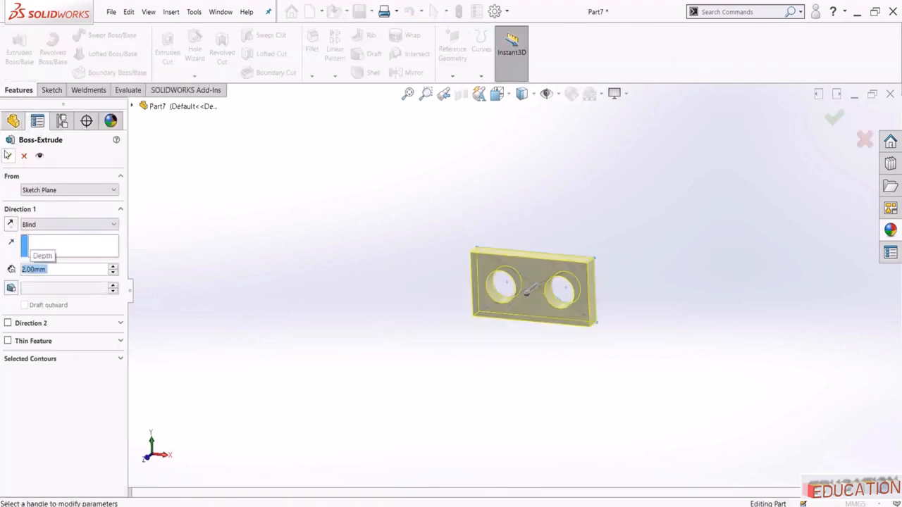
click(7, 154)
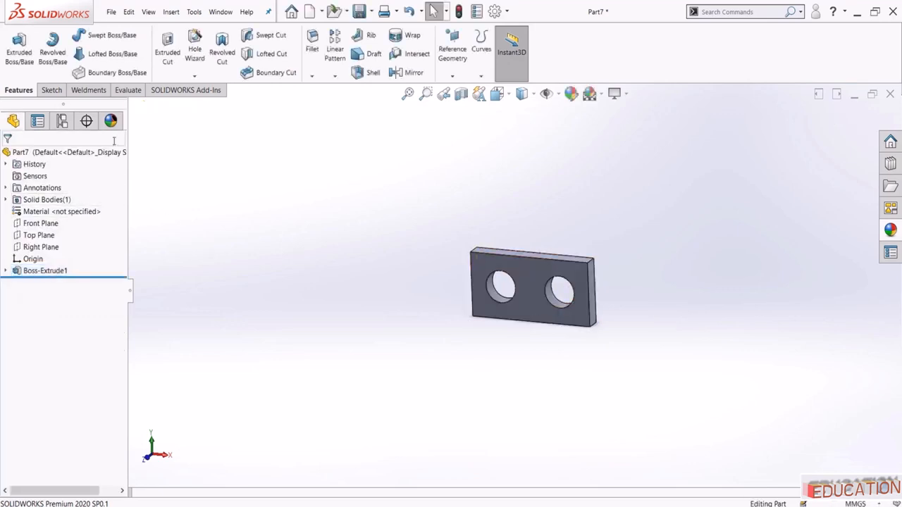
Widen the feature tree and change the whole part's appearance to the light magenta swatch from the standard colours
drag(128, 182, 165, 182)
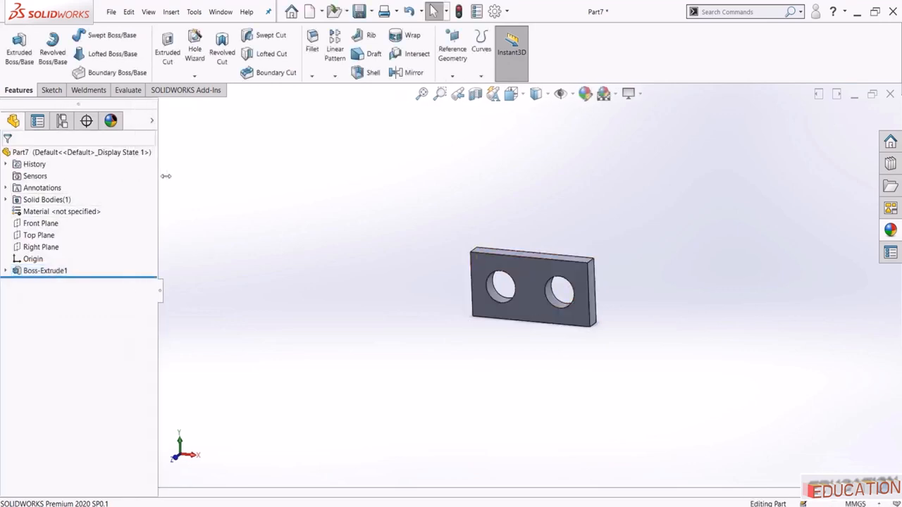
click(163, 121)
click(196, 152)
click(203, 159)
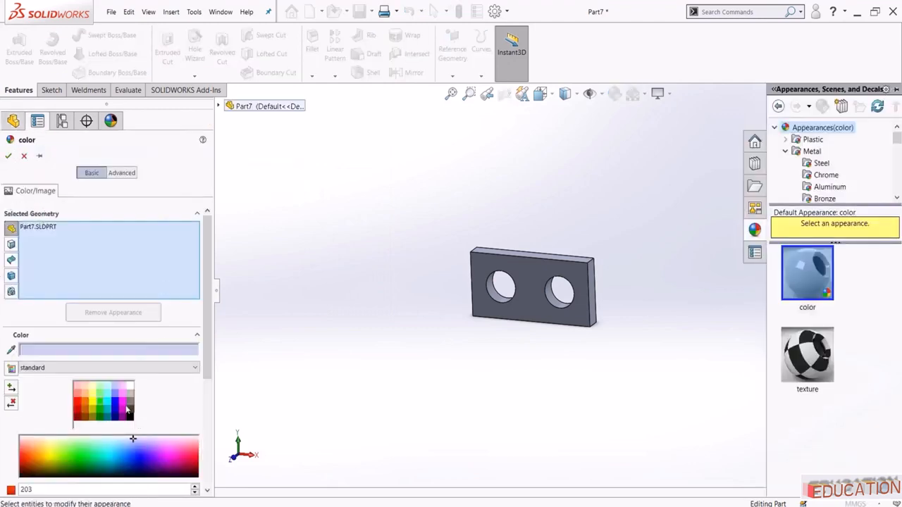
click(124, 404)
click(122, 394)
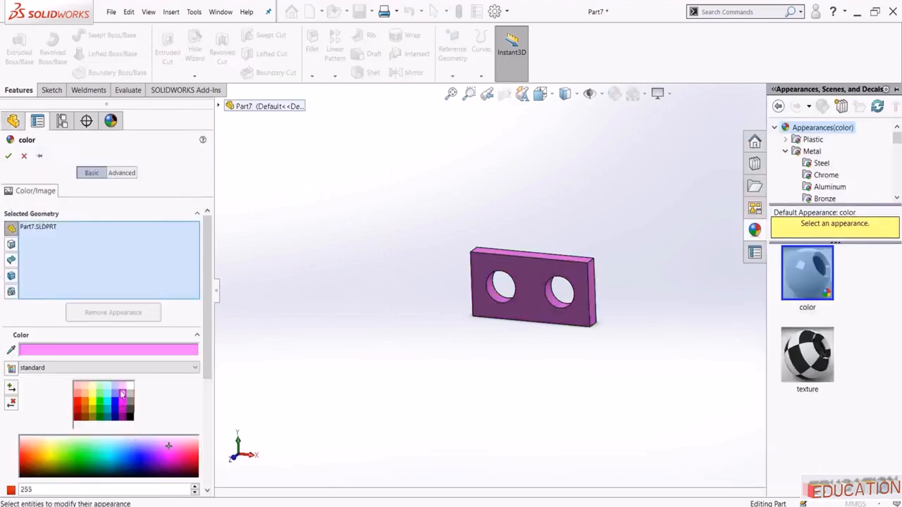
Apply a magenta colour to the two-hole plate and save the part as Cranke 2-4-6-8
click(126, 402)
click(7, 156)
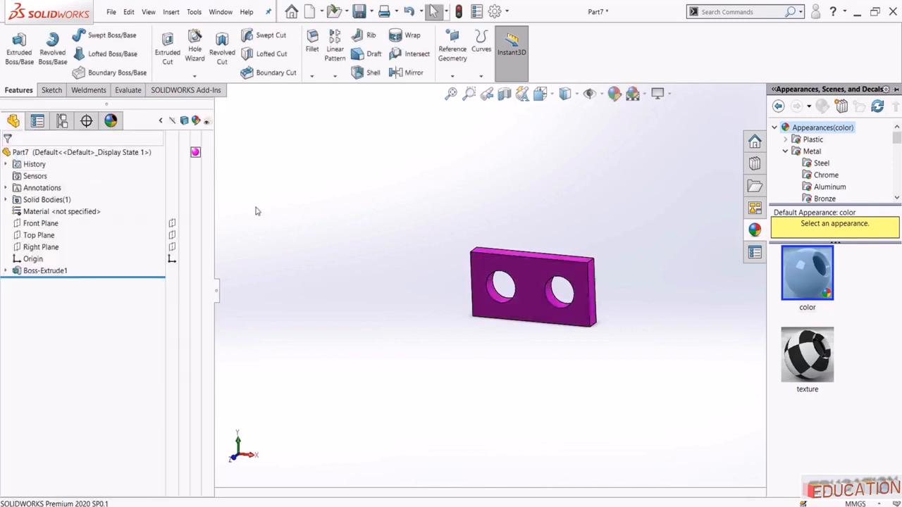
click(359, 12)
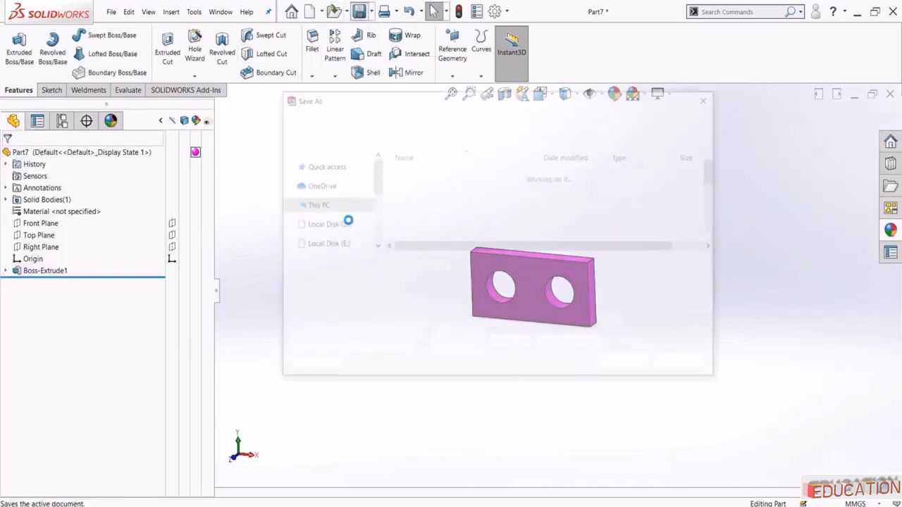
text(Cranke 2-4-6-8)
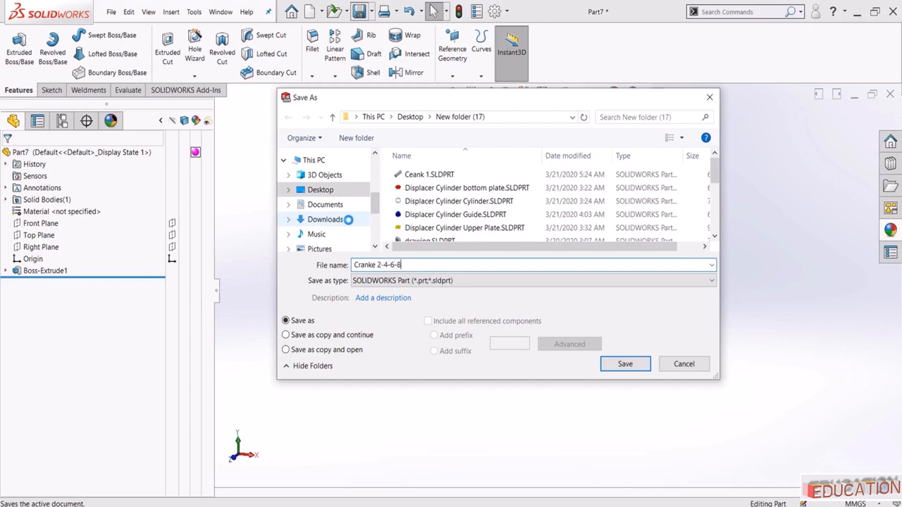
click(625, 364)
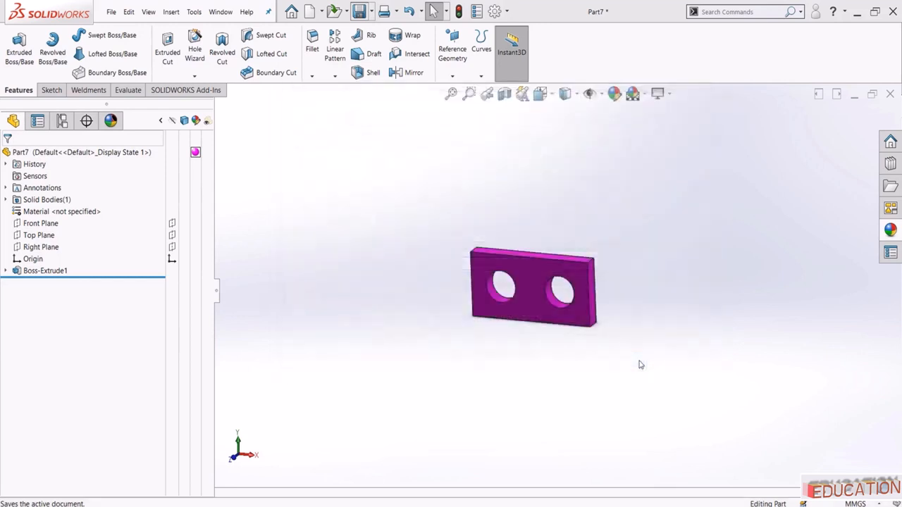
Review the crankshaft model in Part28.SLDPRT and create a new part document
click(219, 12)
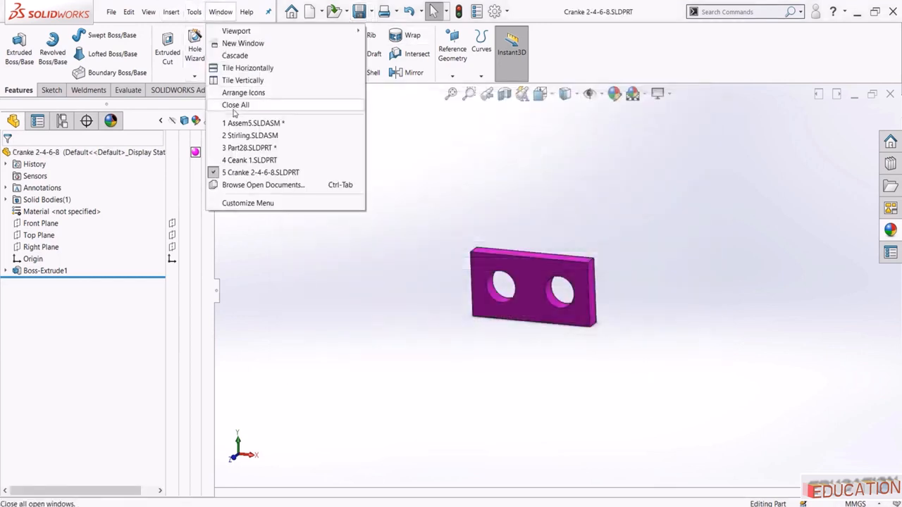
click(243, 148)
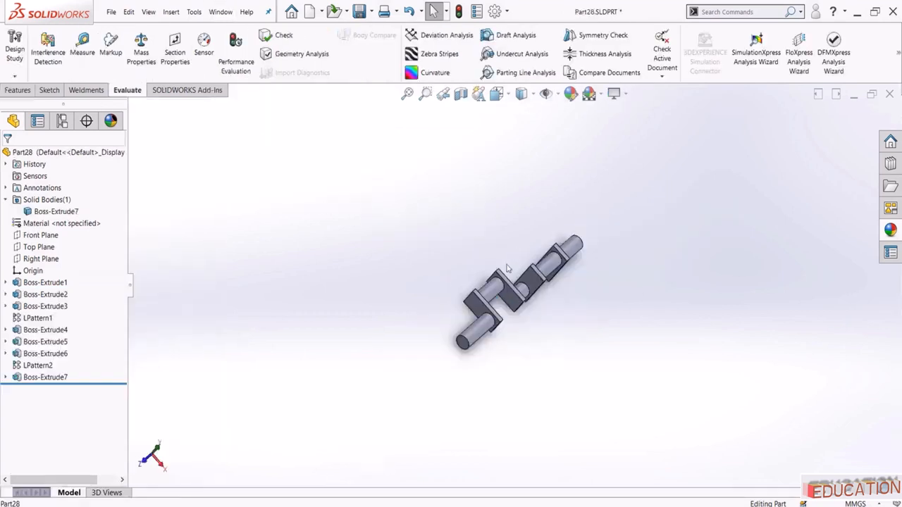
key(ctrl+7)
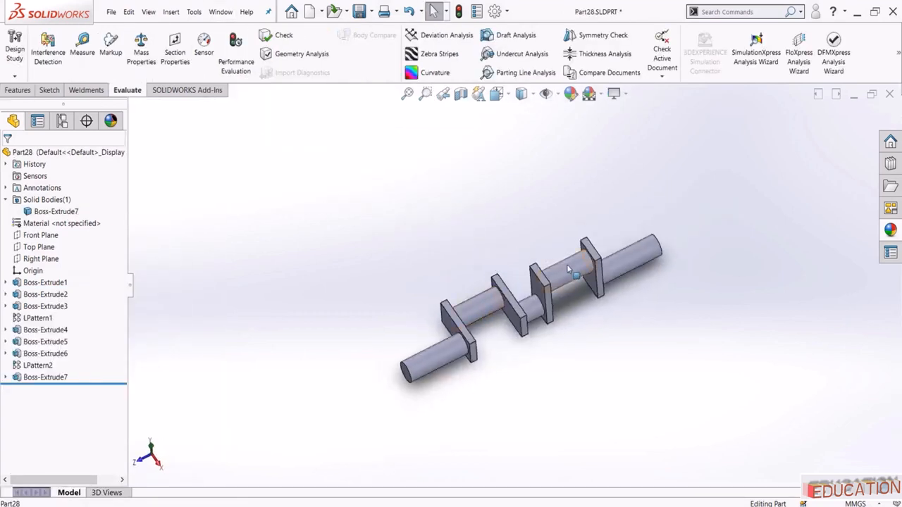
scroll(476, 280, down, 3)
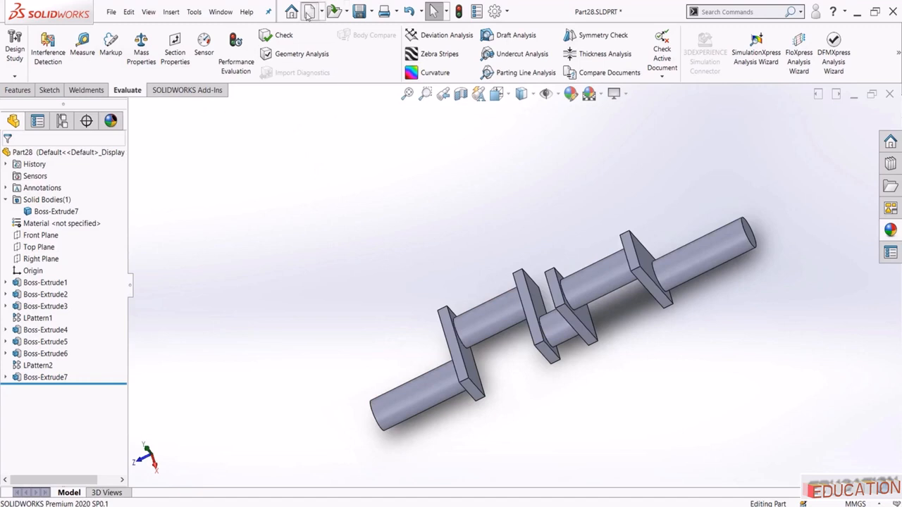
click(308, 12)
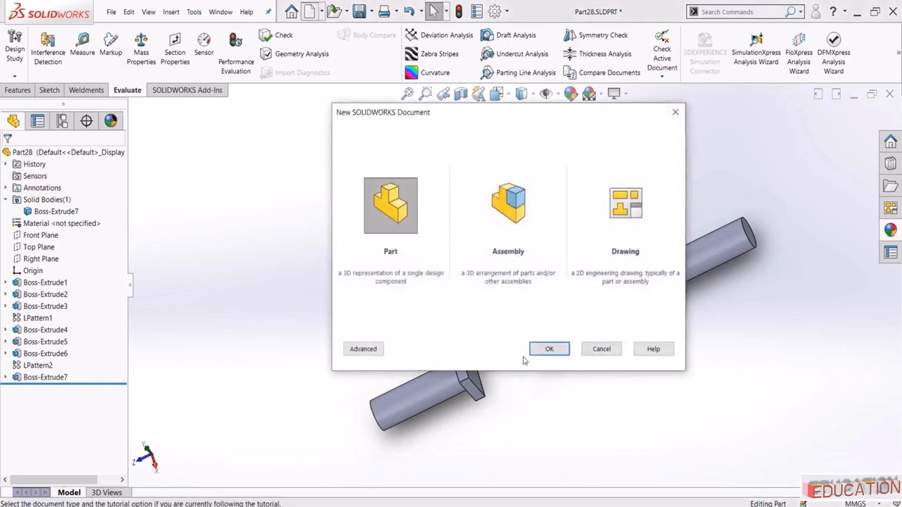
click(544, 347)
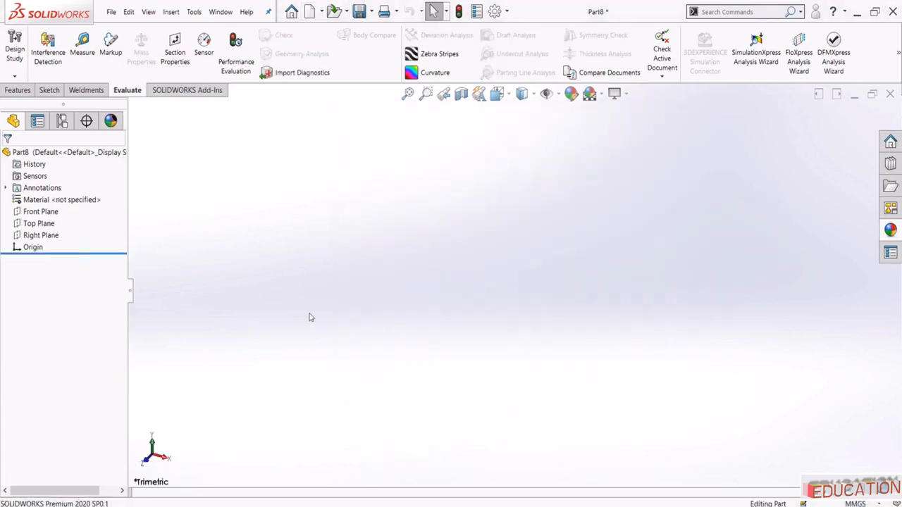
Sketch a circle about 26 mm in diameter on the Front Plane, centred on the origin
click(41, 212)
click(71, 196)
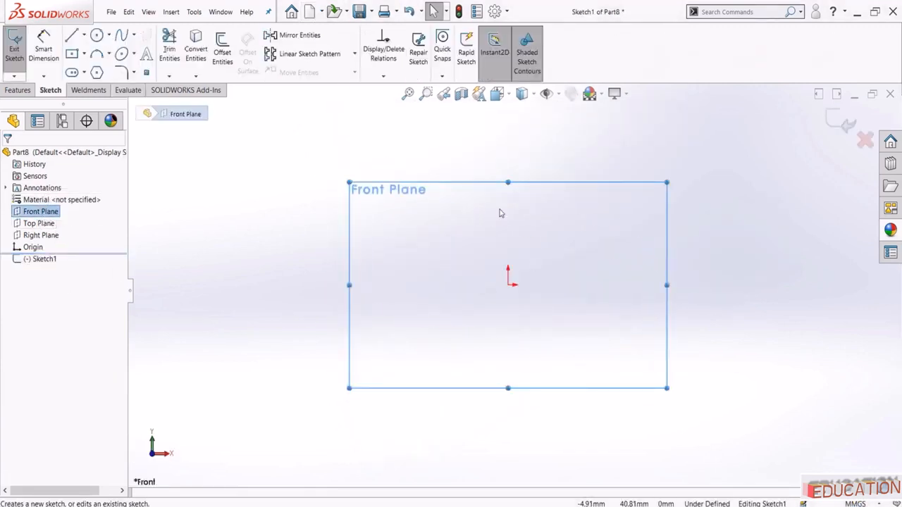
click(96, 35)
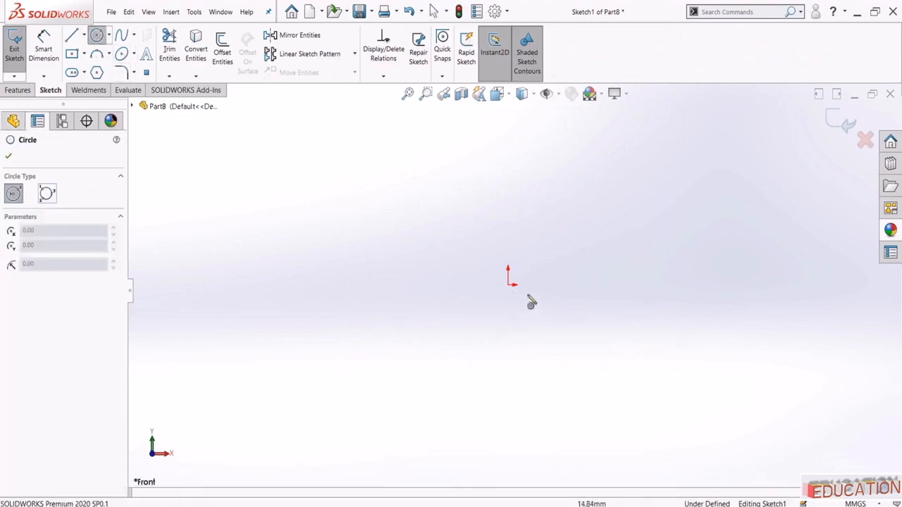
drag(508, 286, 532, 289)
key(Escape)
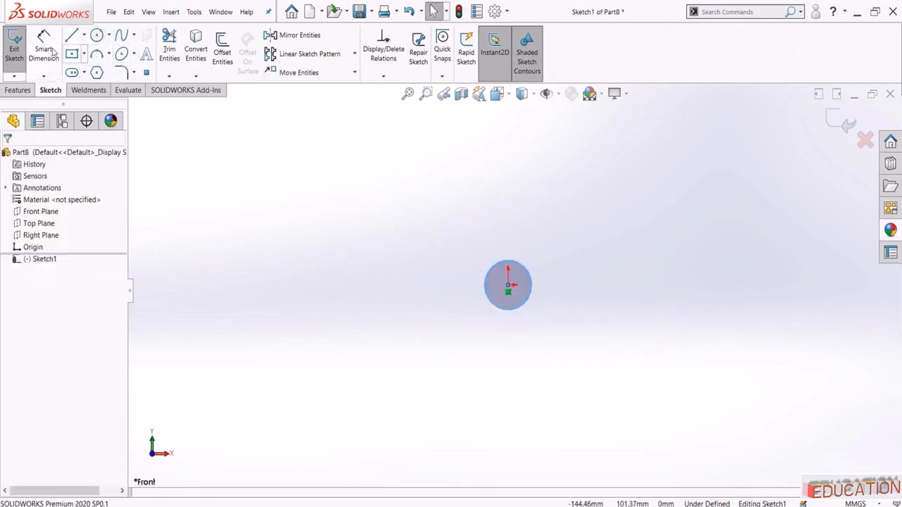
Dimension the circle's diameter to 6 mm and close the sketch
click(484, 282)
click(466, 290)
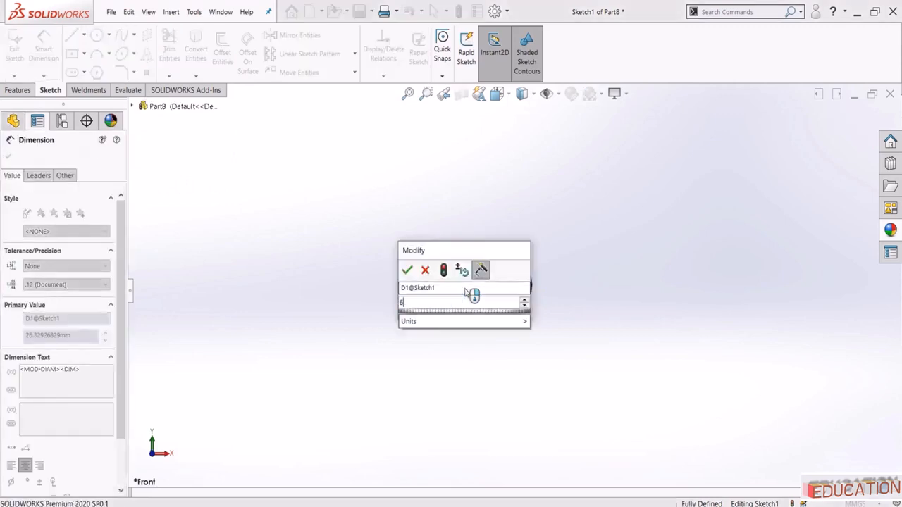
text(6)
key(Return)
key(Escape)
click(842, 122)
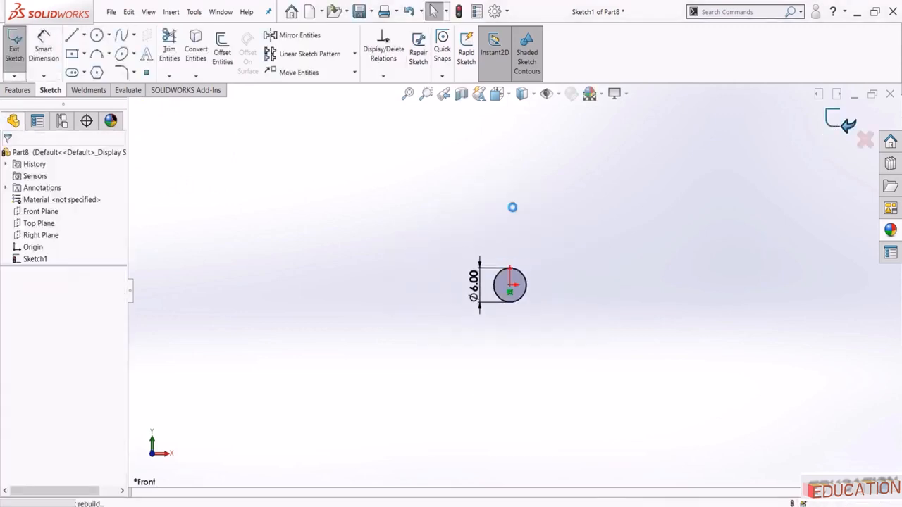
Extrude the circle sketch as a blind boss with a depth of 18 mm
click(20, 92)
click(19, 46)
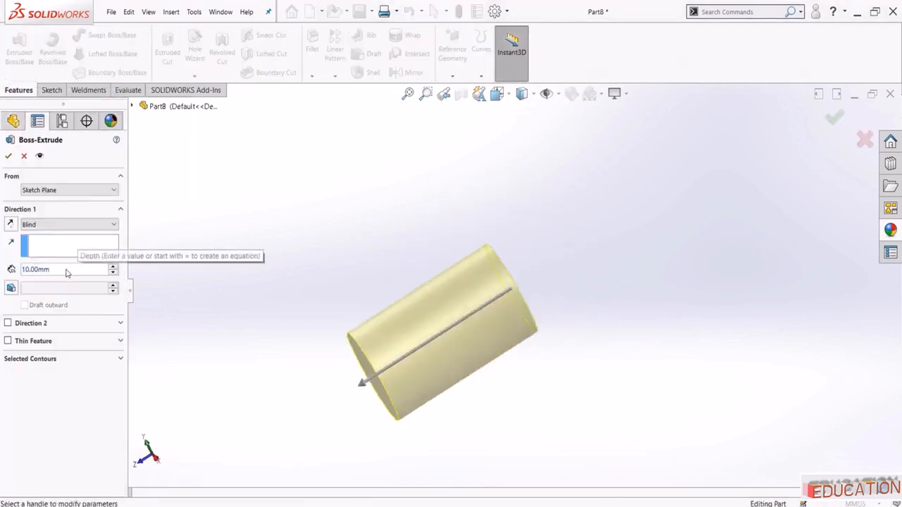
text(18)
key(Return)
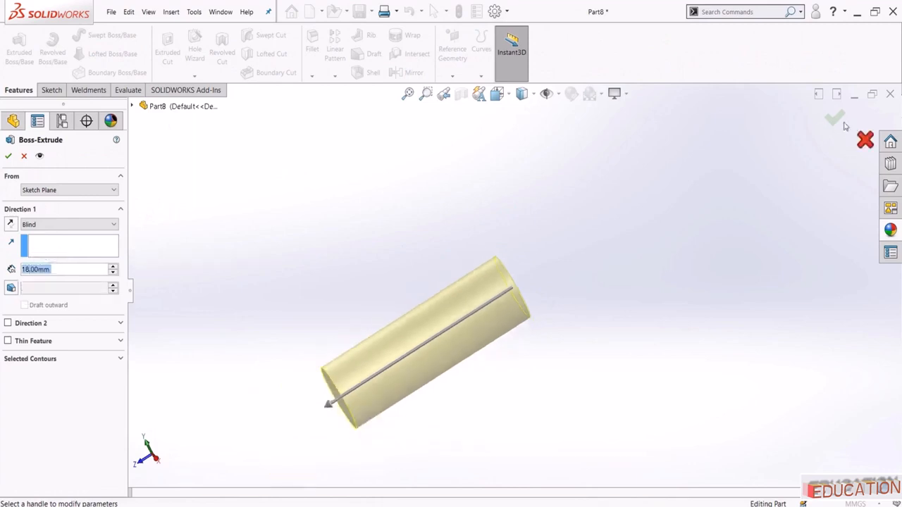
key(Return)
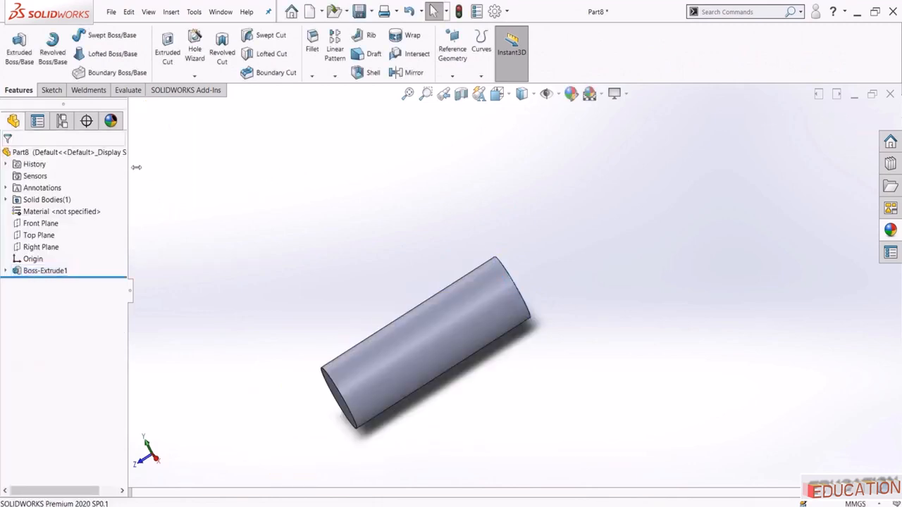
Show the display states and apply a magenta colour to the whole 18 mm cylinder part
drag(136, 167, 214, 168)
click(203, 153)
click(204, 161)
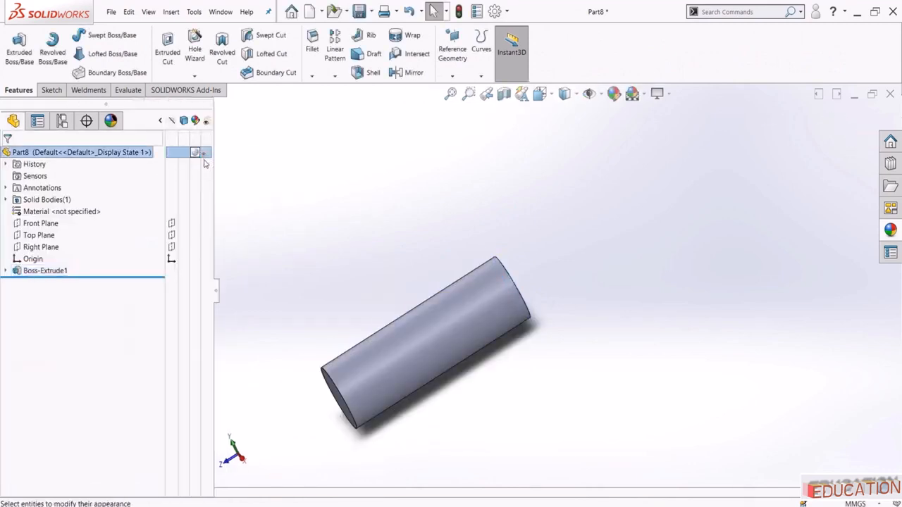
click(122, 402)
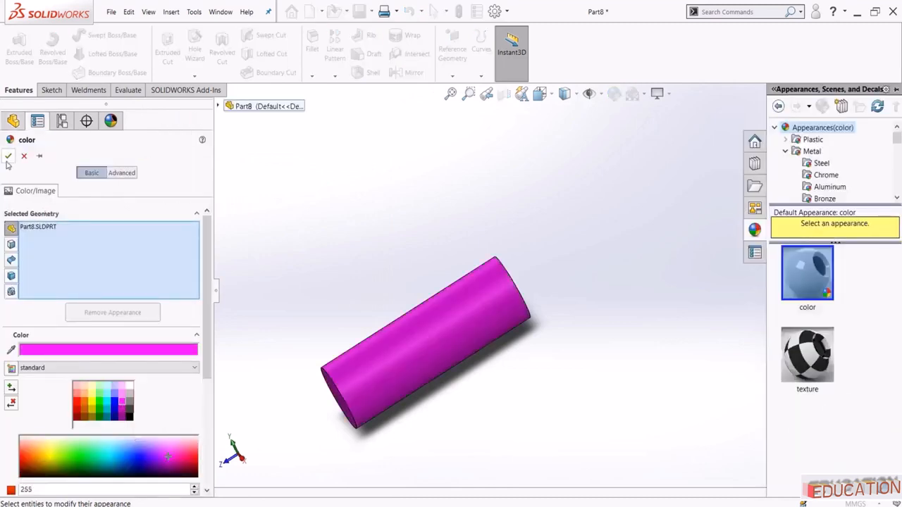
click(7, 157)
Save the magenta cylinder part in New folder (17) as Crank 3-7
key(ctrl+s)
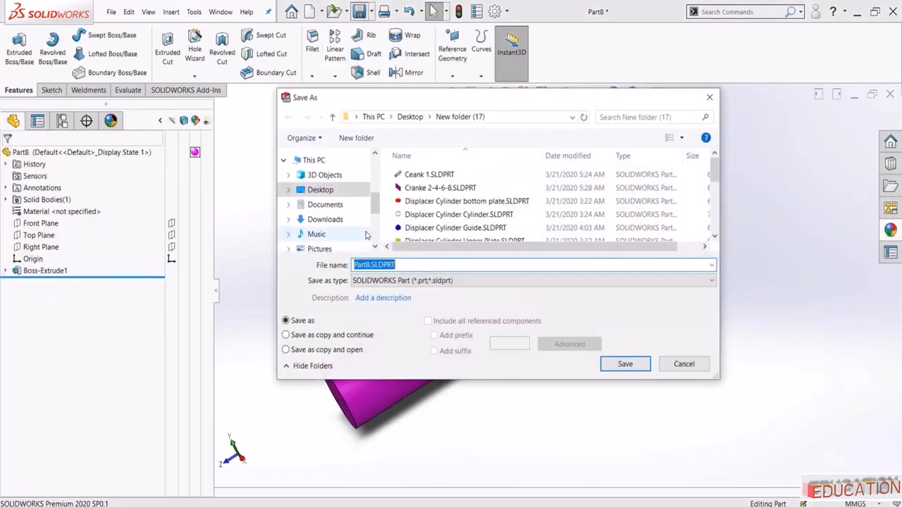
text(Crank 3-7)
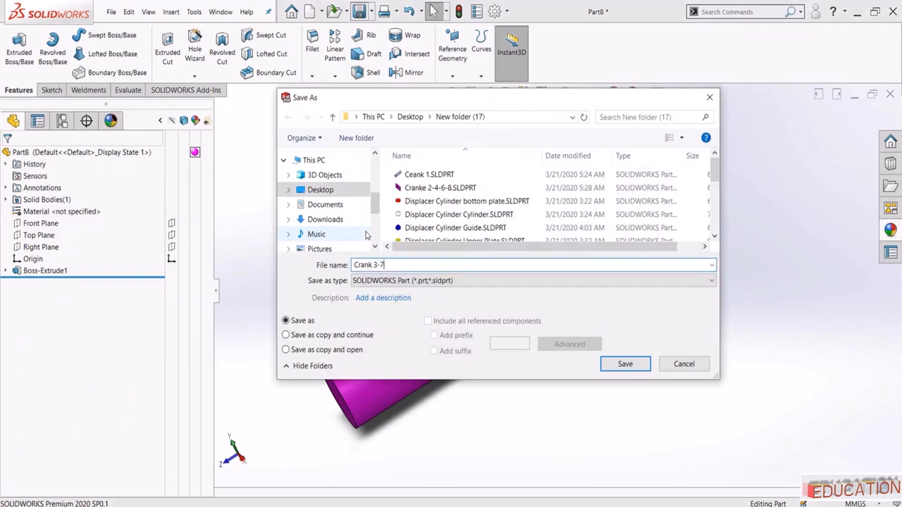
click(625, 364)
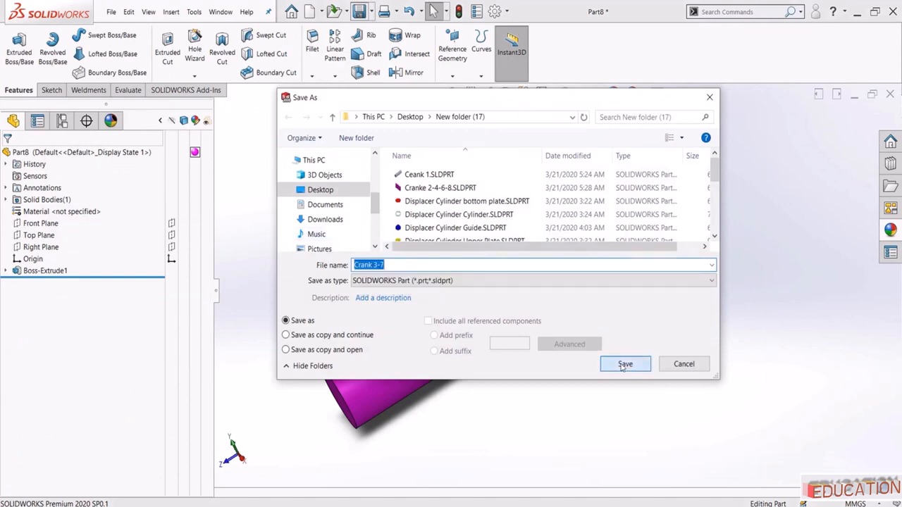
Return to Part28.SLDPRT to check the crankshaft's short middle journal and create another new part document
click(220, 11)
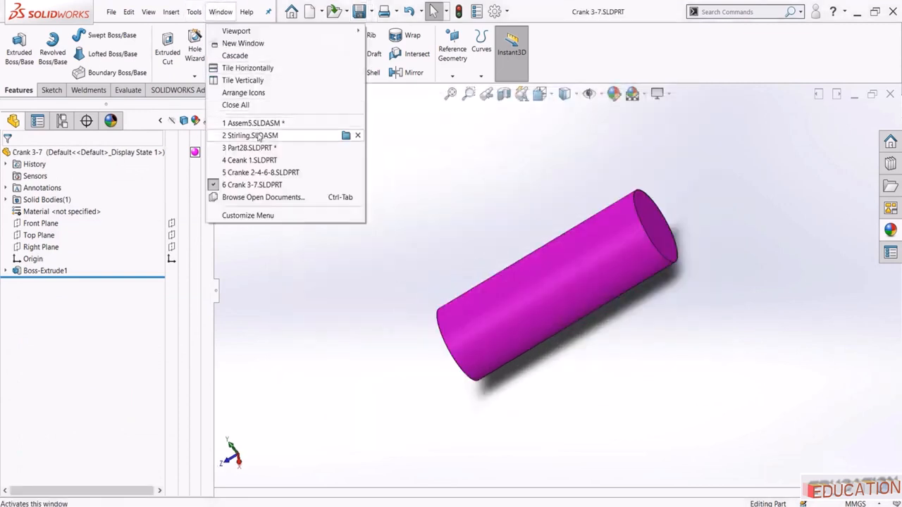
click(257, 148)
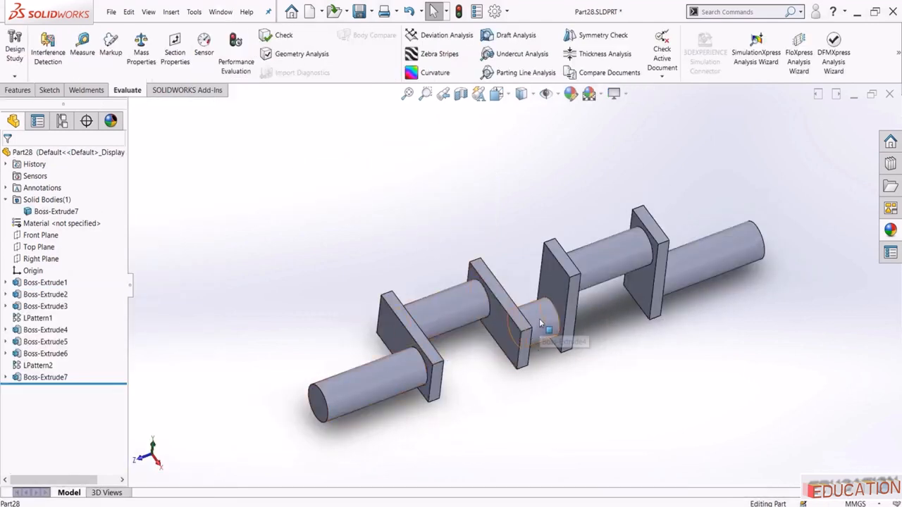
key(ctrl+n)
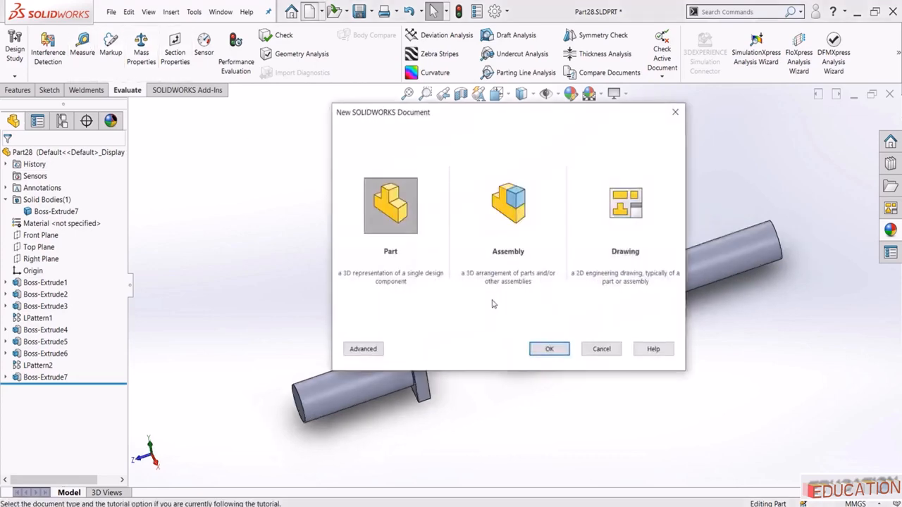
click(551, 349)
Sketch a circle on the new part's Front Plane, centred on the origin
click(40, 211)
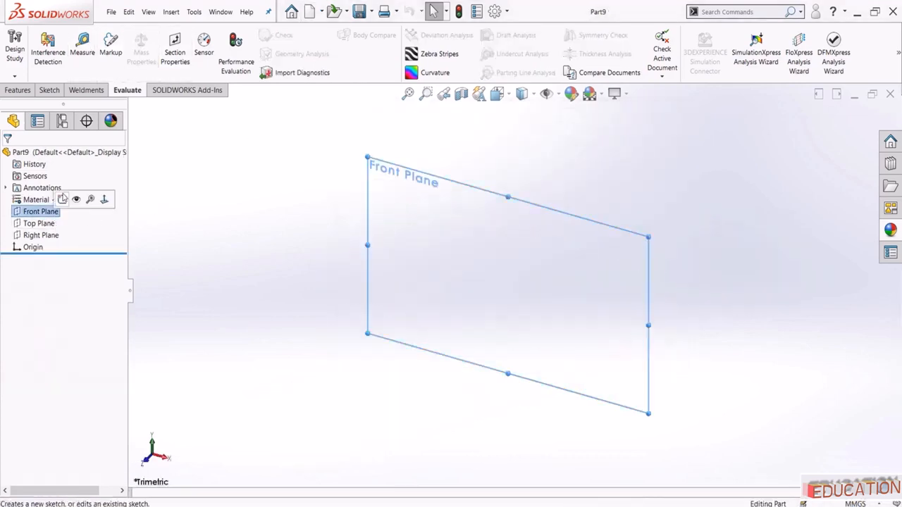
click(75, 197)
click(97, 37)
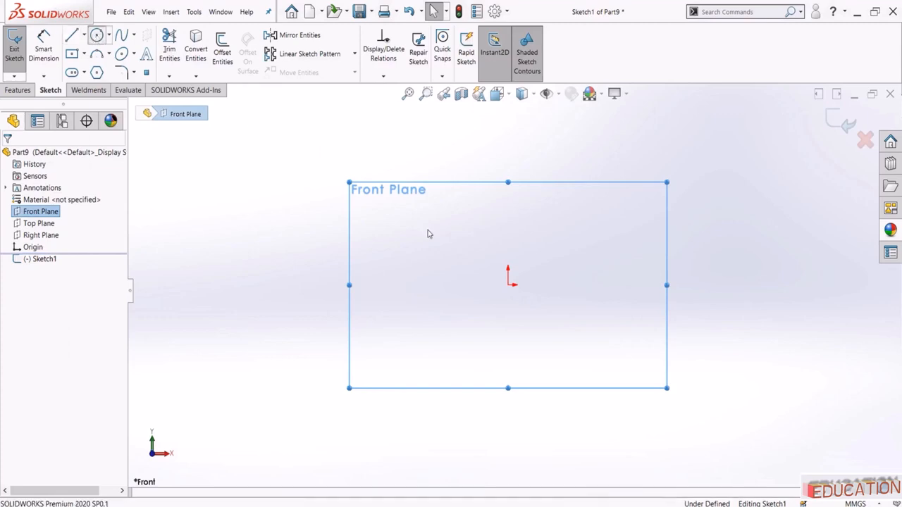
click(509, 286)
click(534, 302)
key(Escape)
Set the new circle's diameter to 6 mm with a Smart Dimension and exit the sketch
click(43, 48)
click(486, 307)
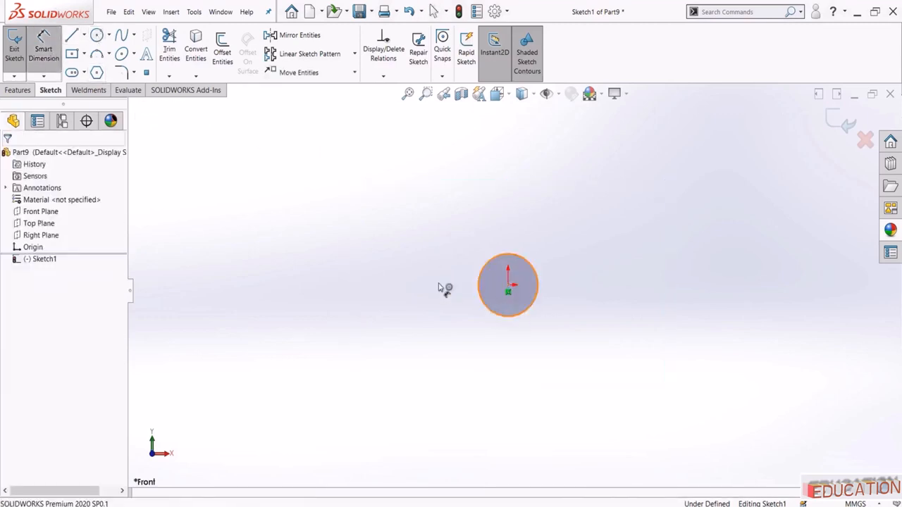
click(444, 283)
key(Return)
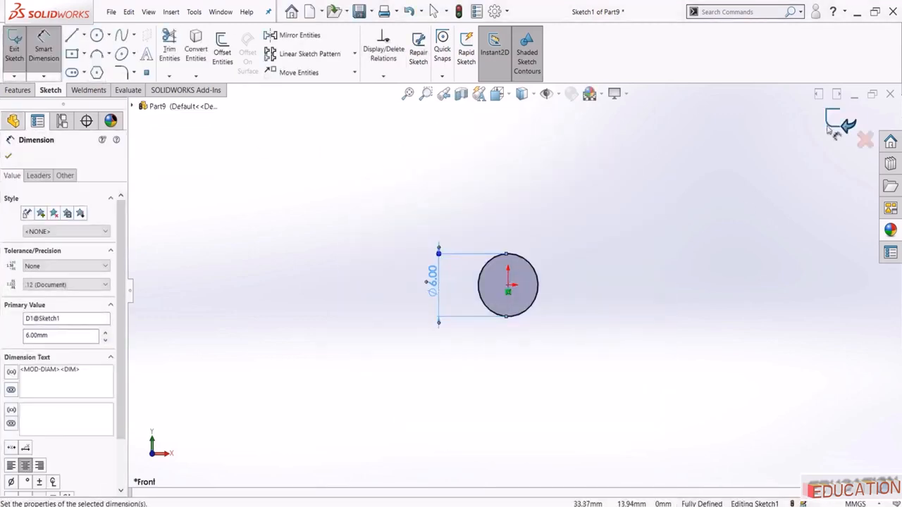
click(14, 48)
Extrude the 6 mm circle as a blind boss with a depth of 10 mm
click(17, 89)
click(19, 48)
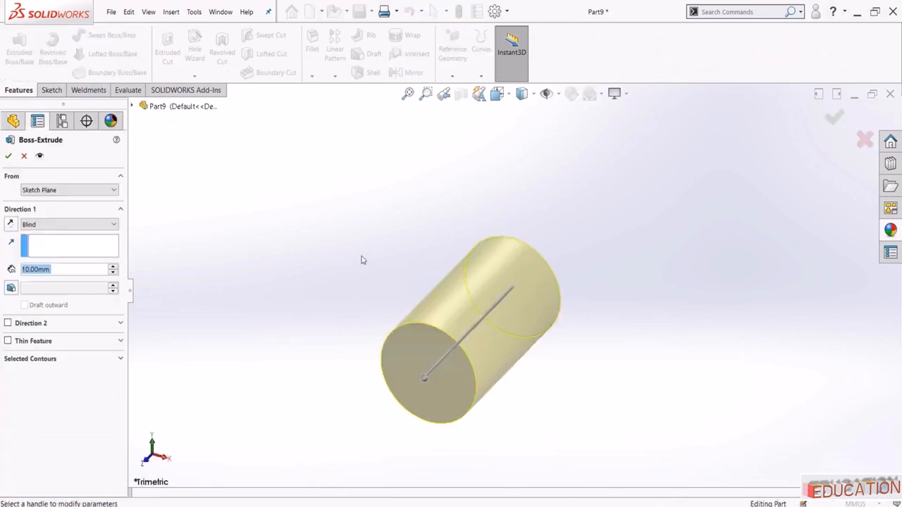
click(8, 157)
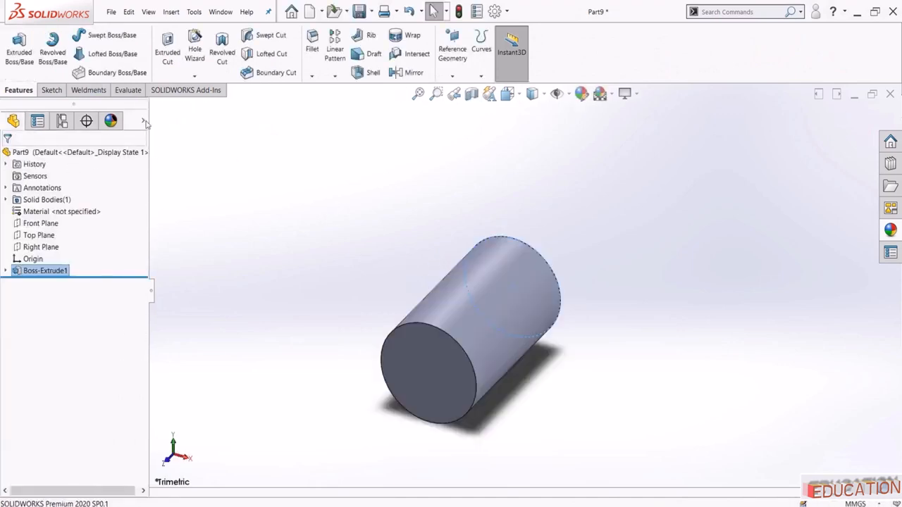
Show the display states and apply a magenta colour to the whole 10 mm cylinder part
click(148, 124)
click(178, 152)
click(187, 163)
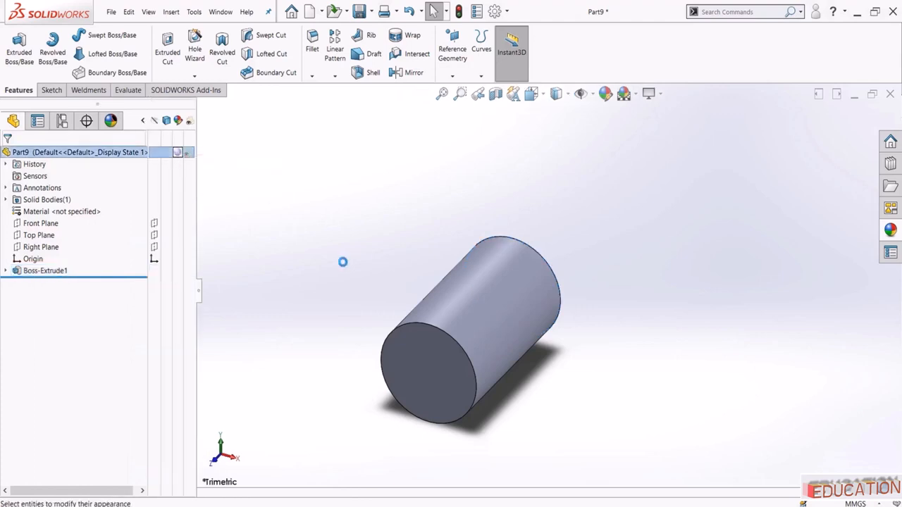
click(115, 404)
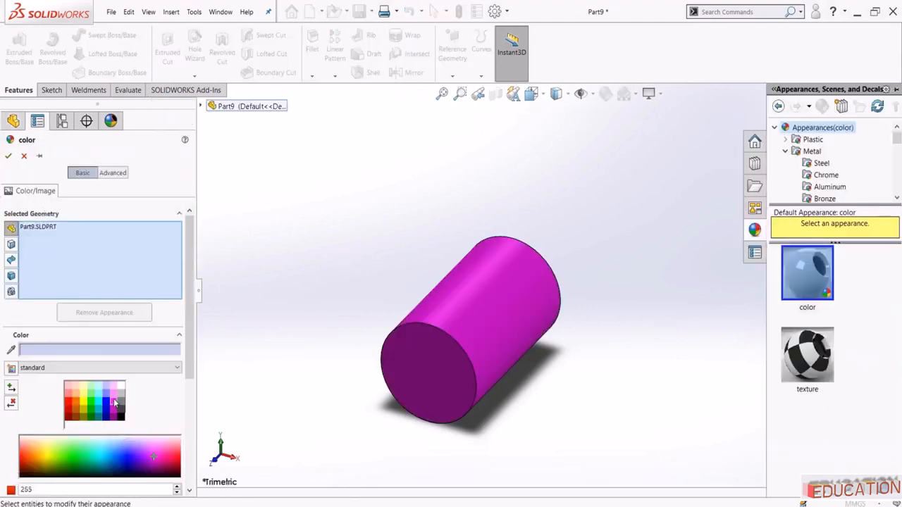
click(8, 156)
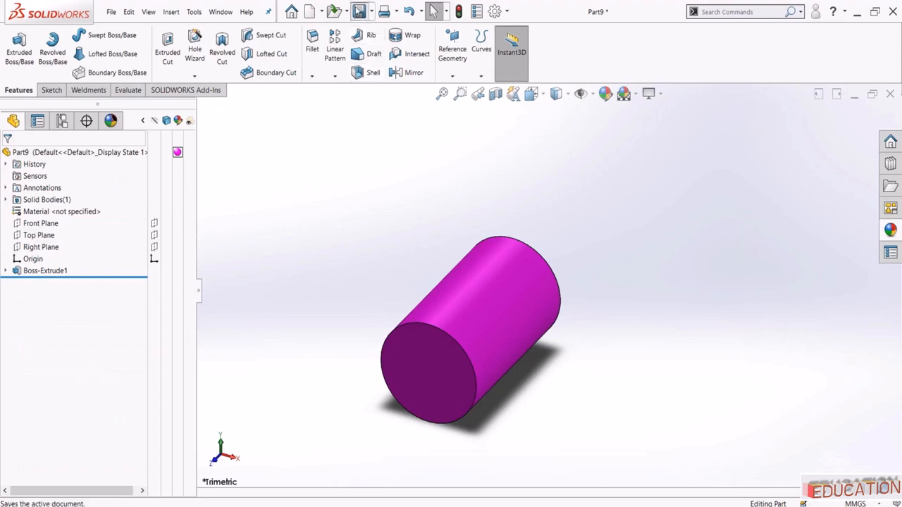
Save the magenta 10 mm cylinder part under the file name Cranke 5
click(358, 11)
text(Cranke)
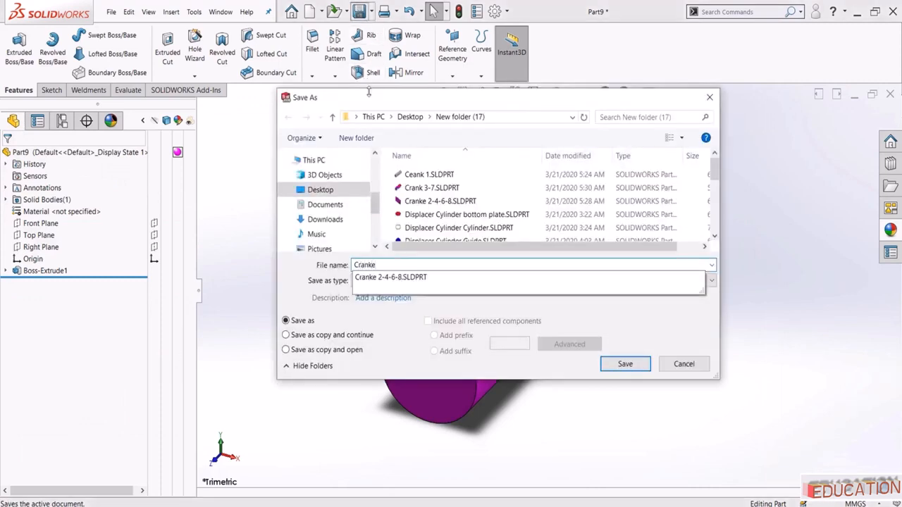
text( 5)
key(Return)
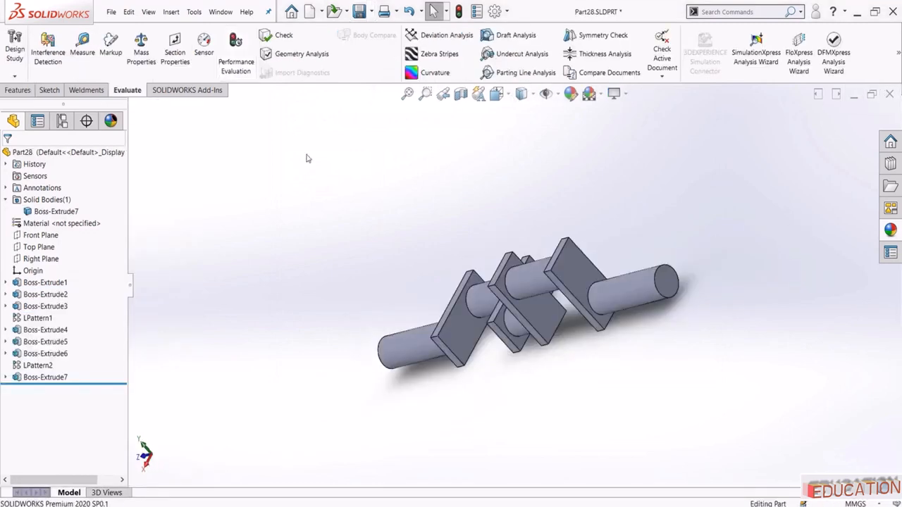
Create a new part document for the crankshaft's remaining end shaft, starting from the Part28 reference
middle_drag(306, 157, 673, 295)
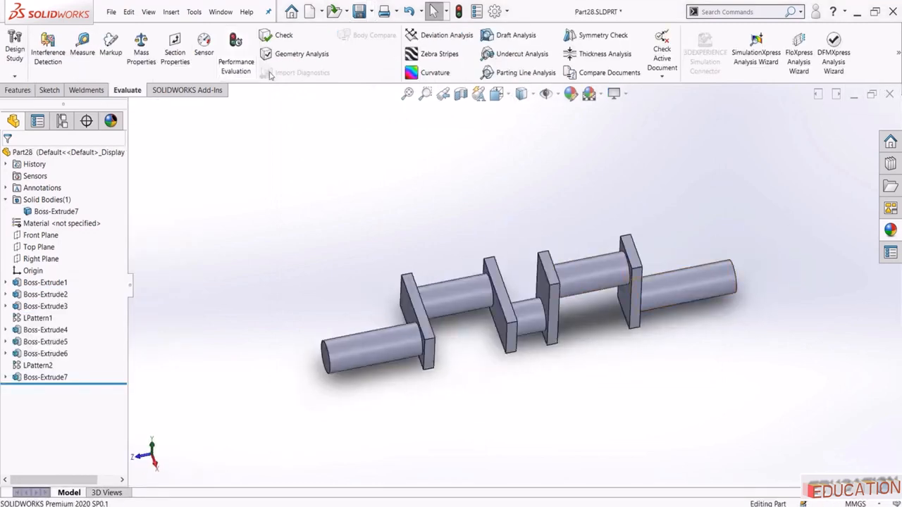
click(310, 12)
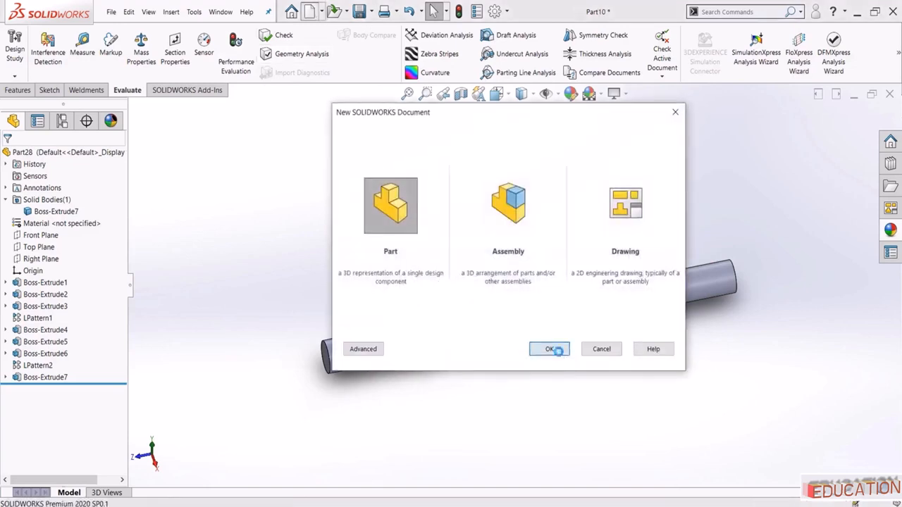
click(546, 348)
Sketch a circle about 31 mm in diameter on the new part's Front Plane, centred on the origin
click(39, 212)
click(52, 199)
click(97, 35)
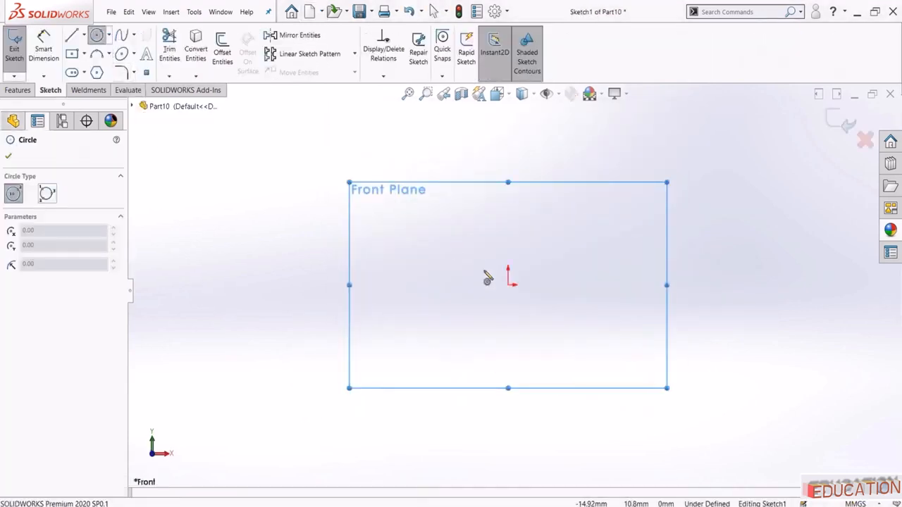
click(508, 285)
click(528, 306)
key(Escape)
Set the circle's diameter to 6 mm with a Smart Dimension and exit the sketch
click(44, 43)
click(483, 282)
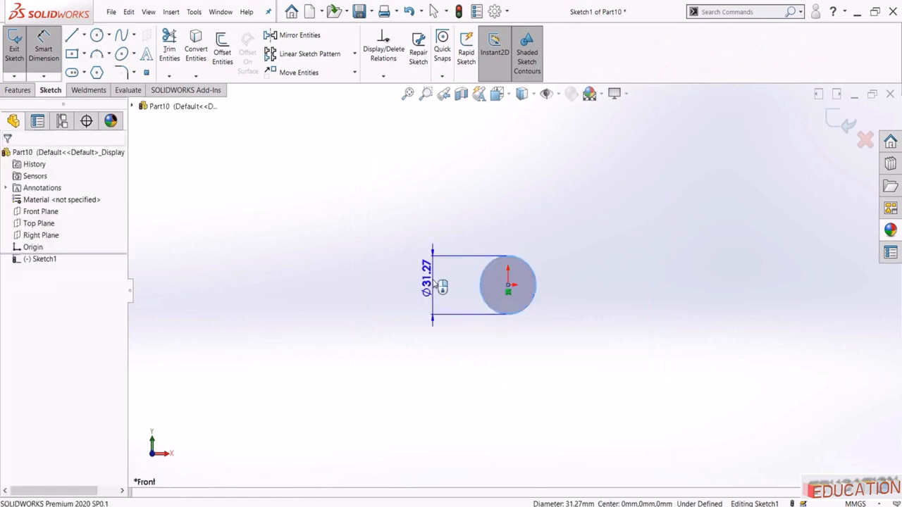
click(433, 285)
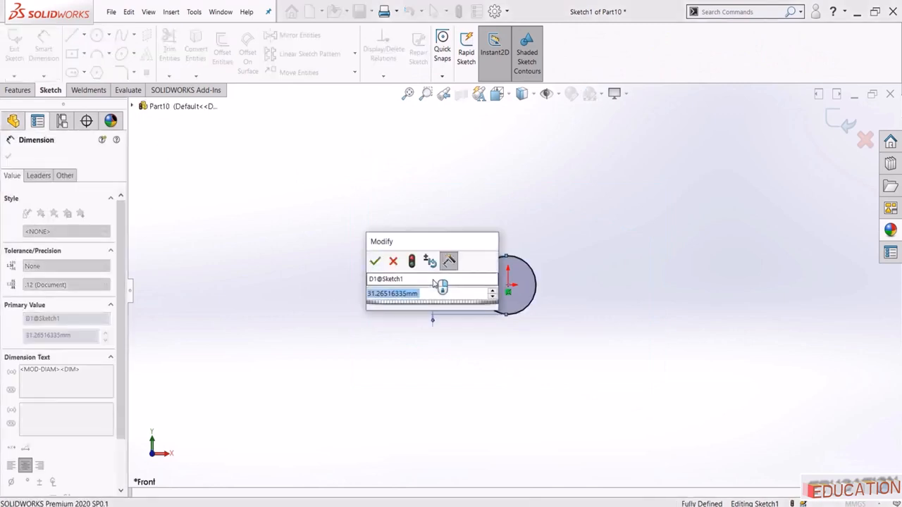
text(6)
key(Return)
click(840, 122)
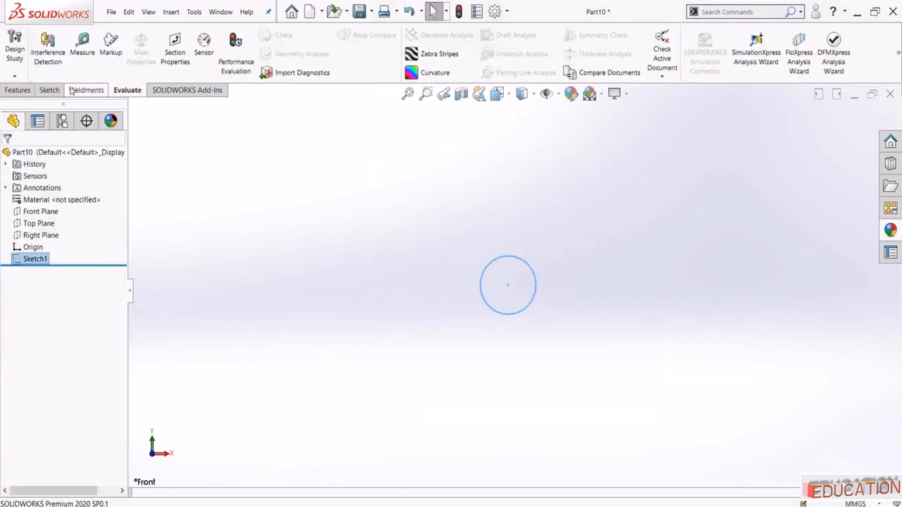
Extrude the 6 mm circle as a blind boss with a depth of 21 mm
click(18, 89)
click(19, 51)
text(21)
key(Return)
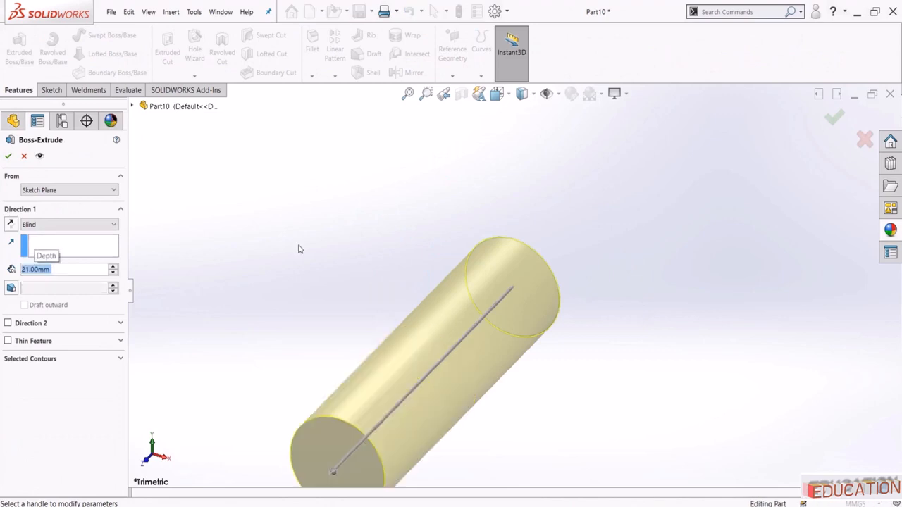
click(9, 156)
Show the display states and apply a magenta colour to the whole 21 mm cylinder part
drag(128, 165, 173, 164)
click(168, 121)
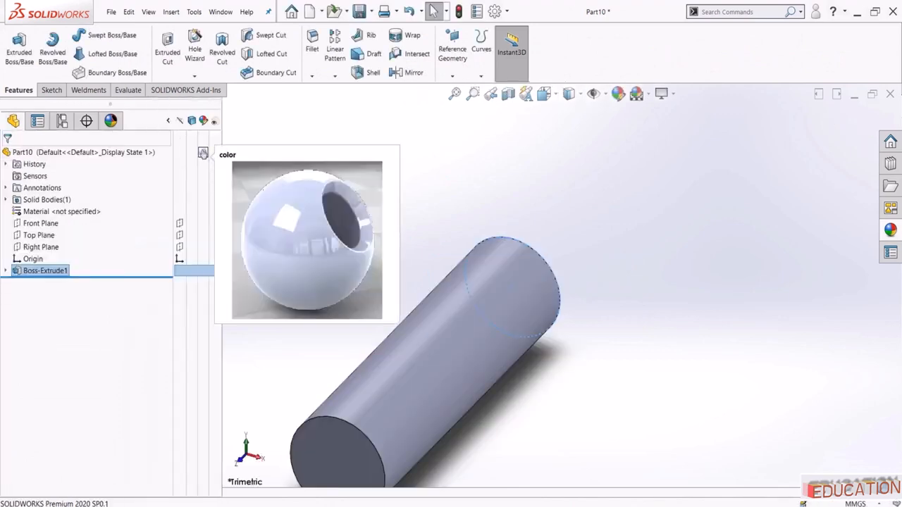
click(203, 152)
click(223, 158)
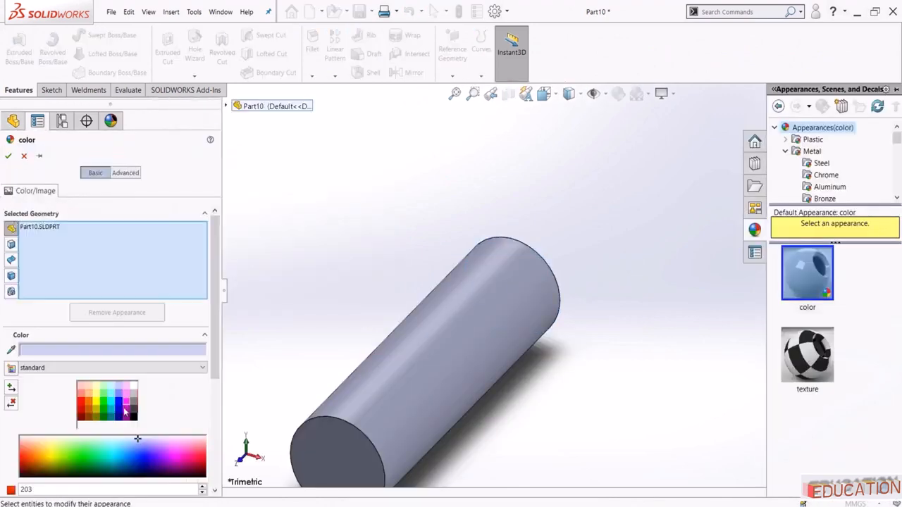
click(127, 401)
click(8, 156)
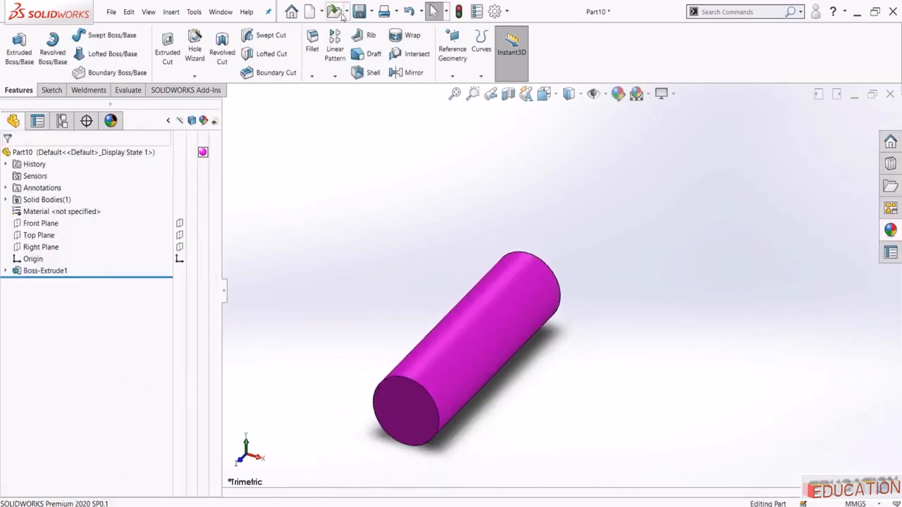
Save the magenta 21 mm cylinder part under the file name Cranke 9
key(ctrl+s)
text(Cr)
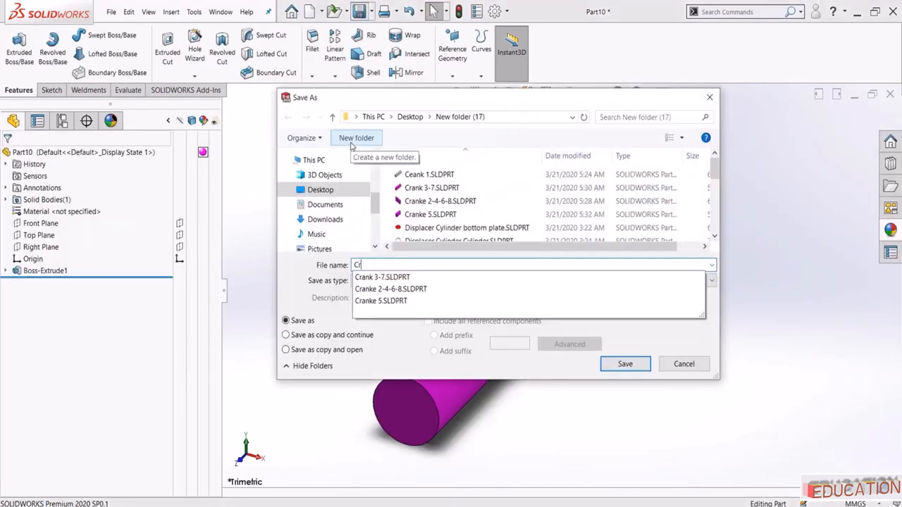
text(anke 9)
key(Return)
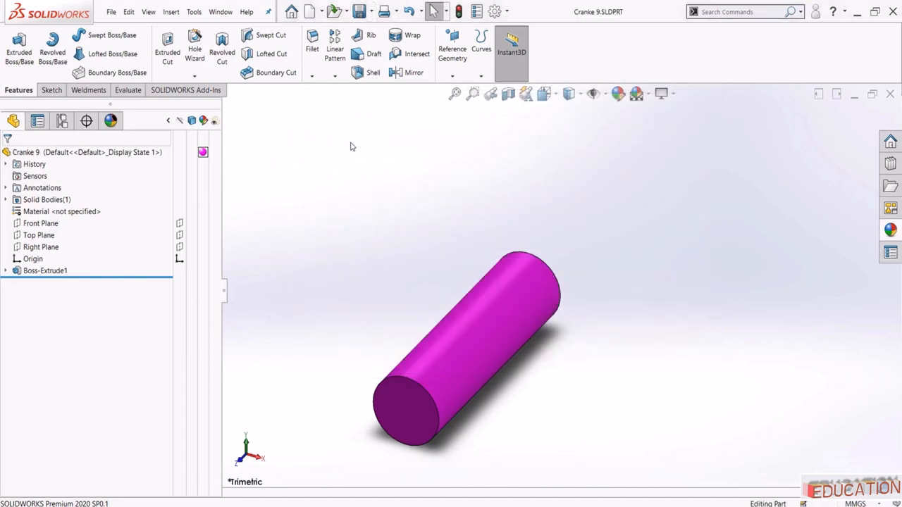
Return to the Part28 crankshaft and create a new assembly document
scroll(494, 217, up, 1)
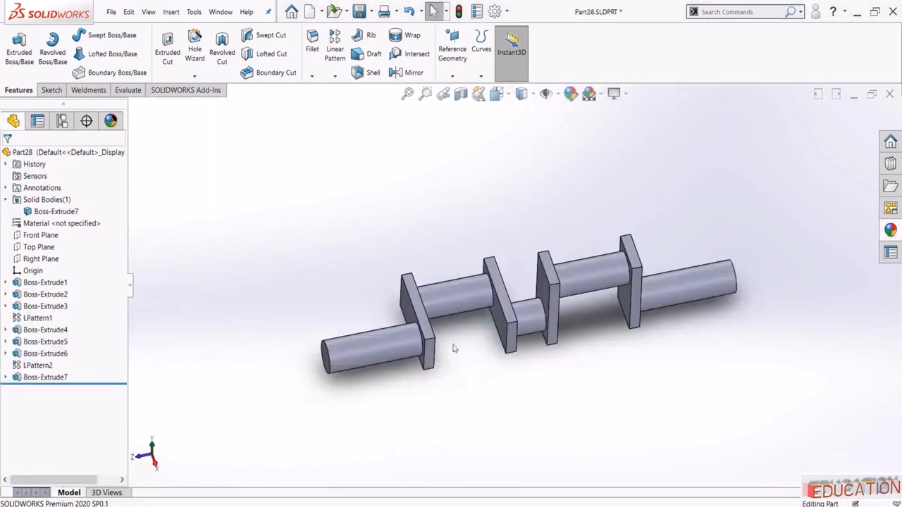
click(309, 12)
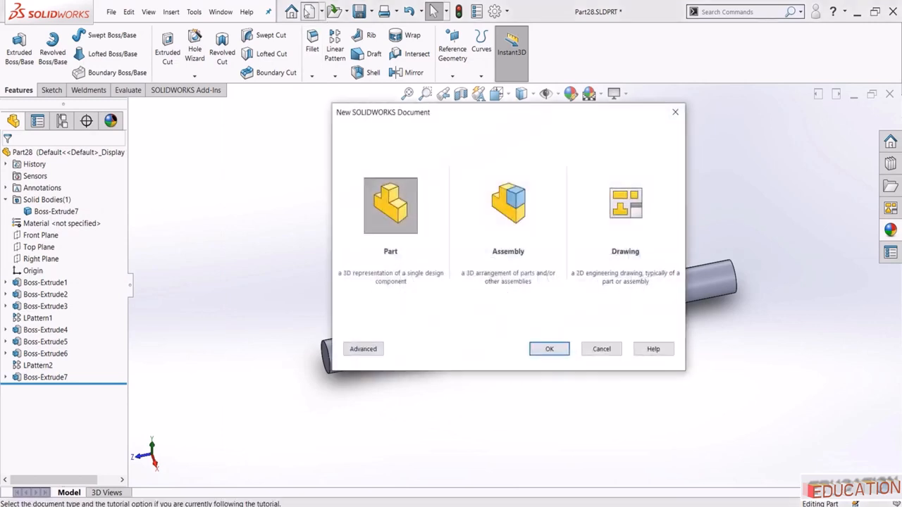
click(505, 215)
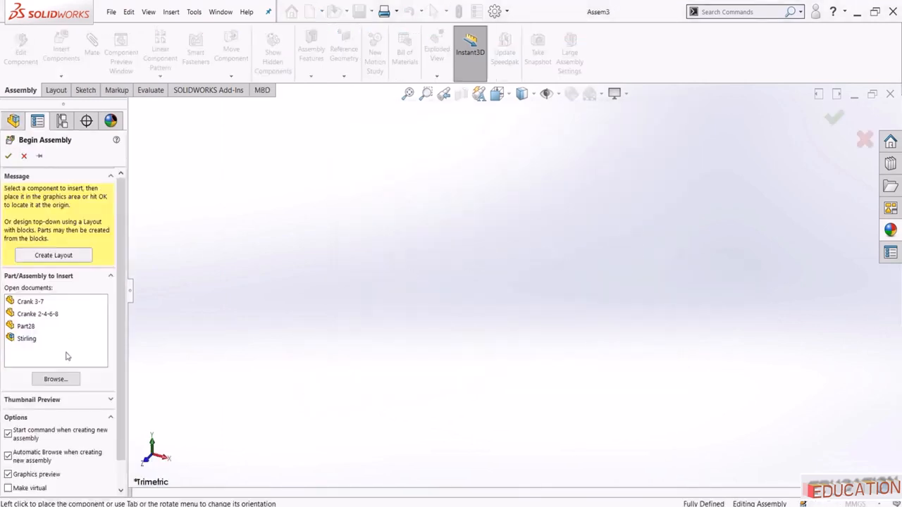
Insert Ceank 1.SLDPRT from New folder (17) as the first component and place it in the assembly
click(55, 379)
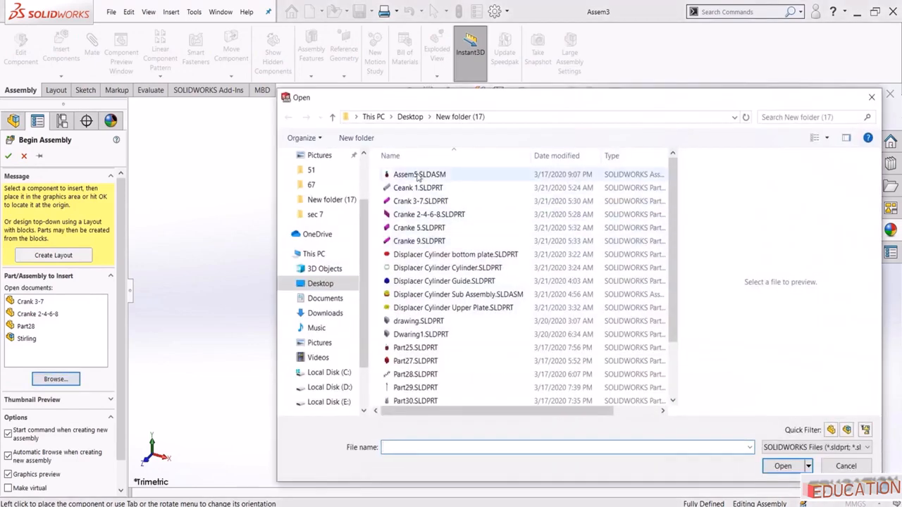
click(409, 188)
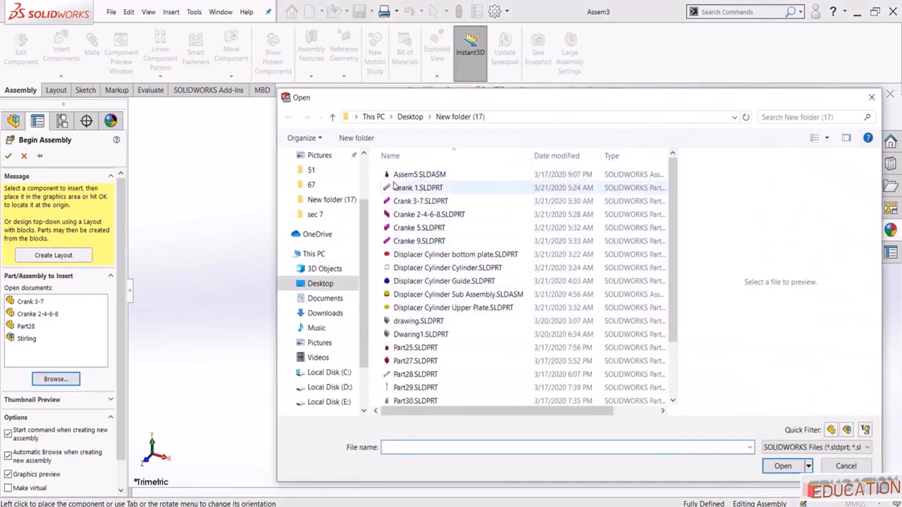
click(781, 467)
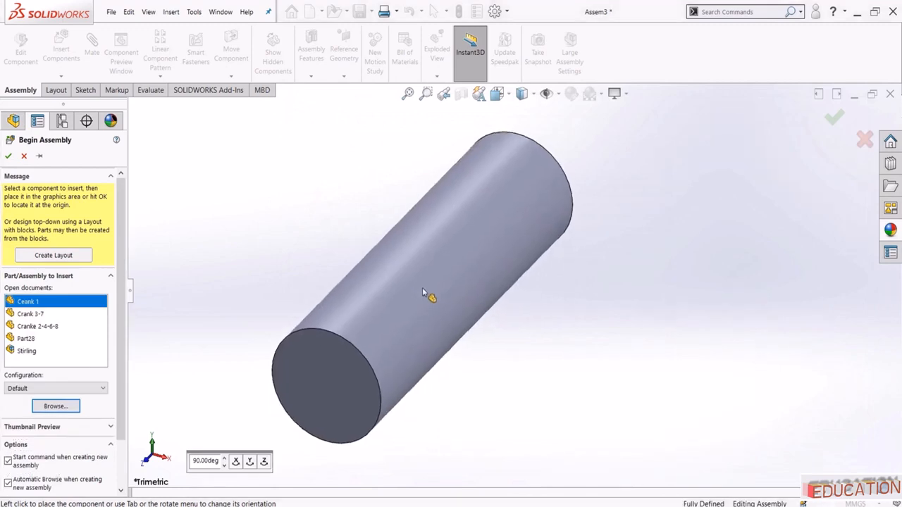
click(423, 287)
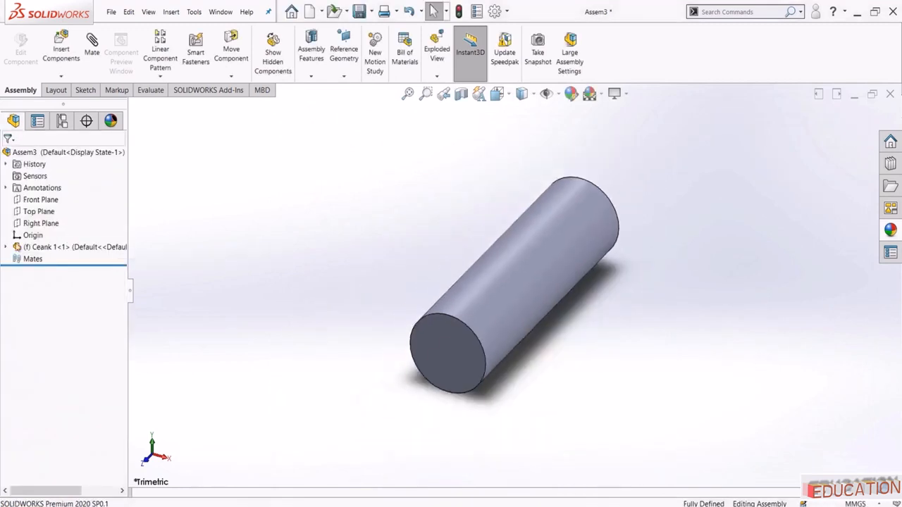
Float the Ceank 1 component and mate its origin coincident with the assembly origin, with the axes aligned
right_click(49, 249)
click(88, 331)
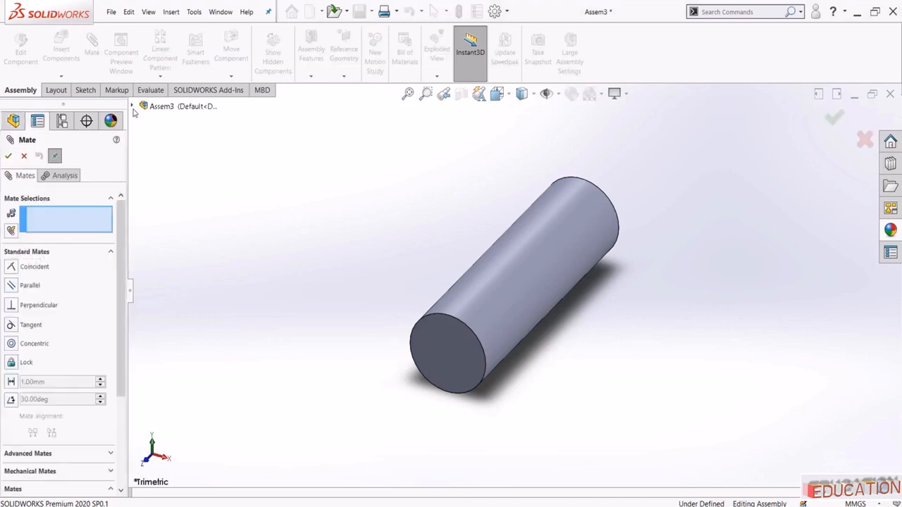
click(168, 188)
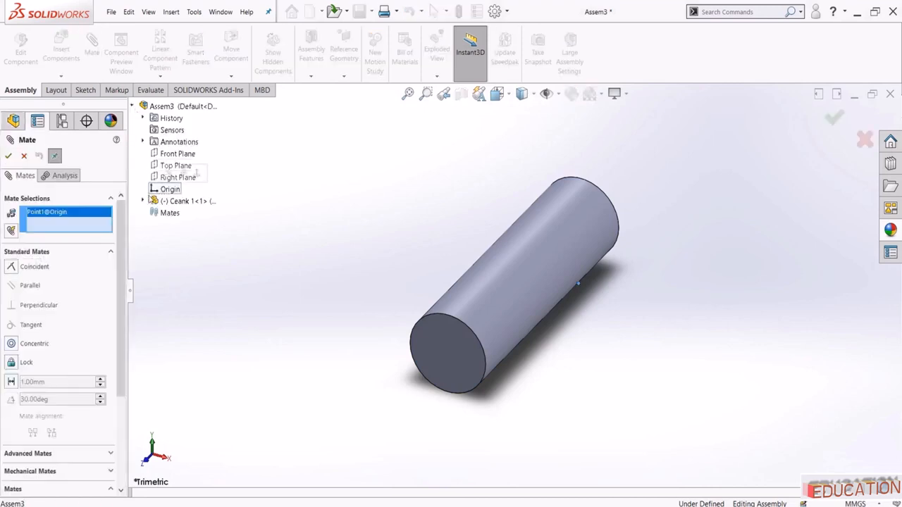
click(143, 201)
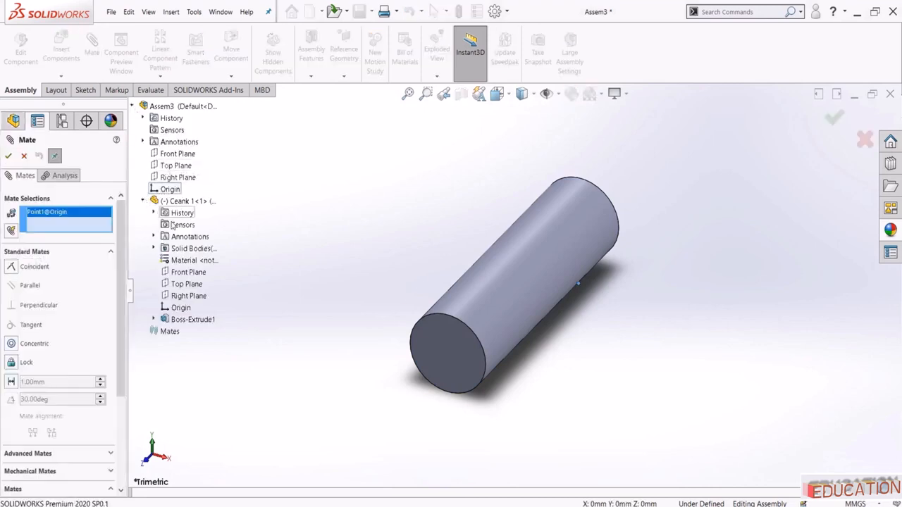
click(180, 307)
click(175, 259)
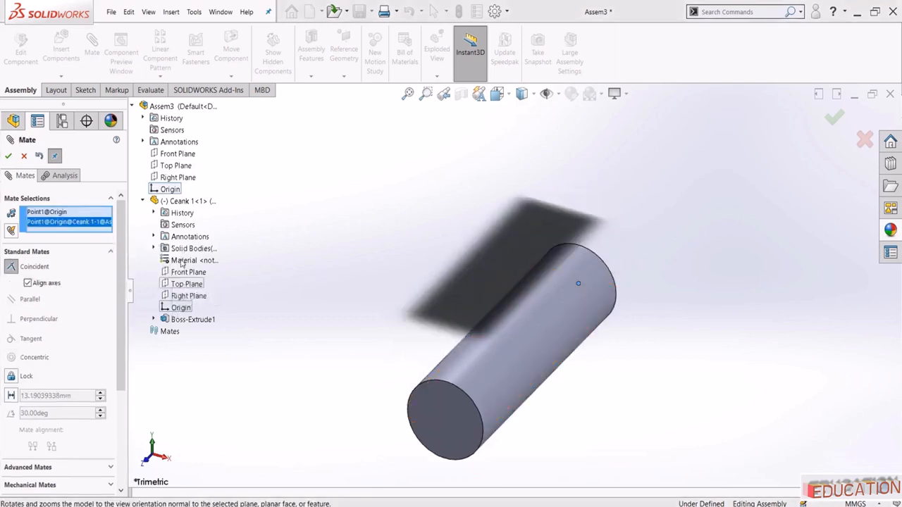
click(9, 156)
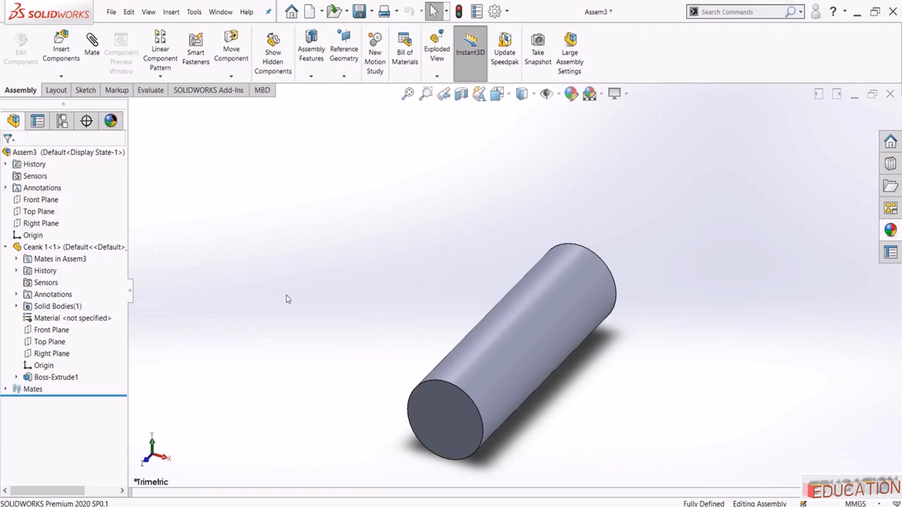
Open the Ceank 1 part from the assembly in its own window and show its display states
click(107, 248)
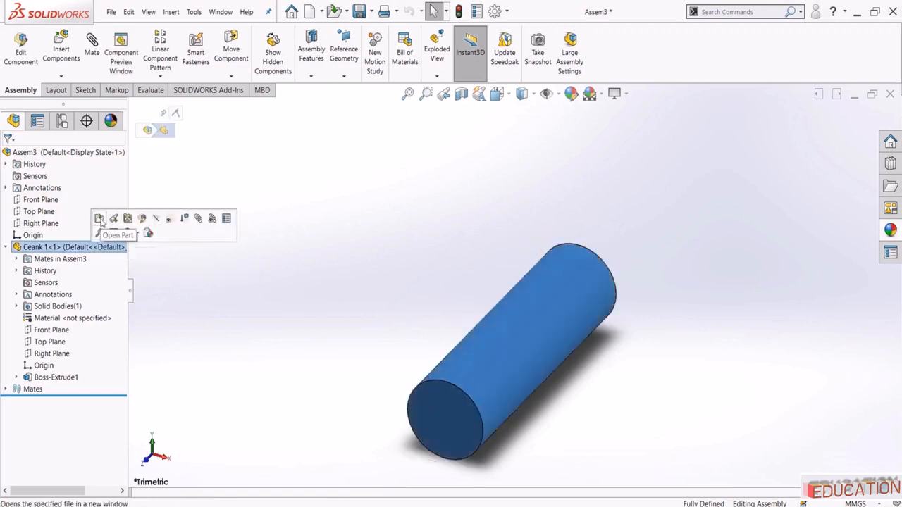
click(100, 220)
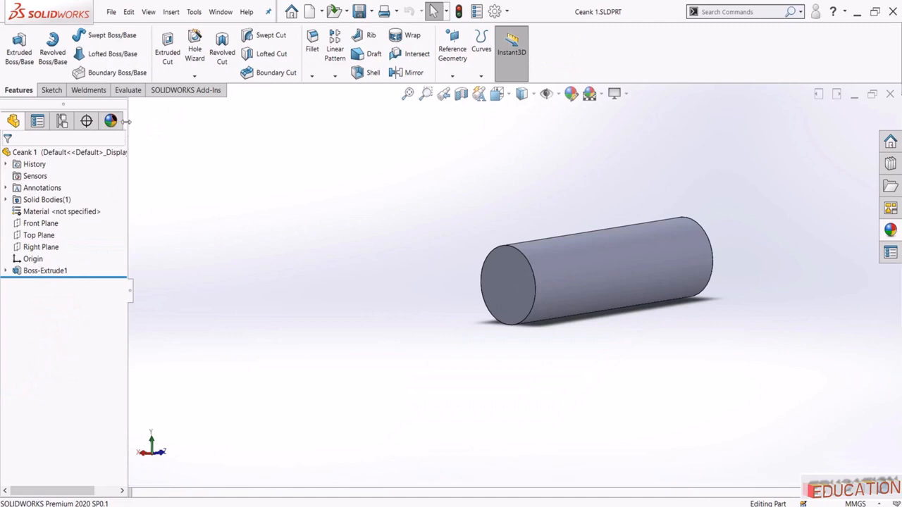
drag(128, 122, 176, 122)
click(173, 121)
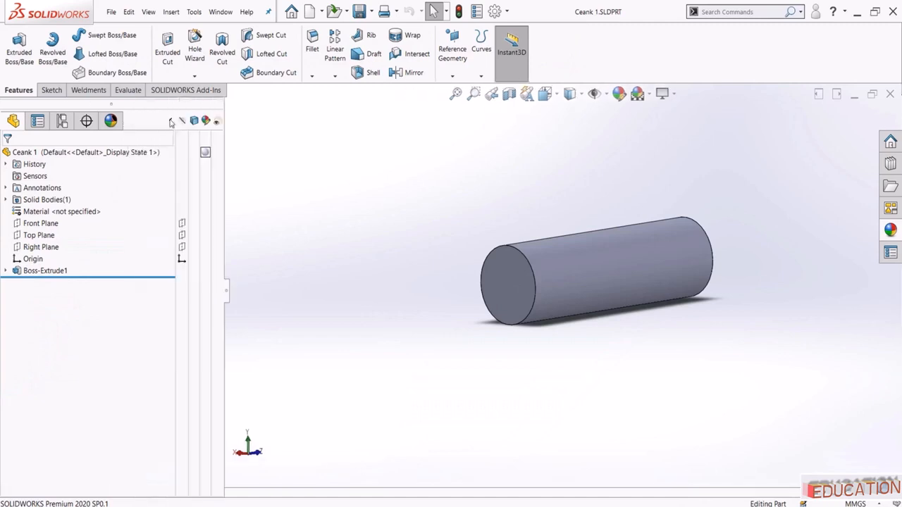
Apply a magenta colour to the whole Ceank 1 part, save it and return to the assembly
click(205, 152)
click(232, 156)
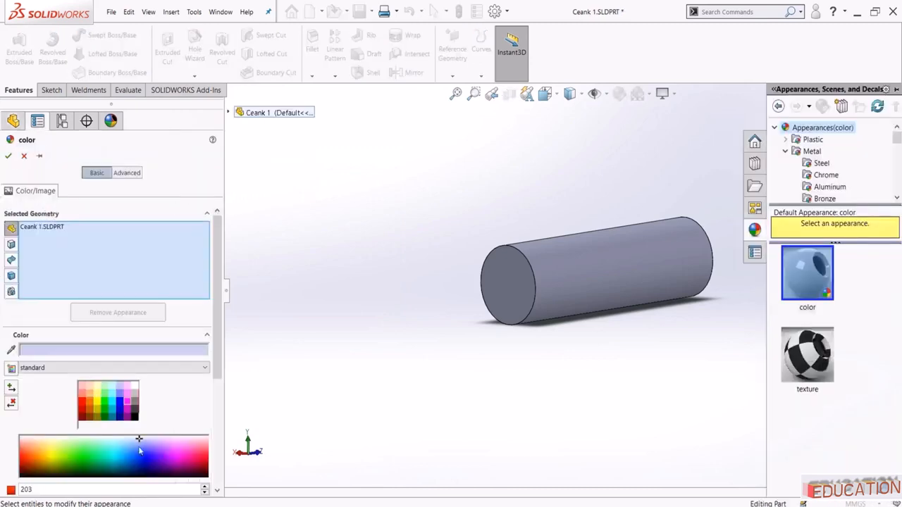
click(176, 457)
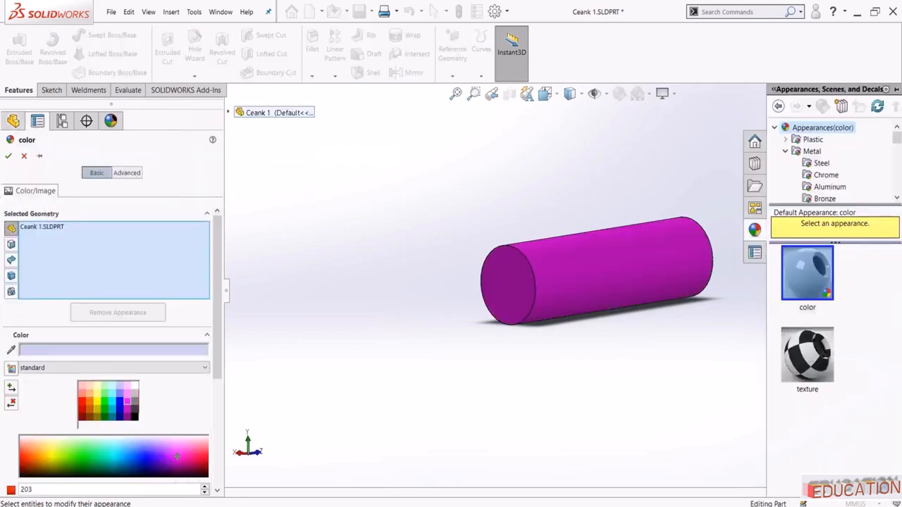
click(8, 156)
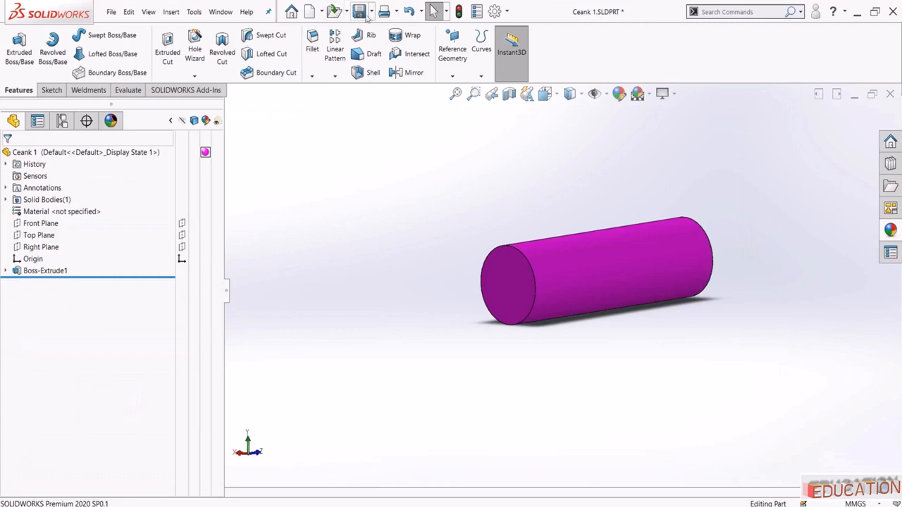
click(360, 12)
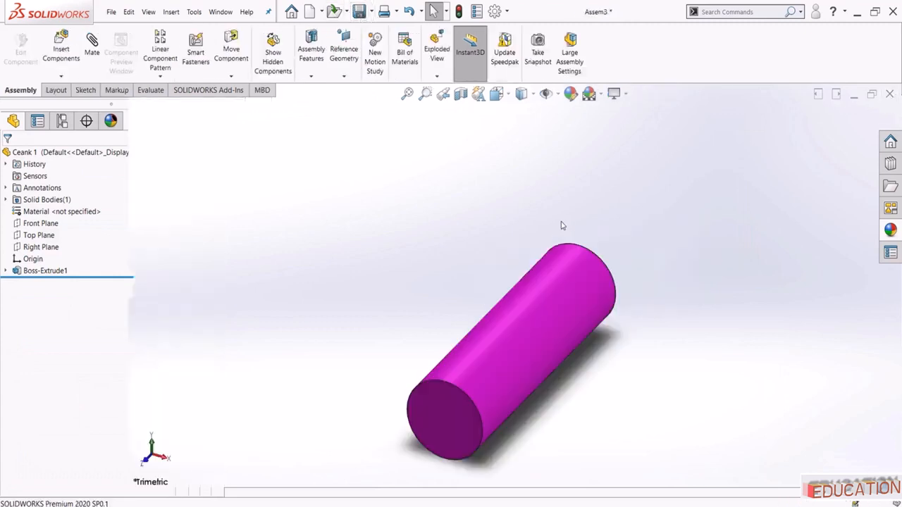
click(562, 225)
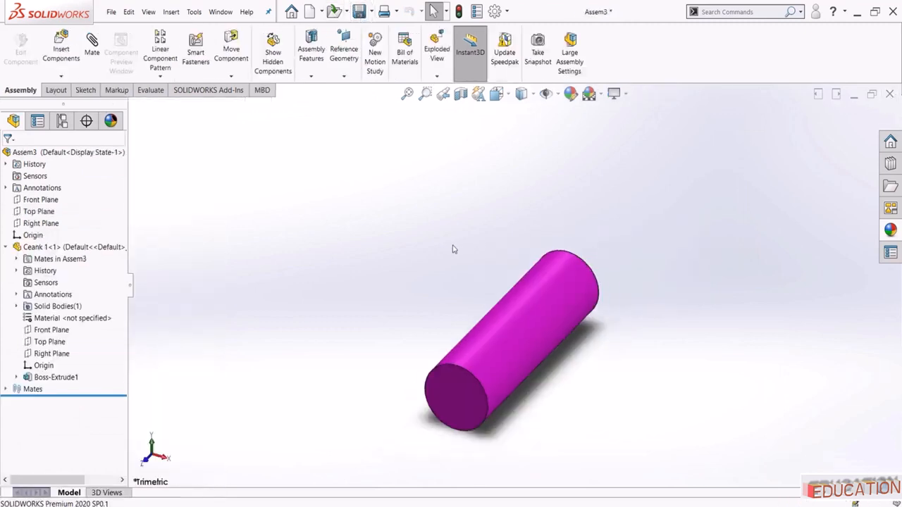
Insert Cranke 2-4-6-8.SLDPRT from New folder (17) and place it beside the Ceank 1 shaft
click(62, 46)
click(67, 372)
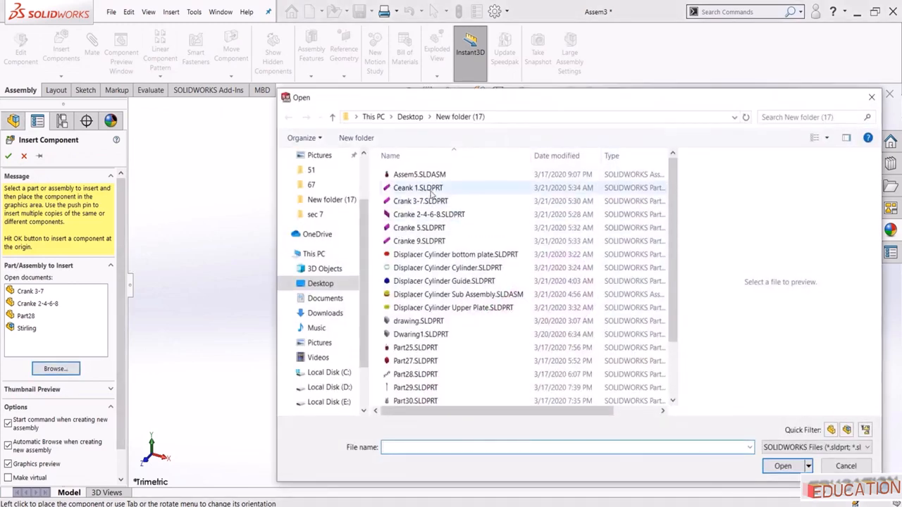
click(429, 214)
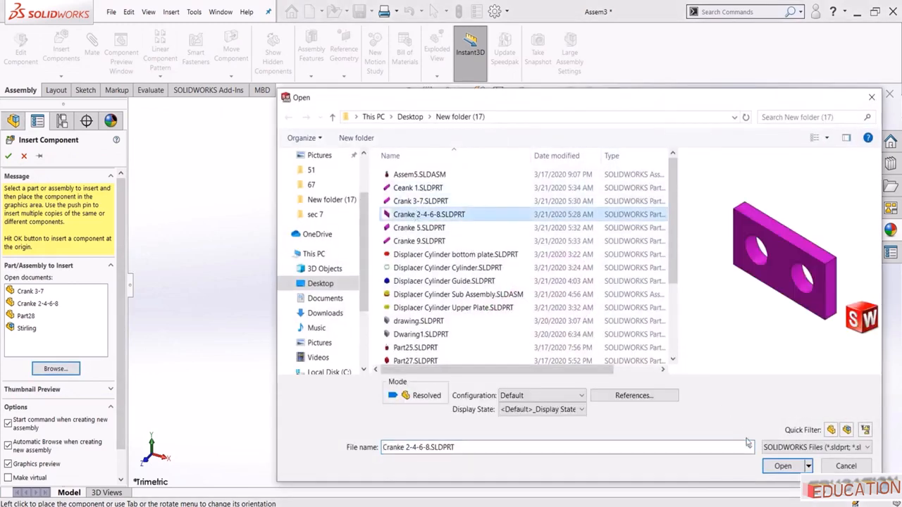
click(771, 466)
click(655, 258)
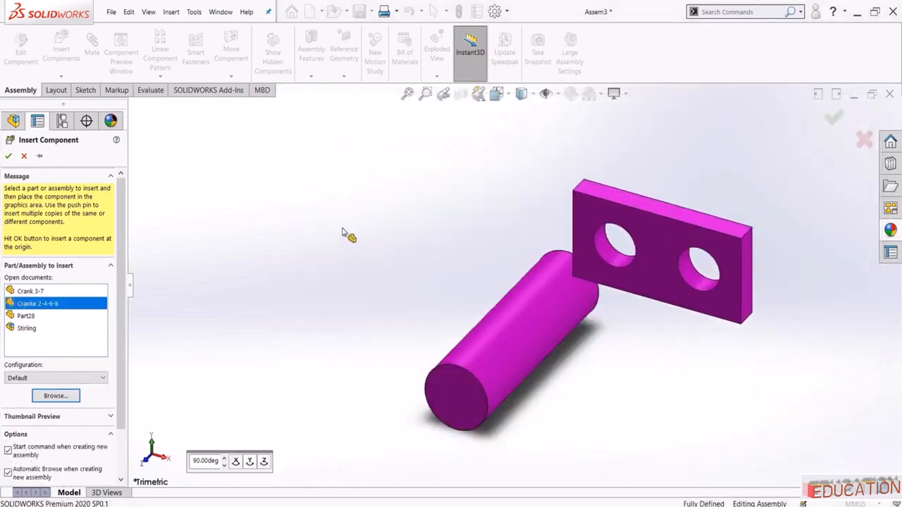
Add a concentric mate between one hole of the Cranke 2-4-6-8 plate and the cylindrical face of Ceank 1
click(92, 44)
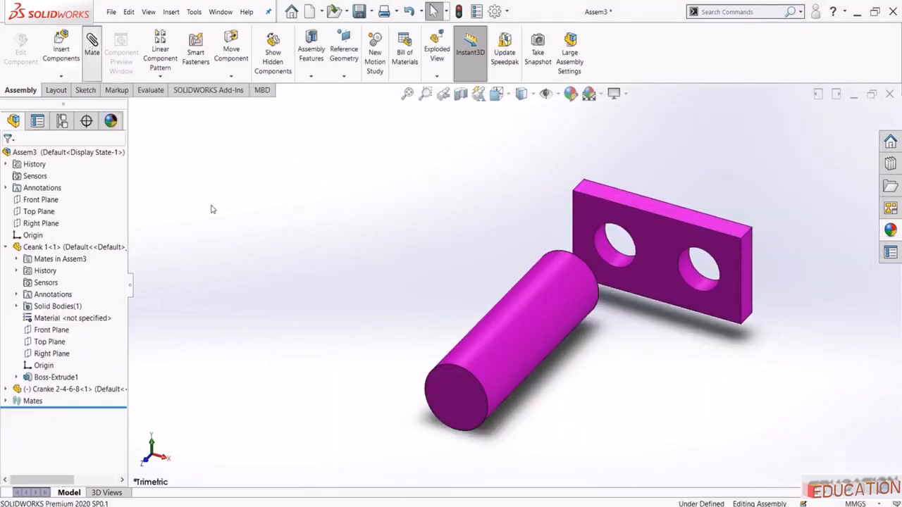
scroll(598, 245, down, 2)
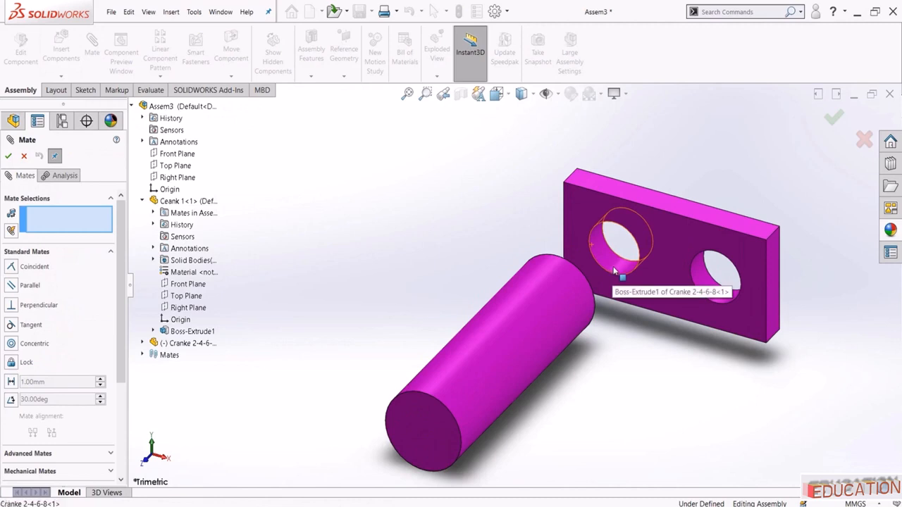
click(615, 273)
click(535, 304)
click(540, 291)
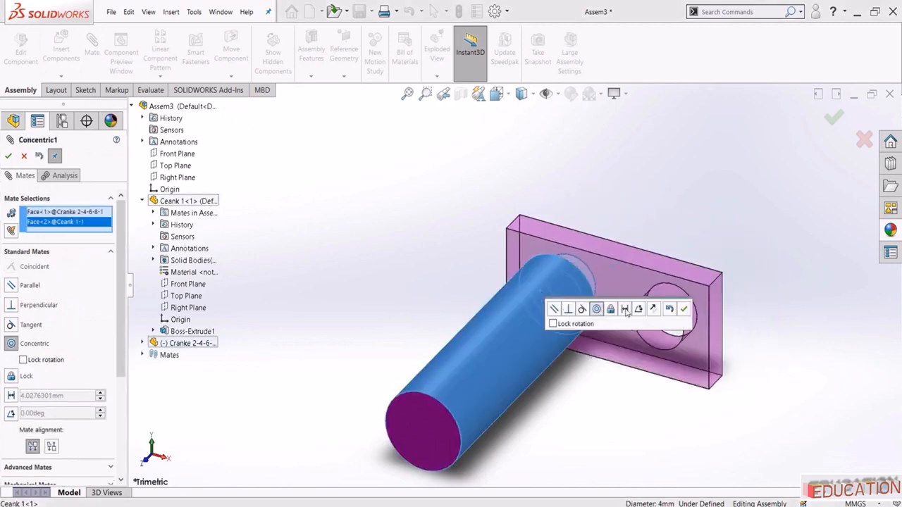
middle_drag(586, 253, 555, 282)
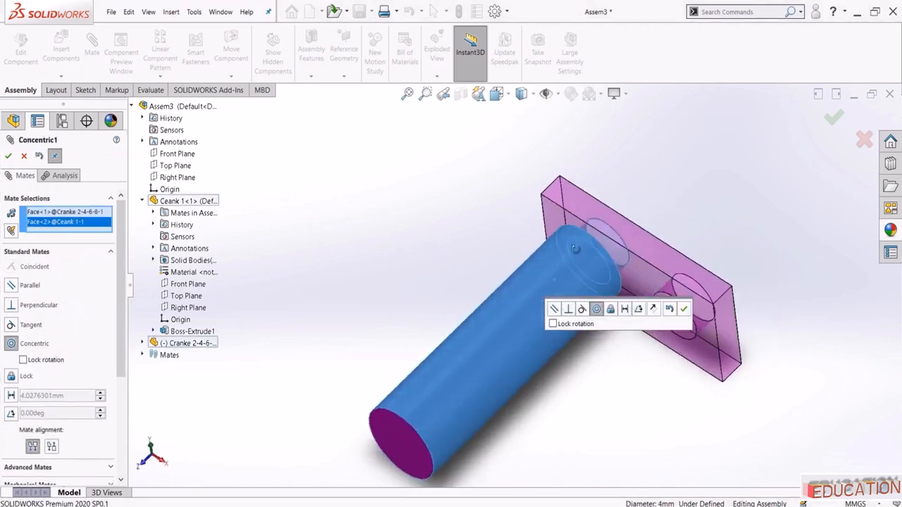
click(684, 310)
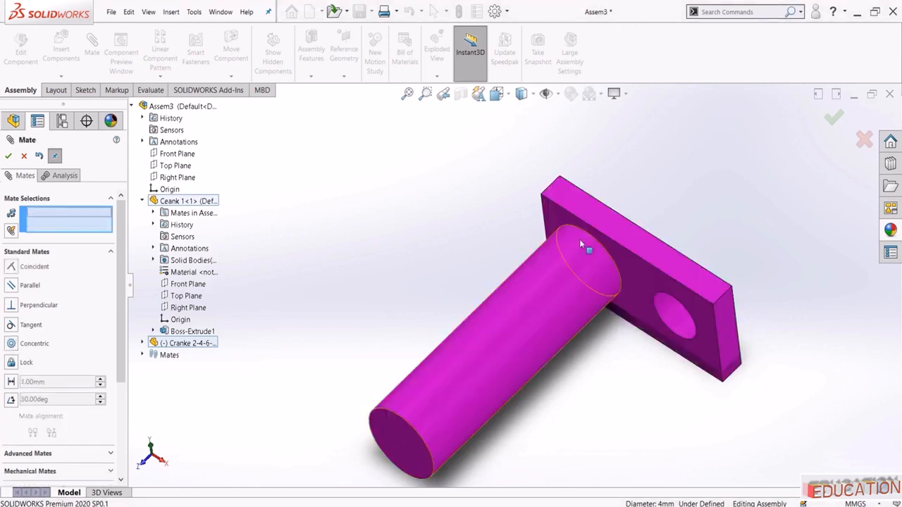
Mate the outer face of the Cranke 2-4-6-8 plate coincident with the end face of the Ceank 1 shaft
middle_drag(579, 239, 640, 288)
click(636, 285)
scroll(631, 286, down, 3)
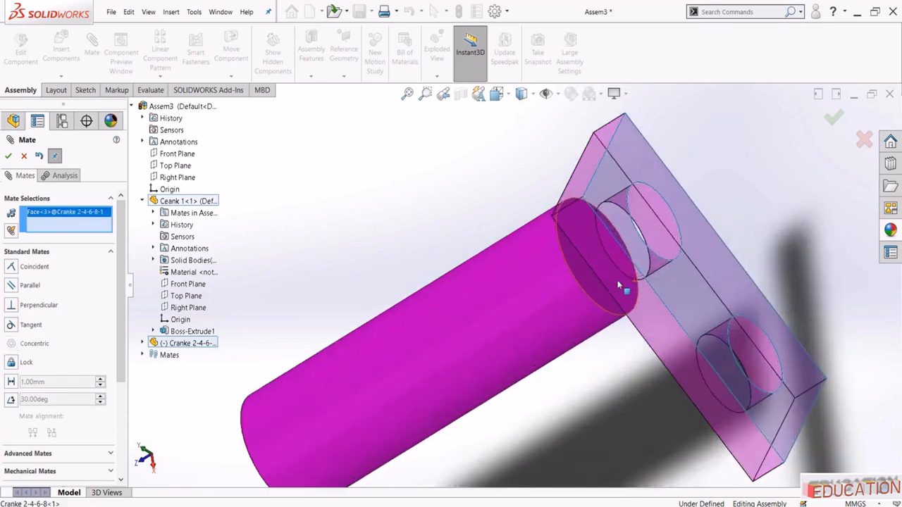
click(585, 286)
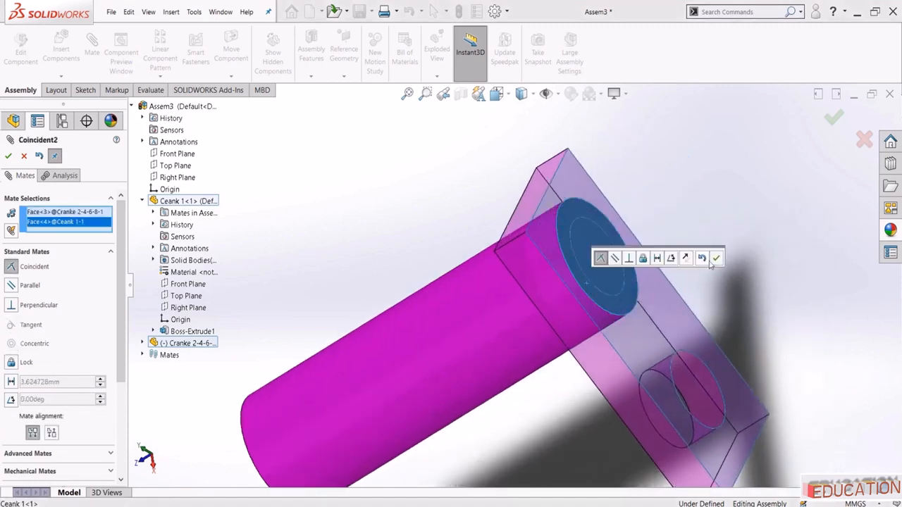
click(717, 259)
Mate the long narrow side face of the plate parallel to Ceank 1's Top Plane and finish mating
scroll(542, 320, up, 3)
middle_drag(540, 326, 559, 274)
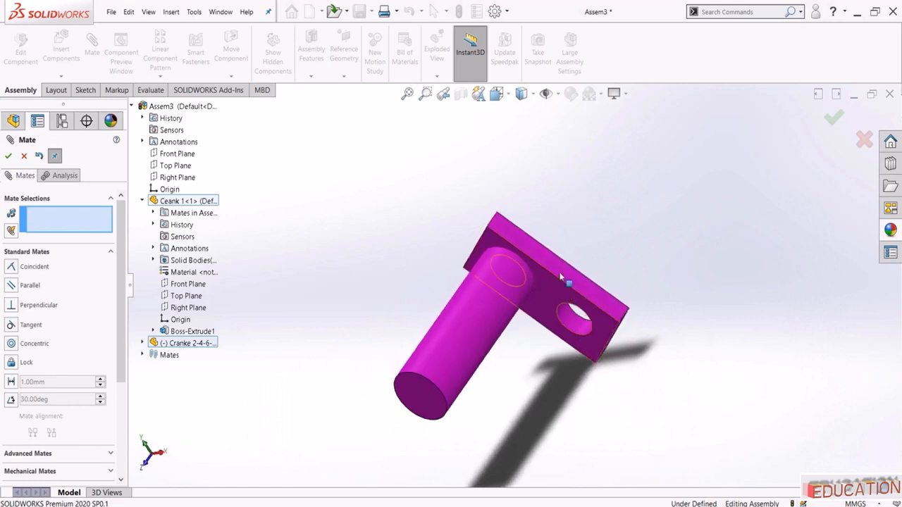
scroll(553, 275, up, 1)
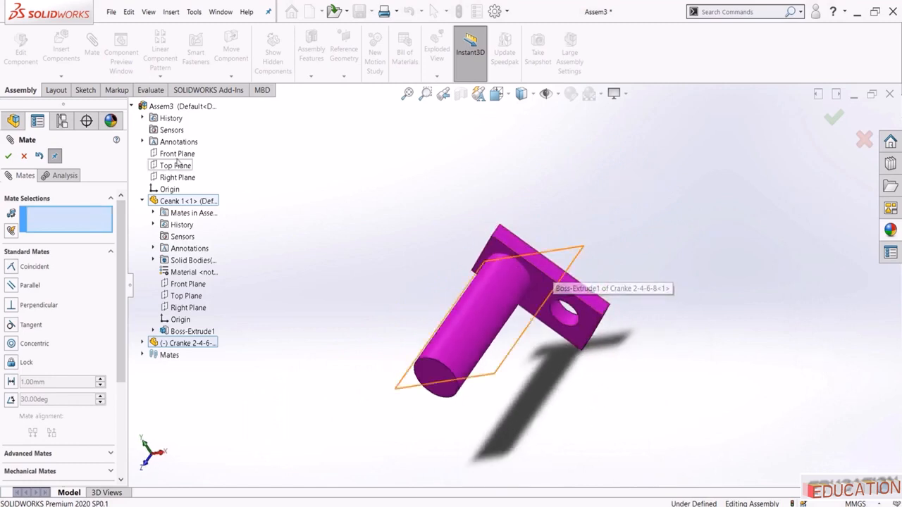
click(184, 296)
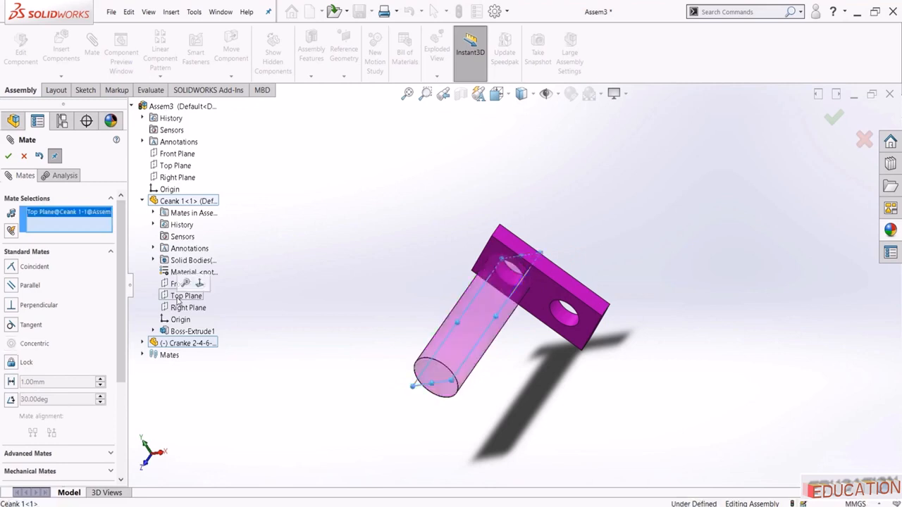
click(553, 282)
click(11, 286)
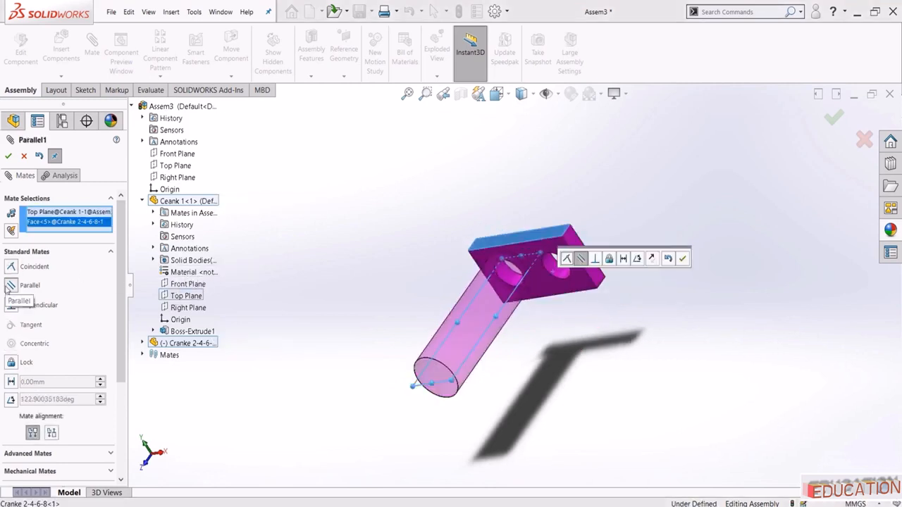
click(8, 156)
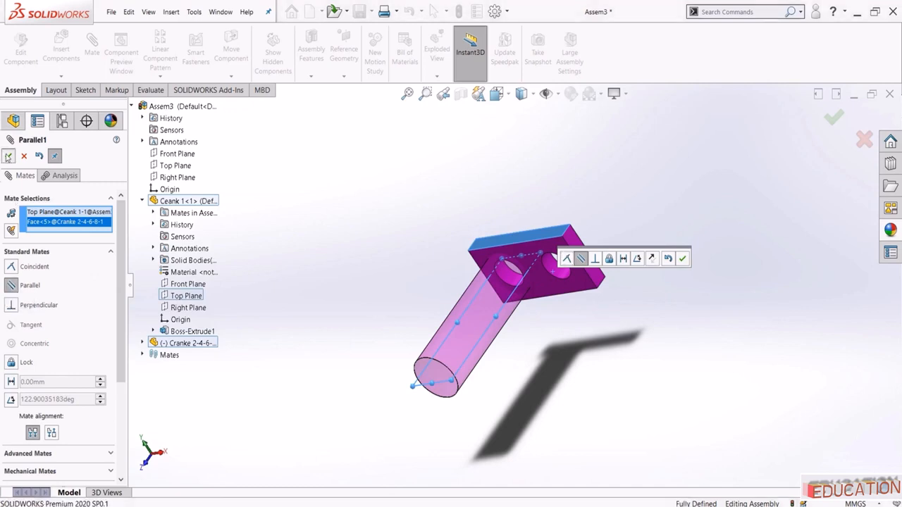
click(9, 155)
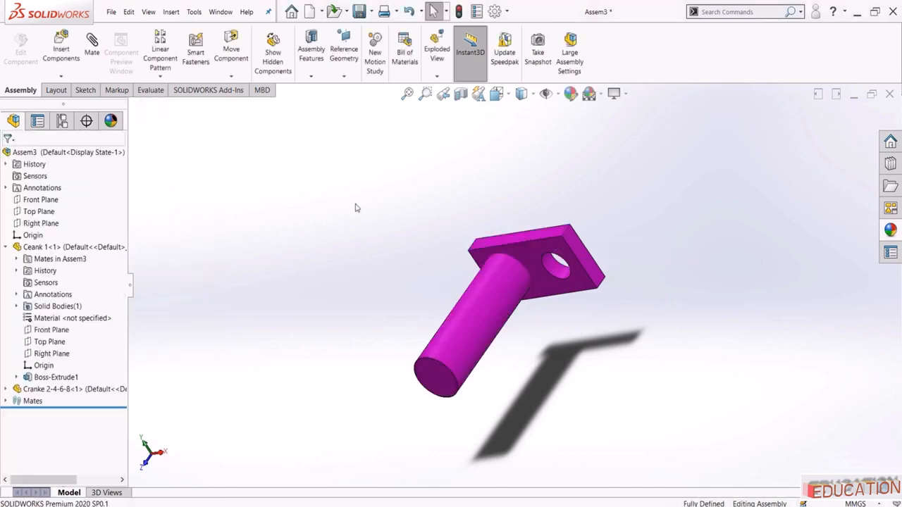
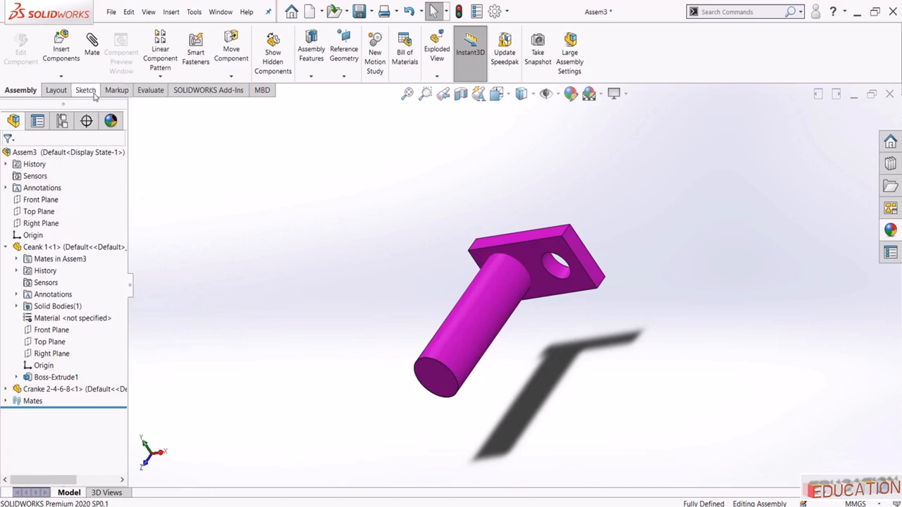
Run Interference Detection on the whole assembly and examine where the shaft and plate overlap
click(145, 94)
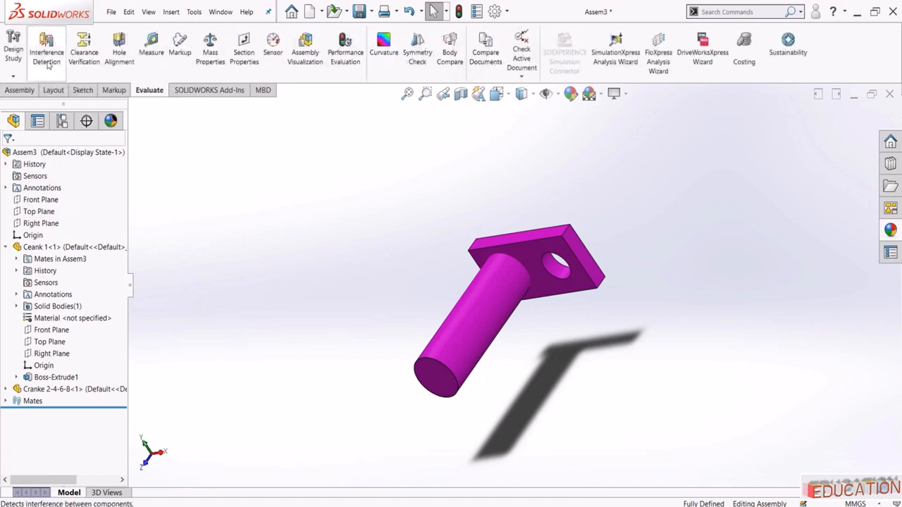
click(46, 57)
click(58, 219)
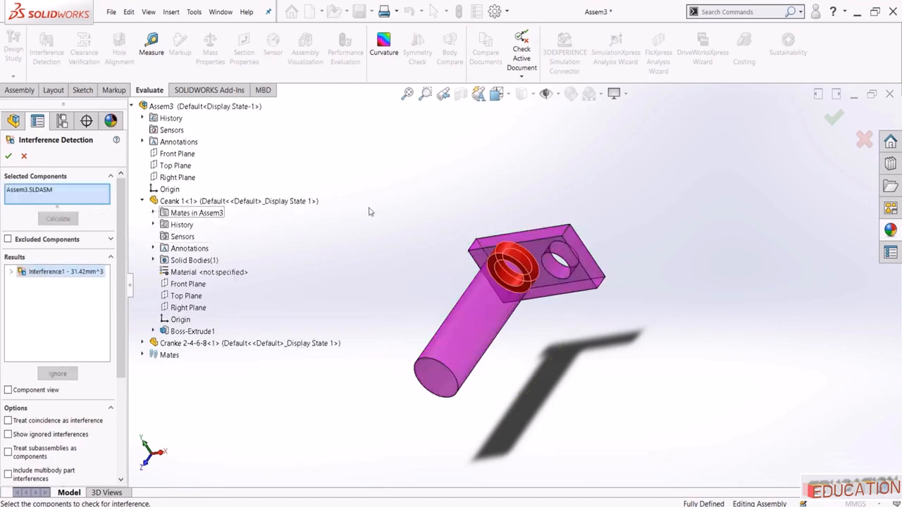
mouse_move(422, 204)
middle_down()
mouse_move(437, 282)
mouse_move(421, 197)
middle_up()
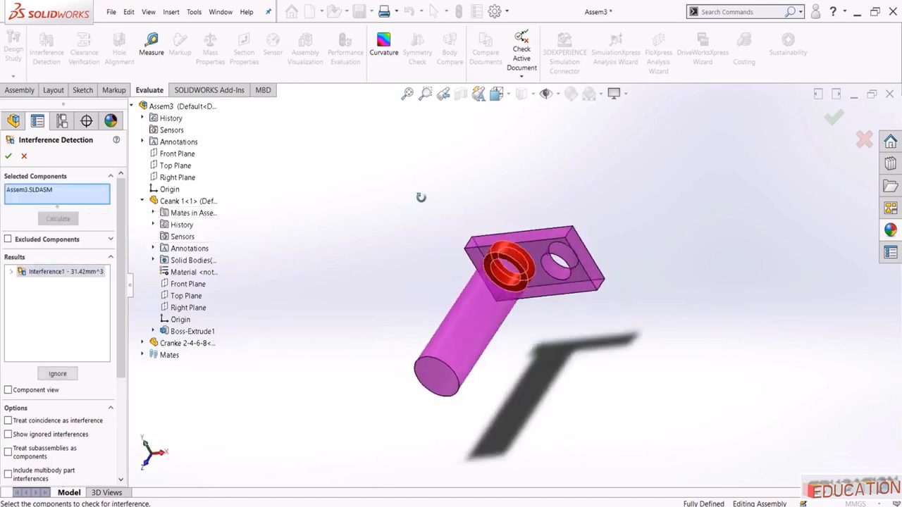
click(8, 157)
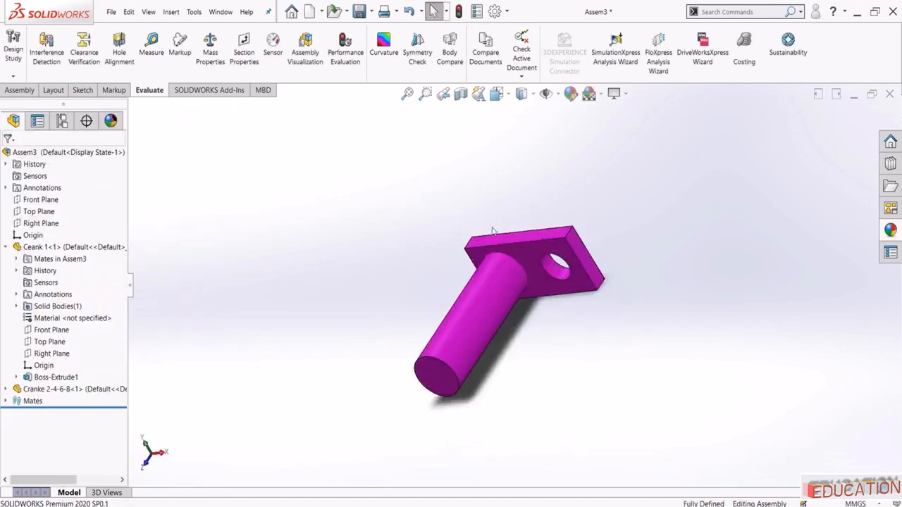
Open the Cranke 2-4-6-8 part from the assembly in its own window and edit the sketch of its Boss-Extrude1
middle_drag(494, 231, 537, 279)
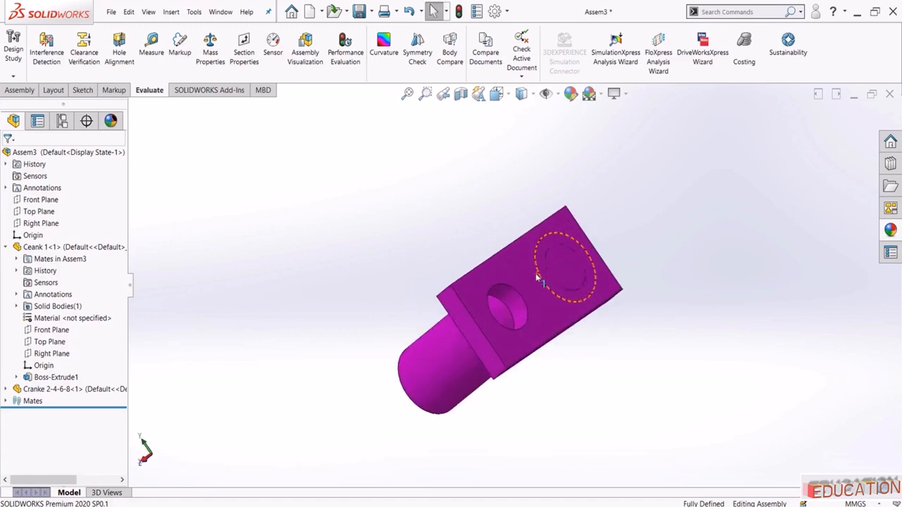
click(503, 312)
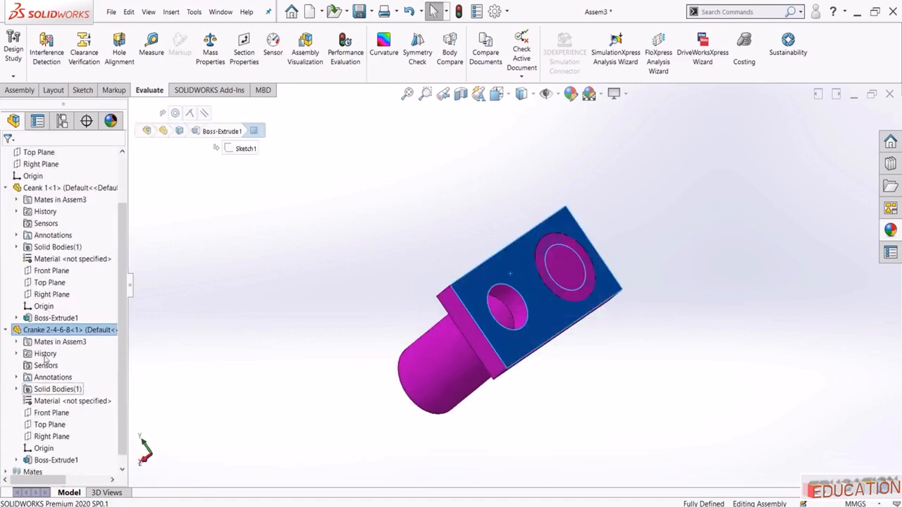
click(49, 330)
click(86, 303)
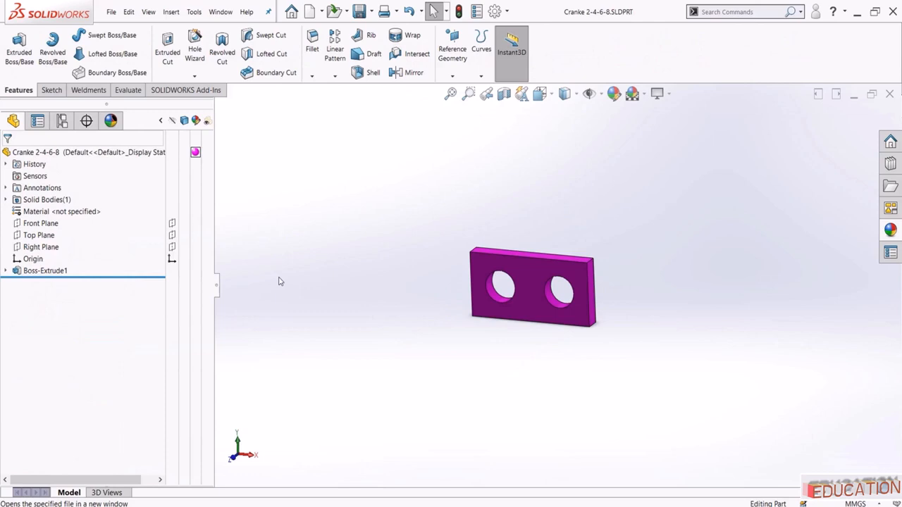
click(5, 271)
click(46, 283)
click(40, 253)
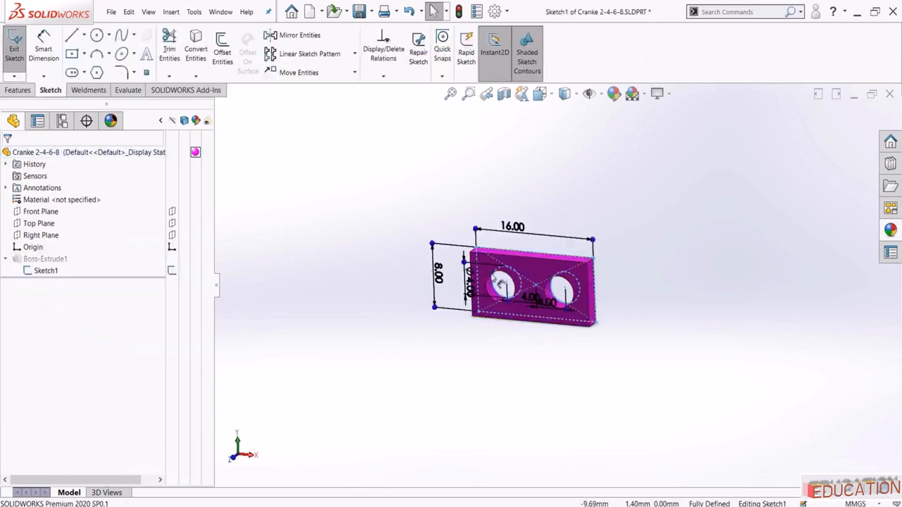
Set the plate's hole diameter to 6 mm, exit the sketch, save the part and return to the assembly
click(470, 287)
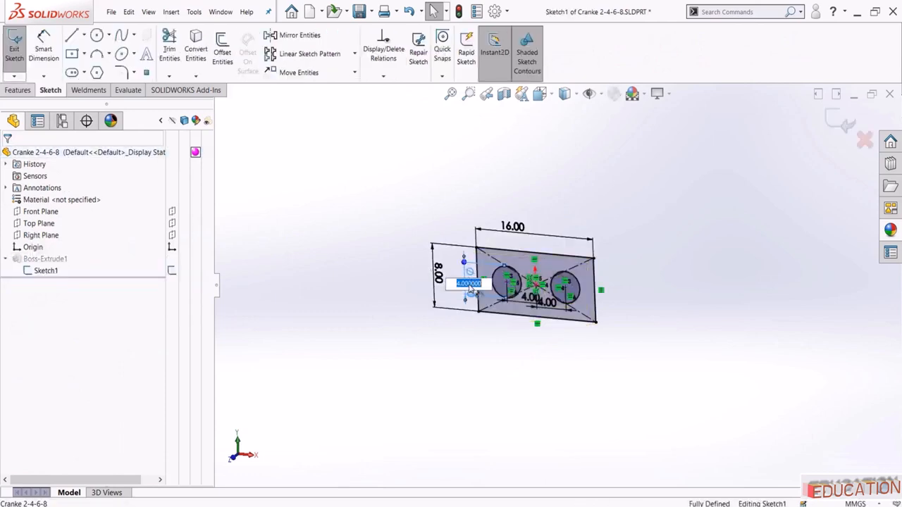
text(6)
key(Return)
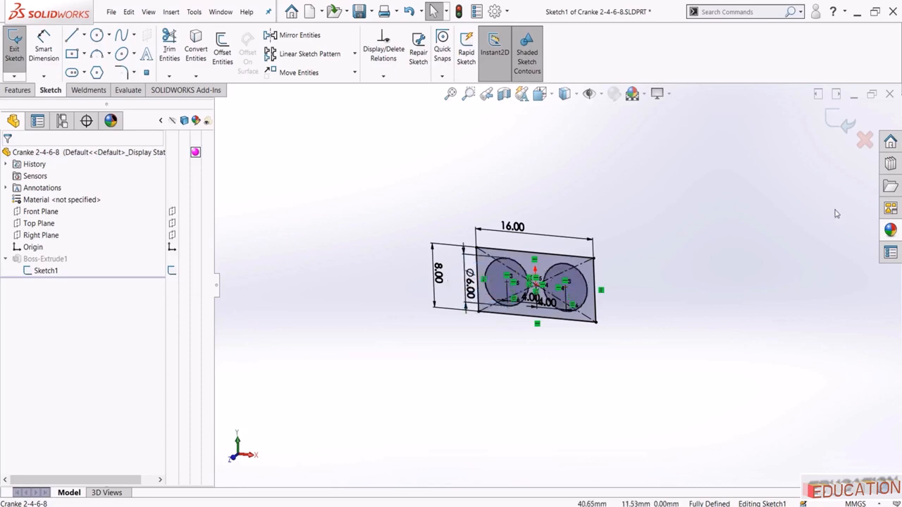
click(844, 127)
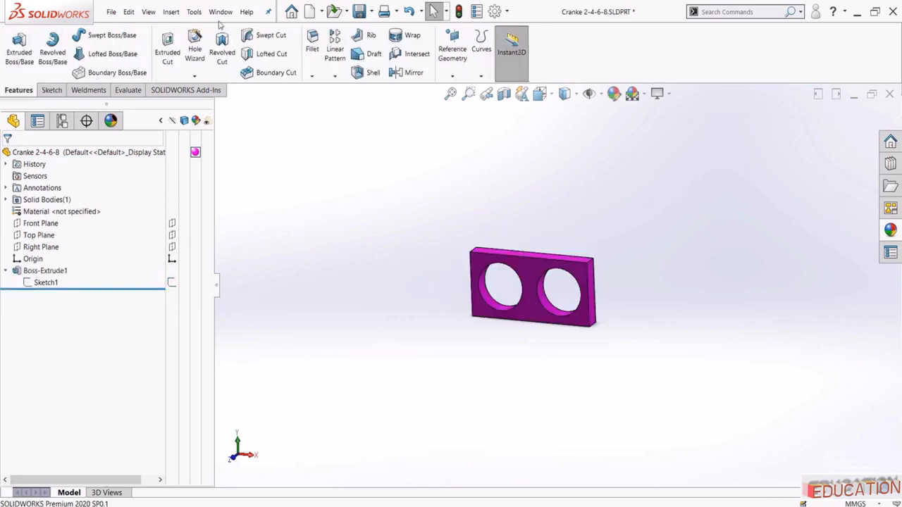
click(359, 12)
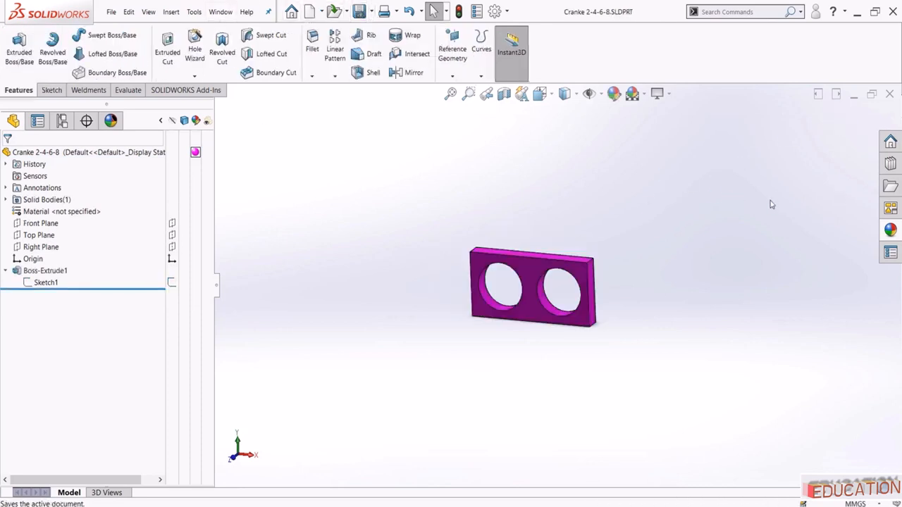
click(890, 94)
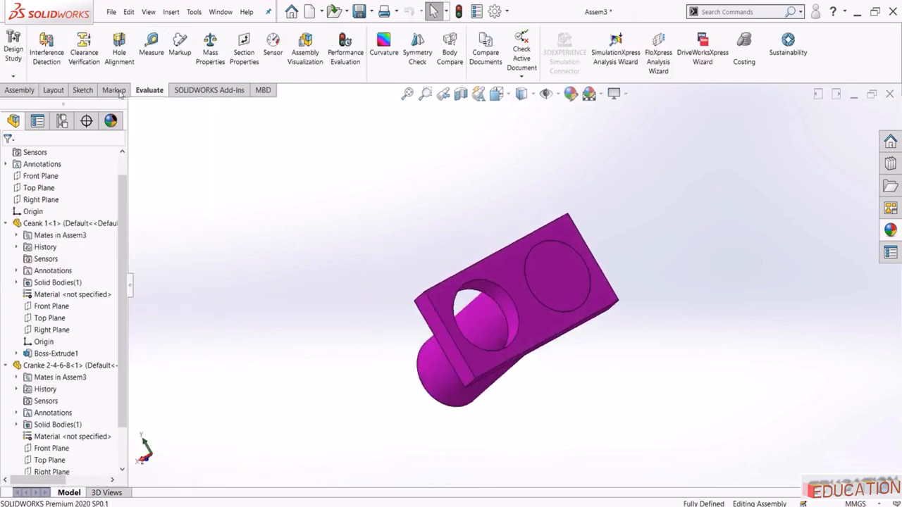
Recalculate the assembly's interferences with the resized plate holes and close the check
click(46, 50)
click(62, 219)
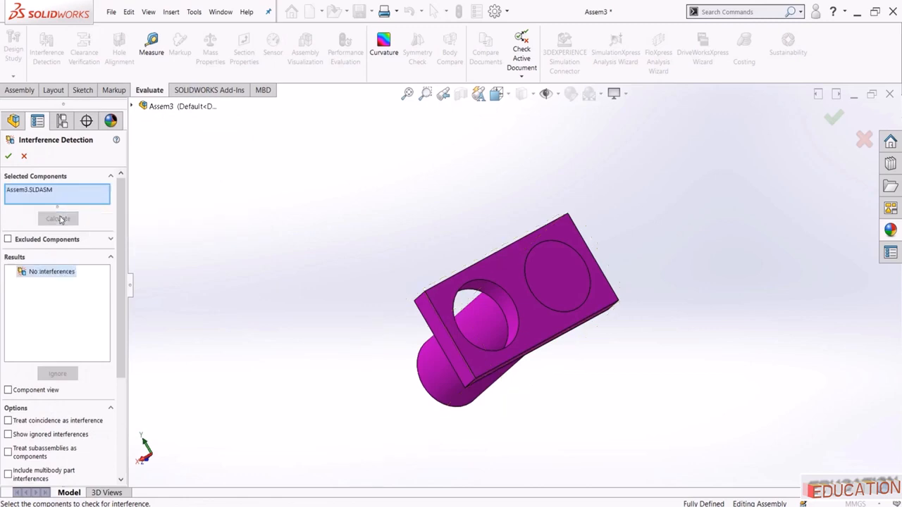
click(8, 157)
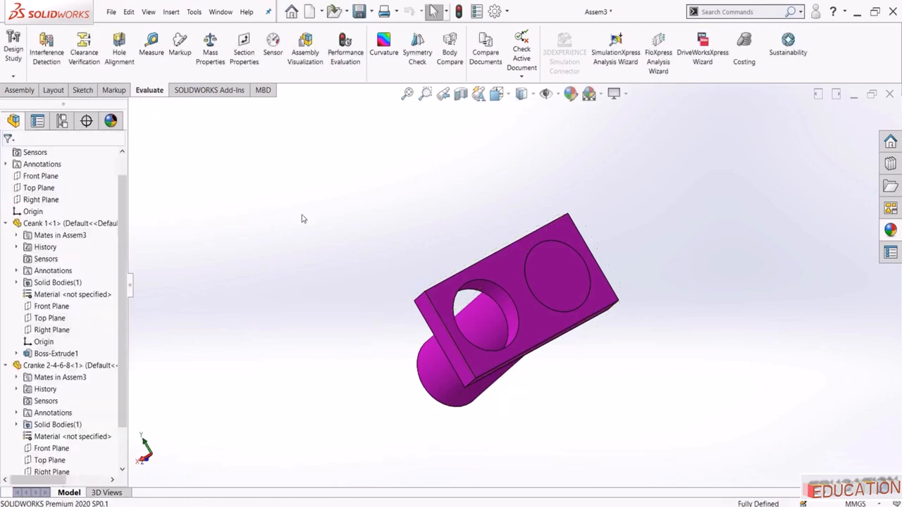
Insert the Crank 3-7 part into the assembly and place it beside the plate
middle_drag(303, 218, 421, 275)
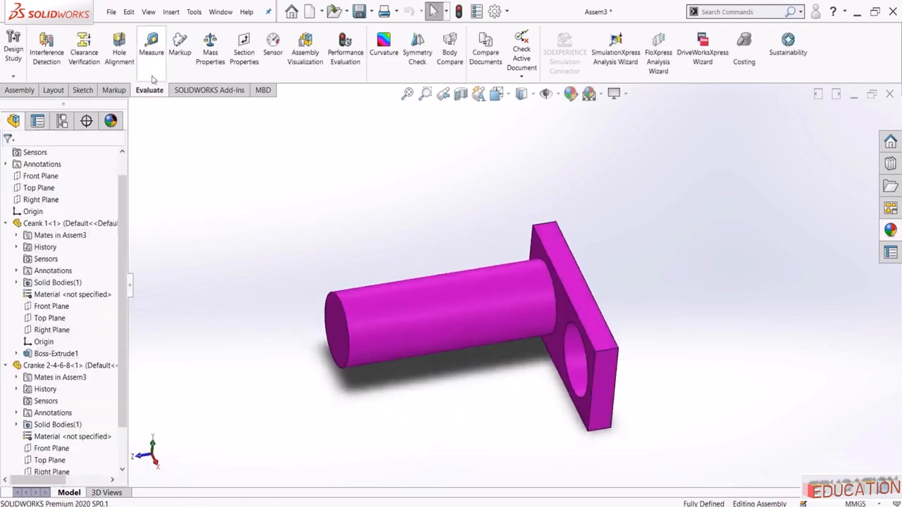
click(28, 90)
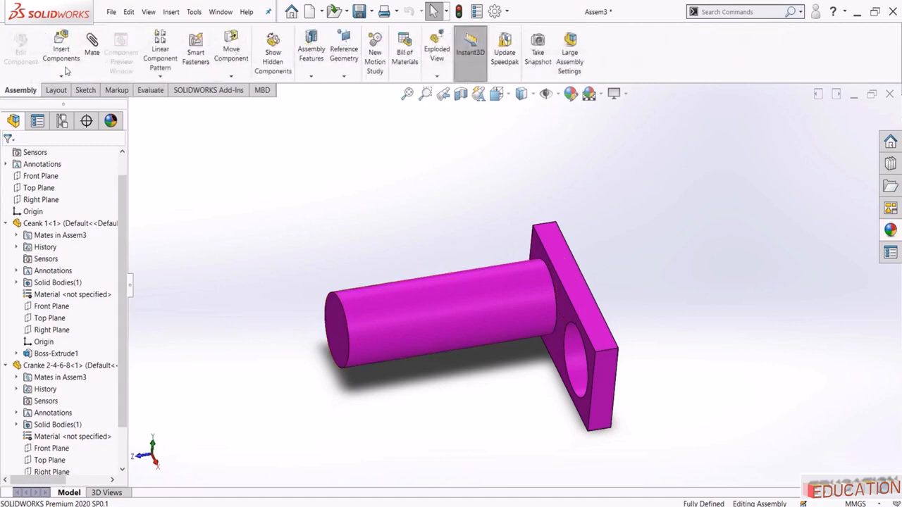
click(60, 43)
click(56, 369)
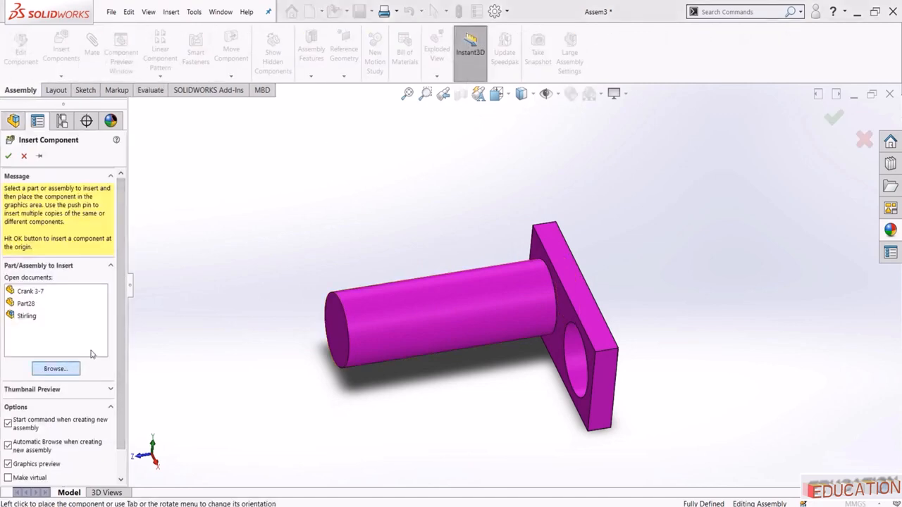
click(430, 201)
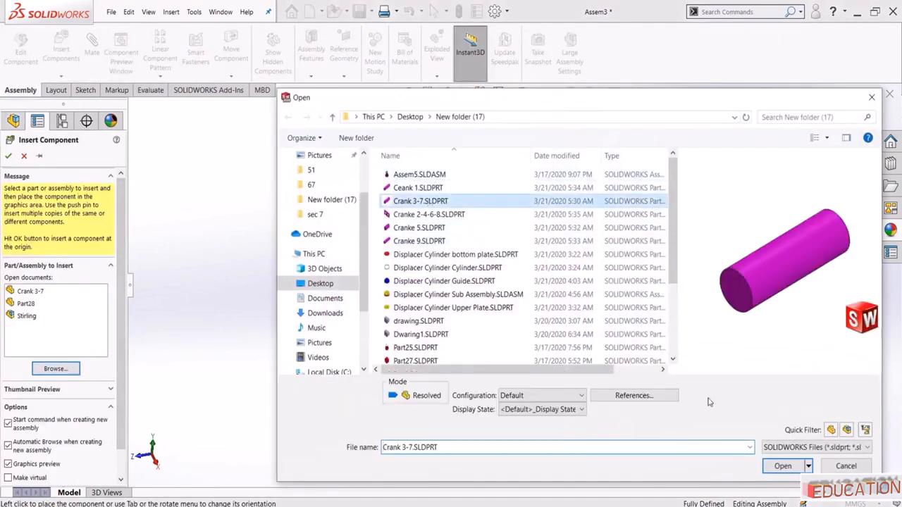
click(783, 467)
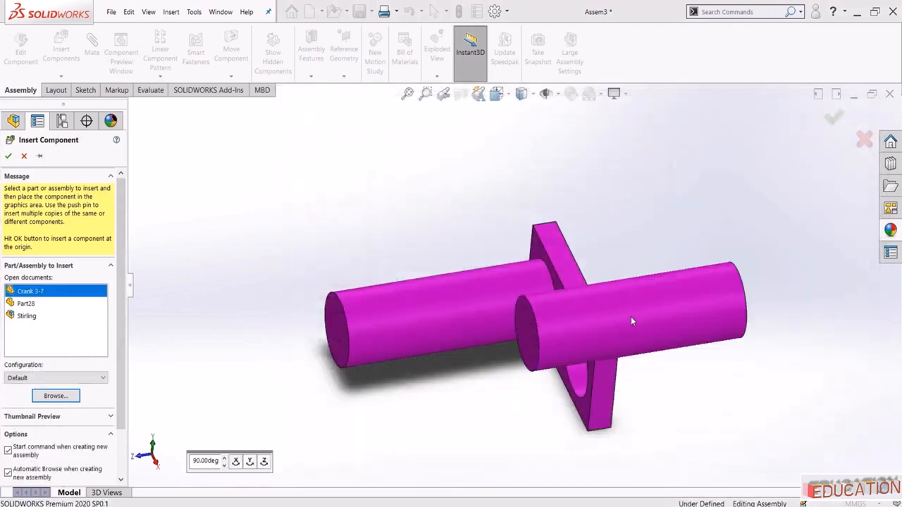
click(625, 323)
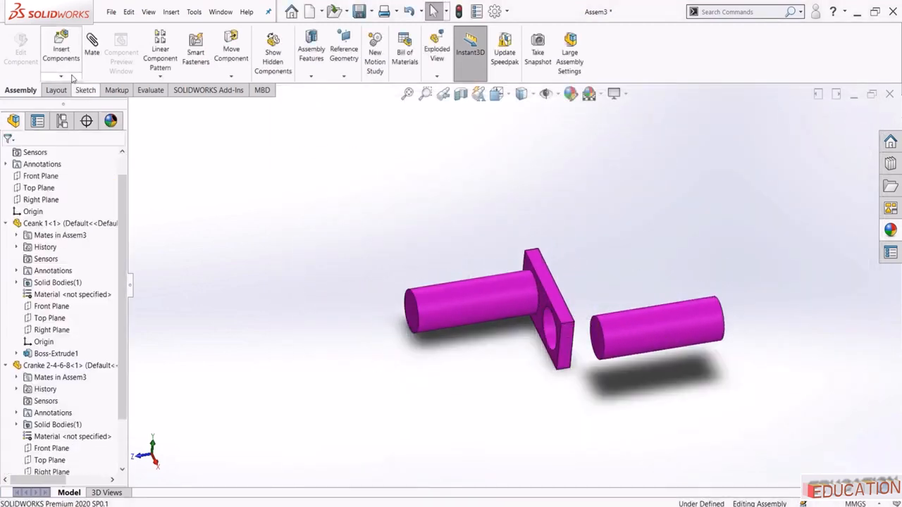
Mate the Crank 3-7 shaft concentric with the plate's empty hole, with its rotation locked
click(91, 46)
key(f)
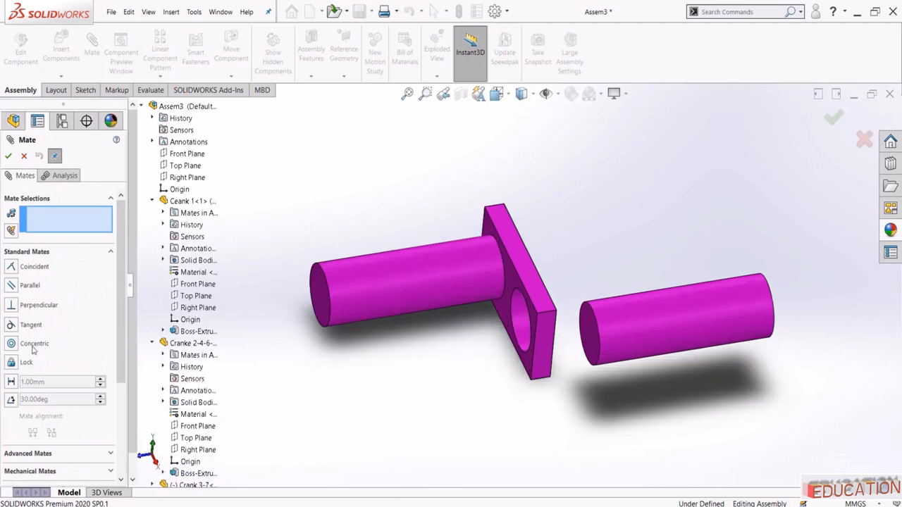
click(10, 344)
click(597, 322)
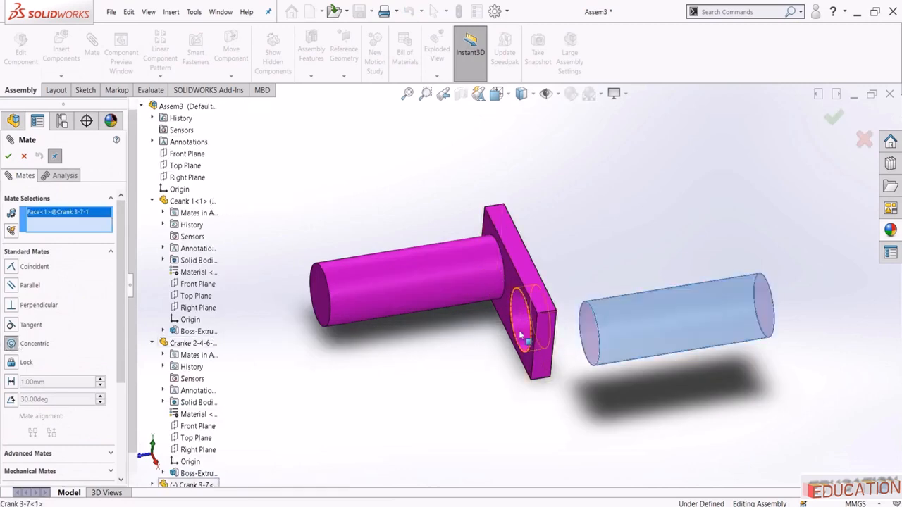
click(521, 331)
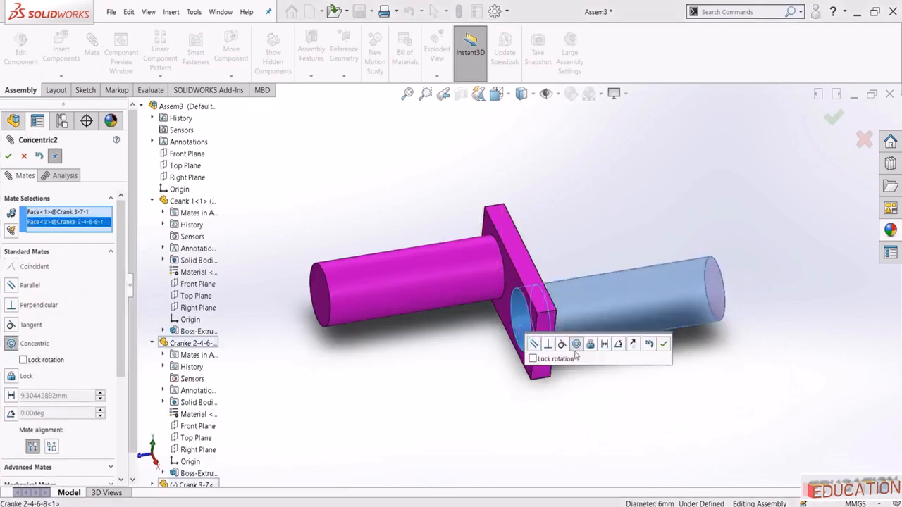
click(533, 359)
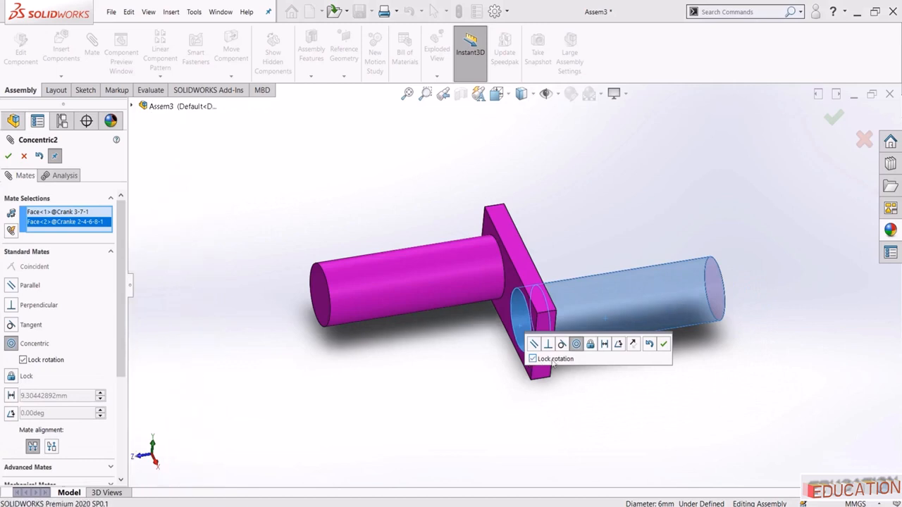
click(663, 345)
Make the Crank 3-7 shaft's end face coincident with the plate face on the Ceank 1 side and finish mating
middle_drag(487, 348, 540, 317)
click(504, 319)
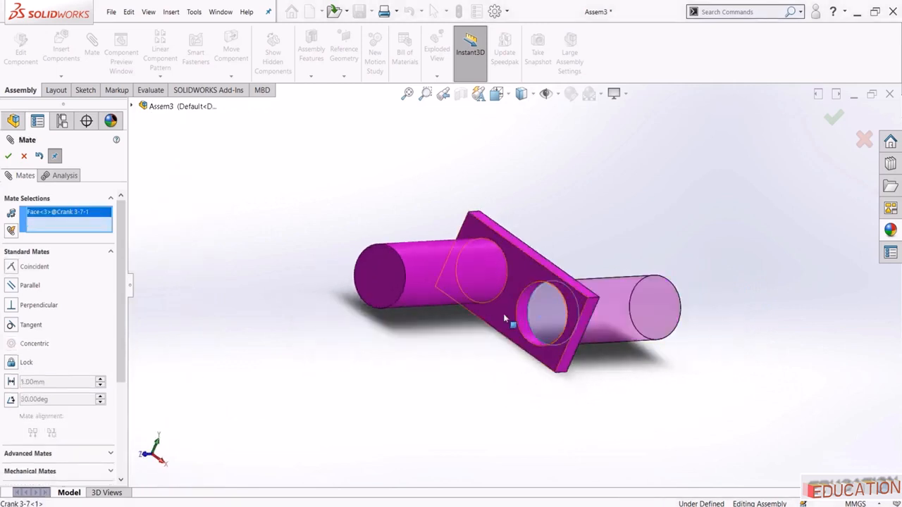
click(506, 319)
click(631, 332)
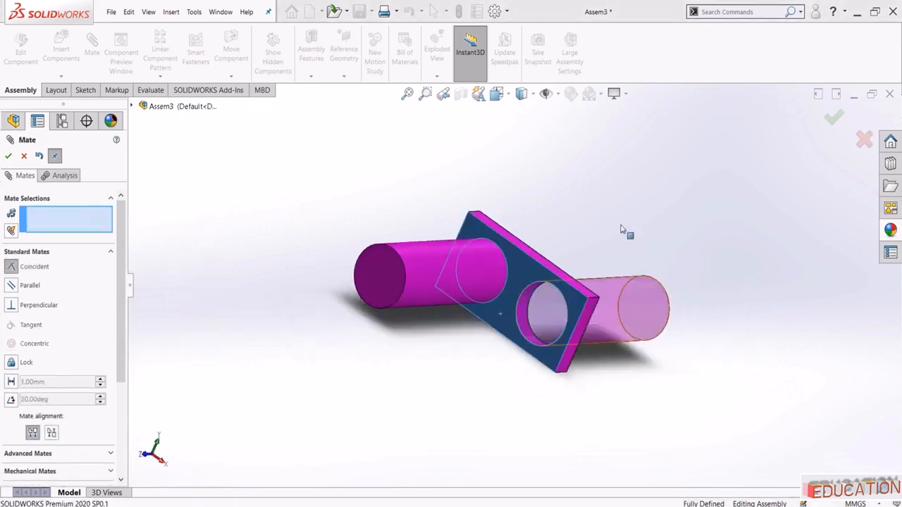
middle_drag(624, 232, 574, 268)
click(8, 156)
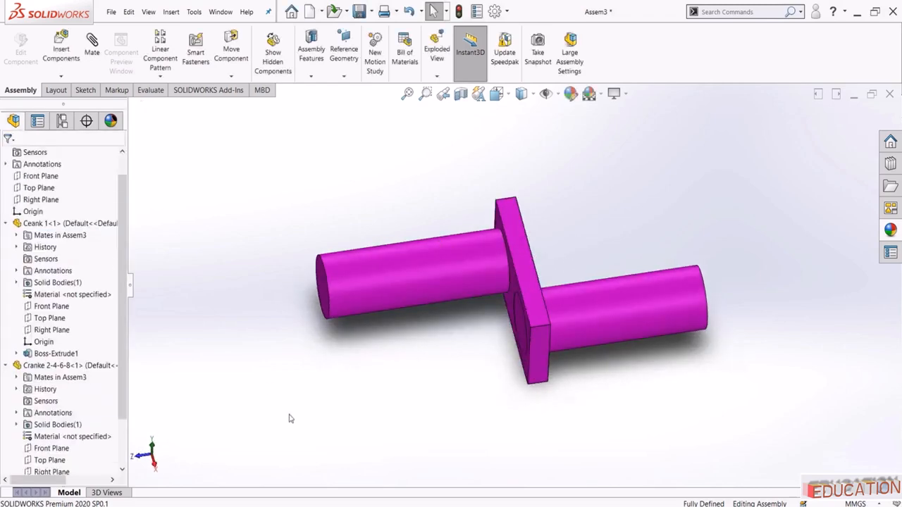
Insert a second Cranke 2-4-6-8 plate near the free end of Crank 3-7 and collapse the component entries in the tree
click(62, 49)
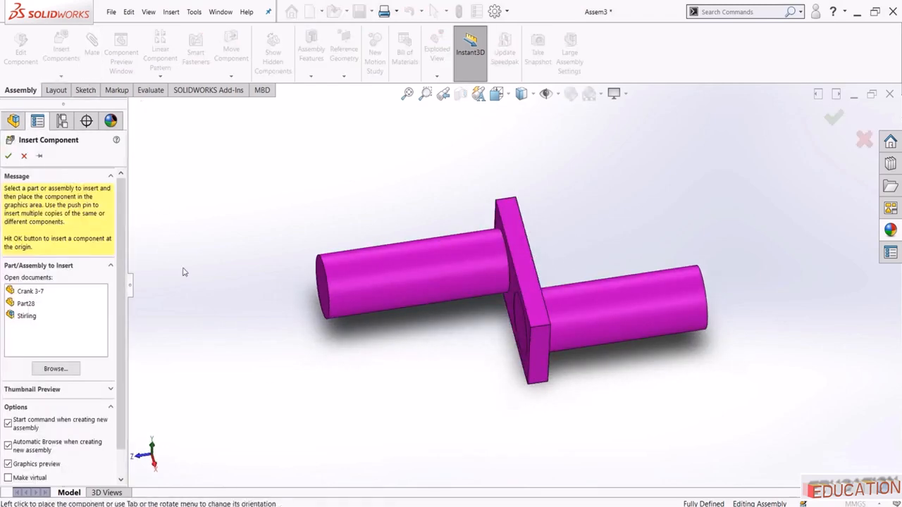
click(43, 370)
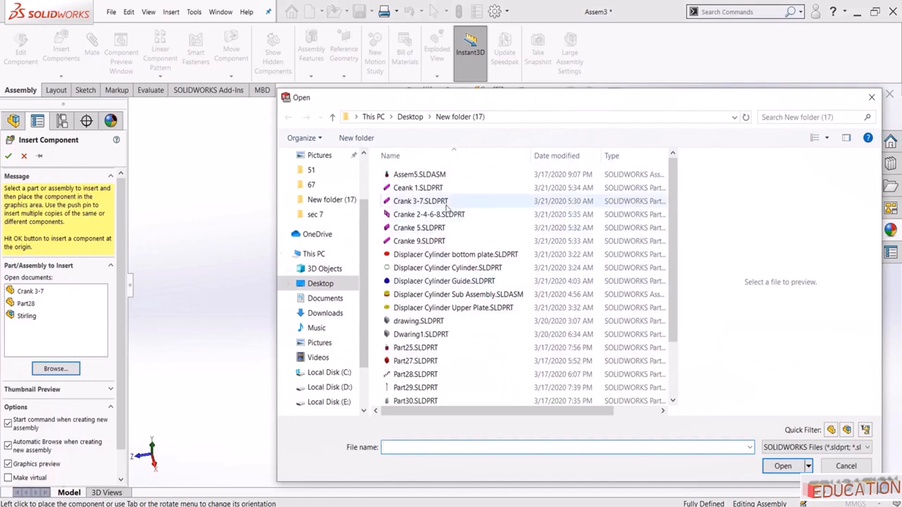
click(437, 216)
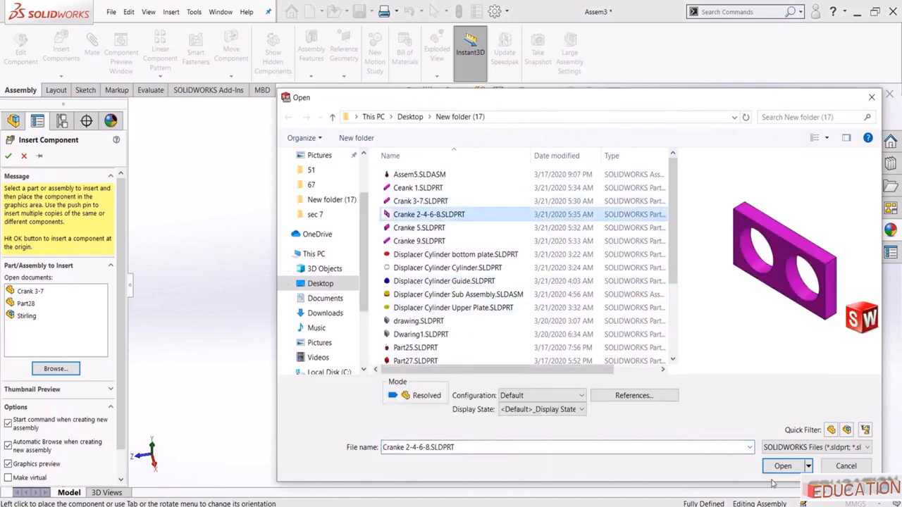
click(783, 466)
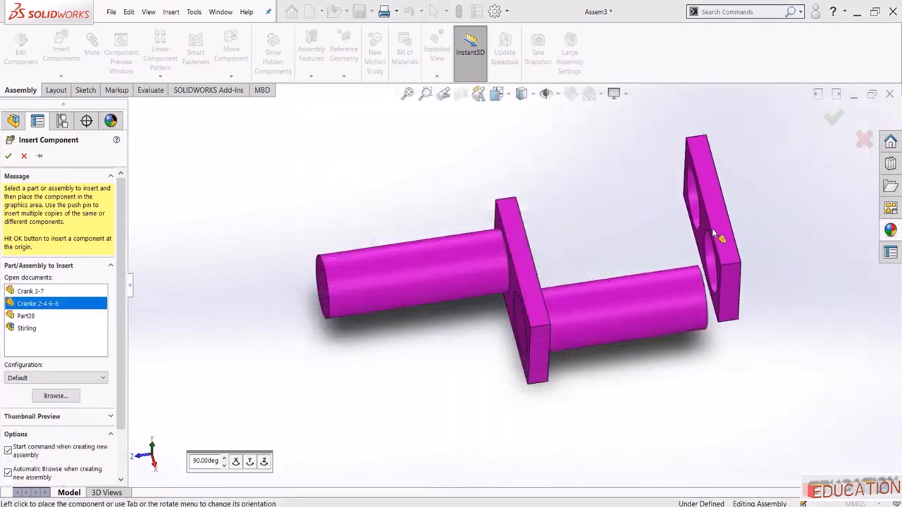
click(714, 234)
middle_drag(668, 247, 606, 254)
click(5, 223)
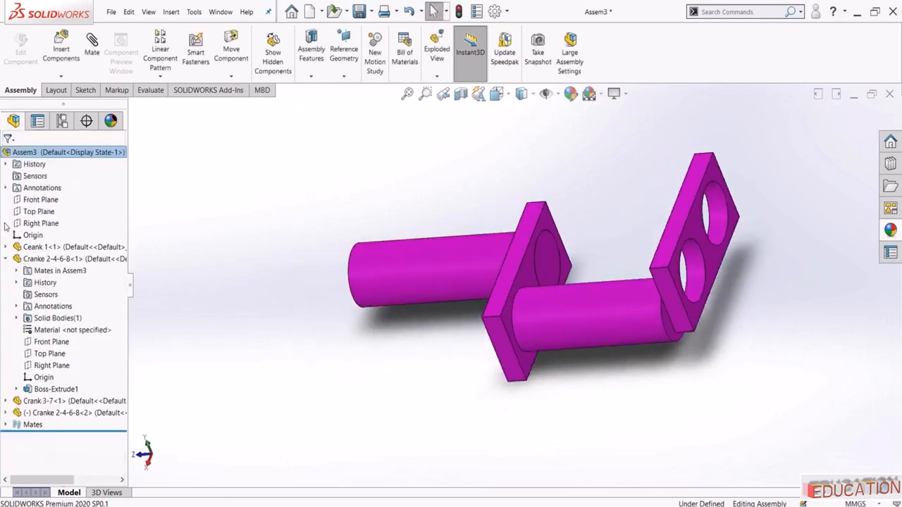
click(6, 260)
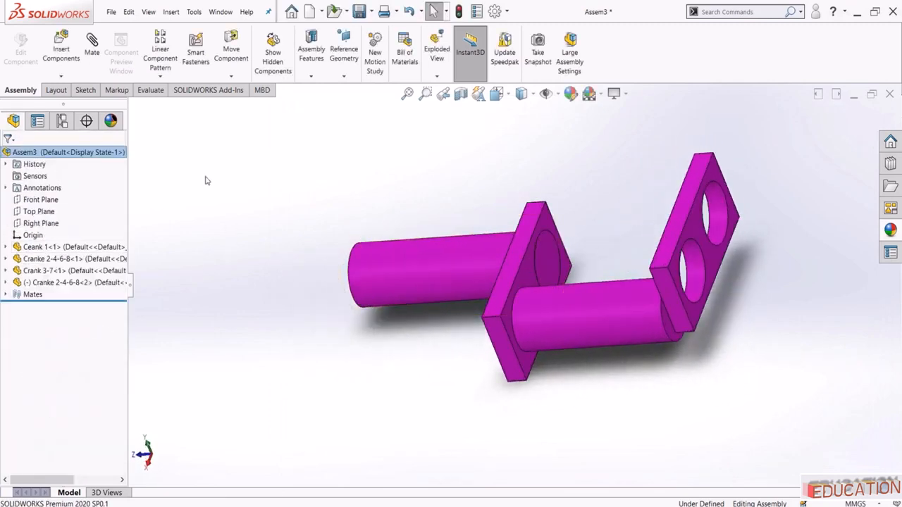
Mate one hole of the second plate concentric with Crank 3-7 and make the plate's outer face coincident with the shaft's end face
click(95, 48)
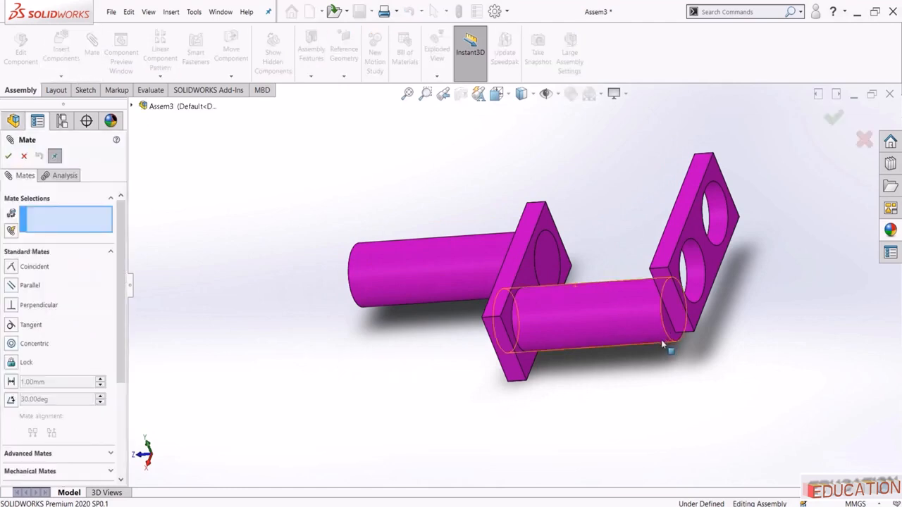
middle_drag(666, 344, 622, 366)
scroll(642, 309, down, 3)
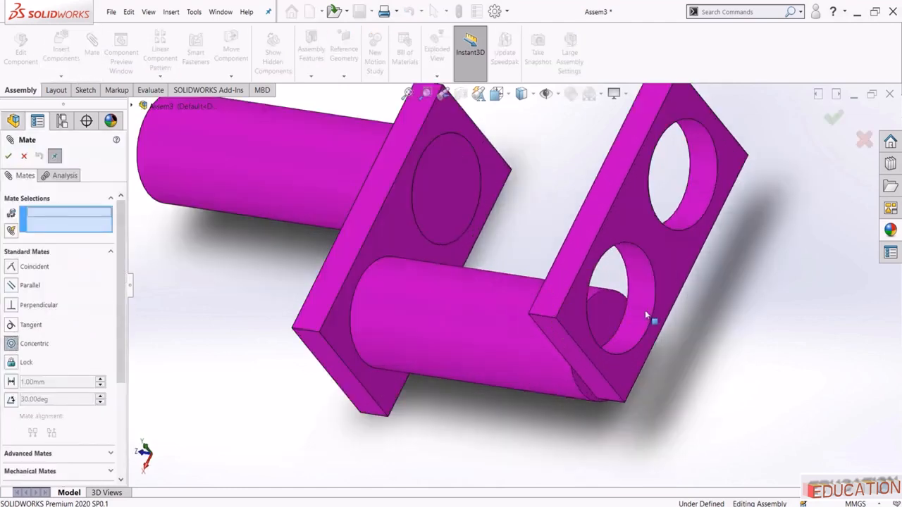
click(637, 307)
click(500, 328)
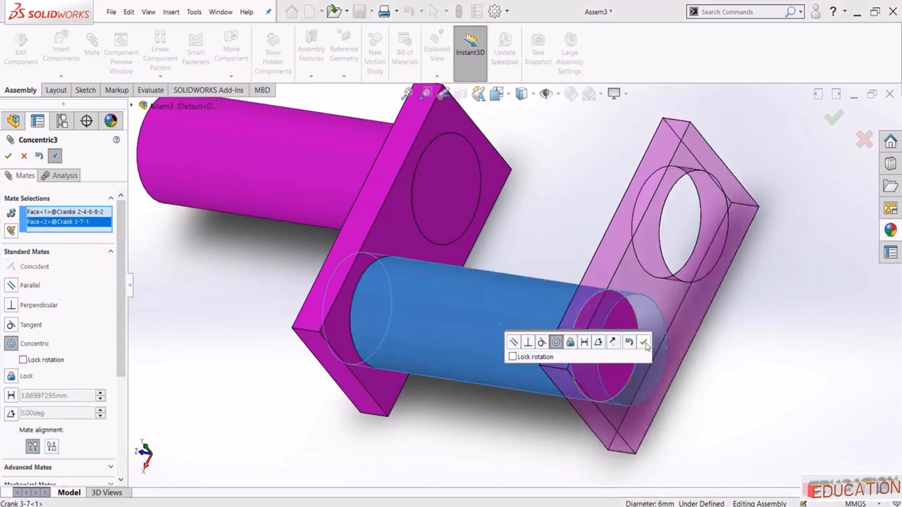
click(644, 343)
click(626, 346)
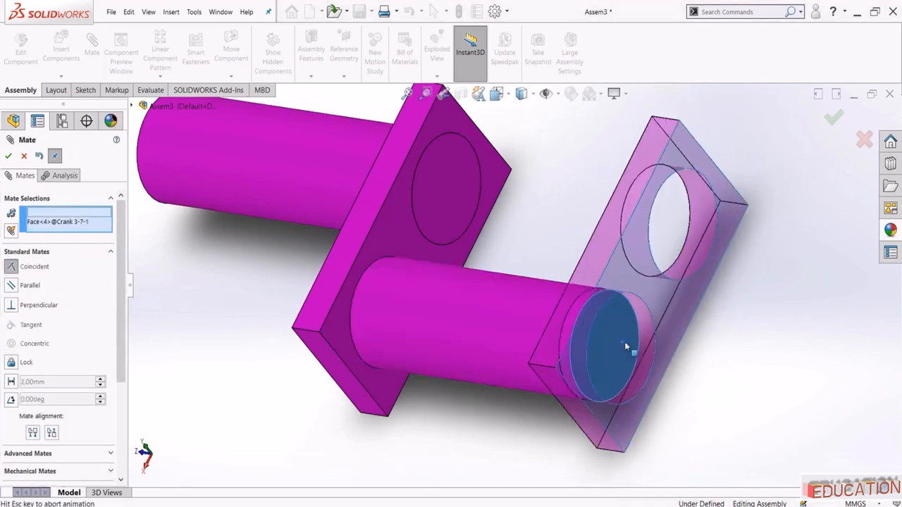
click(814, 357)
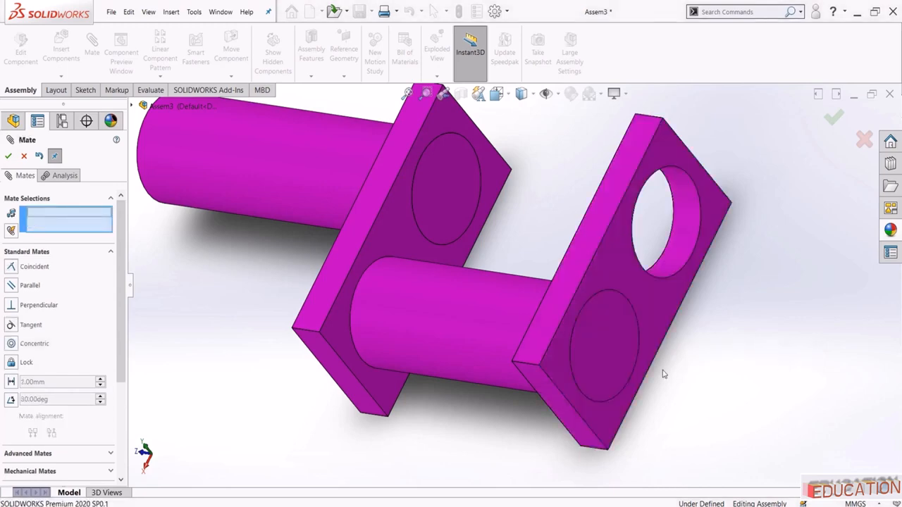
Add a parallel mate between the matching long side faces of the two Cranke 2-4-6-8 plates
middle_drag(676, 356, 691, 289)
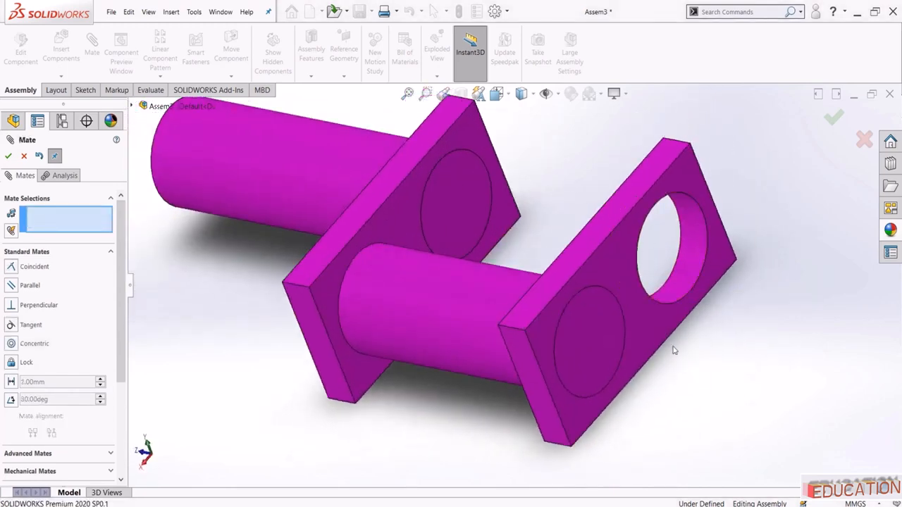
scroll(641, 342, up, 3)
middle_drag(640, 342, 593, 245)
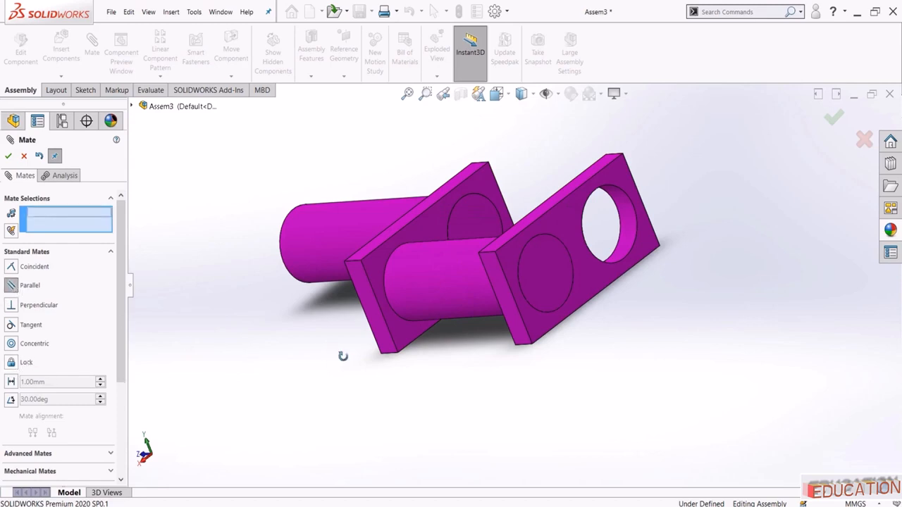
key(ctrl+4)
click(446, 223)
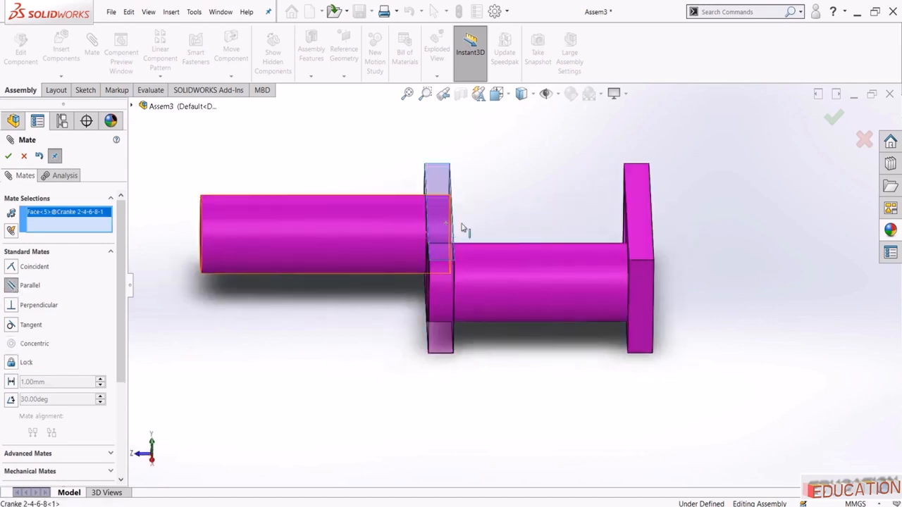
click(641, 211)
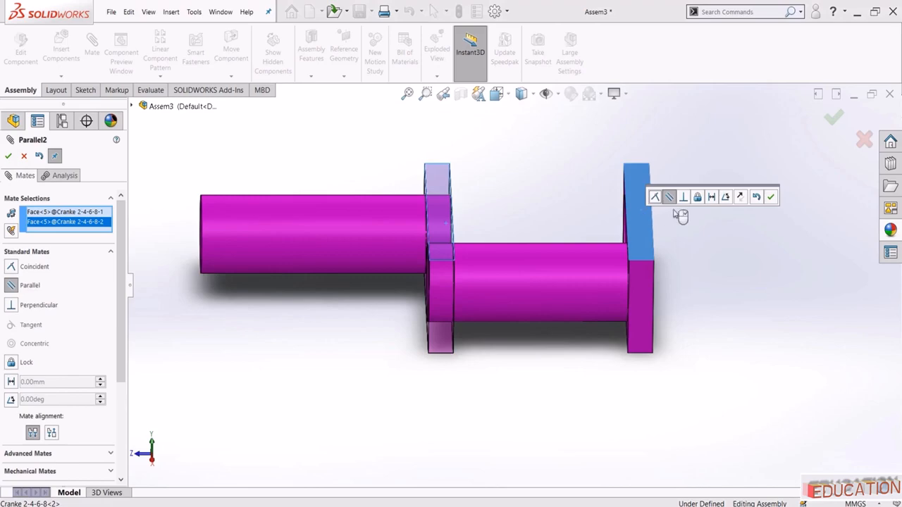
click(771, 197)
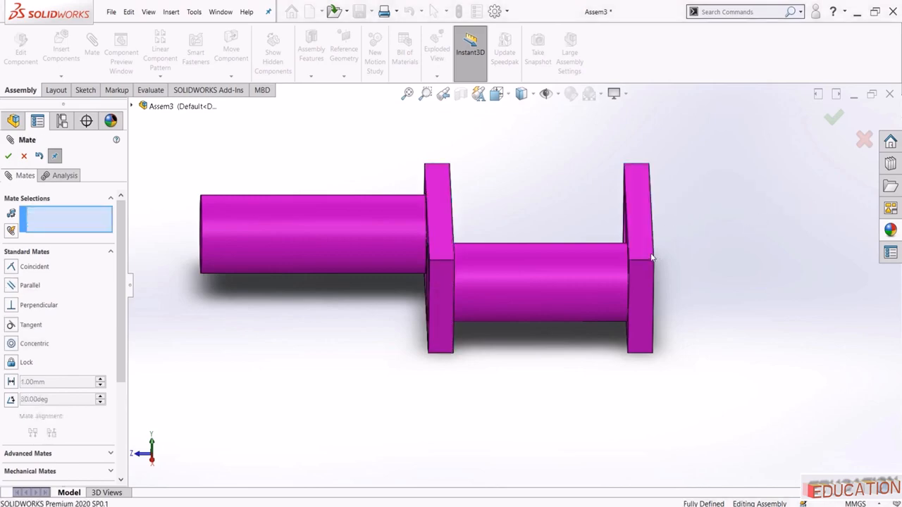
Examine the alignment of the two plates from the back and in an angled view, and finish mating
middle_drag(652, 258, 548, 272)
key(space)
click(376, 332)
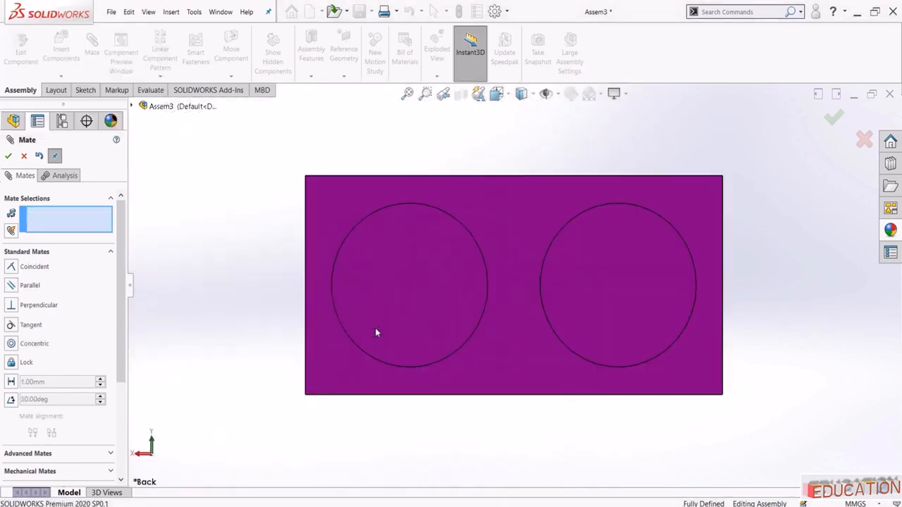
scroll(376, 333, up, 4)
middle_drag(370, 282, 436, 353)
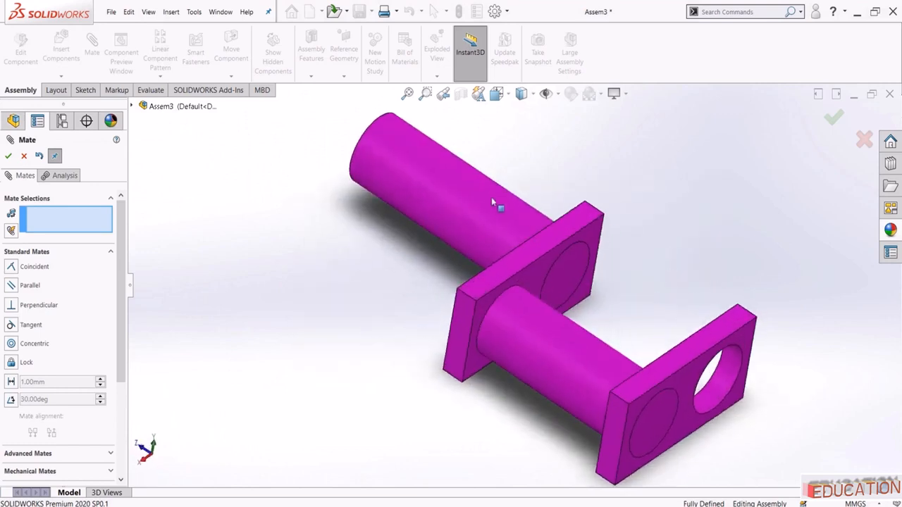
scroll(534, 326, up, 3)
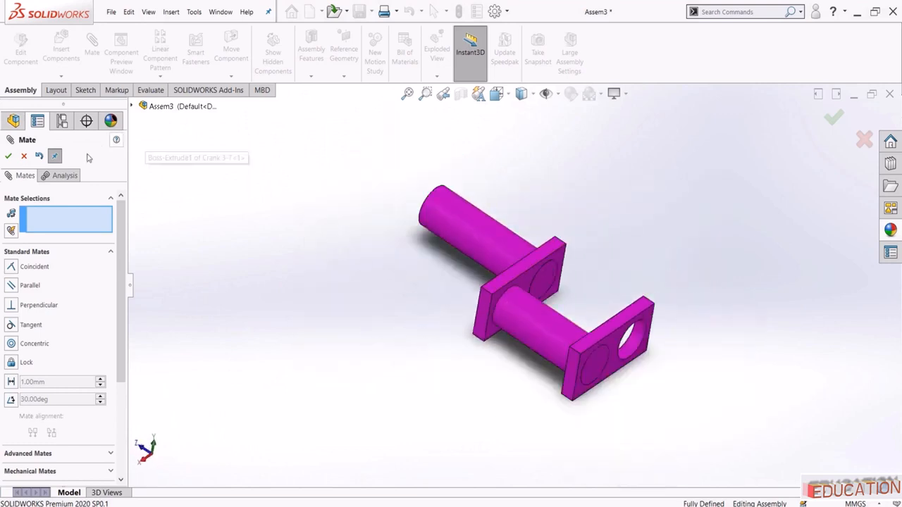
click(8, 156)
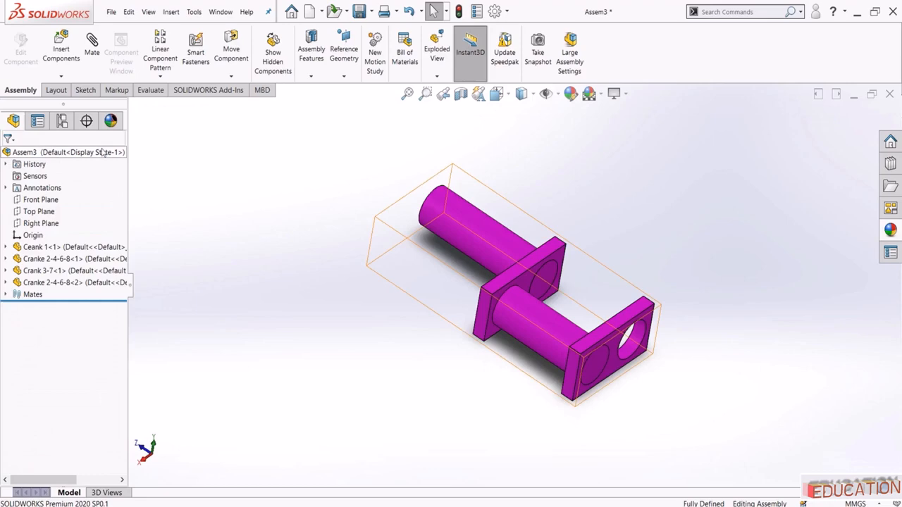
Insert the Cranke 5 part near the free hole of the second Cranke 2-4-6-8 plate
click(61, 49)
click(56, 369)
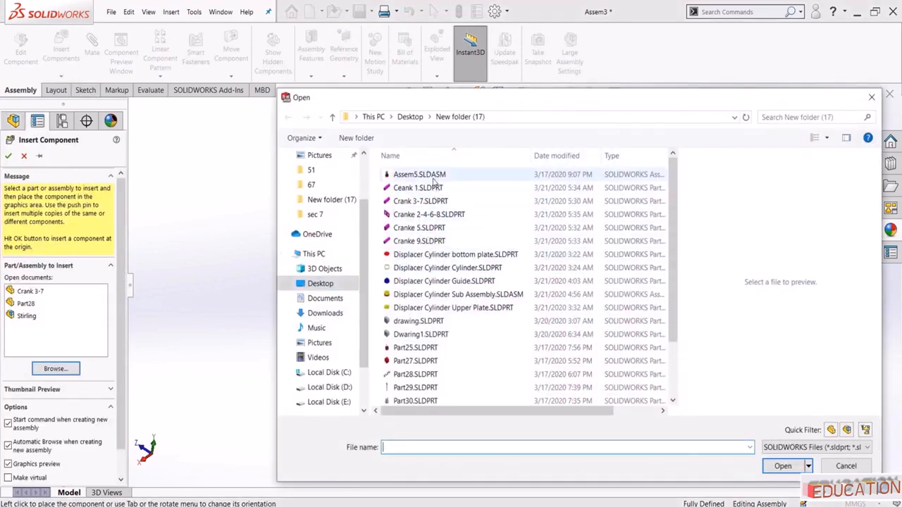
click(423, 229)
click(783, 466)
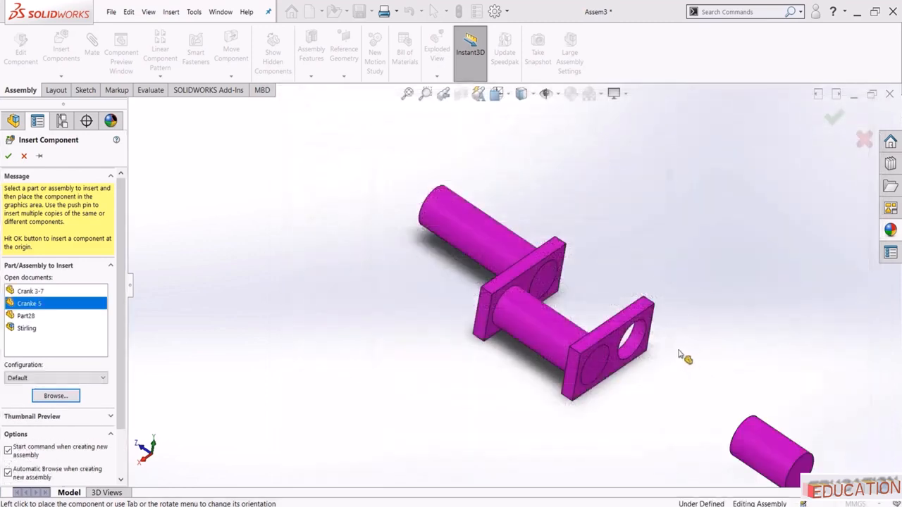
click(669, 357)
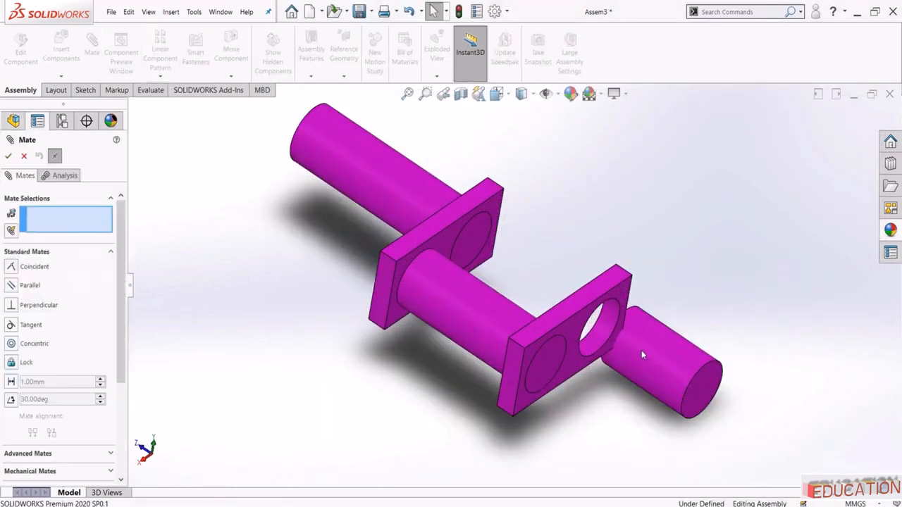
Mate Cranke 5 concentric with the second plate's free hole, with rotation locked
click(641, 351)
click(603, 337)
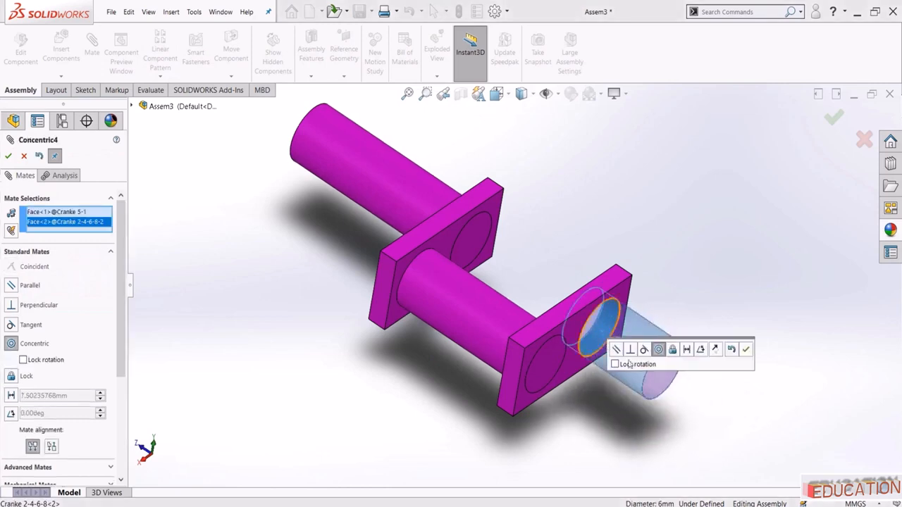
click(627, 365)
click(746, 350)
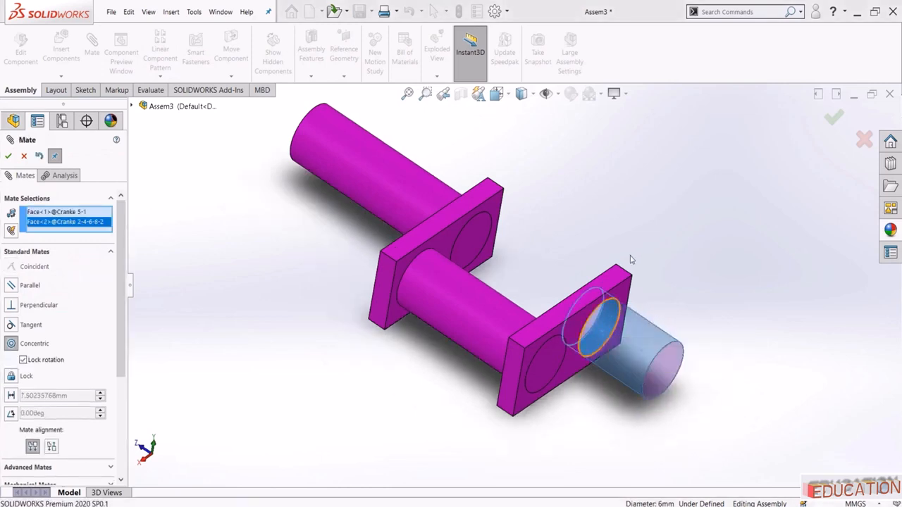
Make the inner end face of Cranke 5 coincident with the second plate's inner face and finish mating
click(564, 297)
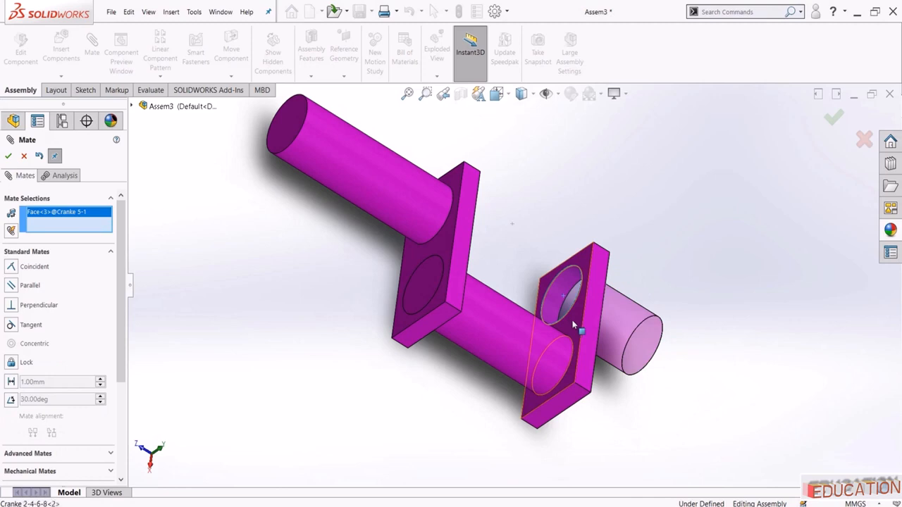
click(575, 325)
click(728, 338)
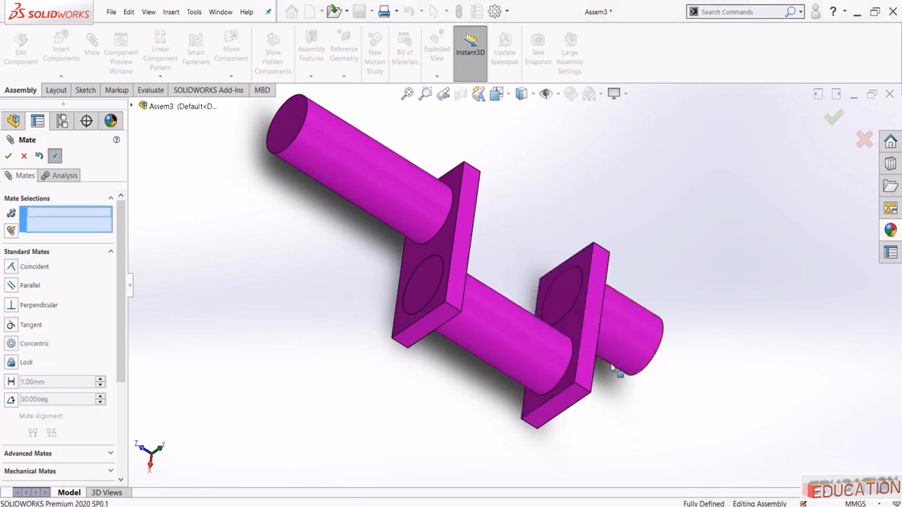
click(8, 157)
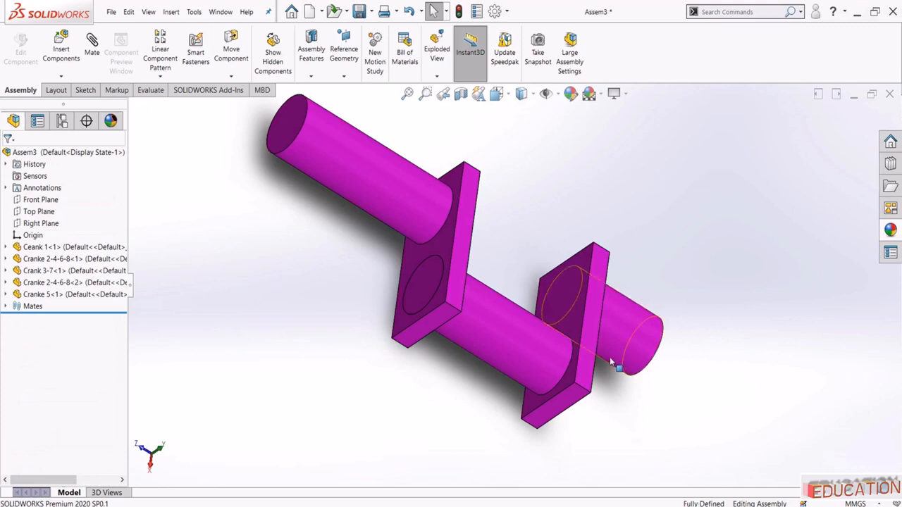
Examine the plate orientations on the Part28 crankshaft for reference and return to Assem3
middle_drag(612, 362, 571, 299)
click(220, 12)
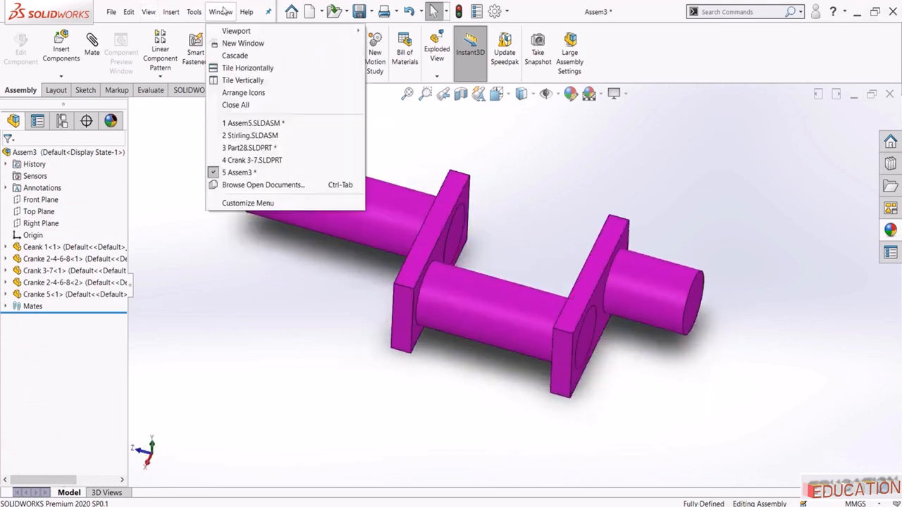
mouse_move(247, 129)
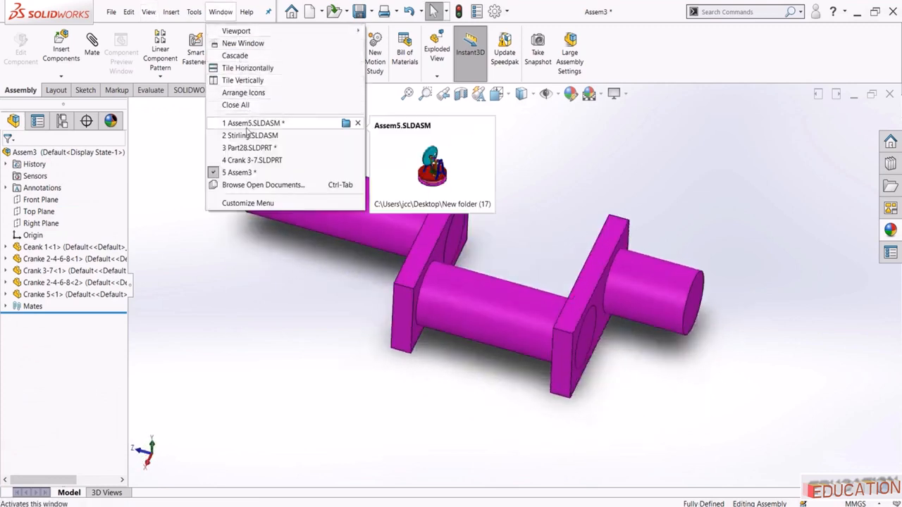
click(251, 147)
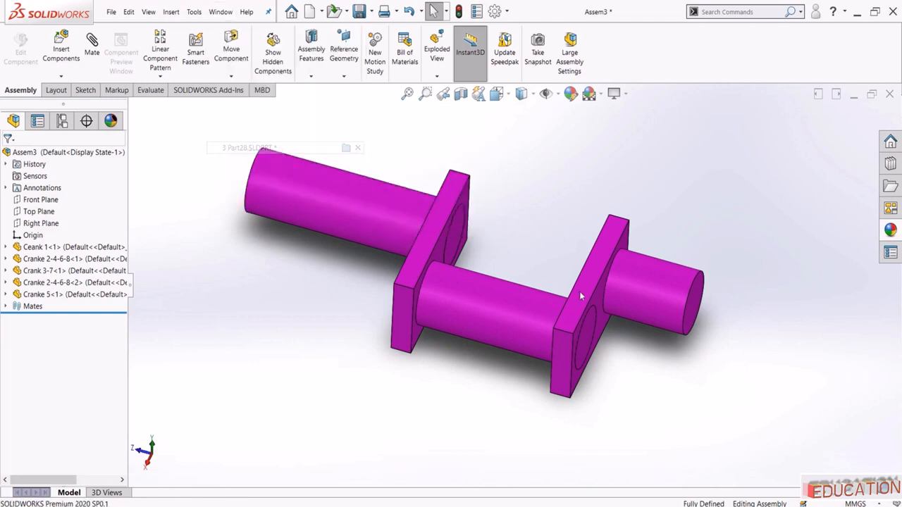
middle_drag(525, 329, 499, 297)
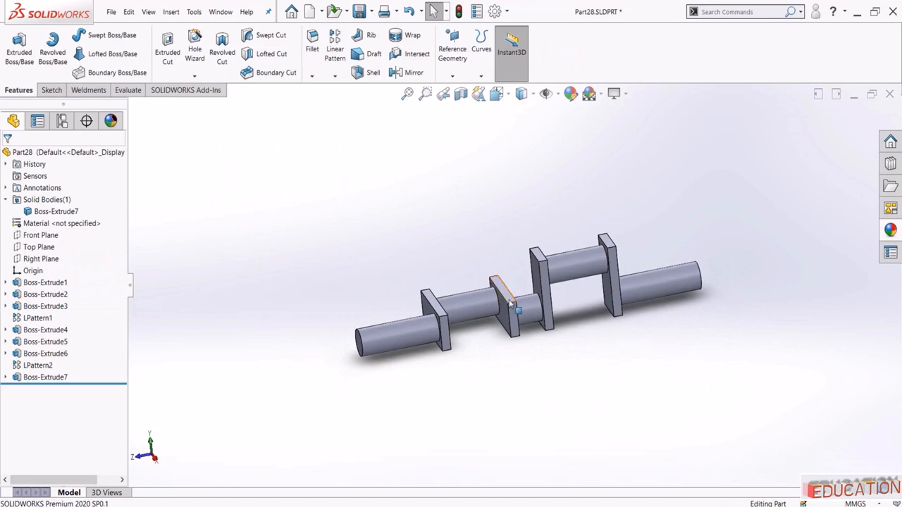
middle_drag(545, 284, 542, 276)
click(222, 12)
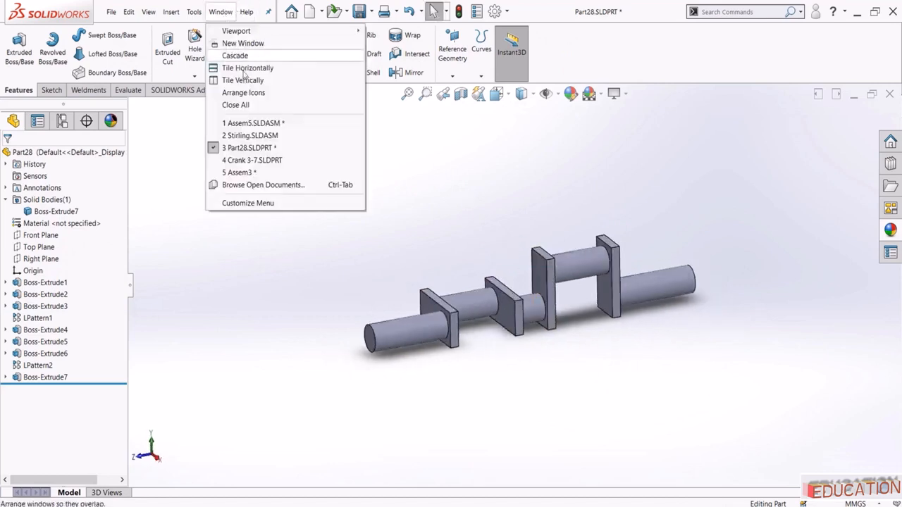
click(238, 172)
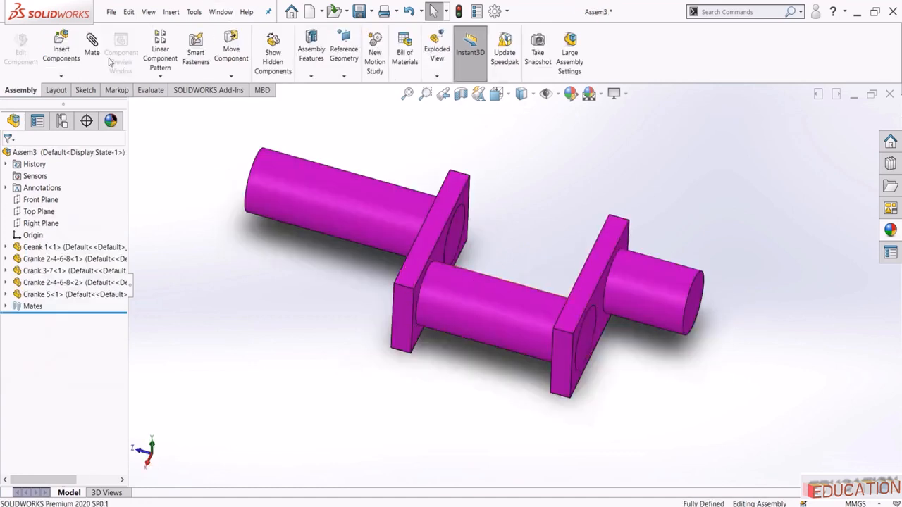
Insert a third Cranke 2-4-6-8 plate near the free end of Cranke 5
click(61, 46)
click(46, 368)
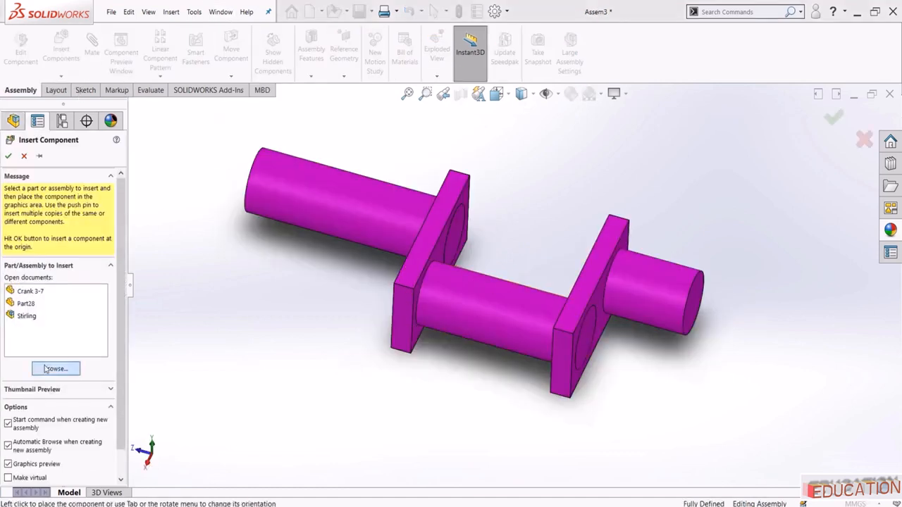
click(423, 201)
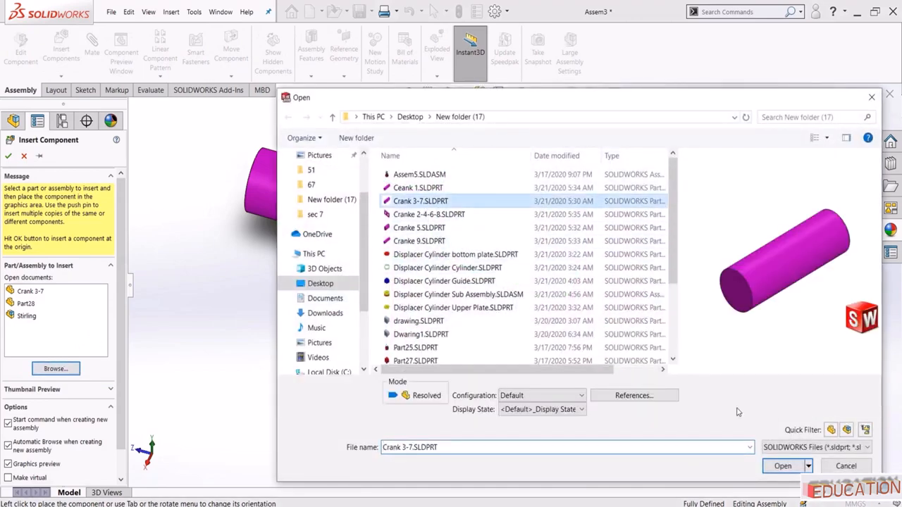
click(427, 215)
click(782, 466)
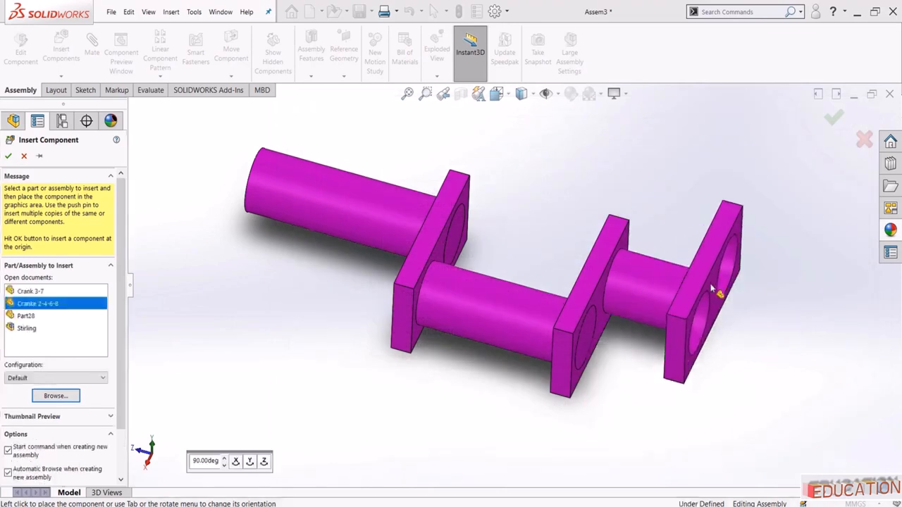
click(713, 284)
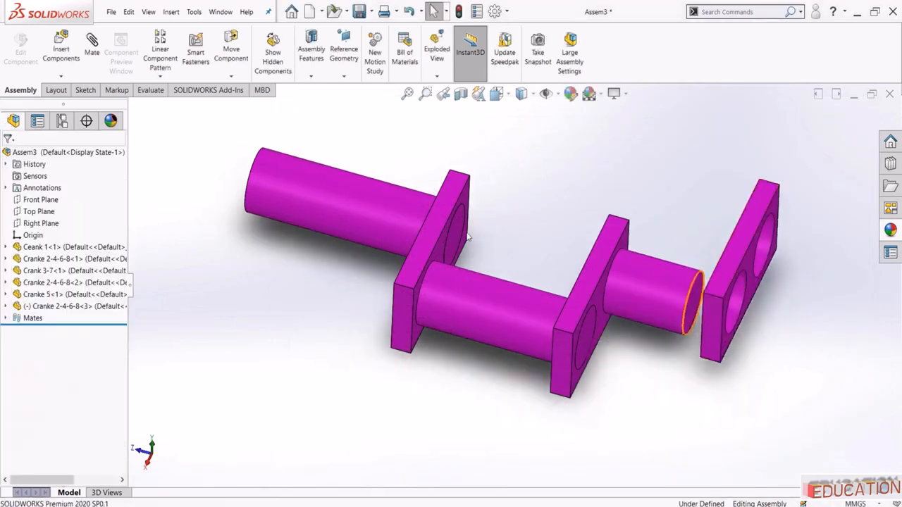
Mate one hole of the third plate concentric with the cylindrical face of Cranke 5
click(88, 55)
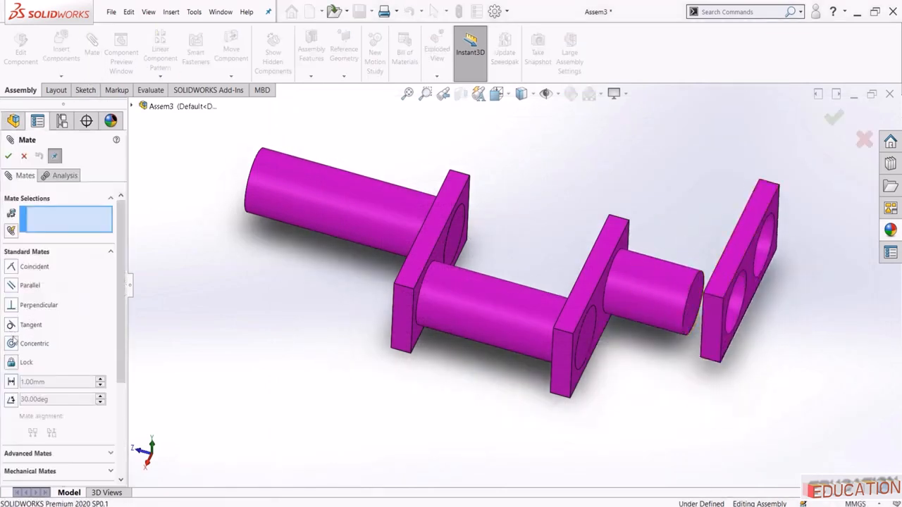
scroll(715, 318, down, 5)
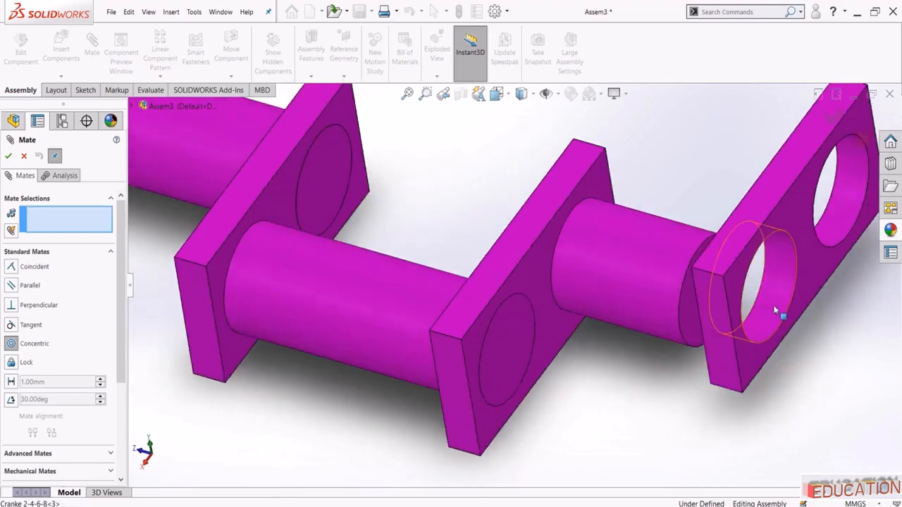
click(776, 311)
click(661, 260)
click(689, 274)
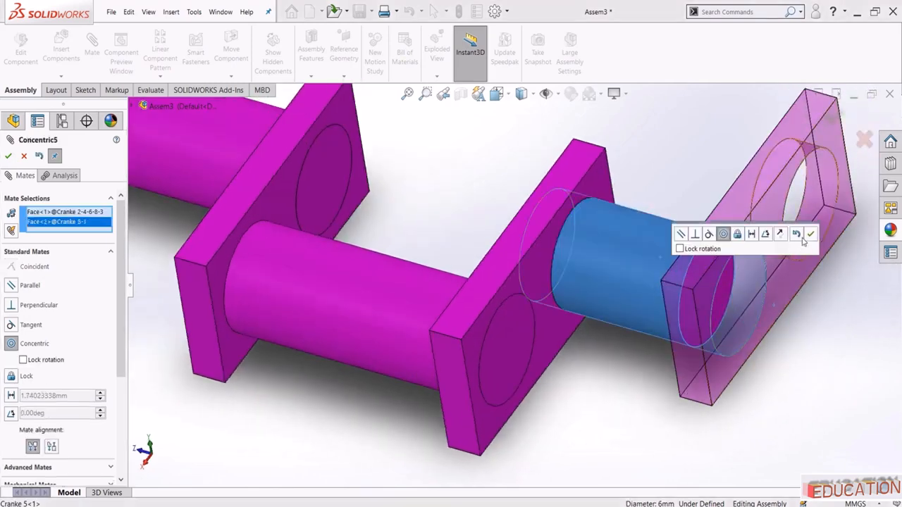
click(811, 234)
Make the third plate's outer face coincident with the end face of Cranke 5
click(726, 293)
click(723, 294)
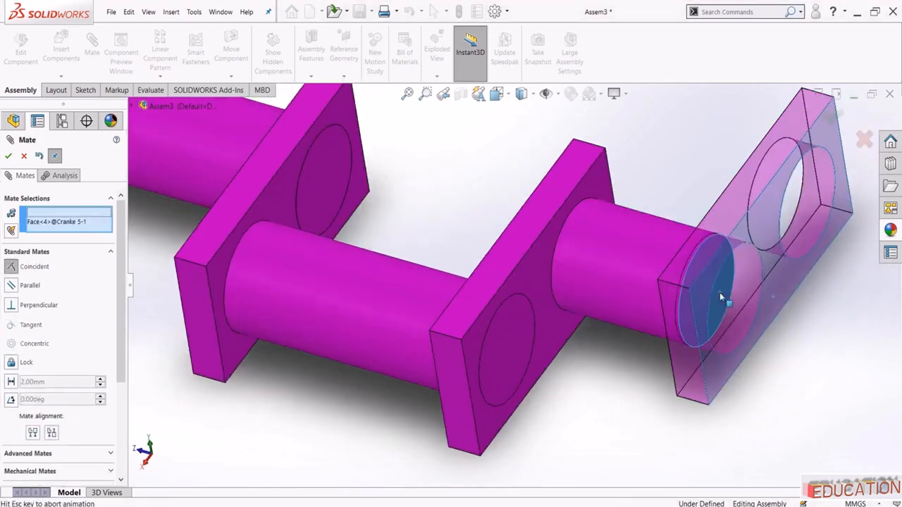
click(888, 312)
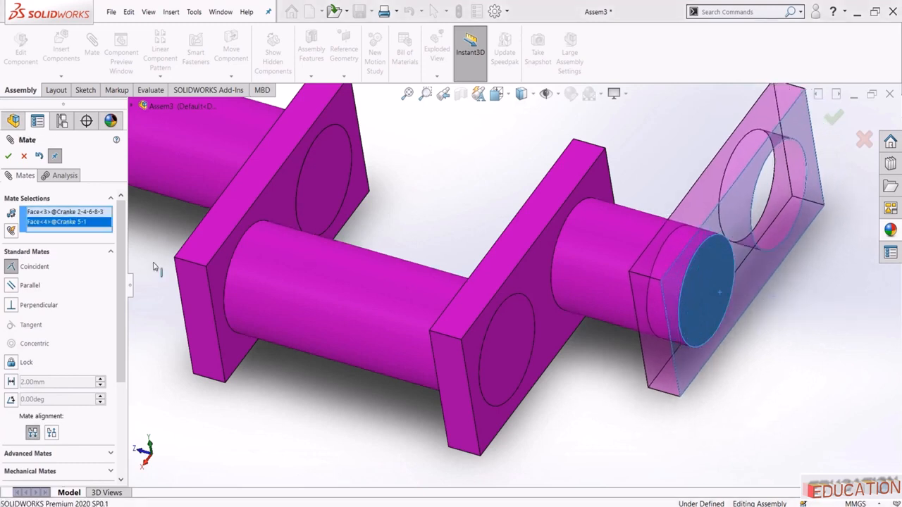
Set a parallel mate between the third plate's short end face and the second plate's long side face, using aligned mate alignment
key(f)
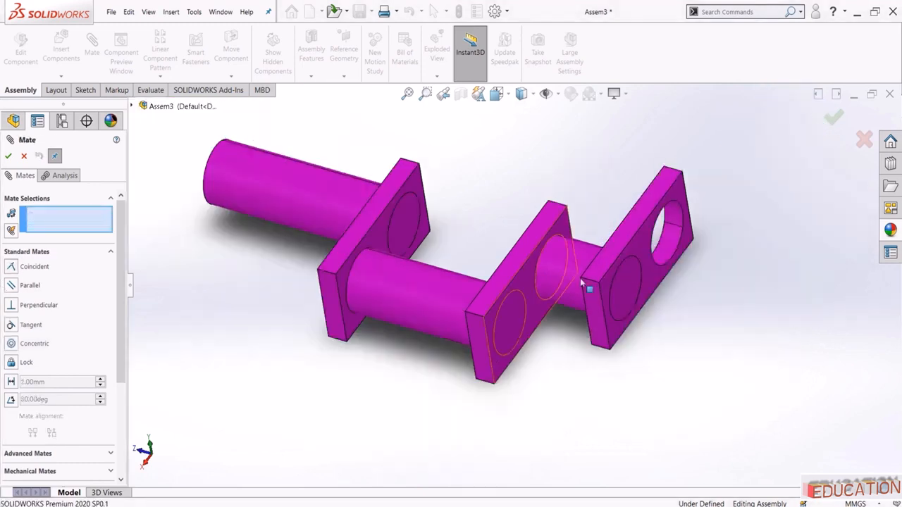
click(11, 286)
middle_drag(824, 203, 561, 305)
click(420, 322)
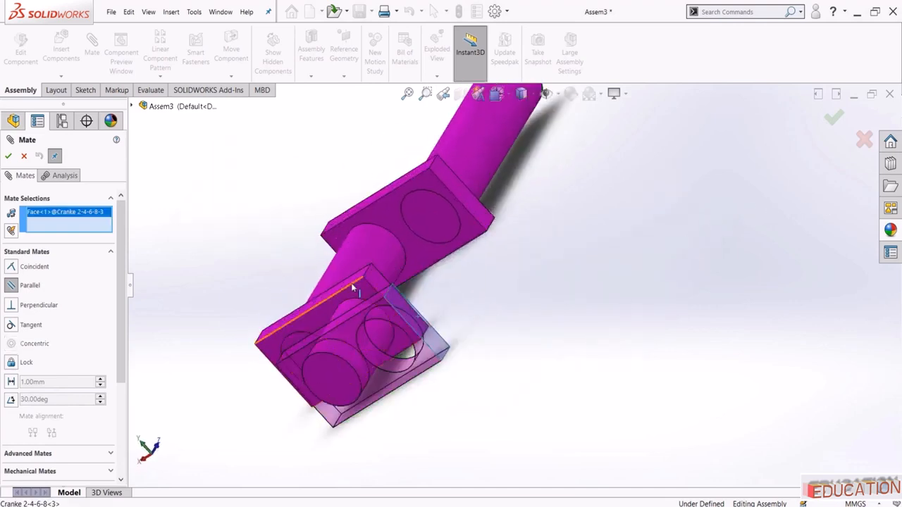
middle_drag(420, 322, 427, 268)
click(348, 280)
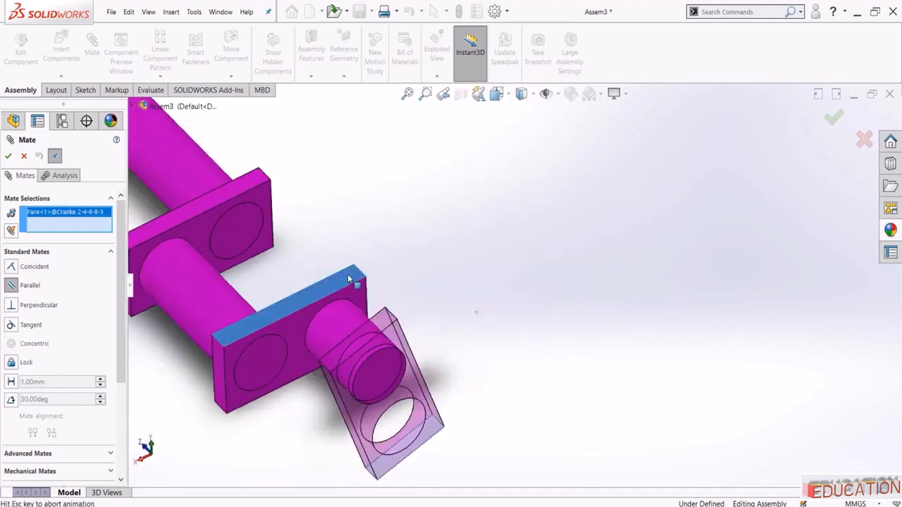
click(33, 432)
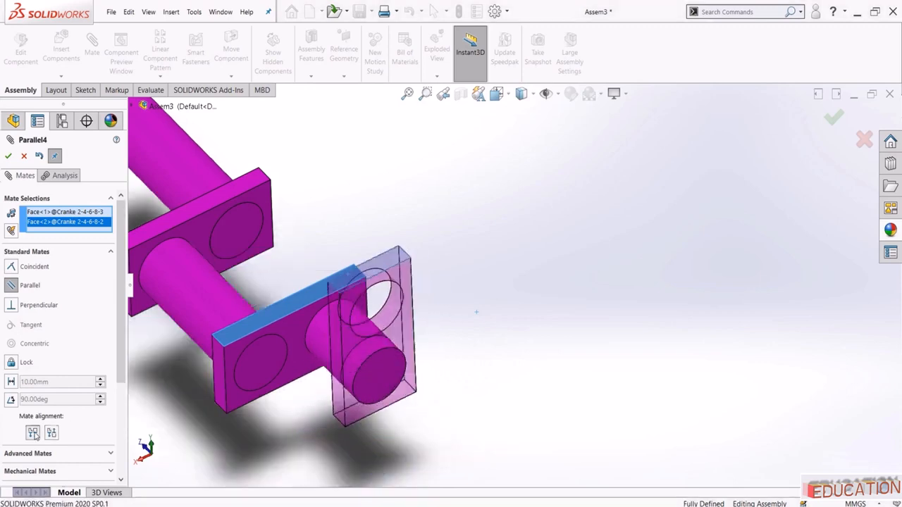
Check the third plate's orientation, accept the parallel mate, and rebuild the assembly
scroll(393, 320, up, 5)
middle_drag(393, 319, 475, 226)
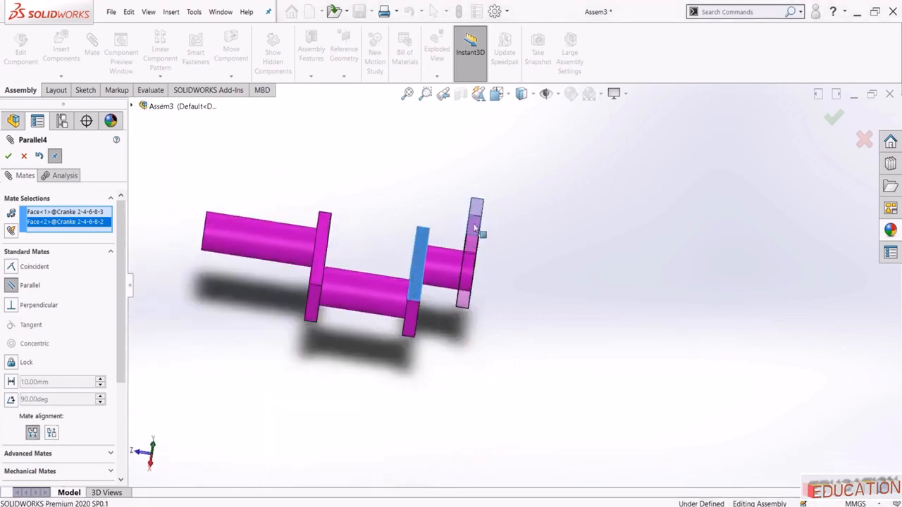
middle_drag(457, 394, 451, 290)
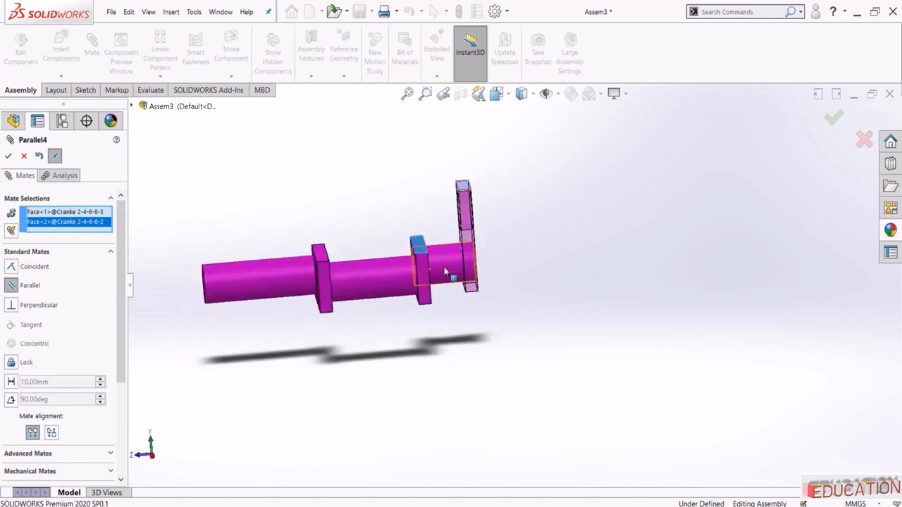
click(8, 156)
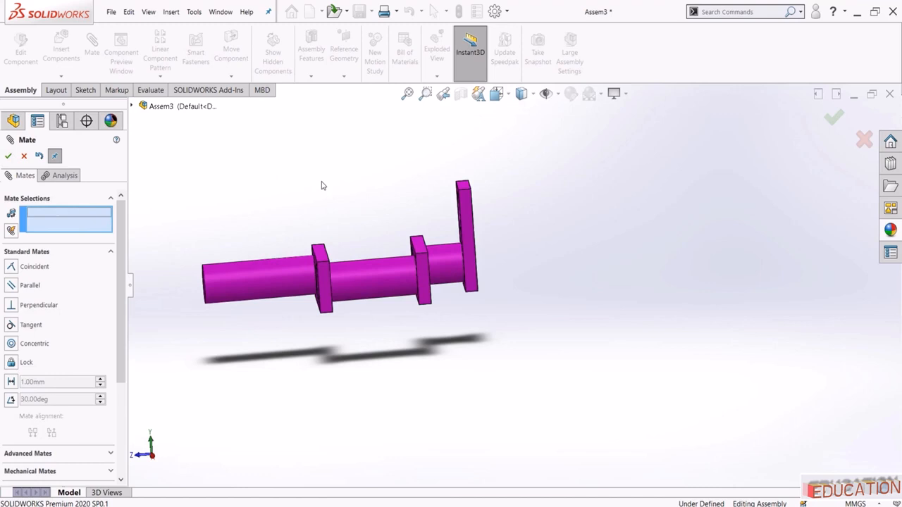
click(9, 157)
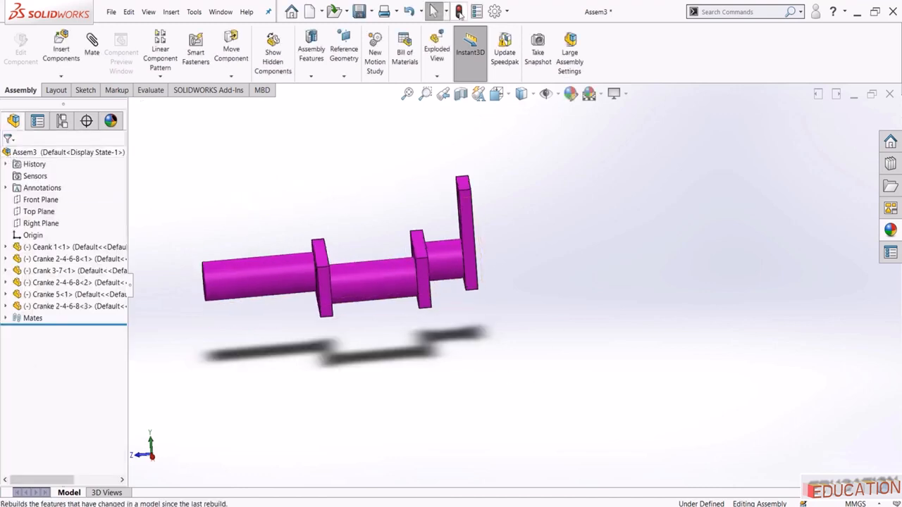
click(459, 11)
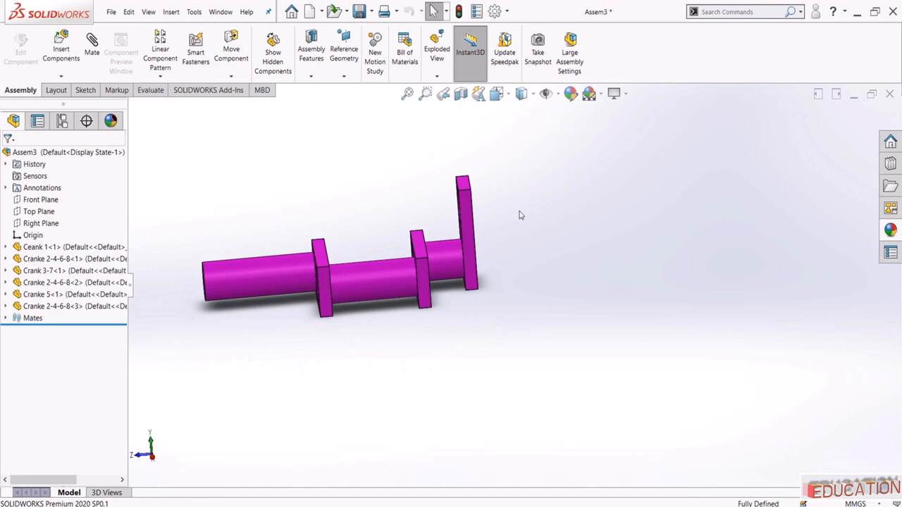
Insert a second Crank 3-7 shaft near the free hole of the third plate
middle_drag(500, 281, 510, 326)
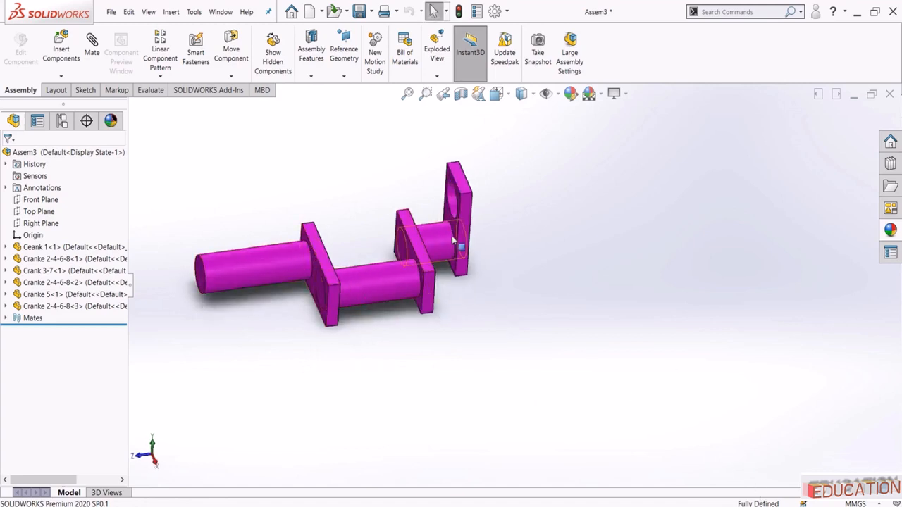
click(62, 50)
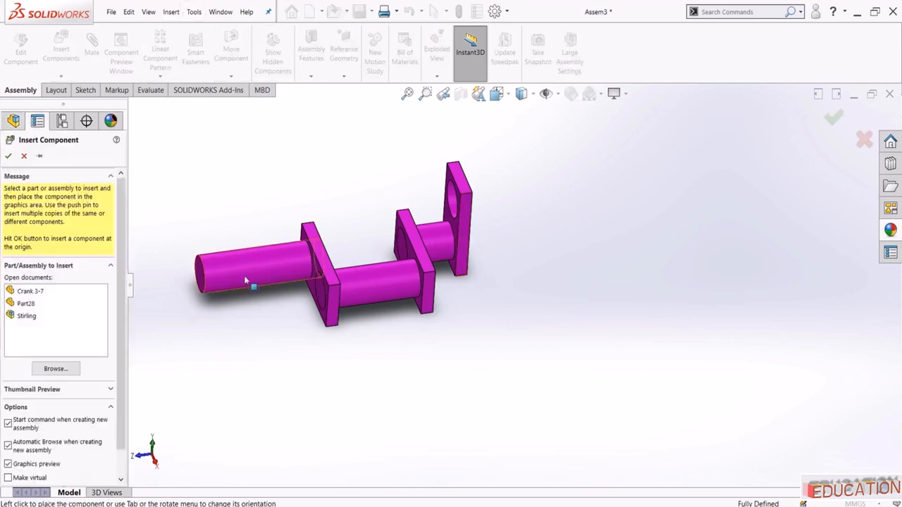
click(30, 291)
click(530, 189)
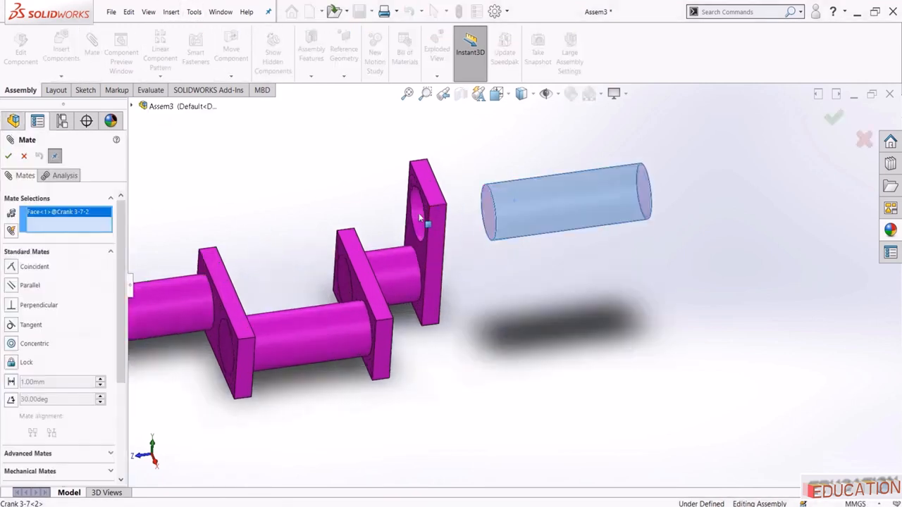
Mate the second Crank 3-7 shaft concentric with the third plate's free hole and its end face flush with the plate's Cranke 5 side
click(418, 216)
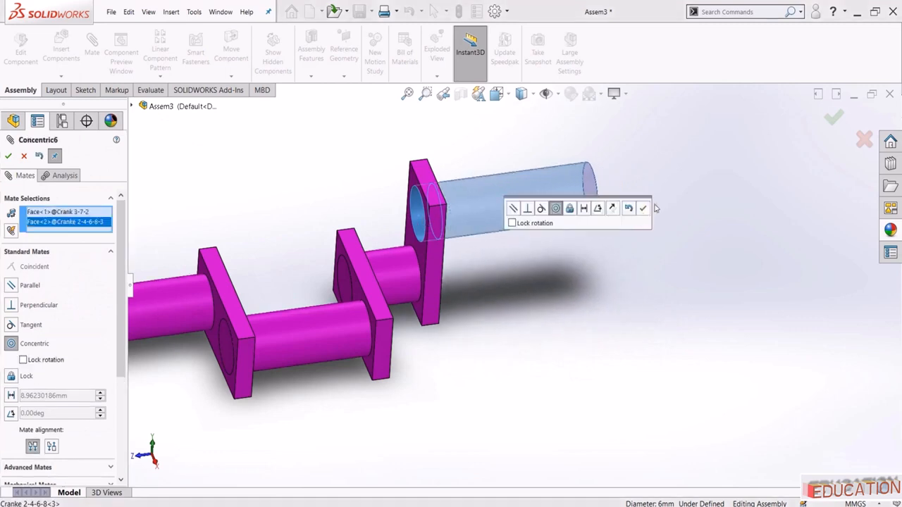
key(Return)
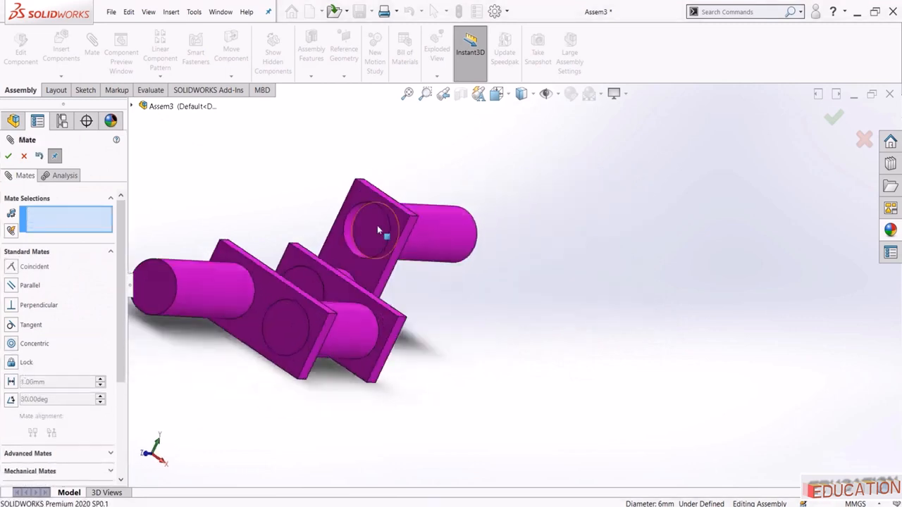
click(381, 226)
click(451, 222)
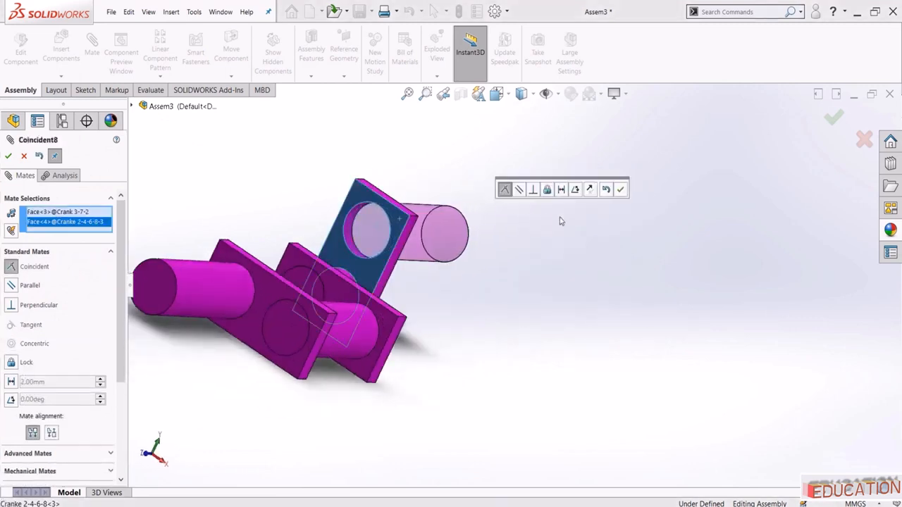
click(620, 189)
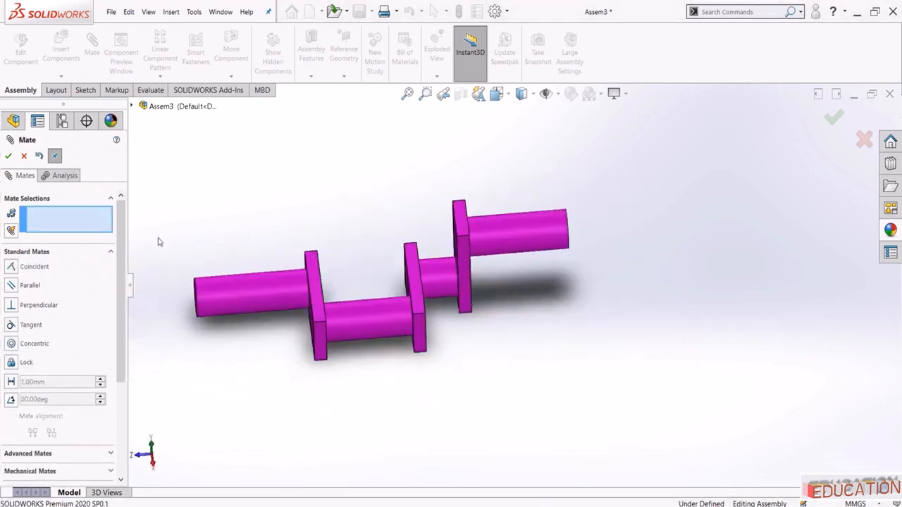
click(8, 155)
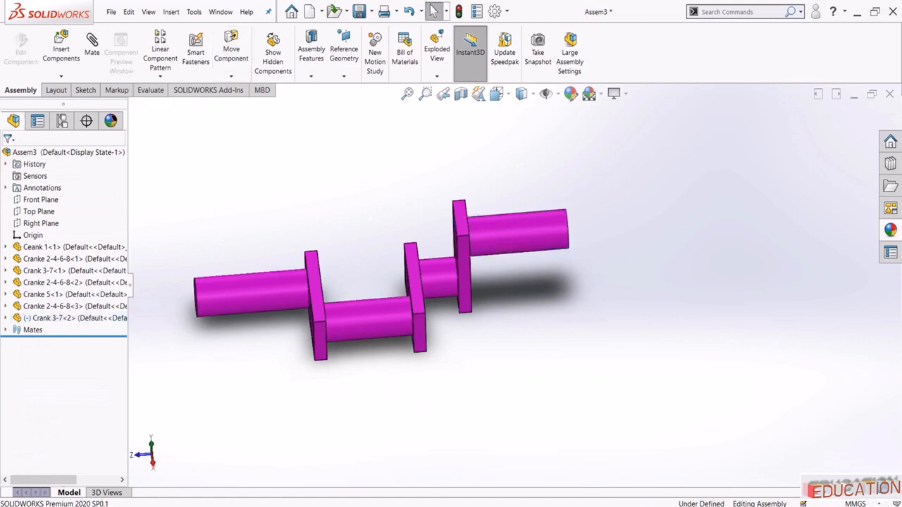
Lock rotation in the Concentric6 mate between the second Crank 3-7 shaft and the third plate
click(6, 330)
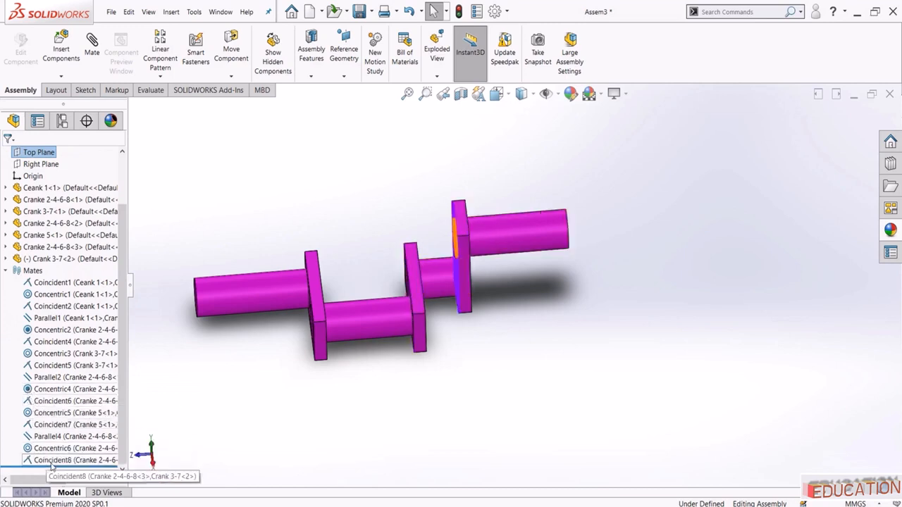
right_click(32, 451)
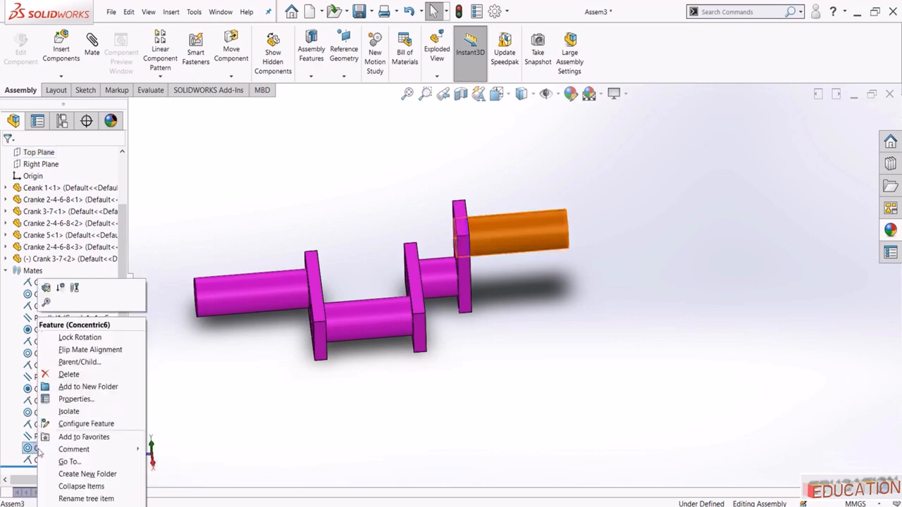
click(47, 286)
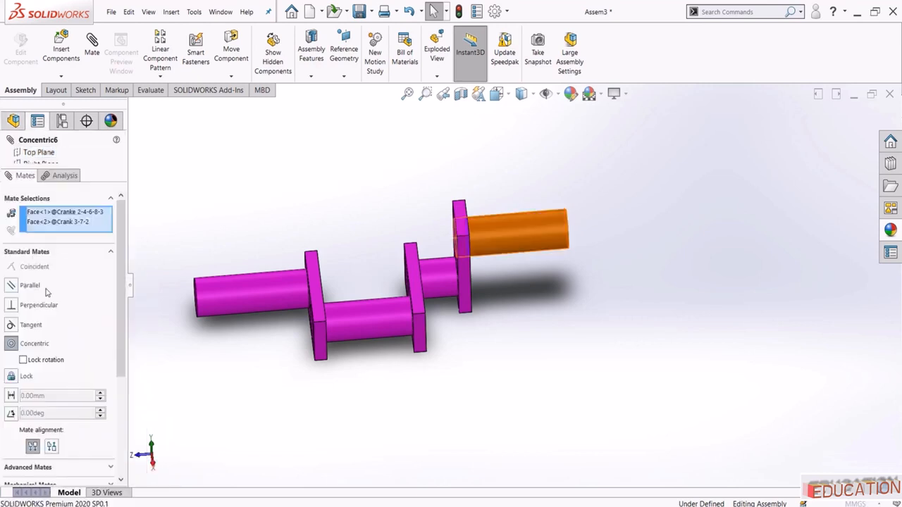
click(23, 360)
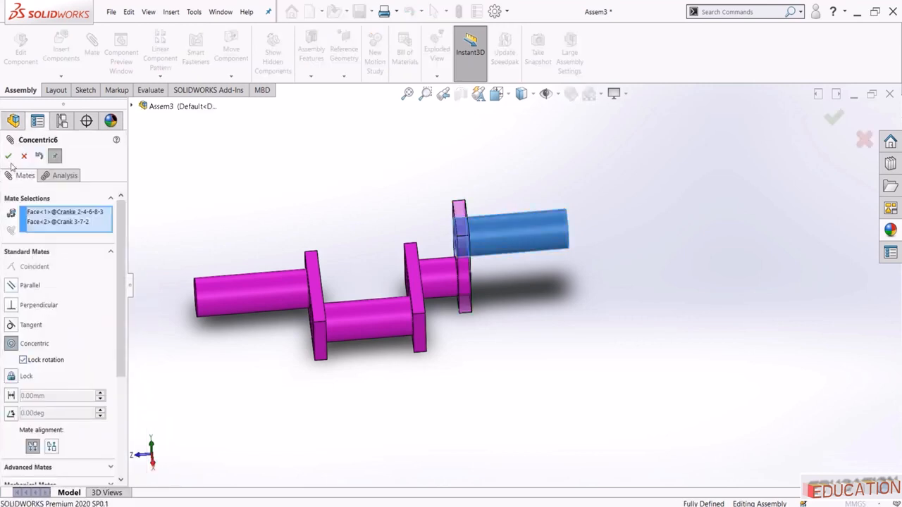
click(8, 157)
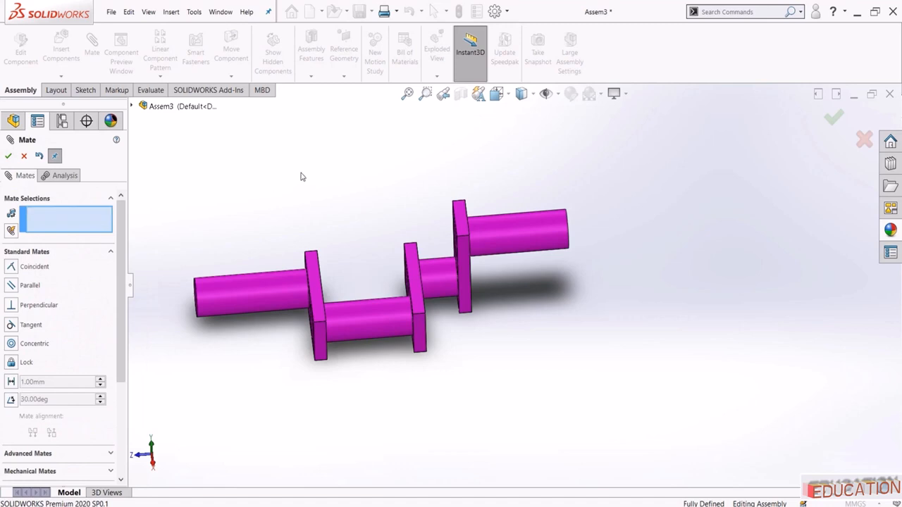
click(833, 119)
middle_drag(377, 195, 393, 191)
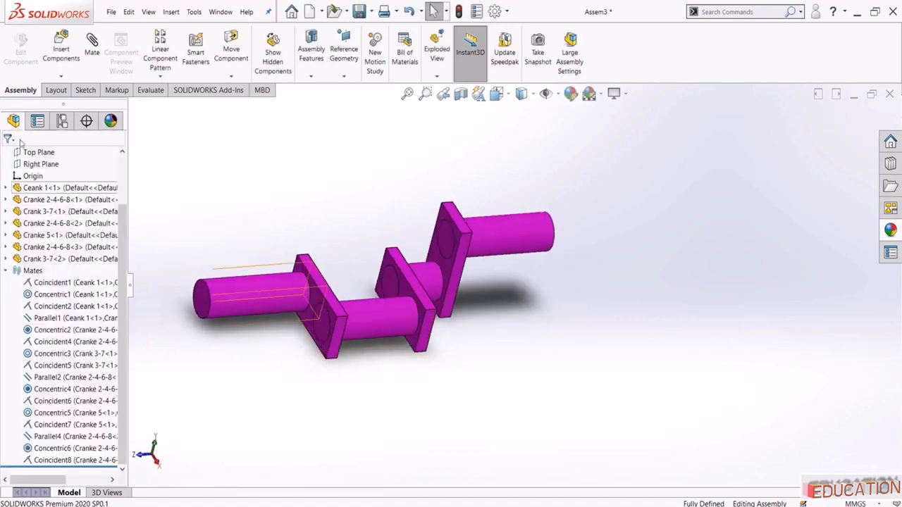
click(6, 272)
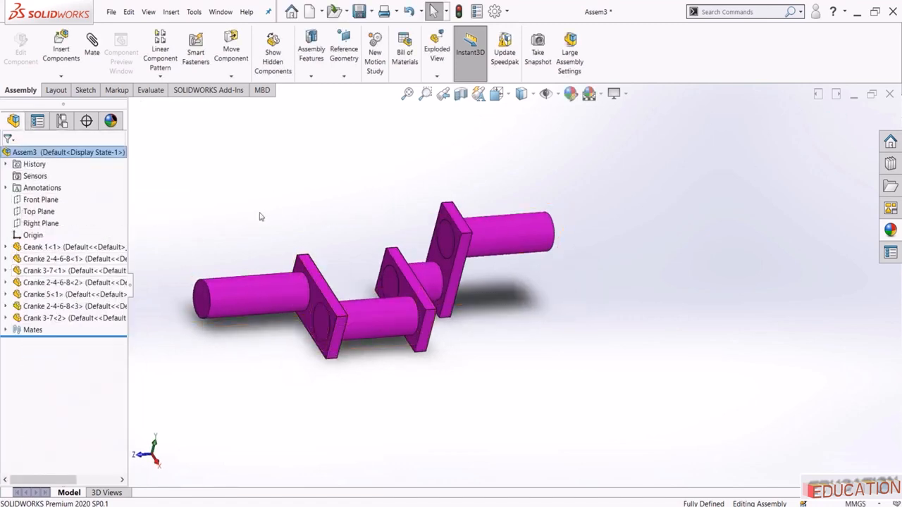
Insert a fourth Cranke 2-4-6-8 plate beyond the free end of the second Crank 3-7 shaft
click(61, 51)
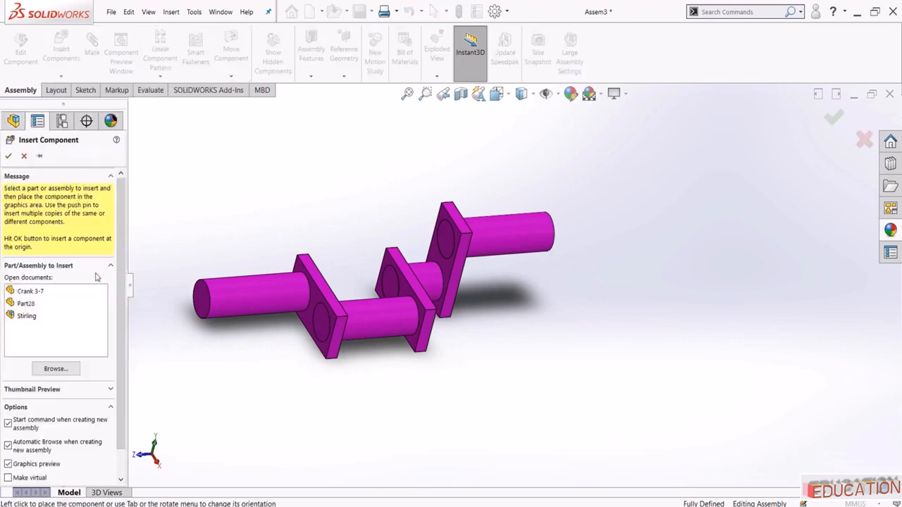
click(55, 369)
click(421, 200)
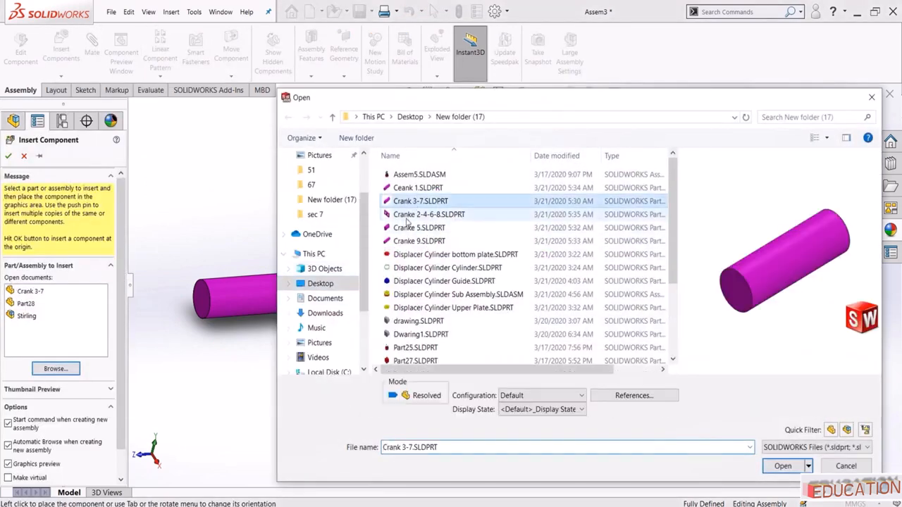
click(416, 214)
click(782, 466)
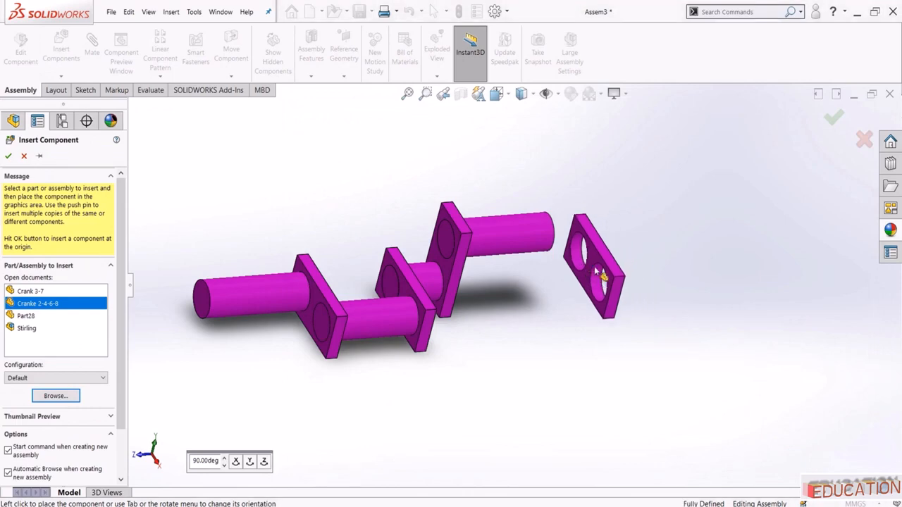
Make one hole of the fourth plate concentric with the second Crank 3-7 shaft
click(99, 55)
scroll(503, 282, down, 5)
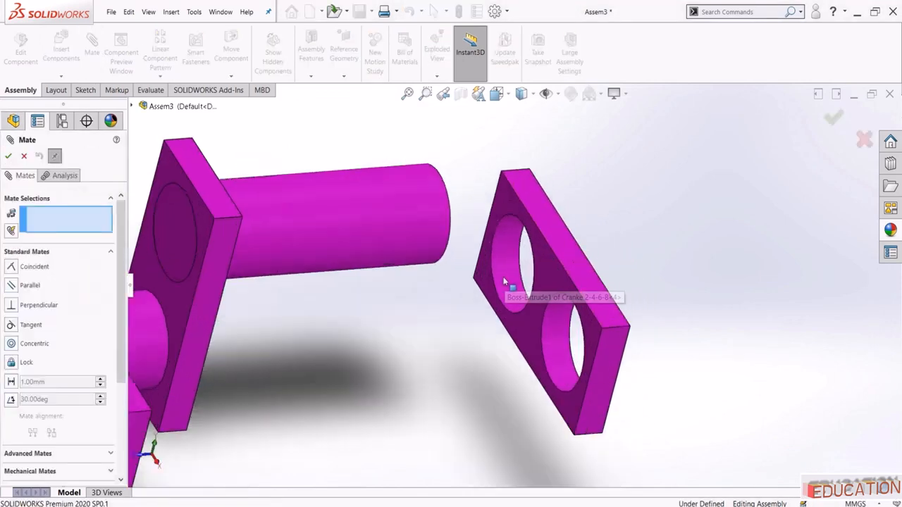
click(402, 227)
click(525, 261)
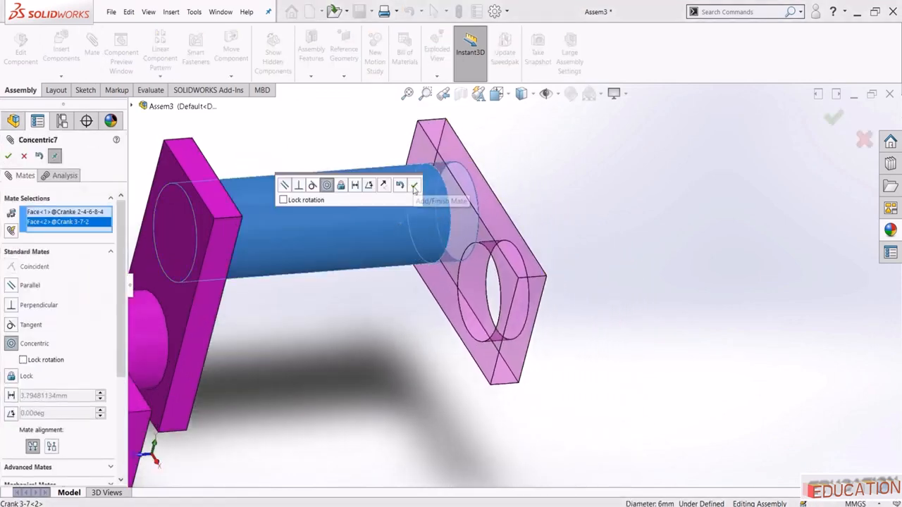
click(415, 185)
Make the fourth plate's outer face coincident with the free end face of the second Crank 3-7 shaft
middle_drag(345, 222, 437, 205)
click(551, 208)
click(560, 274)
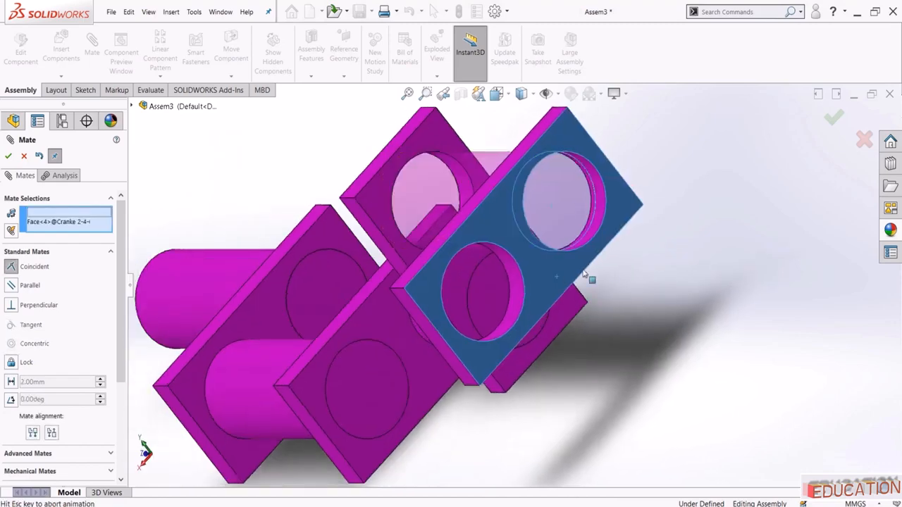
click(772, 239)
Align the fourth plate with the third by making their short end faces coincident
middle_drag(541, 259, 540, 380)
scroll(584, 362, down, 4)
click(540, 381)
click(525, 192)
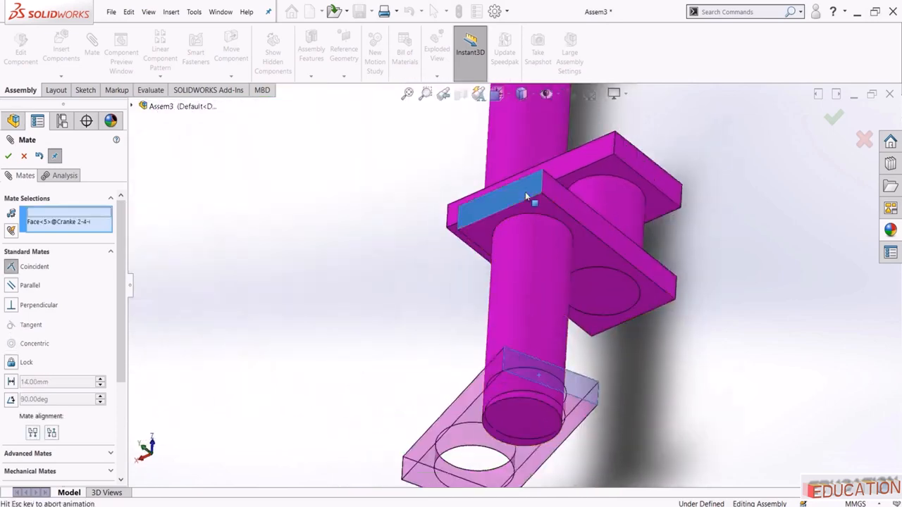
click(656, 179)
scroll(479, 369, up, 3)
middle_drag(479, 369, 489, 306)
click(8, 156)
middle_drag(287, 343, 634, 244)
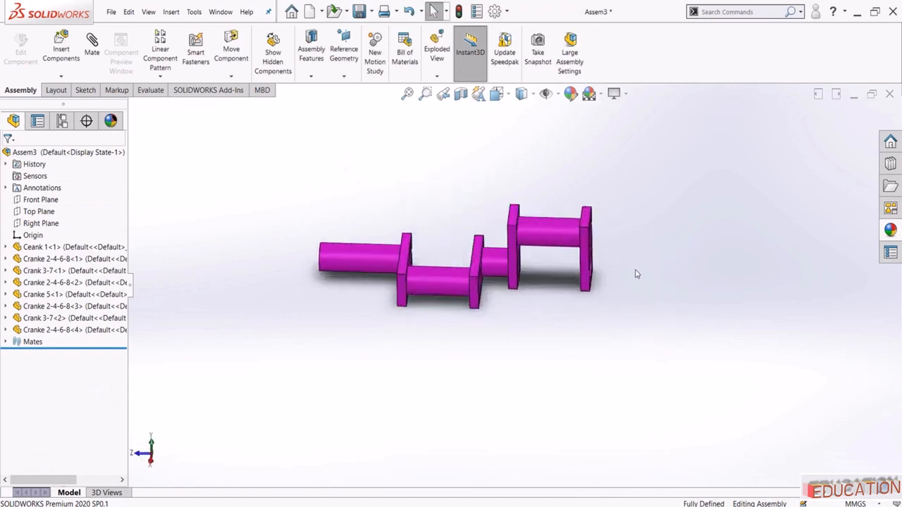
Insert the Cranke 9 shaft near the free hole of the fourth plate
click(61, 45)
click(52, 369)
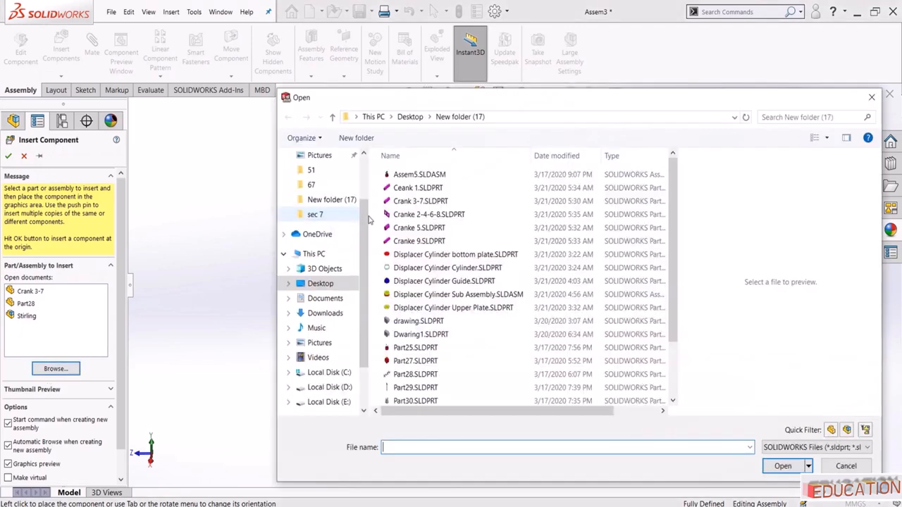
click(420, 243)
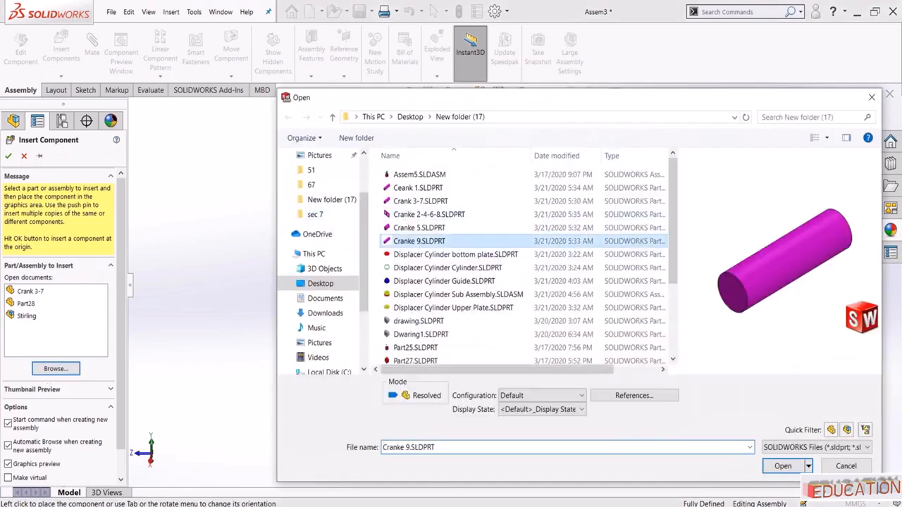
click(782, 466)
click(419, 312)
Make the end face of Cranke 9 coincident with the fourth plate's inner face
click(91, 45)
middle_drag(537, 365, 586, 361)
click(488, 296)
click(455, 308)
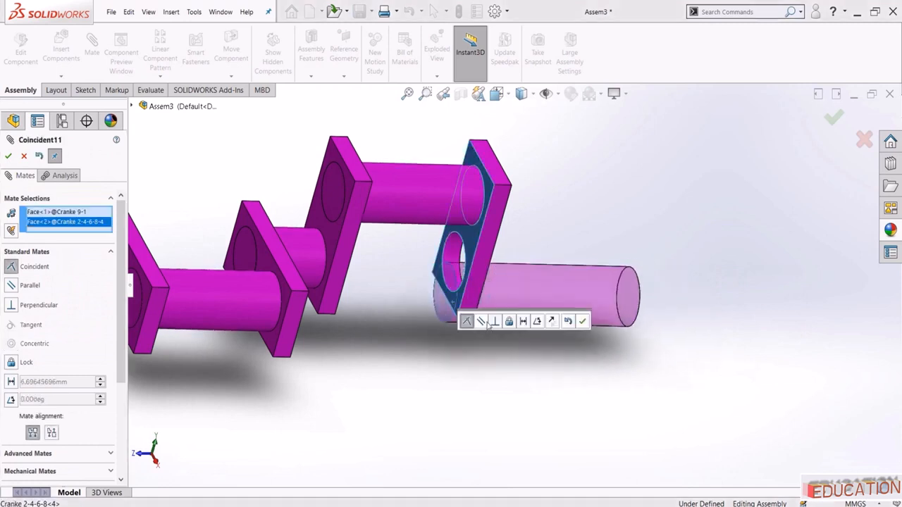
click(583, 322)
Mate Cranke 9 concentric with the fourth plate's free hole, with its rotation locked
click(534, 302)
click(456, 254)
click(489, 254)
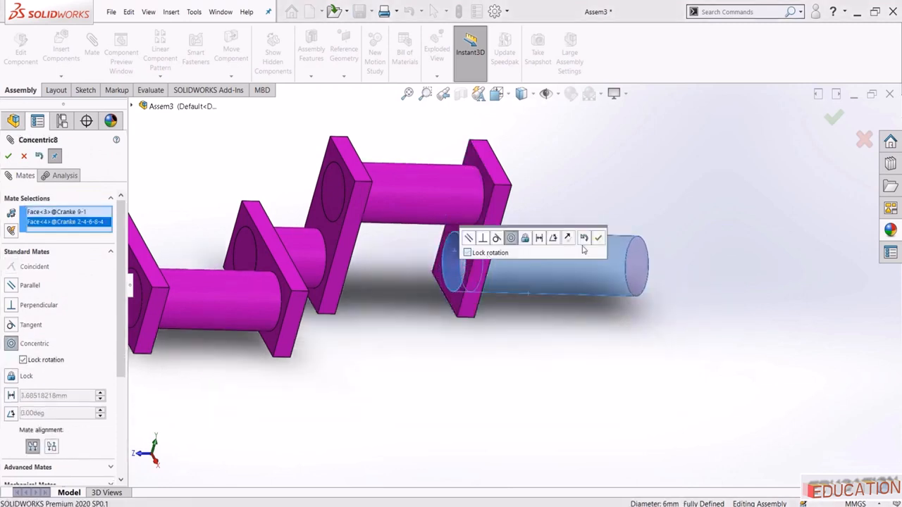
click(599, 239)
scroll(585, 321, up, 5)
middle_drag(585, 321, 497, 330)
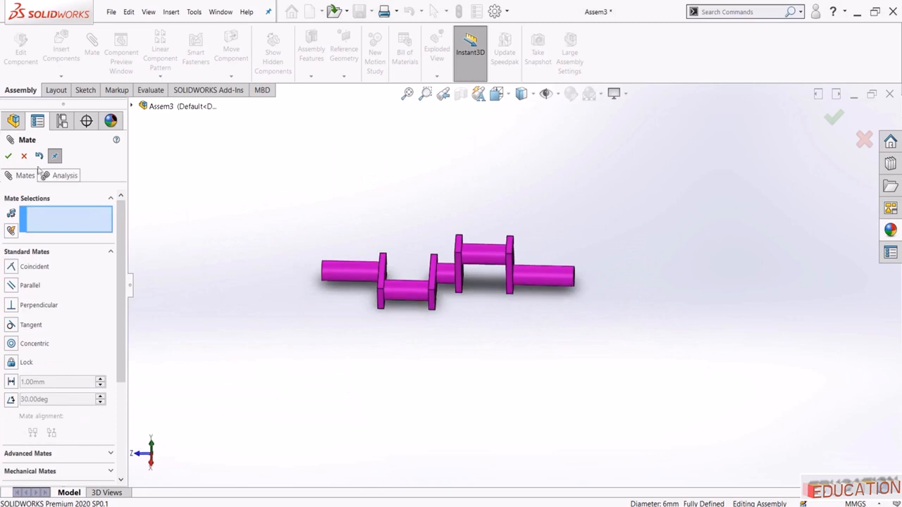
click(8, 156)
middle_drag(429, 409, 399, 381)
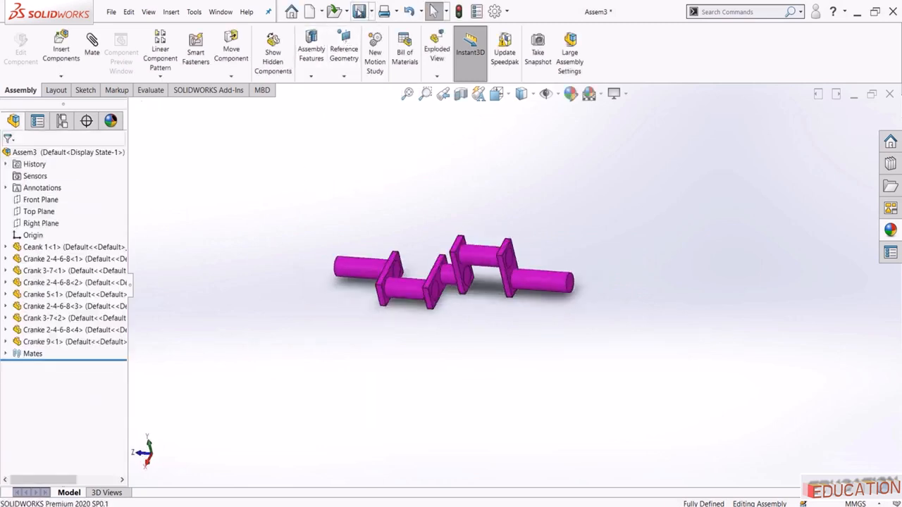
Save the assembly as Cranke Sub Assembly in New folder (17)
click(360, 11)
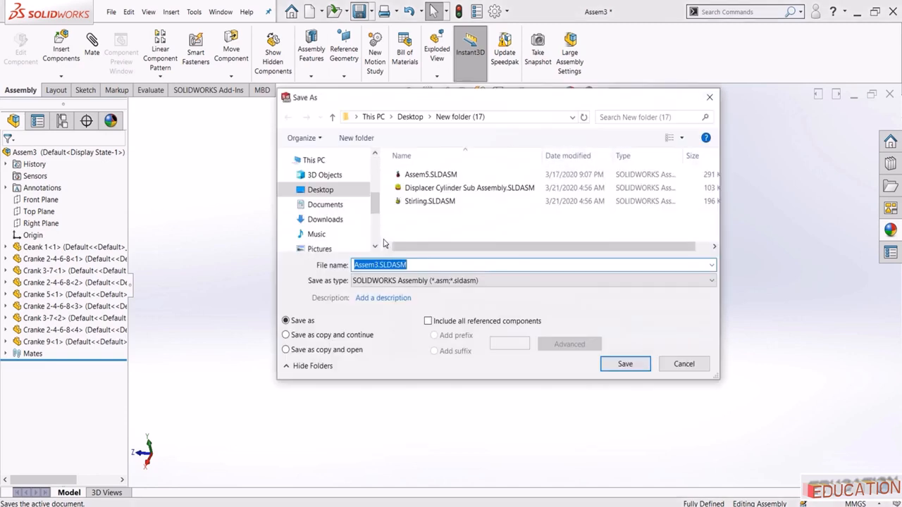
text(Crank)
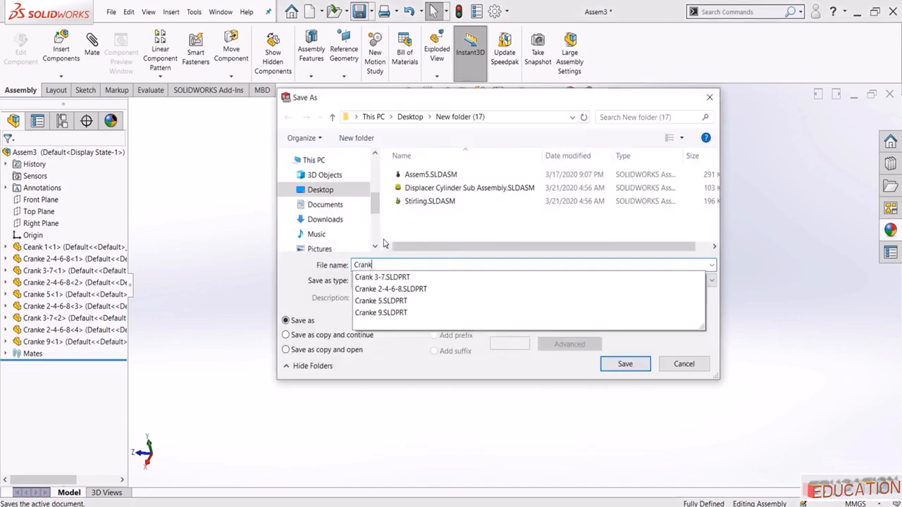
text(e Sub Assembly)
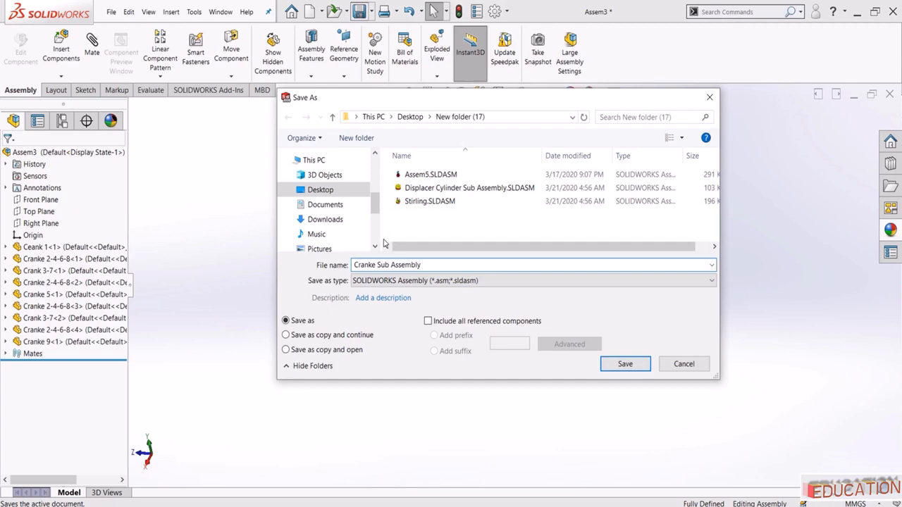
click(638, 367)
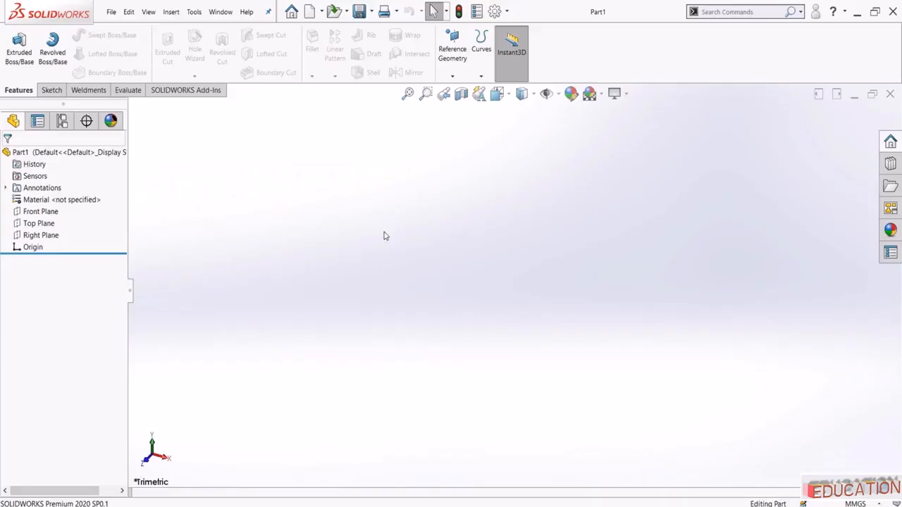
Sketch two concentric circles at the origin on the new part's Front Plane, with radii of about 16.55 mm and 26.77 mm
click(40, 212)
click(55, 199)
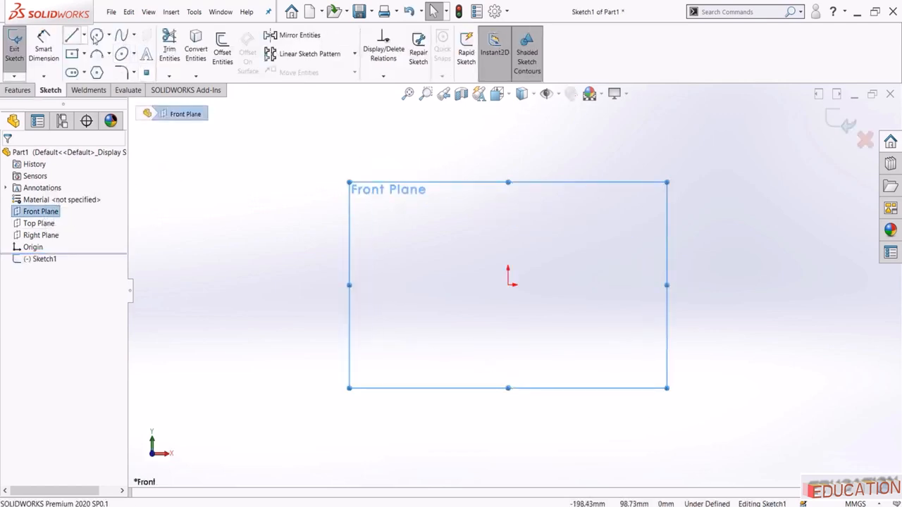
click(97, 34)
click(507, 285)
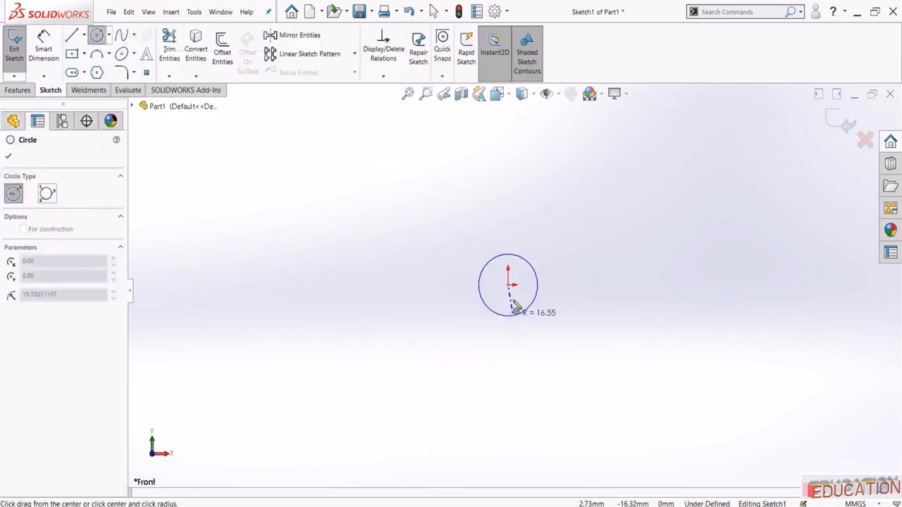
click(519, 313)
click(507, 285)
click(499, 331)
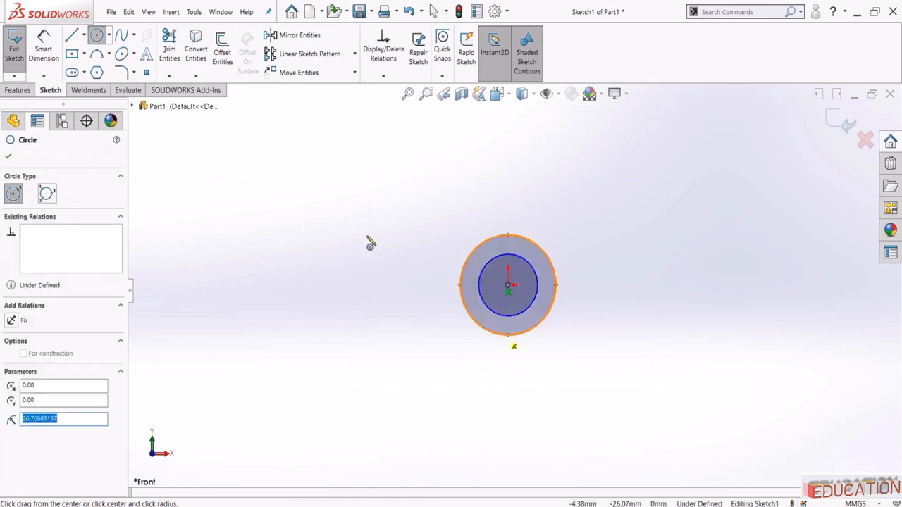
Dimension the inner circle with a diameter of 6 mm
click(44, 49)
click(512, 259)
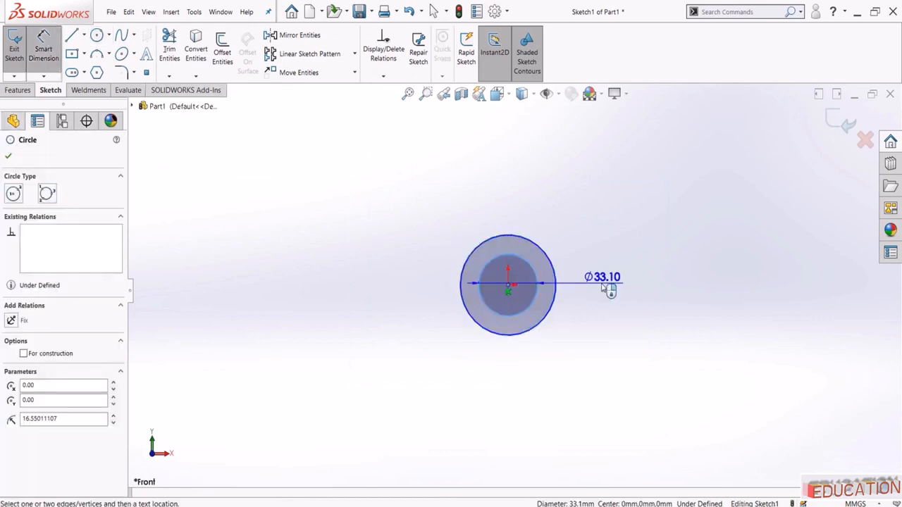
click(604, 287)
text(6)
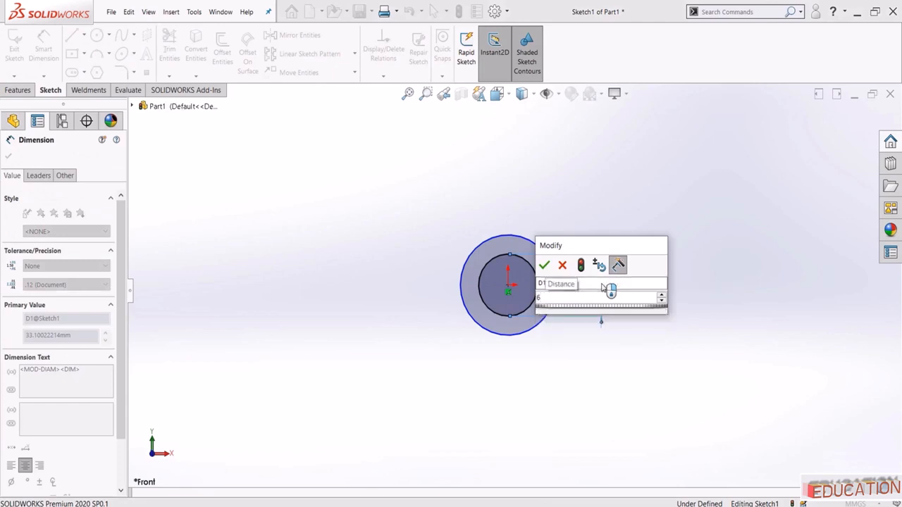
key(Return)
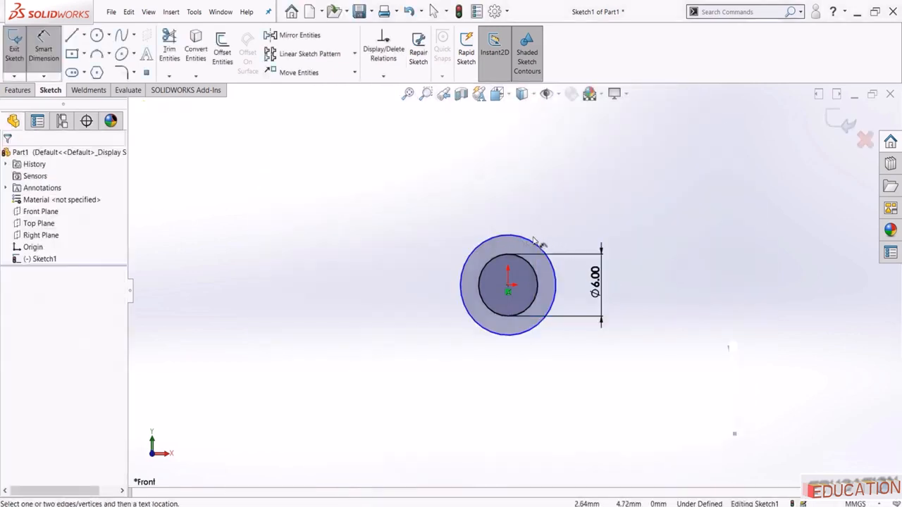
Dimension the outer circle with a diameter of 12 mm and finish the sketch
click(530, 242)
click(637, 289)
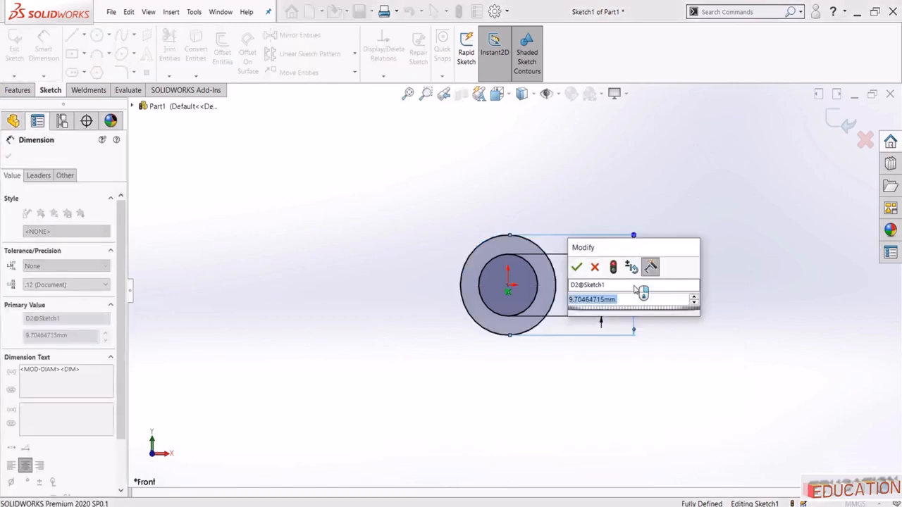
text(0)
key(BackSpace)
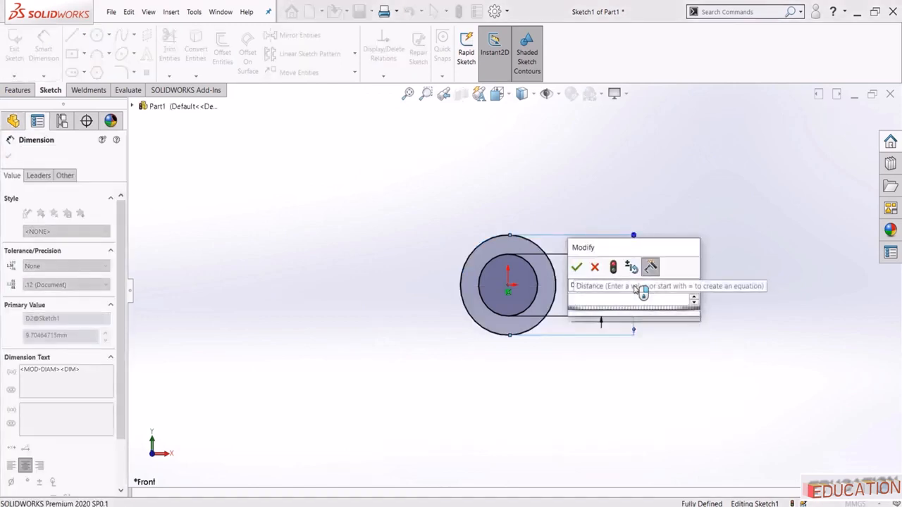
text(12)
key(Return)
click(841, 123)
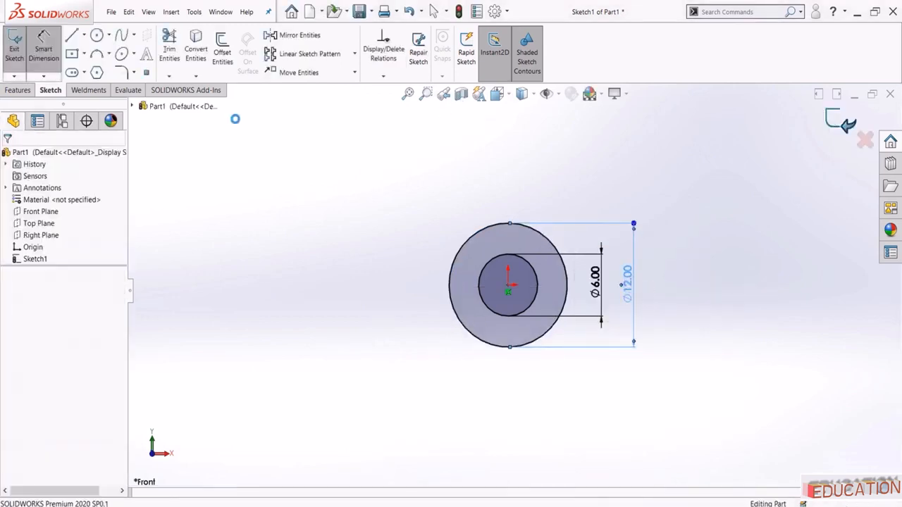
Extrude the ring profile 6 mm, using the Mid Plane end condition
click(18, 53)
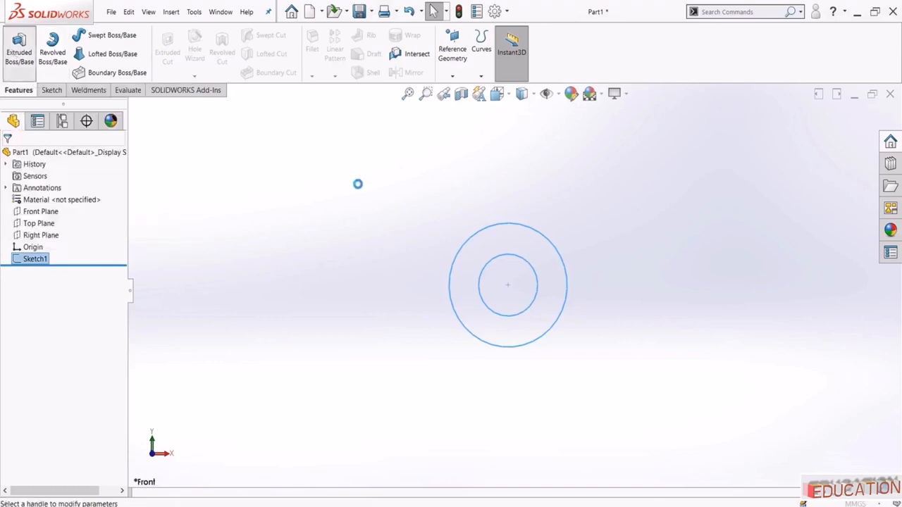
click(67, 225)
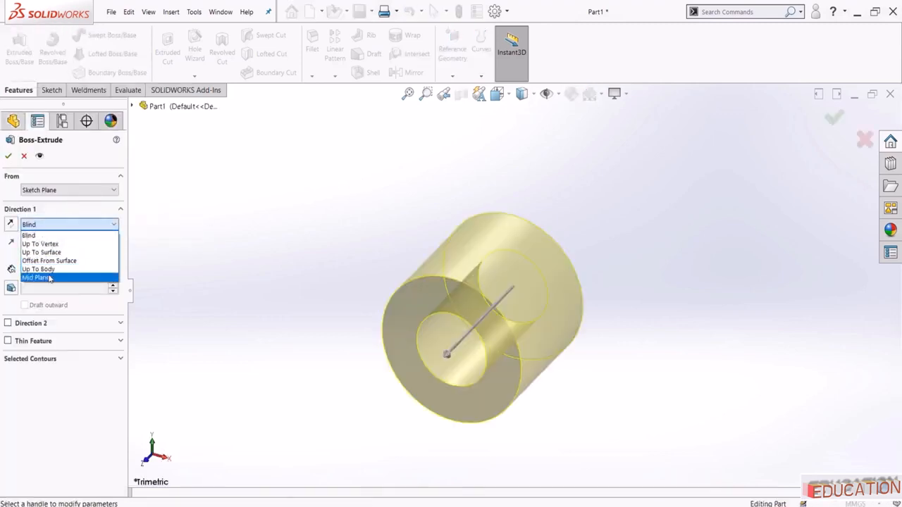
click(51, 274)
text(6)
key(Return)
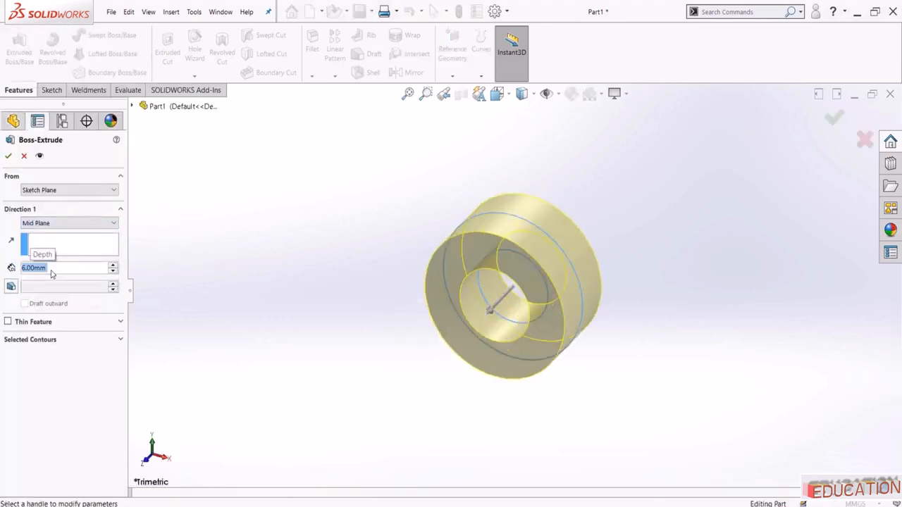
key(Return)
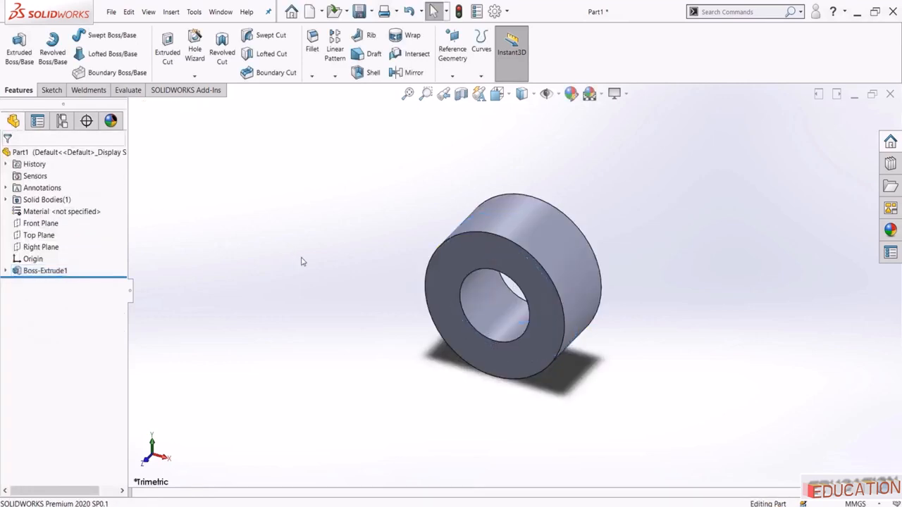
Apply a black color to the whole part and save it as Bearing in New folder (17)
click(126, 186)
drag(128, 185, 160, 170)
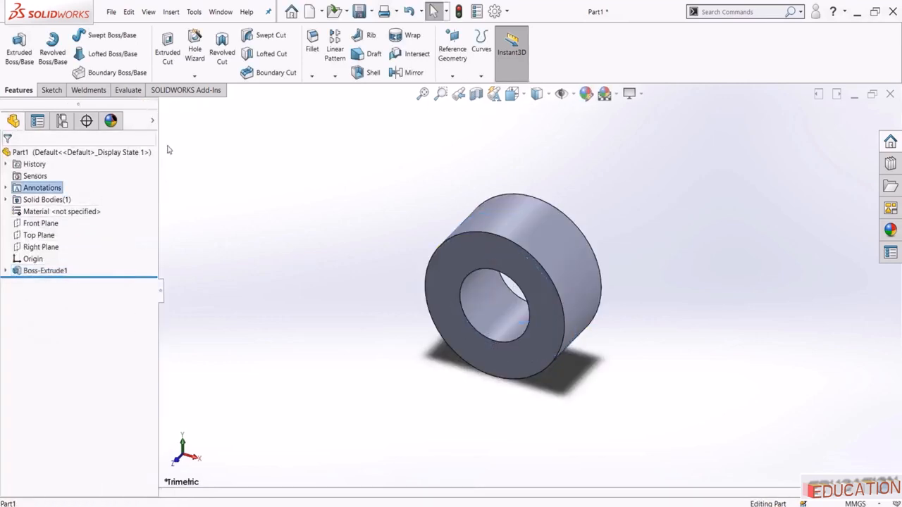
click(152, 124)
click(186, 152)
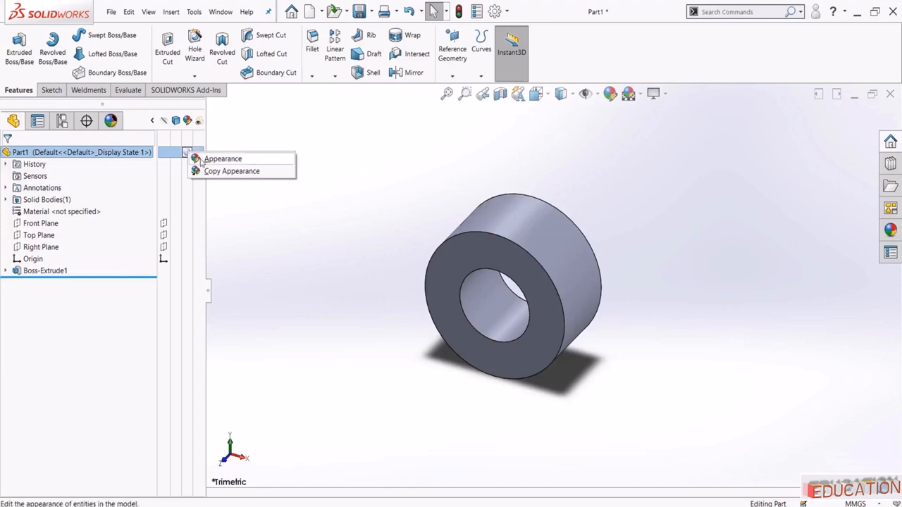
click(211, 159)
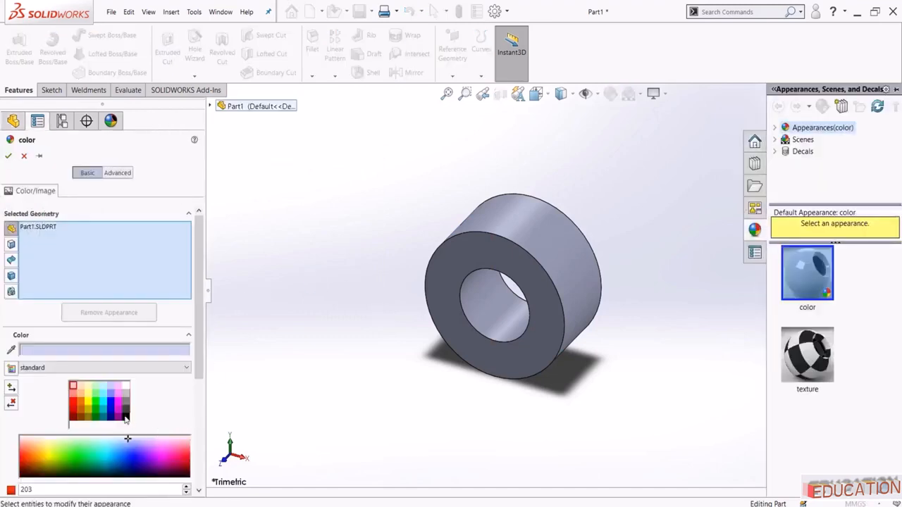
click(125, 417)
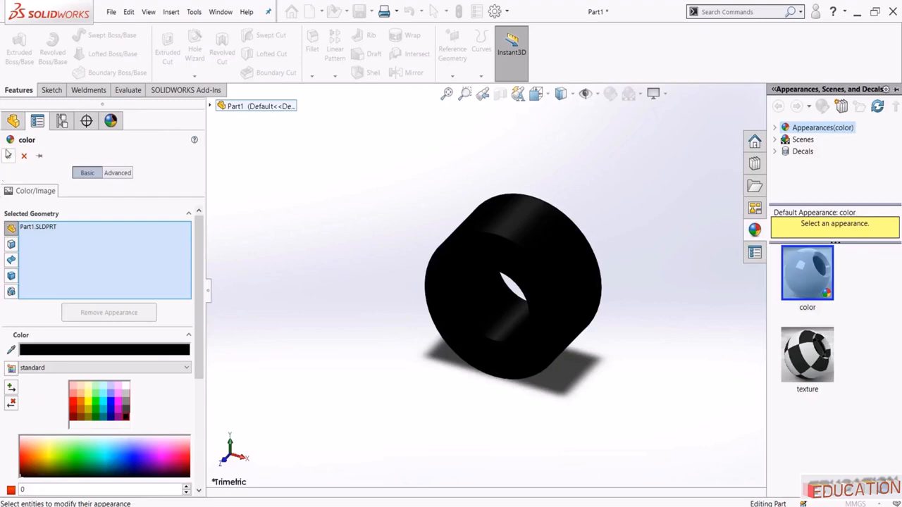
click(8, 155)
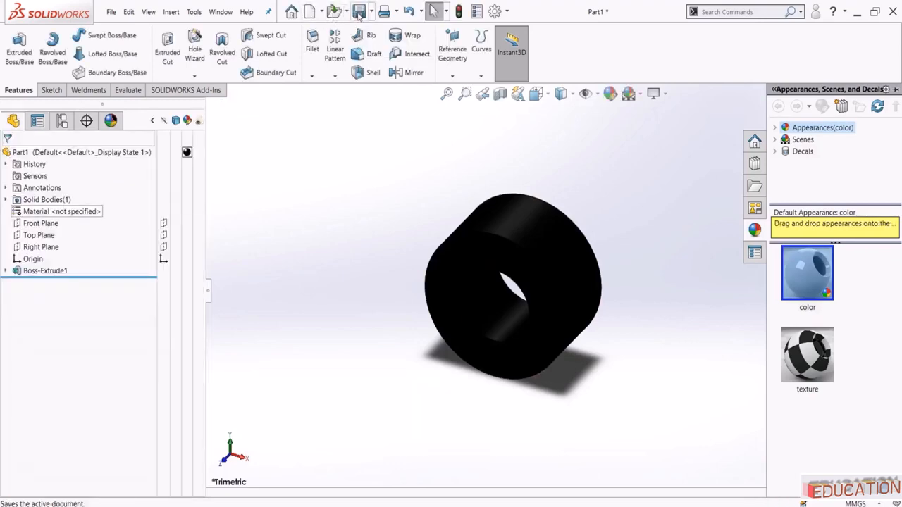
click(359, 12)
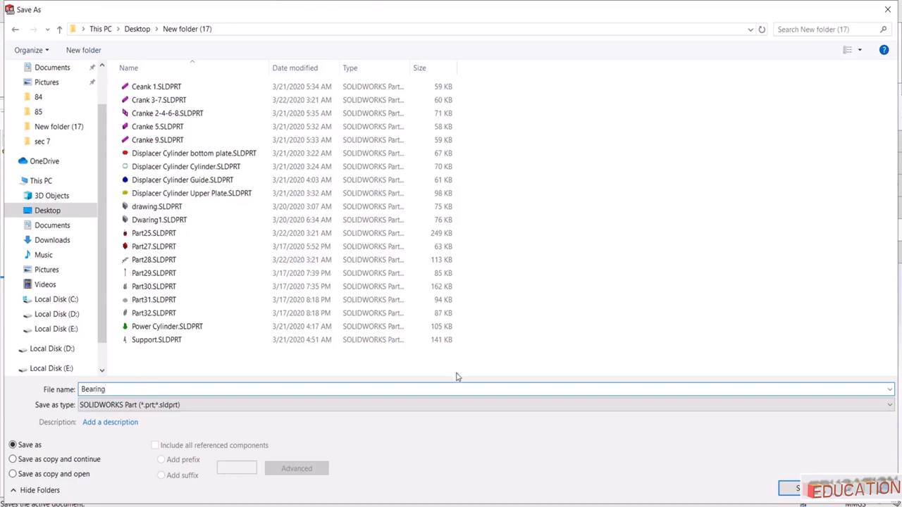
click(795, 490)
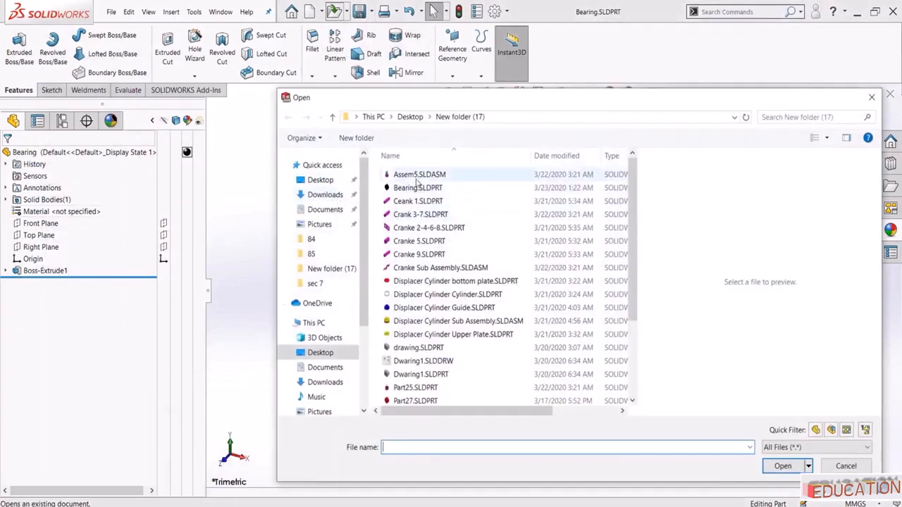
Sort the files in New folder (17) by type and open the Stirling.SLDASM assembly
click(415, 174)
click(414, 188)
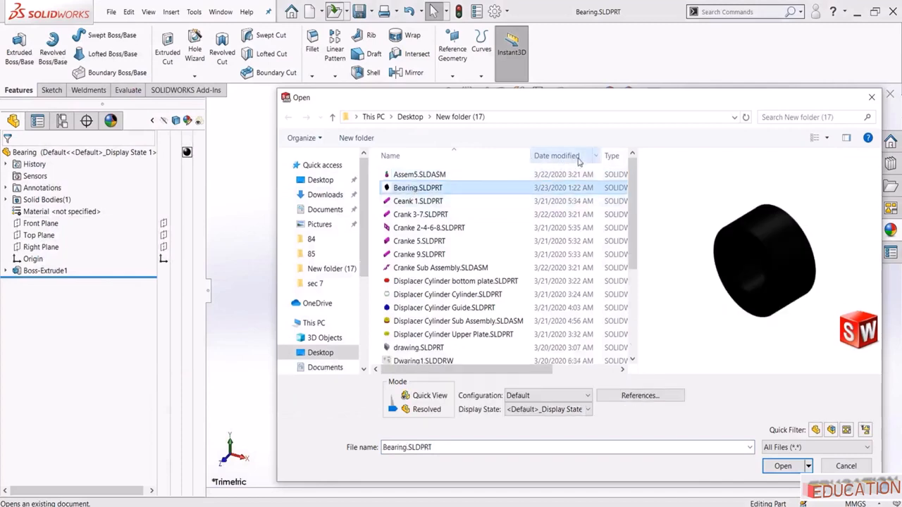
click(612, 156)
click(421, 200)
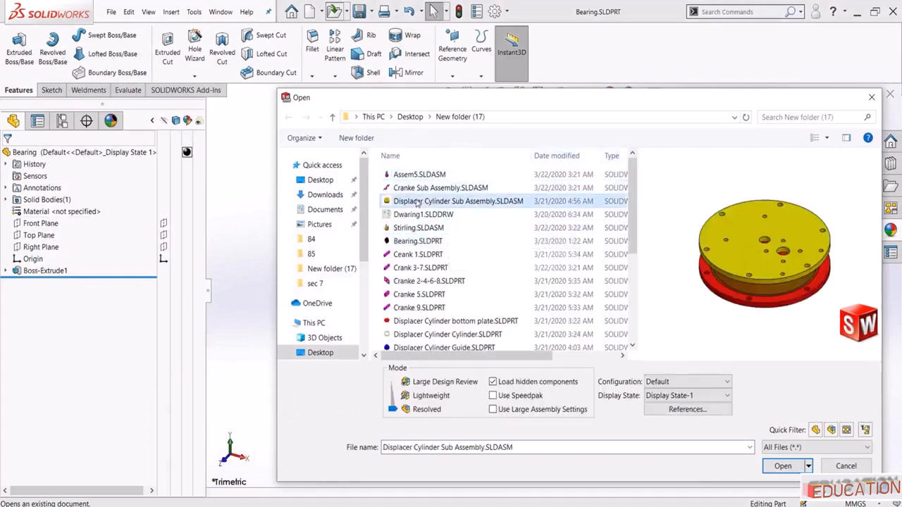
click(417, 214)
click(418, 228)
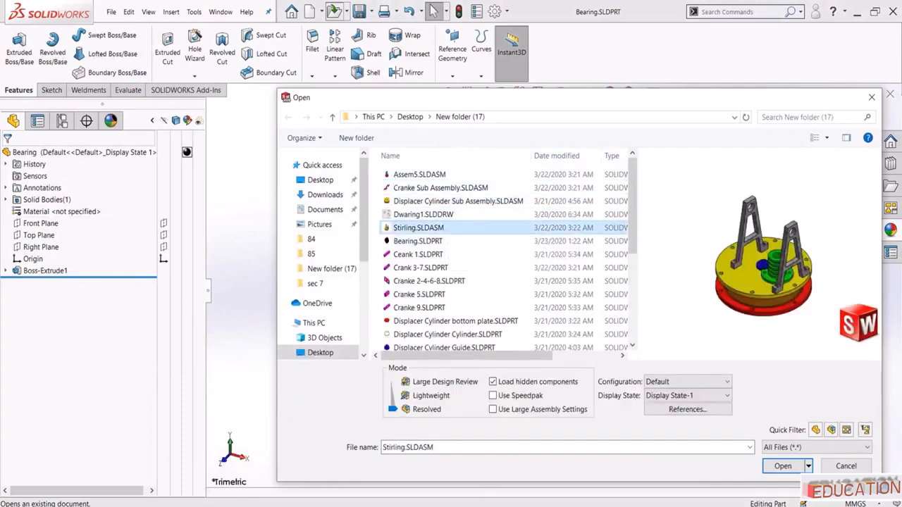
click(783, 466)
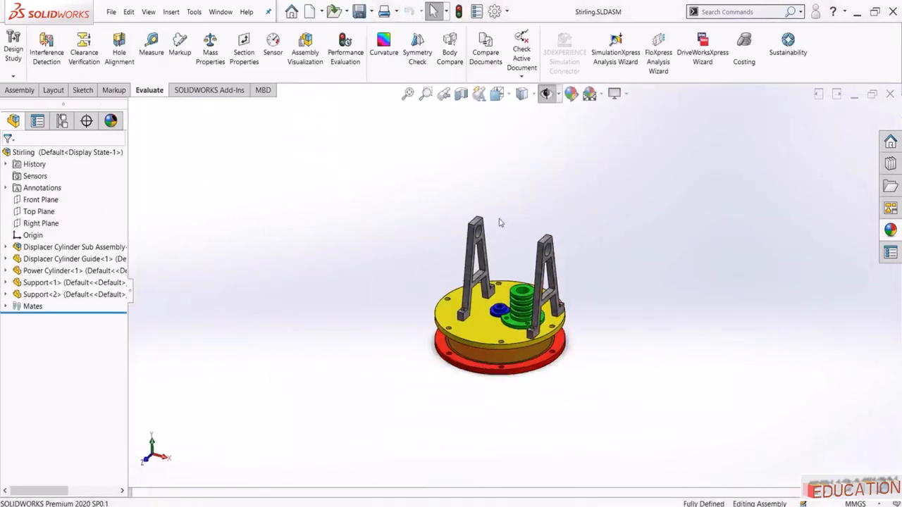
Insert the Bearing part into the assembly, placing it beside the upper end of the first support
scroll(499, 223, down, 5)
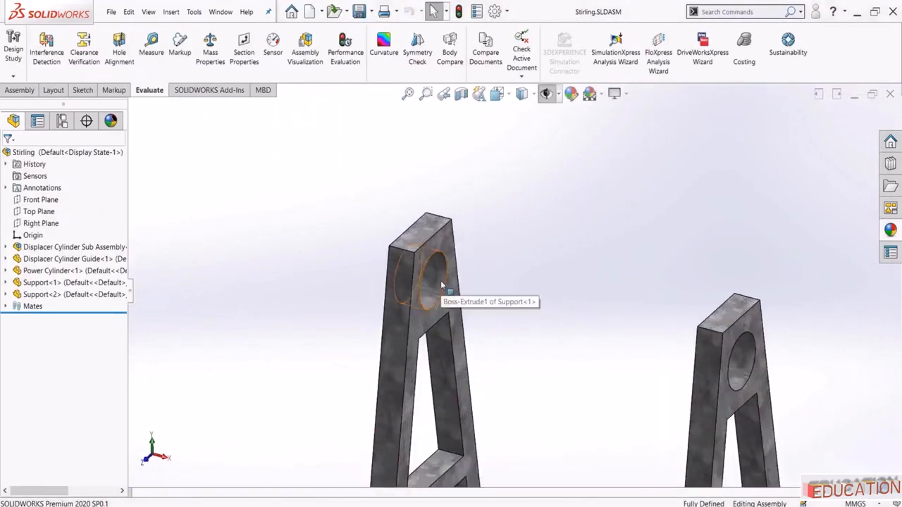
scroll(391, 277, up, 3)
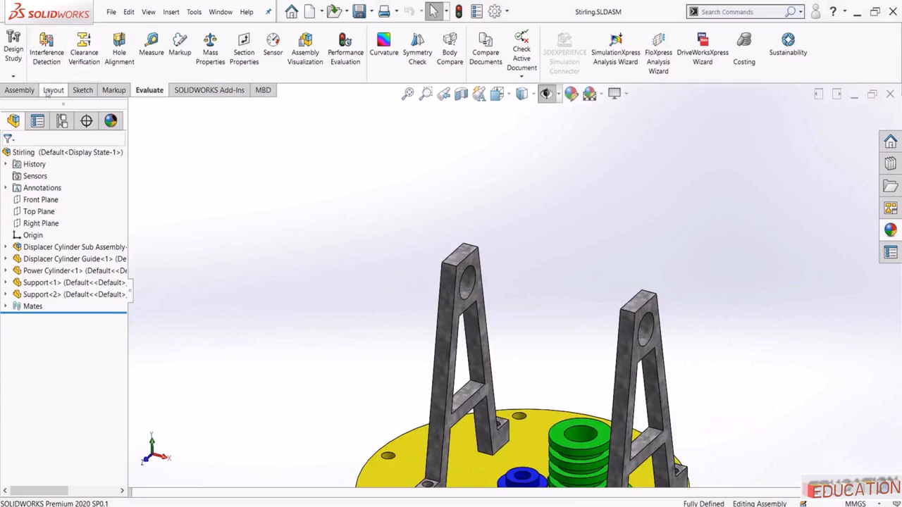
click(20, 89)
click(61, 52)
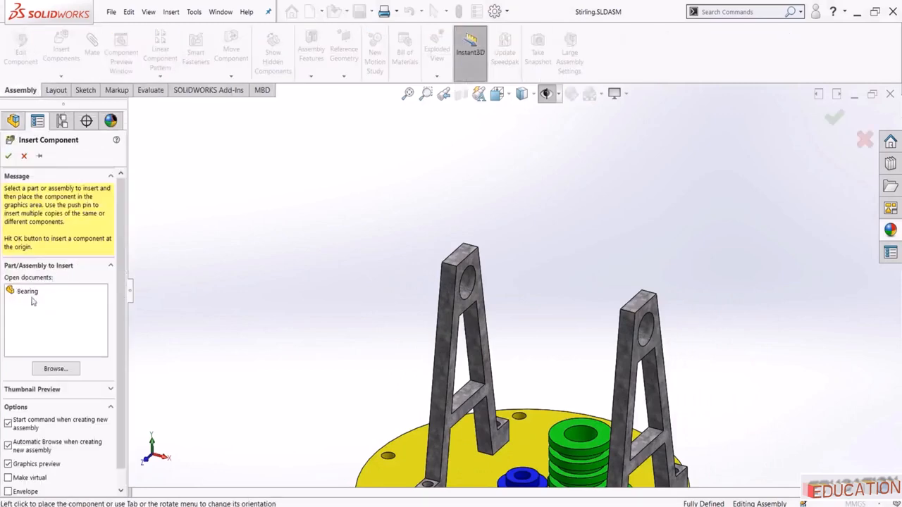
click(31, 295)
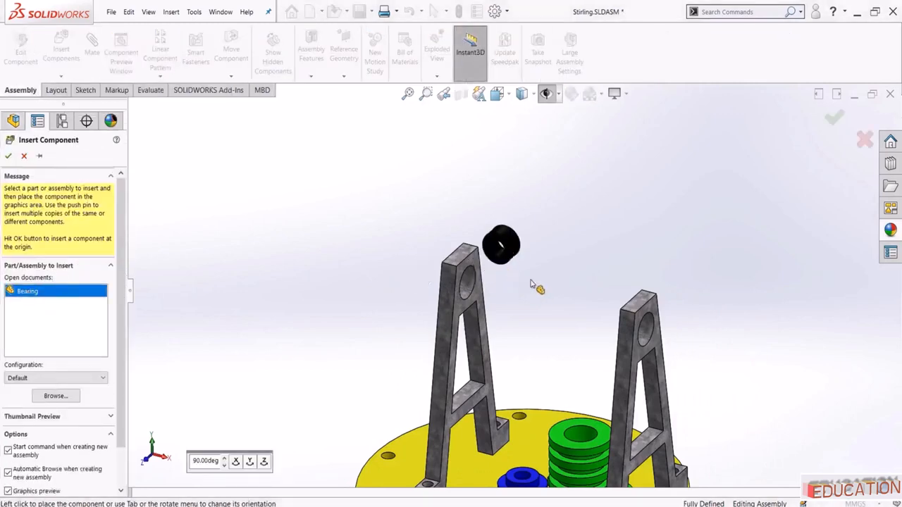
click(506, 284)
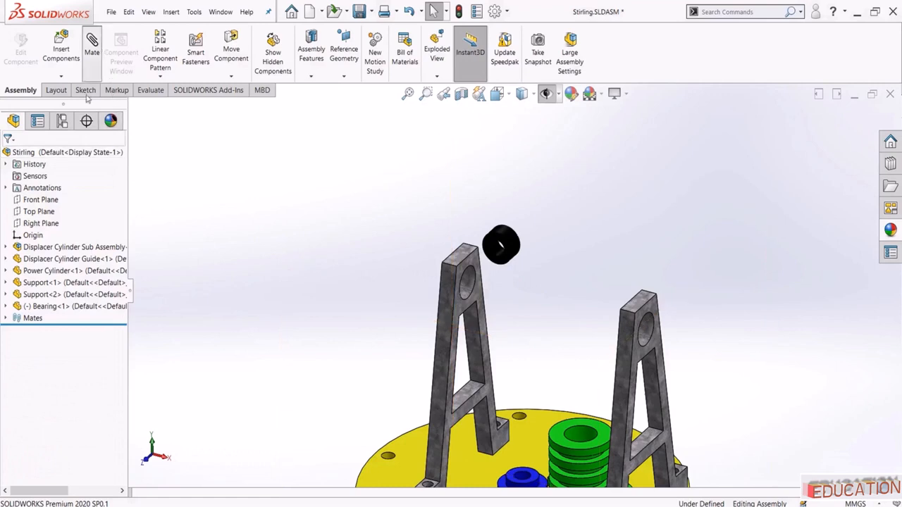
Mate the bearing's outer cylindrical face concentric with the hole in the first support
scroll(501, 246, down, 5)
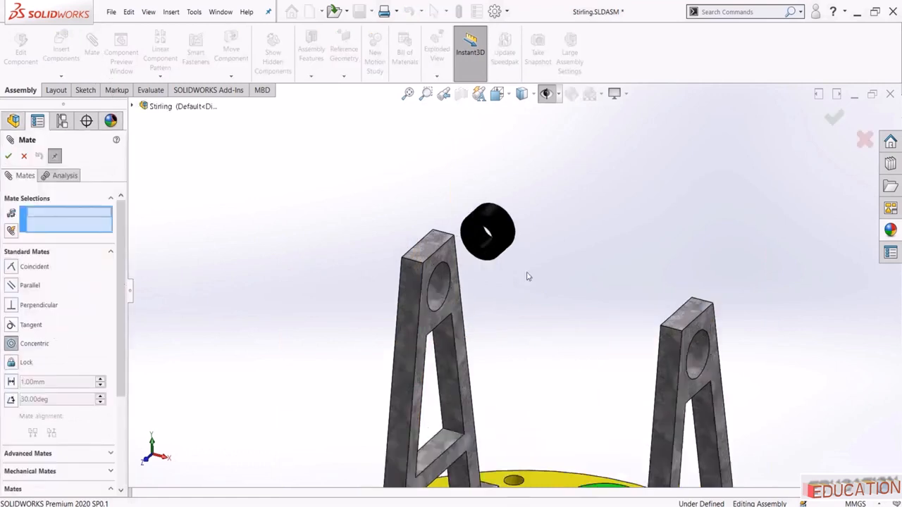
click(462, 229)
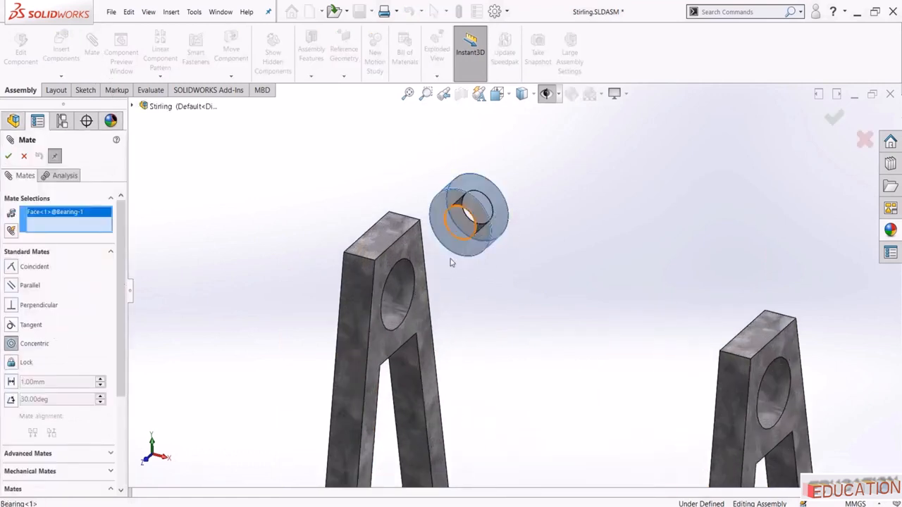
click(405, 294)
click(402, 311)
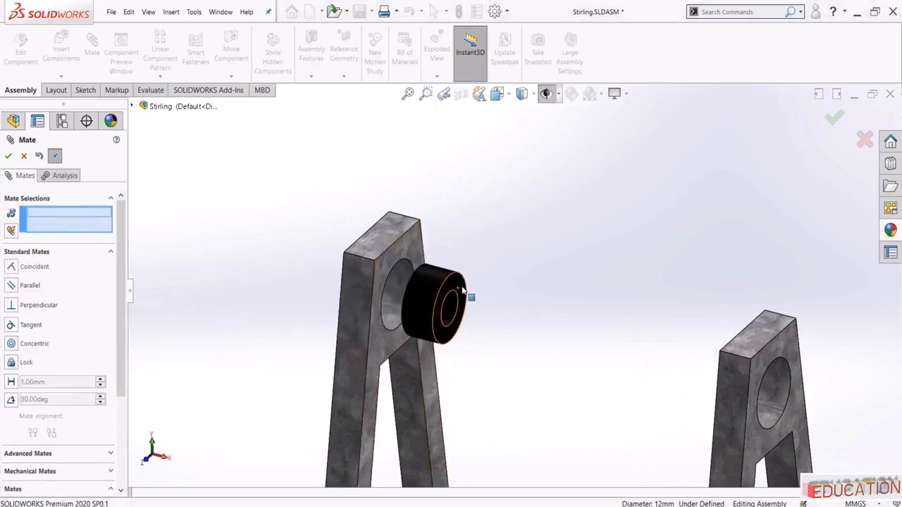
Make the bearing's end face coincident with the inner face of the first support, and finish mating
click(460, 293)
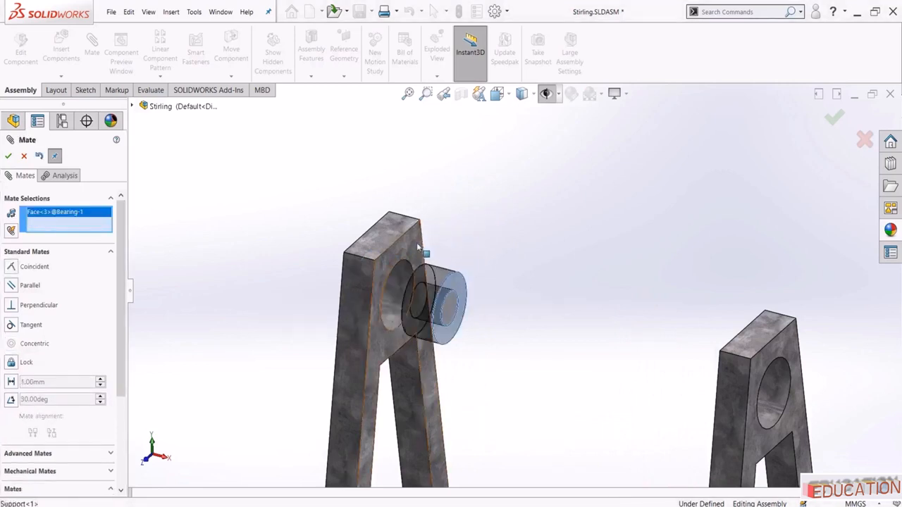
click(417, 242)
click(11, 157)
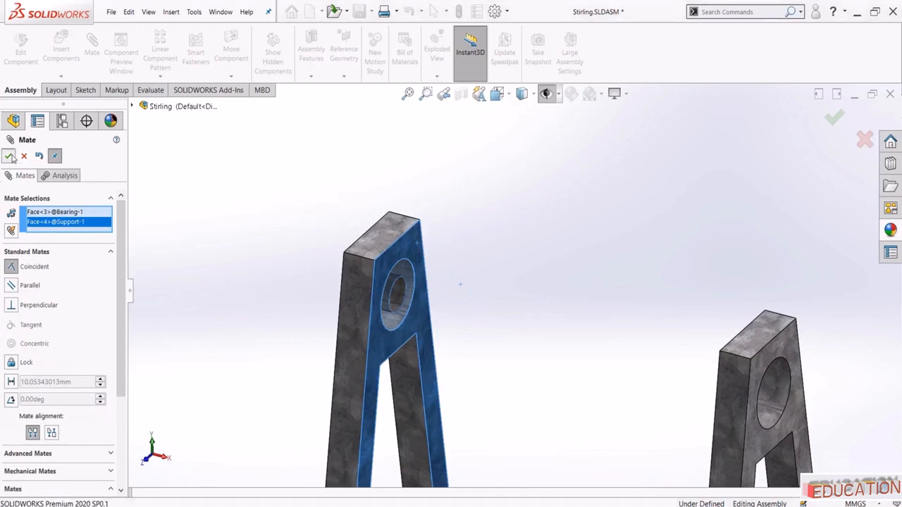
click(11, 156)
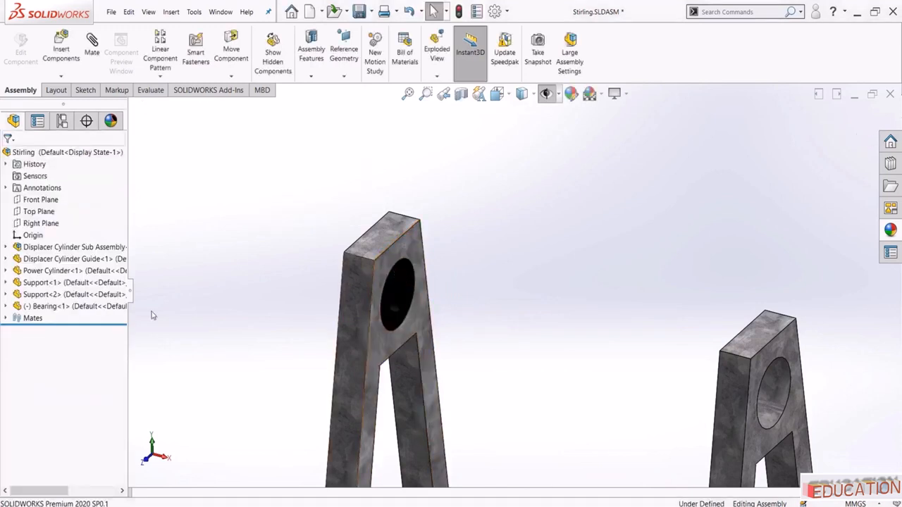
Edit the concentric mate between the first support and the bearing to lock rotation, and finish mating
click(6, 318)
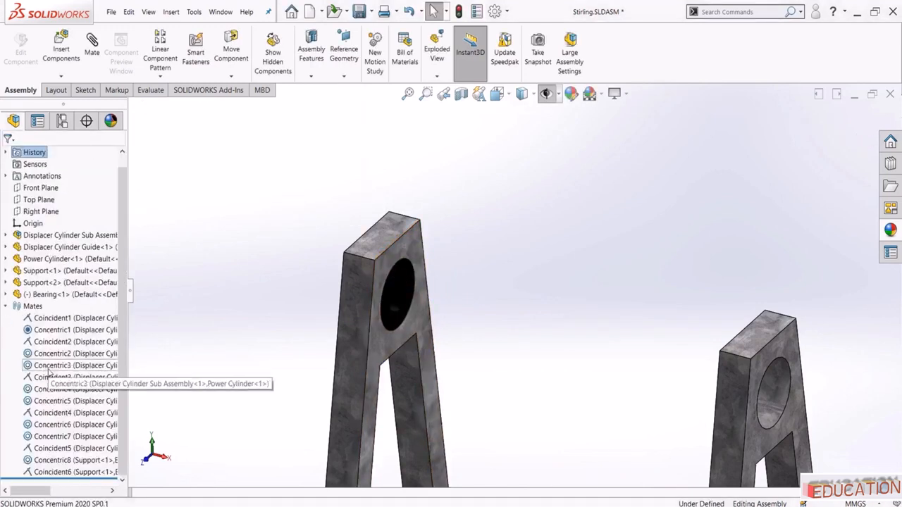
click(40, 459)
click(57, 436)
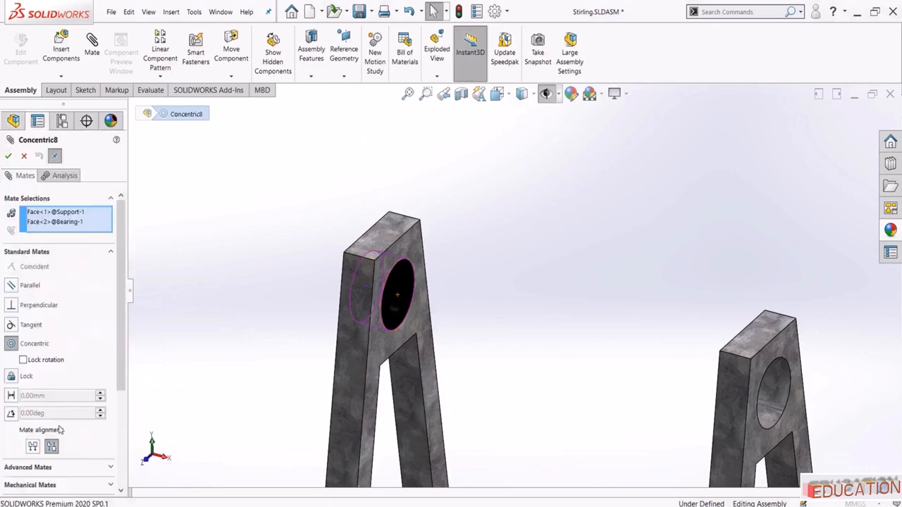
click(31, 361)
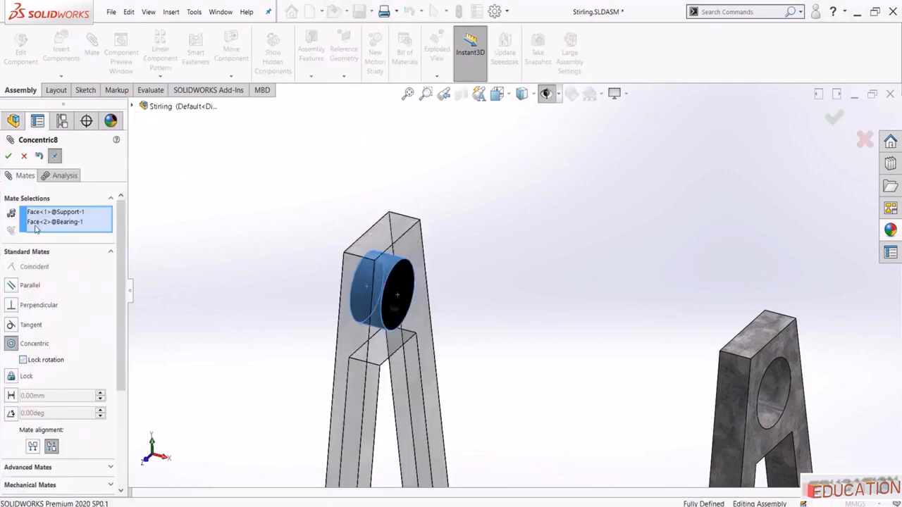
click(8, 156)
click(7, 156)
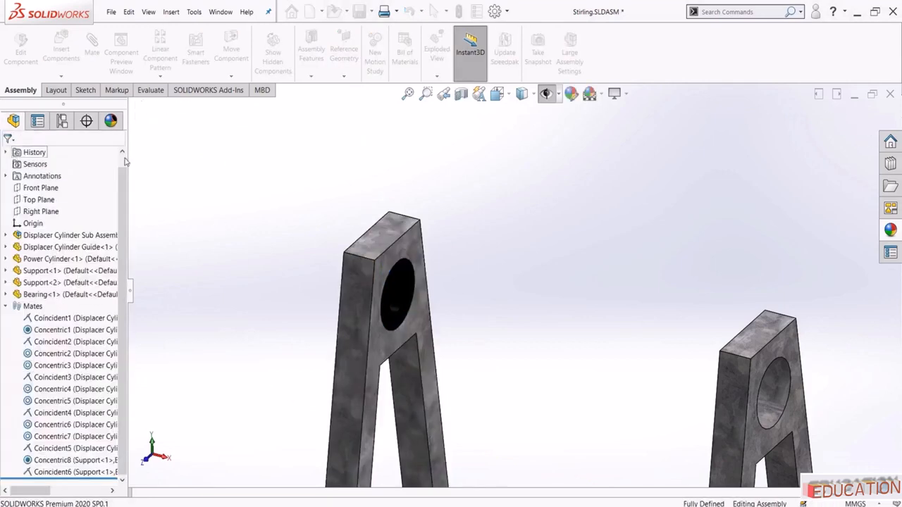
Start a Copy with Mates of the bearing in the first support, repeating the original reference for the concentric mate
scroll(651, 337, up, 2)
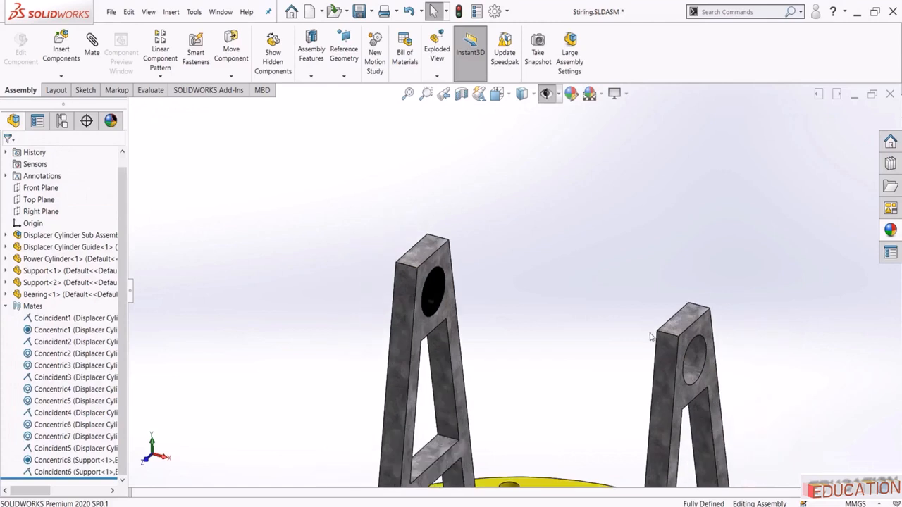
click(6, 306)
click(31, 306)
right_click(37, 309)
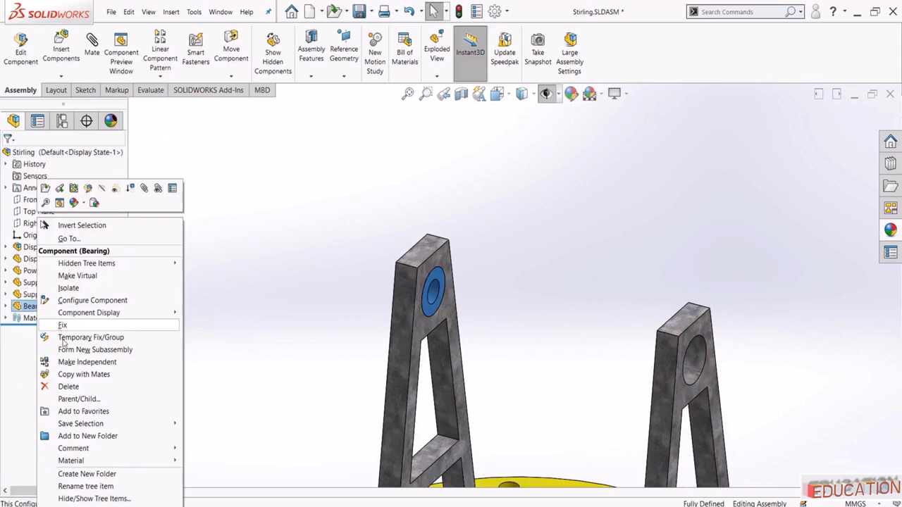
click(84, 375)
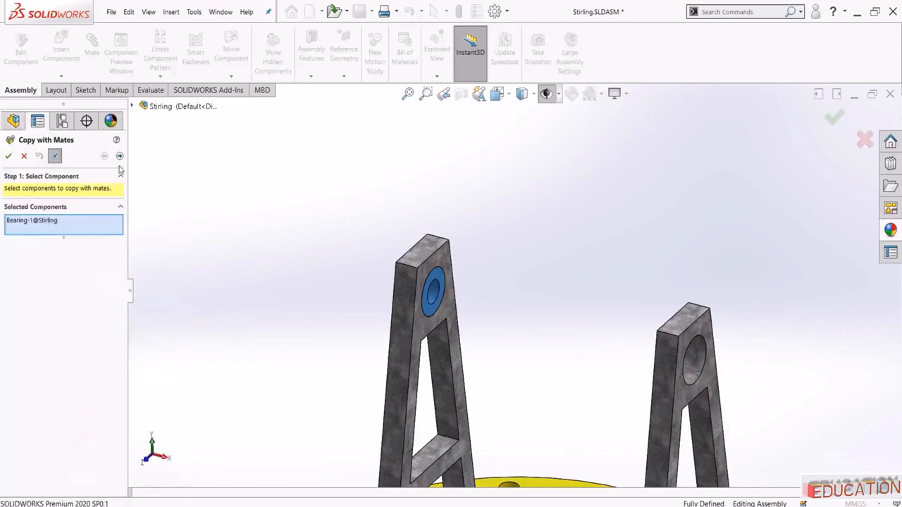
click(119, 156)
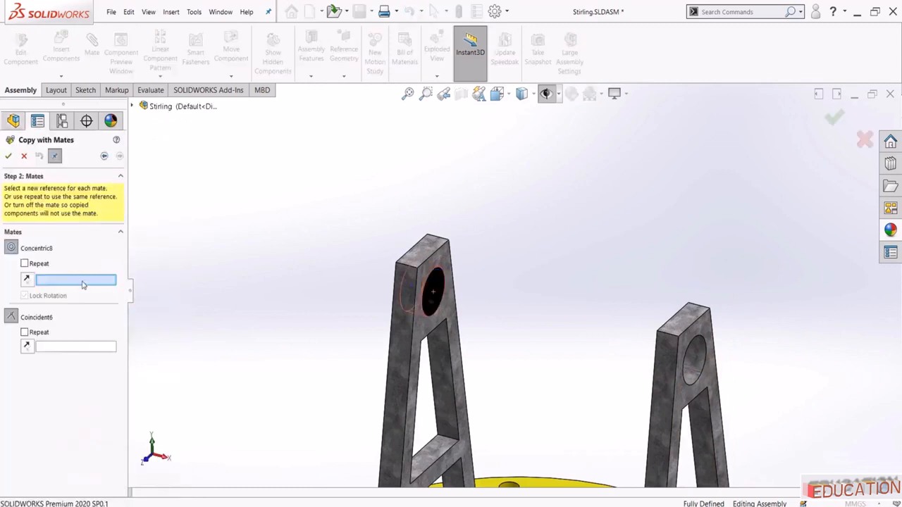
scroll(516, 305, down, 2)
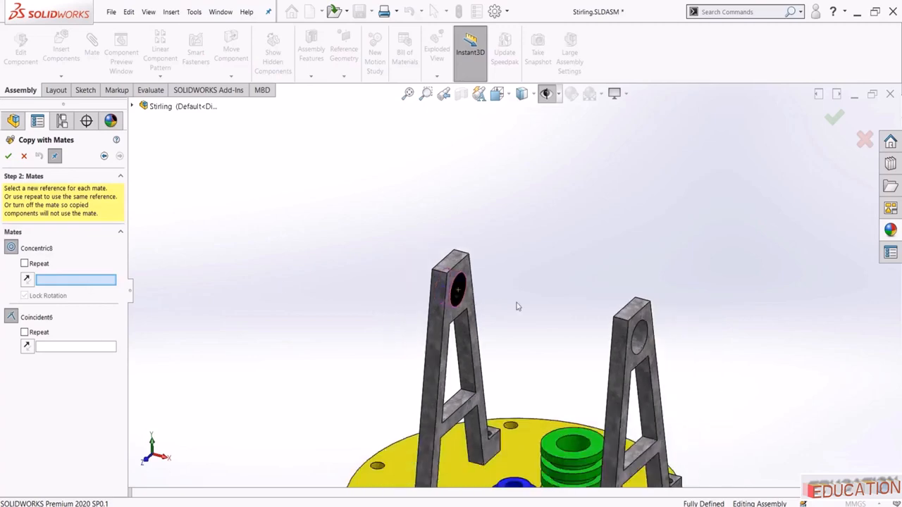
middle_drag(576, 313, 537, 298)
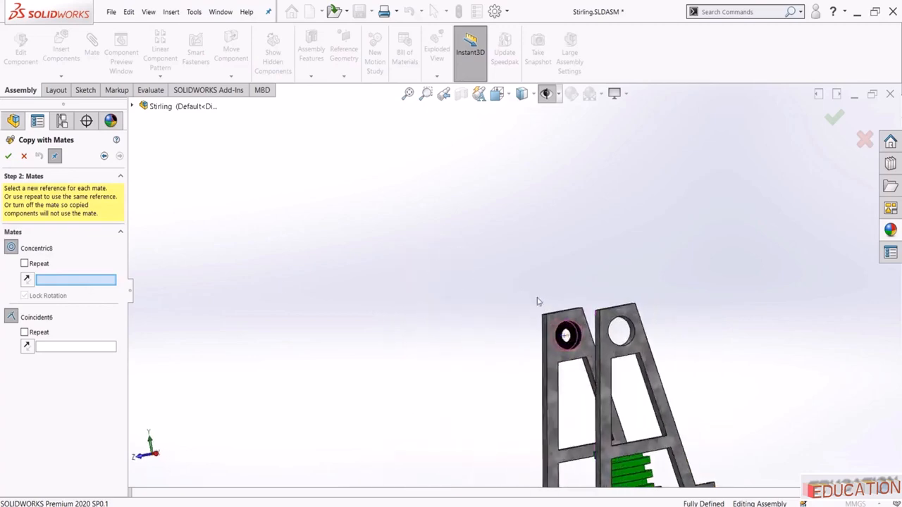
key(space)
click(506, 157)
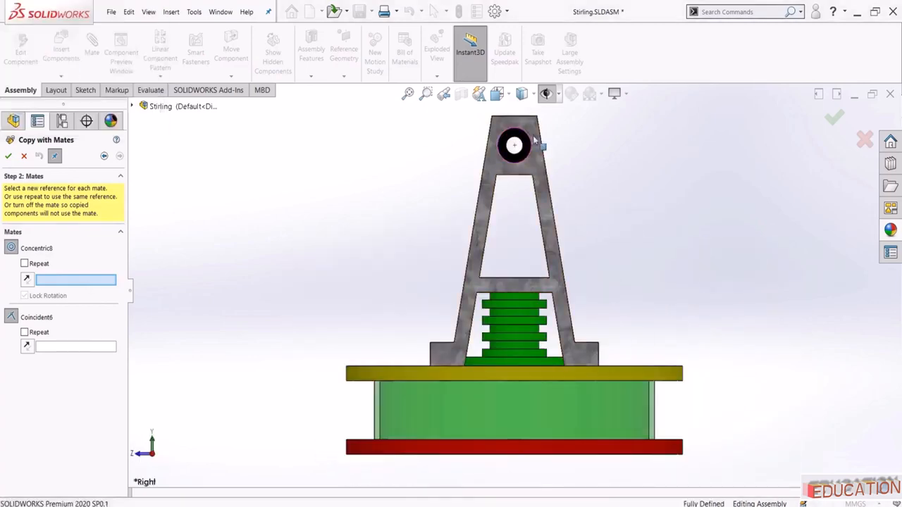
scroll(441, 236, down, 1)
middle_drag(441, 235, 170, 262)
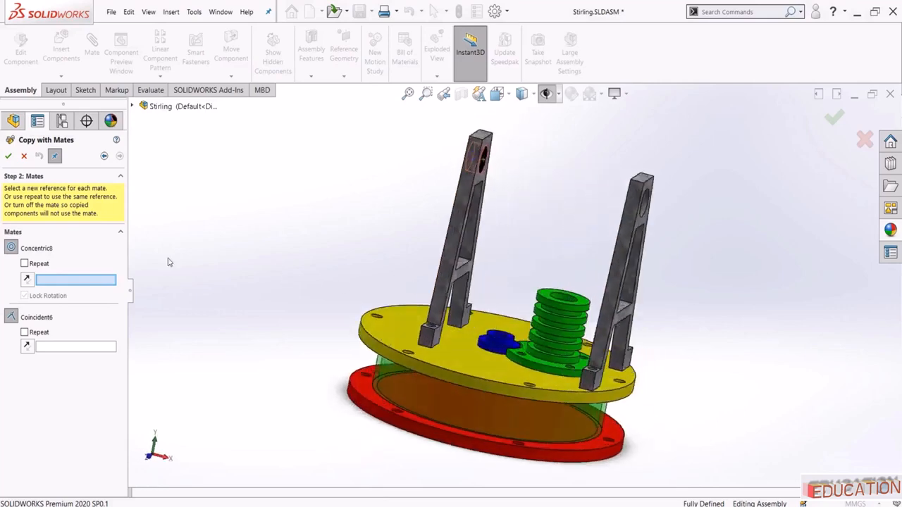
click(25, 264)
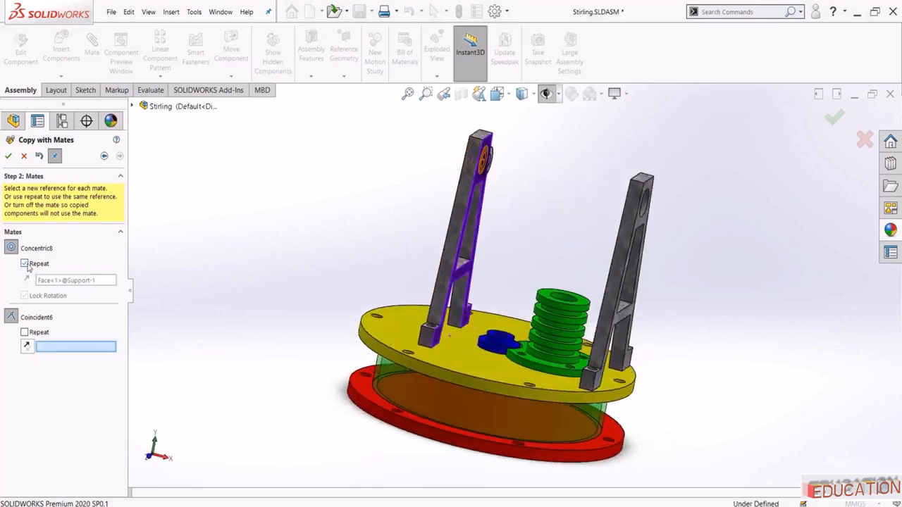
Use the matching face of the second support as the copied bearing's coincident reference, place one copy and finish copying
scroll(507, 189, down, 5)
middle_drag(486, 213, 468, 280)
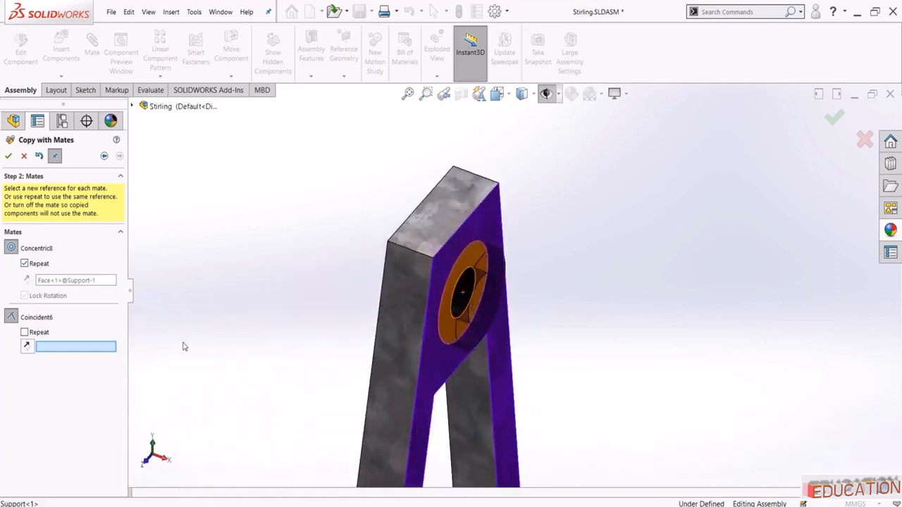
scroll(360, 300, up, 10)
scroll(697, 324, down, 3)
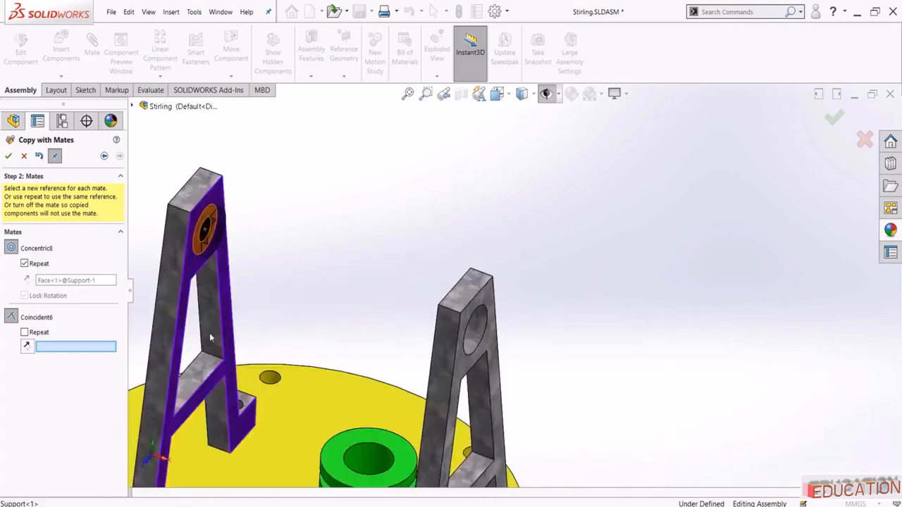
click(492, 302)
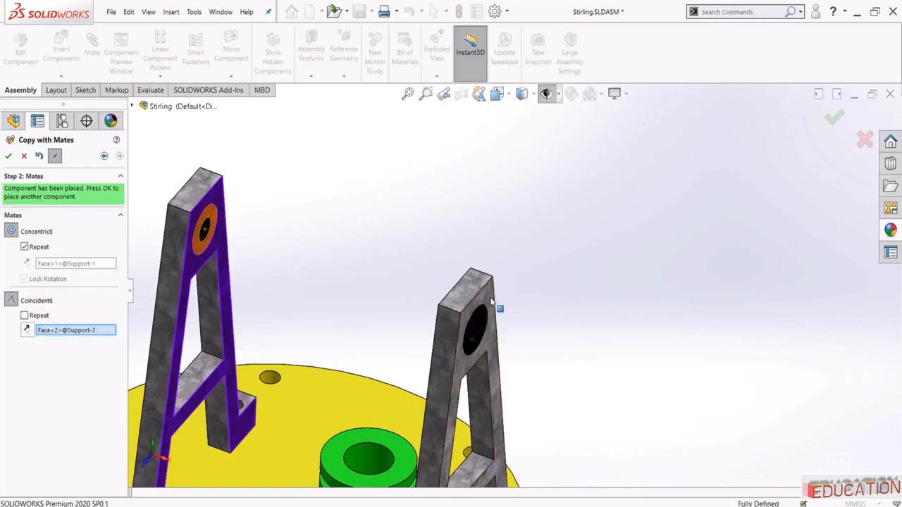
click(9, 157)
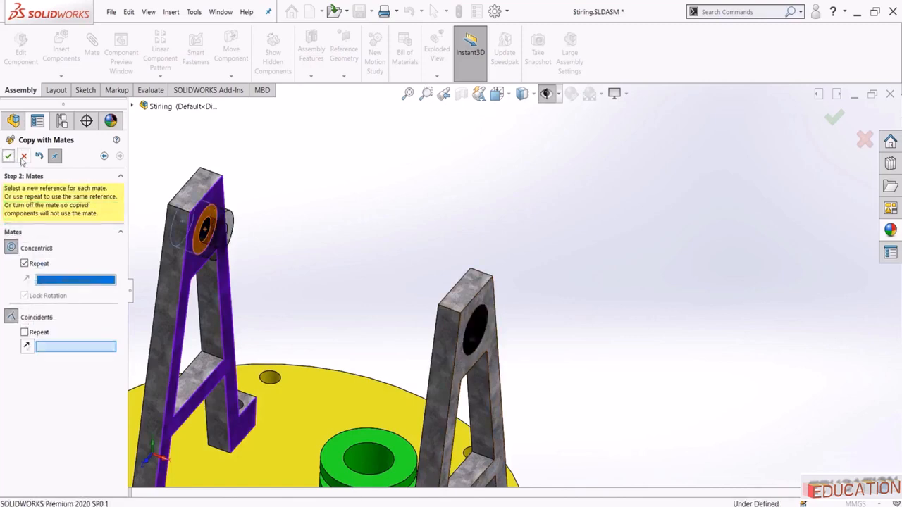
click(24, 157)
Insert Cranke Sub Assembly.SLDASM into the assembly, placing it above the two supports
scroll(411, 243, up, 3)
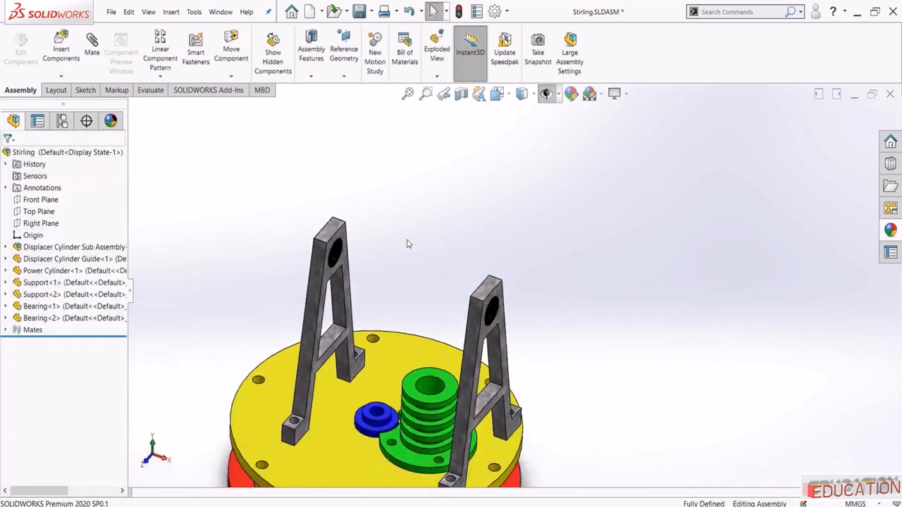
mouse_move(412, 243)
middle_down()
mouse_move(416, 169)
mouse_move(362, 244)
mouse_move(371, 211)
mouse_move(371, 225)
mouse_move(397, 235)
middle_up()
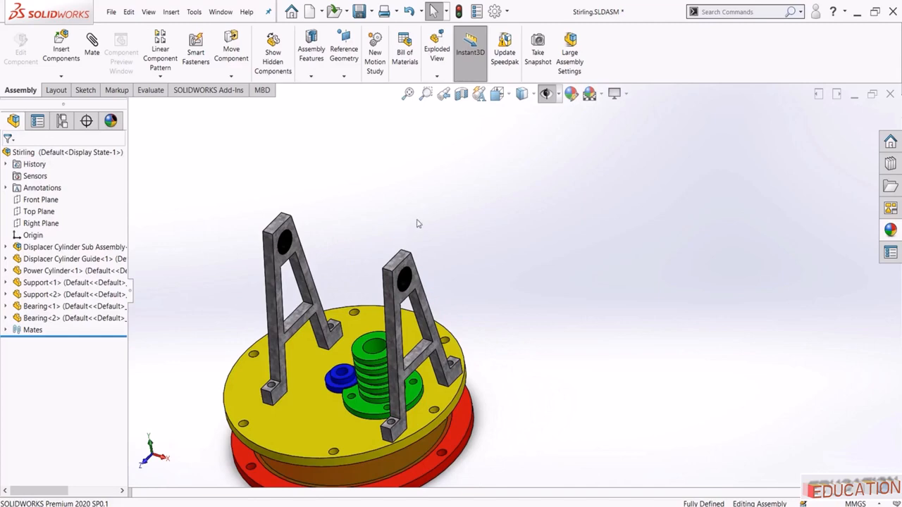
click(61, 53)
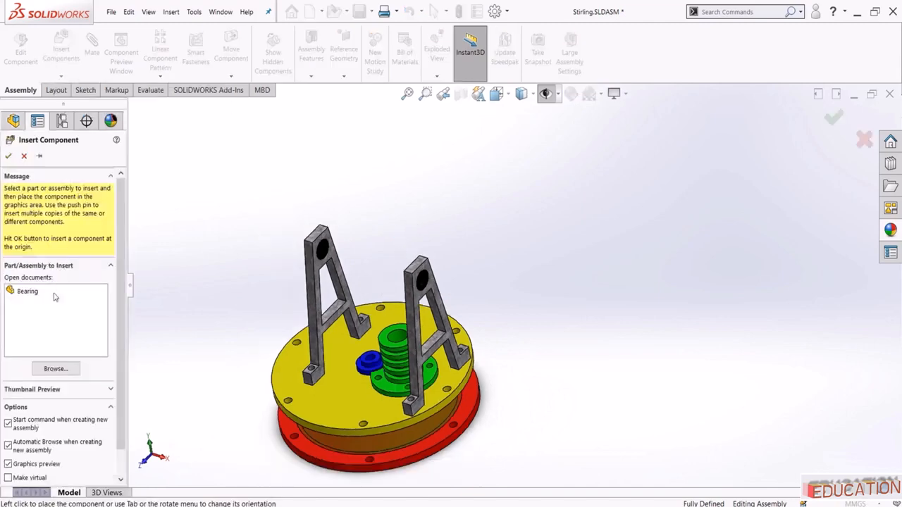
click(53, 369)
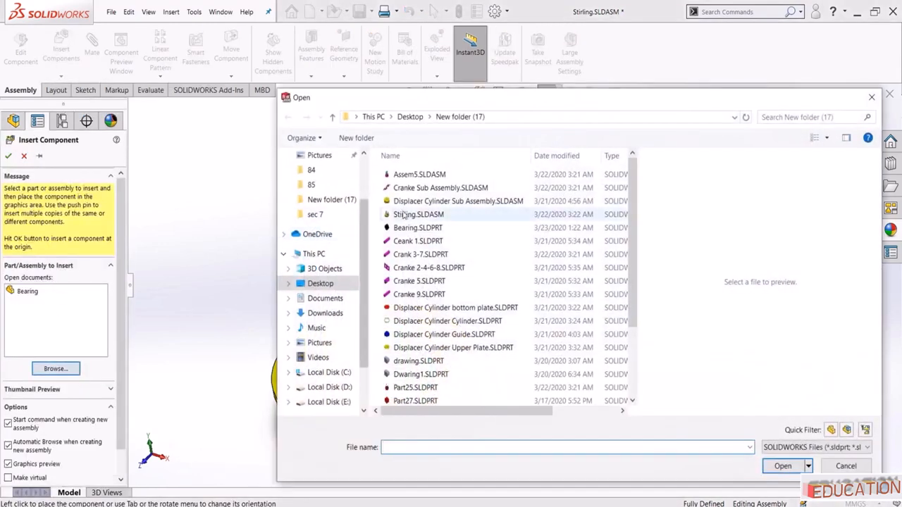
click(437, 188)
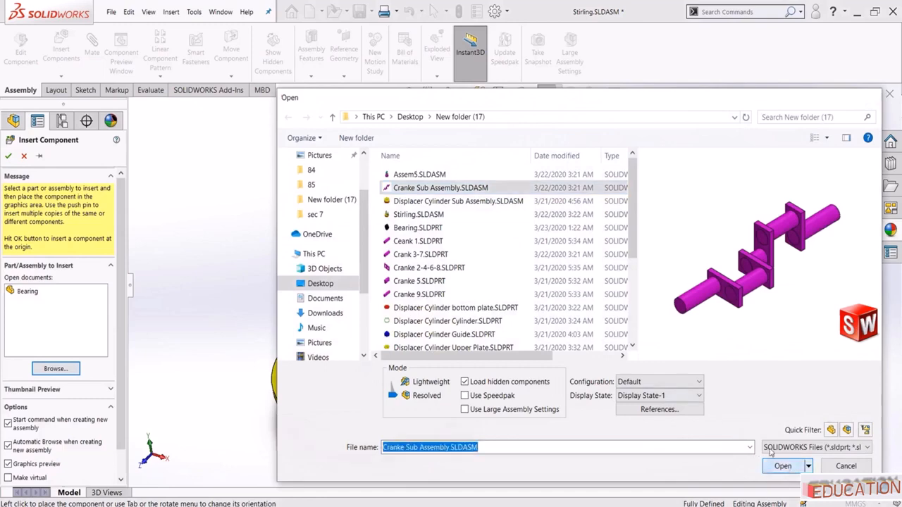
click(782, 466)
click(399, 225)
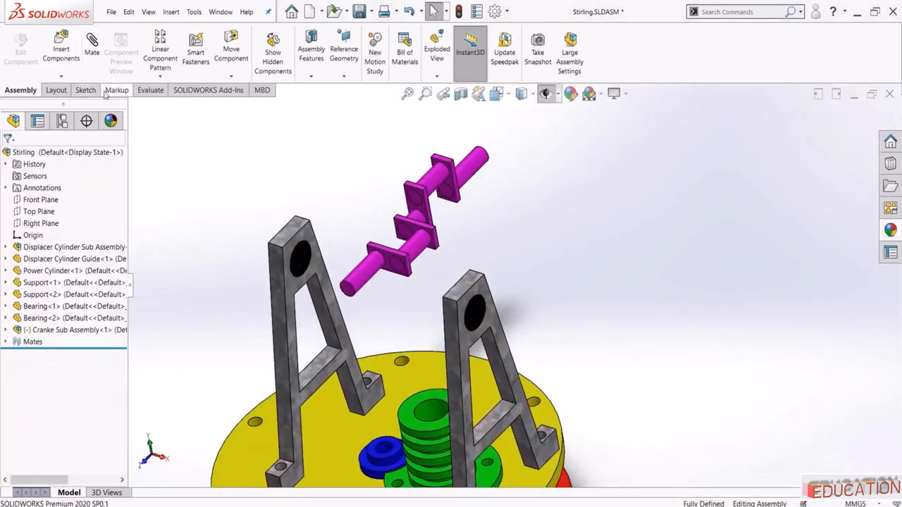
Measure the distance between the two circular end faces of the crankshaft's first shaft piece, Ceank 1
click(150, 90)
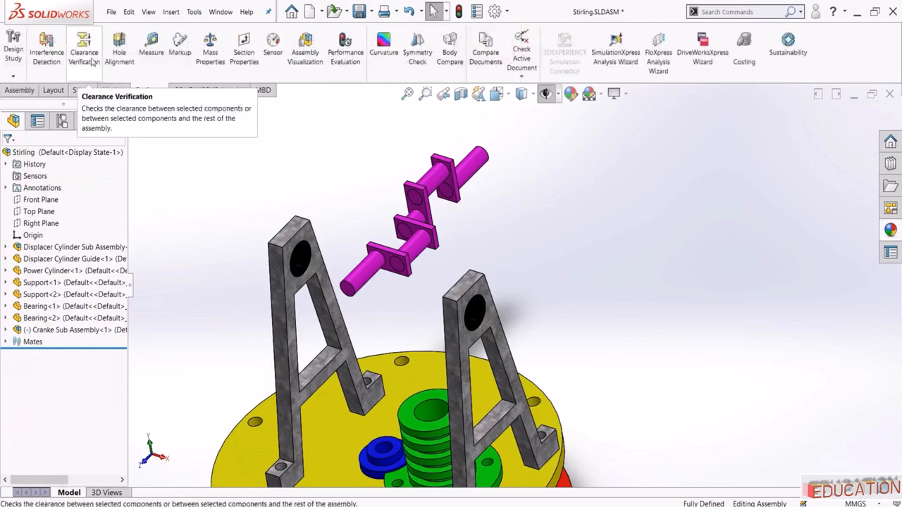
click(151, 46)
scroll(384, 276, down, 5)
click(327, 322)
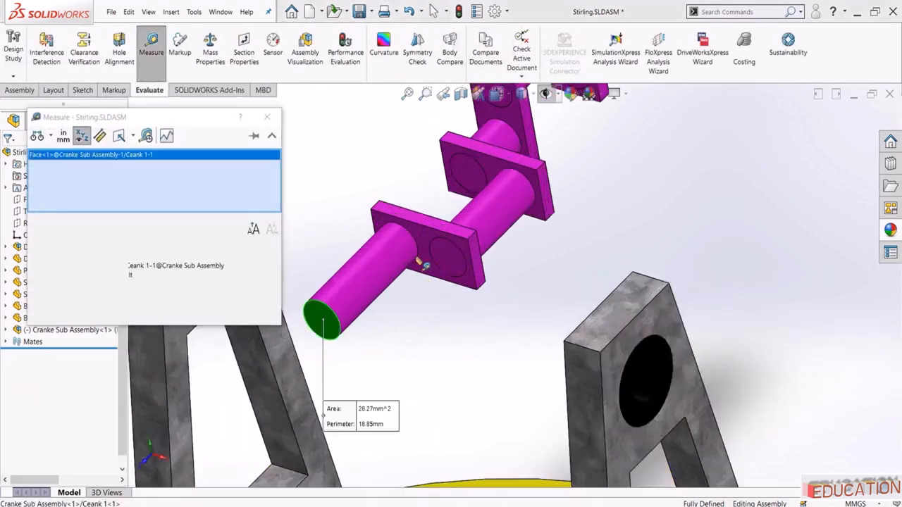
scroll(425, 246, up, 3)
middle_drag(411, 248, 494, 266)
scroll(503, 270, down, 3)
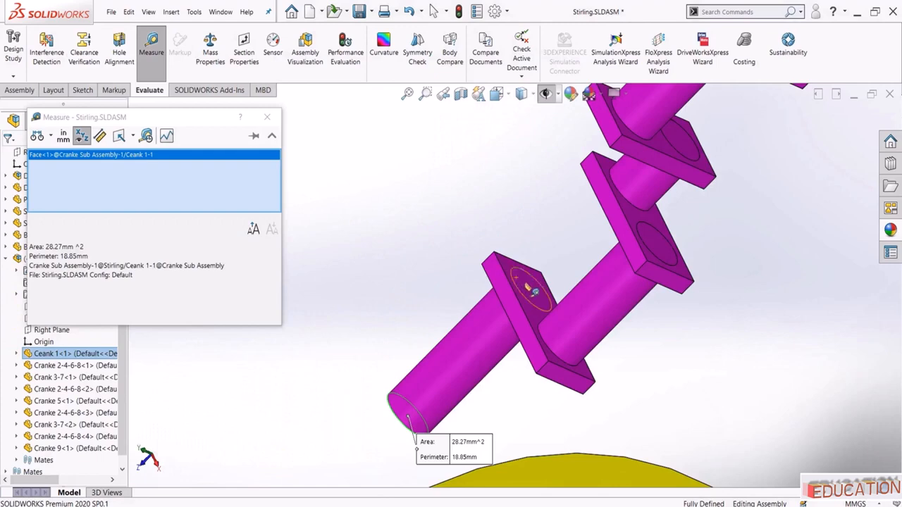
click(533, 289)
scroll(530, 280, up, 6)
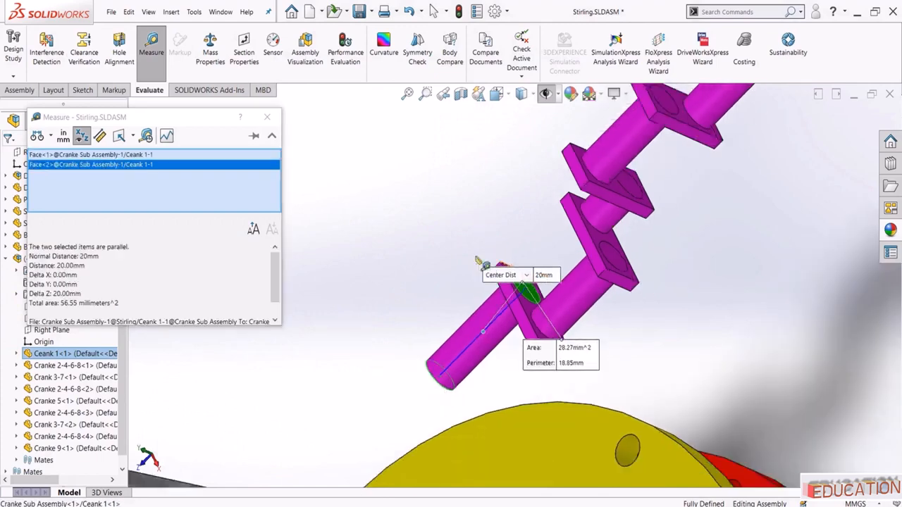
key(Escape)
Mate Ceank 1's cylindrical face concentric with the second support's bearing bore, flipping the alignment so the crankshaft runs between both supports
middle_drag(463, 308, 500, 184)
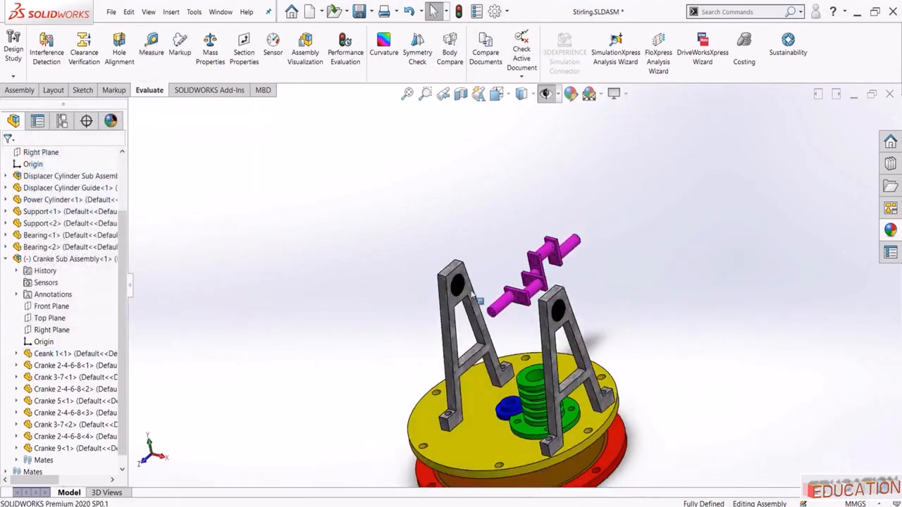
scroll(513, 309, down, 2)
middle_drag(513, 309, 533, 287)
middle_drag(660, 362, 644, 392)
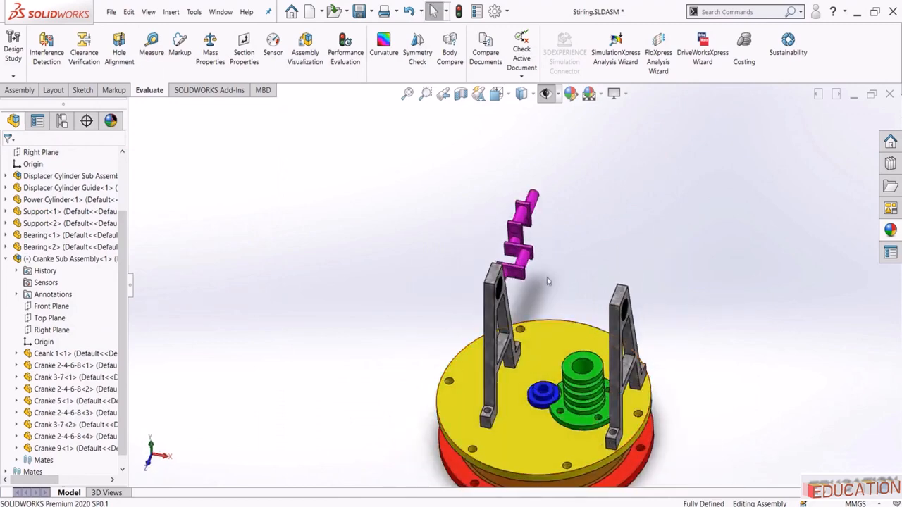
click(19, 90)
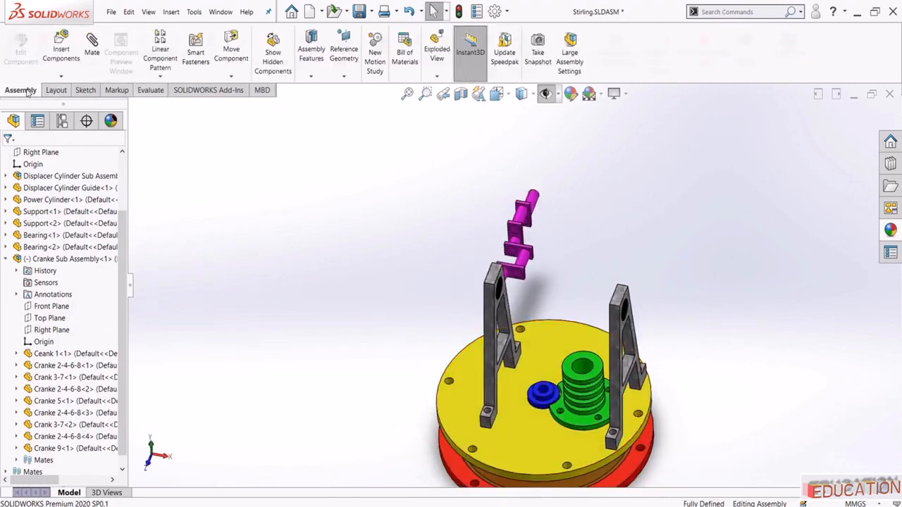
click(91, 48)
scroll(515, 258, down, 2)
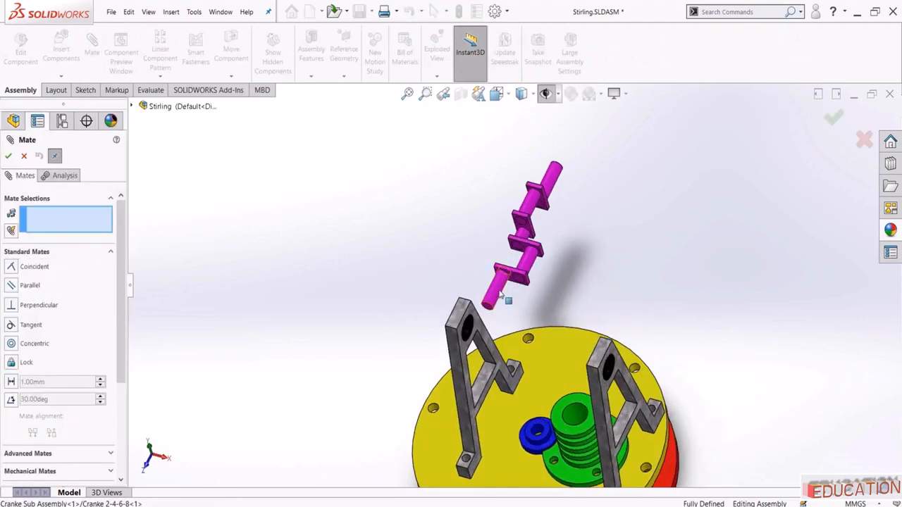
click(505, 298)
scroll(576, 361, down, 5)
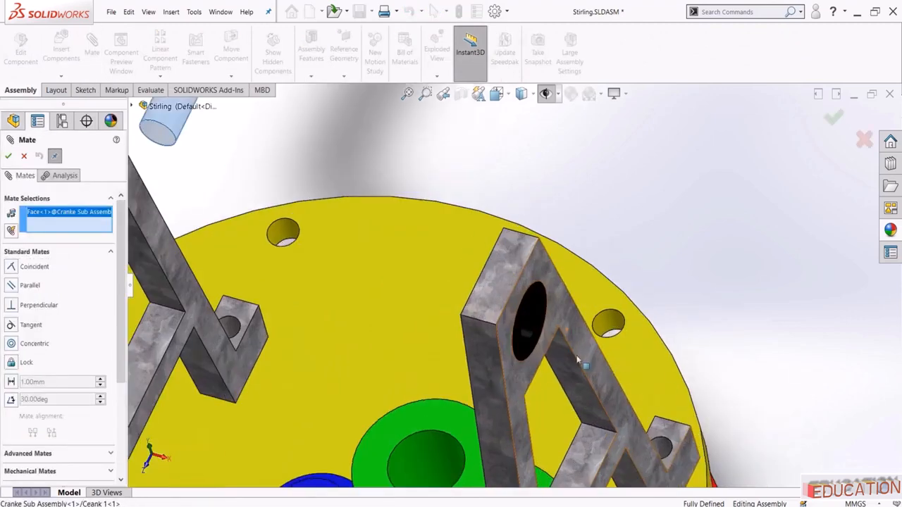
click(531, 324)
scroll(505, 226, up, 5)
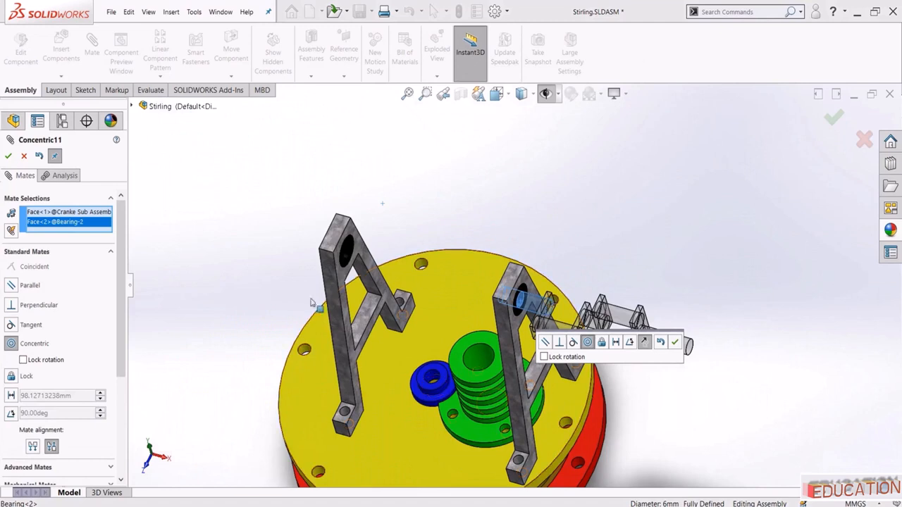
click(33, 447)
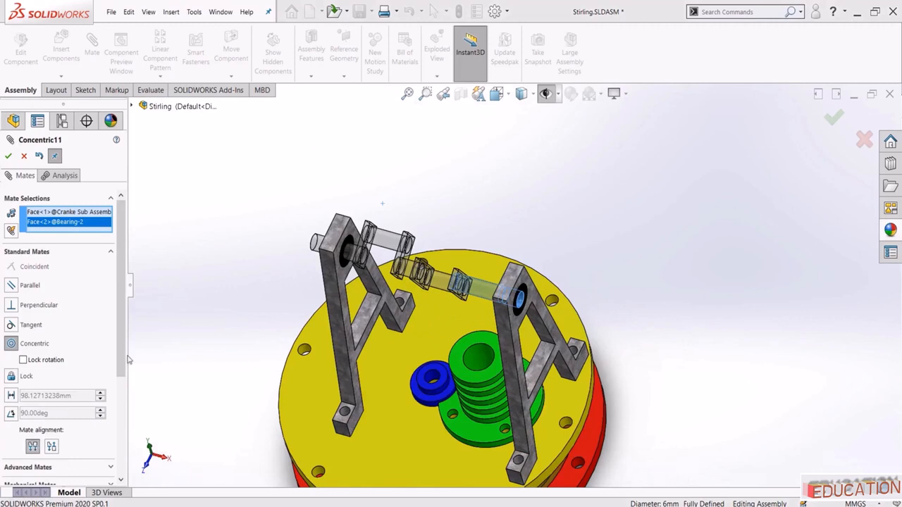
middle_drag(169, 337, 164, 304)
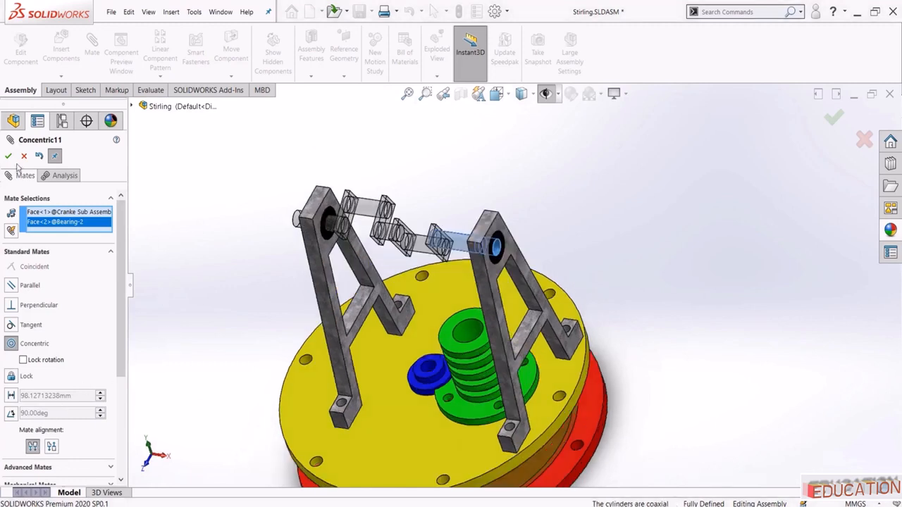
key(Return)
Make the crankshaft's end face coincident with the outer face of the second support's bearing and finish mating
scroll(432, 251, up, 10)
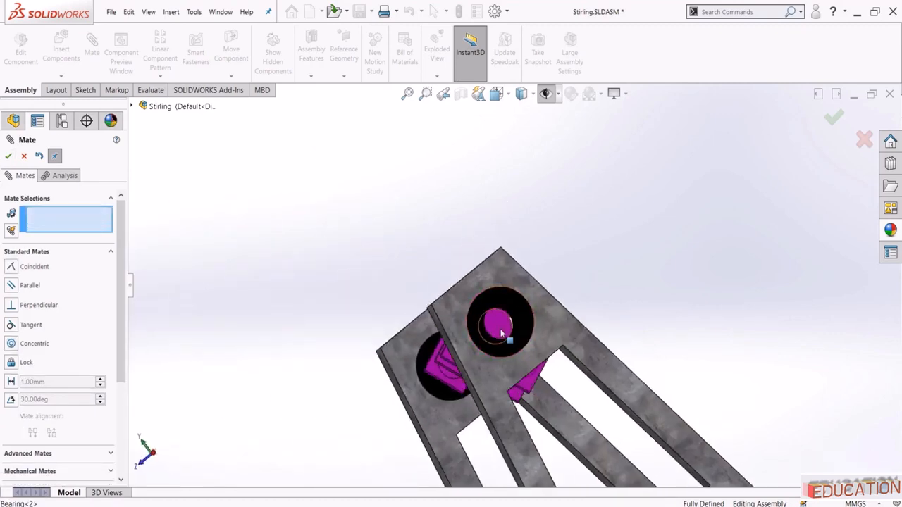
click(501, 331)
click(505, 299)
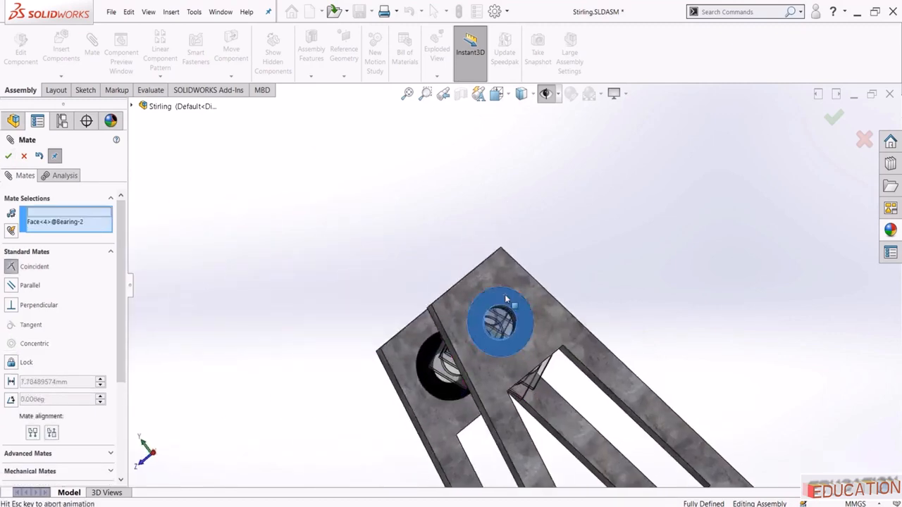
click(636, 314)
scroll(430, 310, down, 5)
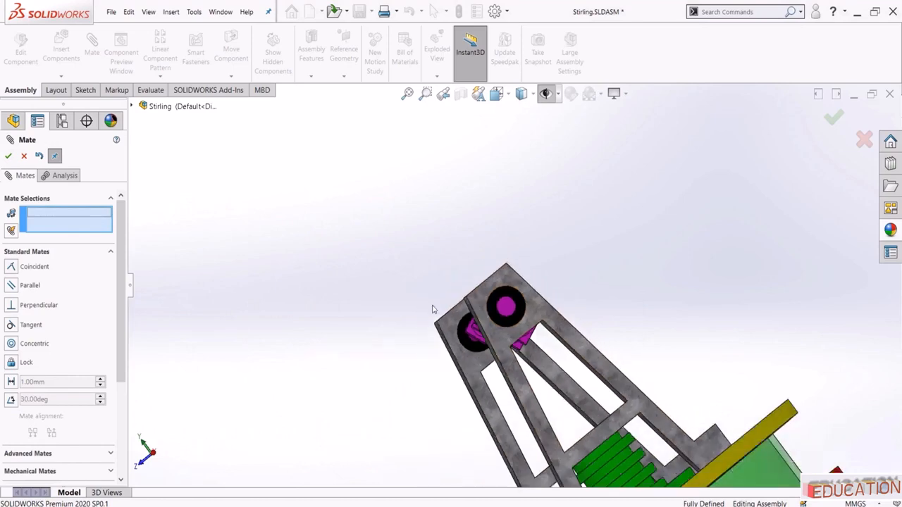
click(8, 156)
scroll(453, 318, down, 5)
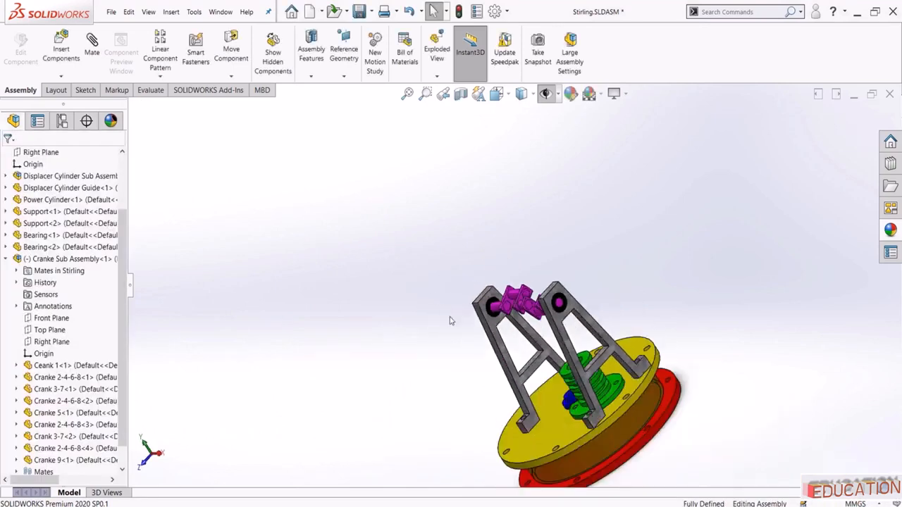
Turn the crankshaft by hand in its bearings to check its rotation, and rebuild the assembly
middle_drag(453, 318, 492, 351)
scroll(492, 351, up, 3)
scroll(575, 348, down, 5)
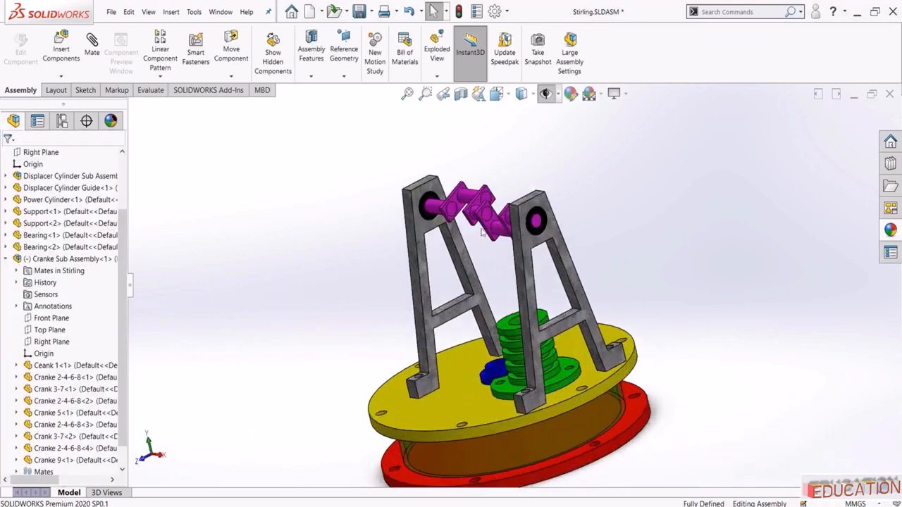
drag(478, 215, 510, 237)
key(Escape)
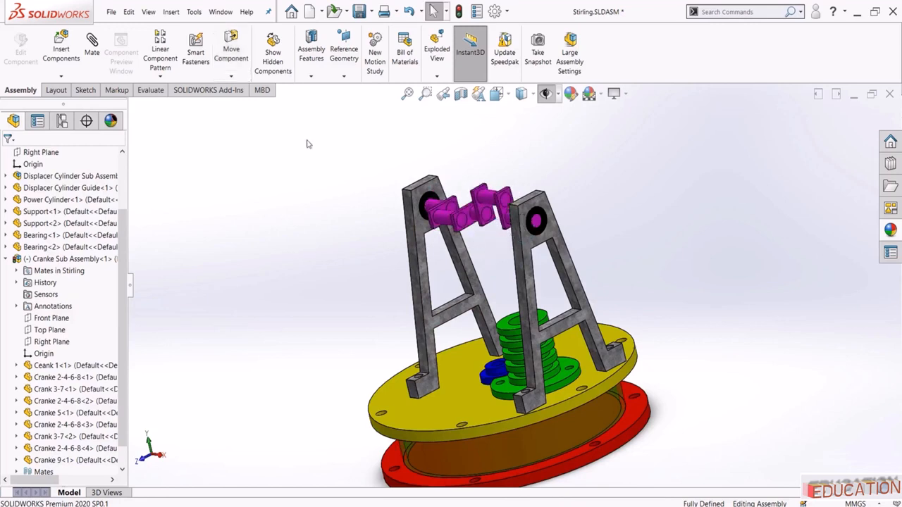
click(459, 11)
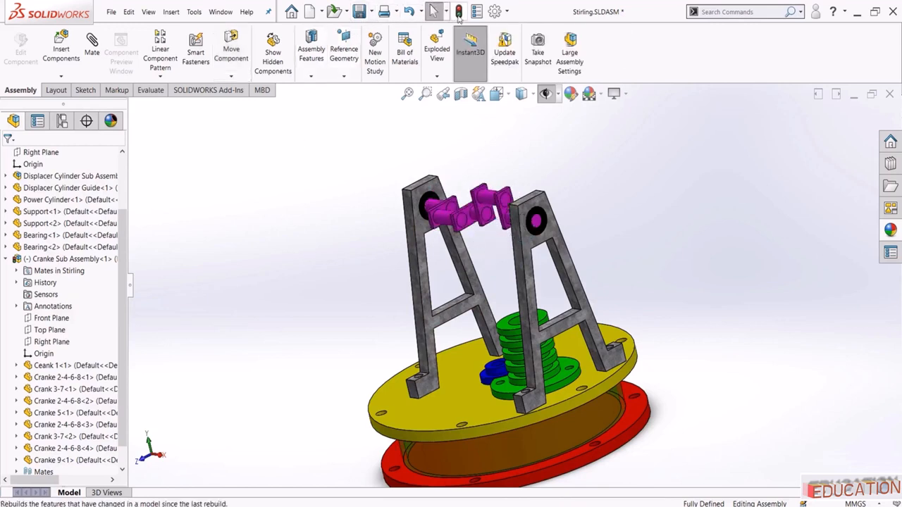
Collapse the Cranke Sub Assembly entry in the feature tree and save Stirling.SLDASM
click(6, 261)
middle_drag(313, 314, 349, 313)
scroll(349, 312, up, 2)
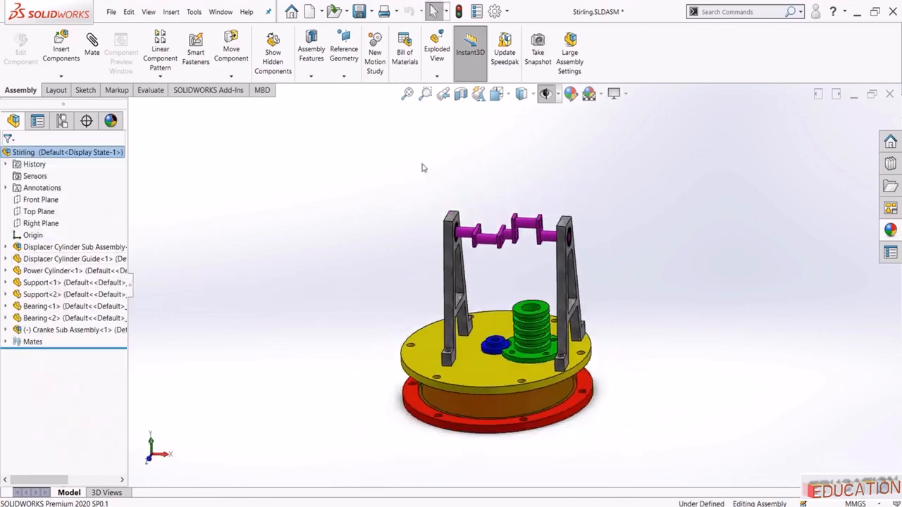
click(409, 95)
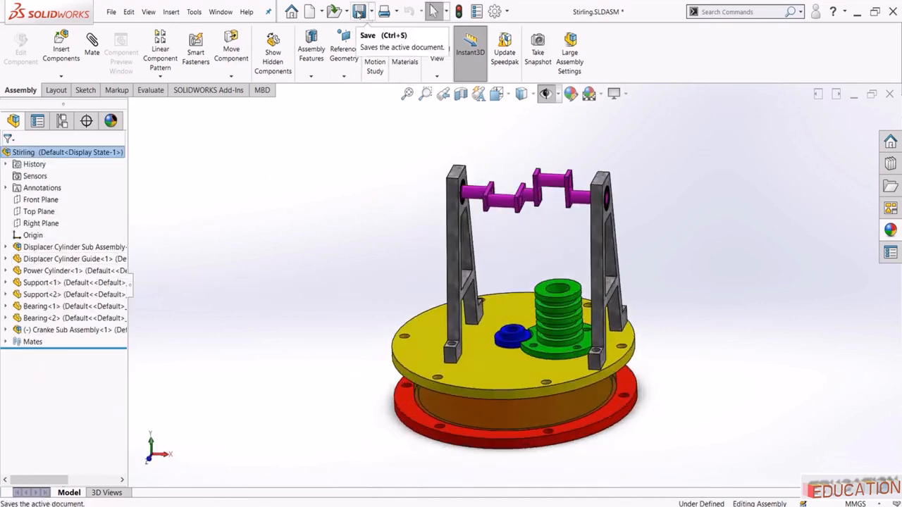
click(359, 15)
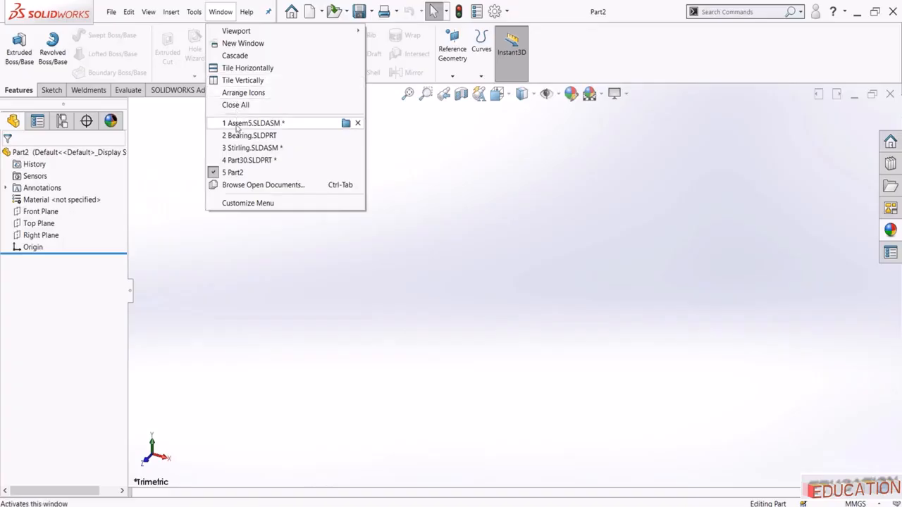
Examine the green piston, Part30, inside the transparent cylinder of Assem5.SLDASM and switch back to the empty Part2
click(345, 123)
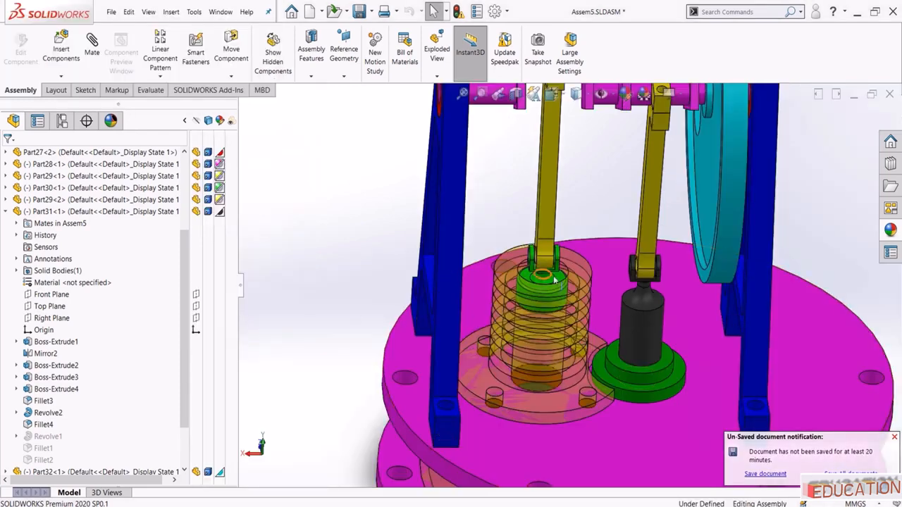
scroll(542, 270, down, 2)
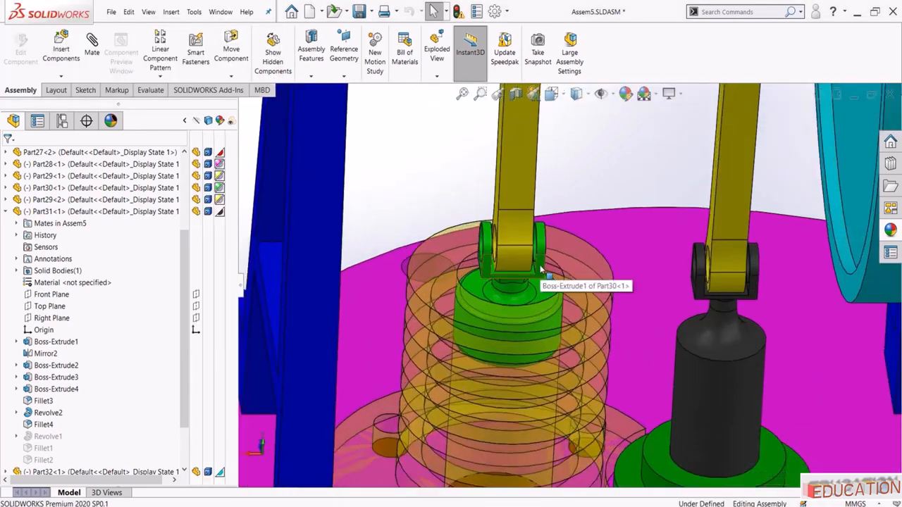
scroll(541, 270, up, 2)
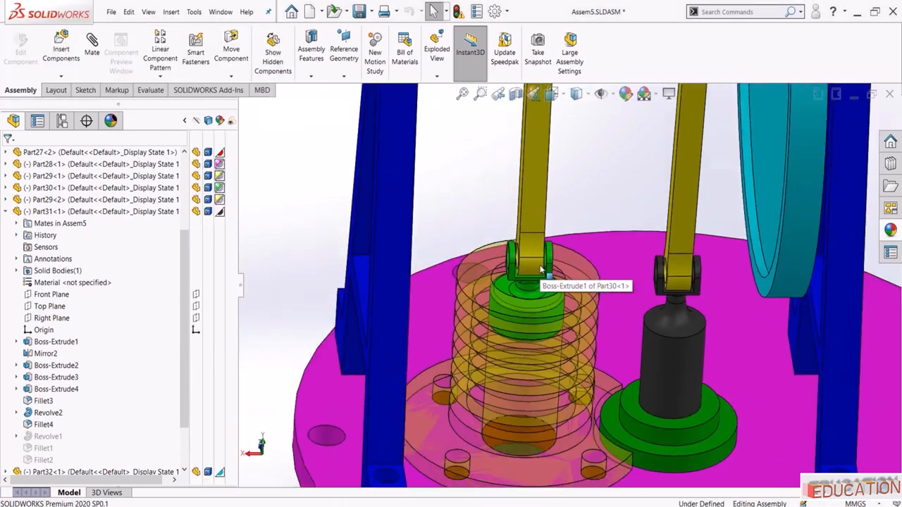
click(223, 14)
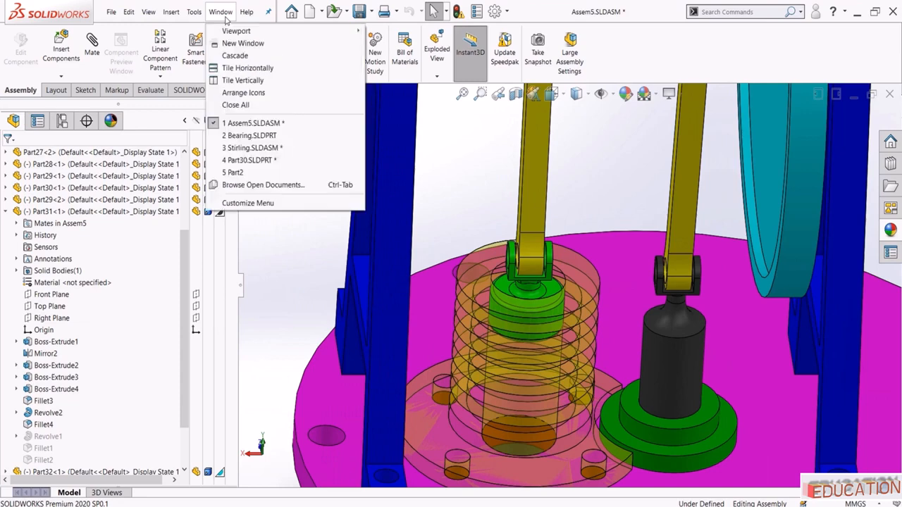
click(256, 174)
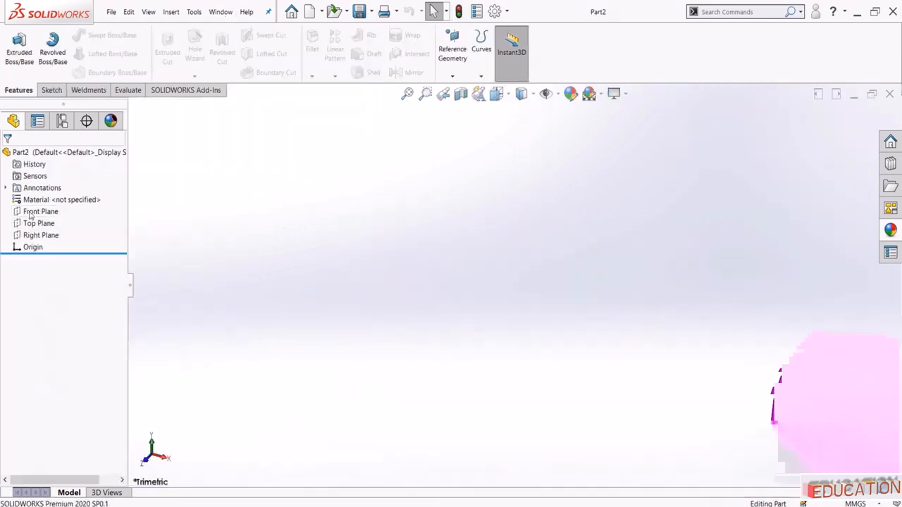
Sketch a center rectangle about 95.5 by 62.7 mm on the Front Plane, centred on the origin
click(34, 211)
click(70, 193)
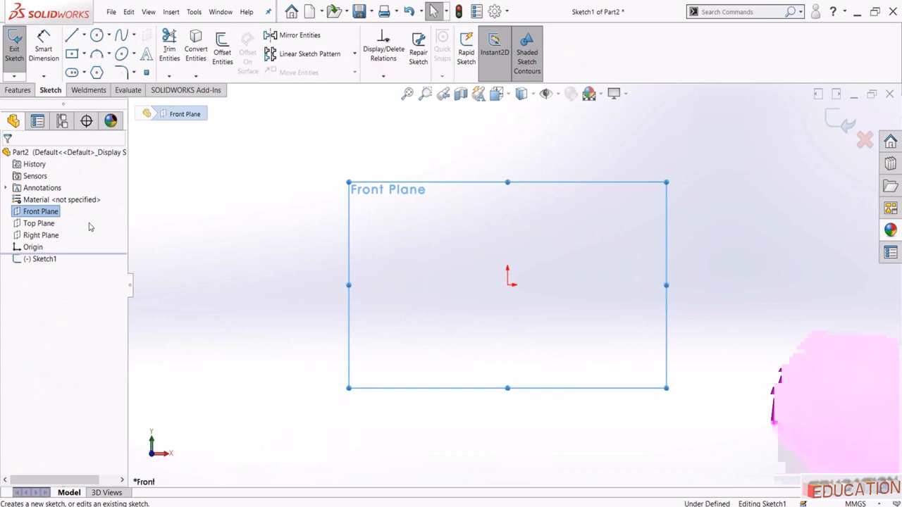
click(208, 224)
click(71, 55)
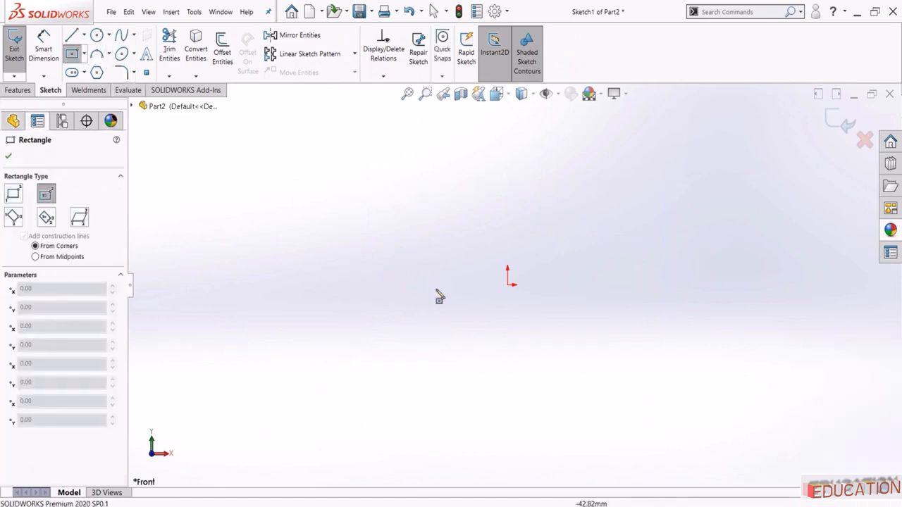
click(513, 289)
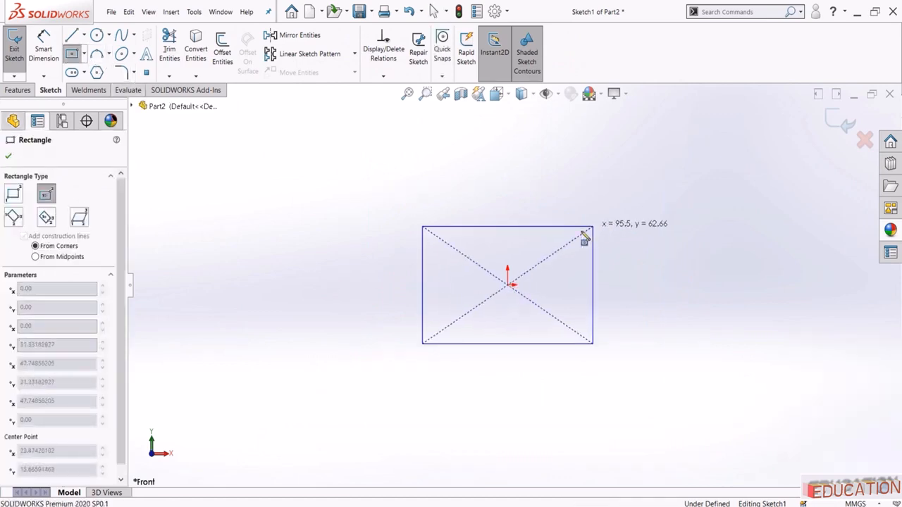
click(594, 227)
key(Escape)
Dimension the rectangle's height as 2.5 mm and its width as 4.5 mm
click(38, 39)
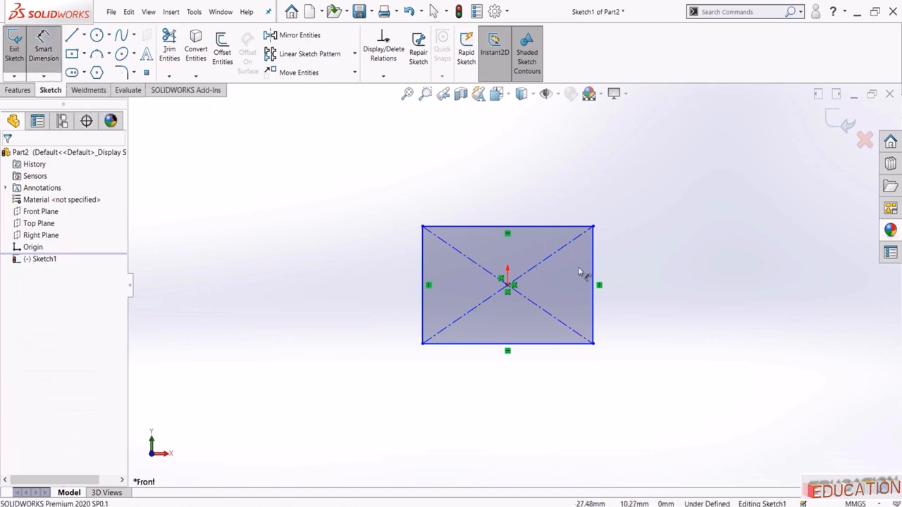
click(594, 270)
click(628, 285)
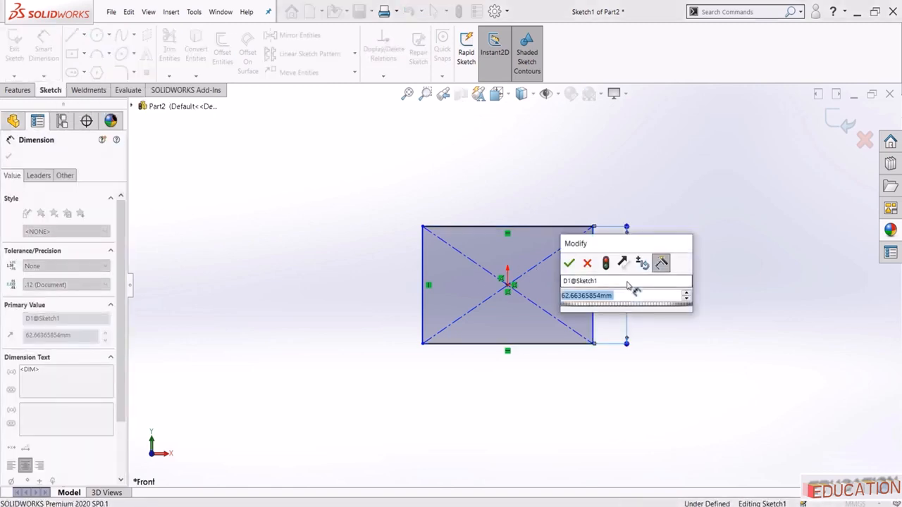
text(2.50)
key(Return)
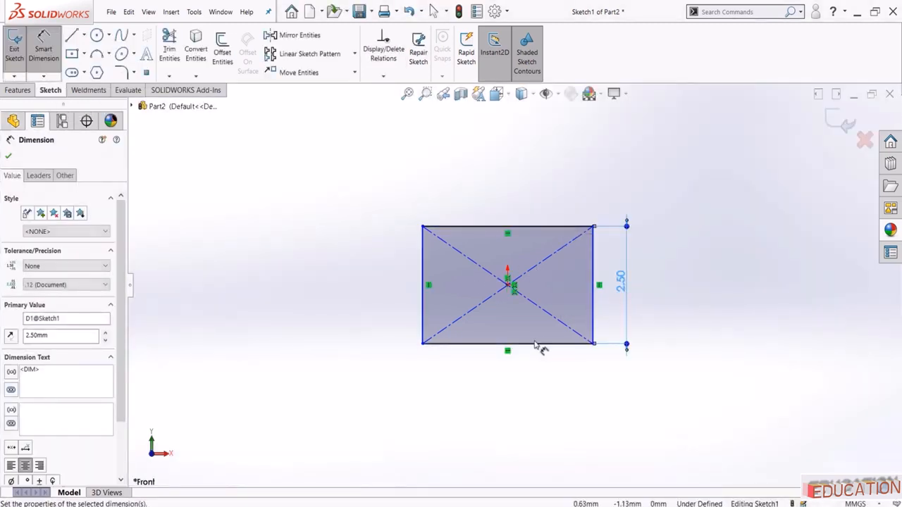
click(543, 394)
text(40)
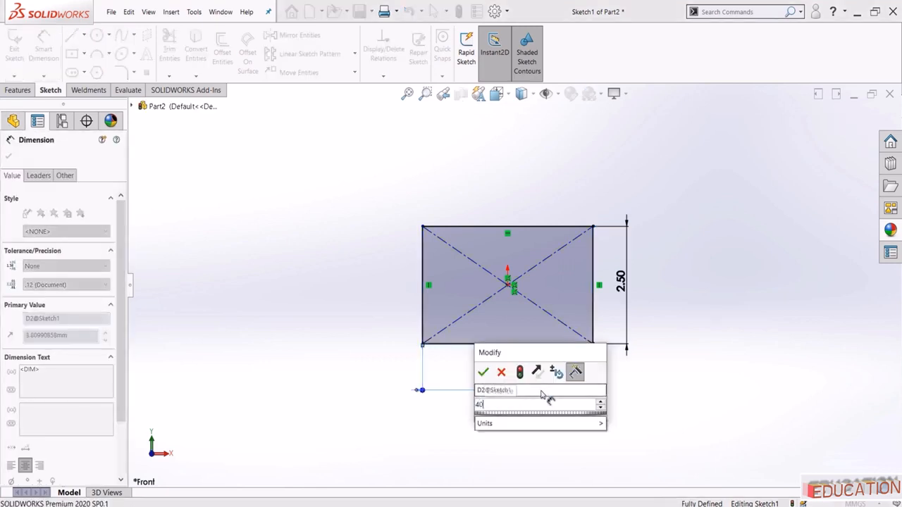
key(Return)
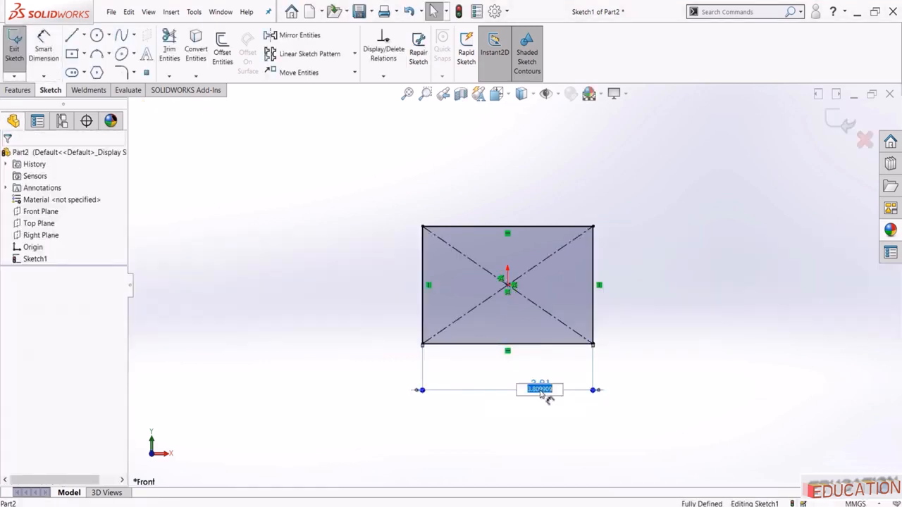
key(Return)
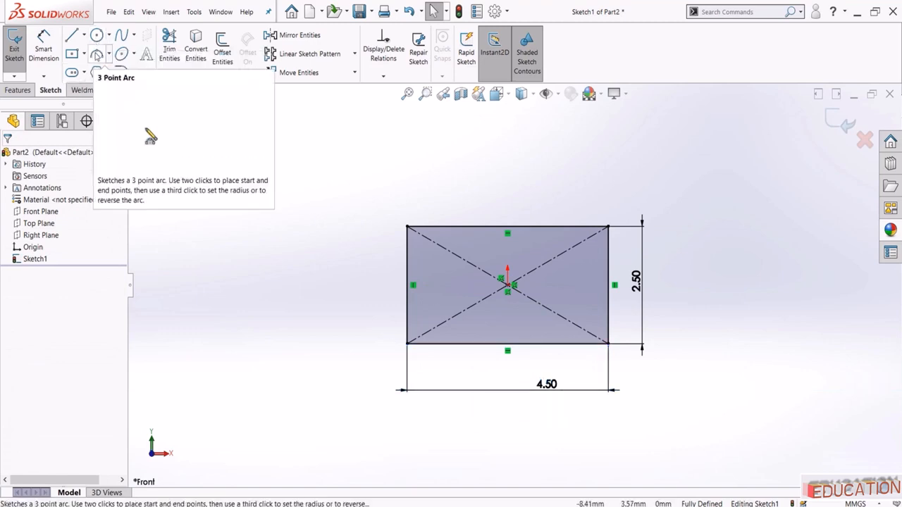
Sketch a 3 Point Arc above the rectangle between its upper corners and constrain its centre to the top edge's midpoint
click(98, 55)
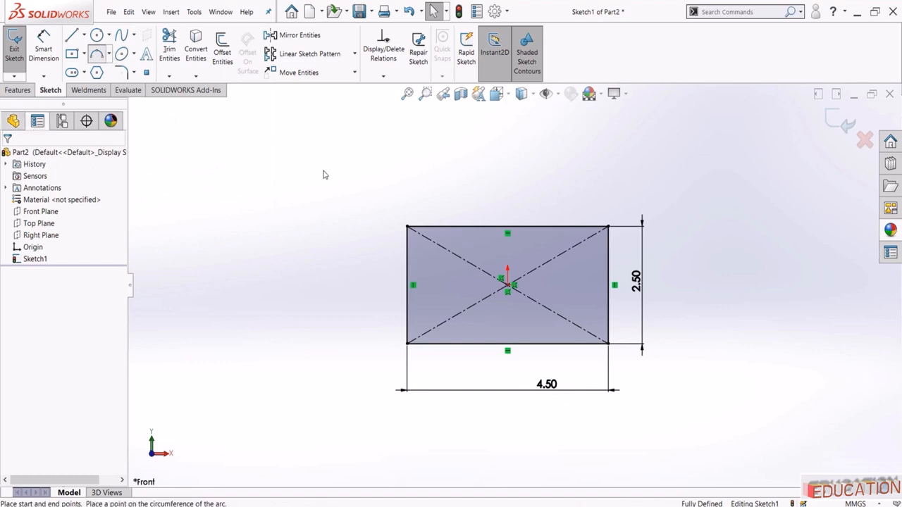
click(408, 227)
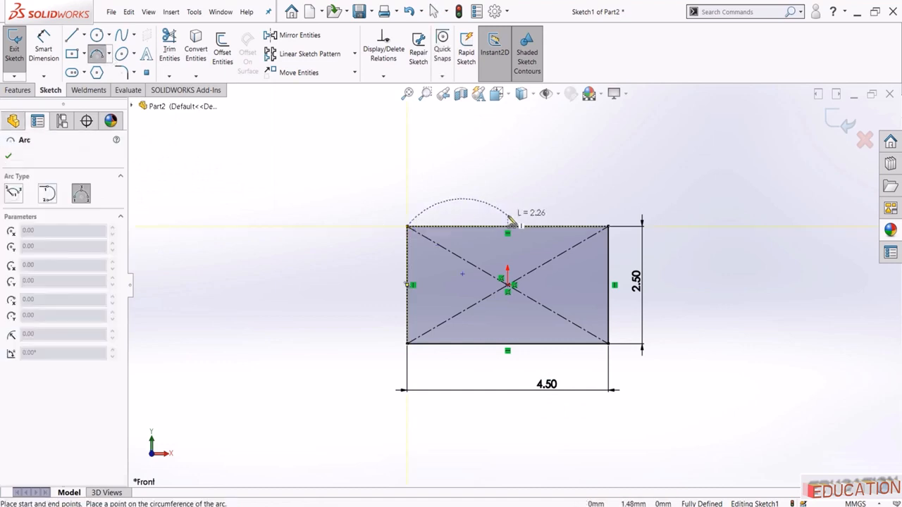
click(608, 227)
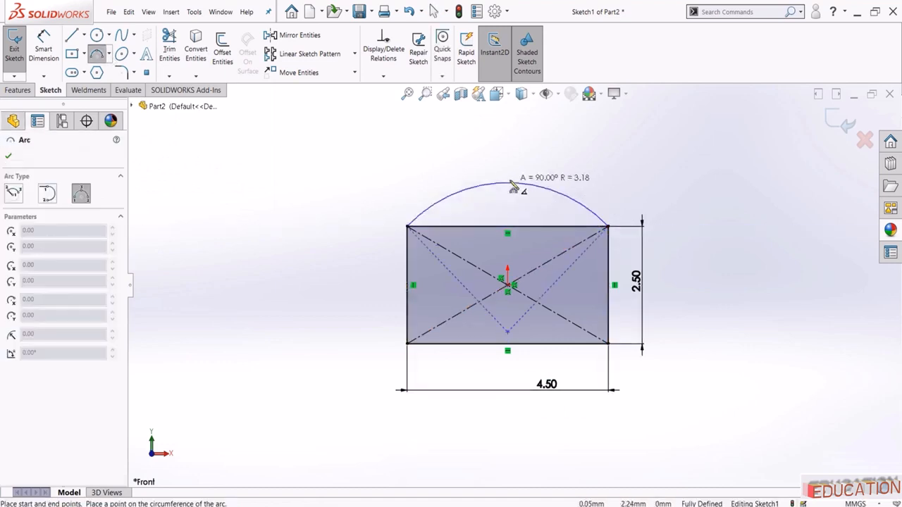
click(513, 134)
key(Escape)
click(508, 236)
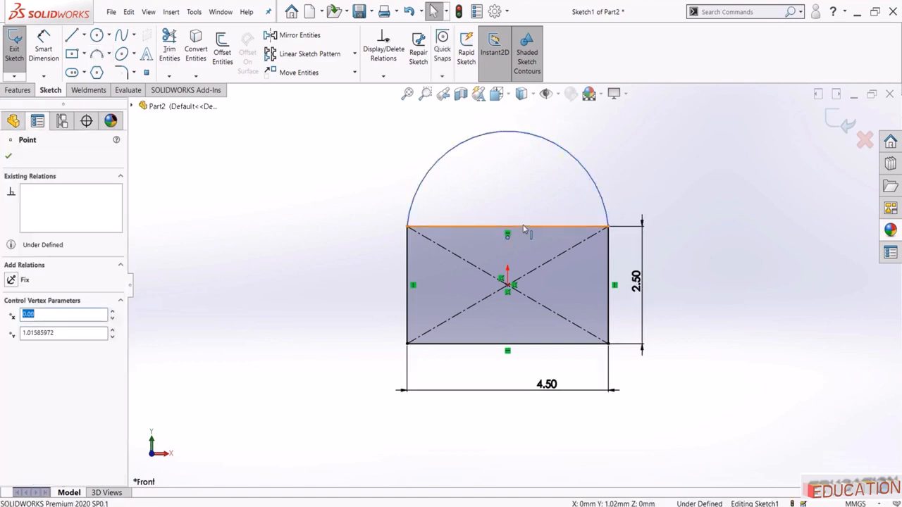
ctrl+click(527, 227)
click(564, 181)
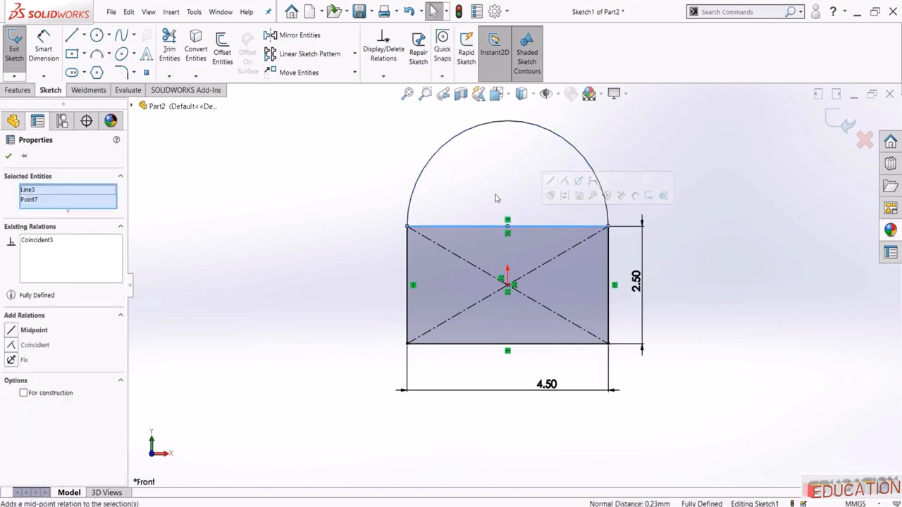
click(495, 198)
Sketch a circle about 2.7 mm in diameter centred on the midpoint of the rectangle's top edge
click(97, 34)
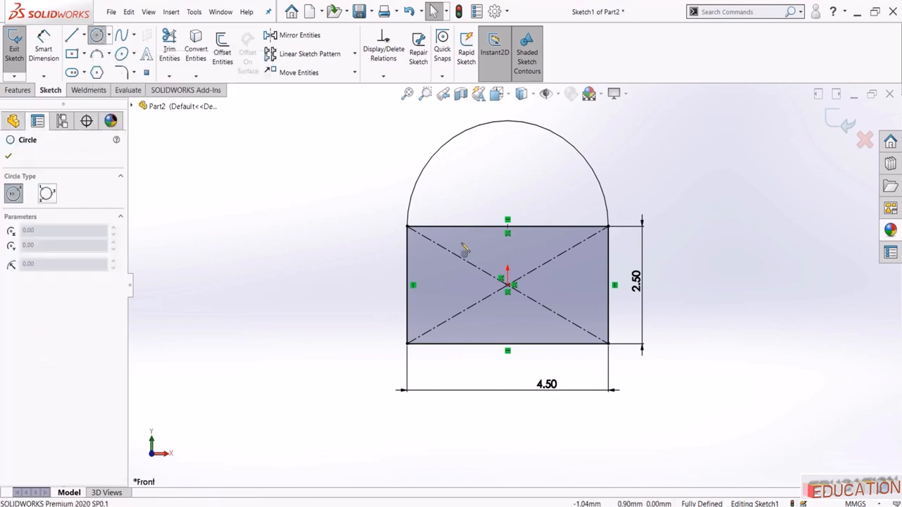
click(507, 227)
click(507, 286)
key(Escape)
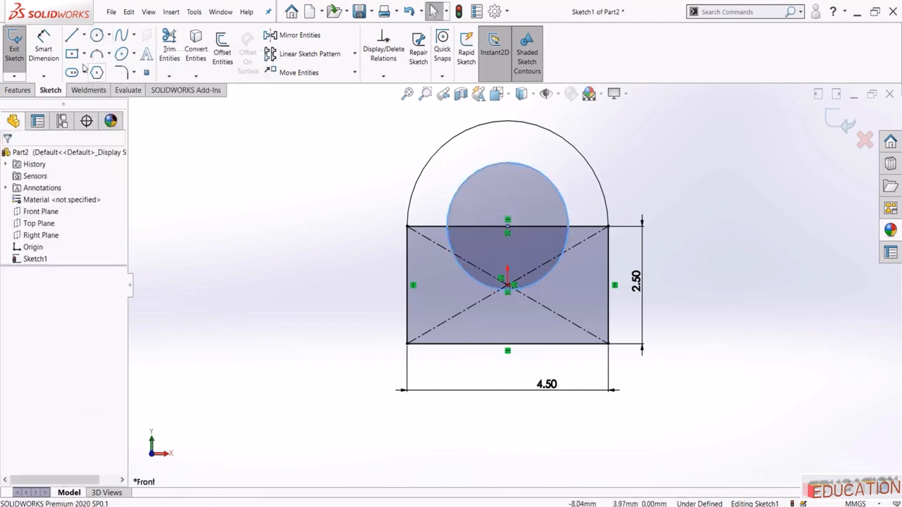
Dimension the circle's diameter as 4 mm and exit the sketch
click(43, 50)
click(461, 197)
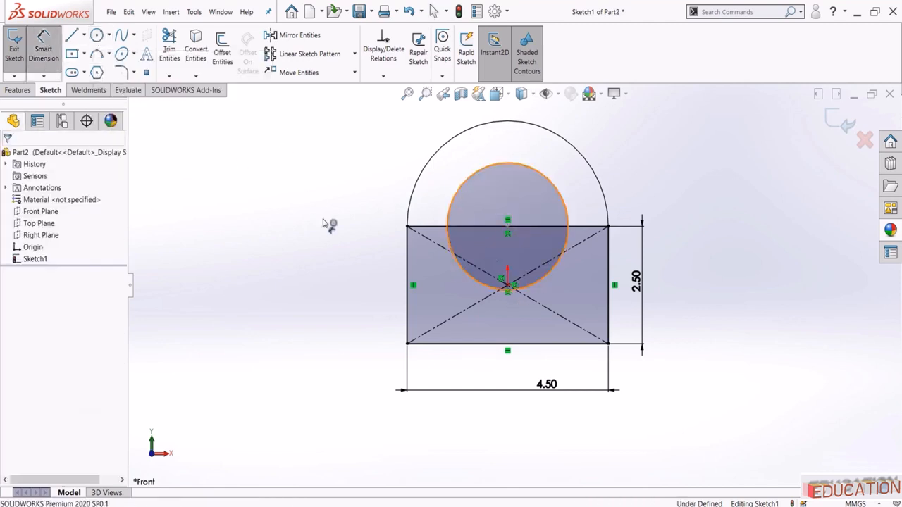
click(318, 222)
text(4)
key(Return)
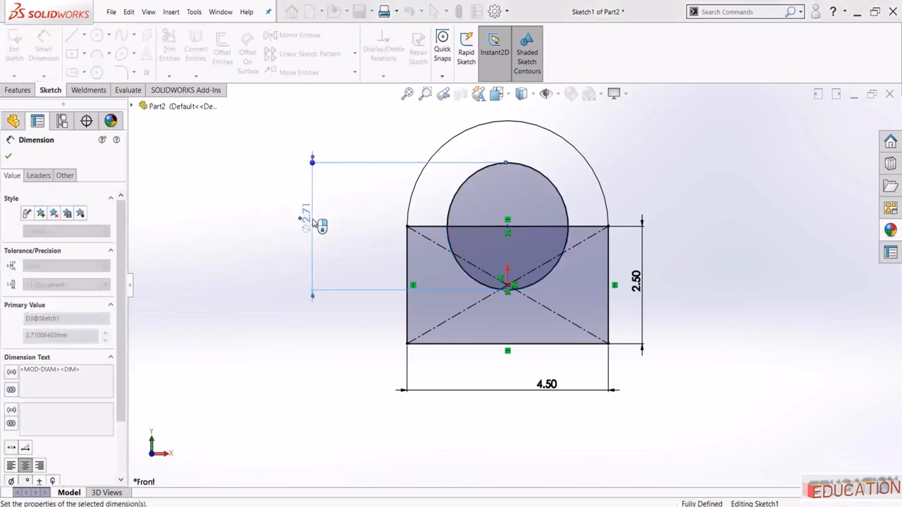
key(Escape)
click(835, 121)
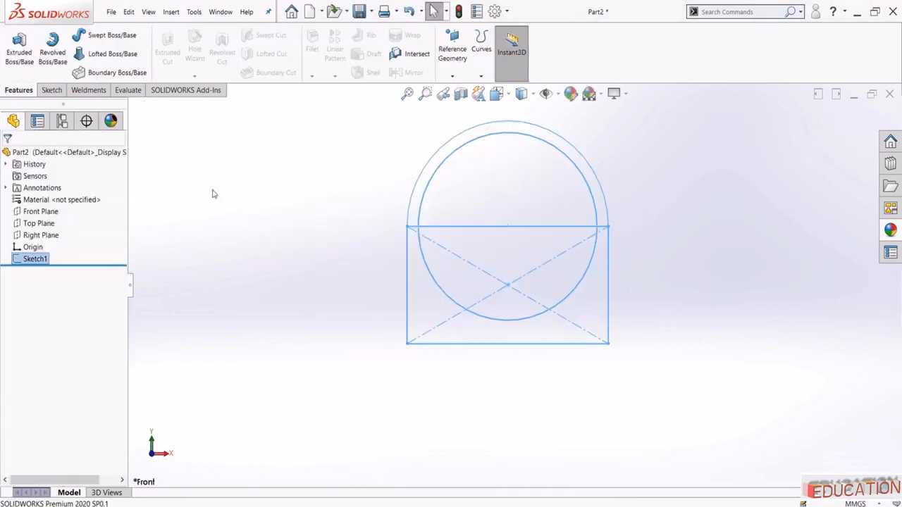
Start a Boss-Extrude of the sketch with its start offset 2.5 mm from the sketch plane
click(19, 49)
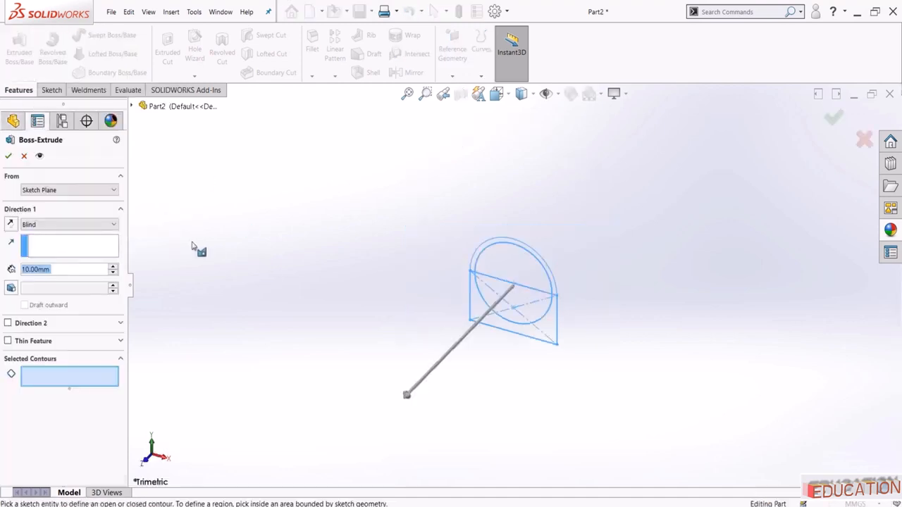
click(42, 190)
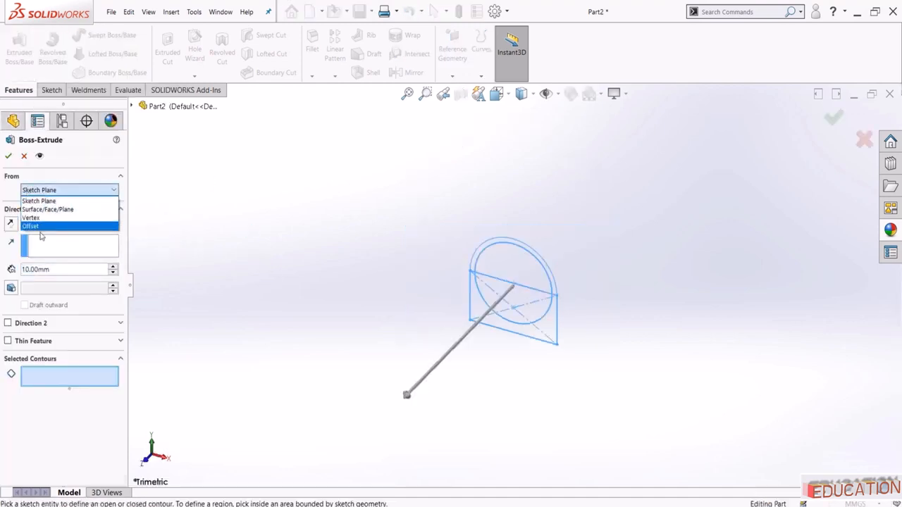
click(39, 223)
double_click(46, 209)
text(2.5)
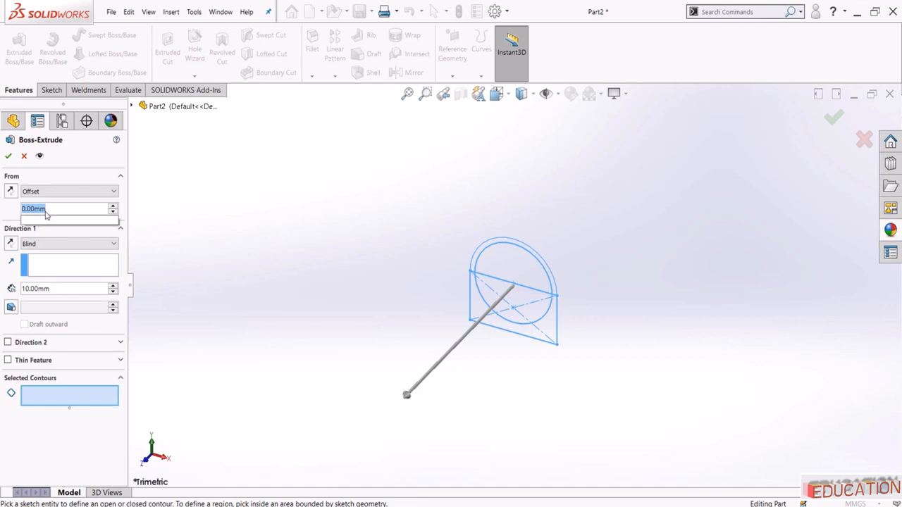
key(Return)
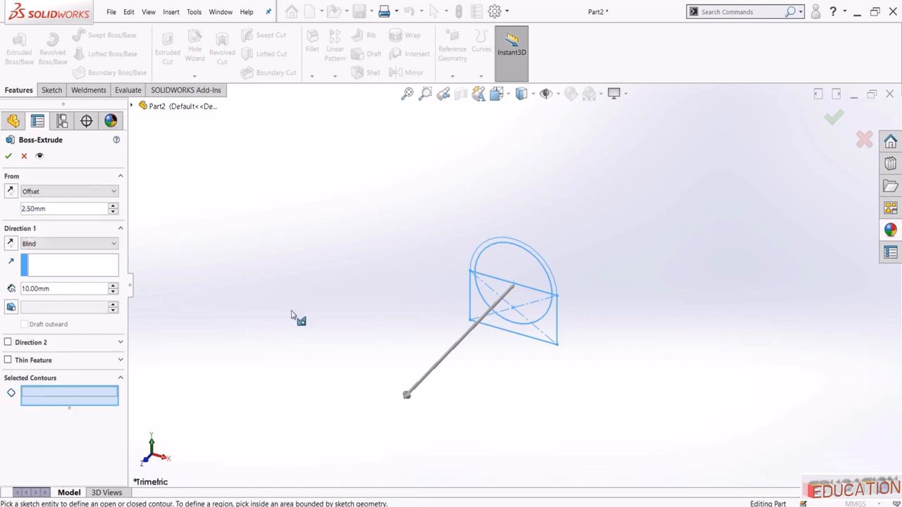
Extrude the two regions around the circle, the lower block and the upper arc band, to a blind depth of 1 mm
scroll(468, 275, down, 2)
click(591, 355)
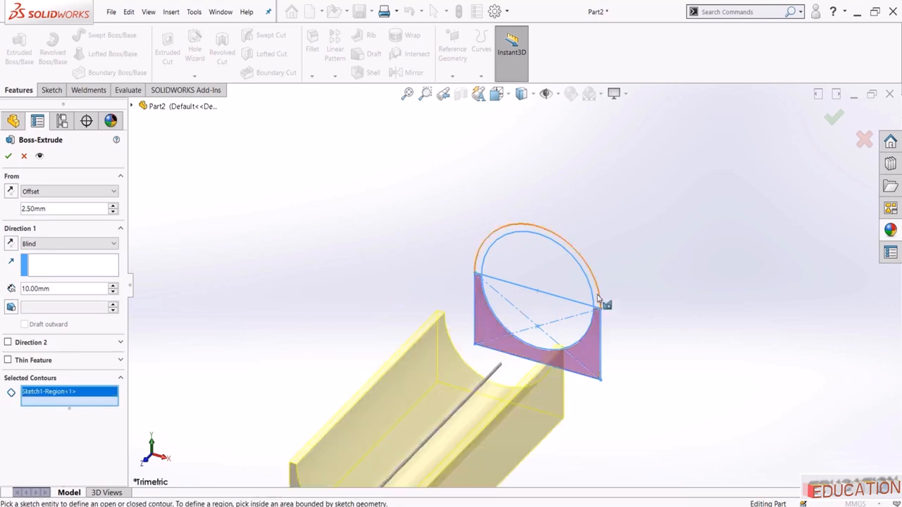
click(595, 292)
click(55, 289)
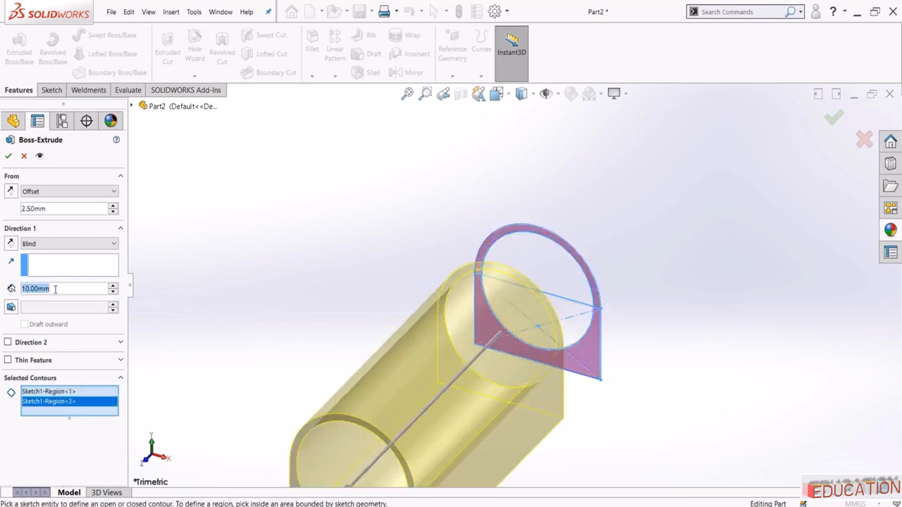
text(1)
key(Return)
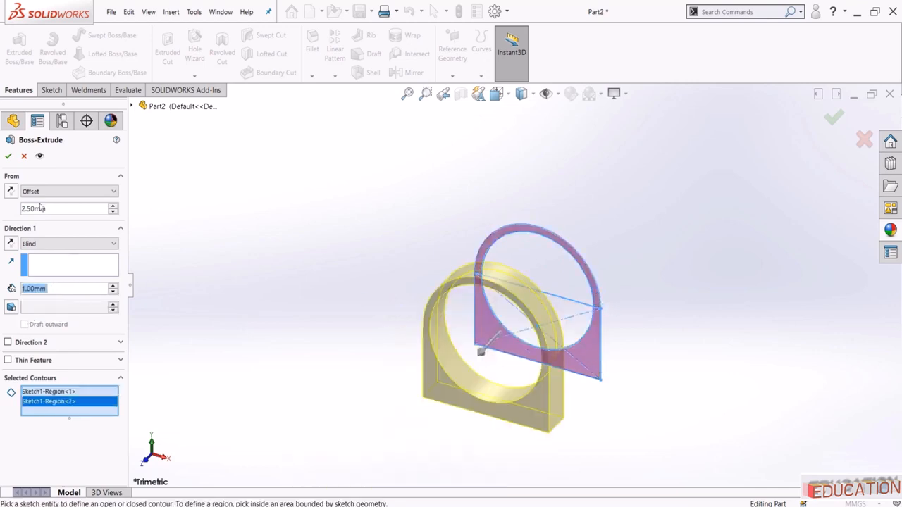
click(8, 156)
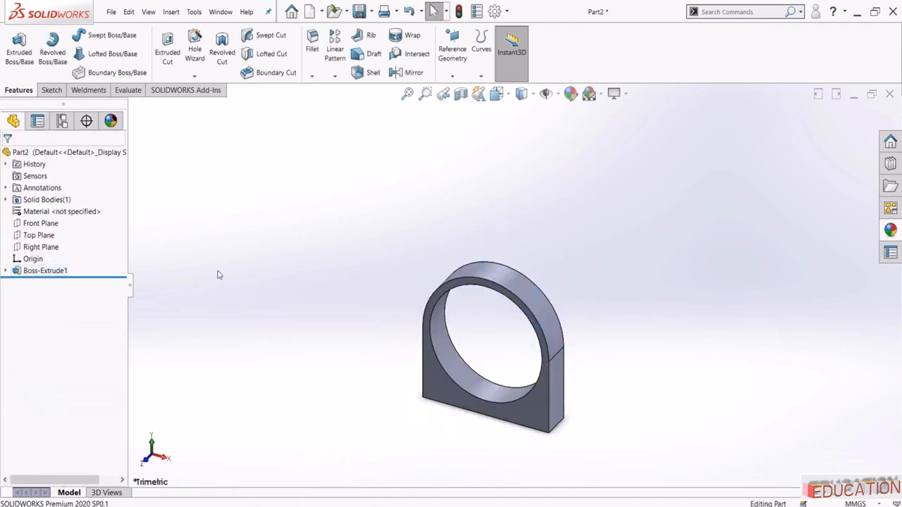
Mirror the extruded ring body about the Front Plane with Merge solids turned off
click(407, 72)
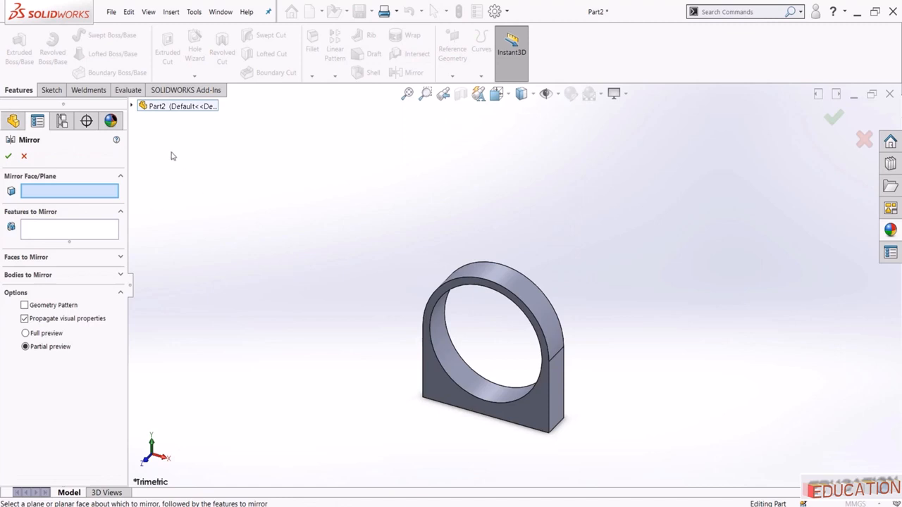
click(133, 105)
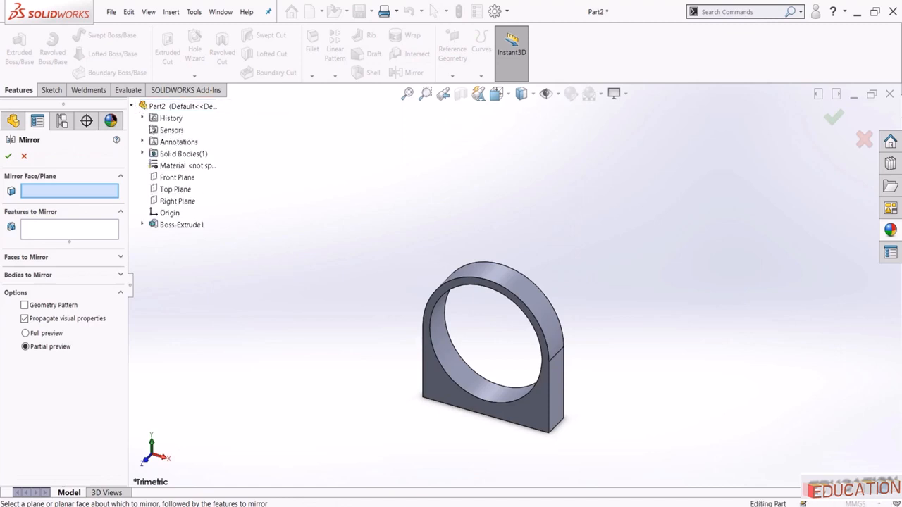
click(169, 177)
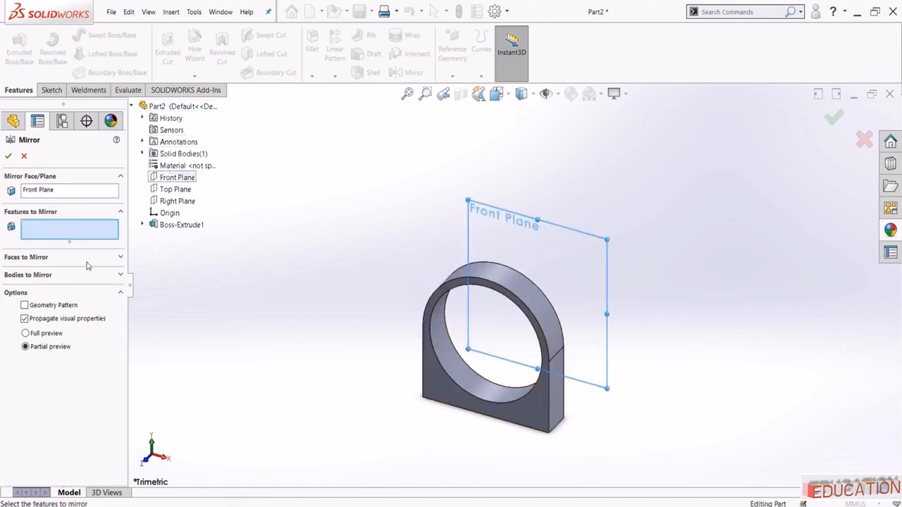
click(24, 275)
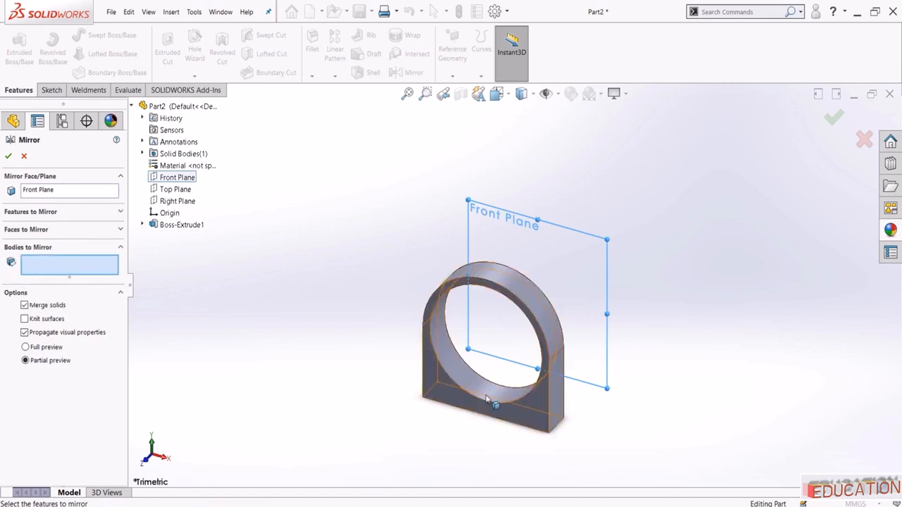
click(494, 410)
click(9, 157)
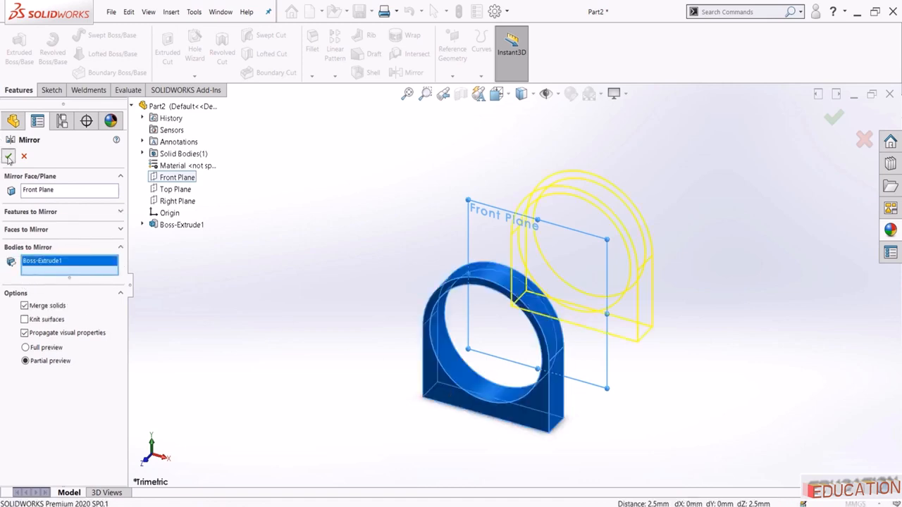
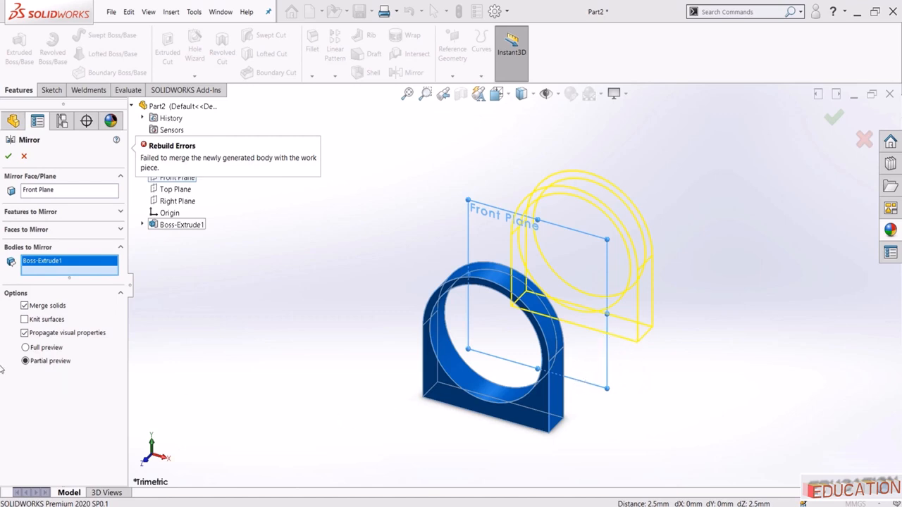
click(25, 306)
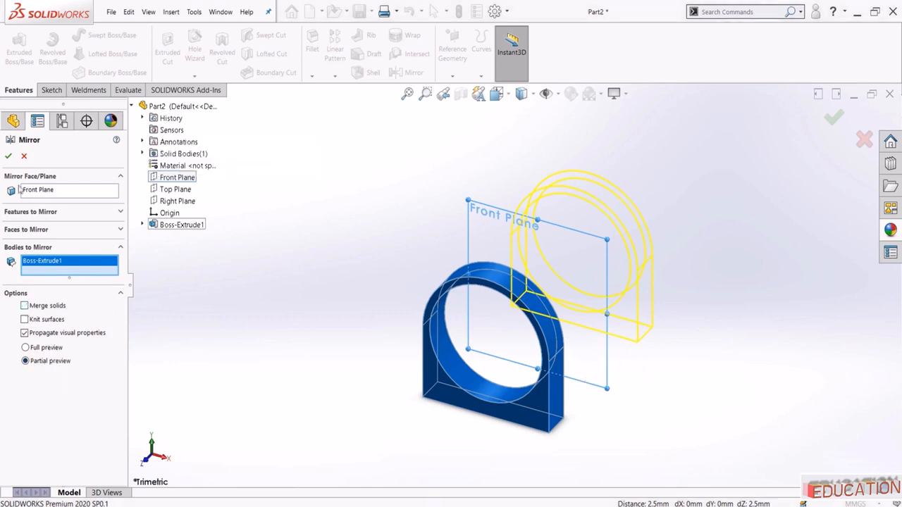
click(8, 156)
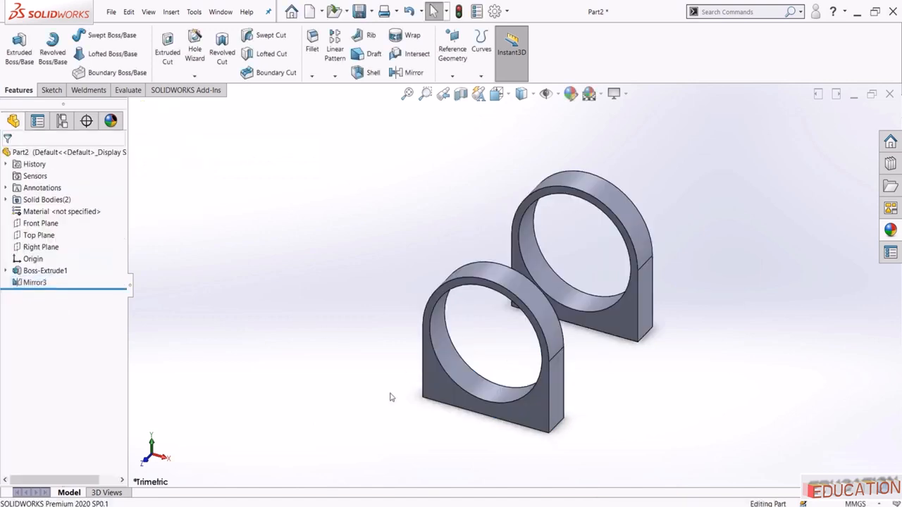
On the front ring's front face, sketch a corner rectangle about 0.87 mm high directly below its bottom edge, starting at the lower-left corner
click(456, 360)
click(491, 342)
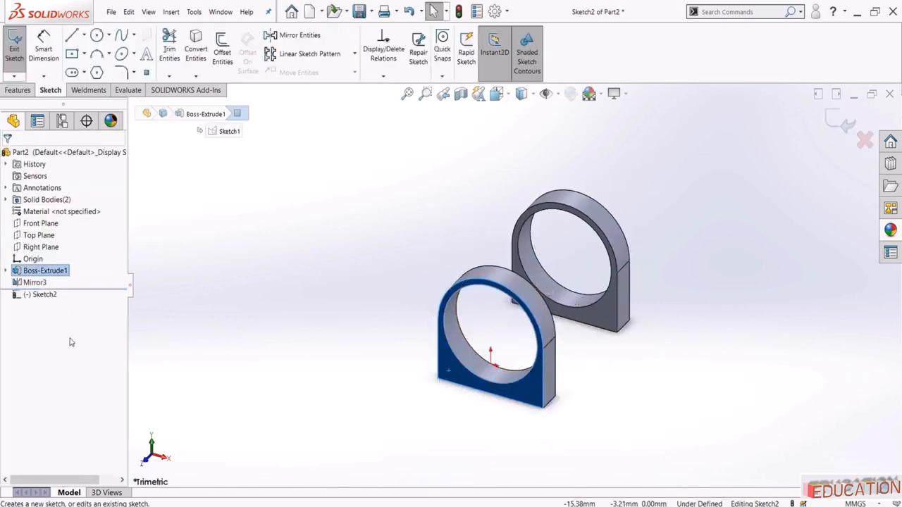
click(44, 295)
click(75, 282)
click(84, 54)
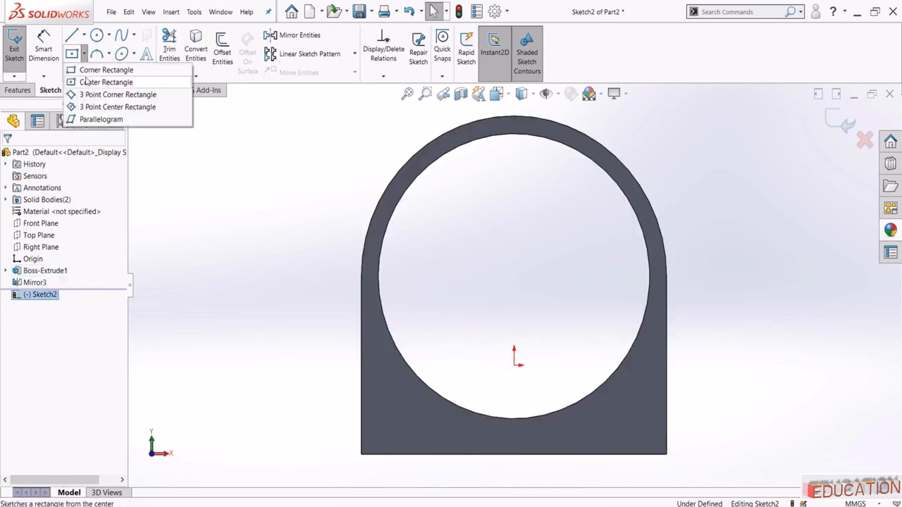
click(92, 70)
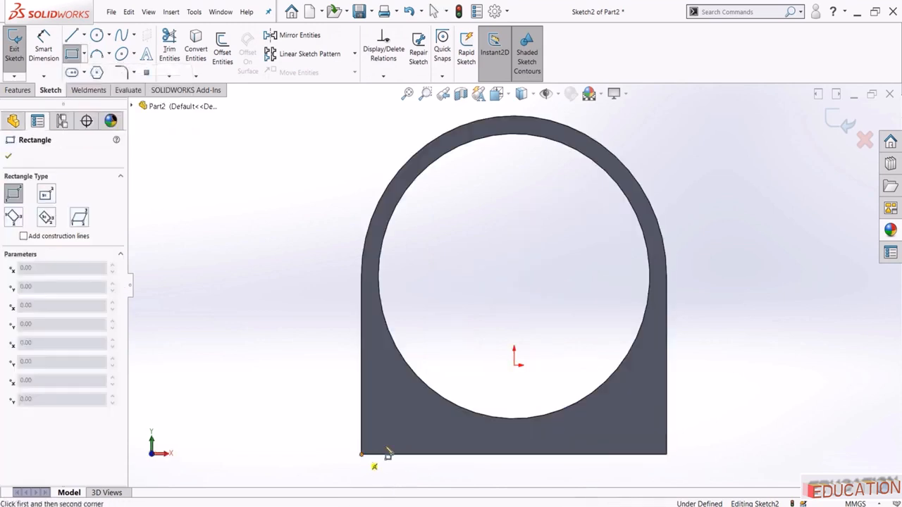
click(361, 454)
key(z)
click(589, 418)
key(Escape)
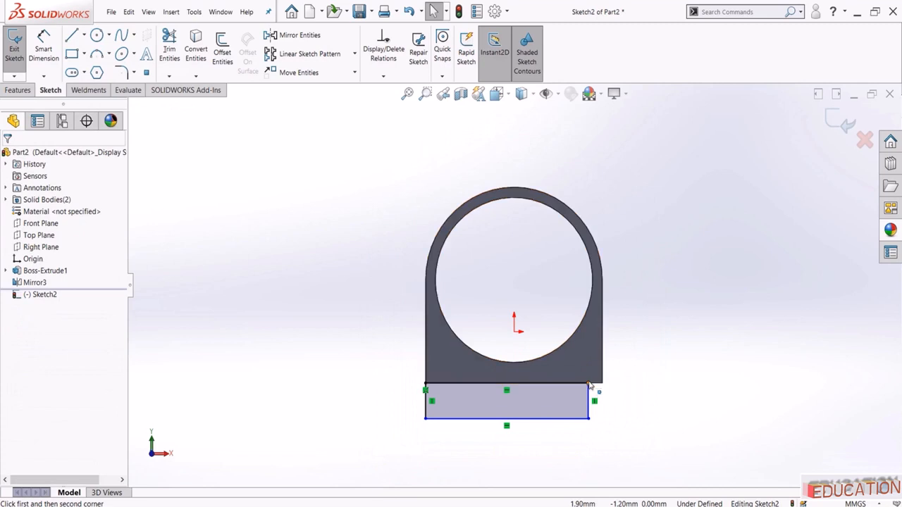
Make the rectangle's upper-right corner coincident with the ring block's lower-right vertex
click(589, 385)
ctrl+click(603, 384)
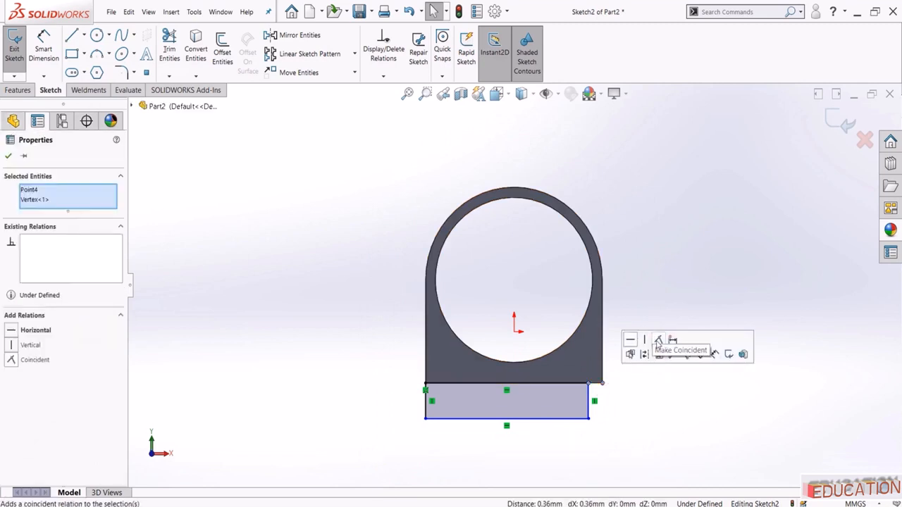
click(658, 341)
click(656, 294)
Dimension the rectangle's height as 0.5 mm and exit the sketch
click(44, 49)
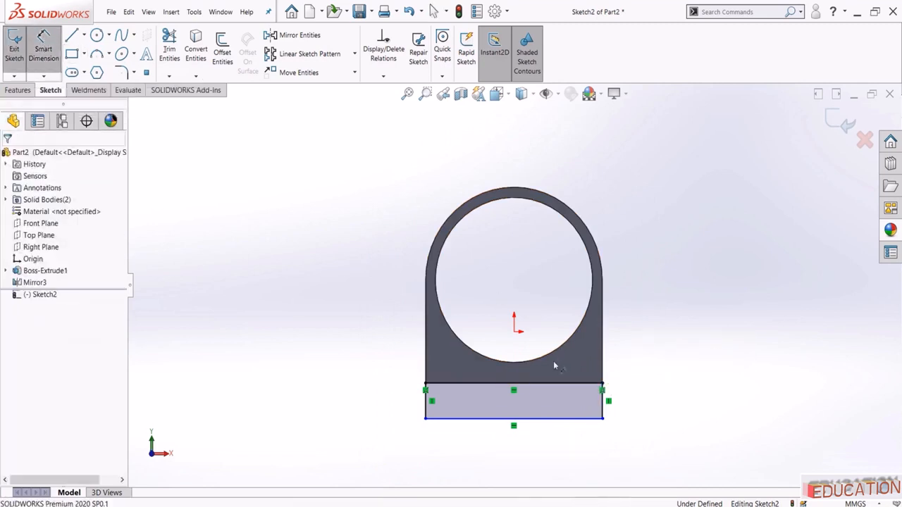
click(604, 413)
click(636, 405)
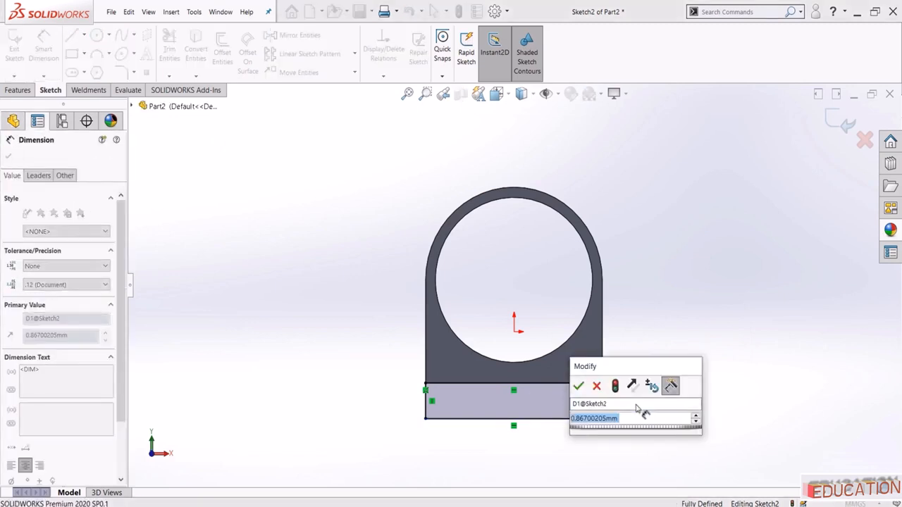
key(Return)
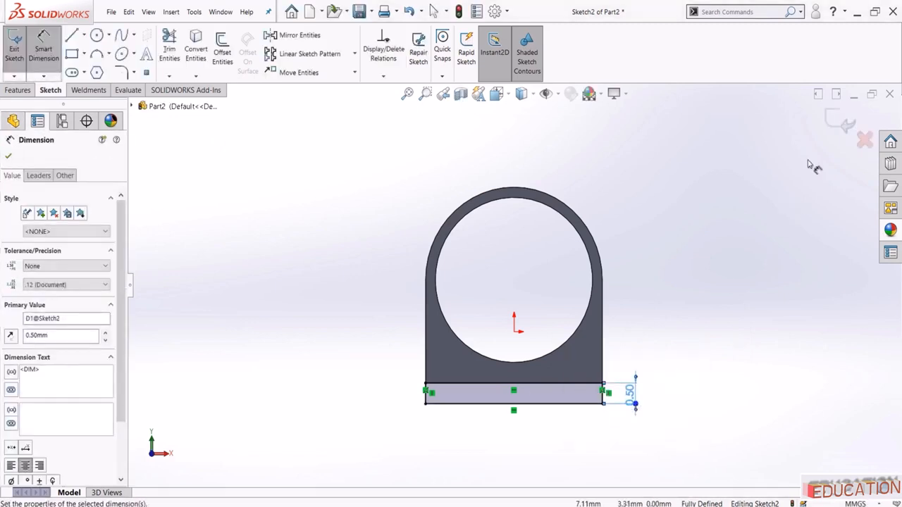
click(840, 121)
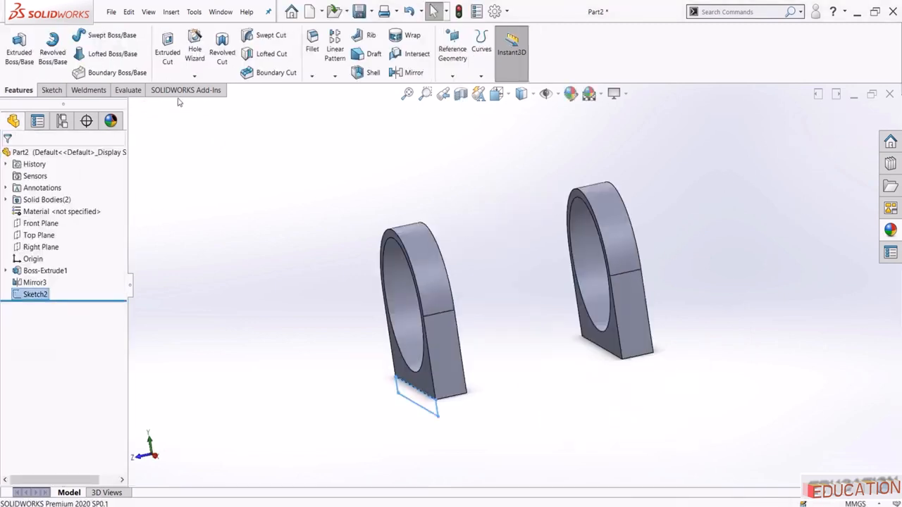
Extrude the rectangle Through All in the reversed direction under both rings, keeping Merge result on
click(21, 46)
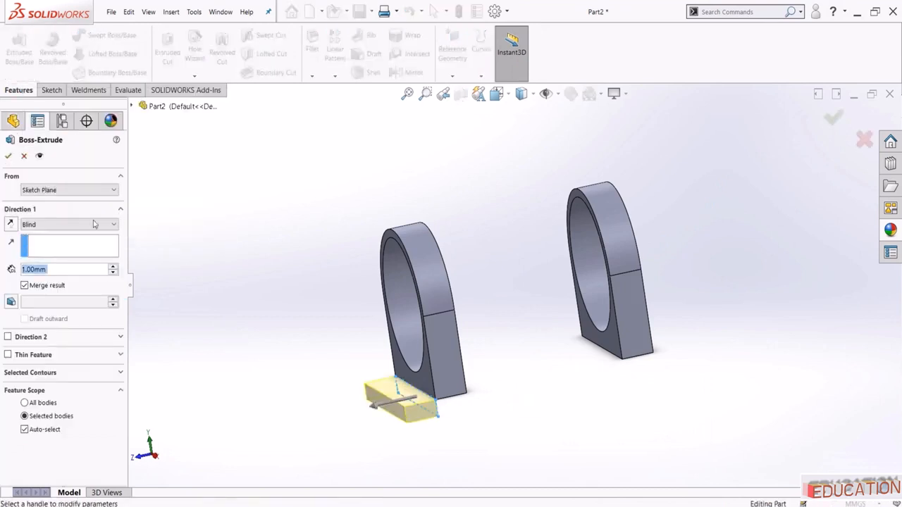
click(40, 224)
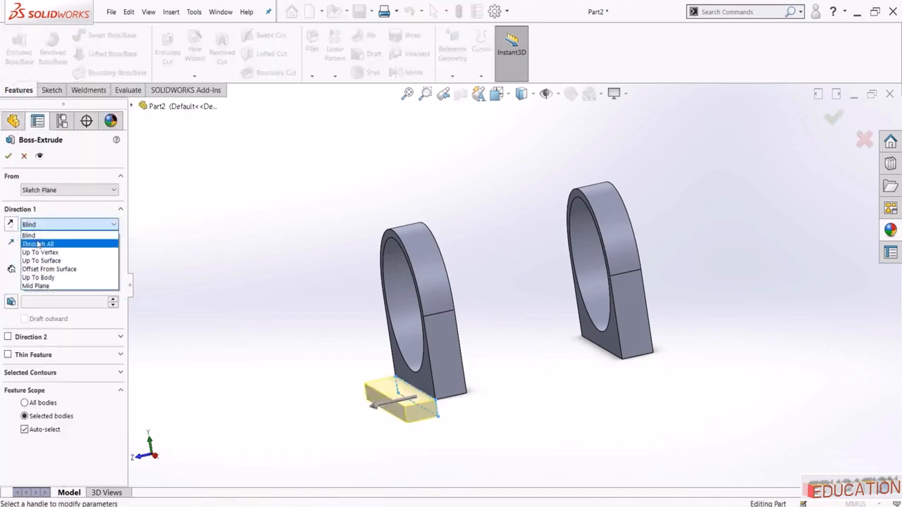
click(39, 236)
click(11, 224)
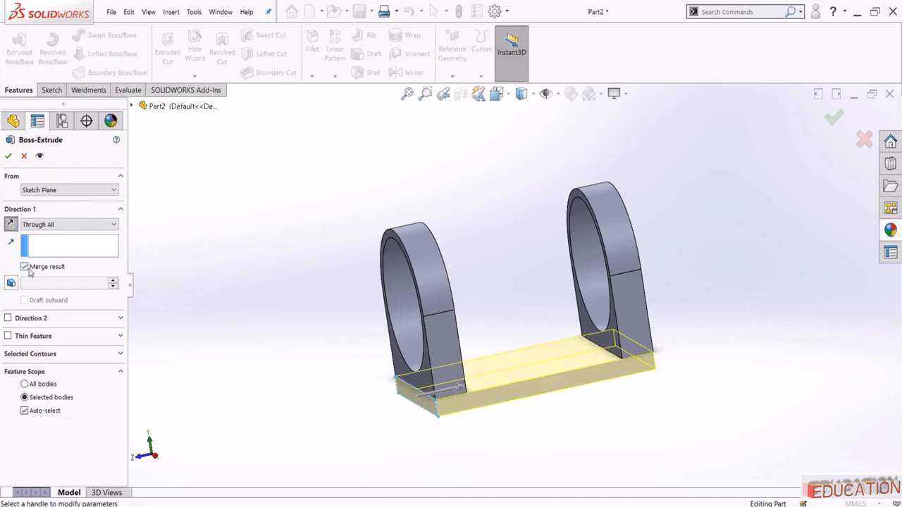
click(9, 156)
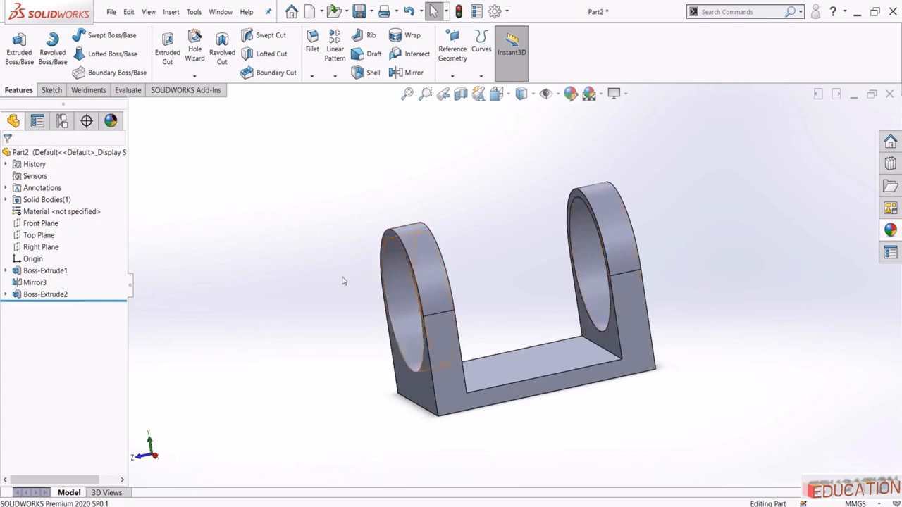
Start a sketch on the Right Plane and draw a vertical line about 1.7 mm down from the base's bottom edge, right of its midpoint
click(28, 251)
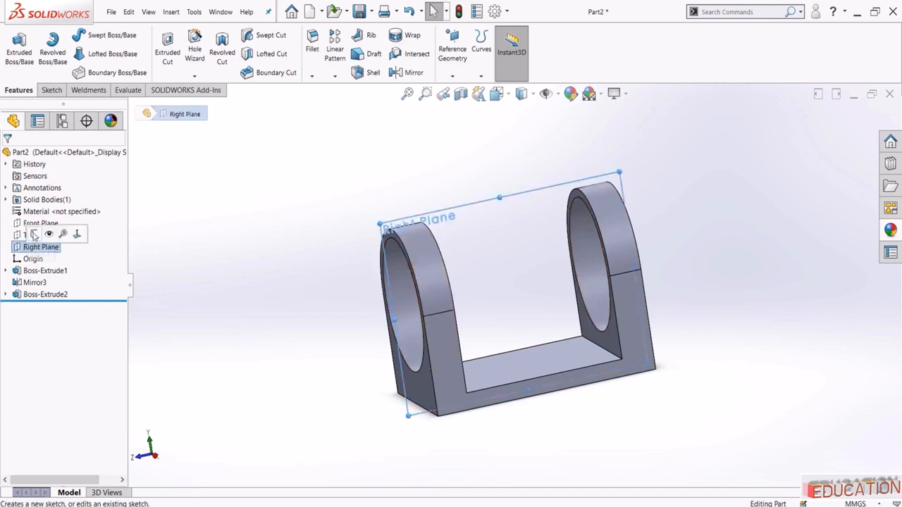
click(33, 235)
click(44, 307)
click(61, 291)
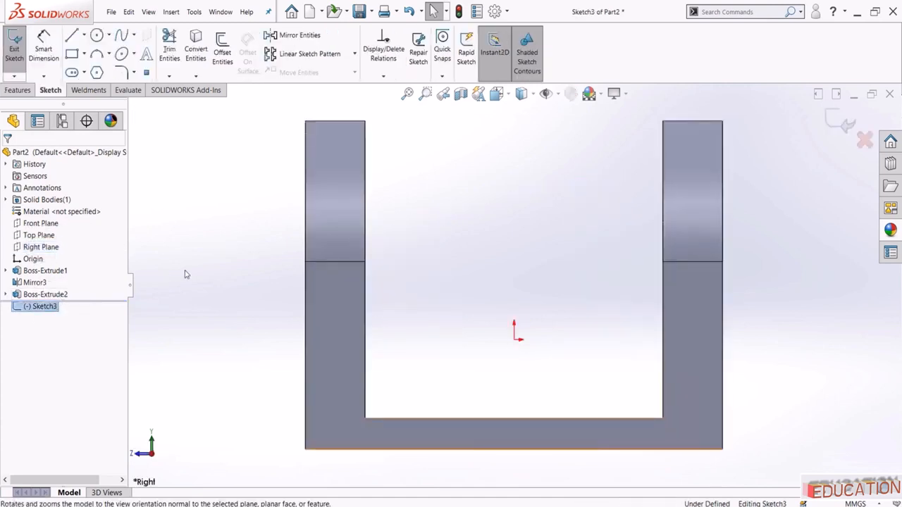
click(72, 35)
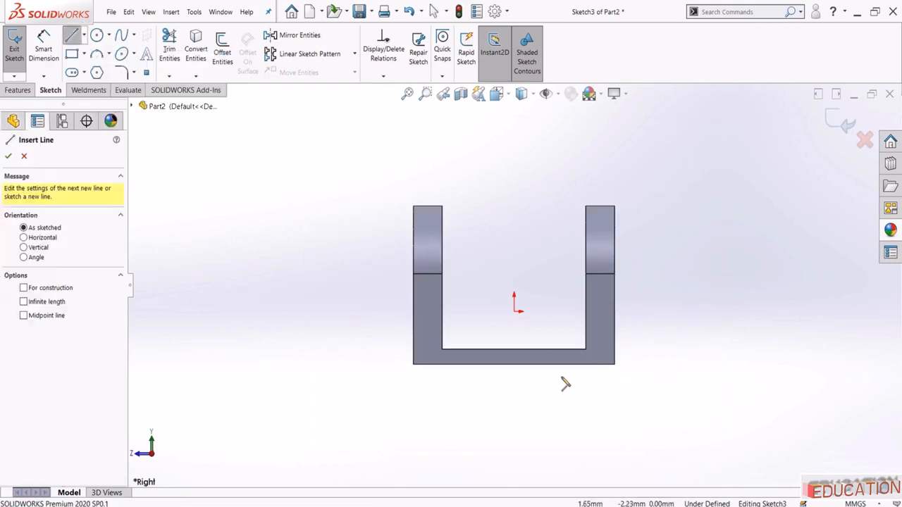
click(548, 365)
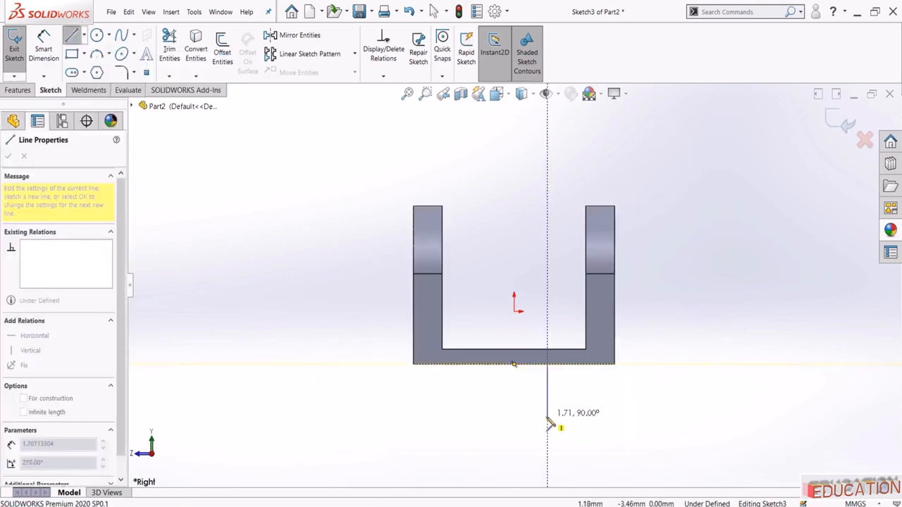
click(548, 416)
Continue the line chain rightward, straight down, about 5 mm back left, and up to the midpoint of the base's bottom edge
key(z)
click(607, 361)
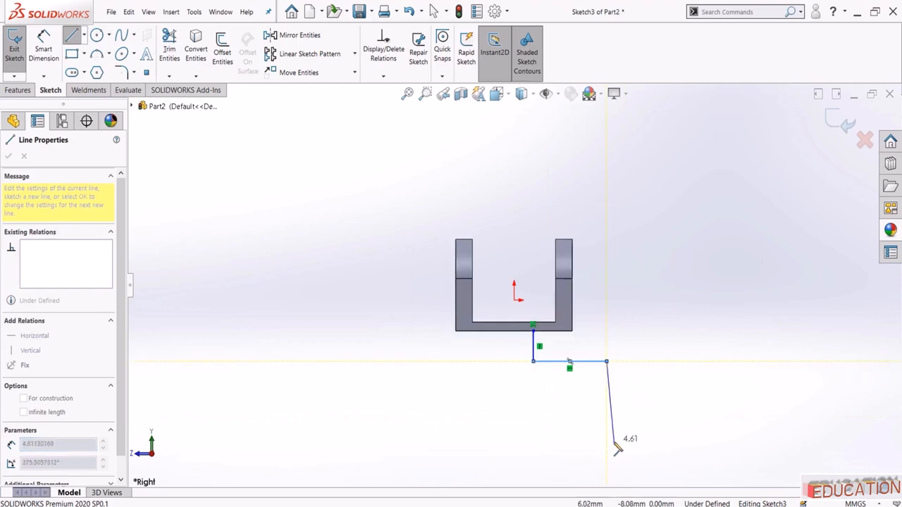
click(607, 445)
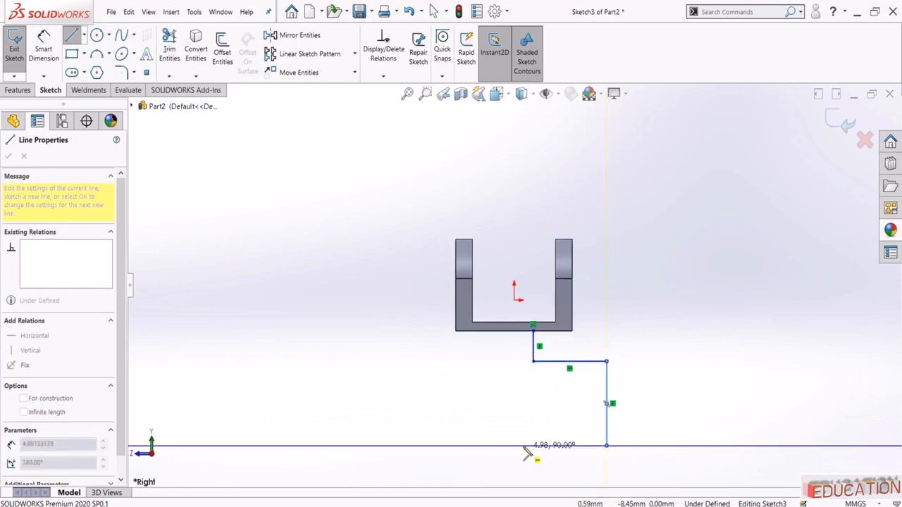
click(523, 445)
click(515, 330)
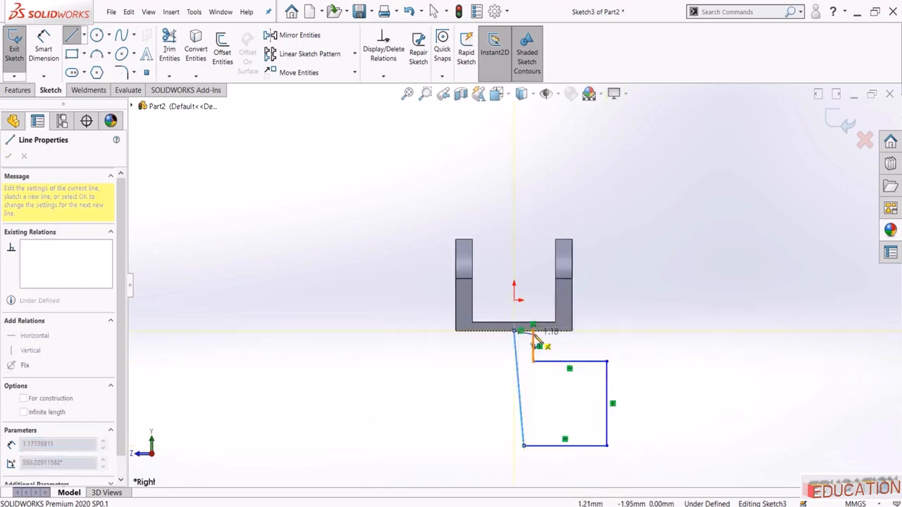
Close the stepped profile with a top line about 1.16 mm long, starting at the midpoint of the bracket's bottom edge
click(532, 330)
key(Escape)
scroll(529, 346, down, 5)
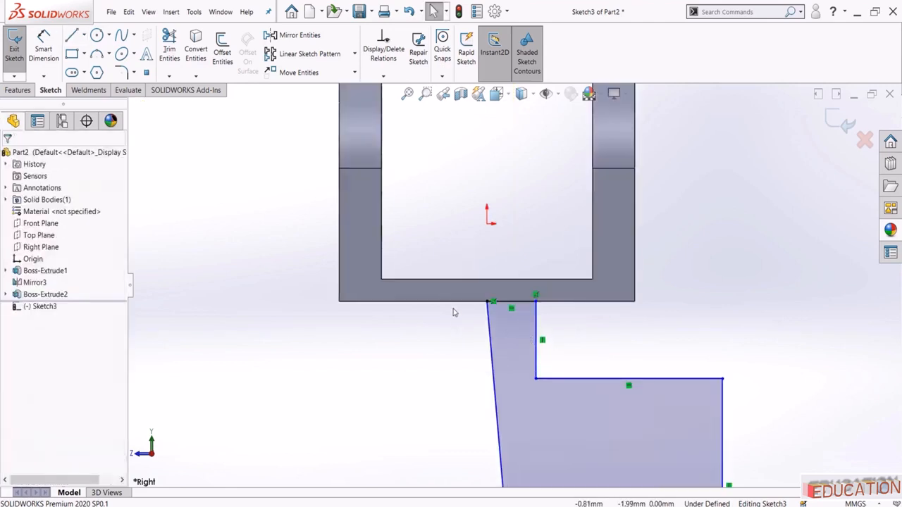
Constrain the profile's upper inner corner to the midpoint of the bracket's bottom edge and make the slanted line below it vertical
click(486, 303)
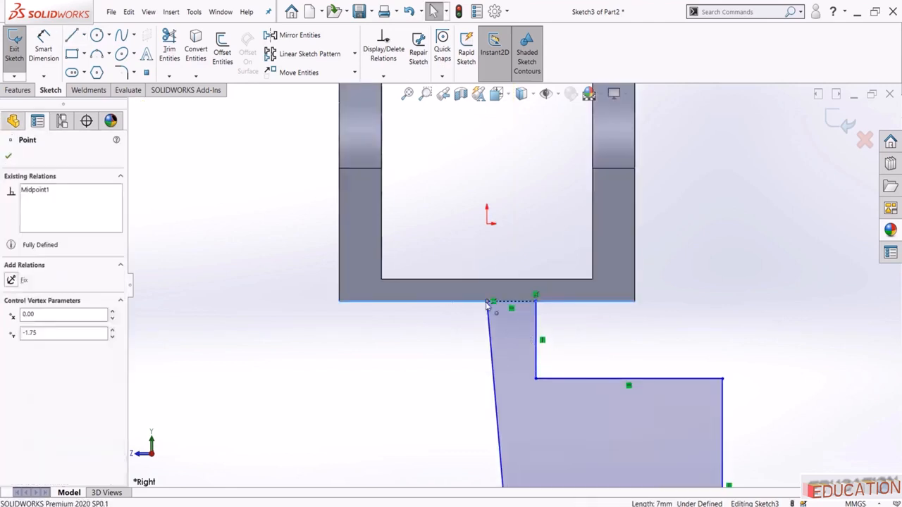
ctrl+click(502, 279)
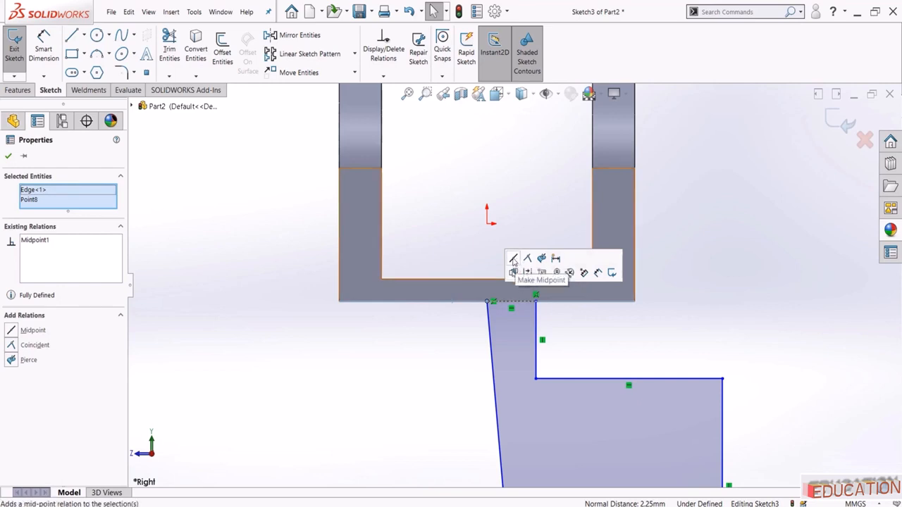
click(437, 355)
click(491, 332)
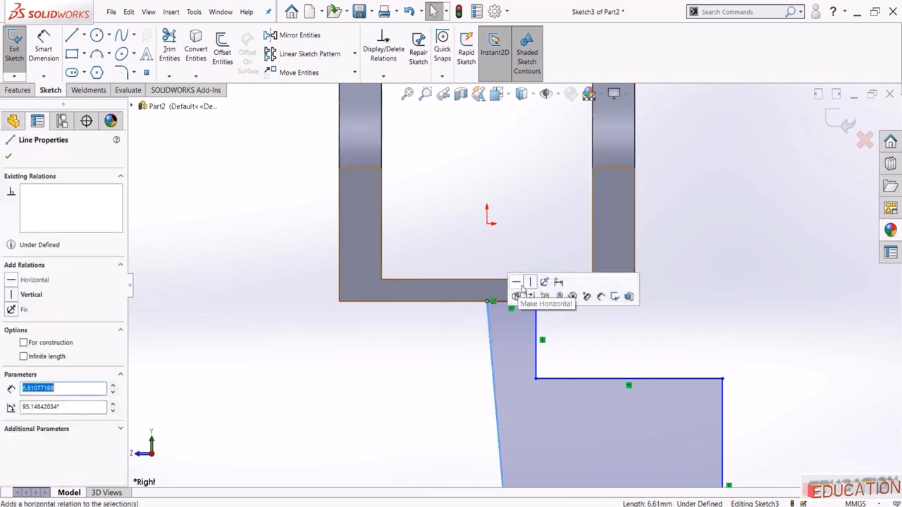
click(516, 296)
click(414, 349)
key(f)
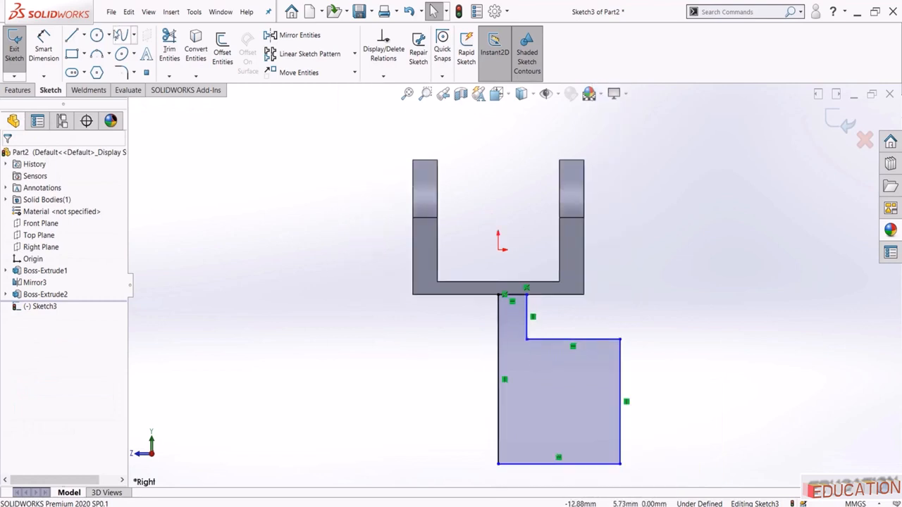
Dimension the profile's neck with a 2 mm top width and a 3 mm height
click(43, 50)
click(514, 301)
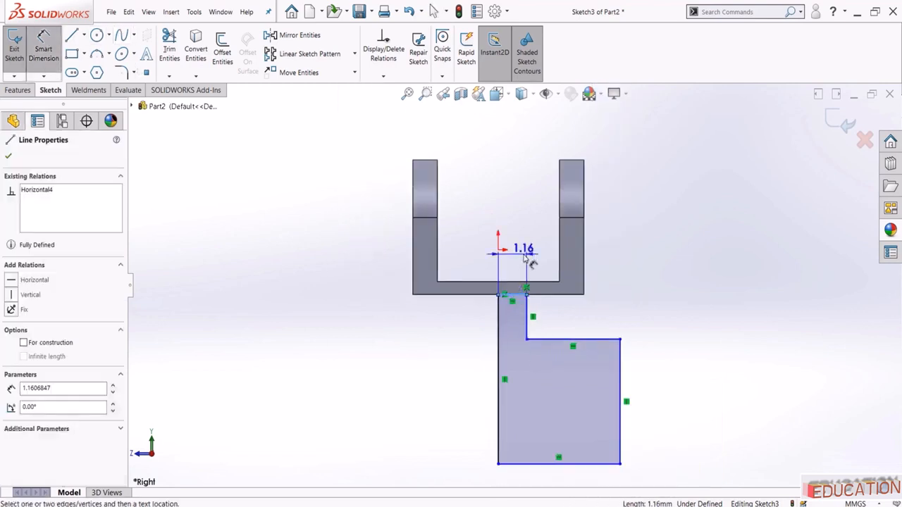
click(527, 257)
key(Return)
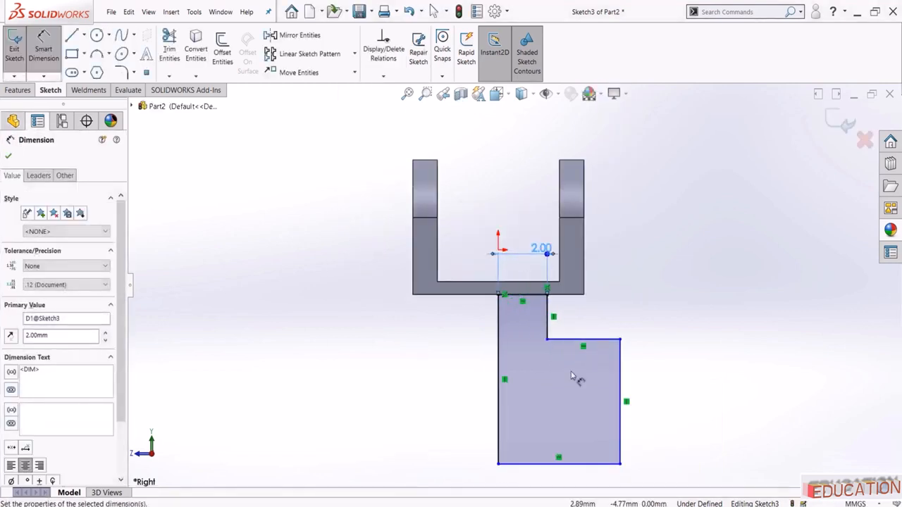
click(547, 317)
click(709, 336)
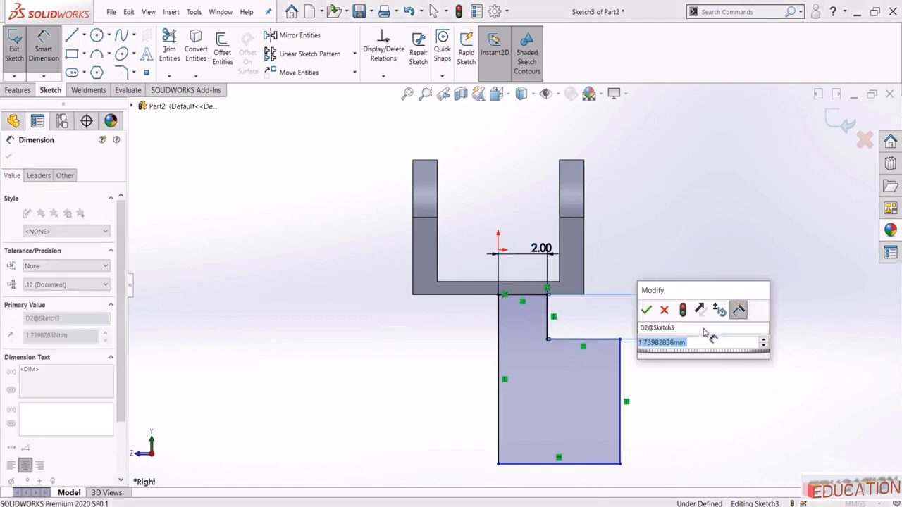
text(3)
key(Return)
Dimension the lower block of the profile with a height of 6 mm and a total width of 6 mm
scroll(630, 413, up, 4)
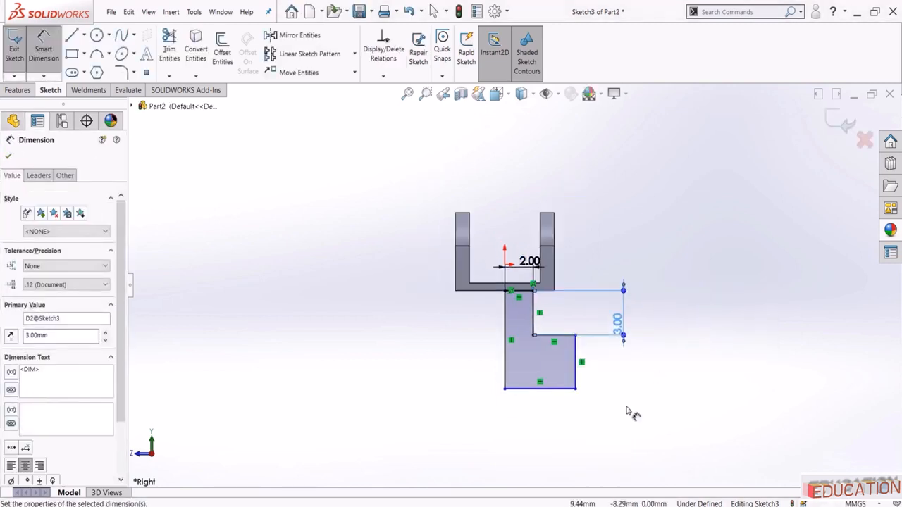
click(578, 367)
click(675, 376)
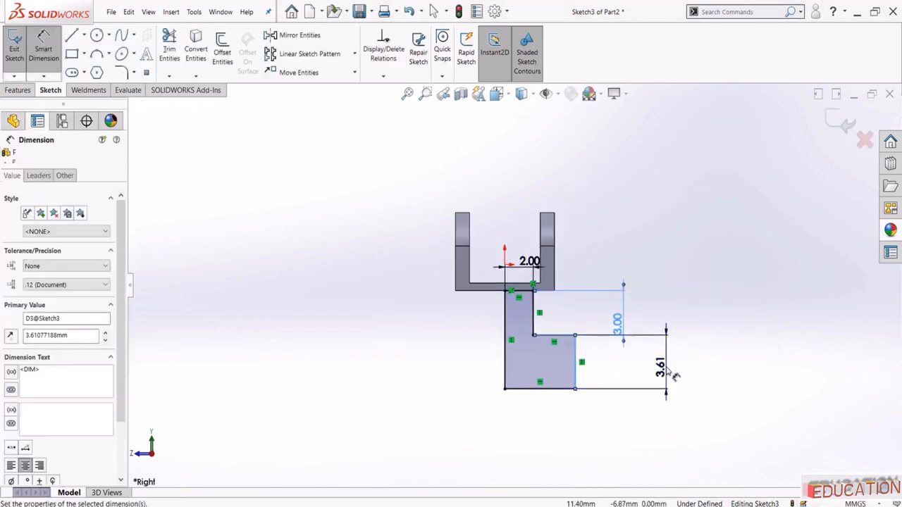
text(6)
key(Return)
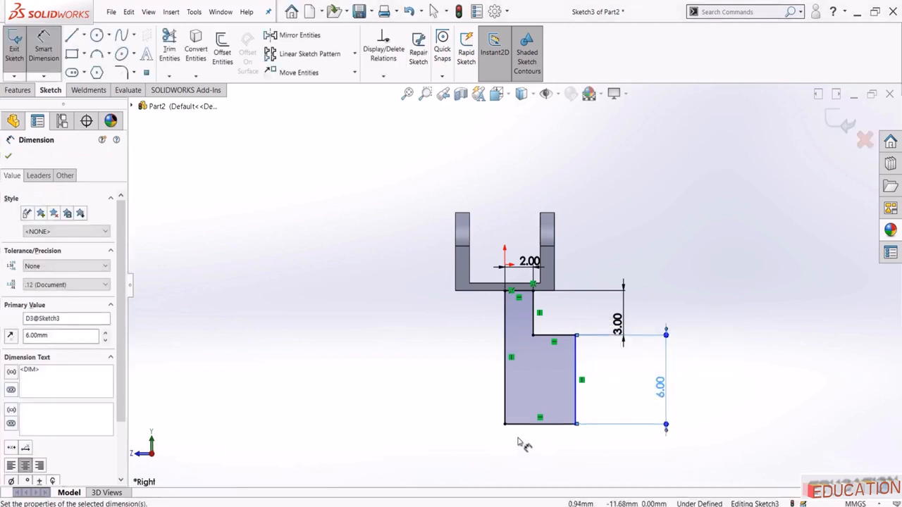
click(505, 407)
click(578, 387)
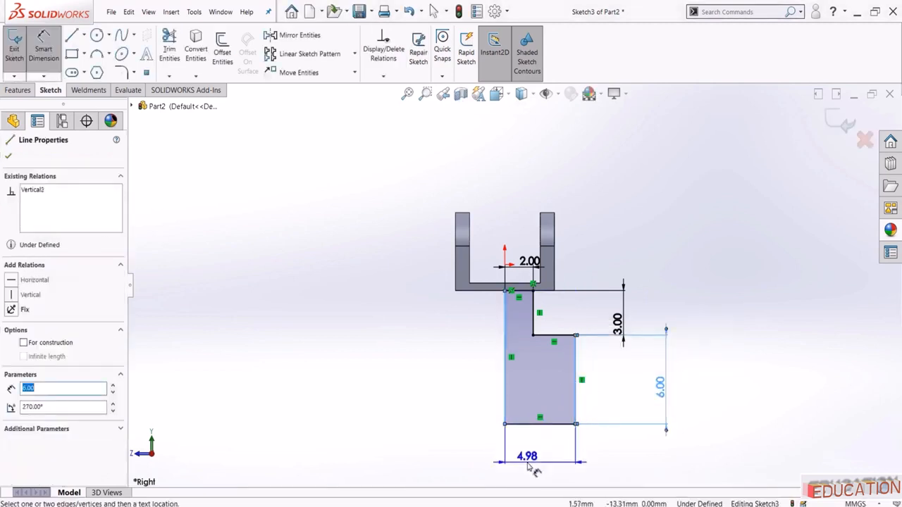
click(531, 473)
key(Return)
text(6)
key(Return)
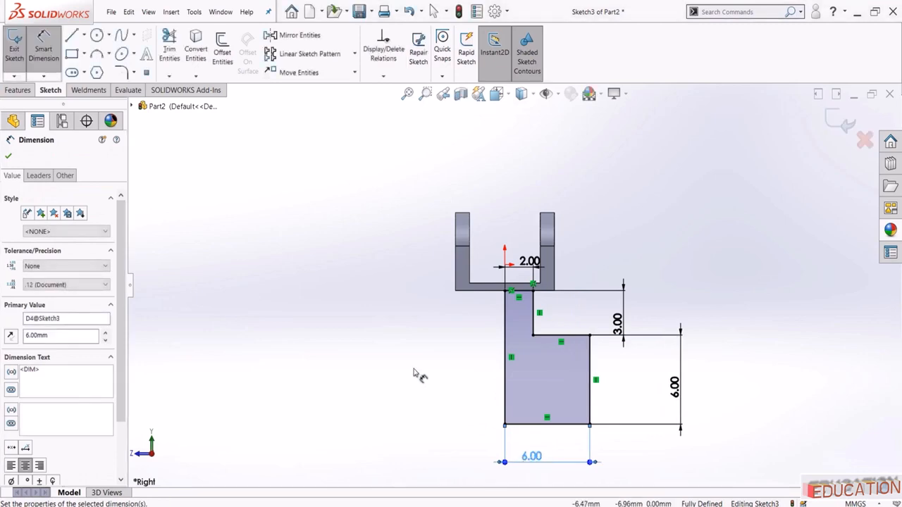
Add 0.5 mm sketch fillets at the inner neck corner and at both outer corners of the lower block
click(124, 75)
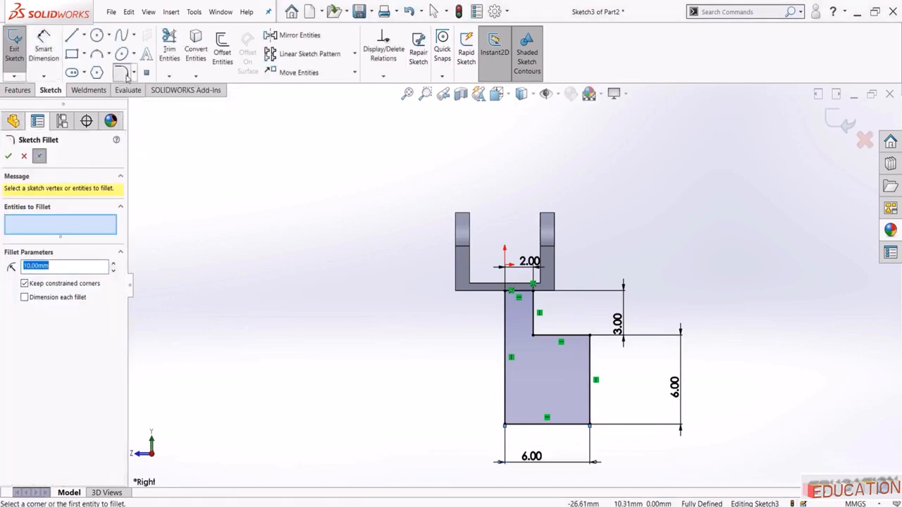
key(BackSpace)
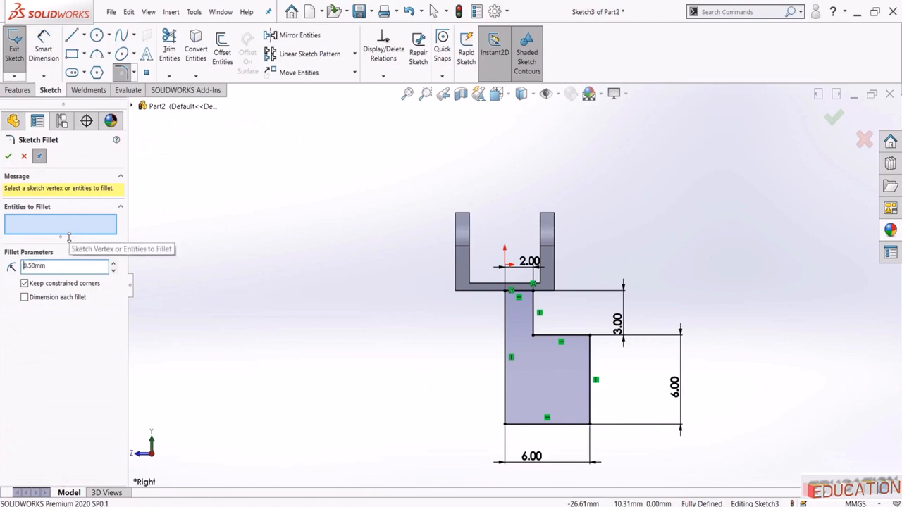
click(535, 337)
click(590, 423)
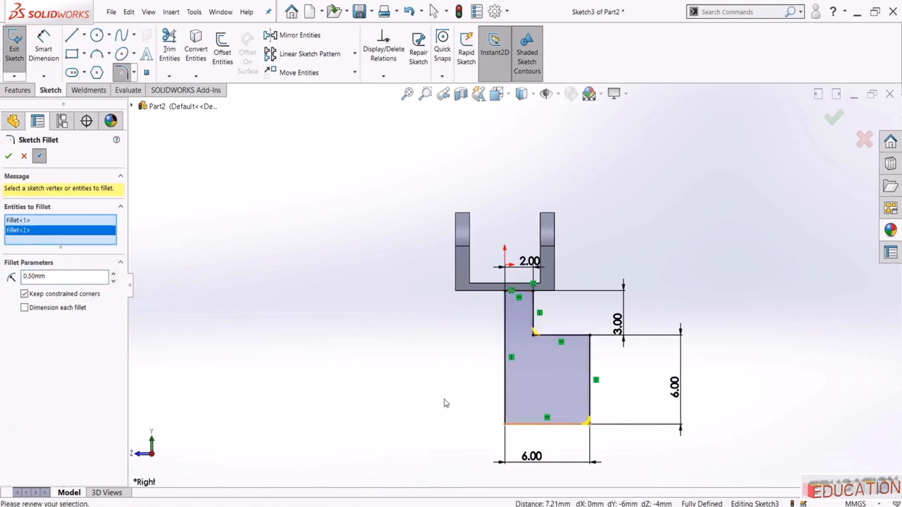
click(8, 158)
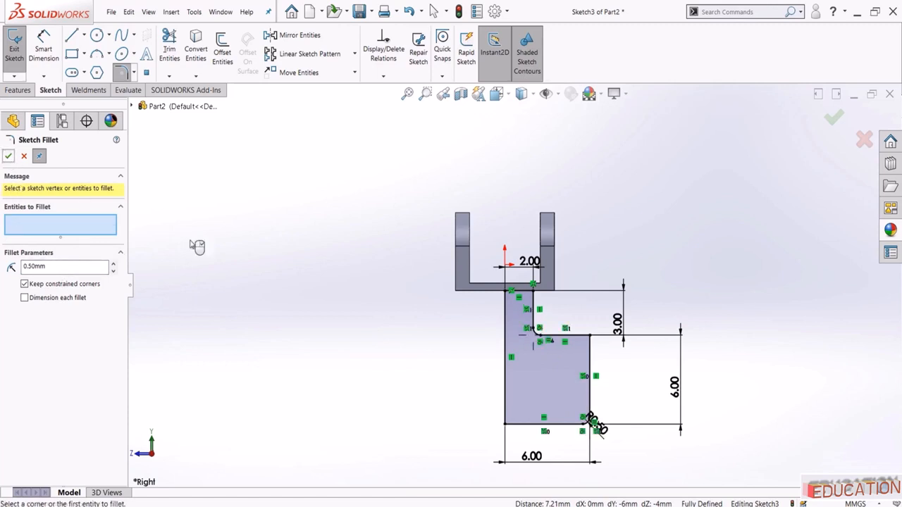
scroll(545, 353, down, 2)
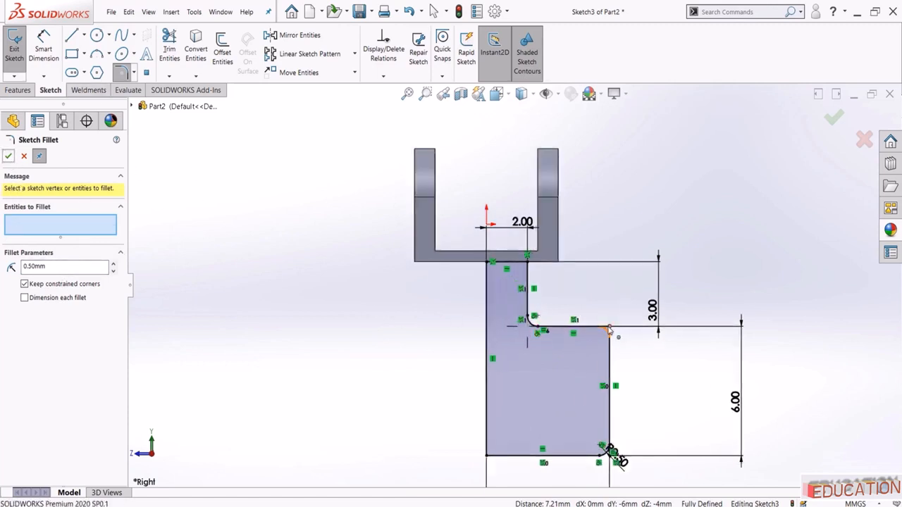
click(610, 330)
click(8, 157)
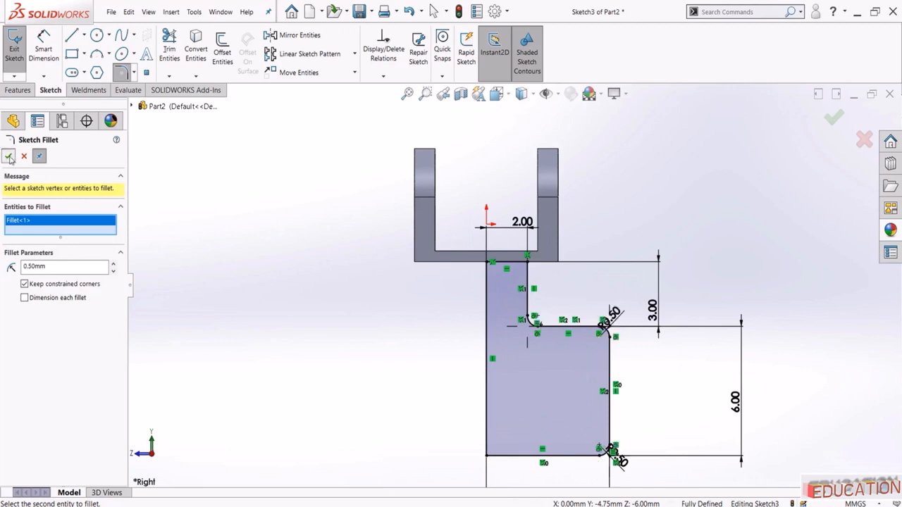
scroll(745, 244, up, 3)
click(833, 119)
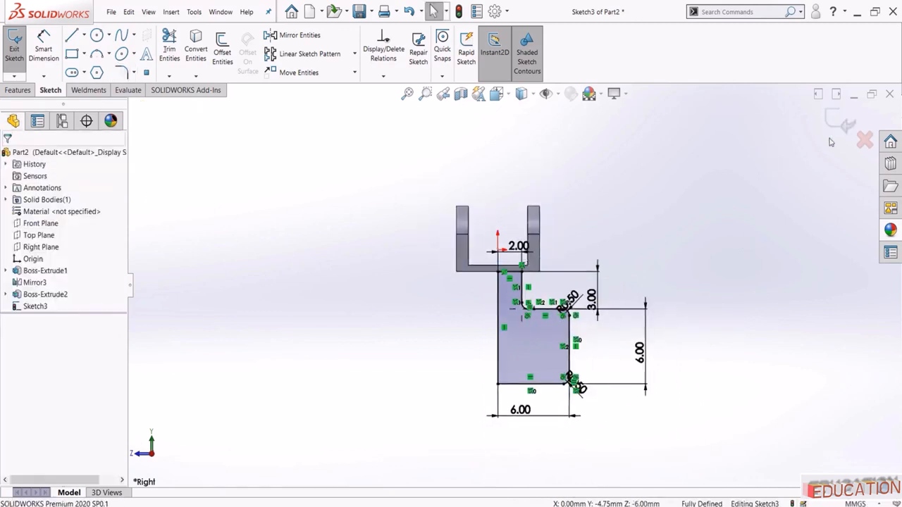
Finish the sketch and revolve the profile 360 degrees about its long vertical line, merging the result with the bracket
click(839, 122)
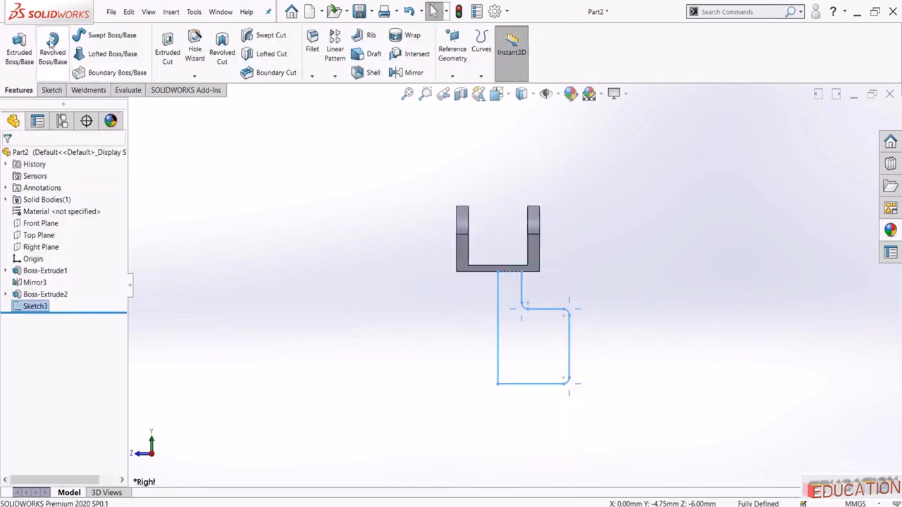
click(52, 47)
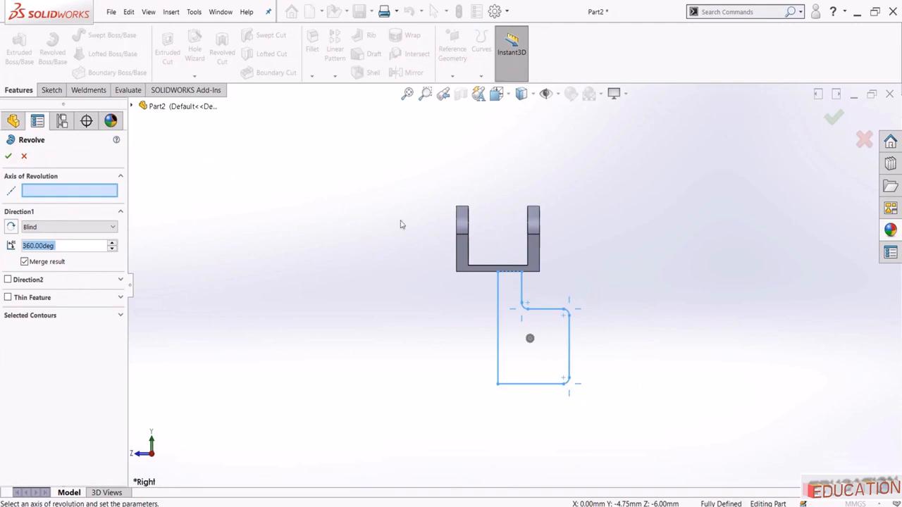
click(499, 307)
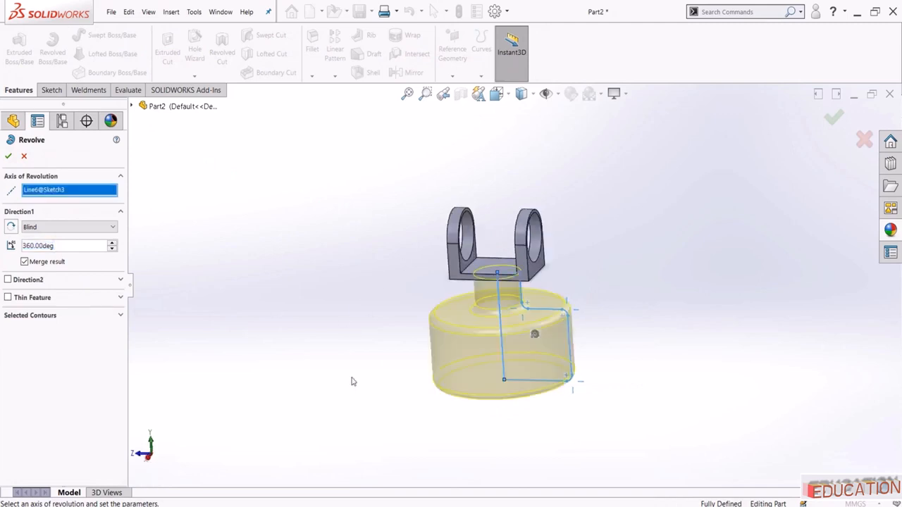
click(8, 156)
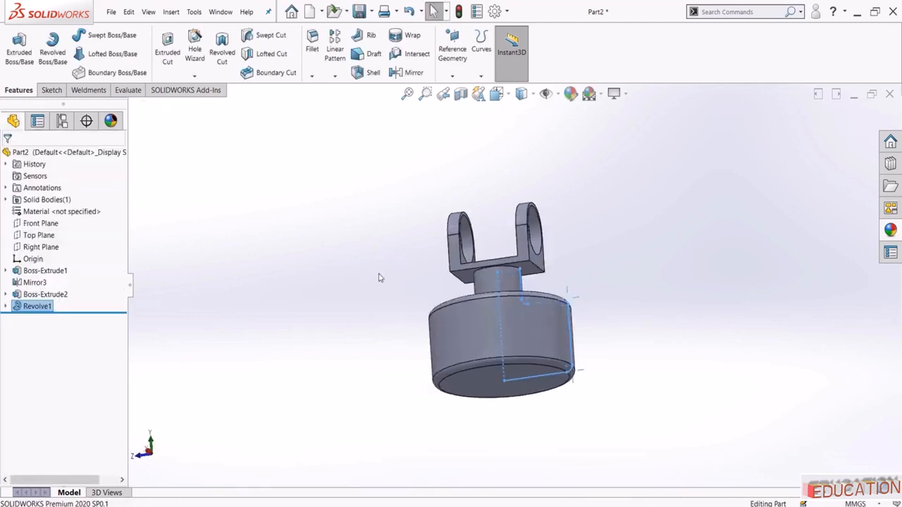
click(381, 278)
Fillet the circular edge where the cylindrical neck meets the bracket's underside with a 0.1 mm radius
scroll(560, 273, down, 3)
middle_drag(479, 270, 495, 248)
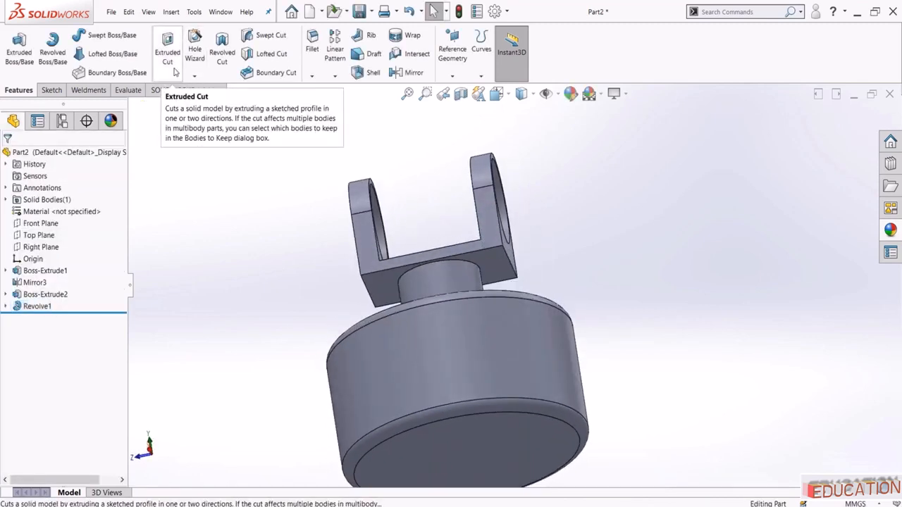
click(312, 41)
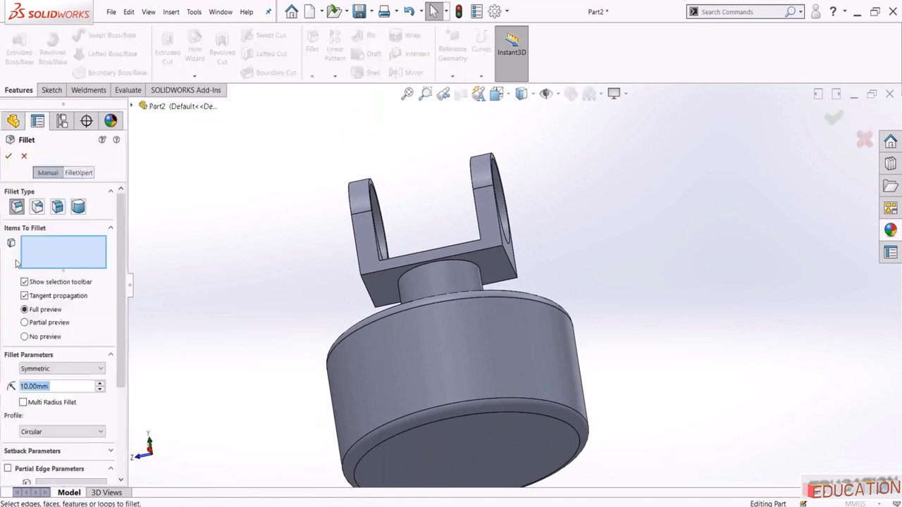
text(5)
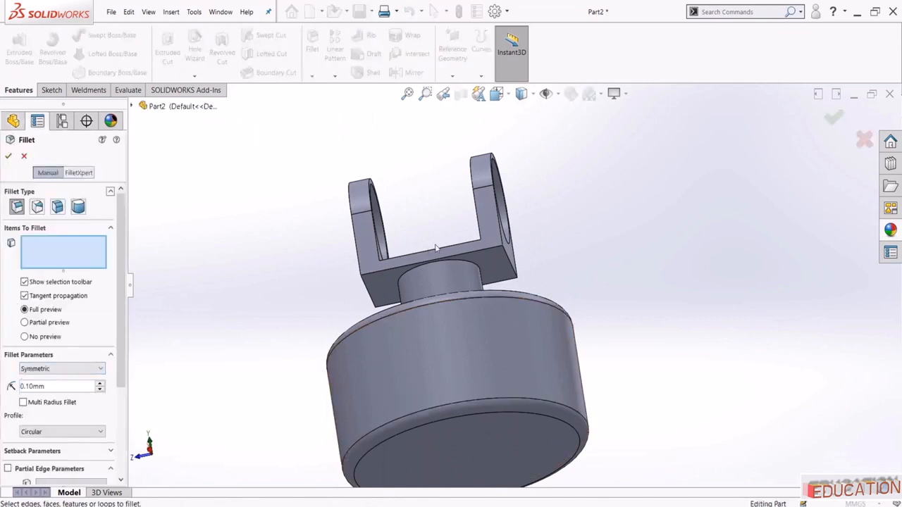
scroll(416, 244, down, 4)
click(515, 290)
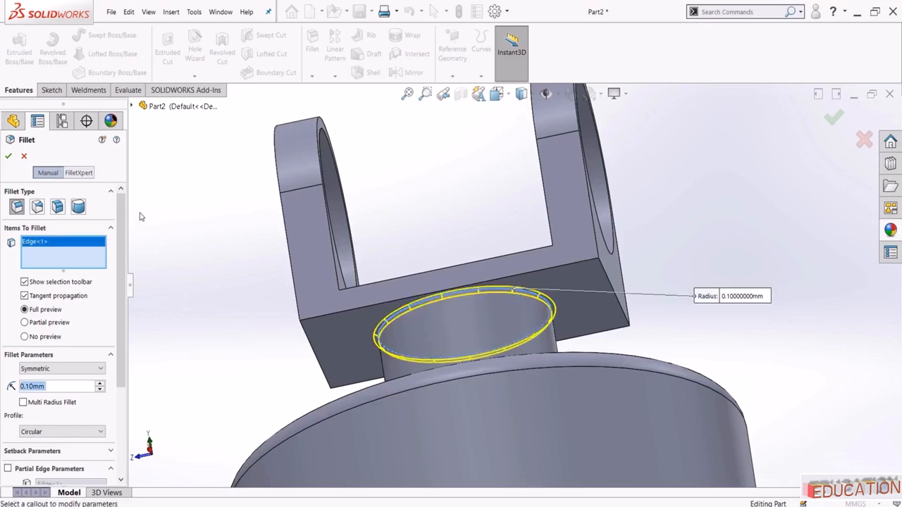
click(8, 156)
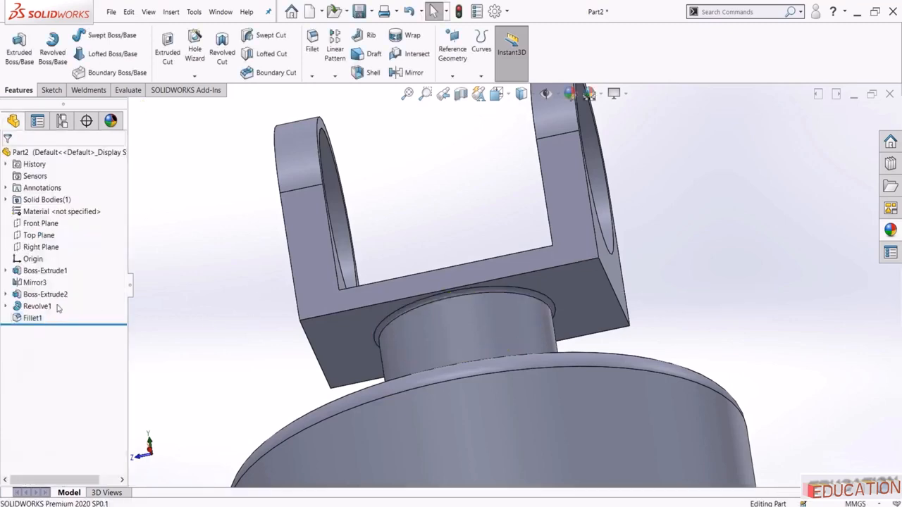
Check the settings of the revolved base feature
click(35, 306)
click(44, 276)
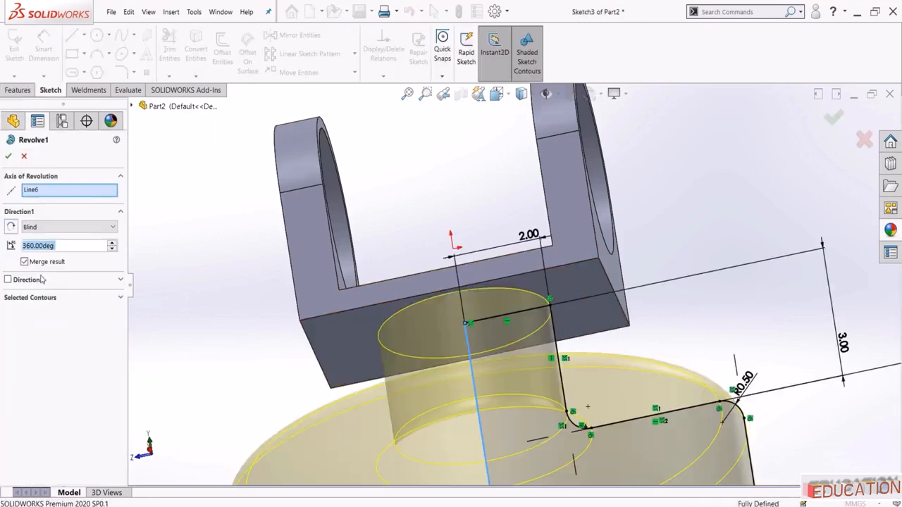
click(8, 156)
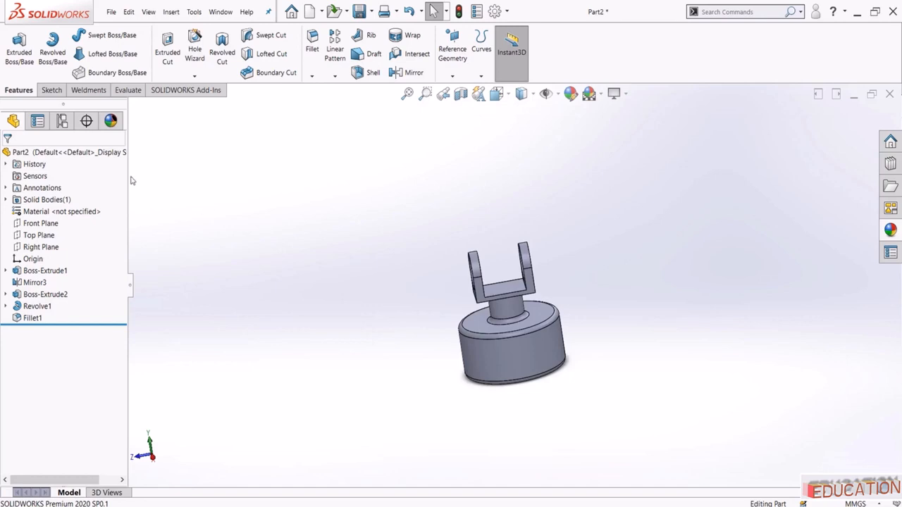
Set the whole part's appearance colour to white and fit the part in the view
drag(127, 174, 161, 178)
click(156, 122)
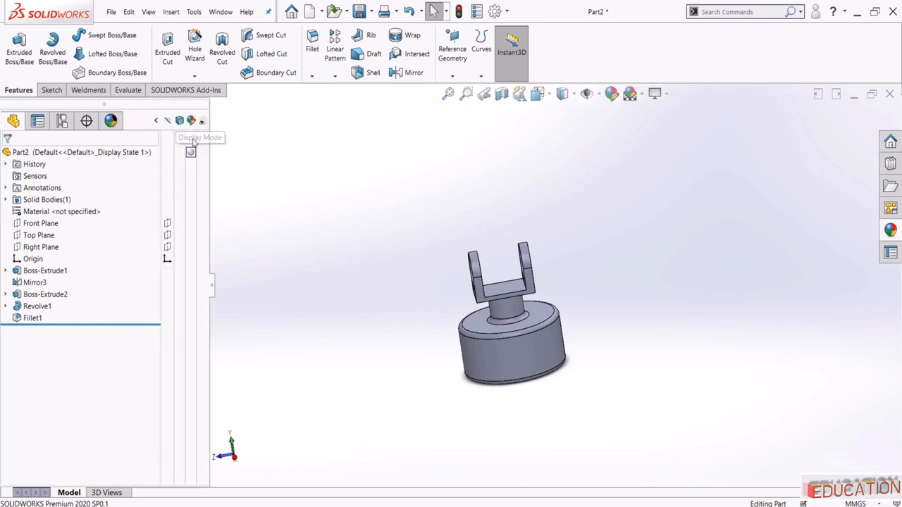
click(191, 152)
click(223, 162)
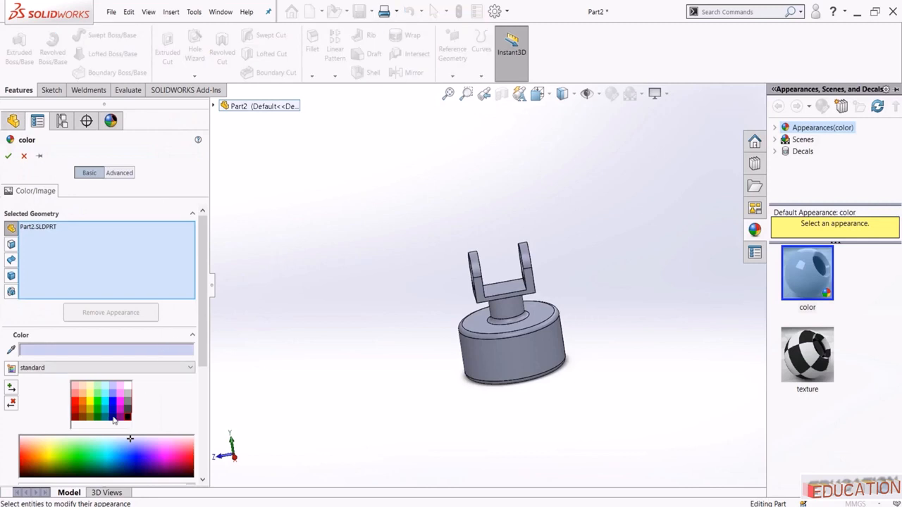
click(127, 385)
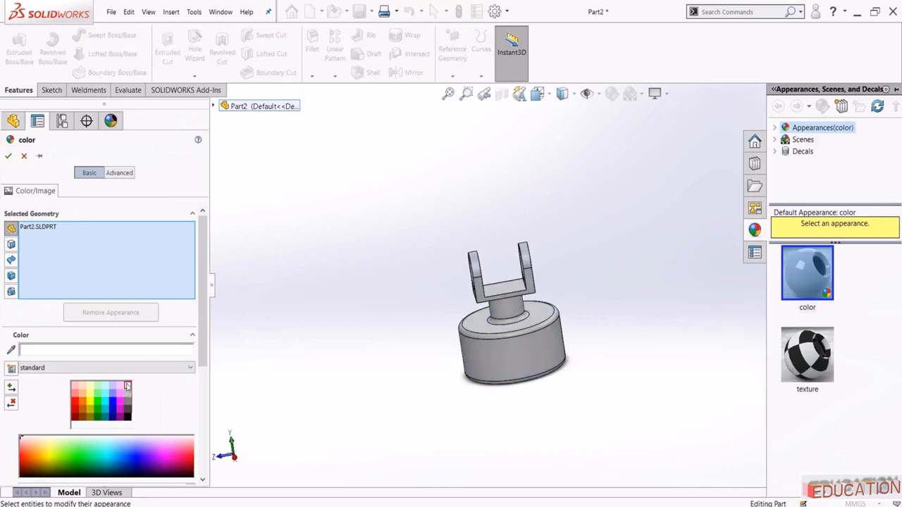
click(8, 156)
click(448, 93)
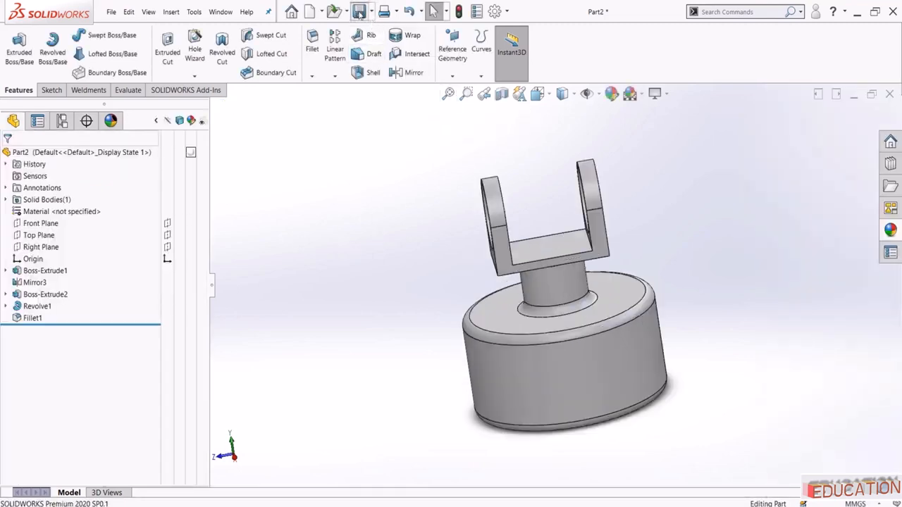
Save the part under the file name "power piston" in New folder (17)
click(359, 12)
text(p)
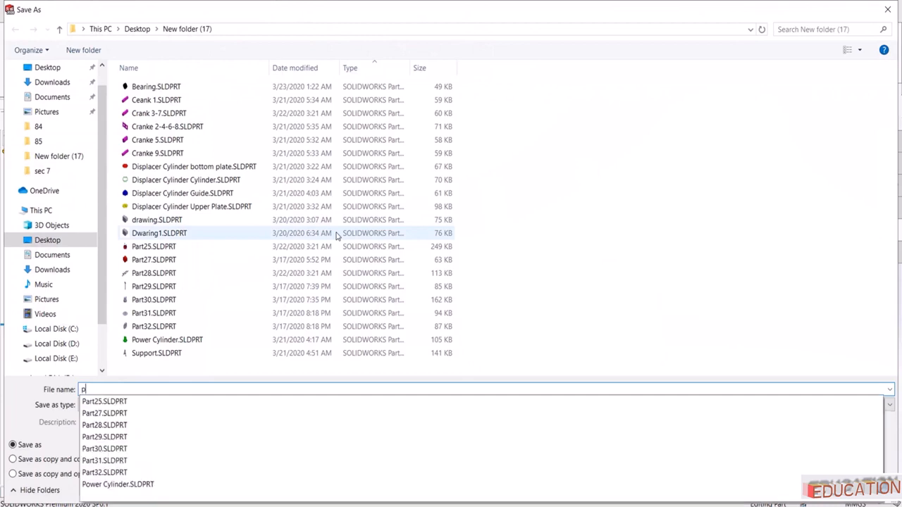
text(ower)
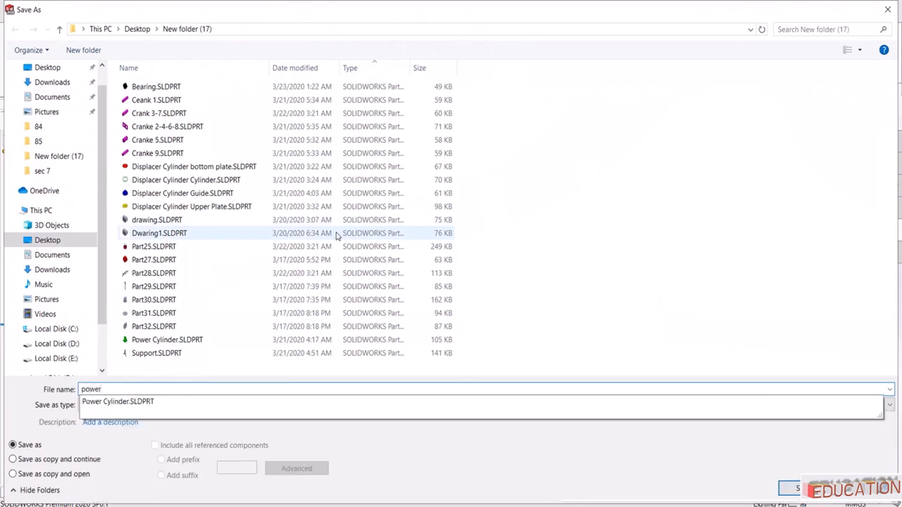
text( piston)
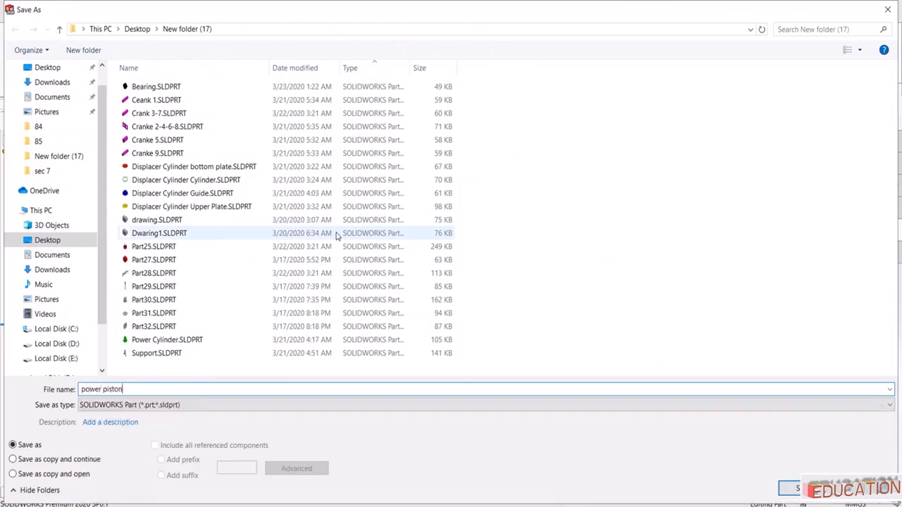
key(Return)
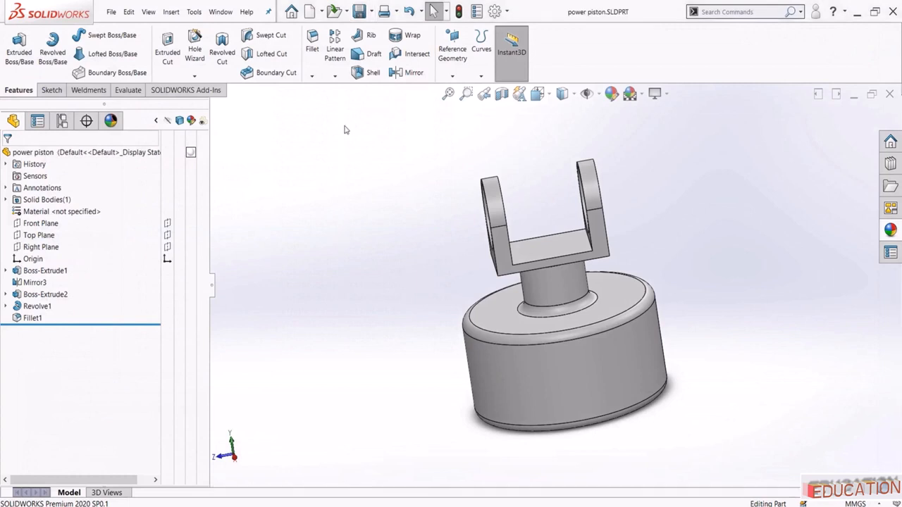
Switch to the Assem5 assembly and decline rebuilding its changed models
click(219, 12)
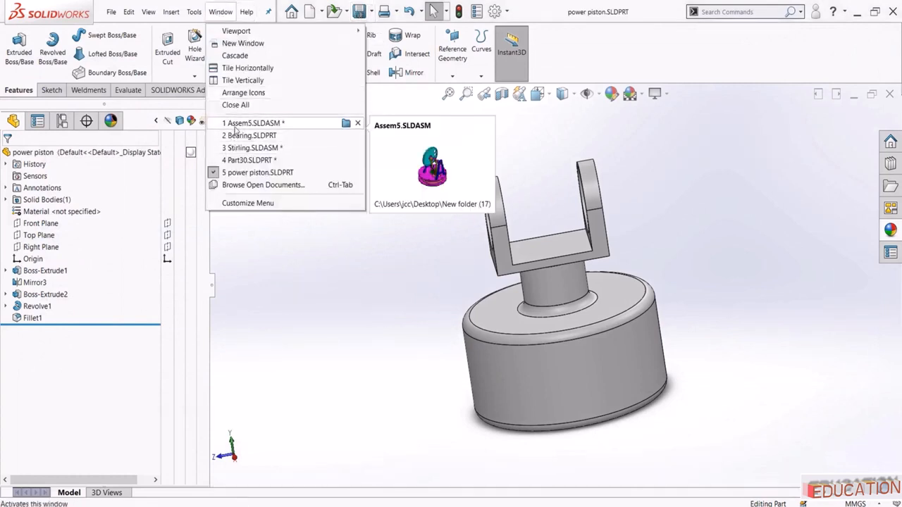
click(239, 124)
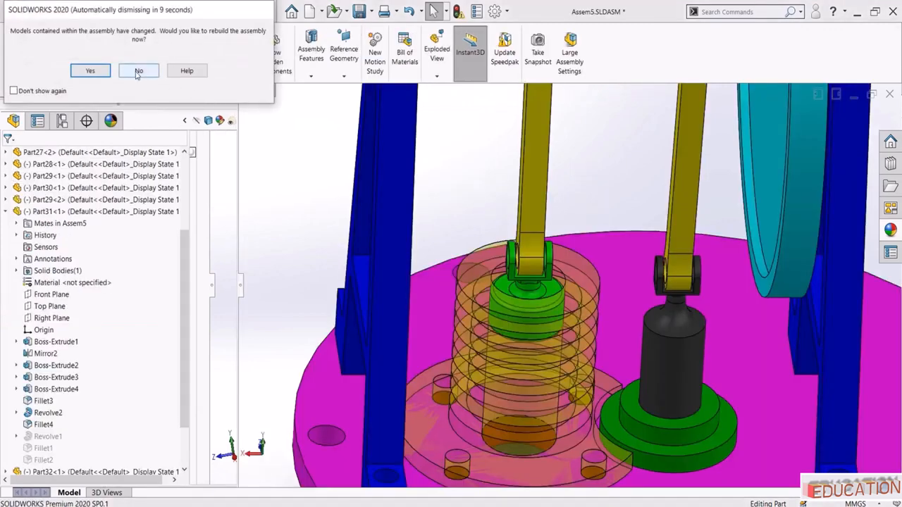
click(139, 70)
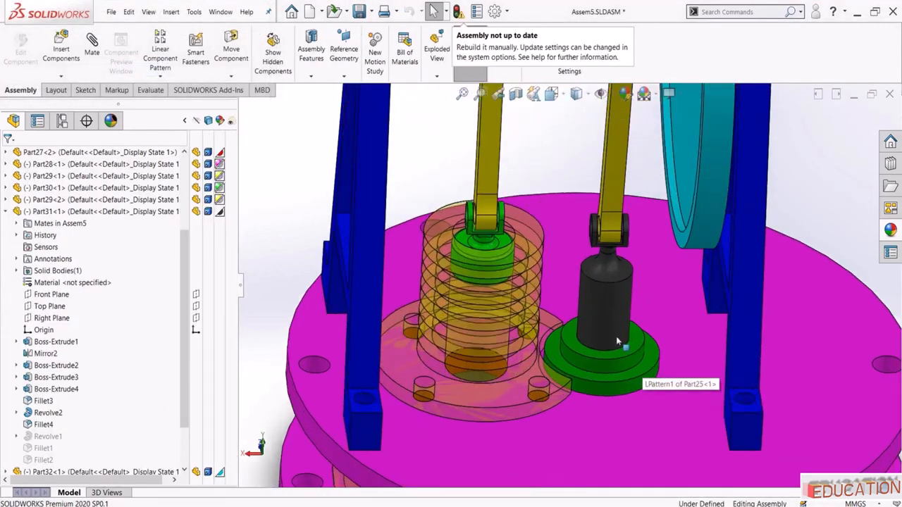
Examine the black displacer piston and the green power piston with their forks and cylinders in the assembly
middle_drag(616, 336, 604, 296)
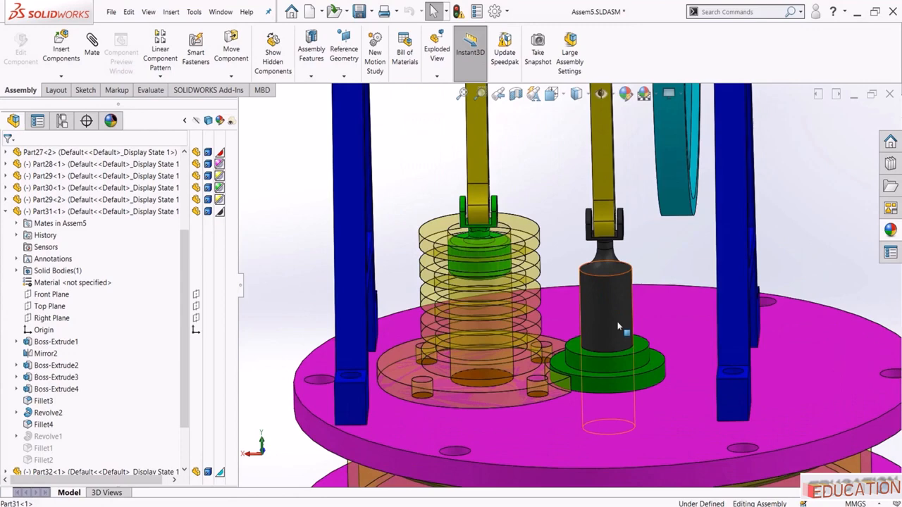
scroll(618, 326, down, 2)
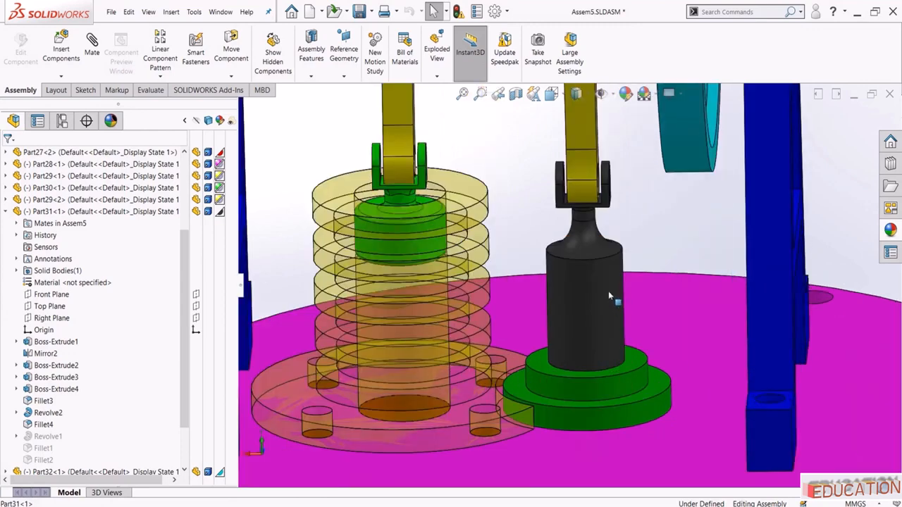
scroll(586, 269, up, 3)
click(575, 295)
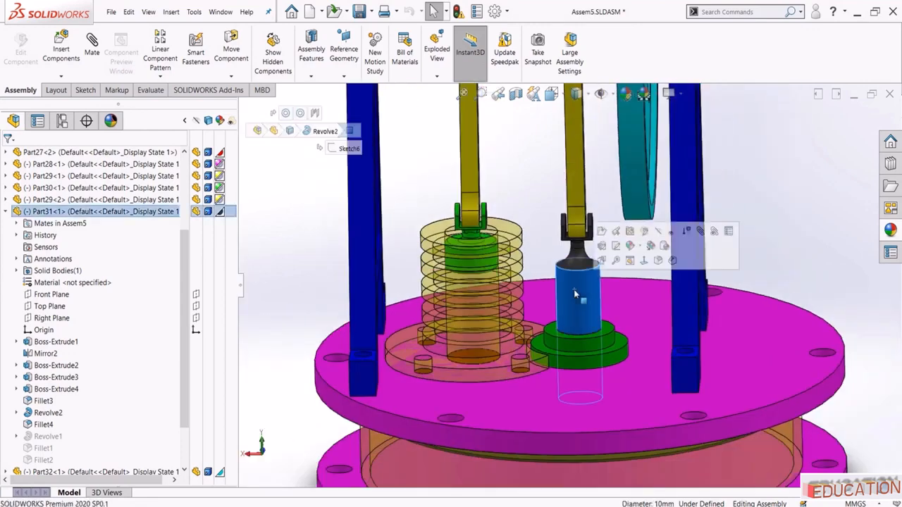
scroll(575, 296, up, 3)
middle_drag(576, 299, 562, 345)
scroll(562, 347, down, 3)
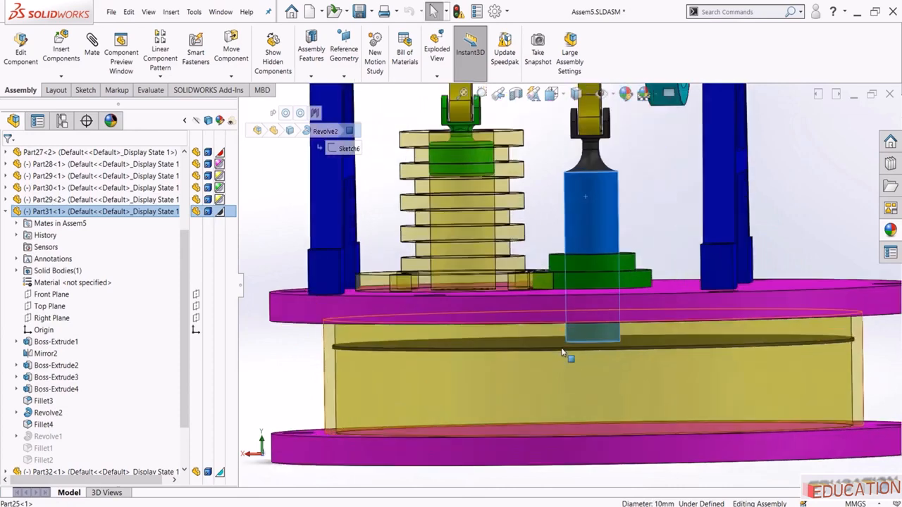
scroll(561, 351, up, 3)
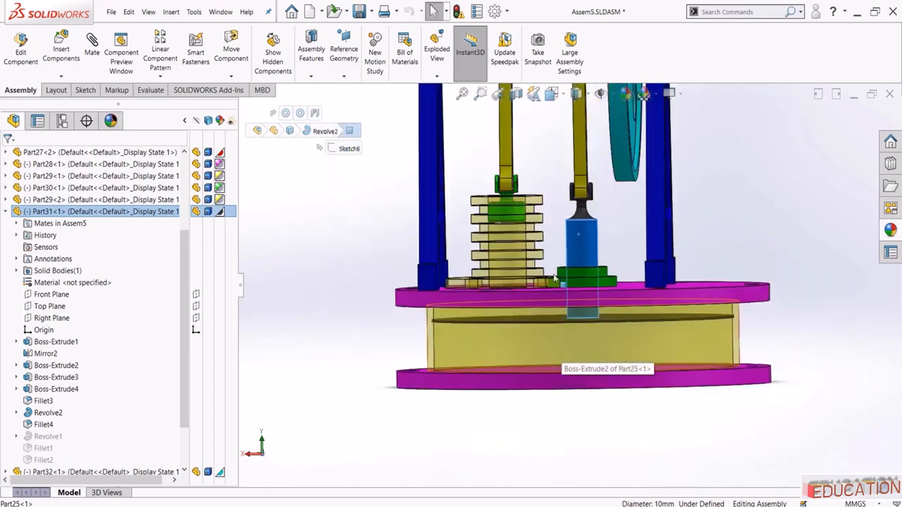
click(518, 184)
scroll(518, 183, down, 3)
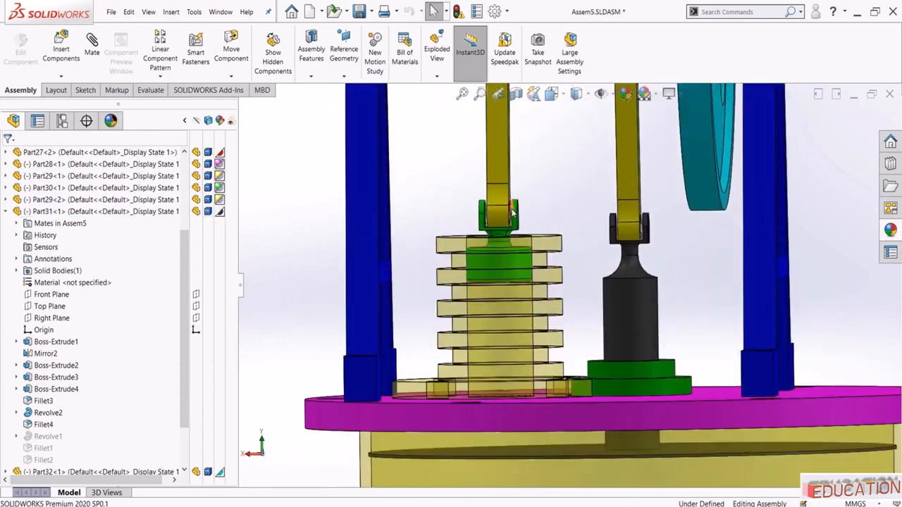
scroll(512, 210, up, 2)
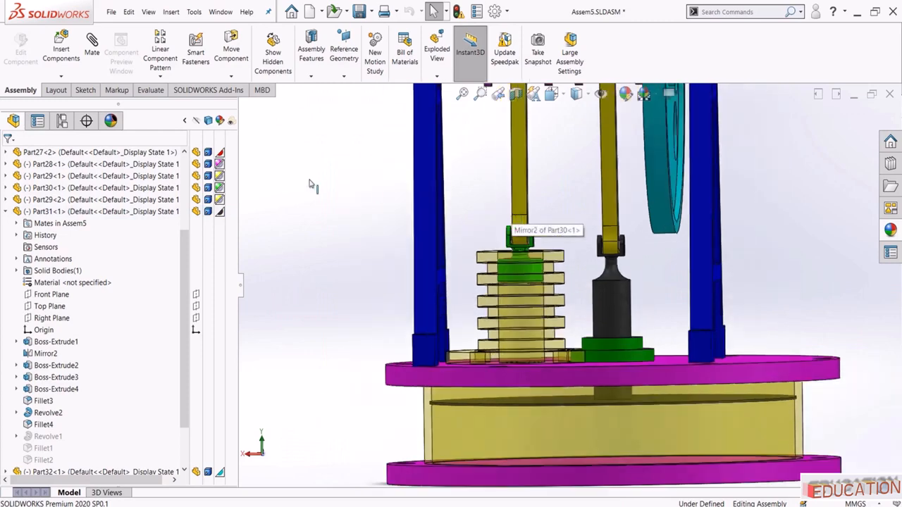
Return to the power piston part and save it under the new name "Displacer piston"
click(234, 13)
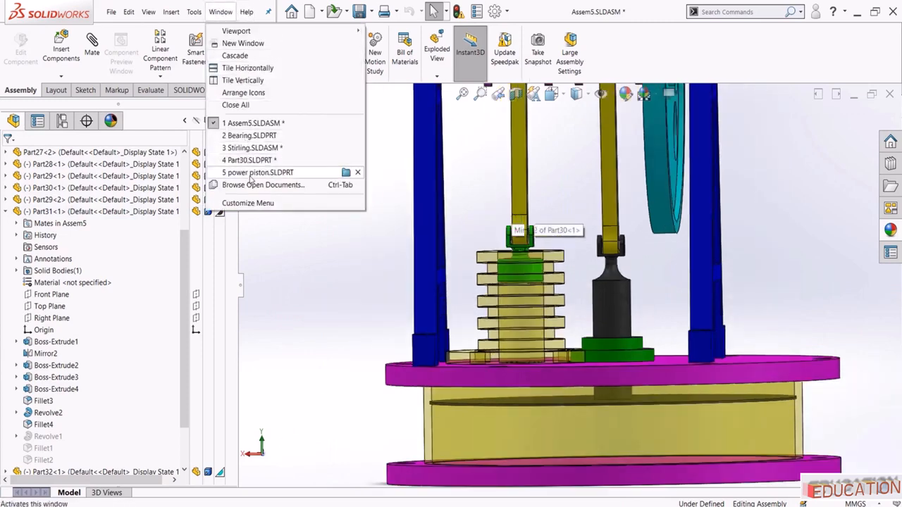
click(250, 176)
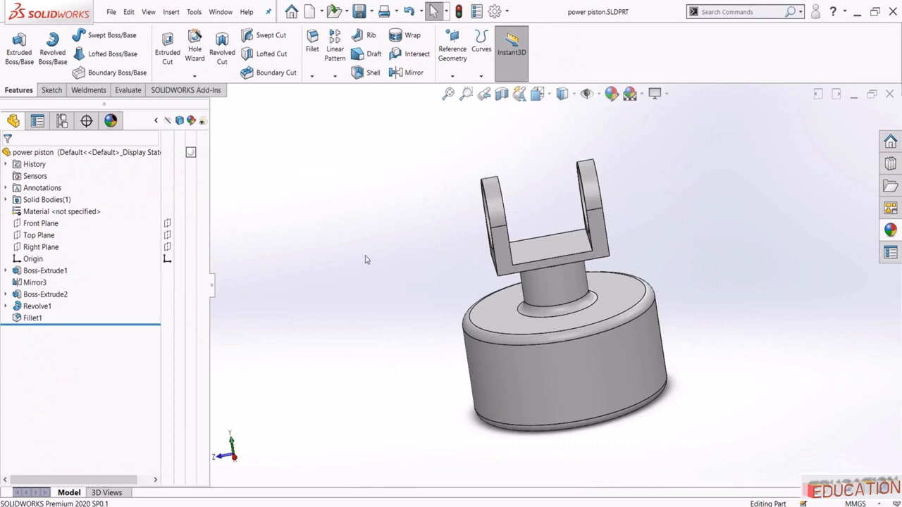
click(372, 12)
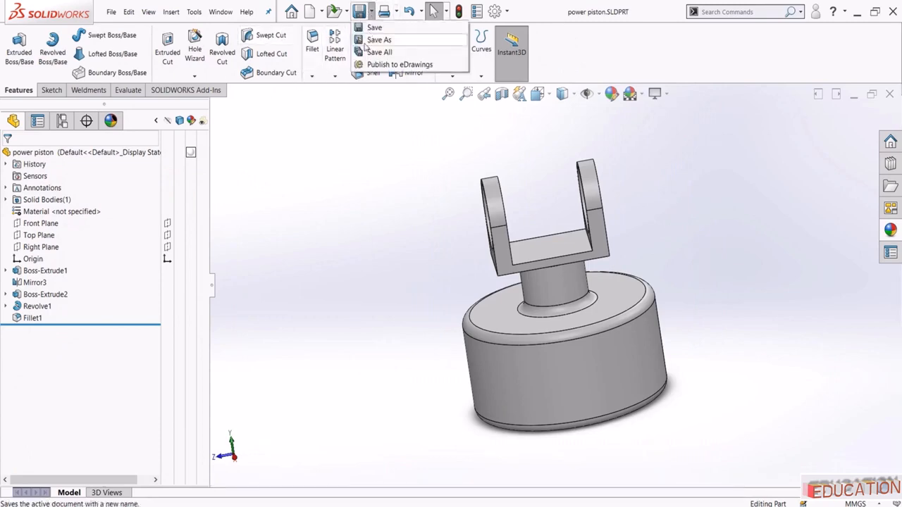
click(487, 40)
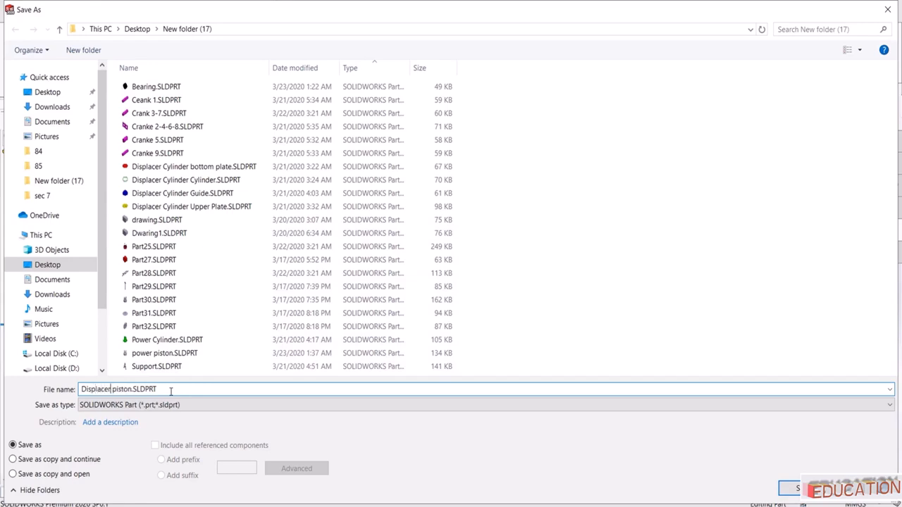
key(Return)
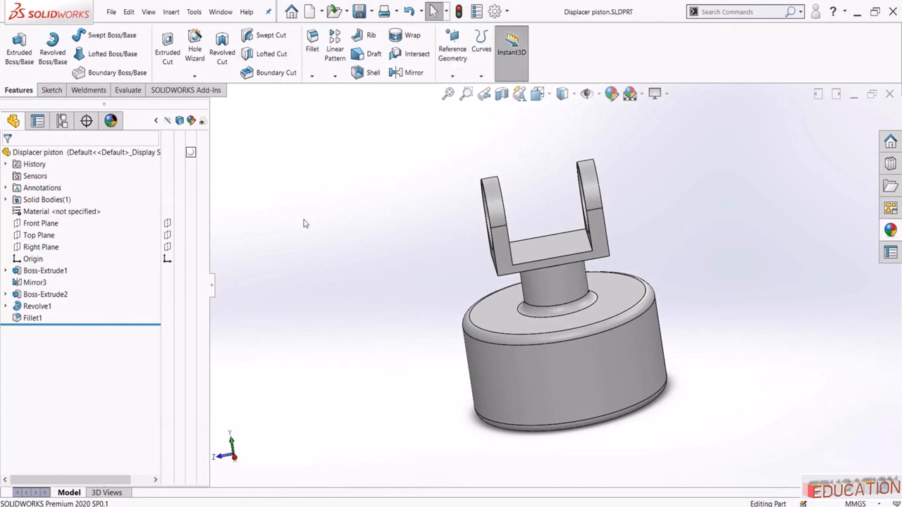
Open the revolved base's profile sketch for editing and view it normal to its plane
scroll(637, 347, down, 2)
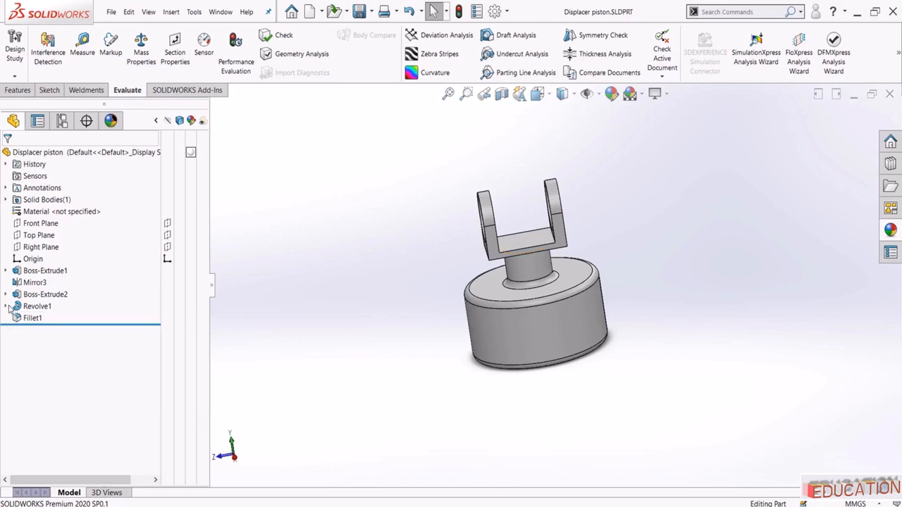
click(6, 306)
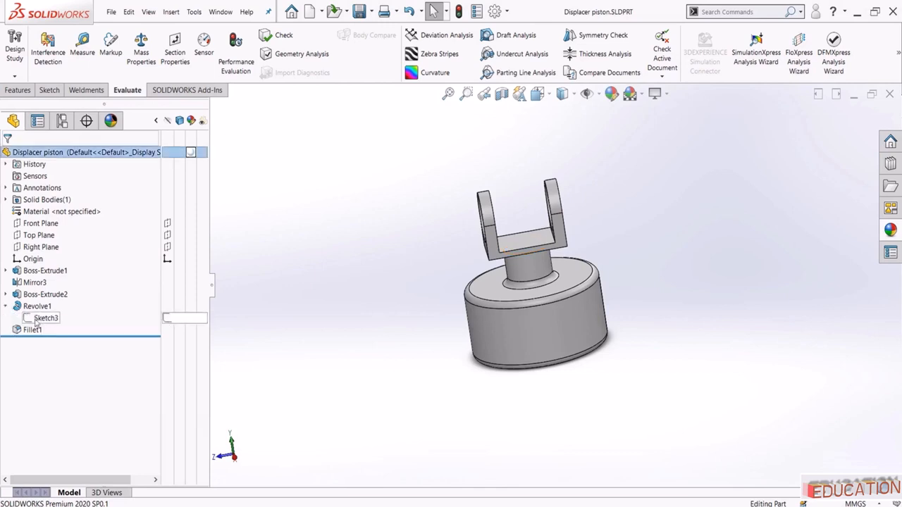
click(44, 318)
click(36, 295)
click(44, 317)
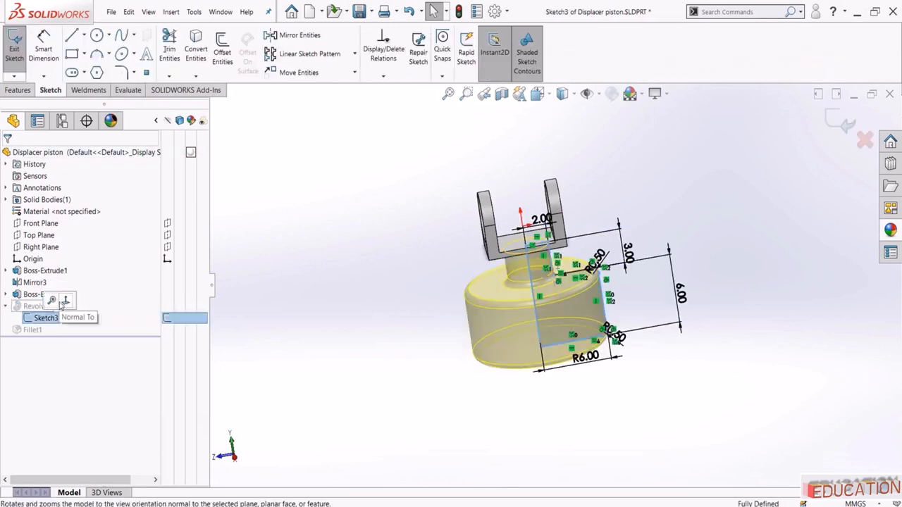
click(63, 306)
click(317, 277)
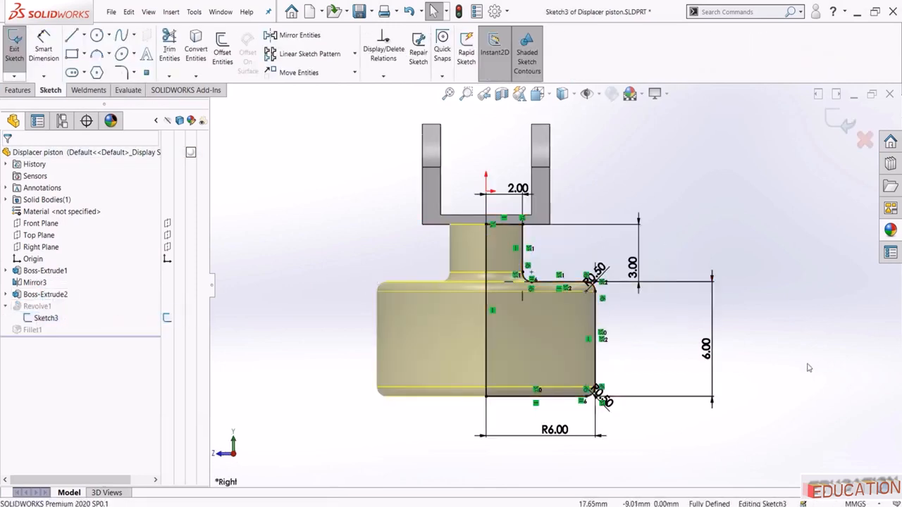
Replace the 6 mm height dimension with a 36 mm dimension from the bracket's underside to the profile's bottom line
click(719, 314)
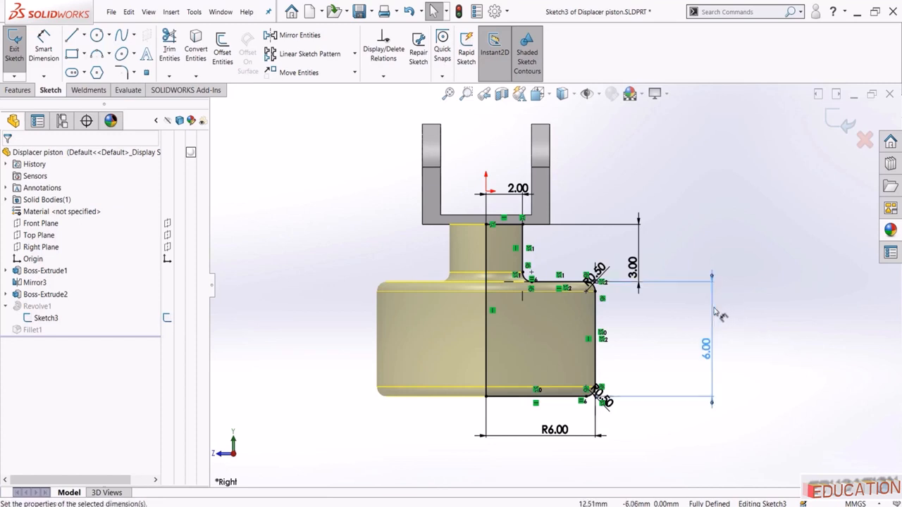
key(Delete)
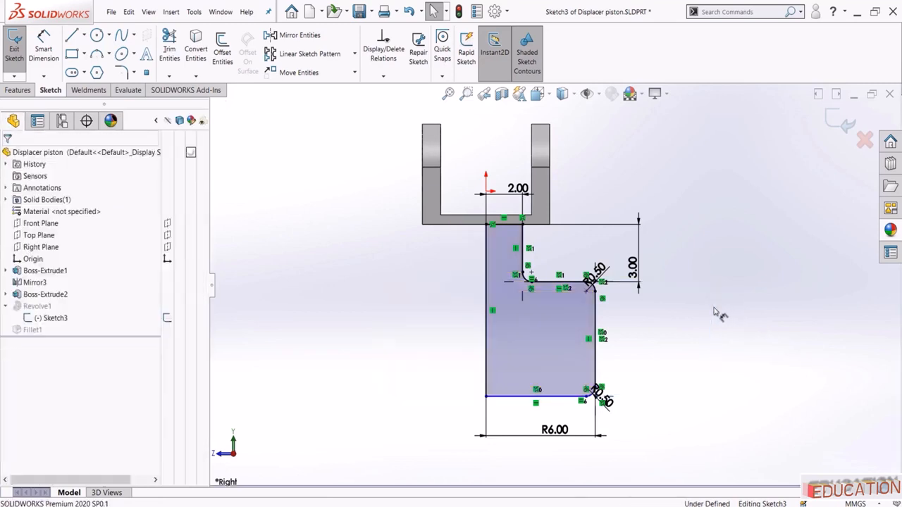
click(41, 43)
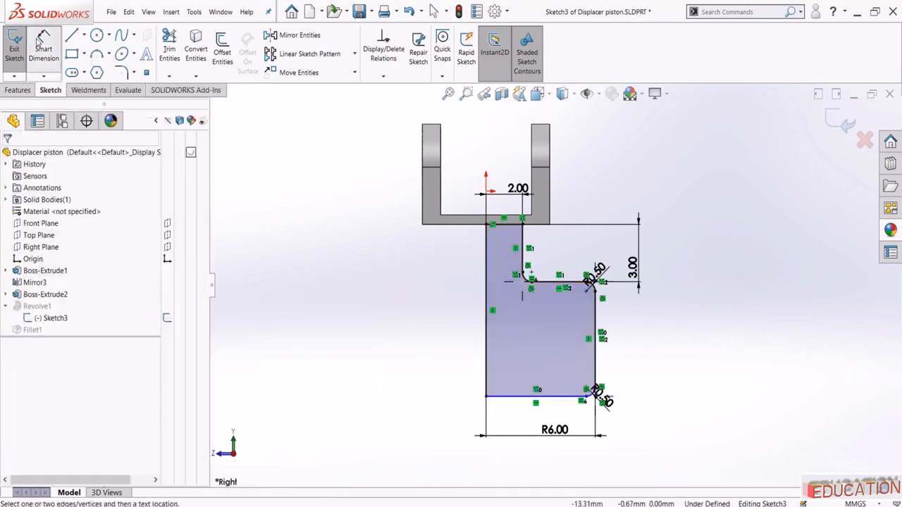
click(535, 225)
click(500, 396)
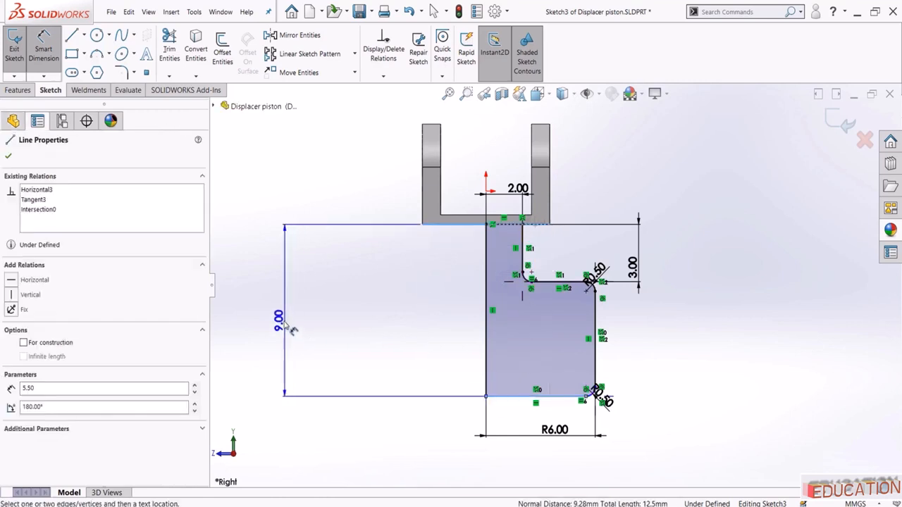
click(285, 325)
text(36)
key(Return)
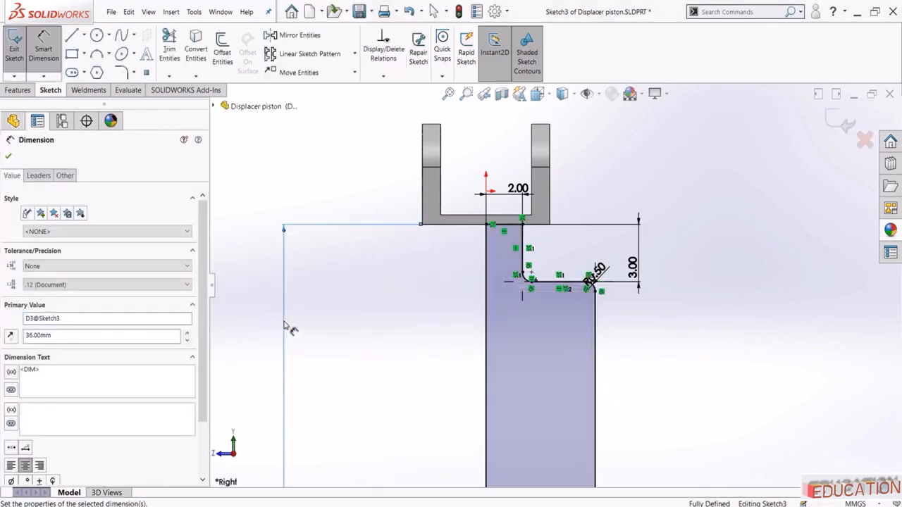
Delete the R0.50 corner arc at the lower outer corner of the profile
scroll(626, 335, up, 12)
scroll(584, 366, down, 6)
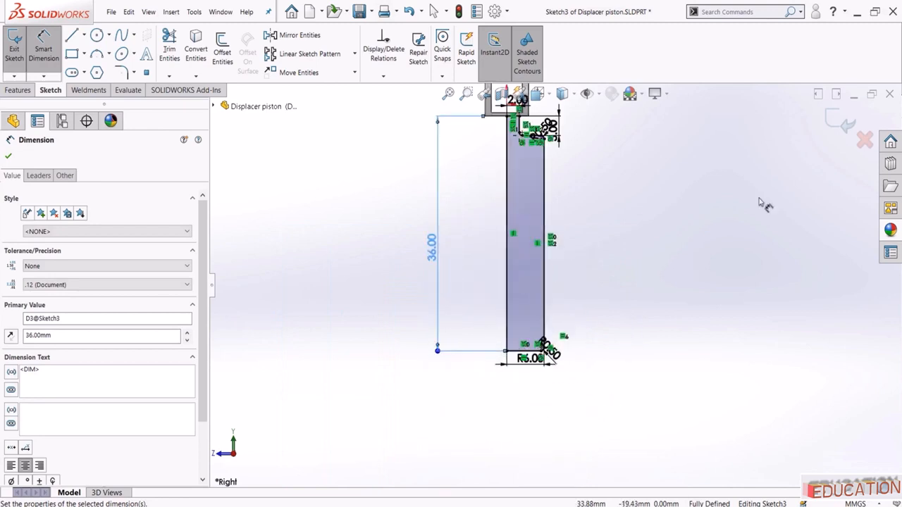
scroll(832, 133, down, 5)
scroll(792, 174, up, 8)
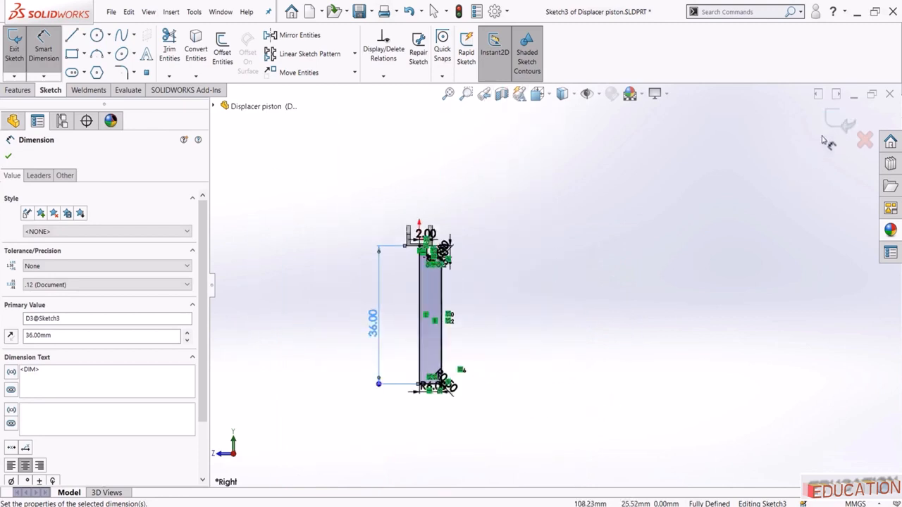
scroll(438, 390, down, 10)
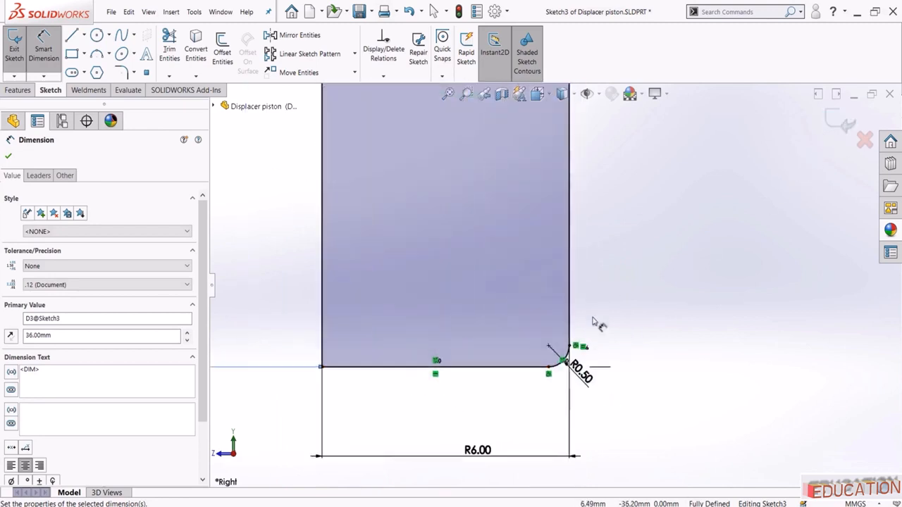
key(Escape)
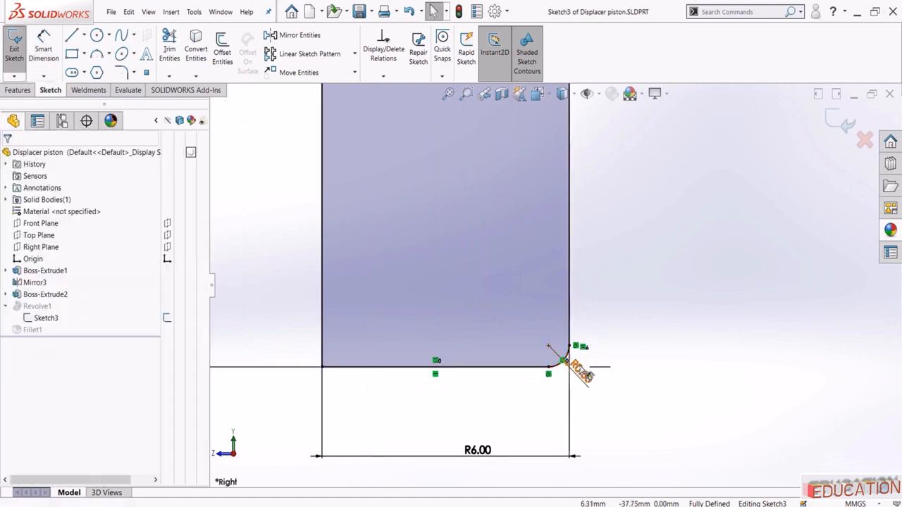
click(563, 361)
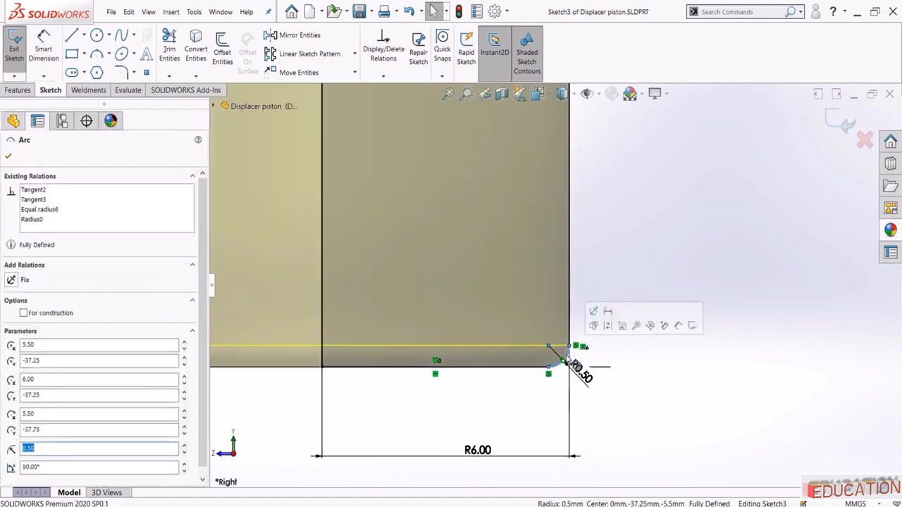
key(Delete)
click(391, 261)
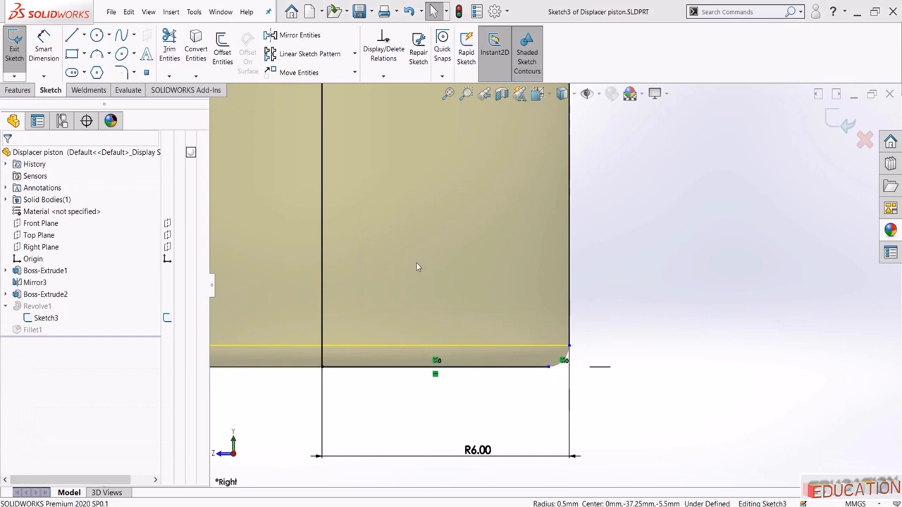
Merge the two open endpoints at the profile's lower outer corner into a sharp corner and finish the sketch
click(571, 346)
ctrl+click(548, 367)
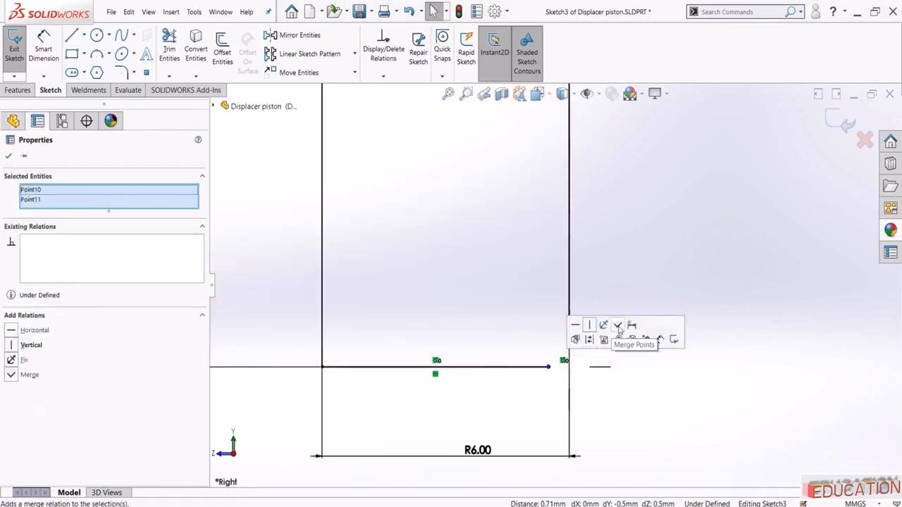
click(619, 327)
click(718, 205)
scroll(723, 204, up, 3)
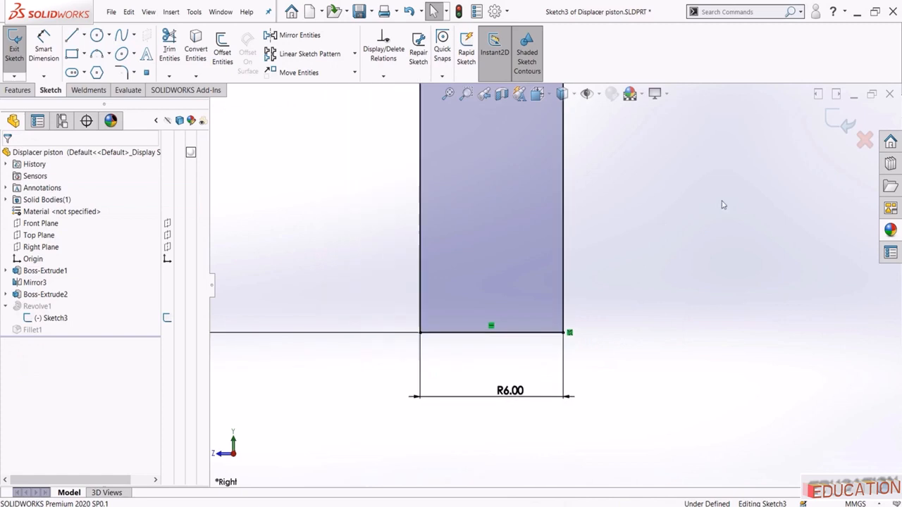
click(845, 124)
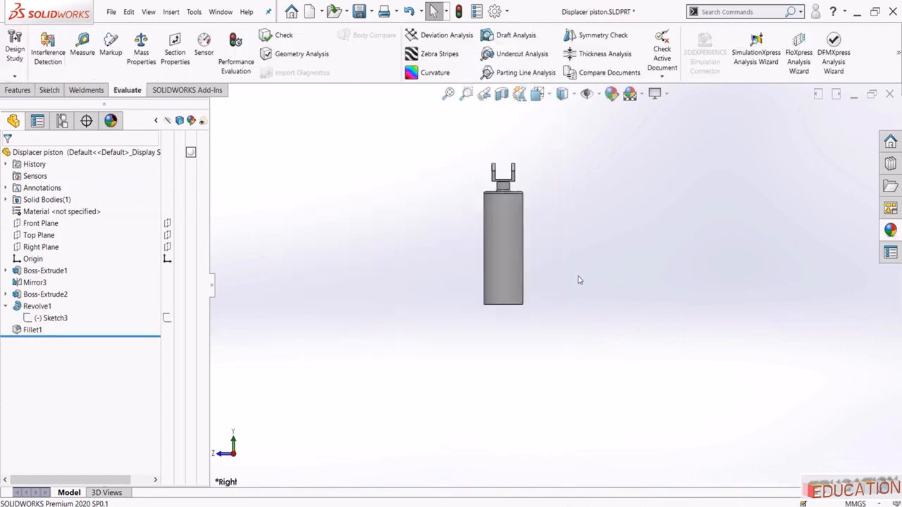
Start a sketch on the bottom face of the revolved base and draw an origin-centred circle about 48 mm in diameter
middle_drag(578, 280, 509, 212)
click(502, 294)
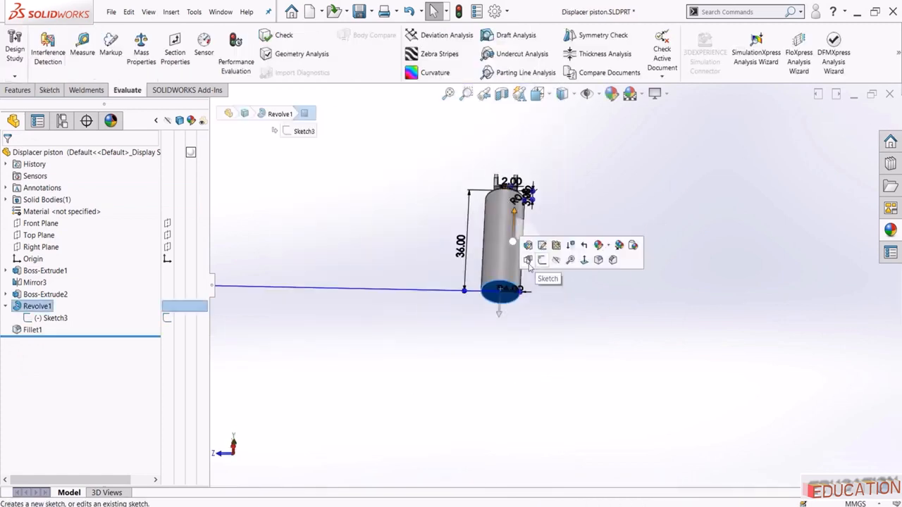
click(531, 265)
click(44, 342)
click(61, 330)
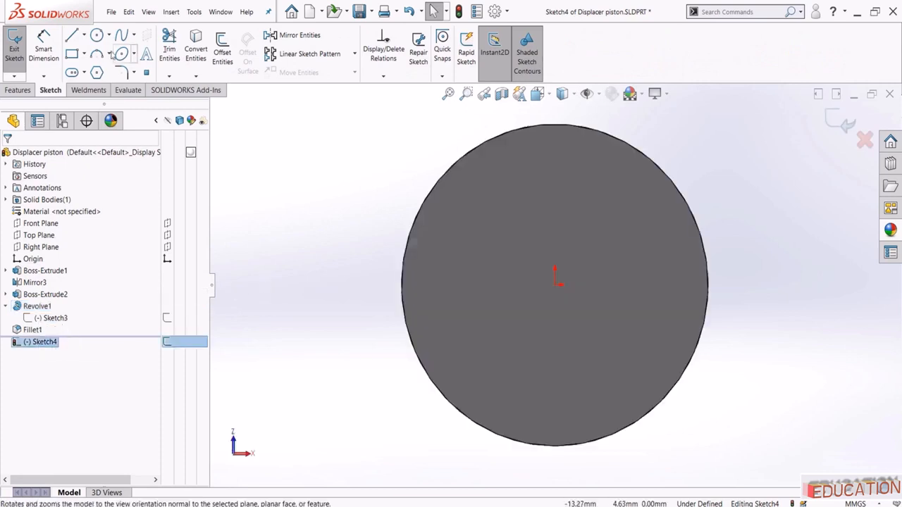
click(98, 35)
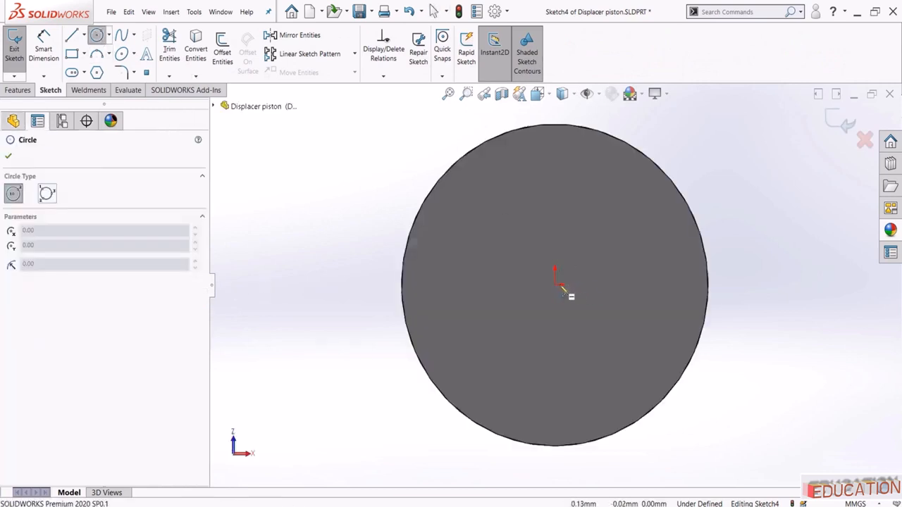
click(555, 286)
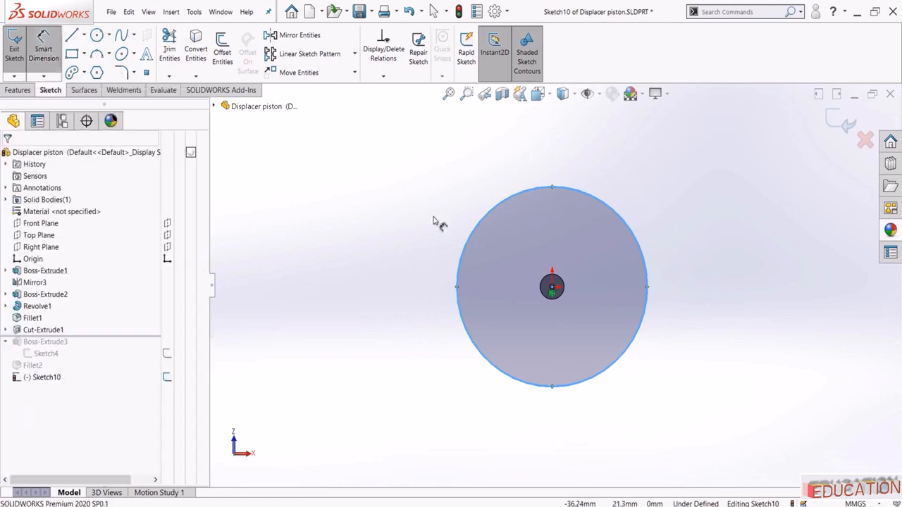
Dimension the circle's diameter to 95.5 mm and finish the sketch
click(483, 230)
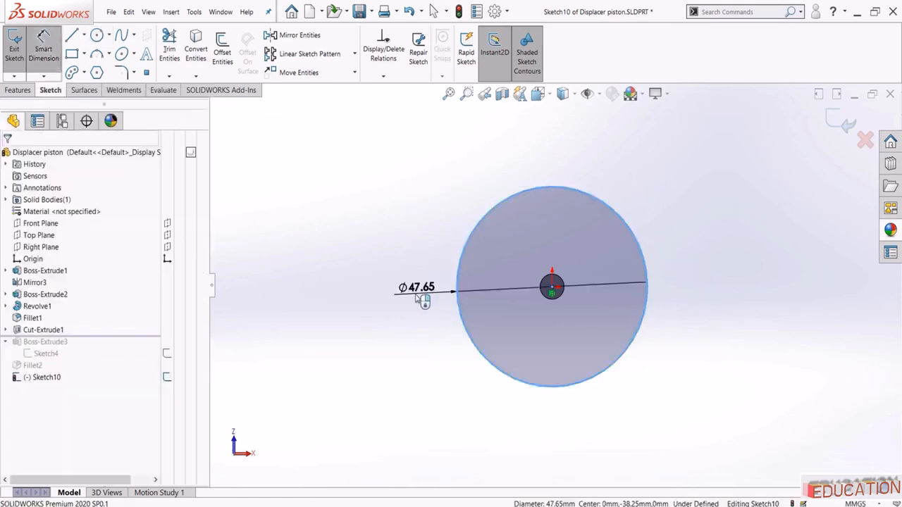
click(423, 302)
text(95.5)
key(Return)
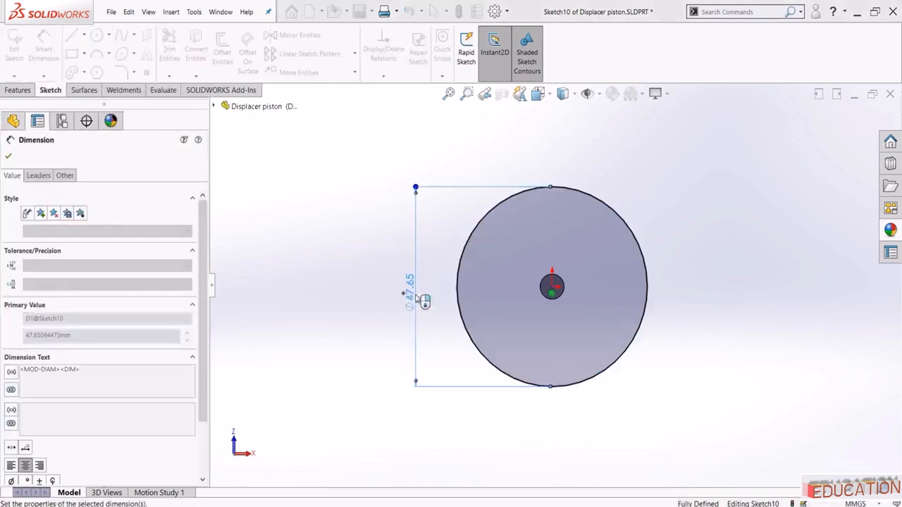
scroll(416, 298, up, 4)
click(447, 95)
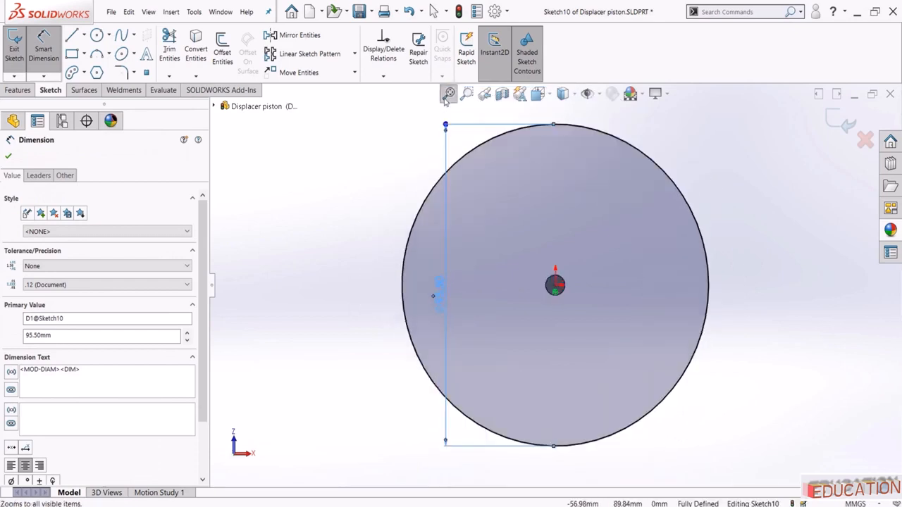
click(843, 125)
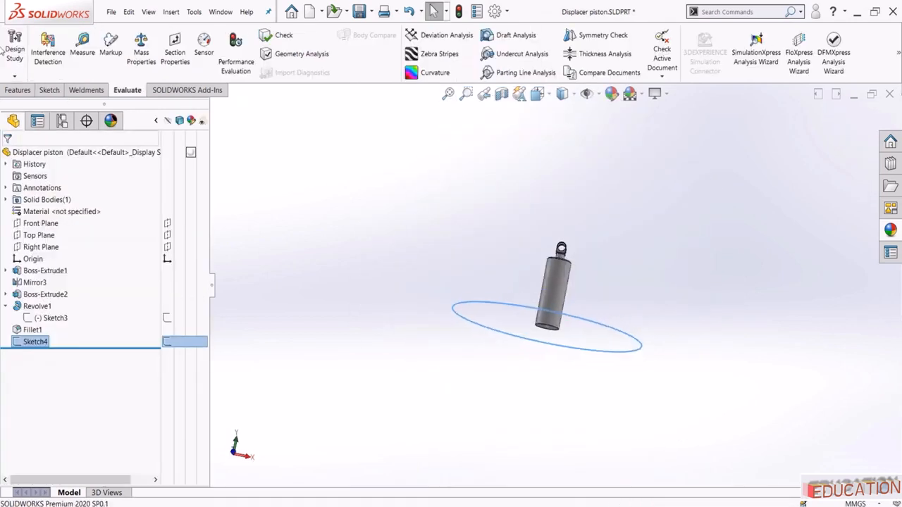
Extrude the circle sketch as a blind 0.5 mm thick disc merged with the piston rod
click(18, 89)
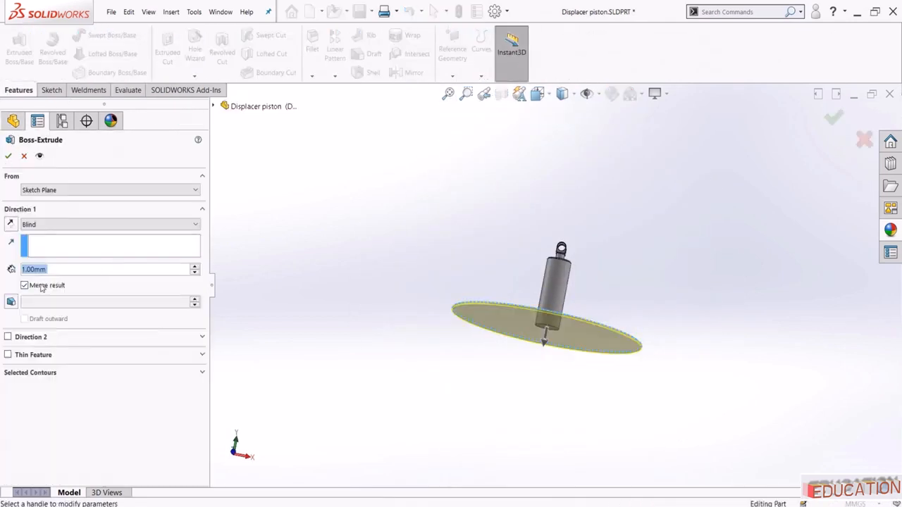
text(0.5)
key(Return)
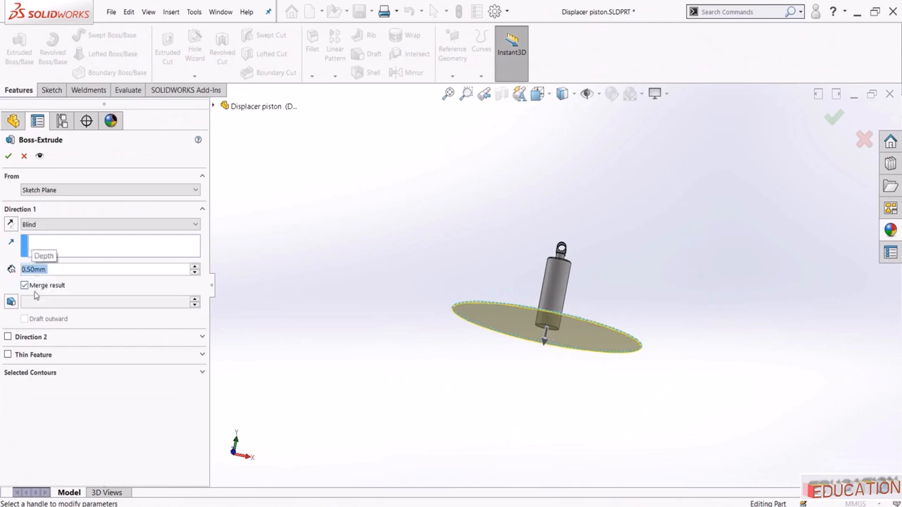
click(8, 156)
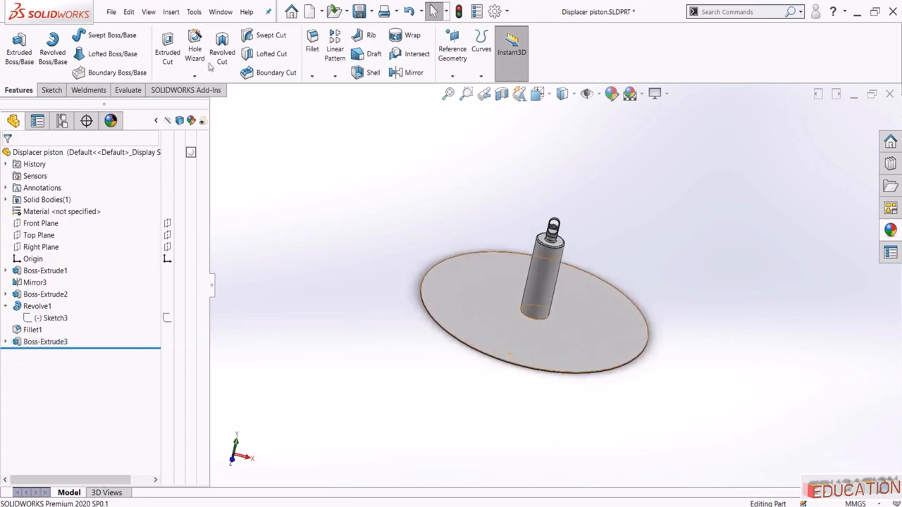
Fillet the circular edge where the rod meets the disc with a 0.25 mm symmetric radius
click(312, 41)
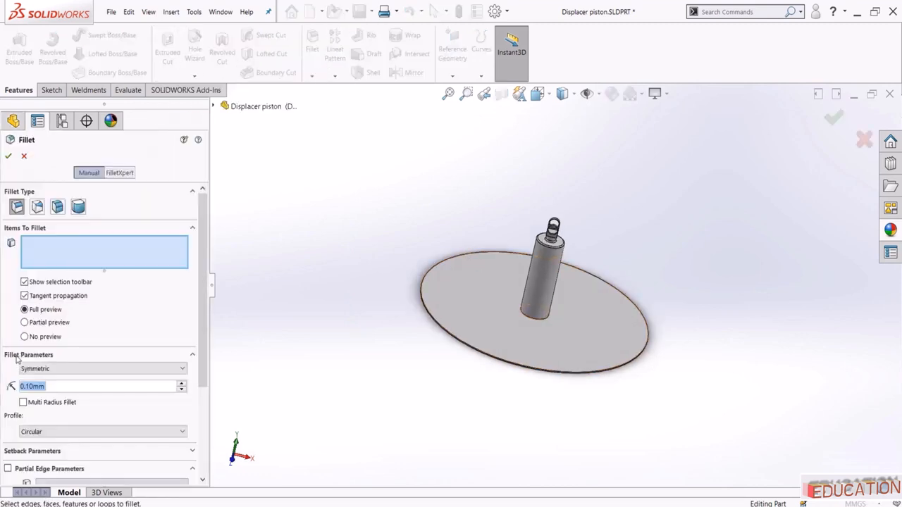
text(.2)
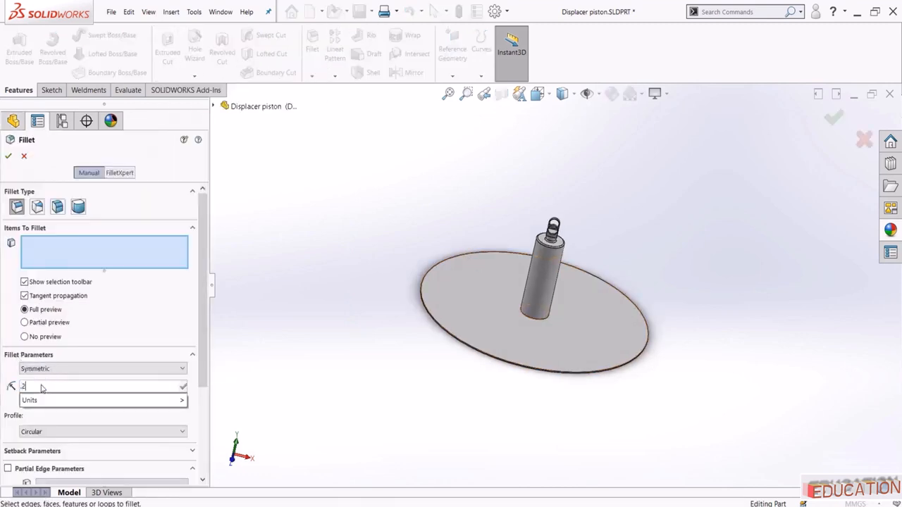
key(BackSpace)
key(BackSpace)
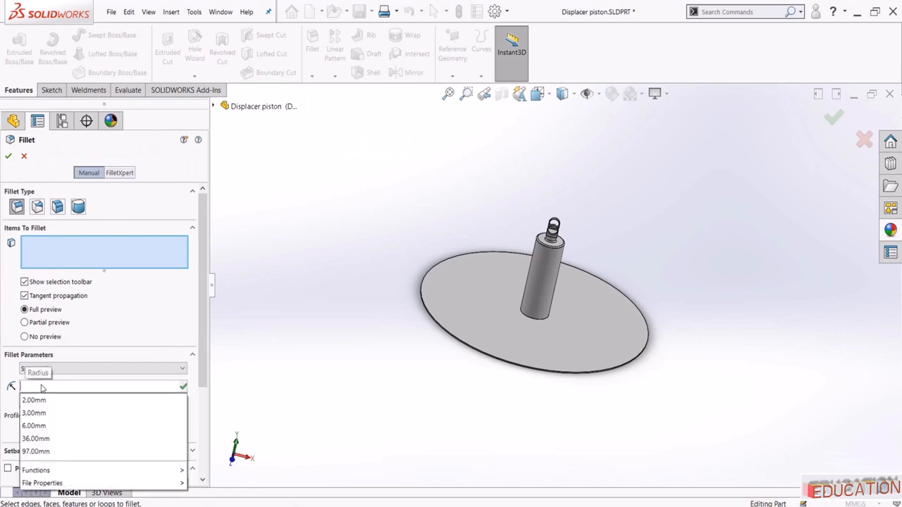
text(.)
key(BackSpace)
text(.25)
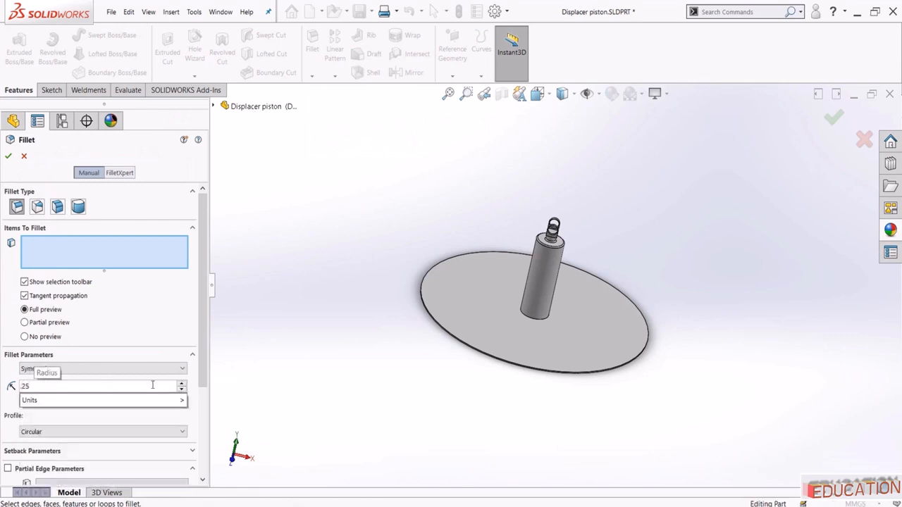
key(Return)
scroll(605, 338, down, 5)
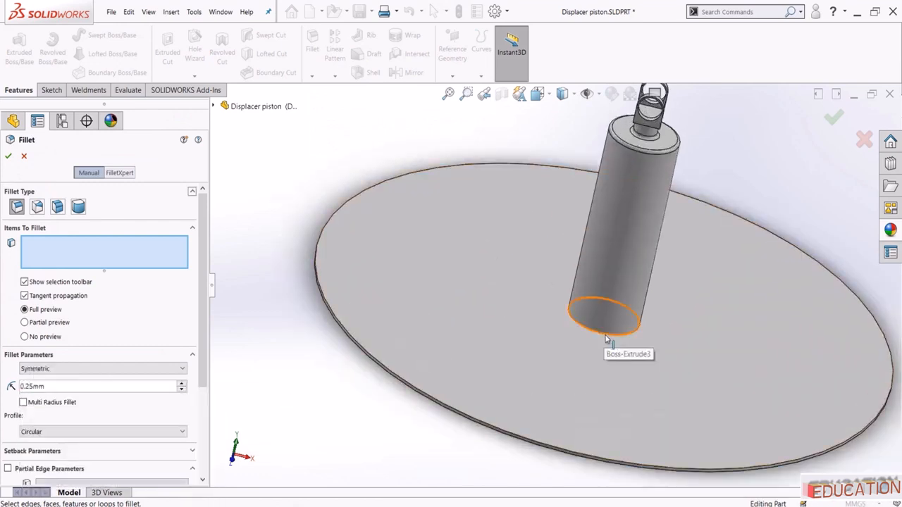
click(605, 339)
click(8, 156)
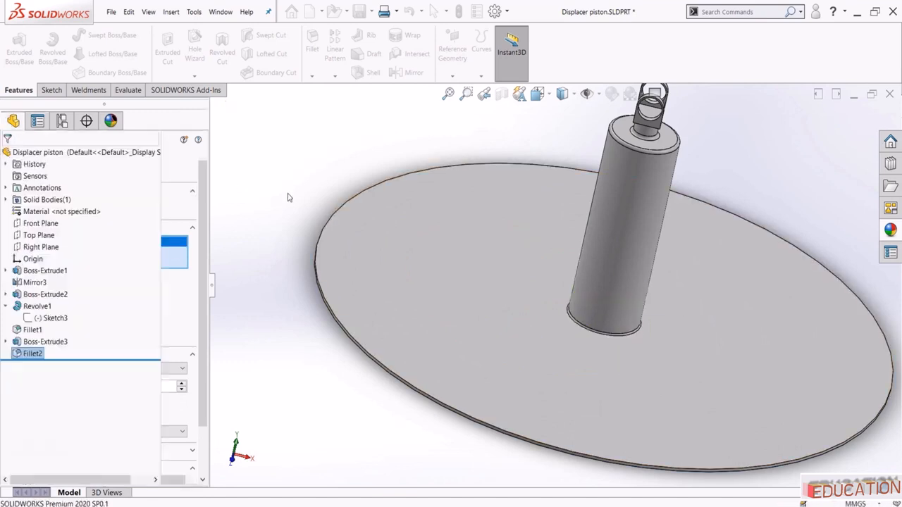
scroll(359, 202, up, 4)
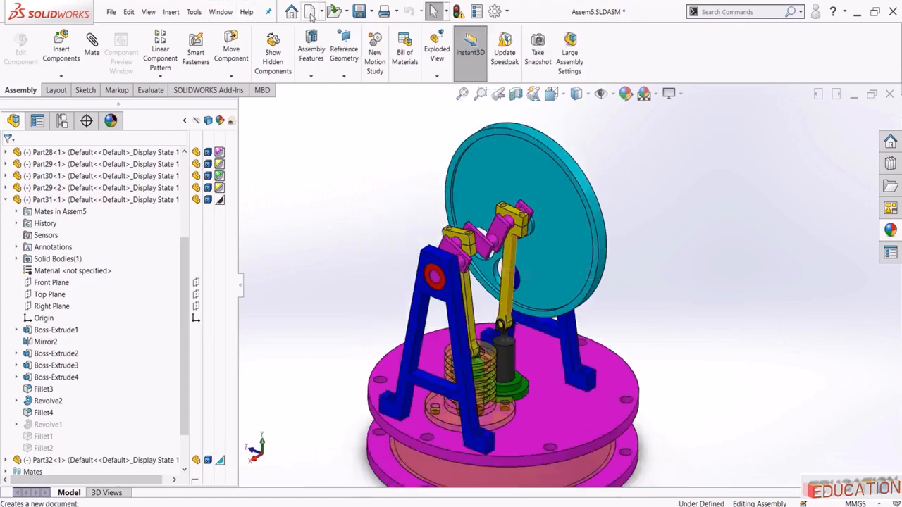
Create a new part and start a sketch on its Front Plane
click(308, 12)
click(559, 349)
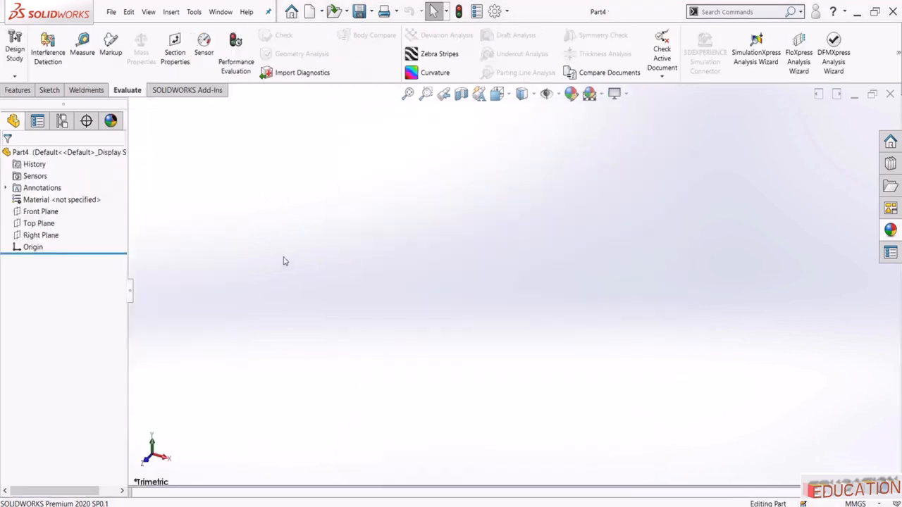
click(41, 213)
click(50, 198)
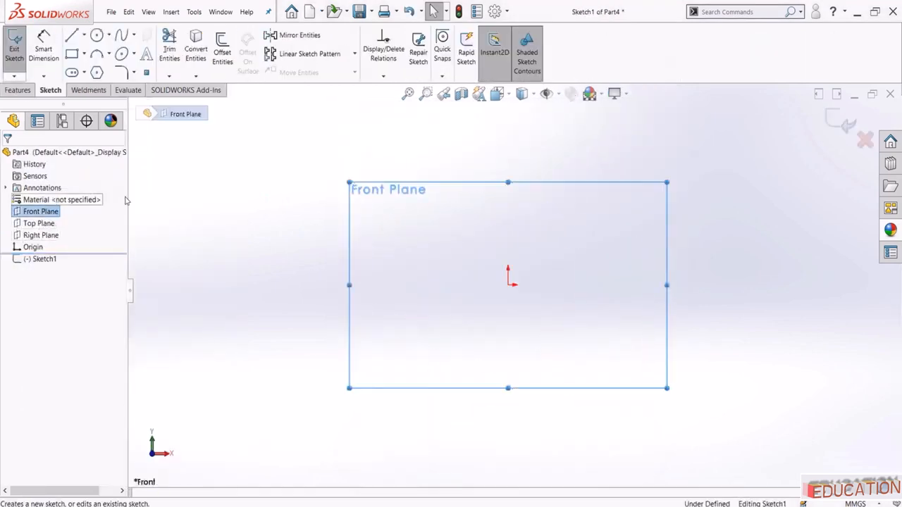
Sketch a center rectangle about 43 mm high, centred on the origin
click(84, 54)
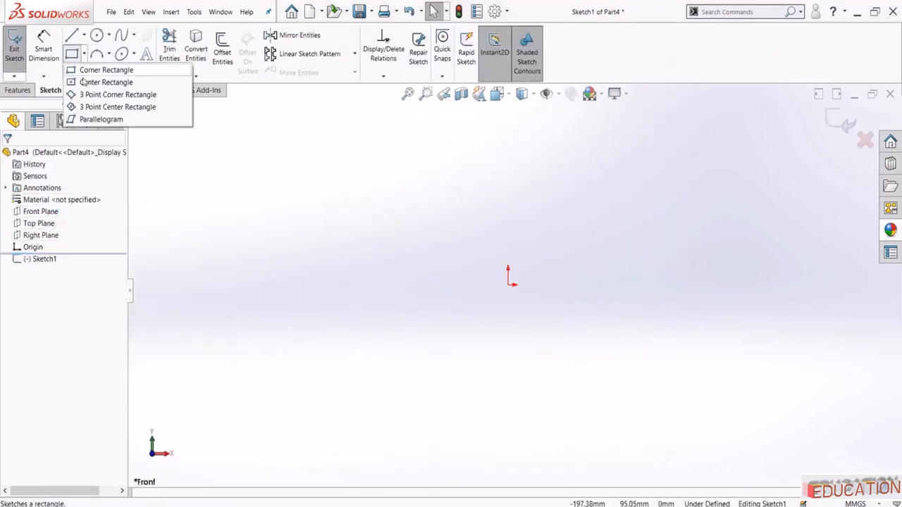
click(84, 83)
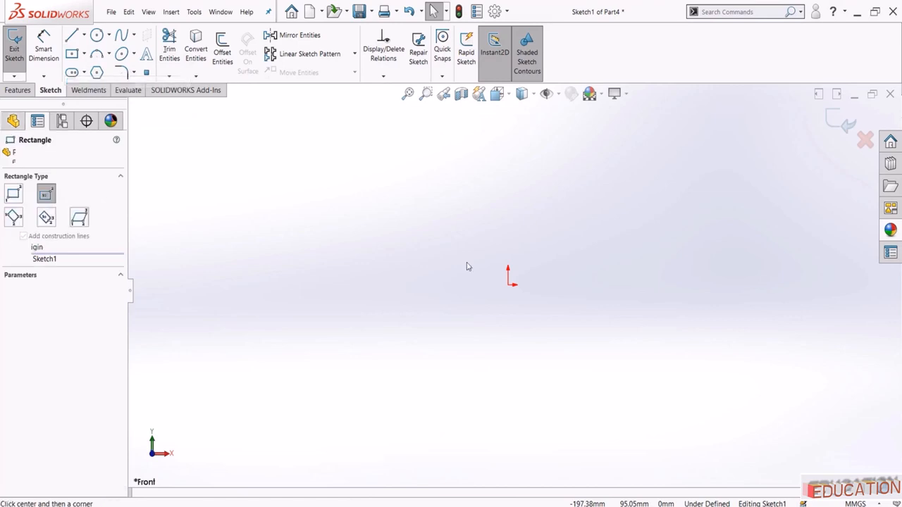
click(509, 284)
click(599, 246)
key(Escape)
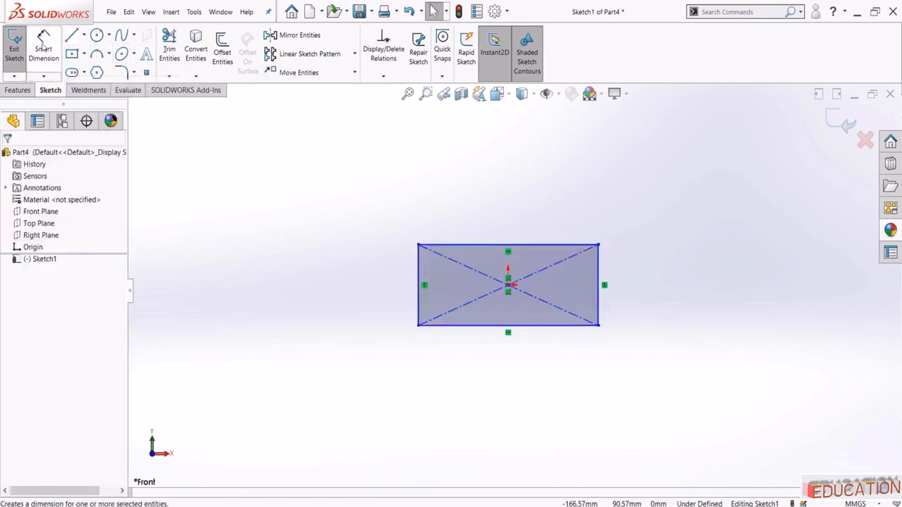
Dimension the rectangle to 5 mm high and 15 mm wide
click(44, 48)
click(421, 279)
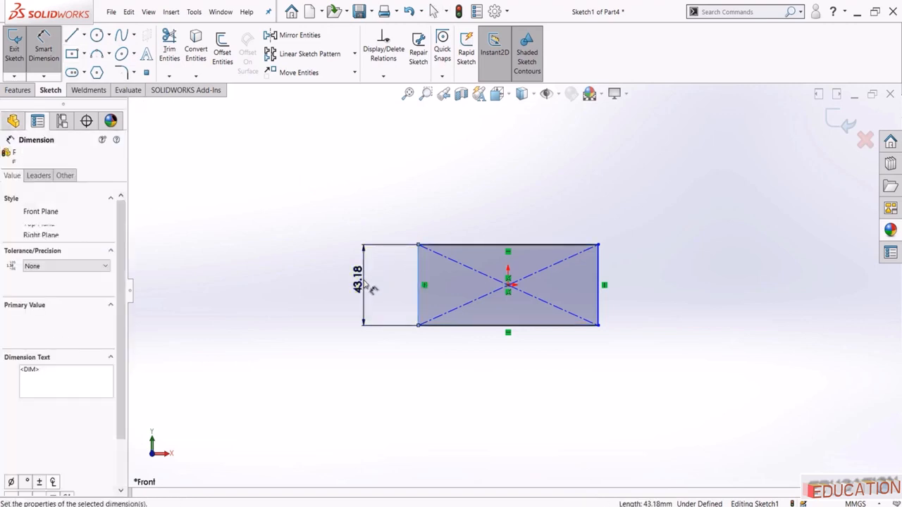
click(365, 286)
text(50)
key(Return)
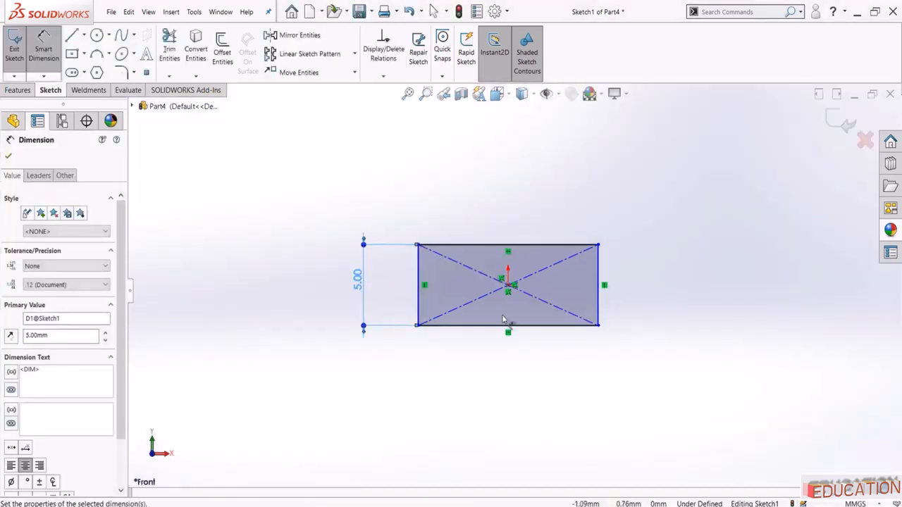
click(499, 326)
click(333, 368)
text(15)
key(Return)
key(Escape)
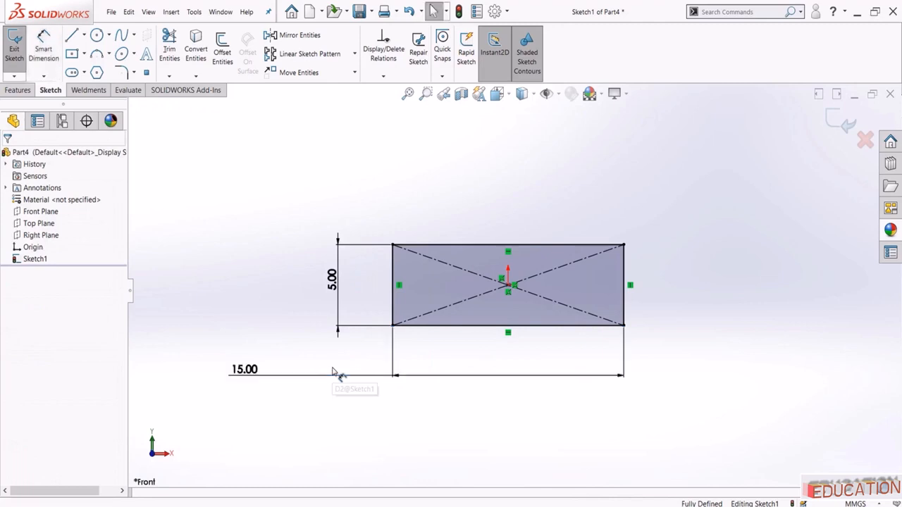
Sketch a narrow corner rectangle about 4.1 mm wide and 23.7 mm tall, hanging down from the first rectangle's bottom edge
scroll(332, 277, up, 4)
scroll(333, 276, down, 1)
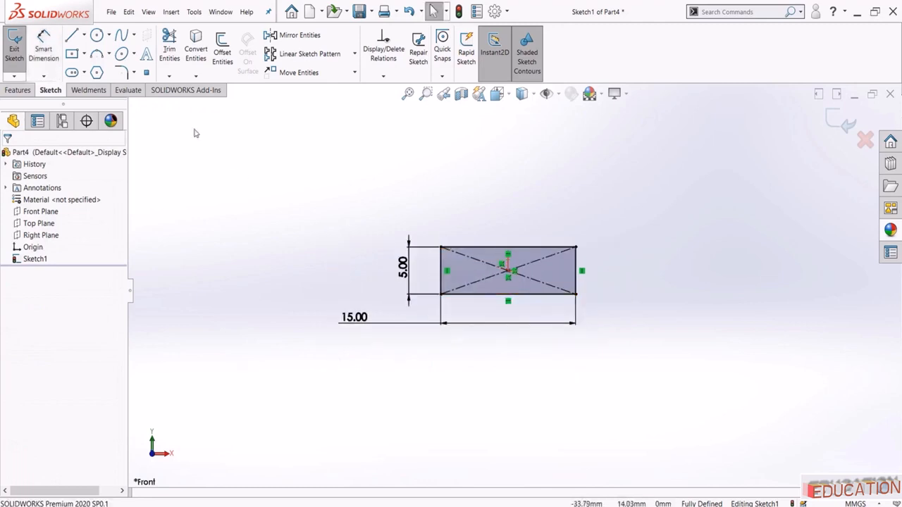
click(85, 55)
click(83, 74)
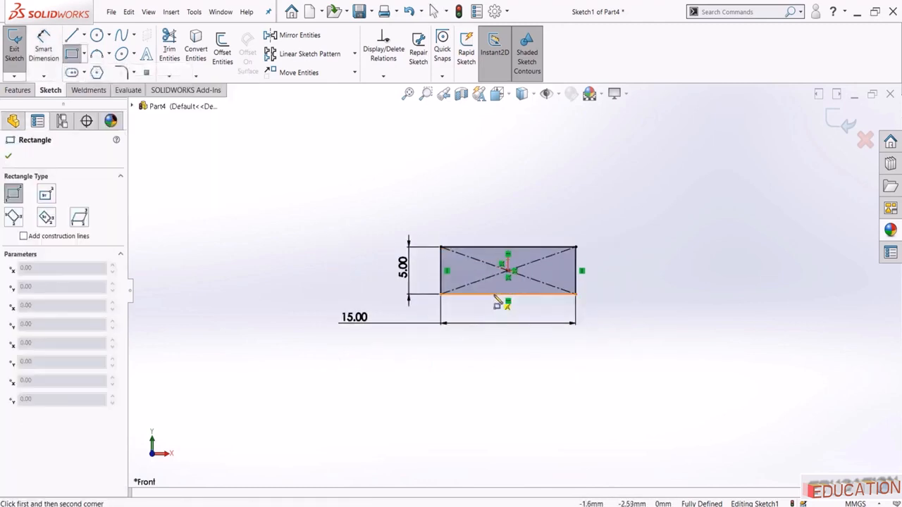
click(493, 294)
scroll(530, 402, up, 2)
scroll(530, 401, down, 2)
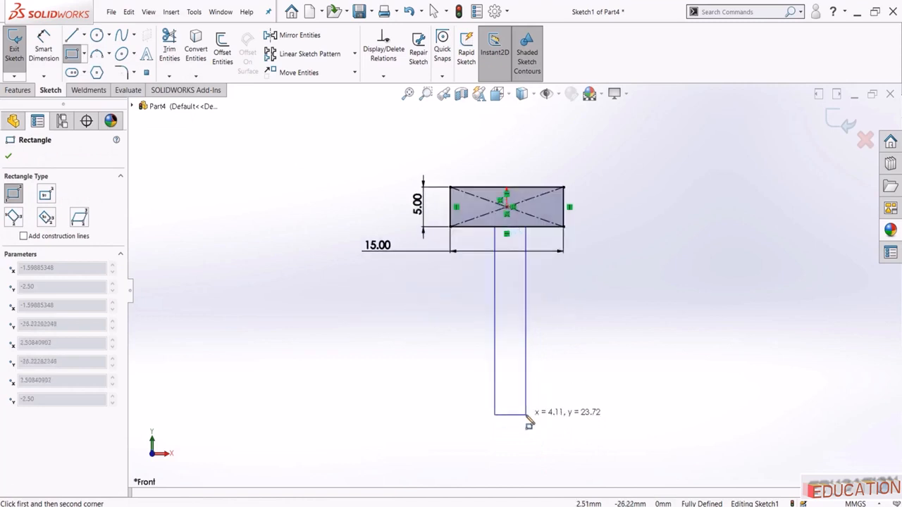
click(527, 415)
key(Escape)
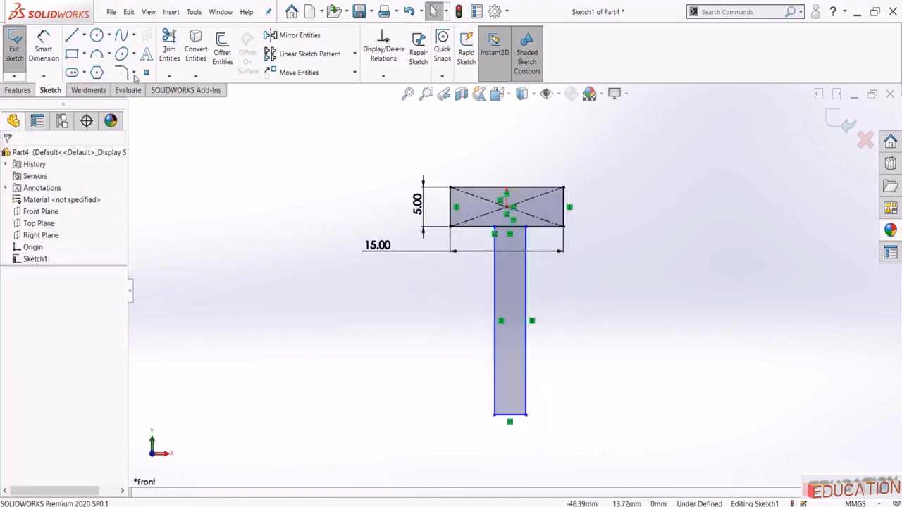
Draw a vertical centerline from the origin down to the midpoint of the wide rectangle's bottom edge
click(84, 35)
scroll(487, 212, down, 2)
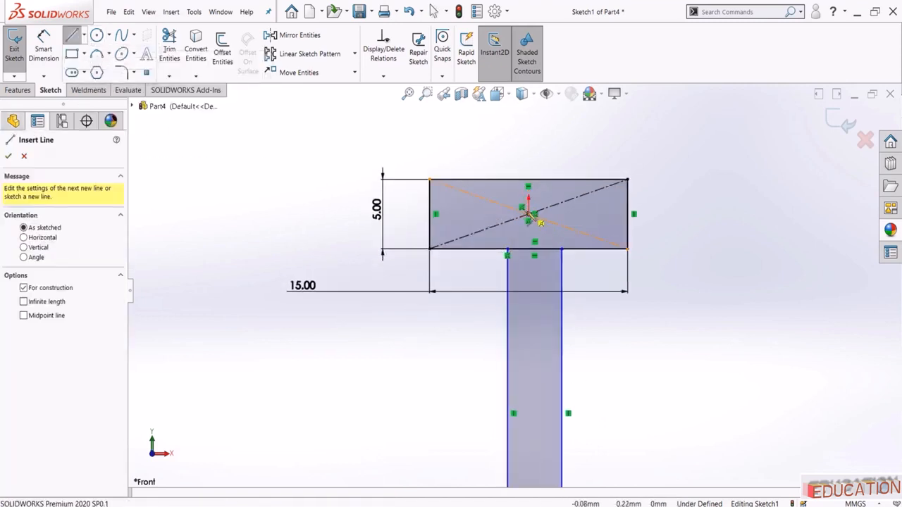
click(534, 218)
click(534, 249)
key(Escape)
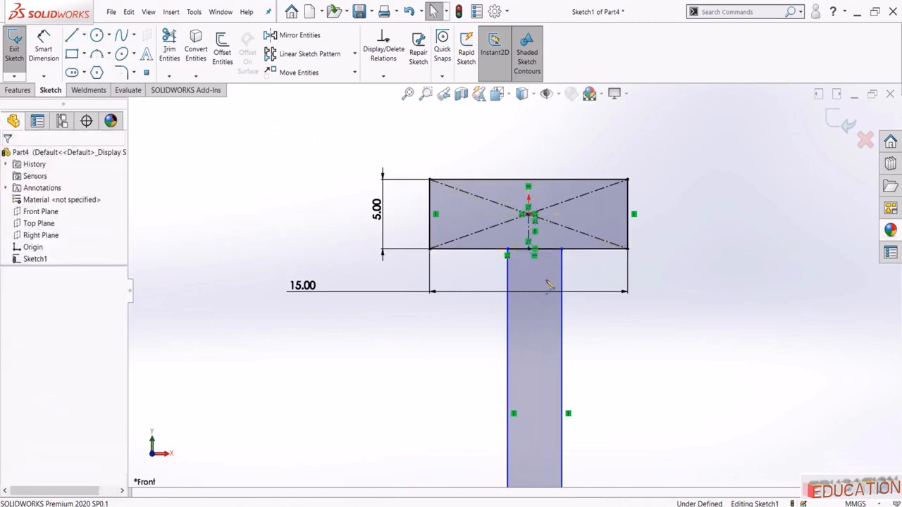
Make the two long sides of the narrow rectangle symmetric about the vertical centerline
click(562, 284)
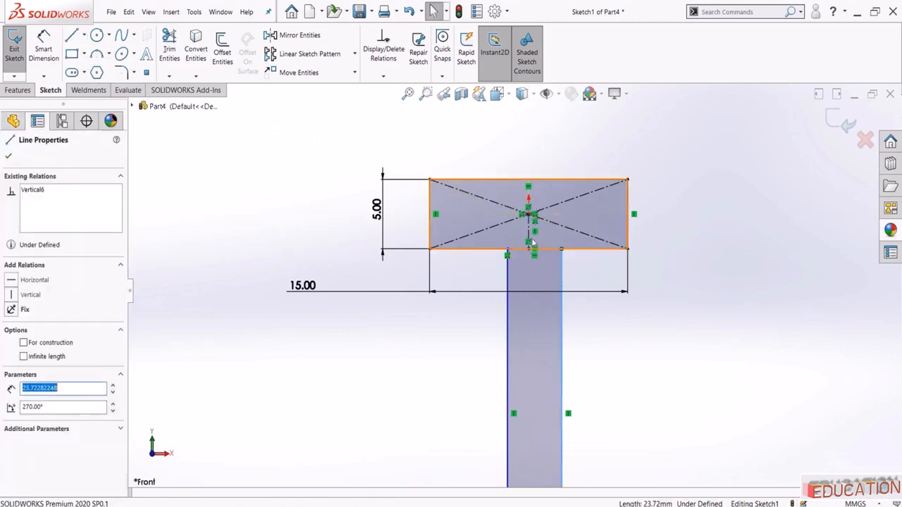
ctrl+click(508, 273)
ctrl+click(521, 248)
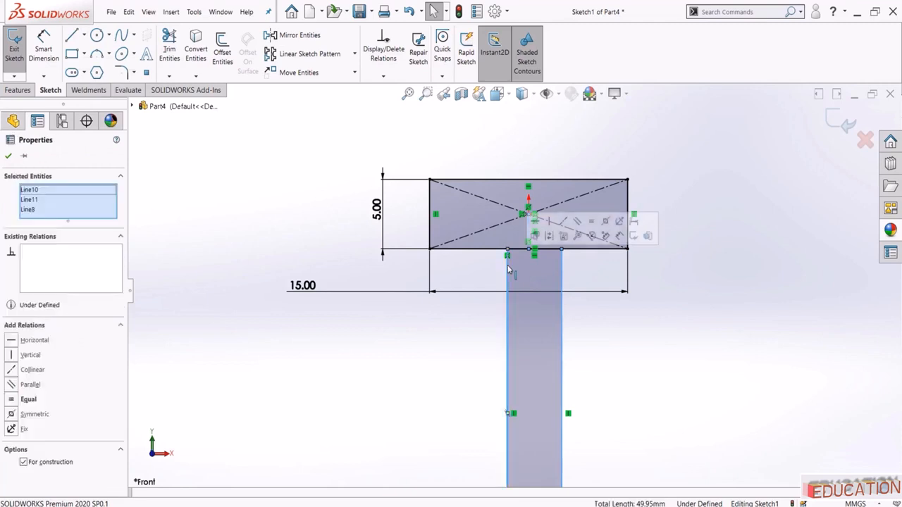
click(606, 222)
click(596, 141)
Dimension the narrow rectangle's vertical side to 45 mm
scroll(552, 157, up, 4)
ctrl+middle_drag(552, 158, 527, 134)
click(45, 50)
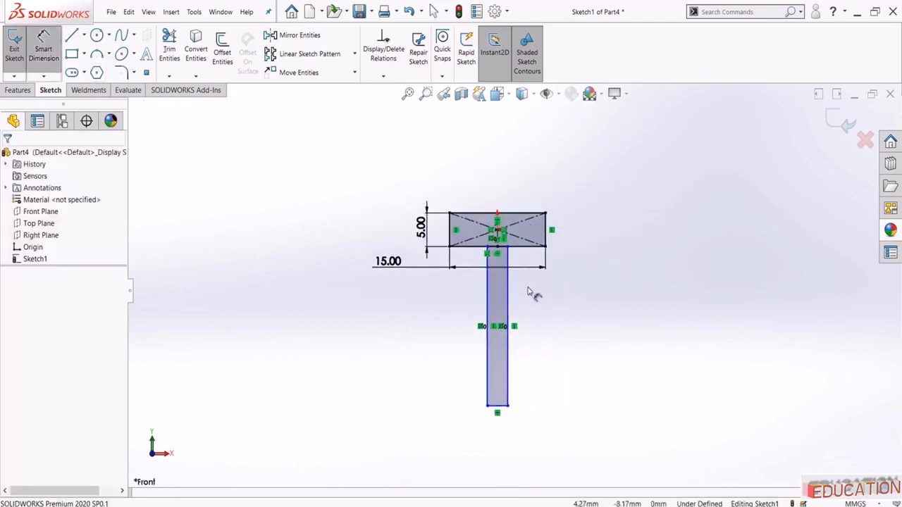
click(486, 310)
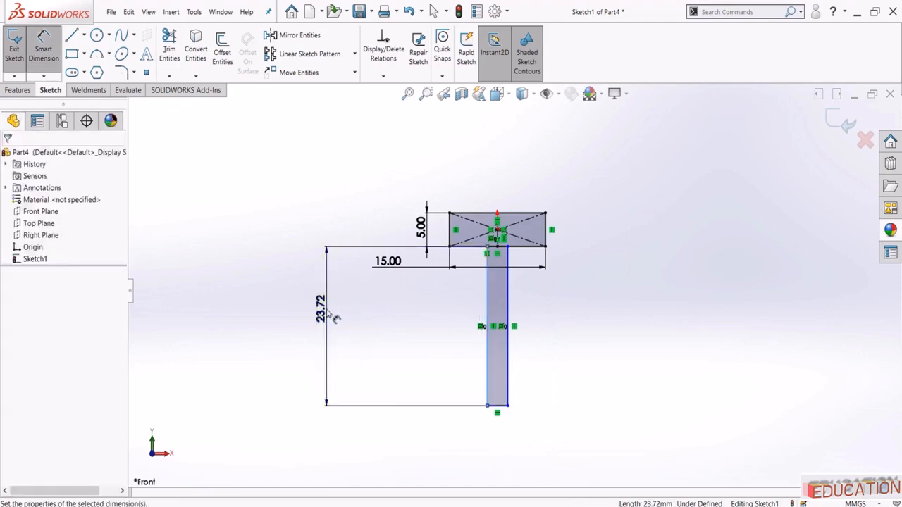
click(337, 318)
text(45)
key(Return)
scroll(509, 307, up, 3)
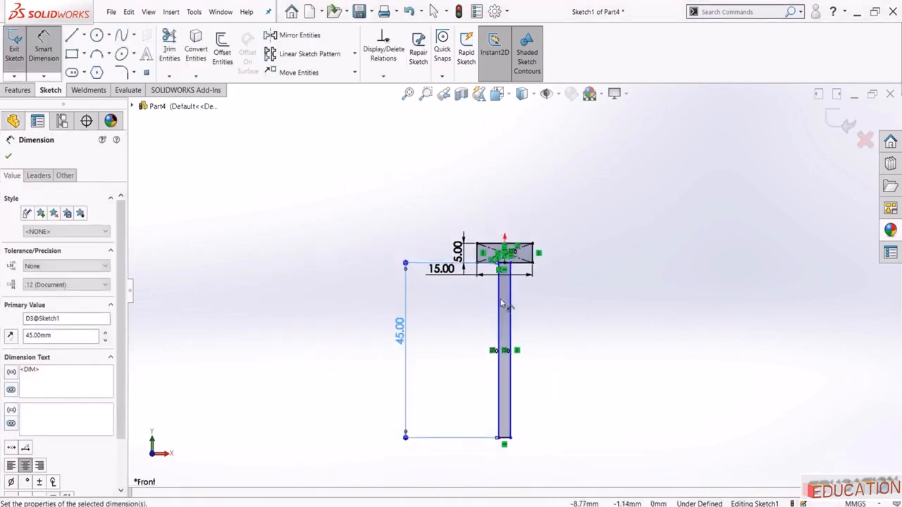
scroll(535, 345, down, 2)
key(Escape)
Dimension the distance between the narrow rectangle's two long sides to 4 mm
click(56, 51)
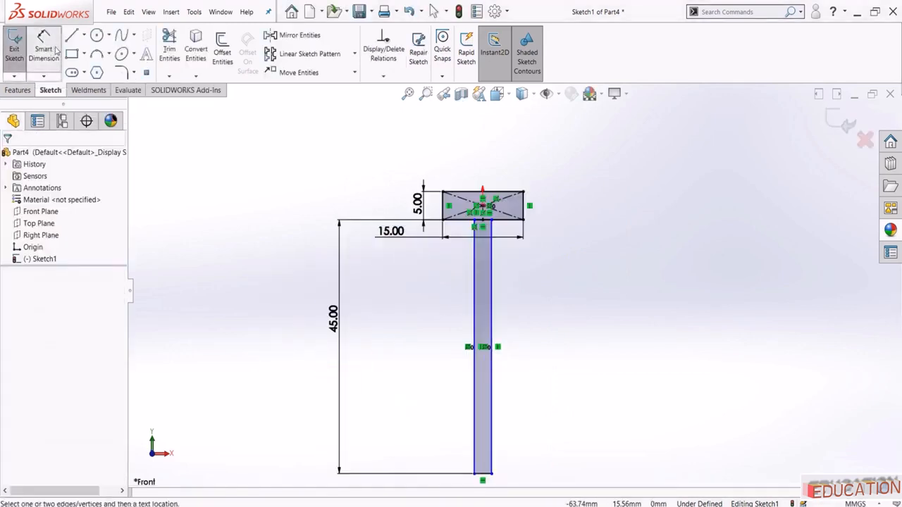
click(488, 297)
click(491, 295)
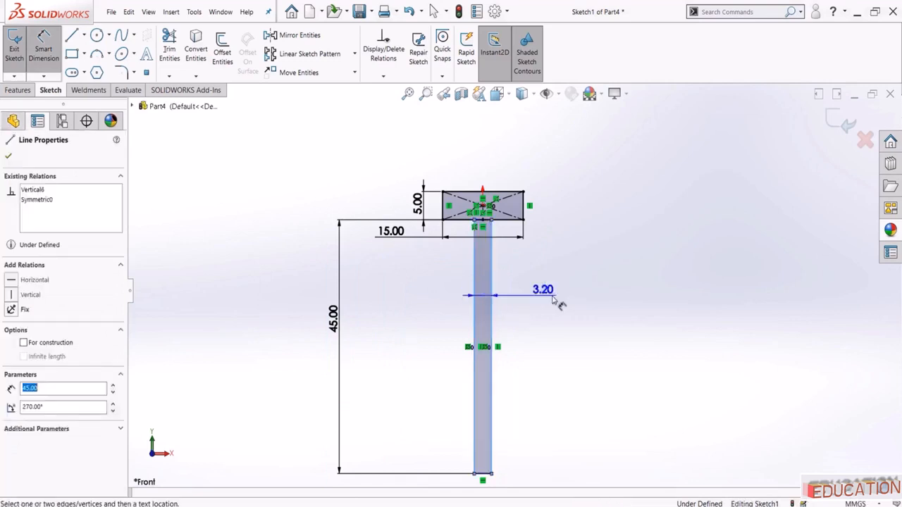
click(555, 301)
text(4)
key(Return)
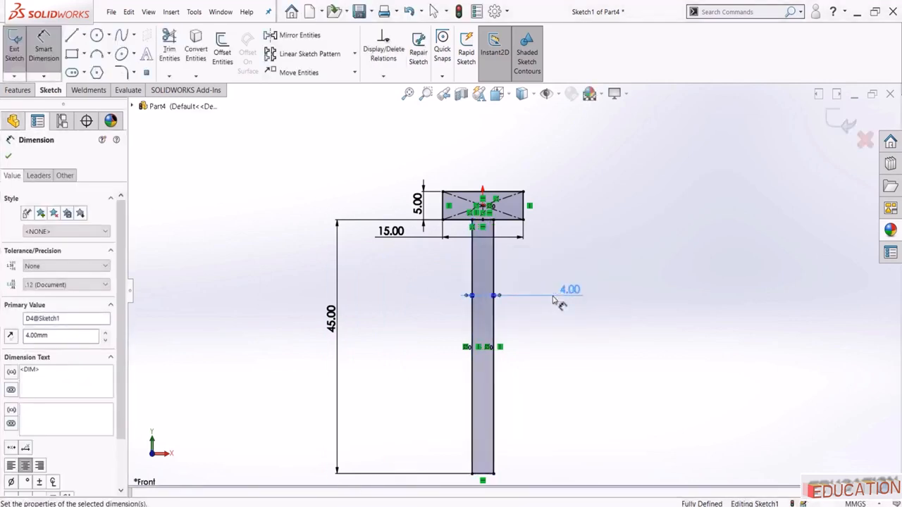
Sketch a circle centred on the midpoint of the stem's bottom edge and dimension its diameter to 5 mm
scroll(488, 308, up, 3)
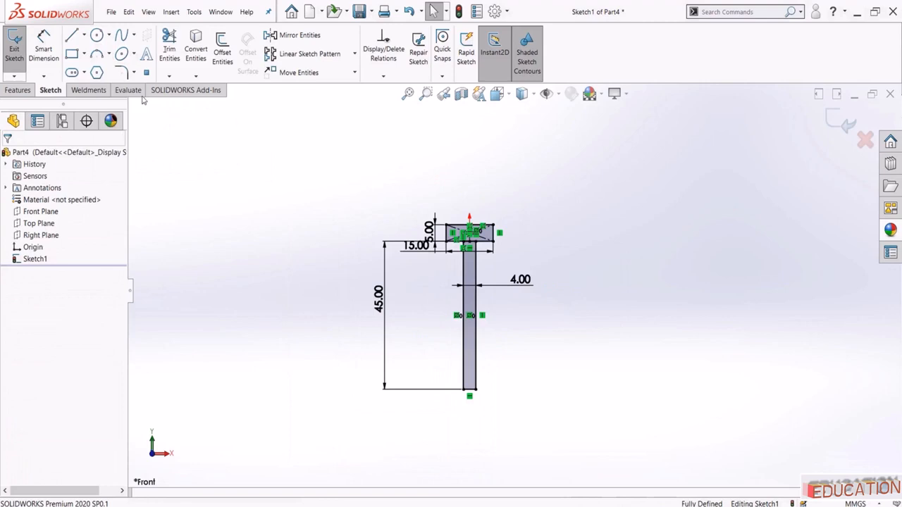
click(99, 35)
scroll(484, 364, down, 5)
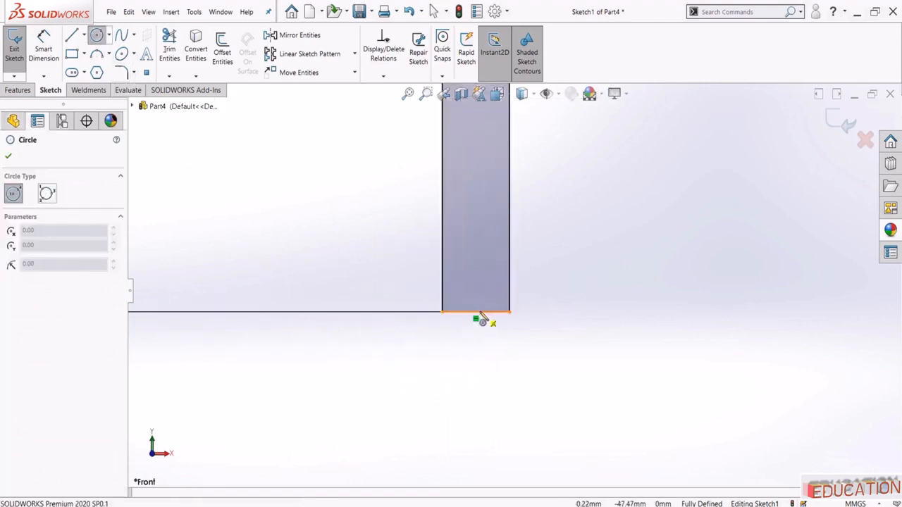
click(475, 312)
click(489, 365)
key(d)
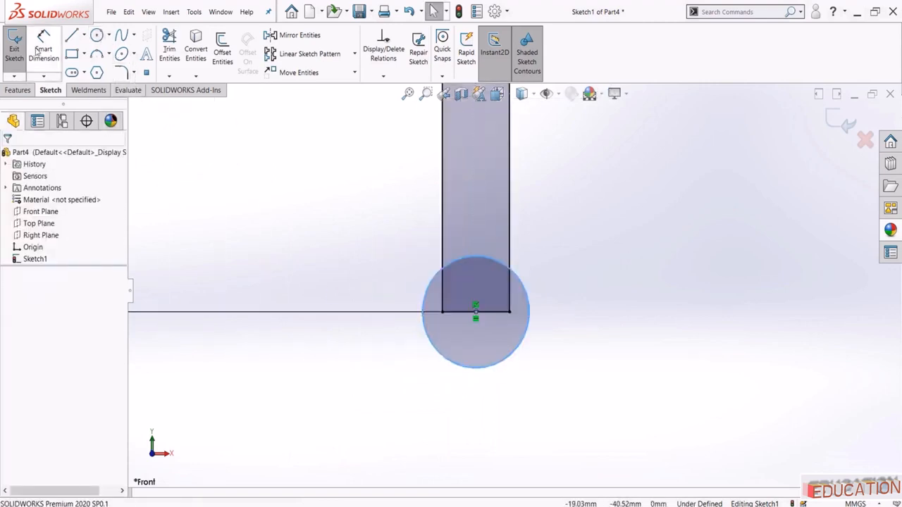
click(530, 300)
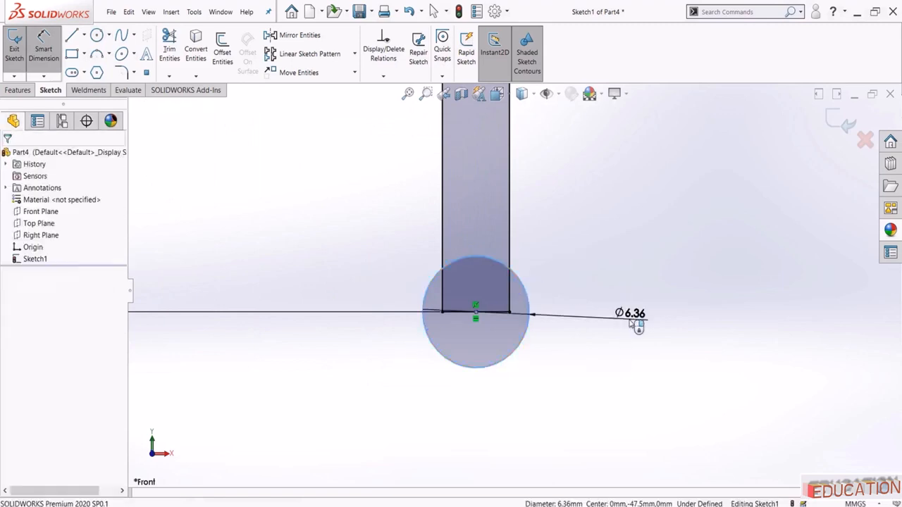
click(630, 323)
key(Return)
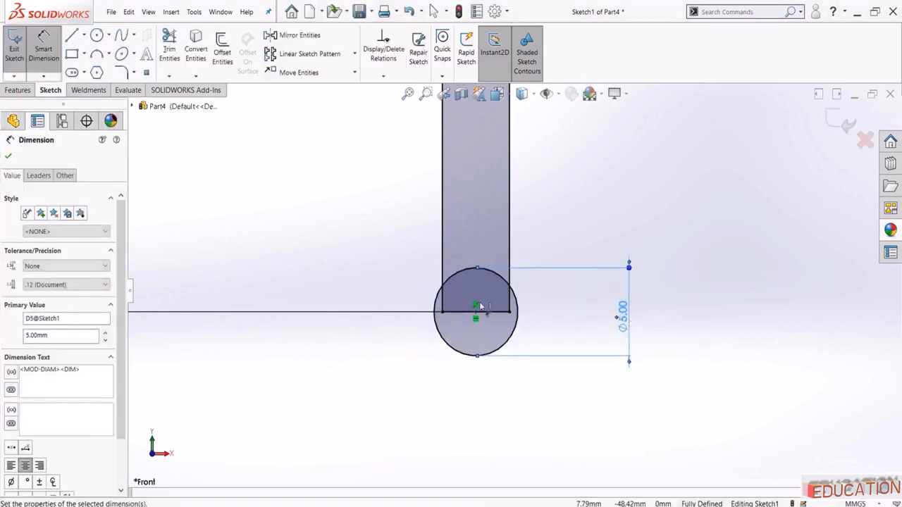
key(Escape)
Add a larger concentric circle around the 5 mm circle and dimension its diameter to 6 mm
click(98, 35)
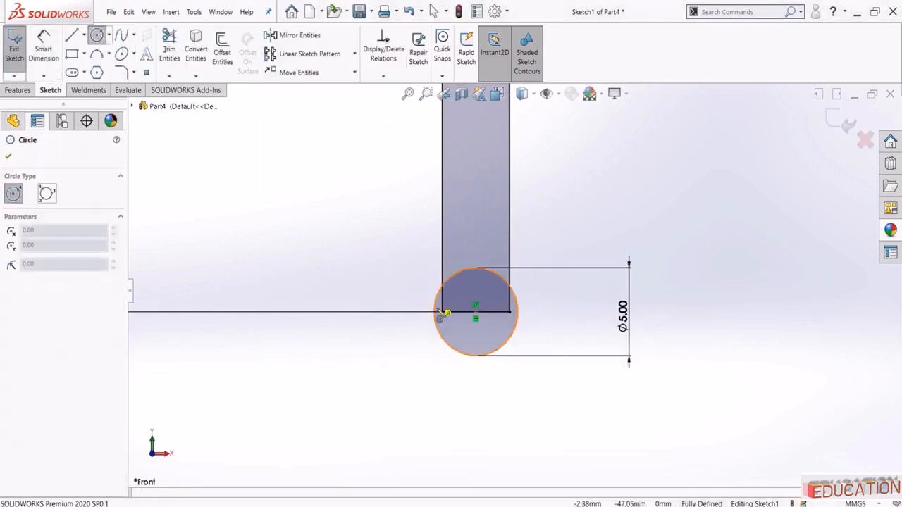
click(476, 312)
click(530, 272)
key(Escape)
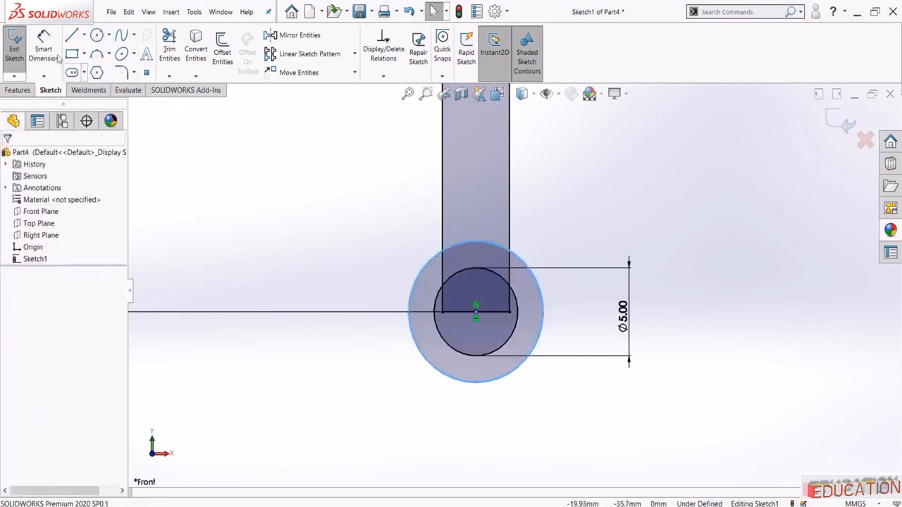
click(47, 45)
click(522, 259)
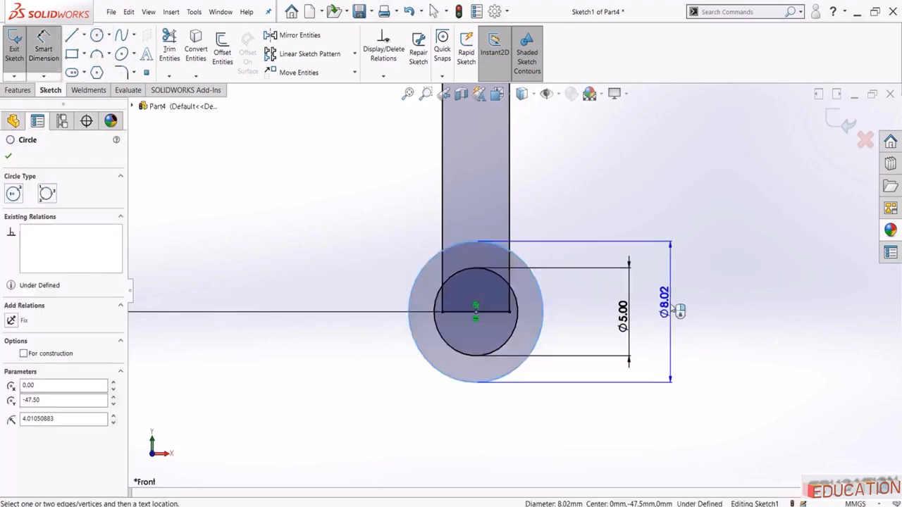
click(677, 310)
text(6.00mm)
key(Return)
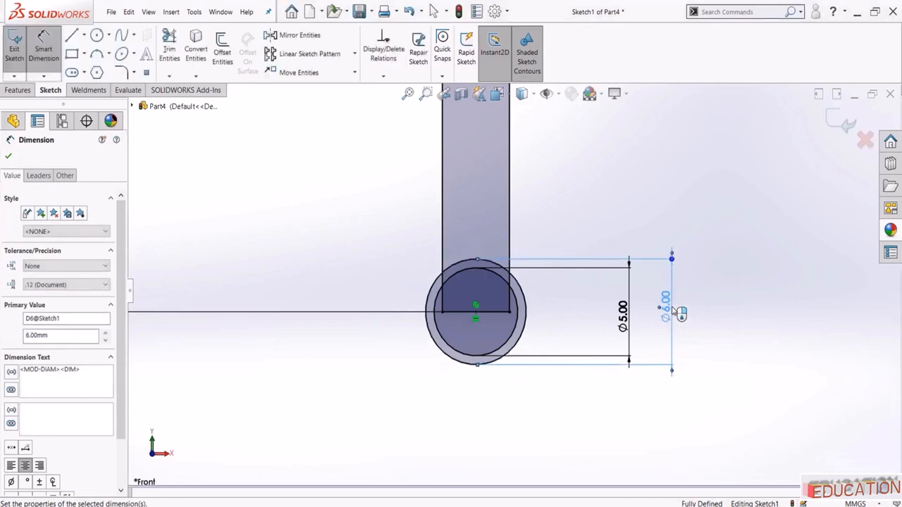
key(Escape)
Sketch a circle centred on the midpoint of the wide rectangle's top edge and dimension its diameter to 6 mm
scroll(496, 301, up, 8)
scroll(501, 155, down, 5)
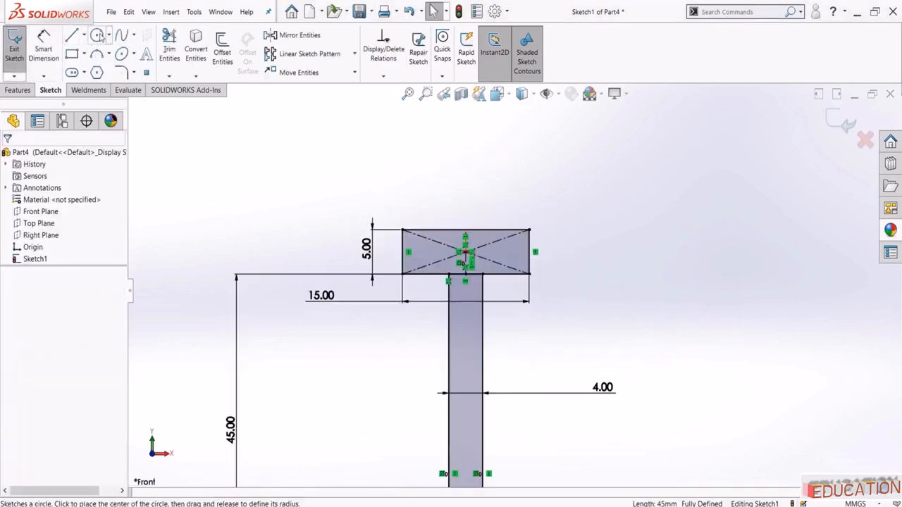
scroll(540, 250, down, 3)
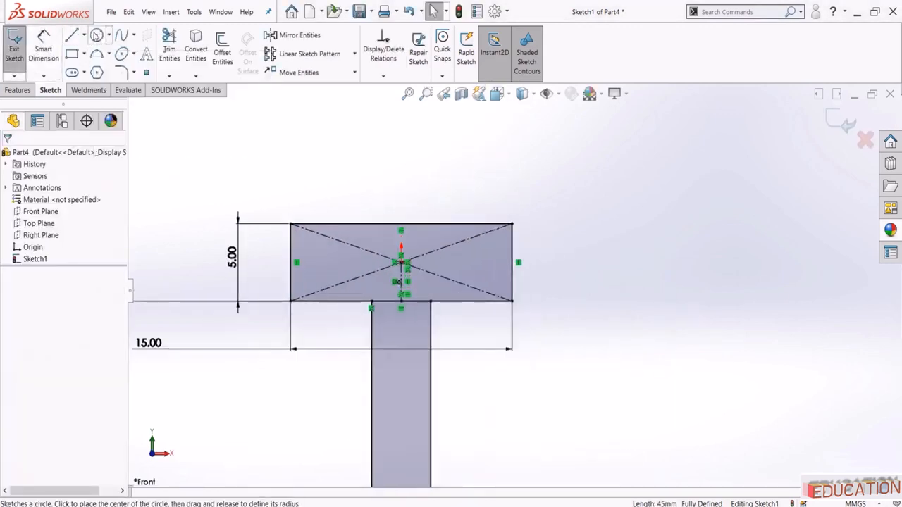
click(97, 35)
click(401, 224)
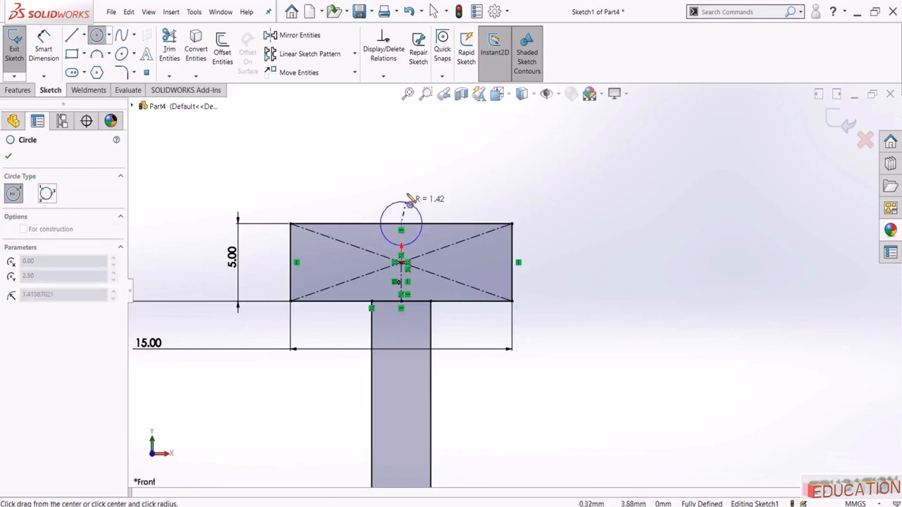
click(394, 185)
key(Escape)
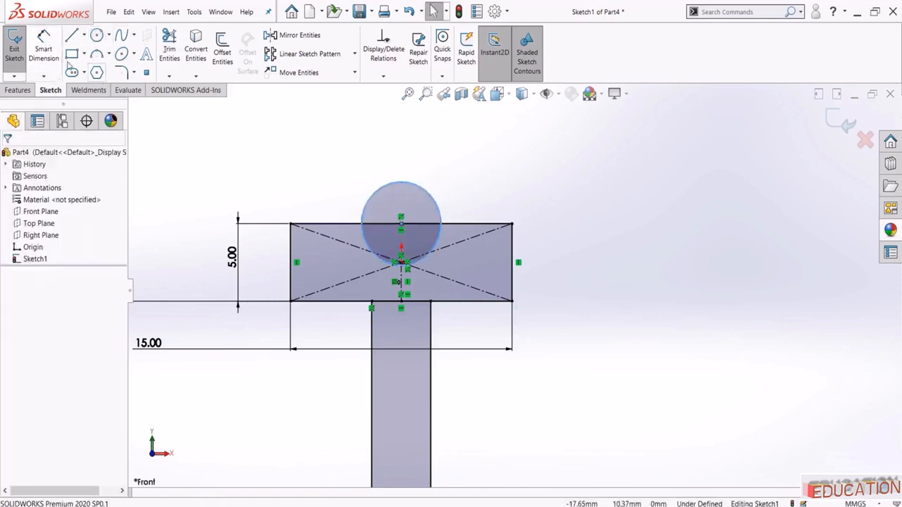
click(44, 50)
click(419, 189)
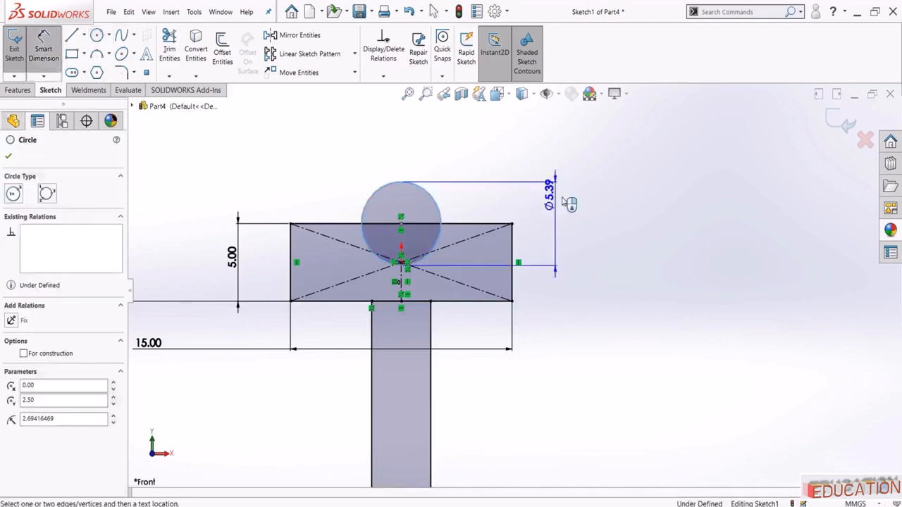
click(568, 200)
key(Return)
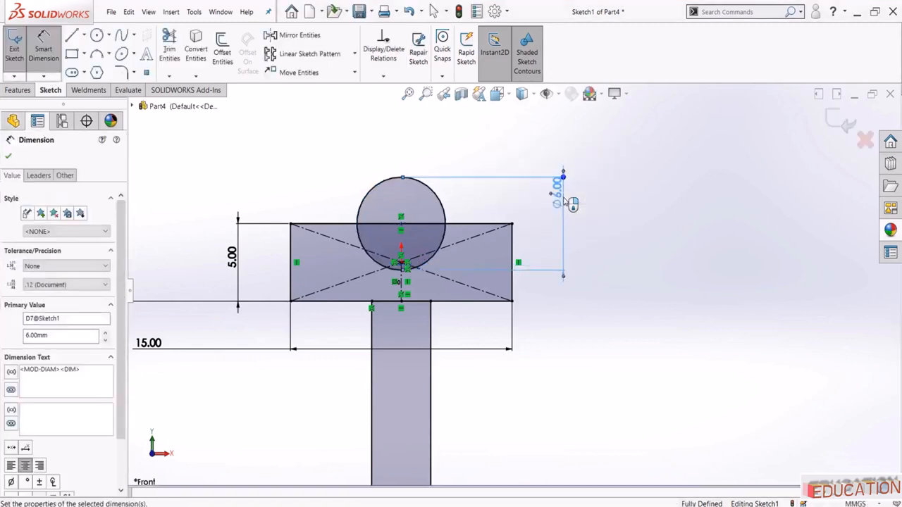
key(Escape)
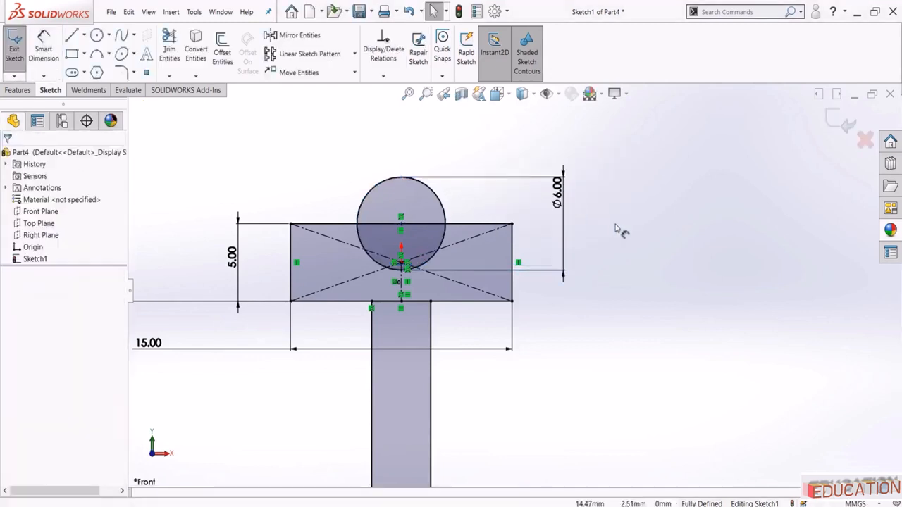
Extrude the notched head, the stem and the bottom ring regions of the sketch 4 mm using Mid Plane
scroll(621, 230, up, 6)
scroll(550, 395, down, 3)
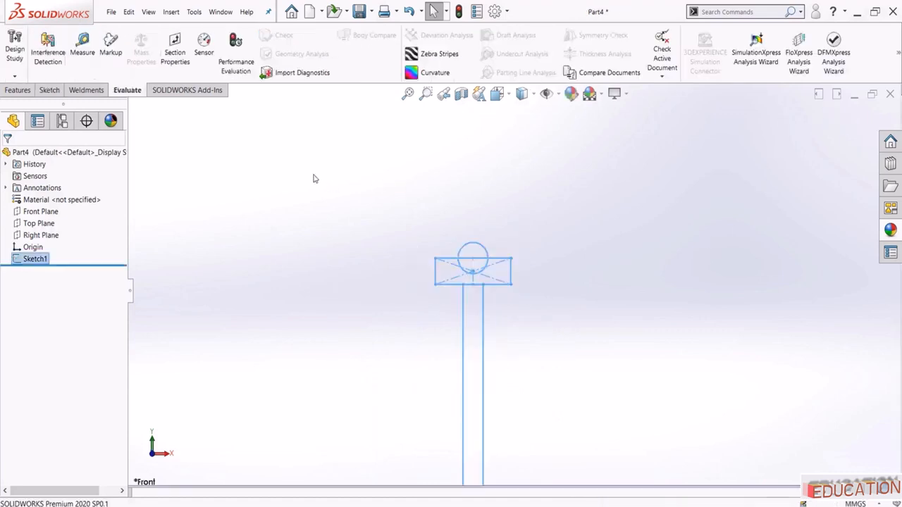
click(18, 91)
click(19, 46)
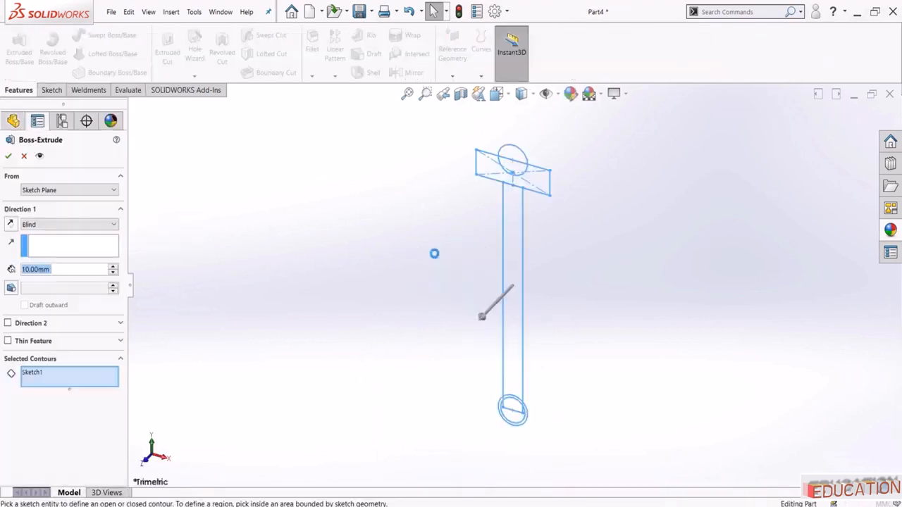
click(398, 270)
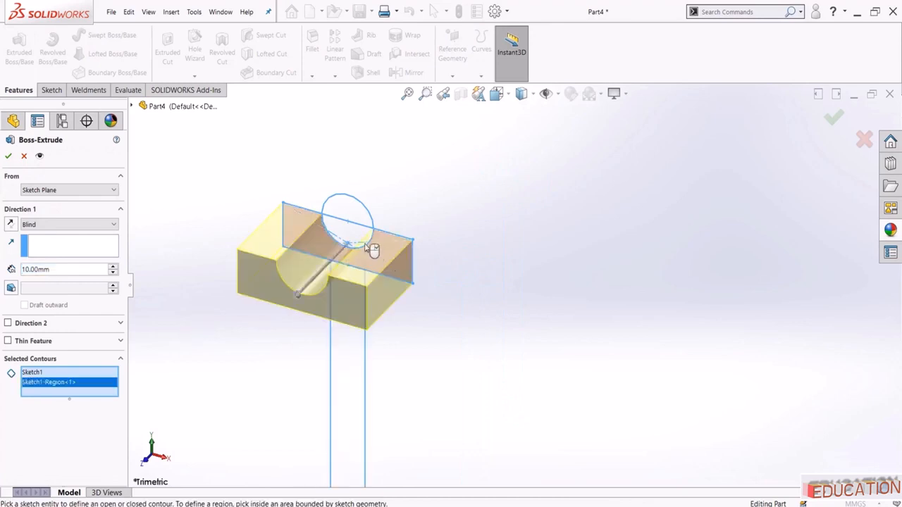
click(361, 337)
scroll(403, 313, up, 3)
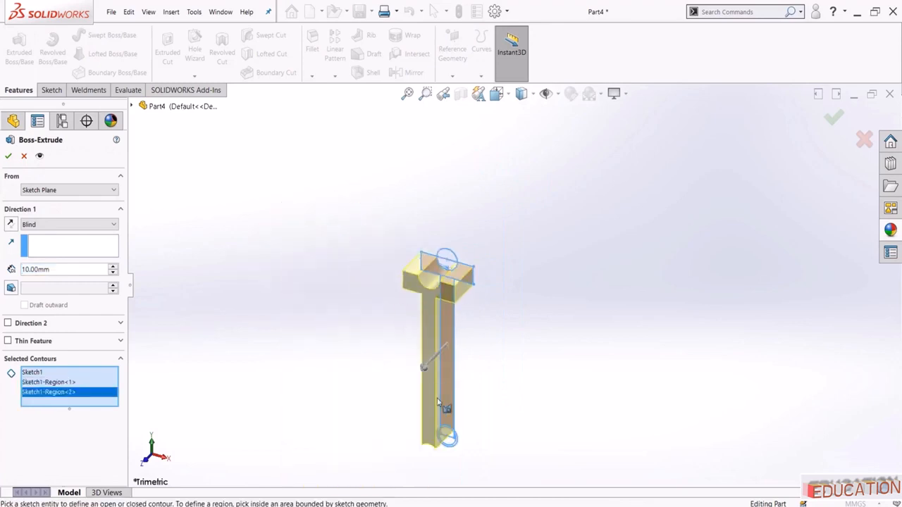
scroll(473, 423, down, 8)
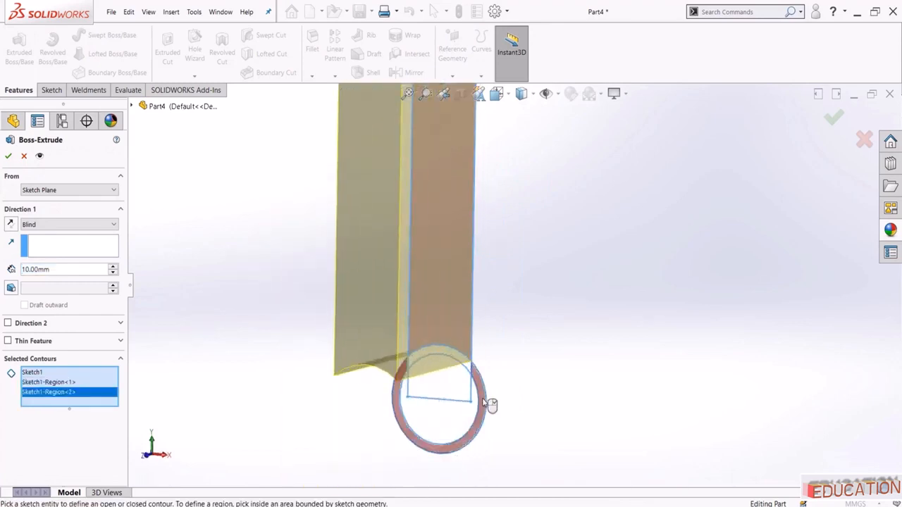
click(488, 407)
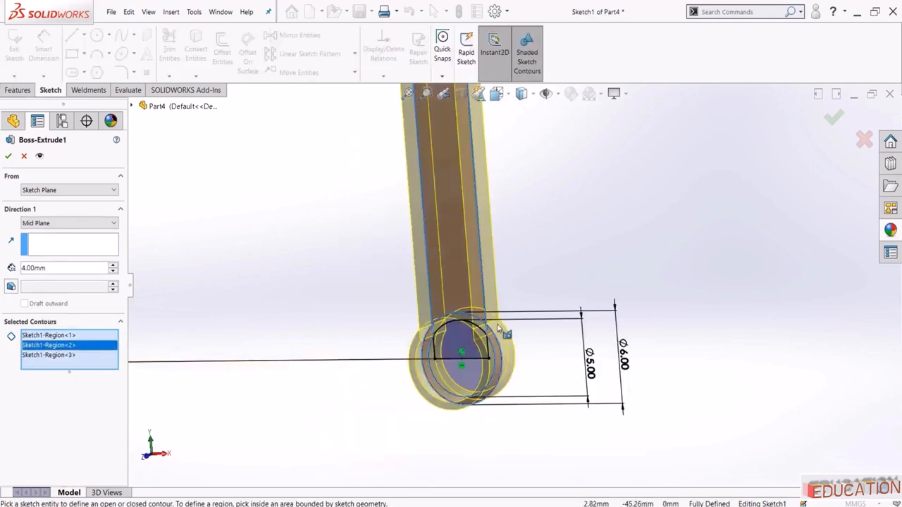
Add the missing ring segment at the stem's lower end to the extrusion's contours and finish the Mid Plane extrusion
scroll(498, 328, down, 2)
middle_drag(497, 328, 427, 327)
click(428, 328)
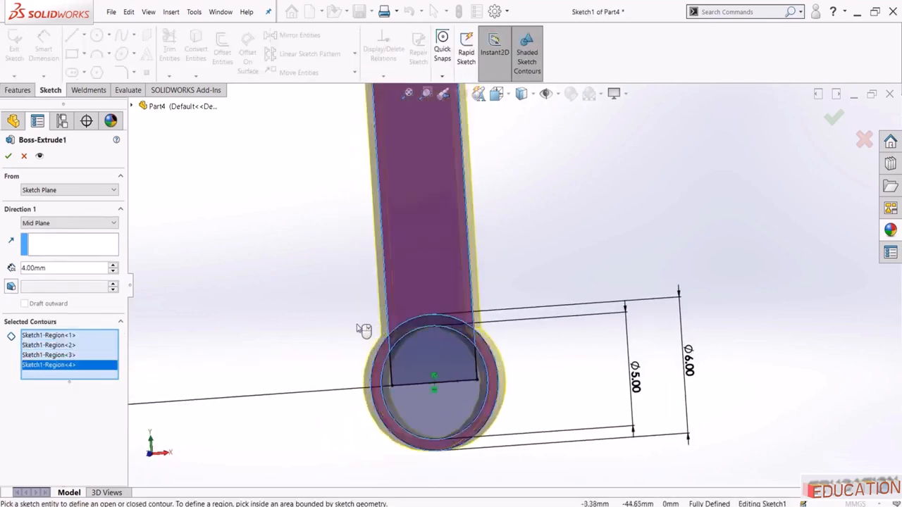
scroll(363, 331, up, 3)
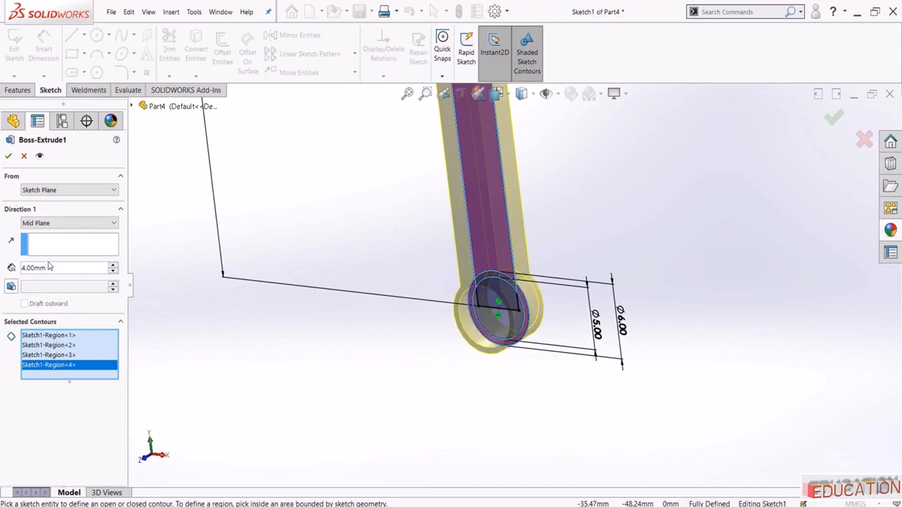
click(51, 223)
click(42, 277)
click(12, 155)
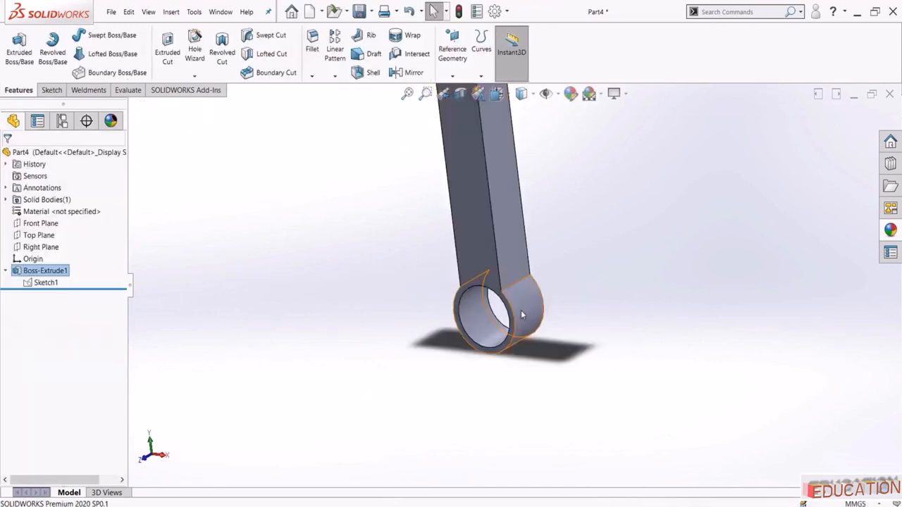
Start a fillet with a 4 mm radius on the two inside corner edges where the stem meets the head
scroll(521, 310, up, 3)
scroll(528, 191, down, 2)
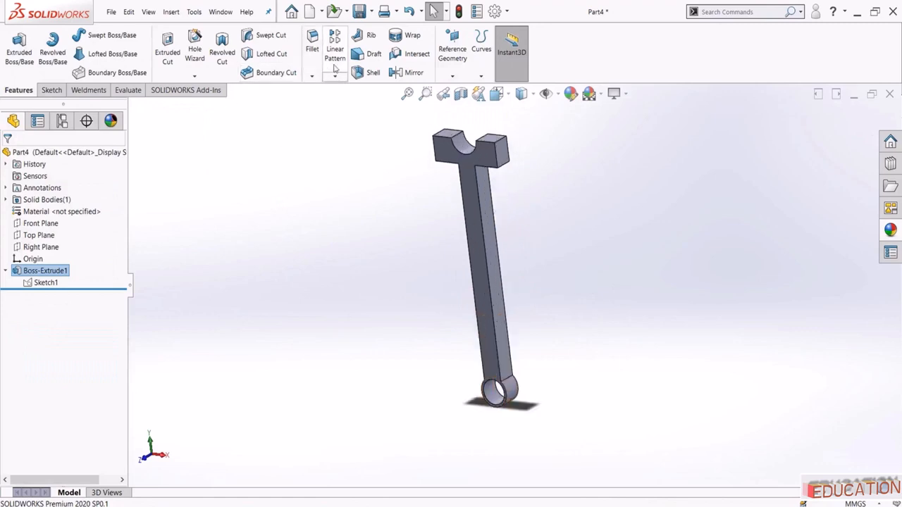
click(312, 44)
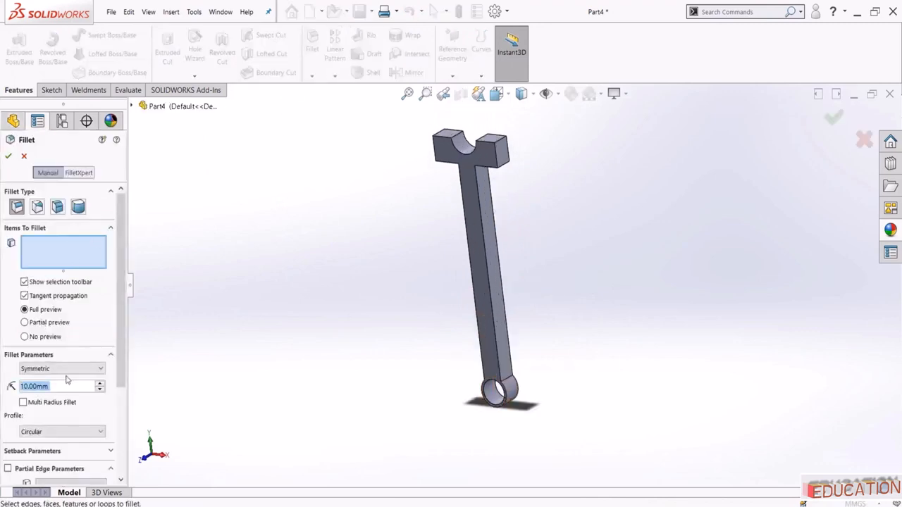
text(4)
key(Return)
scroll(516, 171, down, 5)
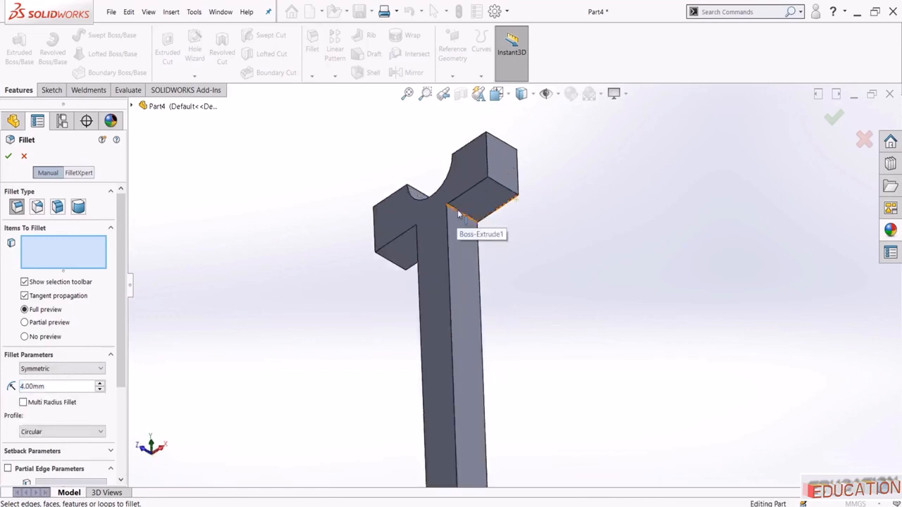
click(459, 222)
middle_drag(419, 273, 487, 251)
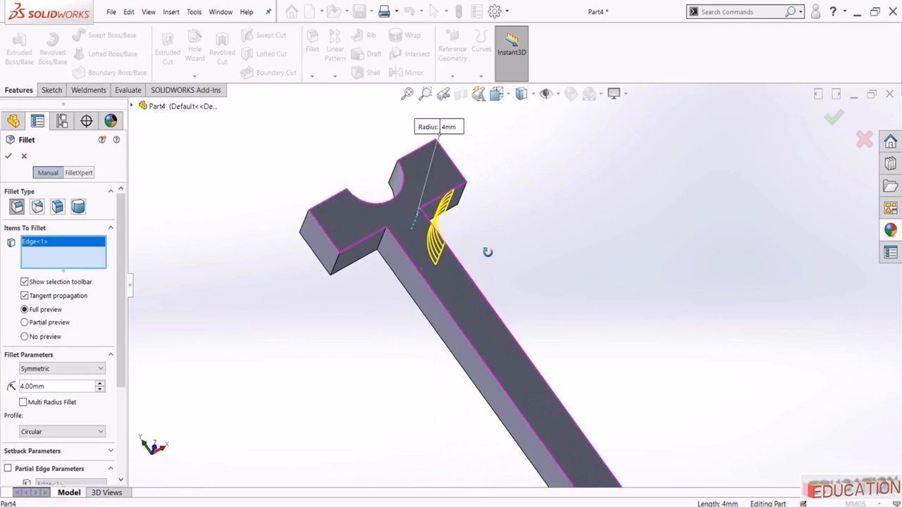
click(383, 243)
Set the radius of the head-to-stem corner fillet to 1 mm and finish the fillet
click(68, 389)
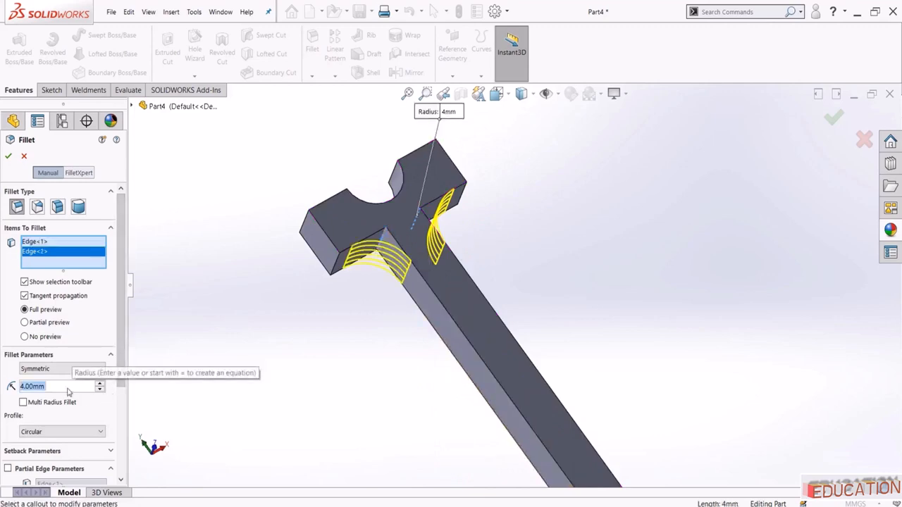
text(1)
key(Return)
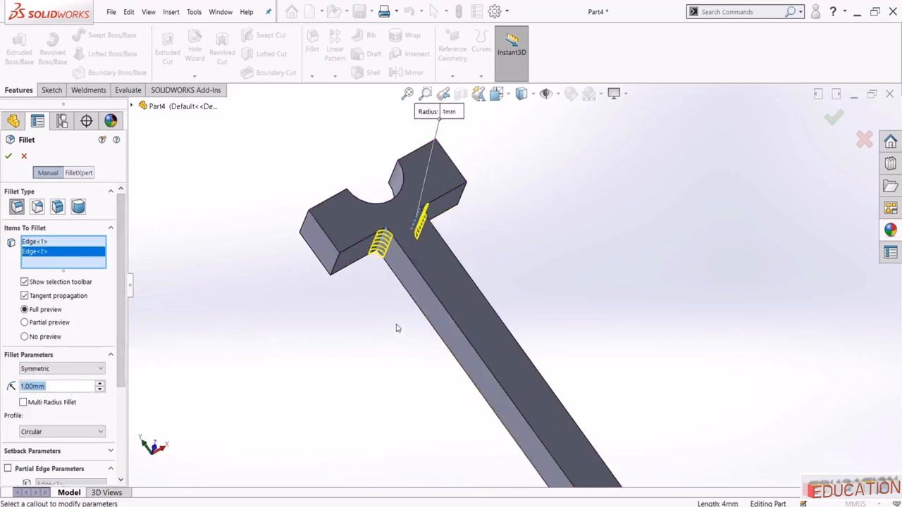
middle_drag(397, 329, 357, 360)
key(f)
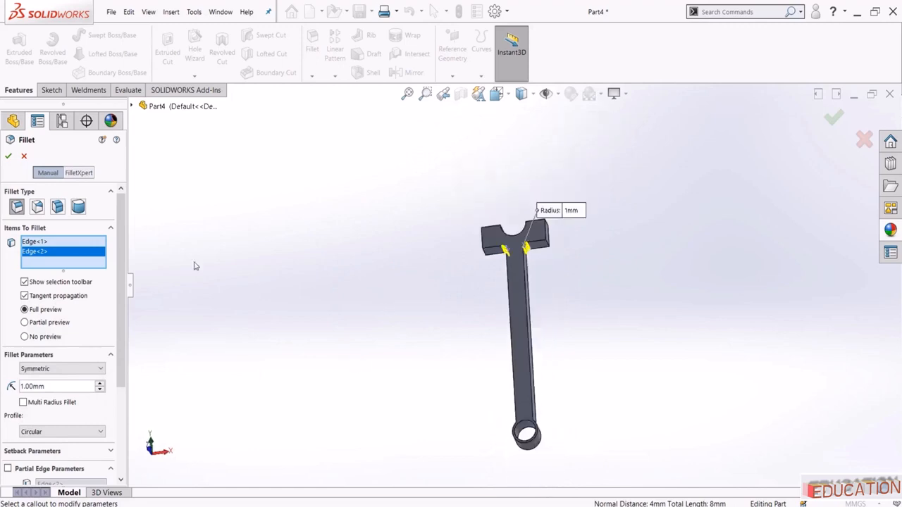
key(Return)
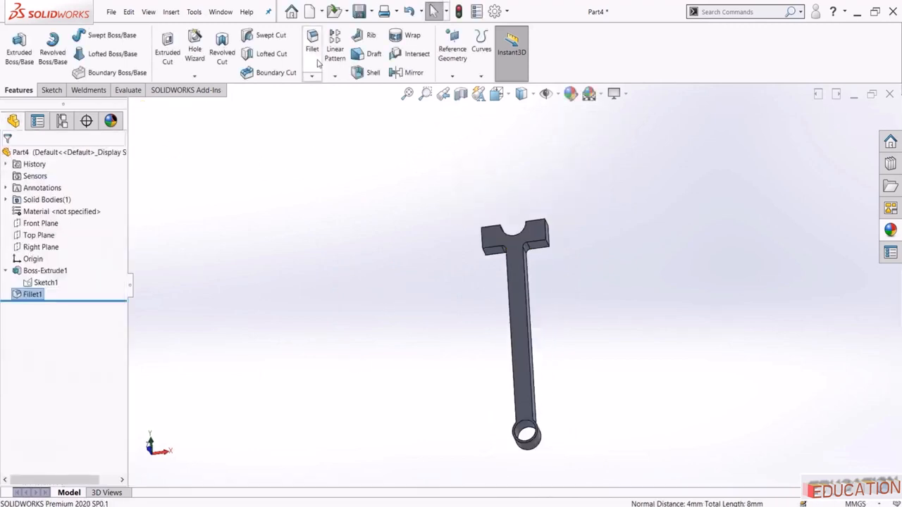
Fillet the two edges where the stem's narrow sides meet the ring with a 10 mm radius
key(Return)
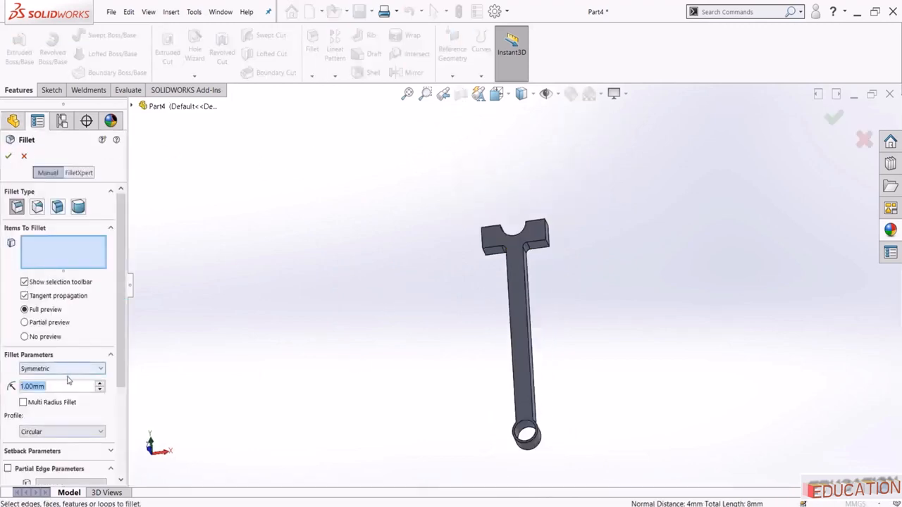
text(10)
key(Return)
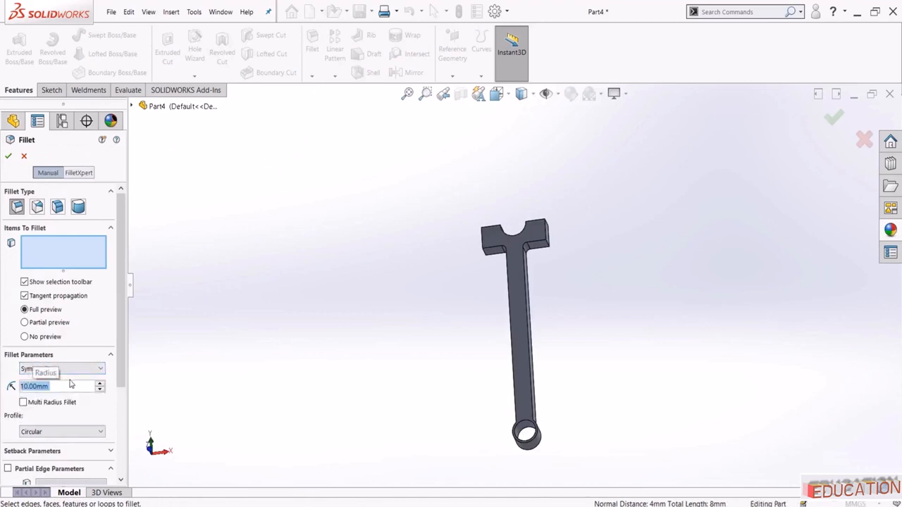
scroll(523, 407, down, 5)
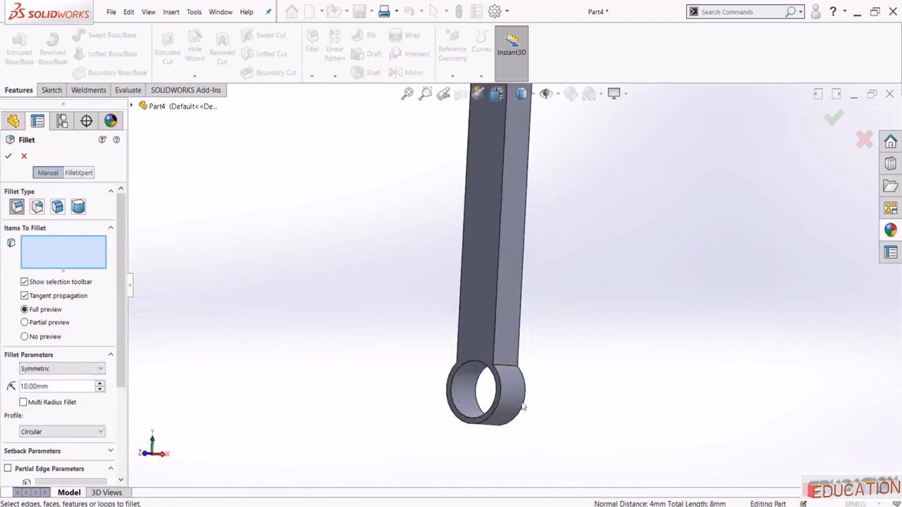
click(509, 370)
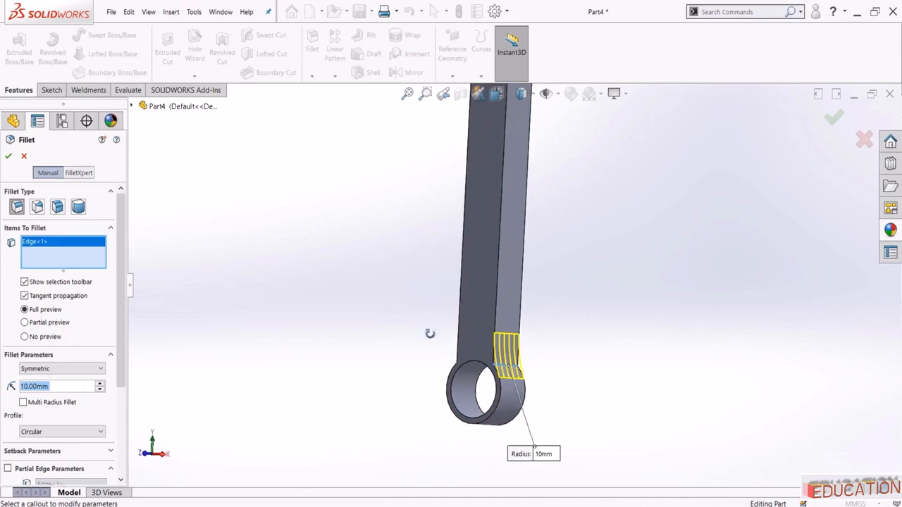
middle_drag(429, 331, 442, 366)
click(435, 363)
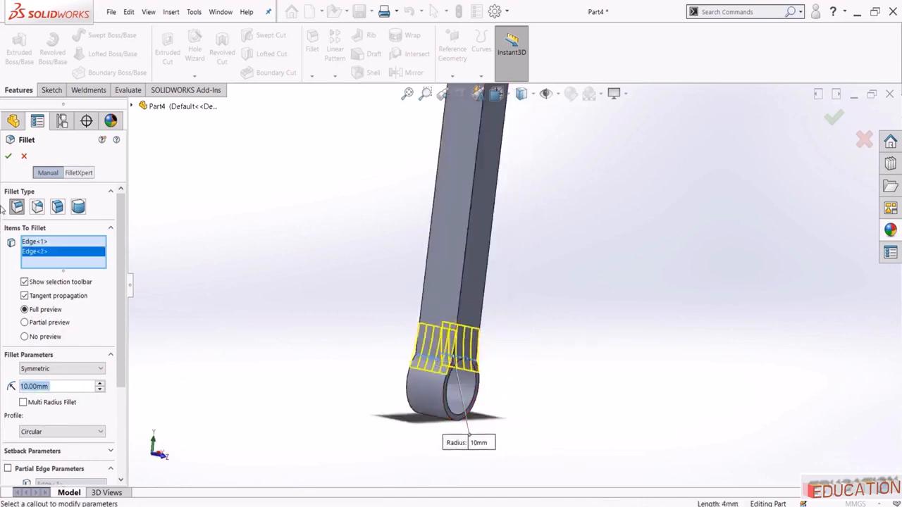
click(8, 157)
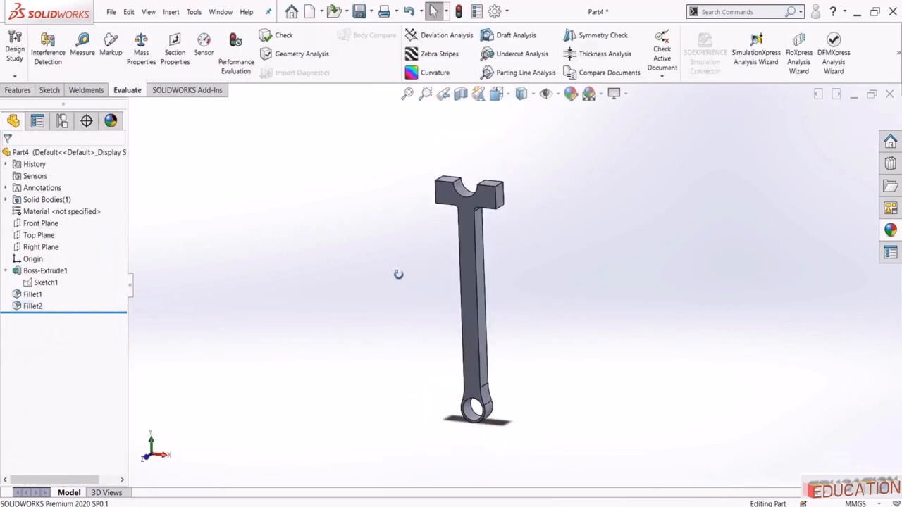
On the head's top face, sketch a horizontal midpoint line about 11.7 mm long, centred on the origin
scroll(477, 241, down, 5)
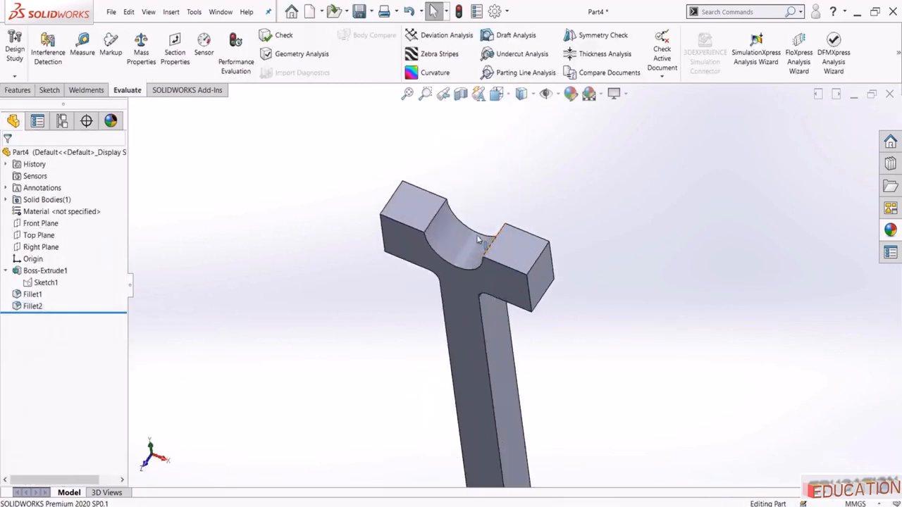
click(525, 254)
click(571, 222)
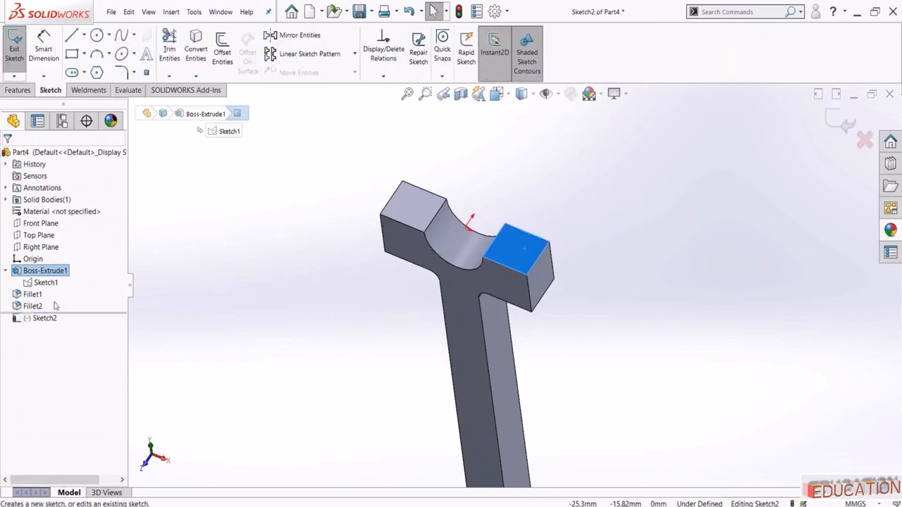
click(56, 307)
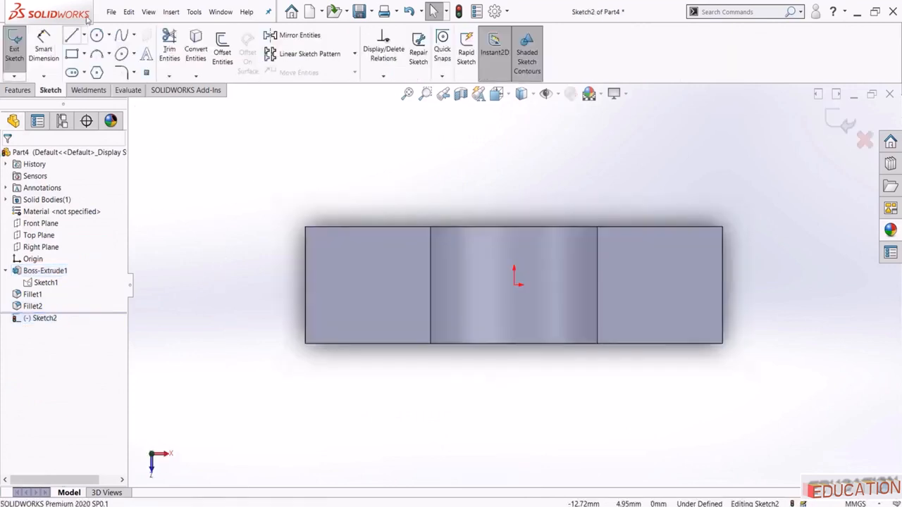
click(84, 37)
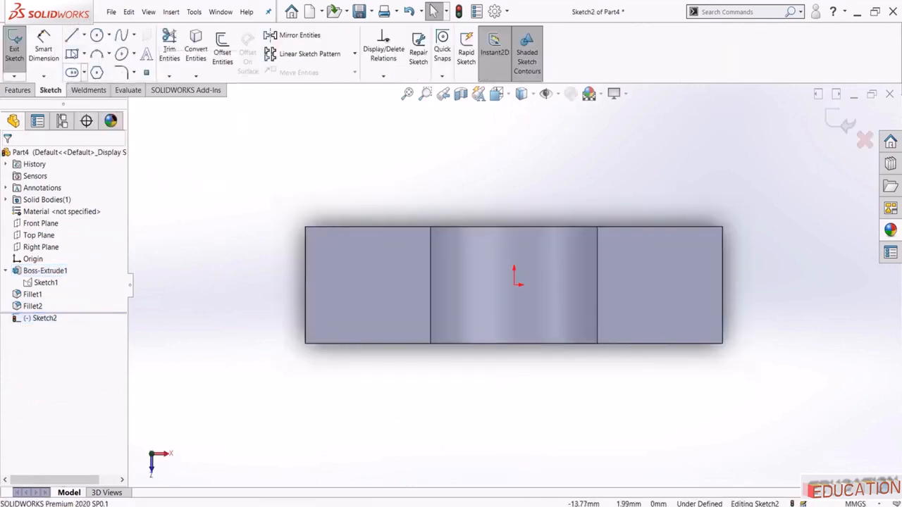
click(84, 36)
click(97, 76)
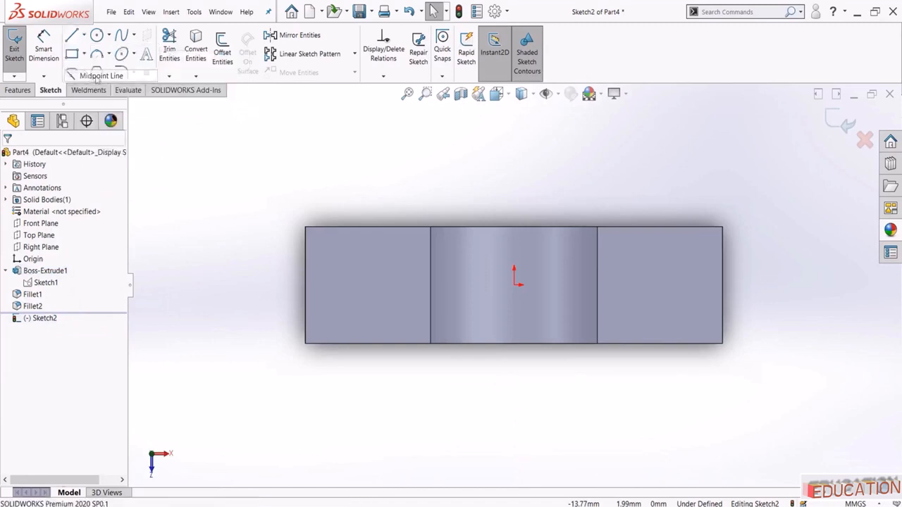
click(515, 285)
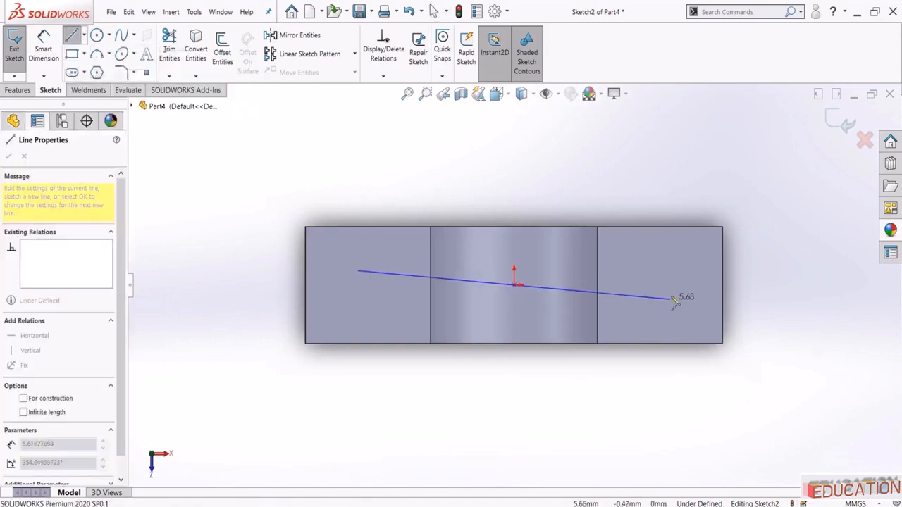
click(677, 285)
key(Escape)
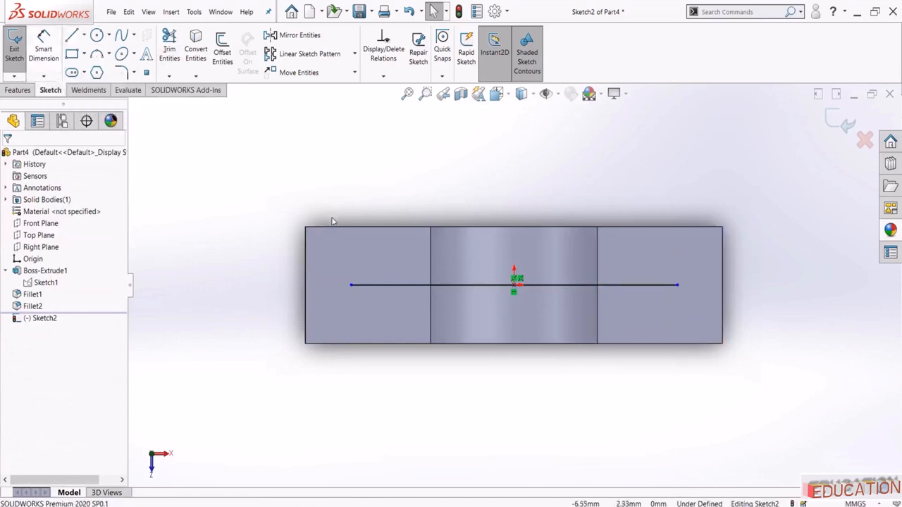
click(43, 42)
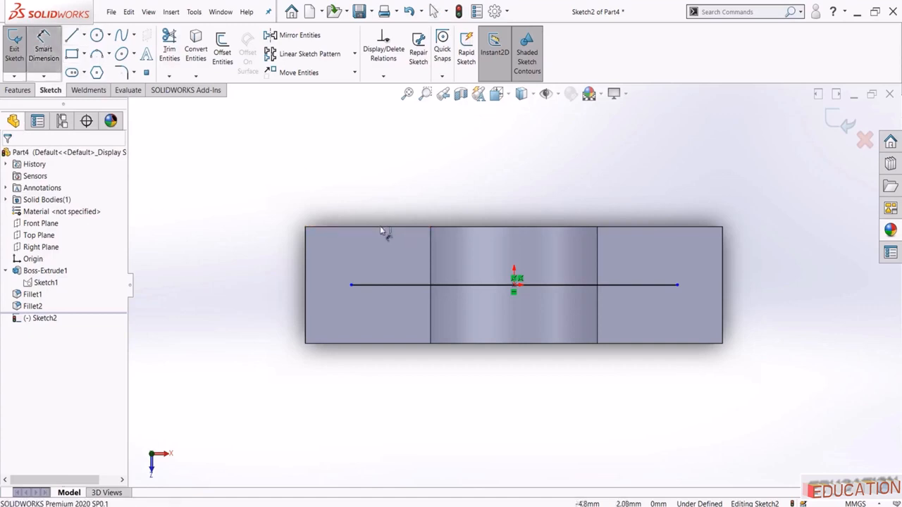
click(381, 227)
key(Escape)
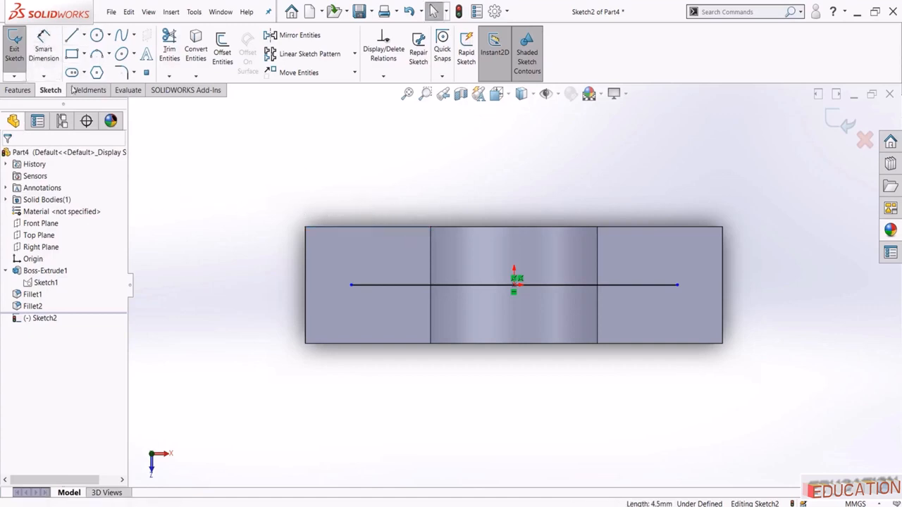
Dimension the distance from the line's left endpoint to the head's left edge as 2.25 mm
click(44, 44)
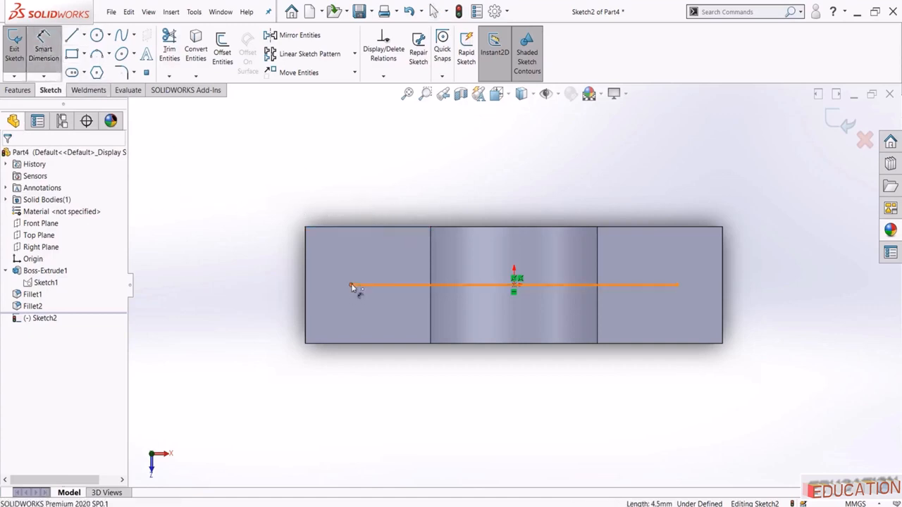
click(352, 285)
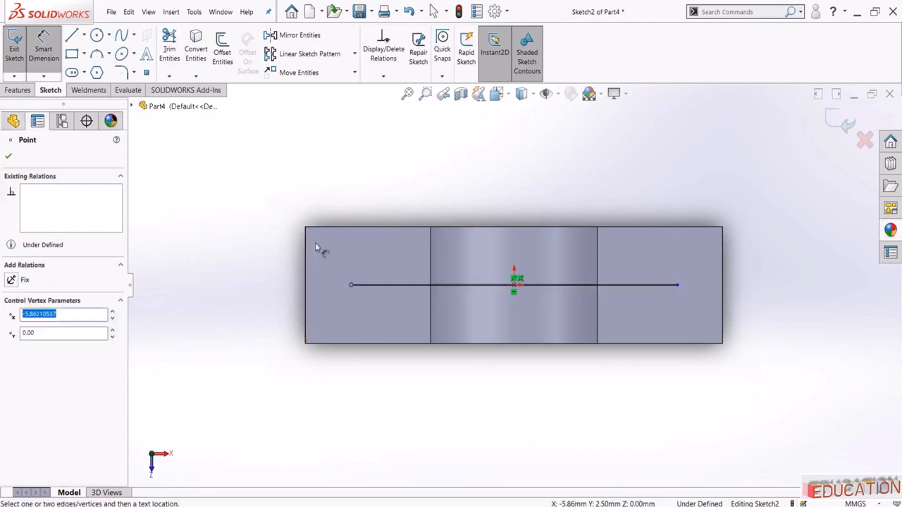
click(306, 244)
click(317, 203)
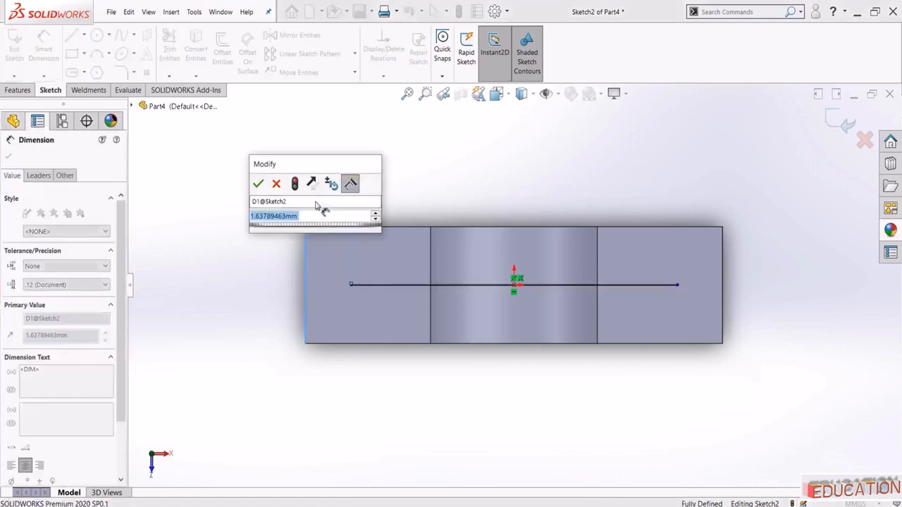
text(2.25)
key(Return)
key(Escape)
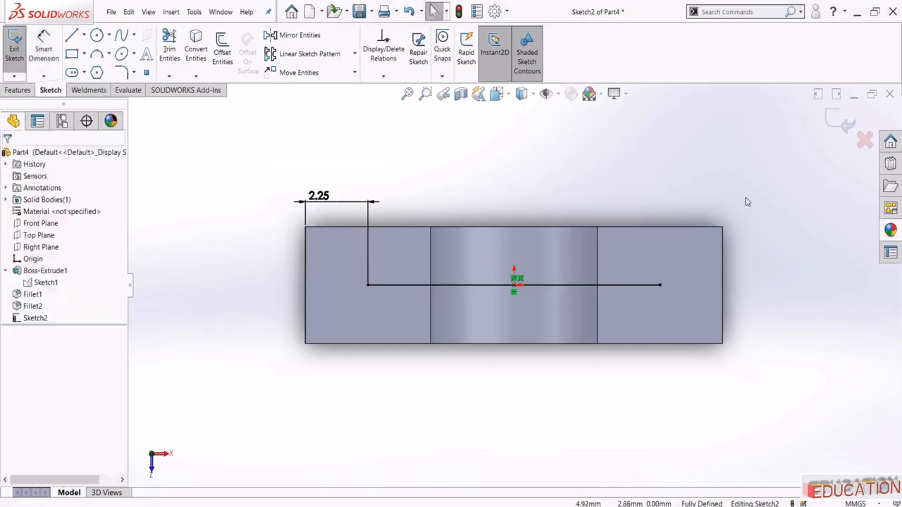
Convert the horizontal line to construction geometry and exit the sketch
click(599, 284)
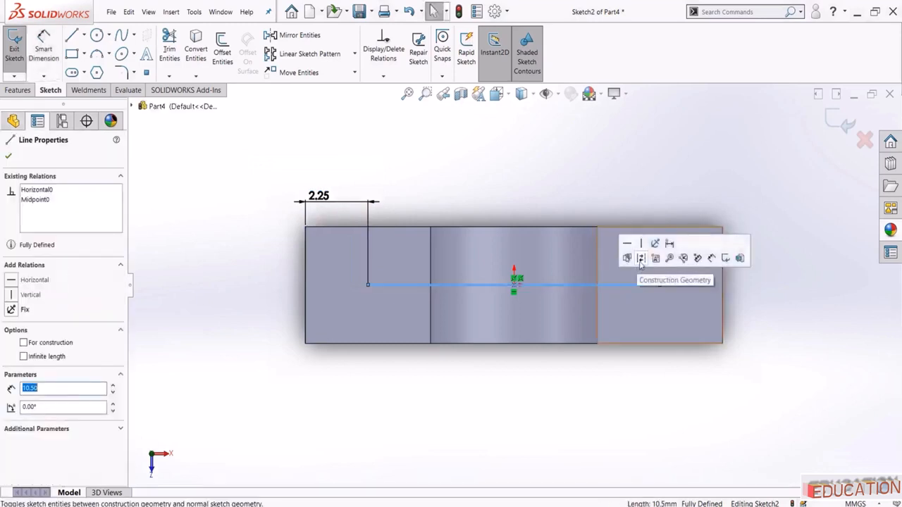
click(710, 162)
click(833, 118)
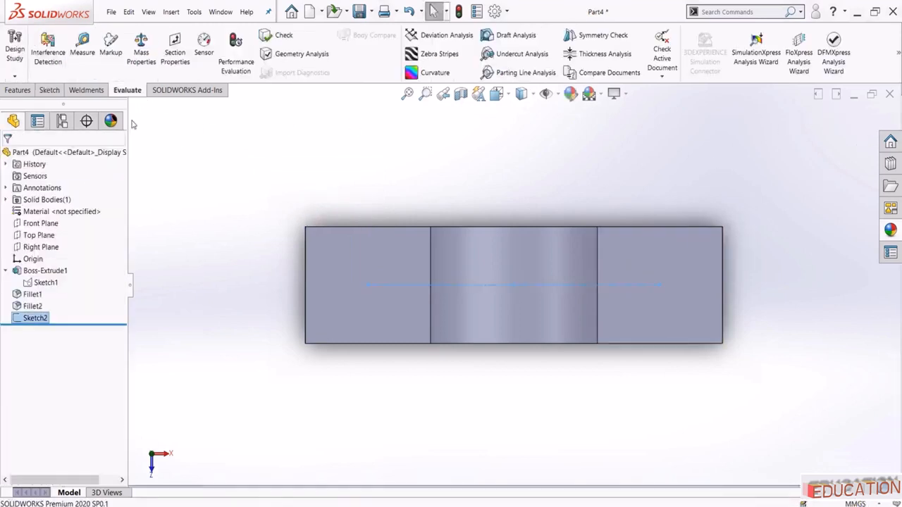
Start a Hole Wizard hole using DIN drill sizes and set its size to Ø2.5
click(14, 91)
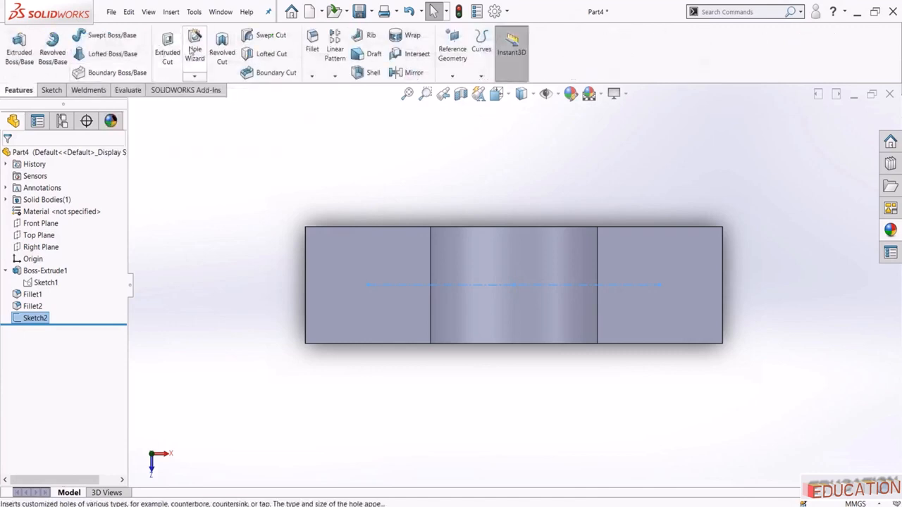
click(195, 48)
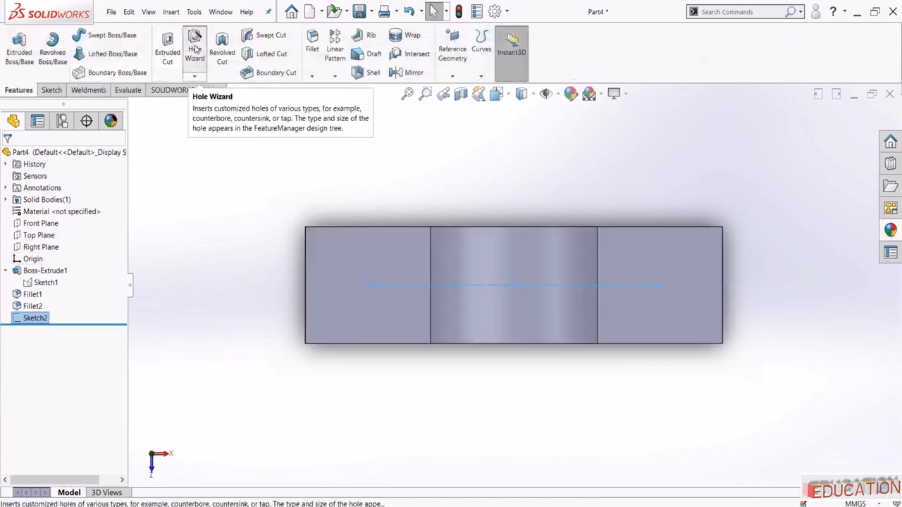
scroll(208, 295, up, 3)
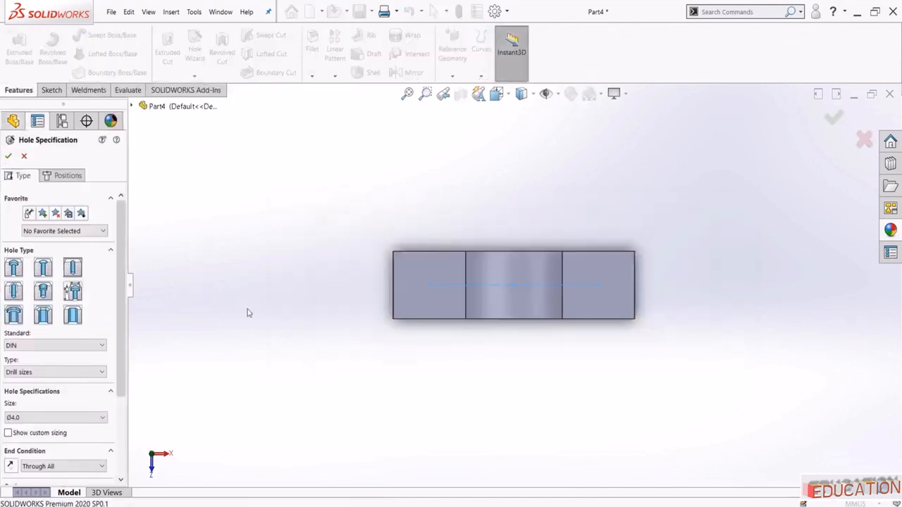
middle_drag(250, 313, 248, 206)
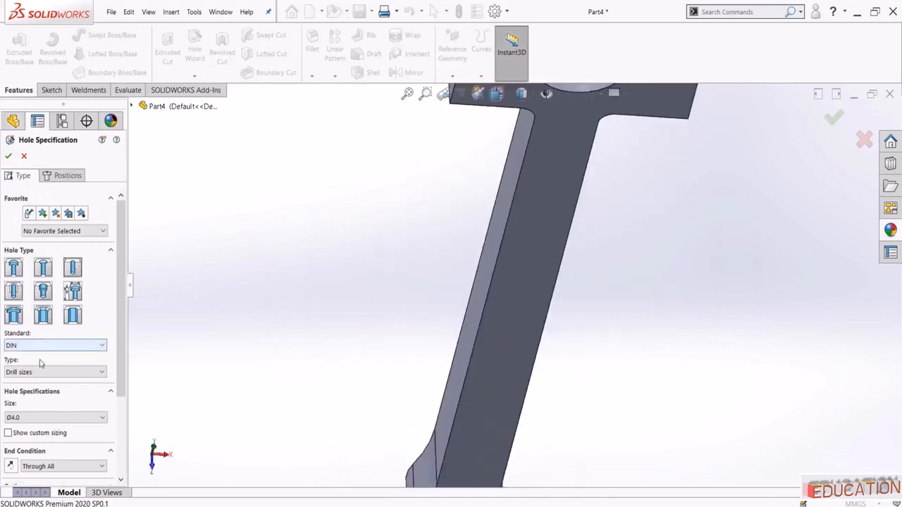
click(40, 417)
scroll(41, 332, up, 5)
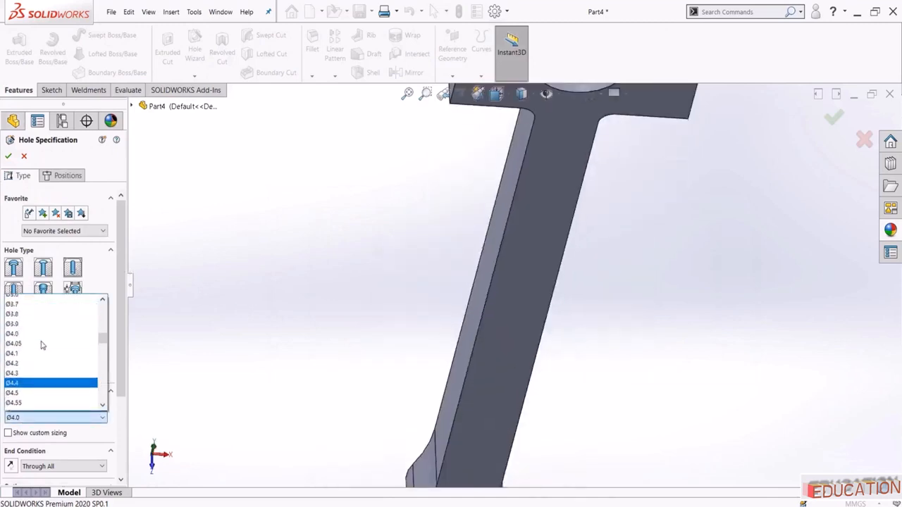
scroll(40, 347, up, 3)
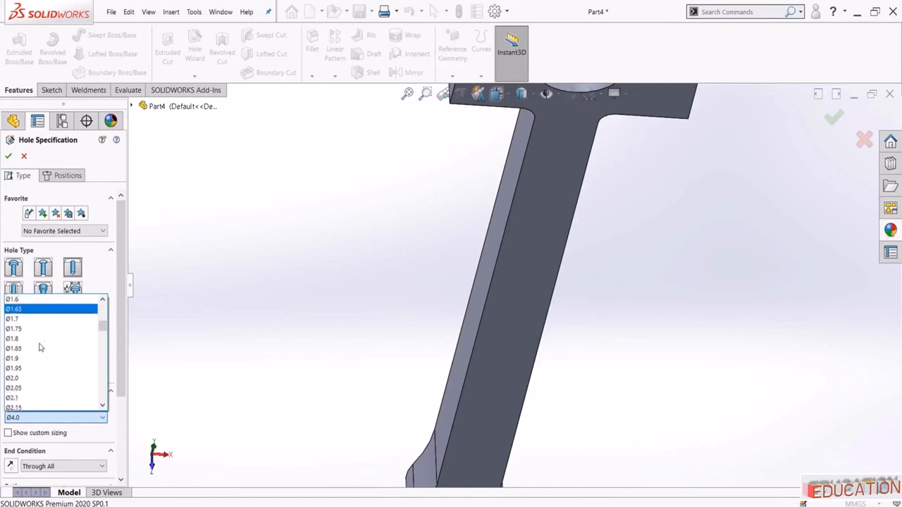
scroll(32, 367, down, 1)
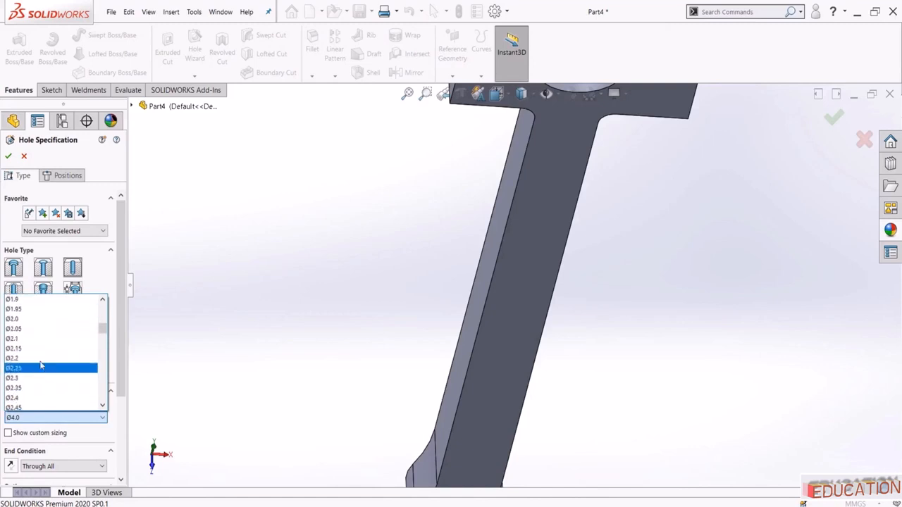
scroll(35, 377, down, 1)
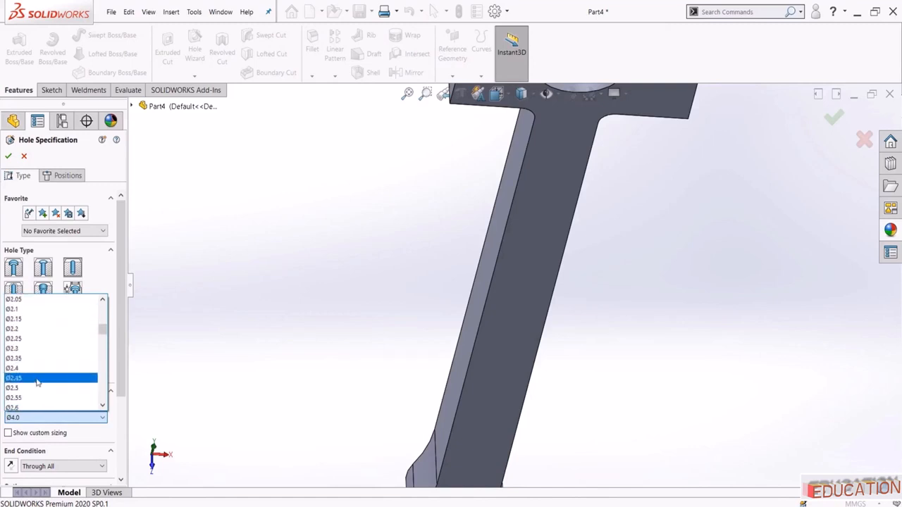
click(42, 387)
Using a 3D sketch, place Ø2.5 through-all holes at both endpoints of the construction line on the head and create them
click(63, 176)
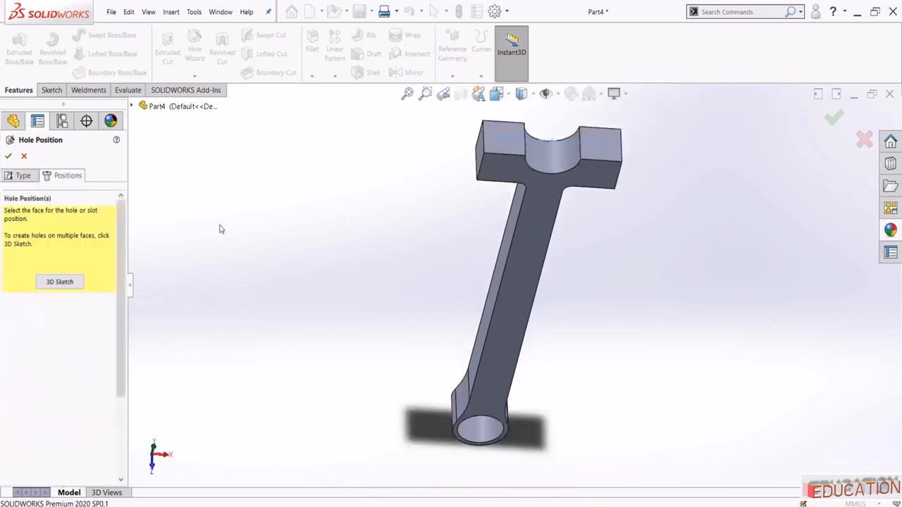
click(59, 282)
scroll(458, 158, down, 4)
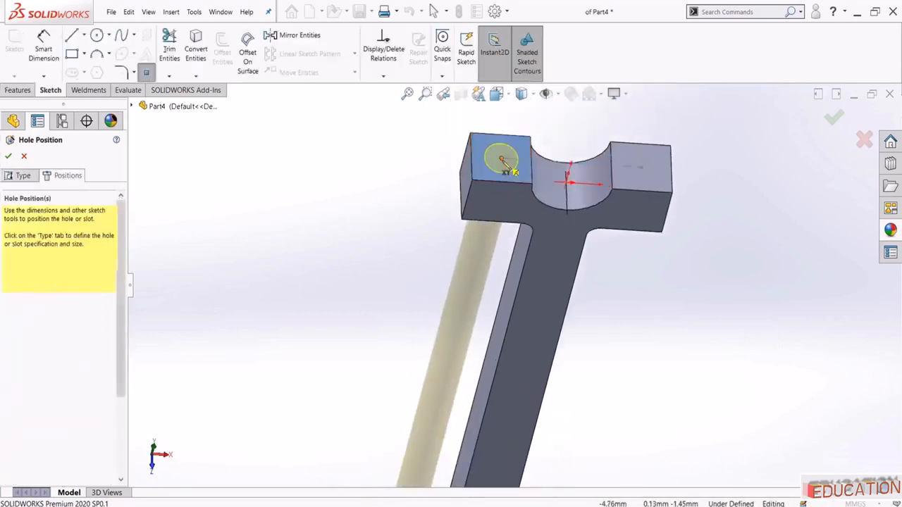
click(501, 159)
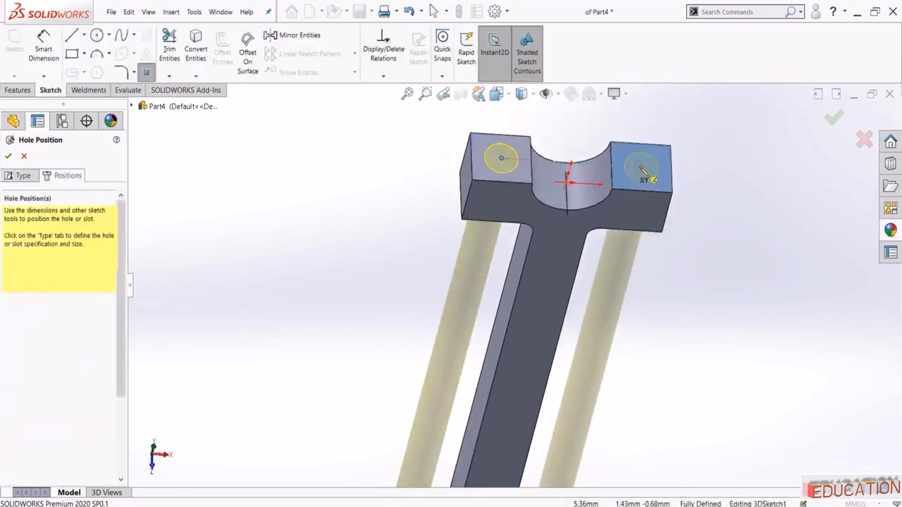
click(640, 167)
click(19, 176)
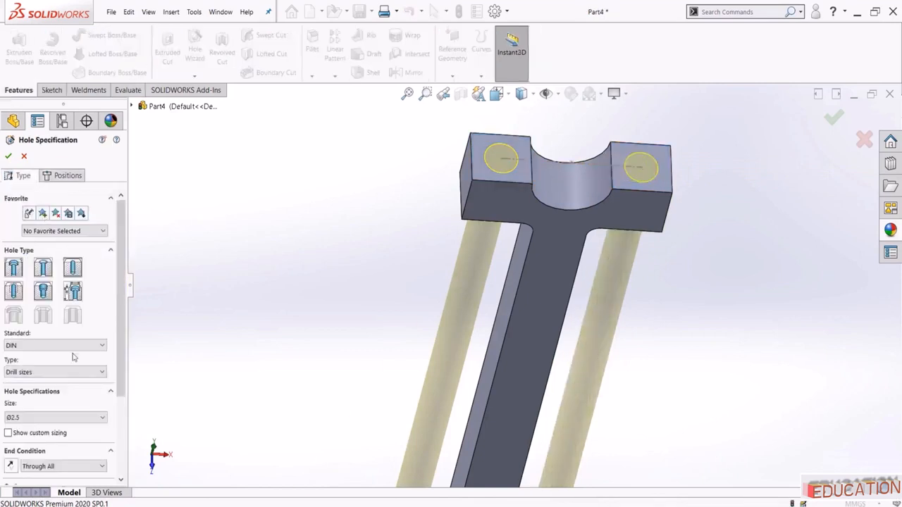
scroll(112, 380, down, 3)
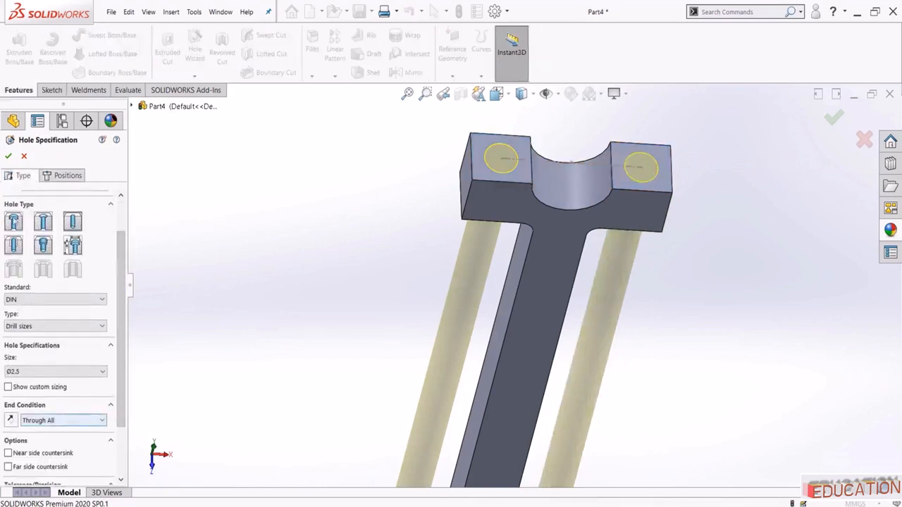
click(8, 157)
Save the part as Connecting Rod 1
scroll(360, 233, down, 5)
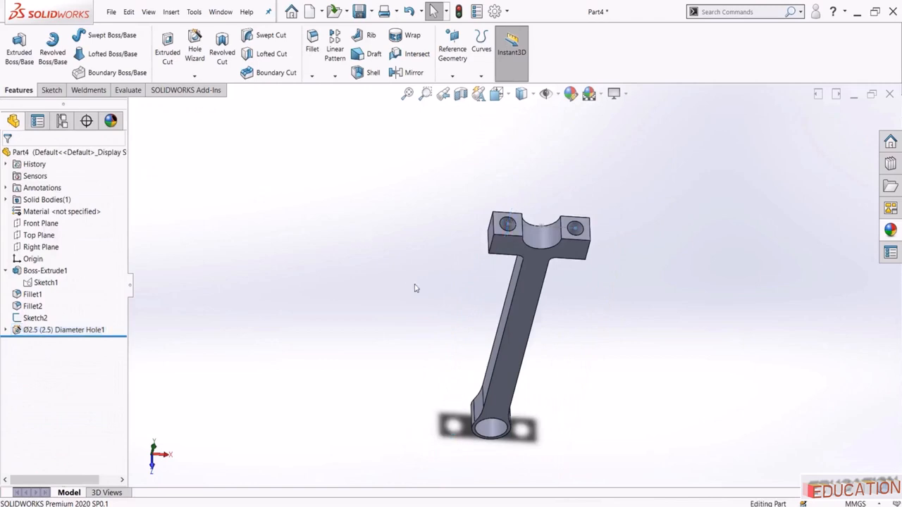
middle_drag(414, 284, 395, 197)
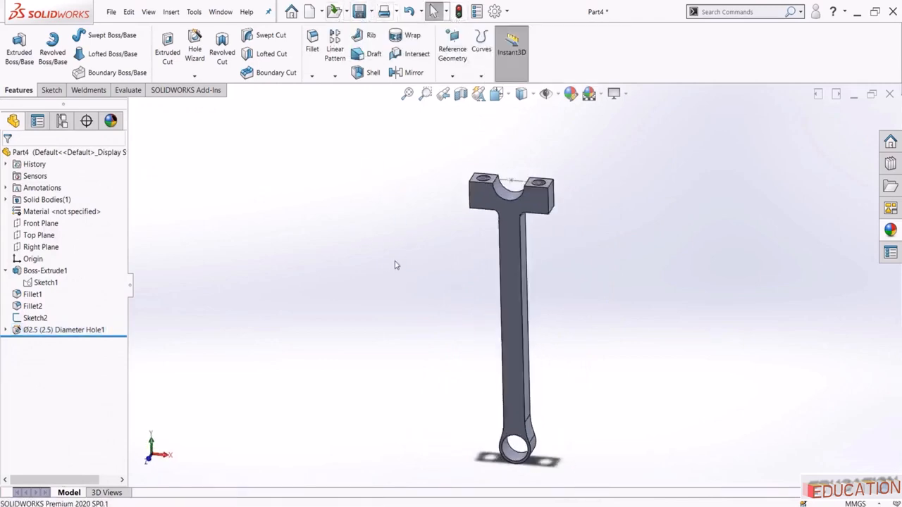
middle_drag(397, 264, 405, 236)
scroll(457, 211, down, 3)
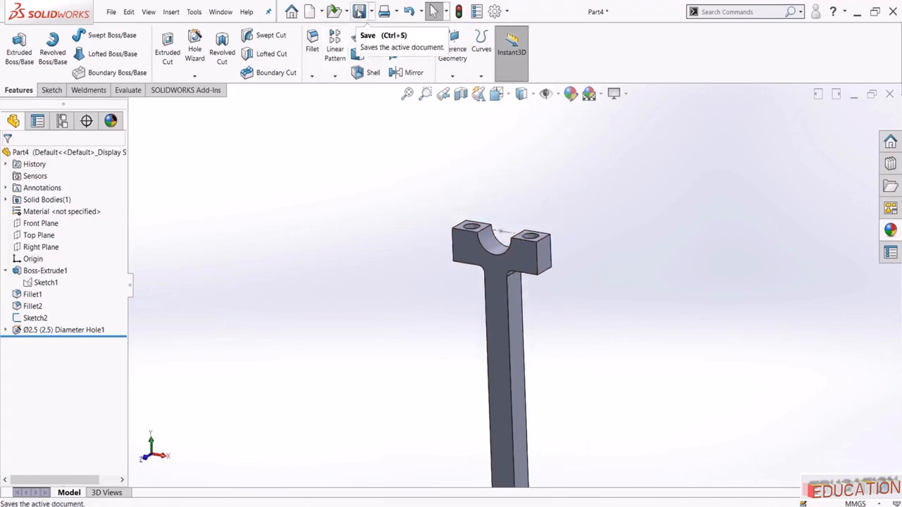
click(359, 11)
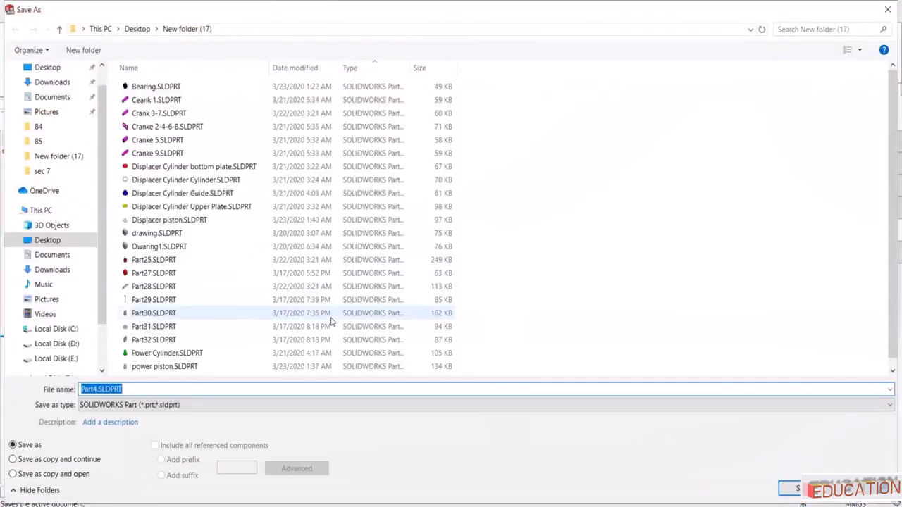
text(Connecting Rod 1)
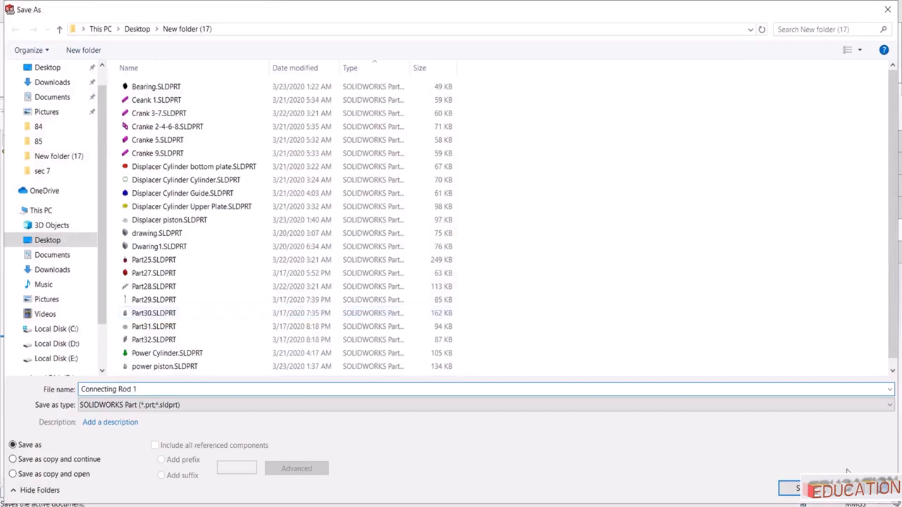
key(Return)
Apply a yellow colour appearance to the whole connecting rod part and save it
drag(130, 181, 211, 159)
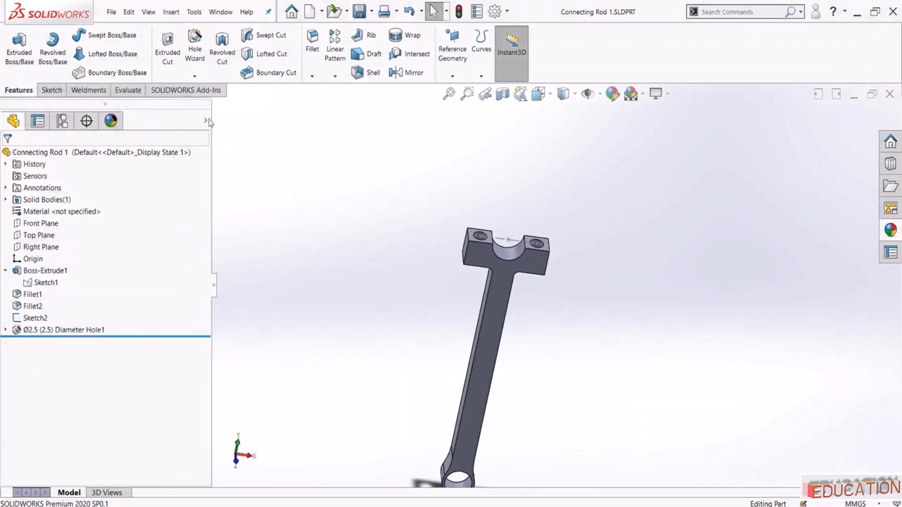
click(209, 122)
click(241, 153)
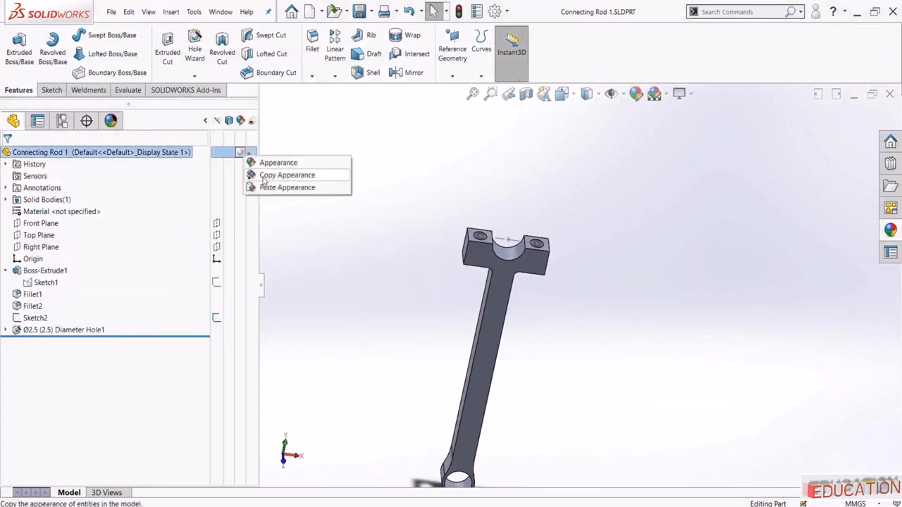
click(263, 179)
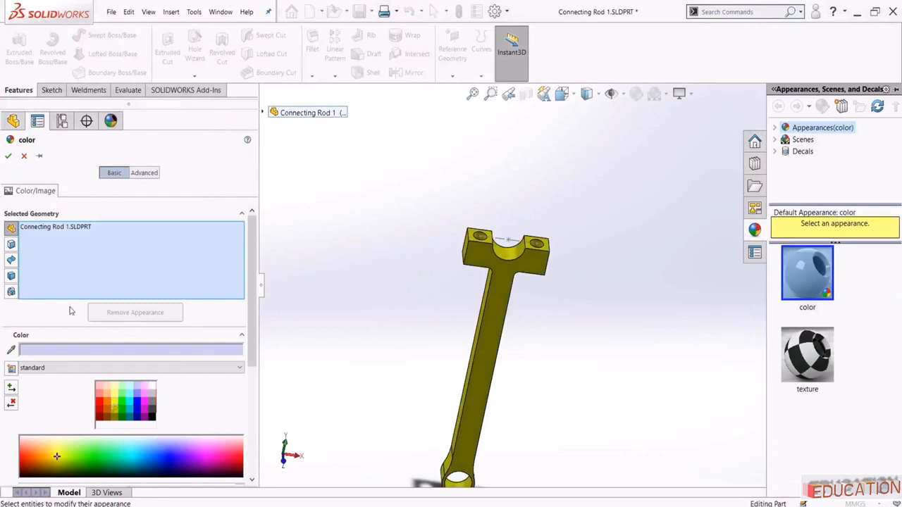
click(8, 156)
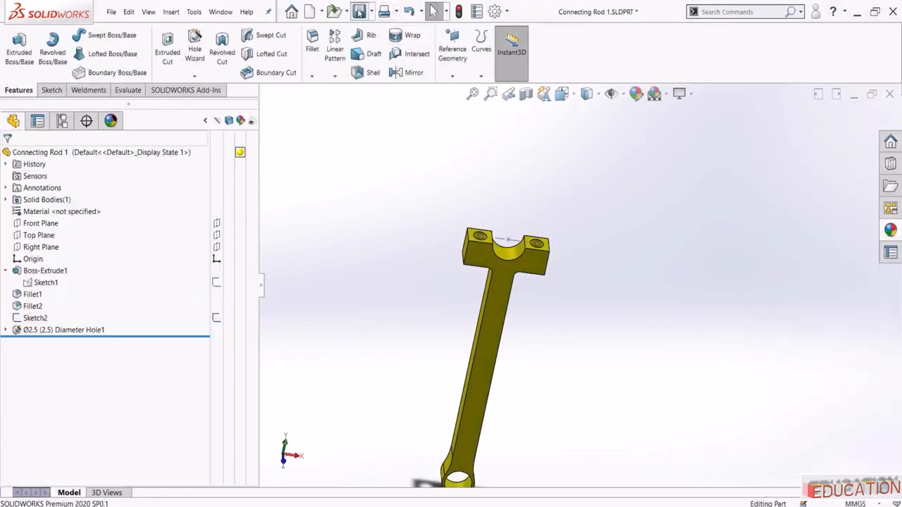
click(359, 12)
Create a new part document and start a sketch on the Front Plane
click(310, 12)
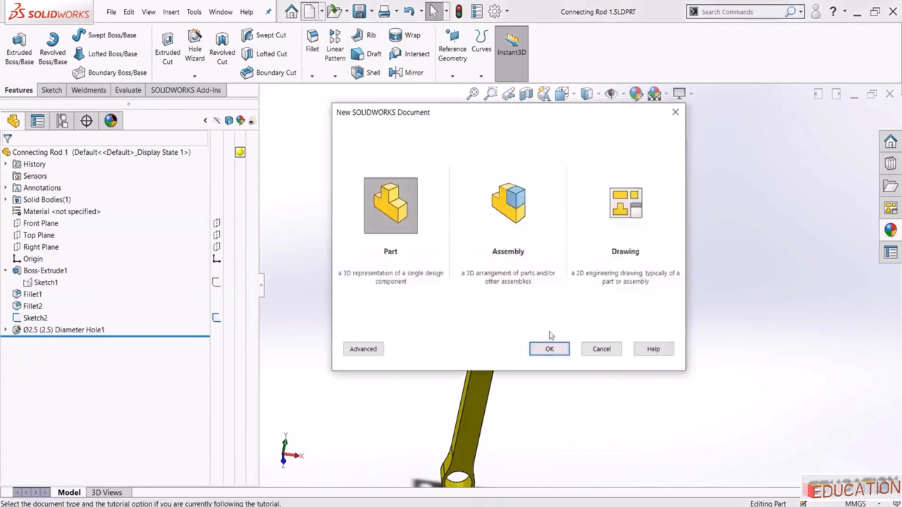
click(549, 351)
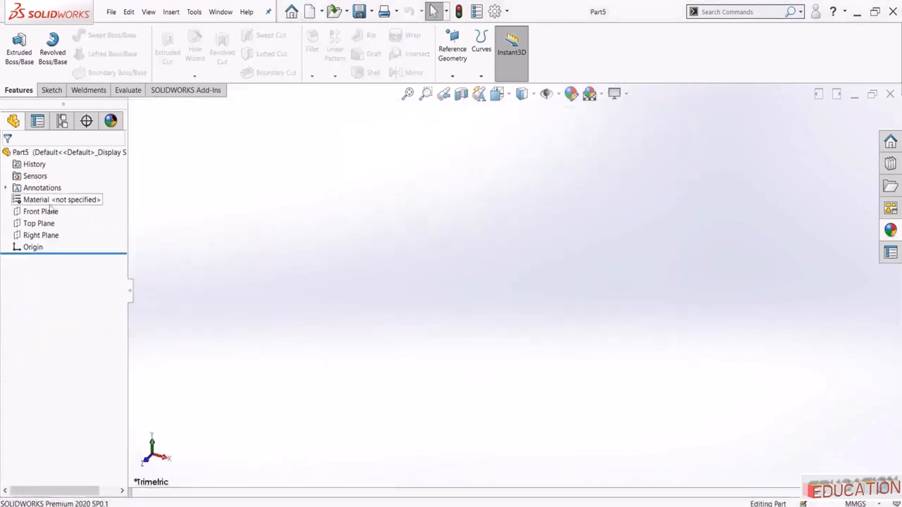
click(40, 212)
click(33, 200)
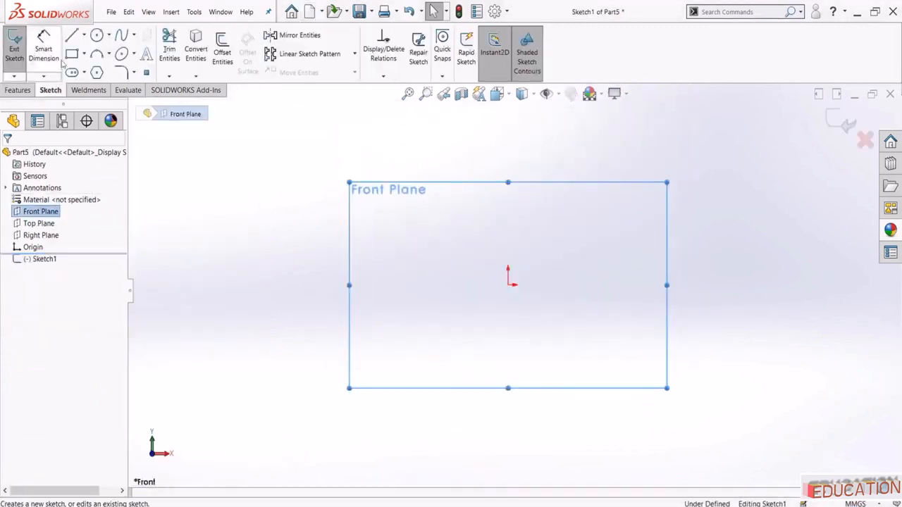
Sketch a center rectangle about 15.3 mm high, centred on the origin
click(83, 54)
click(100, 80)
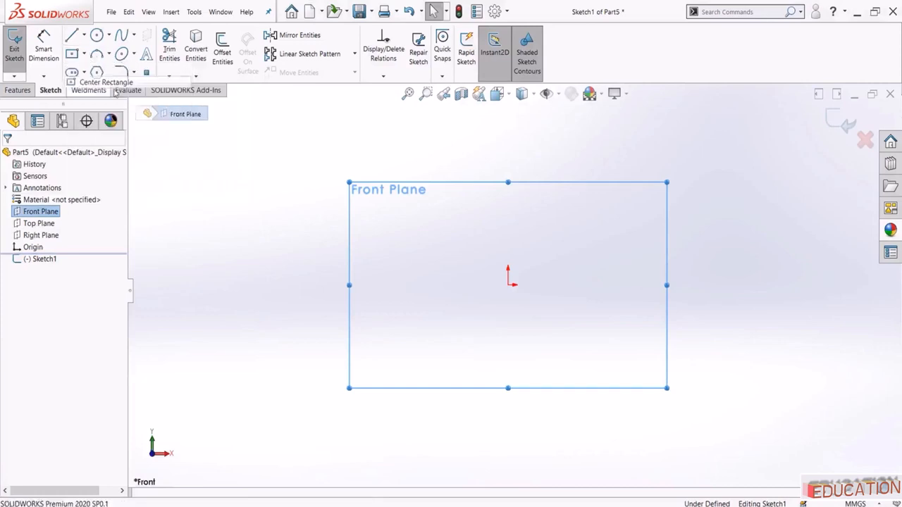
click(508, 285)
click(522, 270)
key(Escape)
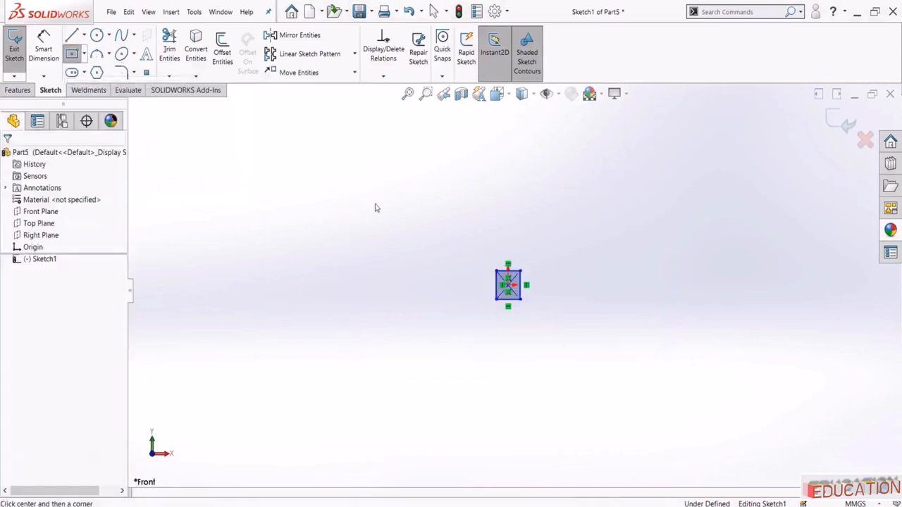
Dimension the rectangle as 5 mm high and 15 mm wide
click(44, 48)
scroll(536, 268, down, 3)
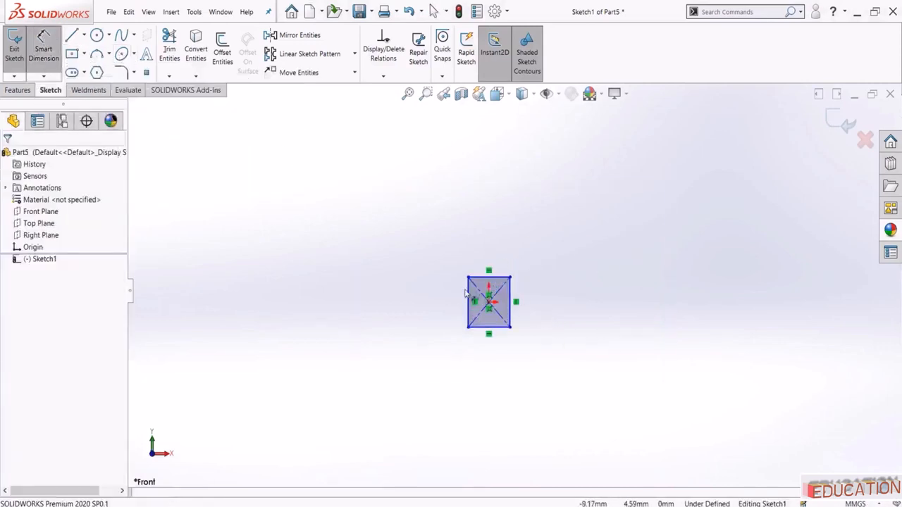
click(471, 296)
click(388, 303)
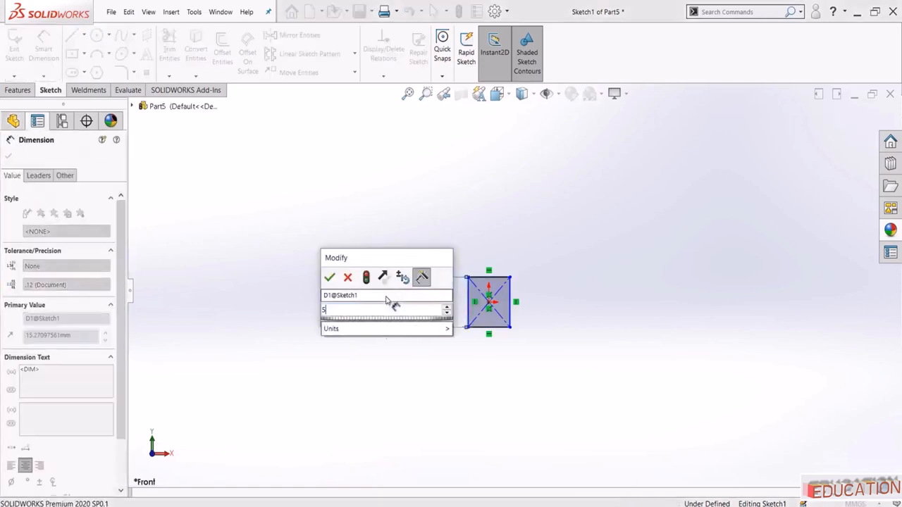
text(5)
key(Return)
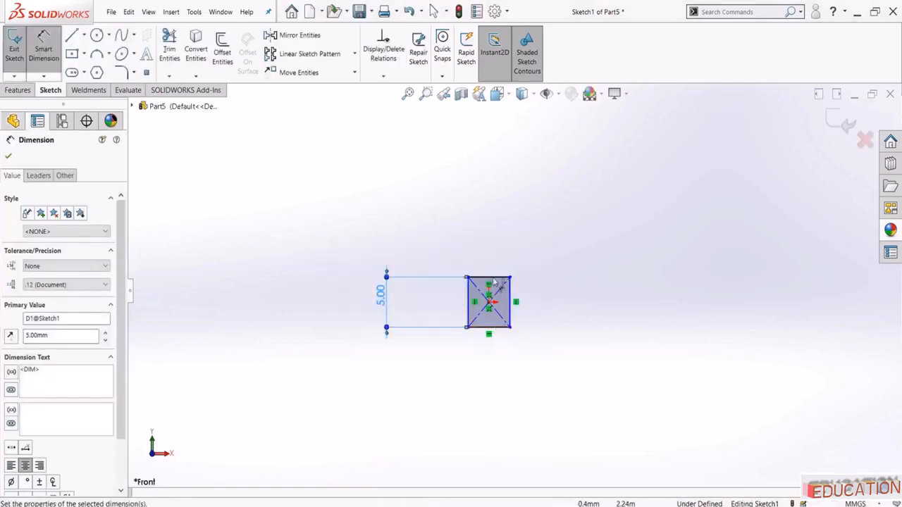
click(493, 280)
click(498, 227)
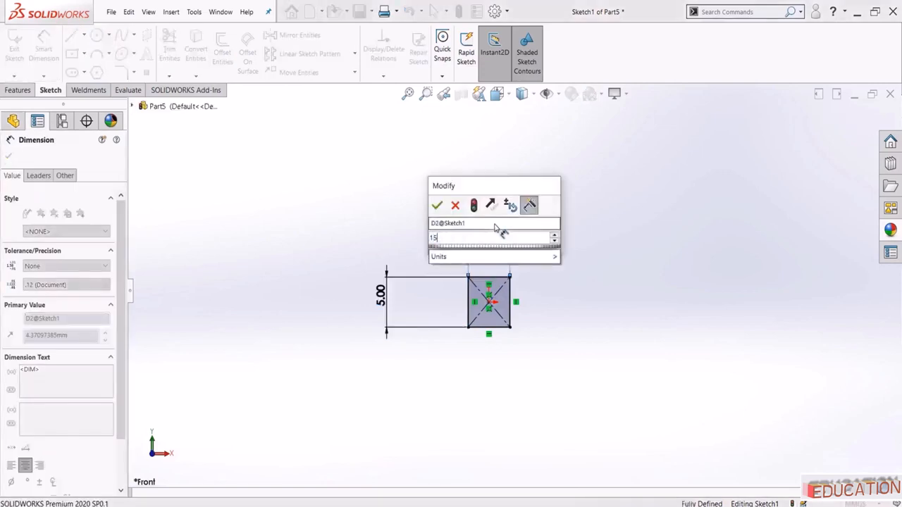
text(15)
key(Return)
key(Escape)
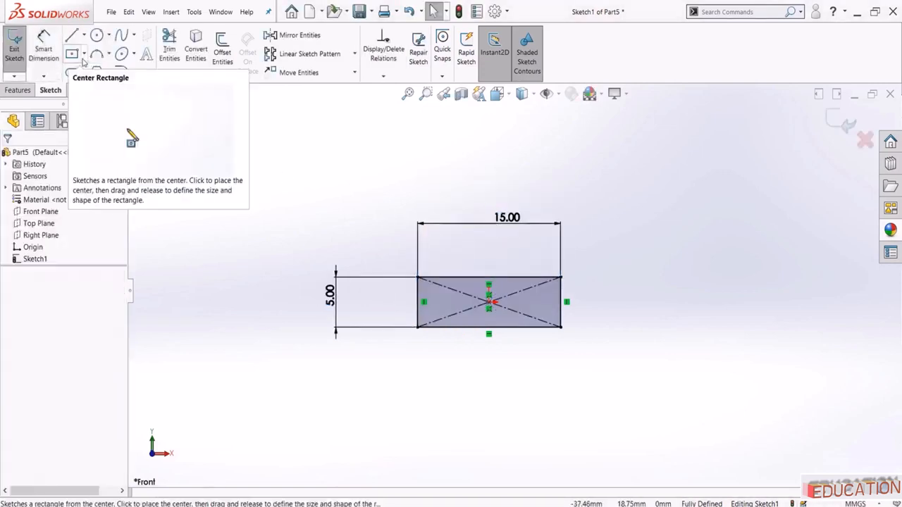
Sketch a circle about 2.7 mm in diameter centred on the midpoint of the rectangle's lower edge
click(96, 35)
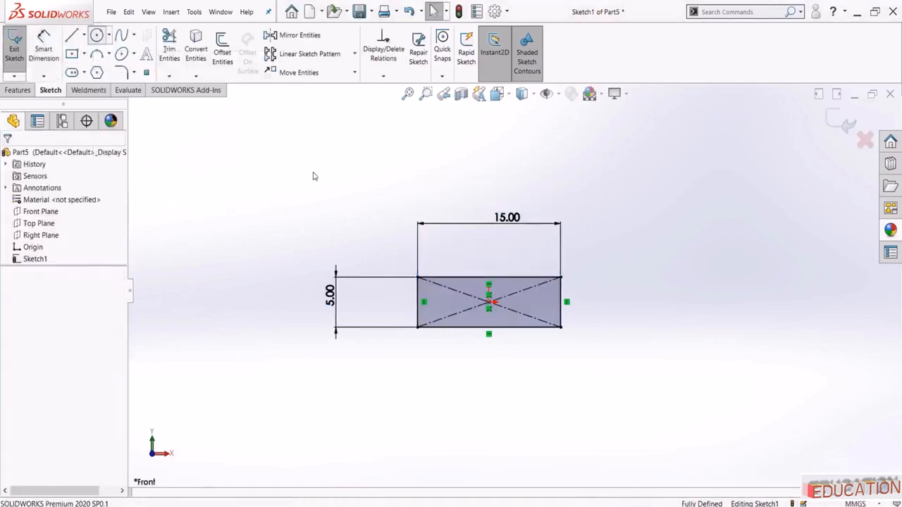
click(489, 327)
click(496, 317)
key(Escape)
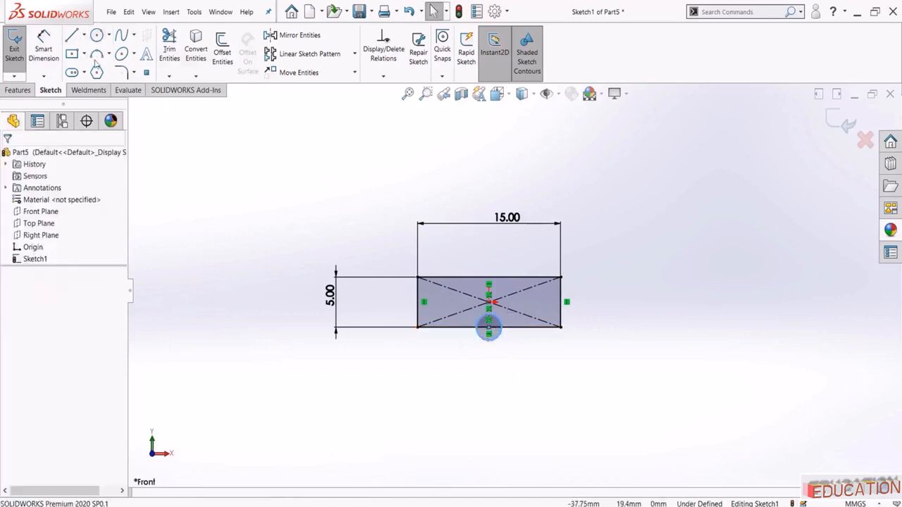
Dimension the circle on the rectangle's lower edge with a 6 mm diameter and finish the sketch
click(43, 49)
click(484, 343)
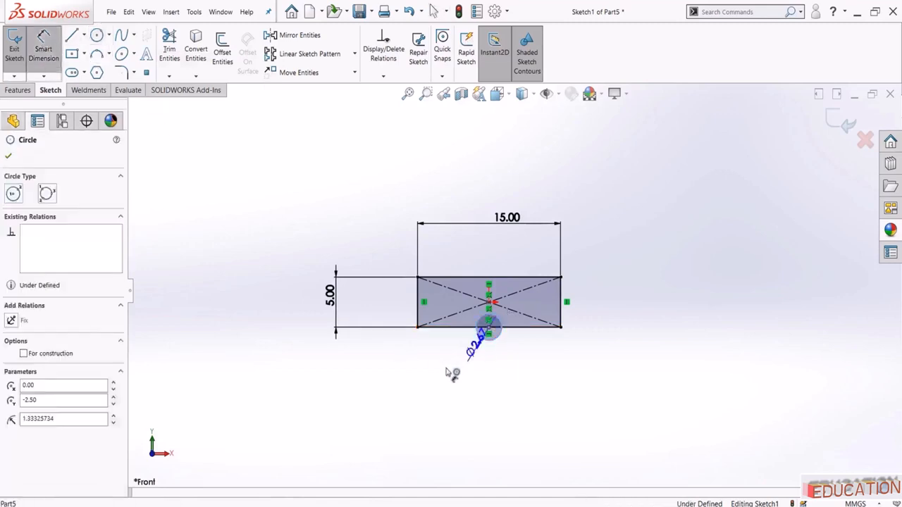
click(450, 372)
text(6)
key(Return)
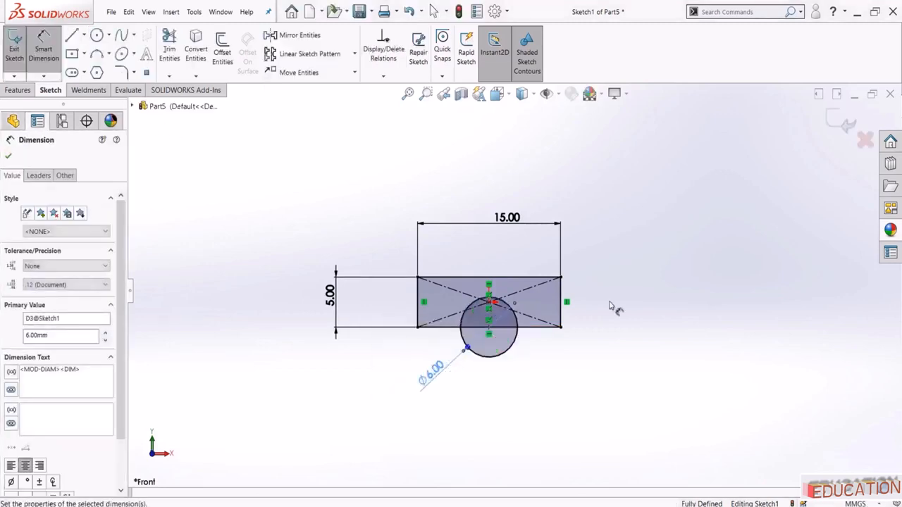
key(Escape)
click(844, 123)
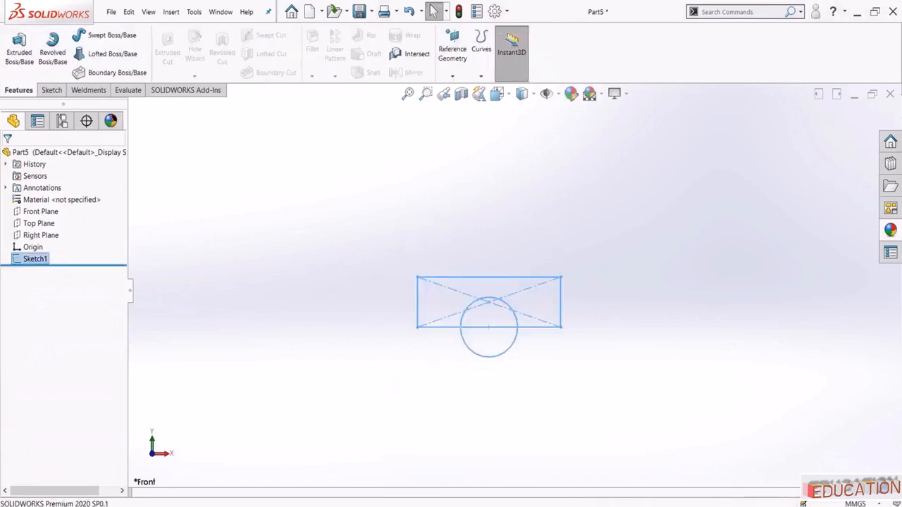
Extrude the rectangle region outside the circle 4 mm with the Mid Plane end condition
click(19, 46)
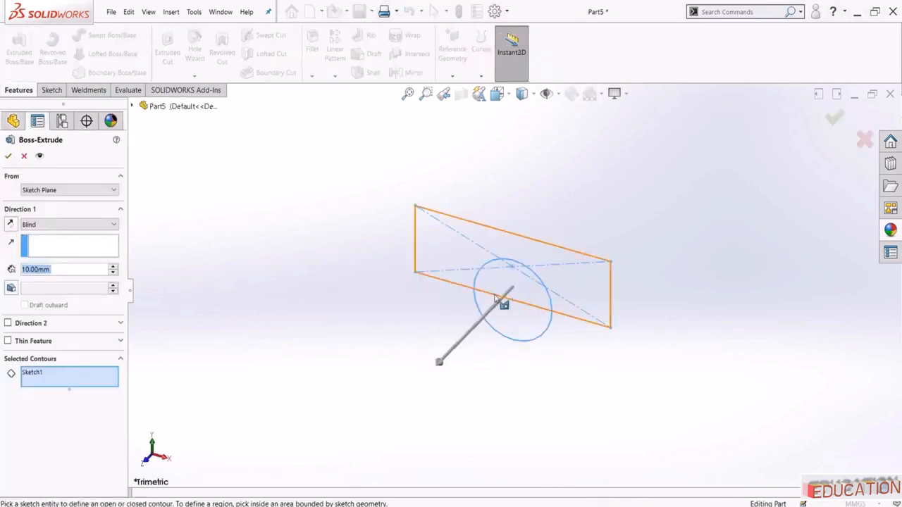
click(436, 249)
click(69, 224)
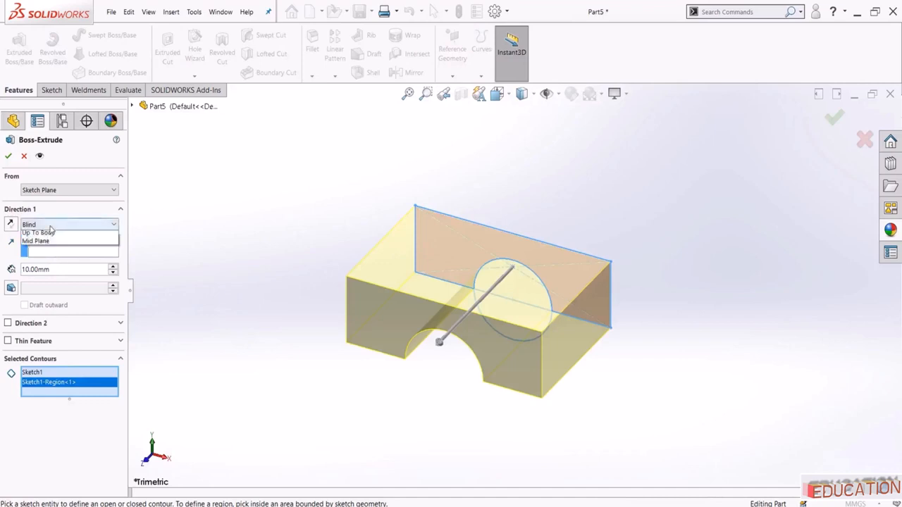
click(62, 270)
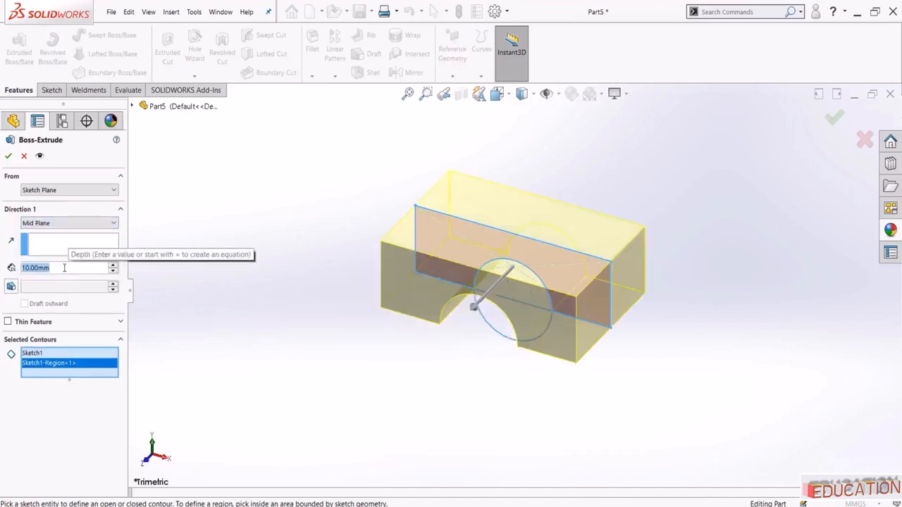
text(4)
key(Return)
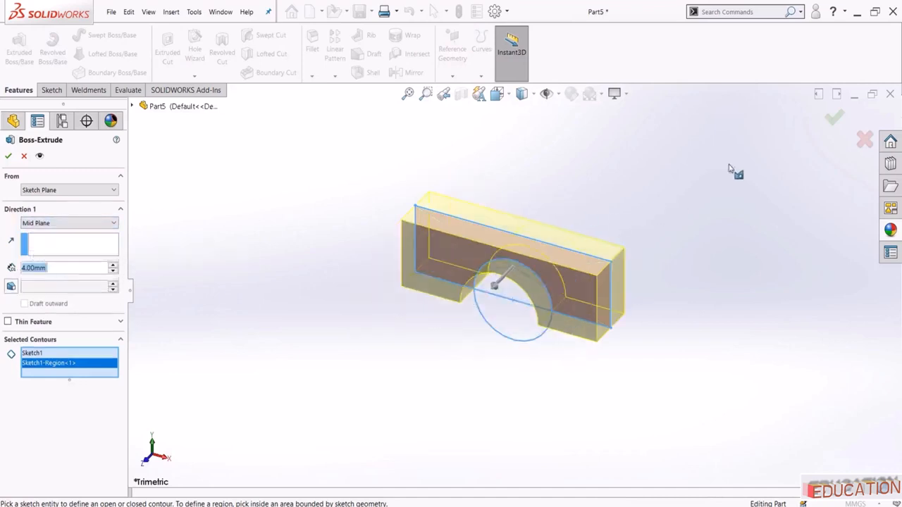
click(835, 121)
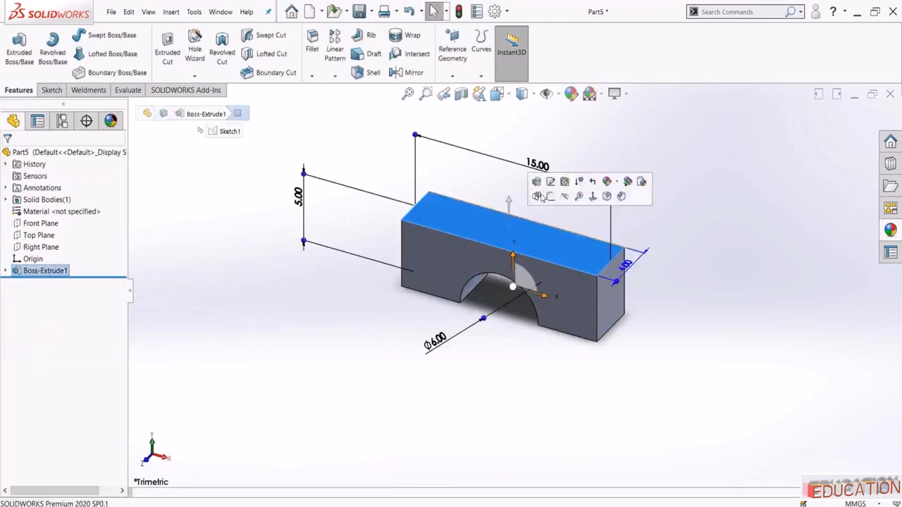
Start a sketch on the block's top face and draw a horizontal midpoint line about 1.35 mm long centred on the origin
click(514, 234)
click(551, 197)
click(42, 282)
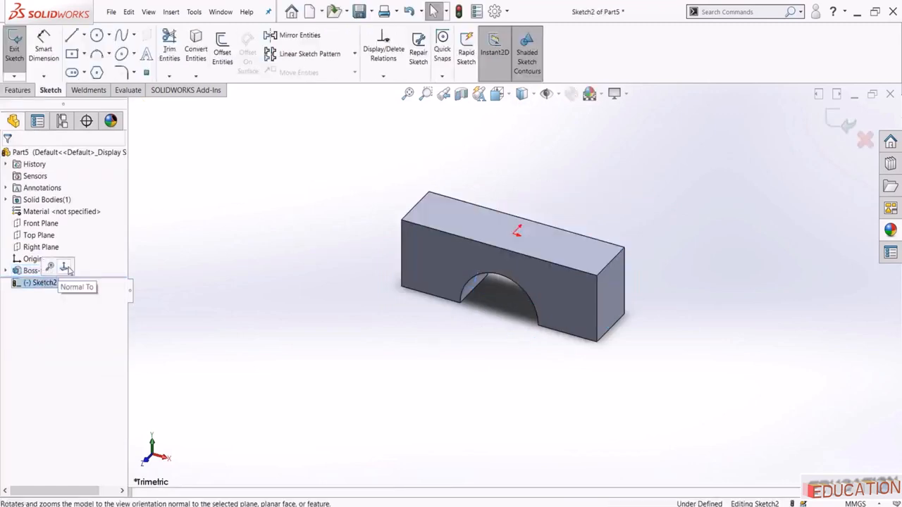
click(61, 266)
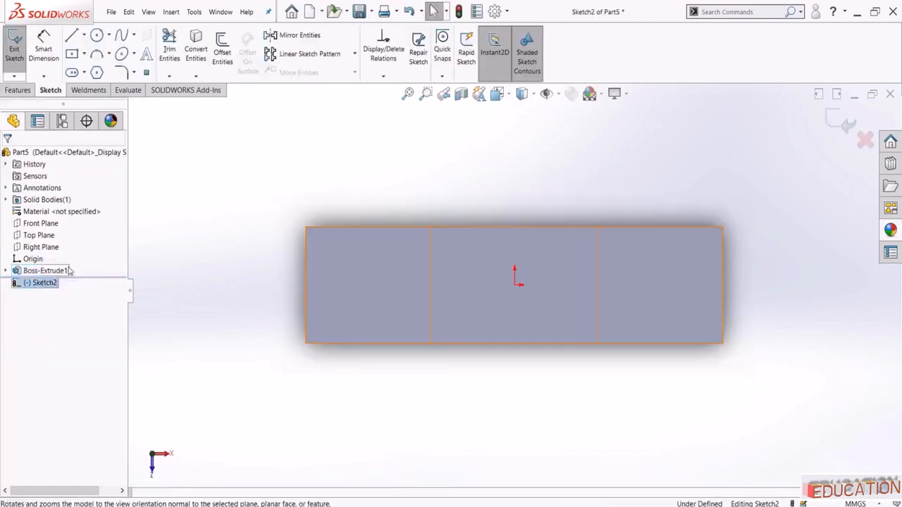
click(83, 35)
click(88, 74)
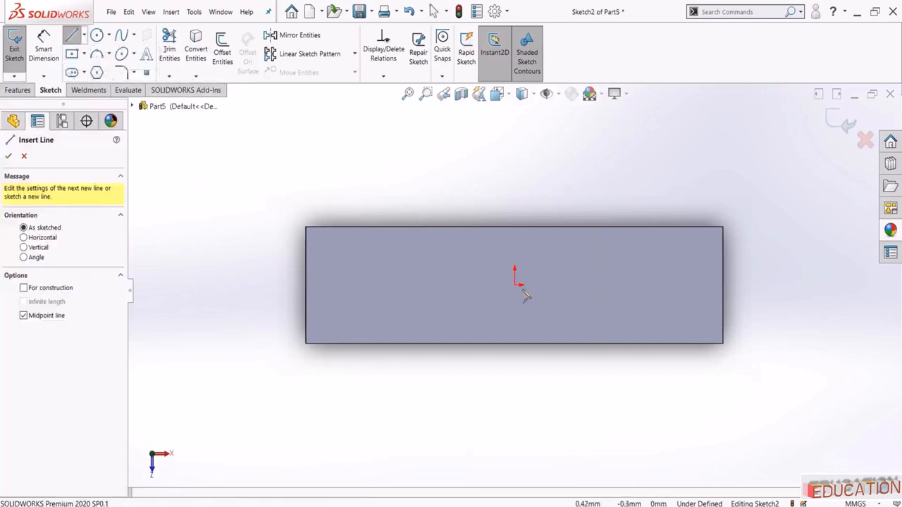
drag(517, 285, 534, 284)
key(Escape)
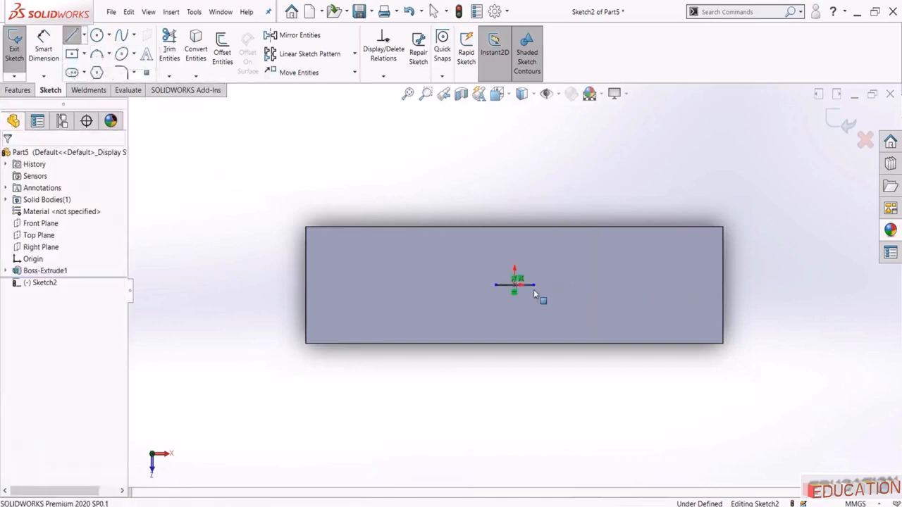
Dimension the line's right endpoint 2.25 mm from the block's right short edge and finish the sketch
click(56, 50)
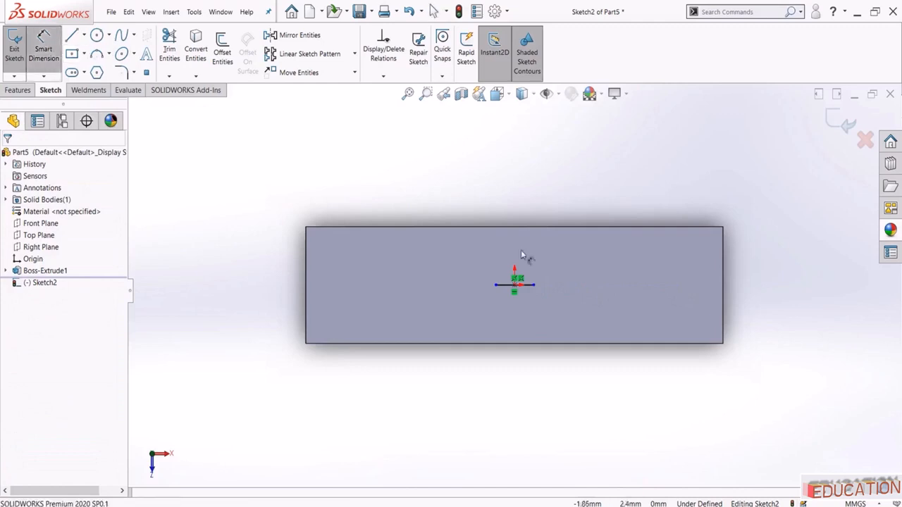
click(533, 284)
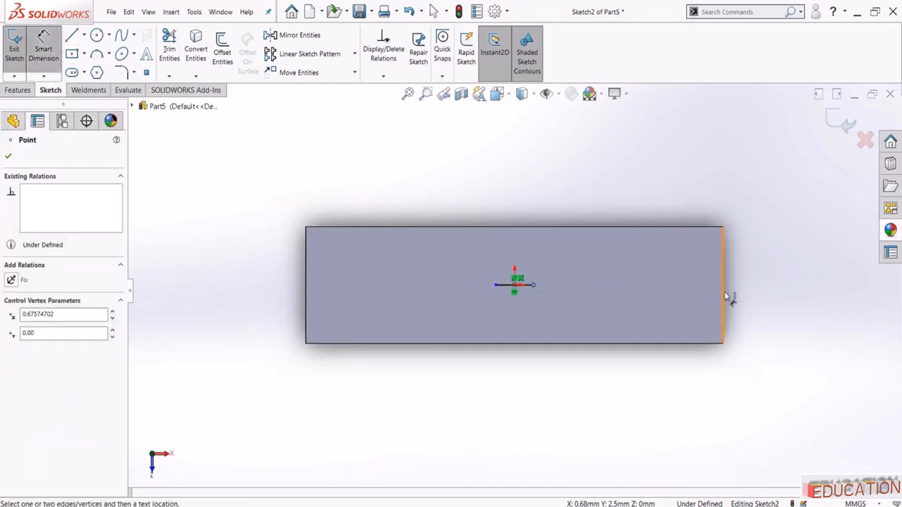
click(724, 297)
click(672, 182)
text(2.25)
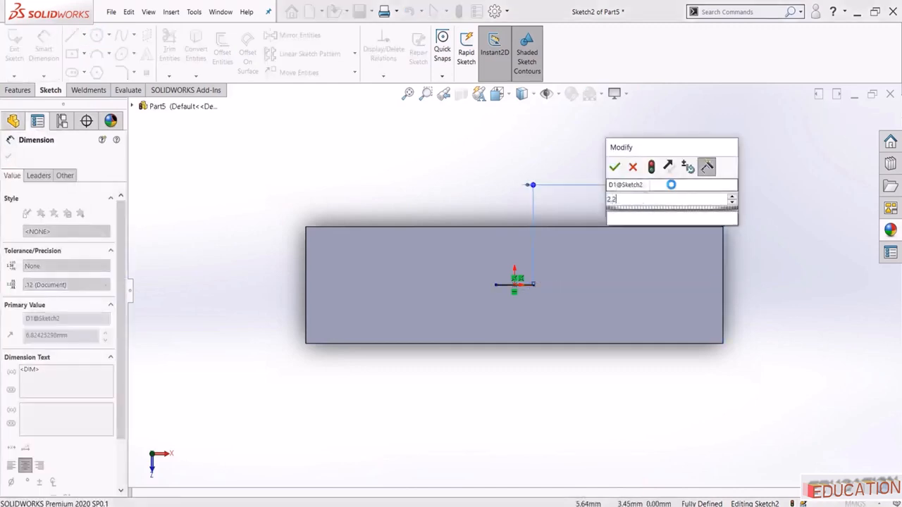
key(Return)
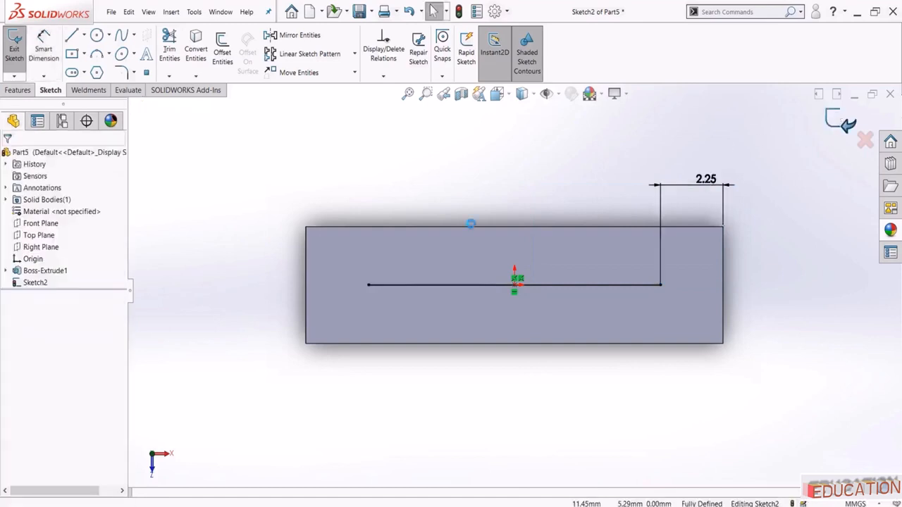
click(840, 121)
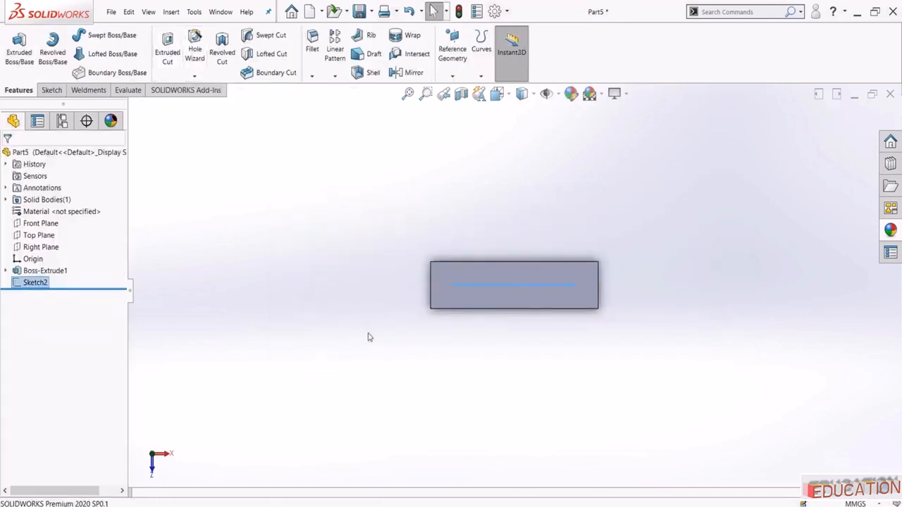
Add two Ø2.5 drill-size through-all holes with the Hole Wizard at both endpoints of the sketched line
middle_drag(368, 337, 361, 292)
scroll(360, 293, up, 1)
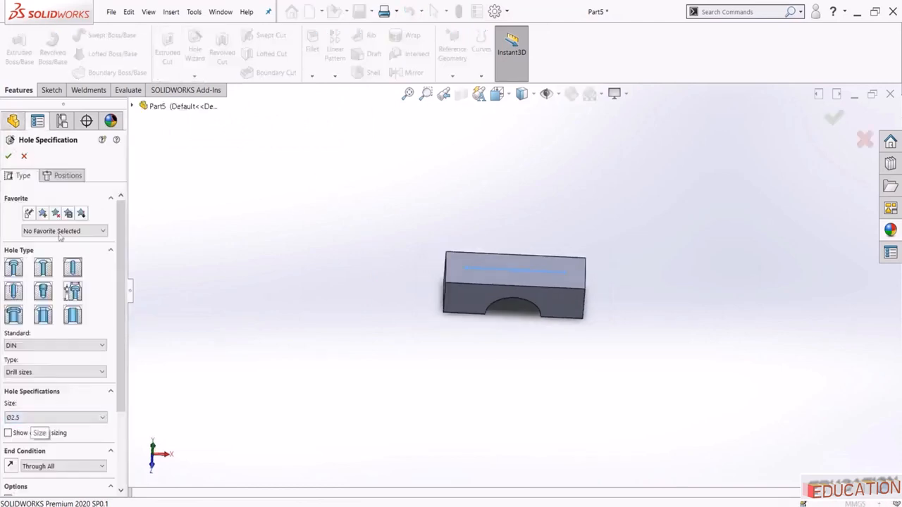
click(62, 175)
click(60, 282)
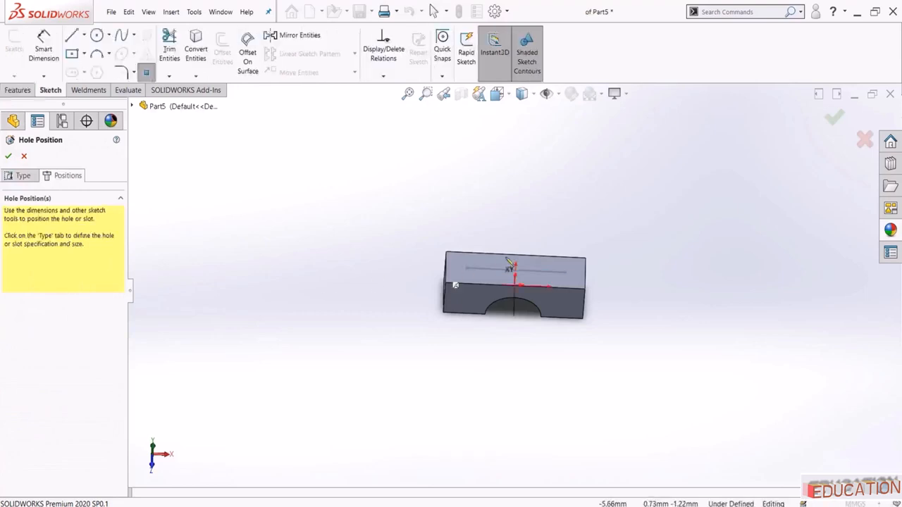
scroll(426, 282, down, 3)
click(426, 289)
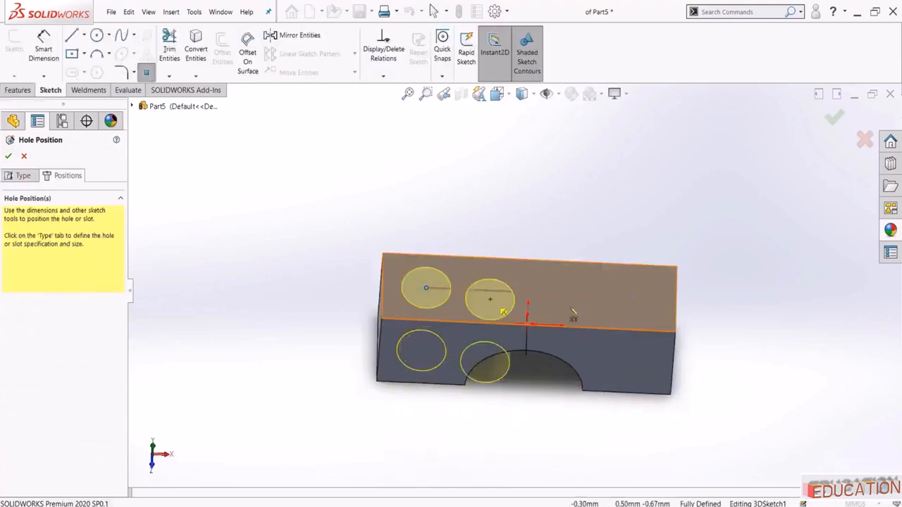
click(633, 298)
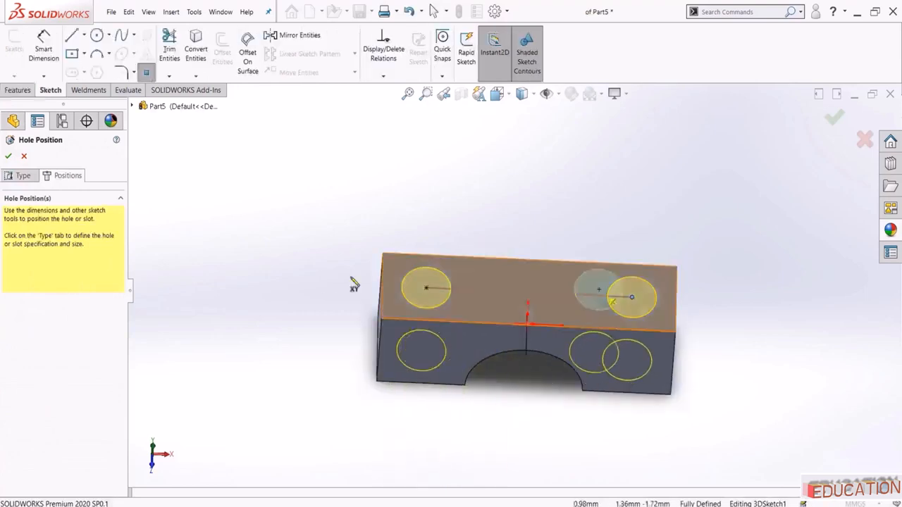
click(836, 120)
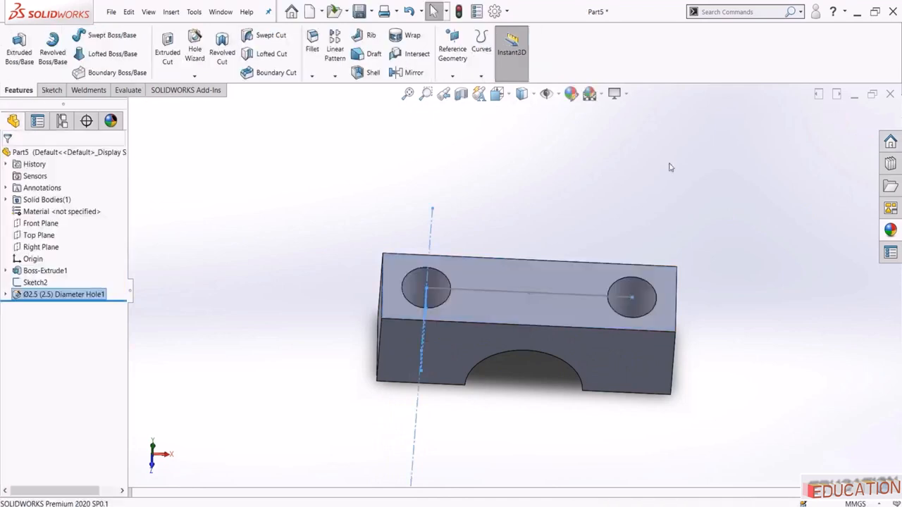
click(307, 245)
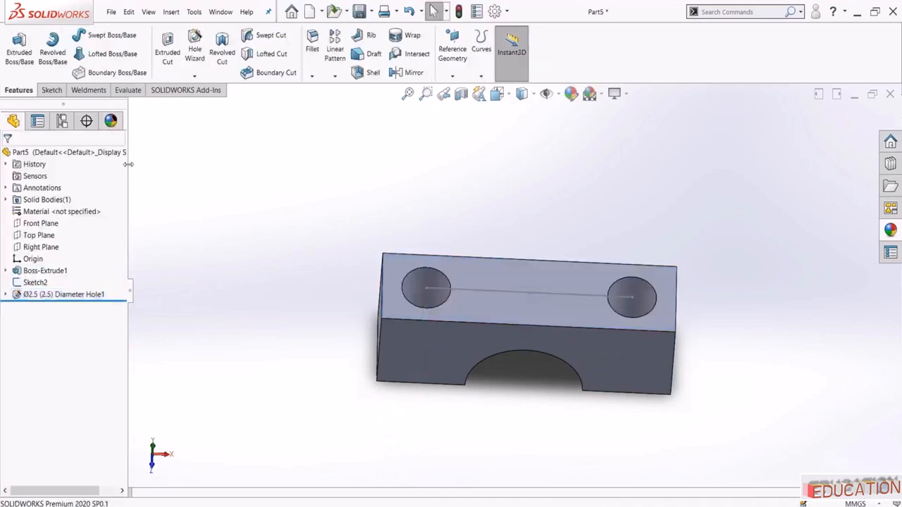
Show the display states beside the feature tree and paste the copied yellow appearance onto the whole part
drag(129, 169, 198, 133)
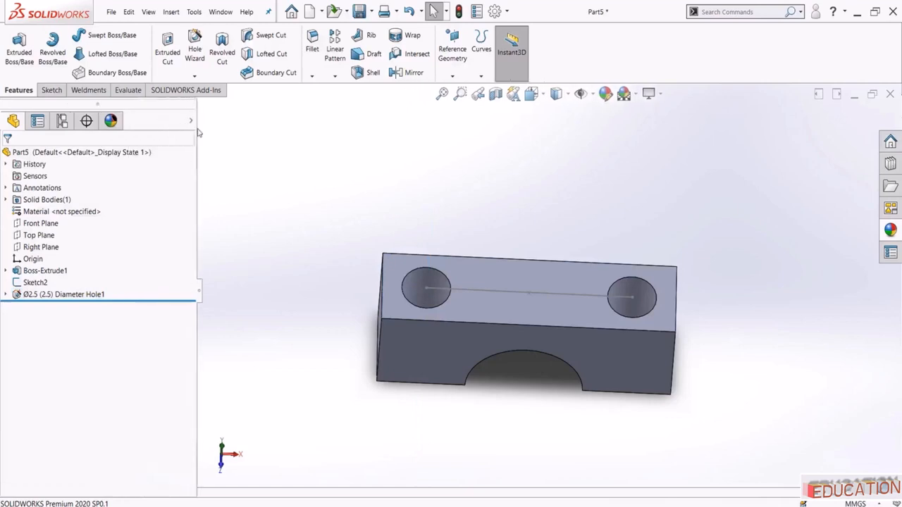
click(192, 121)
click(225, 152)
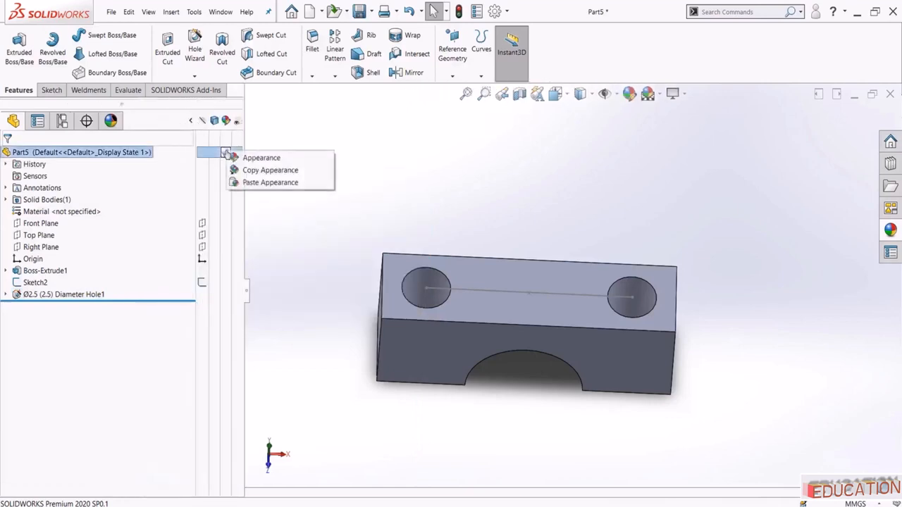
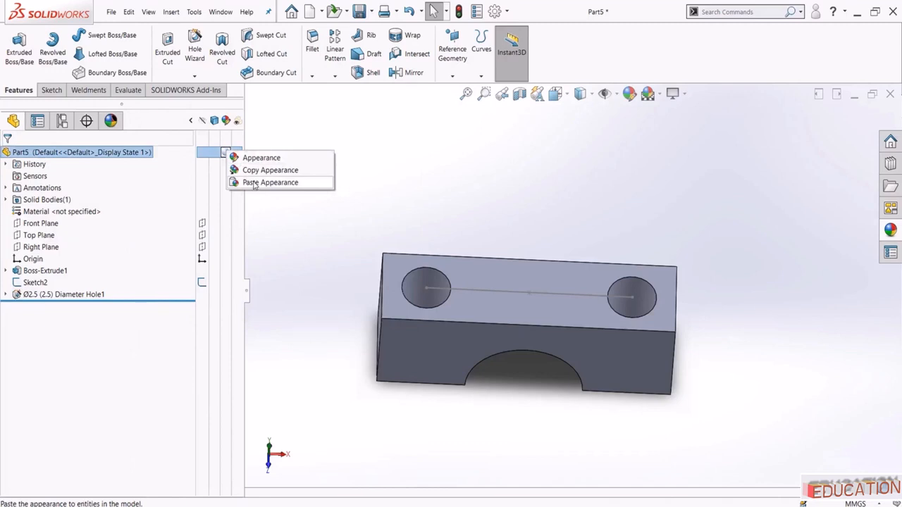
click(254, 183)
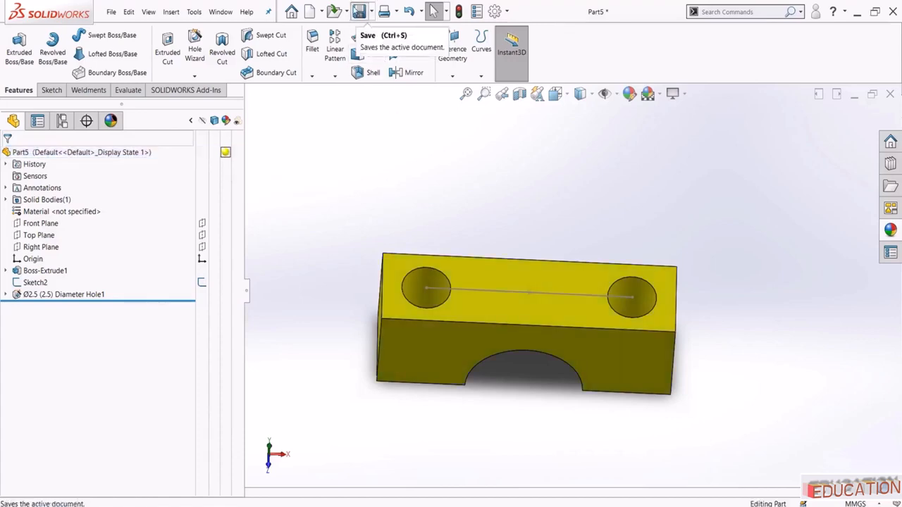
Save the part as Connecting Rod 2 and hide the sketched line between the holes
click(359, 11)
text(Co)
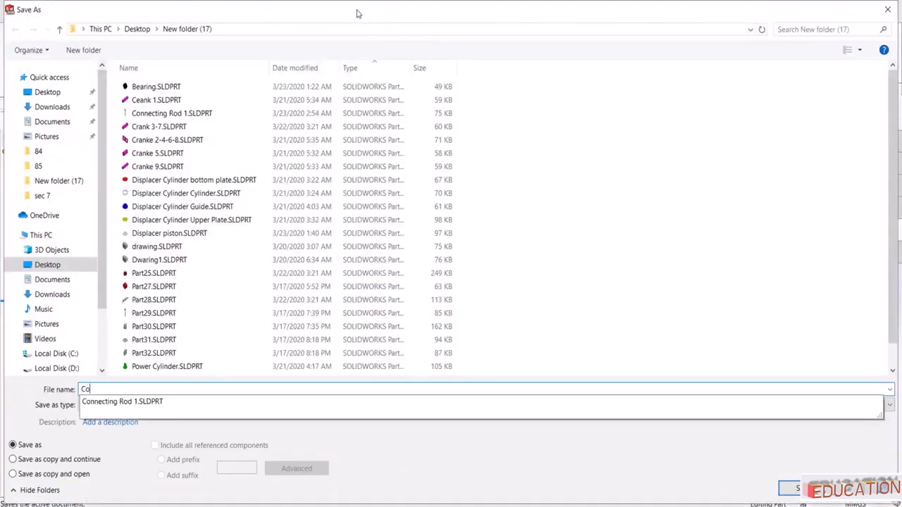
key(Down)
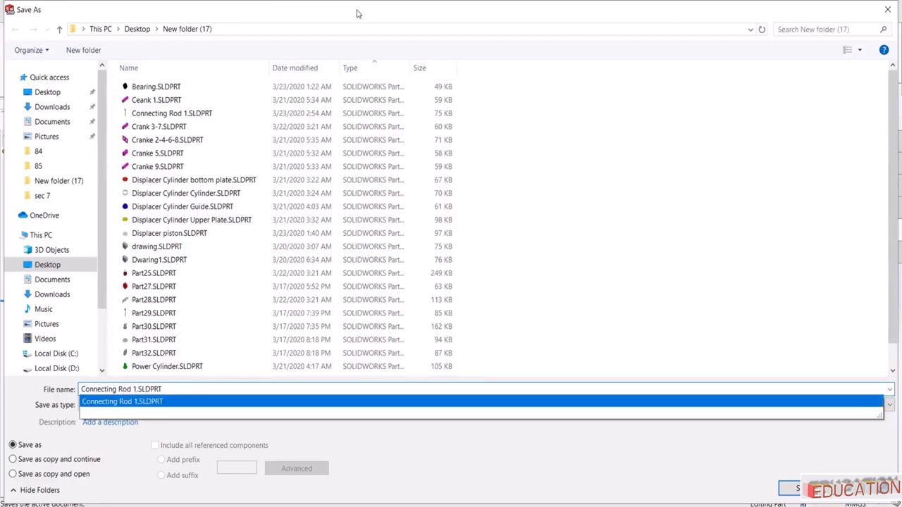
key(BackSpace)
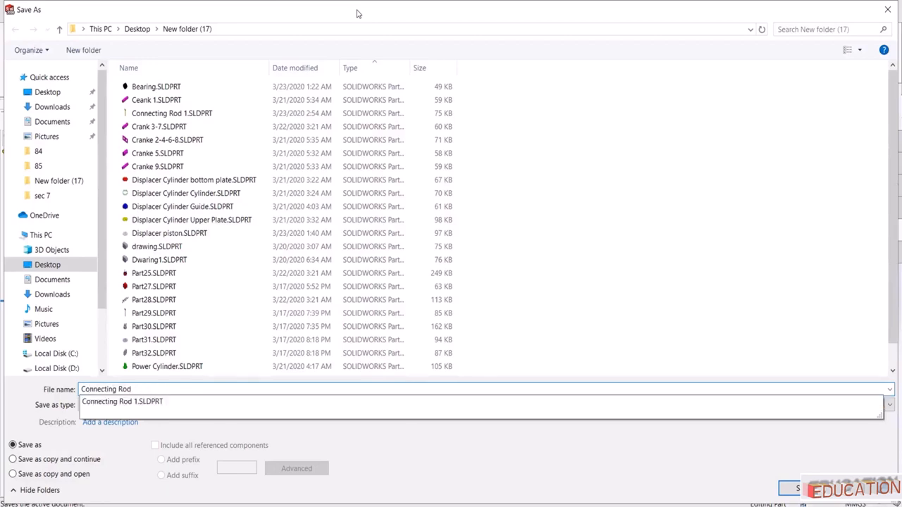
text(2)
key(Return)
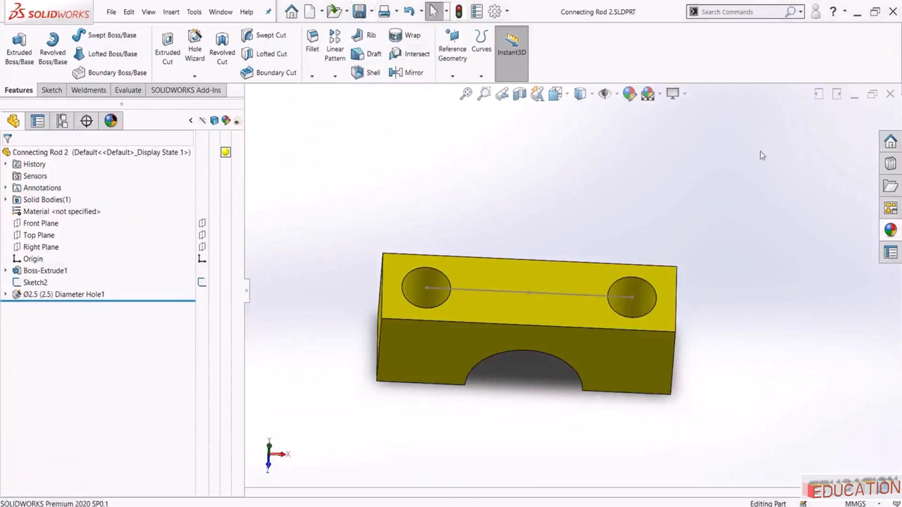
click(557, 294)
click(596, 267)
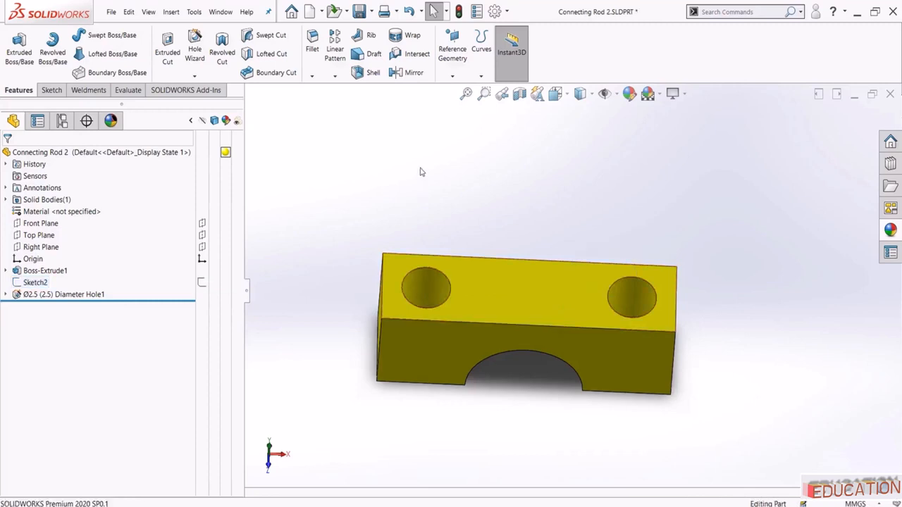
Create a new assembly and place Connecting Rod 1 as its first component
click(309, 11)
click(515, 204)
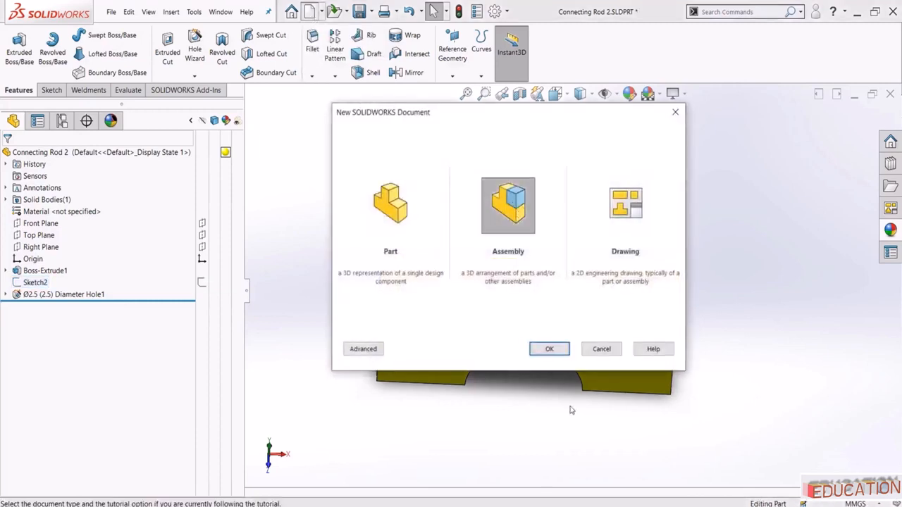
click(549, 349)
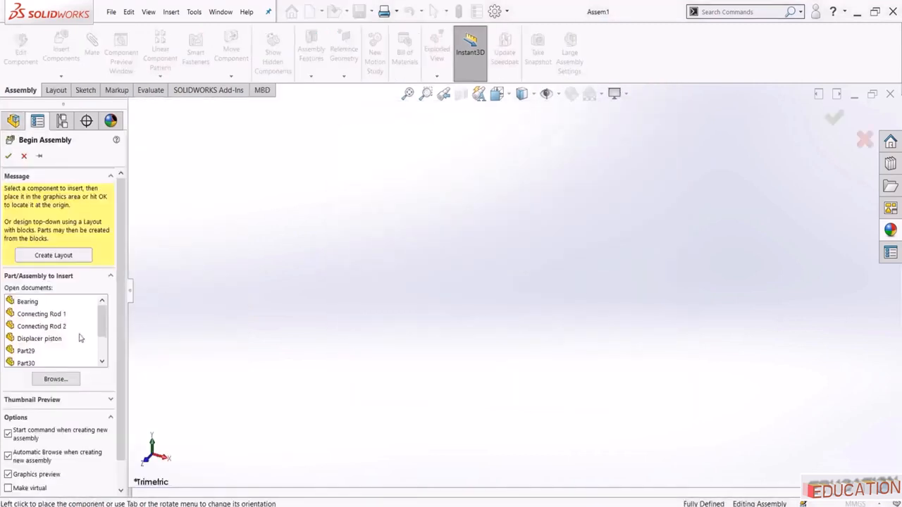
click(42, 314)
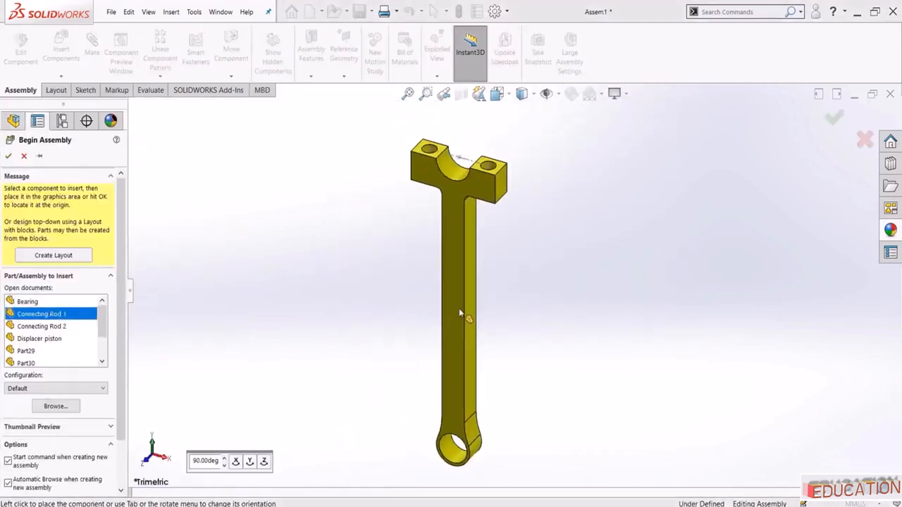
click(459, 313)
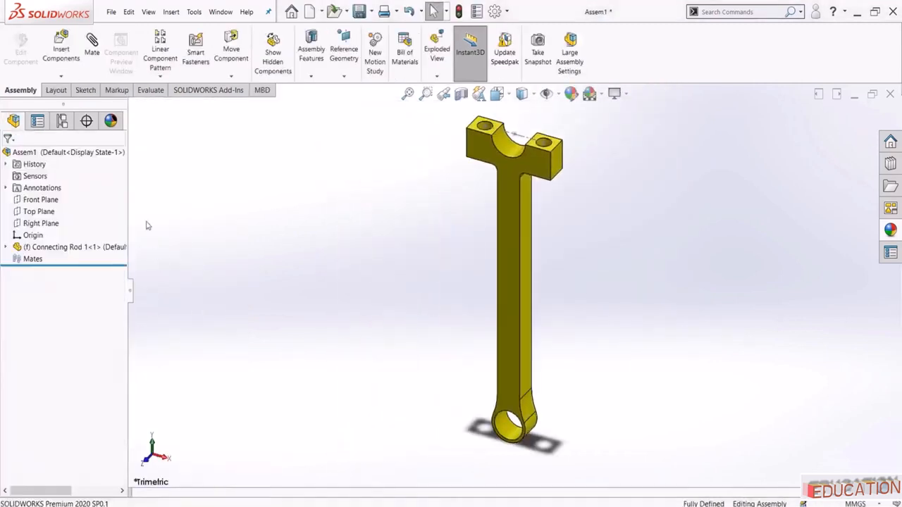
Float Connecting Rod 1 and mate its origin coincident with the assembly origin, keeping the axes aligned
right_click(70, 246)
click(106, 325)
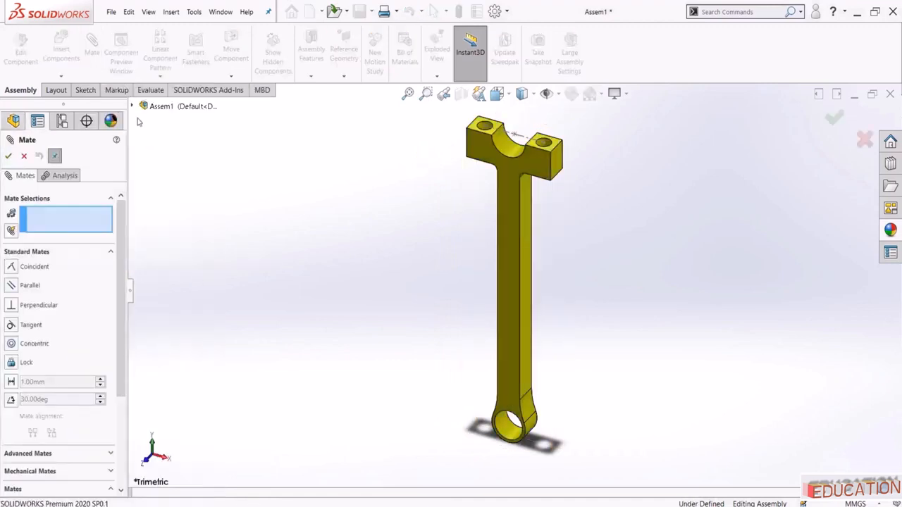
click(133, 107)
click(169, 188)
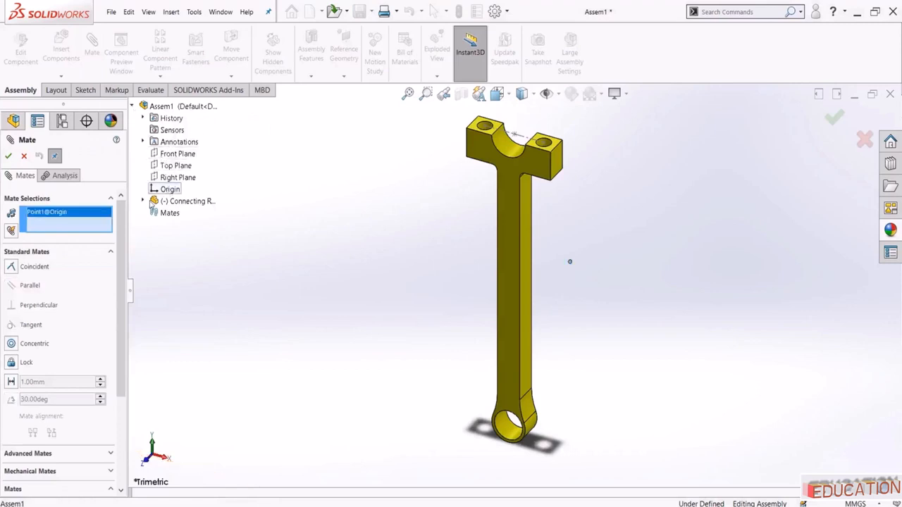
click(143, 201)
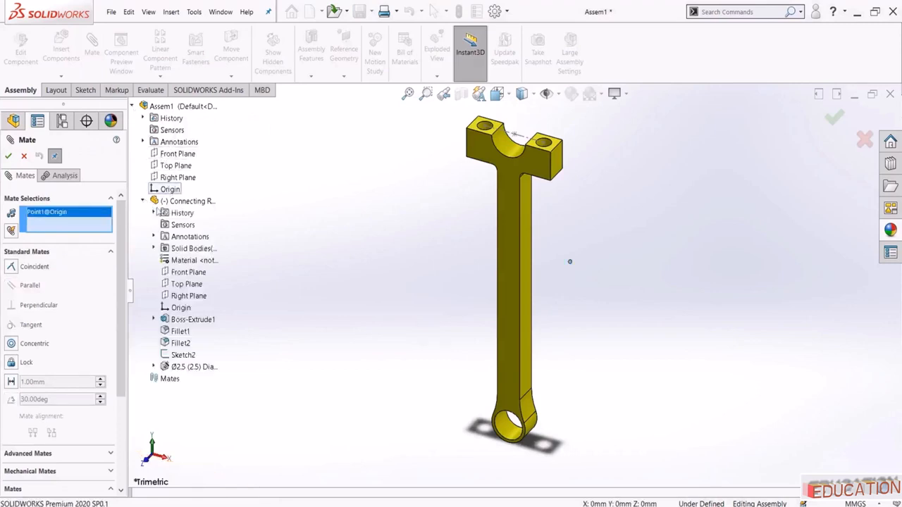
click(181, 309)
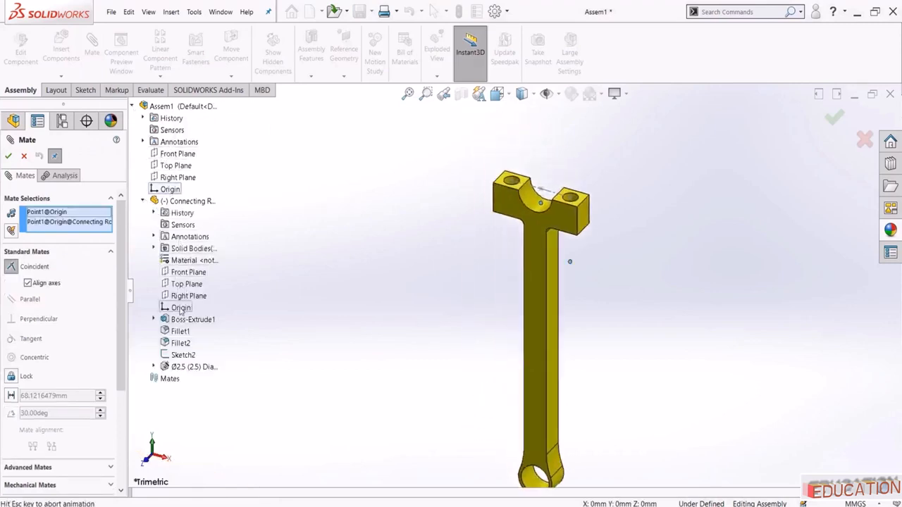
click(169, 326)
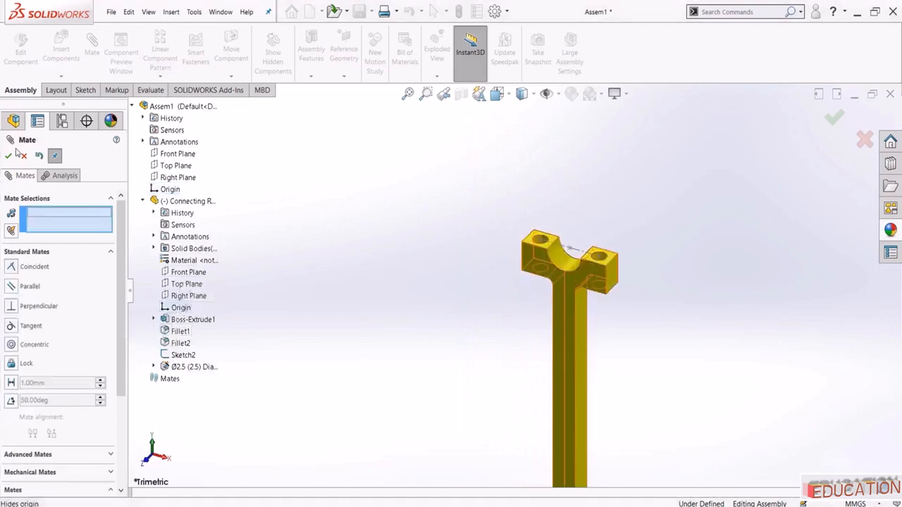
click(10, 155)
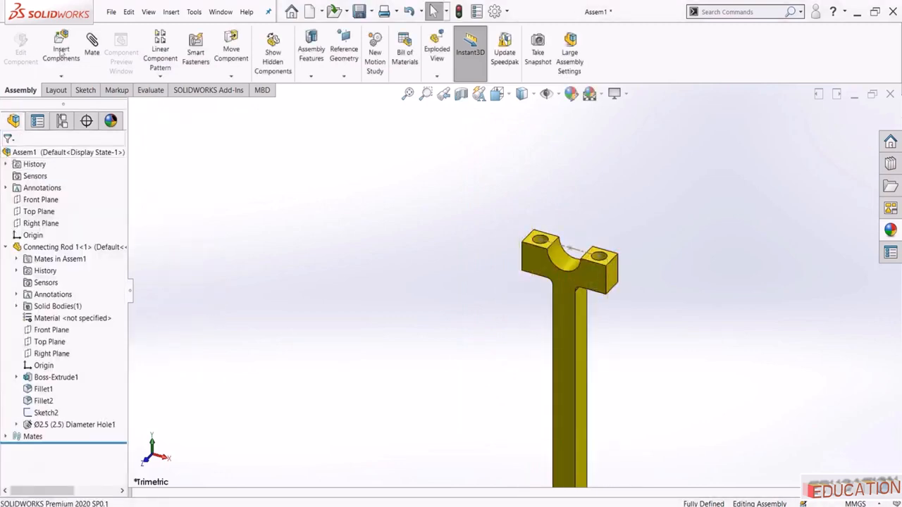
Insert Connecting Rod 2 into the assembly just above the split end of Connecting Rod 1
click(62, 49)
click(70, 316)
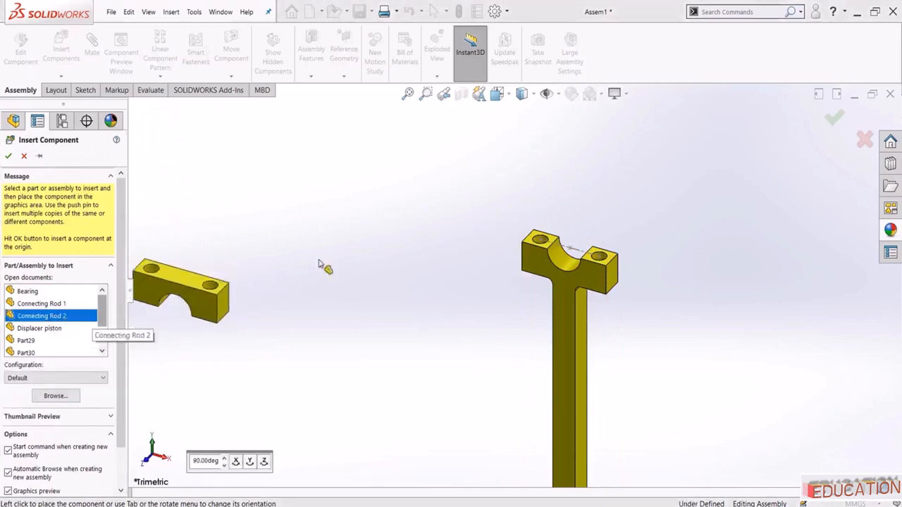
click(458, 239)
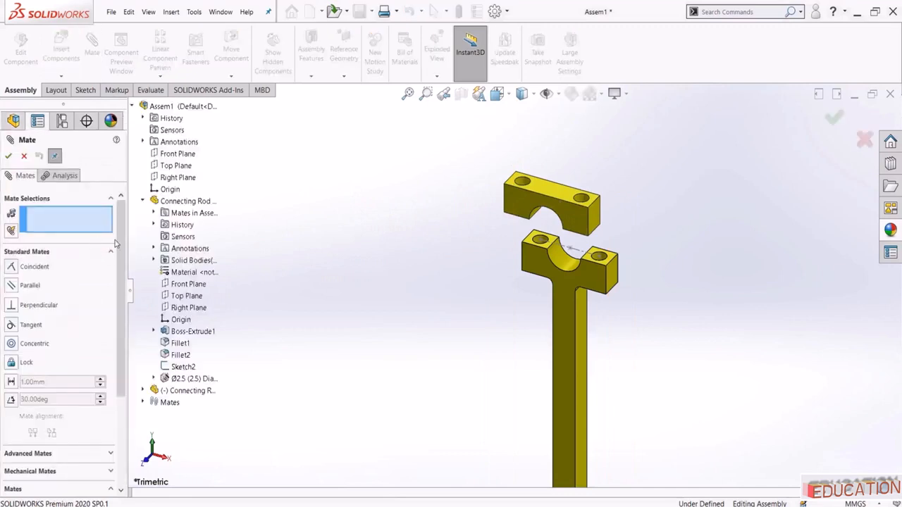
Add concentric mates between both bolt holes of Connecting Rod 2 and the matching holes of Connecting Rod 1
click(18, 345)
scroll(478, 241, down, 5)
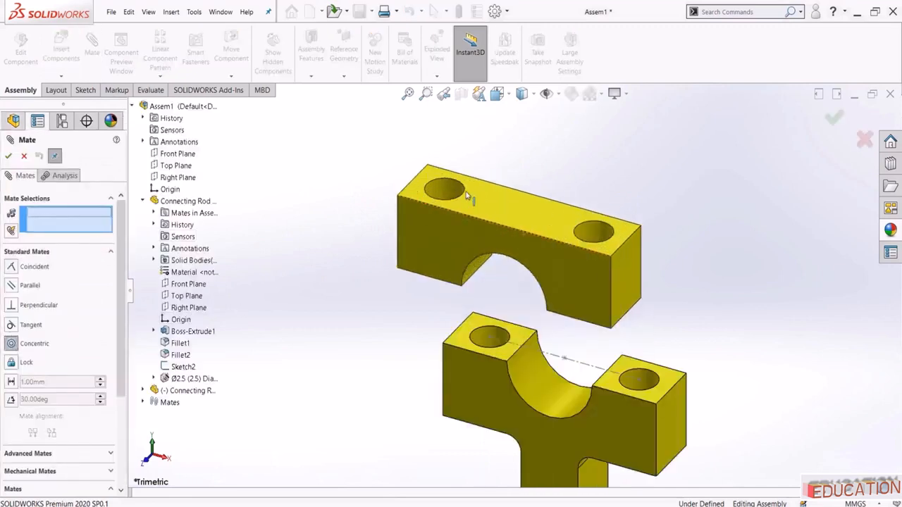
click(438, 191)
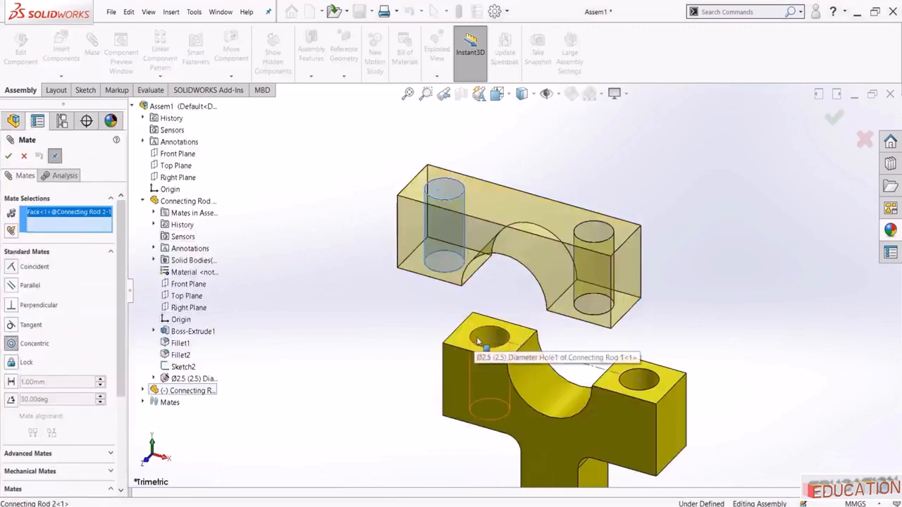
click(479, 341)
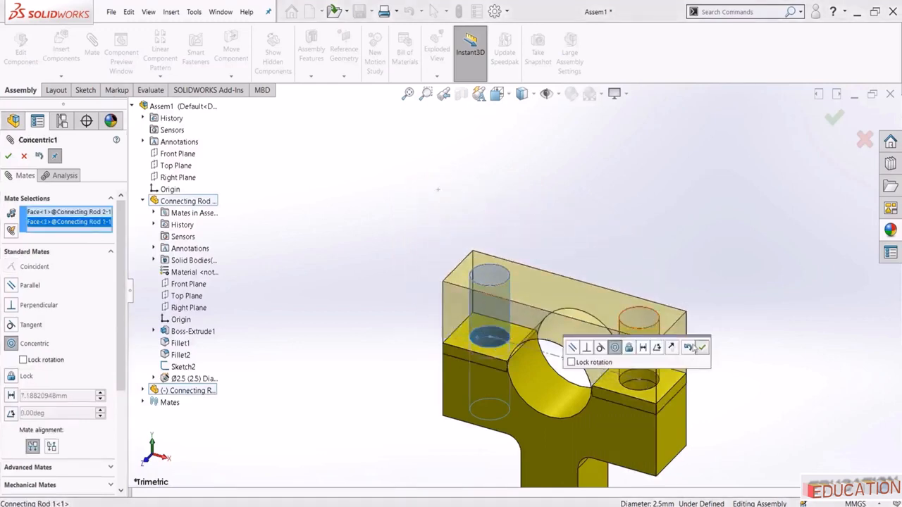
click(700, 348)
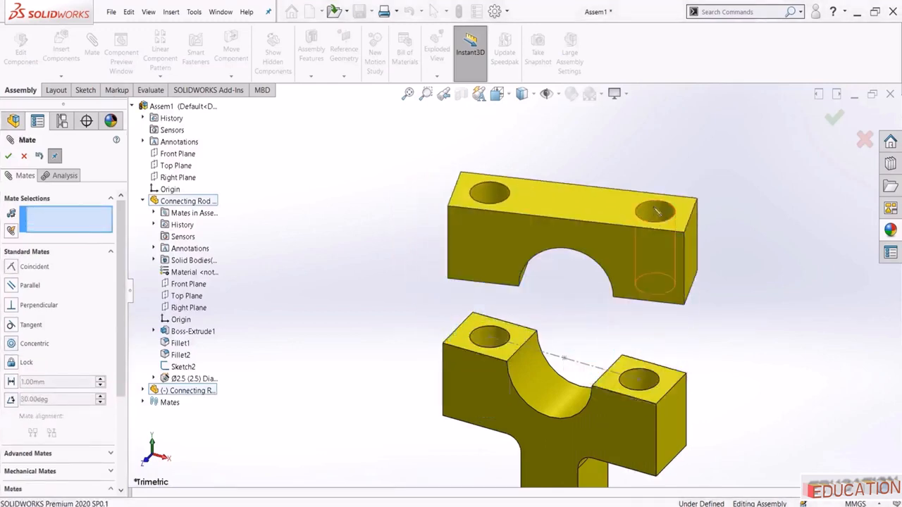
click(654, 206)
click(647, 378)
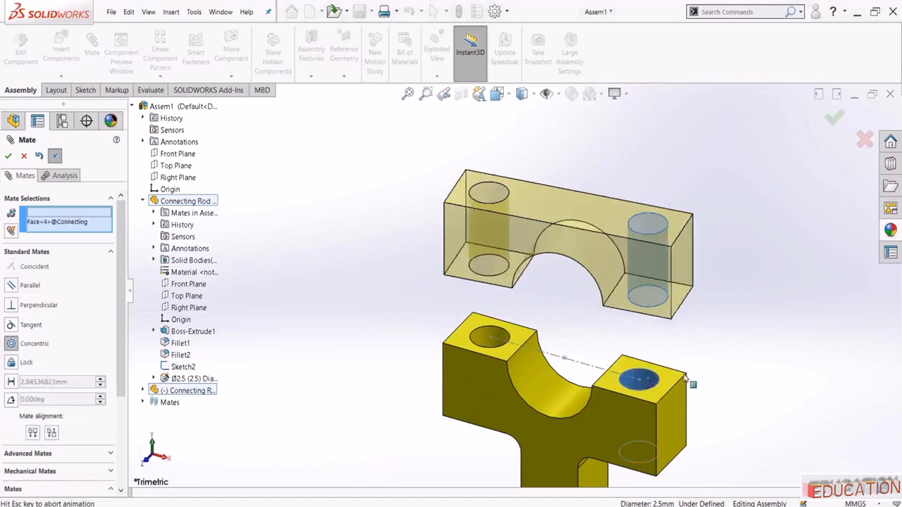
click(867, 389)
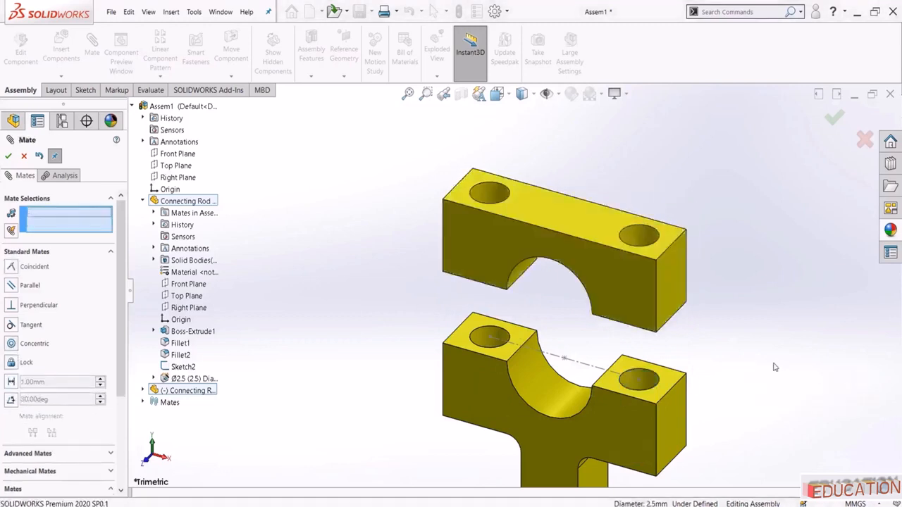
Mate the cap's underside face coincident with the rod head's upper face and finish mating
middle_drag(773, 366, 701, 236)
click(675, 336)
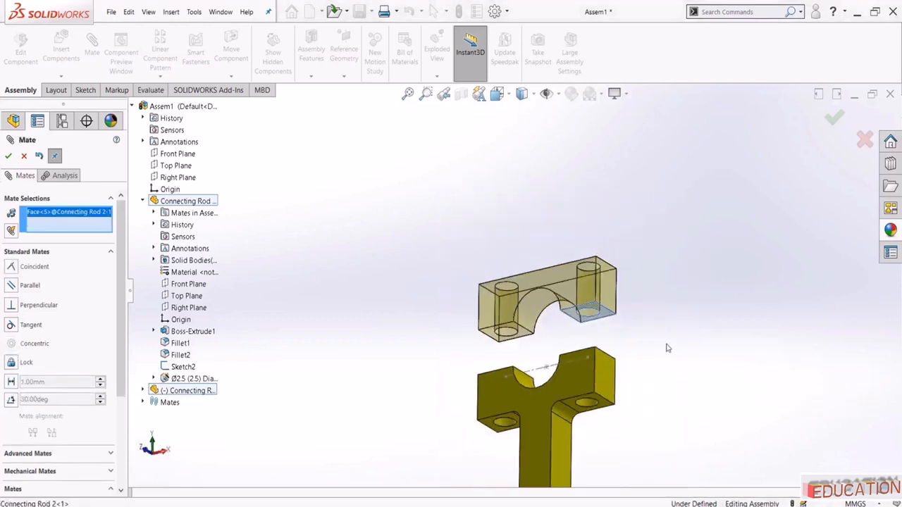
middle_drag(667, 346, 604, 330)
click(573, 337)
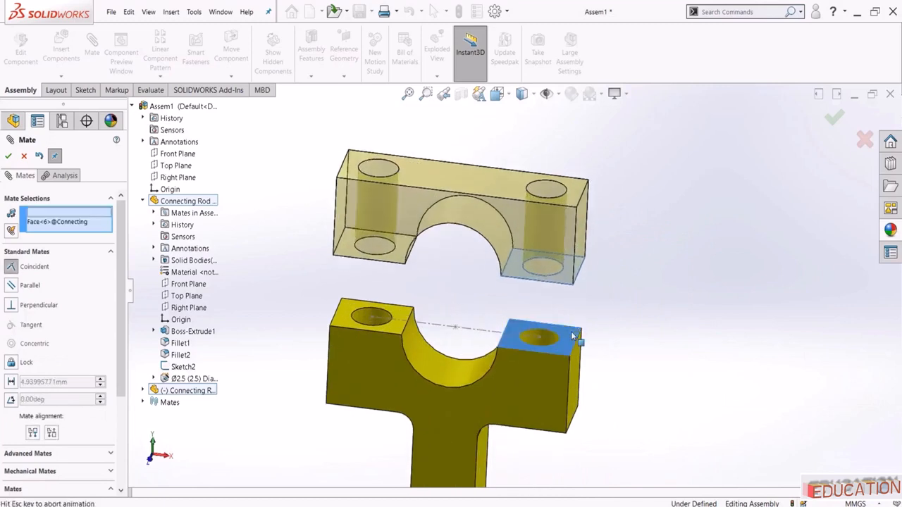
click(776, 360)
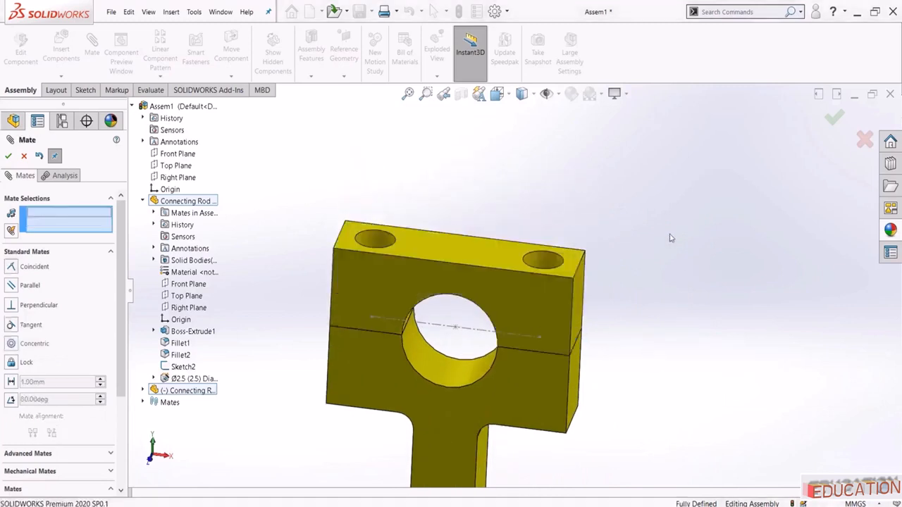
middle_drag(670, 235, 663, 256)
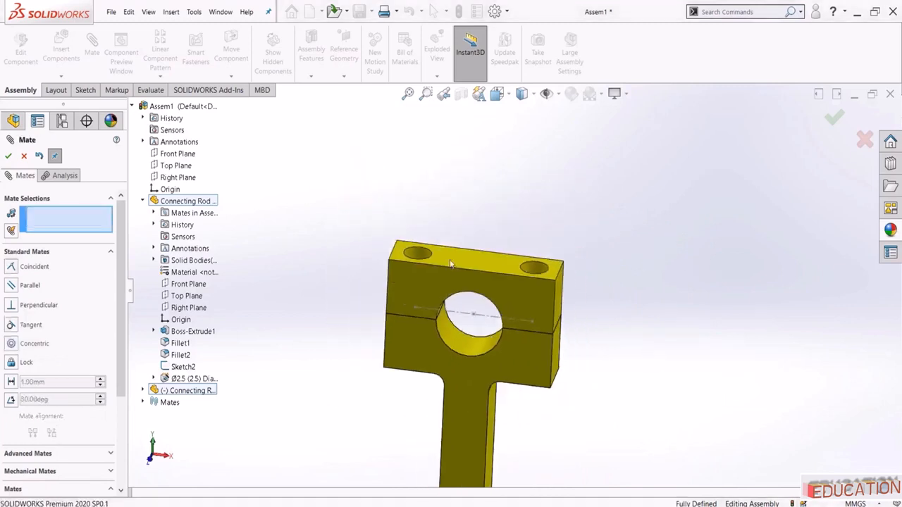
click(9, 158)
middle_drag(451, 243, 432, 239)
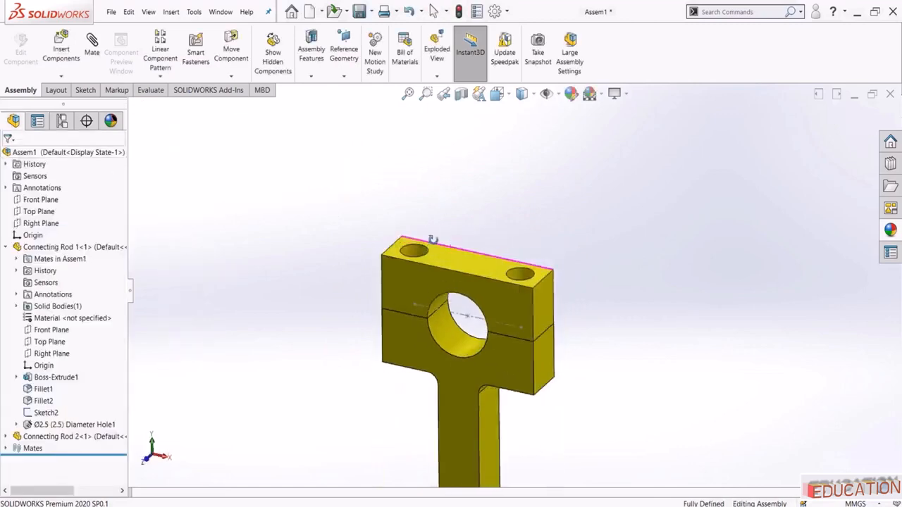
Measure the distance between the cap's upper face and the underside of the rod head
click(150, 90)
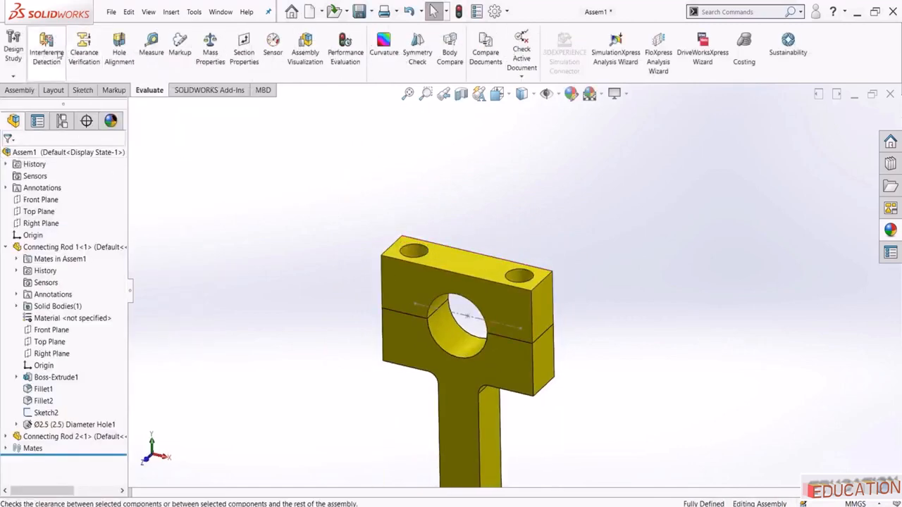
click(150, 54)
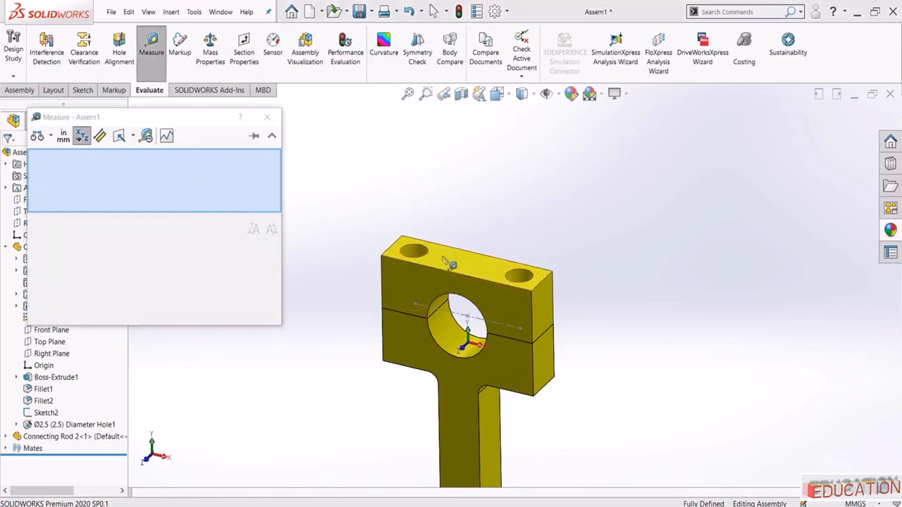
click(448, 262)
middle_drag(446, 267, 427, 166)
scroll(437, 386, down, 3)
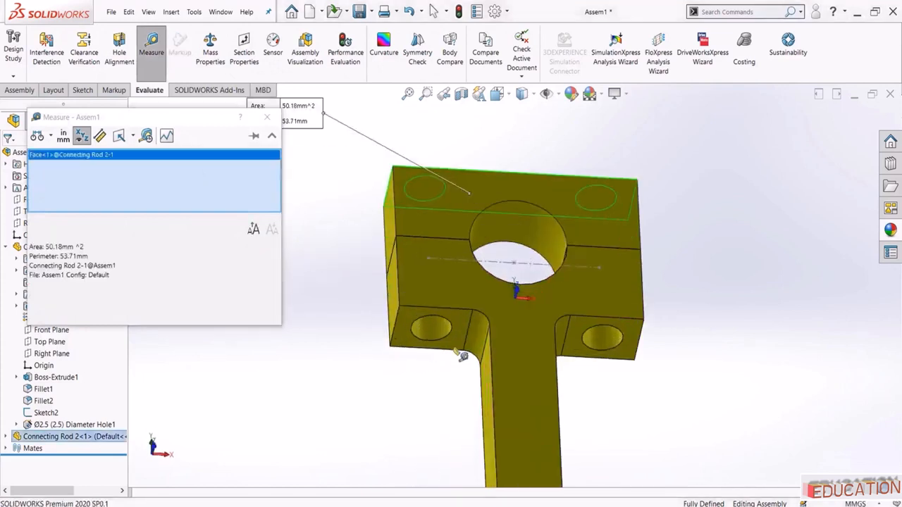
click(455, 343)
scroll(396, 388, up, 3)
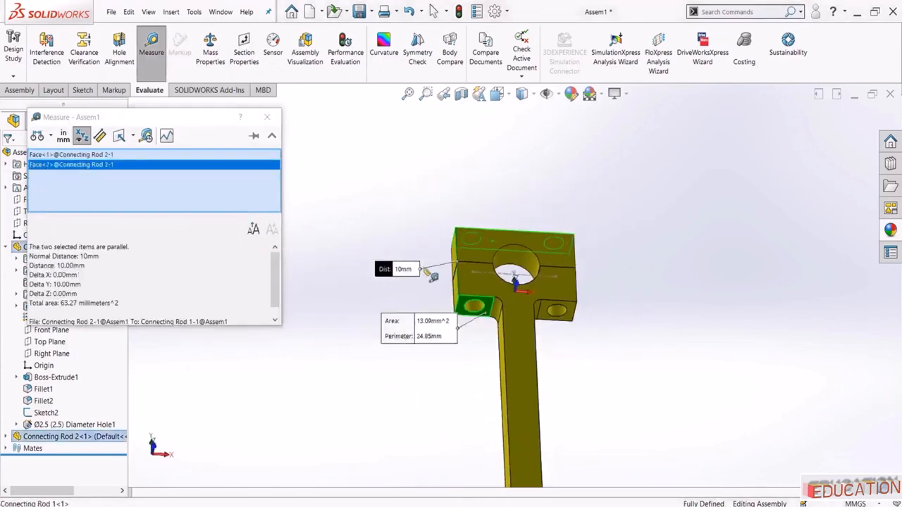
key(Escape)
Measure the diameter of a bolt hole on the cap's upper face
middle_drag(439, 187, 433, 362)
scroll(493, 243, down, 4)
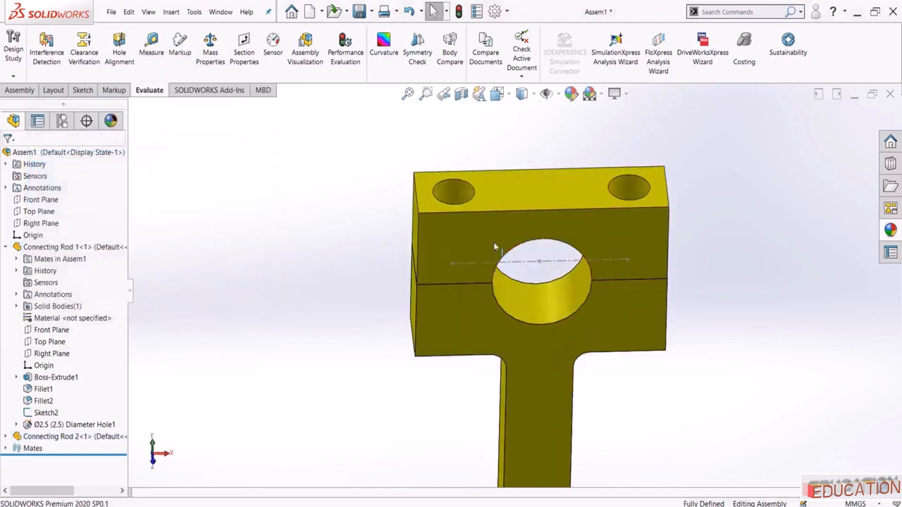
click(151, 44)
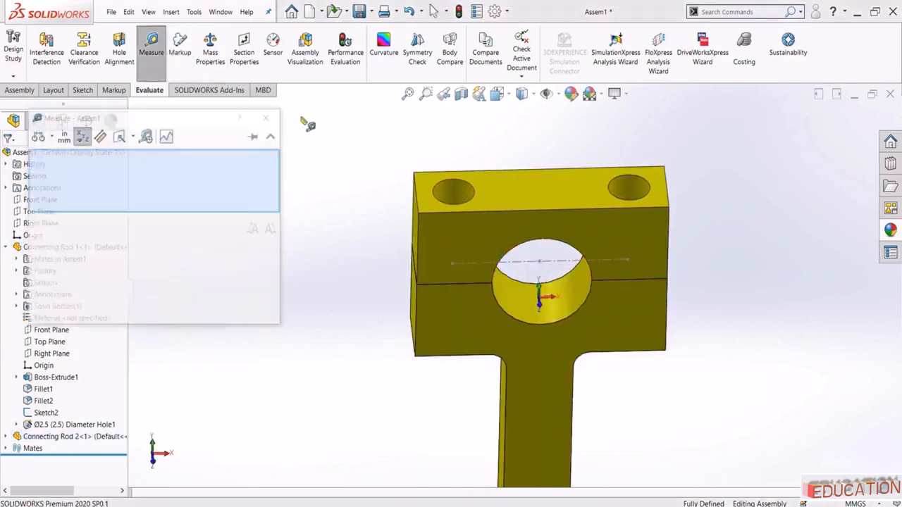
click(453, 191)
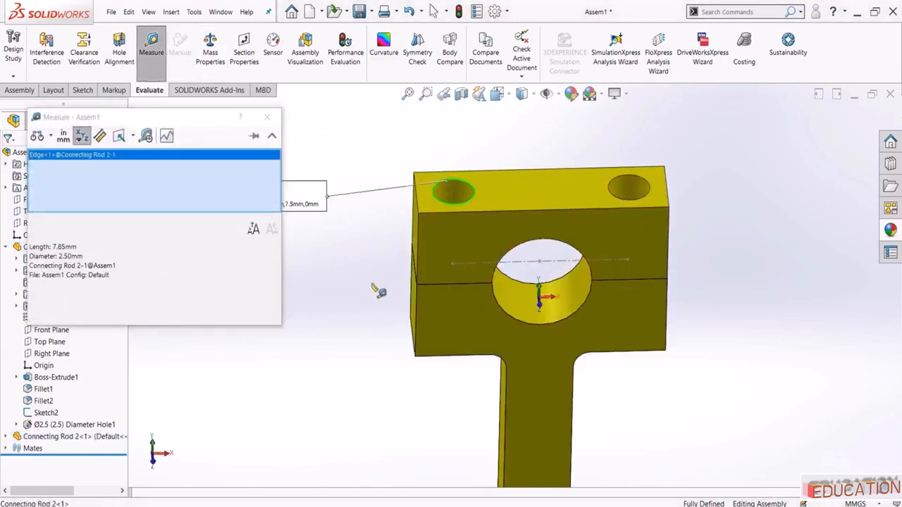
scroll(378, 290, up, 2)
key(Escape)
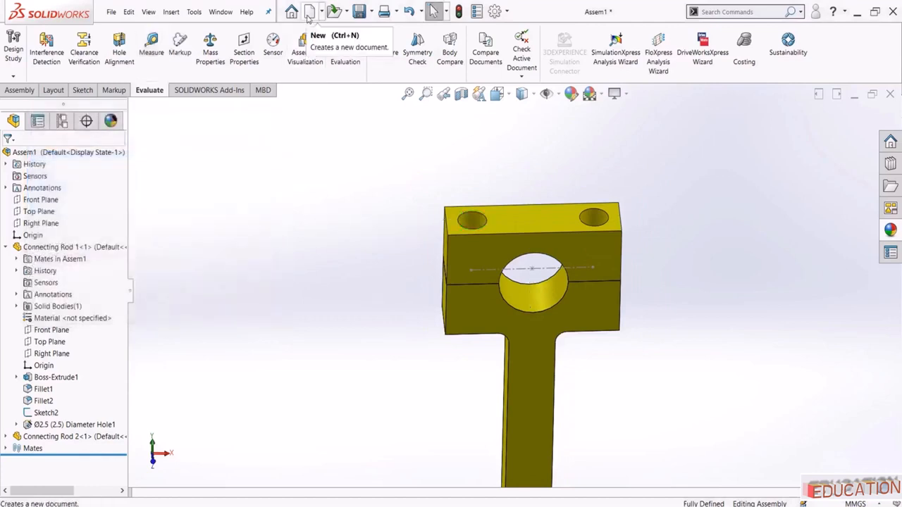
Create a new part document and start a sketch on the Top Plane
click(308, 12)
click(398, 215)
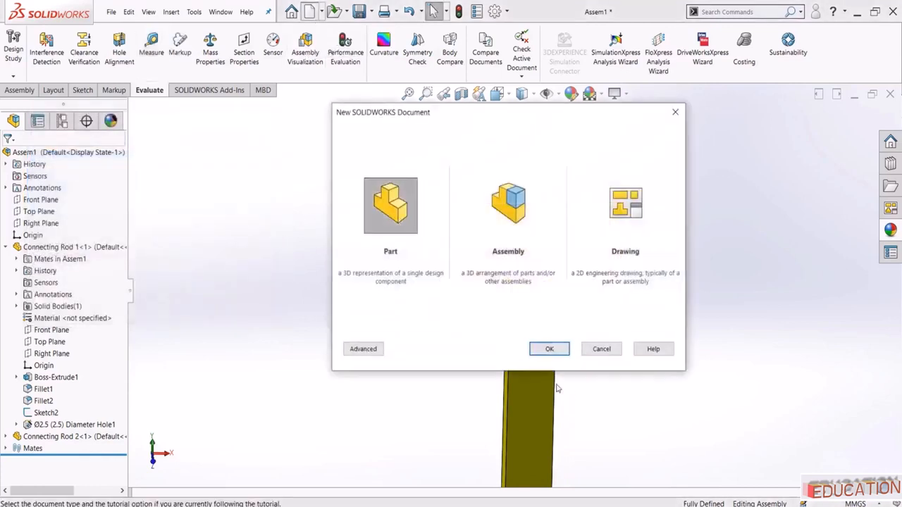
click(549, 351)
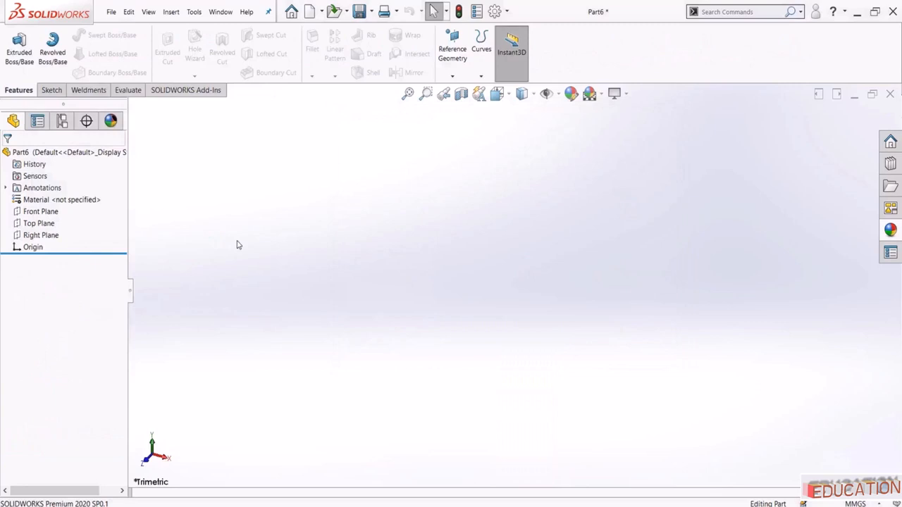
click(37, 223)
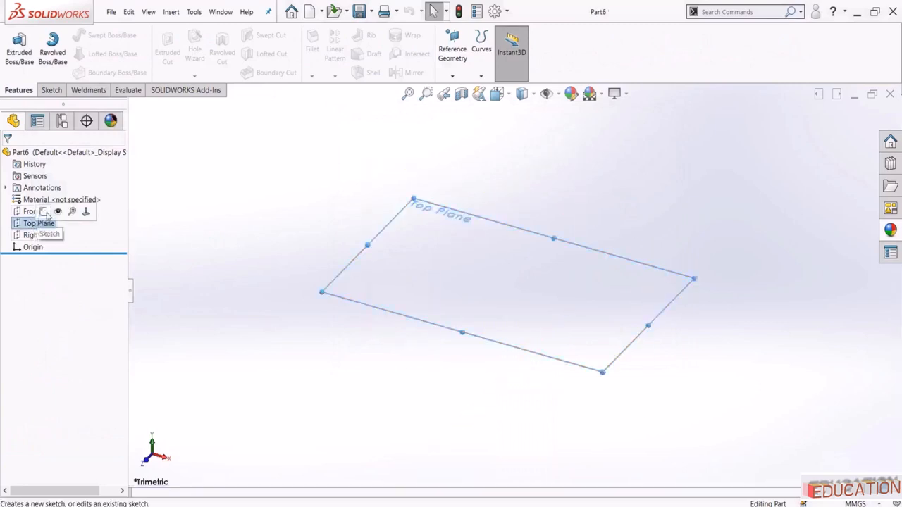
click(48, 212)
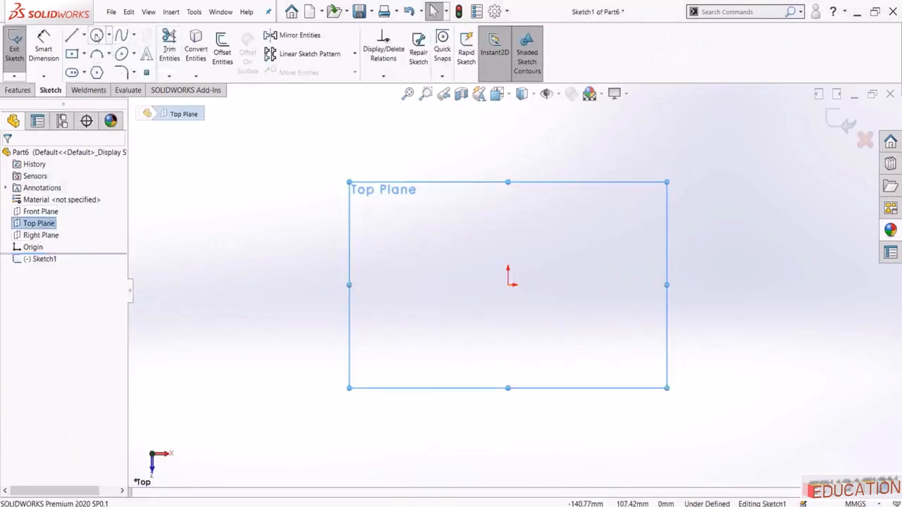
Sketch a circle about 35 mm in diameter centred on the origin
click(97, 35)
click(508, 285)
click(517, 315)
key(Escape)
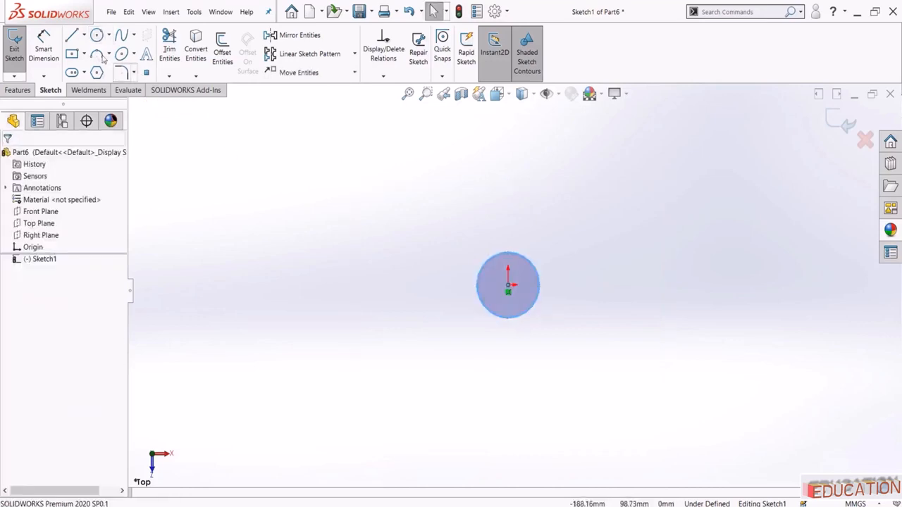
Dimension the circle's diameter as 2.5 mm
click(43, 48)
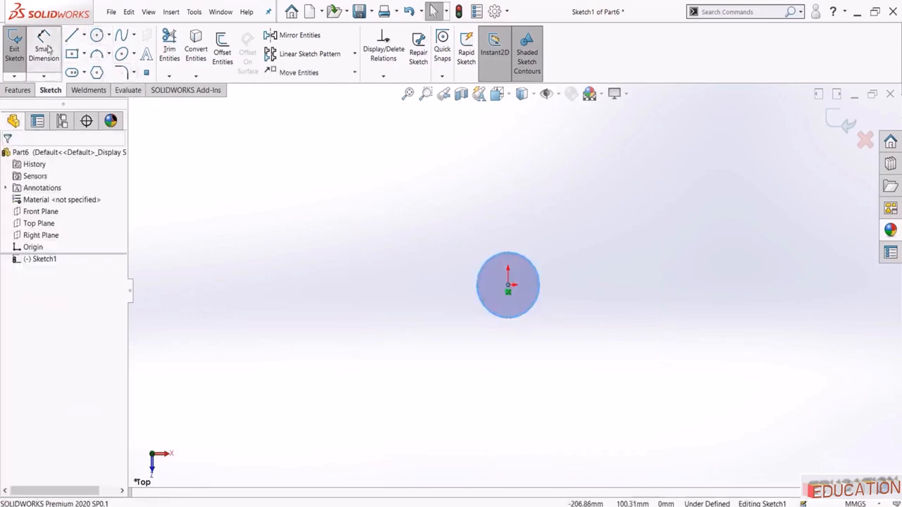
click(492, 263)
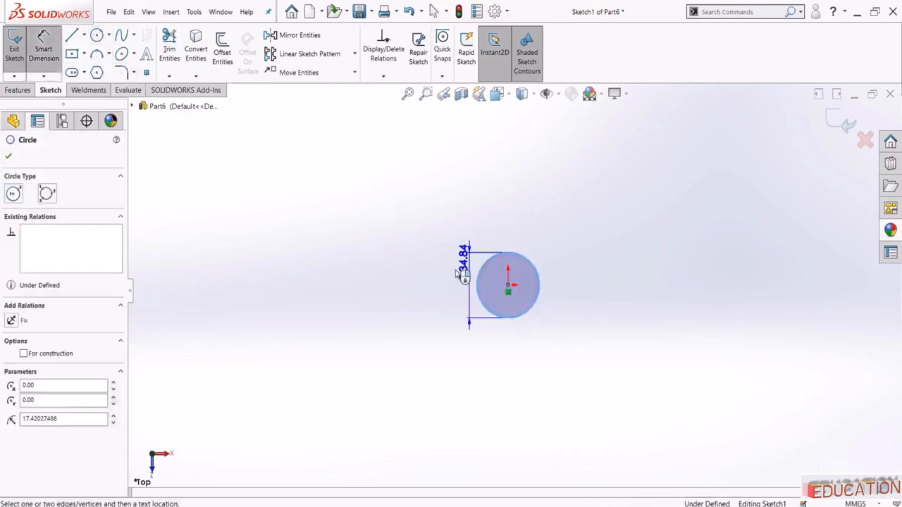
click(428, 289)
text(2.5)
key(Return)
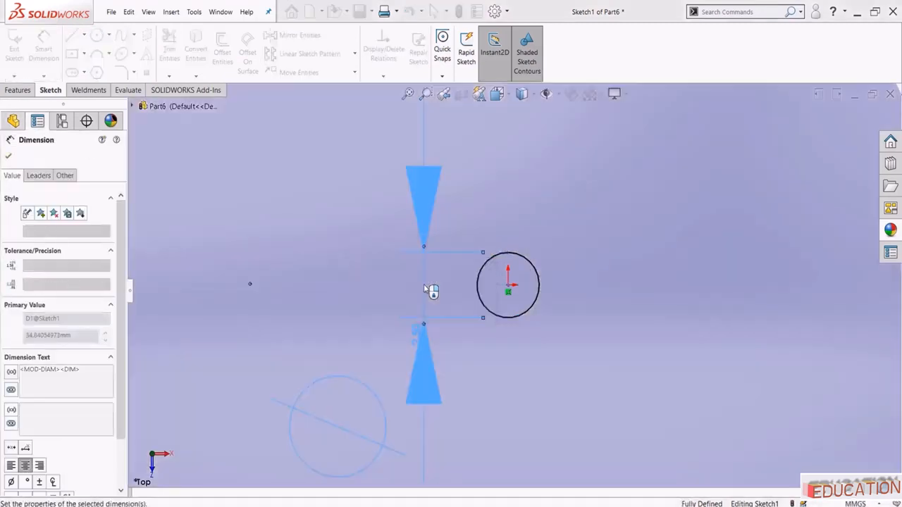
key(Escape)
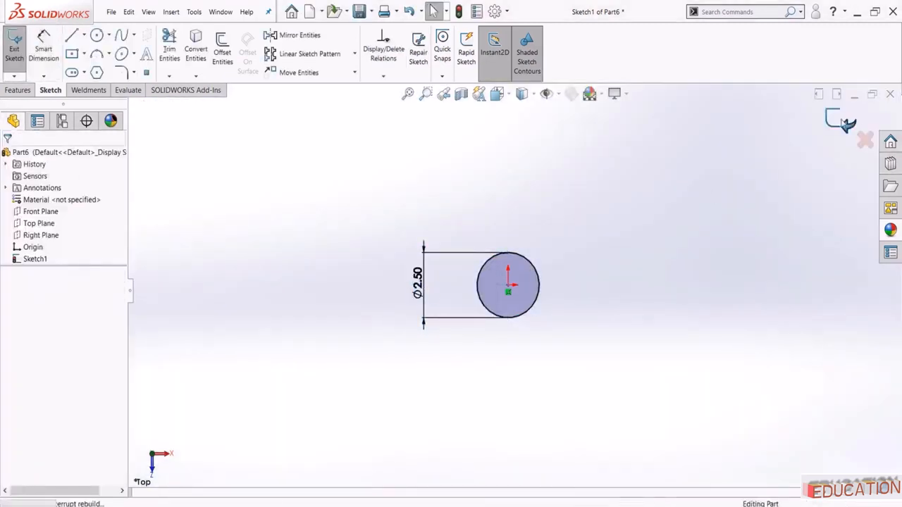
Finish the sketch and extrude the circle 10 mm with a Mid Plane end condition
click(840, 119)
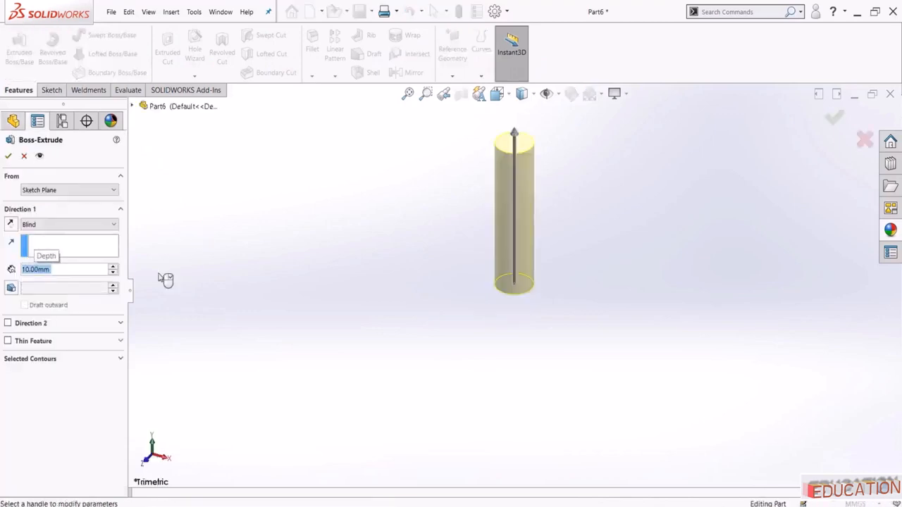
click(49, 226)
click(56, 278)
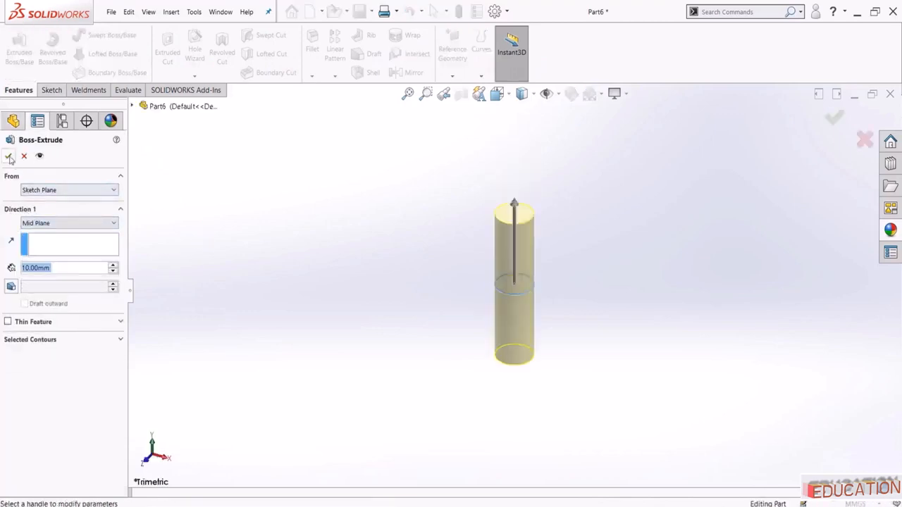
click(9, 155)
Apply a black colour appearance to the whole part
drag(129, 200, 202, 195)
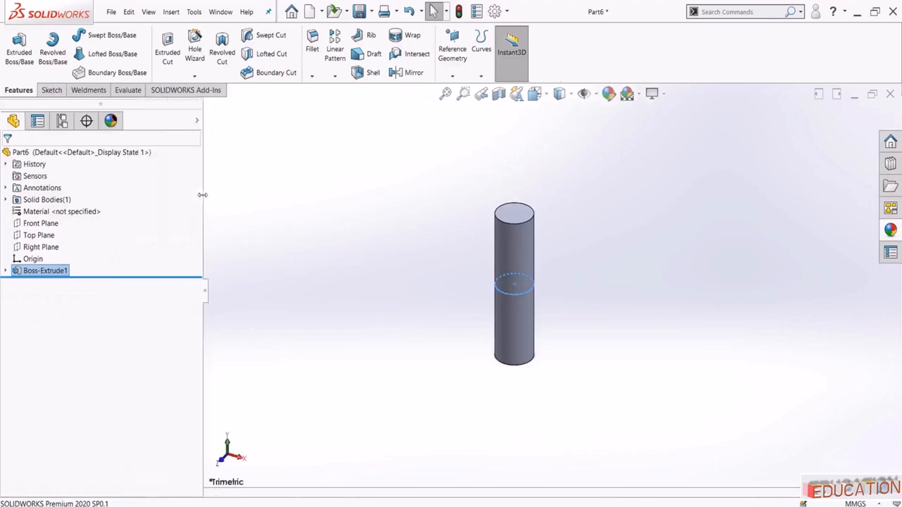
click(198, 122)
click(231, 152)
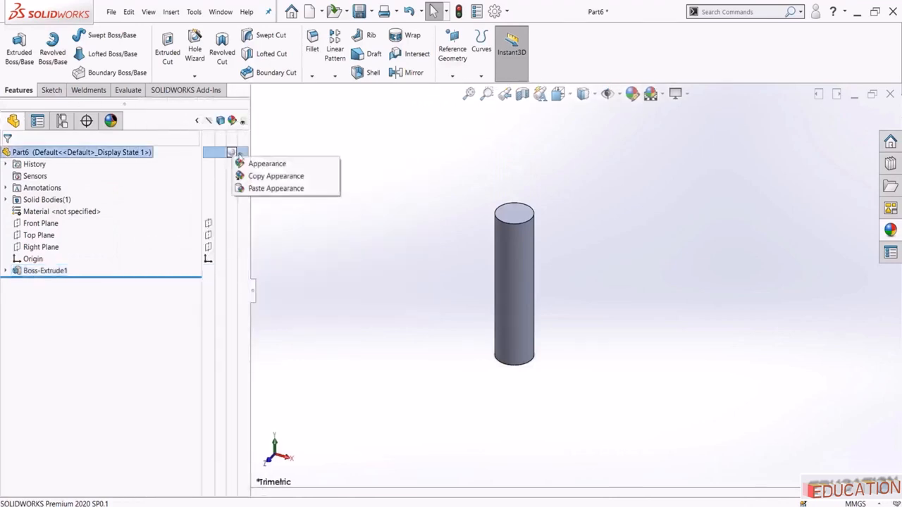
click(264, 167)
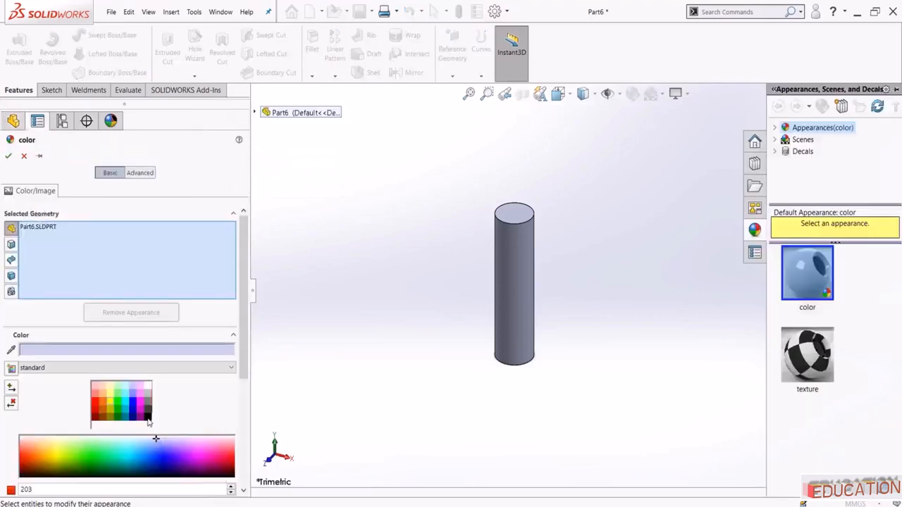
click(148, 421)
click(8, 156)
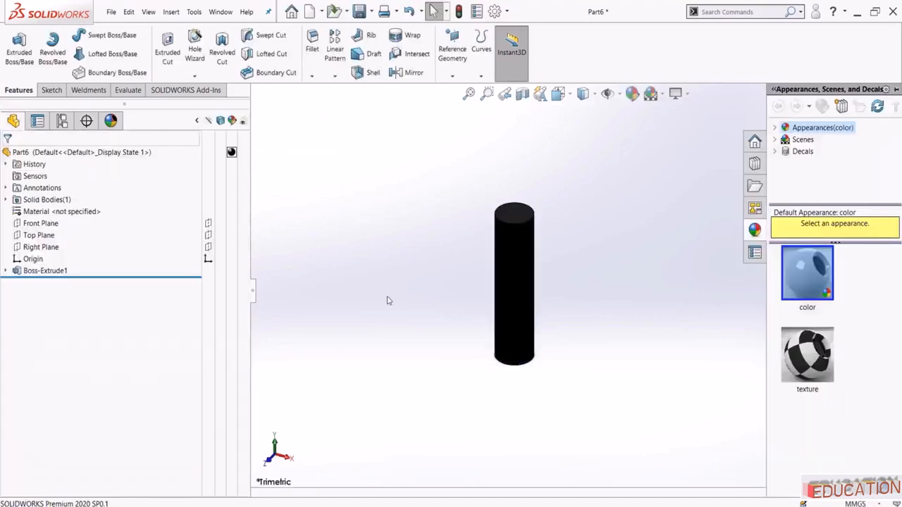
Save the part as Connecting Rod Pin in New folder (17)
click(358, 12)
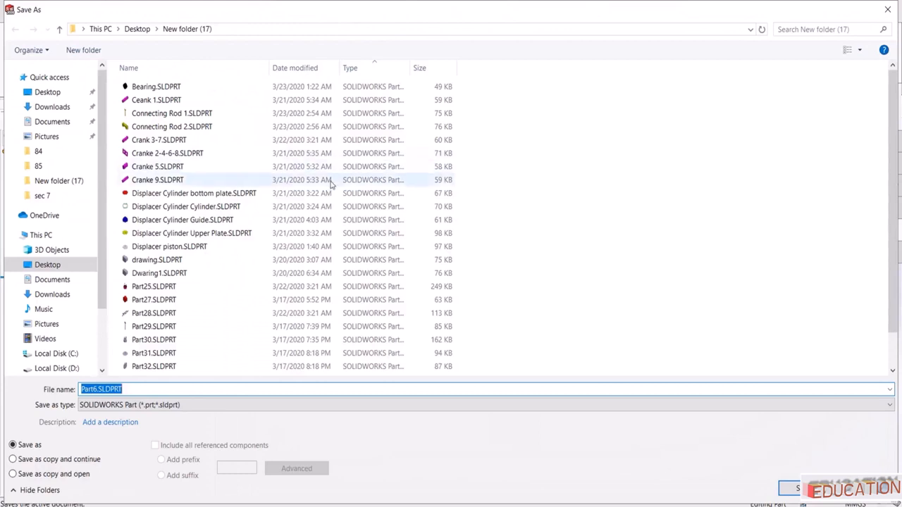
text(Co)
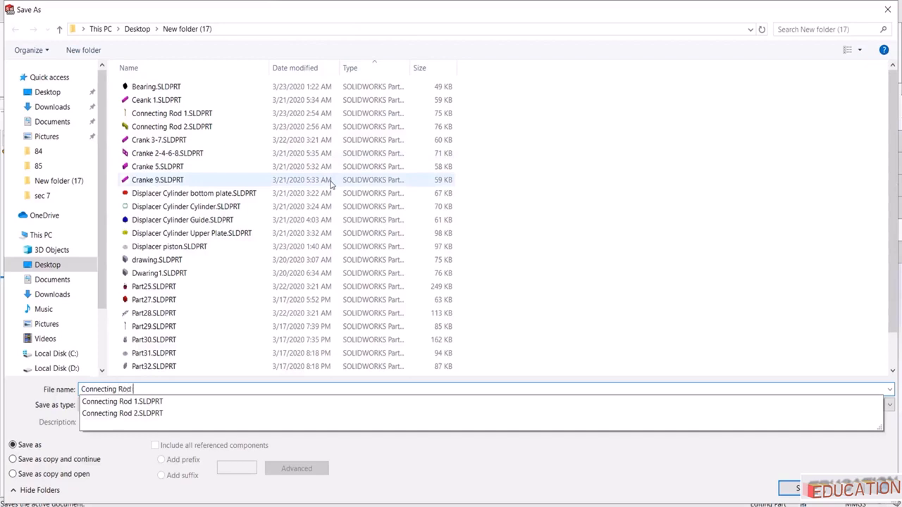
text(nnecting Rod Pin)
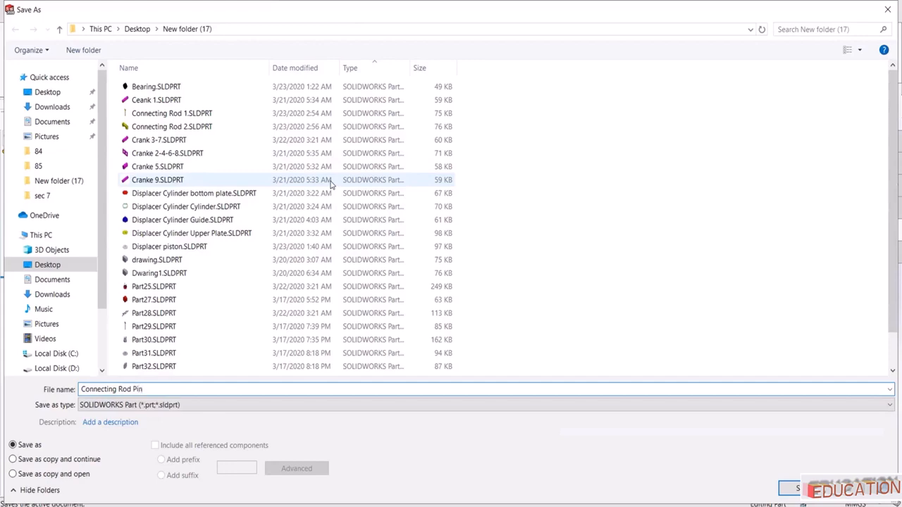
key(Return)
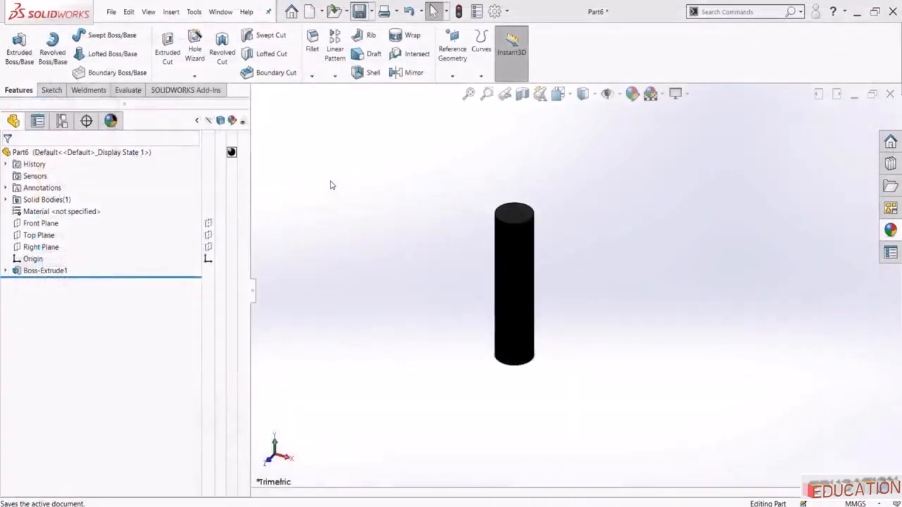
Switch to the Assem1 assembly and insert the Connecting Rod Pin beside the rod head
click(221, 12)
click(356, 265)
click(221, 12)
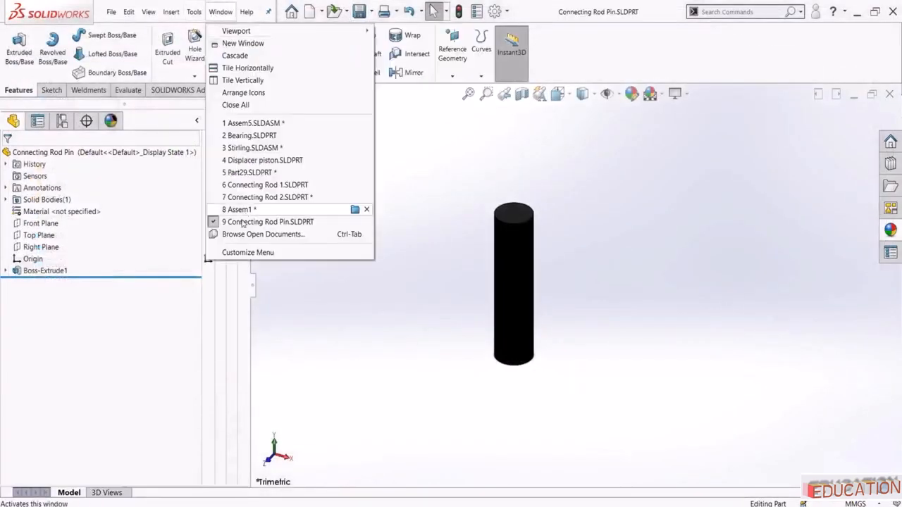
click(243, 208)
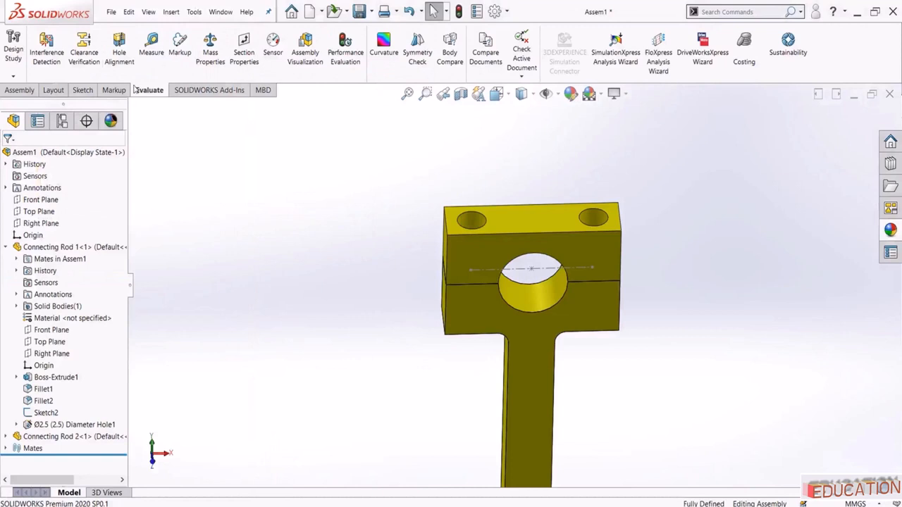
click(19, 90)
click(60, 46)
scroll(65, 339, down, 2)
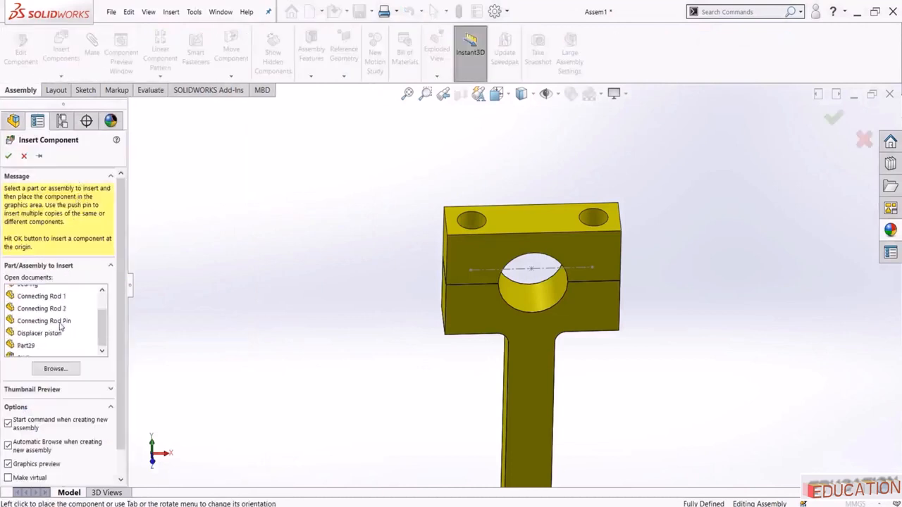
click(44, 304)
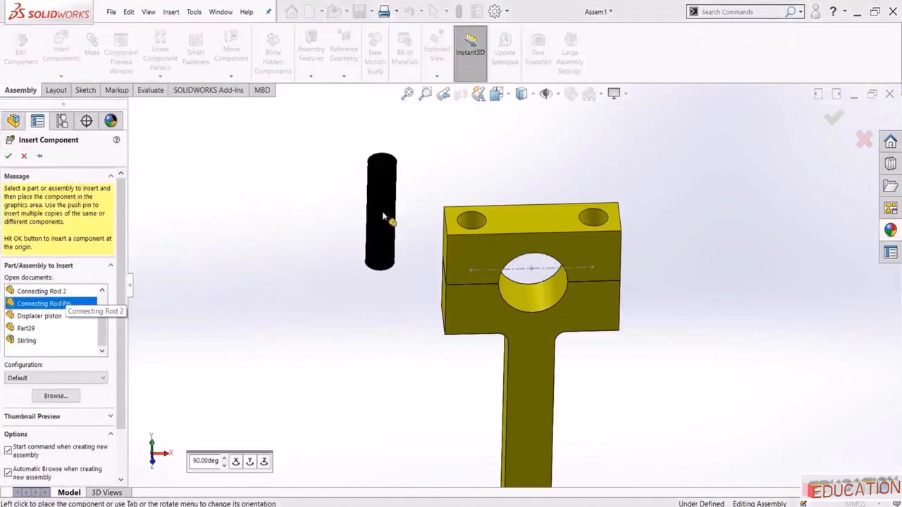
click(388, 217)
Mate the pin's cylindrical face concentric with the cap's left bolt hole
click(94, 47)
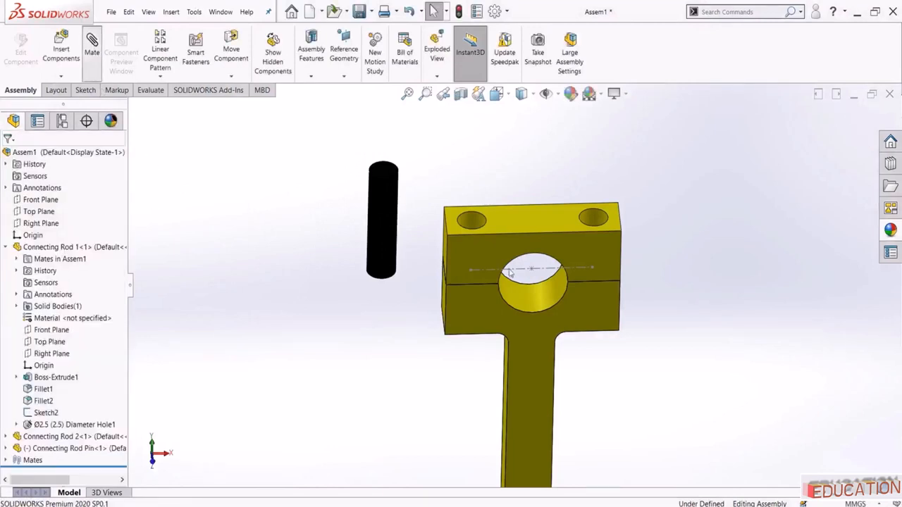
click(396, 218)
scroll(423, 218, down, 3)
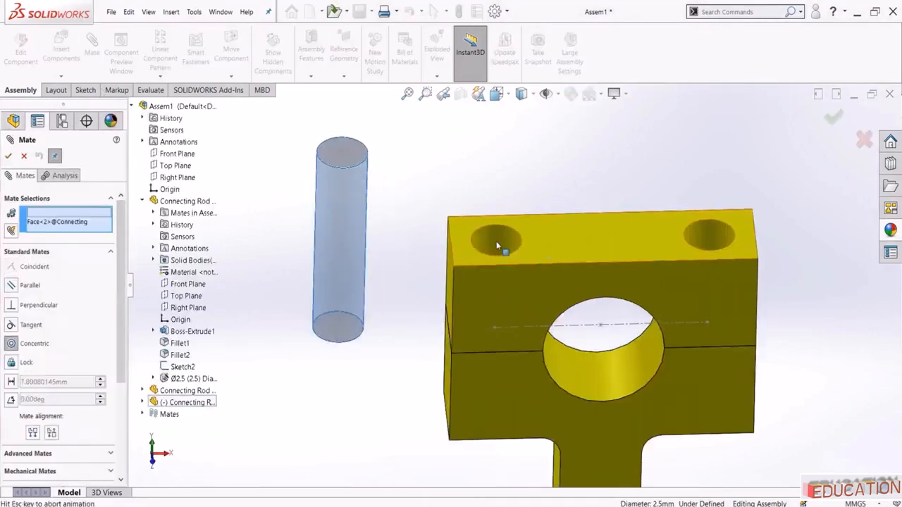
click(496, 241)
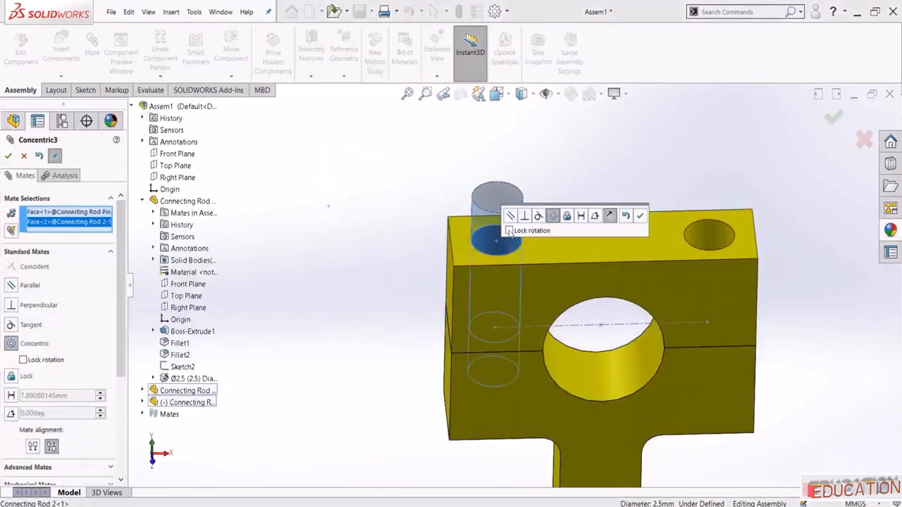
click(640, 217)
Mate the pin's upper end face coincident with the cap's upper face and finish mating
click(497, 192)
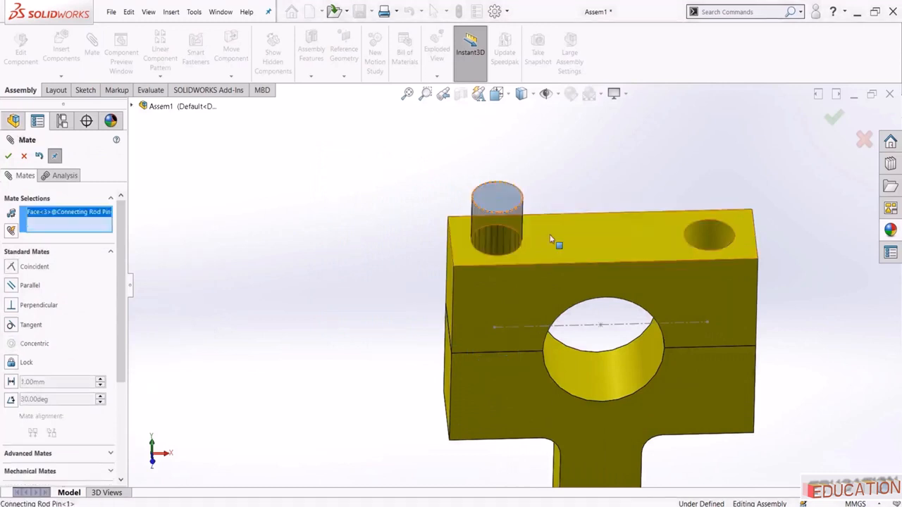
click(554, 239)
click(680, 221)
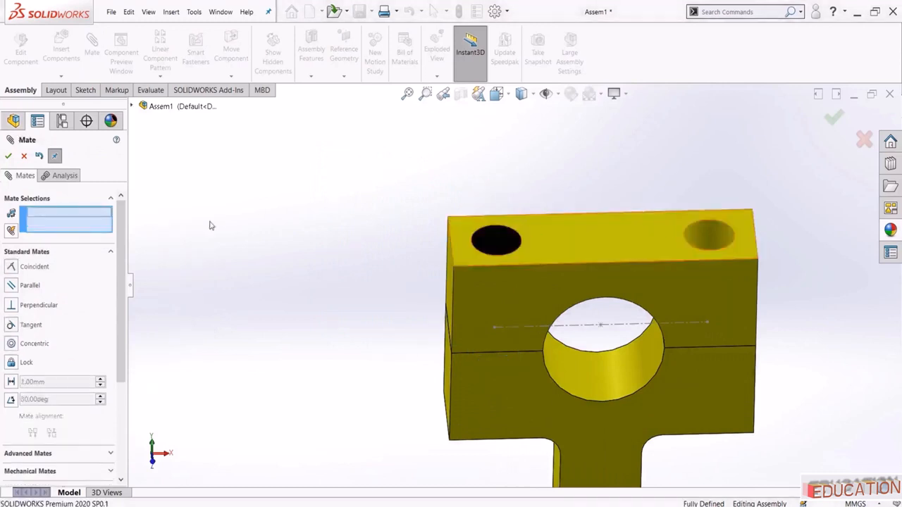
click(8, 156)
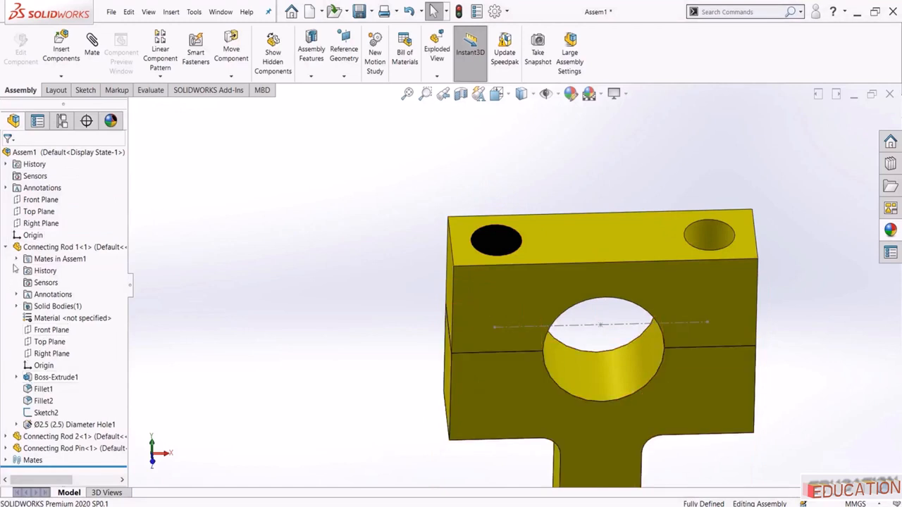
Copy the pin with its mates into the cap's right bolt hole, repeating the coincident mate reference
click(6, 247)
click(28, 272)
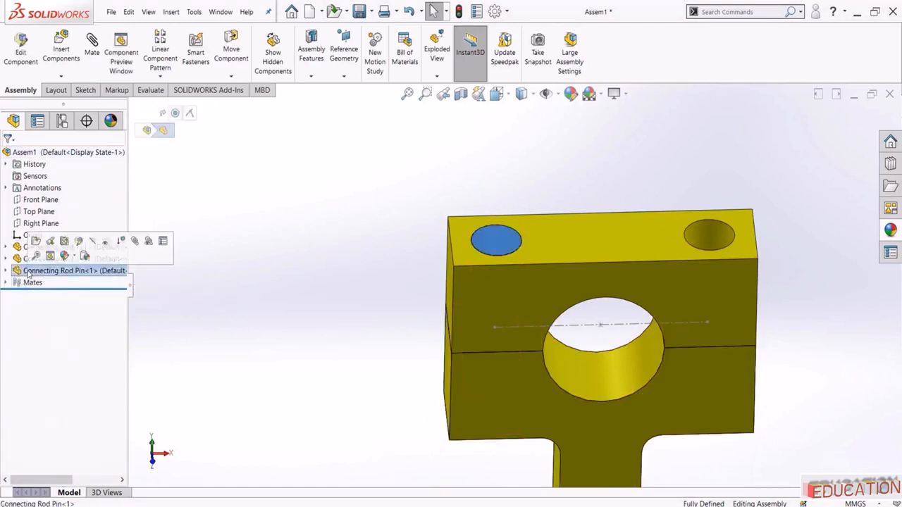
right_click(29, 273)
click(71, 375)
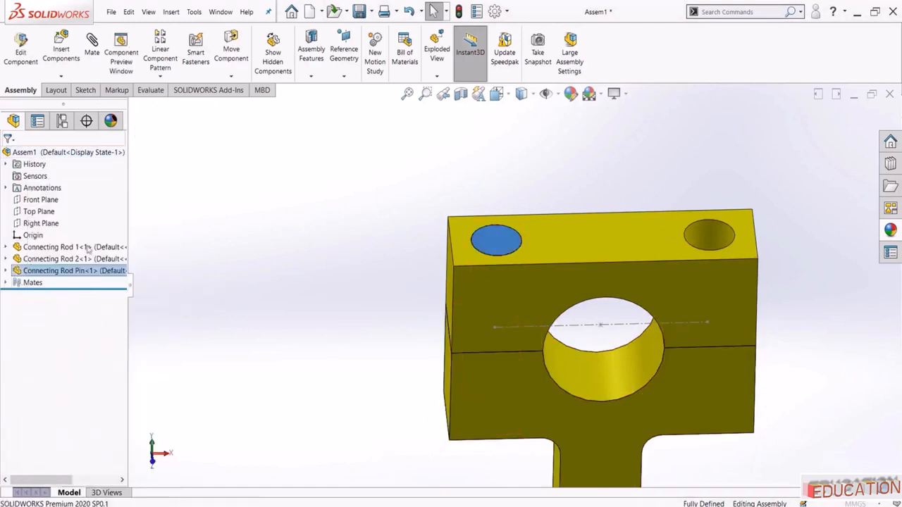
click(120, 157)
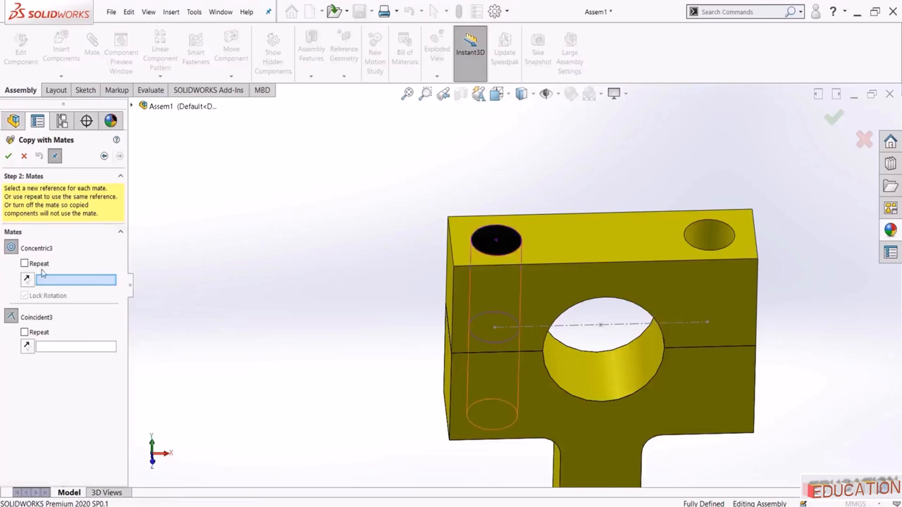
click(671, 248)
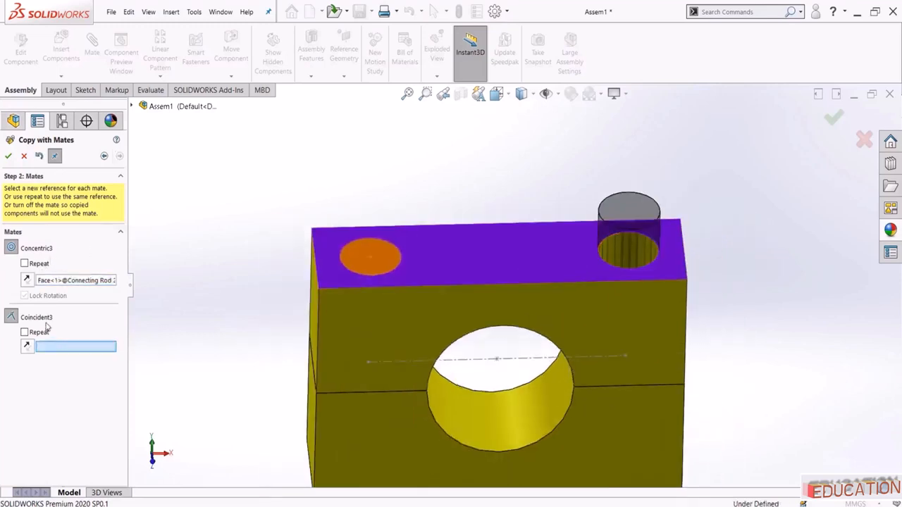
click(25, 332)
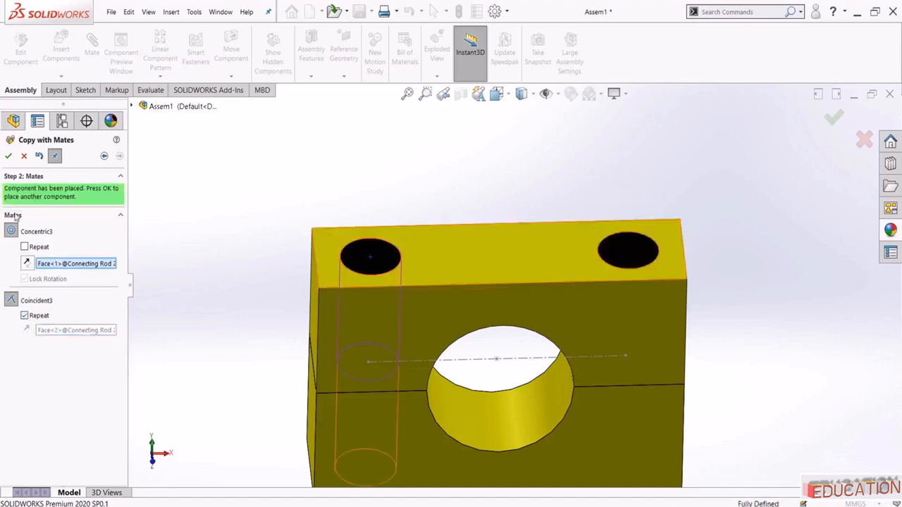
click(8, 157)
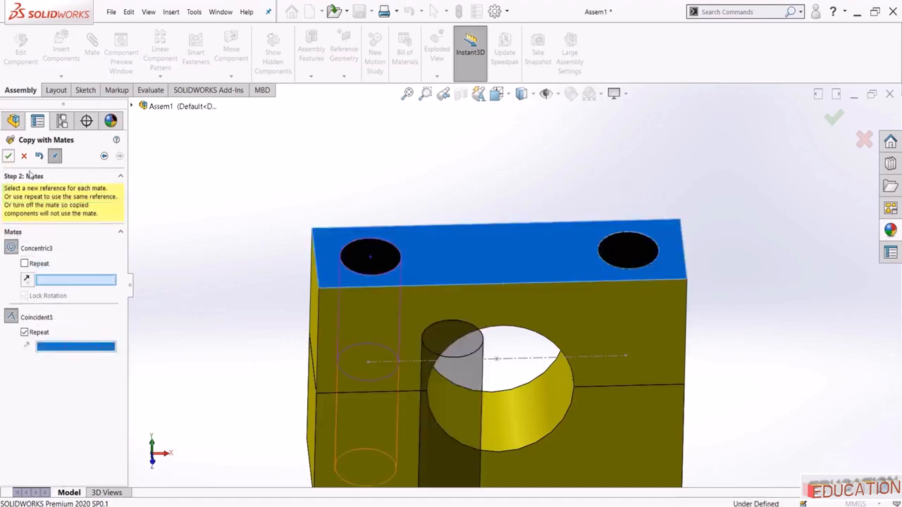
click(24, 156)
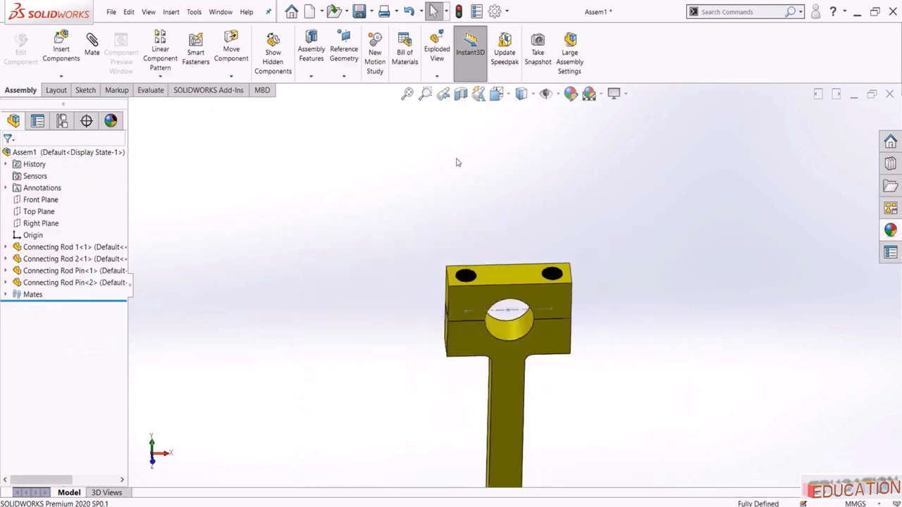
Section the assembly along the Front Plane with a 0 mm offset to examine the pins inside the bolt holes
click(461, 94)
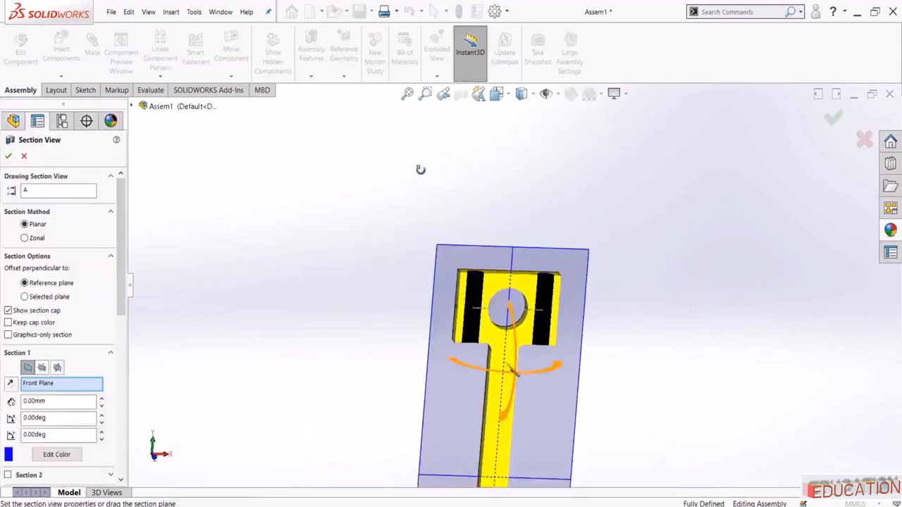
middle_drag(421, 170, 643, 213)
click(835, 119)
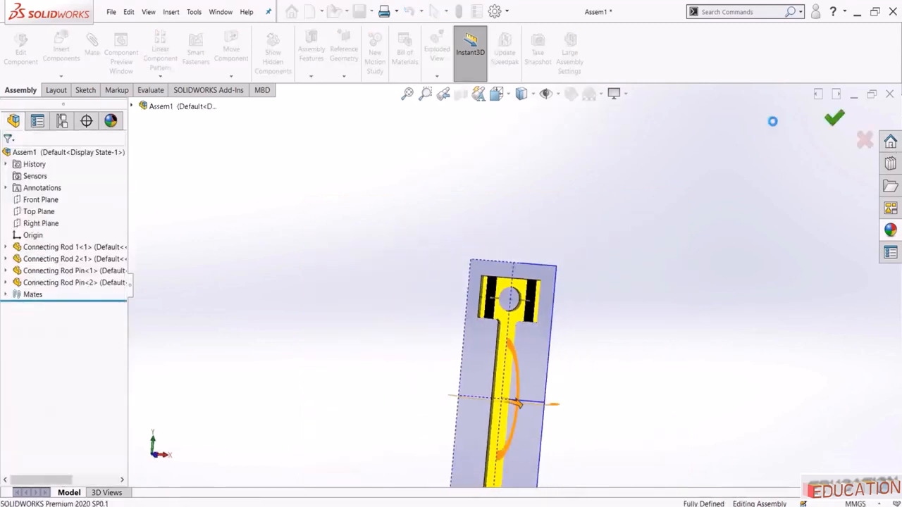
scroll(534, 302, down, 4)
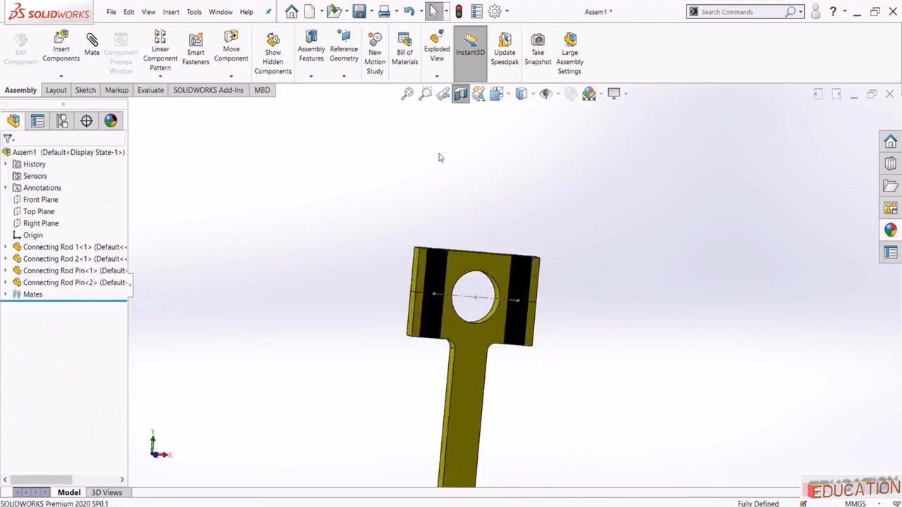
Turn off the section view and run Interference Detection on the whole assembly, closing the check when done
click(461, 94)
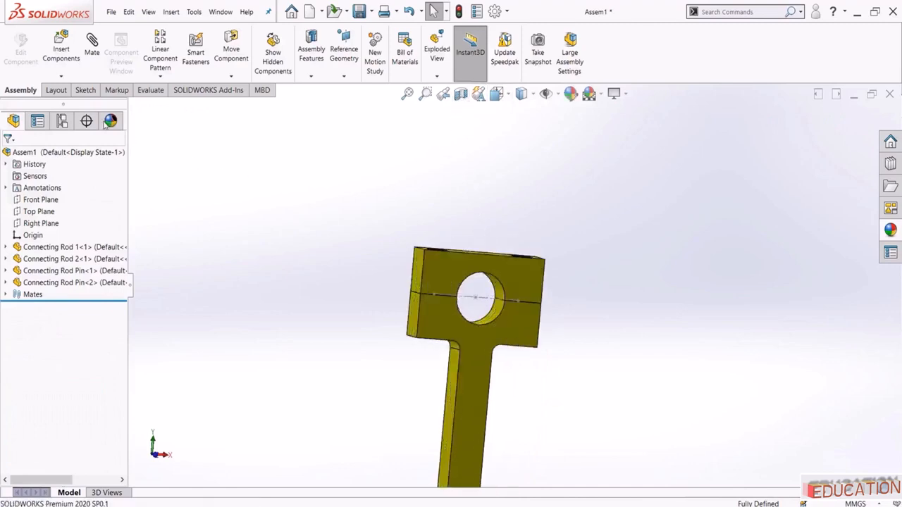
click(150, 90)
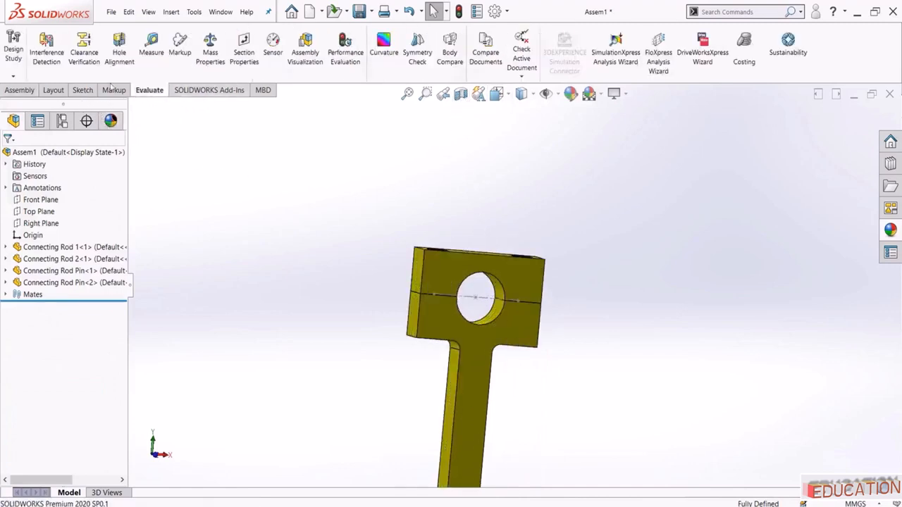
click(46, 50)
click(59, 219)
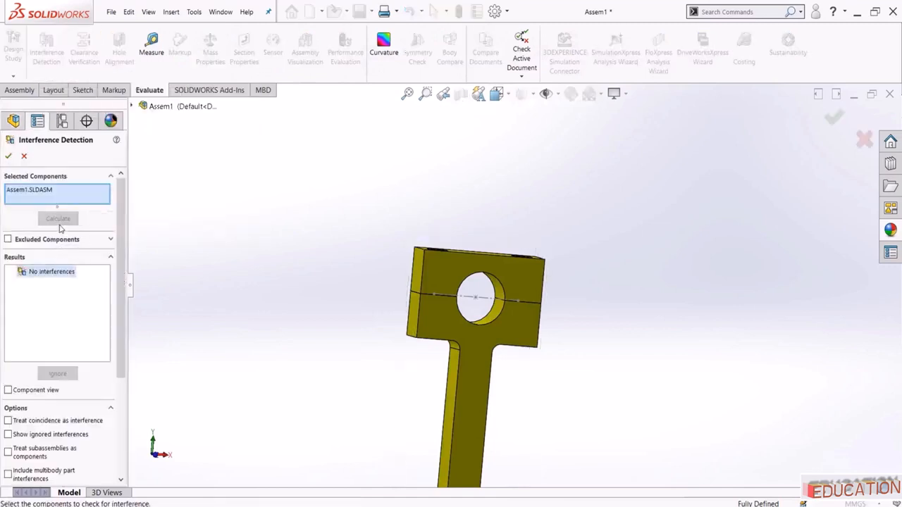
scroll(262, 231, up, 3)
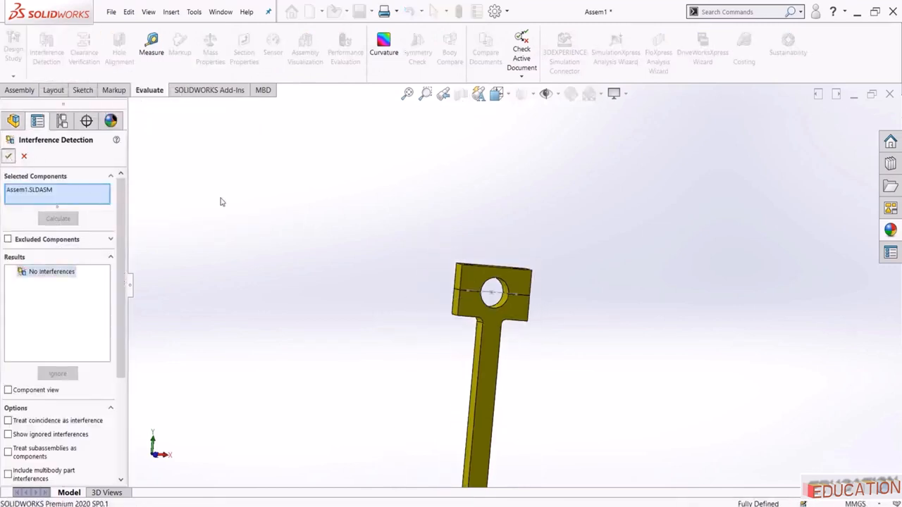
key(Escape)
Look at the connecting rods and their lower joint in the Assem5 engine assembly, and return to Assem1
click(220, 11)
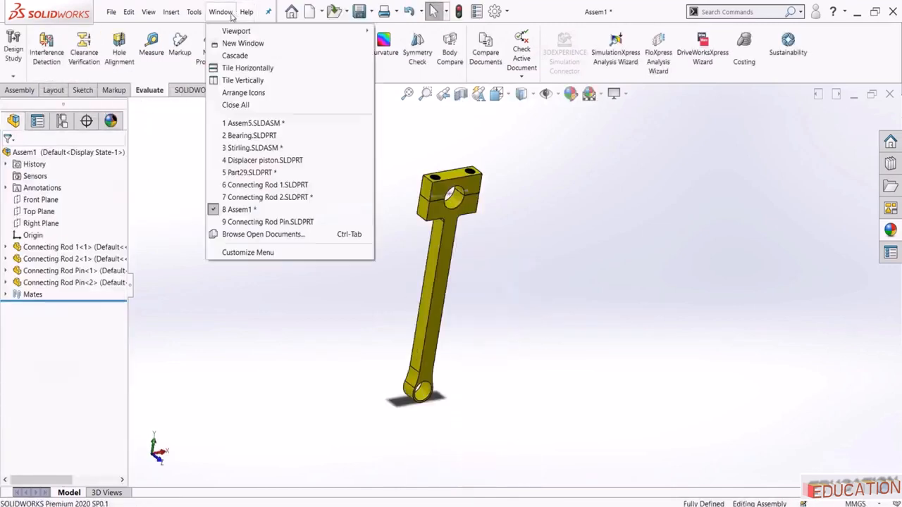
click(252, 122)
scroll(537, 326, down, 10)
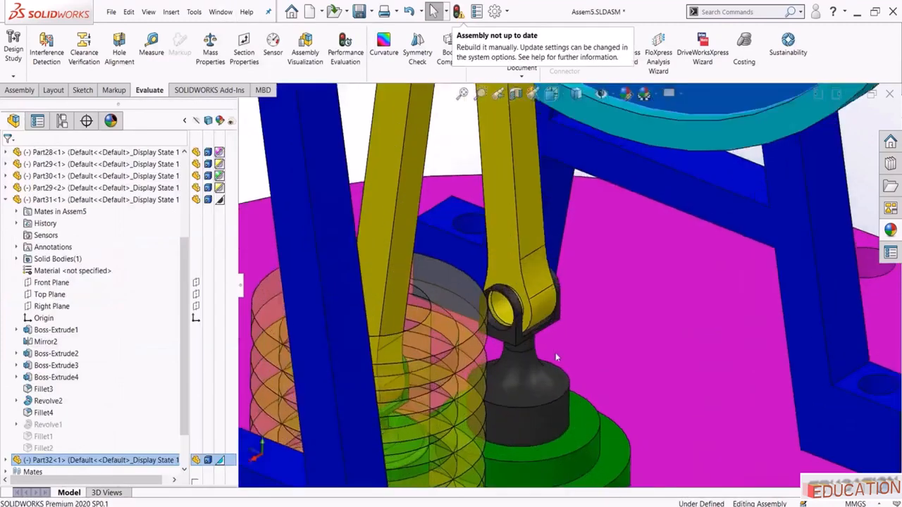
key(f)
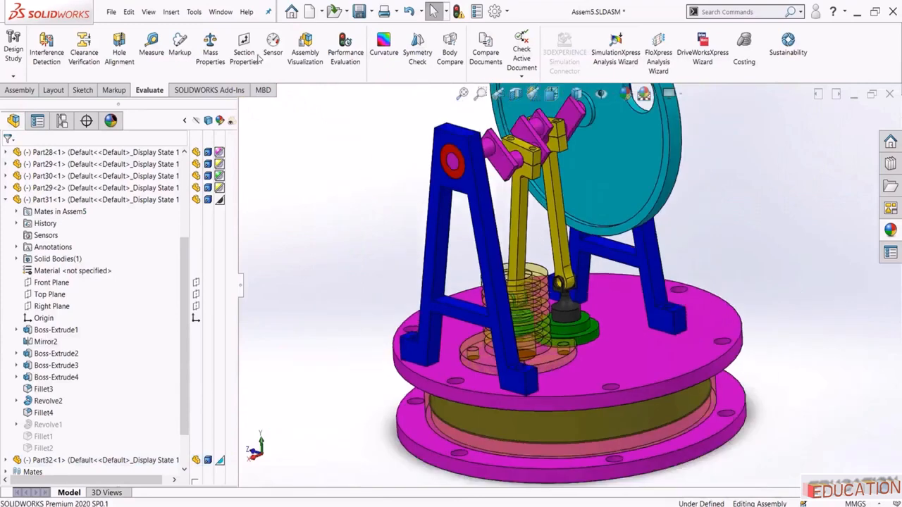
click(219, 12)
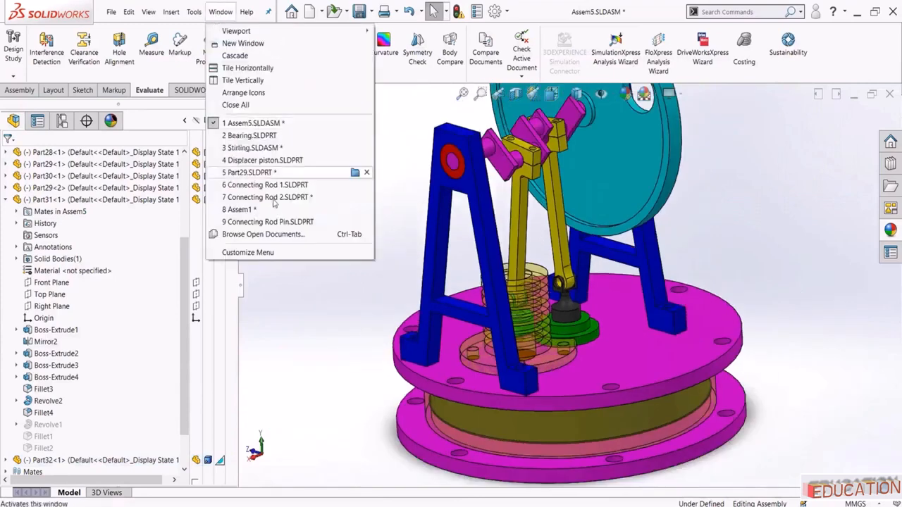
click(352, 209)
scroll(427, 342, down, 2)
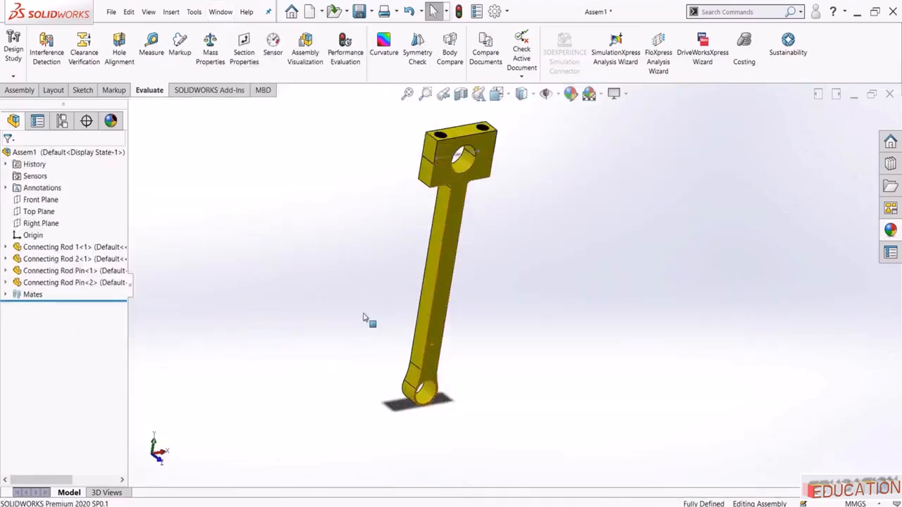
Measure the diameter of the hole in Connecting Rod 1's small lower end
click(152, 46)
scroll(449, 416, down, 3)
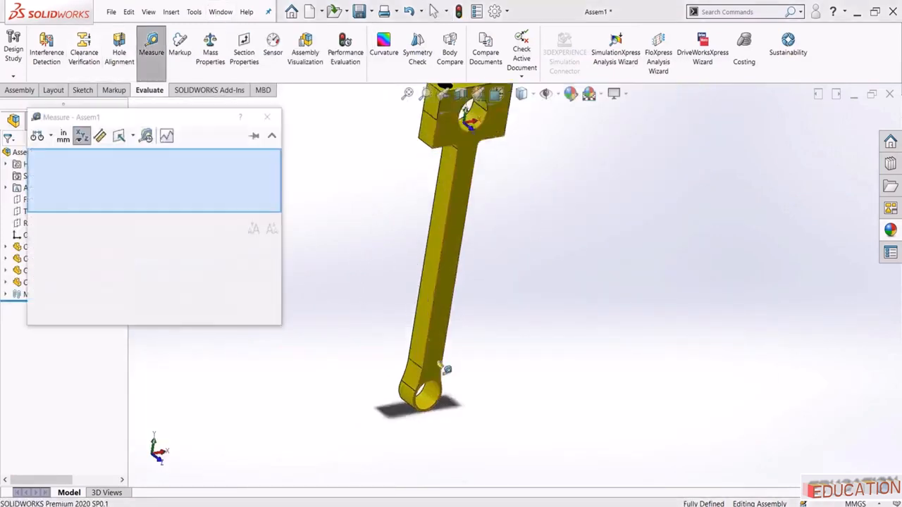
click(449, 405)
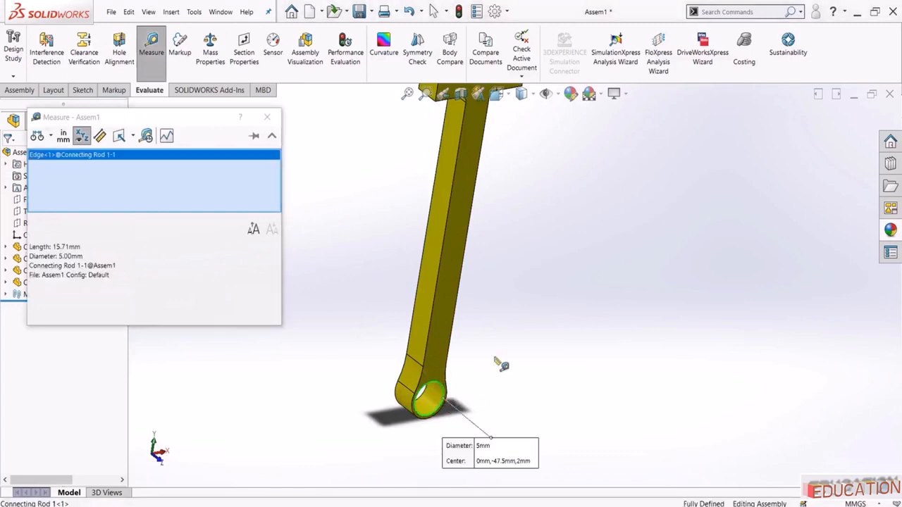
click(267, 117)
key(f)
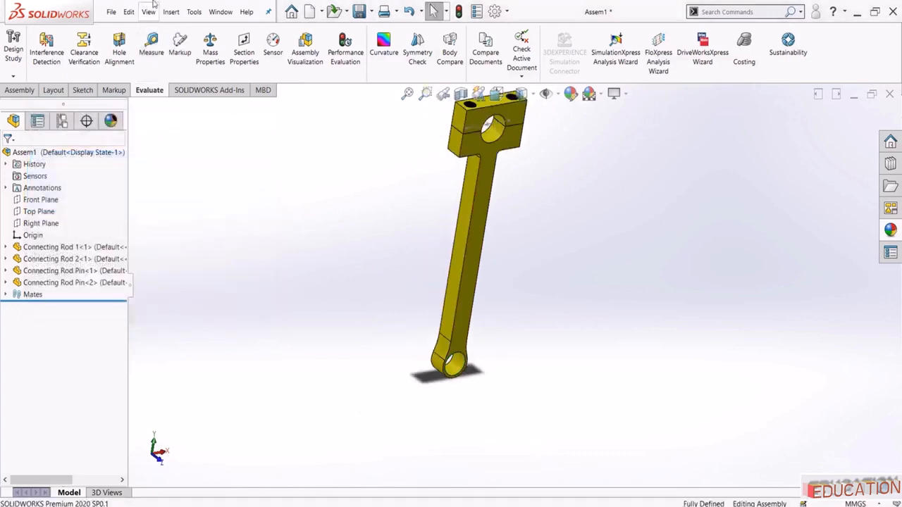
Create a new part and sketch two concentric circles at the origin on the Front Plane, the outer about 12 mm in diameter
click(312, 14)
click(541, 347)
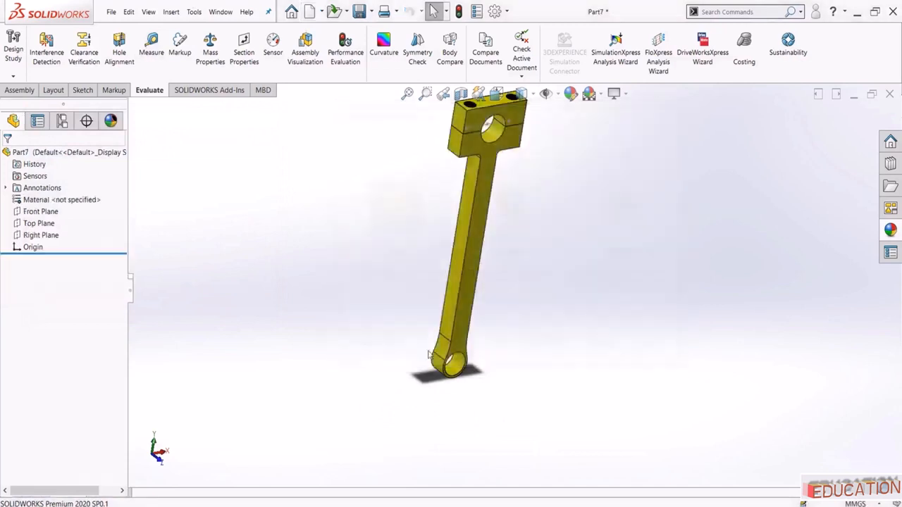
click(38, 211)
click(36, 205)
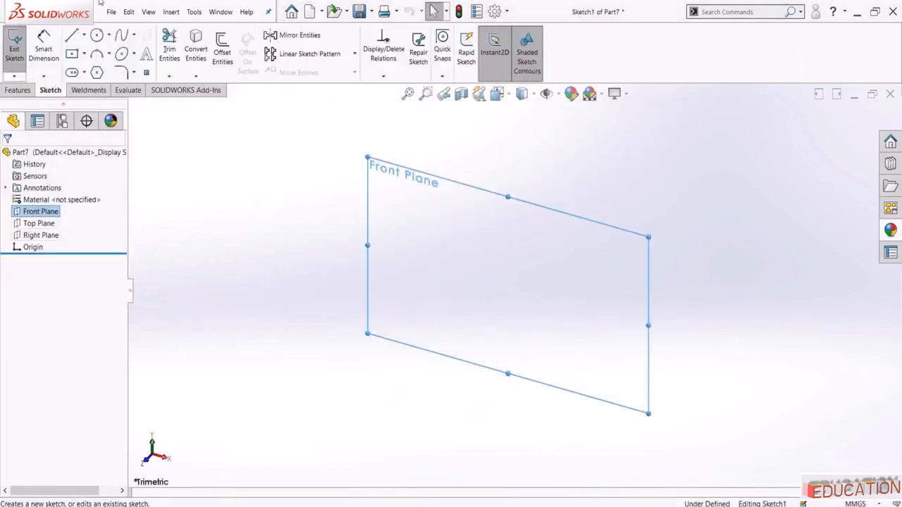
click(96, 35)
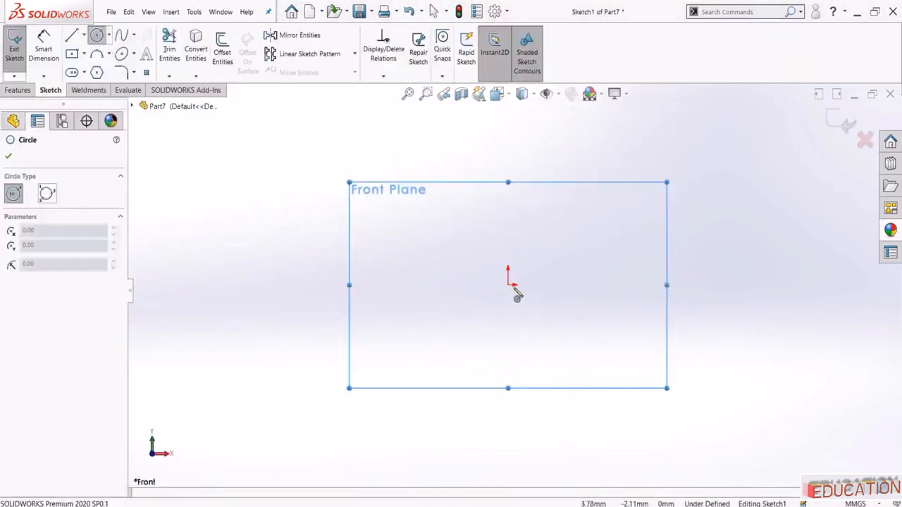
drag(507, 286, 535, 249)
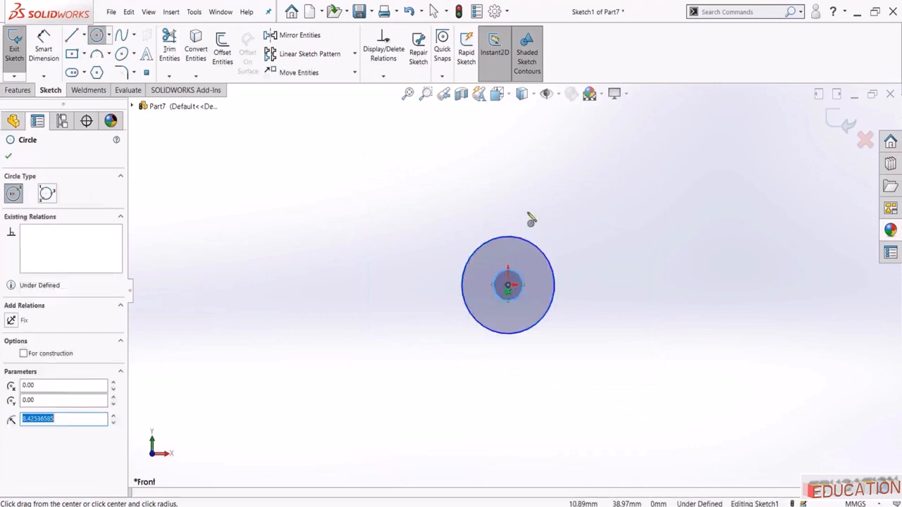
key(Escape)
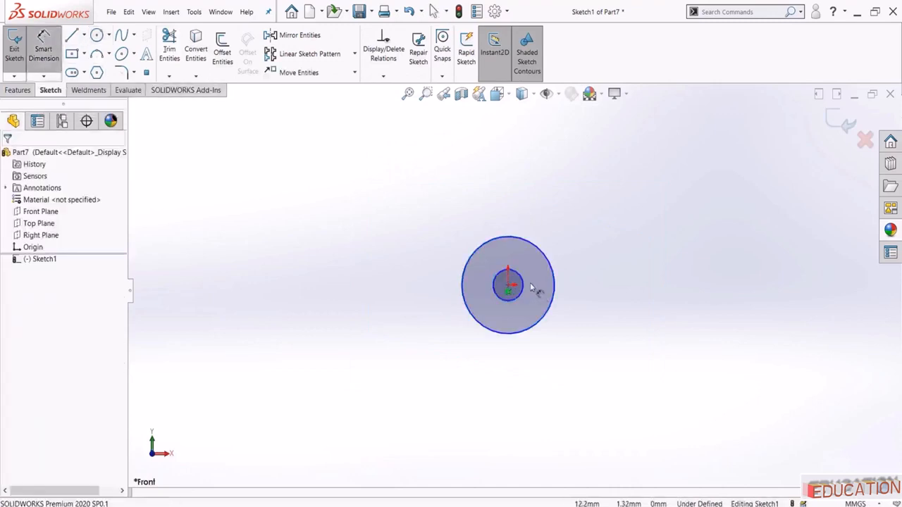
Dimension the inner circle's diameter to 4 mm and the outer circle's diameter to 5 mm
click(522, 284)
click(598, 286)
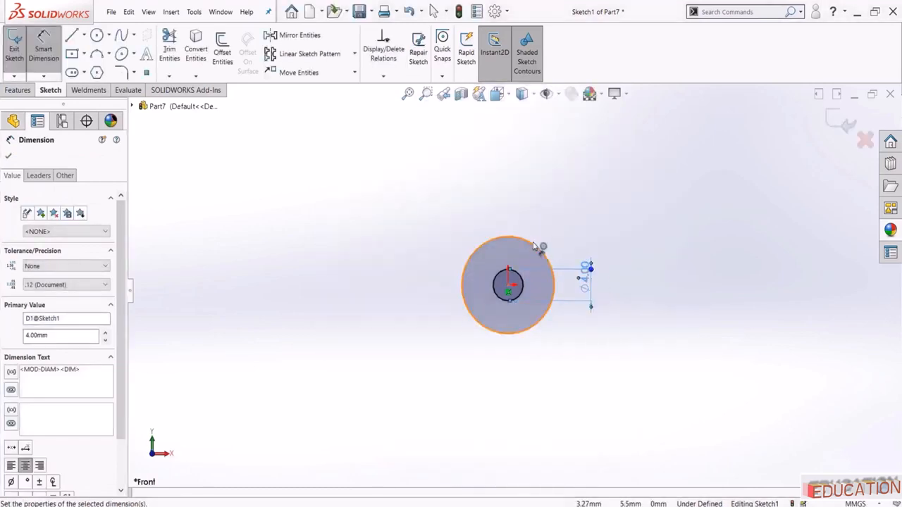
click(540, 248)
click(618, 286)
text(5)
key(Return)
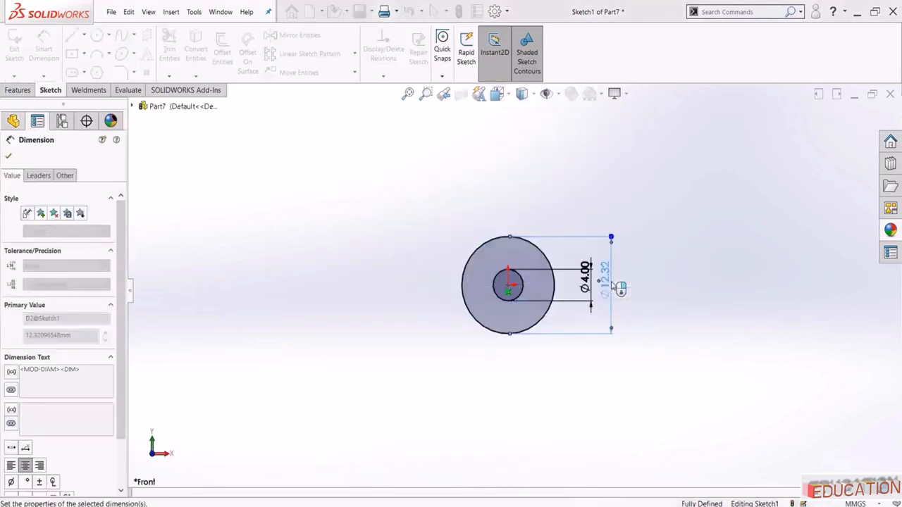
key(Escape)
Extrude the ring profile 4 mm with the Mid Plane end condition
click(18, 90)
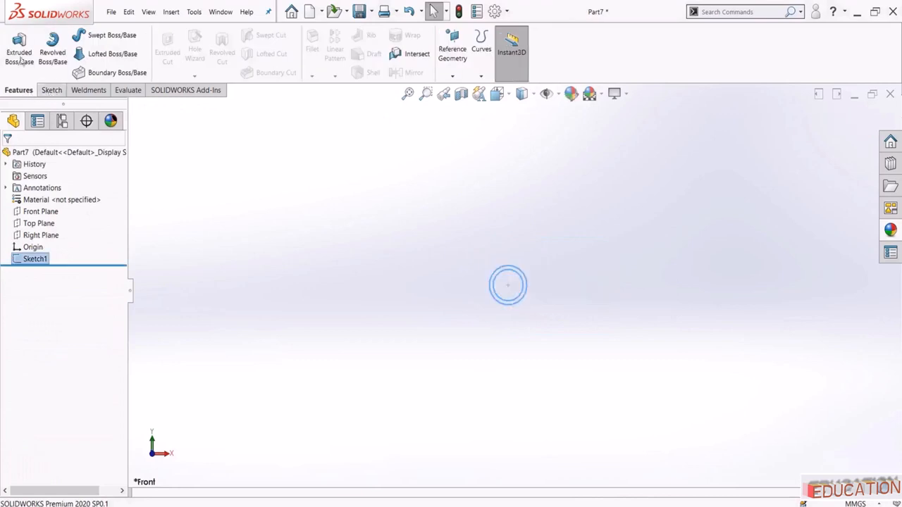
click(19, 50)
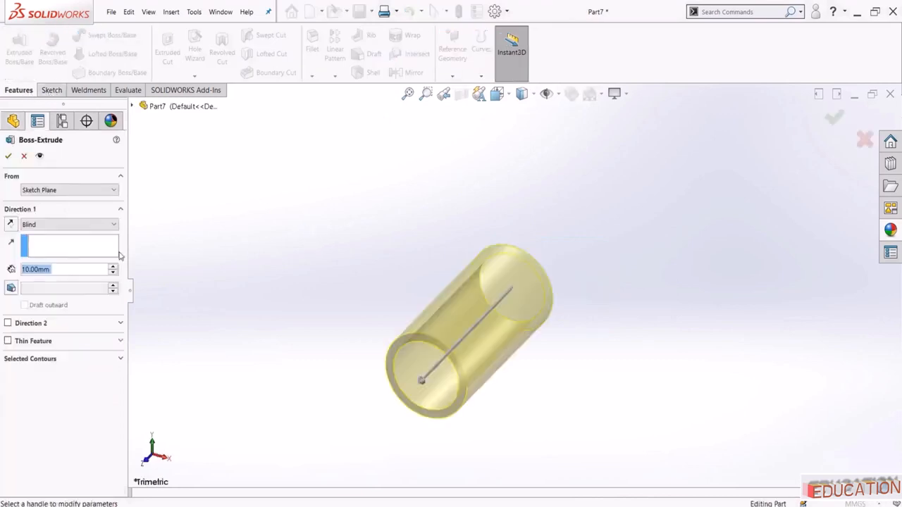
text(4)
key(Return)
click(86, 224)
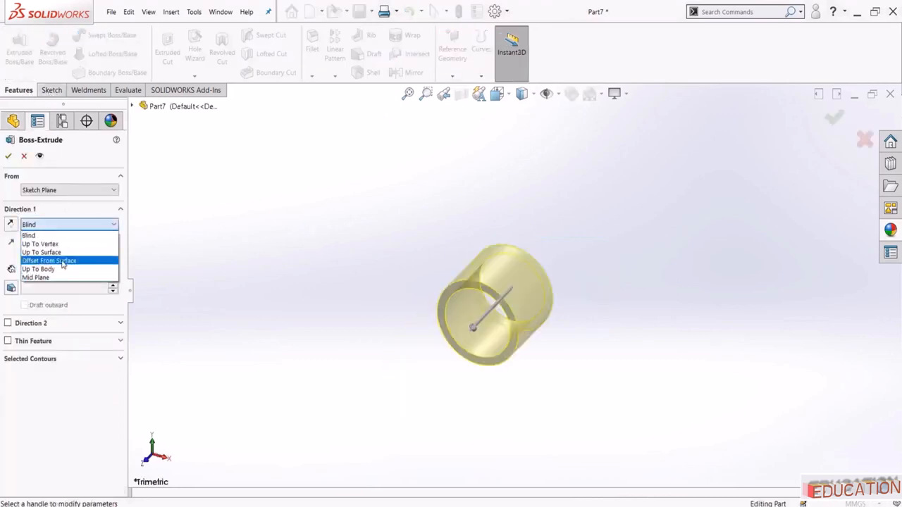
click(43, 276)
click(8, 157)
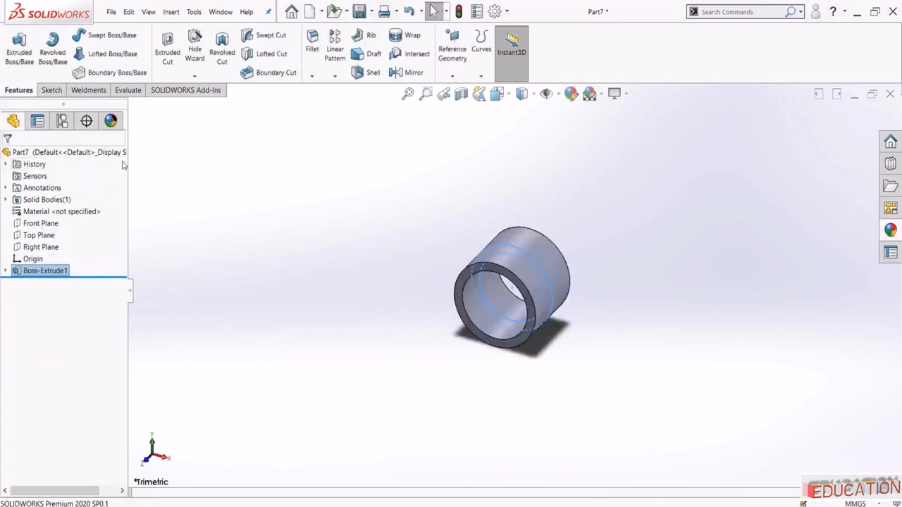
Show the part's display settings and paste the copied black appearance onto the whole part
drag(126, 166, 165, 166)
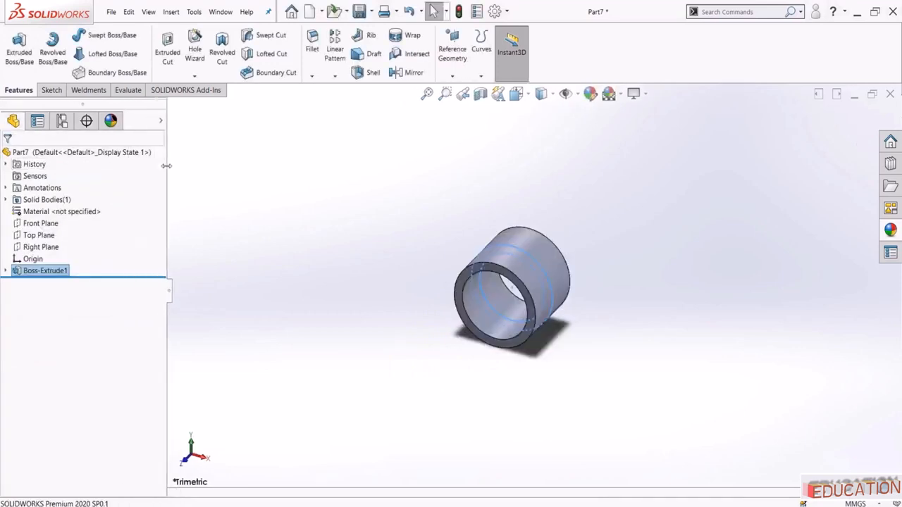
click(161, 120)
click(196, 153)
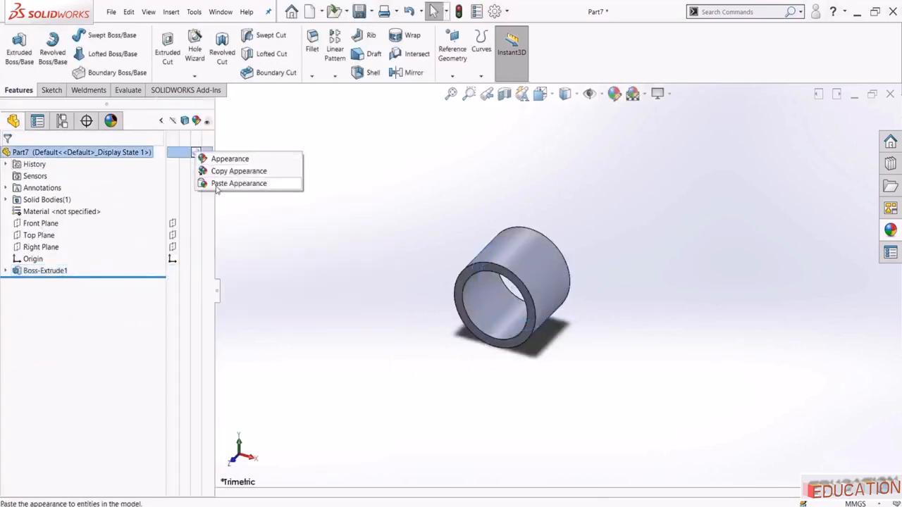
click(233, 183)
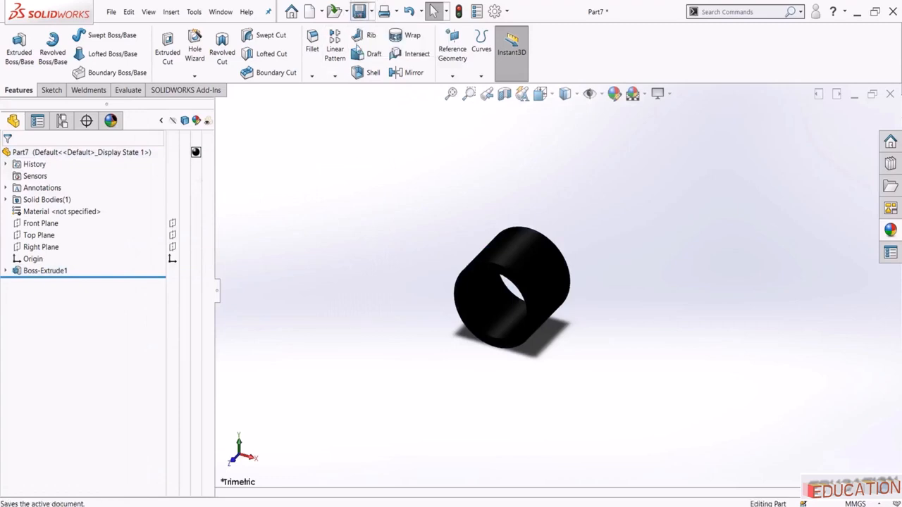
Save the part as Connecting Rod Bearing in New folder (17)
click(358, 11)
text(Connecting)
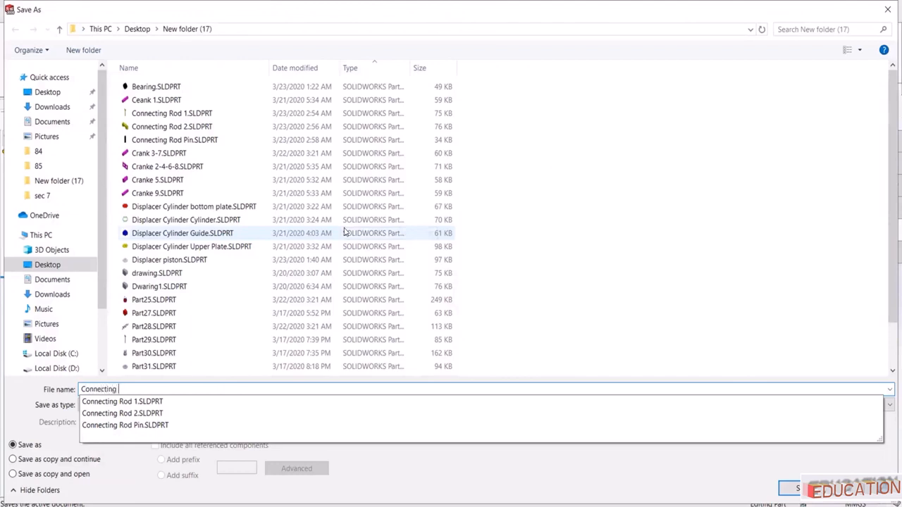
text(Rod Bearing)
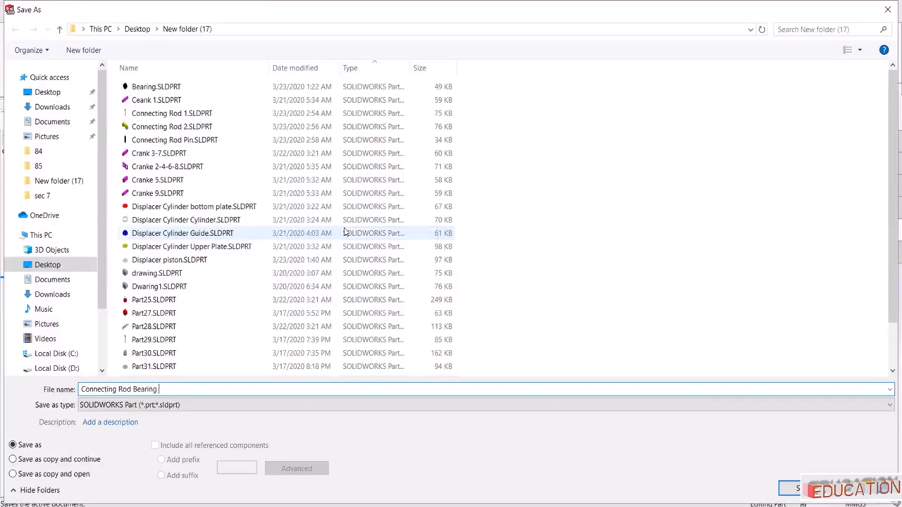
key(Return)
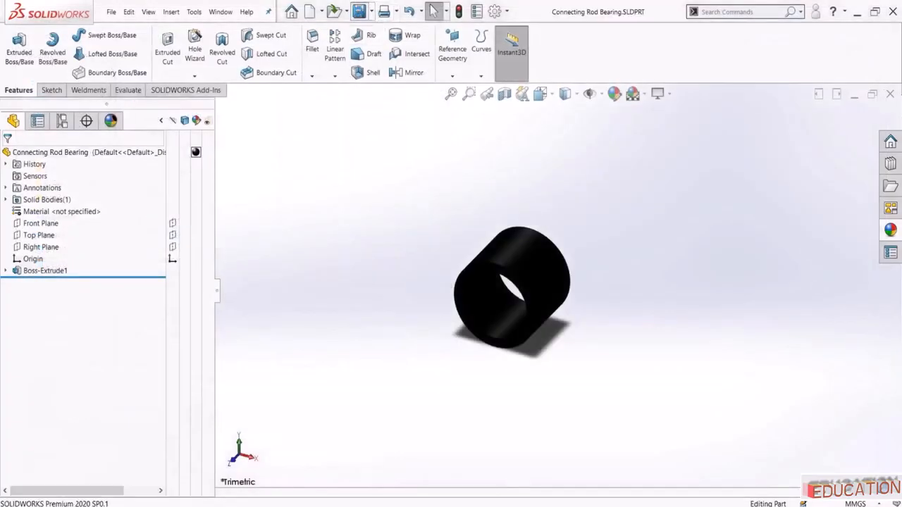
Return to Assem1 and insert the Connecting Rod Bearing part beside the rod's small lower end
click(220, 11)
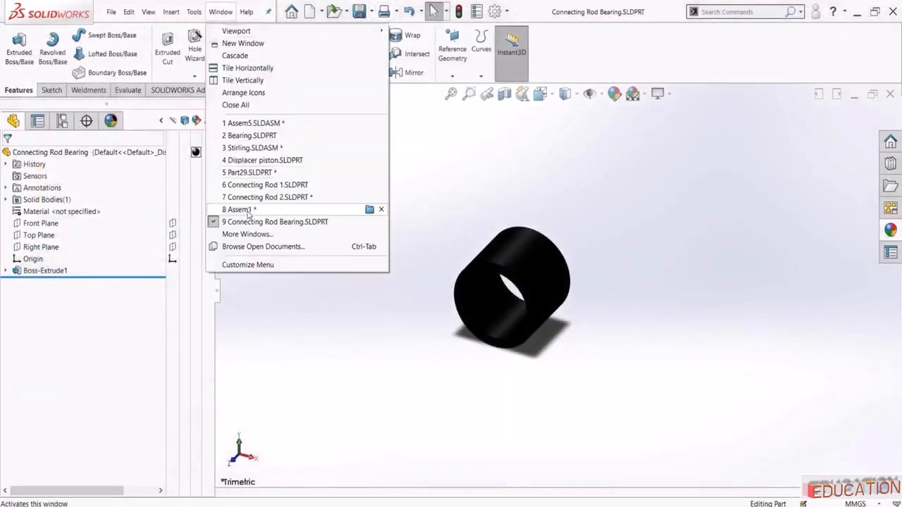
click(313, 207)
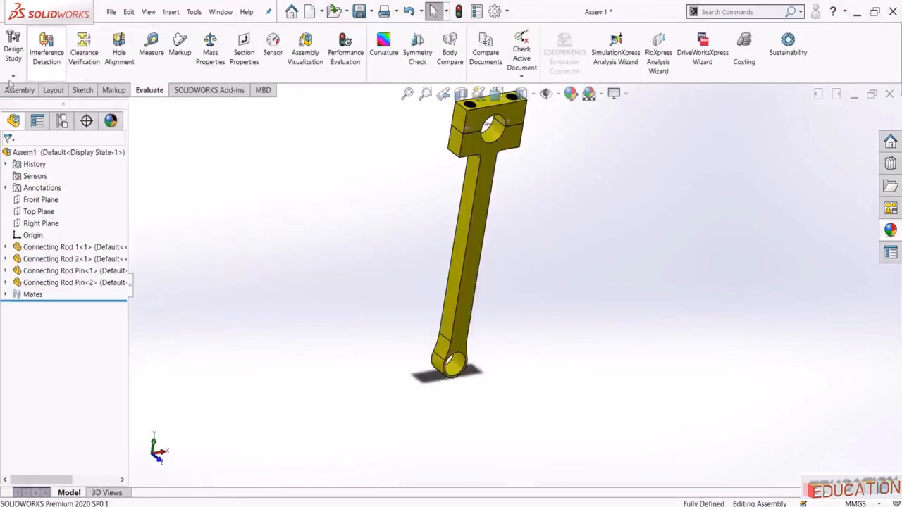
click(20, 90)
click(60, 49)
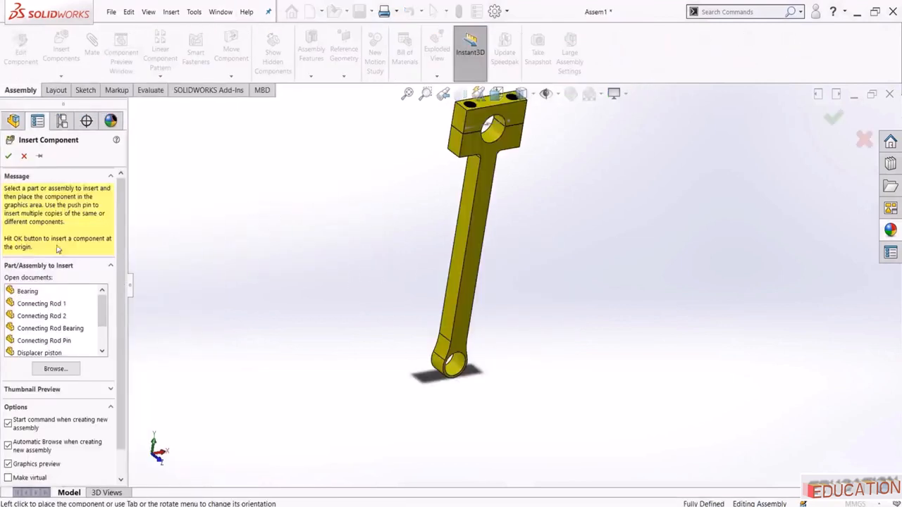
click(28, 292)
click(69, 329)
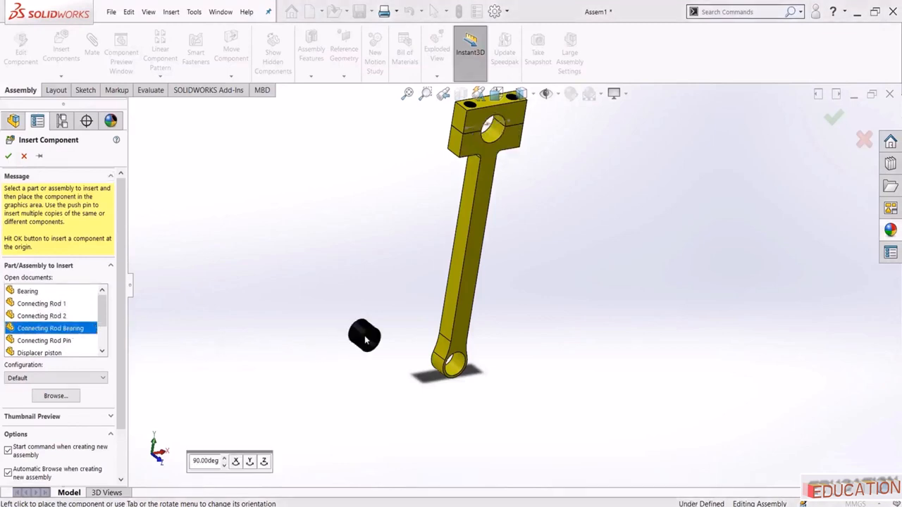
click(401, 347)
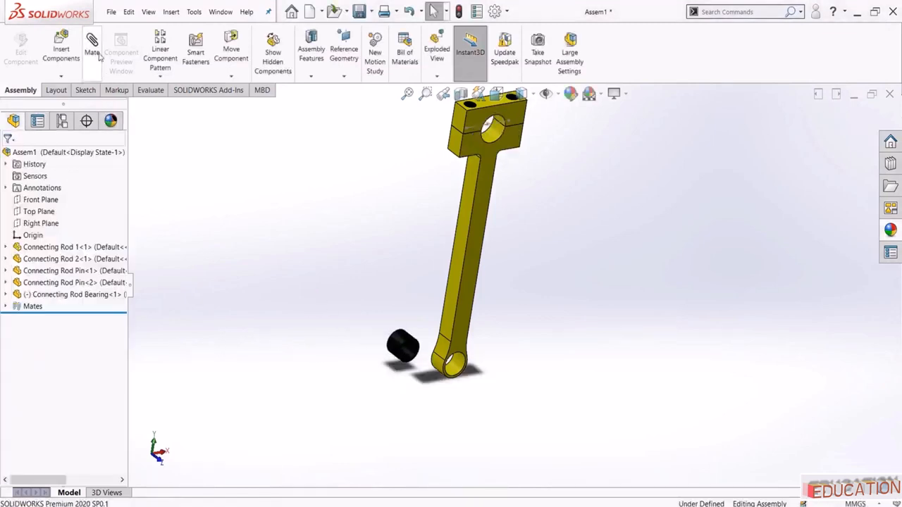
Mate the bearing's outer cylindrical face concentric with the hole in the small end of Connecting Rod 1
click(92, 44)
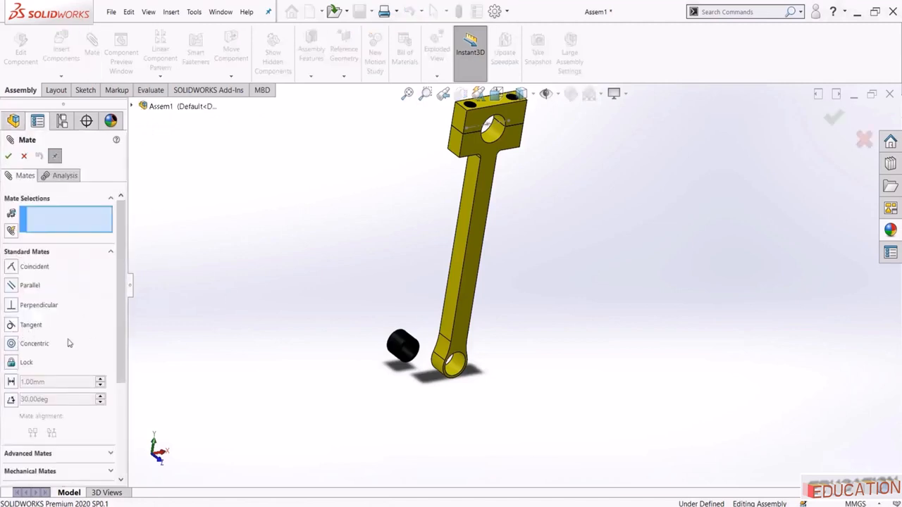
scroll(326, 346, down, 3)
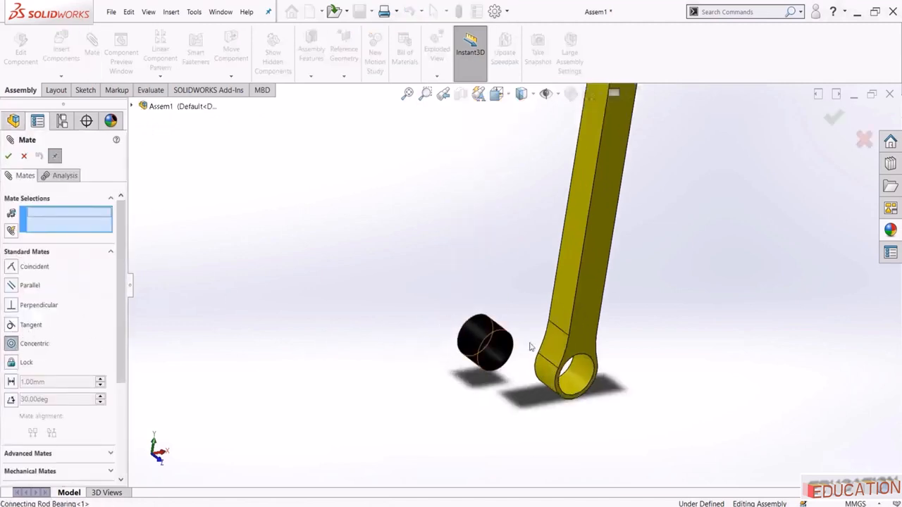
click(508, 347)
click(582, 373)
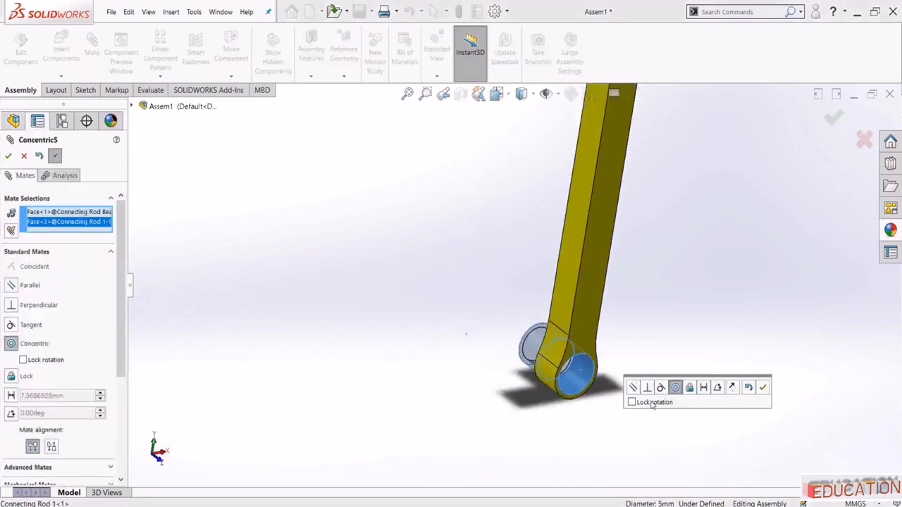
Lock rotation on the bearing's concentric mate in the connecting rod's small end and make the bearing's end face coincident with the rod's side face
click(633, 402)
click(763, 388)
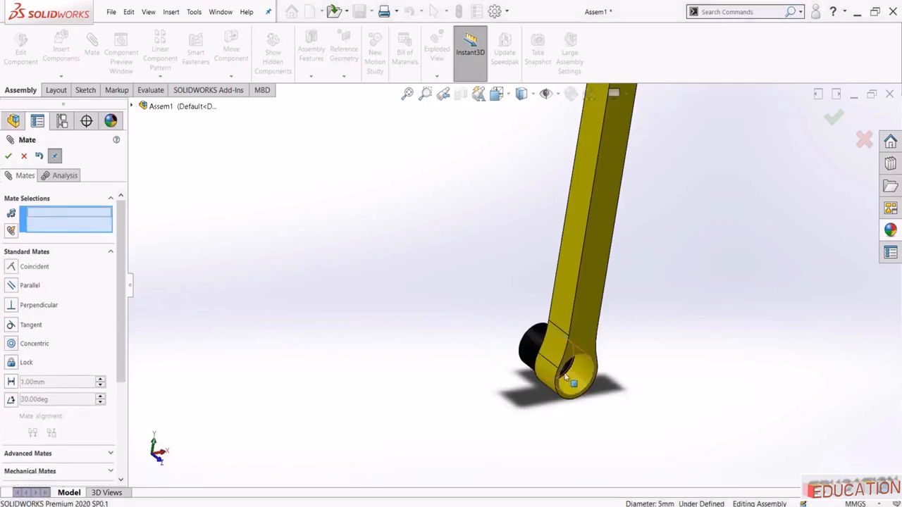
middle_drag(573, 379, 585, 347)
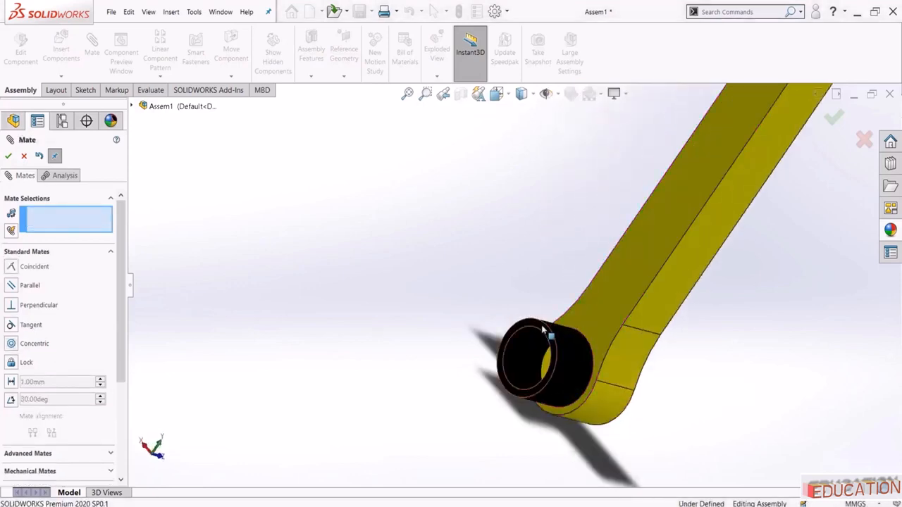
click(586, 308)
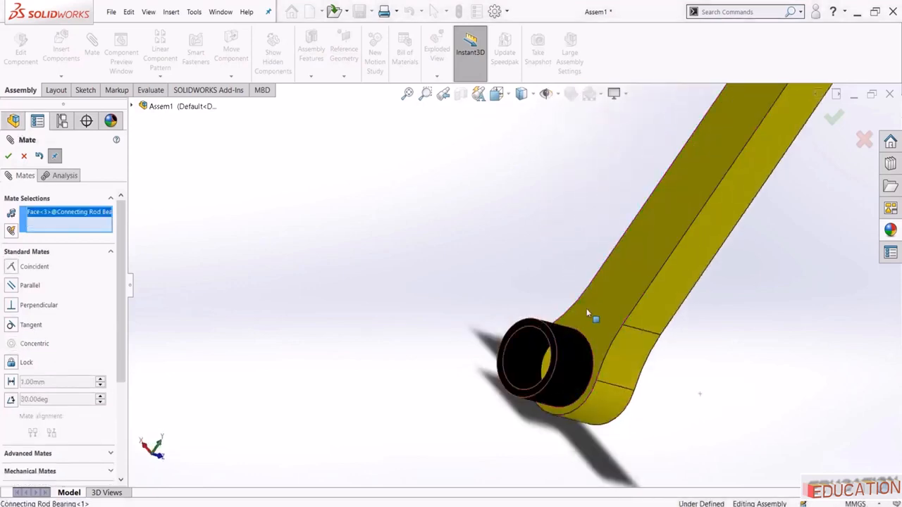
click(635, 277)
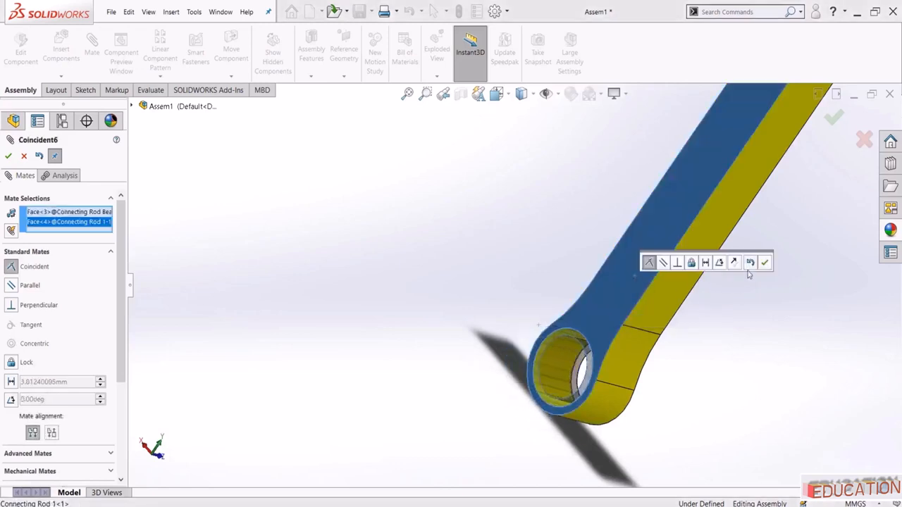
click(765, 262)
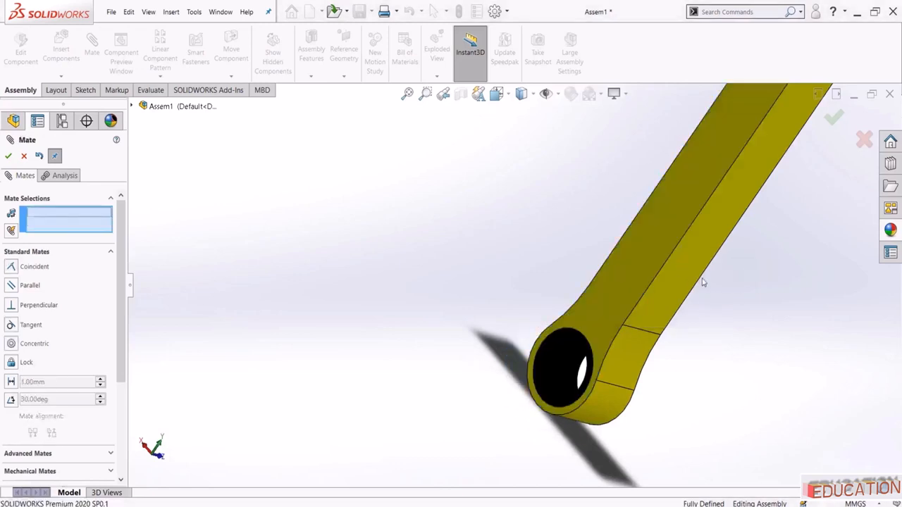
click(9, 158)
Hide all reference item types in the assembly view
scroll(357, 306, up, 7)
middle_drag(508, 268, 395, 282)
scroll(507, 275, down, 4)
click(545, 94)
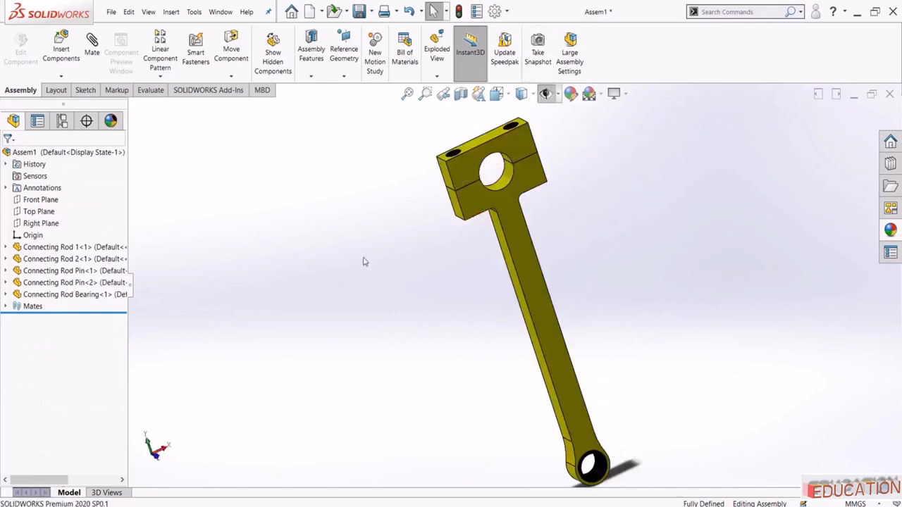
scroll(536, 258, up, 3)
scroll(497, 226, down, 4)
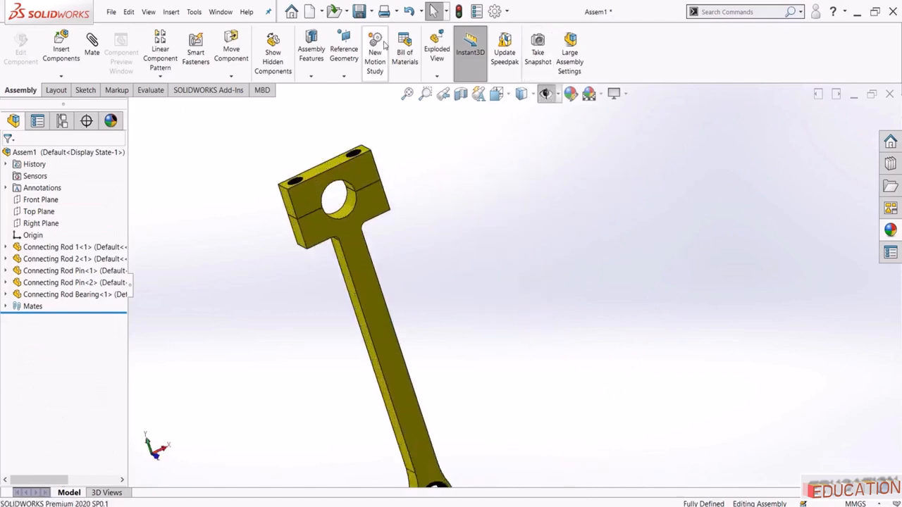
Save all modified documents, naming the assembly Connecting Rod Sub Assembly
click(359, 12)
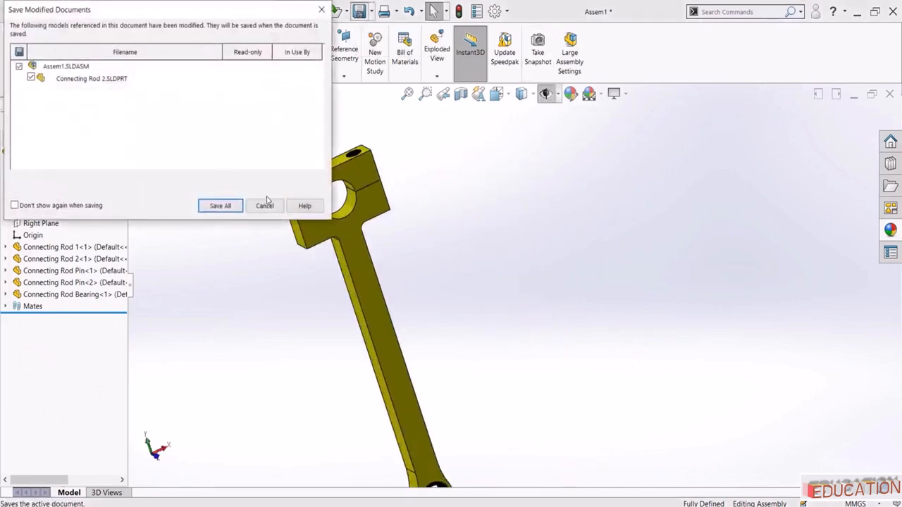
click(220, 206)
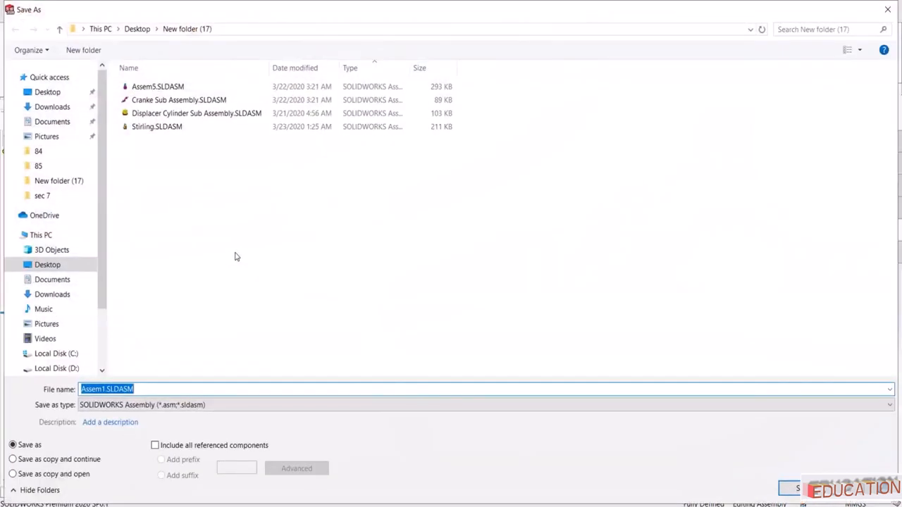
text(Connect)
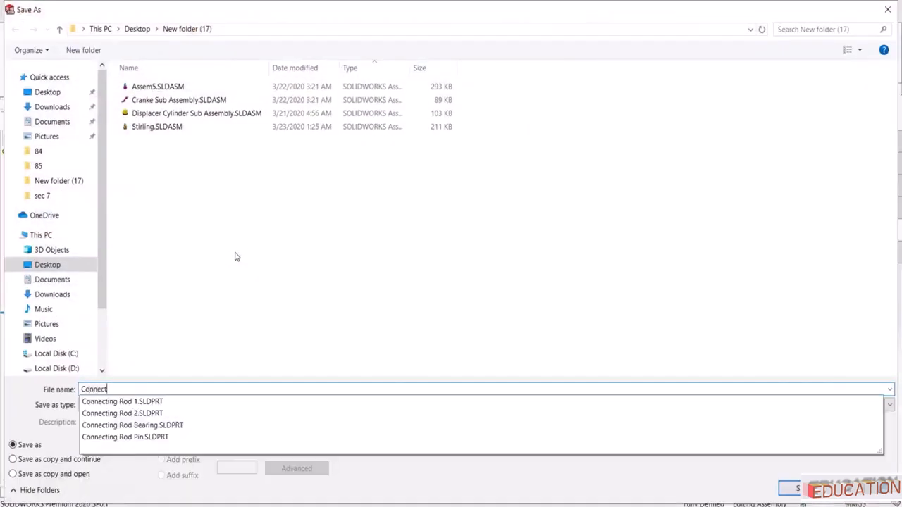
text(ing Rod Sub Assembly)
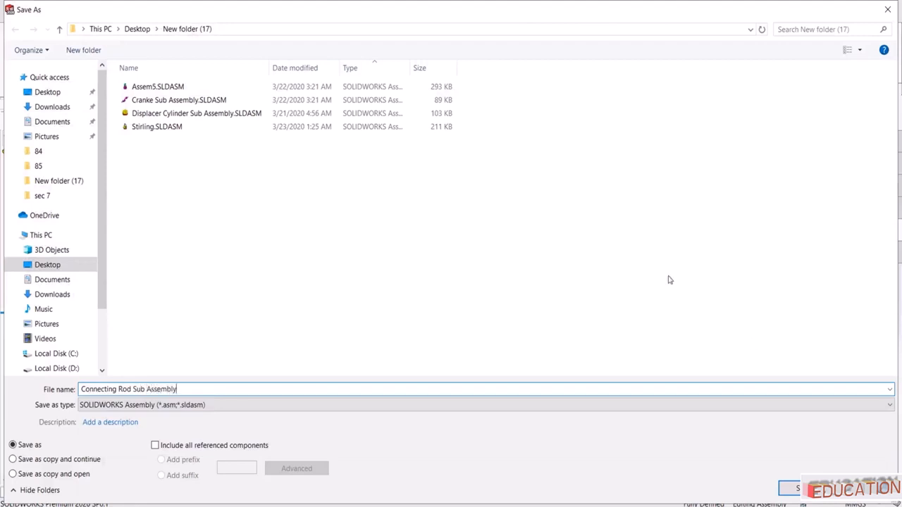
click(789, 488)
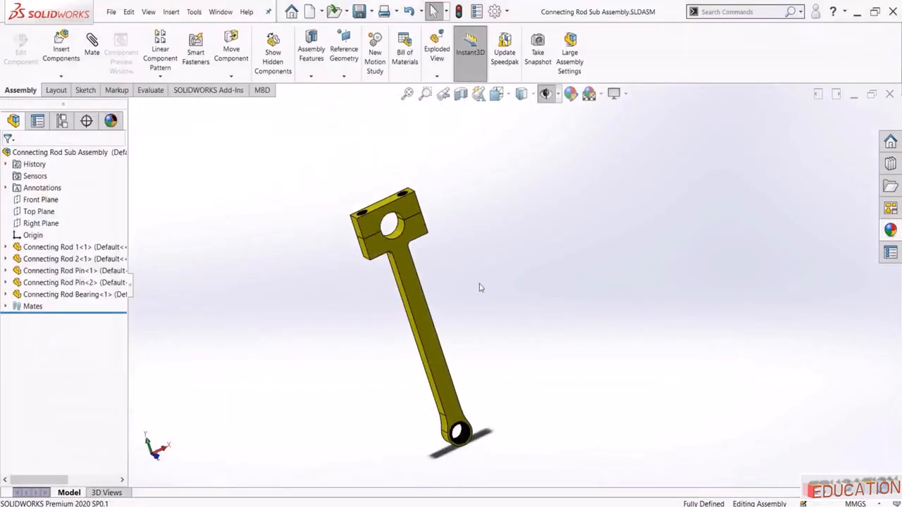
Switch to the open Stirling.SLDASM assembly
click(227, 14)
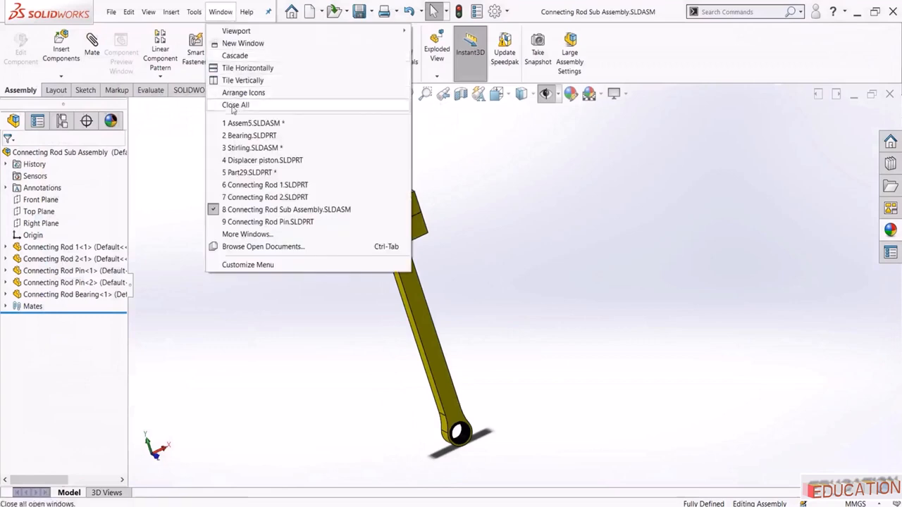
click(258, 148)
scroll(503, 242, up, 1)
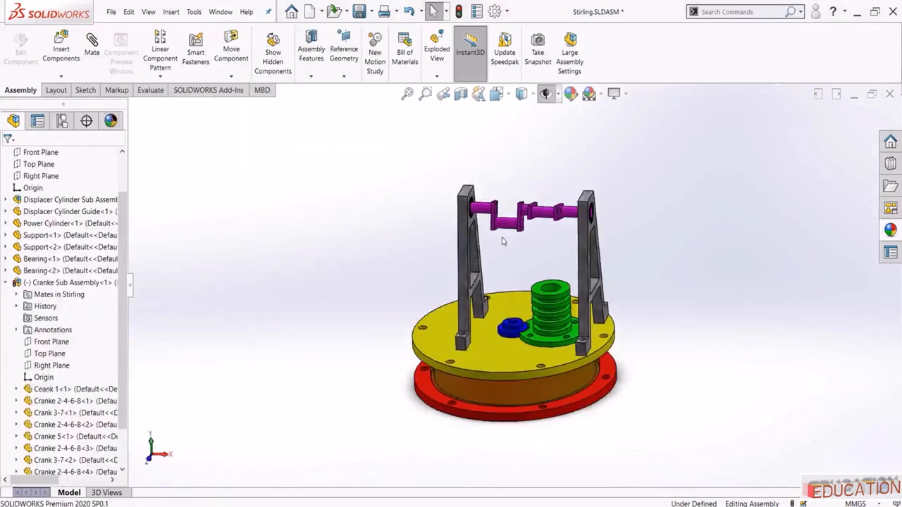
scroll(520, 242, down, 2)
mouse_move(522, 241)
middle_down()
mouse_move(513, 198)
mouse_move(516, 242)
middle_up()
Insert the power piston.SLDPRT component and place it just above the green power cylinder
click(61, 47)
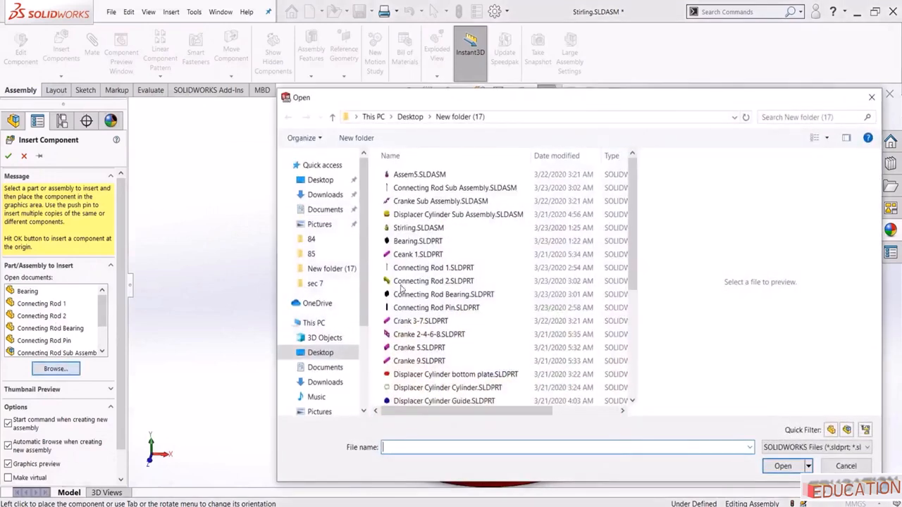
click(423, 188)
key(Down)
key(Down)
key(Down)
key(Down)
key(Down)
key(Down)
key(Down)
key(Down)
key(Down)
key(Down)
key(Down)
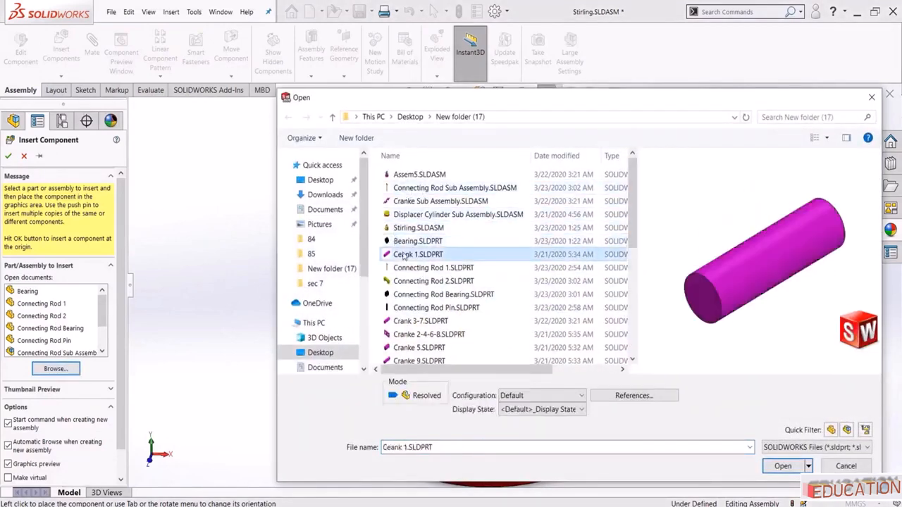
scroll(404, 340, down, 6)
click(407, 345)
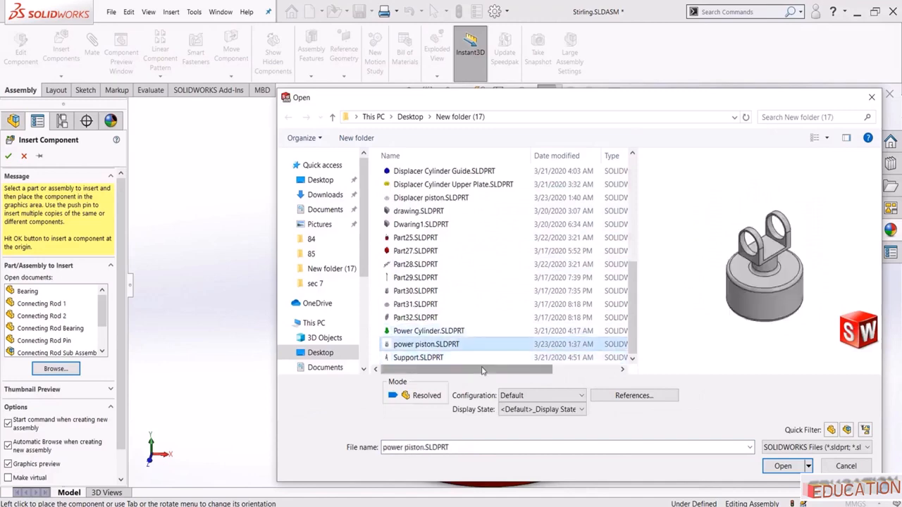
key(Up)
key(Up)
key(Up)
key(Down)
key(Down)
key(Down)
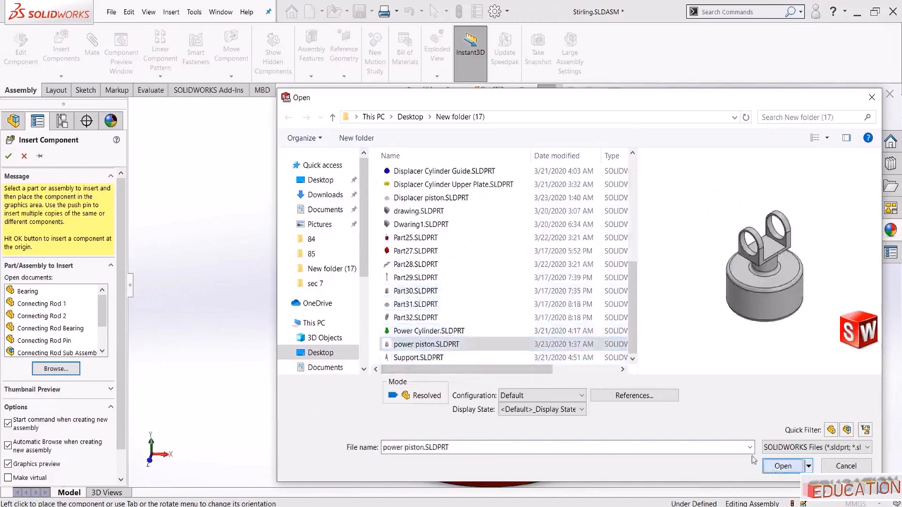
click(781, 465)
scroll(550, 289, down, 5)
click(550, 289)
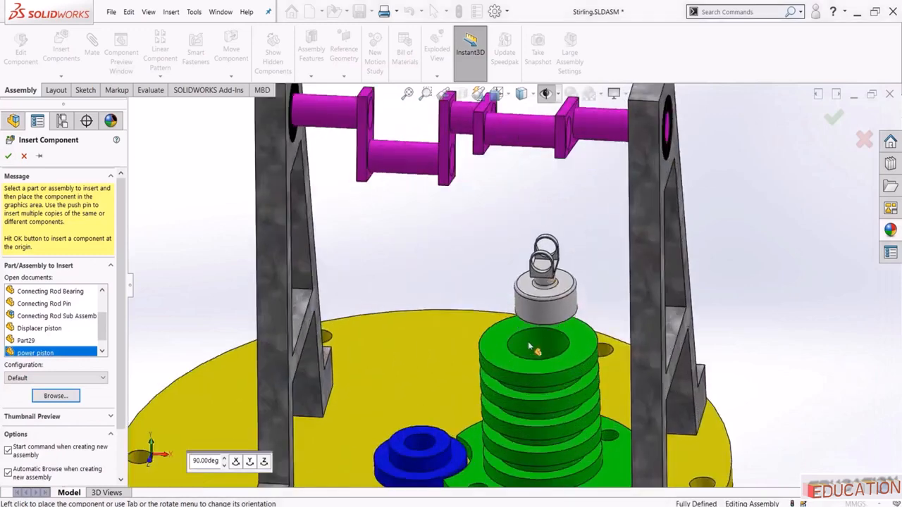
Mate the power piston's outer face concentric with the power cylinder's bore and try moving the piston along the bore
key(f)
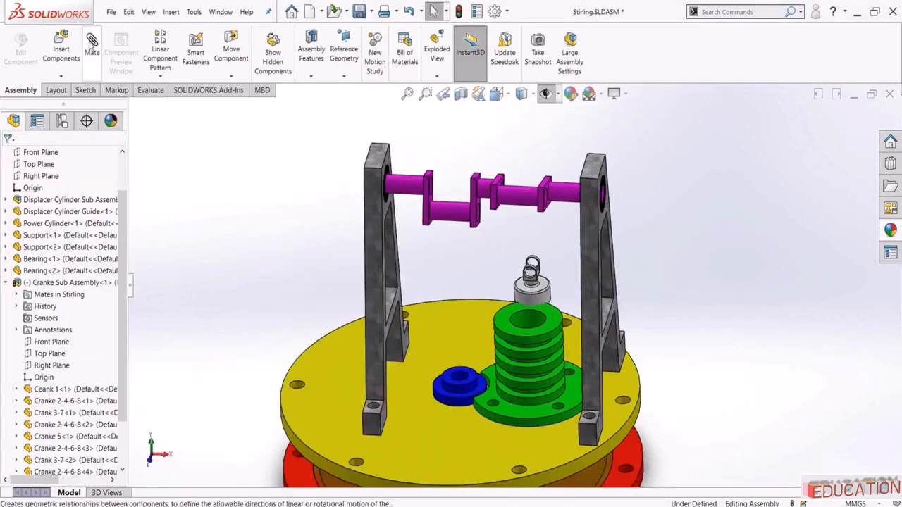
click(92, 44)
scroll(536, 293, down, 5)
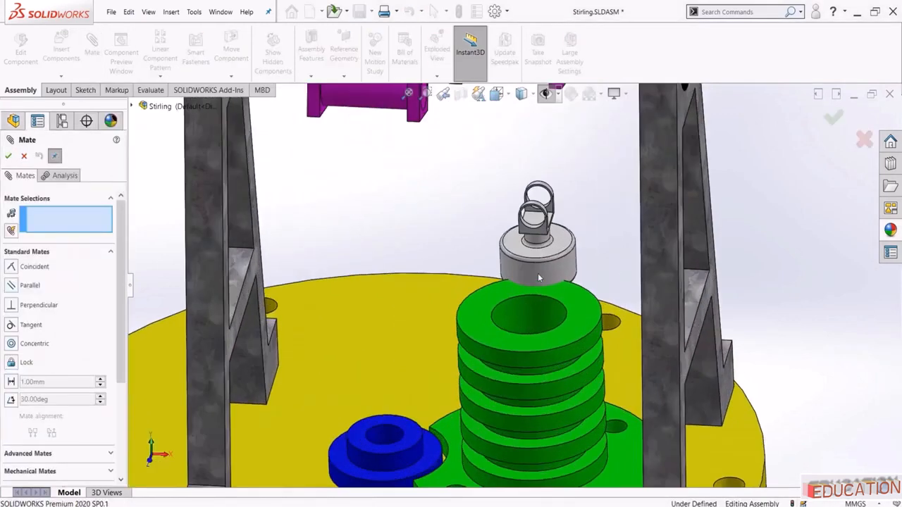
click(538, 272)
click(534, 317)
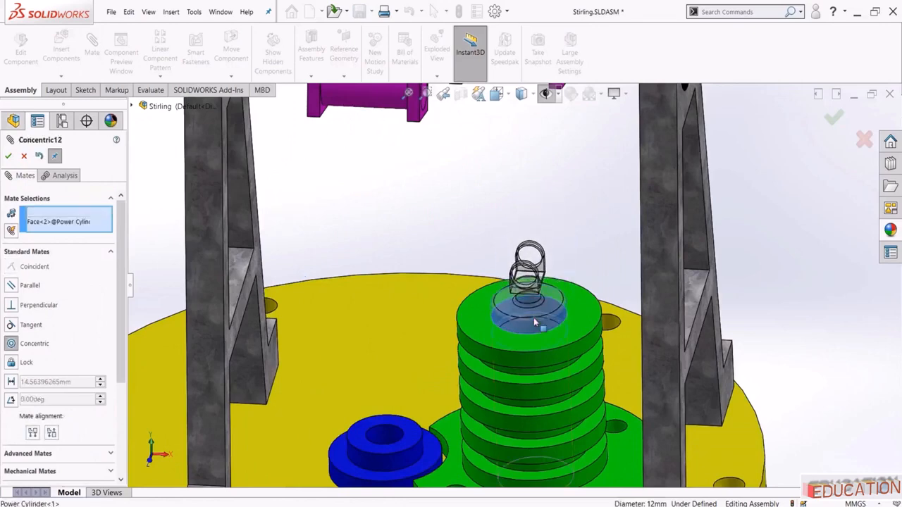
click(6, 155)
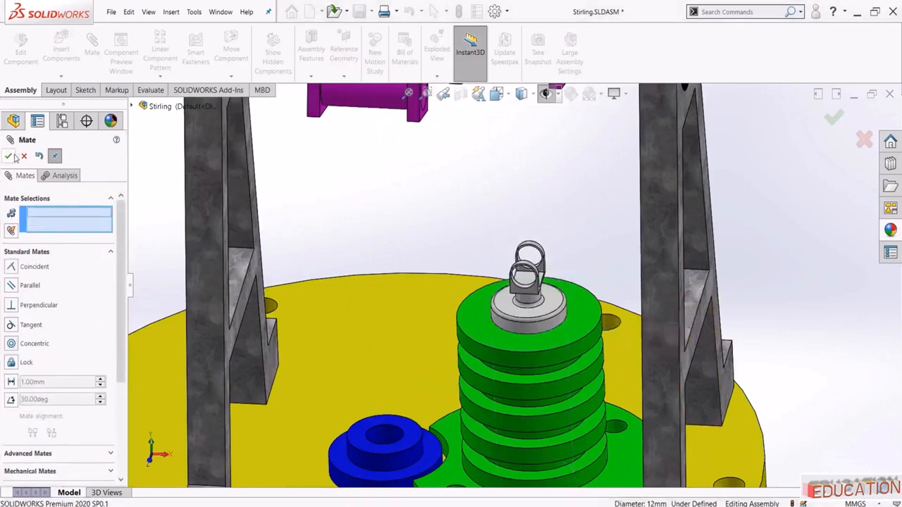
click(9, 156)
scroll(527, 302, up, 4)
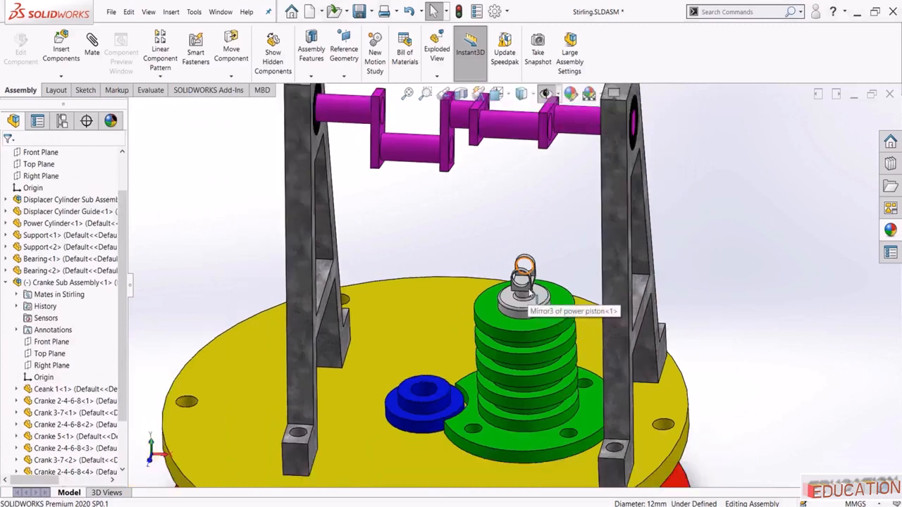
drag(527, 302, 527, 323)
Insert the Connecting Rod Sub Assembly from the open documents and place it beside the support nearest the power cylinder
click(61, 49)
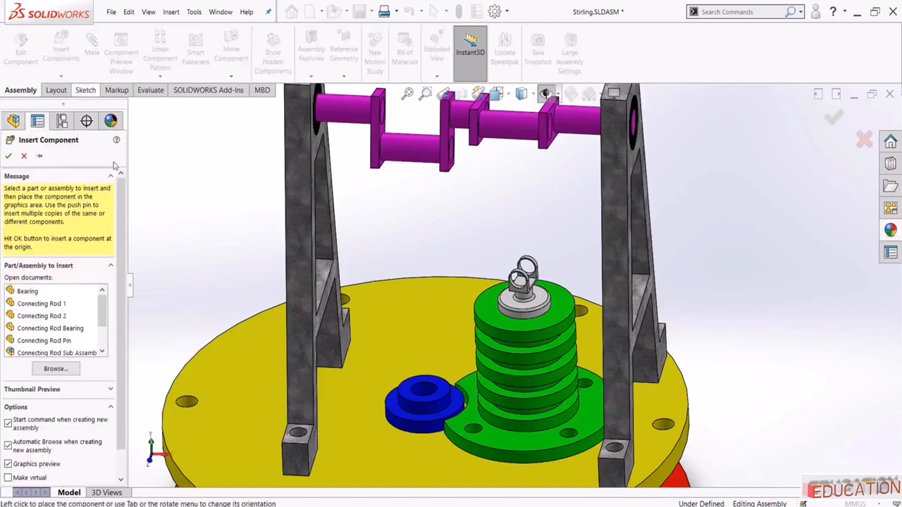
click(51, 354)
scroll(557, 212, up, 4)
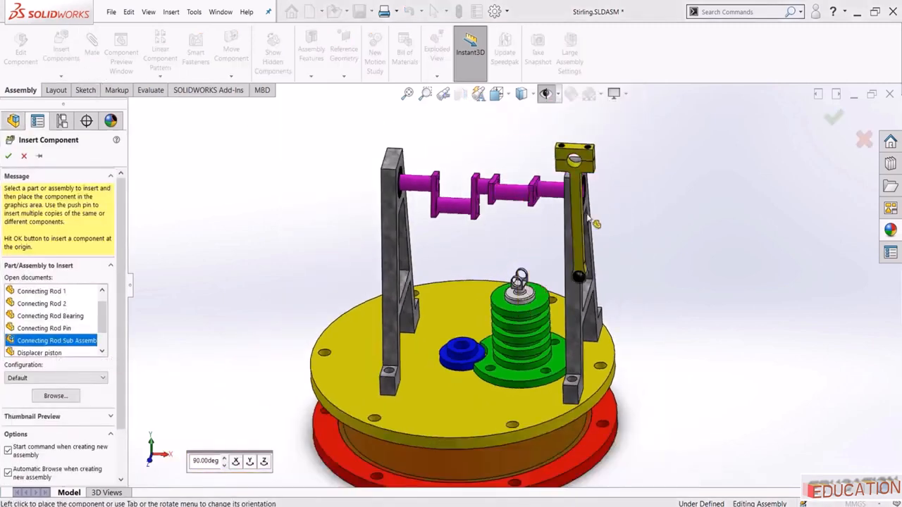
click(619, 227)
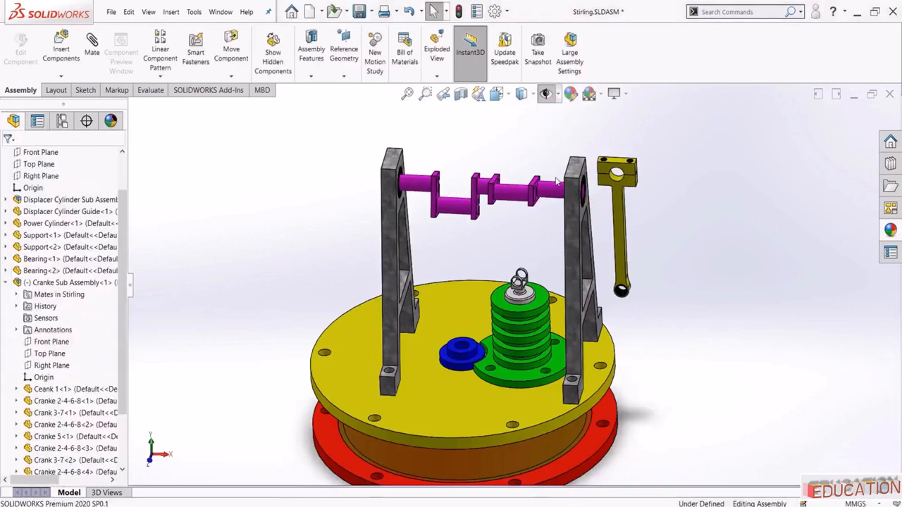
Move the connecting rod sub assembly behind the crankshaft near the power piston and collapse the Cranke Sub Assembly in the component tree
scroll(557, 182, down, 2)
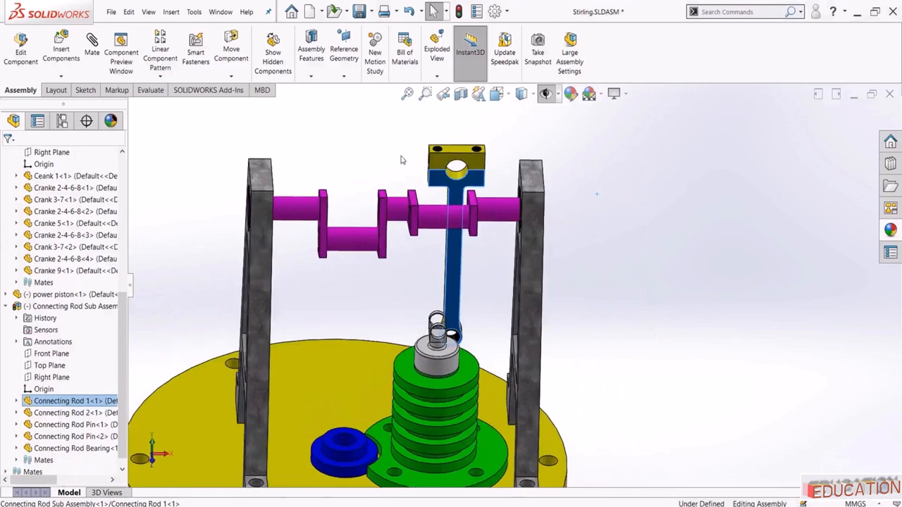
click(419, 160)
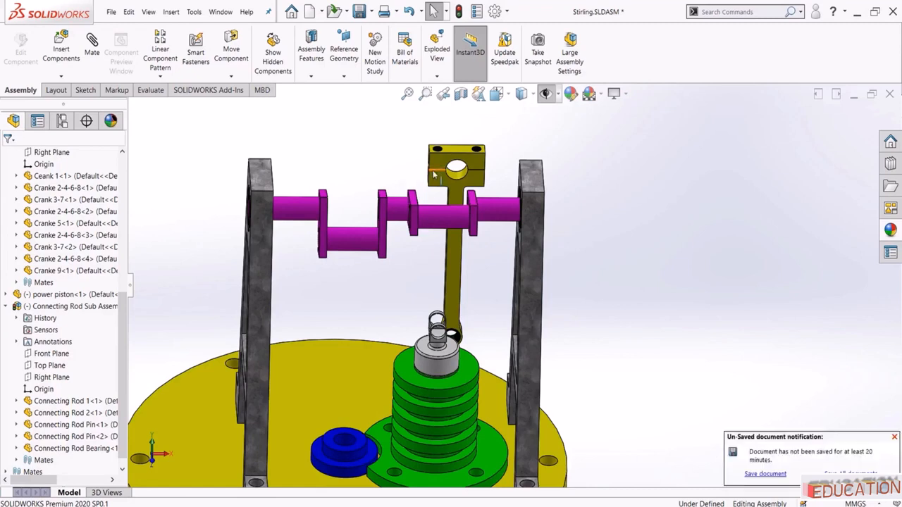
scroll(445, 202, down, 2)
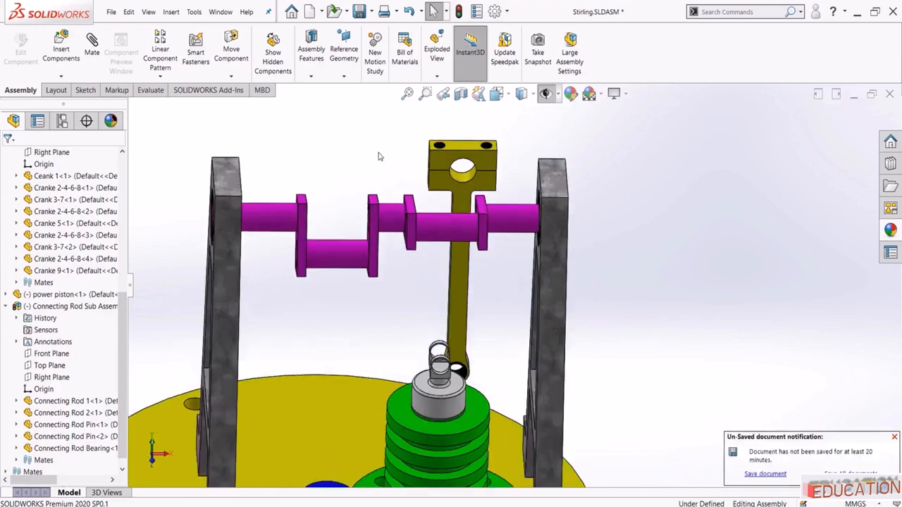
scroll(382, 171, up, 2)
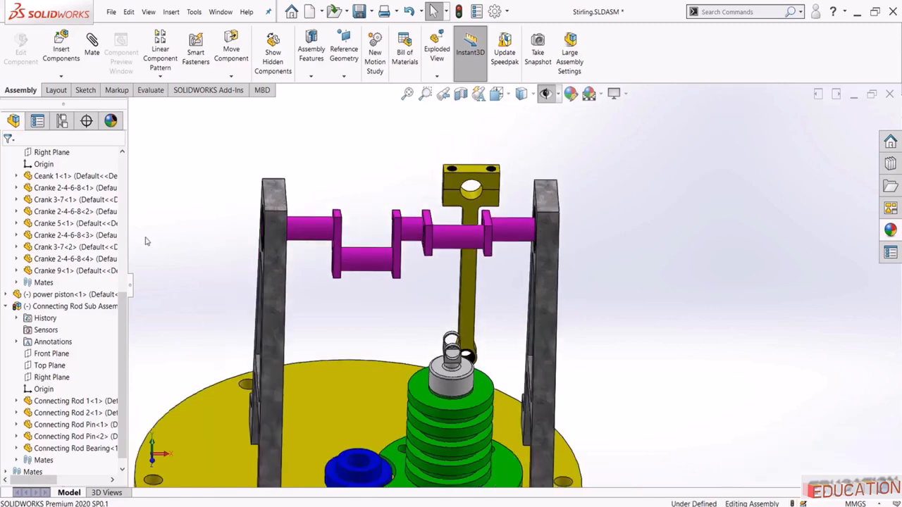
scroll(105, 254, up, 7)
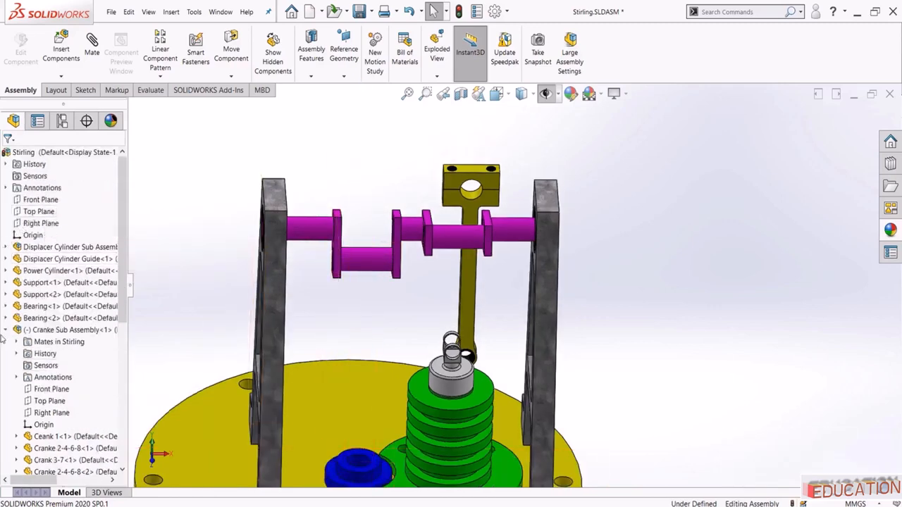
click(7, 331)
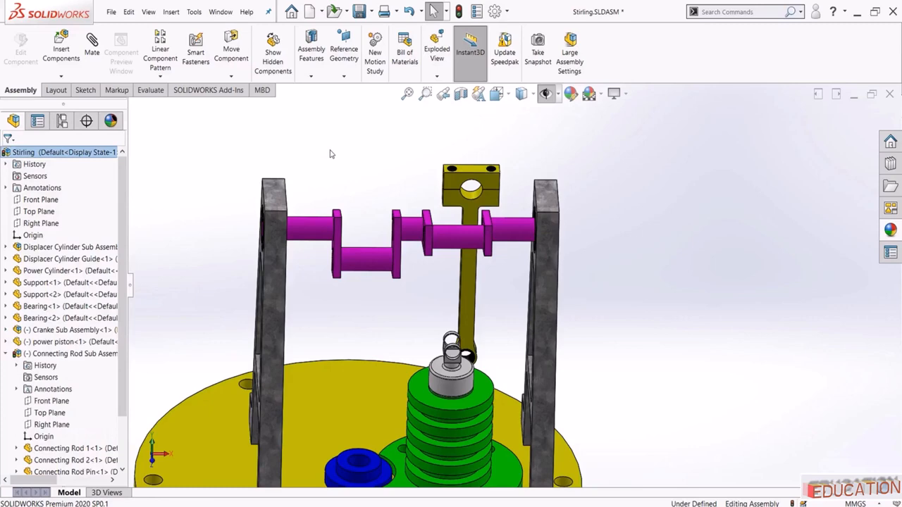
Mate the connecting rod's large bore concentric with the magenta crankpin above the power cylinder
click(88, 40)
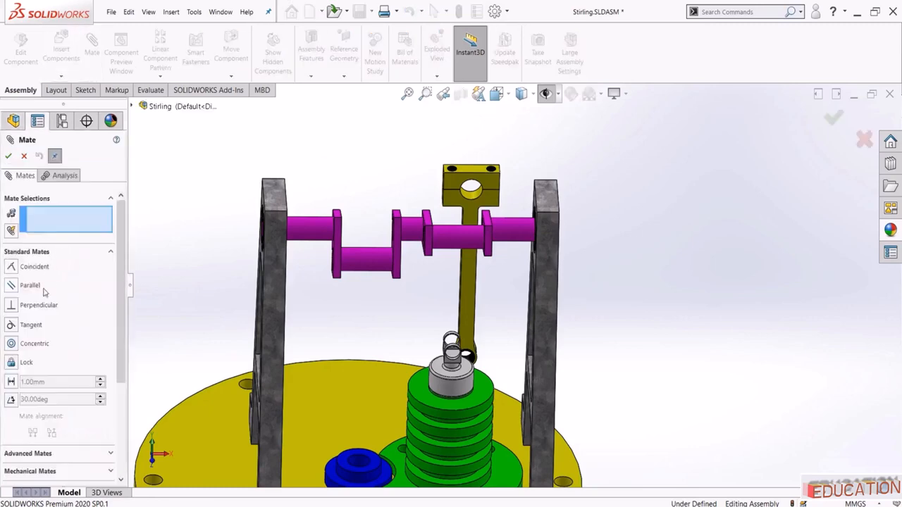
click(14, 344)
scroll(462, 181, down, 5)
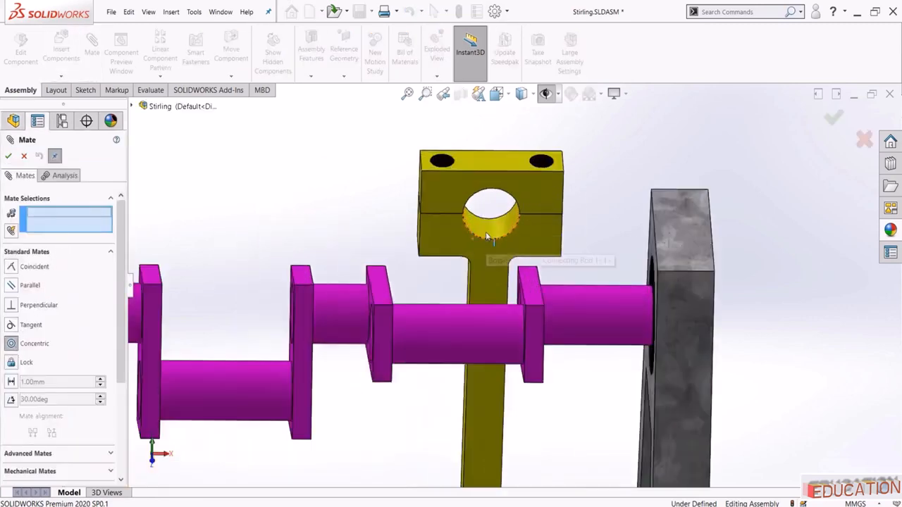
click(492, 229)
click(464, 325)
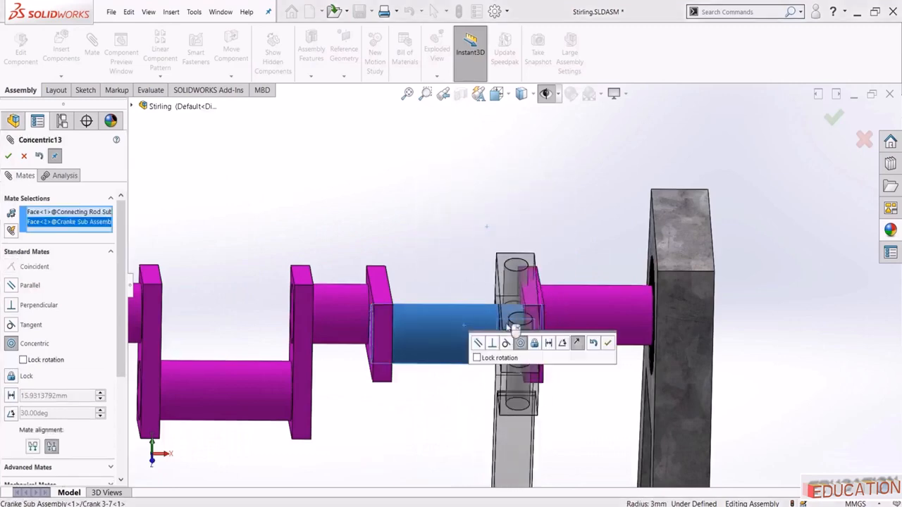
click(605, 344)
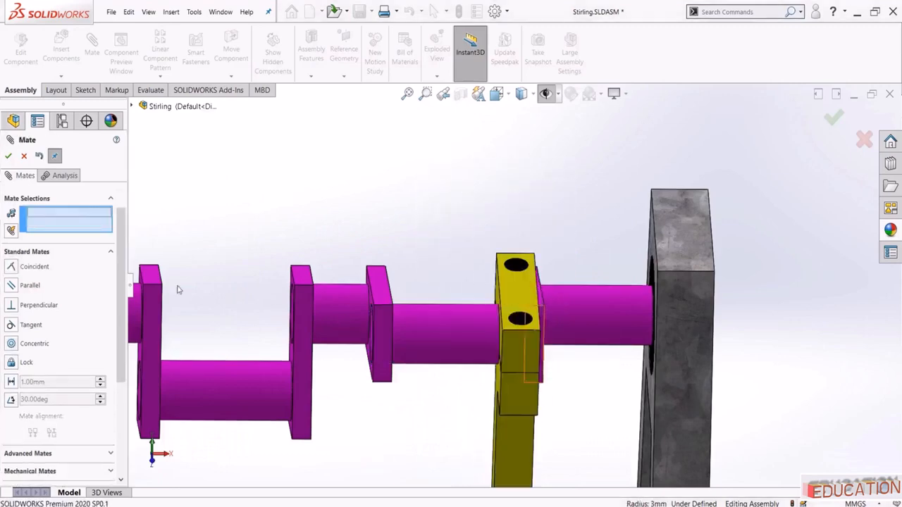
click(11, 159)
Slide the connecting rod along its crankpin and swing its lower end clear of the power piston
scroll(471, 198, up, 2)
drag(518, 340, 475, 333)
click(472, 197)
scroll(471, 197, up, 4)
scroll(483, 370, down, 3)
middle_drag(443, 308, 465, 309)
scroll(447, 291, down, 2)
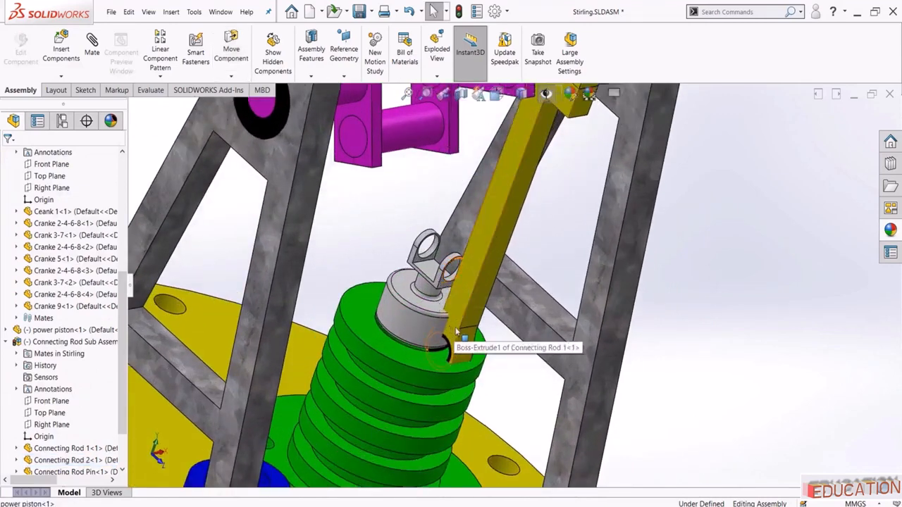
drag(457, 331, 537, 374)
scroll(418, 245, up, 3)
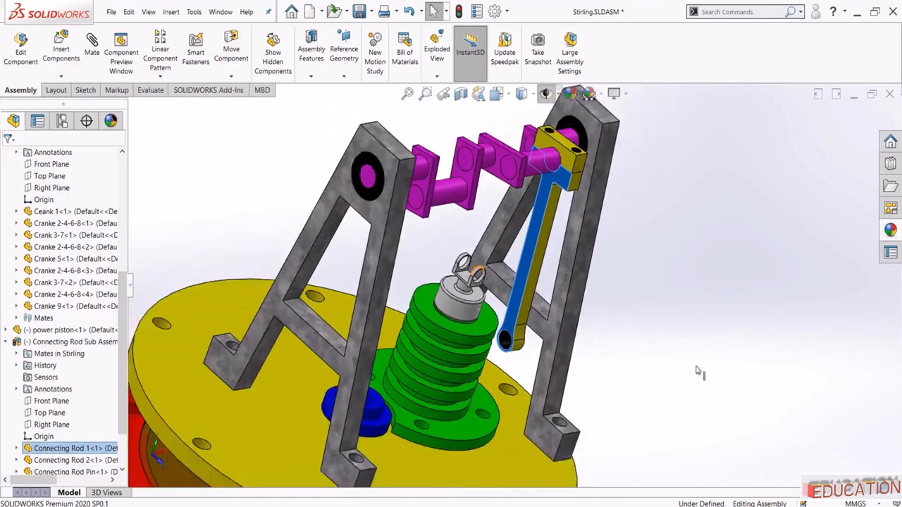
click(697, 367)
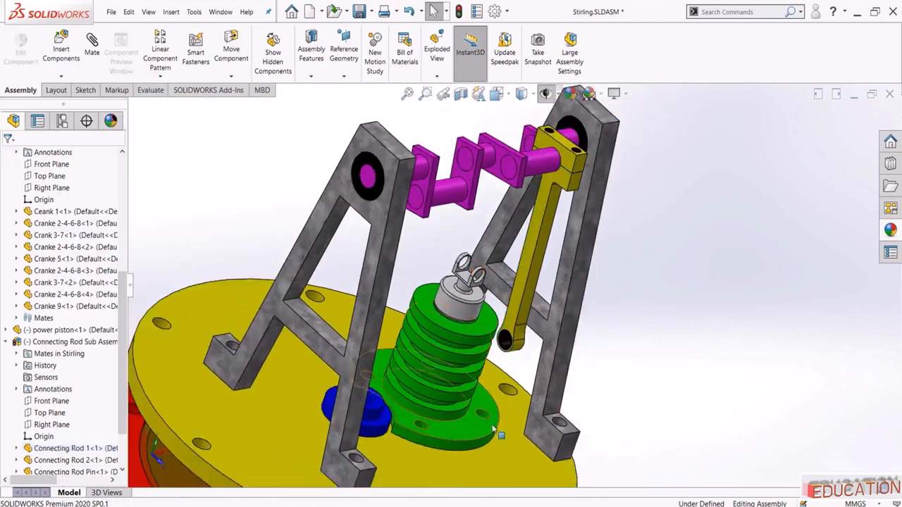
Hide the green power cylinder and move the power piston down toward the yellow plate
click(468, 423)
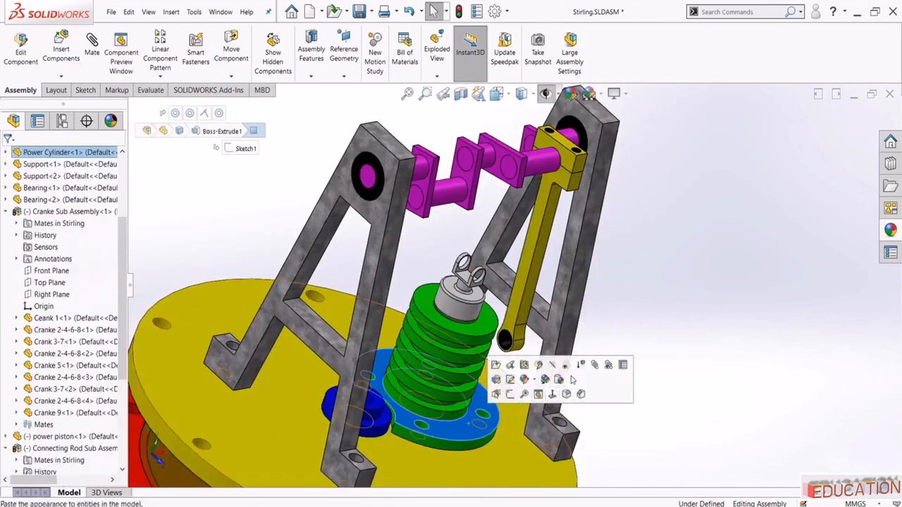
click(563, 380)
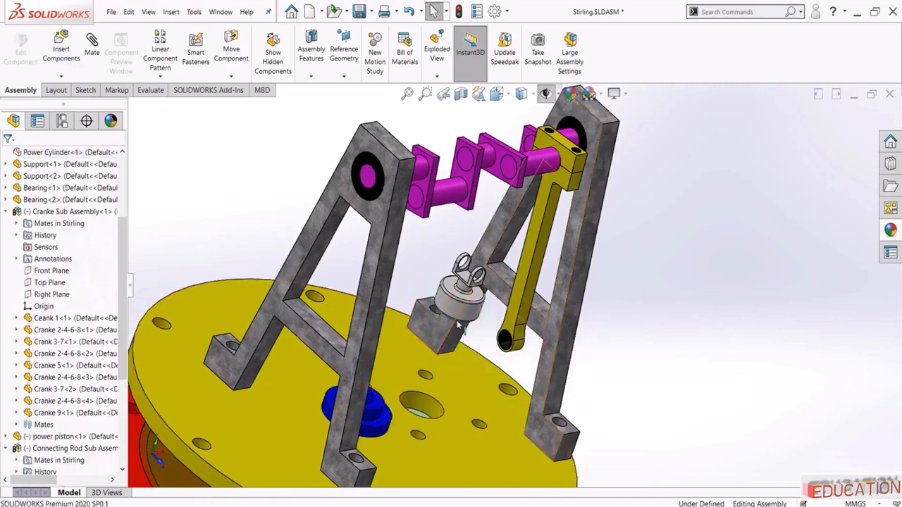
drag(458, 325, 448, 366)
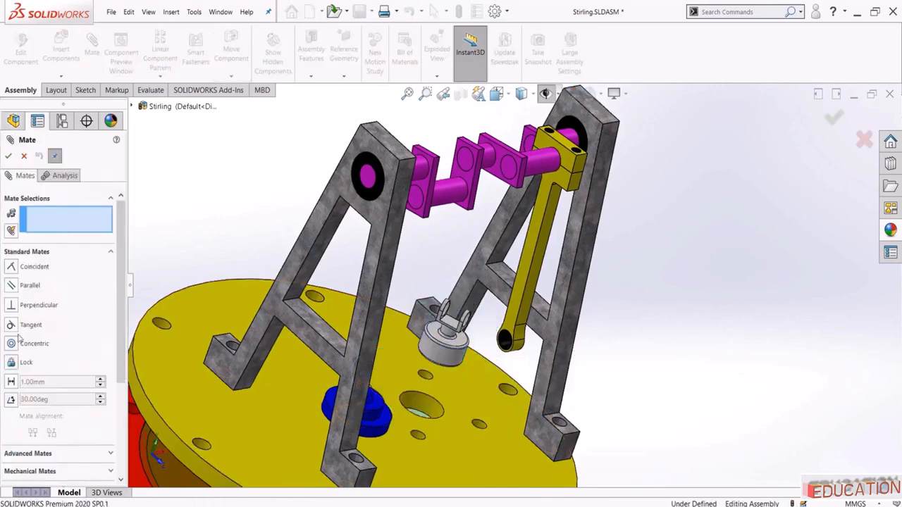
Mate the hole in the power piston's fork concentric with the bearing at the connecting rod's lower end
click(11, 346)
scroll(447, 331, down, 6)
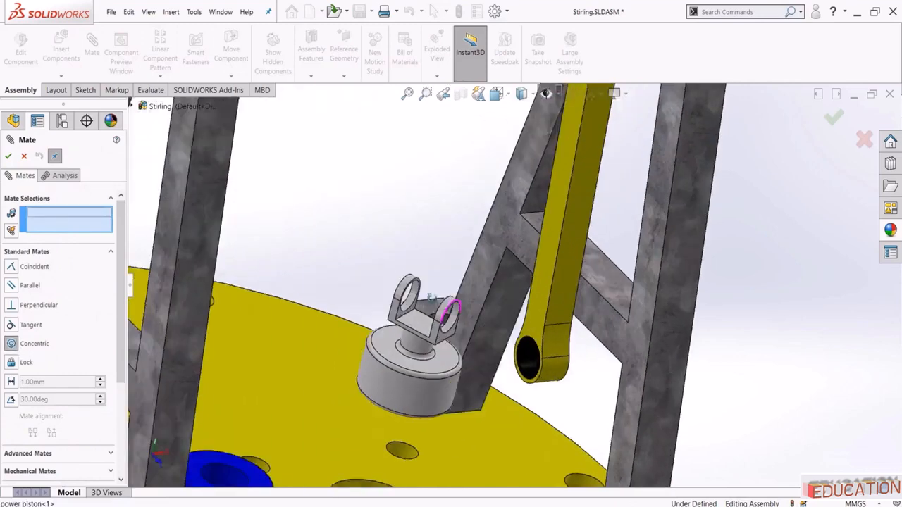
scroll(457, 321, down, 3)
click(479, 318)
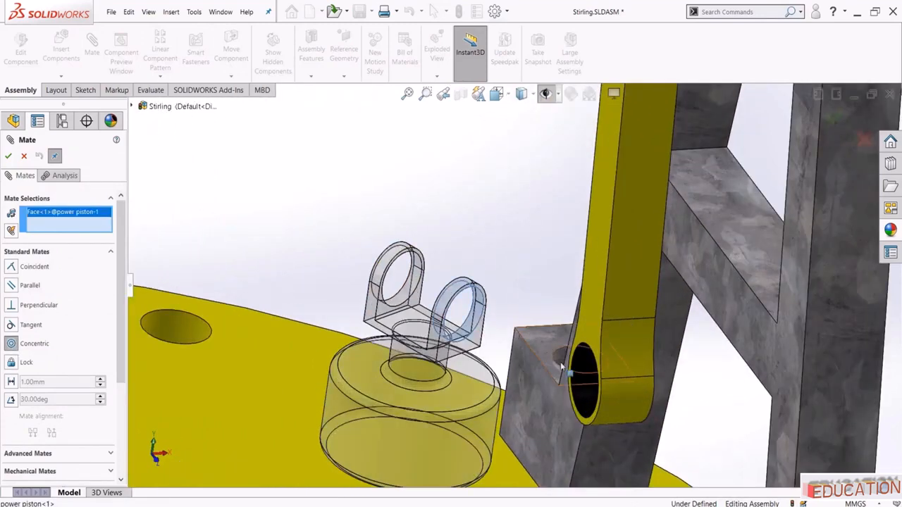
click(585, 379)
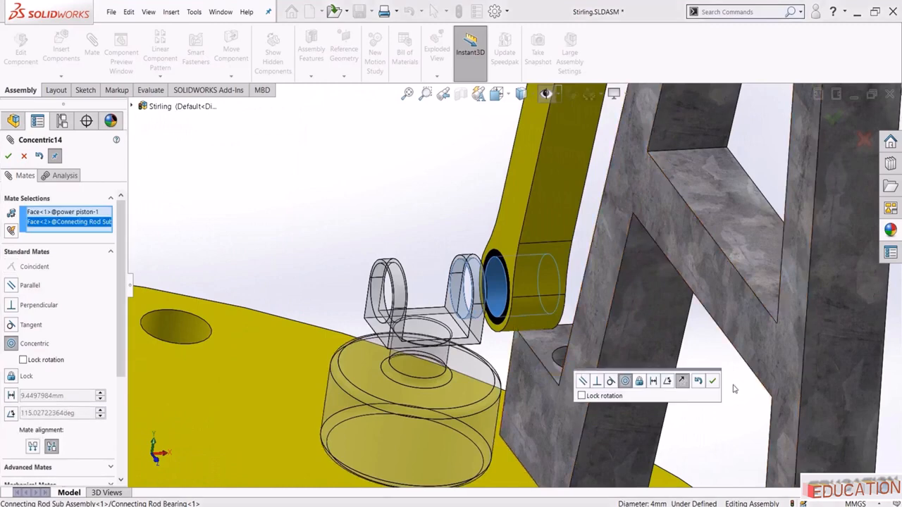
click(712, 382)
scroll(503, 280, up, 5)
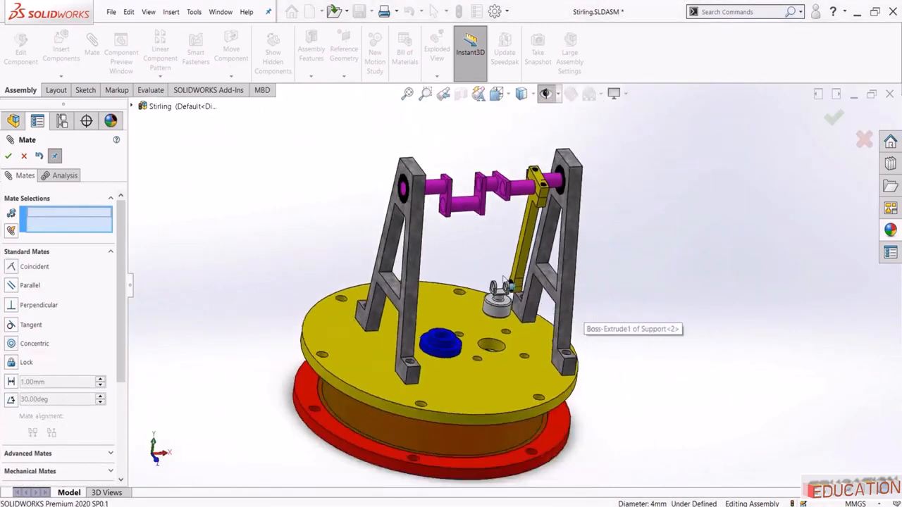
click(7, 157)
Slide the connecting rod along the crankpin into the piston's fork and back out, leaving it beside the fork
middle_drag(493, 296, 542, 254)
scroll(543, 254, up, 2)
scroll(543, 254, up, 2)
drag(539, 254, 513, 176)
scroll(513, 176, up, 2)
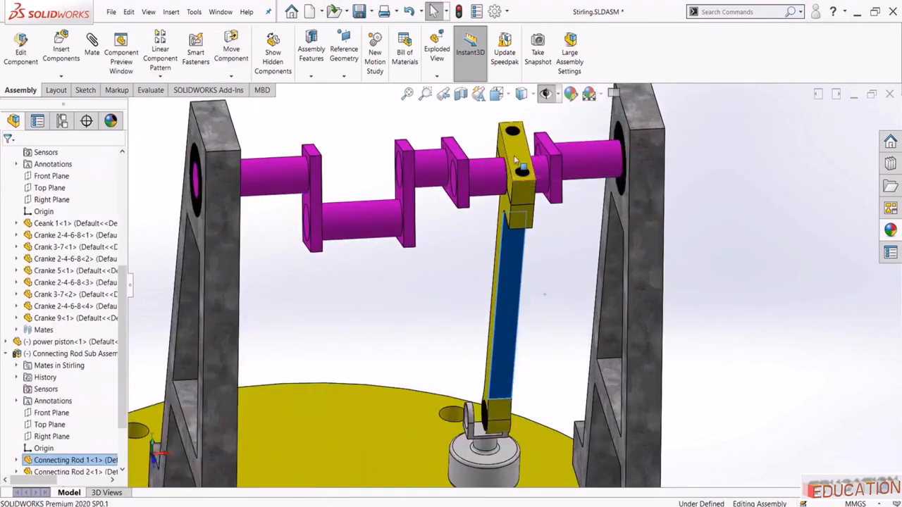
key(Escape)
scroll(539, 163, down, 3)
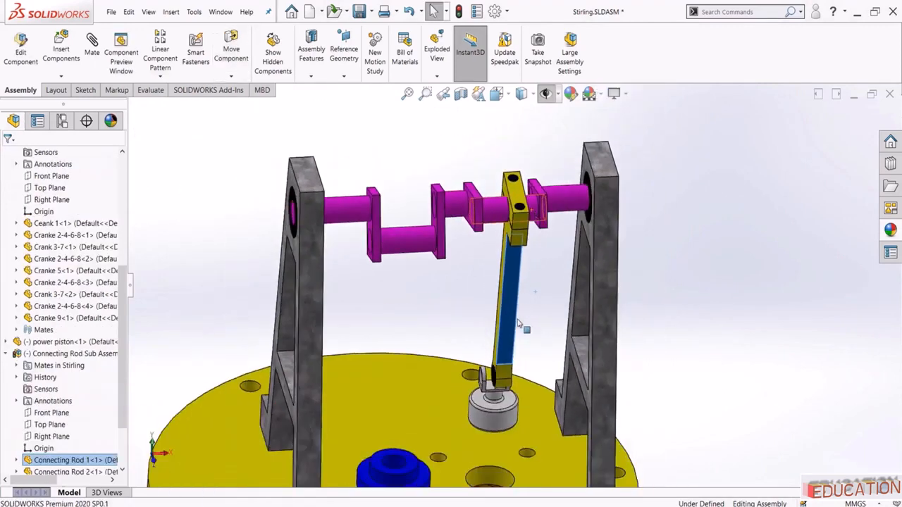
scroll(493, 363, up, 5)
scroll(487, 349, down, 3)
scroll(494, 391, up, 5)
drag(483, 383, 461, 378)
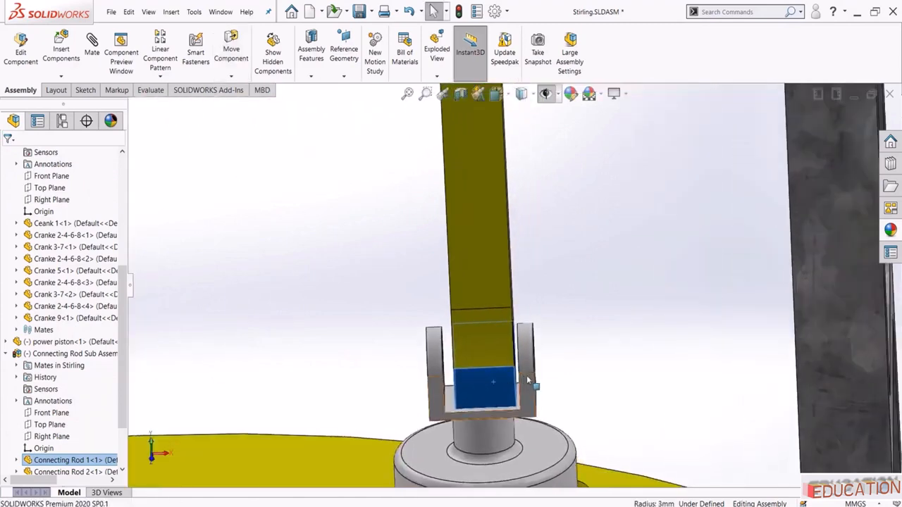
scroll(527, 380, down, 3)
drag(508, 317, 604, 303)
click(427, 238)
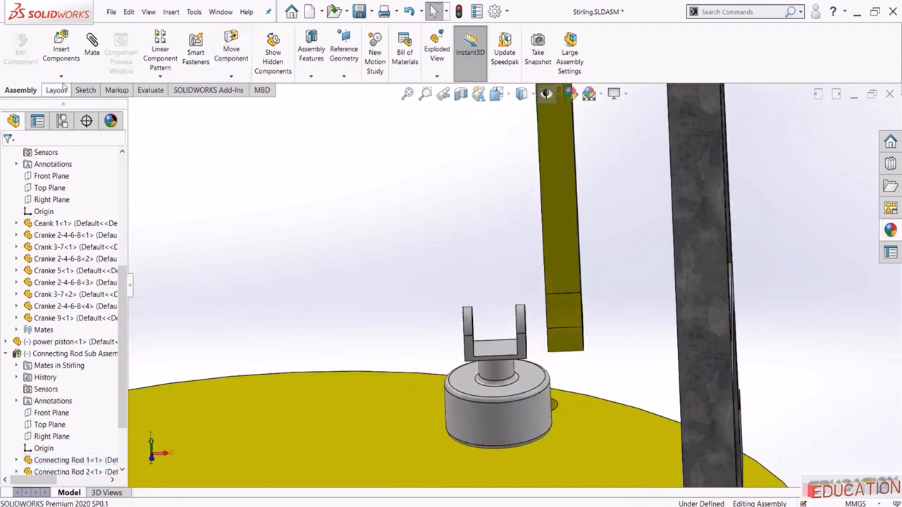
Set up a Width mate with the Centered constraint and choose the two outer faces of the piston's fork as width selections
click(92, 42)
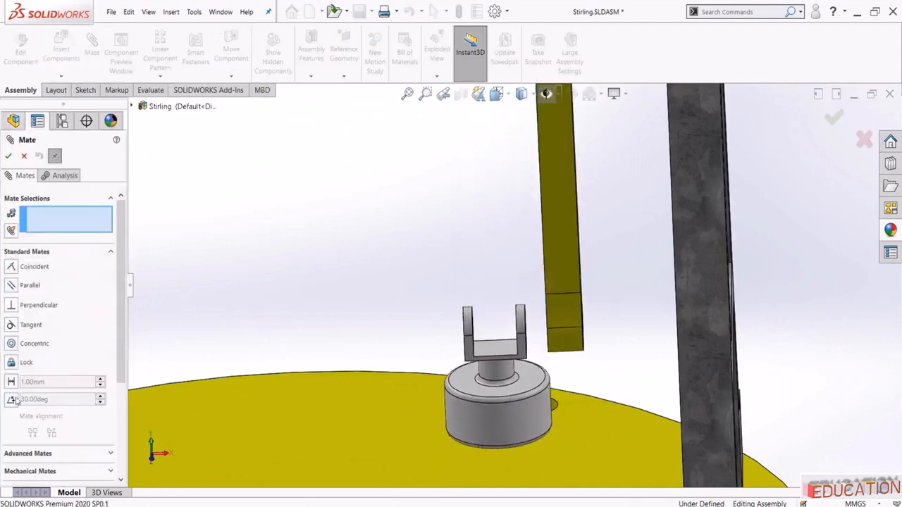
click(21, 455)
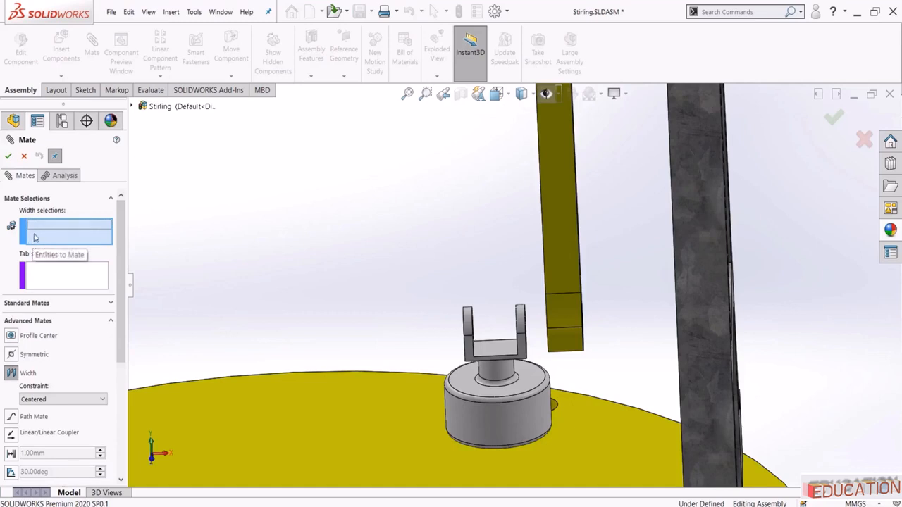
middle_drag(416, 289, 431, 298)
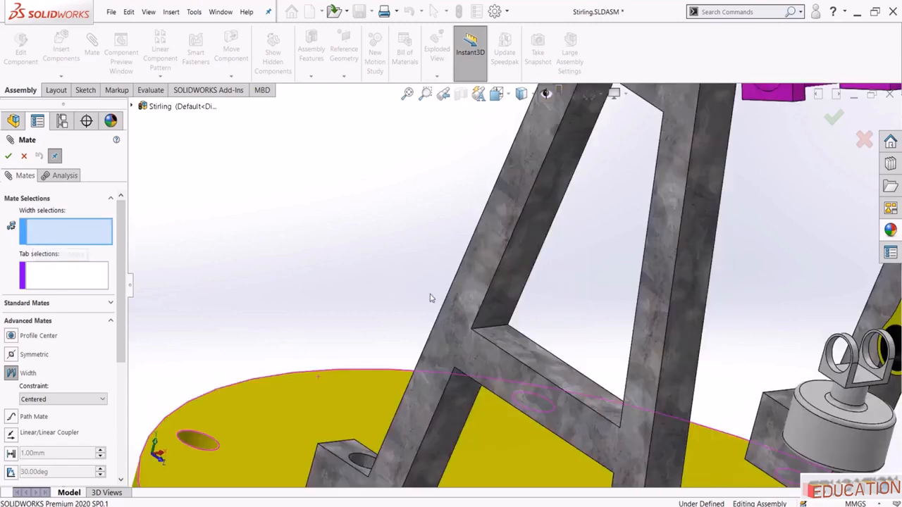
scroll(497, 310, up, 4)
scroll(720, 292, down, 5)
scroll(502, 408, down, 2)
click(488, 423)
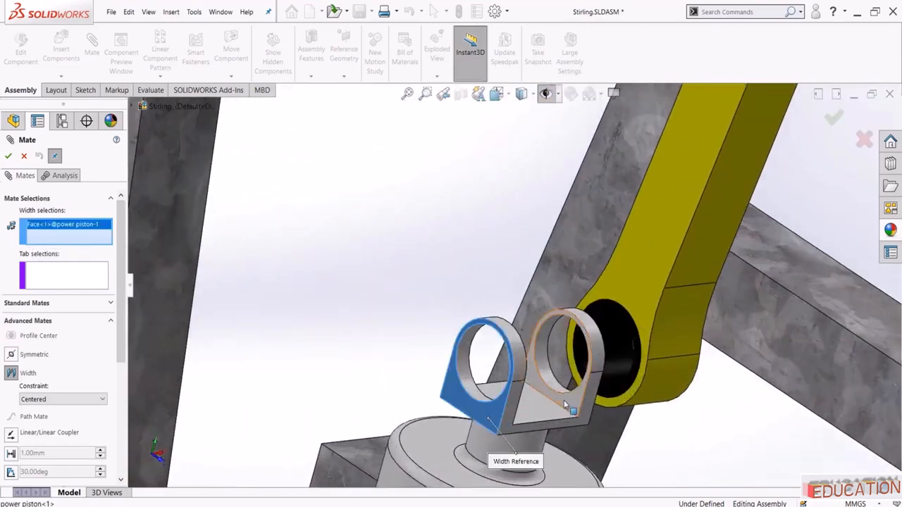
middle_drag(493, 419, 578, 410)
click(578, 410)
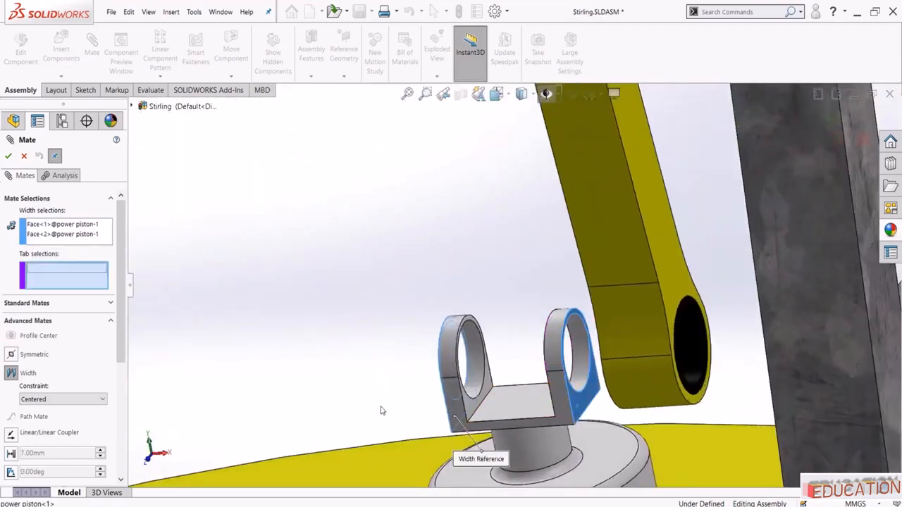
Choose the connecting rod's two opposite flat side faces as tab selections and accept the width mate
scroll(383, 409, up, 3)
middle_drag(383, 407, 521, 296)
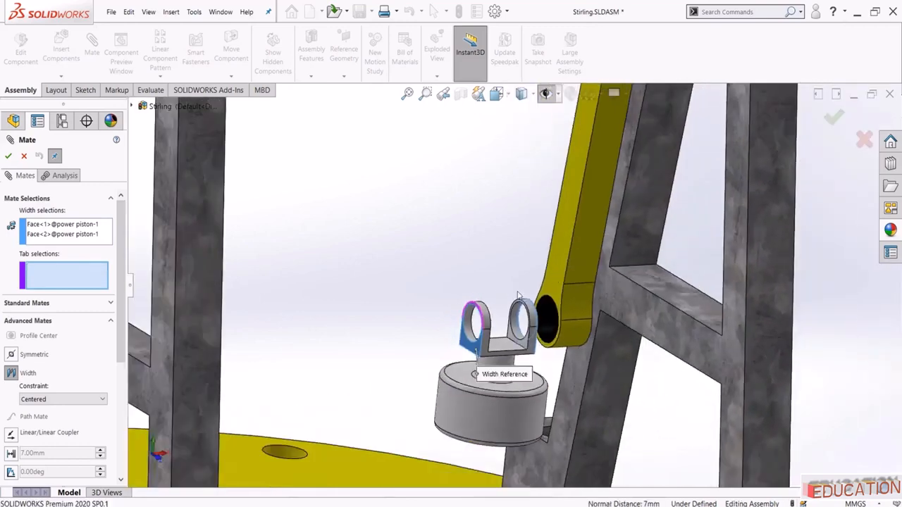
middle_drag(564, 261, 598, 270)
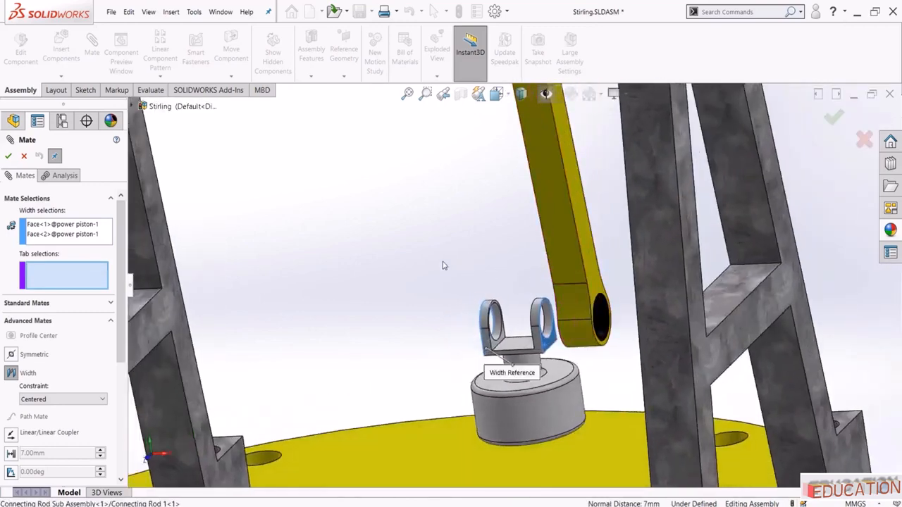
middle_drag(422, 260, 477, 284)
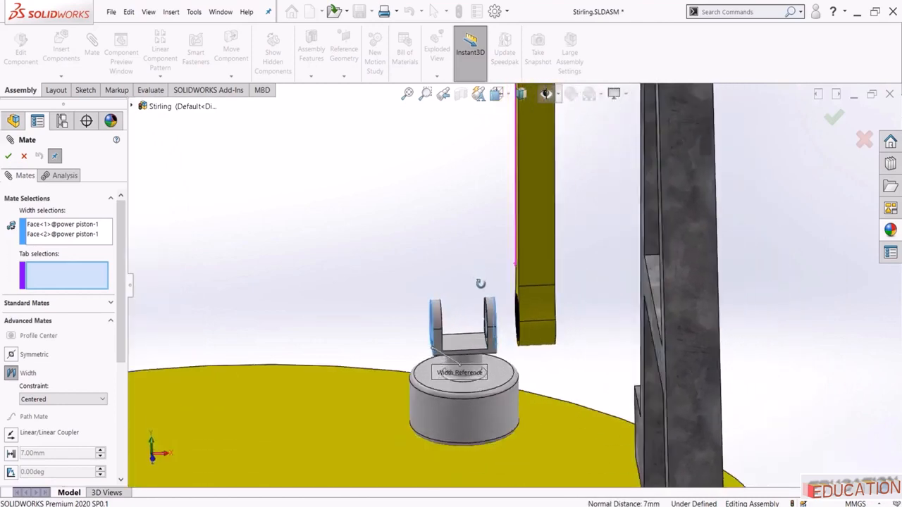
middle_drag(433, 320, 420, 339)
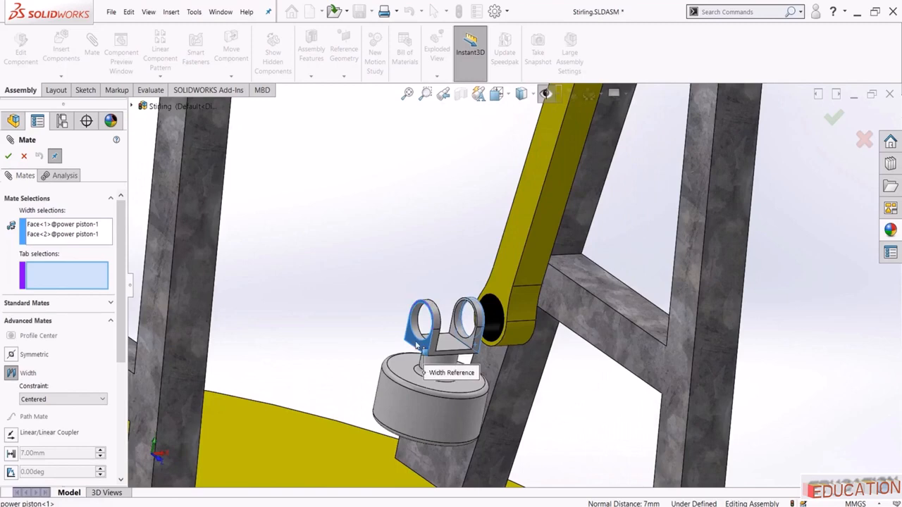
middle_drag(494, 337, 494, 347)
scroll(391, 314, up, 2)
middle_drag(366, 287, 392, 286)
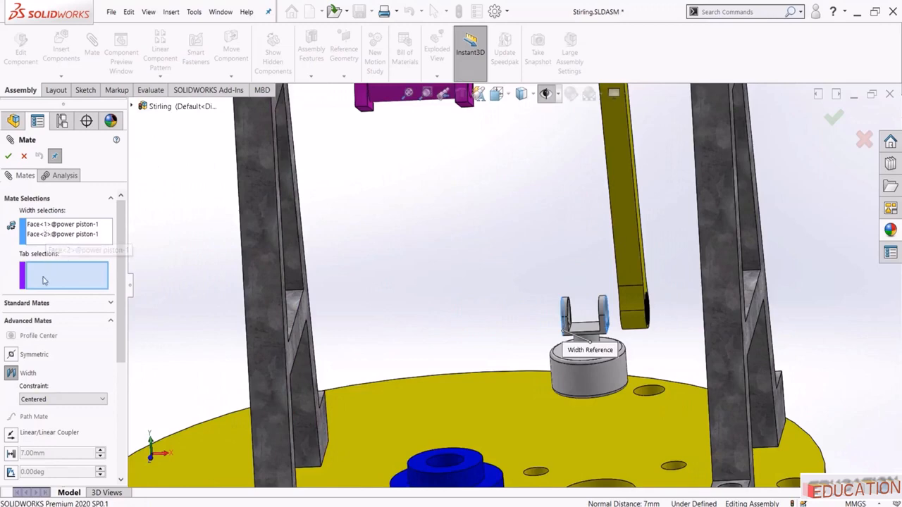
scroll(626, 289, down, 6)
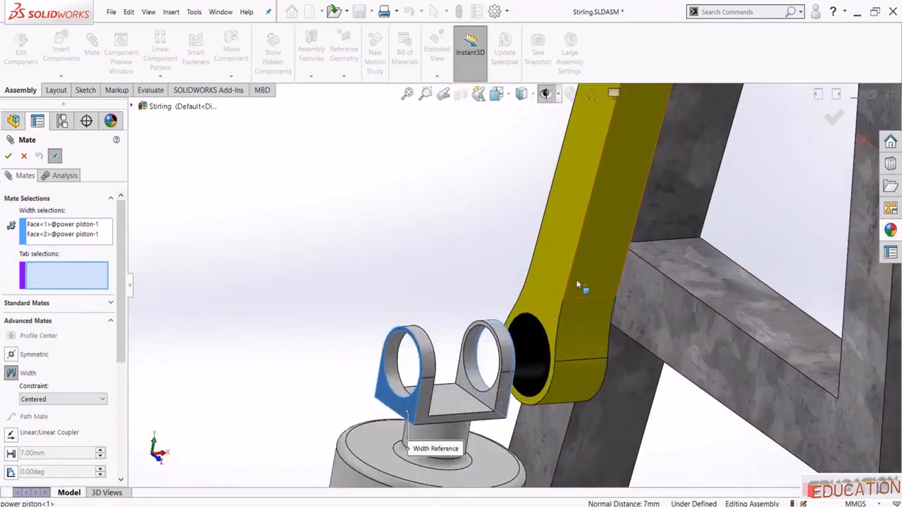
click(549, 290)
middle_drag(550, 291, 599, 262)
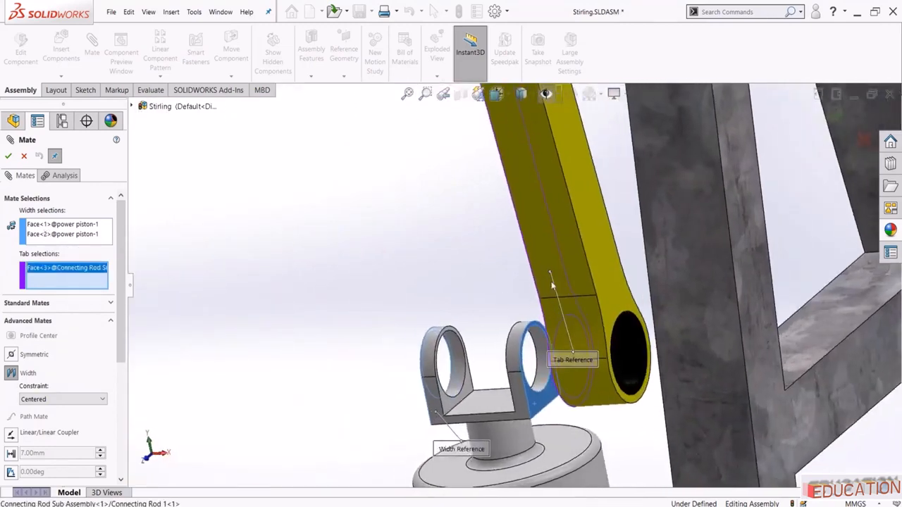
click(601, 262)
click(602, 263)
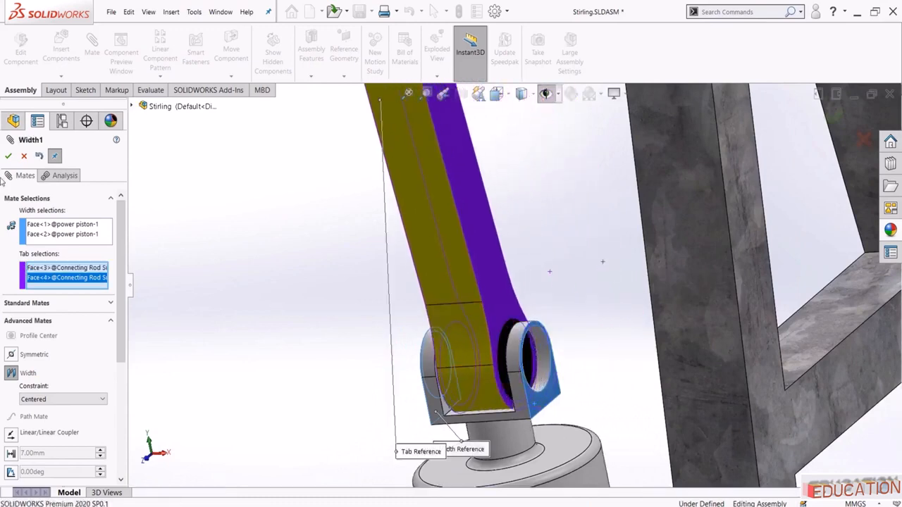
middle_drag(456, 366, 513, 352)
click(8, 156)
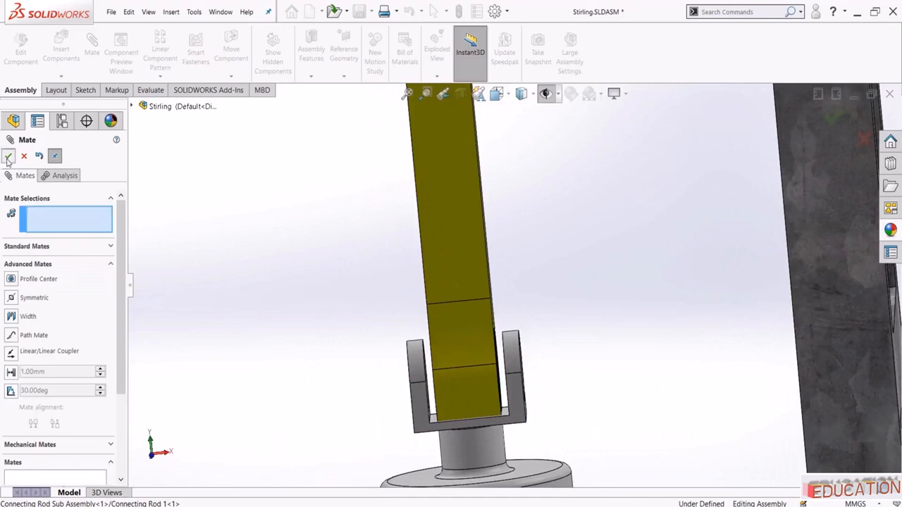
click(8, 159)
Run an interference detection on the whole Stirling assembly
scroll(449, 334, up, 5)
middle_drag(494, 344, 528, 363)
scroll(509, 326, down, 2)
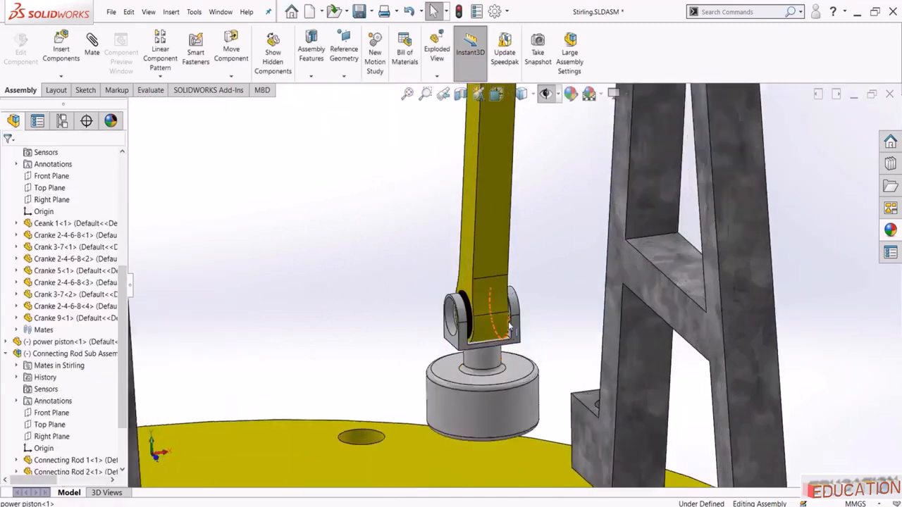
scroll(509, 326, down, 3)
scroll(493, 356, up, 3)
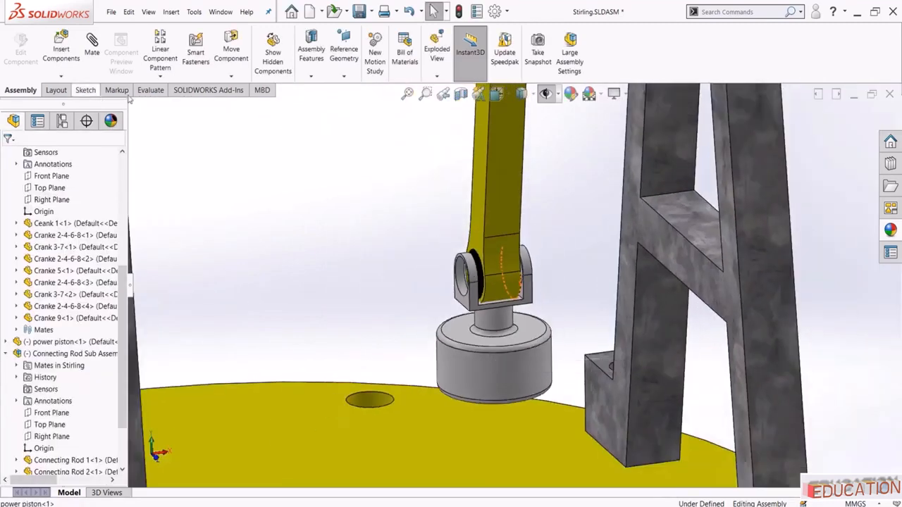
click(149, 91)
click(45, 57)
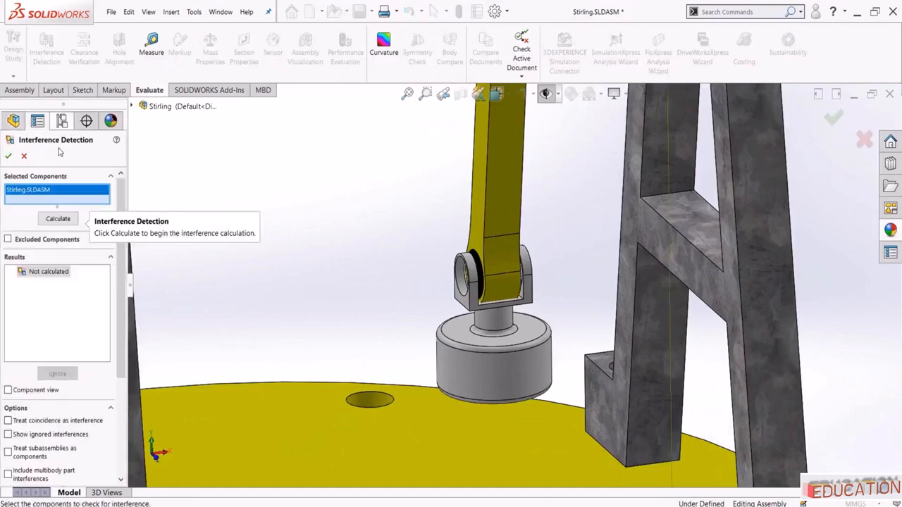
click(57, 219)
Examine the interference between the connecting rod's lower end and the piston's fork, and close the interference check
scroll(547, 303, up, 5)
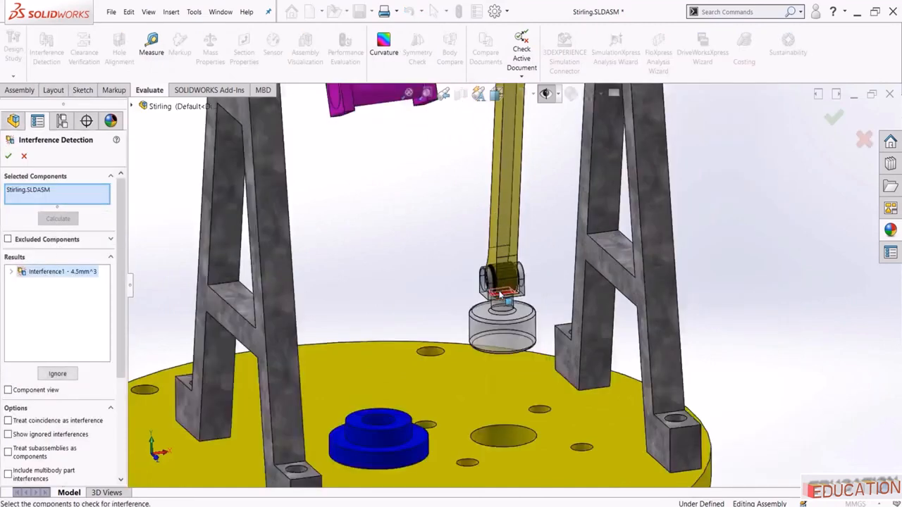
scroll(547, 303, down, 4)
scroll(539, 278, down, 6)
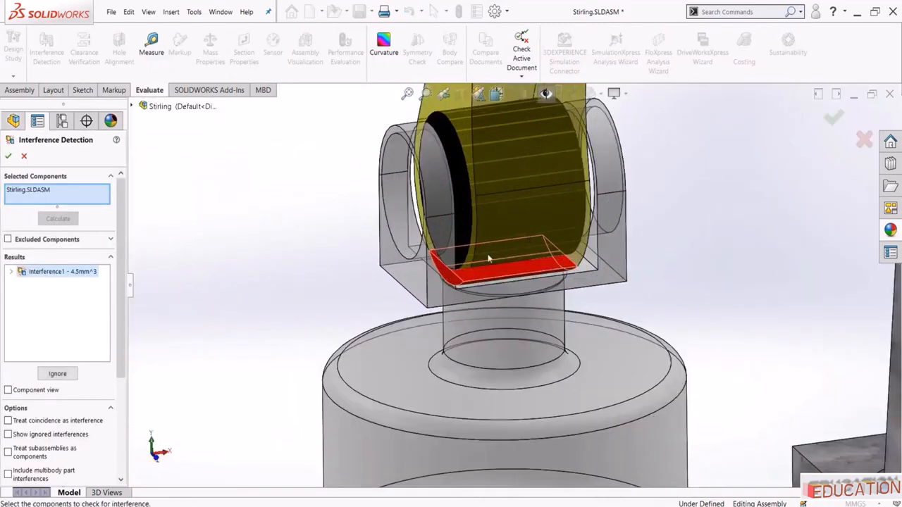
middle_drag(484, 270, 466, 242)
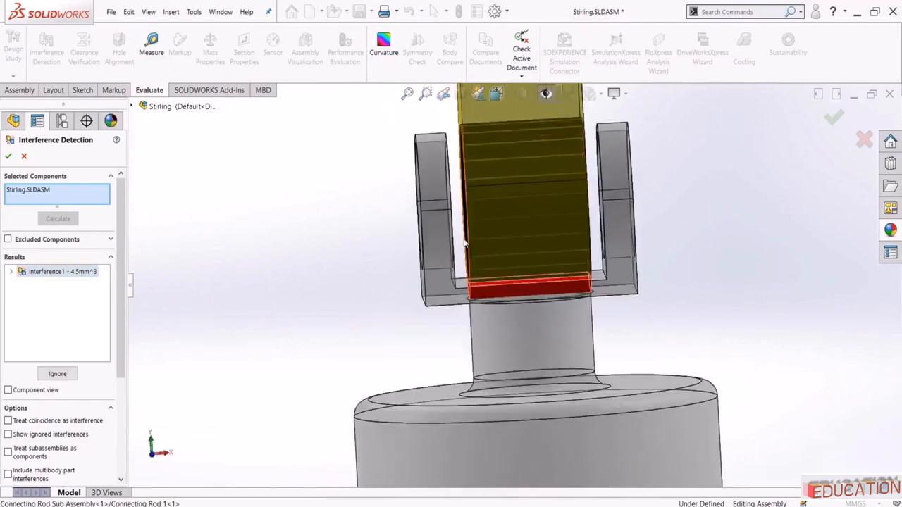
scroll(466, 243, up, 2)
click(24, 156)
Open the power piston part and edit the sketch of the fork's side lug, Sketch1 under Boss-Extrude1
middle_drag(355, 308, 466, 272)
click(497, 302)
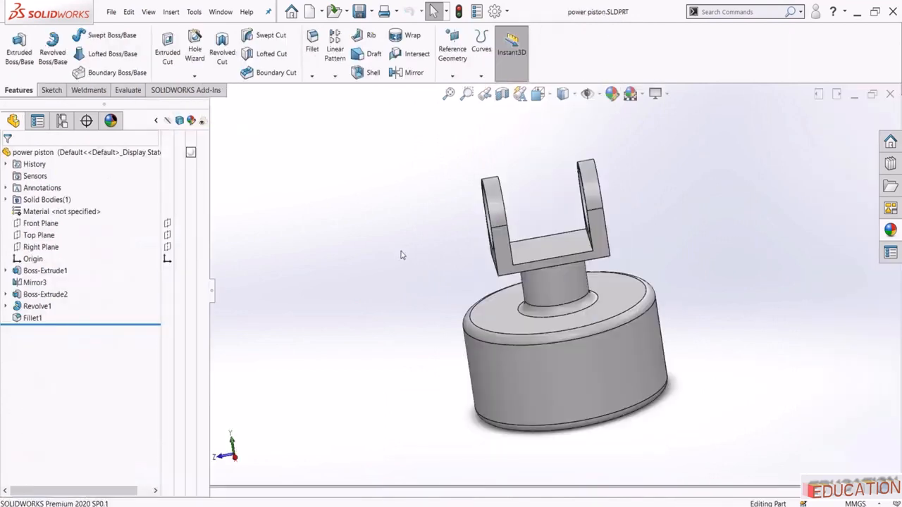
click(6, 271)
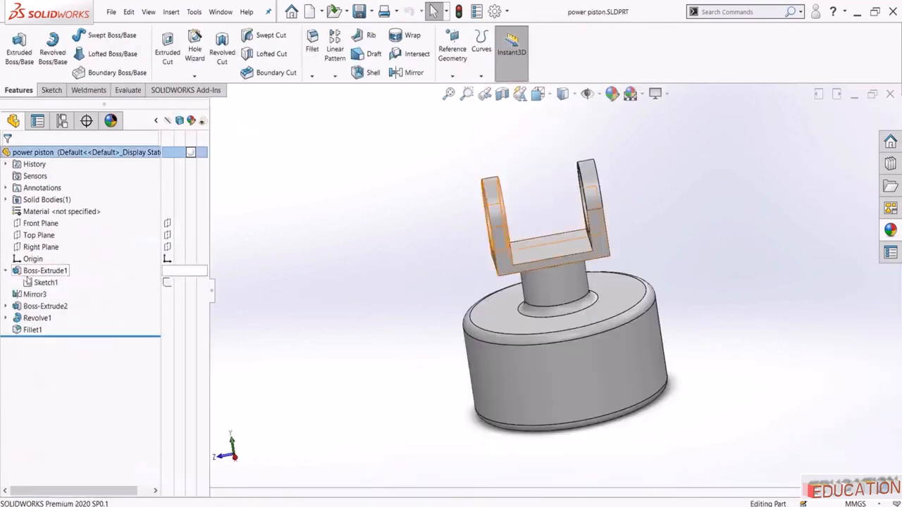
click(46, 282)
click(50, 266)
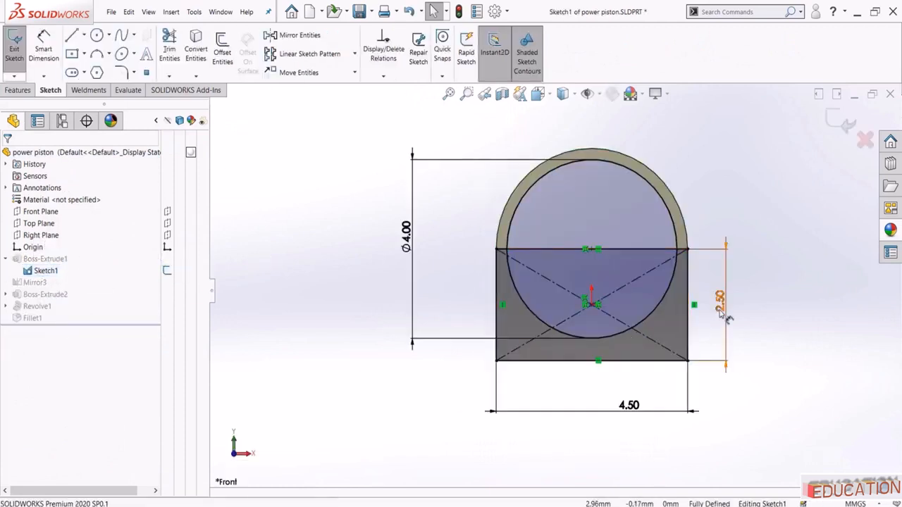
Set the lug rectangle's height to 3.5 mm, rebuild the power piston and return to the Stirling assembly
double_click(720, 303)
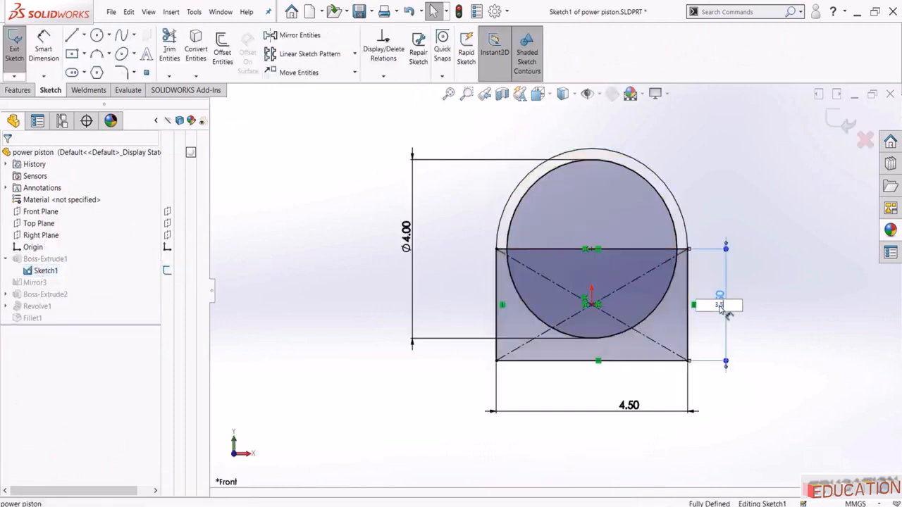
text(3.5)
key(Return)
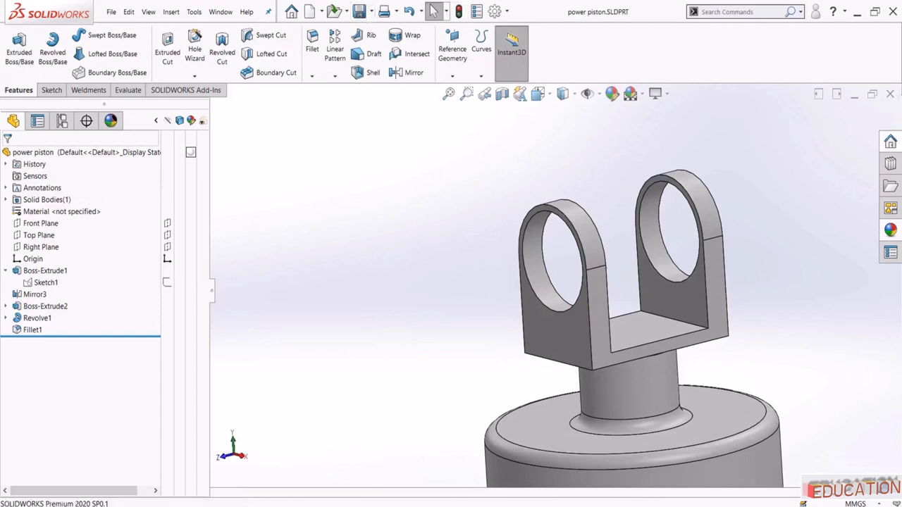
click(890, 95)
click(90, 71)
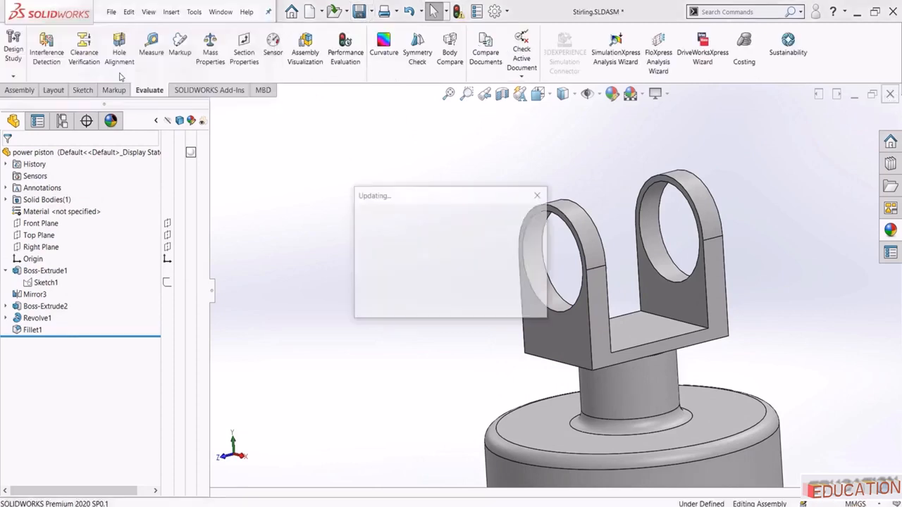
Show the hidden Power Cylinder in the assembly
middle_drag(521, 237, 426, 300)
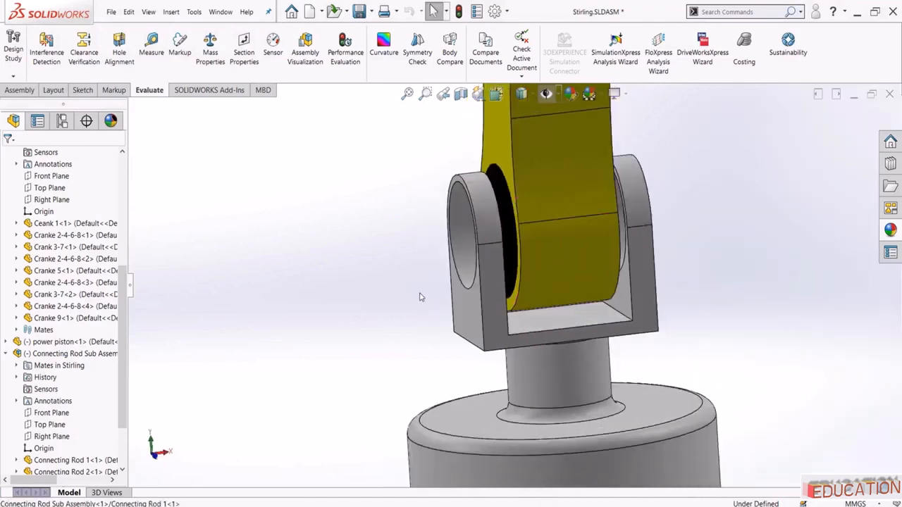
scroll(420, 297, up, 6)
scroll(558, 297, up, 4)
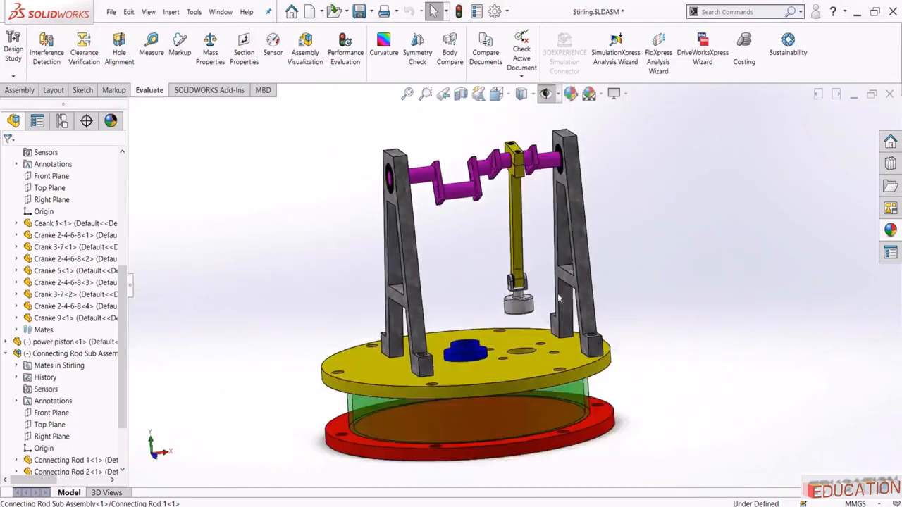
scroll(29, 236, up, 5)
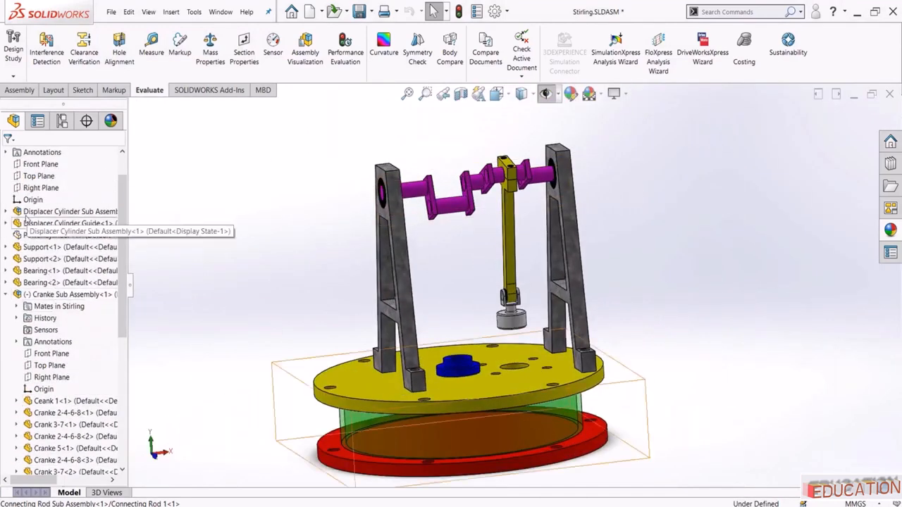
click(33, 236)
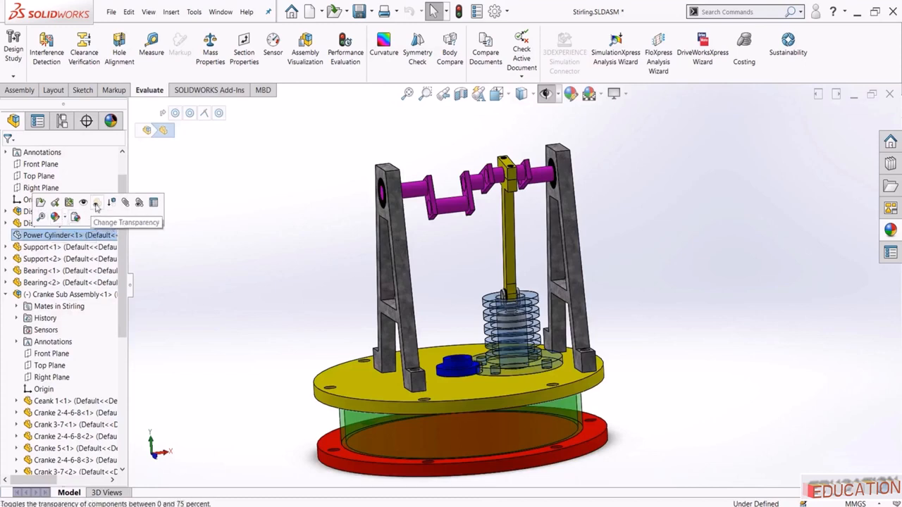
click(99, 205)
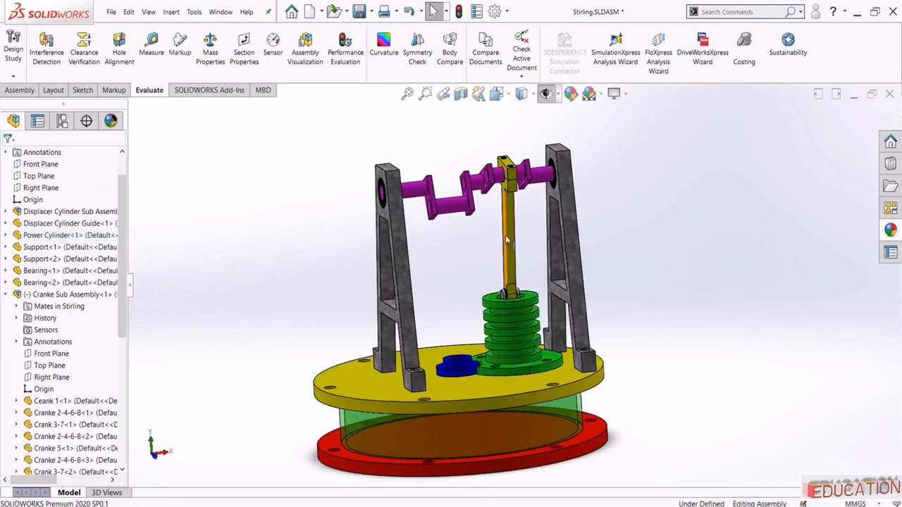
Turn the crankshaft to check how the connecting rod and piston move in the power cylinder
scroll(465, 215, down, 3)
drag(426, 182, 526, 256)
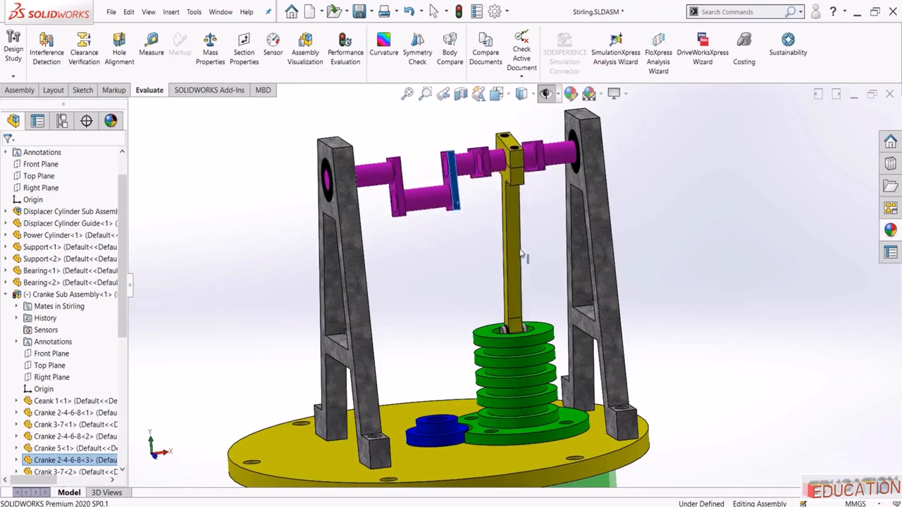
middle_drag(428, 223, 497, 246)
drag(469, 232, 470, 188)
scroll(580, 309, down, 2)
click(183, 250)
scroll(391, 296, up, 2)
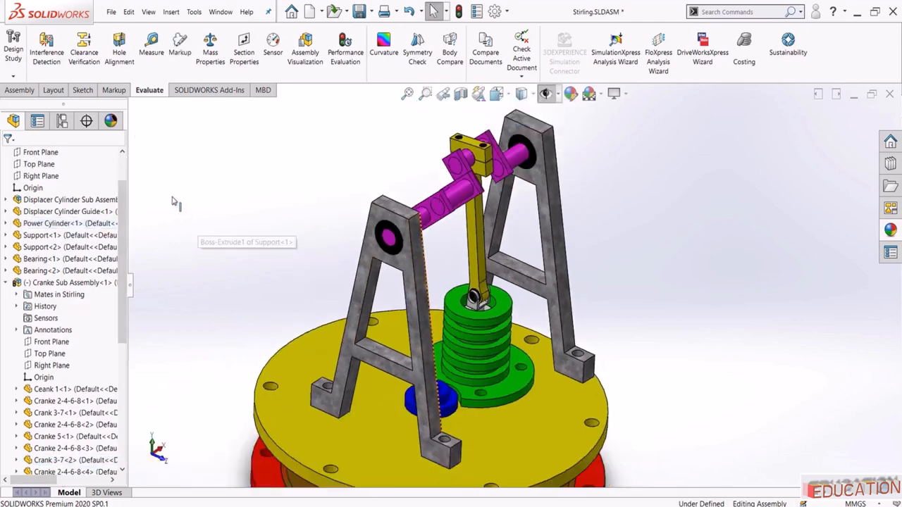
Expand the display states of the component tree and make the Power Cylinder transparent
drag(128, 171, 190, 171)
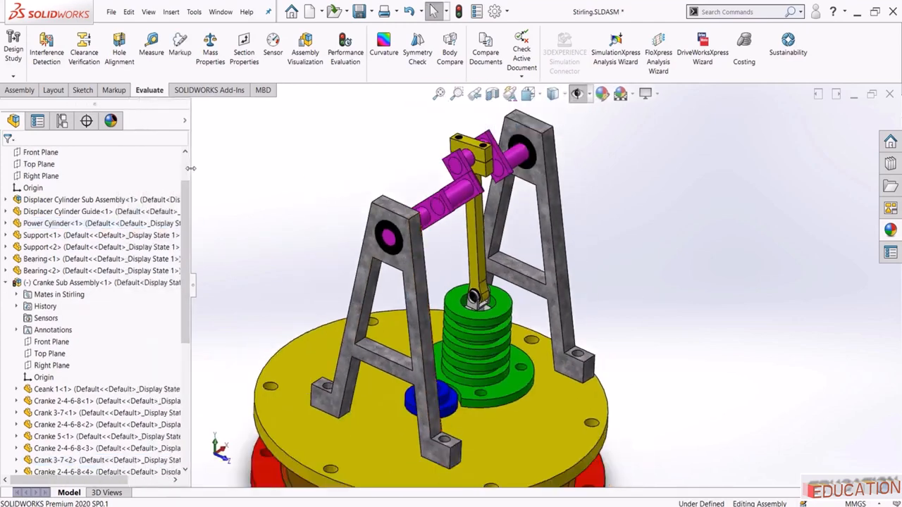
click(497, 390)
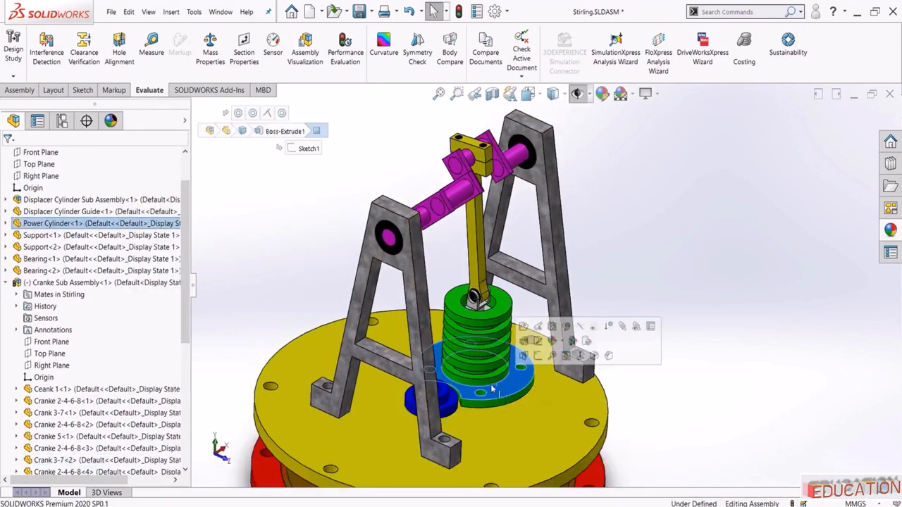
click(186, 122)
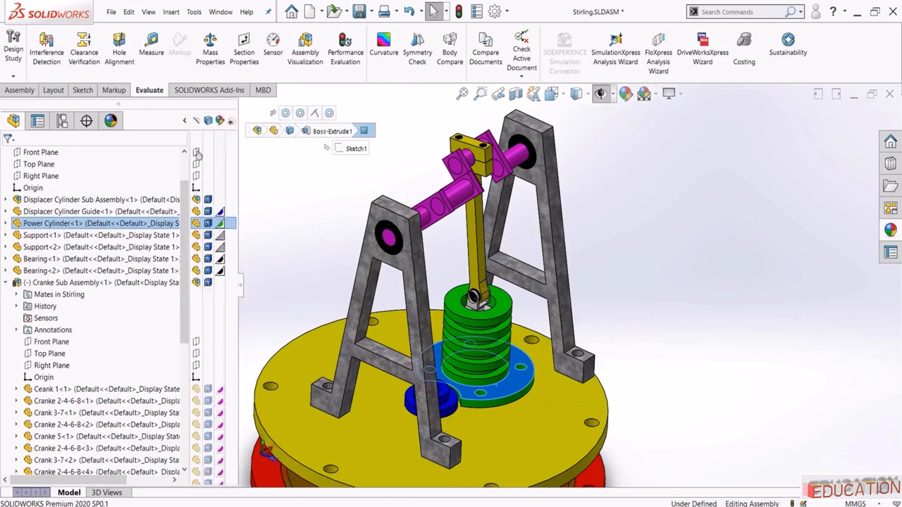
click(229, 224)
click(334, 233)
Turn the crankshaft and examine the connecting rod joint and piston through the transparent power cylinder
mouse_move(324, 215)
middle_down()
mouse_move(301, 170)
mouse_move(308, 208)
middle_up()
drag(505, 246, 542, 256)
scroll(522, 326, down, 4)
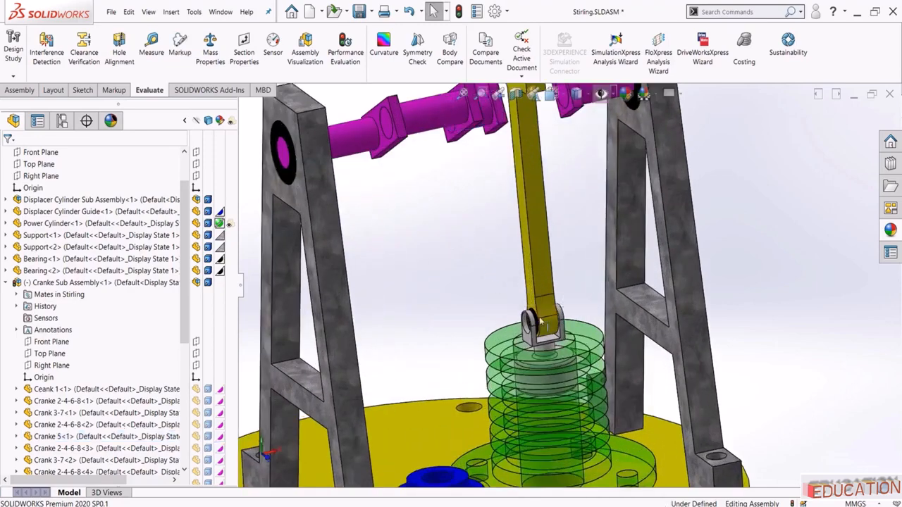
scroll(543, 323, down, 6)
middle_drag(567, 274, 558, 290)
scroll(558, 290, up, 3)
Measure the distance between the two outer faces of the power piston's fork
click(151, 48)
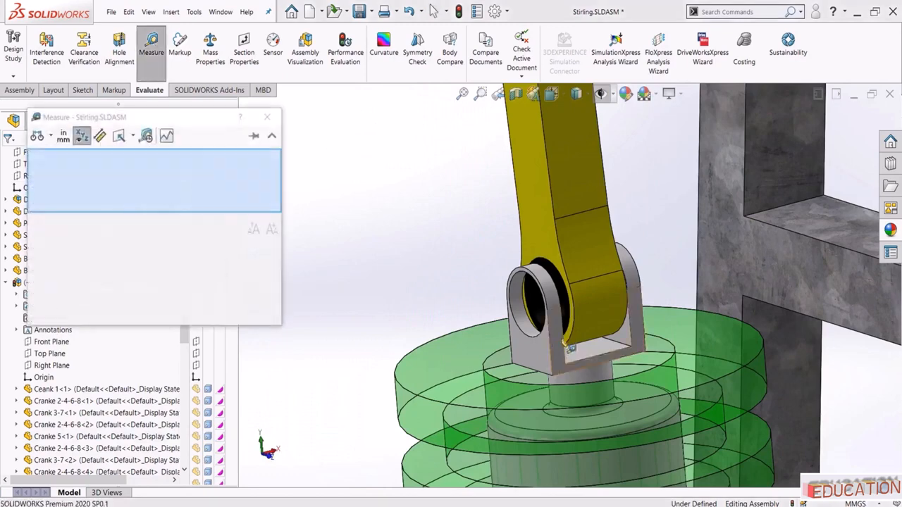
click(550, 351)
middle_drag(551, 351, 659, 336)
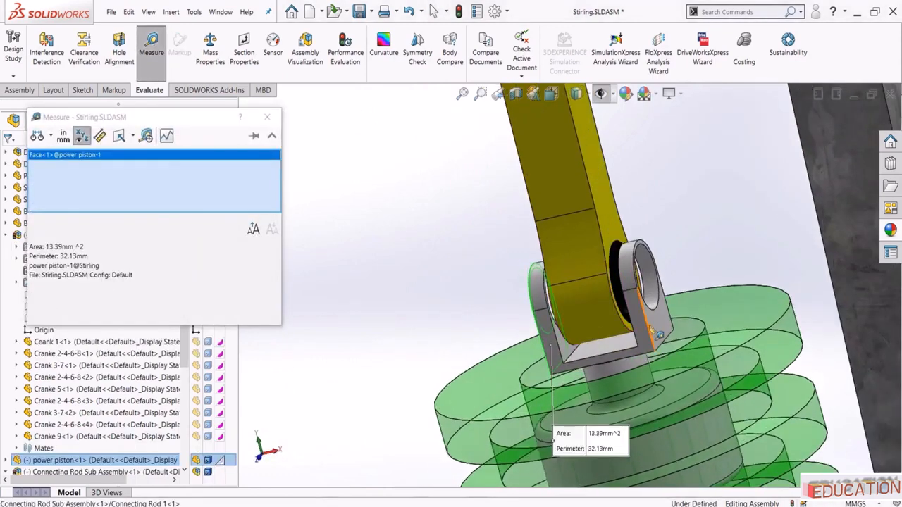
click(662, 328)
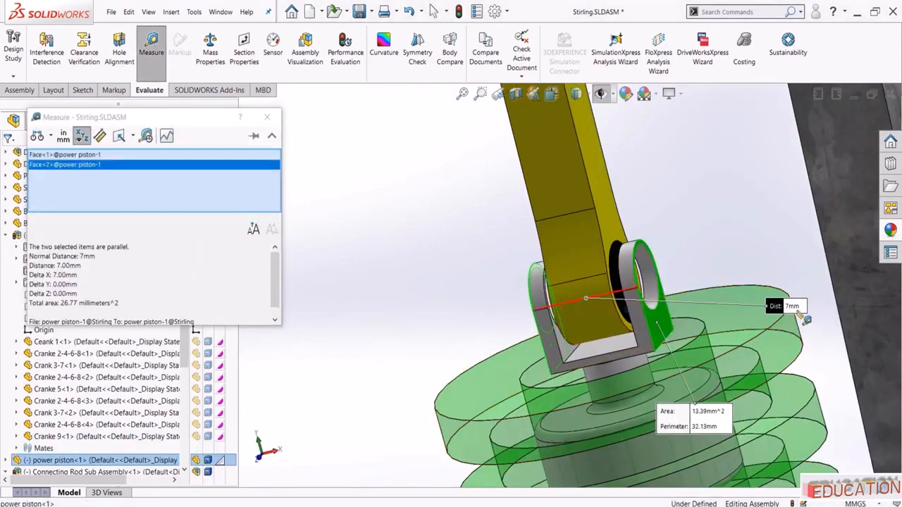
key(Escape)
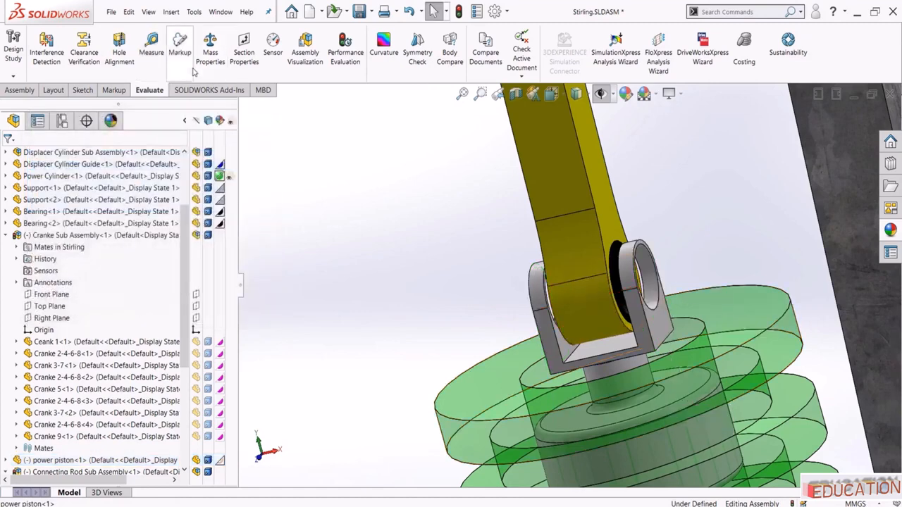
Measure the hole in the power piston's fork
click(151, 46)
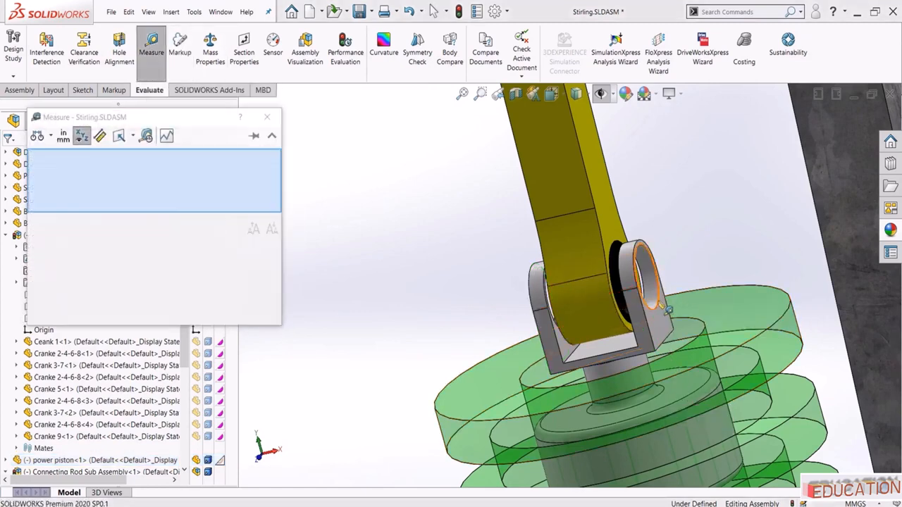
click(666, 309)
key(Escape)
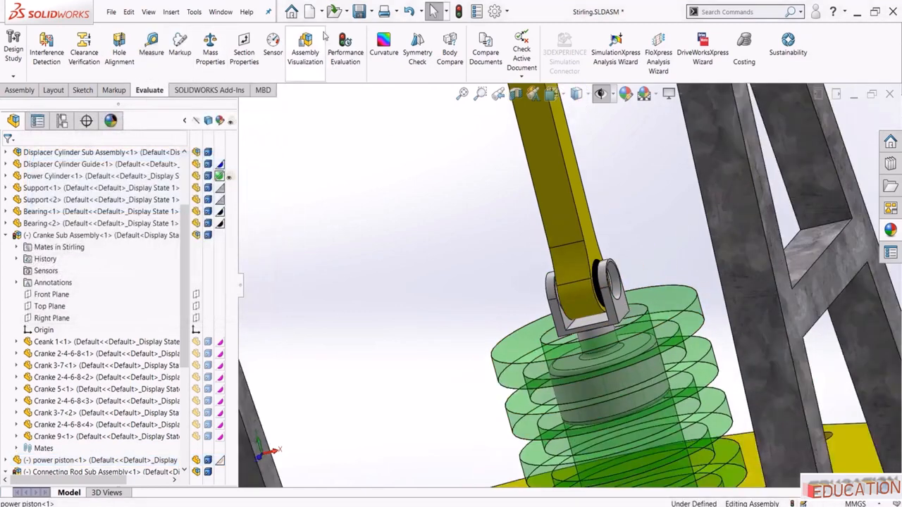
Create a new part document and start a sketch on the Front Plane
click(310, 12)
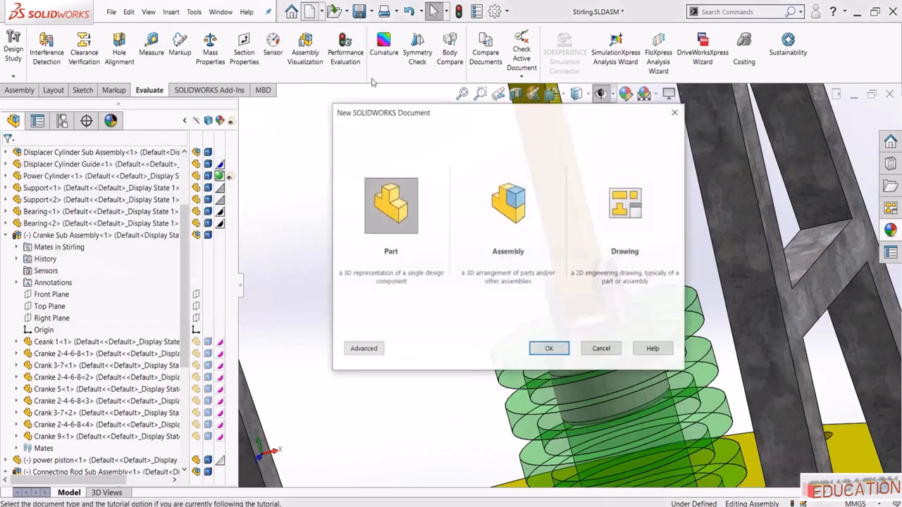
click(548, 348)
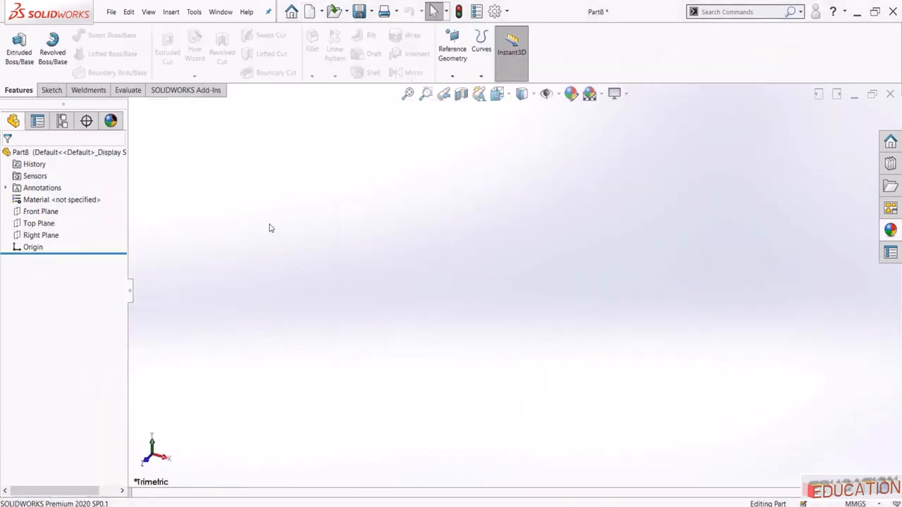
click(35, 213)
click(43, 199)
Sketch a circle centred on the origin and dimension its diameter as 4 mm
click(96, 35)
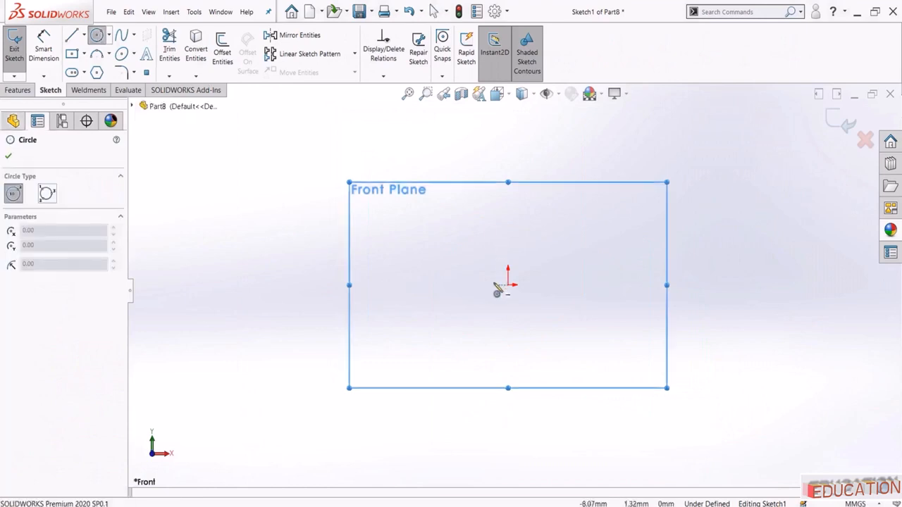
click(508, 285)
click(508, 317)
key(Escape)
click(52, 42)
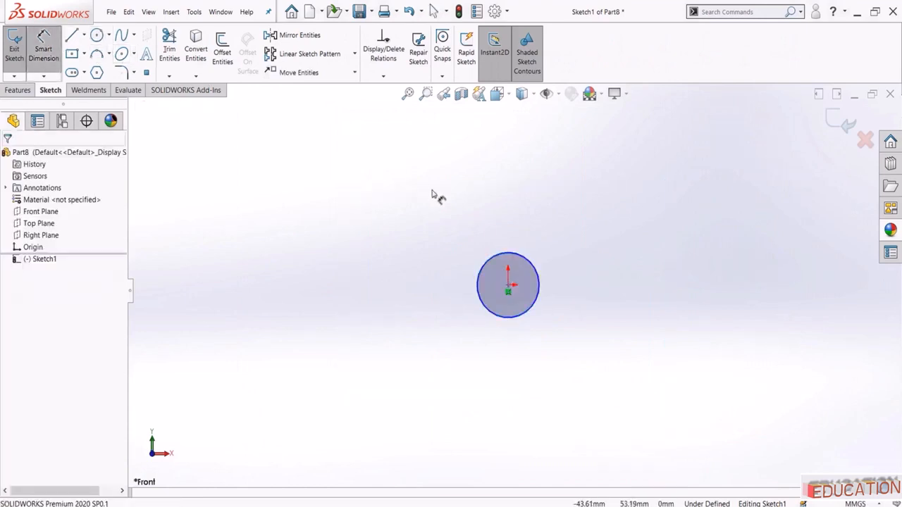
click(445, 284)
click(427, 294)
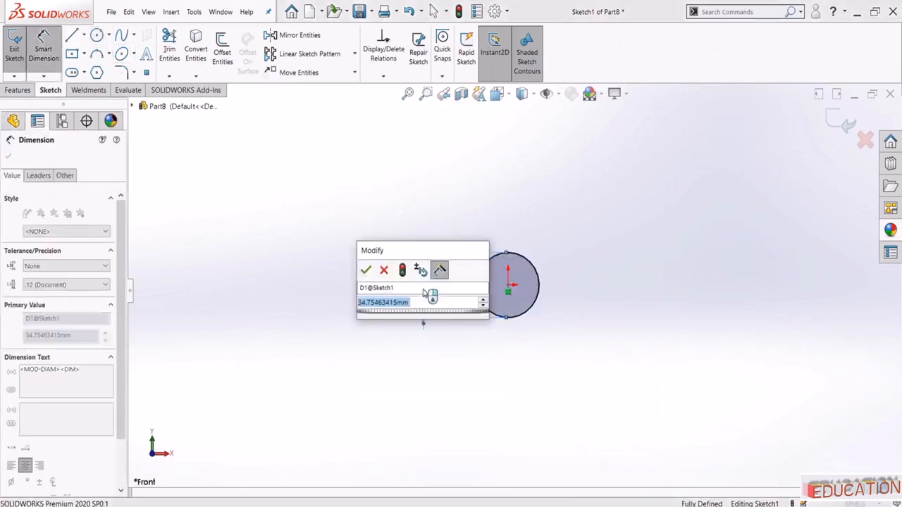
text(4)
key(Return)
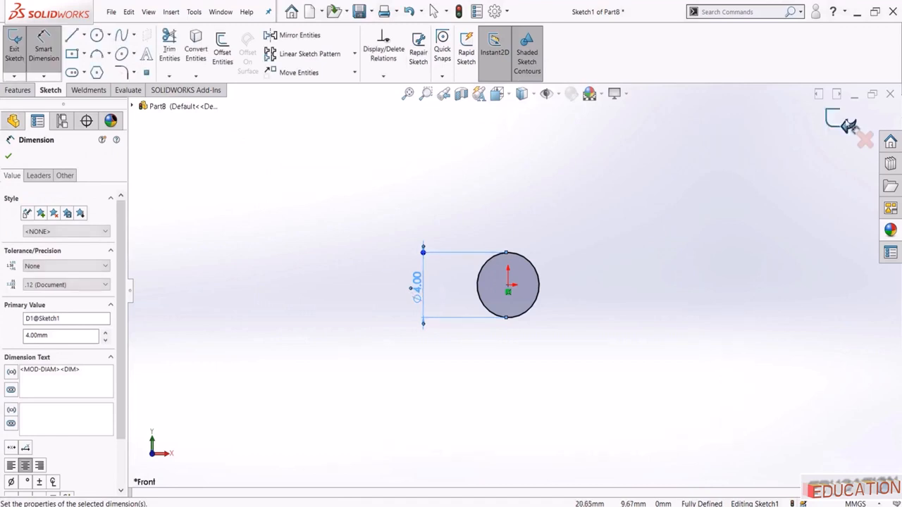
Extrude the pin's circle 7 mm symmetrically about the sketch plane using the Mid Plane end condition
key(Escape)
click(16, 48)
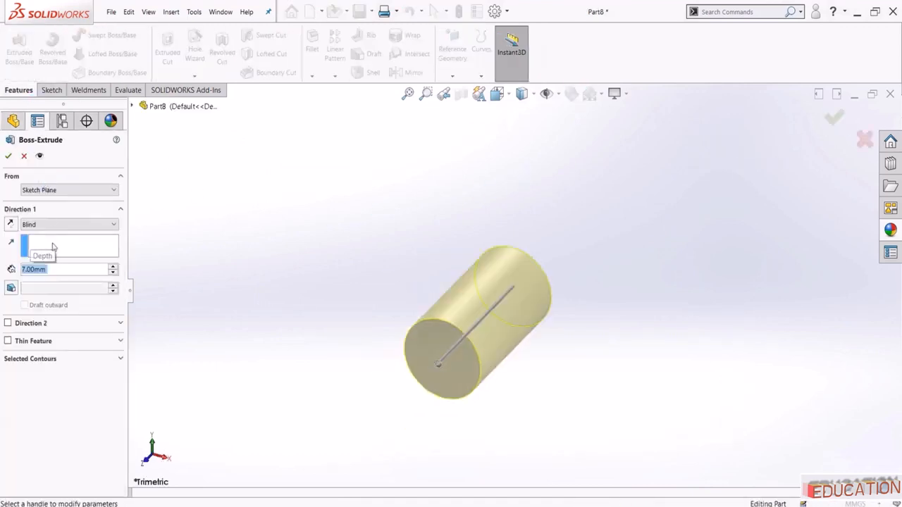
click(63, 212)
click(49, 228)
click(45, 212)
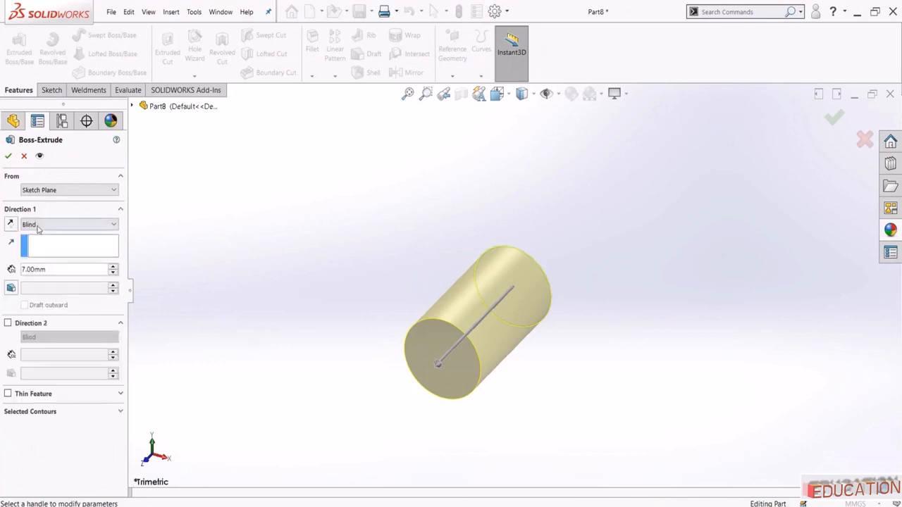
click(39, 223)
click(40, 276)
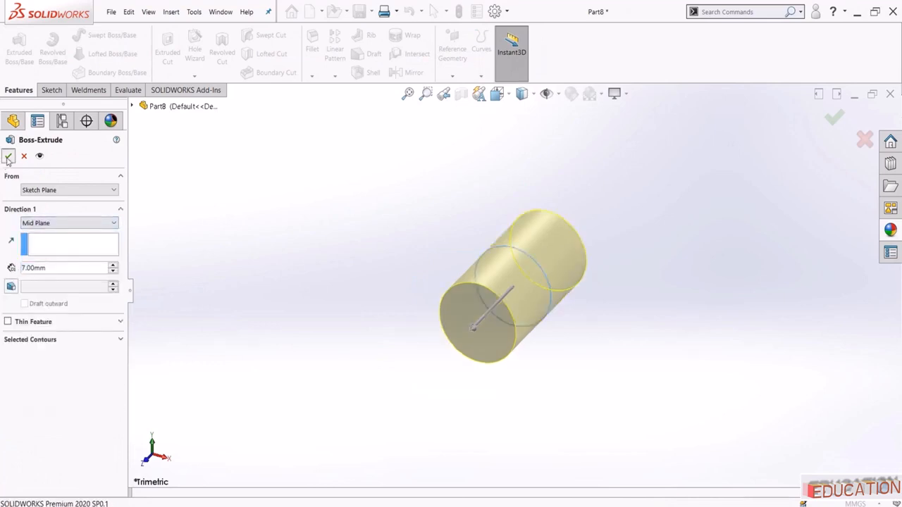
click(8, 157)
Paste the copied black appearance onto the whole pin part
drag(128, 165, 196, 153)
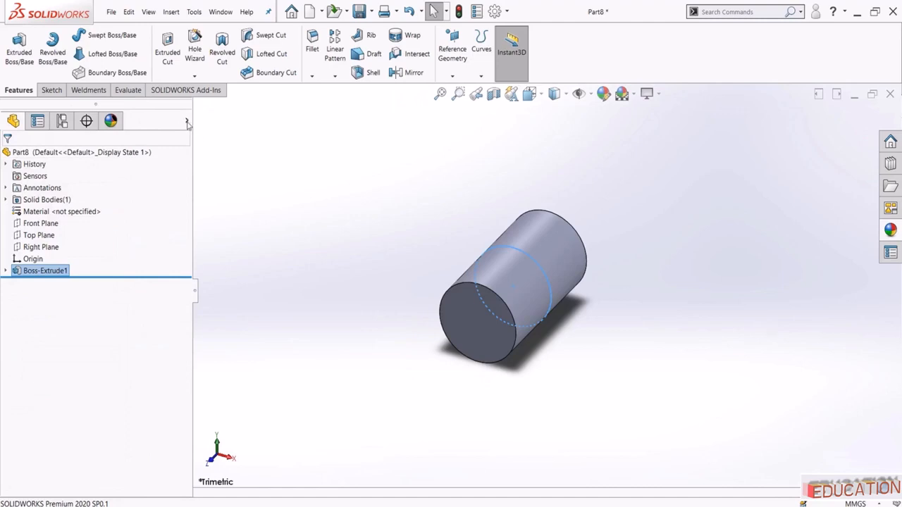
click(188, 122)
click(220, 152)
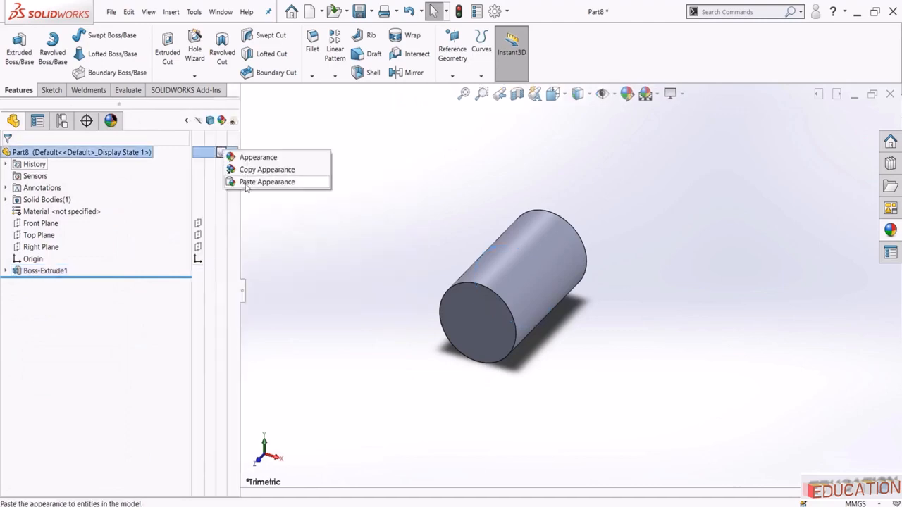
click(247, 183)
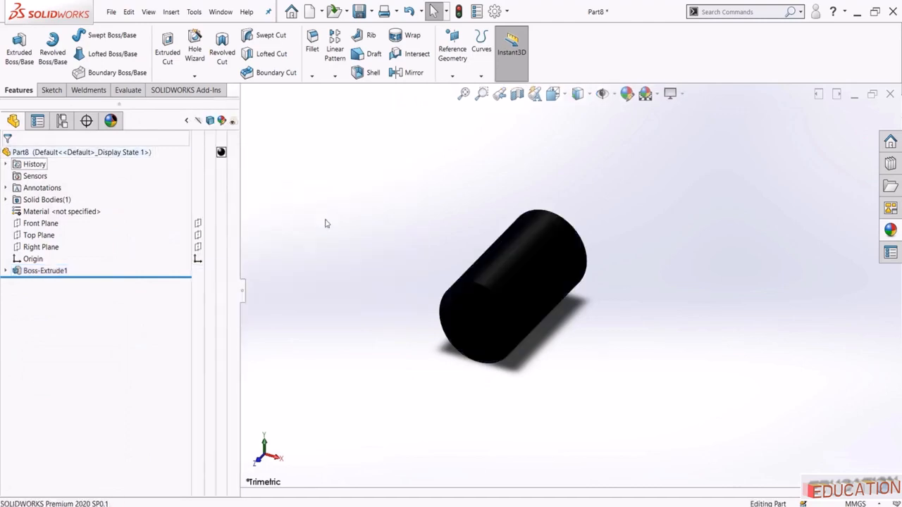
Save the pin part as Connecting Rod Pin 2 in New folder (17)
click(358, 12)
text(co)
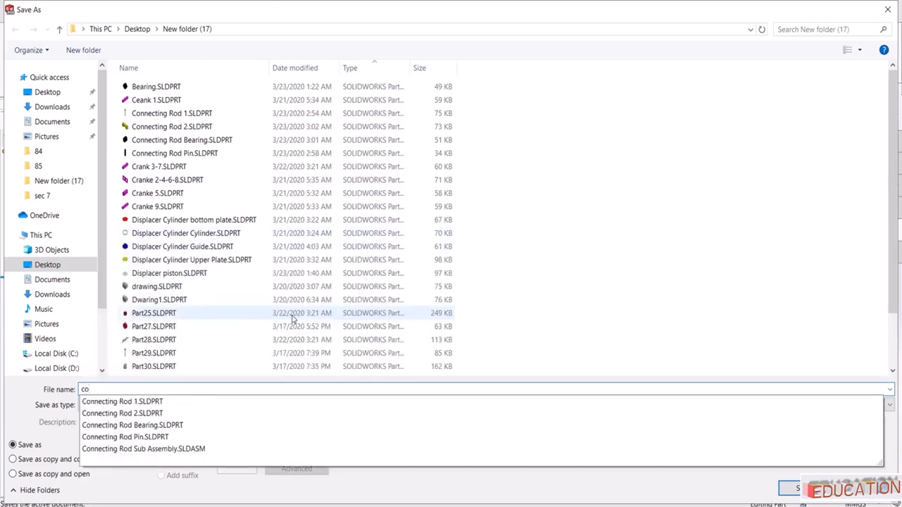
key(Down)
key(Down)
key(Down)
key(Down)
key(BackSpace)
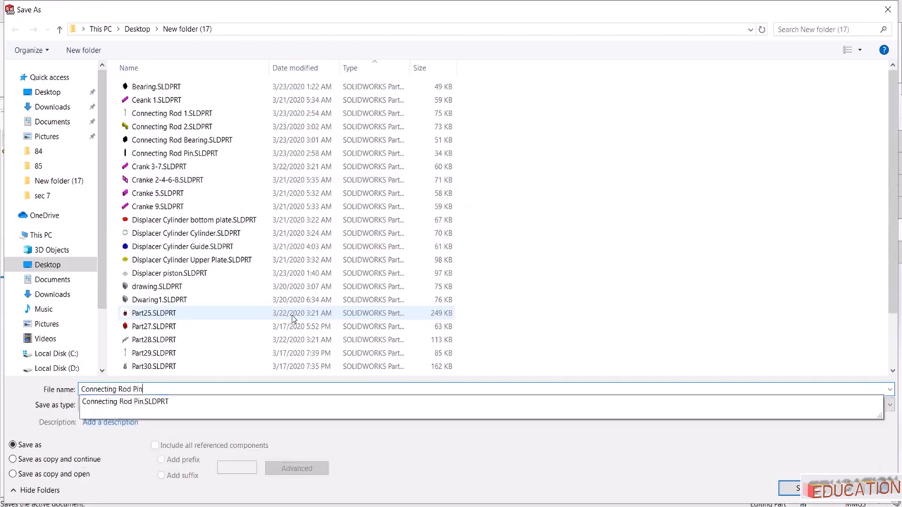
text(2)
key(Return)
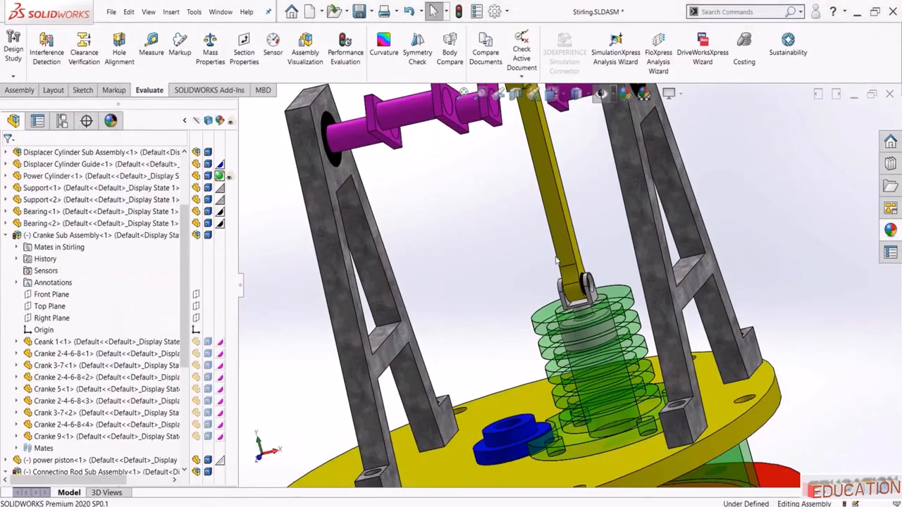
Open the Connecting Rod Sub Assembly in its own window from the Stirling assembly
middle_drag(541, 301, 573, 315)
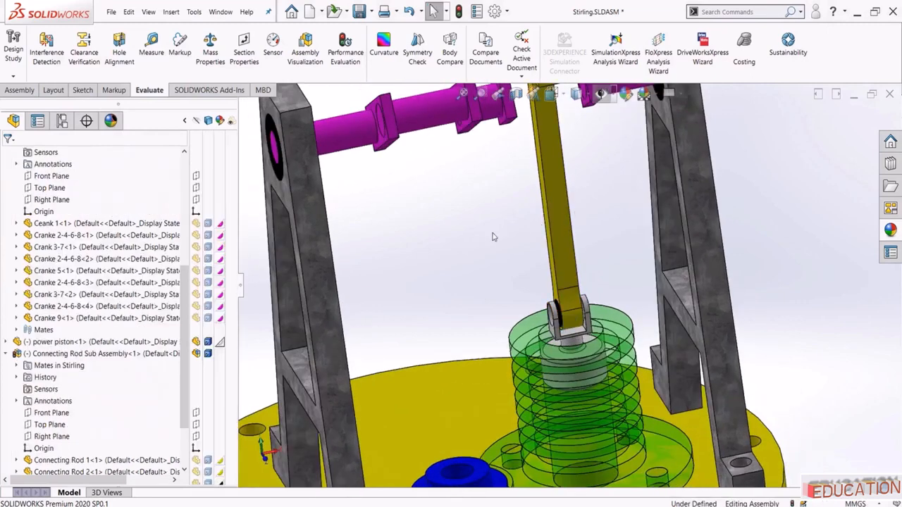
click(568, 245)
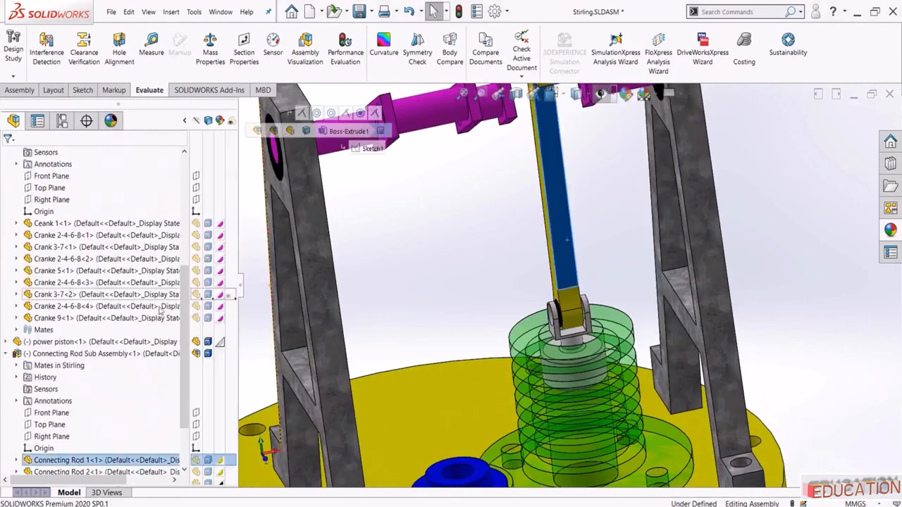
click(35, 354)
click(47, 322)
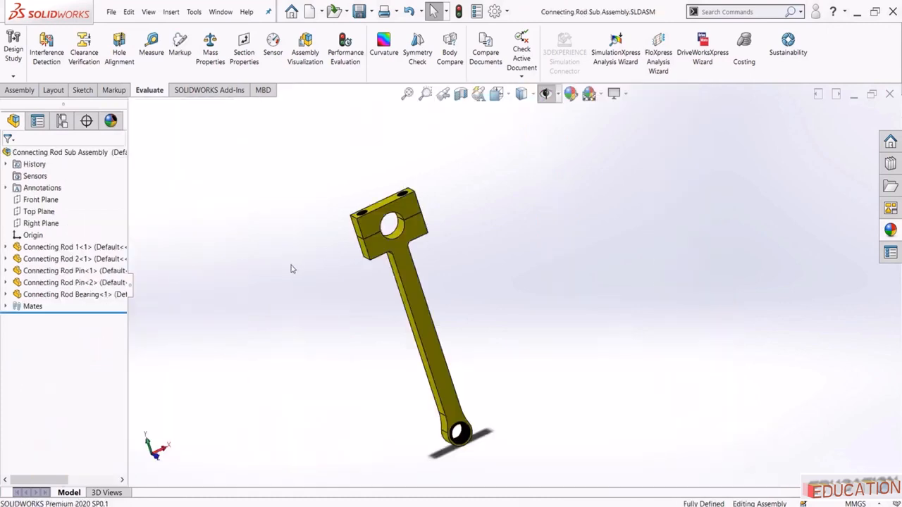
Insert the Connecting Rod Pin 2 part beside the small end of the connecting rod
middle_drag(292, 269, 213, 238)
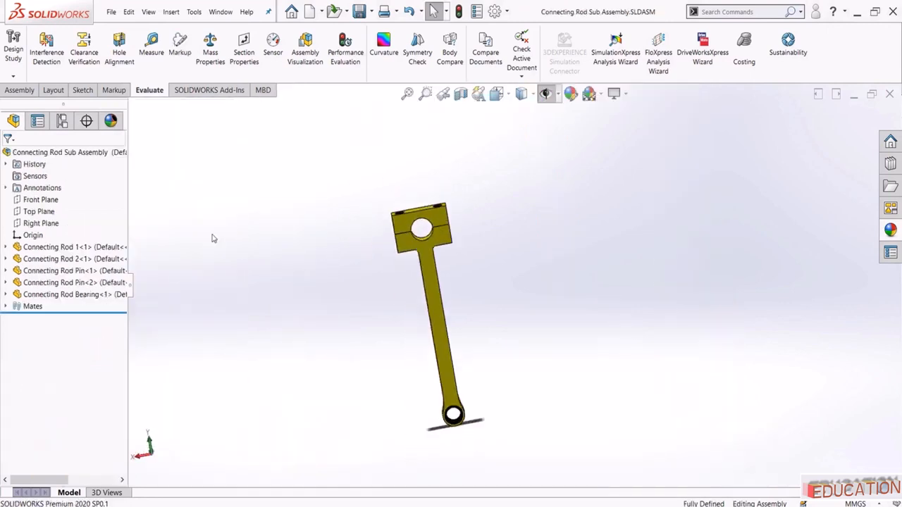
click(20, 90)
click(60, 49)
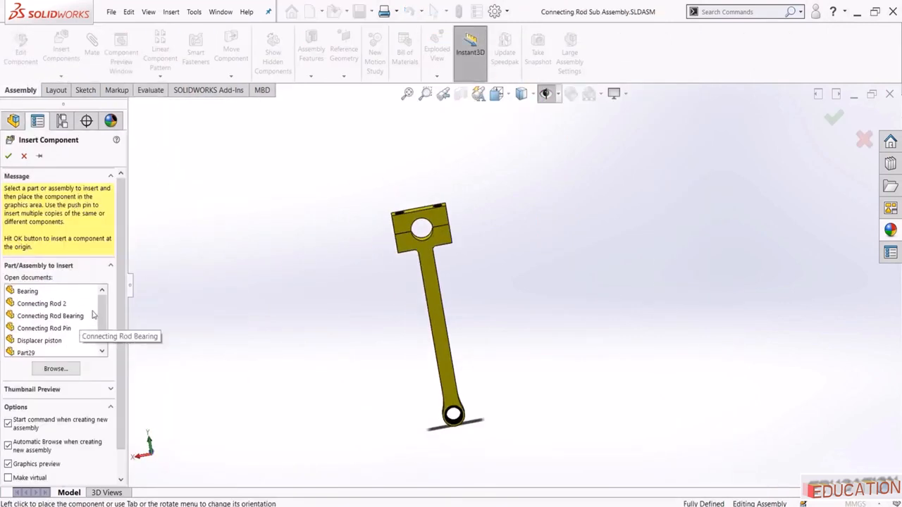
scroll(92, 317, down, 1)
scroll(70, 338, up, 1)
click(56, 368)
key(Down)
key(Down)
key(Down)
key(Down)
key(Down)
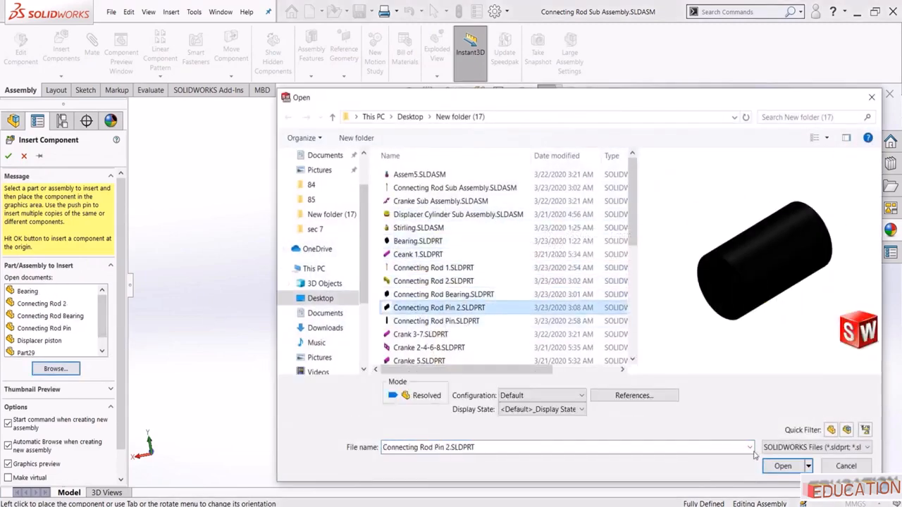
click(782, 466)
middle_drag(433, 417, 435, 441)
click(411, 408)
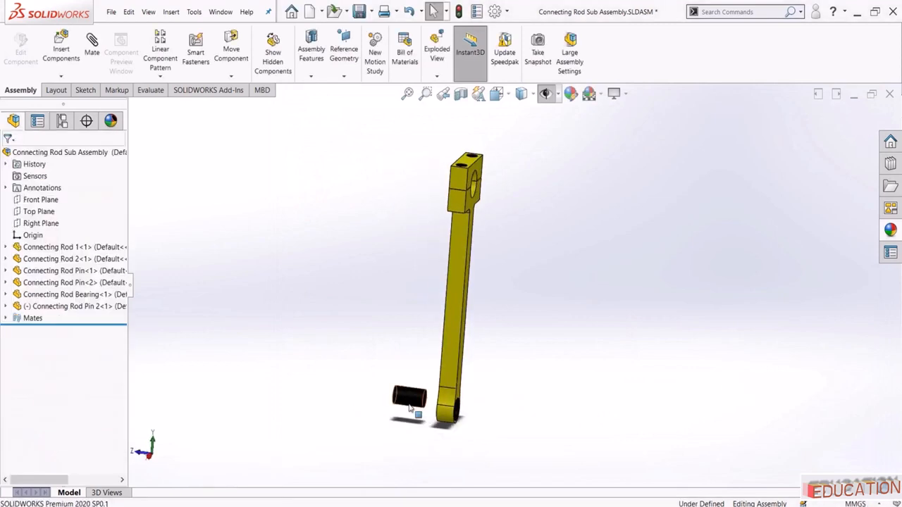
Colour the inserted Connecting Rod Pin 2 red, applying the appearance at component level
click(74, 308)
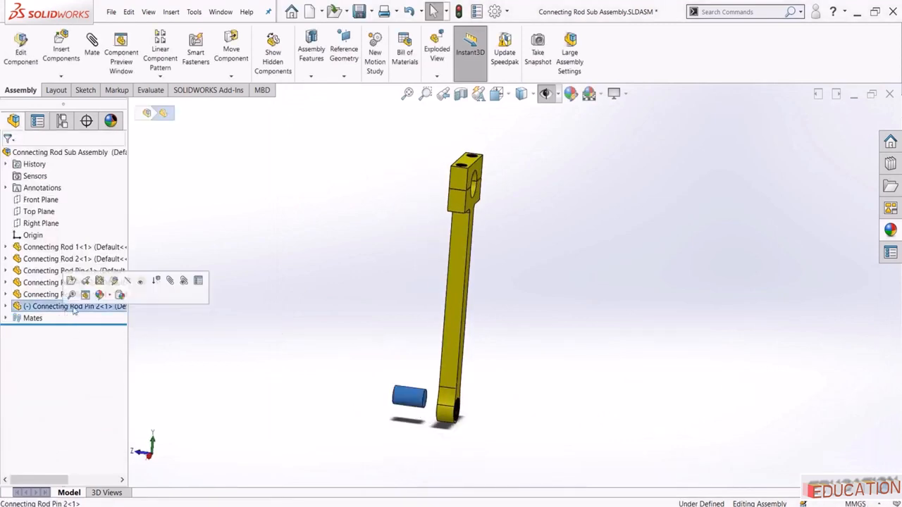
click(99, 295)
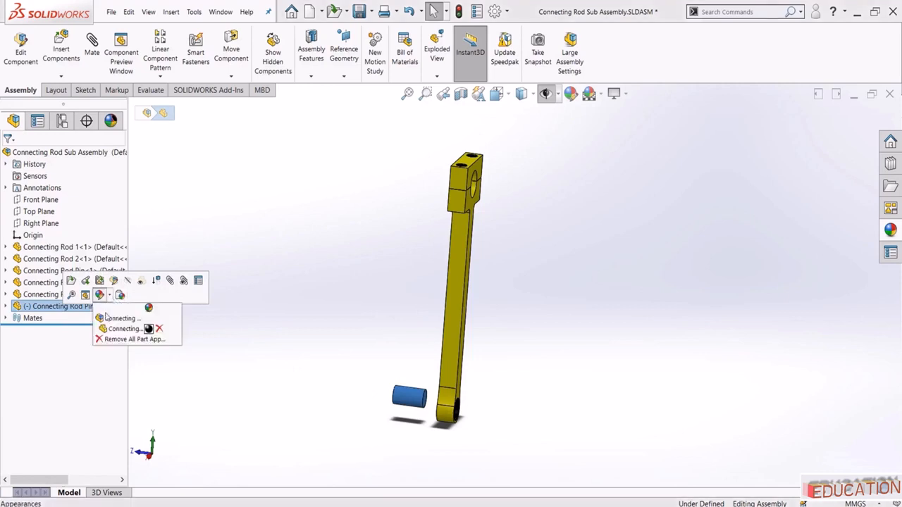
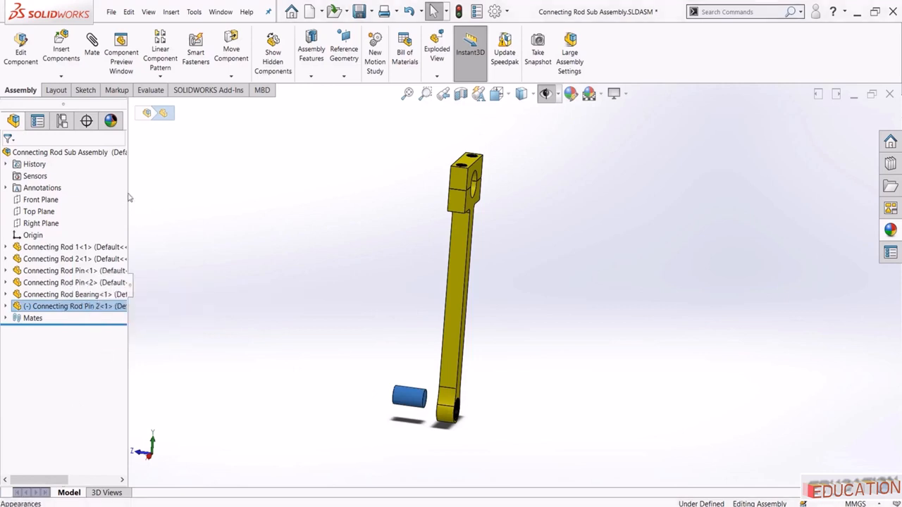
drag(129, 198, 208, 199)
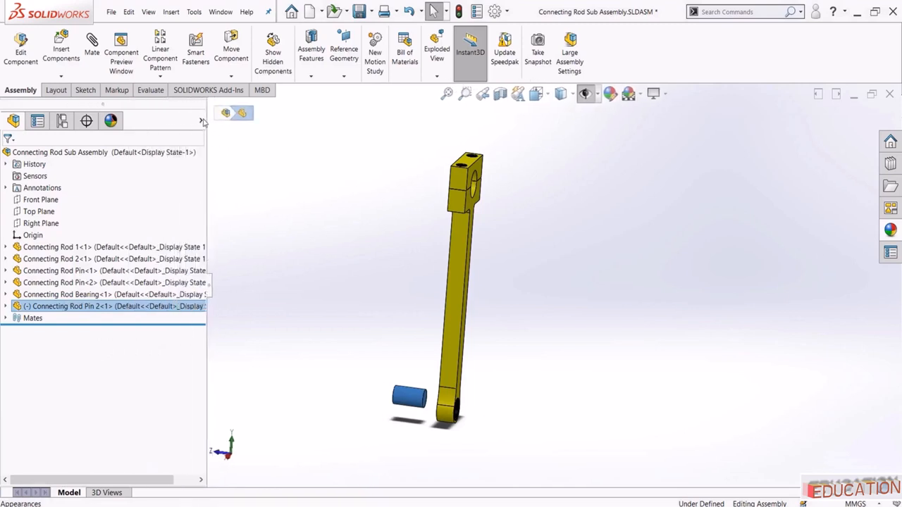
click(202, 122)
click(239, 310)
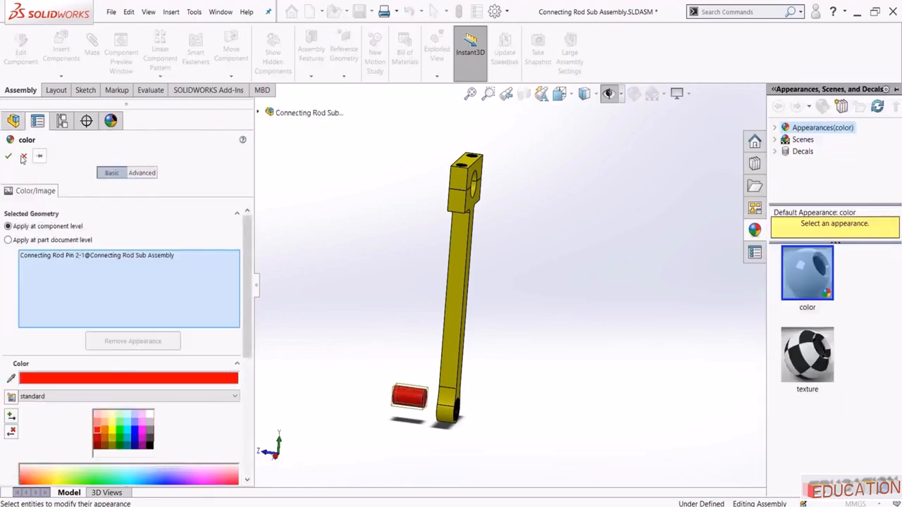
click(27, 156)
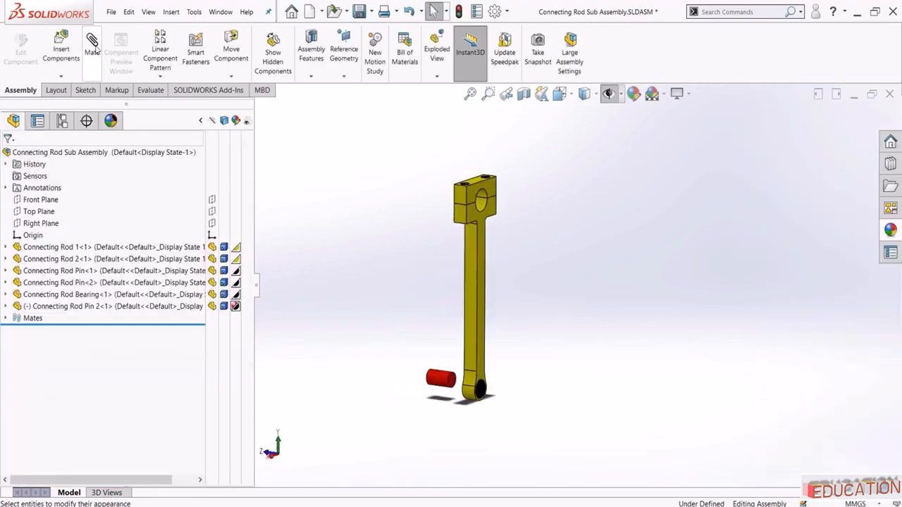
Mate the red pin's cylindrical face concentric with the bearing hole in the rod's small end
scroll(458, 387, down, 4)
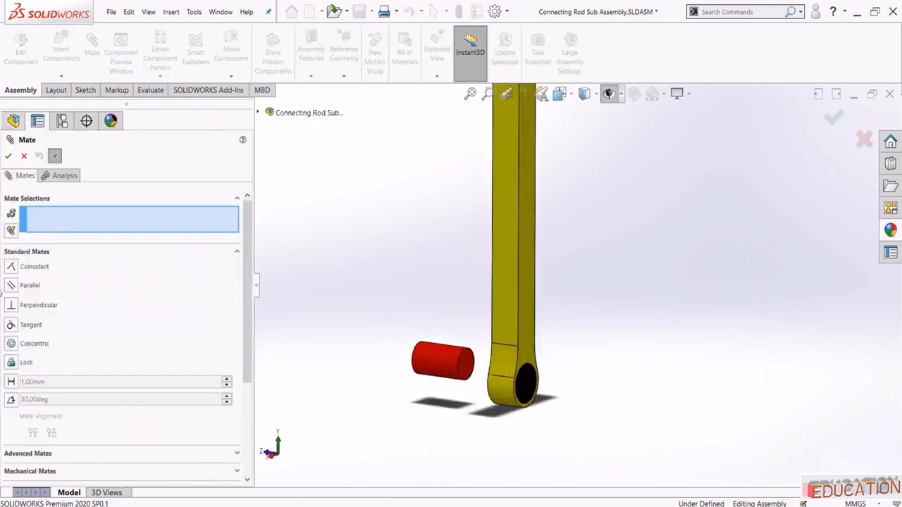
click(451, 379)
scroll(518, 380, down, 3)
click(514, 380)
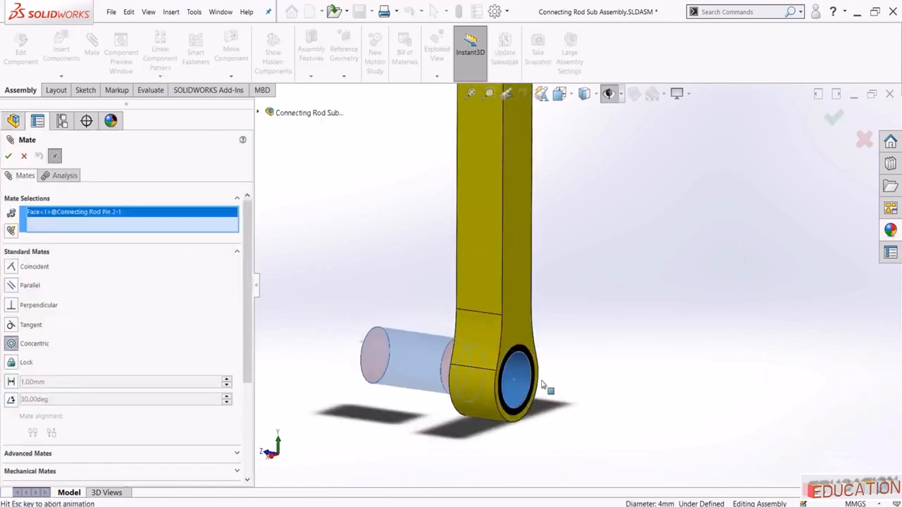
click(725, 408)
middle_drag(693, 408, 483, 395)
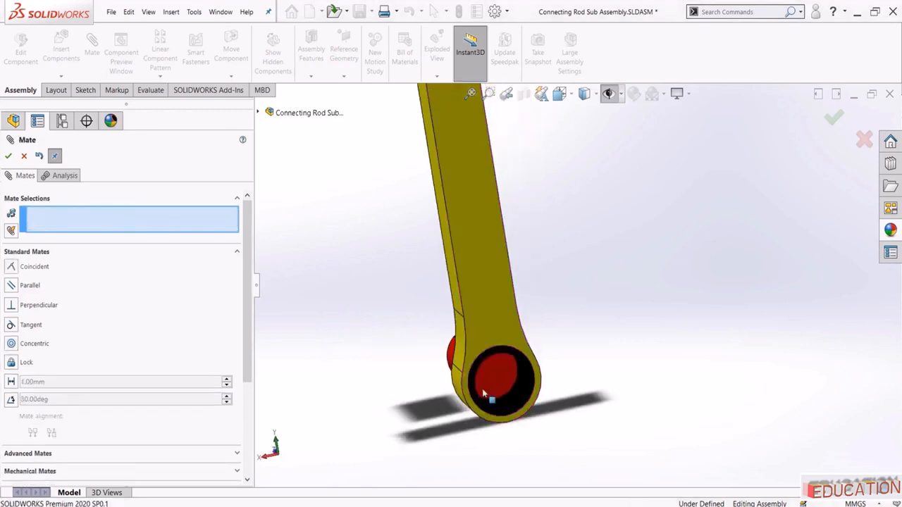
click(503, 379)
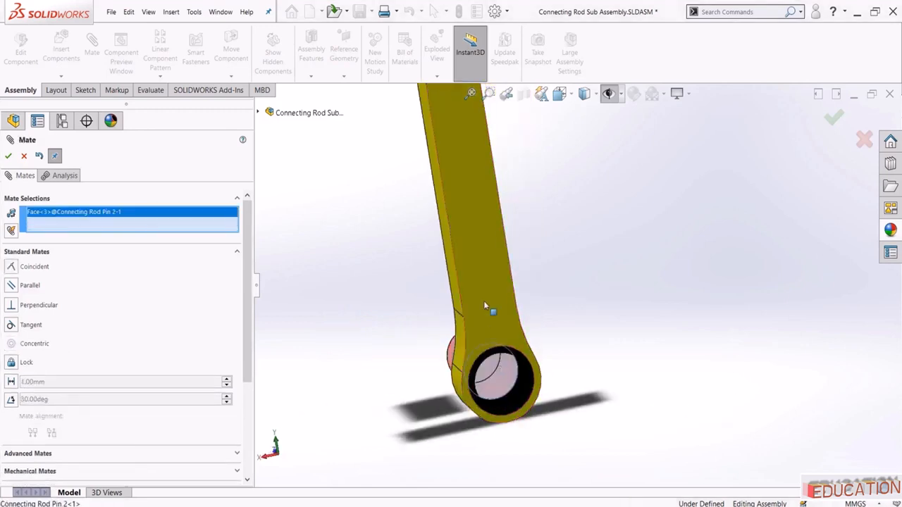
right_click(71, 223)
click(106, 226)
middle_drag(397, 306, 340, 288)
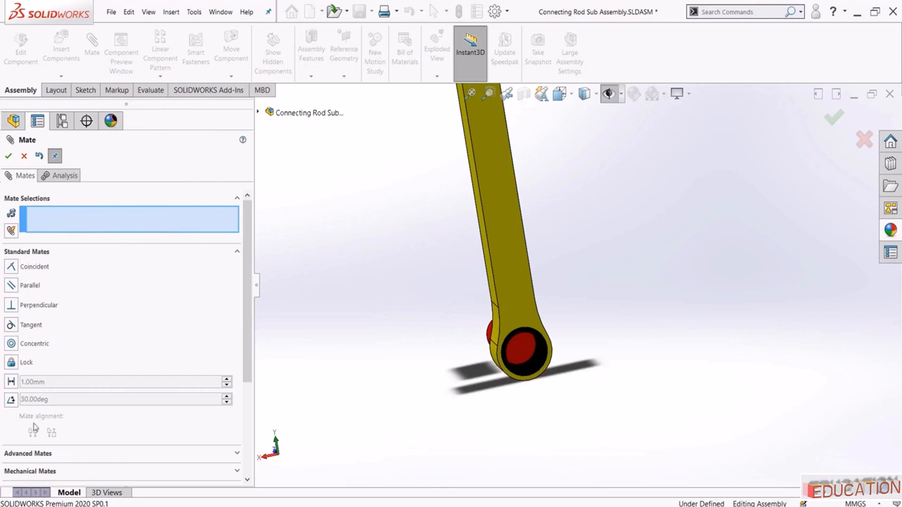
Centre the pin in the connecting rod with a Width mate between the pin's two end faces and the rod's two opposite broad faces
click(28, 456)
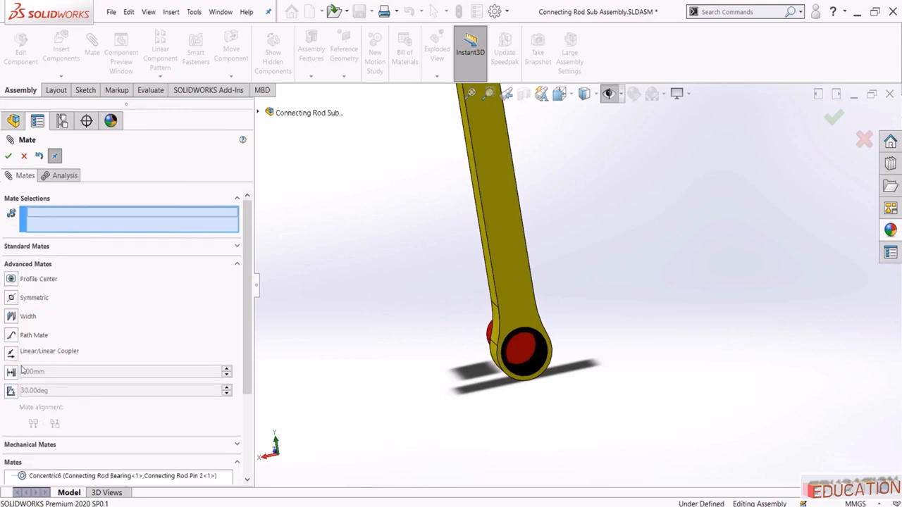
click(11, 317)
middle_drag(437, 383, 480, 364)
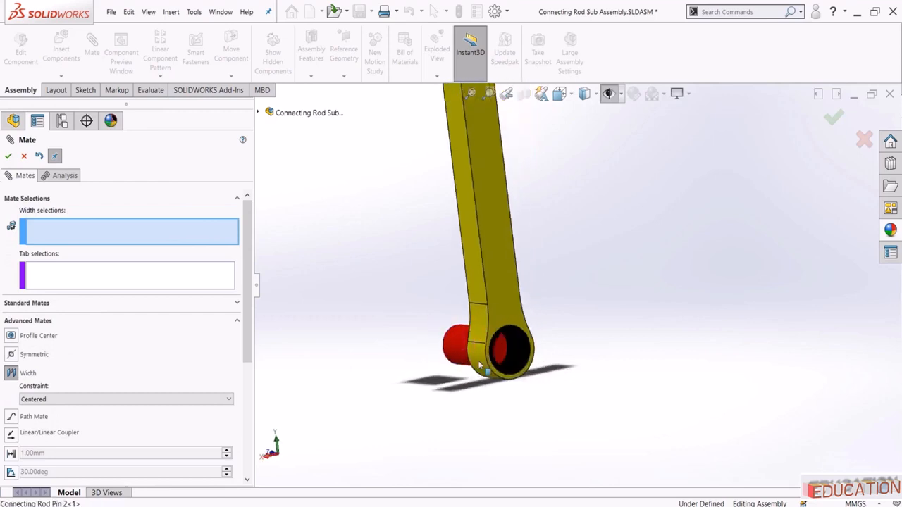
click(498, 361)
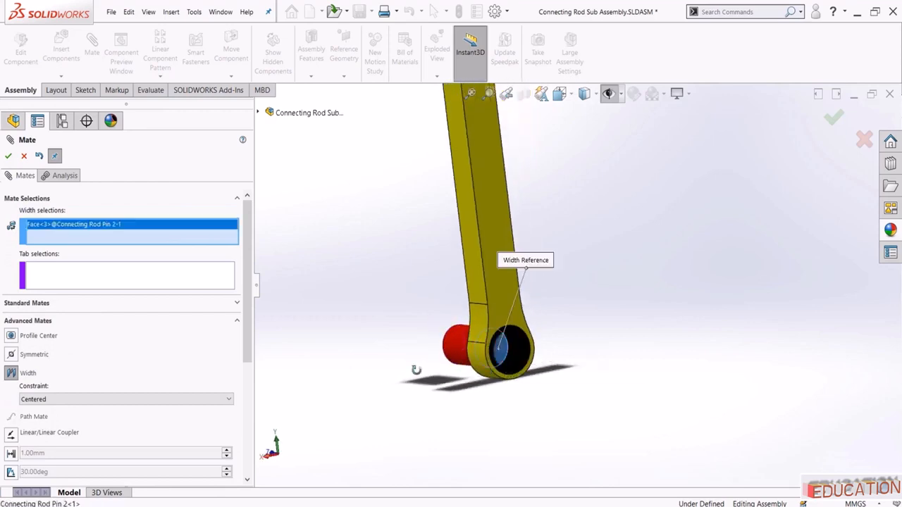
middle_drag(415, 368, 396, 355)
click(396, 355)
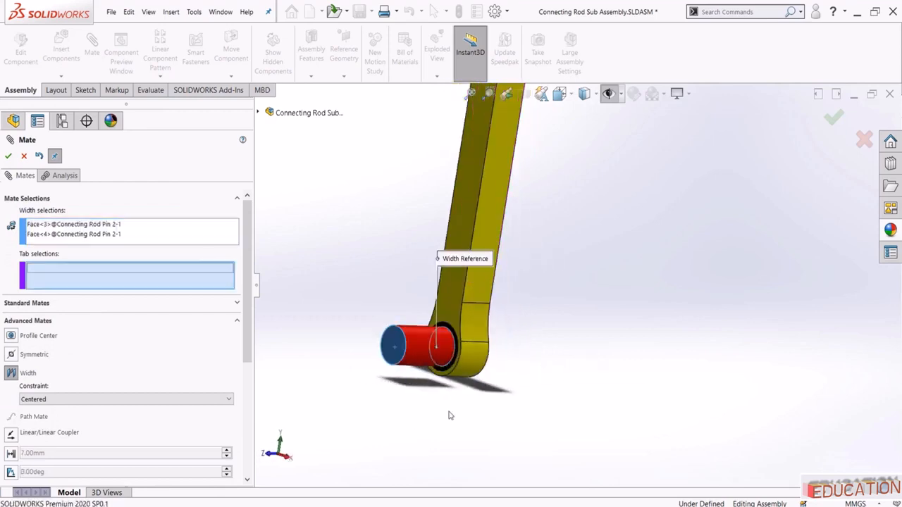
click(468, 225)
middle_drag(469, 226, 412, 255)
click(484, 194)
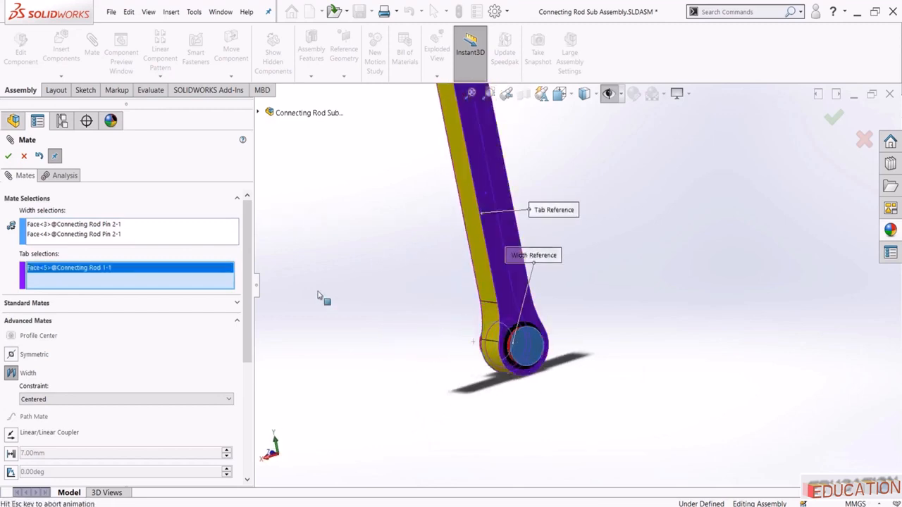
click(8, 157)
click(834, 120)
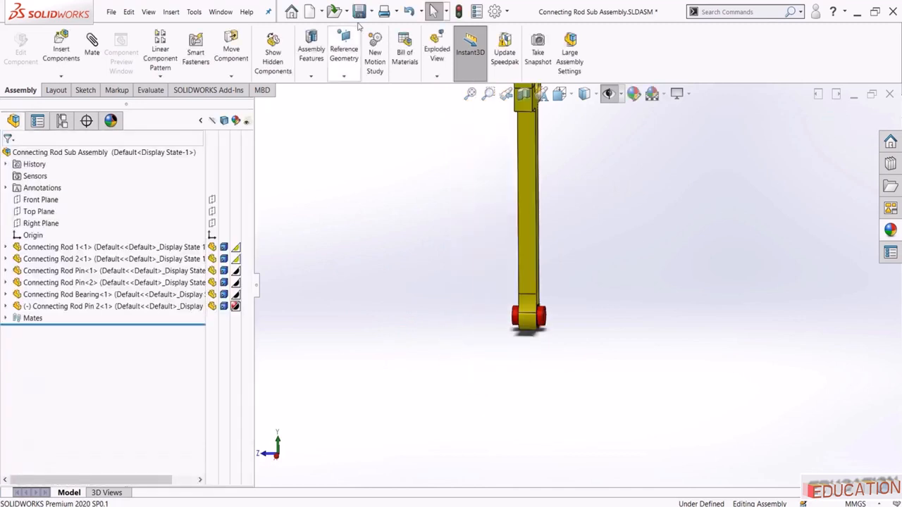
Save the Connecting Rod Sub Assembly and return to the Stirling assembly to inspect the pin in the piston fork
click(361, 12)
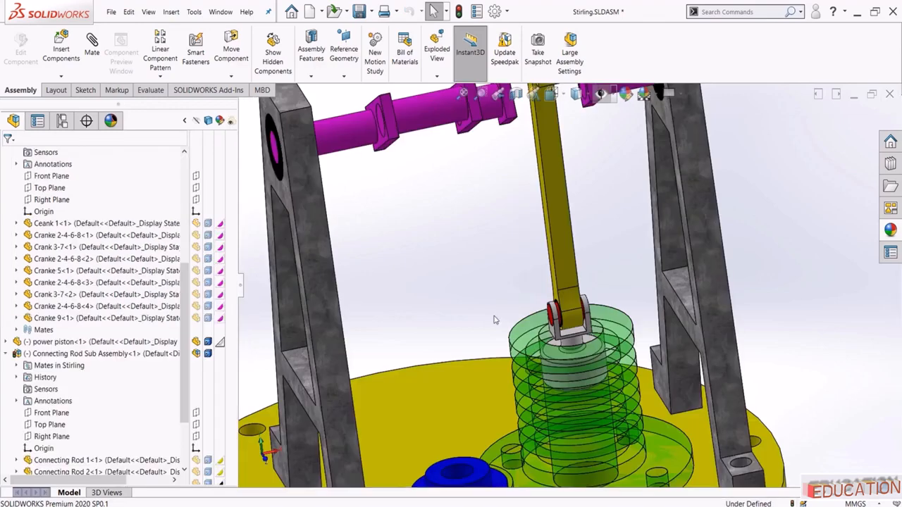
middle_drag(498, 318, 603, 304)
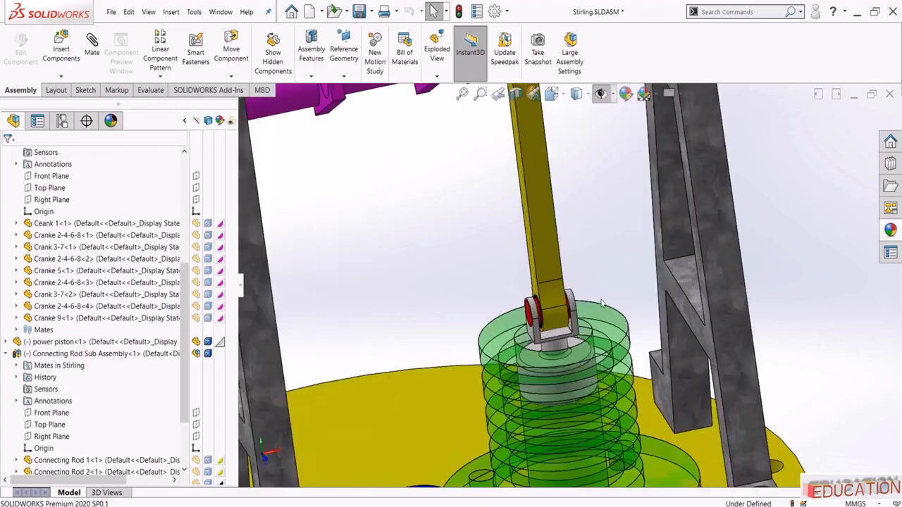
Turn the crankshaft by hand to check how the connecting rod and power piston move with it
scroll(541, 309, up, 5)
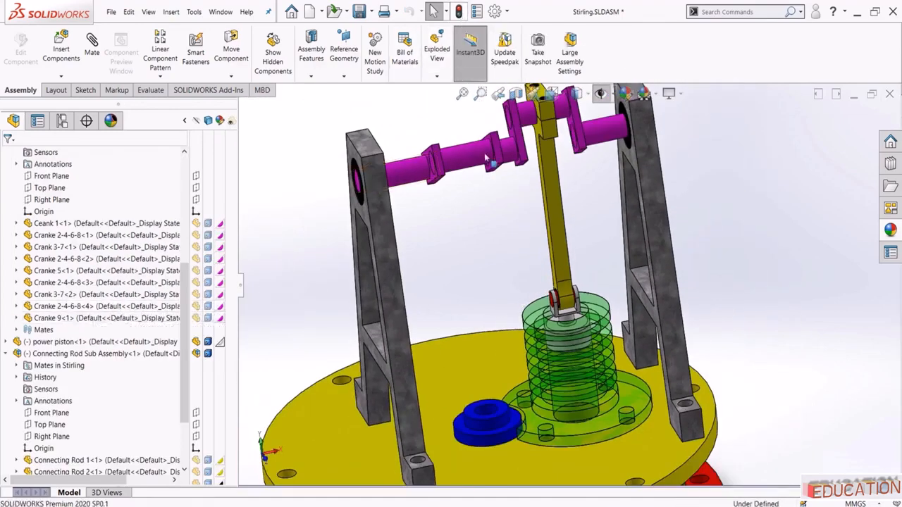
drag(495, 189, 478, 214)
click(471, 232)
scroll(472, 232, up, 2)
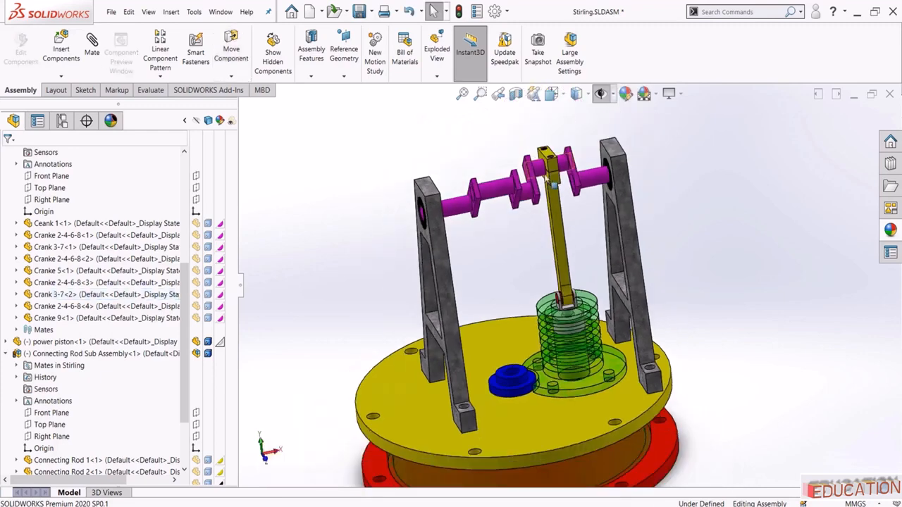
scroll(555, 182, down, 2)
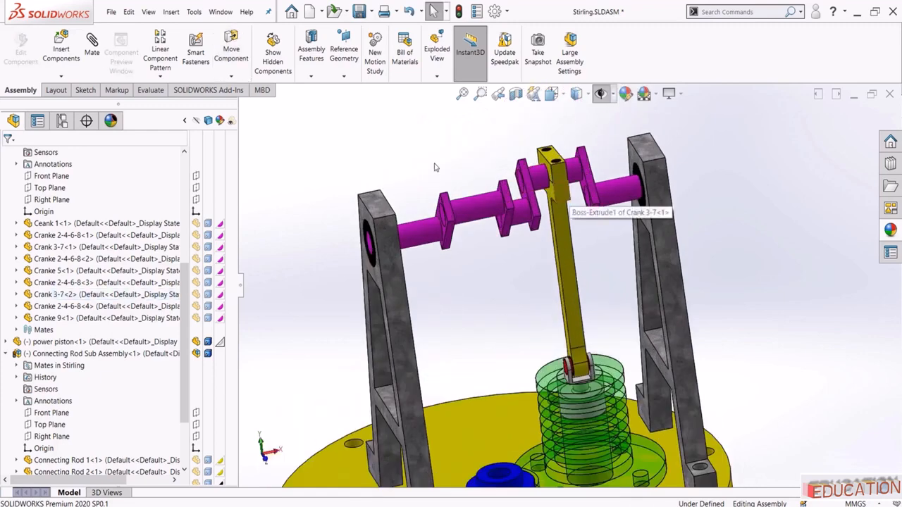
Insert a second Connecting Rod Sub Assembly and place it beside the crankshaft, next to the first rod
click(61, 51)
click(110, 345)
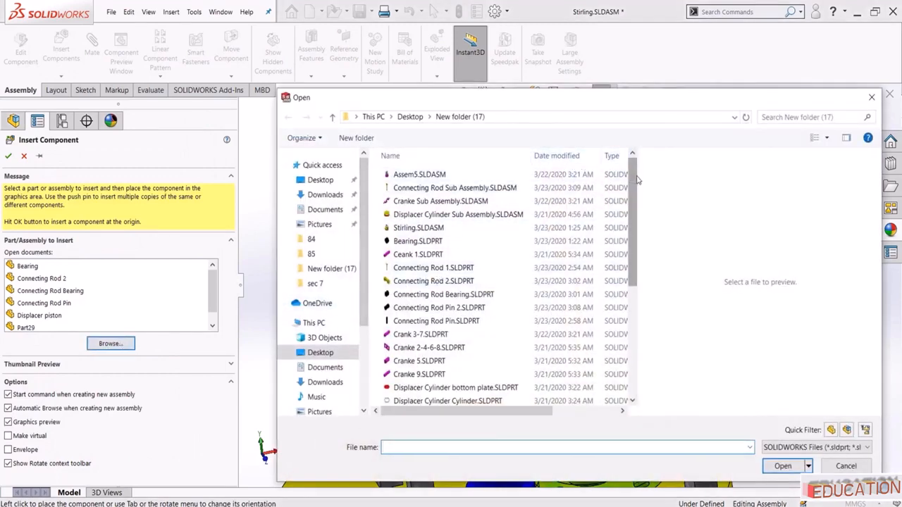
click(612, 155)
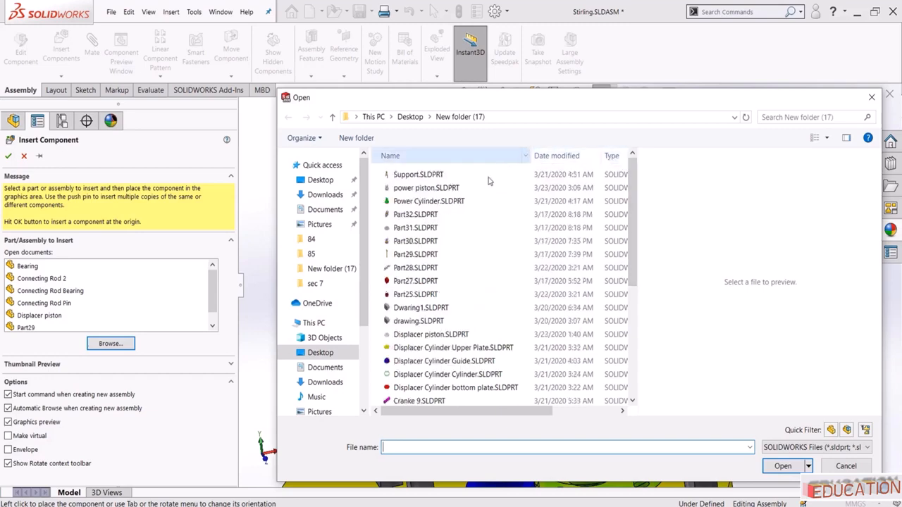
scroll(488, 211, down, 7)
click(427, 401)
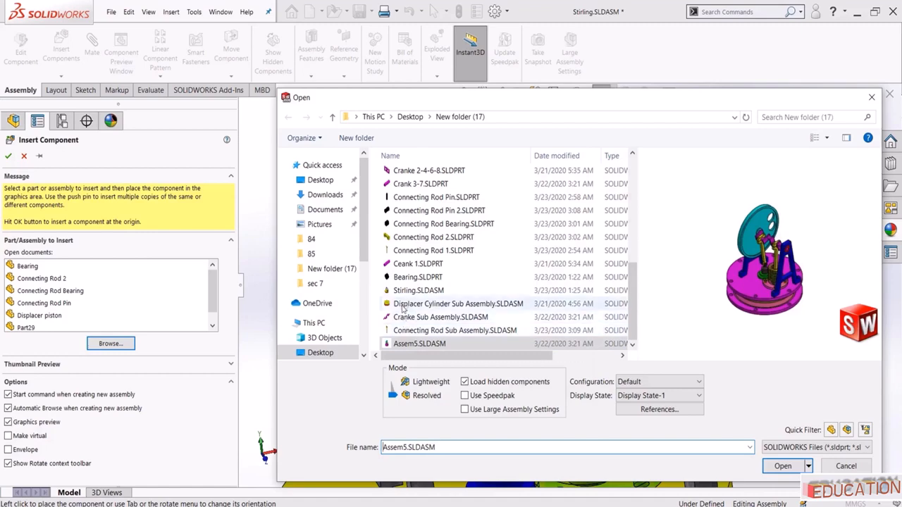
click(398, 332)
click(783, 466)
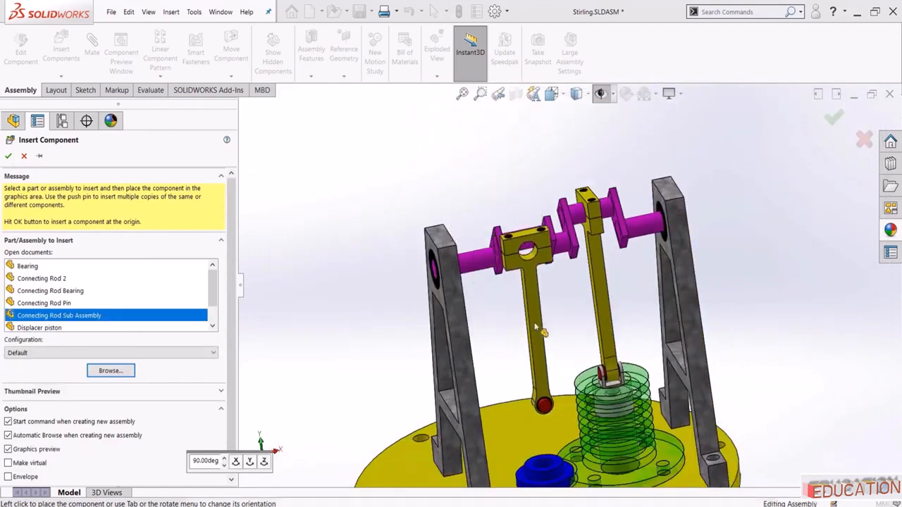
scroll(547, 267, down, 2)
click(552, 255)
scroll(483, 224, up, 2)
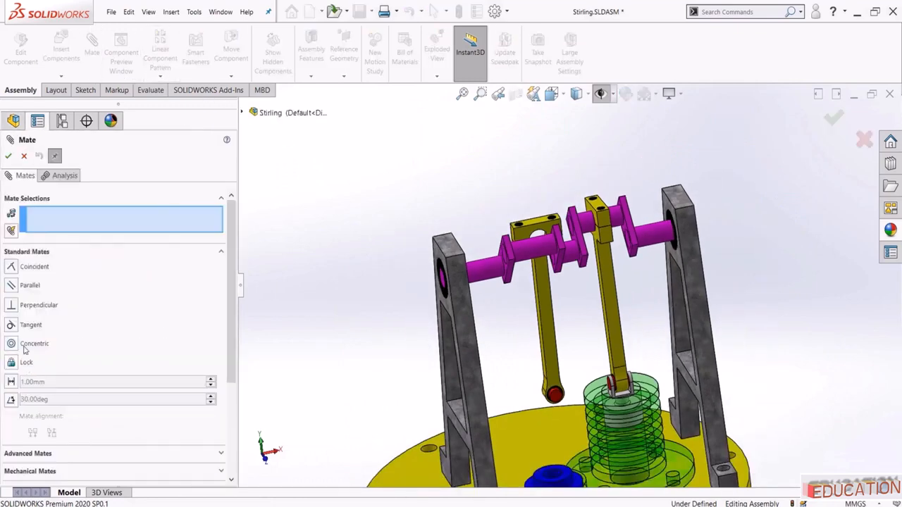
Mate the second connecting rod's big-end bore concentric with the free crank pin, Crank 3-7<2>, and finish mating
click(53, 336)
scroll(525, 229, down, 8)
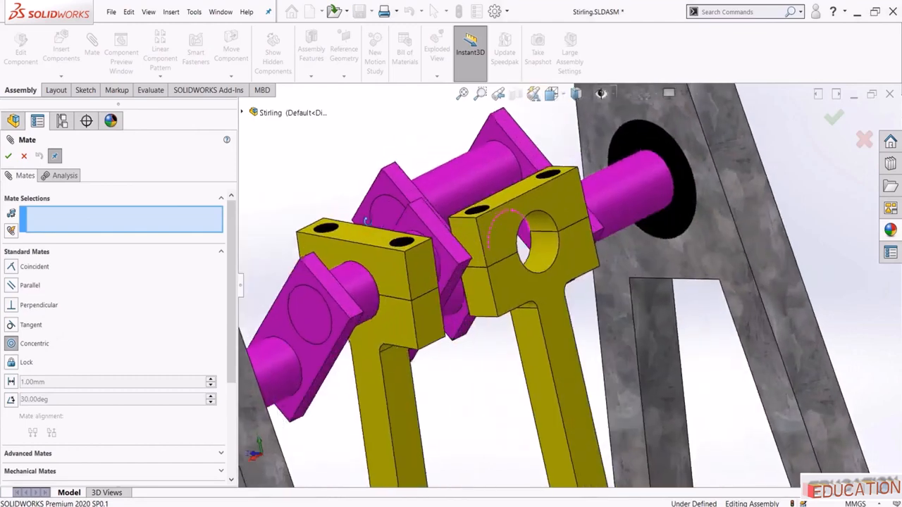
middle_drag(367, 221, 360, 222)
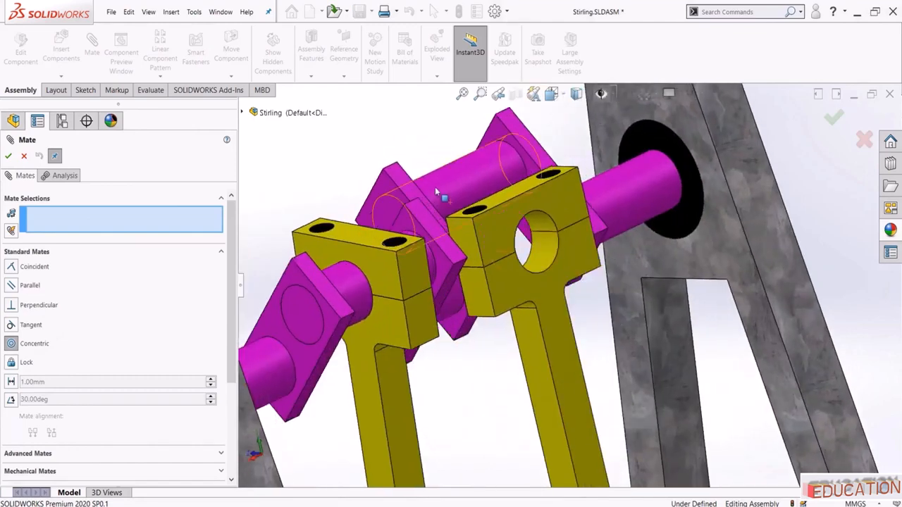
click(538, 259)
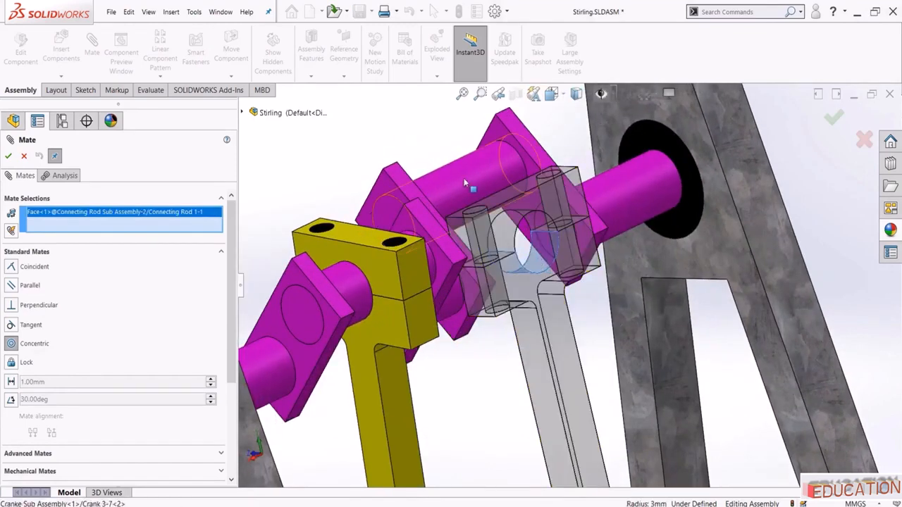
click(465, 185)
click(647, 170)
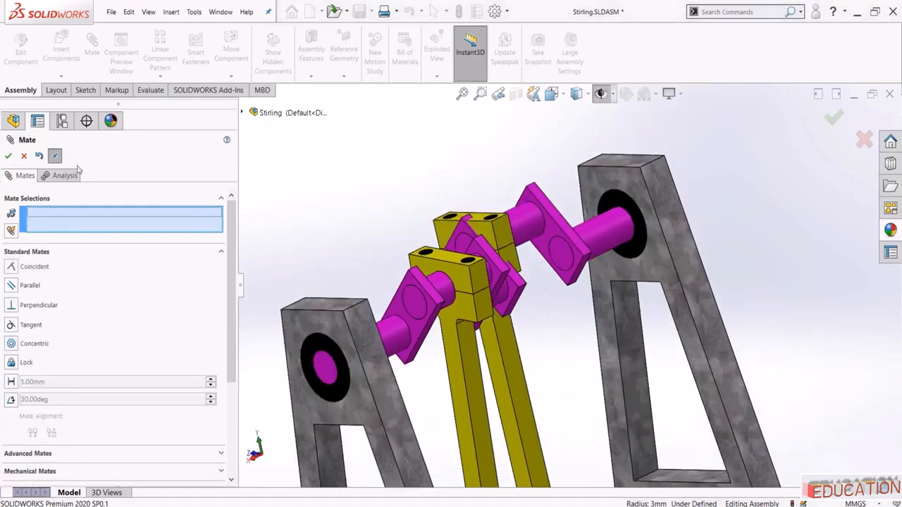
click(15, 120)
Insert the Displacer piston part and place it in front of the base plates
click(61, 49)
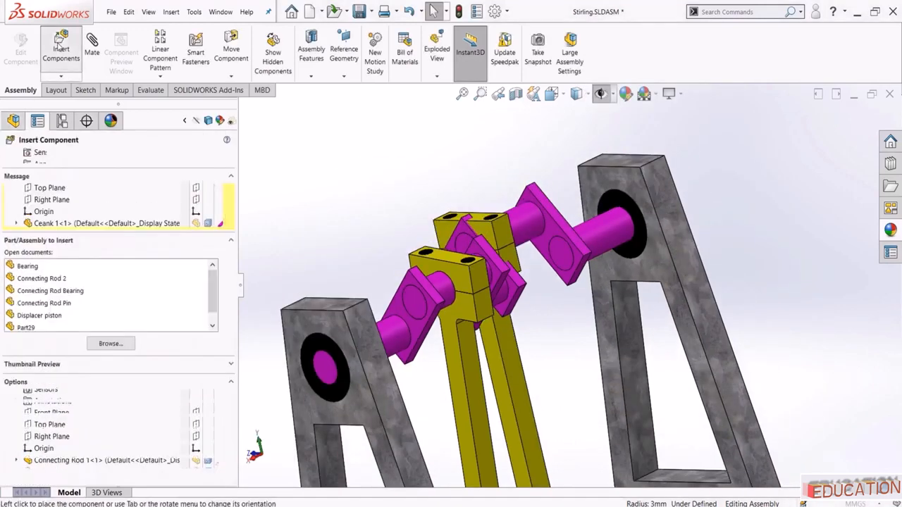
click(90, 342)
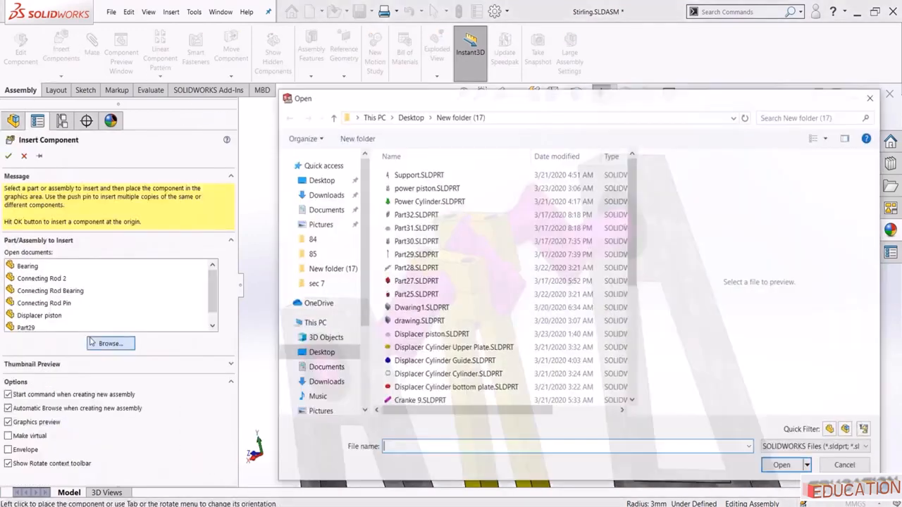
click(432, 201)
scroll(465, 323, down, 7)
click(465, 330)
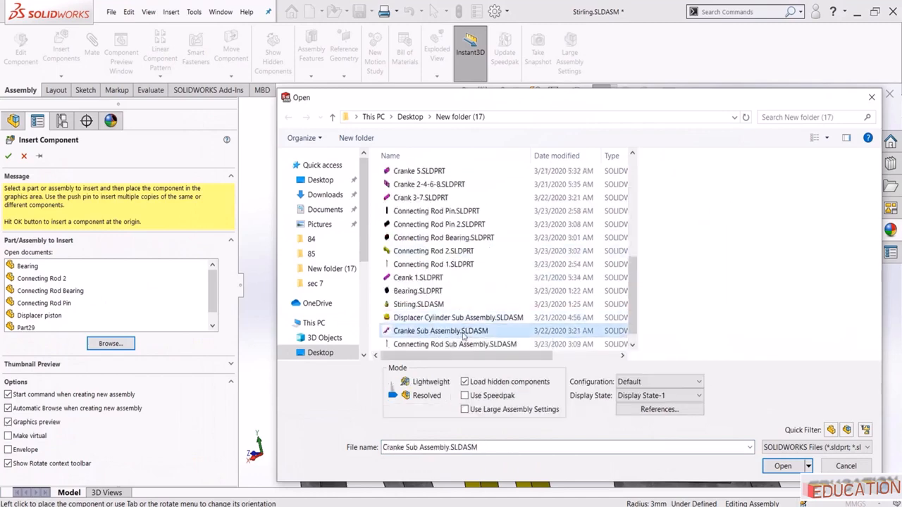
key(Up)
key(Up)
key(Up)
key(Up)
key(Up)
key(Up)
key(Up)
key(Up)
key(Up)
key(Up)
key(Up)
key(Up)
key(Up)
key(Up)
key(Up)
key(Up)
key(Up)
key(Up)
key(Up)
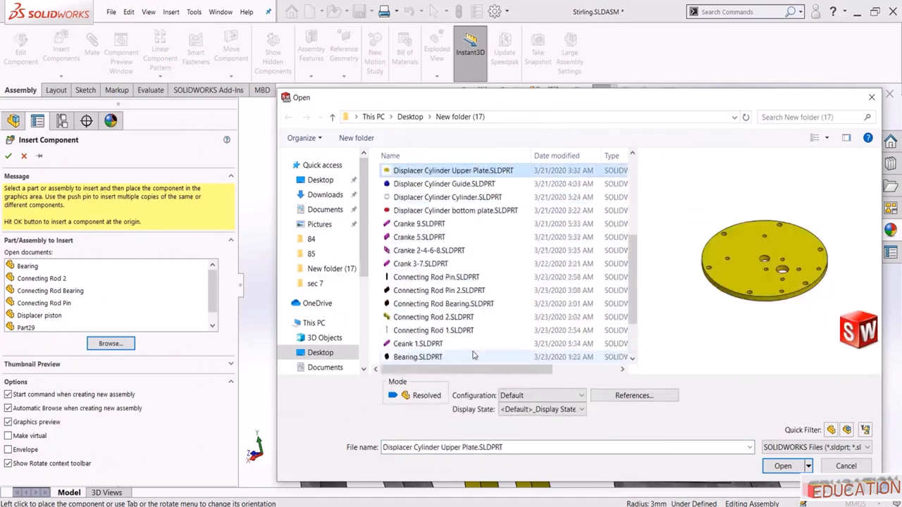
key(Return)
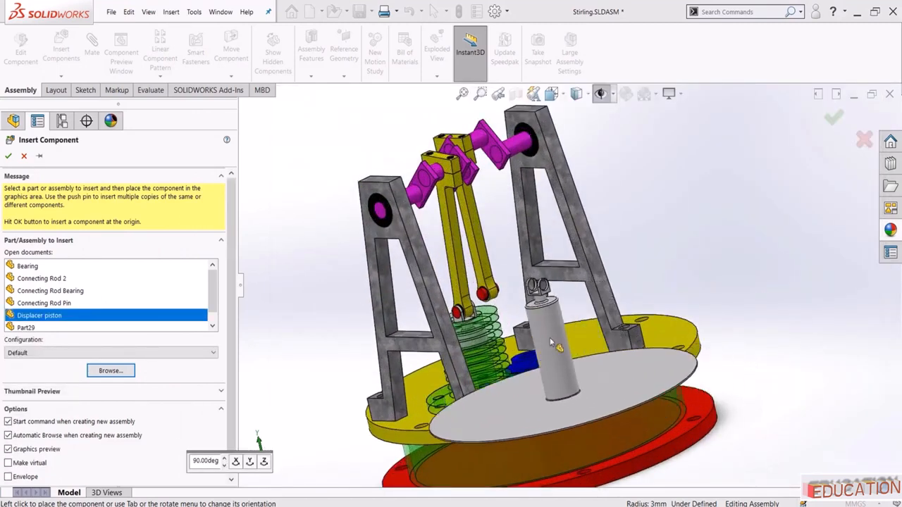
click(550, 337)
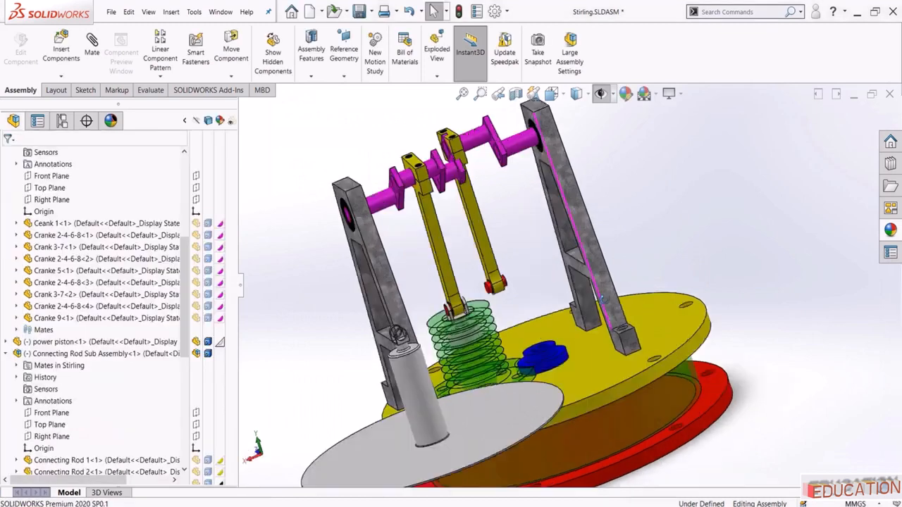
Mate the displacer piston's cylindrical rod face concentric with the bore of the blue Displacer Cylinder Guide
middle_drag(603, 300, 596, 308)
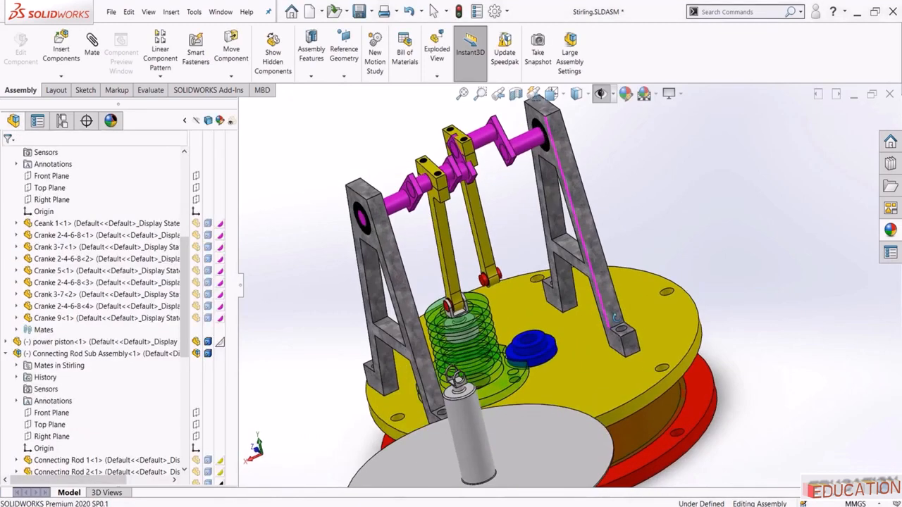
scroll(594, 300, up, 2)
click(92, 43)
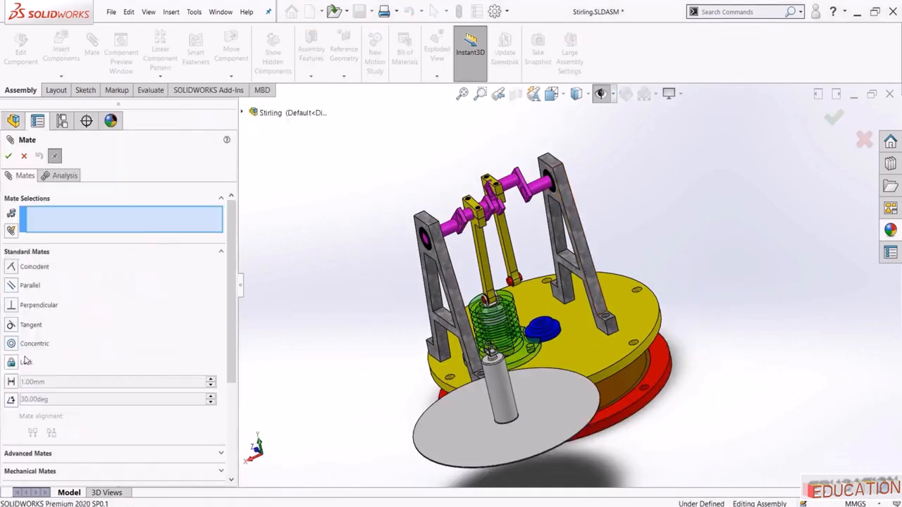
click(501, 395)
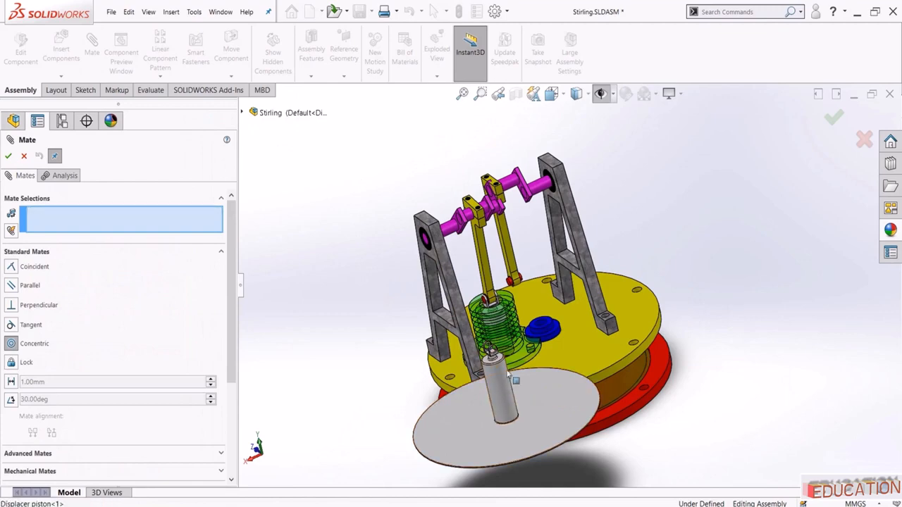
scroll(518, 388, down, 4)
click(518, 389)
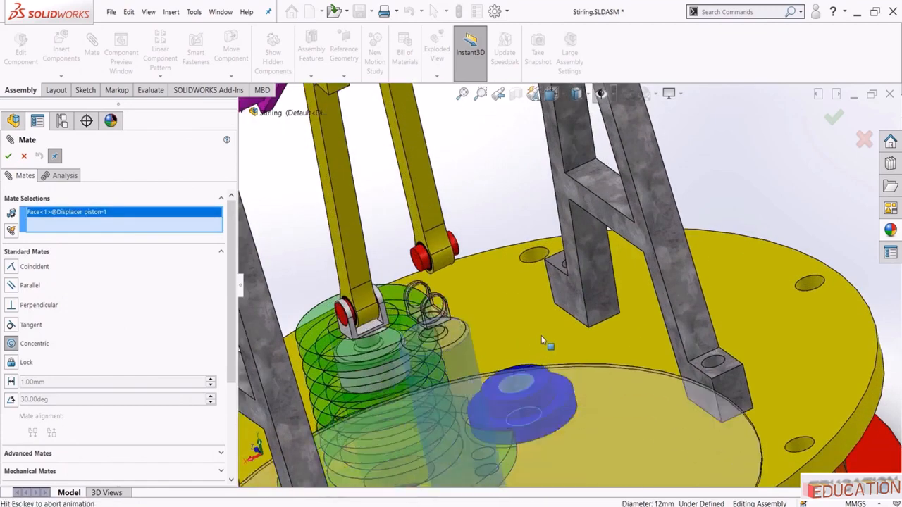
click(686, 353)
Mate the second connecting rod's red pin concentric with the hole in the displacer piston's fork
scroll(536, 278, up, 5)
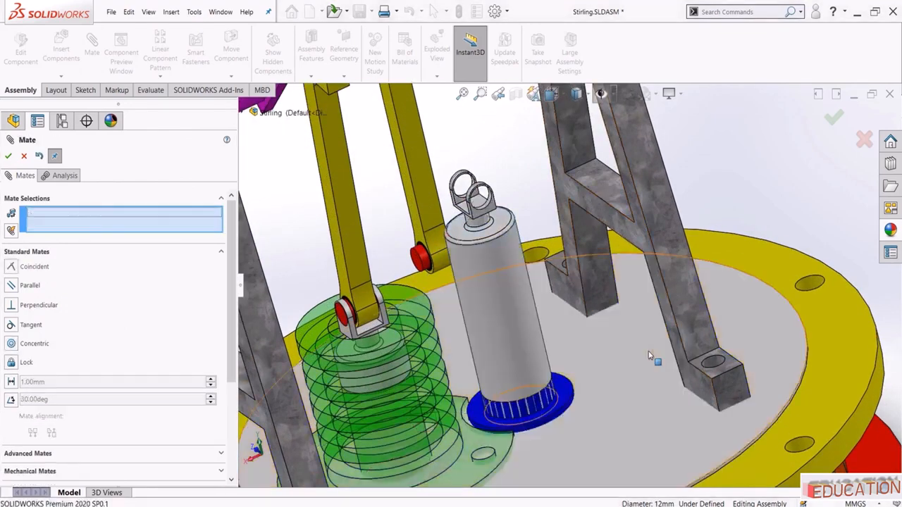
scroll(486, 299, down, 5)
scroll(451, 318, down, 1)
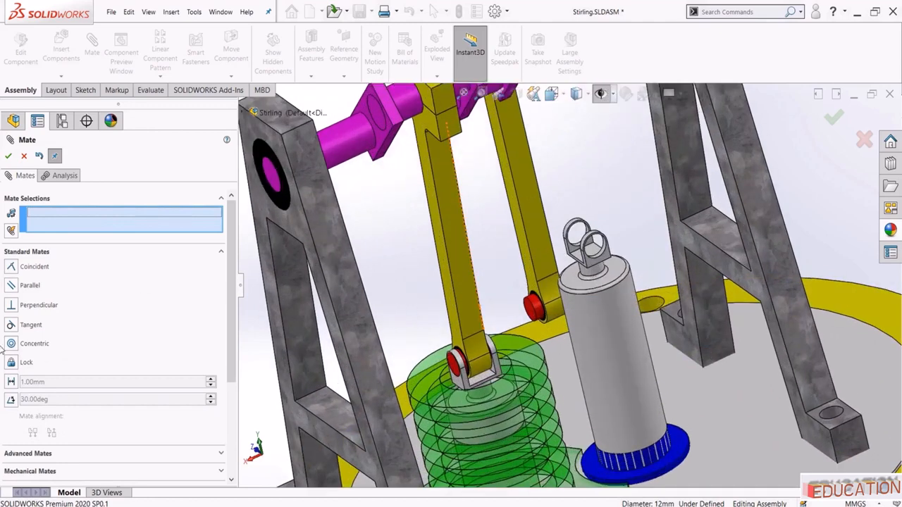
scroll(587, 308, down, 2)
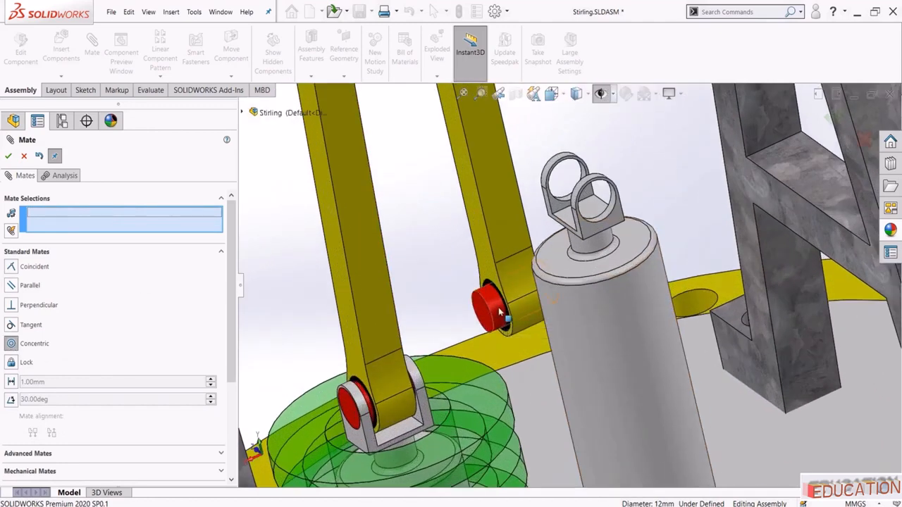
click(504, 303)
scroll(622, 206, down, 2)
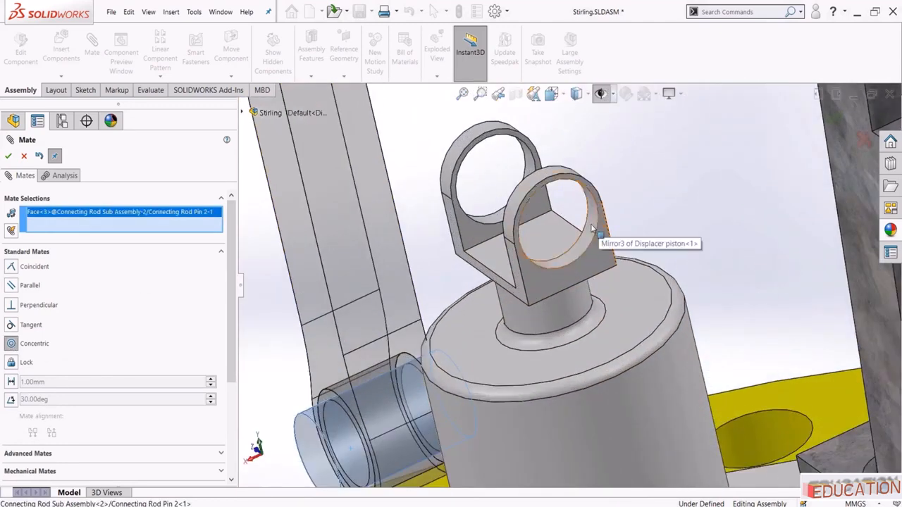
click(593, 230)
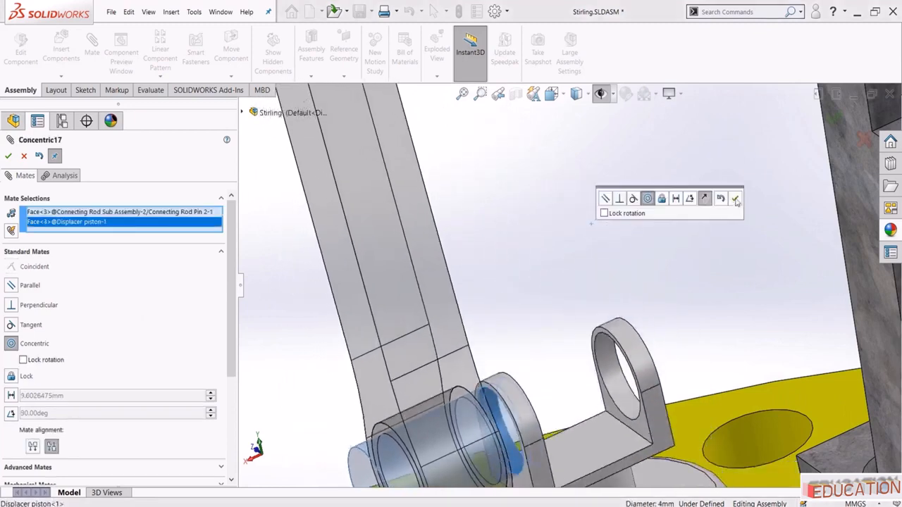
click(735, 200)
Centre the second connecting rod in the displacer piston's fork with a Centered Width mate between the fork's inner faces and the rod's opposite faces
click(27, 454)
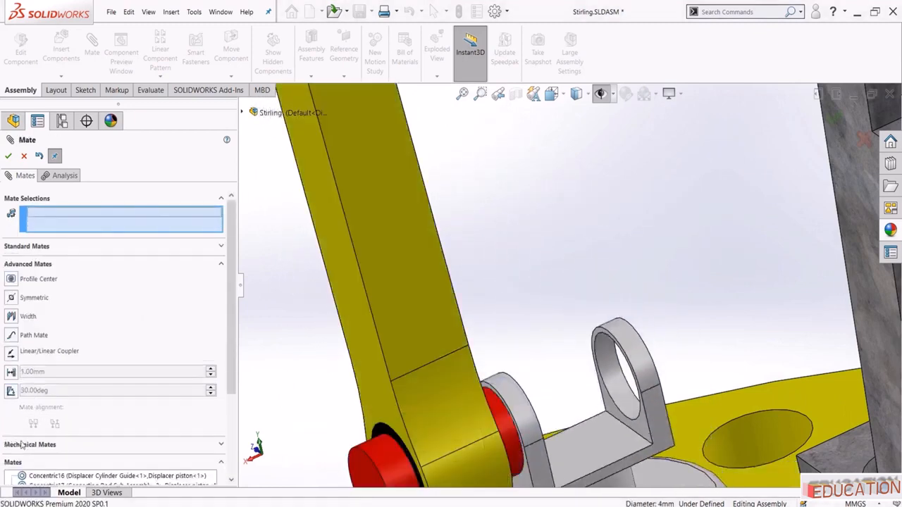
click(21, 322)
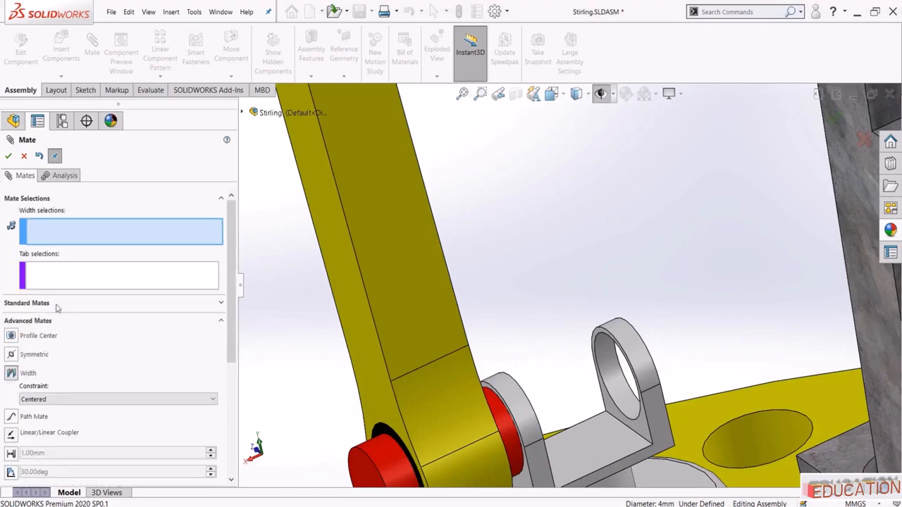
scroll(557, 324, up, 3)
mouse_move(580, 354)
middle_down()
mouse_move(611, 353)
mouse_move(547, 355)
mouse_move(528, 391)
mouse_move(579, 359)
middle_up()
click(529, 384)
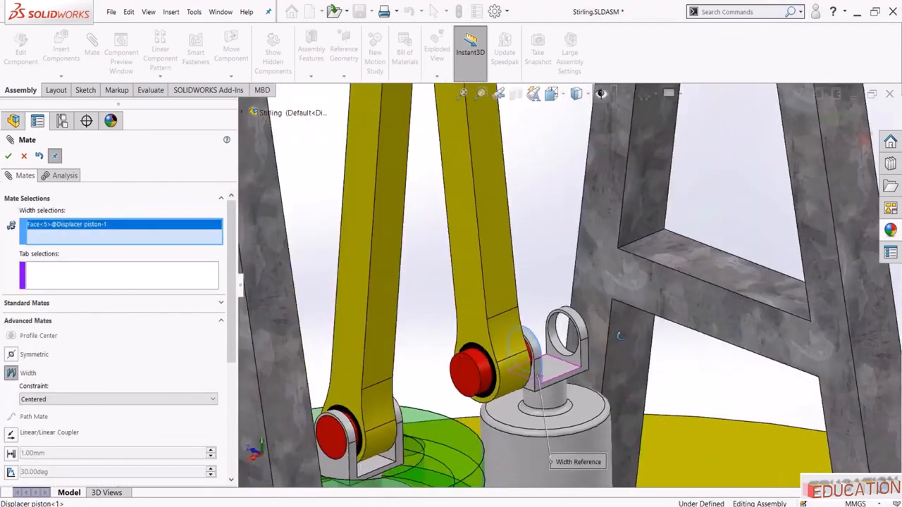
click(579, 363)
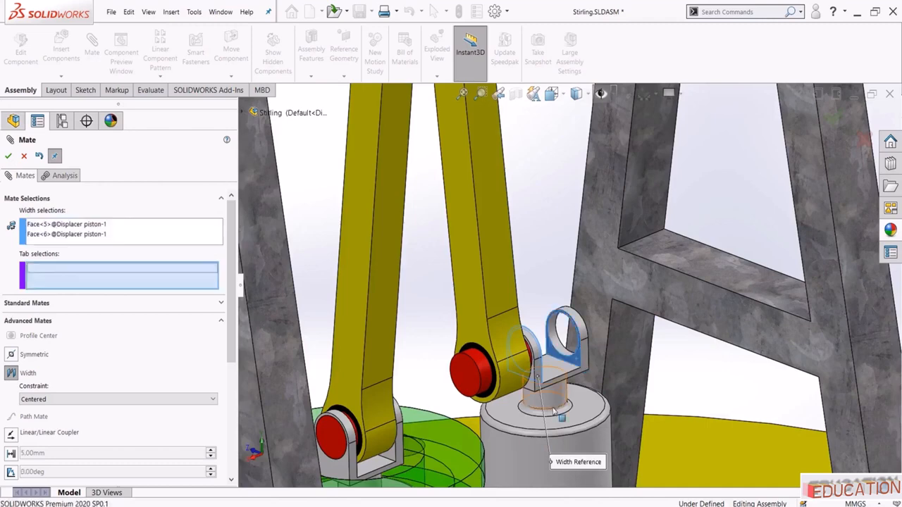
click(483, 325)
middle_drag(484, 324, 500, 316)
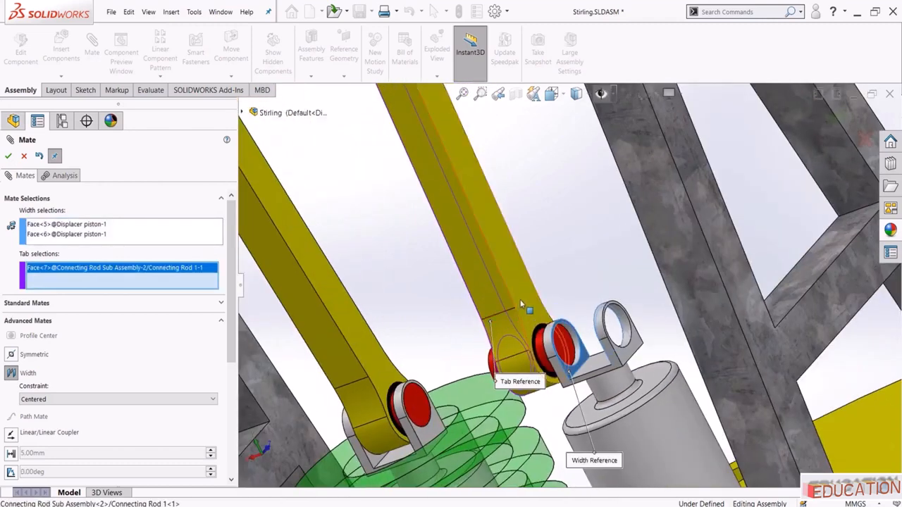
click(526, 299)
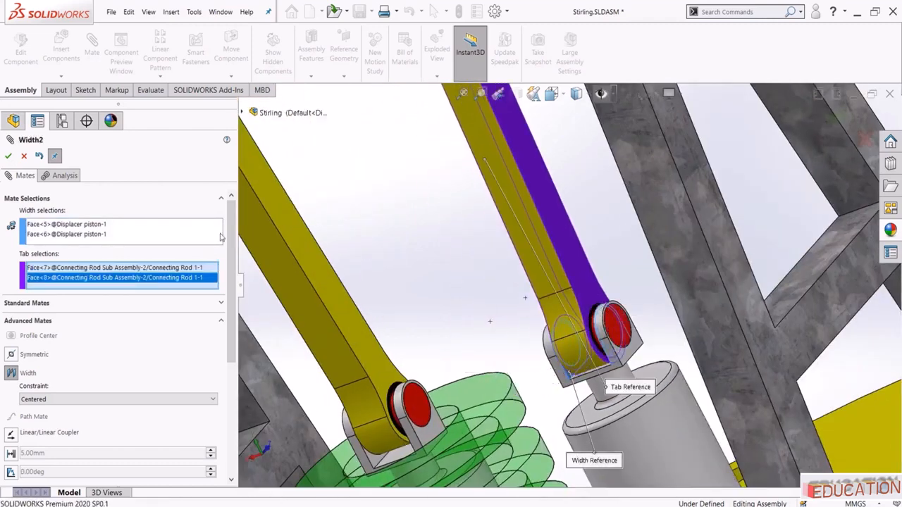
click(8, 157)
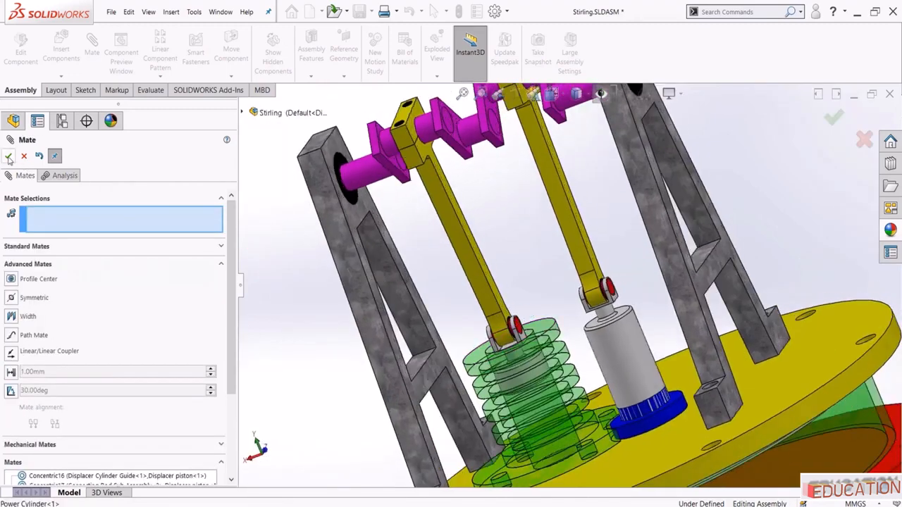
click(8, 156)
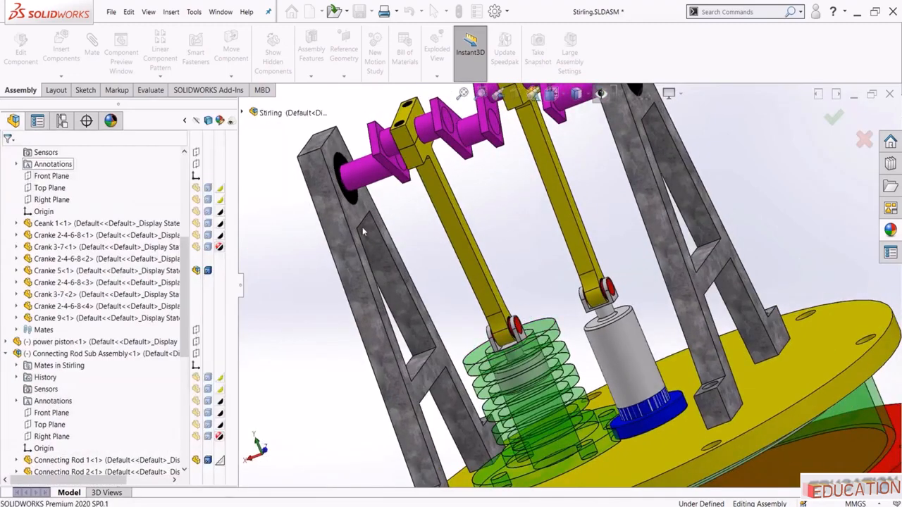
Examine from several angles how the two piston forks sit around the connecting rod pins and above their cylinder and guide
scroll(597, 310, down, 3)
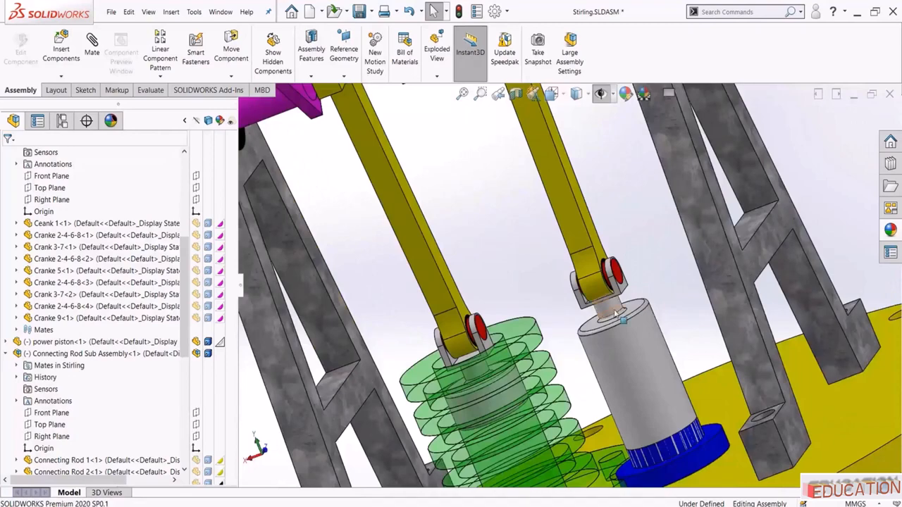
scroll(645, 395, up, 3)
middle_drag(632, 379, 621, 310)
middle_drag(518, 292, 535, 322)
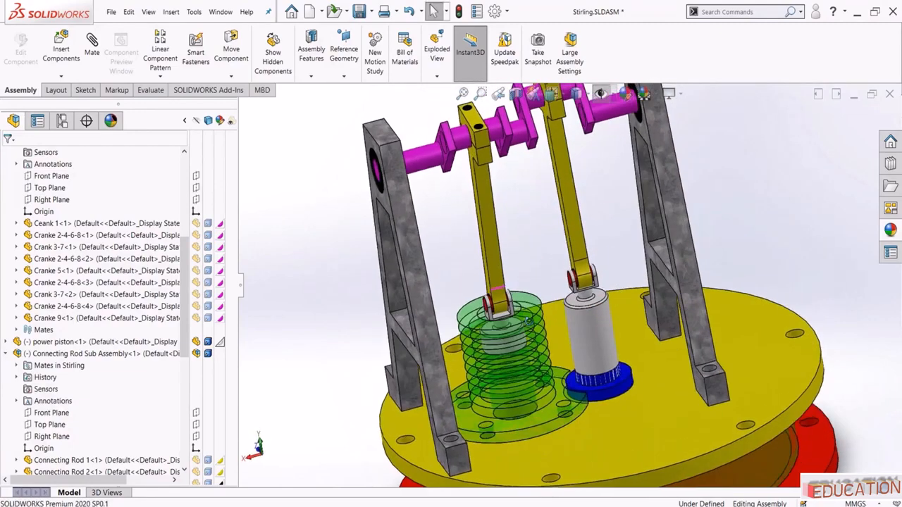
scroll(536, 323, down, 5)
scroll(592, 333, up, 4)
scroll(625, 292, down, 3)
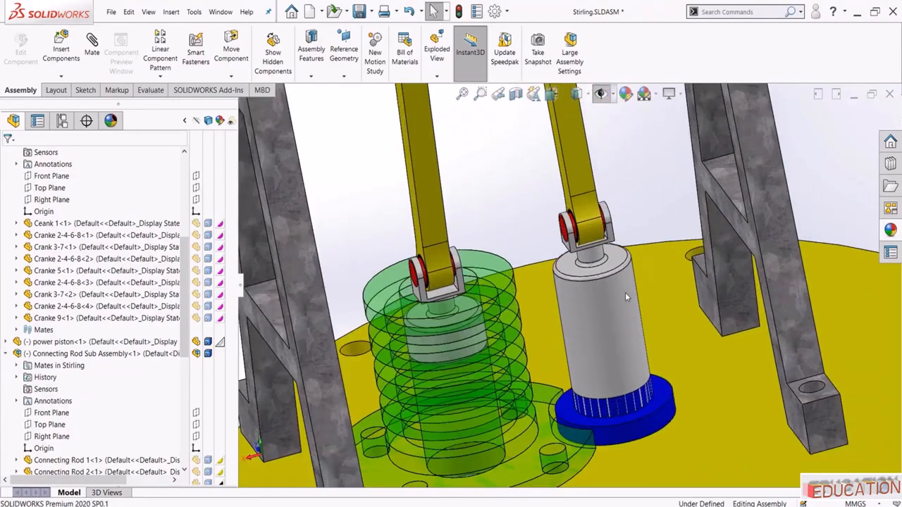
scroll(617, 285, up, 3)
scroll(592, 303, down, 3)
Open the Displacer piston part from the assembly and open Sketch1 of Boss-Extrude1, the fork profile, for editing
click(594, 310)
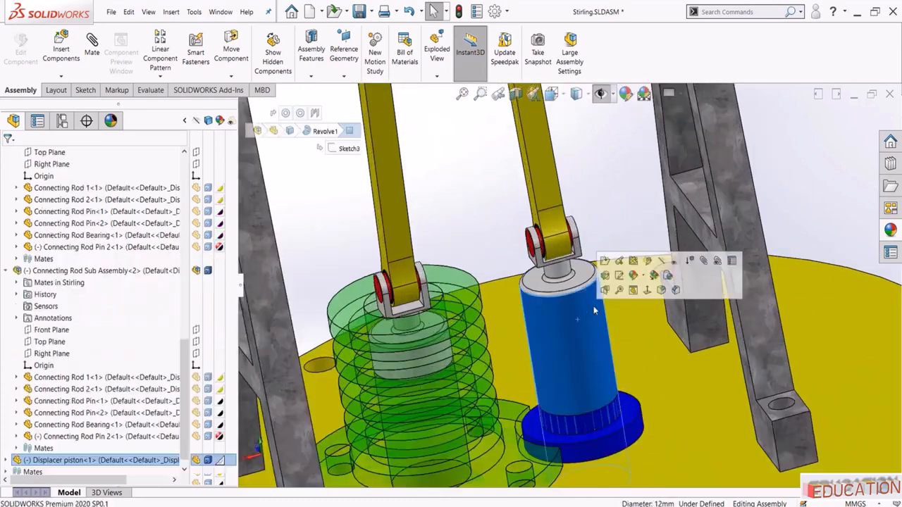
click(610, 264)
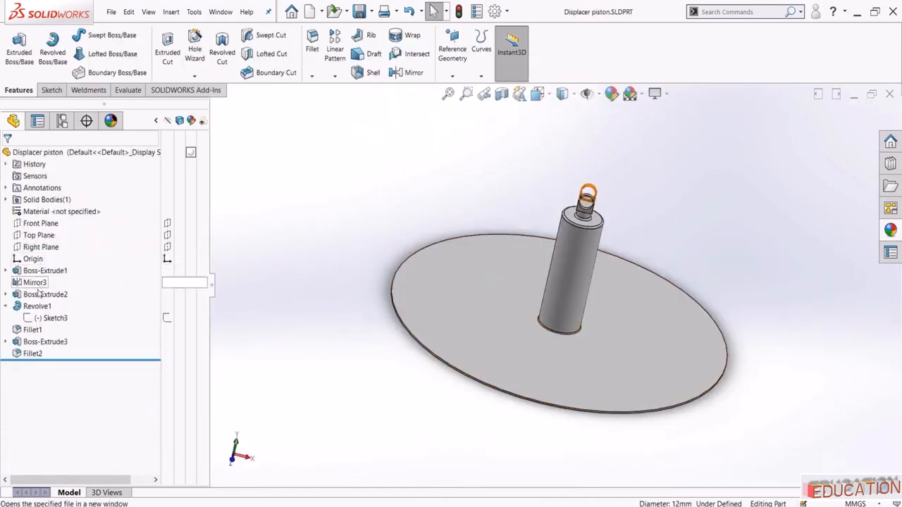
click(38, 319)
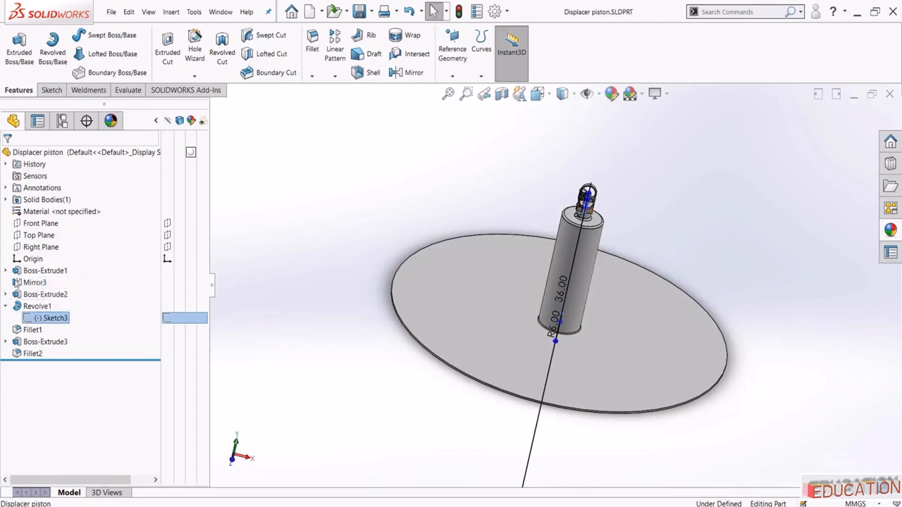
click(5, 271)
click(43, 282)
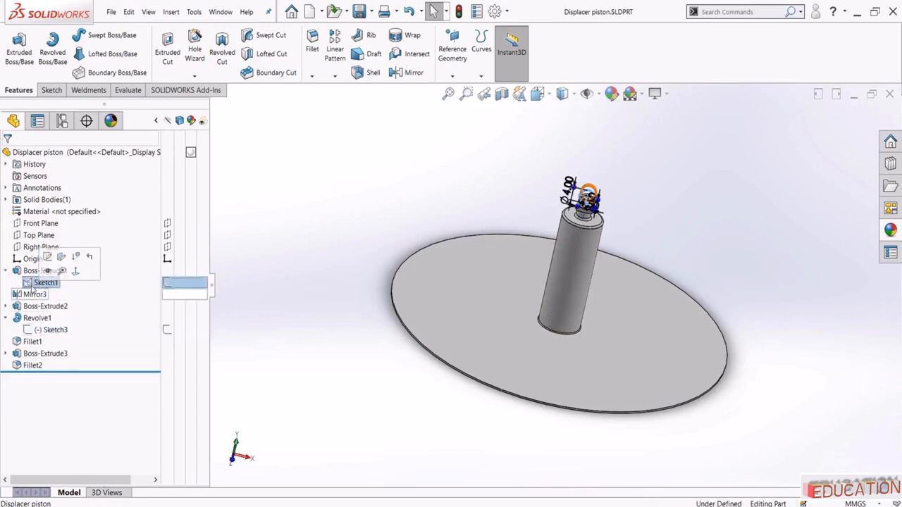
click(47, 257)
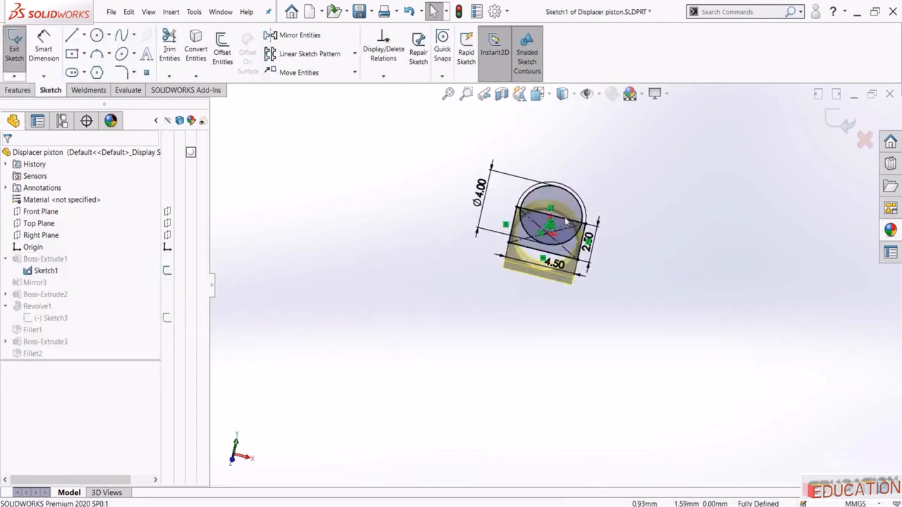
Set the height of the fork profile's rectangle to 3.5 mm and return to the Stirling assembly
click(597, 242)
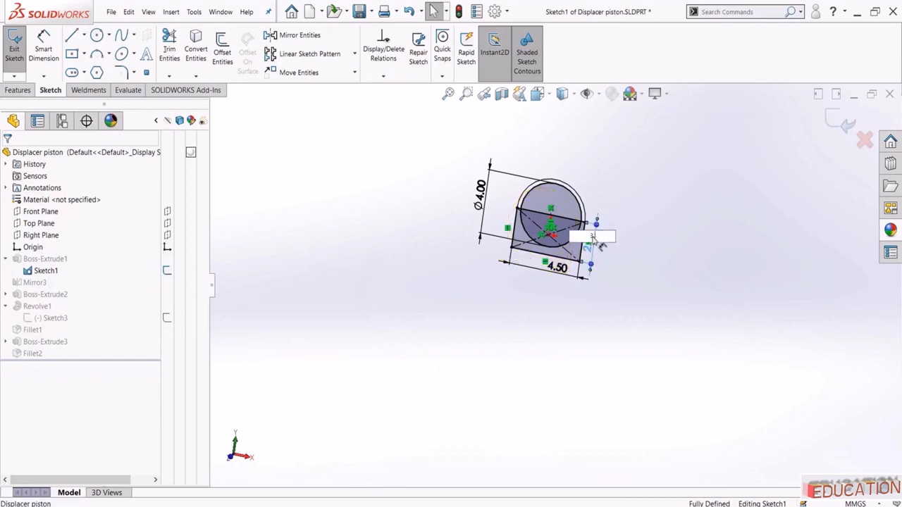
text(3.5)
key(Return)
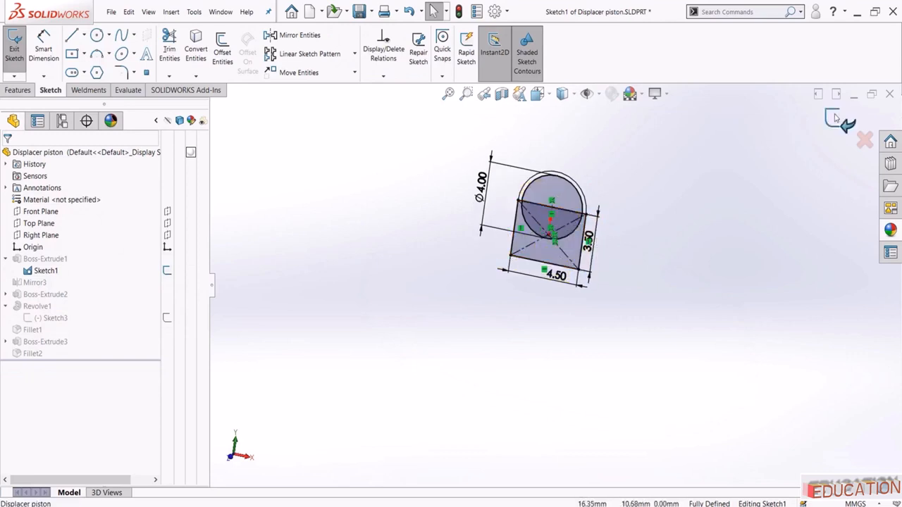
click(219, 12)
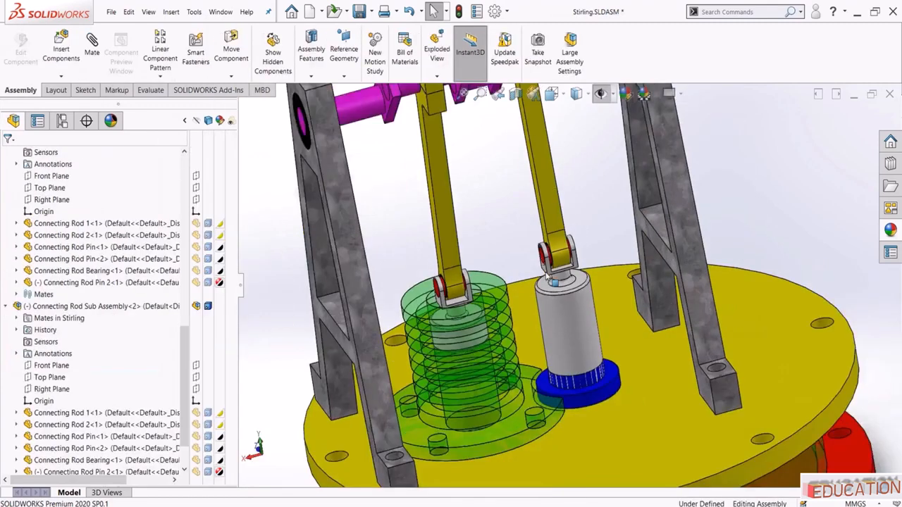
Hide the displacer piston so the blue Displacer Cylinder Guide's bore is exposed
scroll(586, 337, down, 3)
scroll(556, 283, up, 4)
click(556, 284)
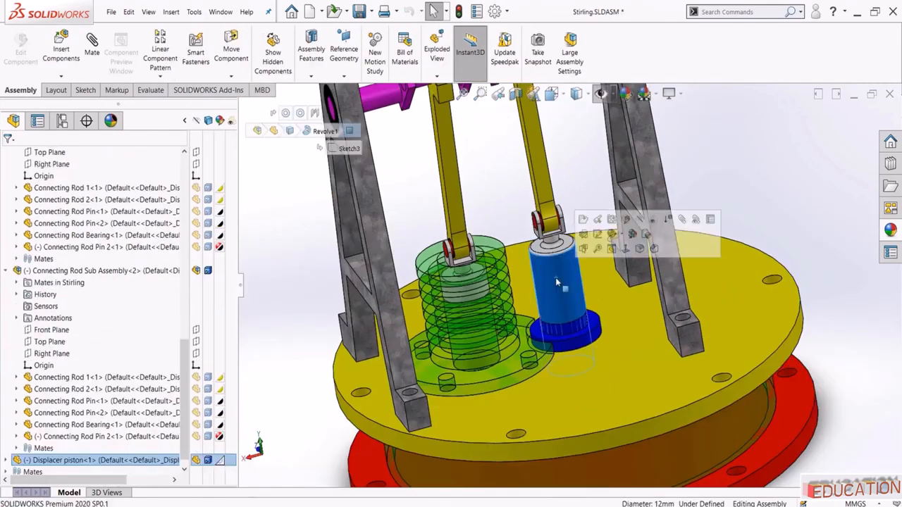
click(640, 221)
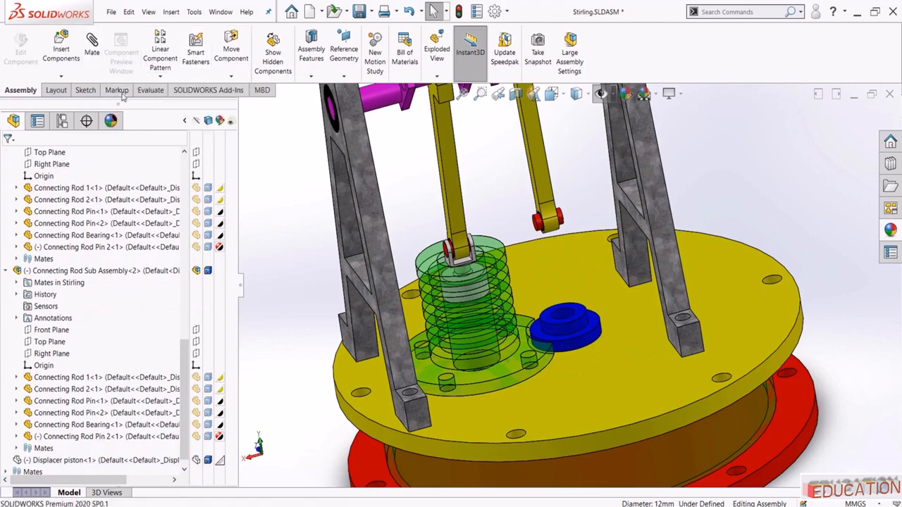
Measure the diameter of the Displacer Cylinder Guide's bore at its upper circular edge
click(146, 92)
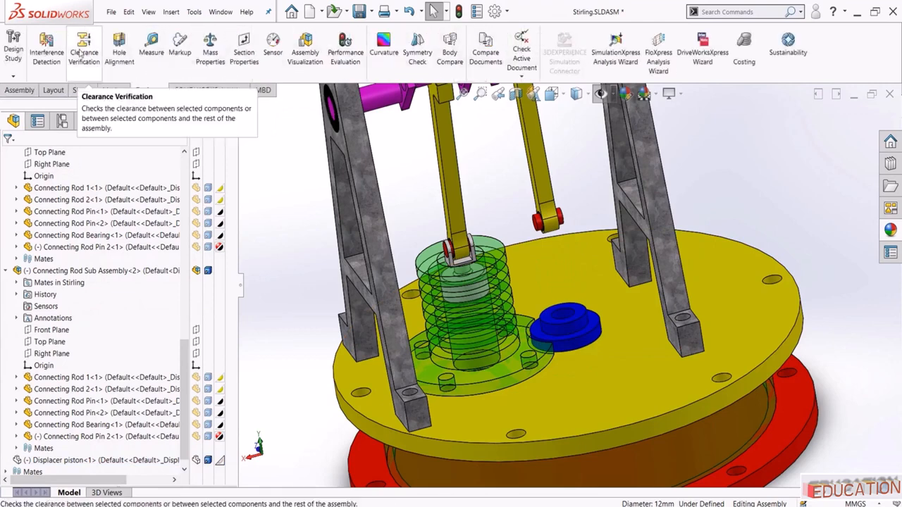
click(151, 50)
scroll(568, 298, down, 3)
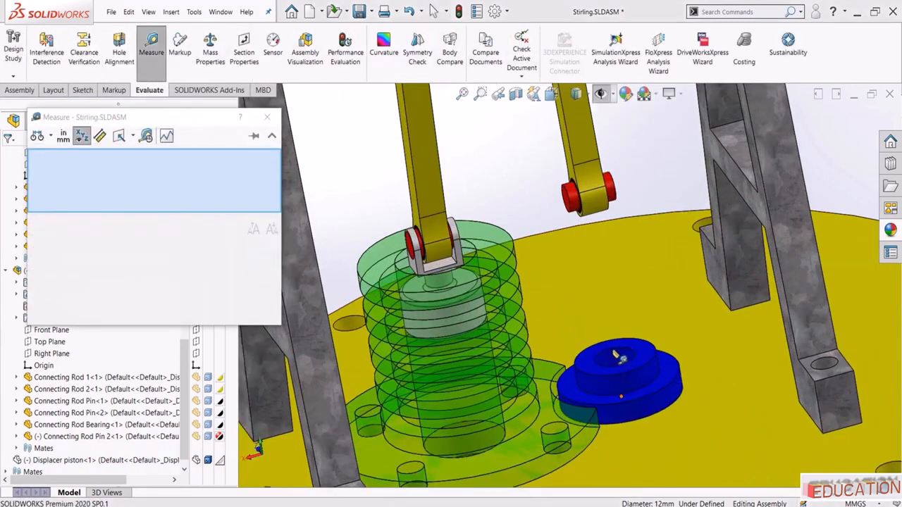
click(618, 353)
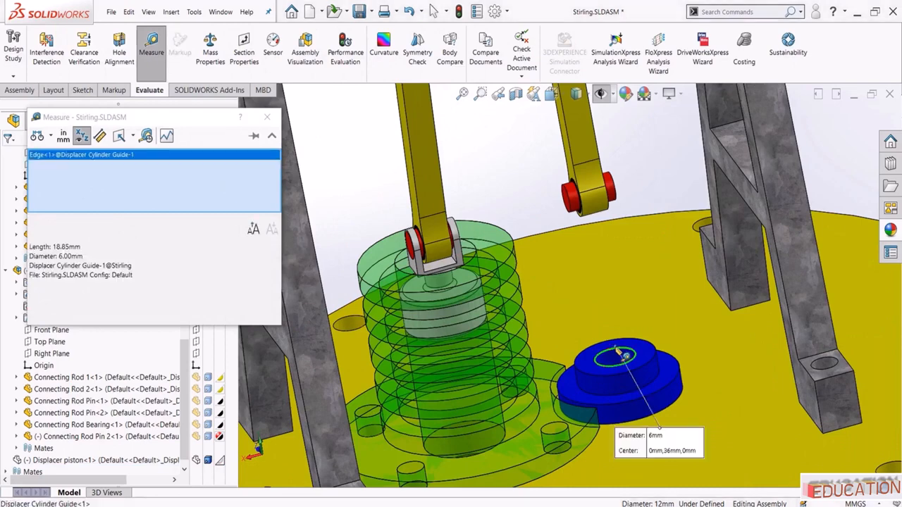
scroll(599, 348, up, 1)
key(Escape)
scroll(605, 365, up, 4)
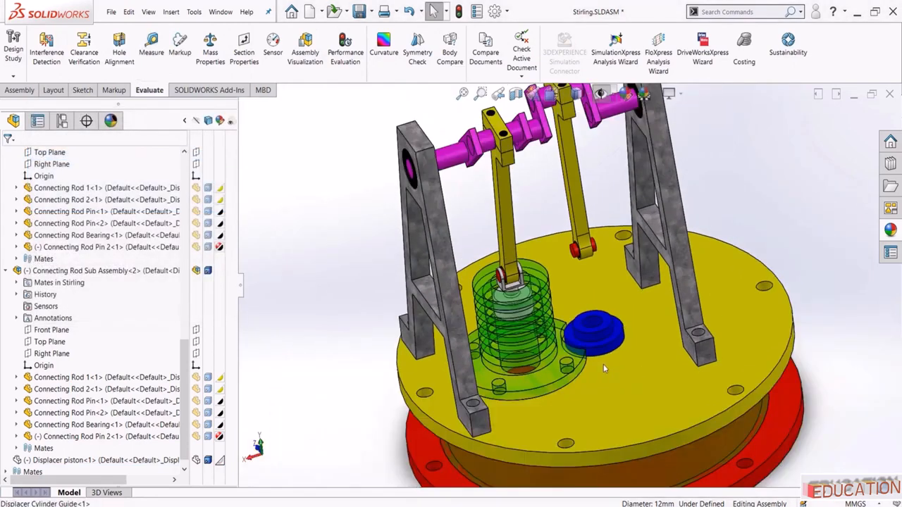
Collapse the expanded subassemblies in the assembly's component list and open the Displacer piston part
scroll(121, 330, up, 10)
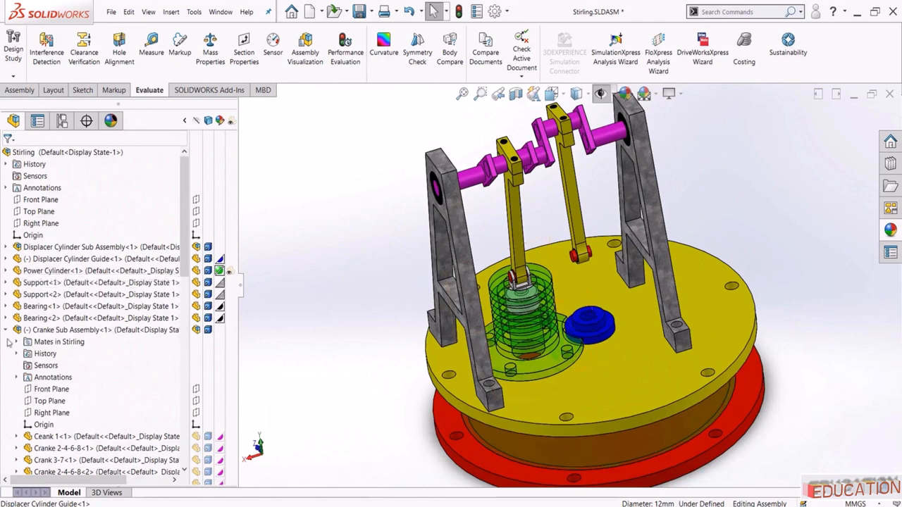
click(7, 330)
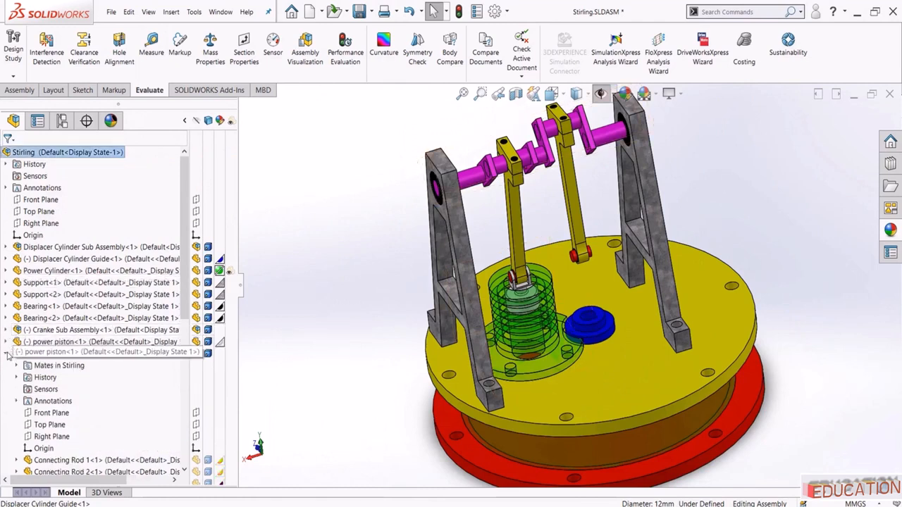
click(6, 353)
click(34, 376)
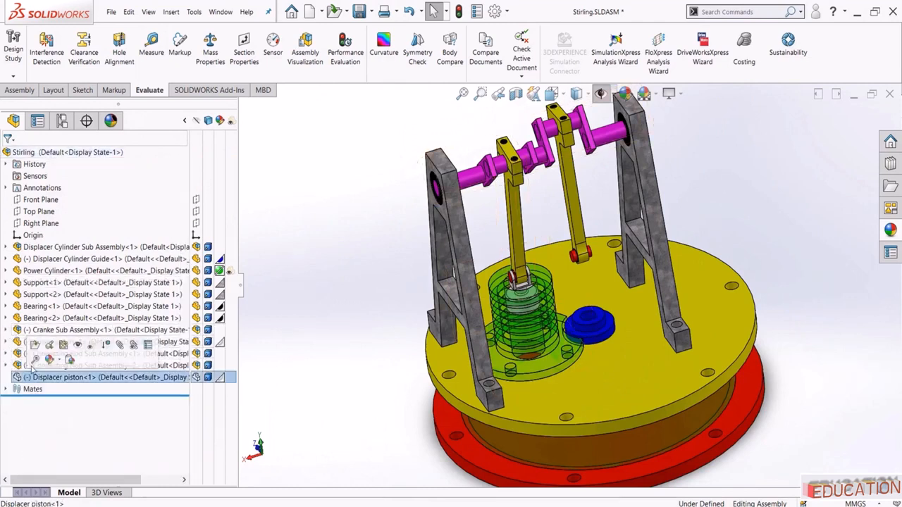
click(34, 345)
scroll(437, 263, up, 2)
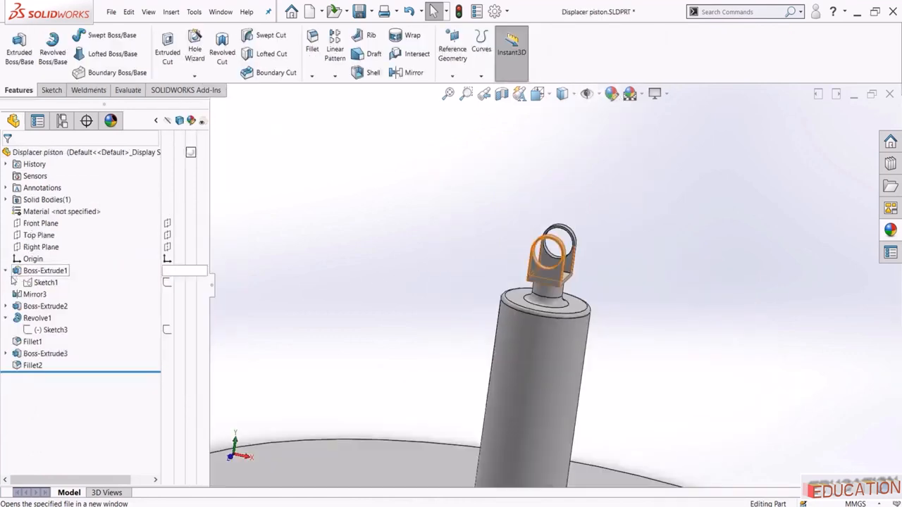
Open Sketch3 of Revolve1, the piston rod profile, for editing and view it normal to its plane
click(44, 282)
middle_drag(553, 366, 395, 339)
click(48, 329)
click(51, 304)
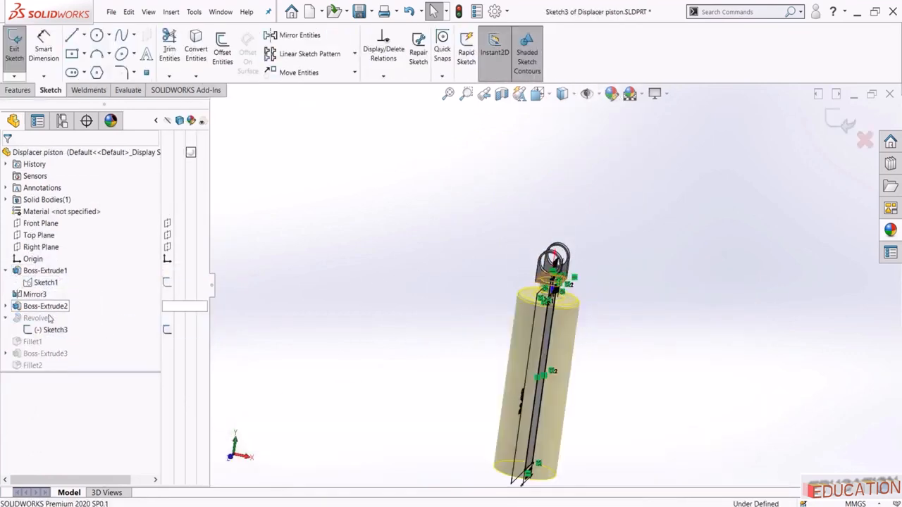
click(55, 329)
click(70, 314)
click(387, 297)
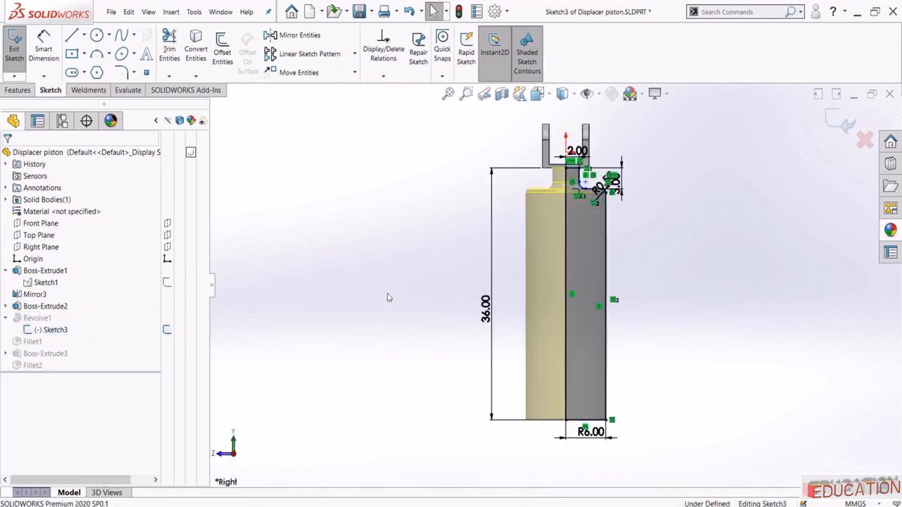
Set the piston rod's radius to 3 mm in the revolve sketch and exit the sketch
double_click(603, 437)
text(3)
key(Return)
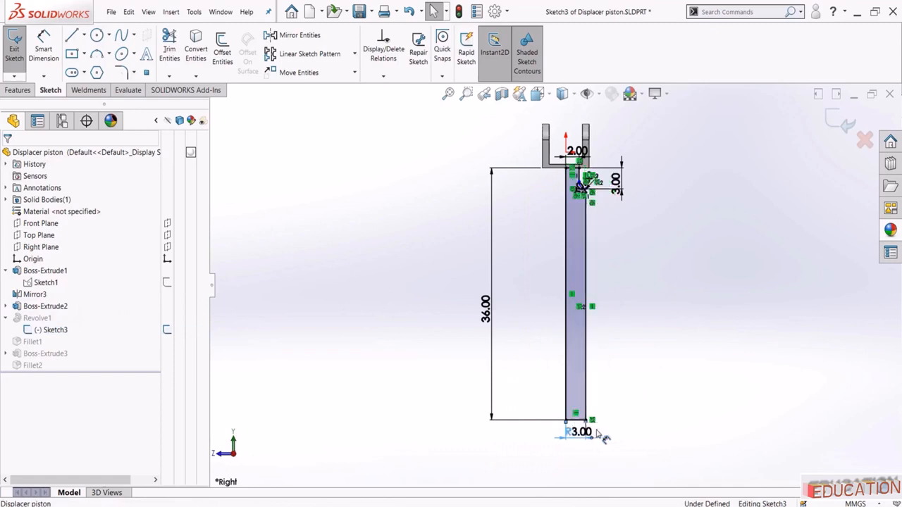
scroll(597, 203, down, 5)
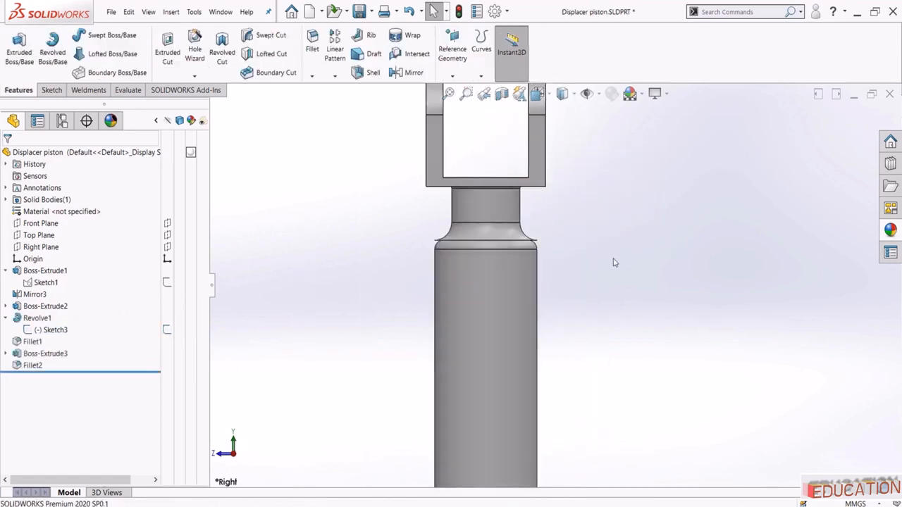
Inspect the thin lip below the rod's neck and reopen Sketch3 of Revolve1 for editing, viewed normal to its plane
scroll(560, 272, up, 5)
drag(442, 275, 564, 278)
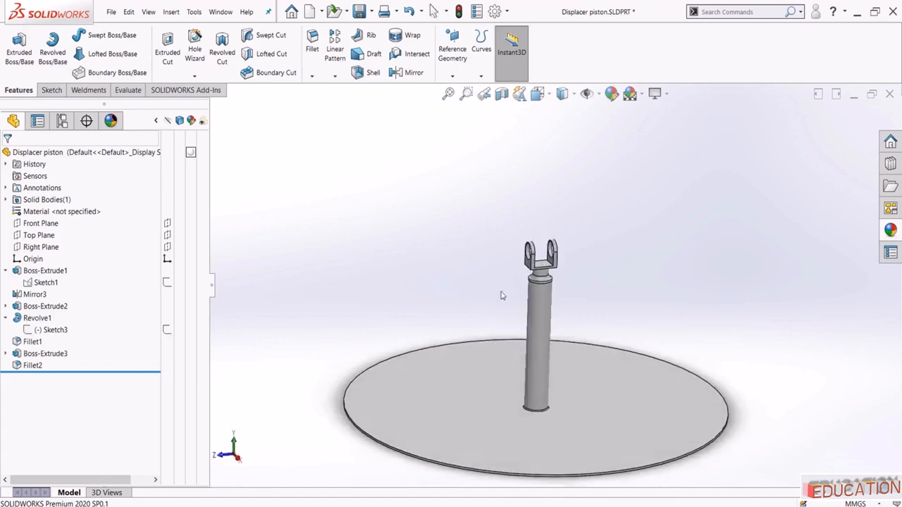
scroll(564, 277, down, 6)
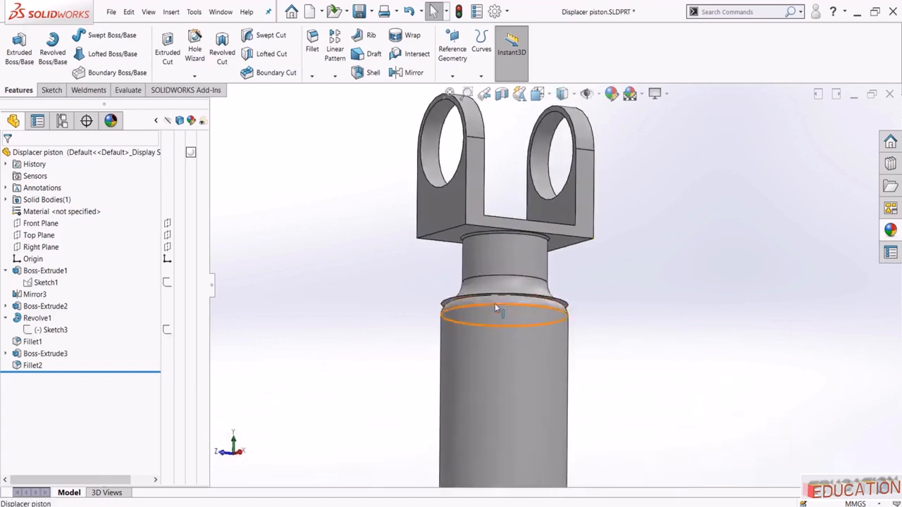
scroll(430, 291, down, 6)
click(403, 303)
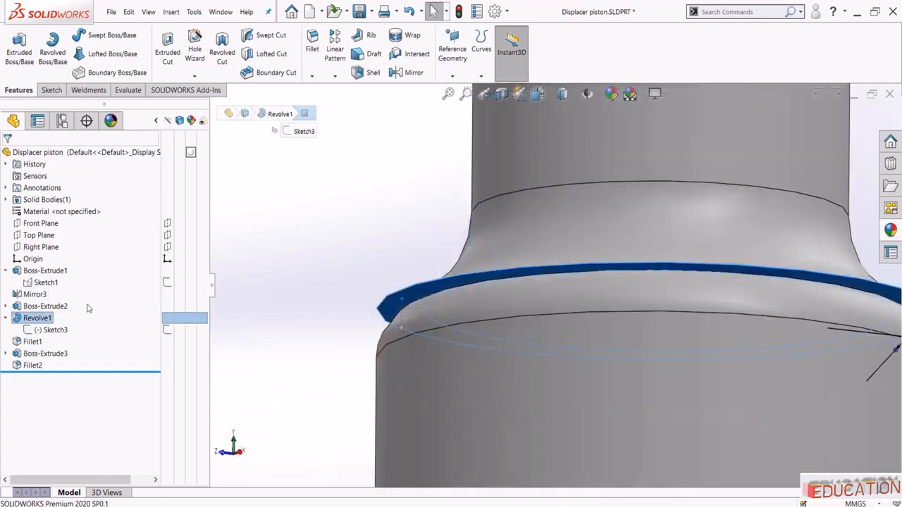
click(51, 330)
click(44, 301)
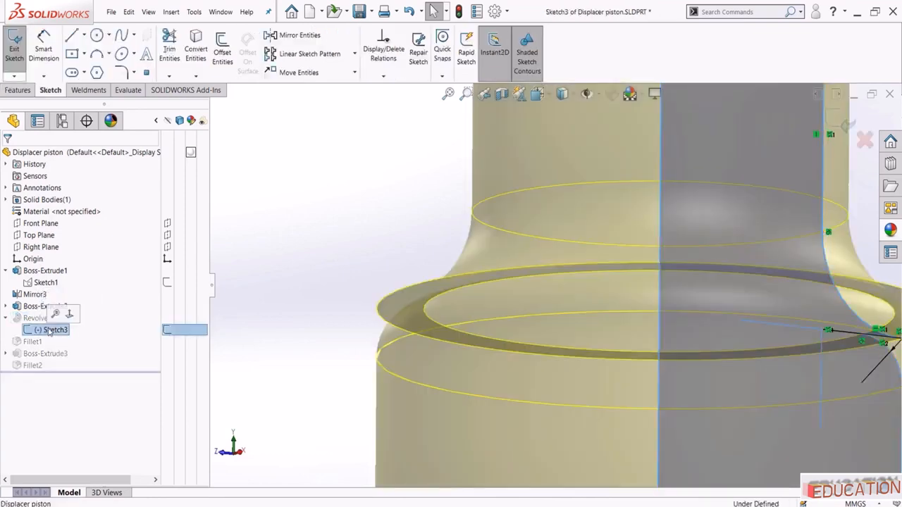
click(64, 315)
Move the 0.5 mm radius dimension into the profile and shrink the upper neck arc to a radius of about 0.31 mm
scroll(579, 189, down, 10)
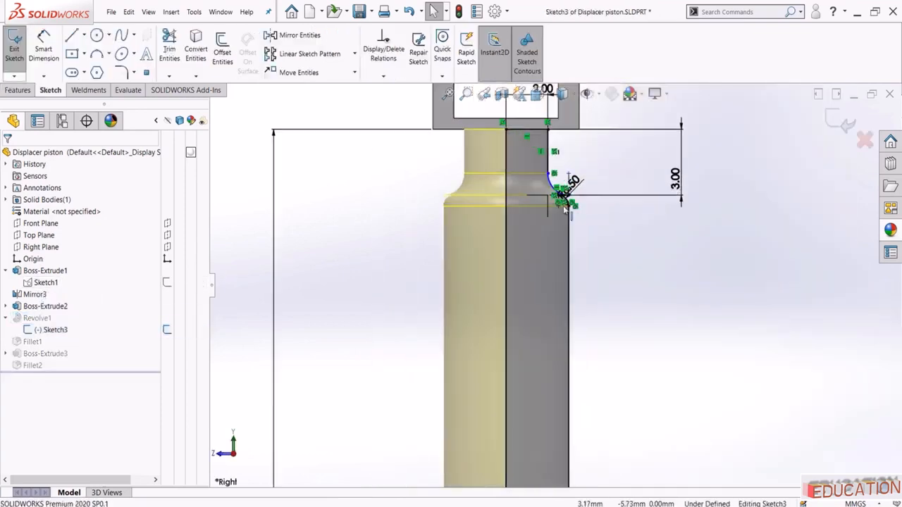
scroll(575, 239, up, 5)
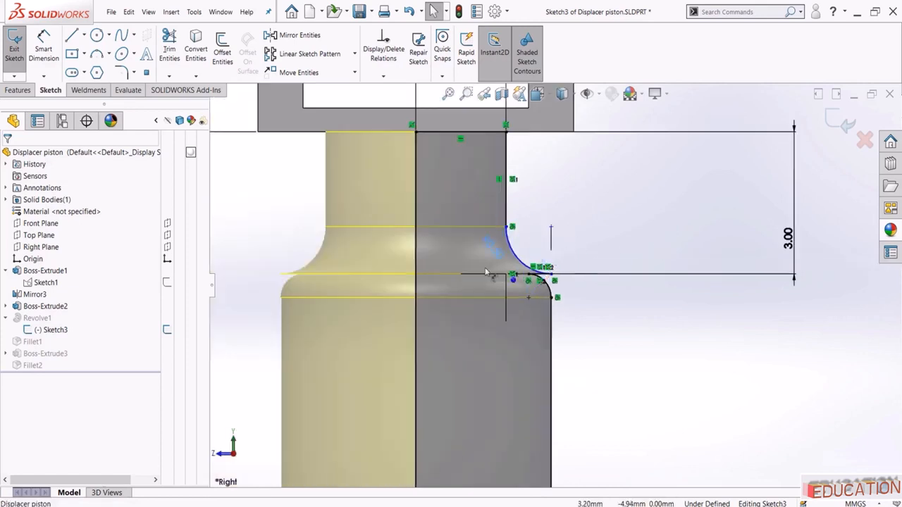
click(497, 317)
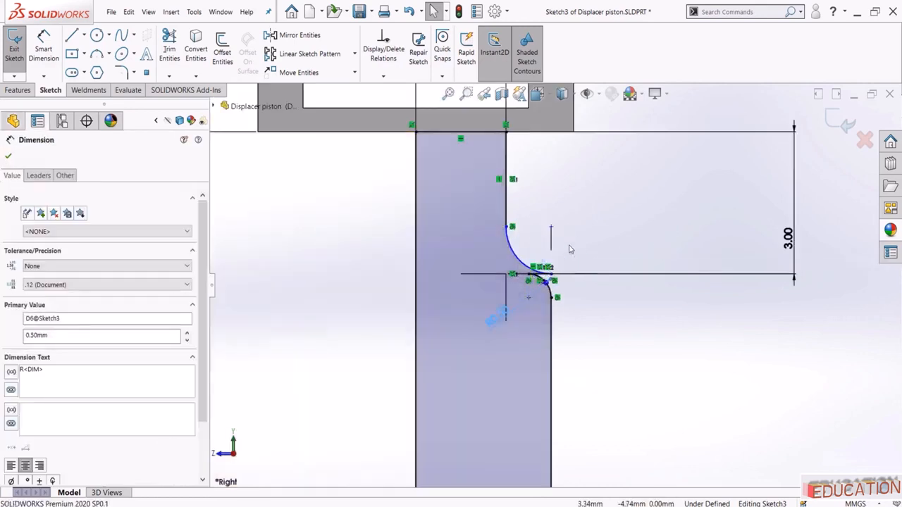
scroll(550, 268, down, 3)
drag(547, 255, 493, 254)
Dimension the upper neck arc of the rod profile with a radius of 0.25 mm
click(51, 48)
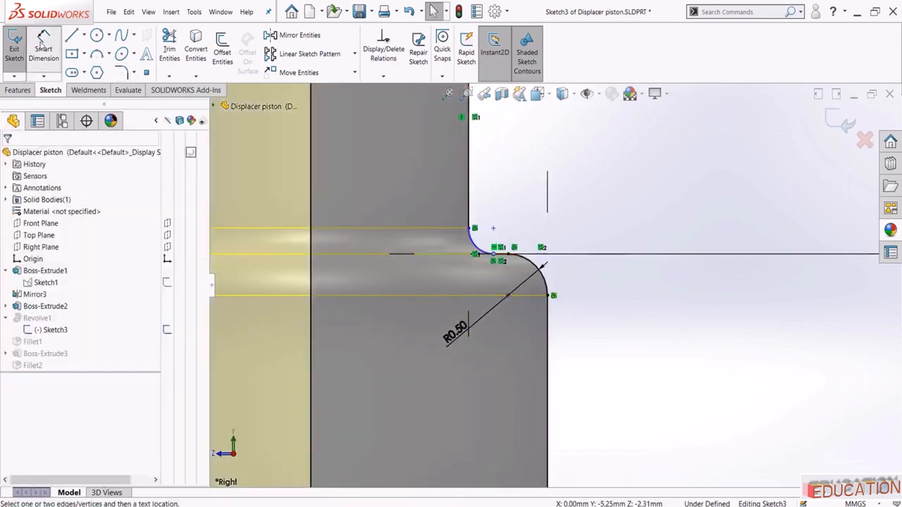
click(499, 228)
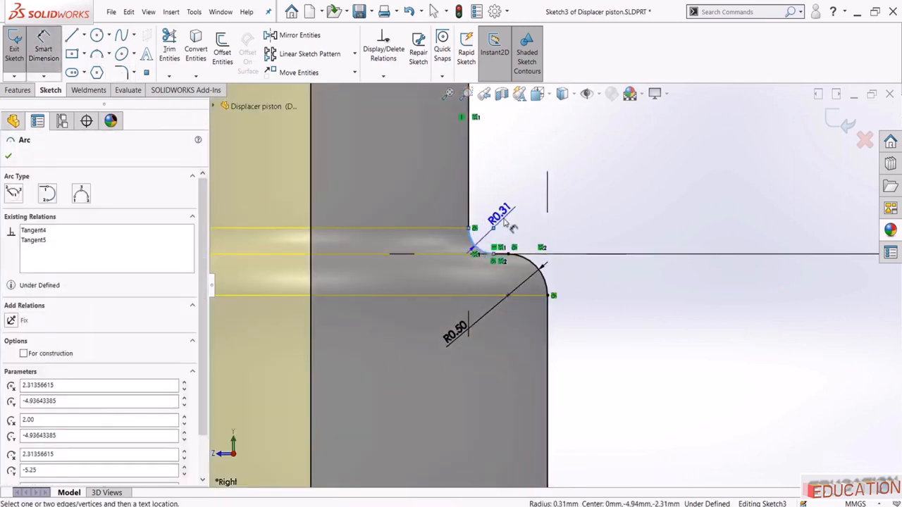
click(503, 223)
text(.25)
key(Return)
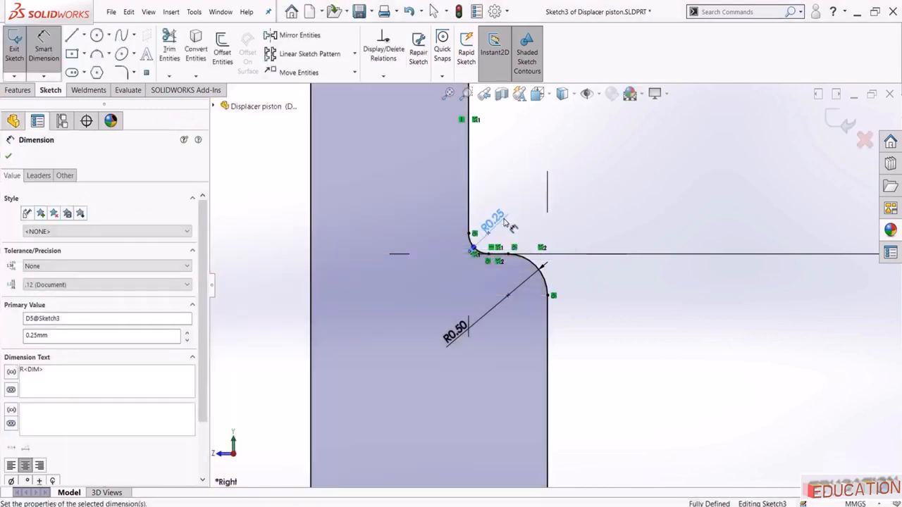
Exit the rod profile sketch to rebuild the displacer piston and save the part
scroll(549, 232, up, 8)
click(837, 125)
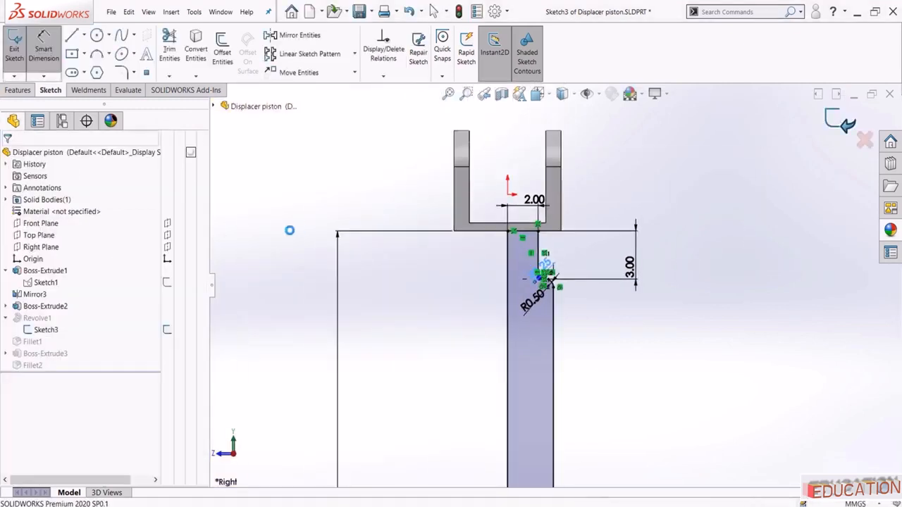
scroll(372, 208, up, 7)
middle_drag(425, 235, 426, 292)
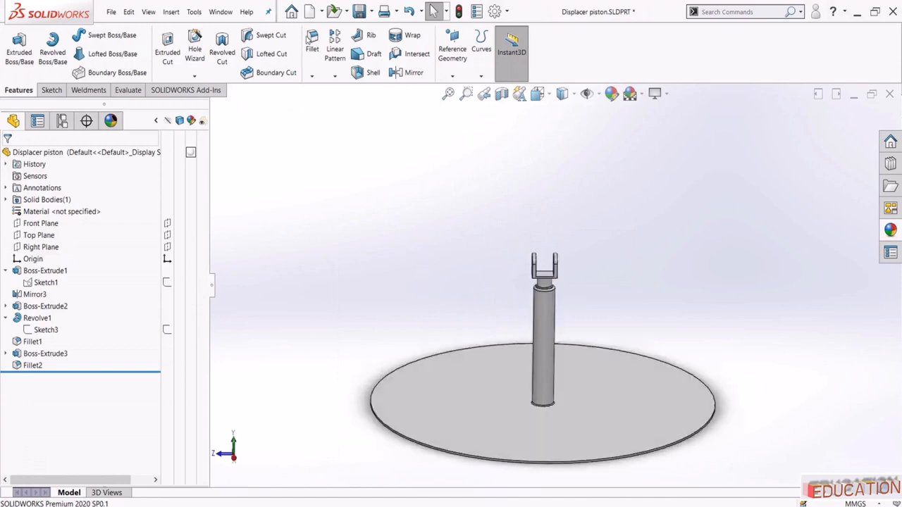
click(359, 12)
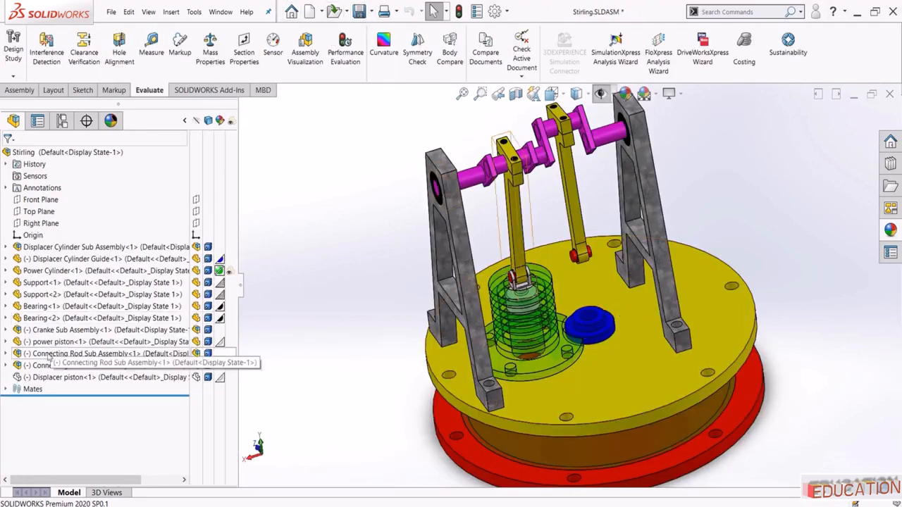
Show the displacer piston in the Stirling assembly and inspect how its rod sits in the blue cylinder guide
click(46, 379)
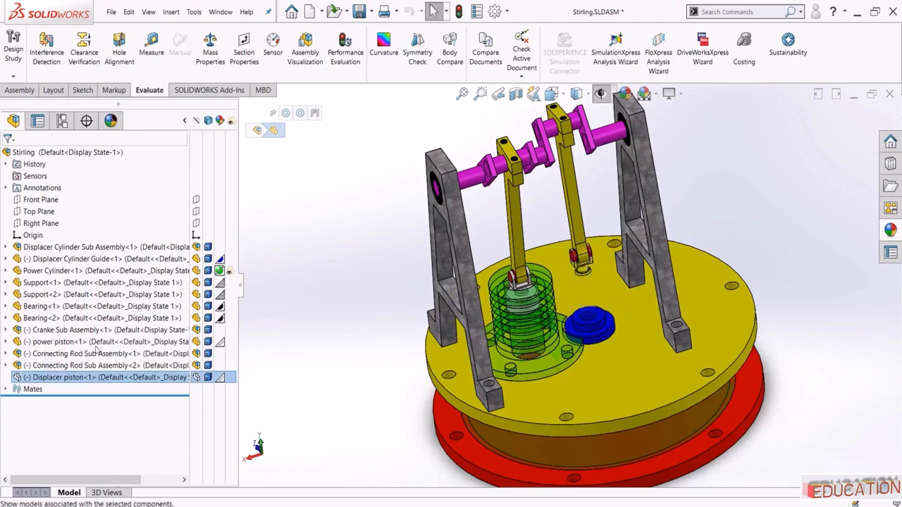
scroll(564, 346, down, 5)
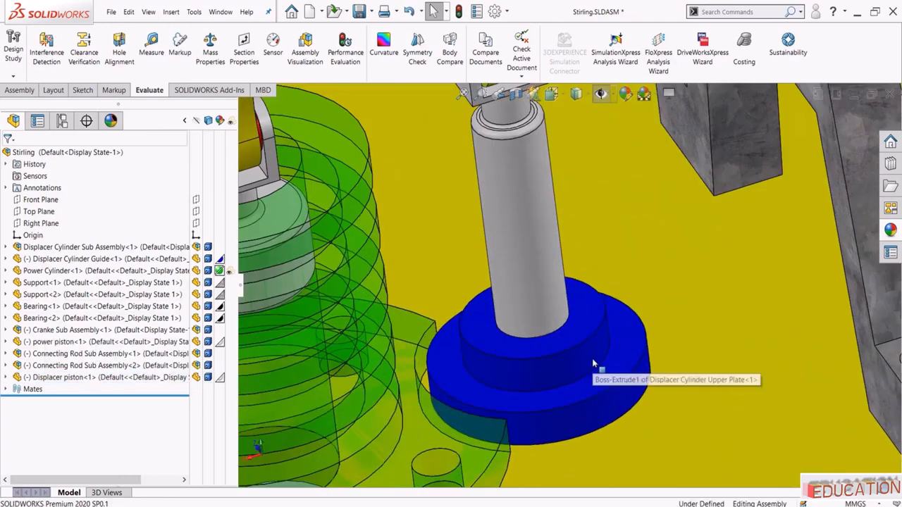
scroll(563, 356, up, 2)
scroll(564, 352, up, 6)
middle_drag(564, 352, 462, 291)
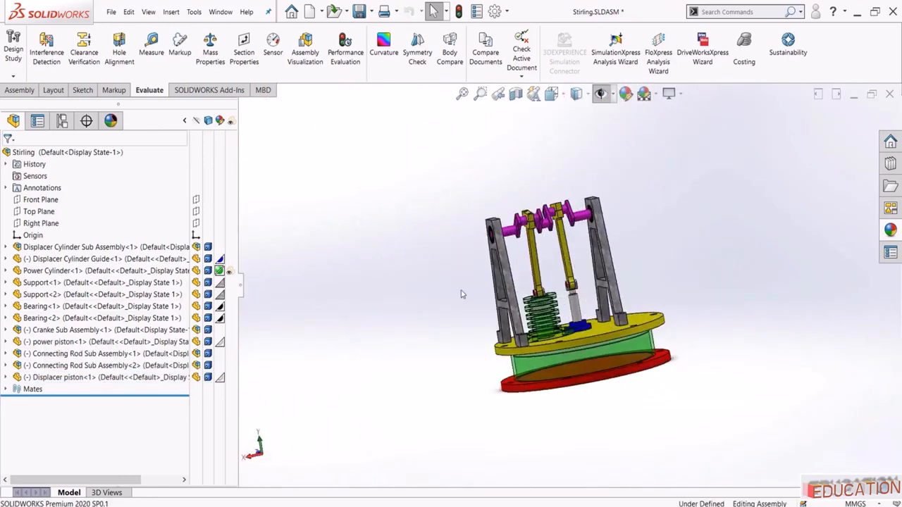
scroll(462, 291, down, 3)
middle_drag(599, 212, 596, 218)
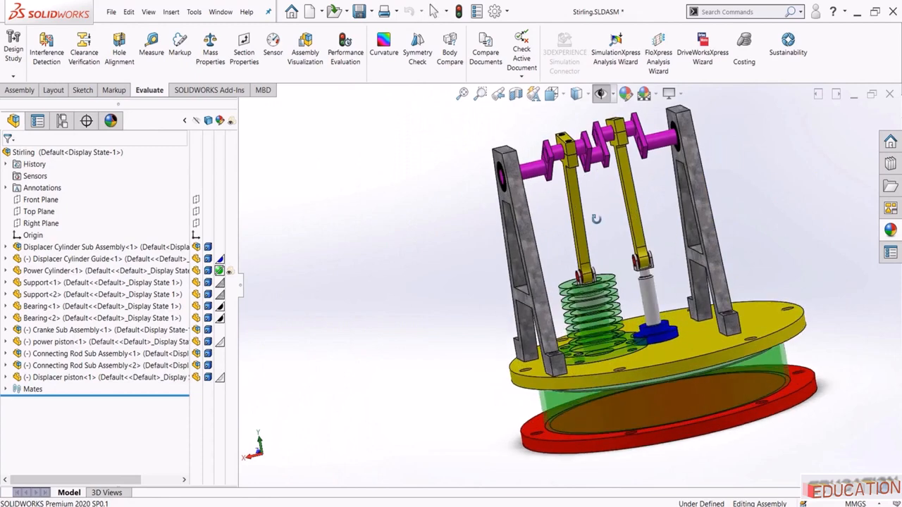
Turn the crank mechanism by moving a connecting rod and run interference detection on Connecting Rod 1
mouse_move(573, 200)
mouse_down()
mouse_move(580, 196)
mouse_move(549, 250)
mouse_move(560, 257)
mouse_move(570, 228)
mouse_move(592, 215)
mouse_move(558, 272)
mouse_move(554, 236)
mouse_move(563, 215)
mouse_up()
scroll(702, 338, down, 4)
middle_drag(628, 288, 630, 345)
scroll(630, 346, up, 4)
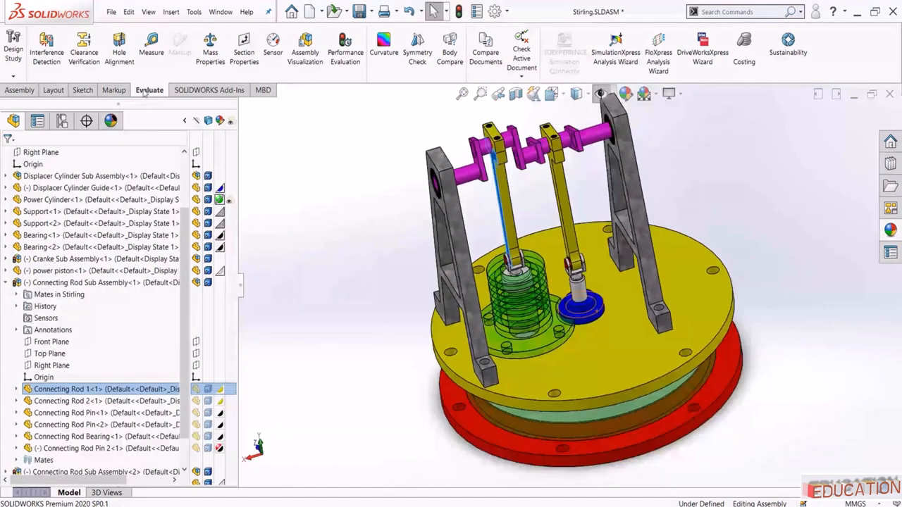
click(46, 50)
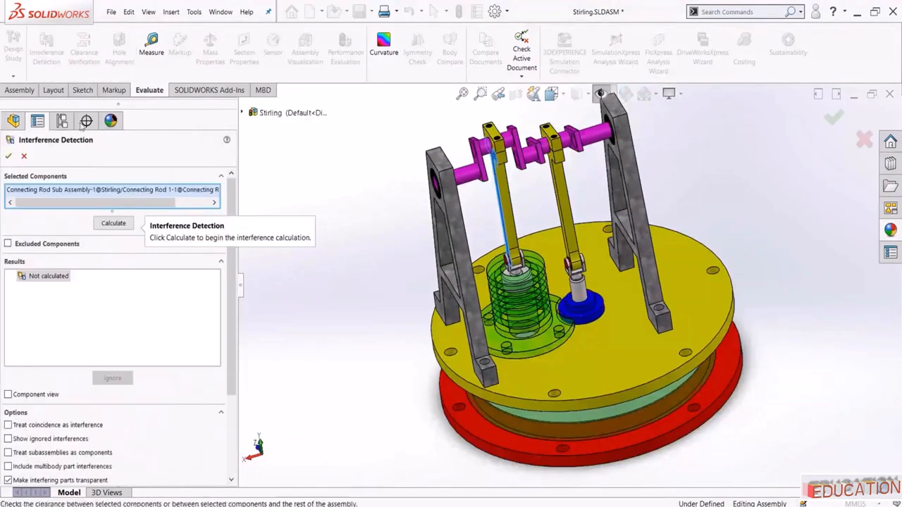
click(117, 224)
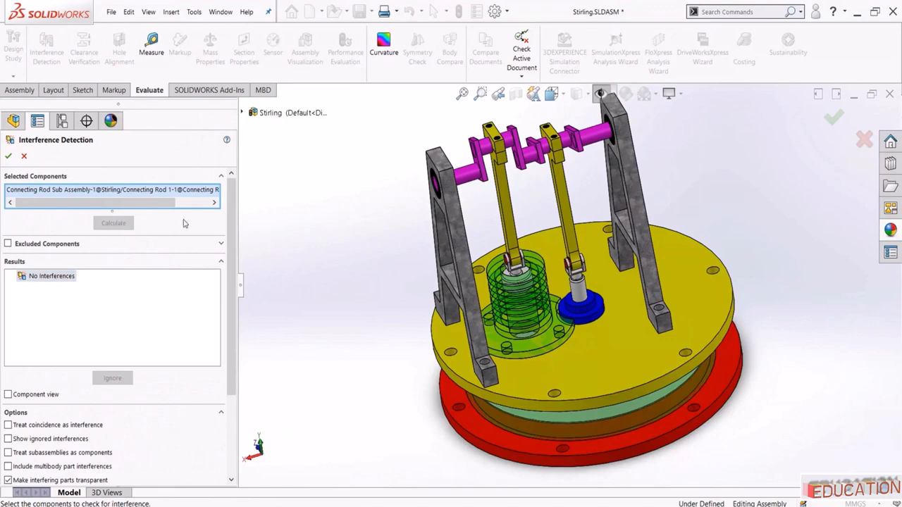
click(8, 156)
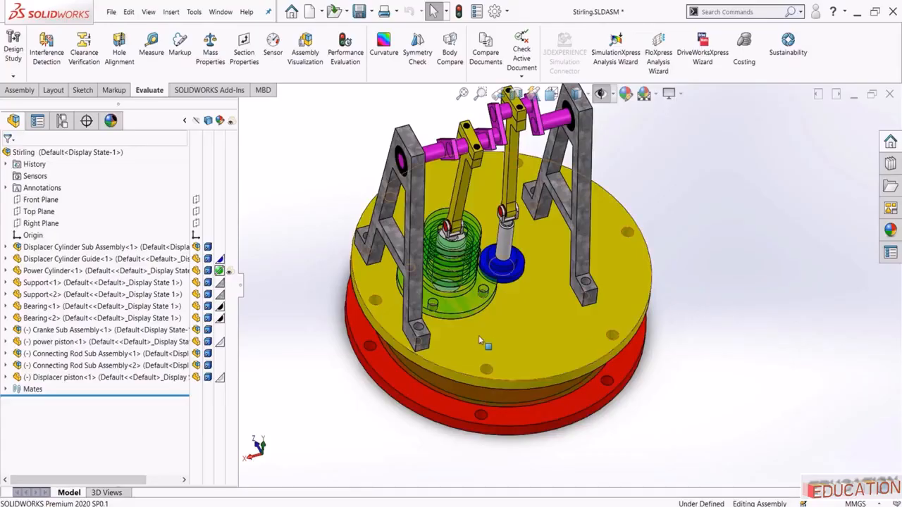
Measure the distance between the displacer cylinder upper plate's top face and the bottom plate's underside
middle_drag(478, 335, 509, 328)
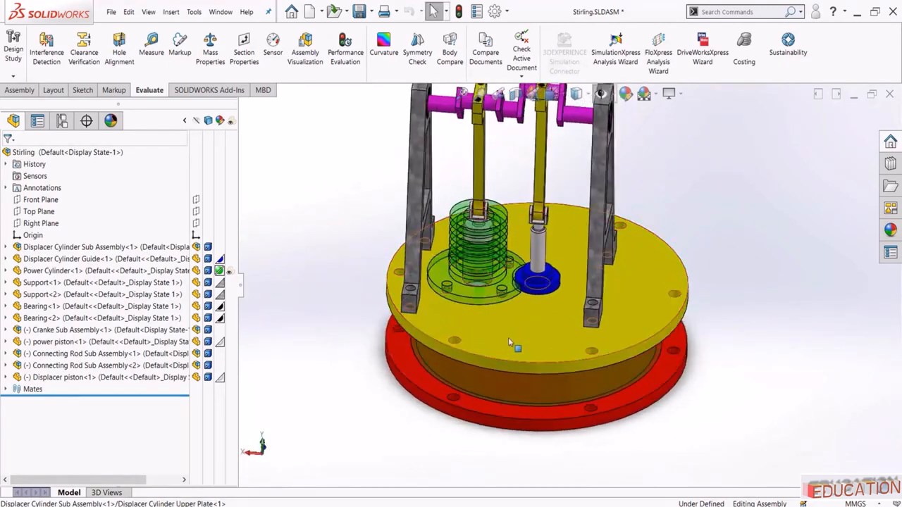
scroll(508, 338, down, 2)
scroll(578, 337, down, 1)
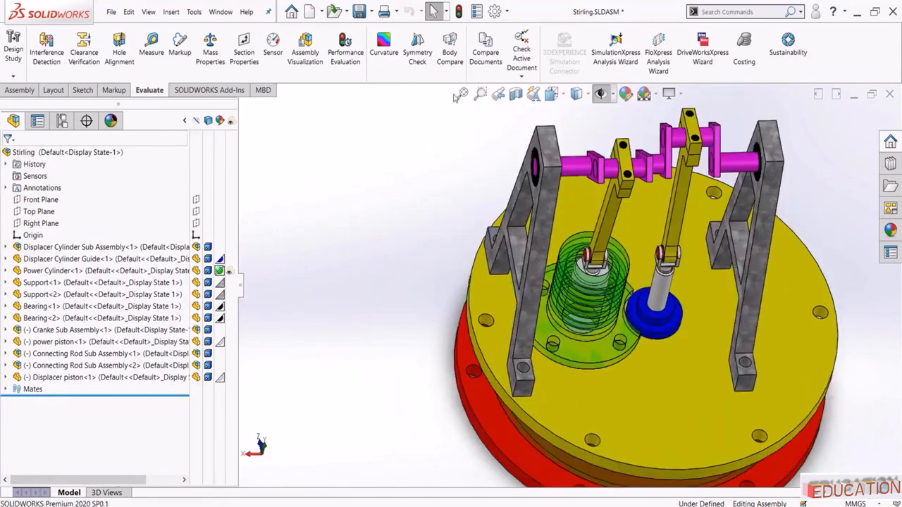
click(463, 94)
scroll(538, 345, down, 1)
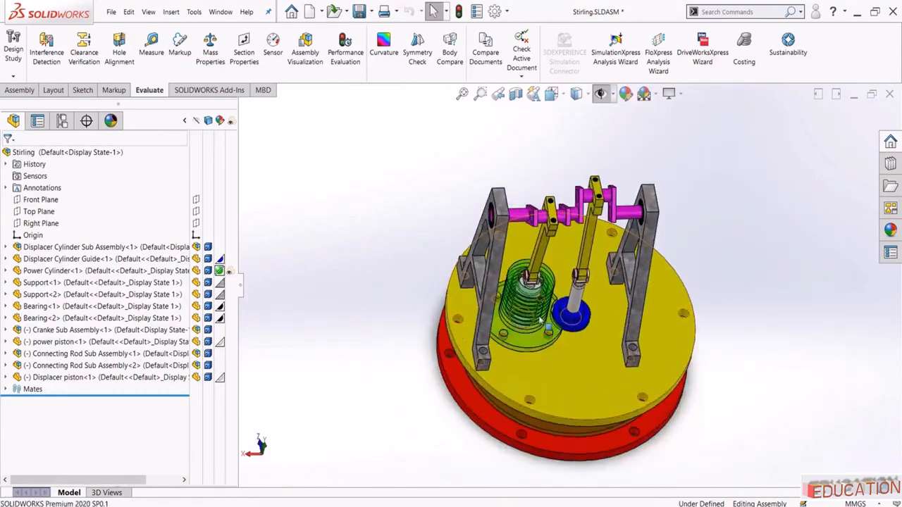
scroll(540, 358, down, 2)
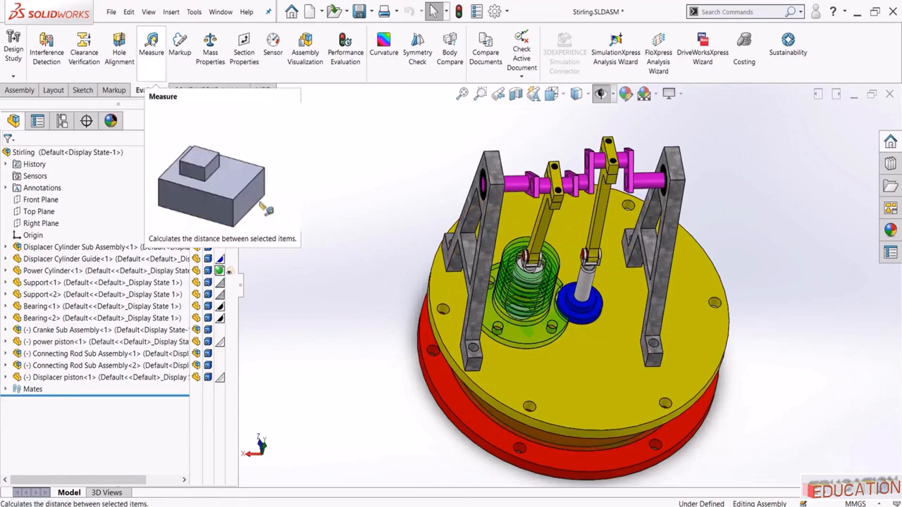
click(152, 46)
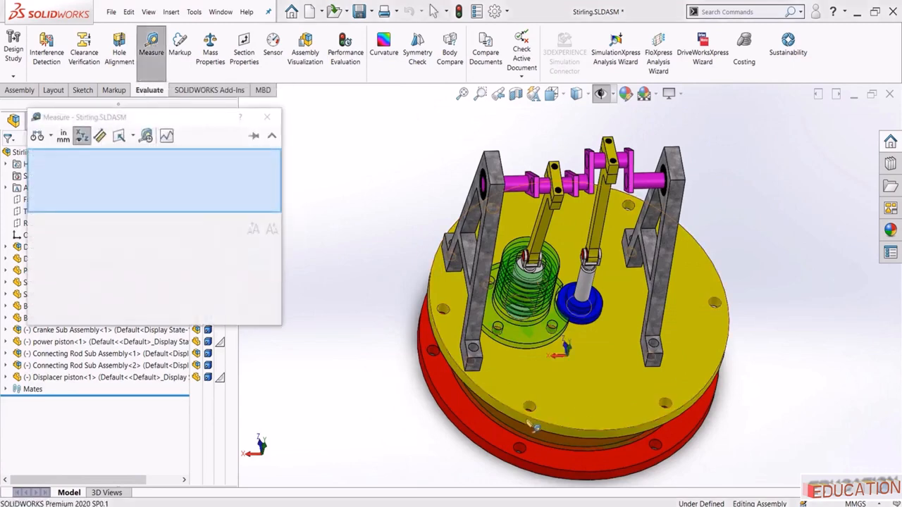
click(456, 334)
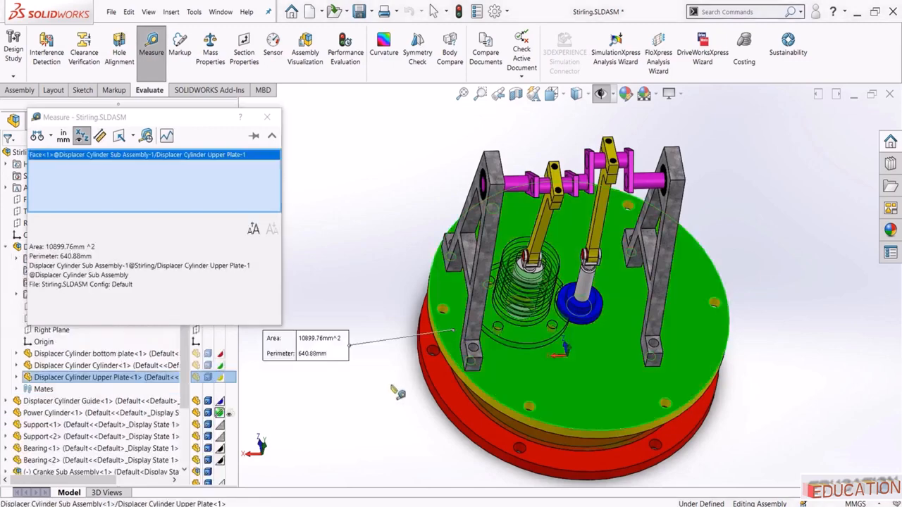
middle_drag(456, 334, 462, 373)
click(461, 372)
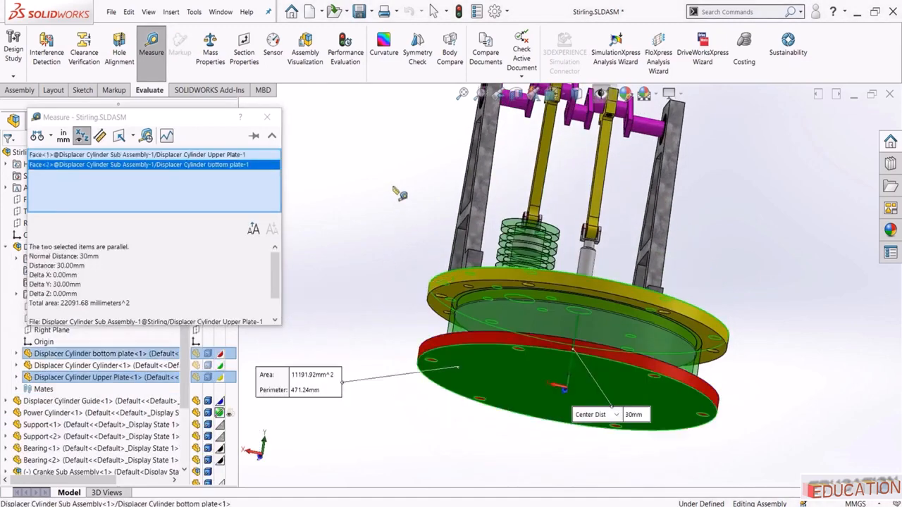
key(Escape)
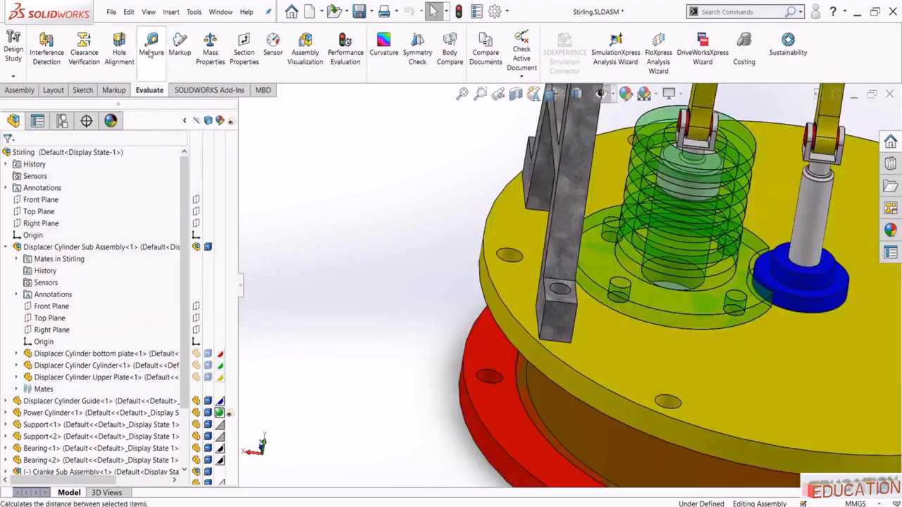
Measure the diameter of a bolt hole near the rim of the yellow upper plate
click(151, 44)
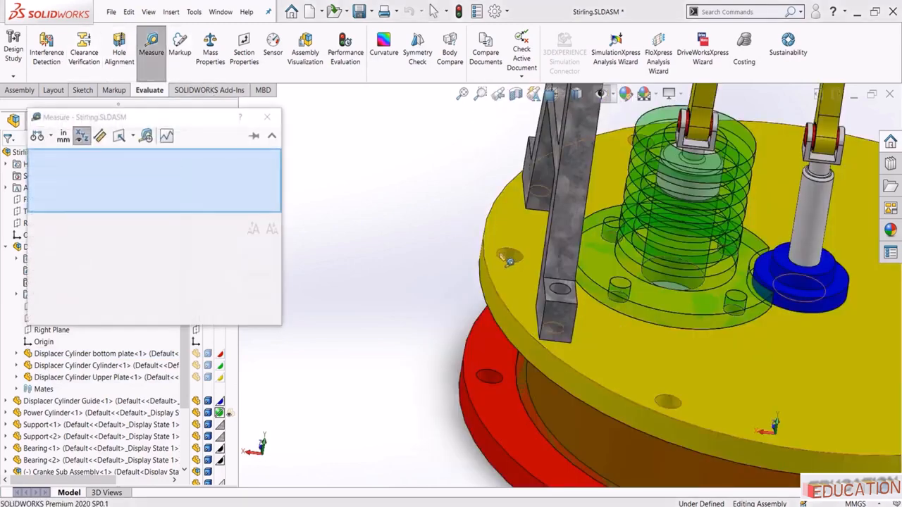
click(512, 255)
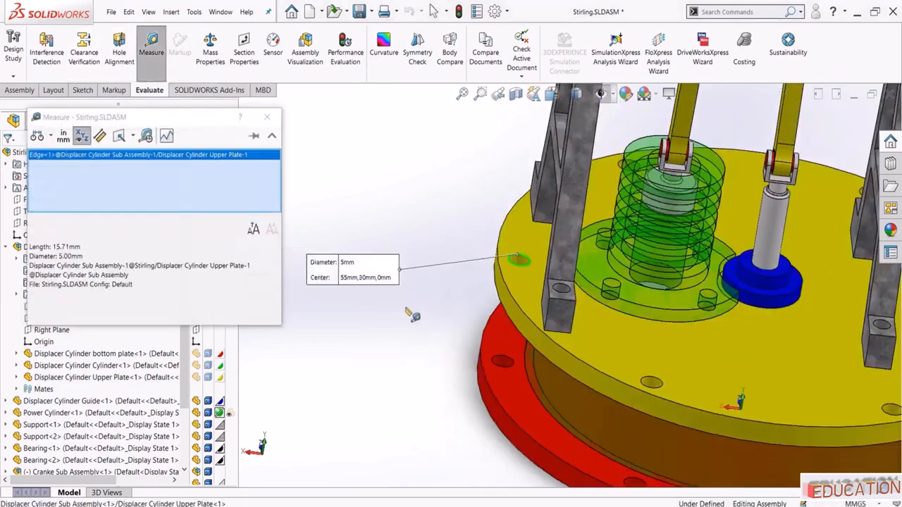
key(Escape)
Create a new part and sketch a circle about 17 mm in diameter on the Front Plane, centred at the origin
key(ctrl+n)
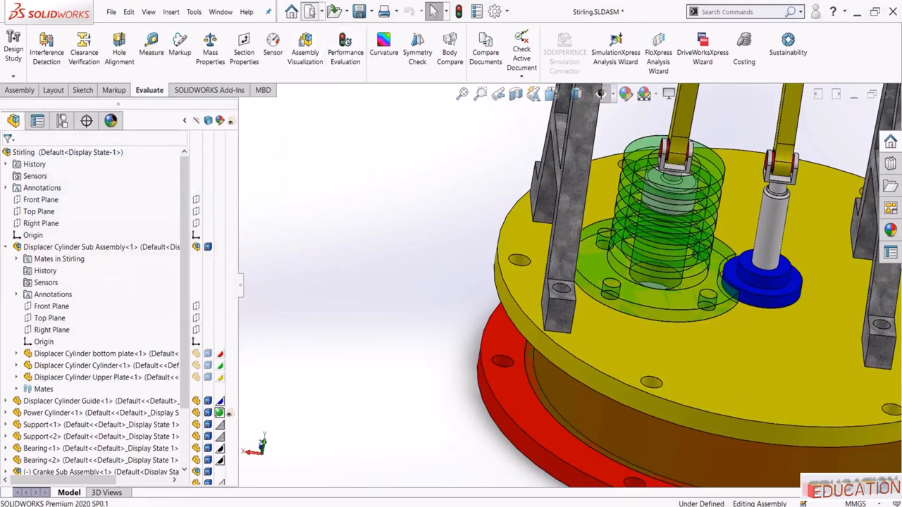
click(549, 349)
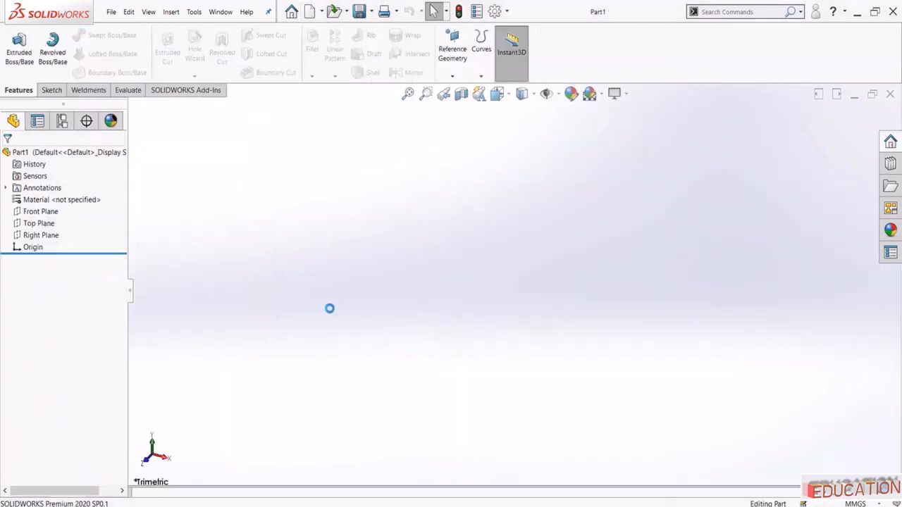
click(40, 211)
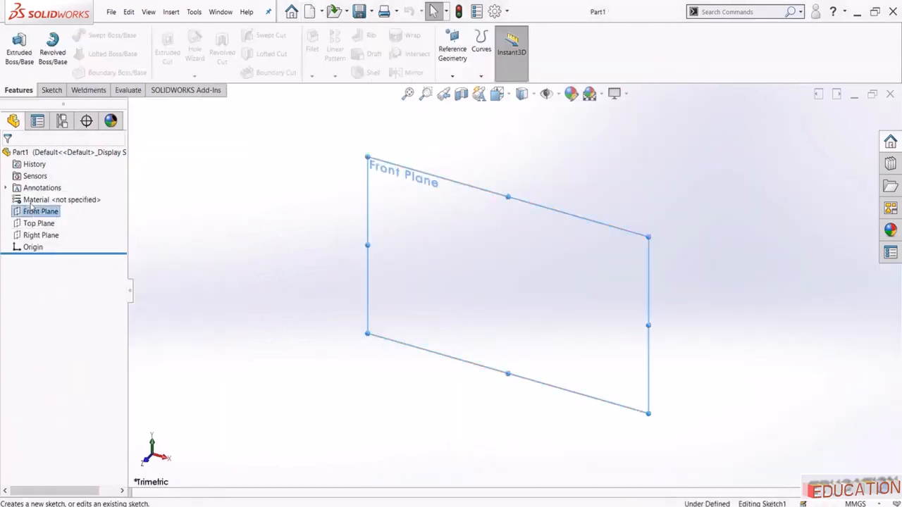
click(31, 203)
click(97, 34)
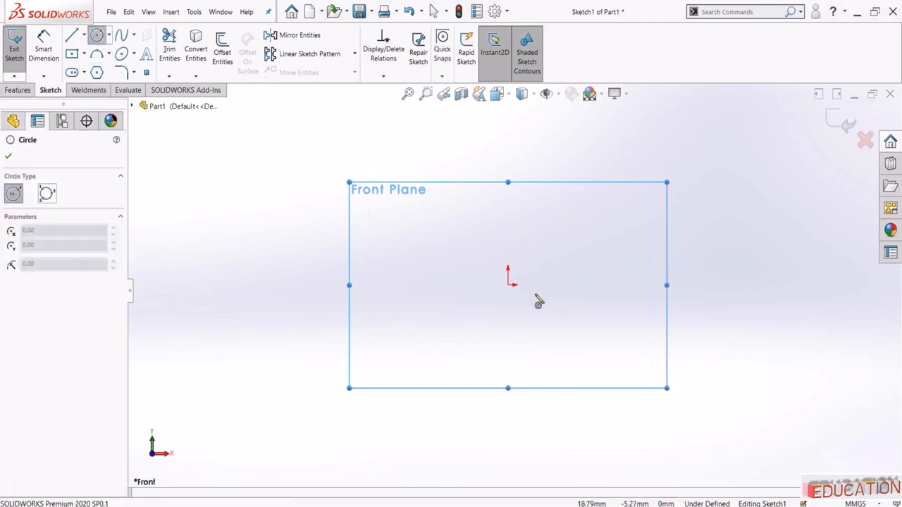
click(509, 285)
click(520, 296)
key(Escape)
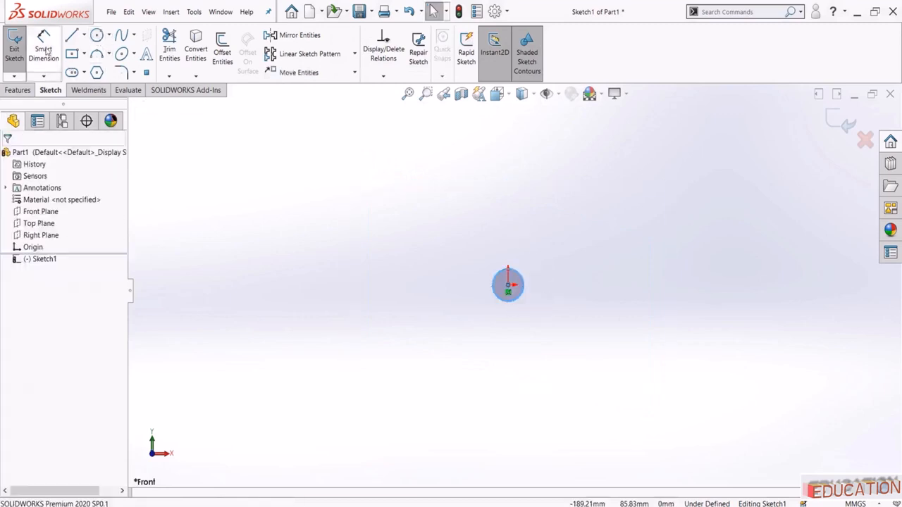
Dimension the circle with a diameter of 5 mm and extrude it into a solid cylindrical pin
click(46, 49)
click(525, 284)
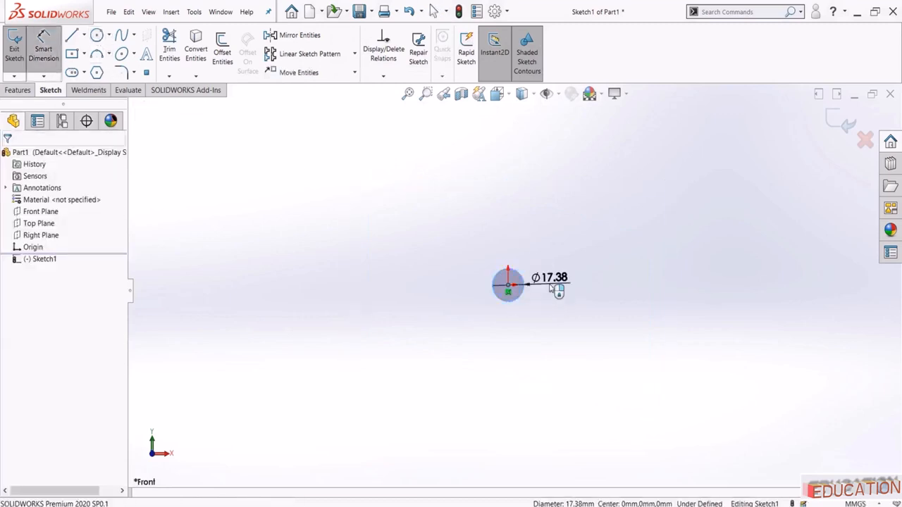
click(556, 290)
key(Return)
key(Escape)
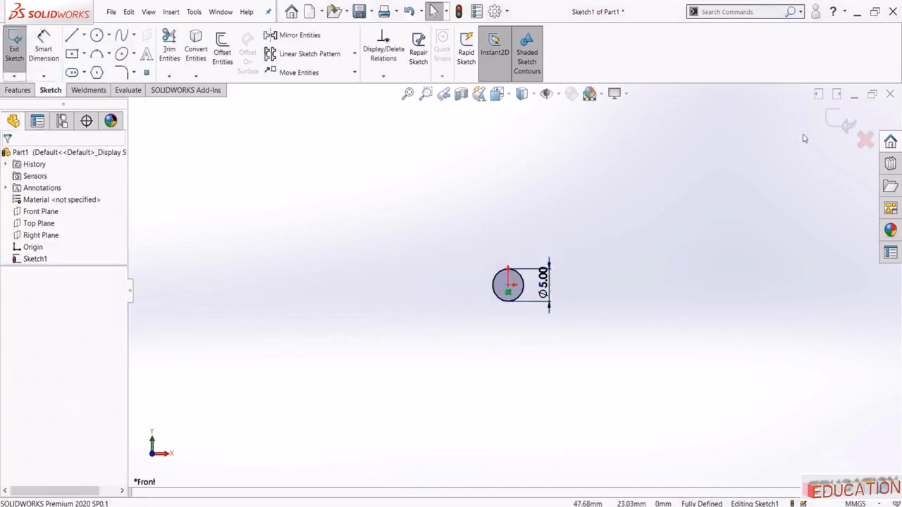
click(844, 120)
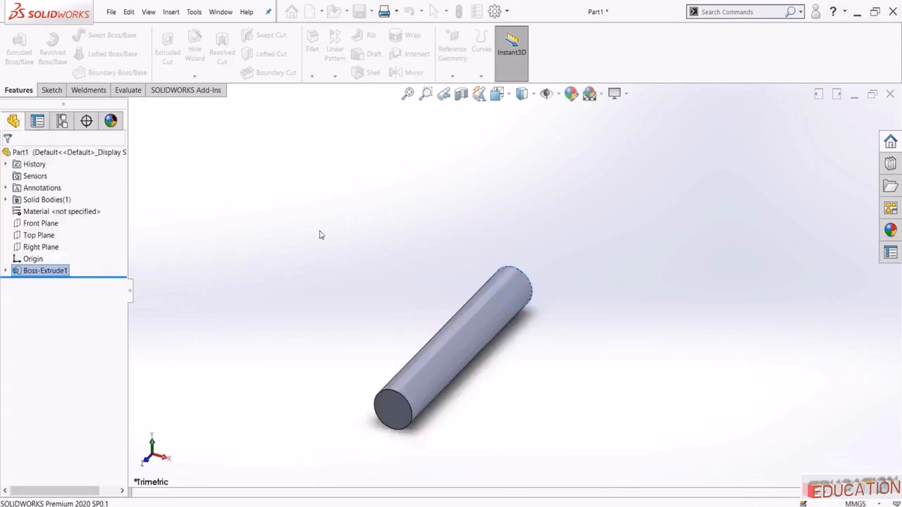
click(146, 151)
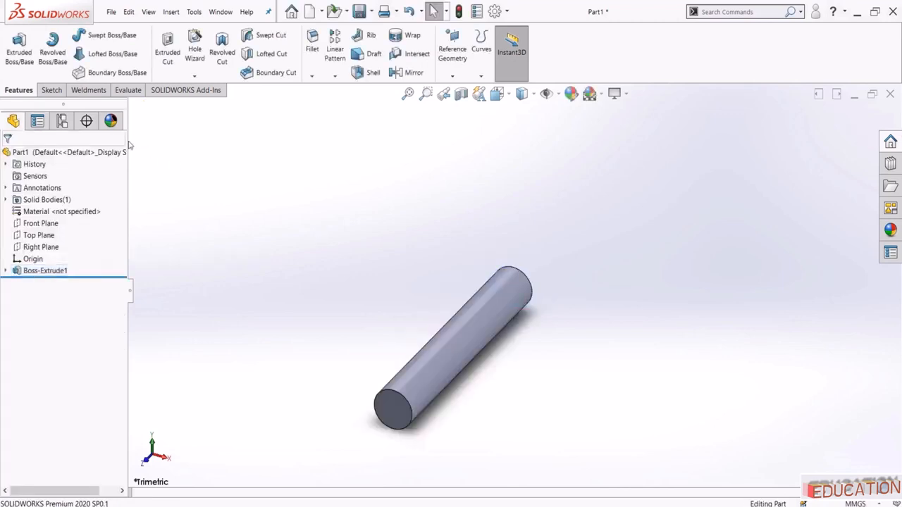
Show the part's display pane and apply a black color appearance to the whole pin
drag(127, 139, 182, 138)
click(177, 120)
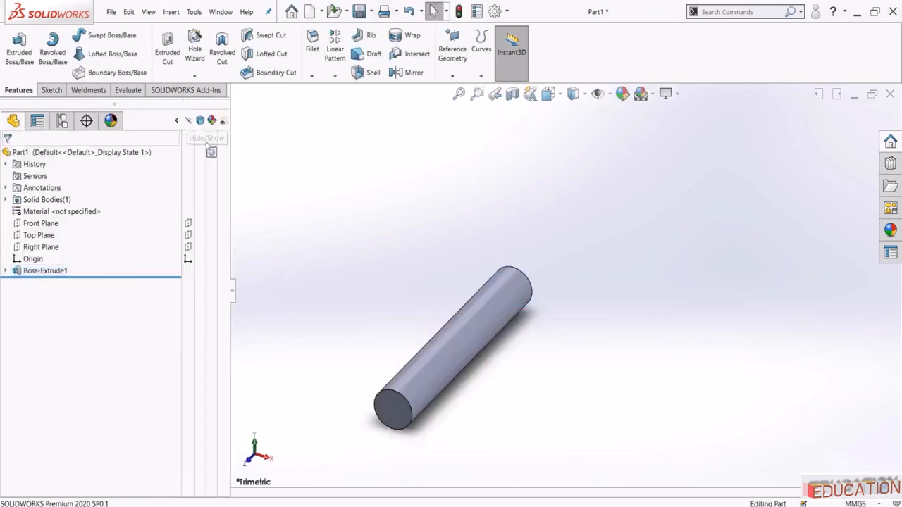
click(212, 152)
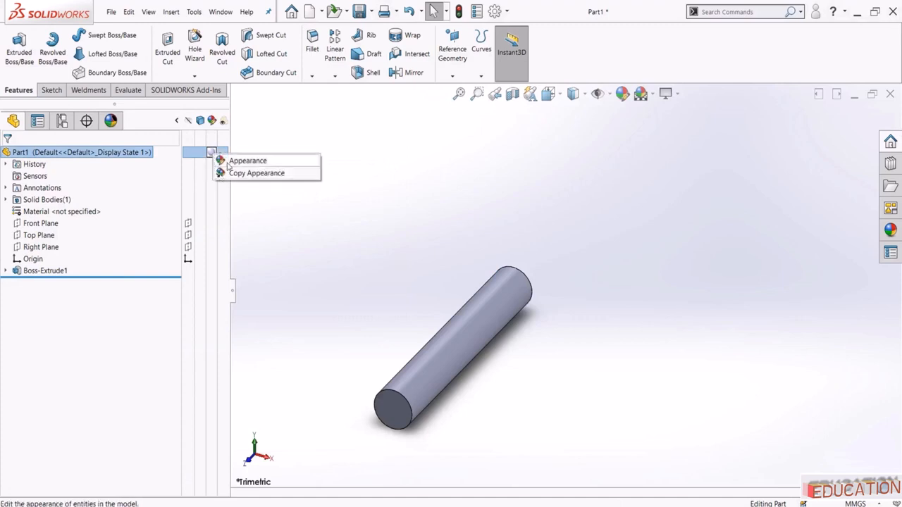
click(232, 161)
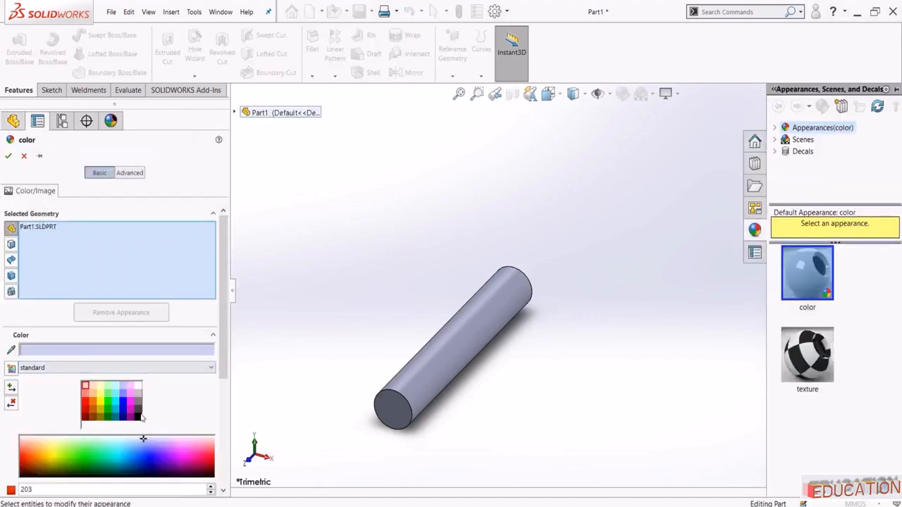
click(139, 417)
key(Return)
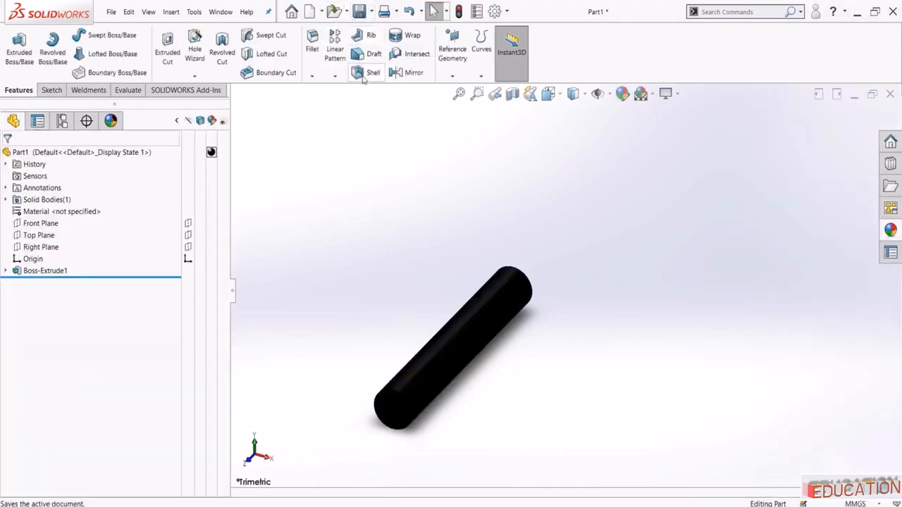
Save the pin part as "Displacer cylinder pin" in New folder (17)
click(360, 11)
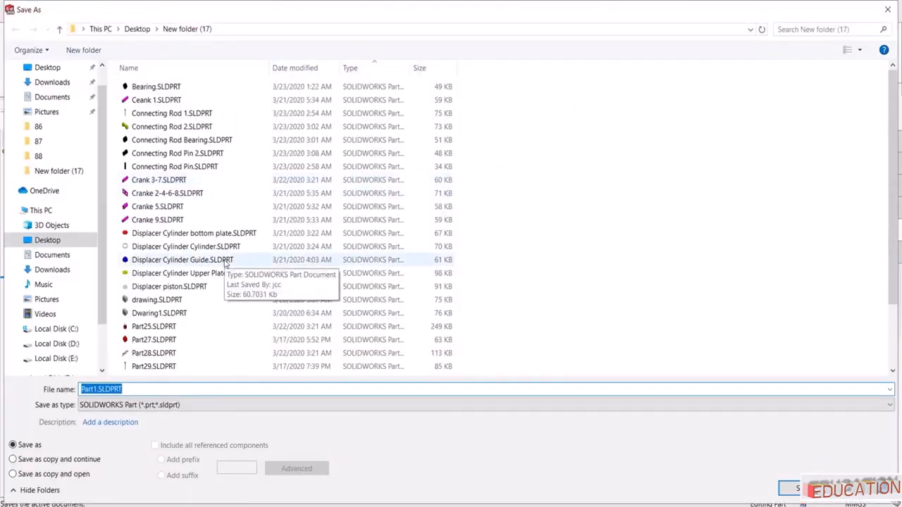
text(Di)
text(splacer)
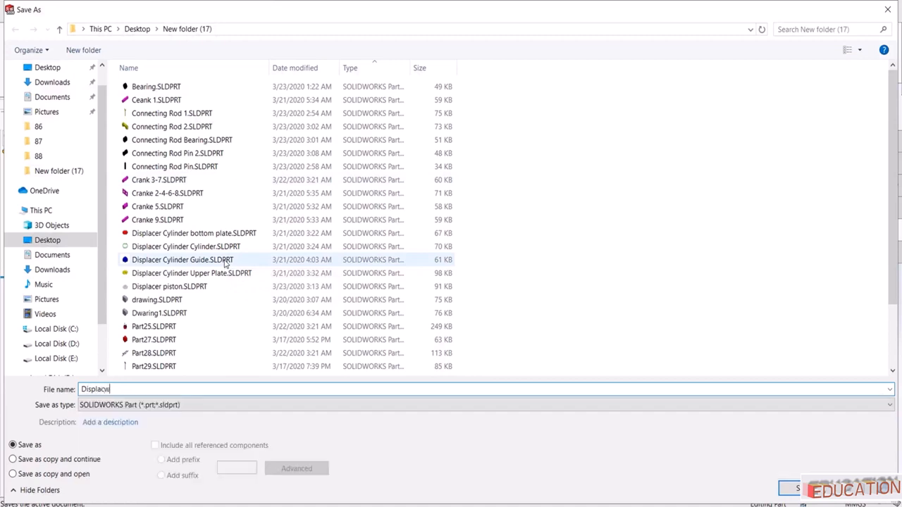
text( cyl)
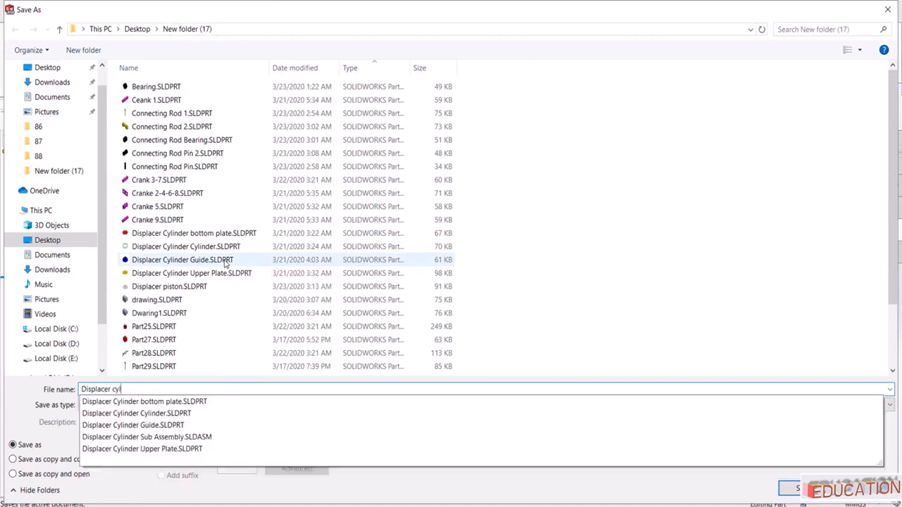
text(inder pin)
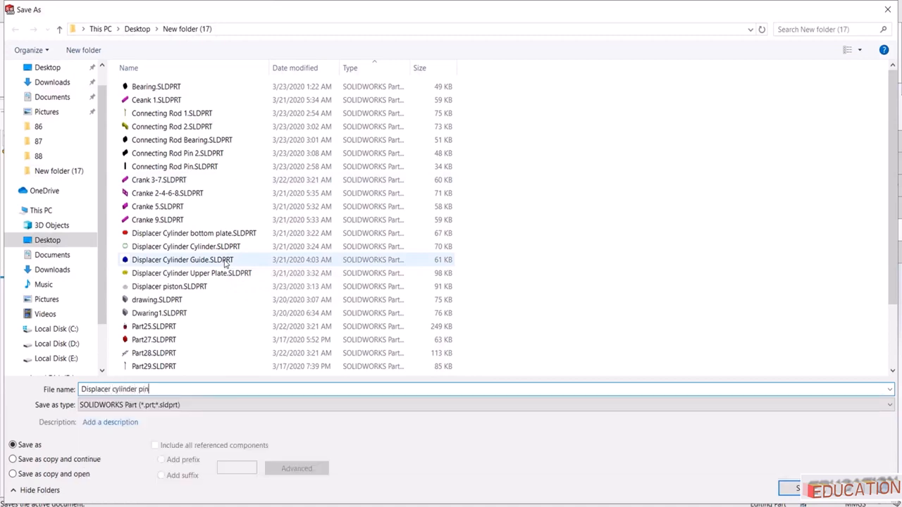
key(Return)
Switch to the Stirling assembly and open the Displacer Cylinder Sub Assembly in its own window
click(221, 12)
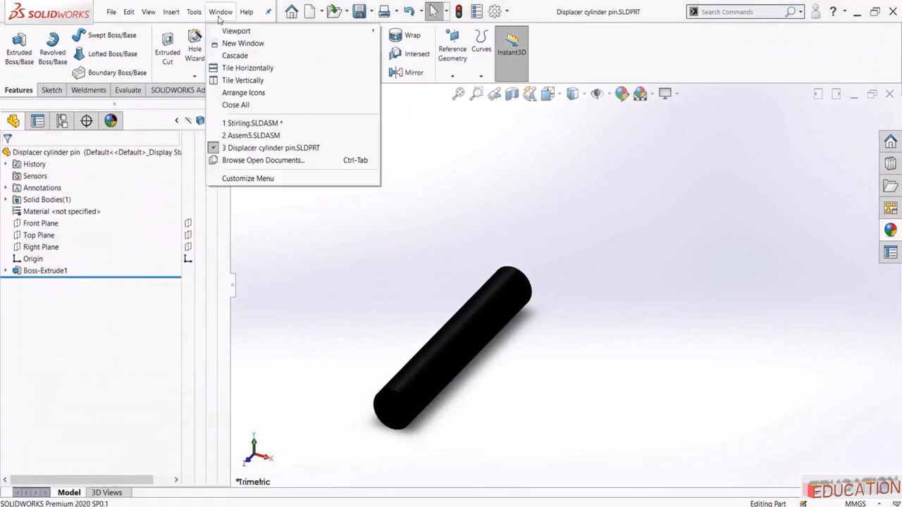
click(243, 122)
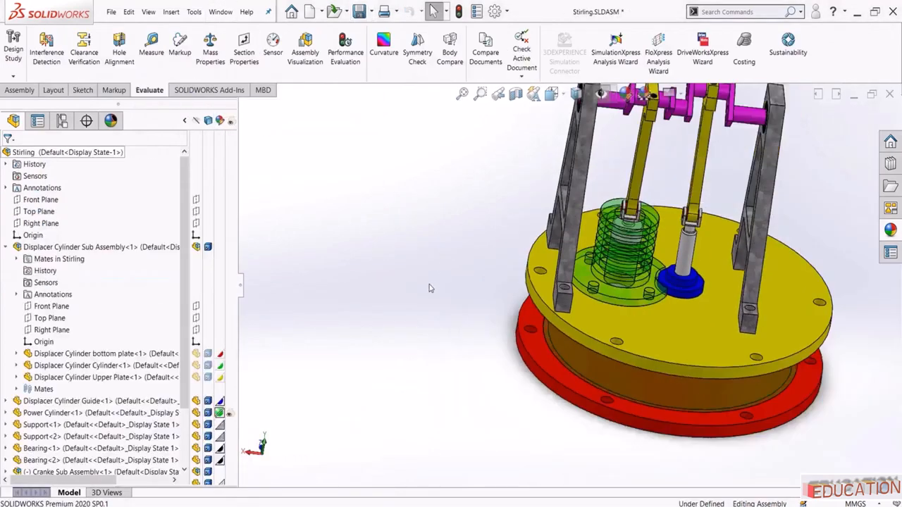
click(8, 248)
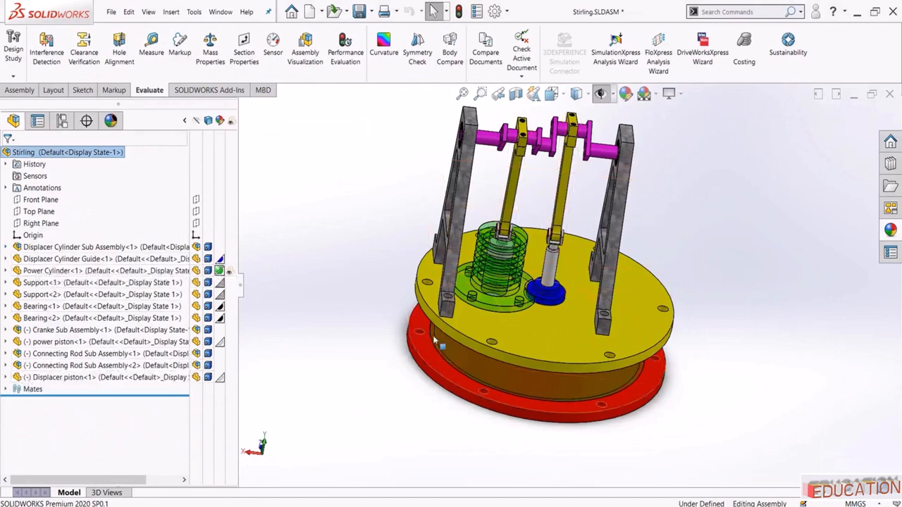
click(90, 250)
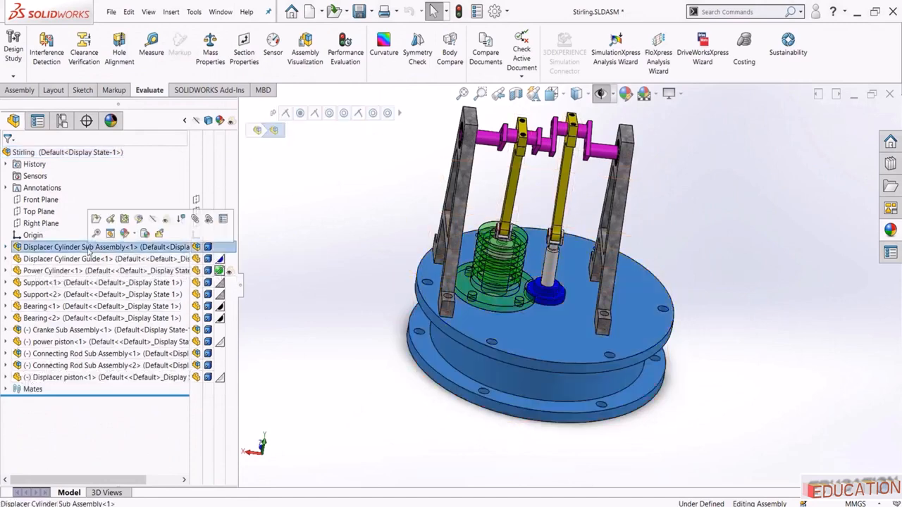
click(97, 220)
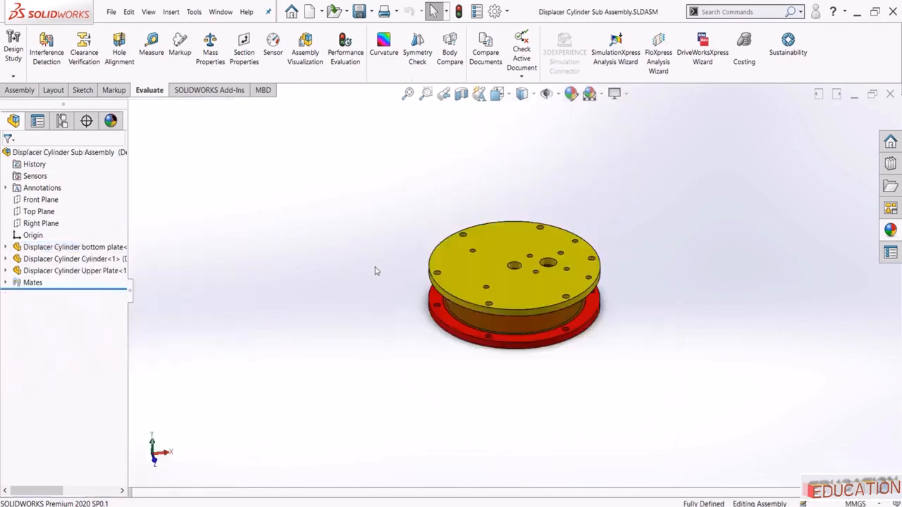
Insert the Displacer cylinder pin into the sub-assembly and place it beside the yellow upper plate
middle_drag(479, 220, 385, 200)
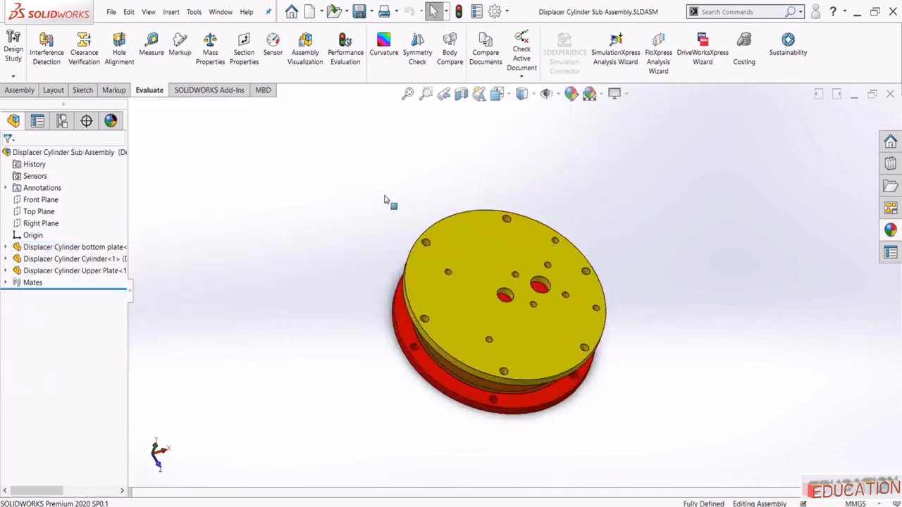
click(10, 92)
click(61, 49)
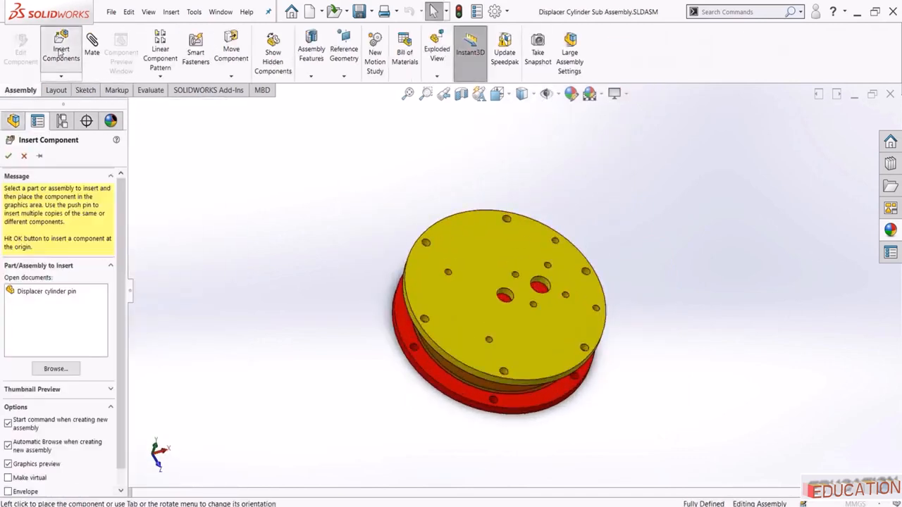
click(50, 292)
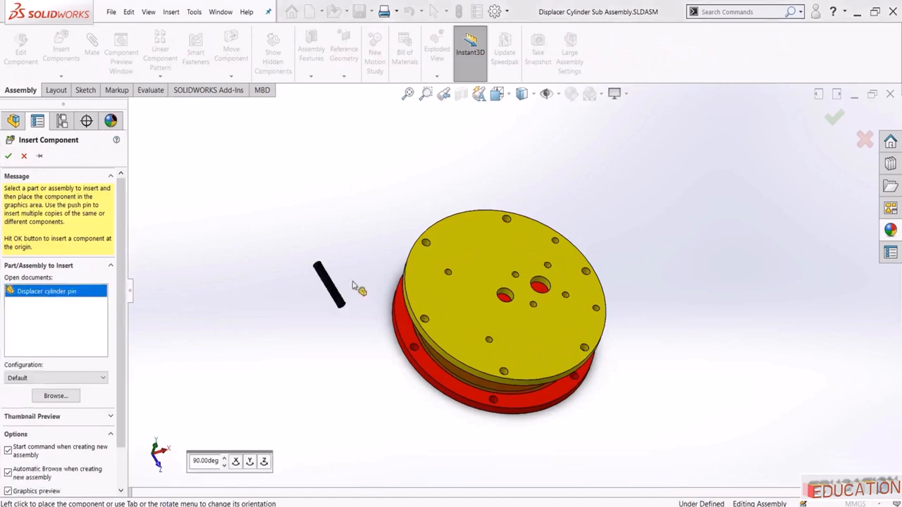
click(385, 267)
Mate the pin's cylindrical face concentric with a 5 mm hole near the rim of the yellow upper plate
scroll(442, 242, down, 3)
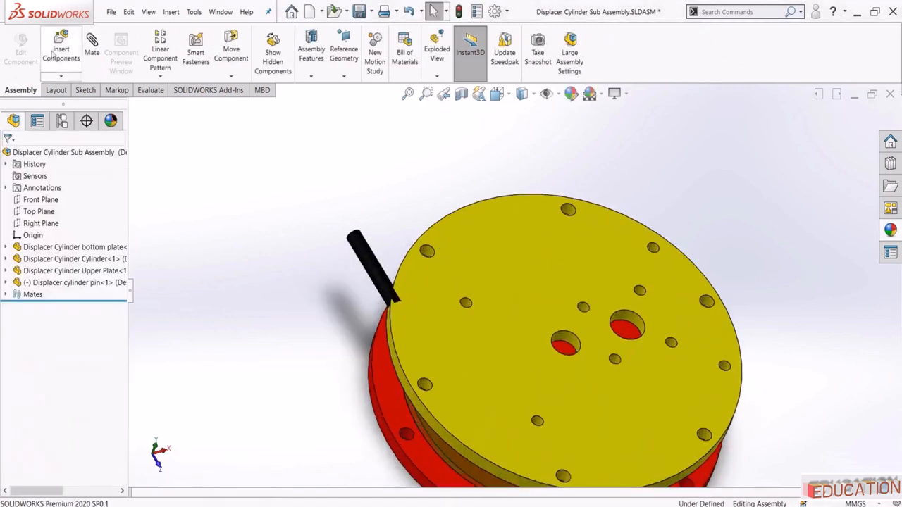
click(92, 44)
scroll(338, 226, down, 3)
click(369, 248)
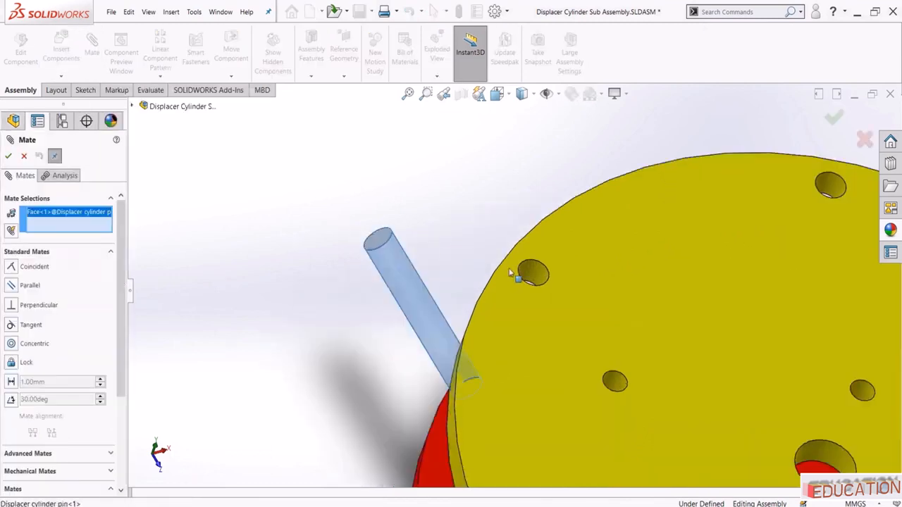
scroll(510, 273, down, 3)
click(554, 274)
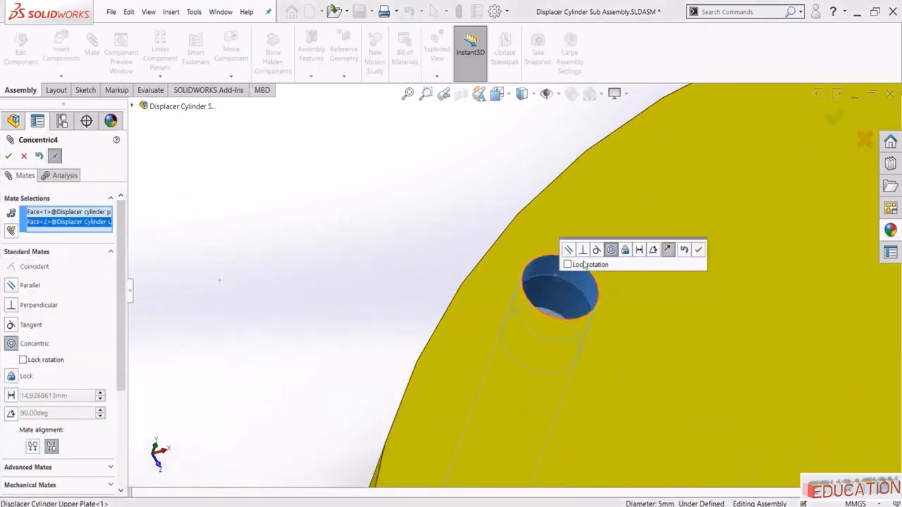
click(700, 250)
Mate the pin's upper end face coincident with the top face of the yellow upper plate
click(554, 292)
click(603, 229)
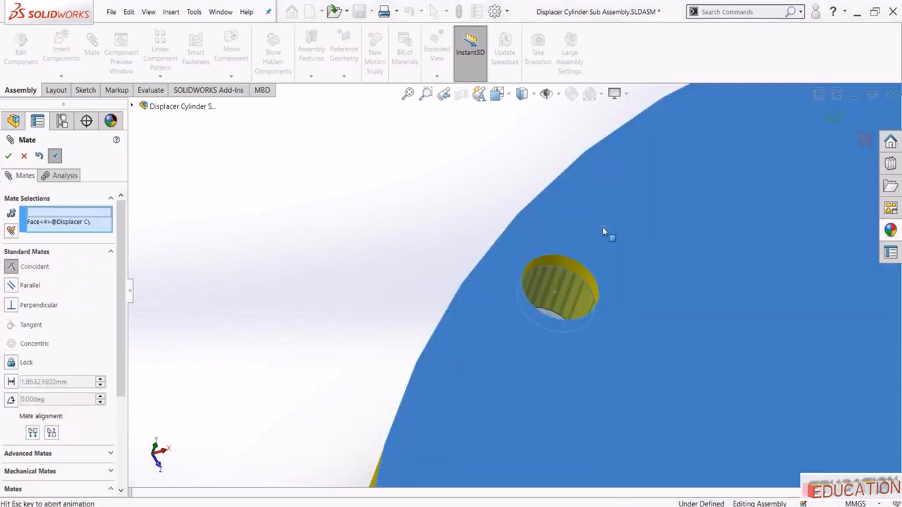
click(744, 216)
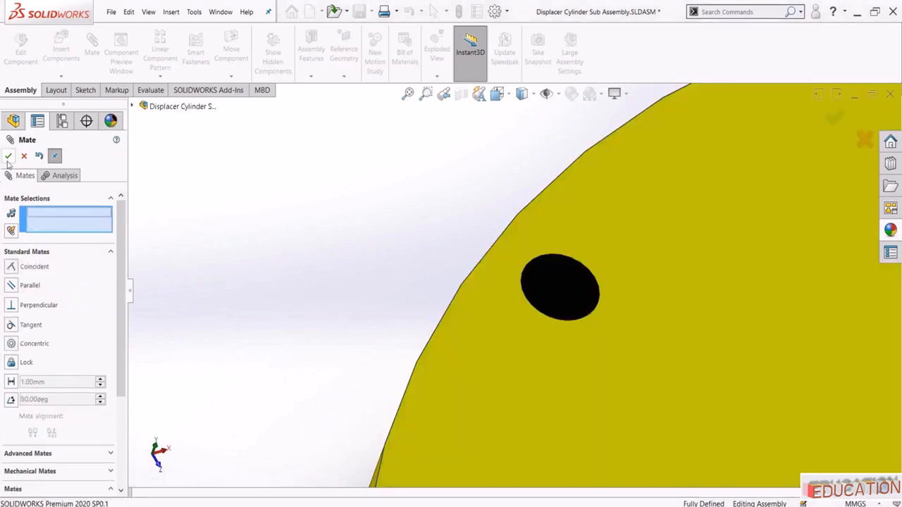
Create a circular component pattern of the pin around the upper plate's 10 mm central hole, with 6 equally spaced instances over 360 degrees
scroll(447, 334, up, 10)
middle_drag(467, 347, 445, 329)
scroll(659, 327, down, 2)
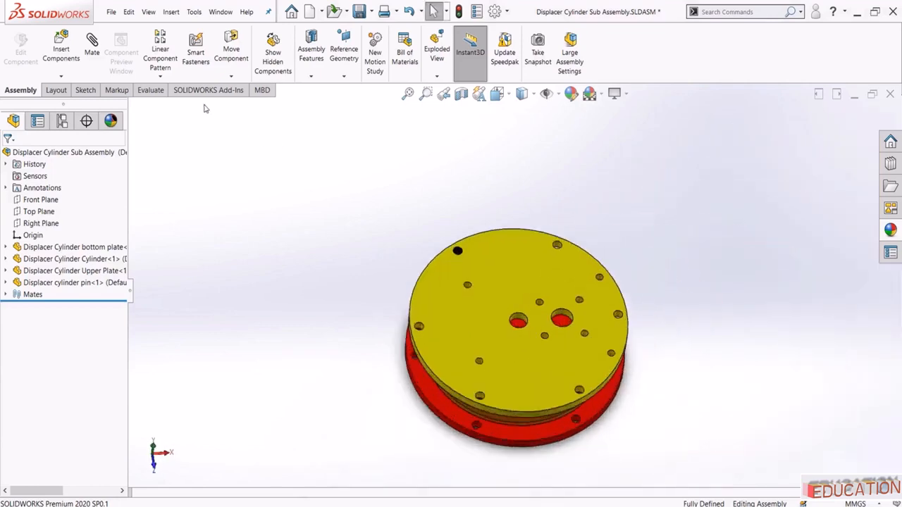
click(160, 75)
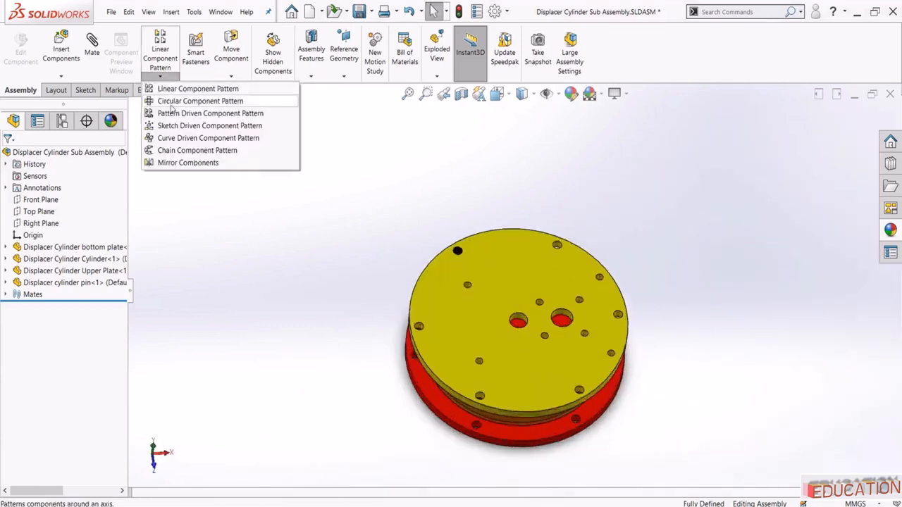
click(172, 102)
click(40, 194)
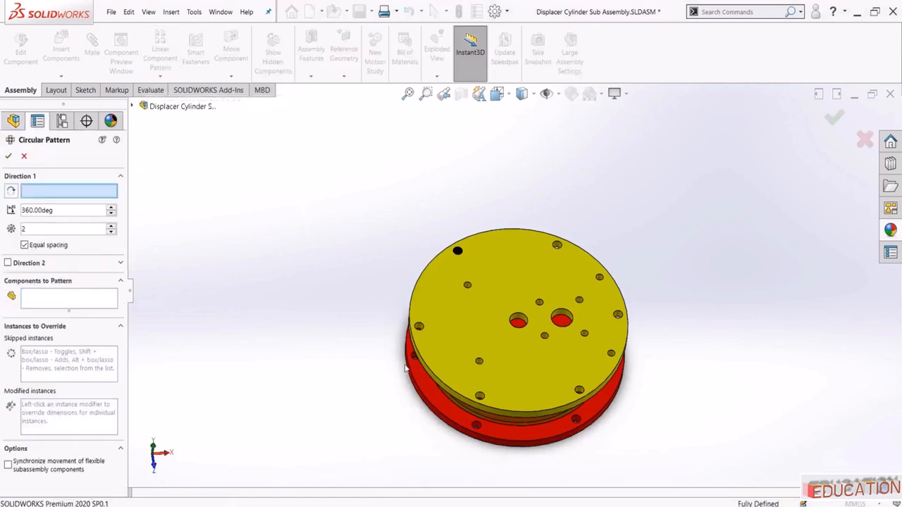
middle_drag(579, 412, 623, 346)
scroll(625, 345, down, 4)
click(387, 276)
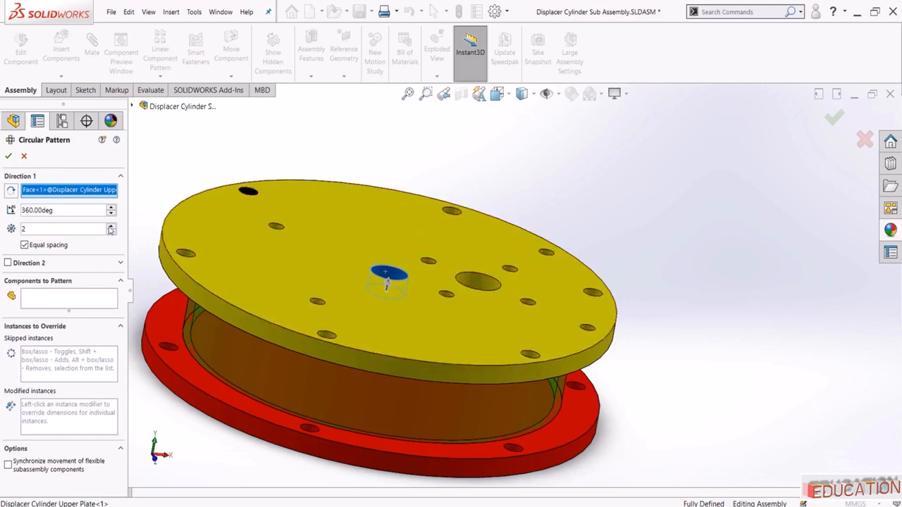
click(44, 307)
scroll(333, 214, down, 5)
click(381, 222)
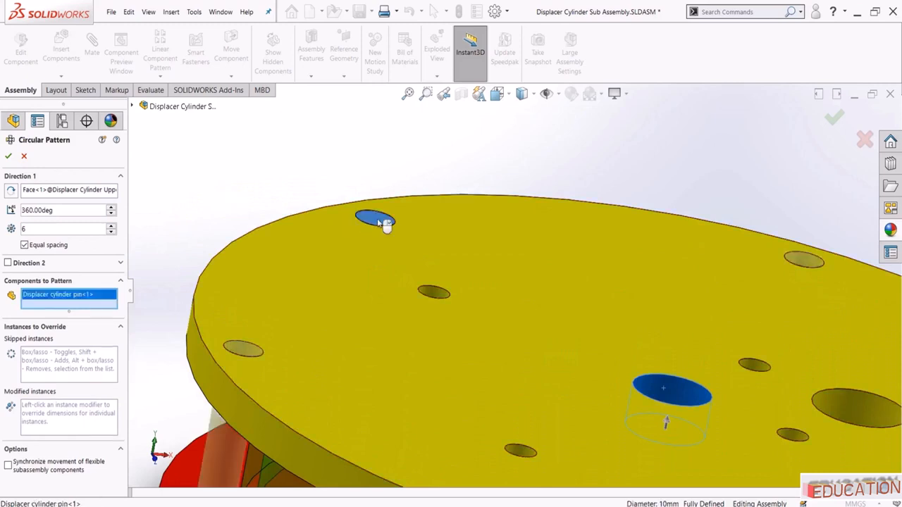
scroll(296, 199, up, 5)
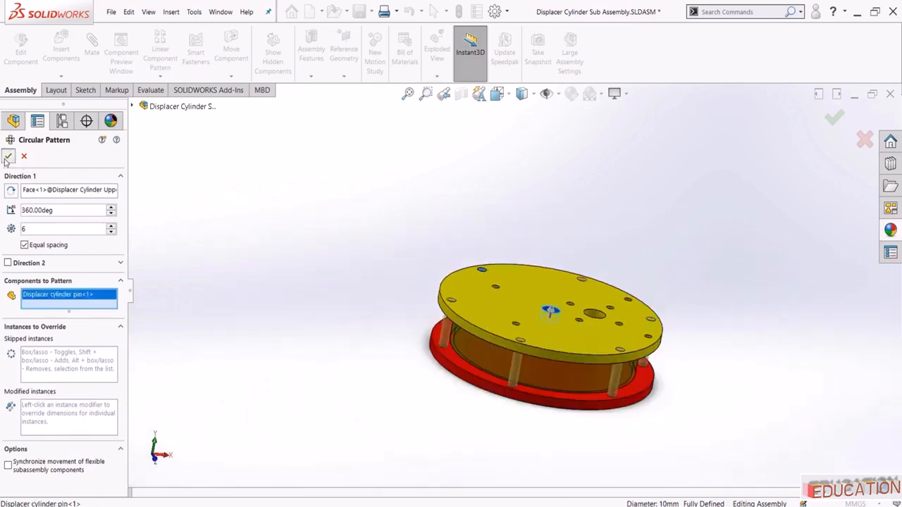
click(7, 157)
Rebuild the displacer cylinder sub-assembly and close its window to return to the Stirling assembly
middle_drag(350, 283, 362, 254)
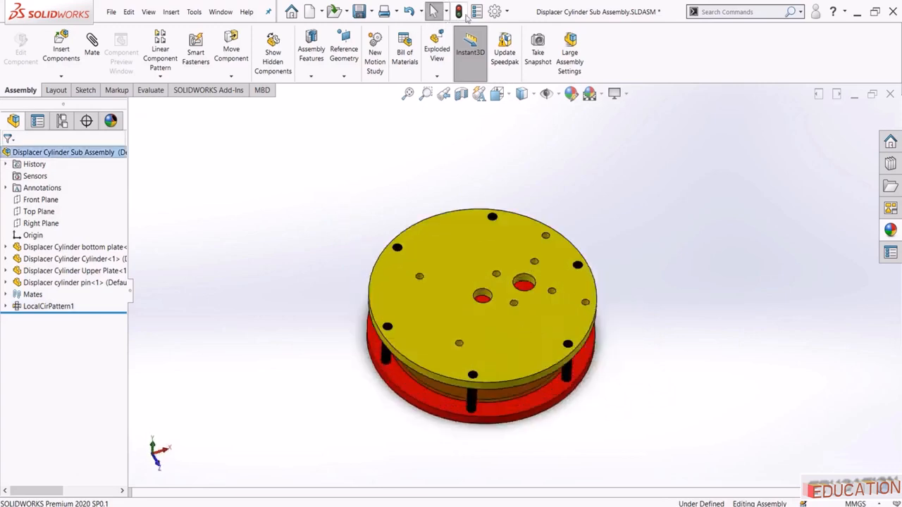
click(459, 12)
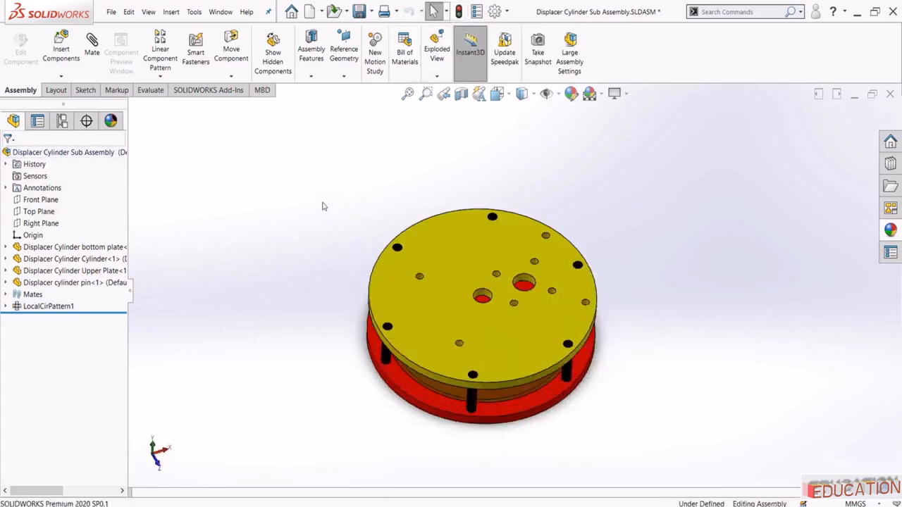
click(890, 94)
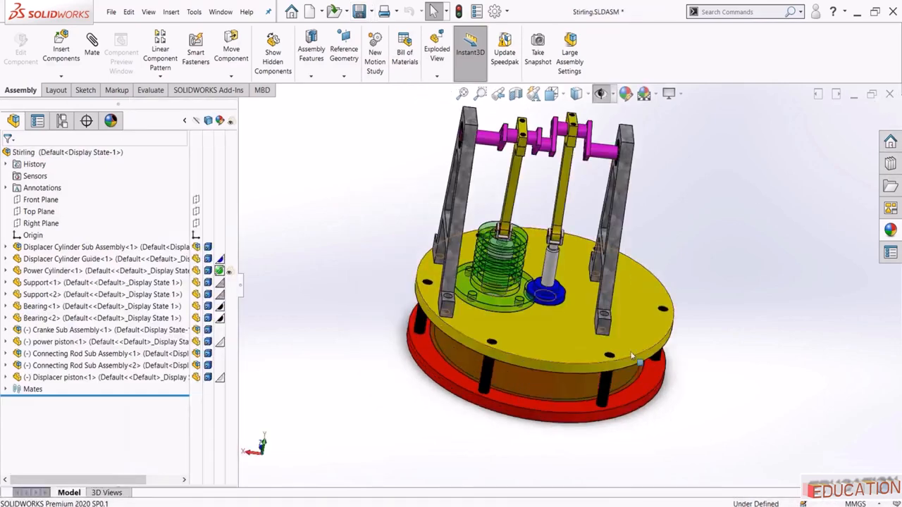
Measure the distance from the top face of the support's front foot to a face of the yellow upper plate
mouse_move(632, 346)
middle_down()
mouse_move(612, 299)
mouse_move(626, 325)
mouse_move(622, 347)
middle_up()
scroll(499, 374, down, 3)
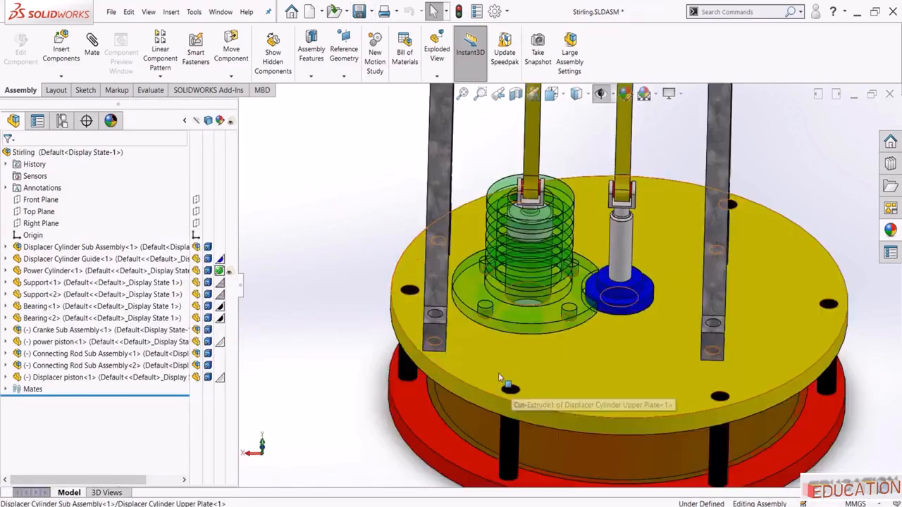
scroll(509, 356, up, 3)
middle_drag(508, 357, 532, 370)
scroll(479, 302, down, 3)
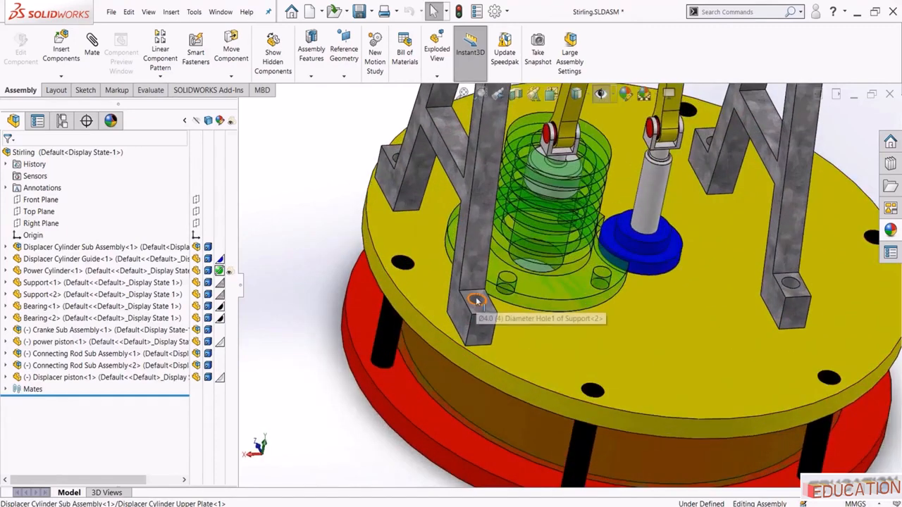
scroll(476, 302, up, 2)
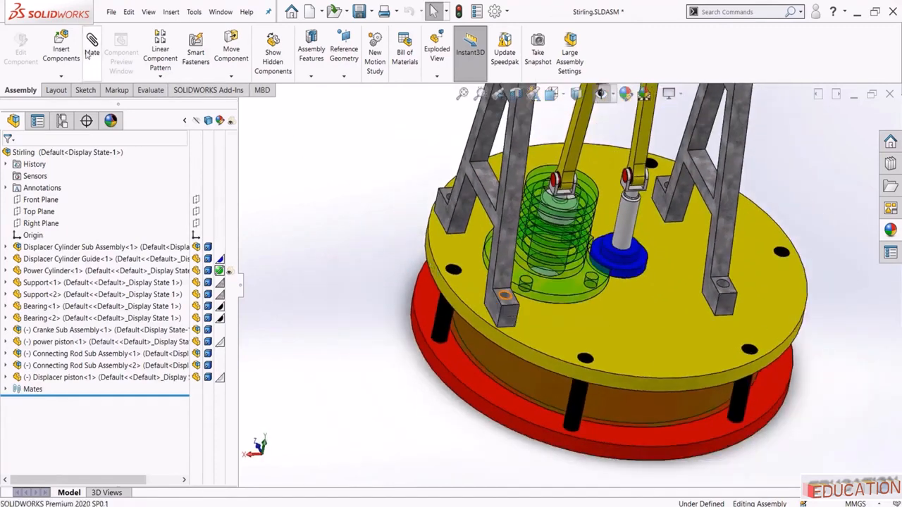
click(145, 91)
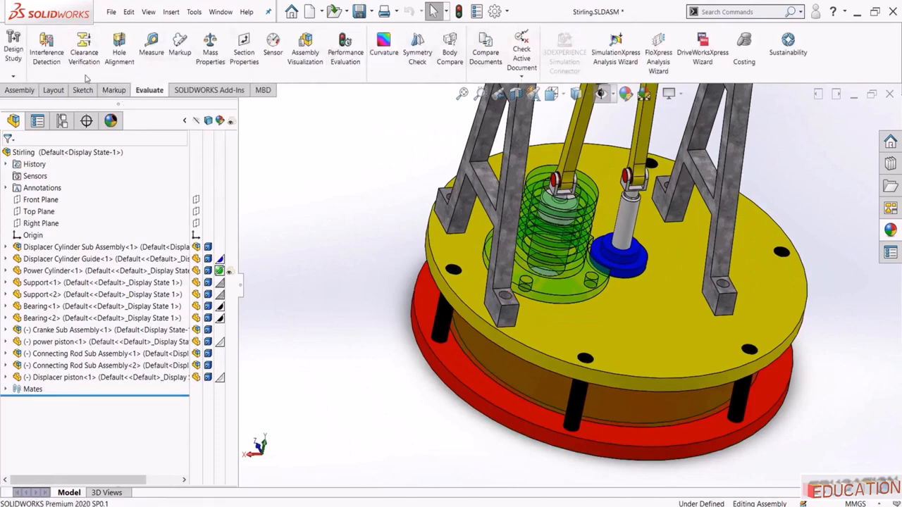
click(151, 46)
scroll(570, 284, down, 4)
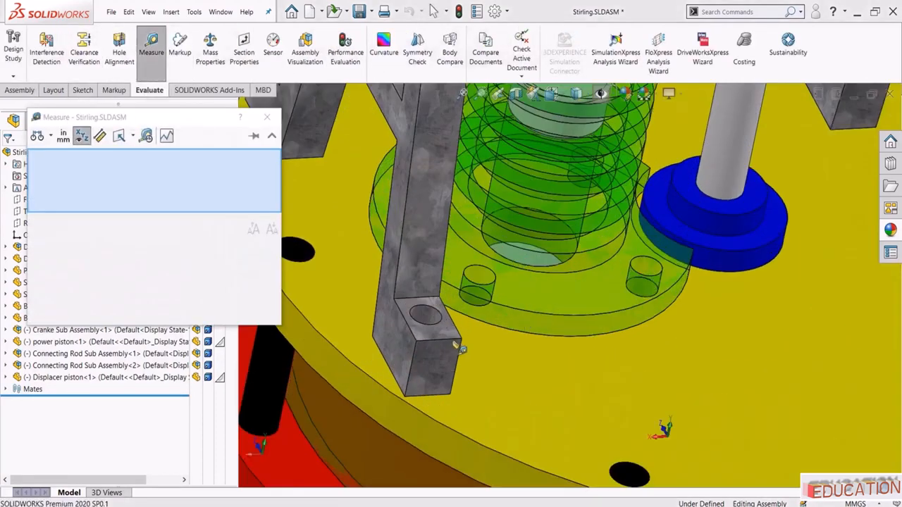
click(456, 331)
middle_drag(457, 331, 389, 410)
click(442, 388)
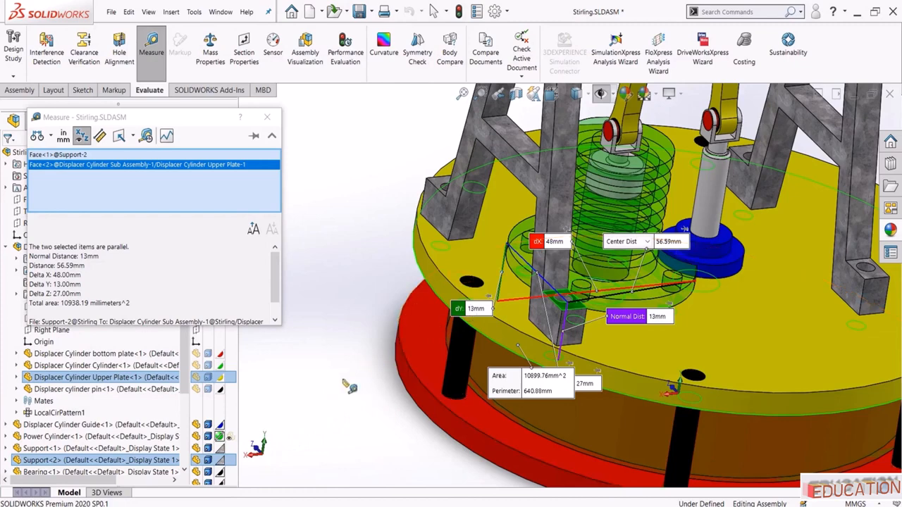
Clear the previous measurement and measure the bolt hole in the support's front foot
click(368, 390)
click(149, 62)
click(150, 49)
scroll(556, 291, down, 2)
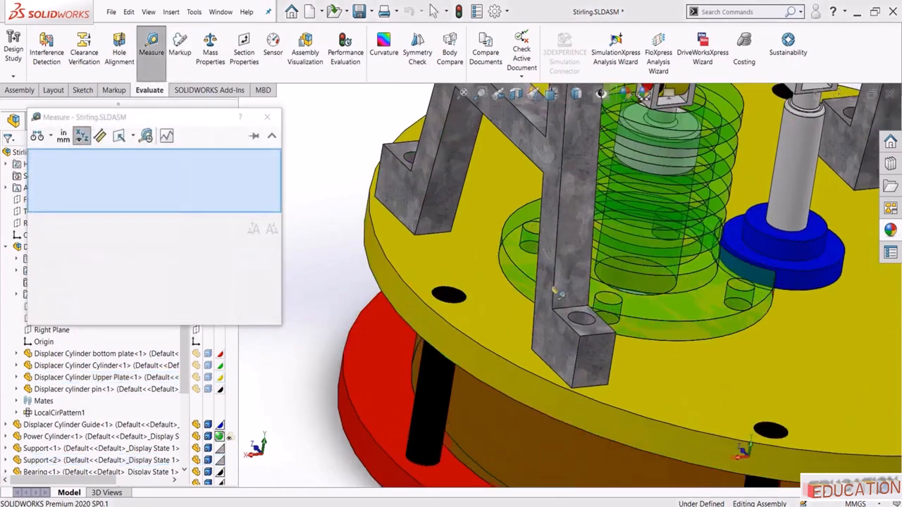
click(583, 318)
key(Escape)
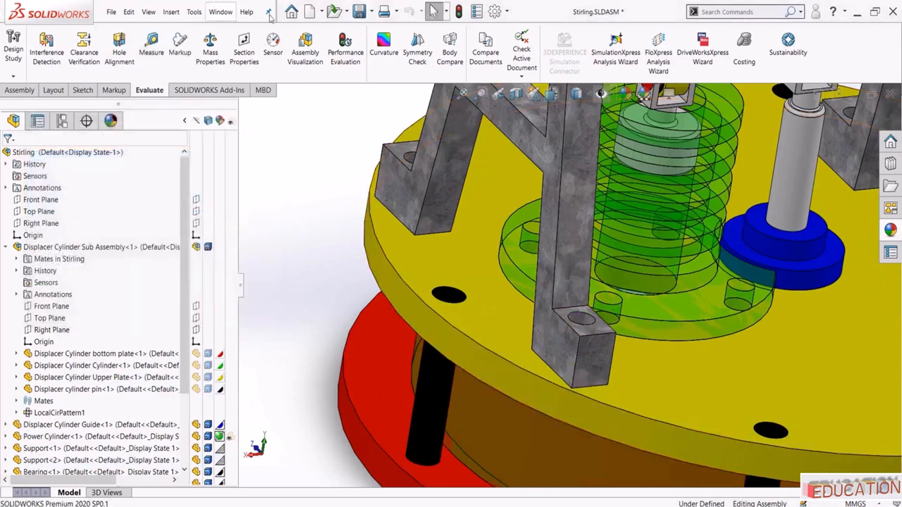
Create a new part and sketch a circle about 35 mm in diameter, centred on the origin, on the Front Plane
click(311, 12)
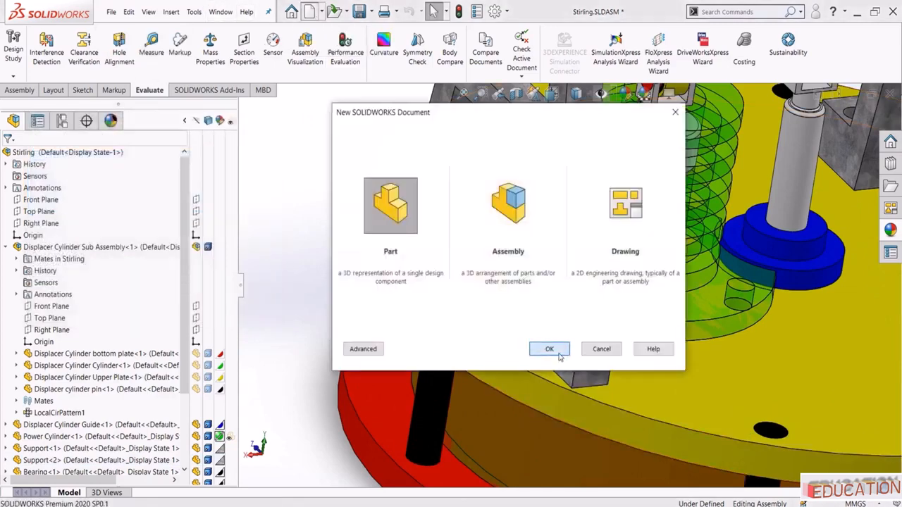
click(549, 345)
click(53, 211)
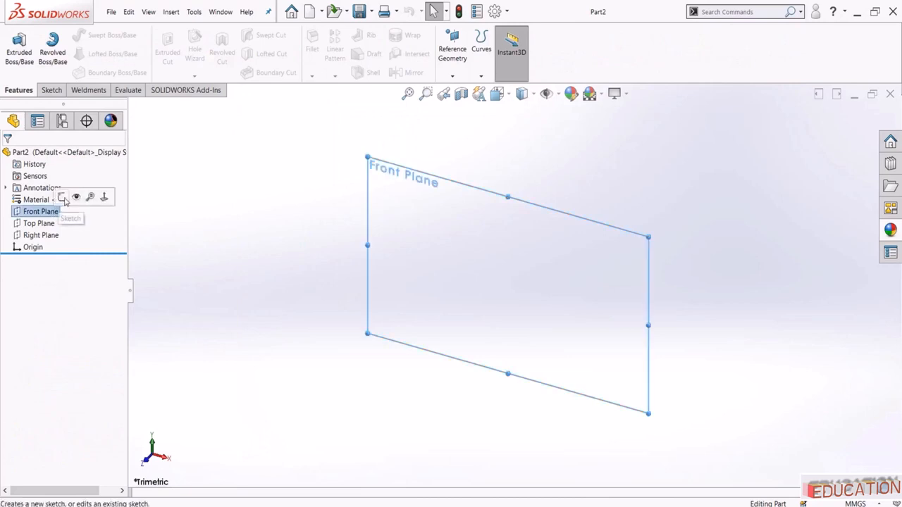
click(83, 195)
click(97, 36)
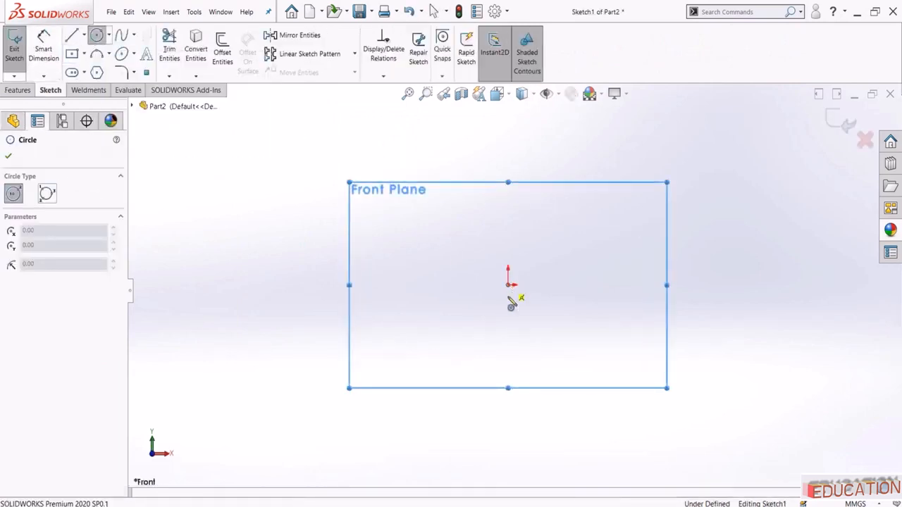
click(508, 285)
click(509, 317)
key(Escape)
Set the circle's diameter to 4 mm and exit the sketch
click(44, 50)
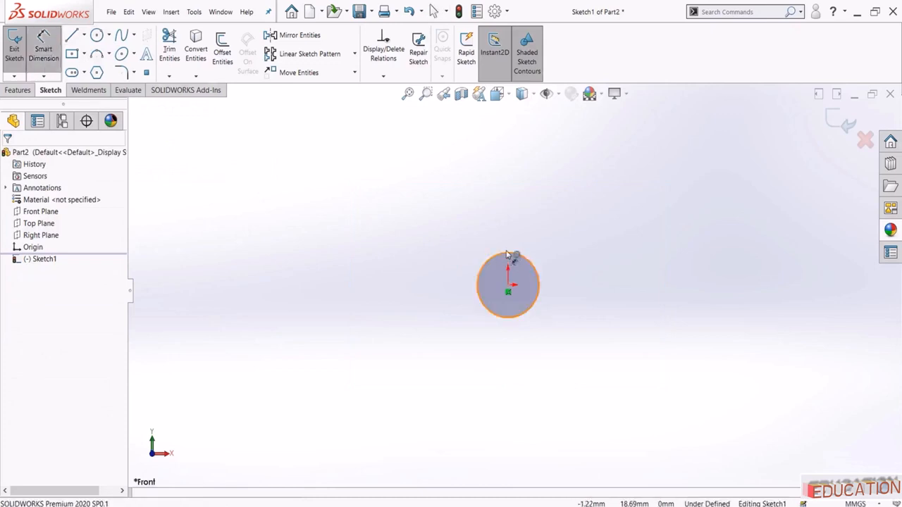
click(507, 255)
click(375, 284)
key(Return)
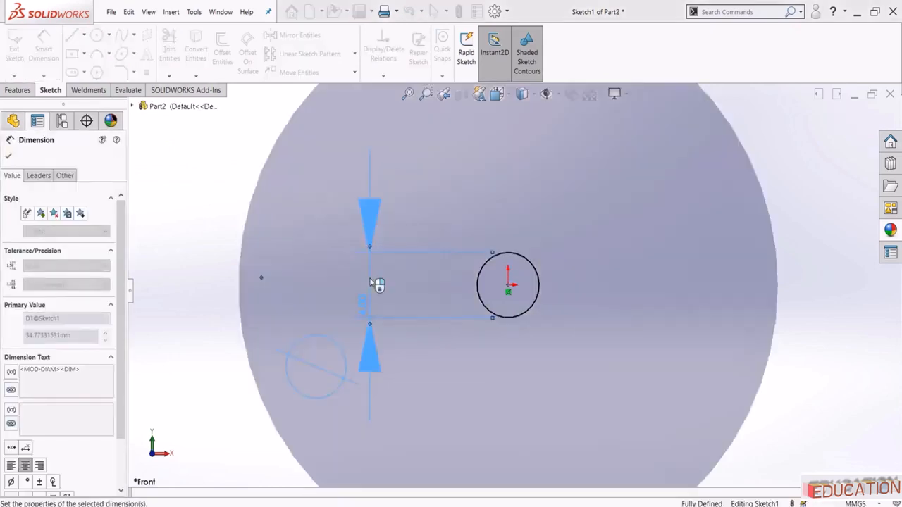
click(834, 125)
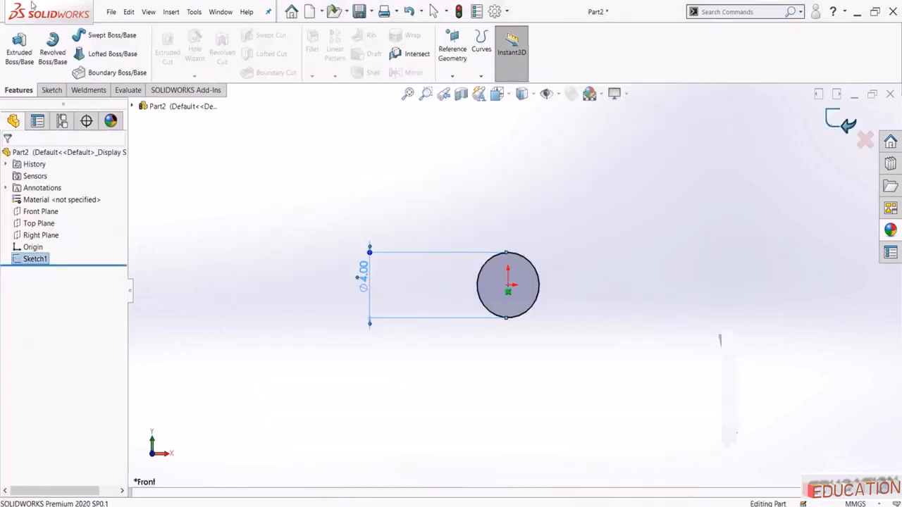
Extrude the circle 13 mm as a blind boss to form the pin
click(19, 50)
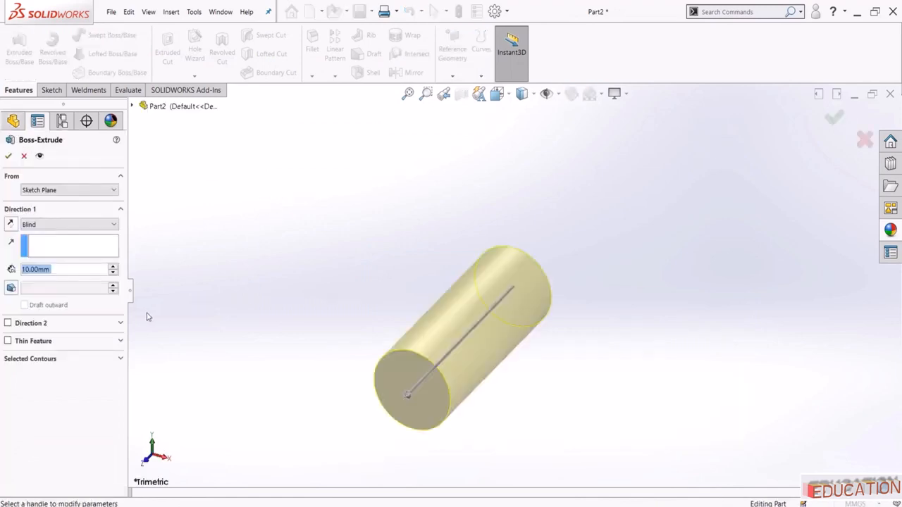
text(13)
key(Return)
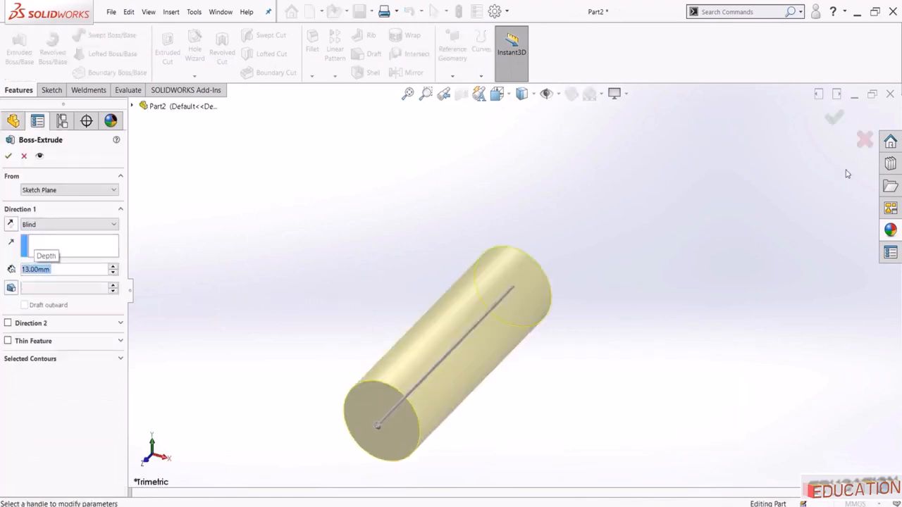
click(832, 121)
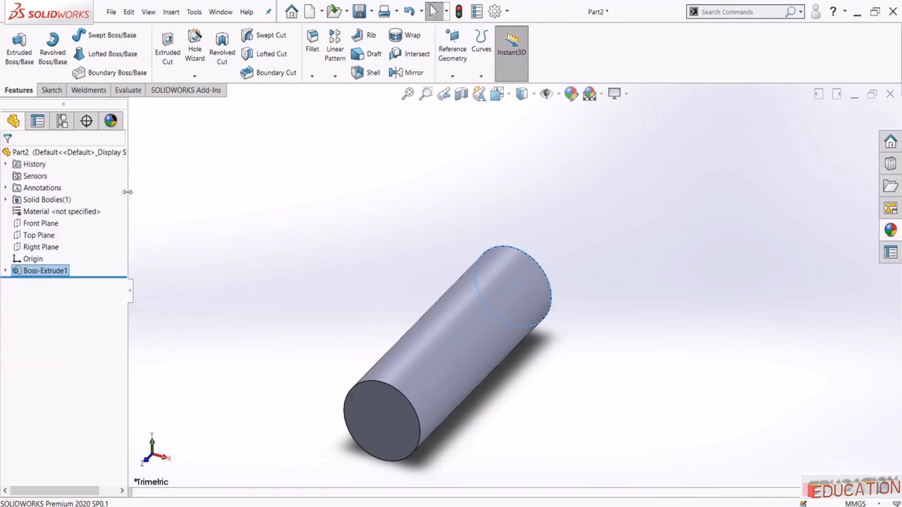
Show the display pane and apply the black appearance to the whole pin part
drag(126, 192, 193, 134)
click(187, 121)
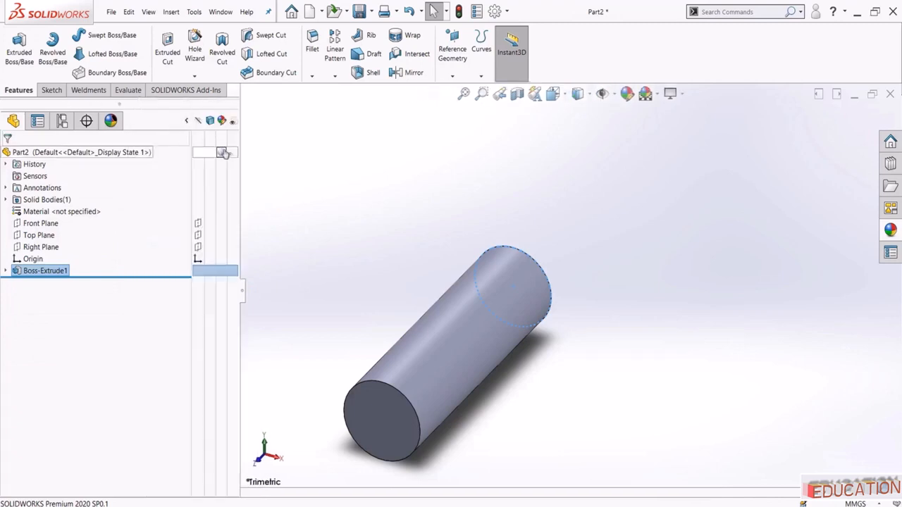
click(221, 152)
click(236, 182)
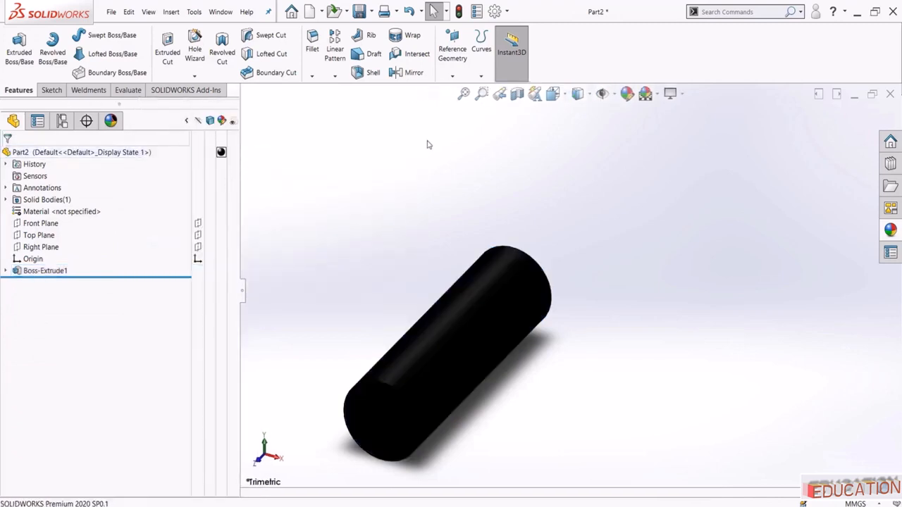
click(464, 94)
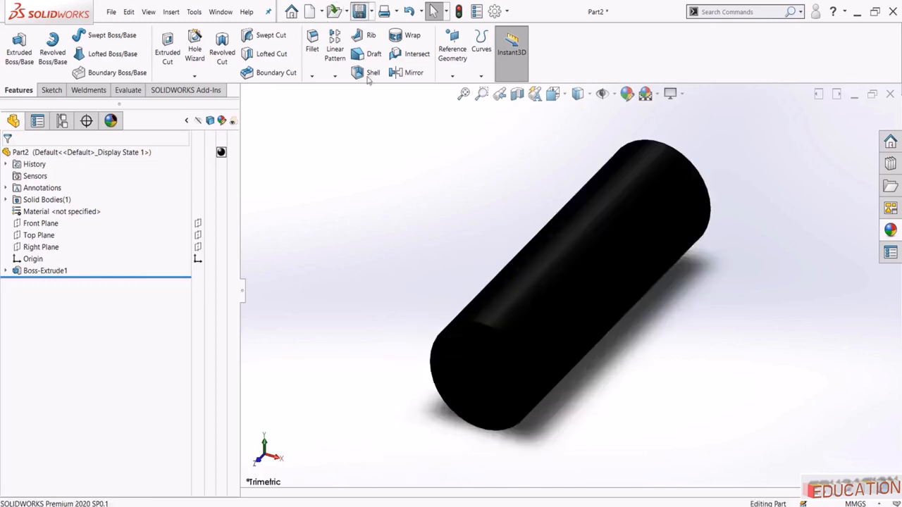
Save the pin part as "Support pin" and return to the Stirling assembly
key(ctrl+s)
text(S)
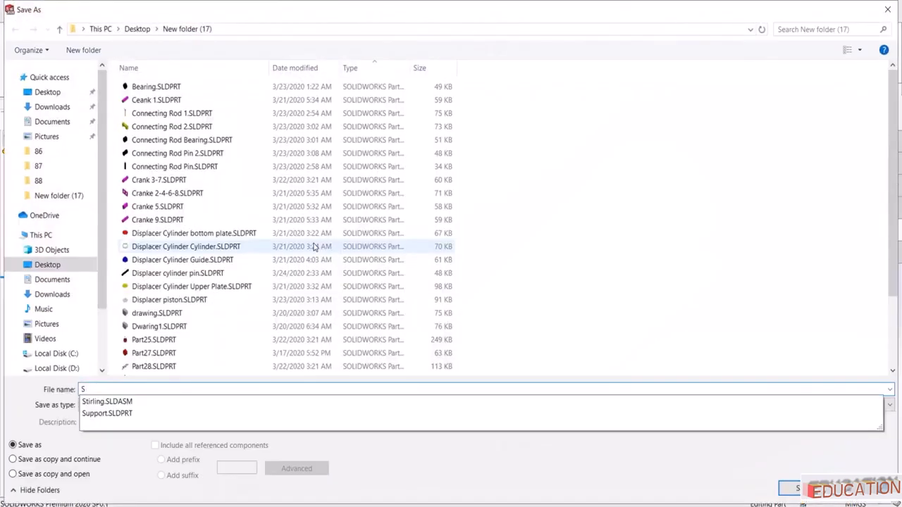
text(upport pin)
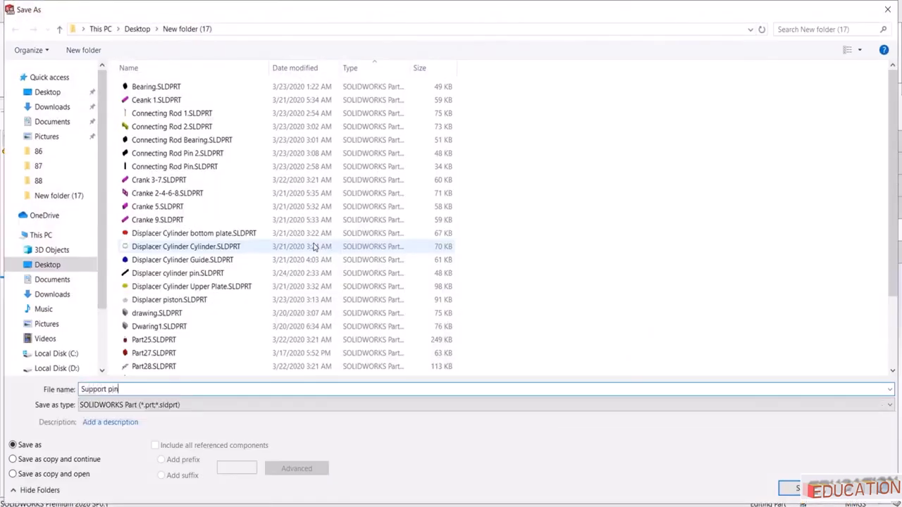
key(Return)
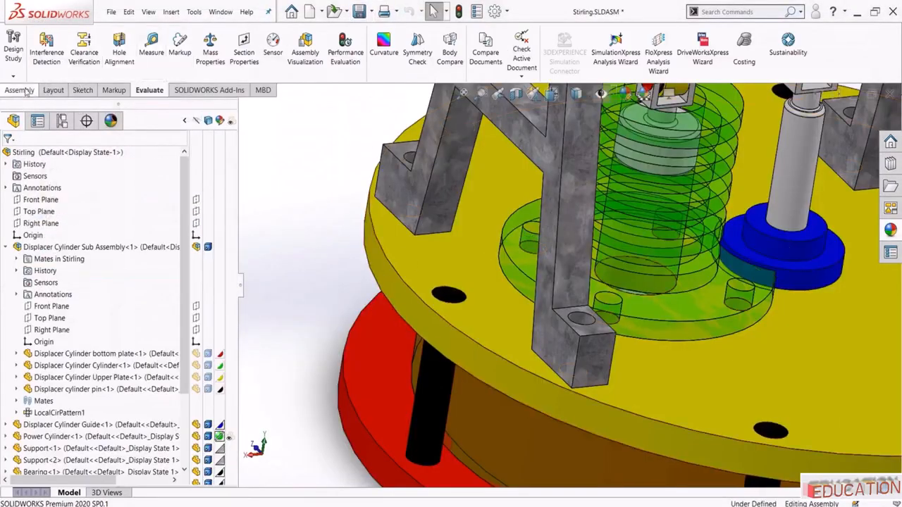
Insert Support pin.SLDPRT into the Stirling assembly, placing it in the empty space beside the yellow plate
click(25, 90)
click(61, 51)
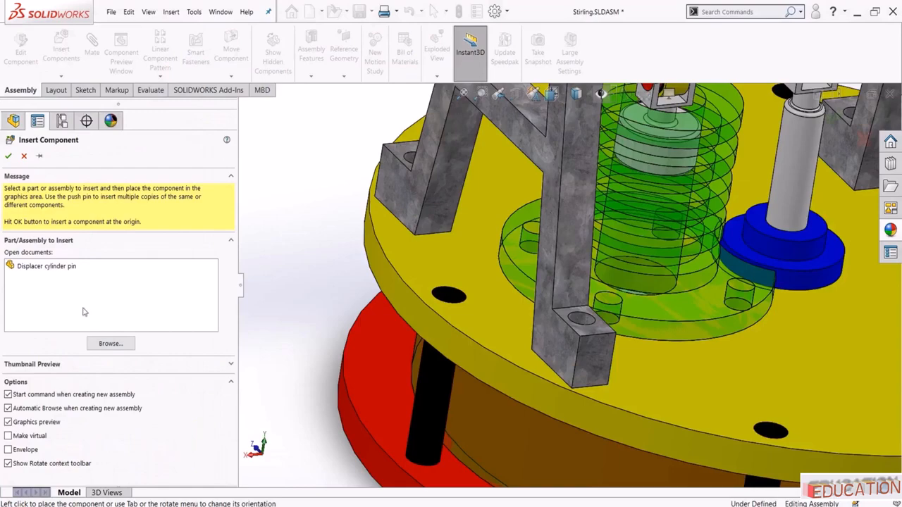
click(112, 343)
click(439, 242)
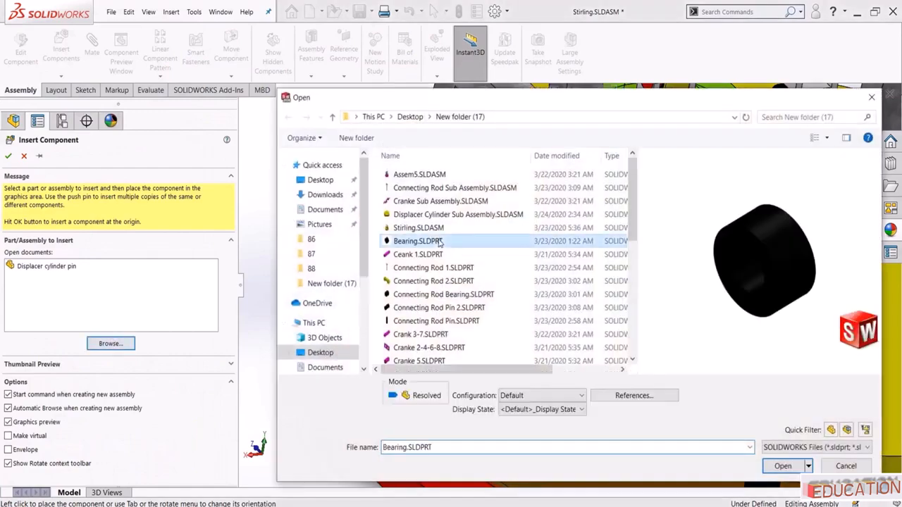
key(s)
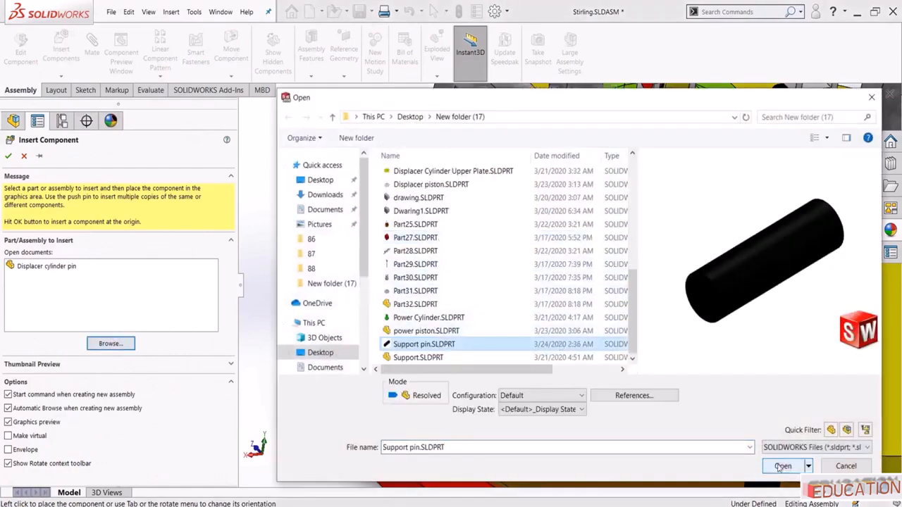
click(783, 466)
click(363, 227)
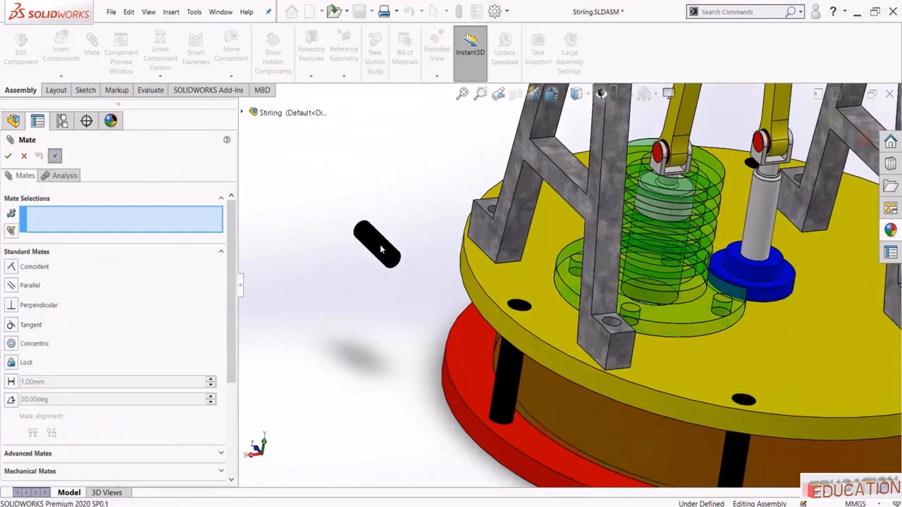
Mate the support pin's cylindrical face concentric with the bolt hole in the foot of Support-2
click(383, 241)
scroll(496, 216, down, 5)
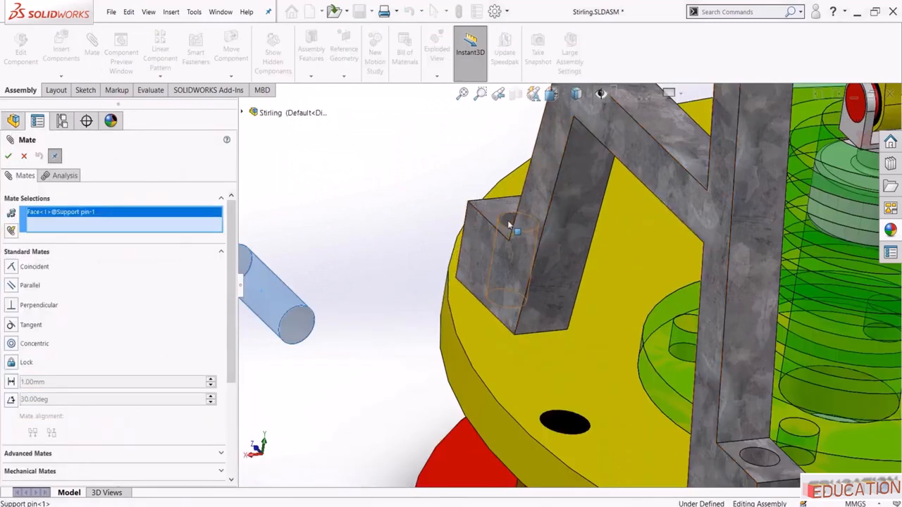
click(508, 223)
click(419, 216)
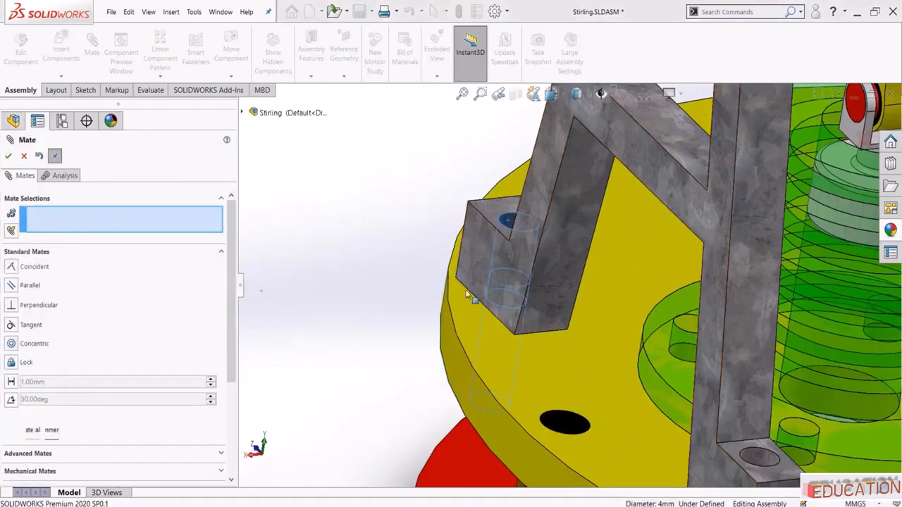
Mate the support pin's top end face coincident with the top face of the support foot and finish mating
middle_drag(437, 282, 471, 399)
drag(471, 399, 447, 210)
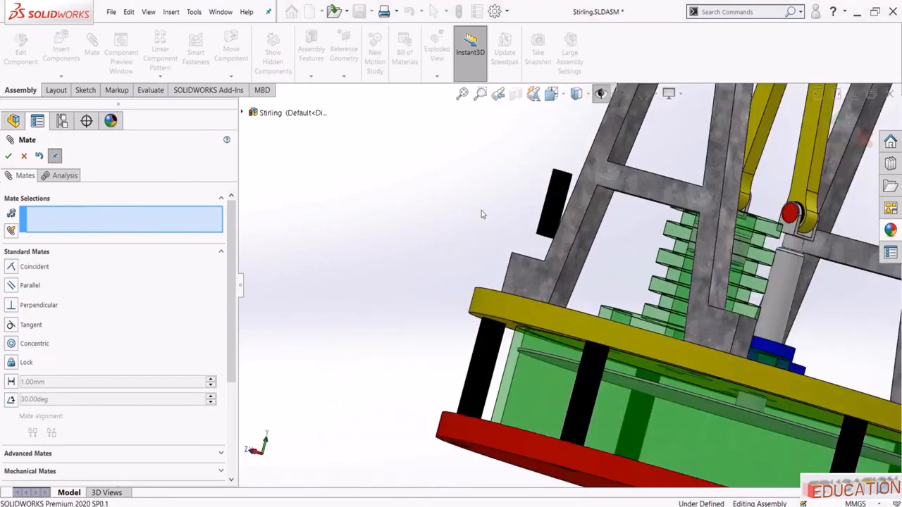
middle_drag(481, 214, 452, 271)
scroll(547, 185, down, 3)
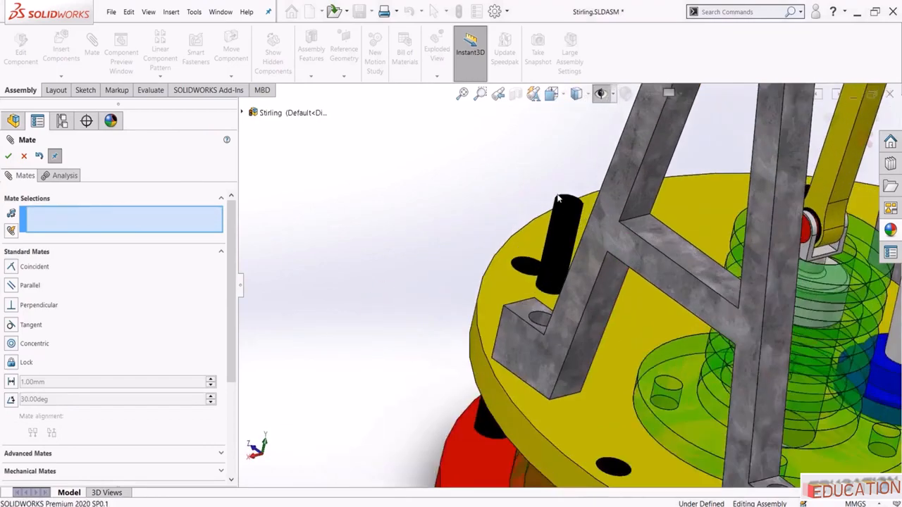
click(573, 210)
click(511, 337)
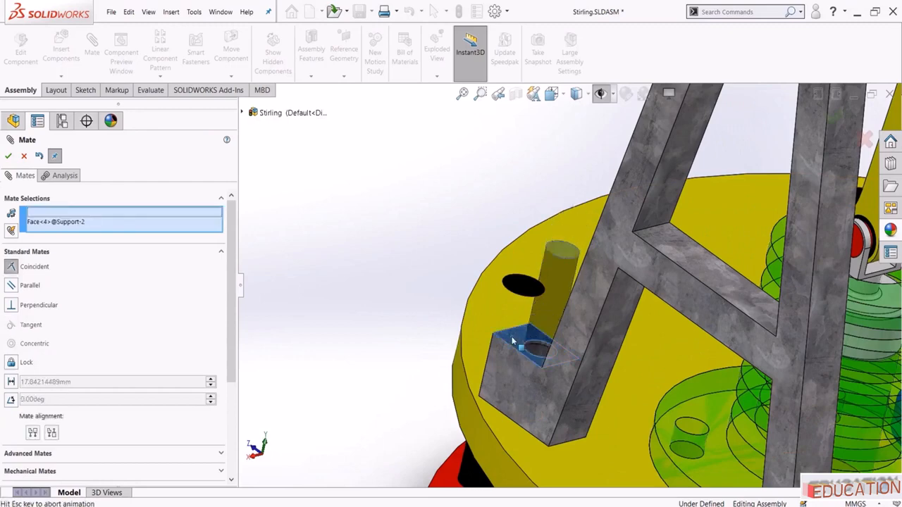
click(641, 355)
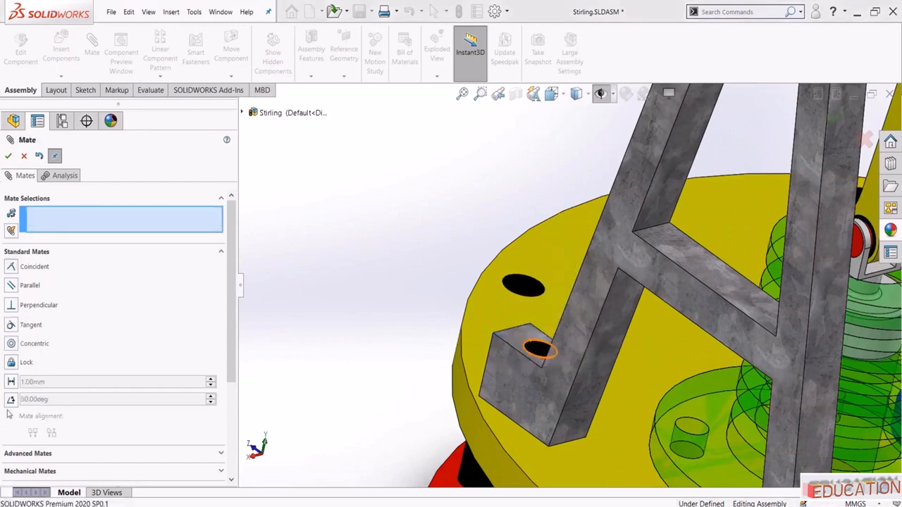
click(8, 156)
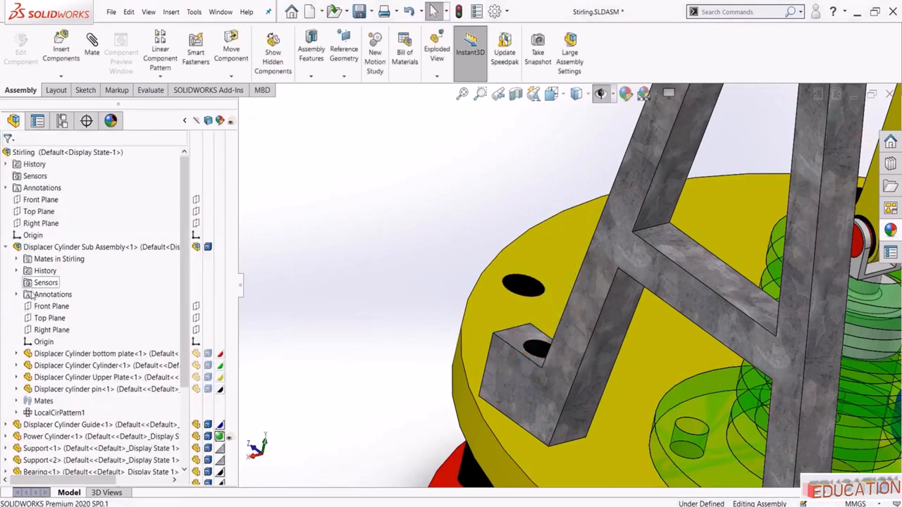
Edit the concentric mate between Support<2> and the support pin to lock the pin's rotation
scroll(7, 444, down, 3)
click(7, 449)
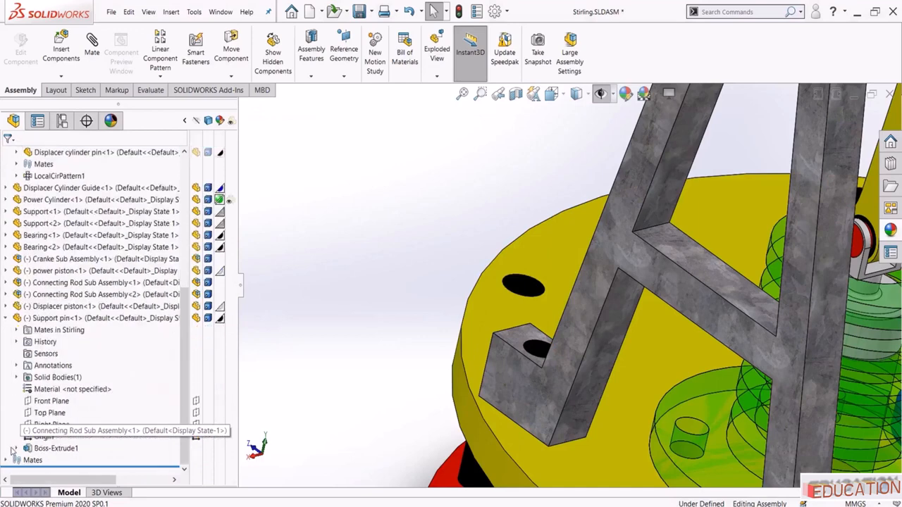
click(8, 460)
scroll(10, 458, down, 1)
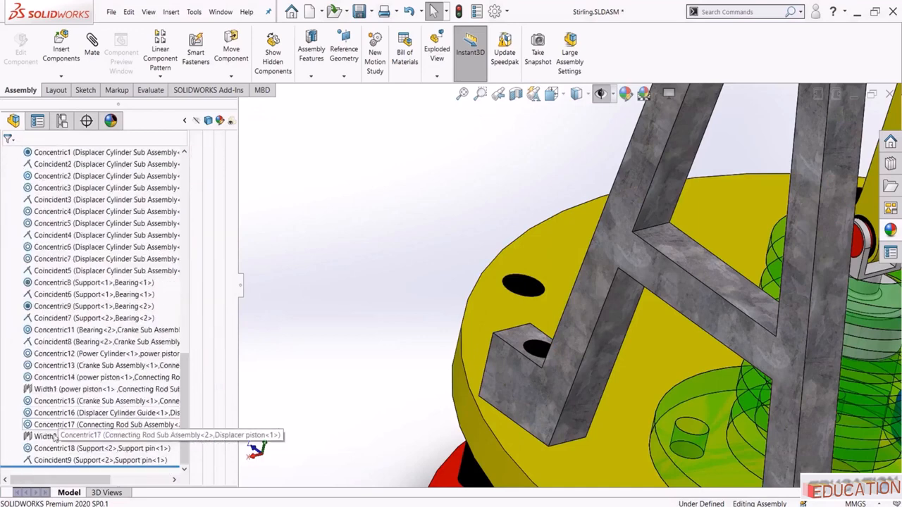
click(56, 449)
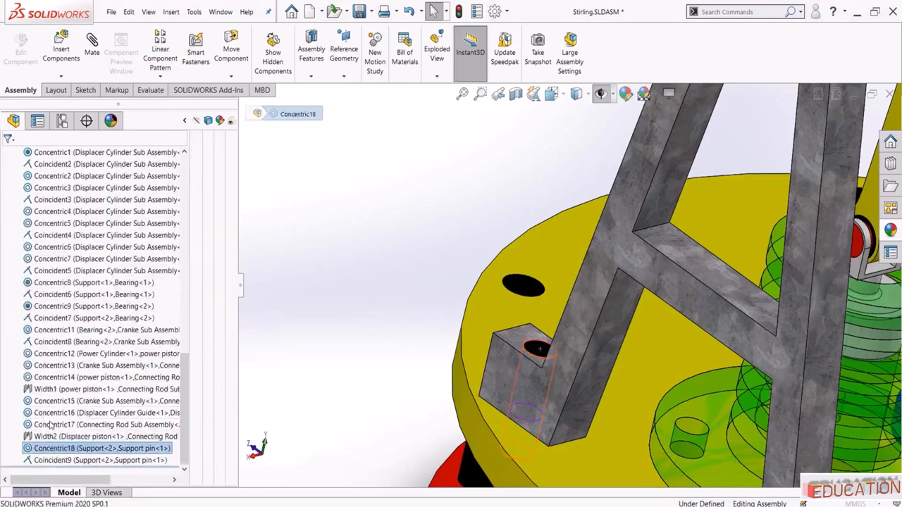
click(50, 425)
click(23, 360)
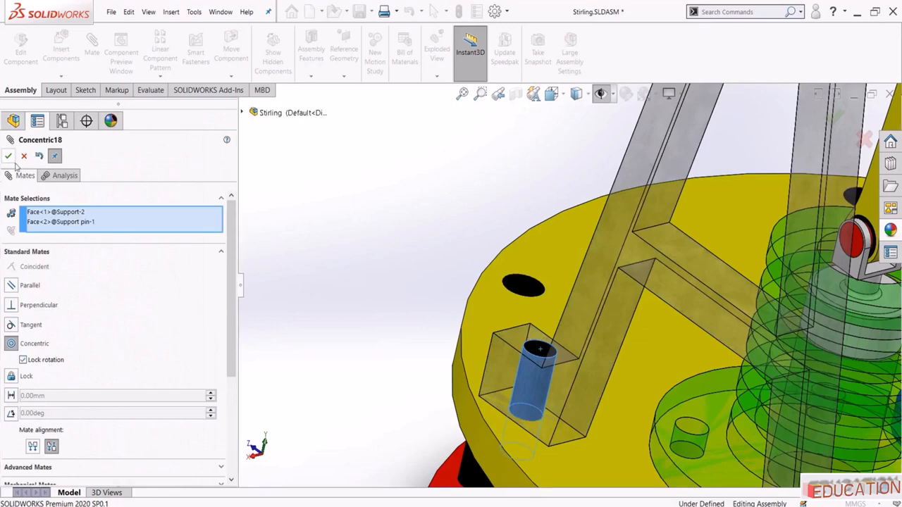
click(8, 156)
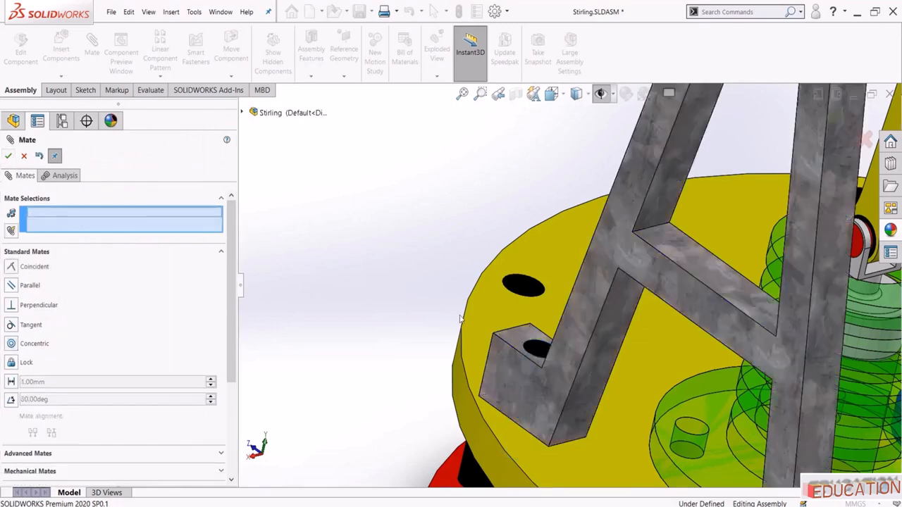
click(7, 157)
Copy the support pin with its mates into the other foot hole of Support-2, repeating the coincident mate reference
click(6, 213)
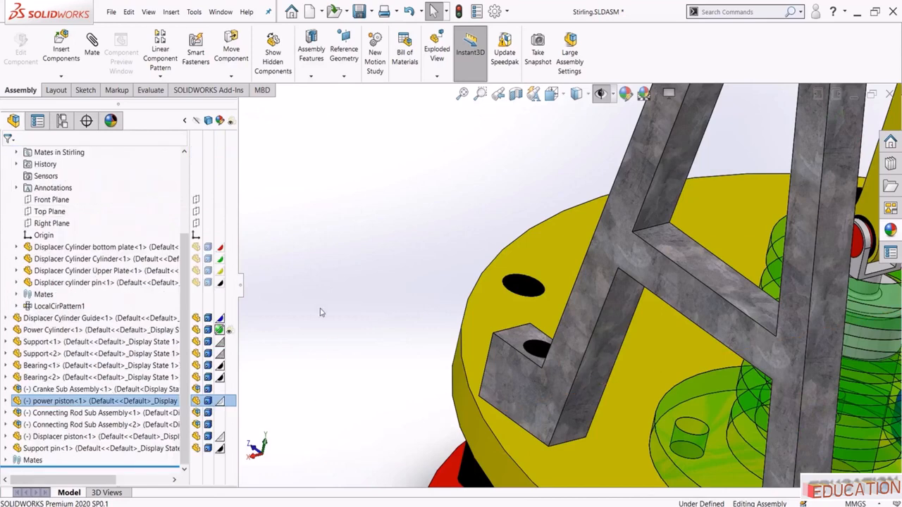
scroll(320, 310, up, 6)
click(59, 450)
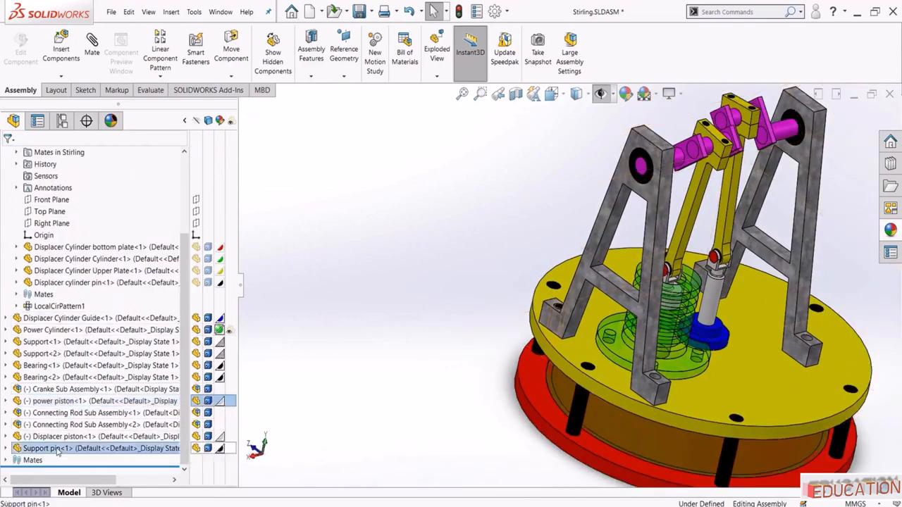
right_click(59, 450)
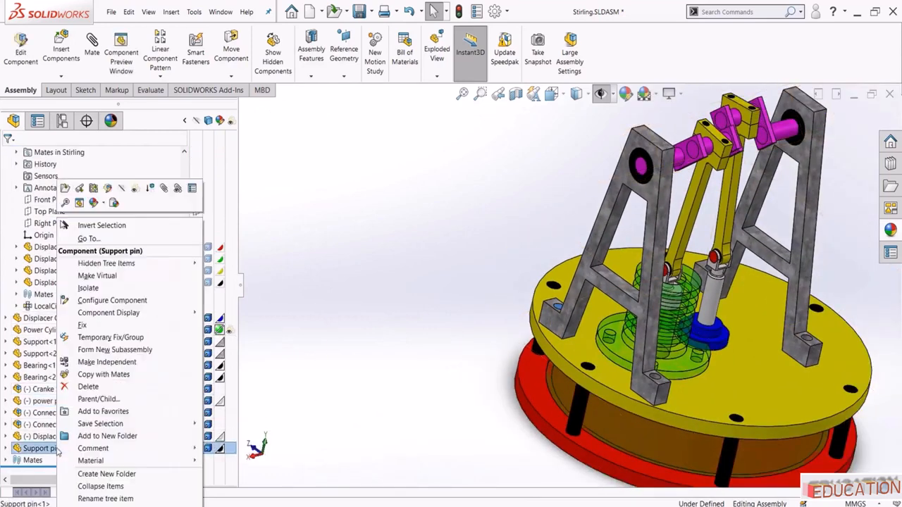
click(103, 375)
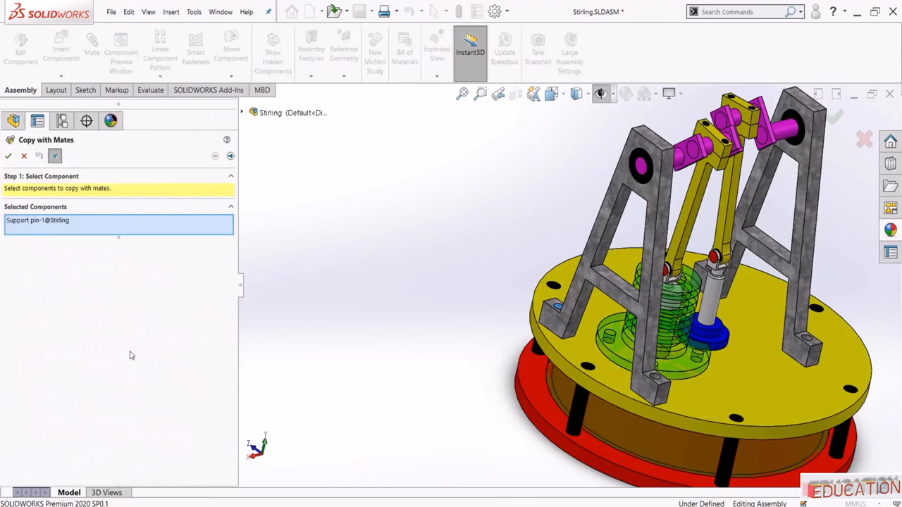
click(230, 155)
scroll(608, 350, down, 10)
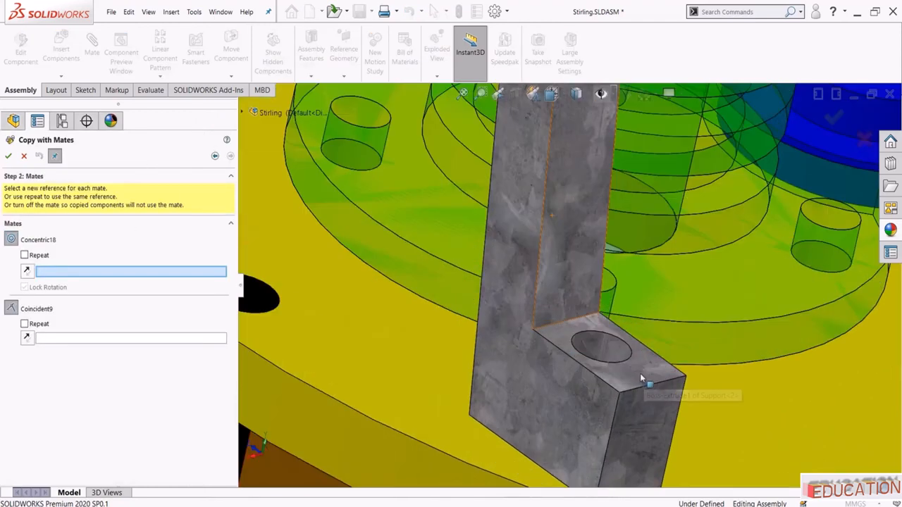
click(609, 350)
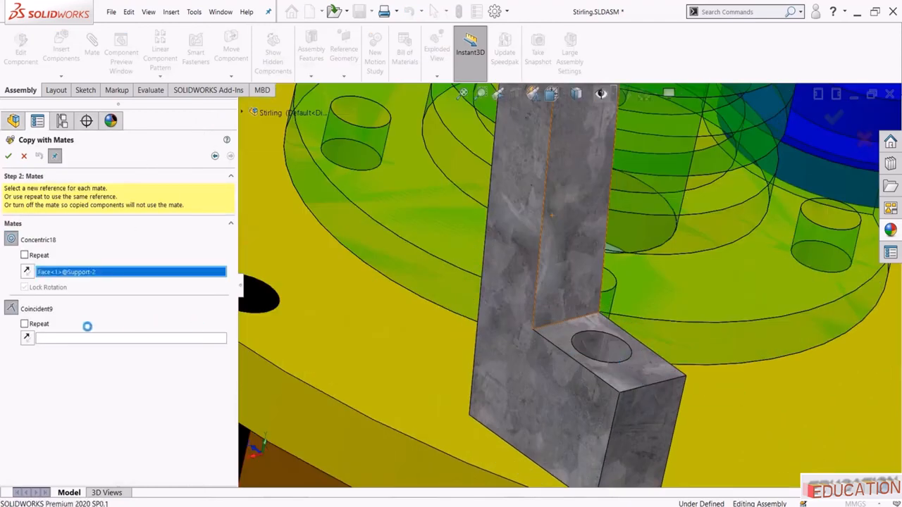
click(28, 324)
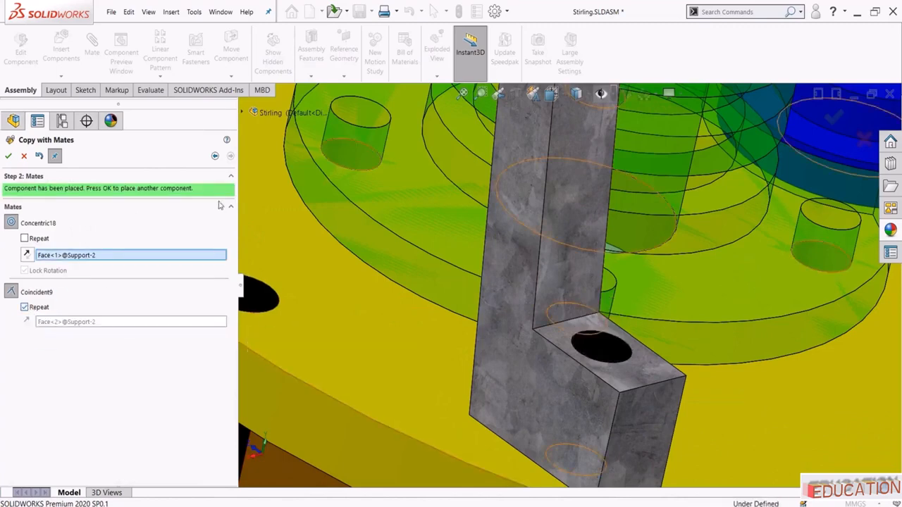
click(8, 156)
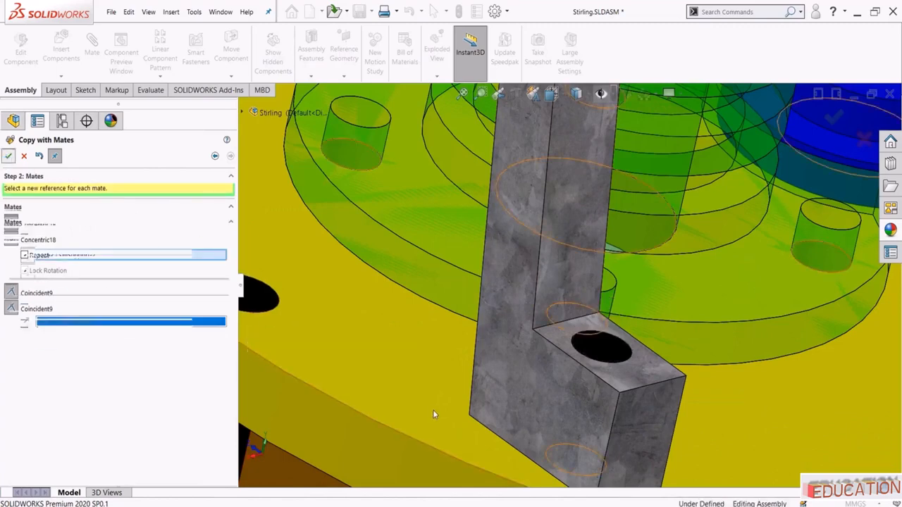
Place another mated support pin copy in the first foot hole of Support-1, keeping the coincident reference repeated
scroll(480, 410, up, 10)
scroll(571, 337, down, 10)
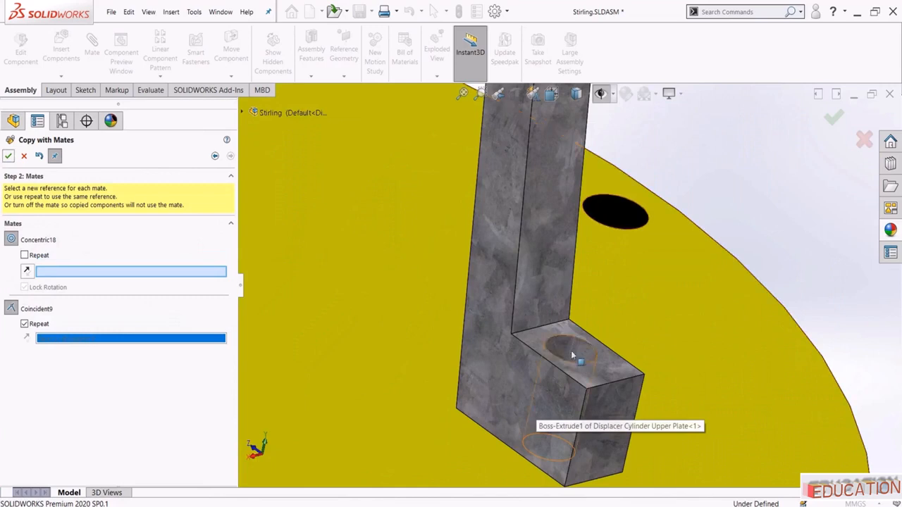
click(571, 339)
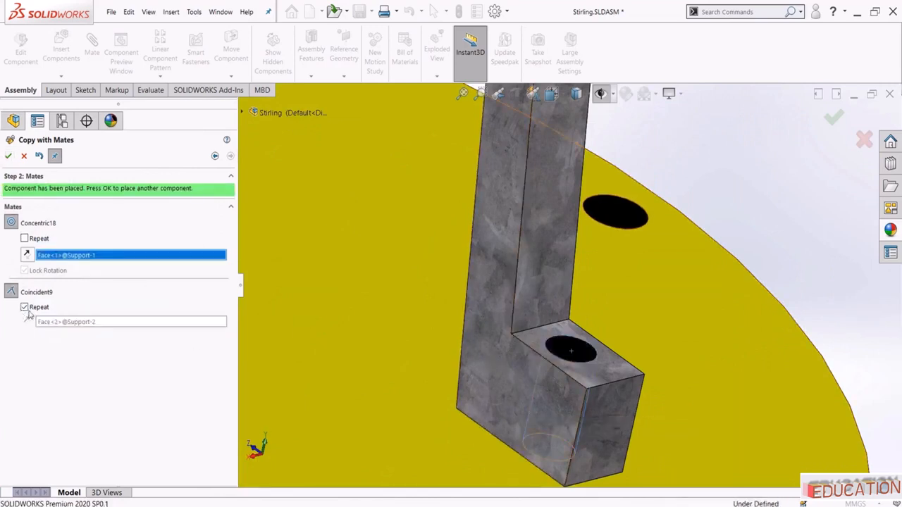
click(8, 156)
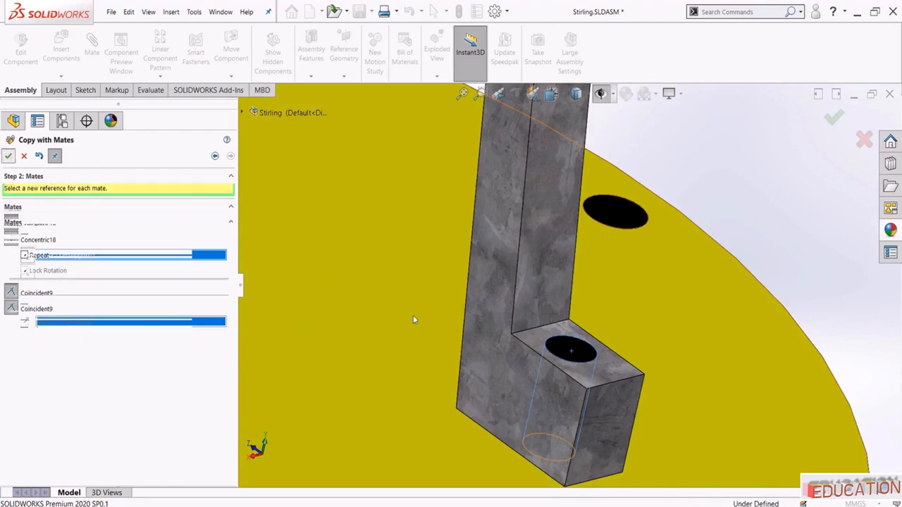
Place a mated support pin copy in the remaining foot hole of Support-1 and finish Copy with Mates
scroll(413, 315, up, 10)
scroll(487, 388, down, 10)
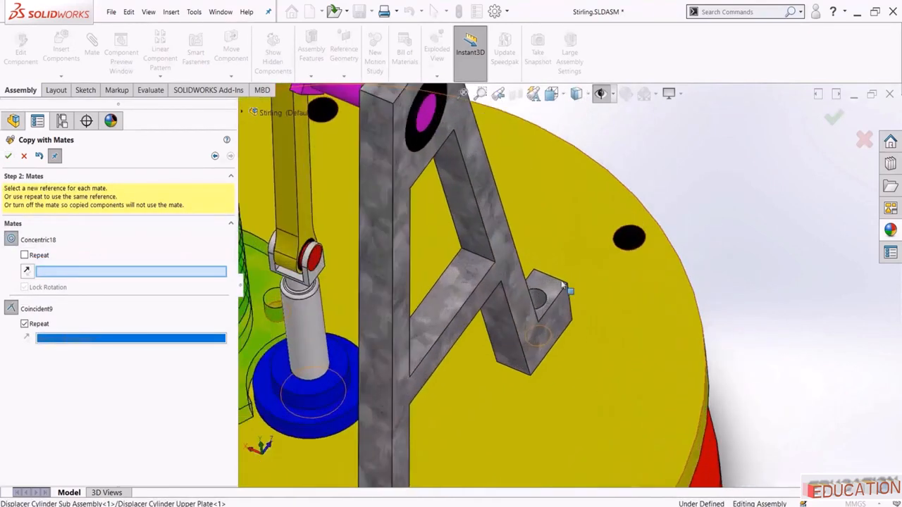
click(514, 320)
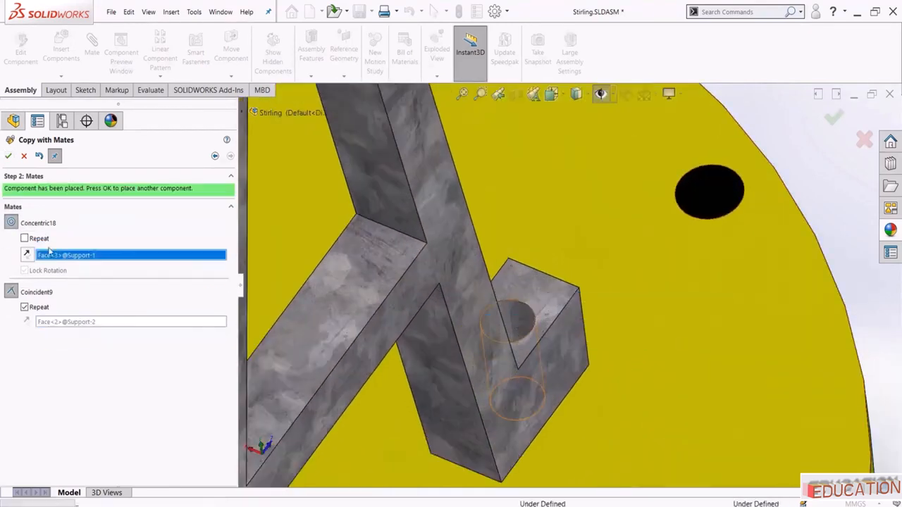
click(10, 157)
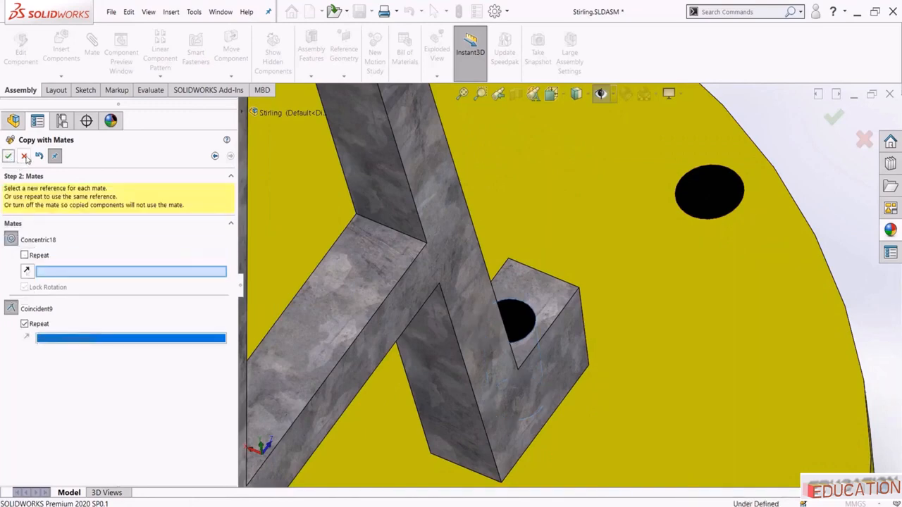
scroll(585, 272, up, 10)
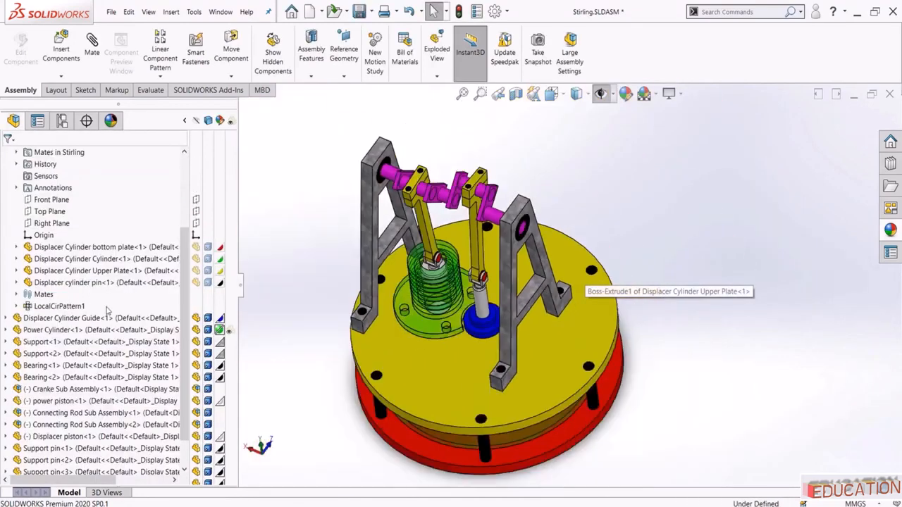
Collapse the Displacer Cylinder Sub Assembly's tree entry and examine the whole engine assembly from several angles
scroll(119, 297, up, 3)
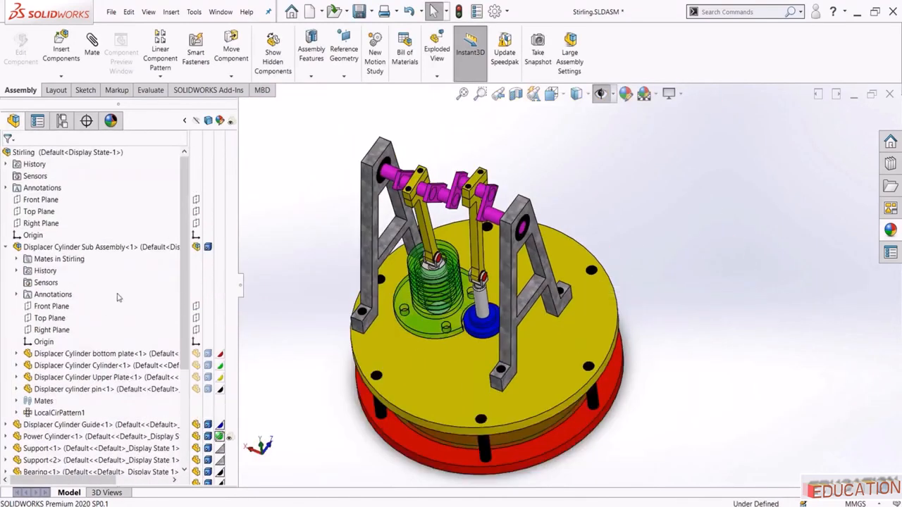
click(5, 247)
scroll(380, 351, up, 3)
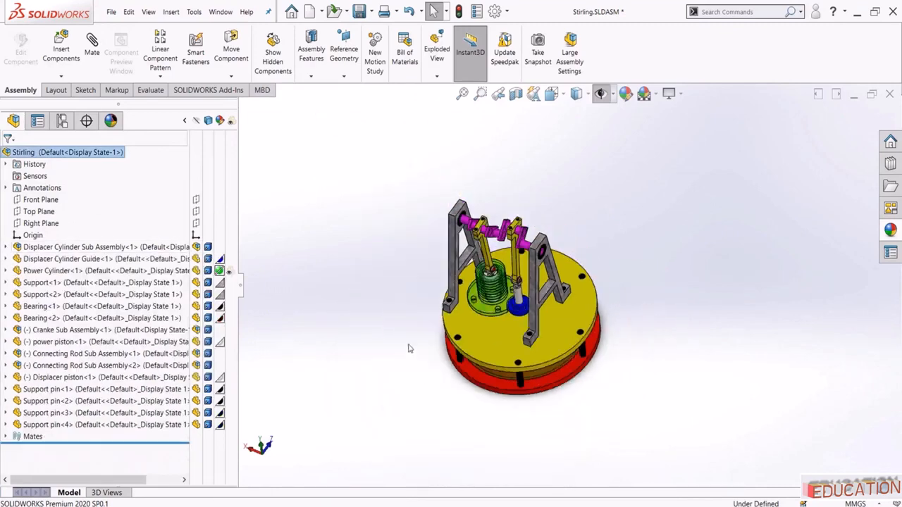
middle_drag(408, 348, 451, 291)
scroll(513, 227, down, 3)
scroll(628, 303, up, 1)
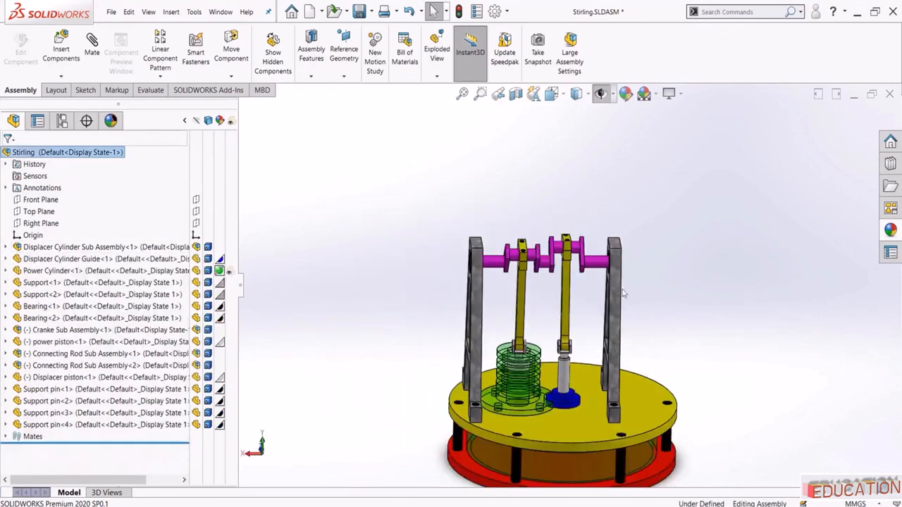
middle_drag(420, 188, 433, 225)
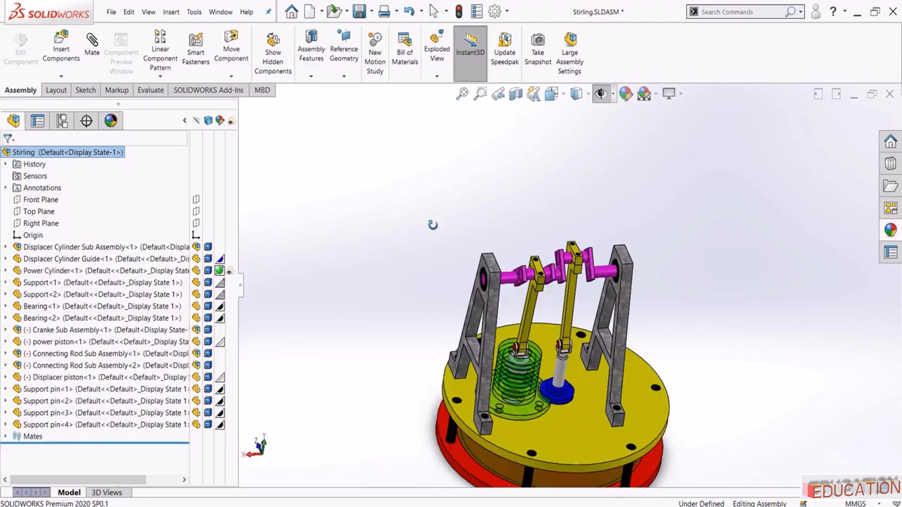
click(462, 94)
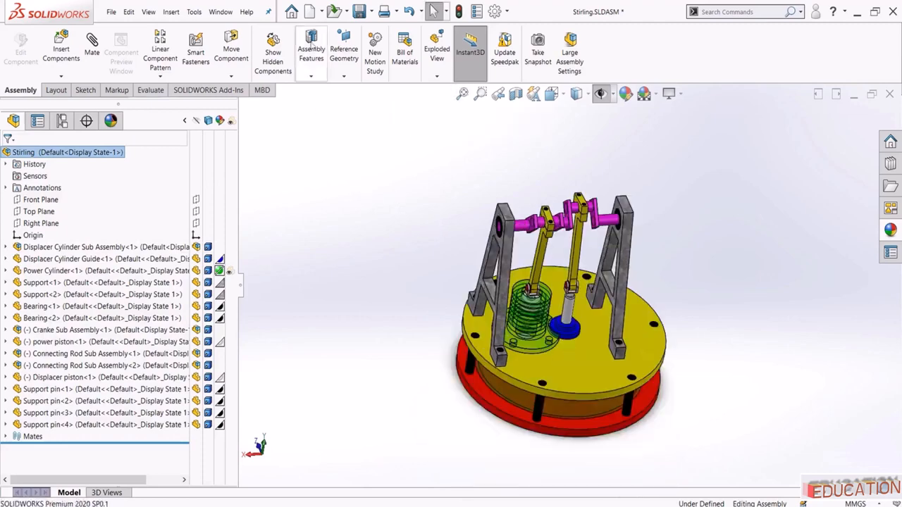
Create a new part document and start a sketch on its Front Plane
click(310, 12)
click(549, 349)
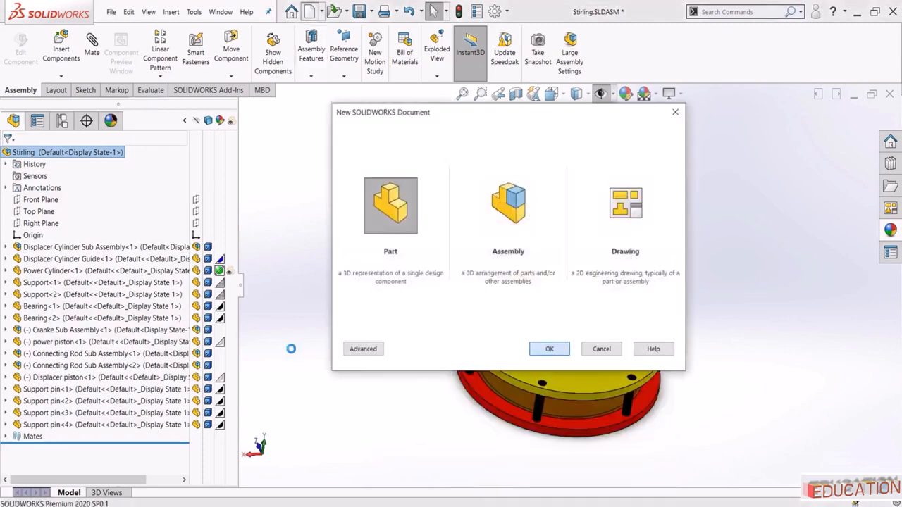
click(41, 213)
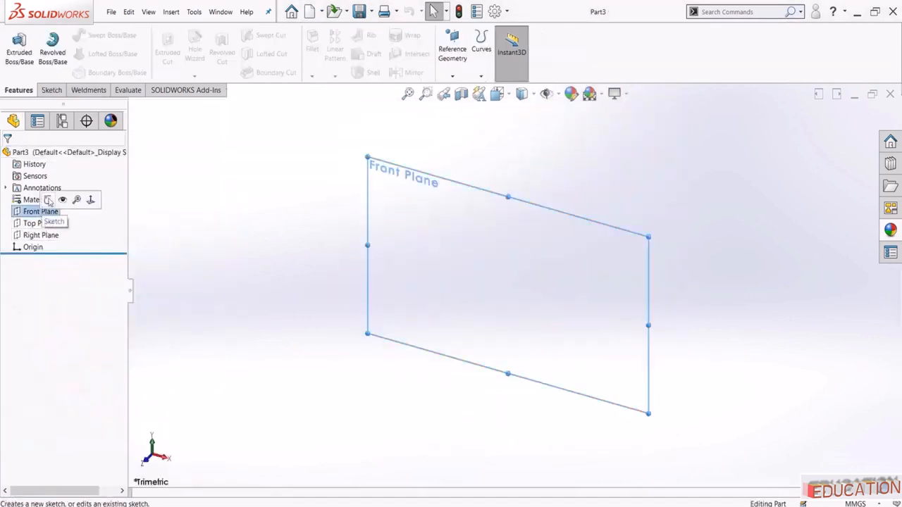
click(49, 203)
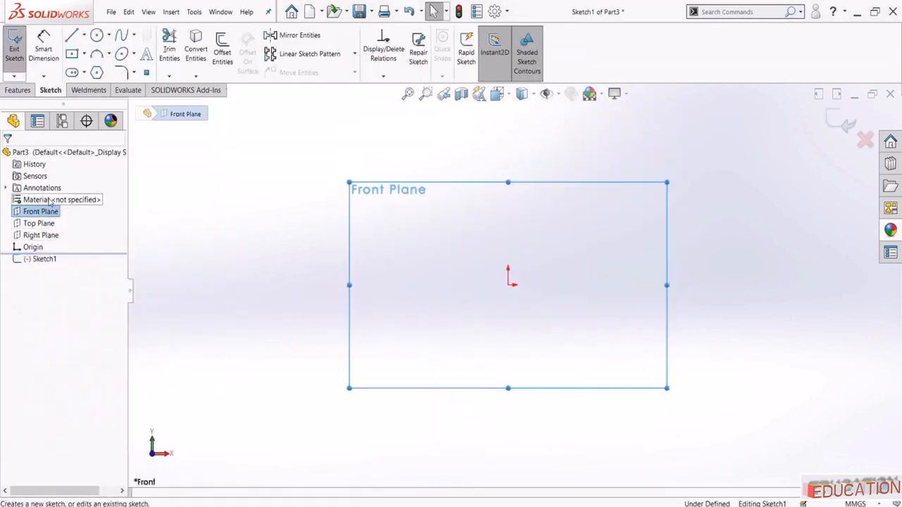
Sketch a horizontal centerline about 46 mm long, starting at the origin and running along the positive X direction
click(84, 35)
click(82, 64)
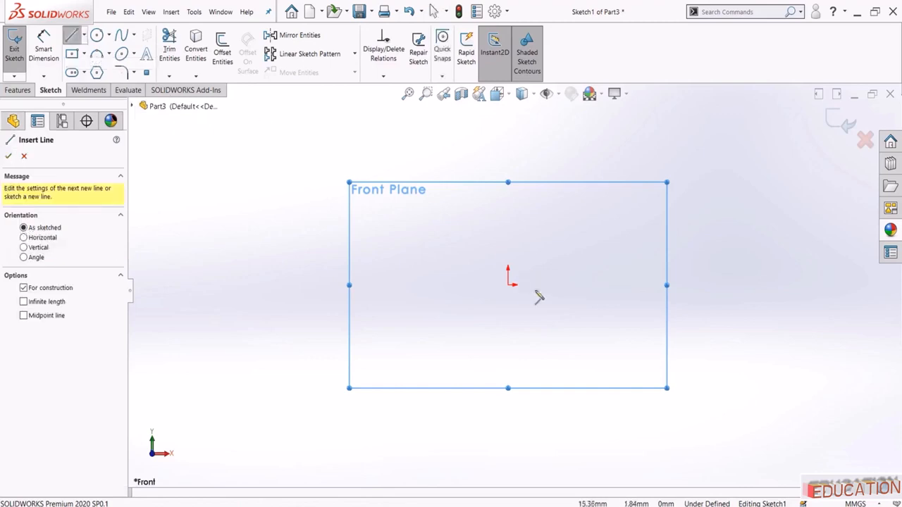
click(509, 284)
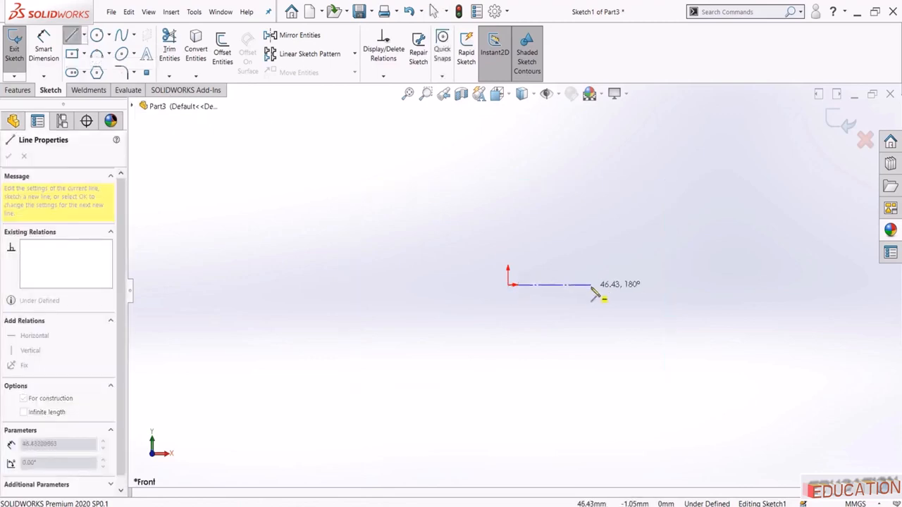
click(592, 286)
key(Escape)
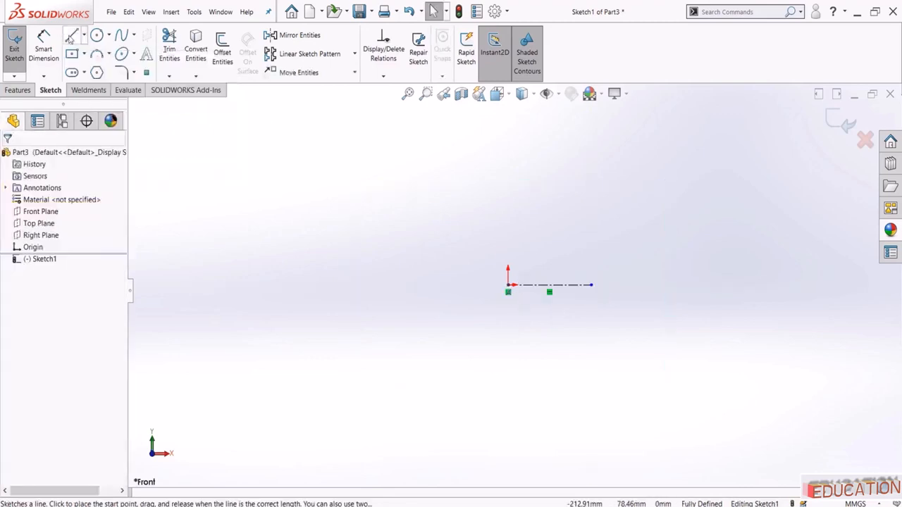
Sketch a horizontal solid line about 21 mm long, about 17 mm above the centerline
click(71, 35)
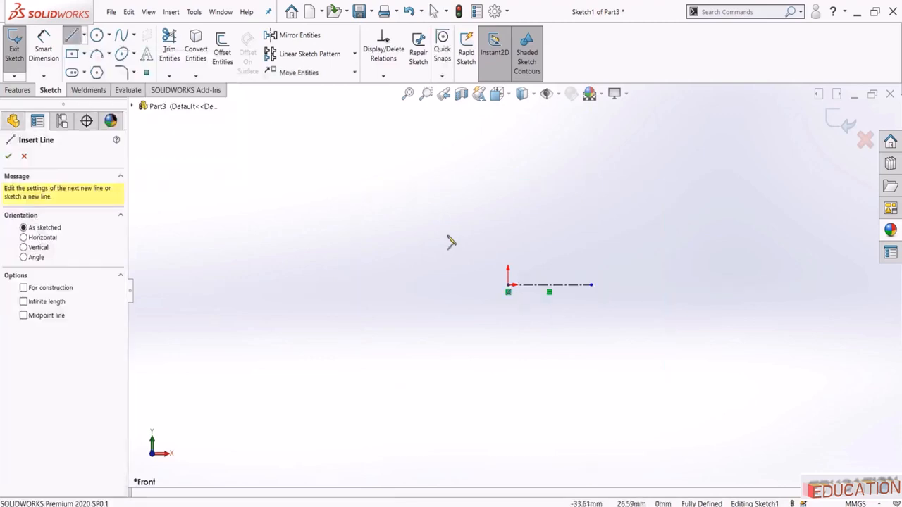
click(523, 259)
click(570, 260)
key(Escape)
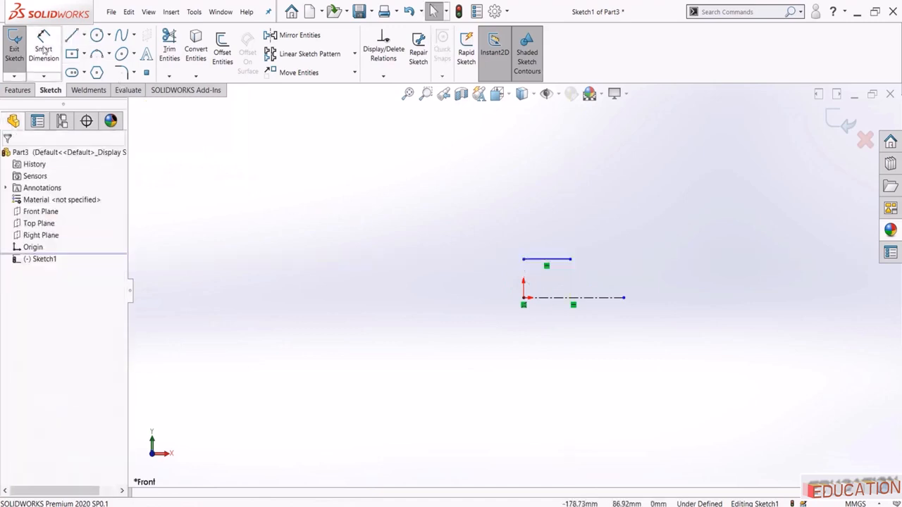
Dimension the distance between the solid line and the centerline as 3 mm
click(554, 262)
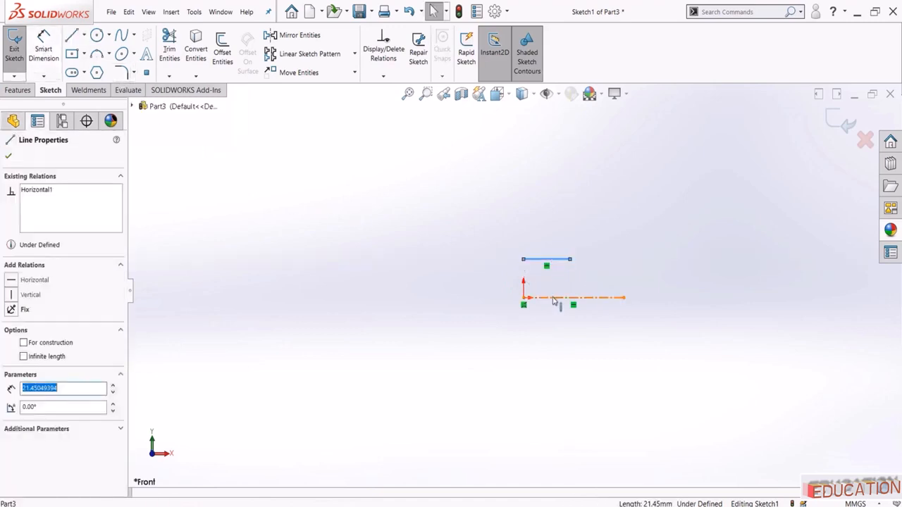
click(43, 48)
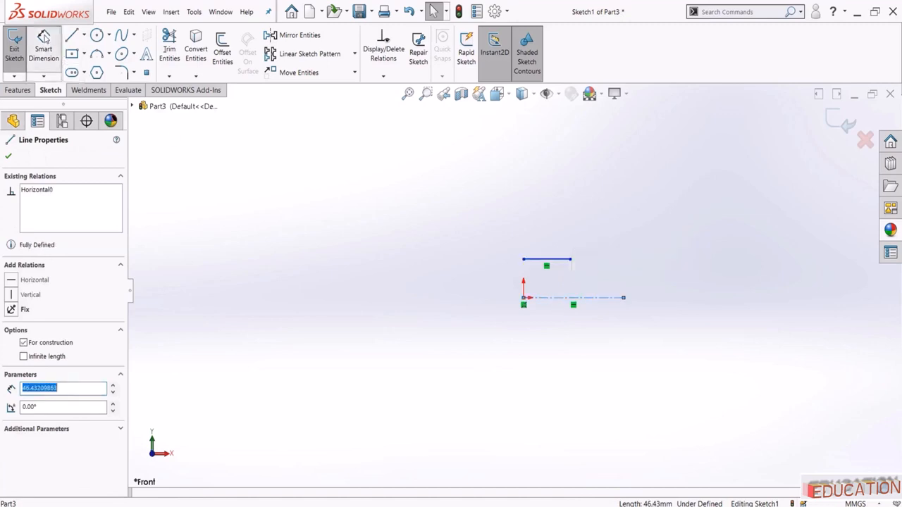
click(557, 260)
click(574, 298)
click(627, 289)
text(3)
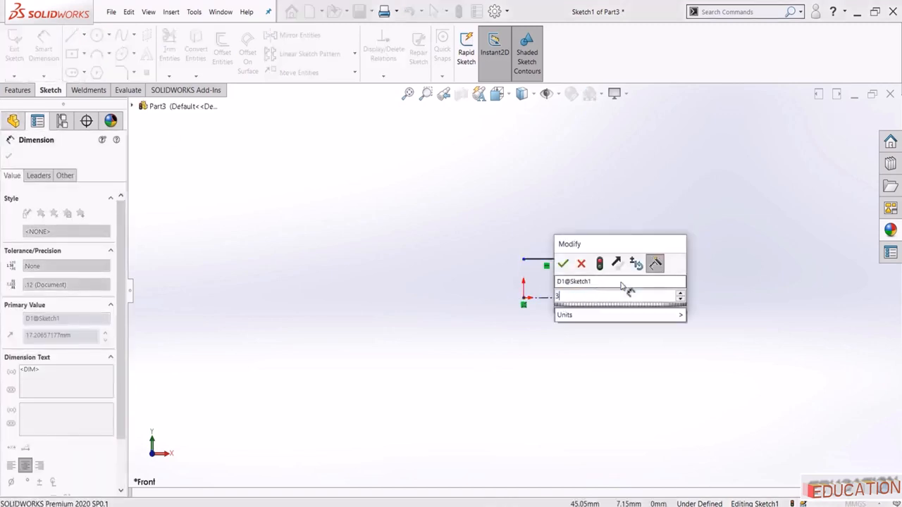
key(Return)
key(Escape)
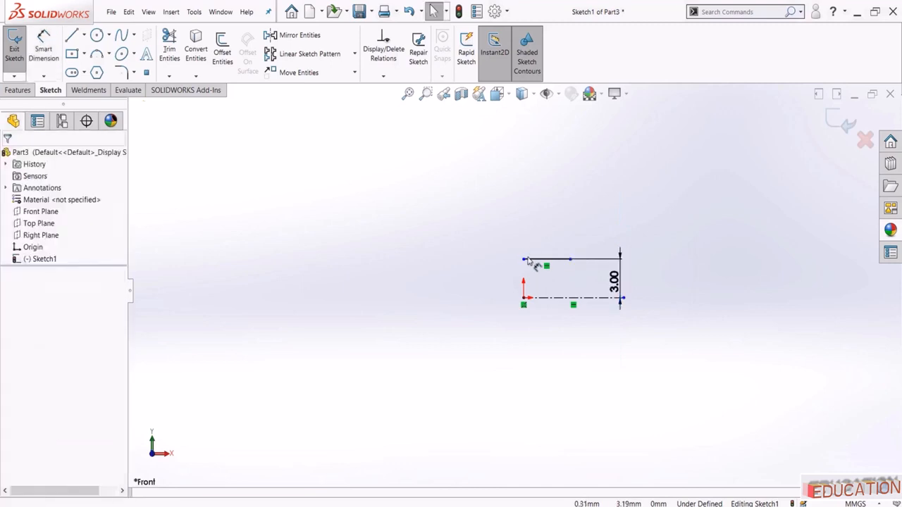
Add a vertical relation between the solid line's left endpoint and the centerline's start point at the origin
click(523, 260)
ctrl+click(524, 298)
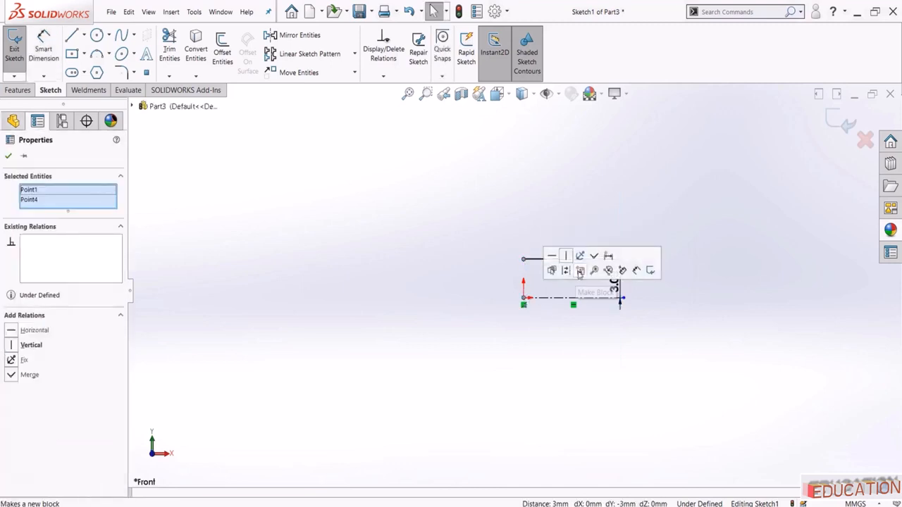
click(567, 260)
click(529, 210)
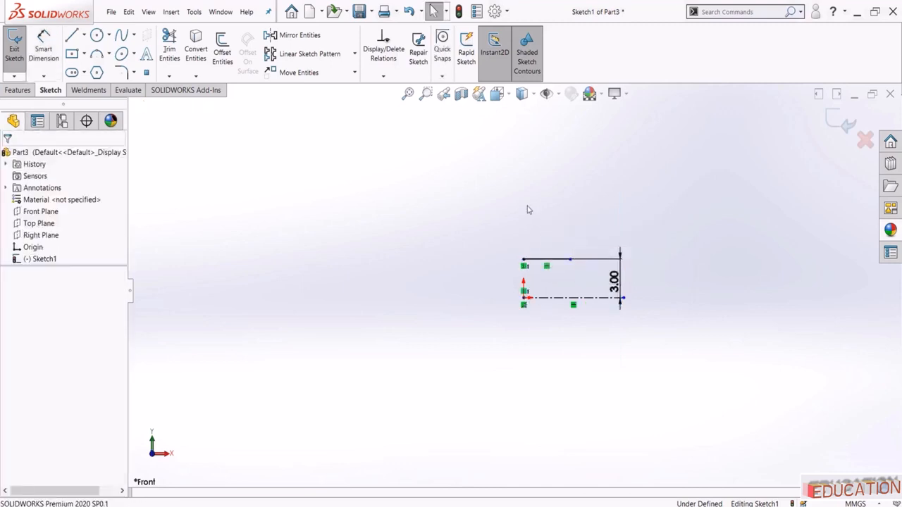
scroll(529, 209, down, 1)
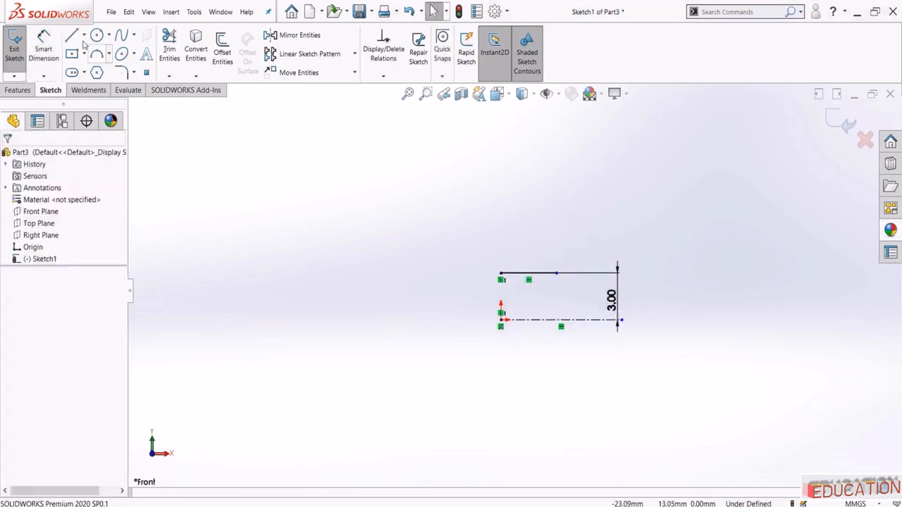
Draw the stepped half-profile of connected lines about 31 mm tall, from the end of the lower horizontal line to a point above the origin
click(556, 272)
scroll(543, 236, up, 5)
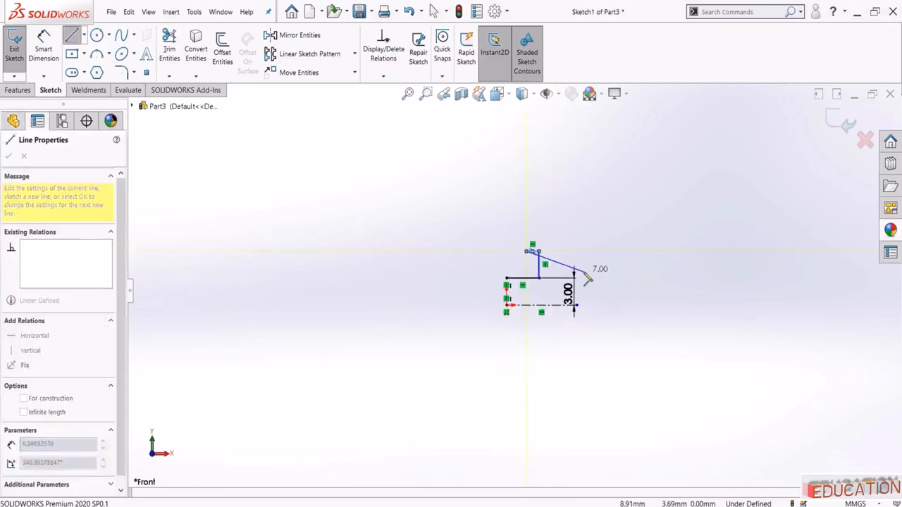
click(523, 170)
scroll(564, 155, down, 3)
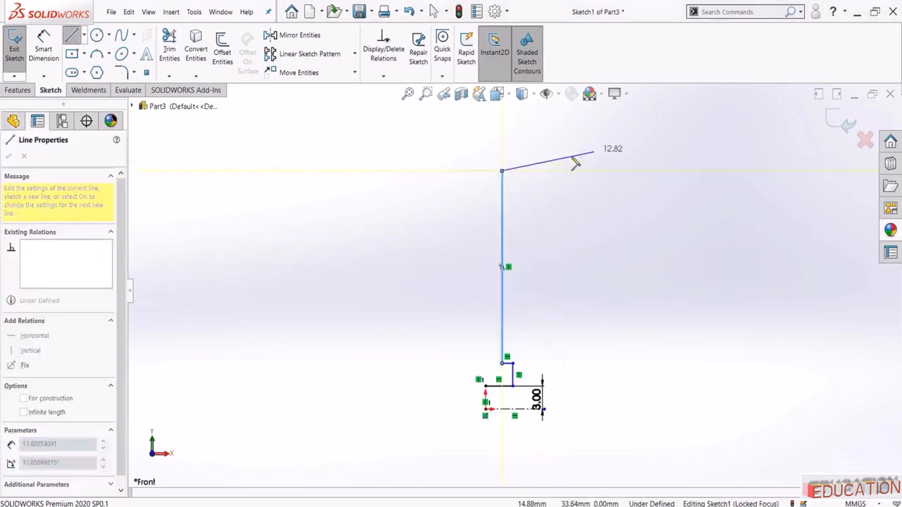
click(506, 181)
click(507, 153)
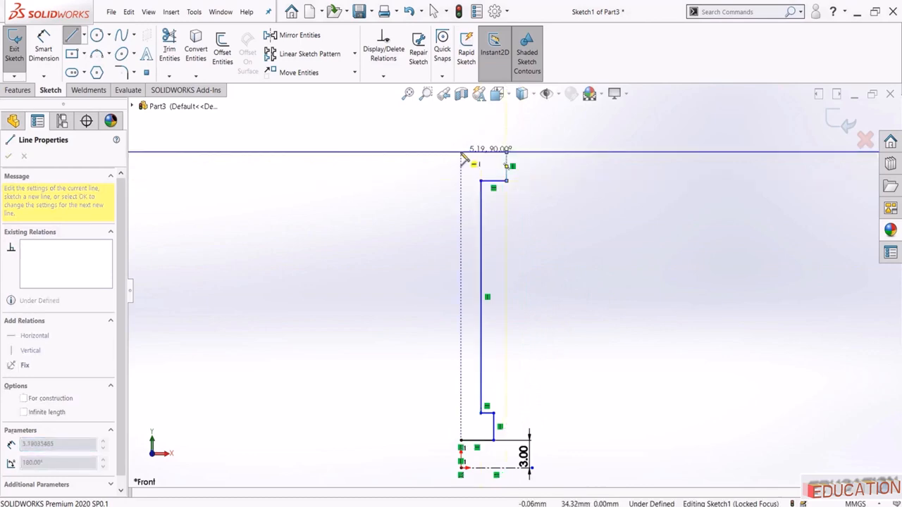
click(461, 153)
key(Escape)
Align the profile's upper open endpoint with the start point of the lower horizontal line using a Vertical relation
click(461, 152)
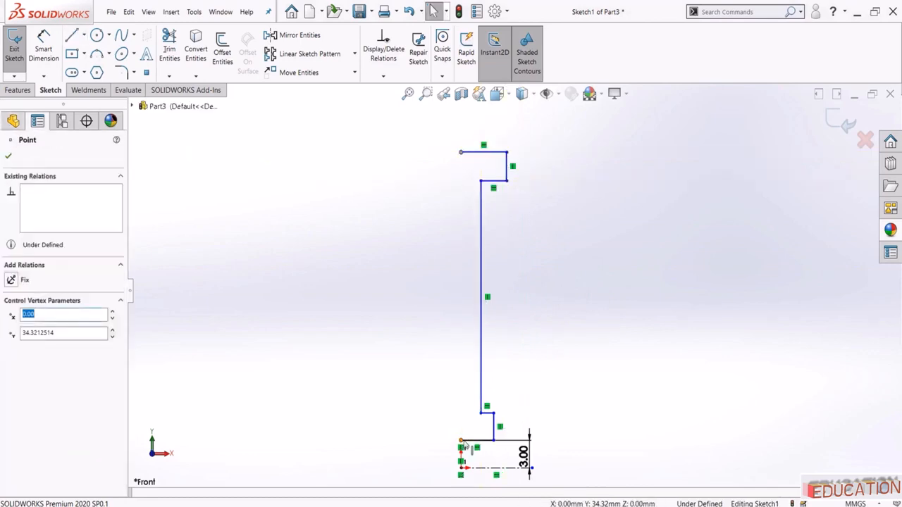
ctrl+click(462, 441)
click(505, 397)
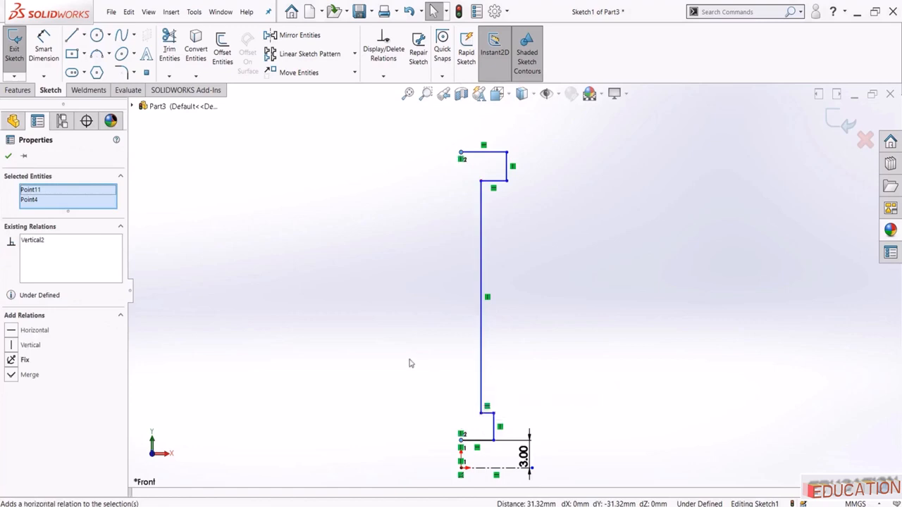
click(409, 363)
Dimension the short vertical line at the base of the profile as 3 mm
click(495, 426)
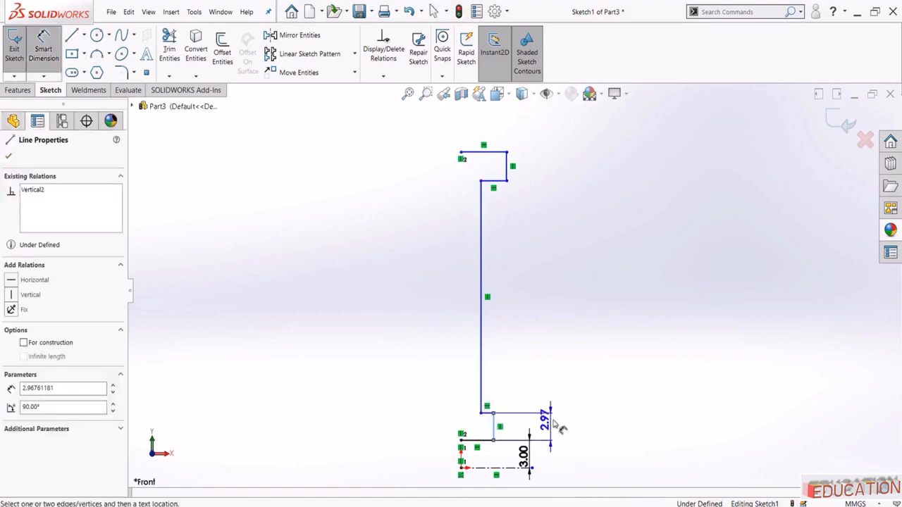
click(560, 427)
text(3)
key(Return)
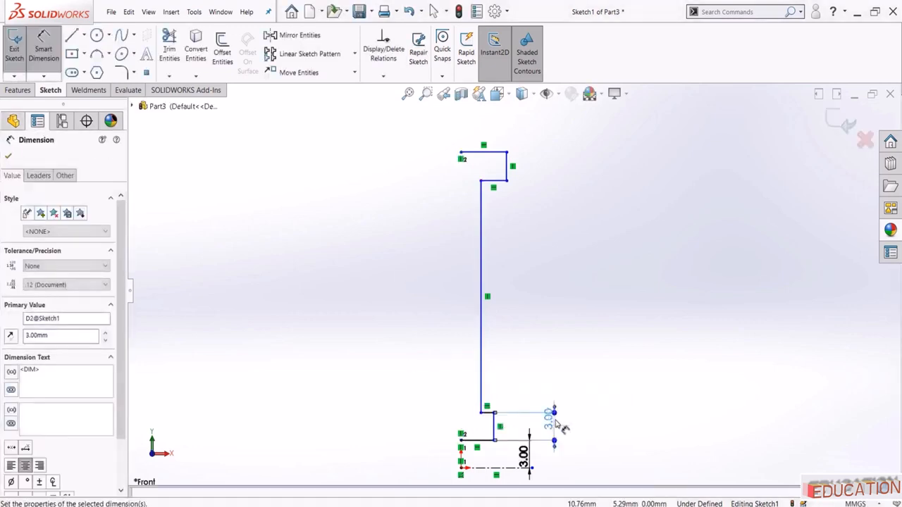
key(Escape)
Dimension the lower horizontal line of the profile as 3 mm long
scroll(506, 456, down, 2)
scroll(510, 291, up, 2)
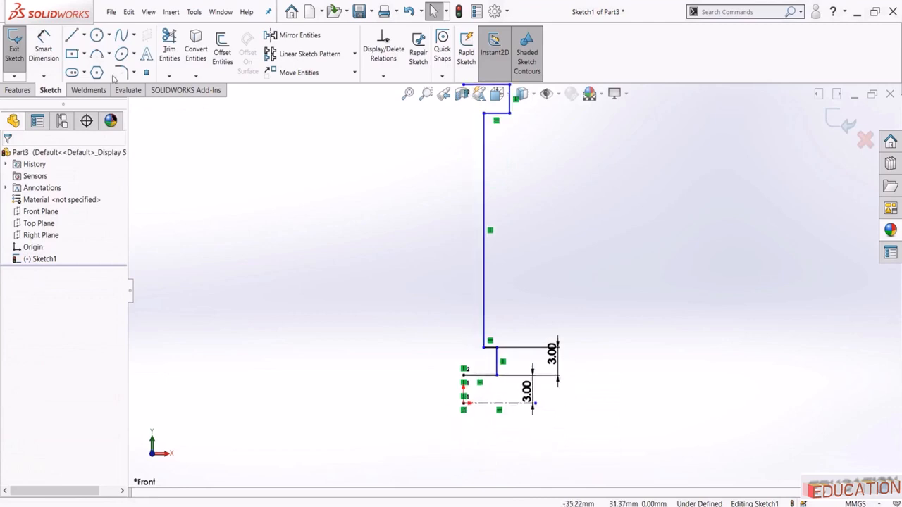
click(44, 50)
click(484, 382)
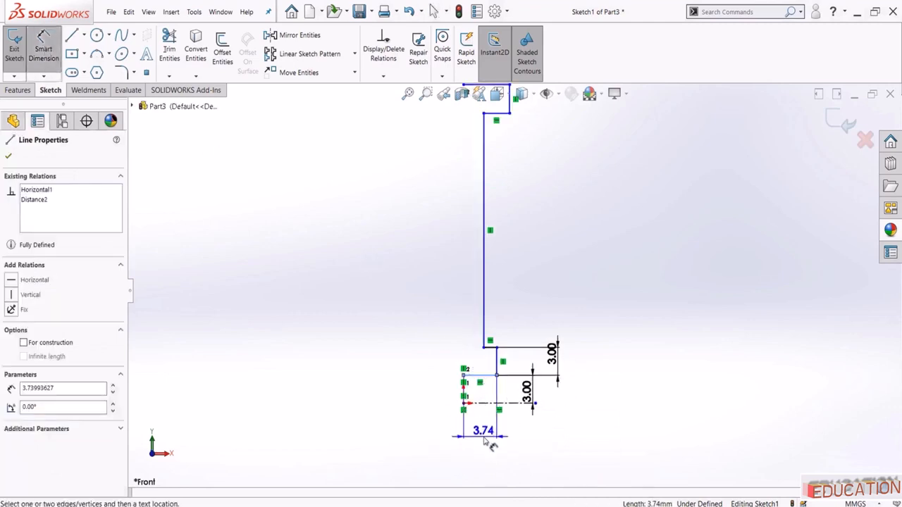
click(485, 434)
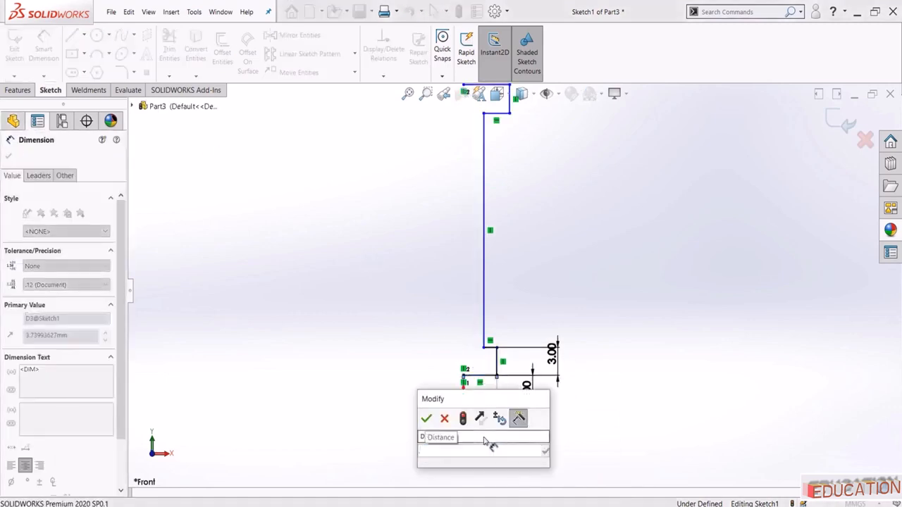
text(3)
key(Return)
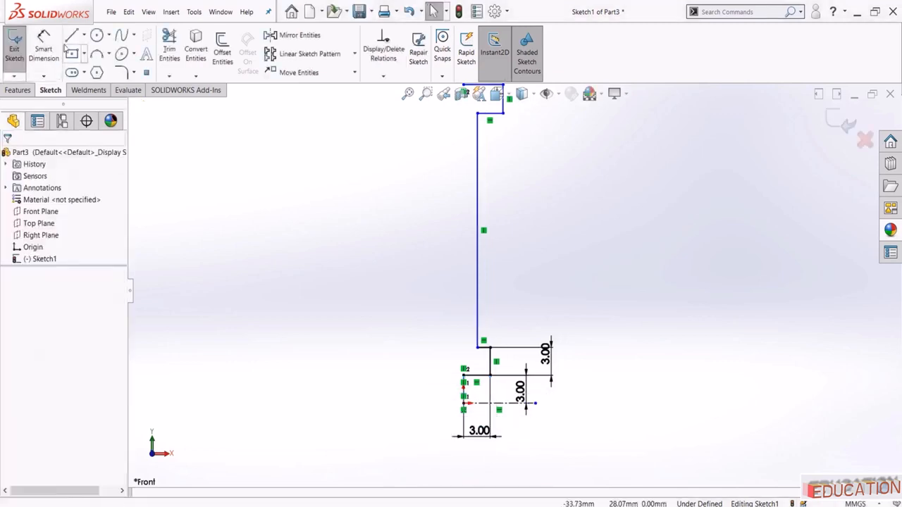
Dimension the distance between the profile's lower and uppermost horizontal lines as 40 mm
click(487, 375)
scroll(491, 382, down, 3)
click(486, 85)
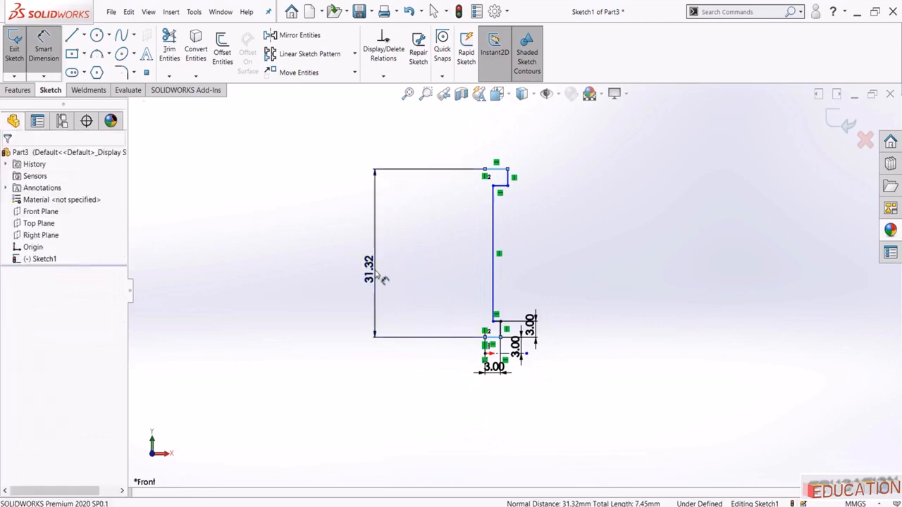
click(376, 275)
text(40)
key(Return)
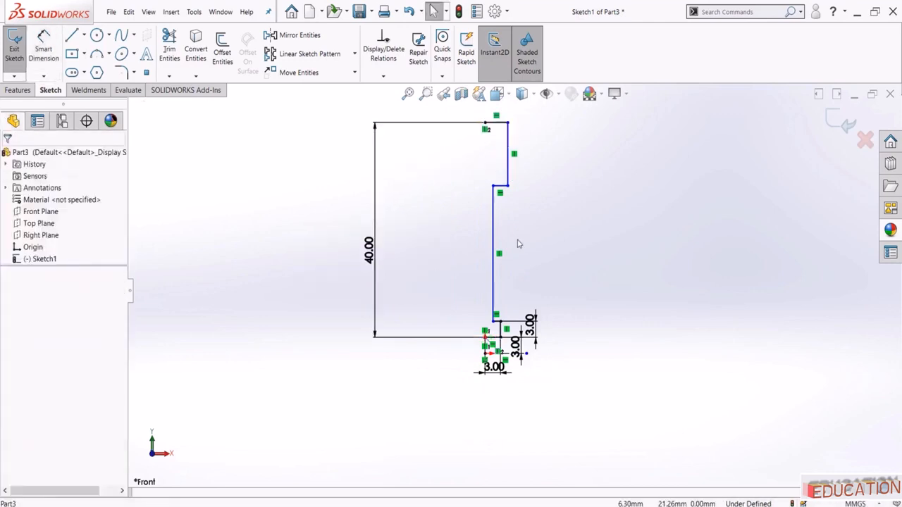
Make the short vertical lines at the base and at the upper end of the profile equal in length
scroll(510, 307, down, 2)
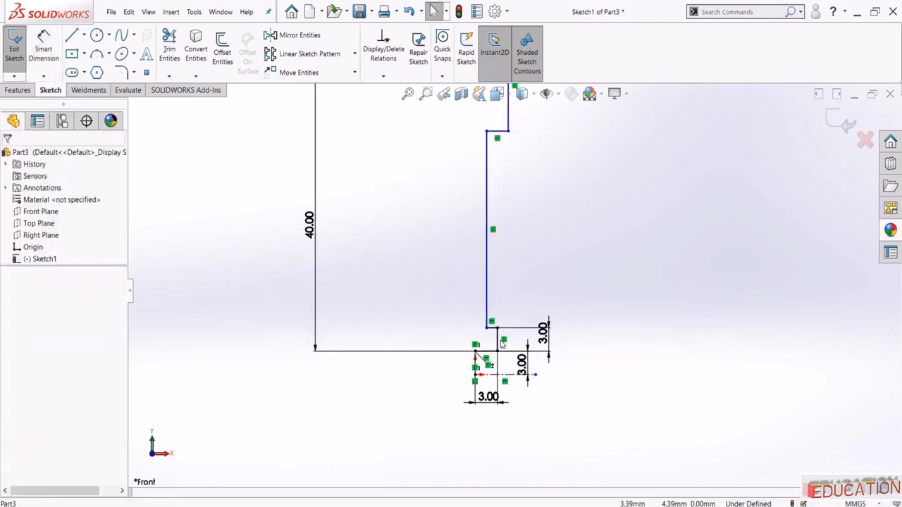
click(499, 342)
scroll(519, 275, up, 2)
ctrl+click(512, 166)
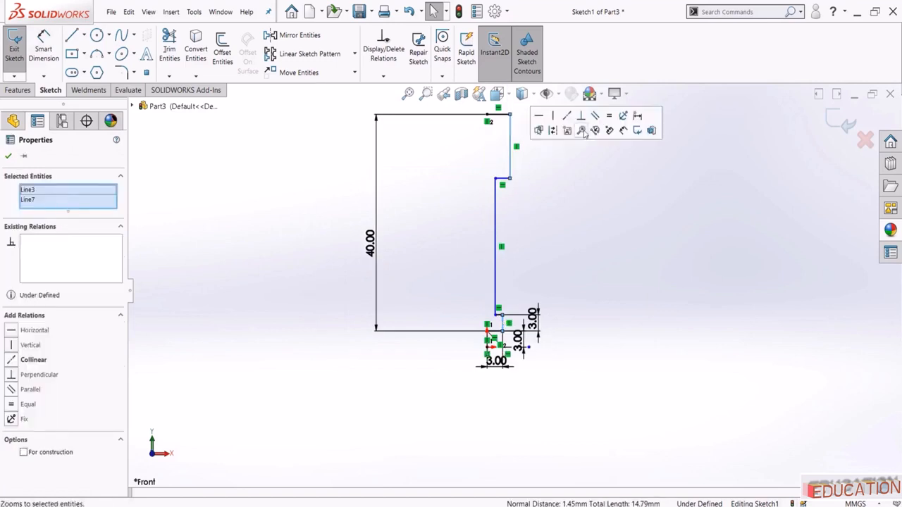
click(613, 117)
click(508, 160)
scroll(507, 160, down, 2)
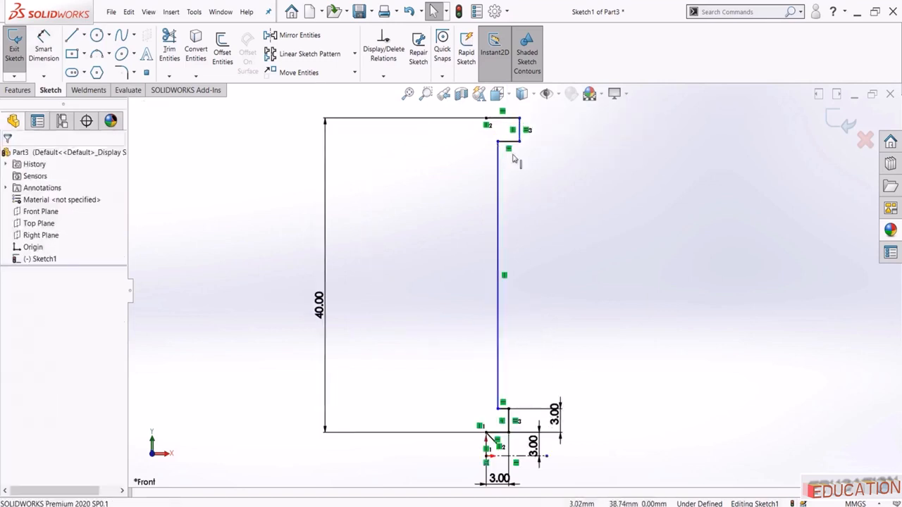
Align the outer corner points of the profile's upper and lower steps with a Vertical relation
drag(518, 141, 534, 342)
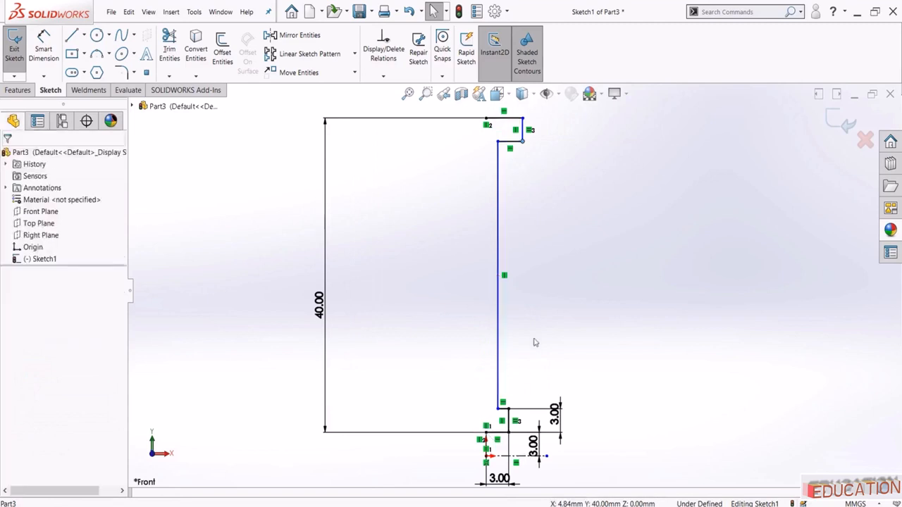
ctrl+click(523, 142)
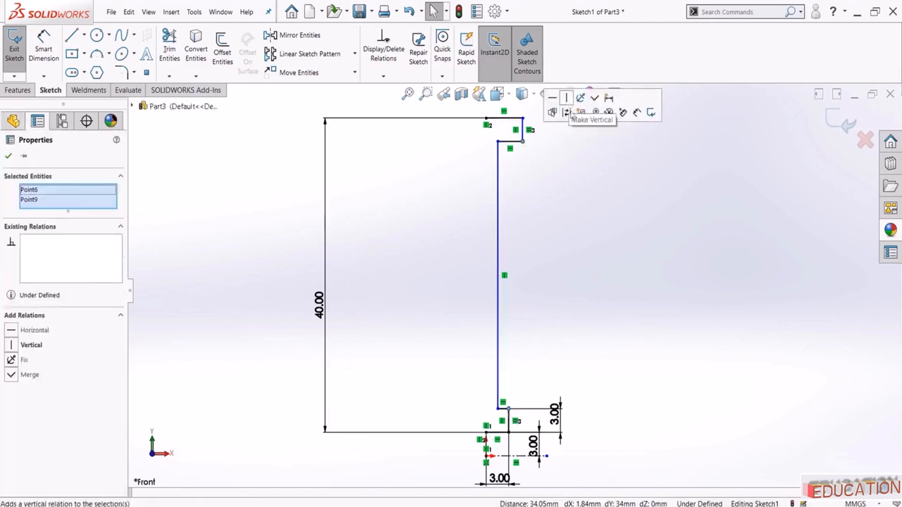
click(567, 112)
Dimension the offset between the long vertical web line and the upper short vertical line as 1.5 mm
mouse_move(502, 147)
mouse_down()
mouse_move(461, 144)
mouse_move(494, 144)
mouse_up()
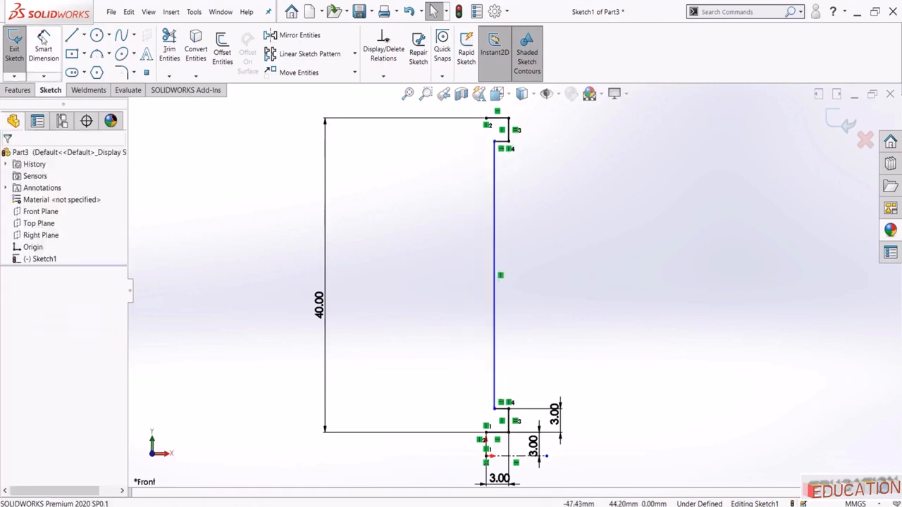
click(496, 195)
click(509, 183)
click(611, 234)
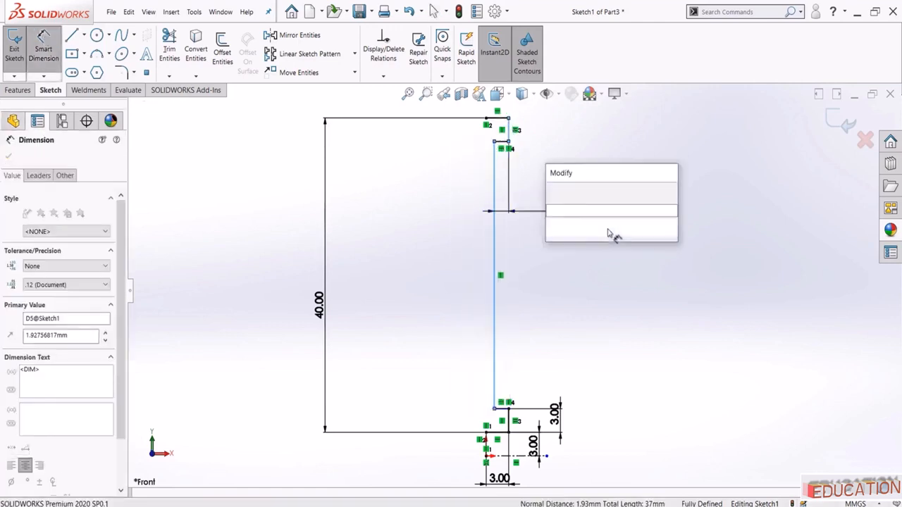
text(1.5)
key(Return)
key(Escape)
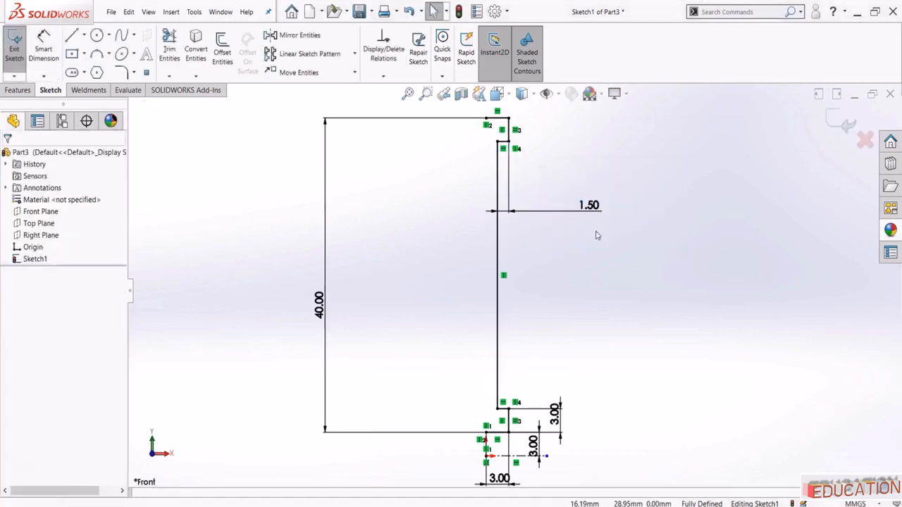
Draw a vertical centerline about 13.5 mm long upward from the start point of the lower horizontal line
click(84, 35)
click(92, 62)
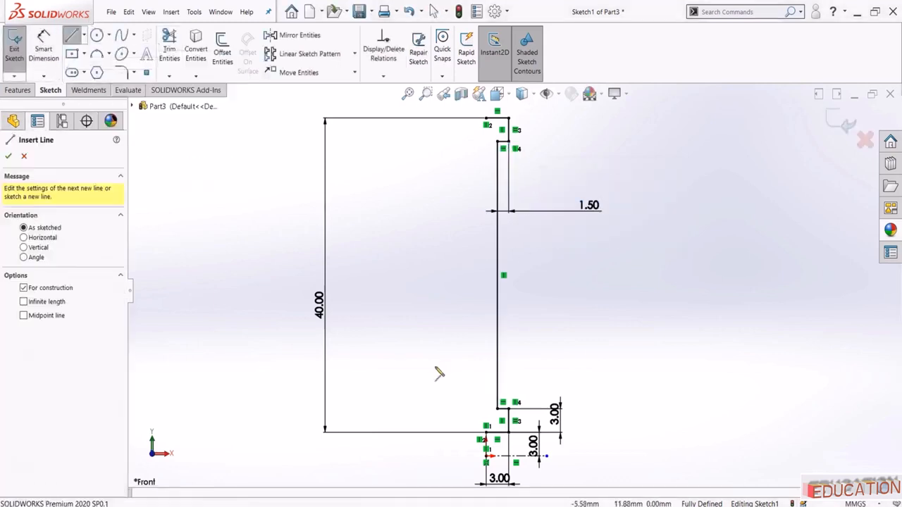
click(487, 432)
click(487, 326)
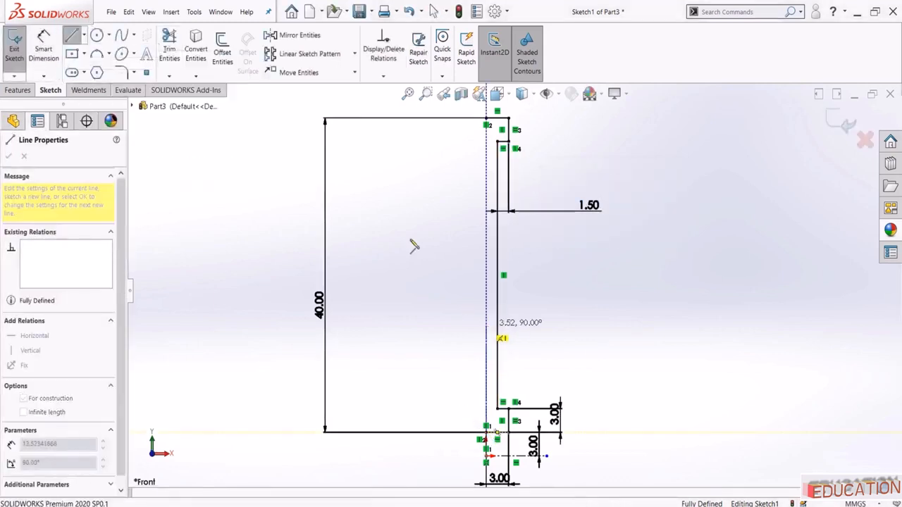
key(Escape)
Mirror the seven profile lines about the vertical centerline, keeping the originals, to close the section
click(300, 35)
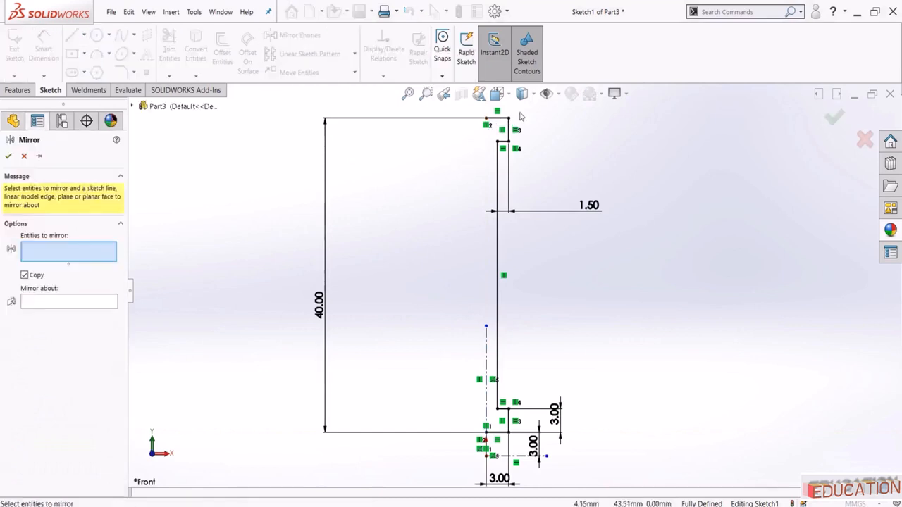
click(491, 118)
click(509, 132)
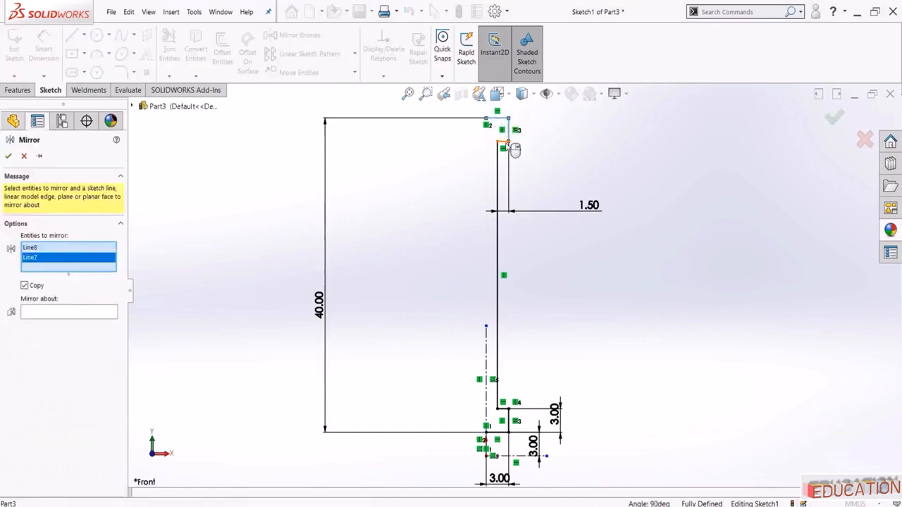
click(503, 141)
click(498, 296)
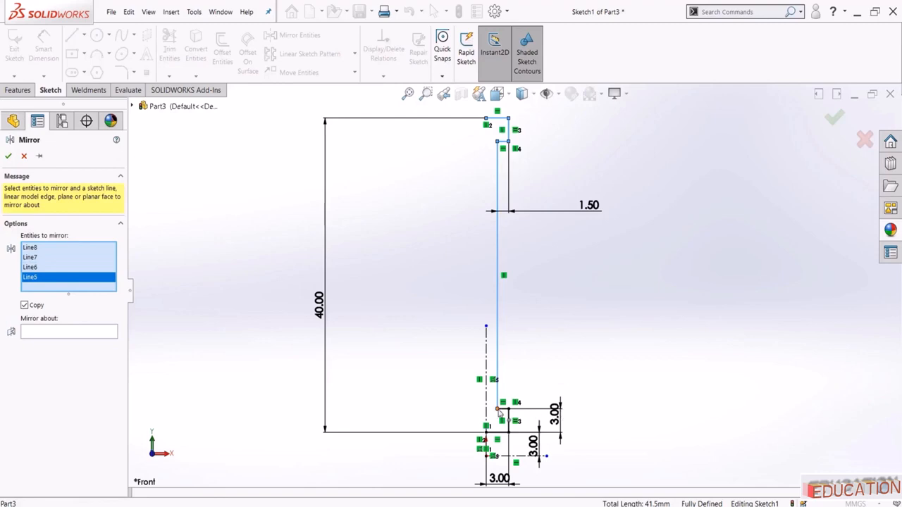
click(503, 409)
click(507, 421)
click(502, 432)
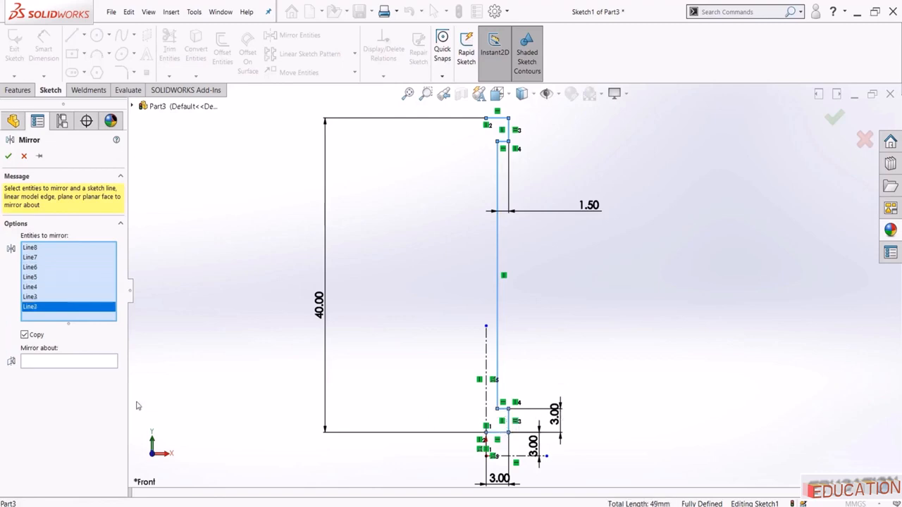
click(77, 363)
click(486, 399)
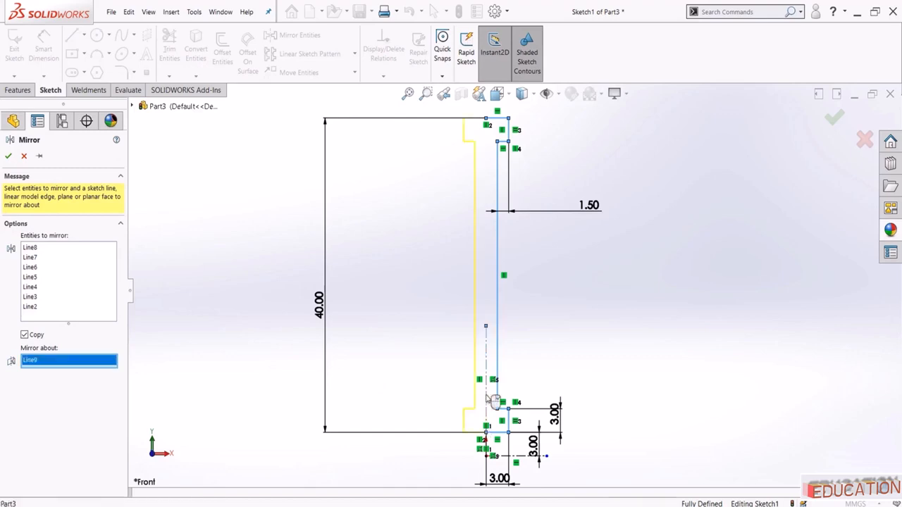
click(7, 156)
key(f)
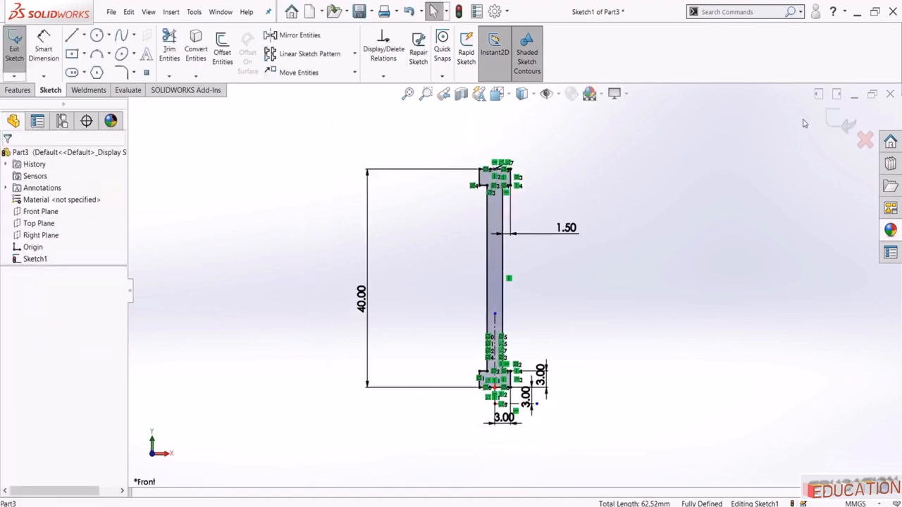
Exit the sketch and revolve the profile 360 degrees about the horizontal centerline
click(843, 122)
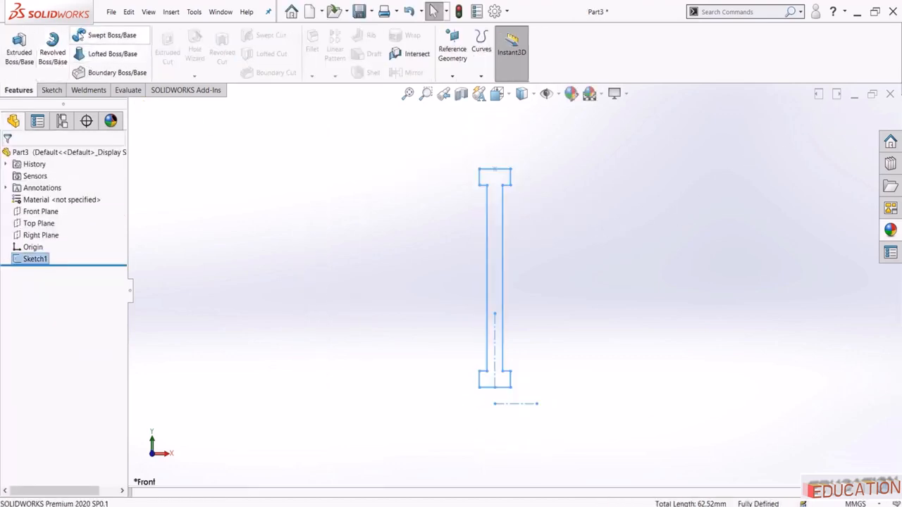
click(53, 48)
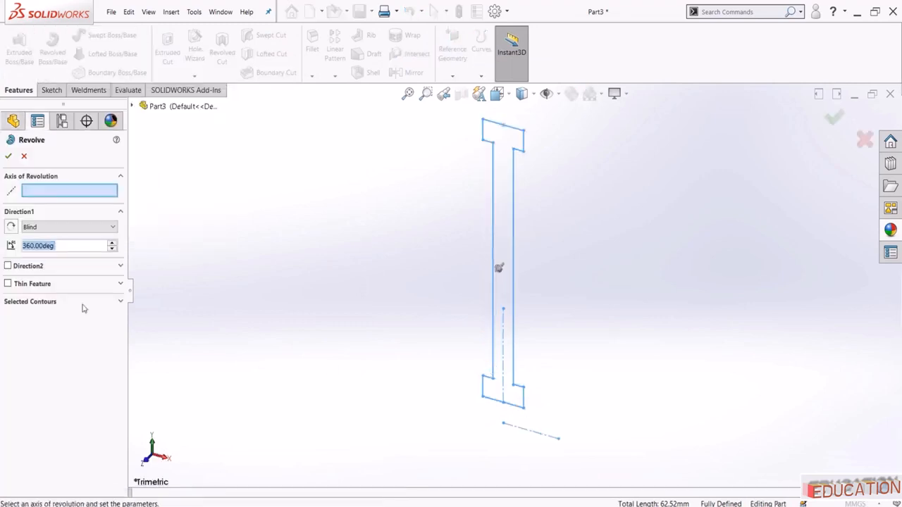
click(528, 433)
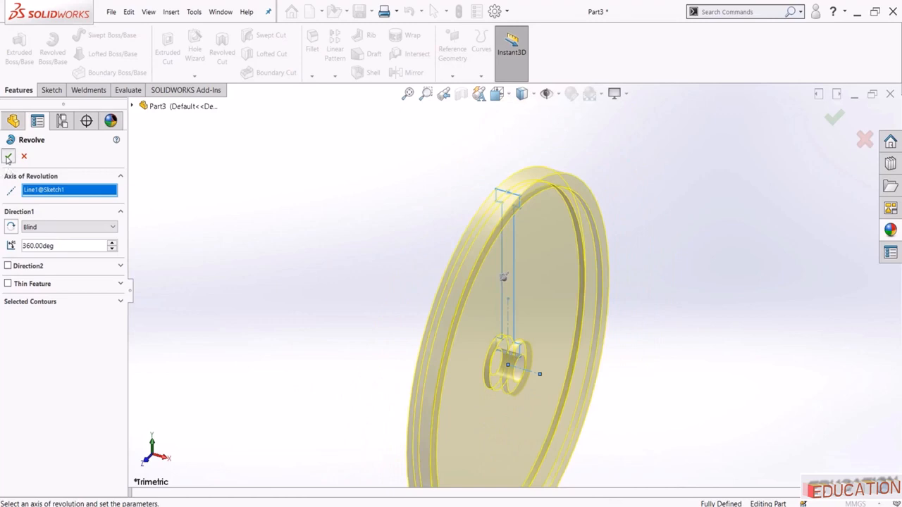
click(8, 157)
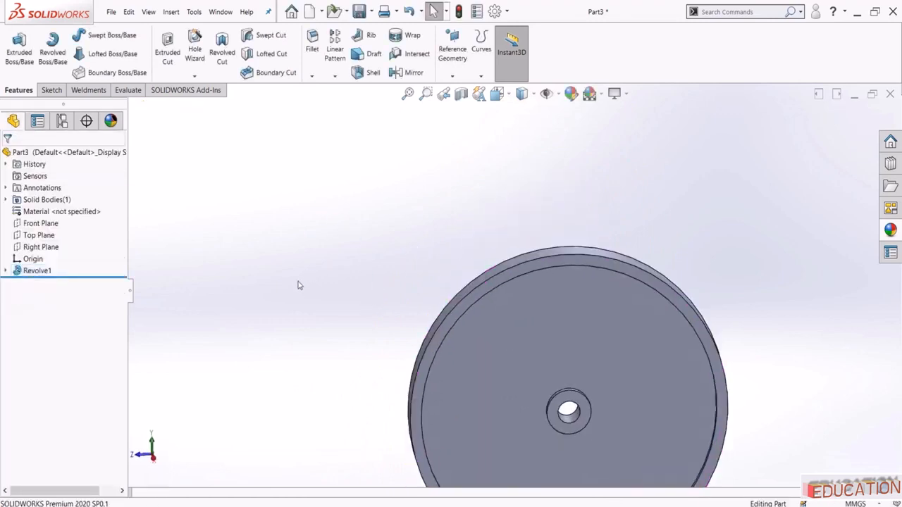
Start a new sketch on the Right Plane and orient the view normal to it
click(35, 247)
click(33, 238)
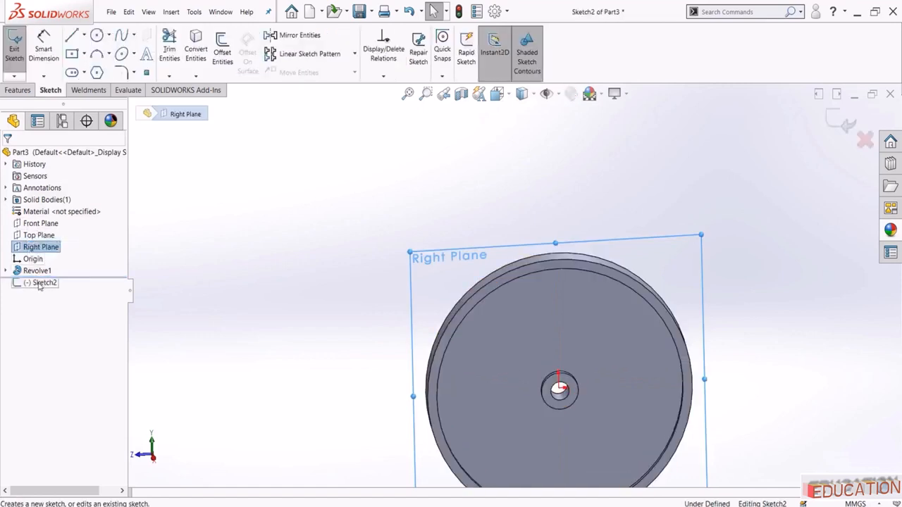
click(39, 284)
click(60, 268)
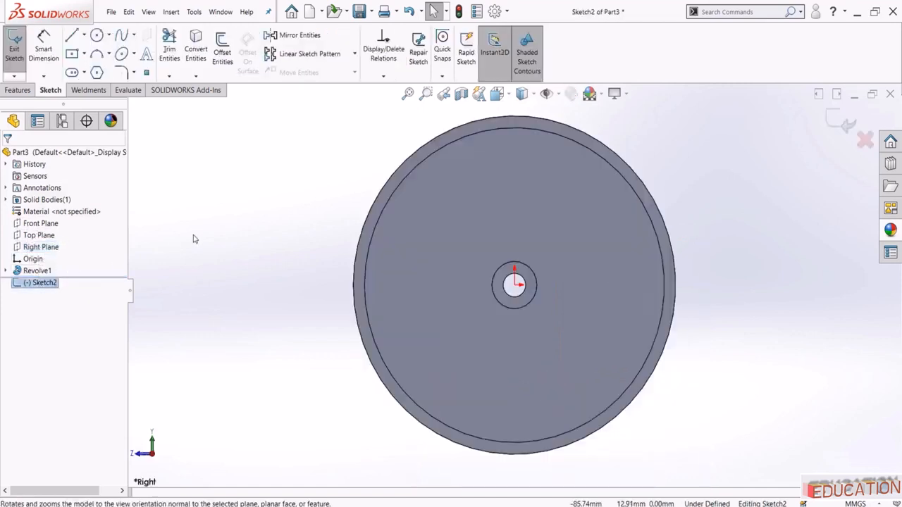
Draw a vertical centerline about 35 mm long upward from the origin
click(84, 36)
click(92, 58)
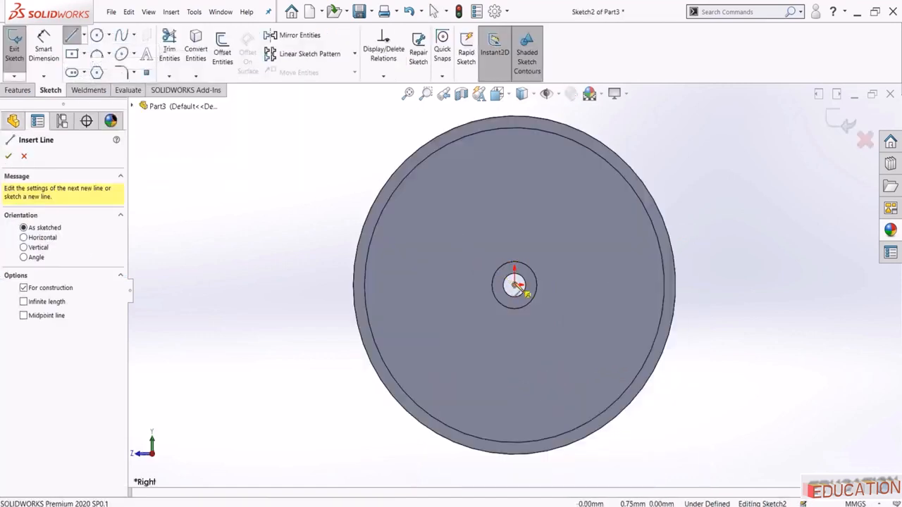
click(514, 286)
click(515, 147)
key(Escape)
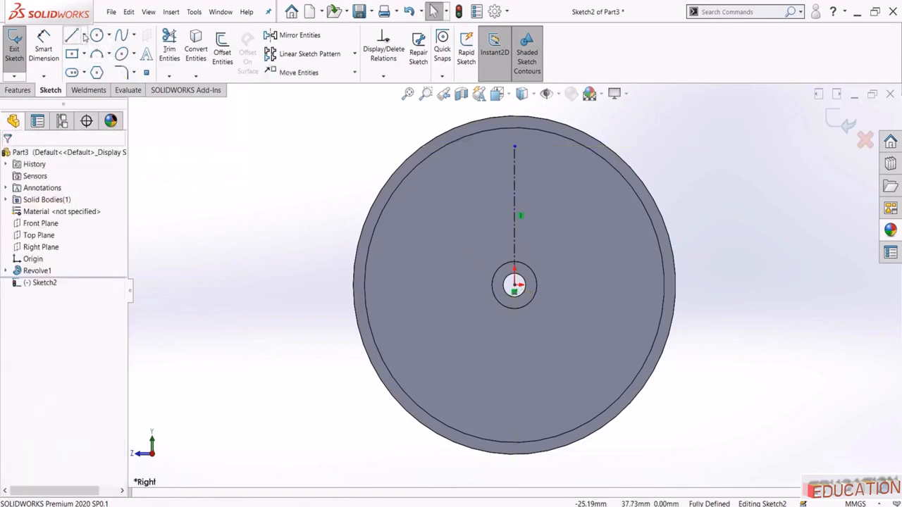
Draw a slanted centerline about 32 mm long from the origin, up and to the right of the vertical centerline
click(83, 35)
click(91, 60)
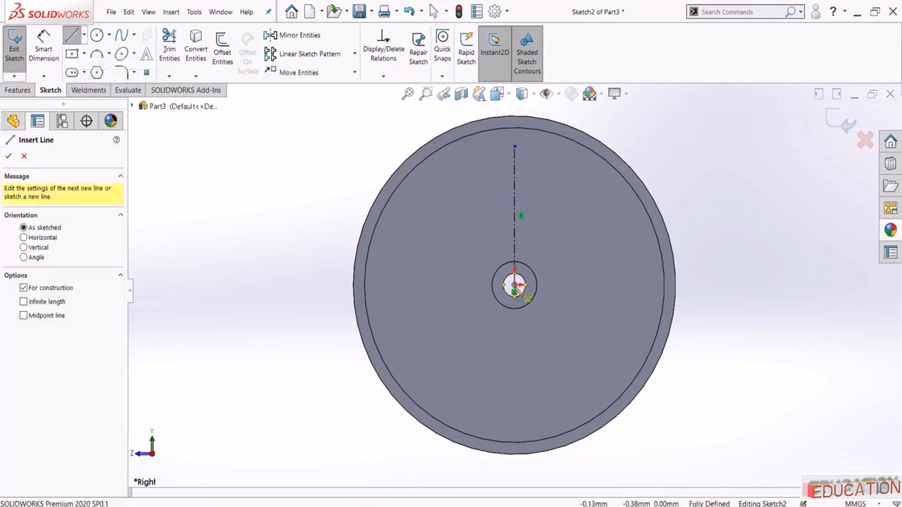
click(514, 286)
click(547, 163)
key(Escape)
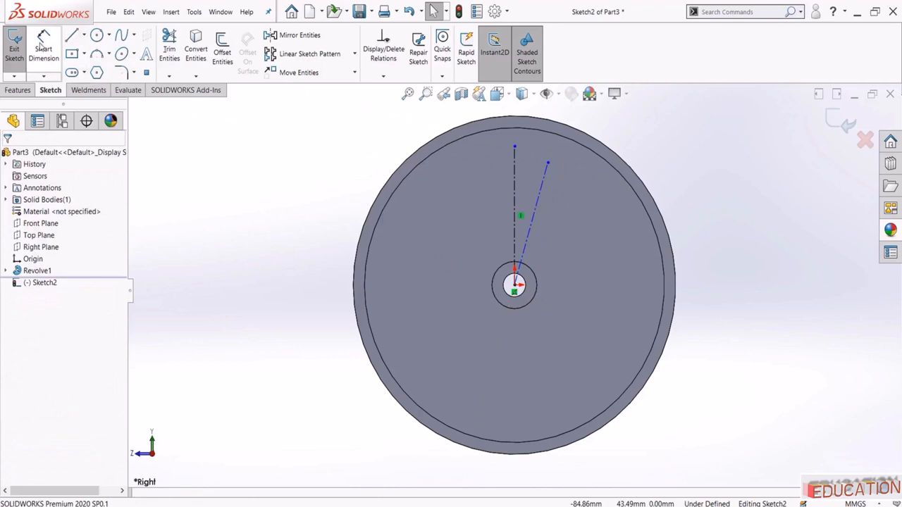
Draw a circle centered on the slanted centerline's upper end and dimension its diameter to 15 mm
click(97, 36)
click(548, 164)
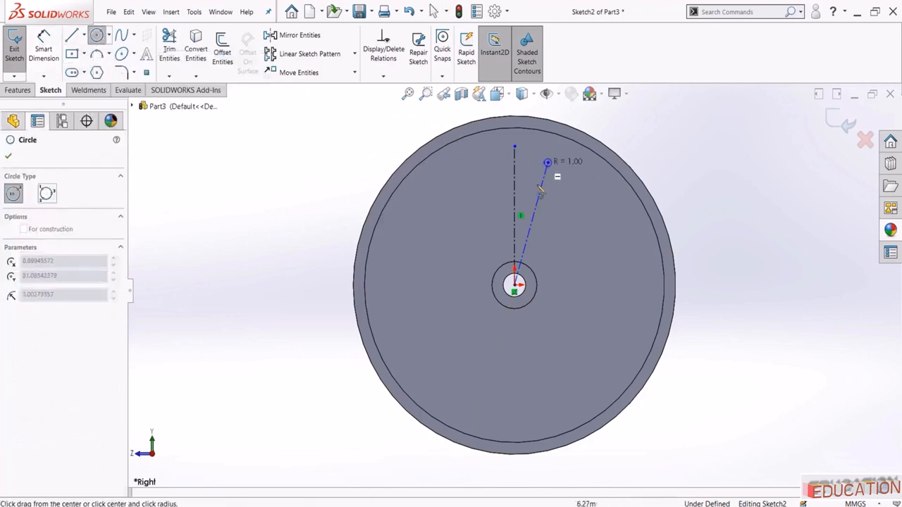
click(542, 189)
click(43, 42)
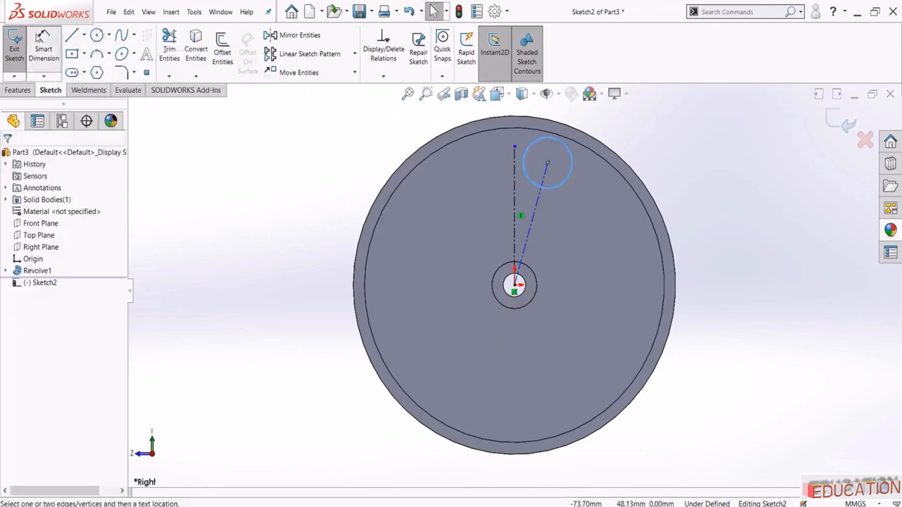
click(568, 185)
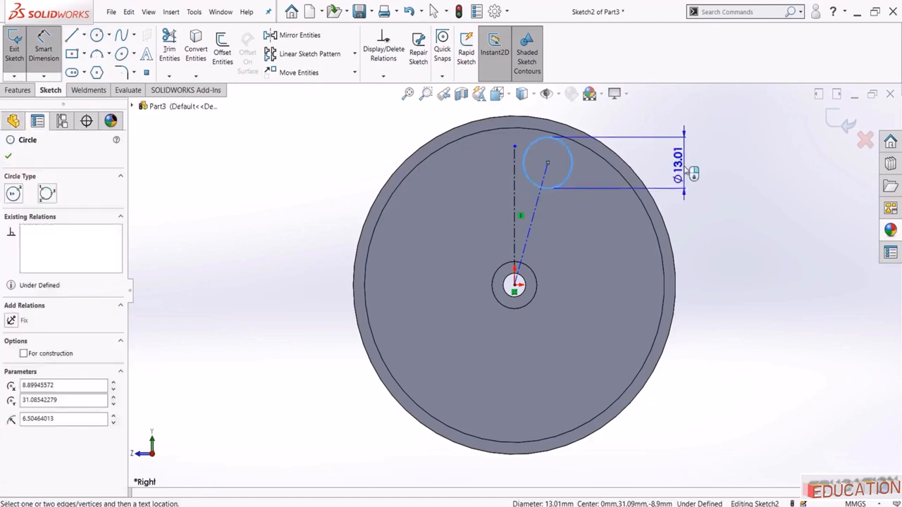
click(703, 177)
text(15)
key(Return)
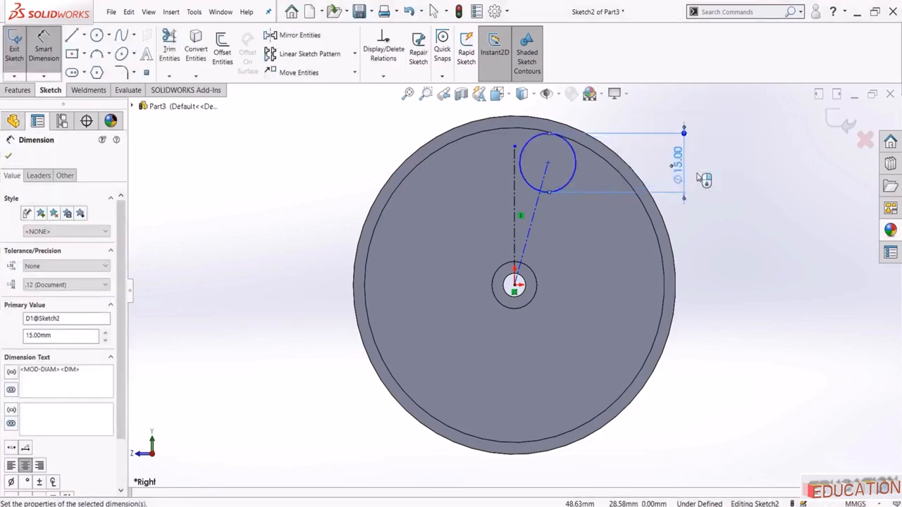
key(Escape)
Dimension the slanted centerline's length to 31 mm
scroll(578, 163, down, 2)
click(43, 44)
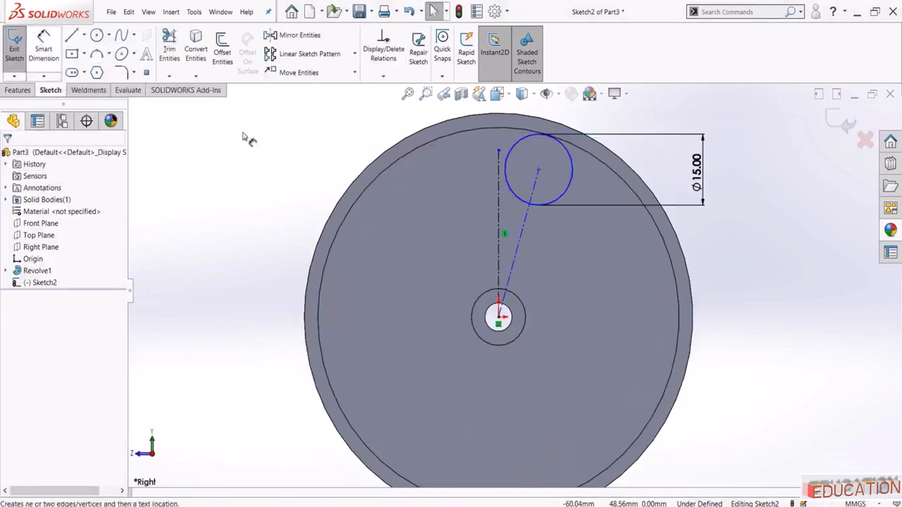
click(522, 244)
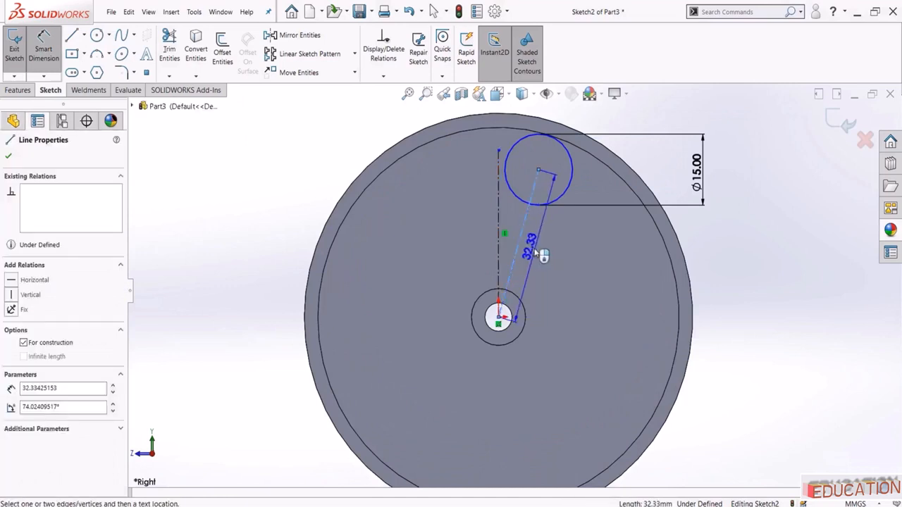
click(537, 256)
text(31)
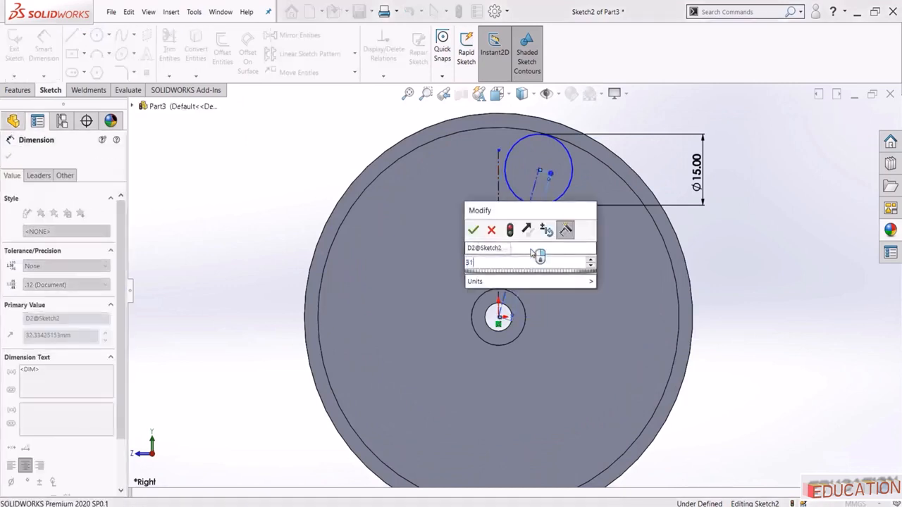
key(Return)
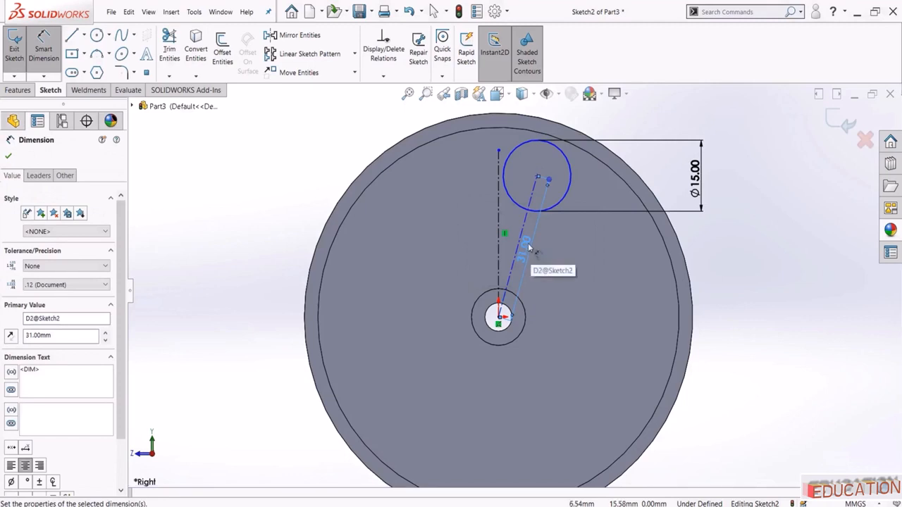
key(Escape)
Dimension the angle between the vertical and slanted centerlines to 15.5 degrees
scroll(547, 188, down, 3)
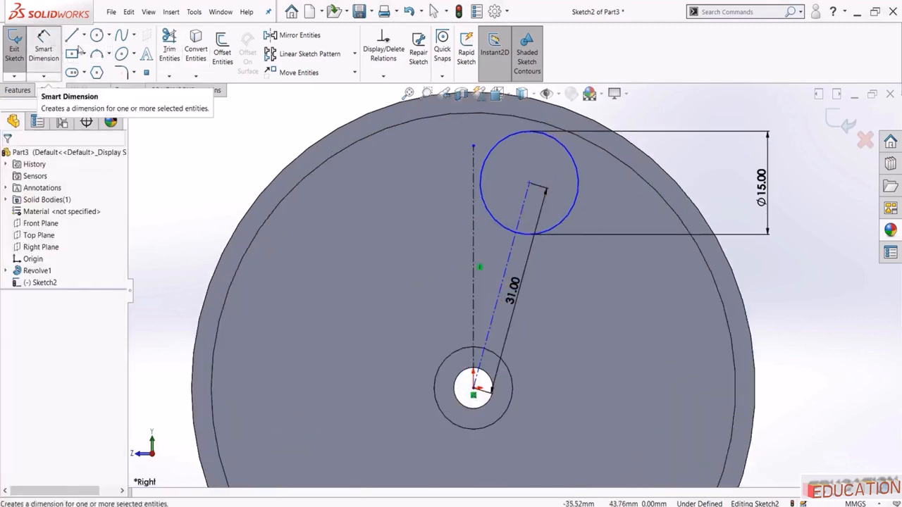
click(54, 52)
click(474, 276)
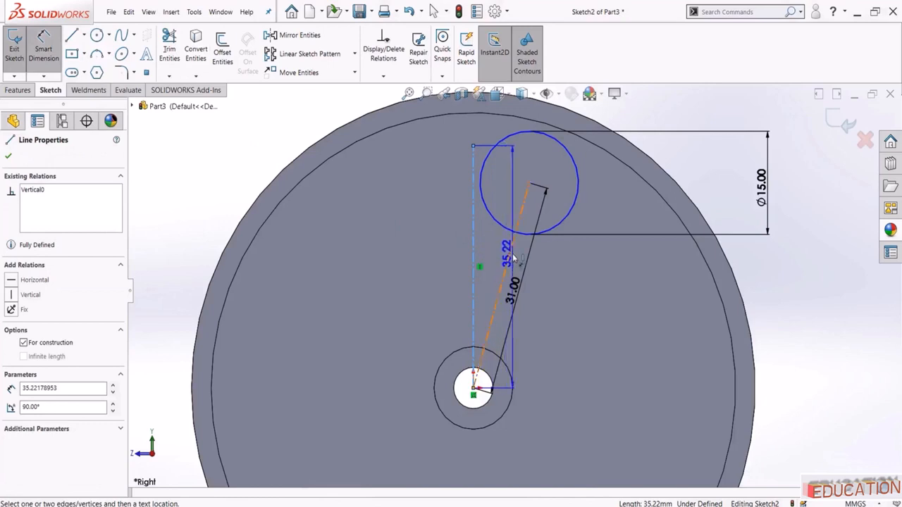
click(507, 257)
click(497, 248)
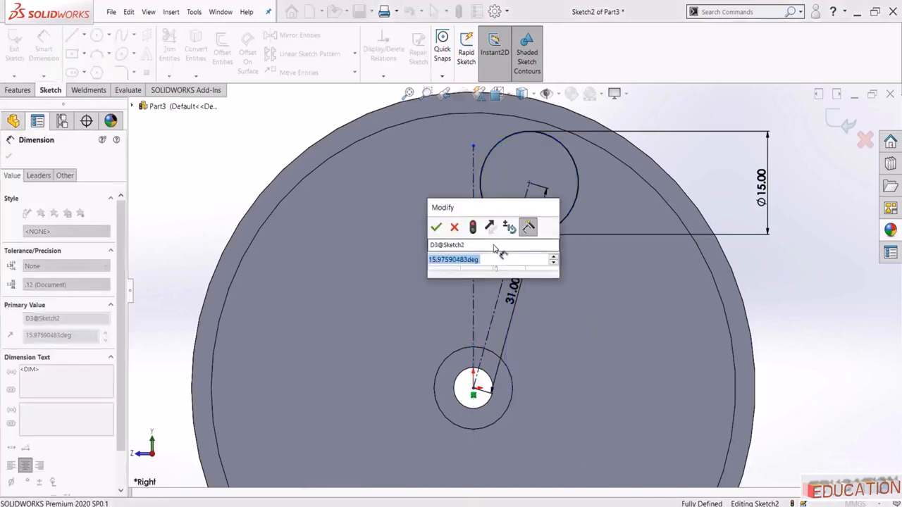
text(15.5)
key(Return)
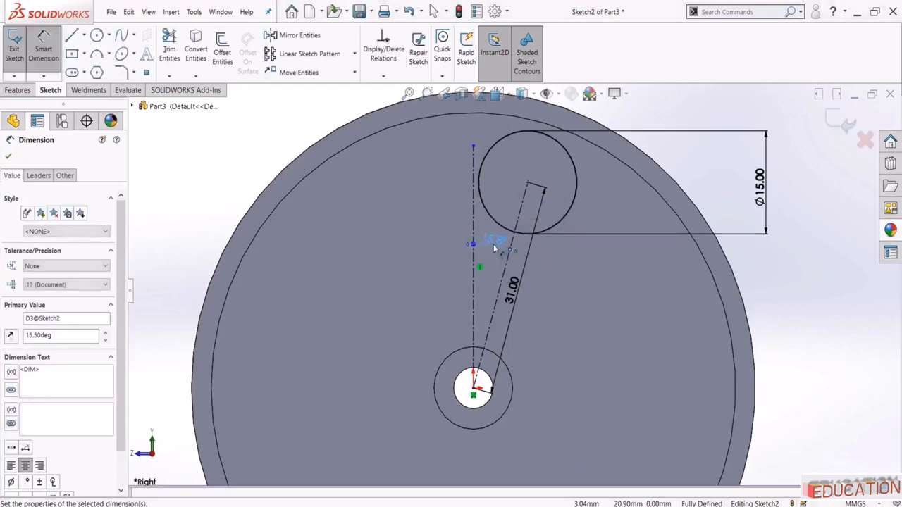
key(Escape)
Mirror the 15 mm circle about the vertical centerline, keeping the original
click(296, 35)
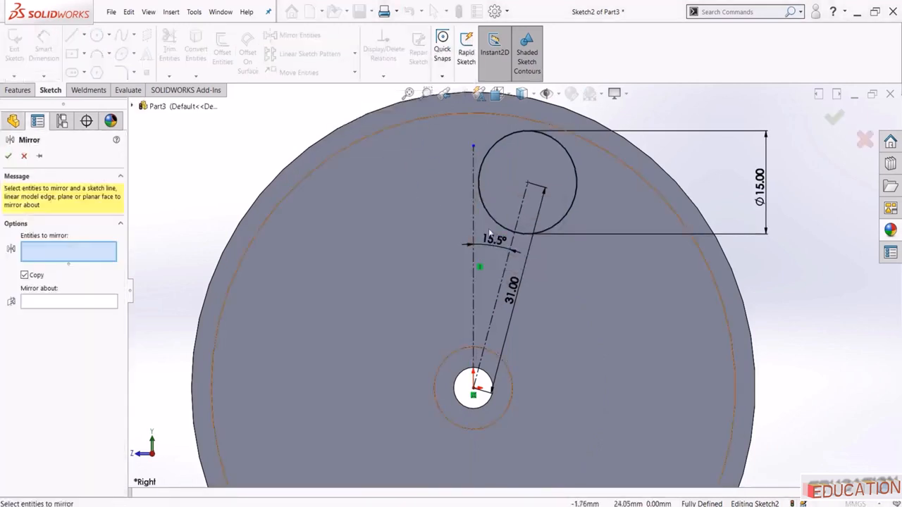
click(541, 234)
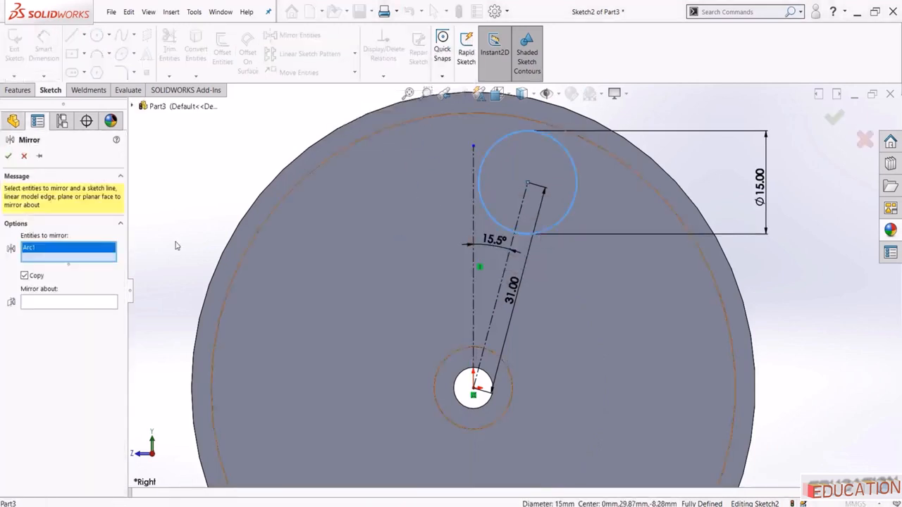
click(88, 304)
click(473, 290)
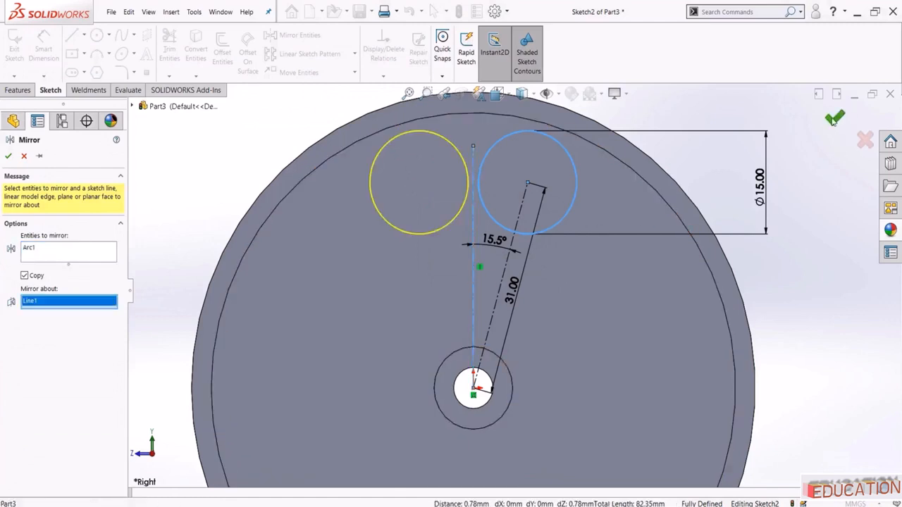
click(834, 120)
Exit the sketch and cut both circles through the wheel with an Extruded Cut set to Through All - Both
scroll(564, 177, up, 5)
middle_drag(487, 193, 389, 243)
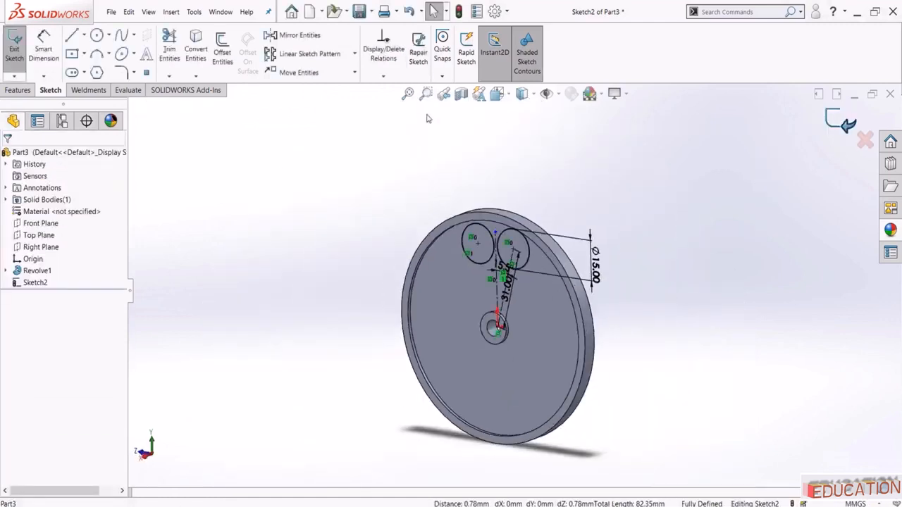
click(14, 48)
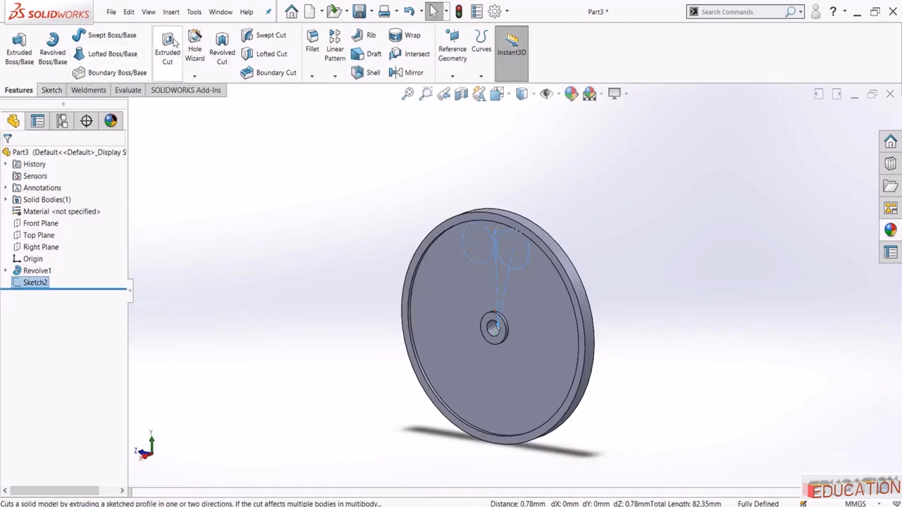
click(172, 45)
click(49, 224)
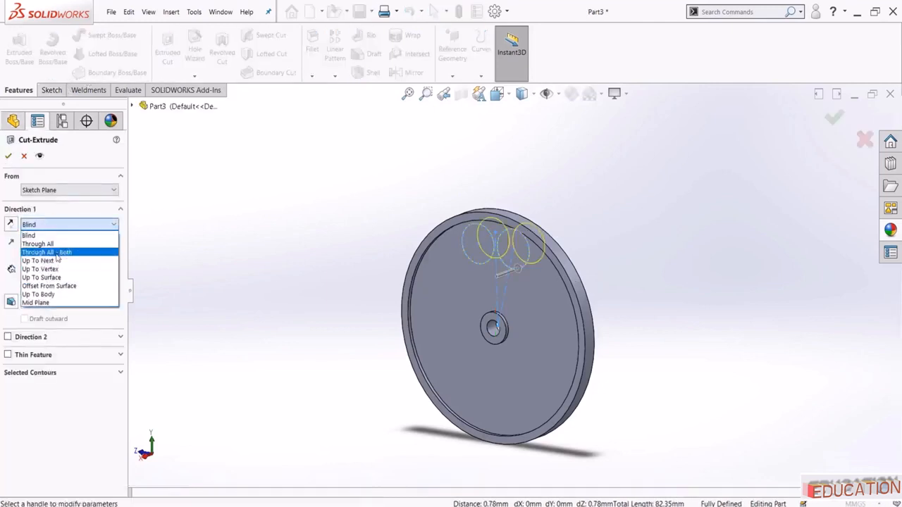
click(46, 252)
click(9, 156)
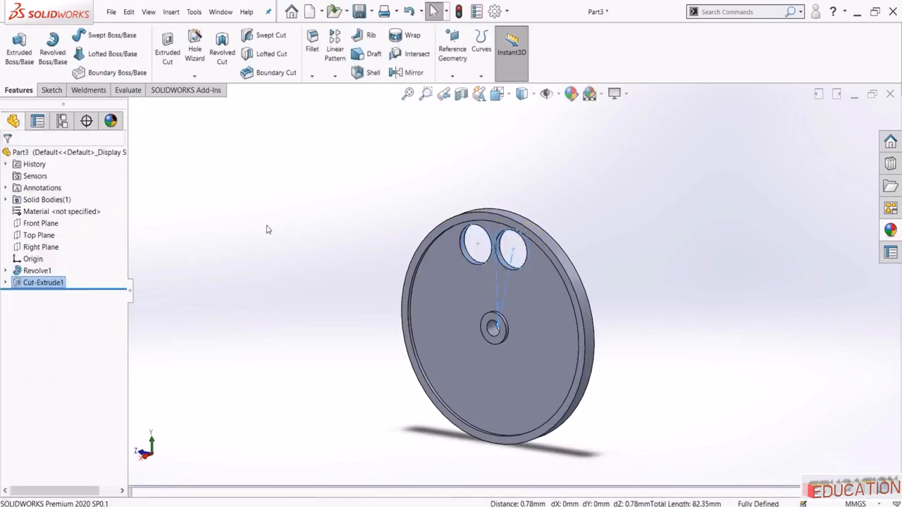
Apply the red spray paint appearance from the Painted, Sprayed category to the whole part
drag(128, 185, 159, 184)
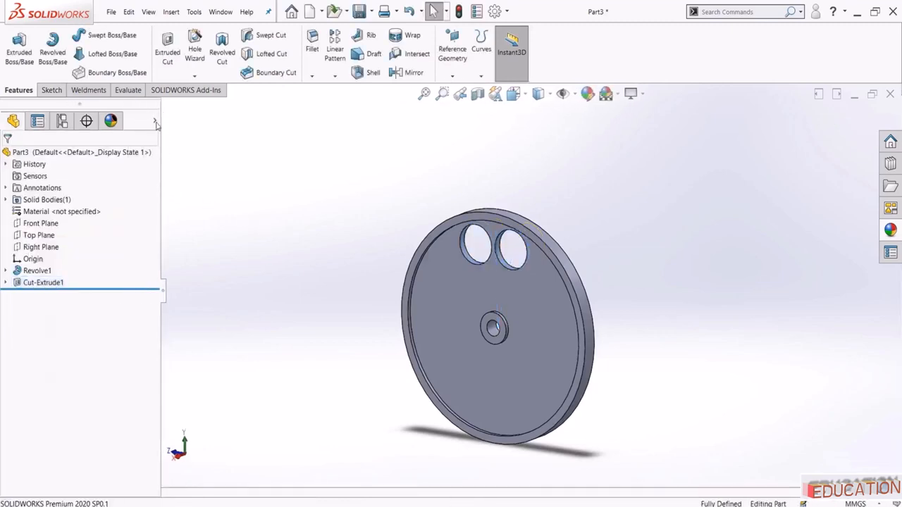
click(158, 123)
click(189, 152)
click(219, 153)
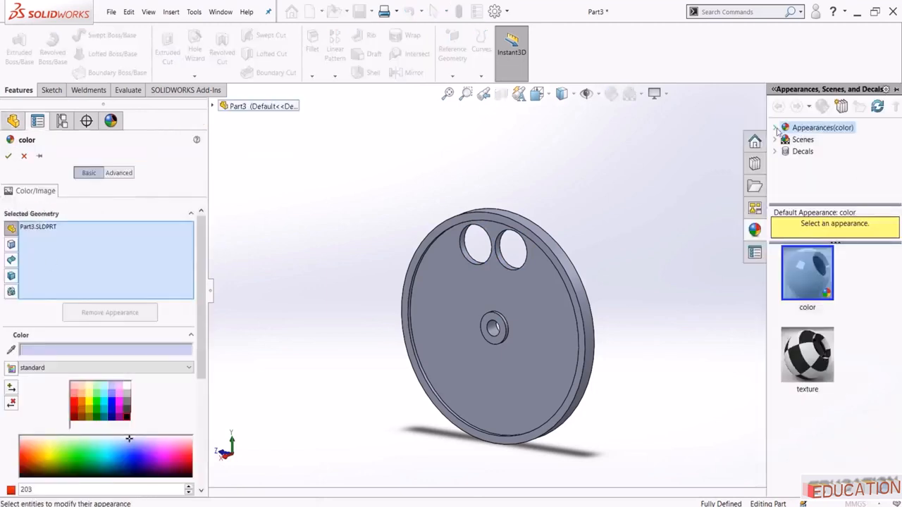
click(776, 127)
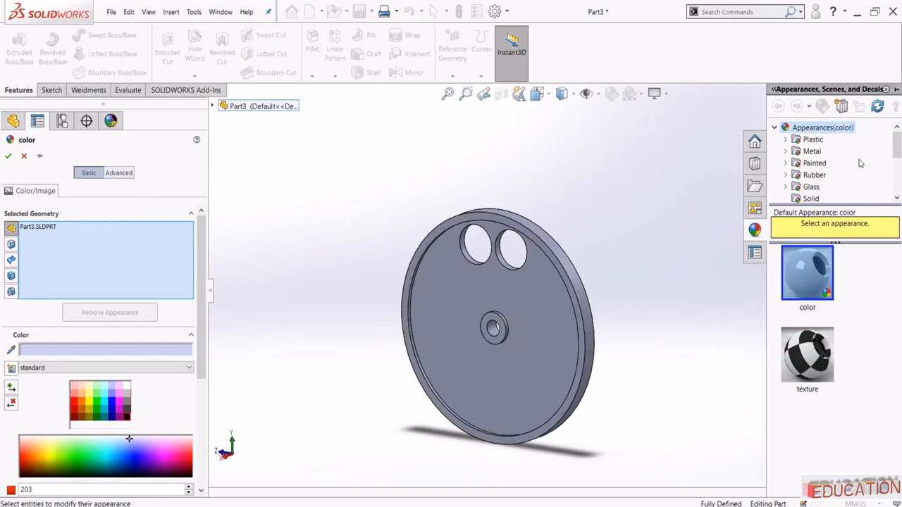
click(786, 163)
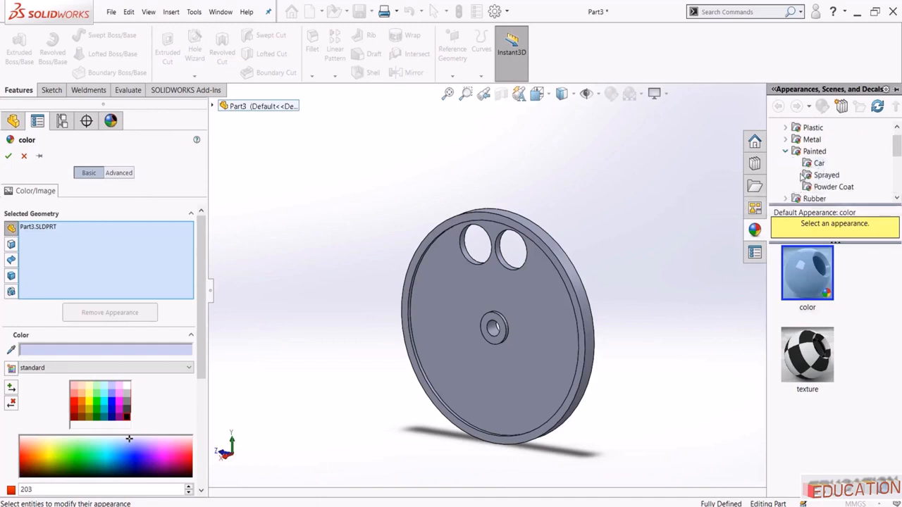
click(807, 176)
click(807, 275)
click(807, 356)
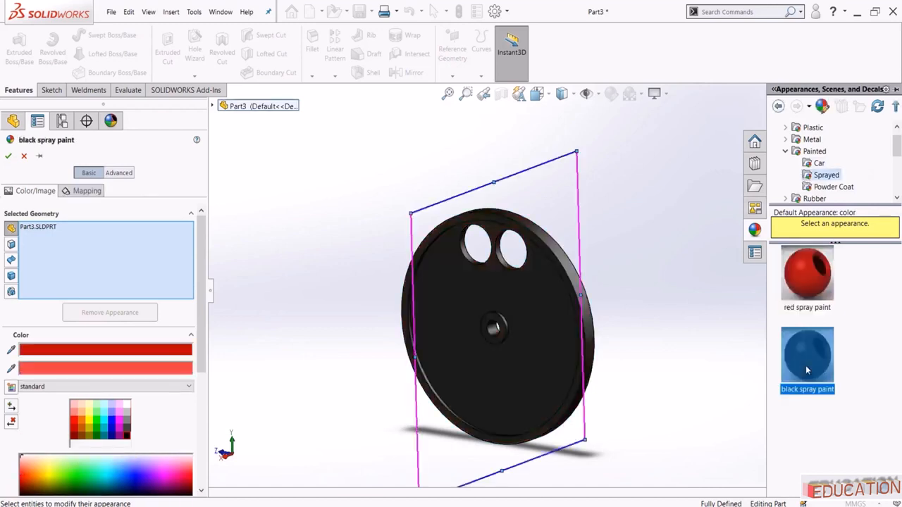
click(811, 296)
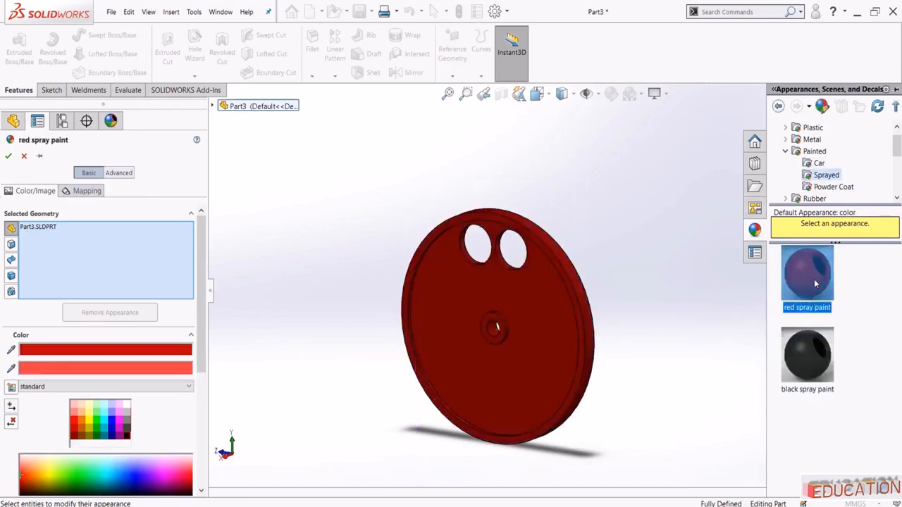
click(8, 156)
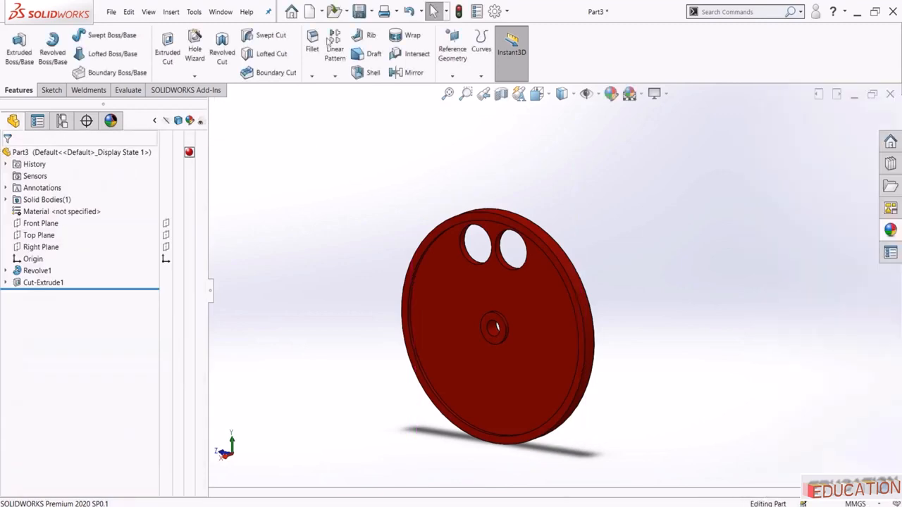
Save the part as Flywheel and close it to return to the Stirling assembly
click(359, 11)
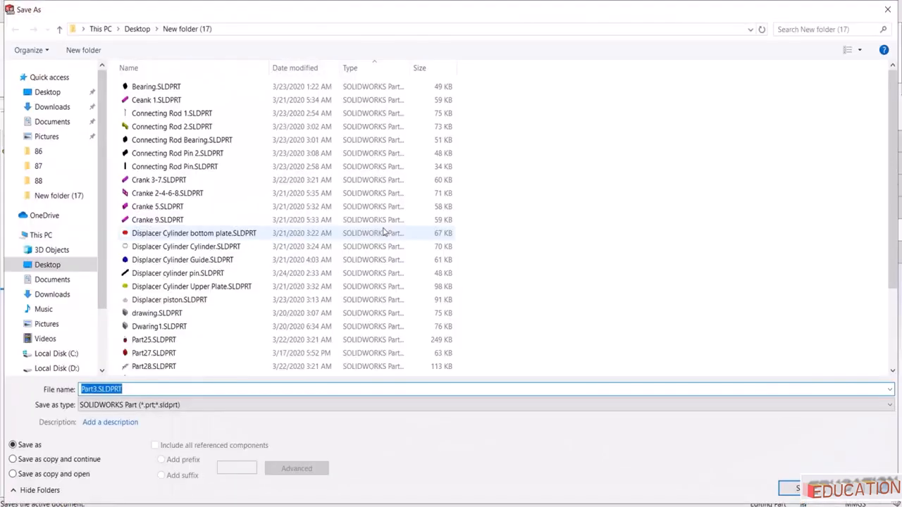
text(Flywheel)
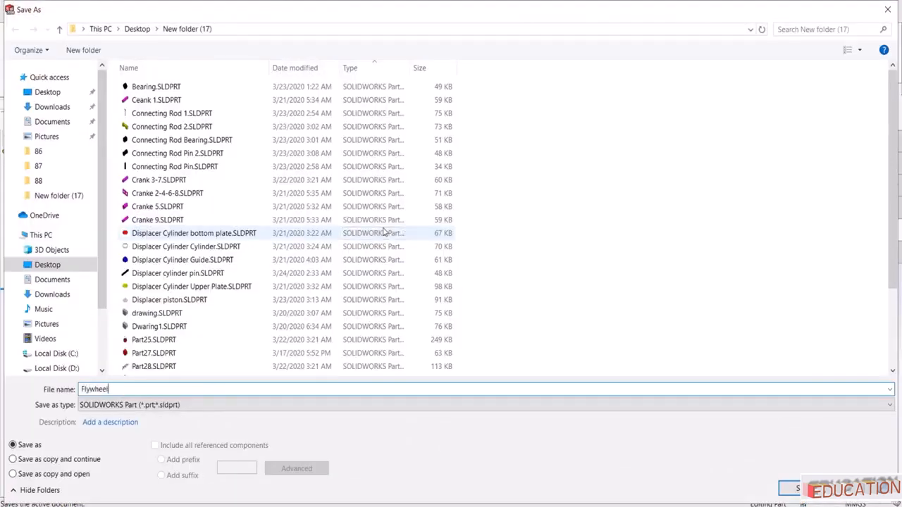
key(Return)
click(888, 95)
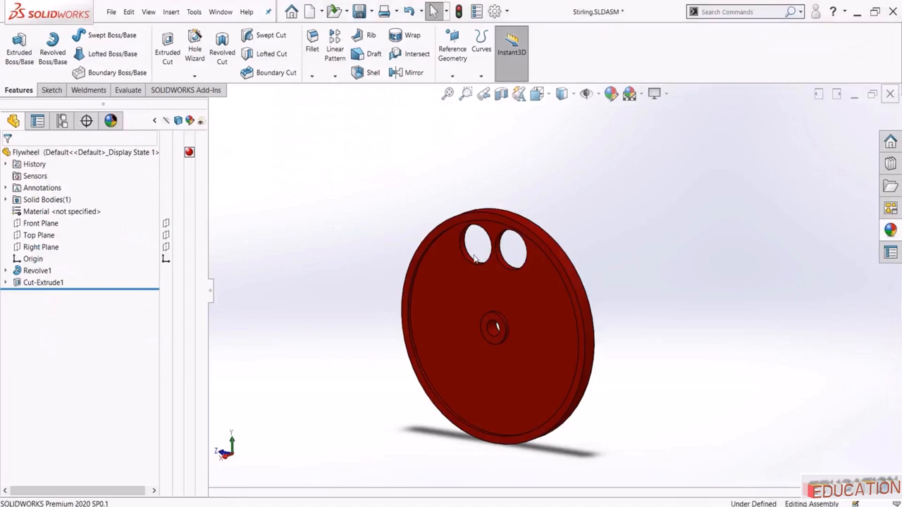
Insert Flywheel.SLDPRT from New folder (17) into the Stirling assembly, placing it in free space beside the crankshaft end
scroll(601, 232, down, 3)
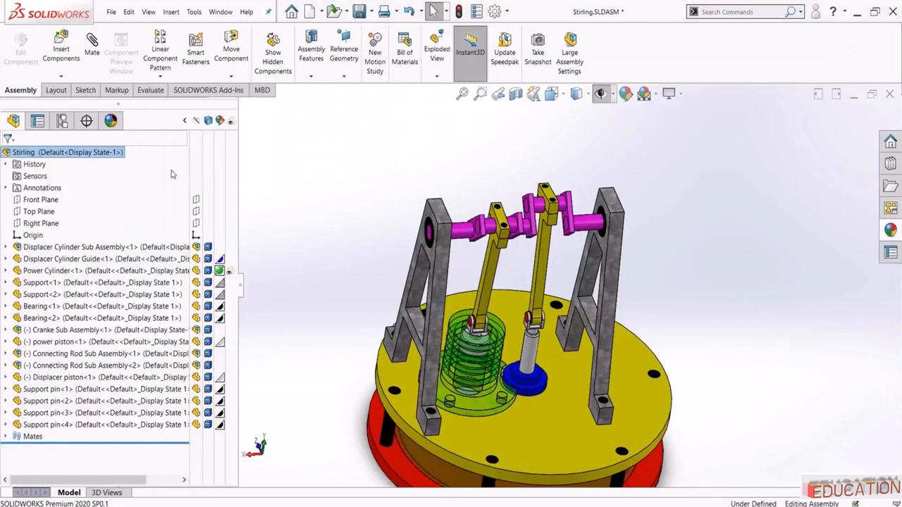
click(60, 44)
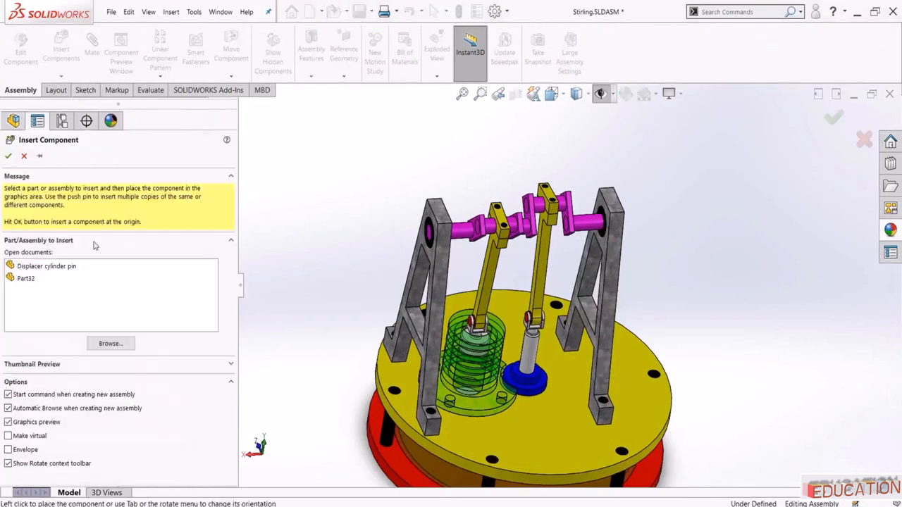
click(110, 343)
click(386, 216)
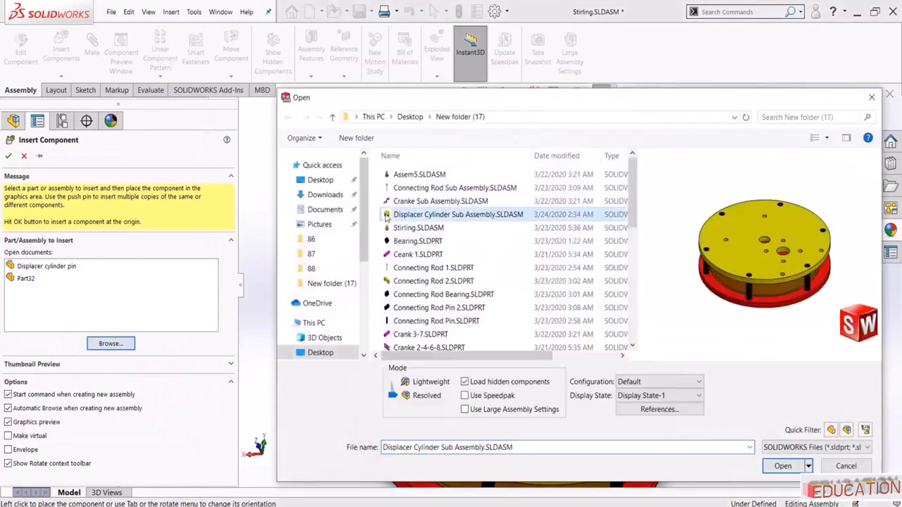
click(423, 205)
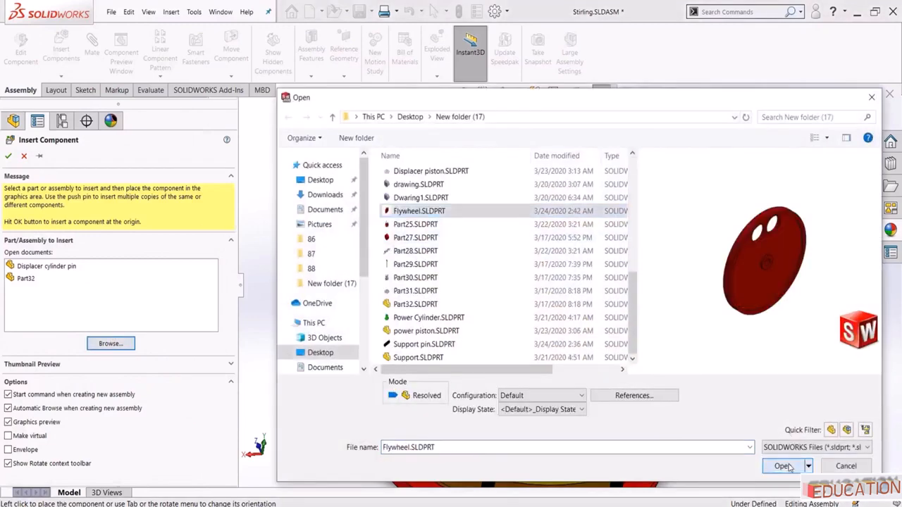
click(783, 466)
click(693, 210)
scroll(695, 209, down, 1)
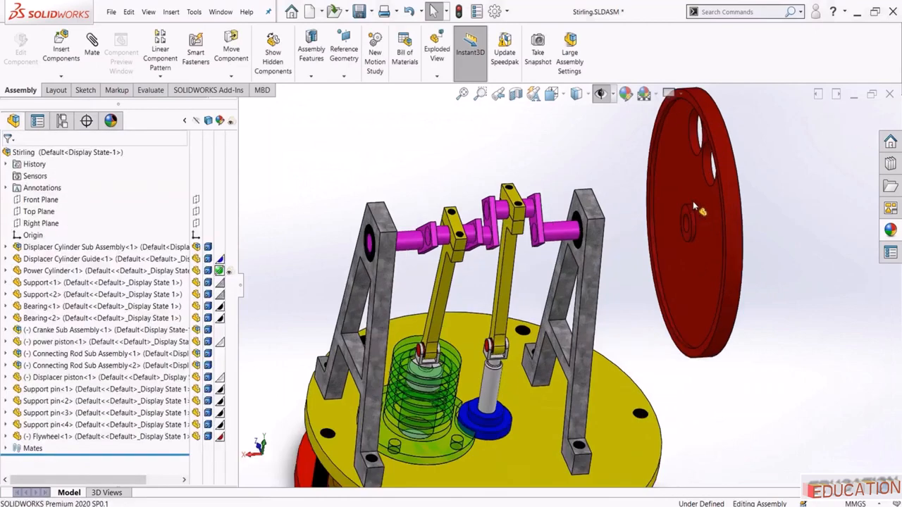
Mate the flywheel bore concentric to the crankshaft's end journal with rotation locked, and slide the flywheel outward past the support
click(92, 46)
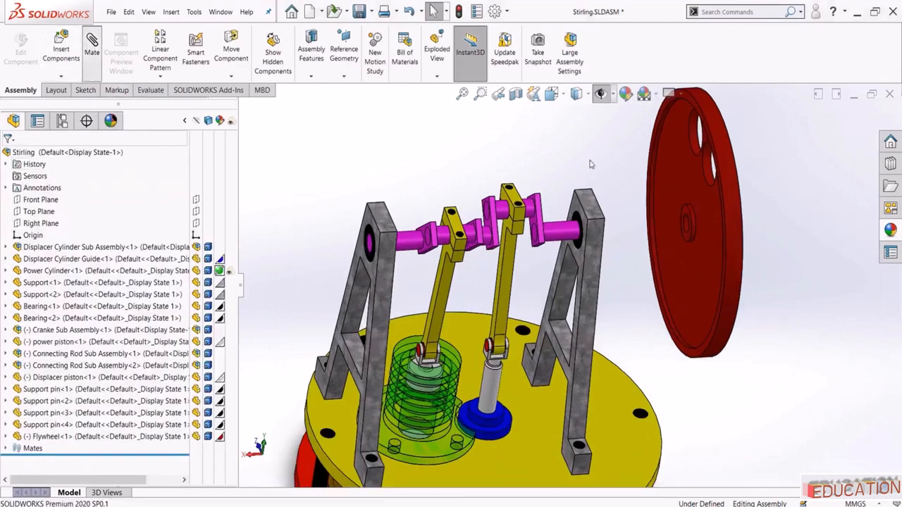
scroll(736, 165, down, 4)
click(638, 290)
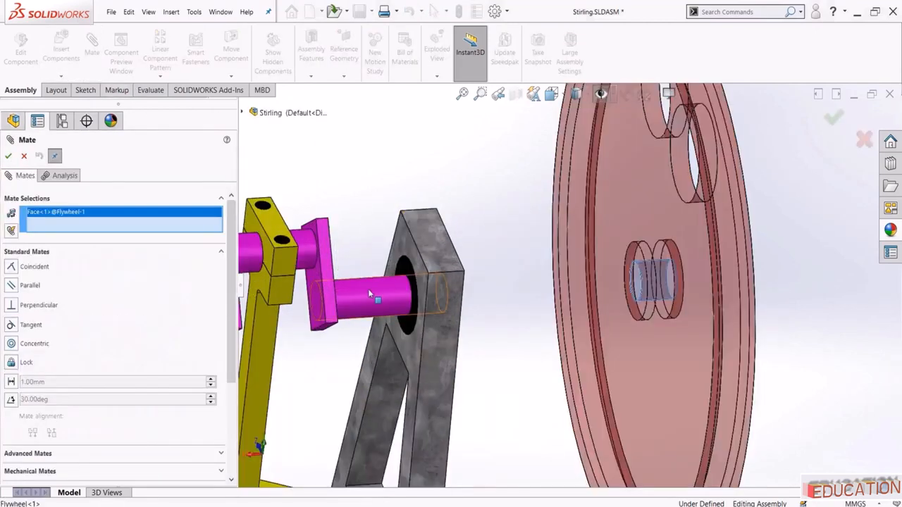
click(371, 297)
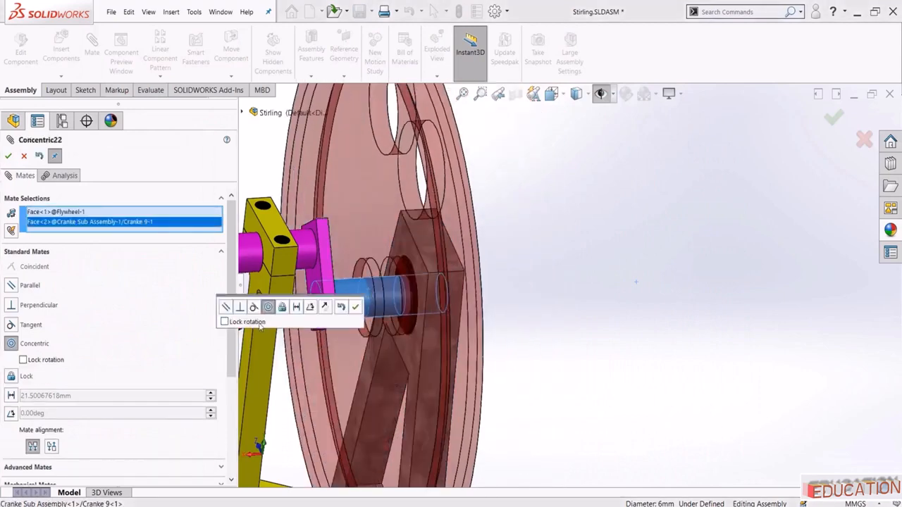
scroll(550, 240, up, 2)
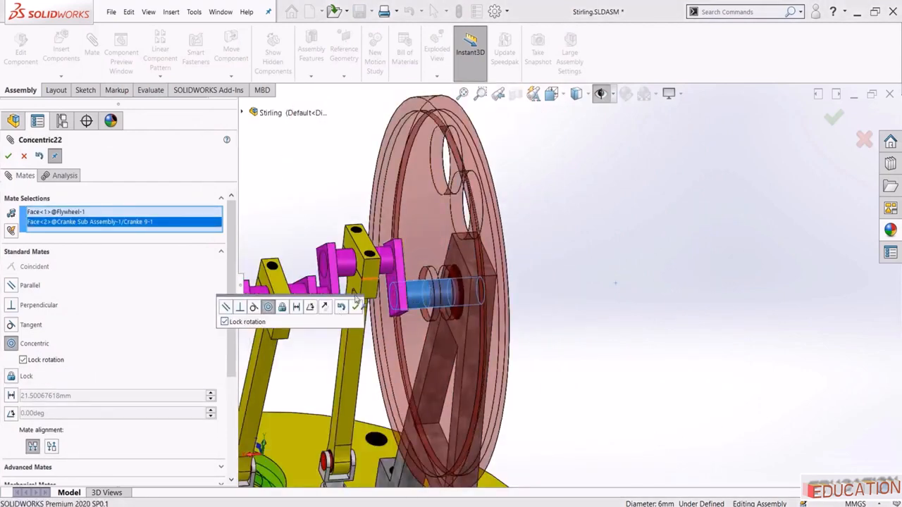
click(355, 308)
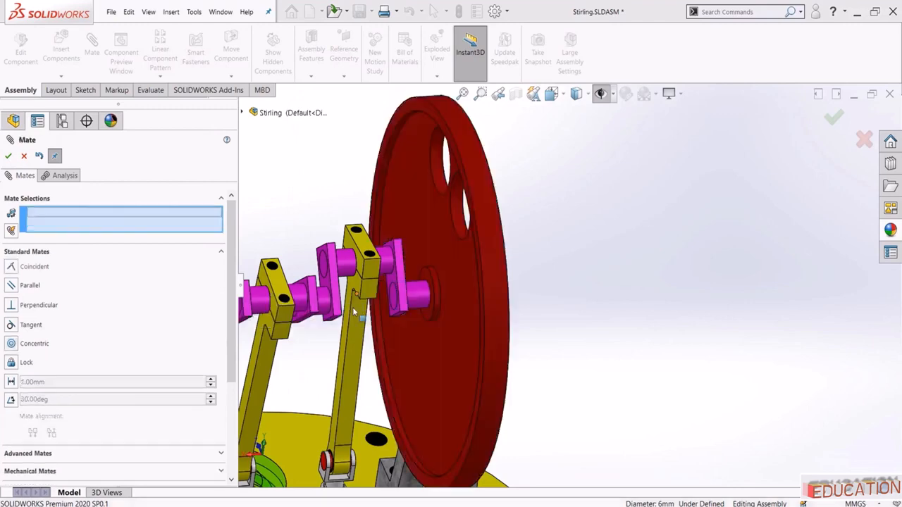
click(10, 156)
drag(540, 258, 545, 264)
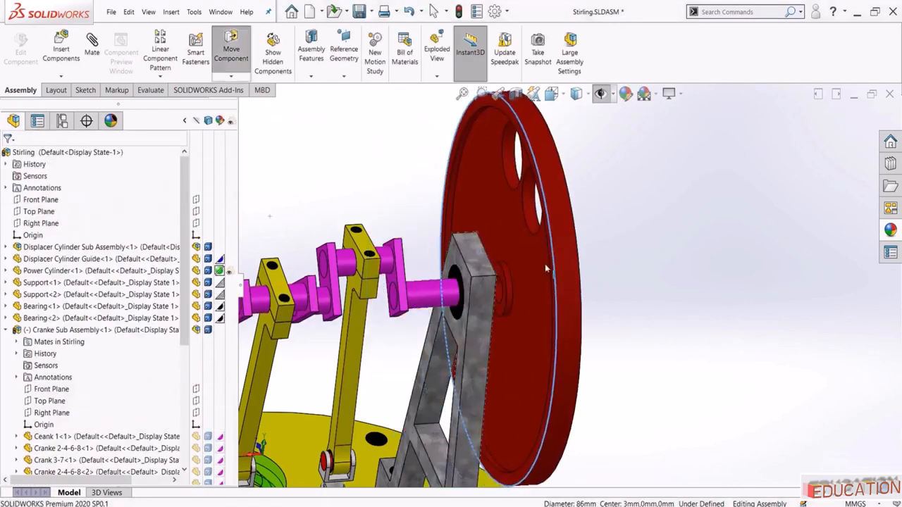
key(Escape)
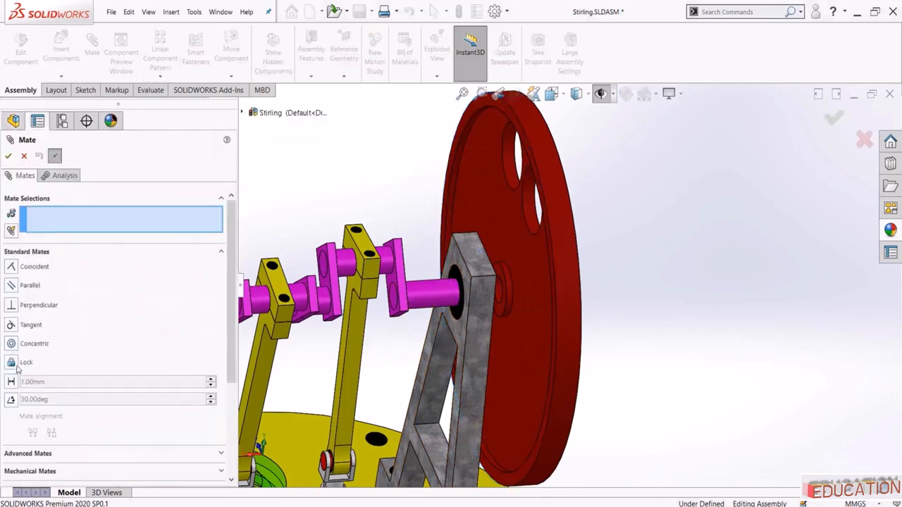
Add a Centered Width mate placing the flywheel's two side faces midway between the bearing face and the adjacent crank web face
click(24, 454)
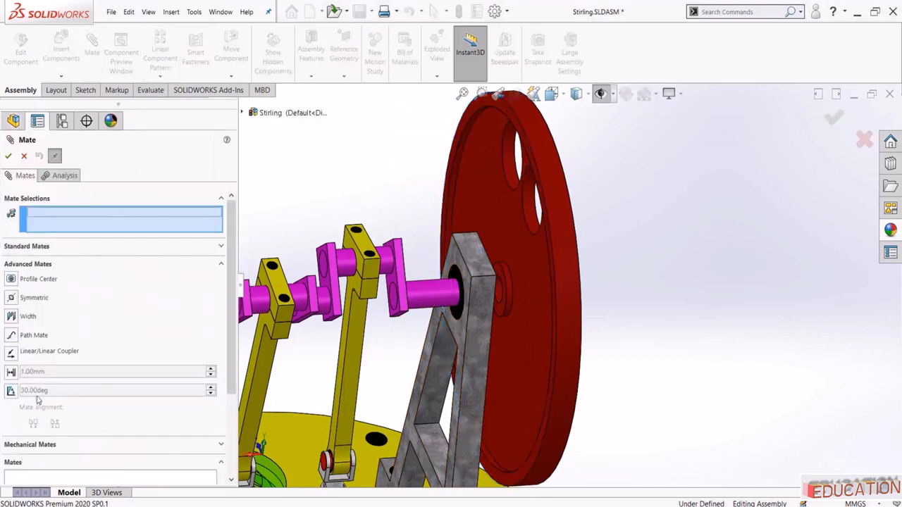
click(12, 317)
scroll(448, 254, down, 4)
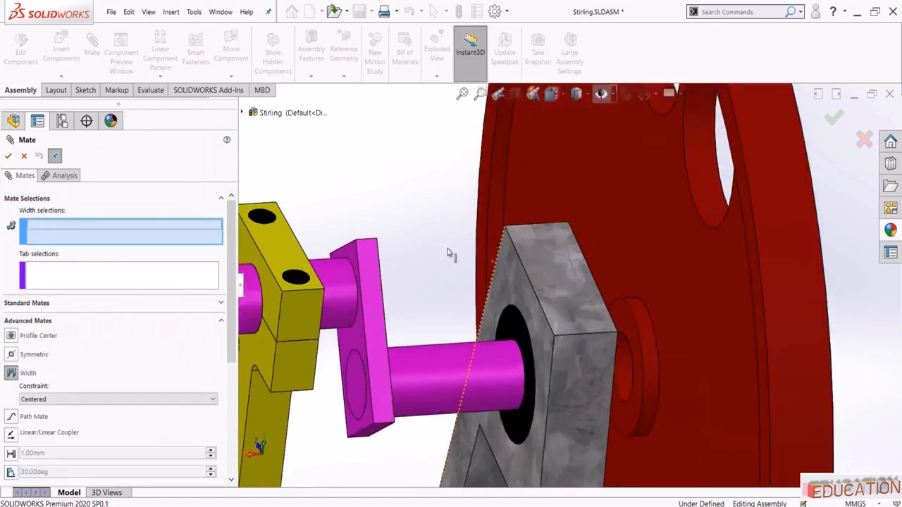
click(513, 327)
middle_drag(453, 337, 307, 331)
click(301, 329)
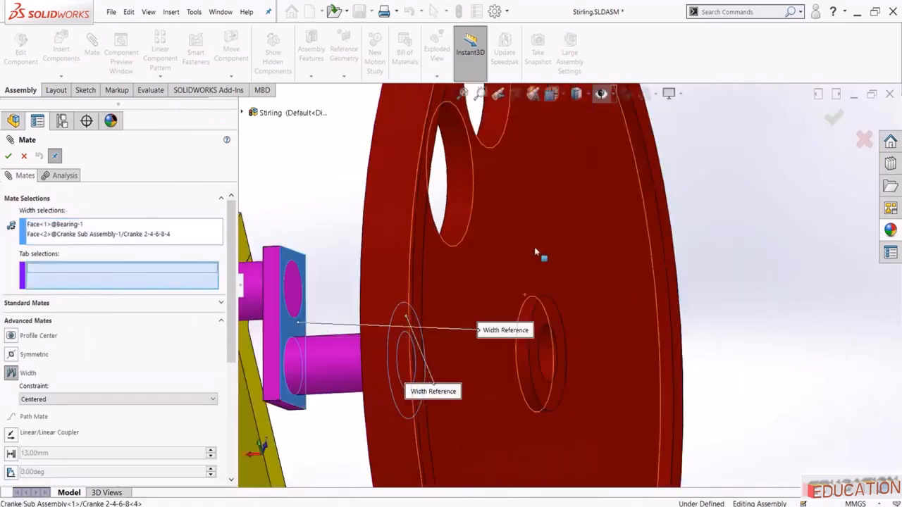
click(503, 265)
scroll(503, 265, up, 5)
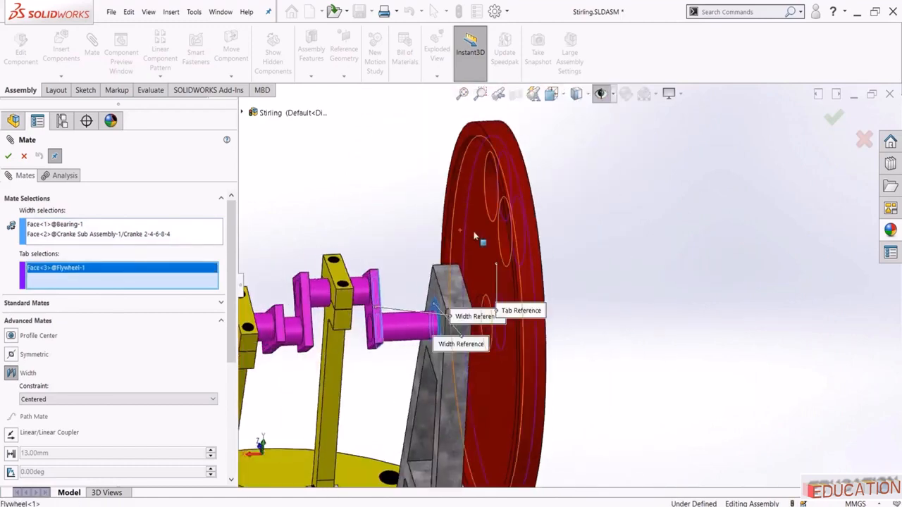
click(479, 241)
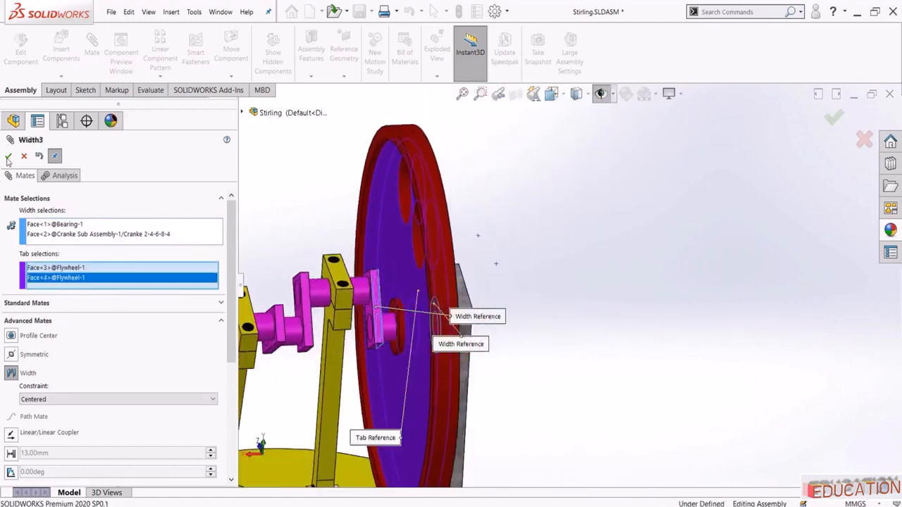
click(9, 156)
click(9, 156)
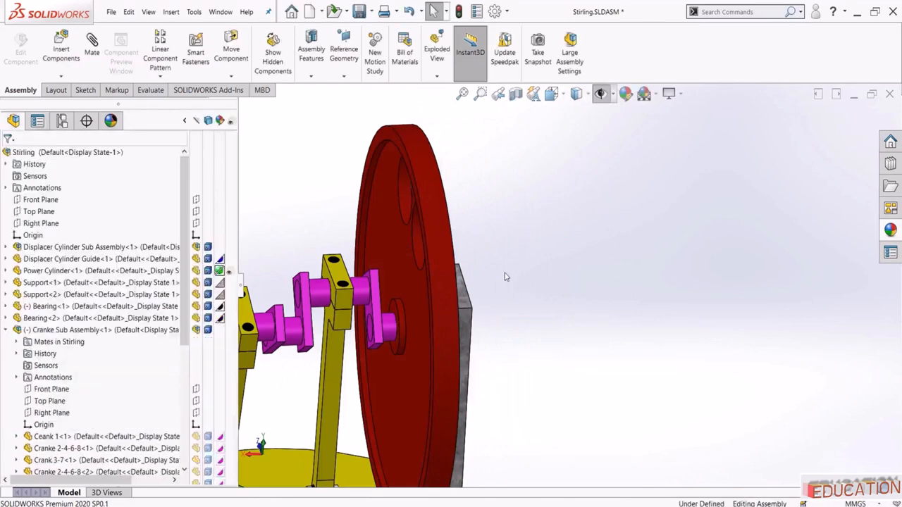
Turn the flywheel to check the crank mechanism's motion, and inspect the cylinders on the upper plate
middle_drag(505, 273, 389, 334)
drag(389, 334, 448, 220)
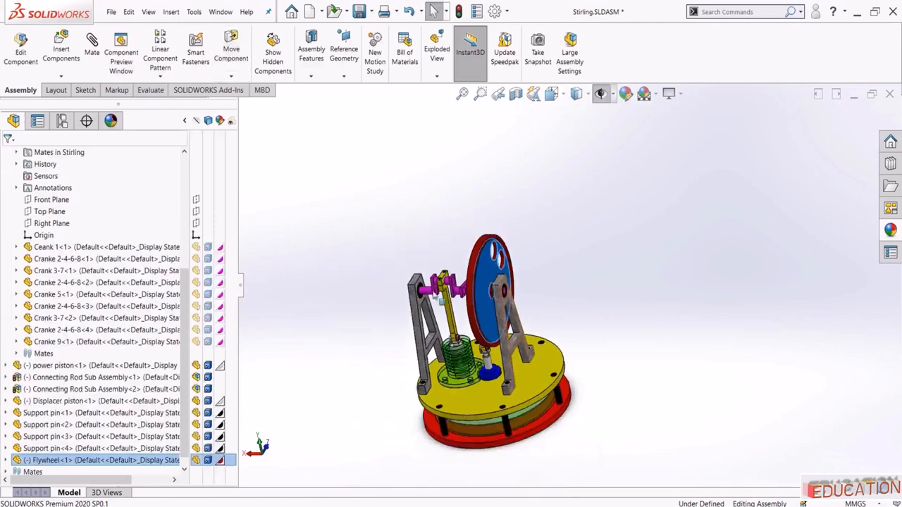
scroll(491, 372, down, 5)
middle_drag(492, 372, 440, 292)
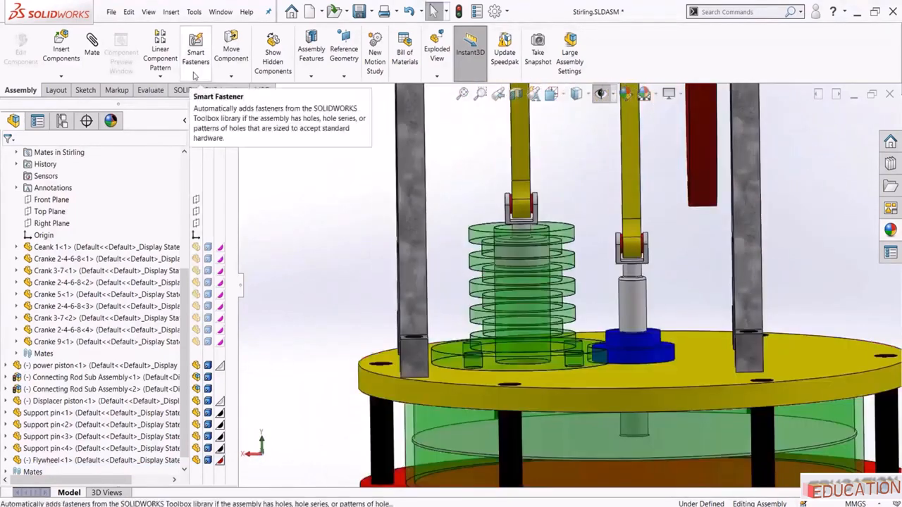
Turn off the transparency of the green power cylinder
click(150, 90)
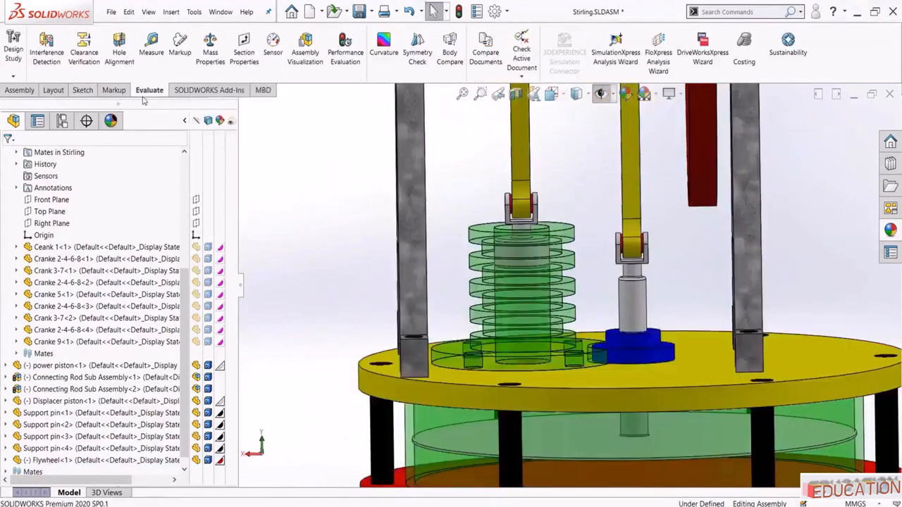
click(150, 49)
middle_drag(532, 343, 571, 330)
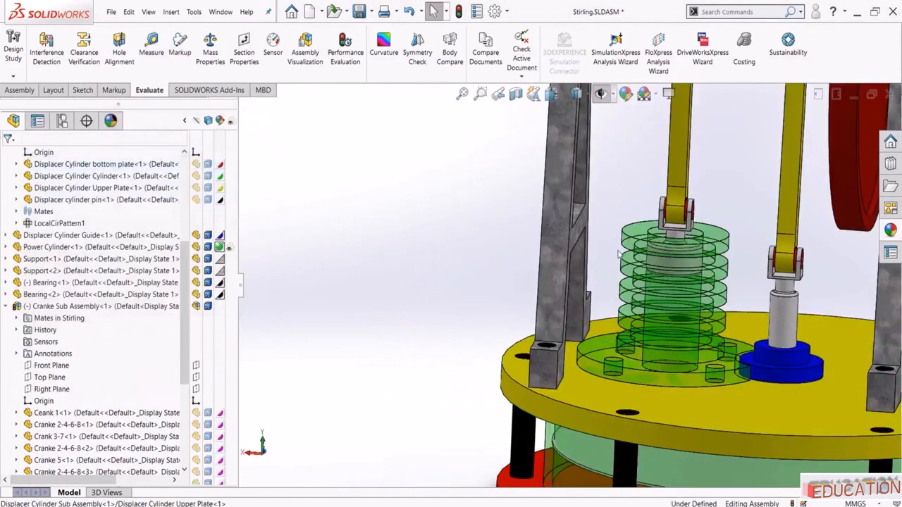
scroll(624, 248, down, 2)
click(624, 248)
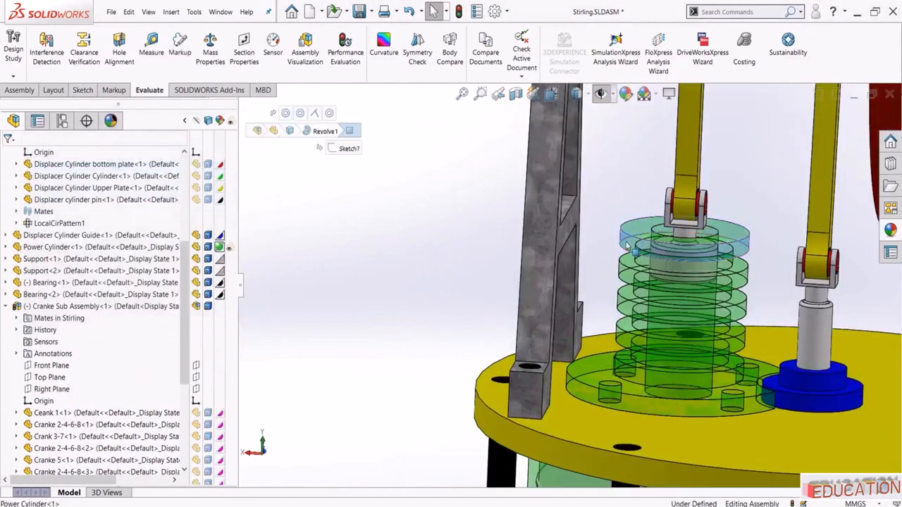
click(368, 270)
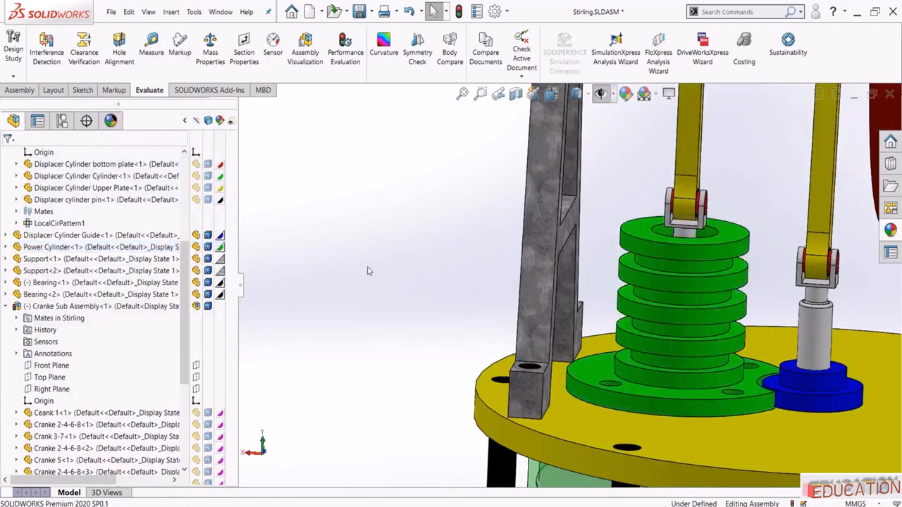
Measure the distance between the power cylinder's flange face and the displacer cylinder upper plate
click(151, 43)
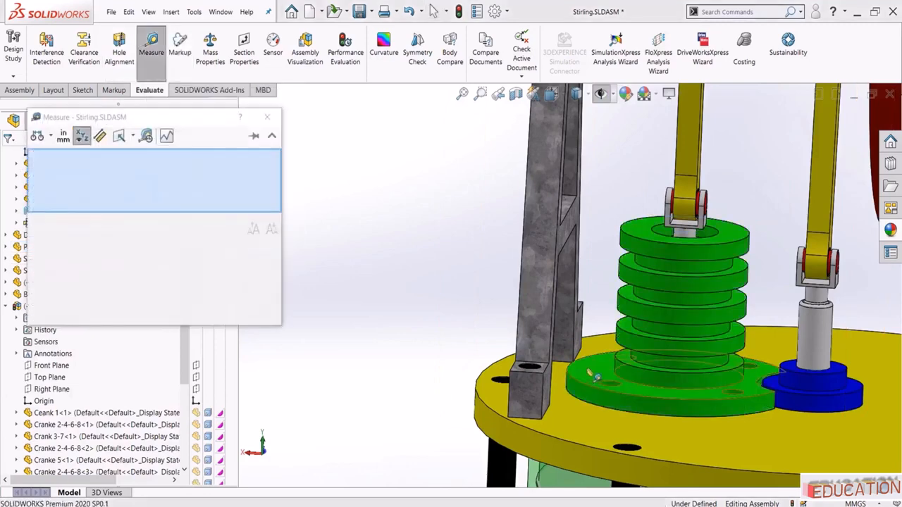
middle_drag(604, 389, 602, 359)
click(601, 360)
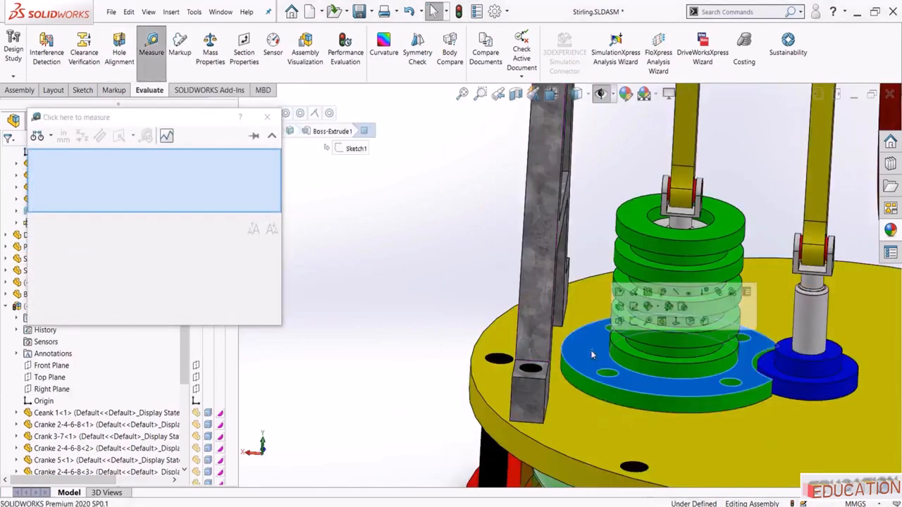
click(369, 268)
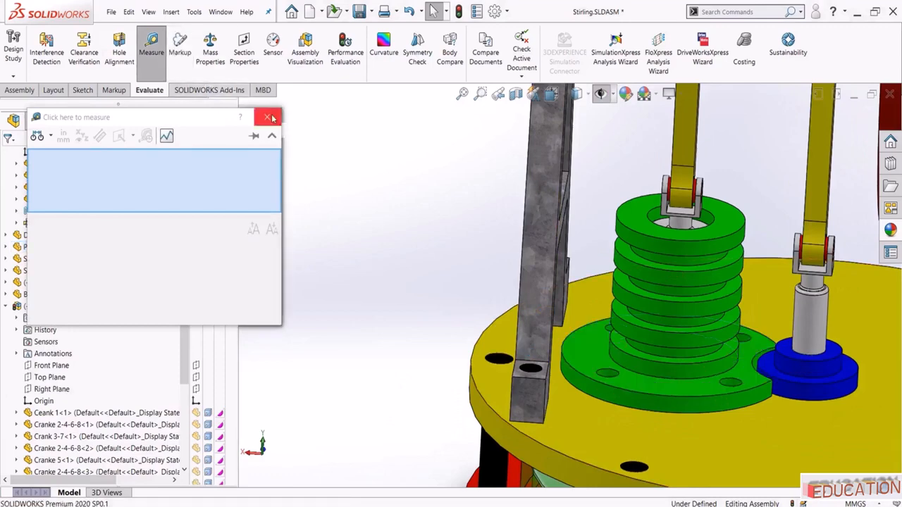
key(Escape)
click(152, 56)
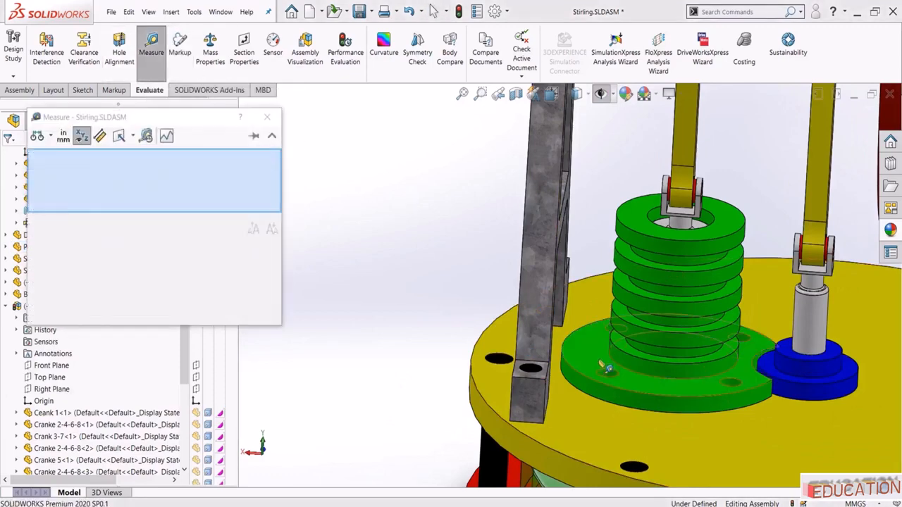
click(588, 354)
middle_drag(588, 355, 497, 439)
click(513, 329)
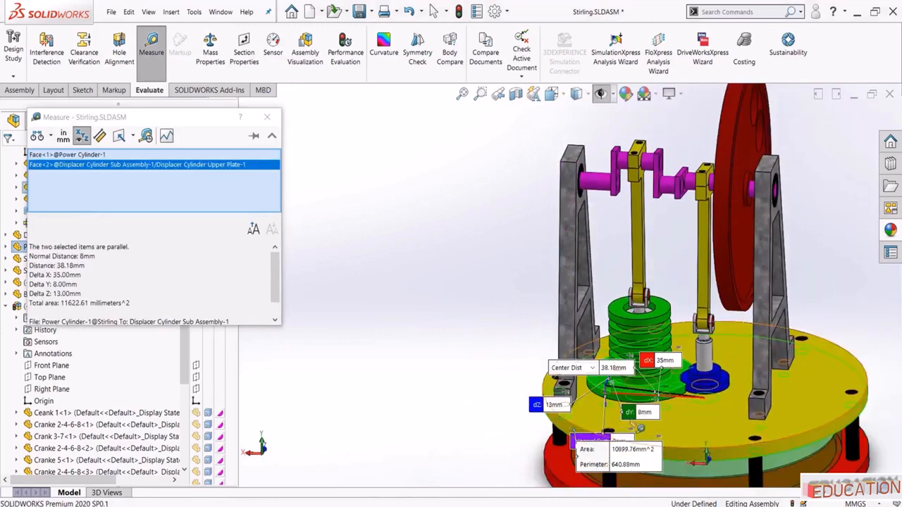
Measure the diameter of a mounting hole in the power cylinder's flange
click(151, 44)
click(151, 44)
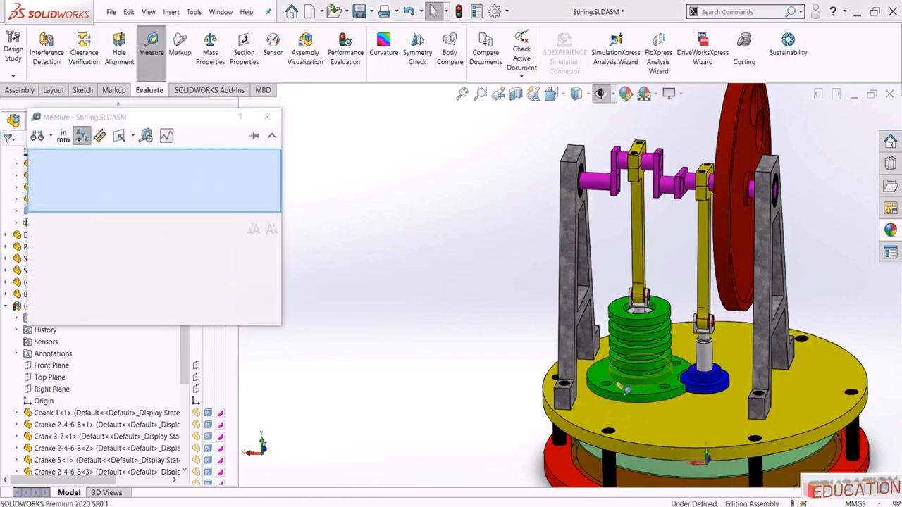
scroll(595, 368, down, 5)
scroll(595, 365, up, 5)
scroll(559, 301, down, 7)
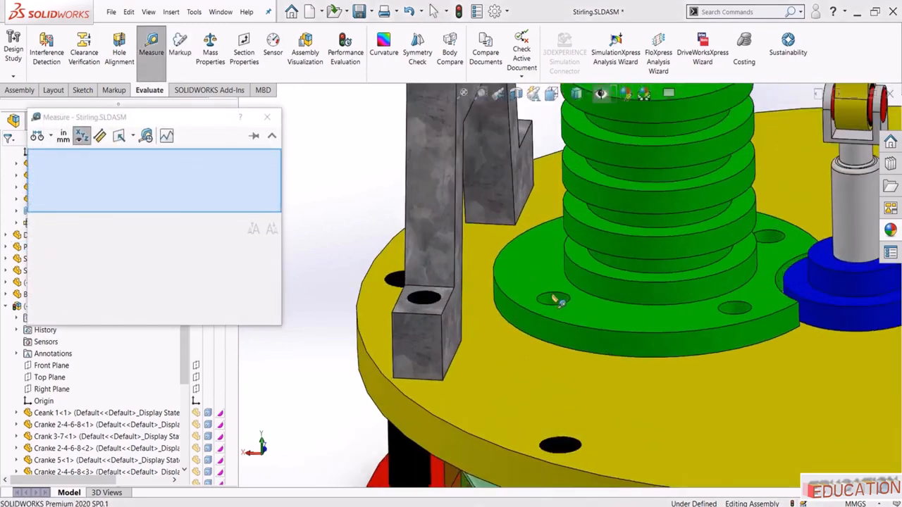
click(556, 300)
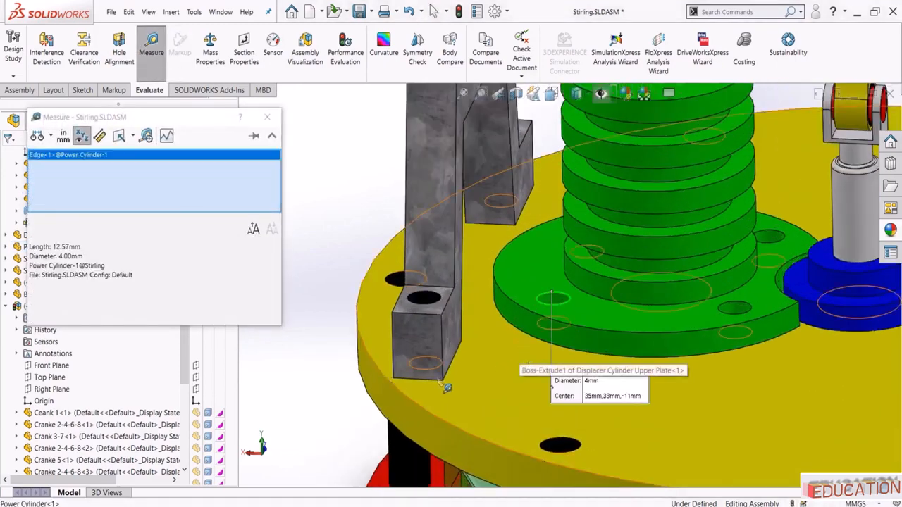
scroll(502, 392, up, 3)
key(Escape)
Save a copy of the Support pin part as "power cylinder pin" and open it, closing the original document
scroll(553, 363, down, 5)
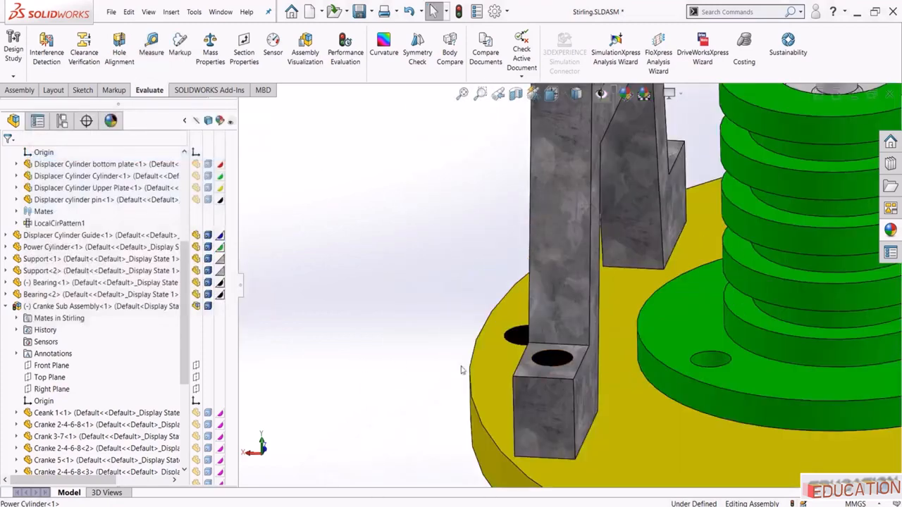
click(553, 361)
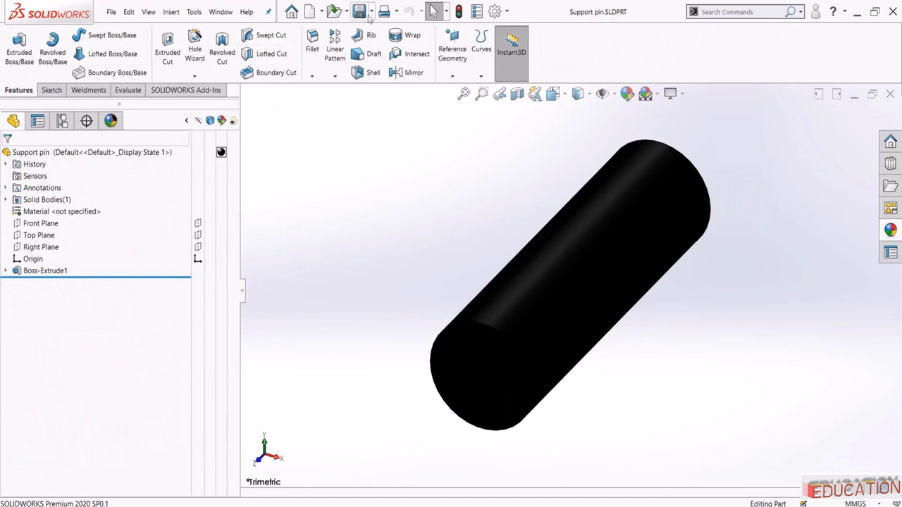
click(371, 12)
click(380, 41)
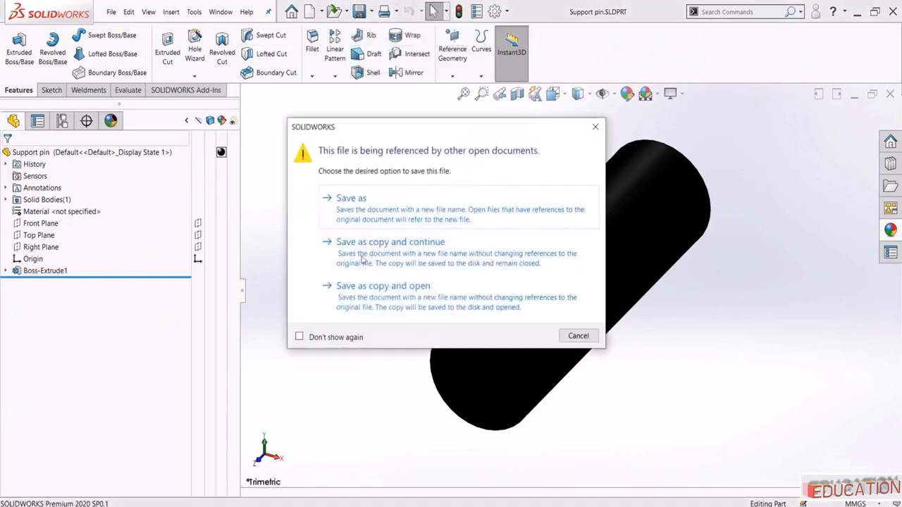
click(375, 301)
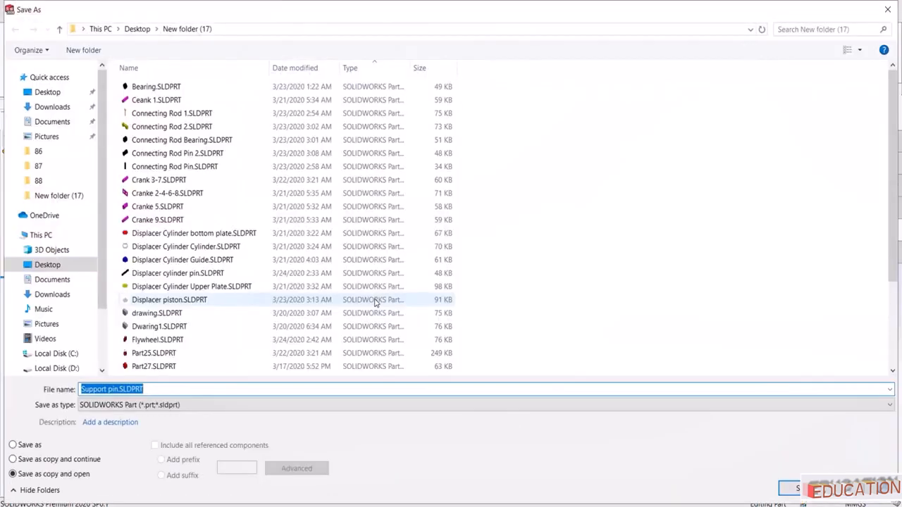
text(p)
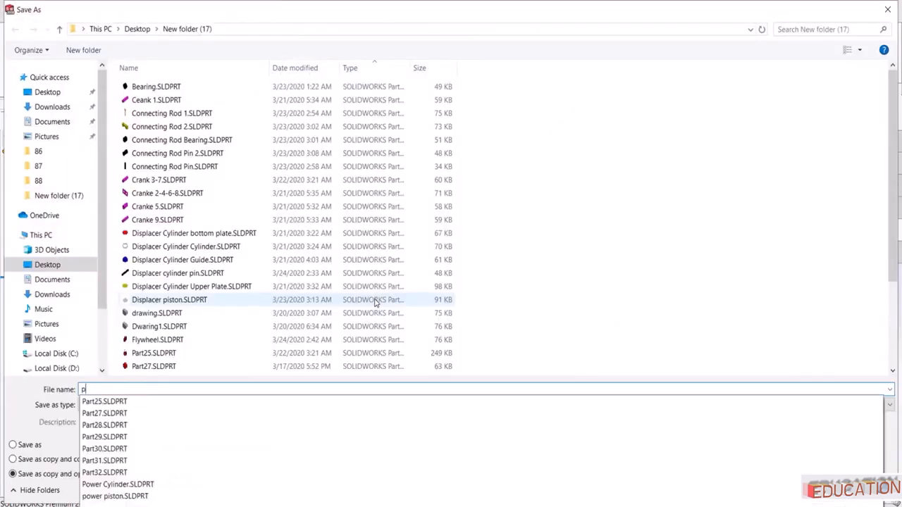
text(ower c)
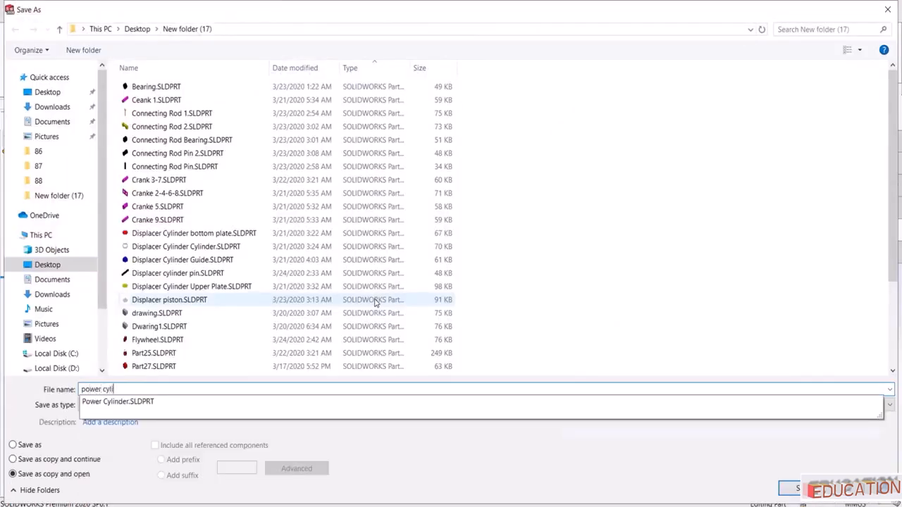
text(ylinder pin)
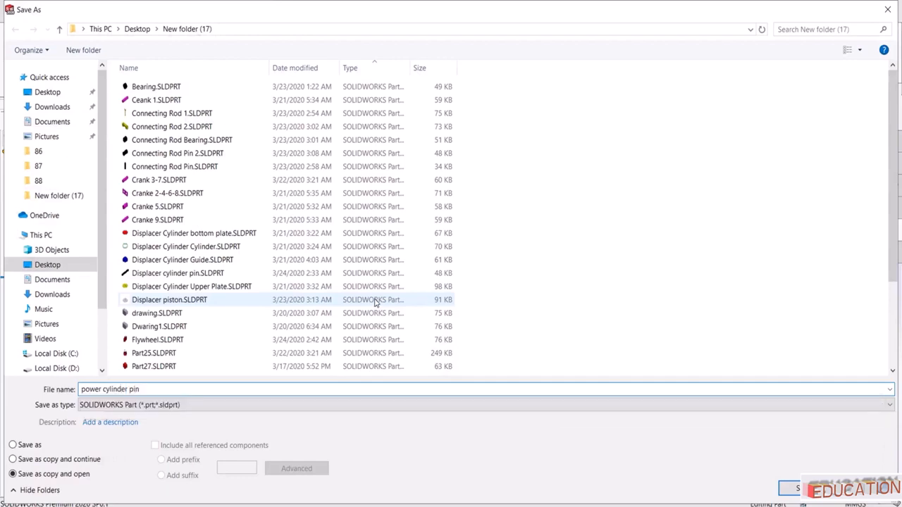
key(Return)
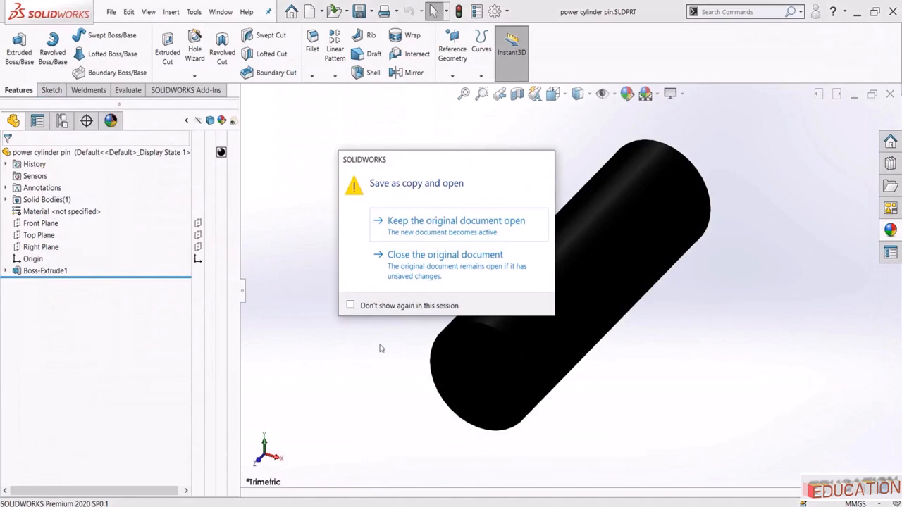
click(403, 254)
Set the power cylinder pin's extrusion depth to 8 mm, then save and close the part
click(64, 270)
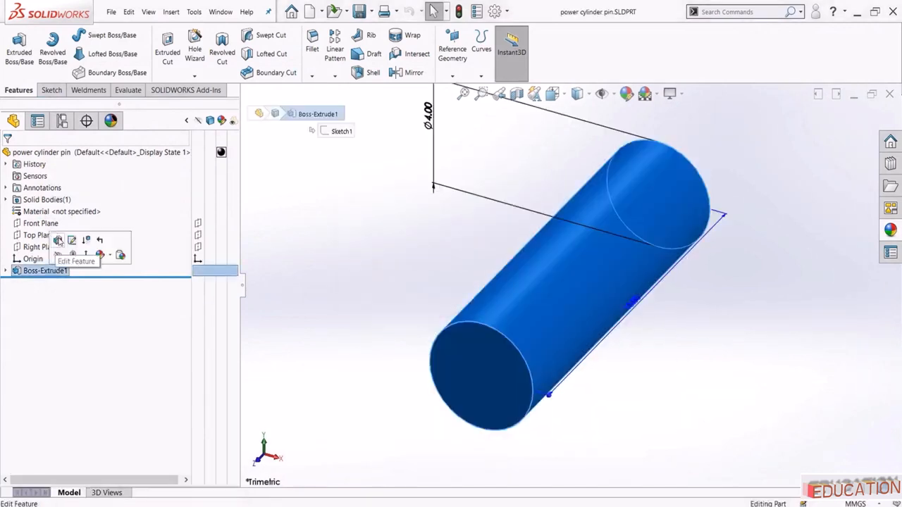
click(58, 241)
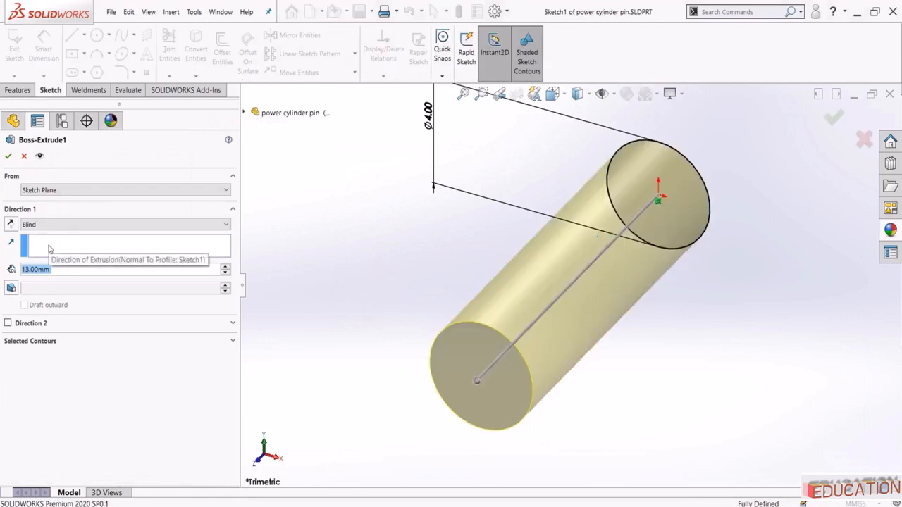
text(8)
key(Return)
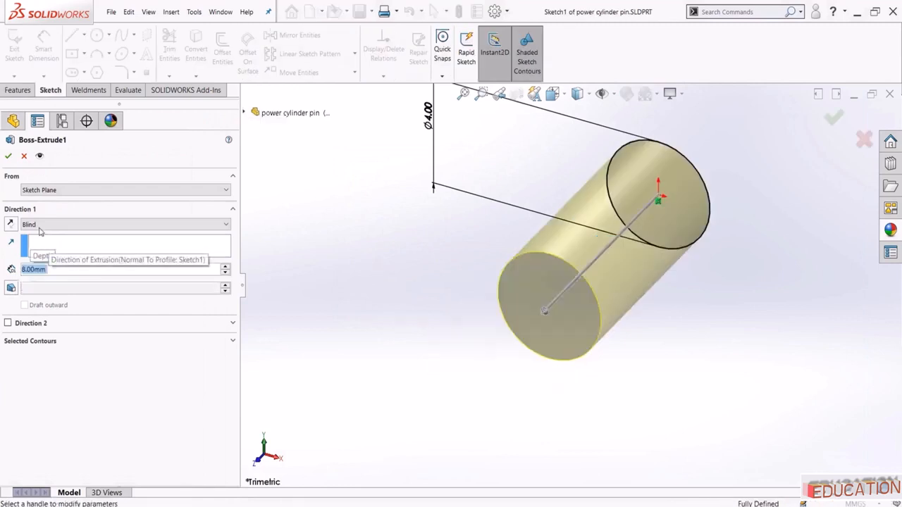
click(8, 156)
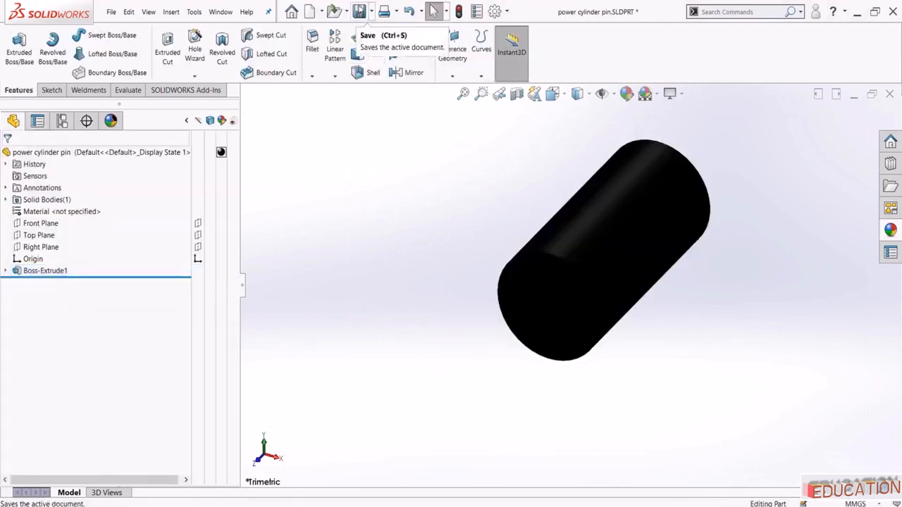
click(359, 11)
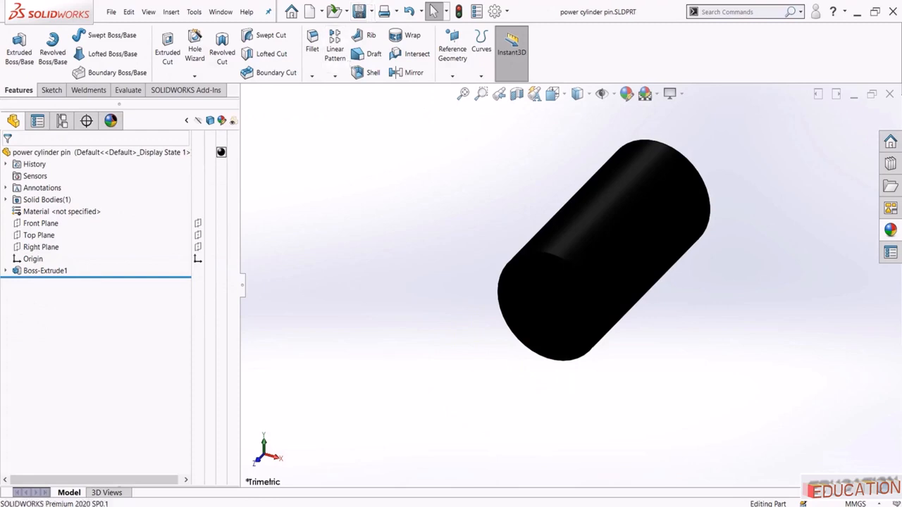
click(890, 94)
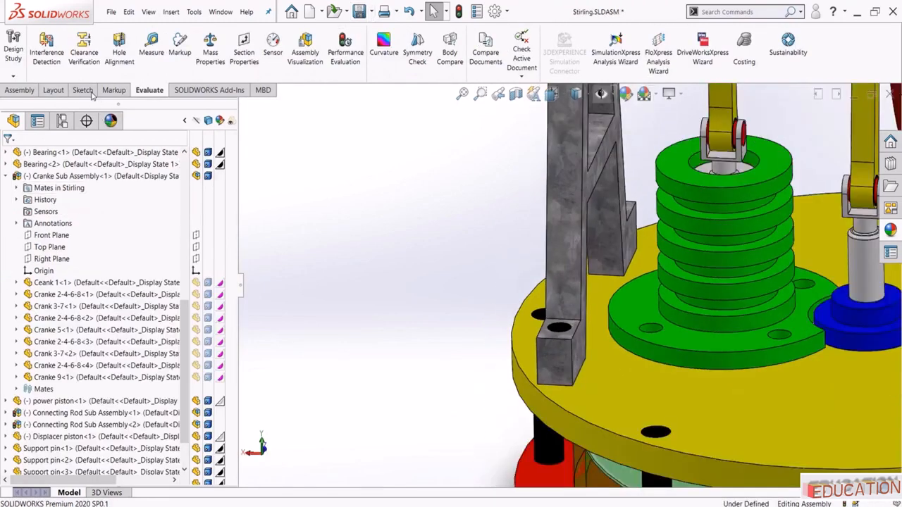
Insert the power cylinder pin part into the Stirling assembly beside the green power cylinder's flange
click(19, 90)
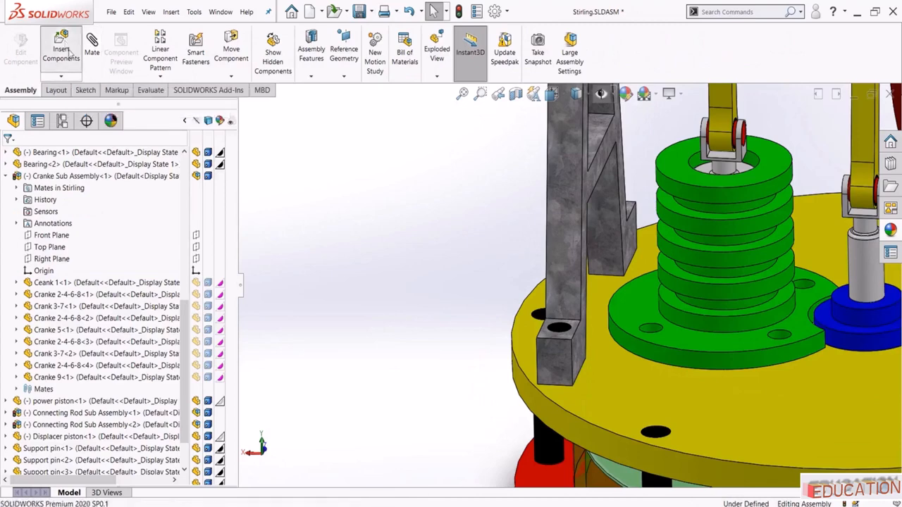
click(68, 51)
click(107, 344)
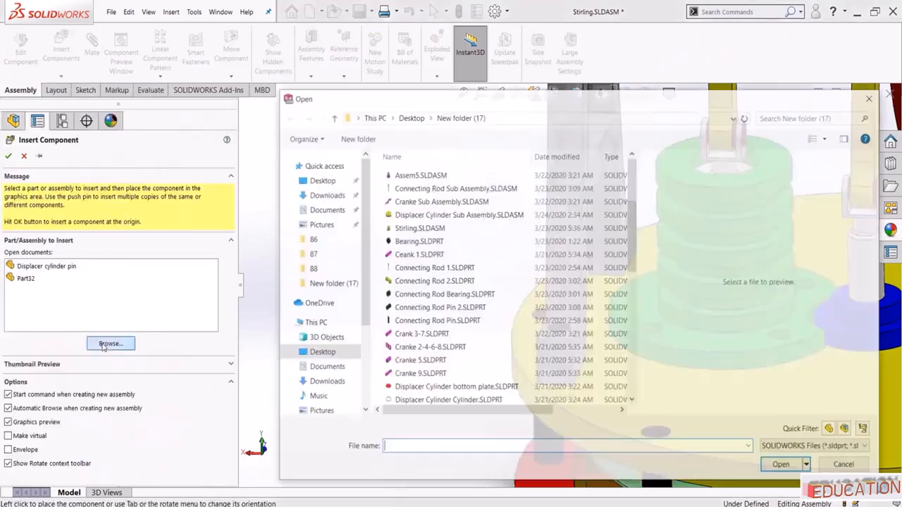
click(409, 295)
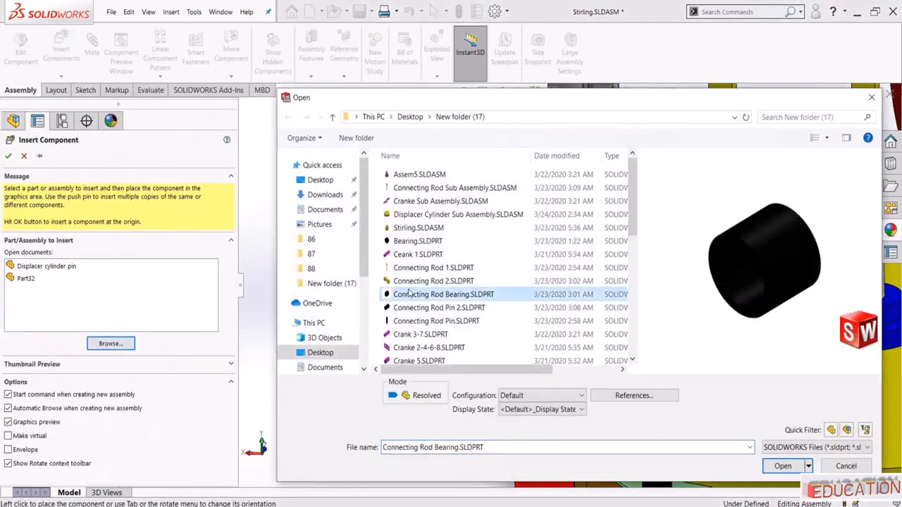
key(p)
key(Down)
key(Down)
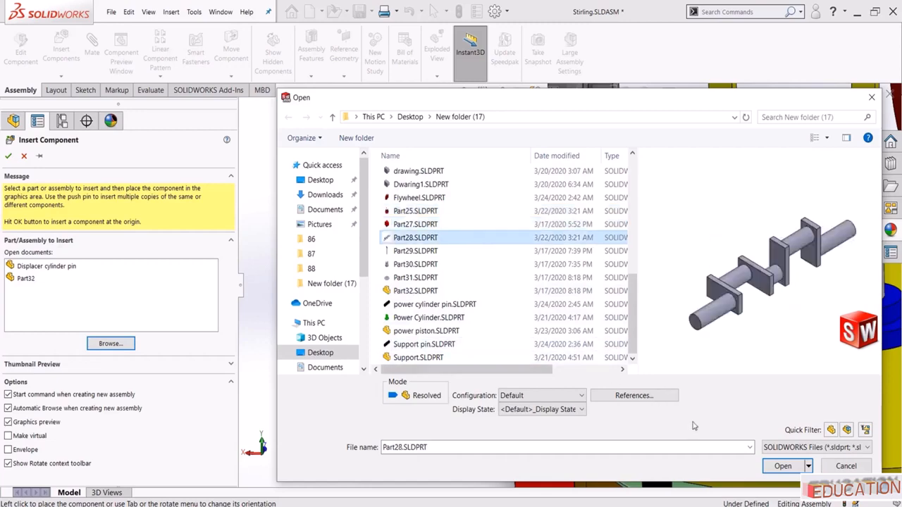
key(Down)
key(Down)
key(Down)
key(Down)
key(Down)
click(783, 466)
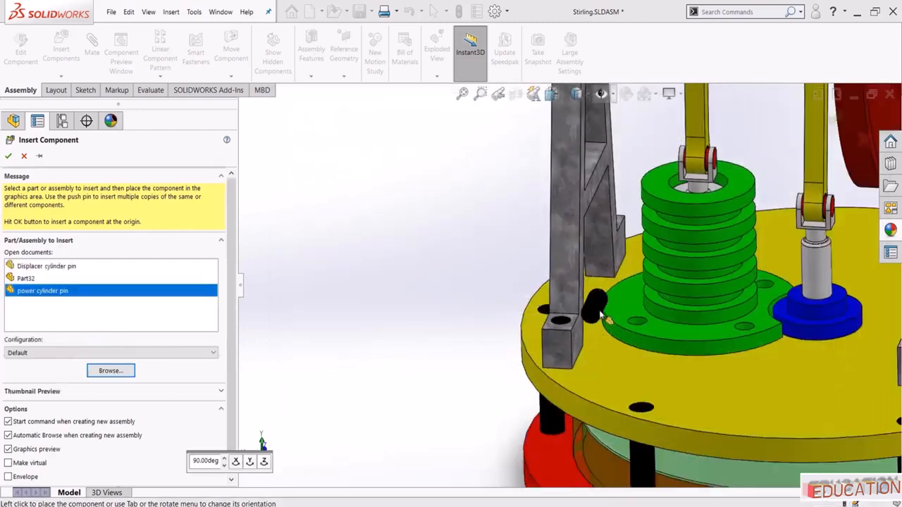
click(602, 315)
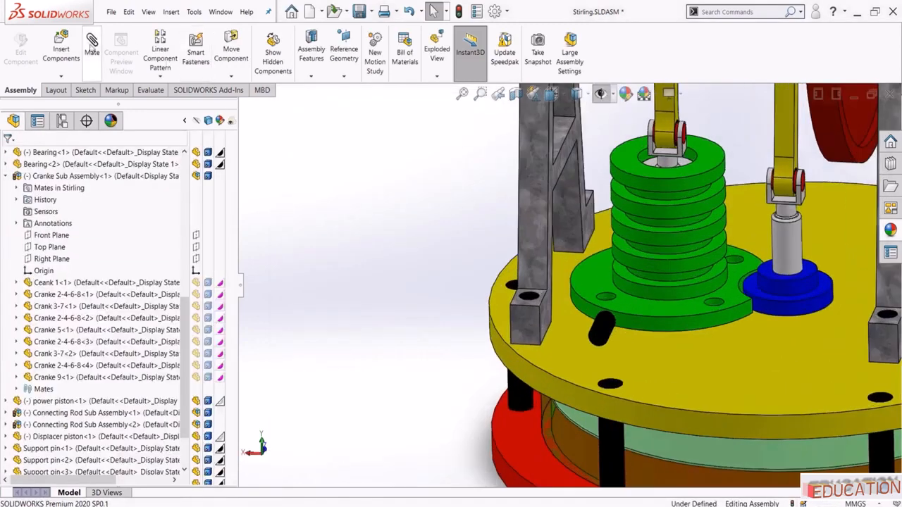
Mate the pin's cylindrical face concentric with the flange mounting hole nearest the grey support, with rotation locked
click(91, 44)
scroll(573, 326, down, 5)
click(610, 318)
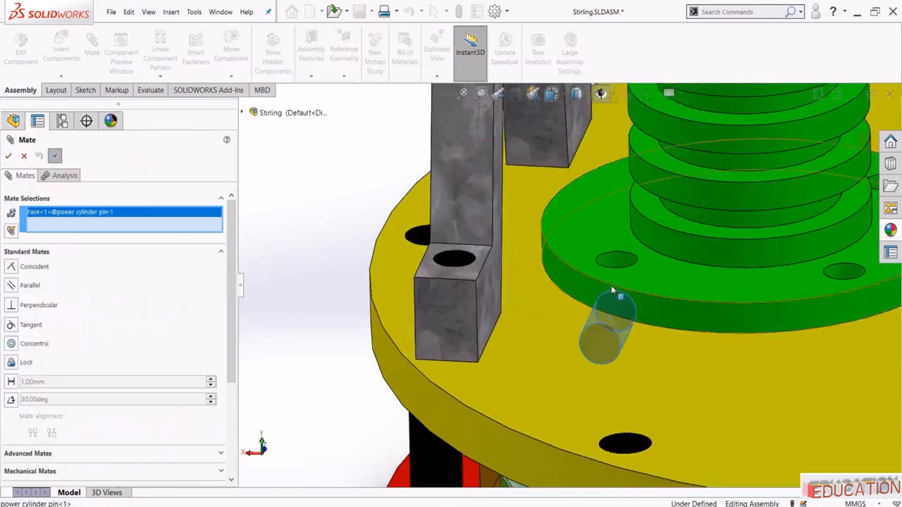
scroll(611, 268, down, 3)
click(612, 240)
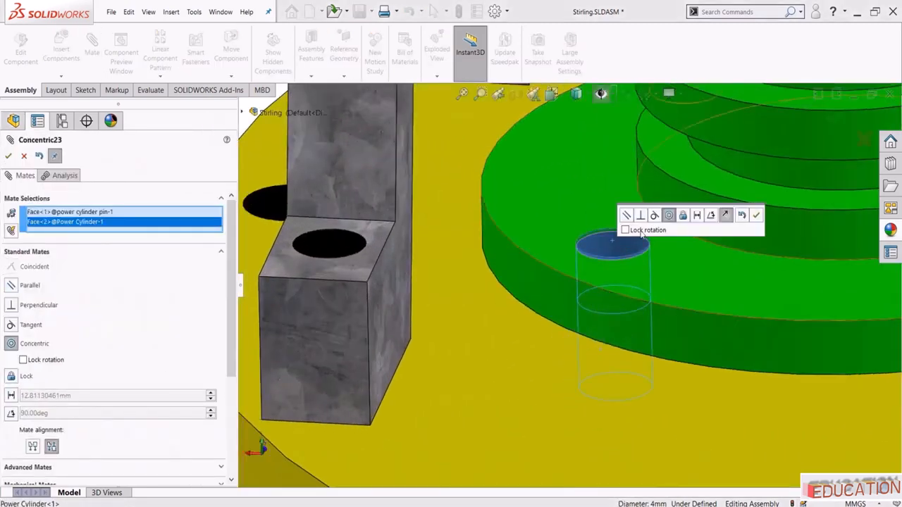
click(626, 230)
click(756, 219)
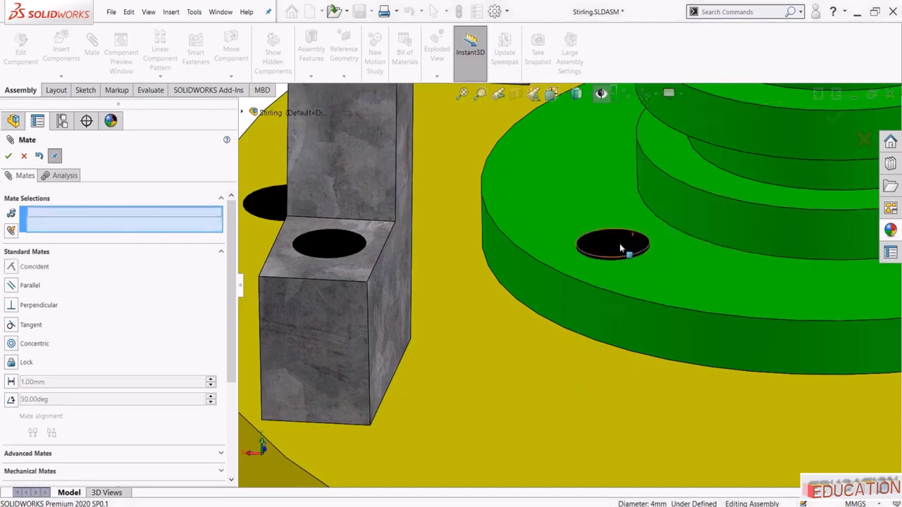
Make the pin's end face coincident with the top face of the power cylinder's flange
click(620, 243)
click(571, 196)
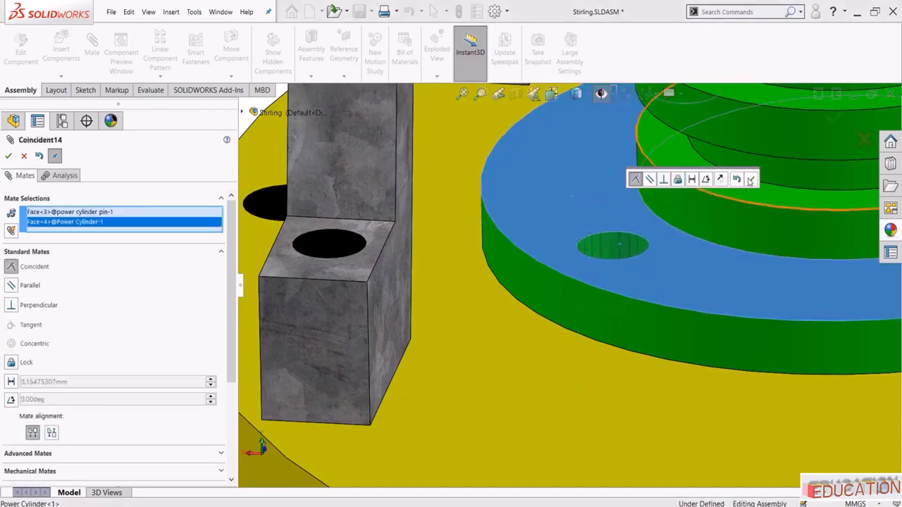
click(751, 178)
click(8, 155)
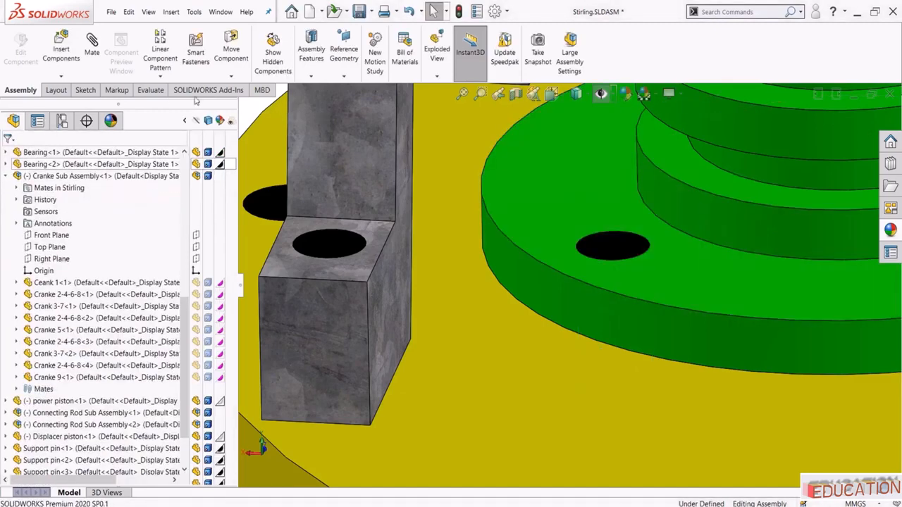
Circular-pattern the power cylinder pin around the power cylinder's axis with 4 equally spaced instances over 360°
click(160, 76)
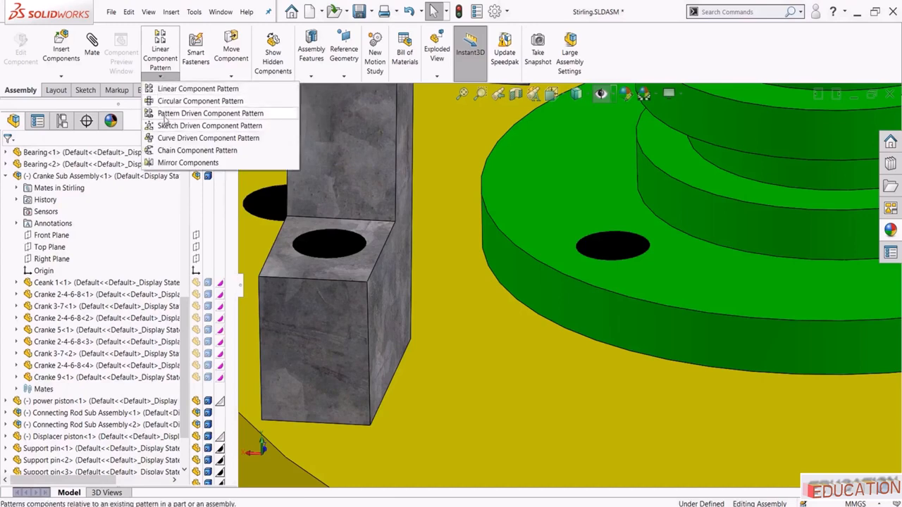
click(191, 100)
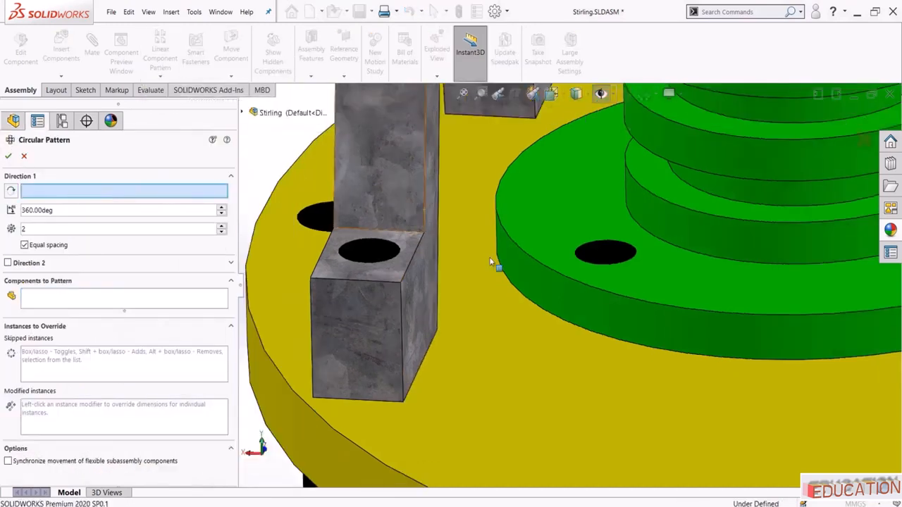
scroll(633, 272, up, 3)
click(643, 265)
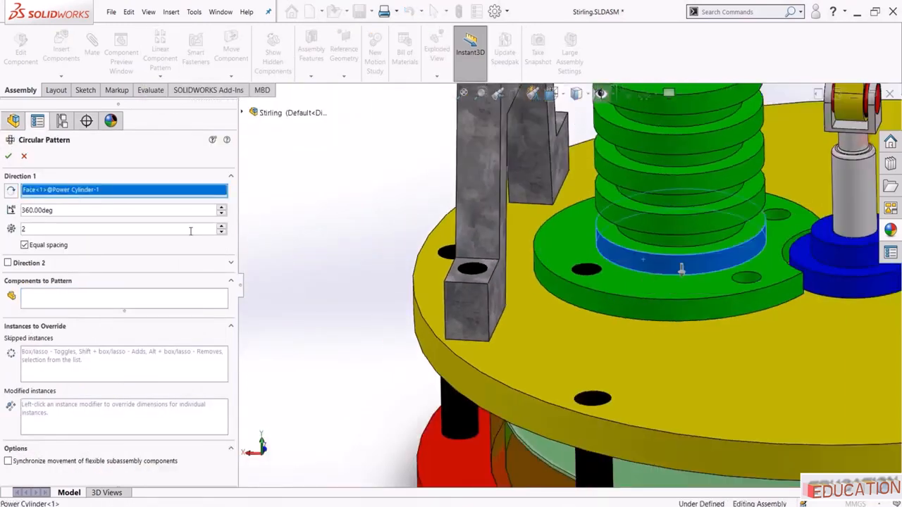
click(103, 304)
scroll(574, 280, down, 2)
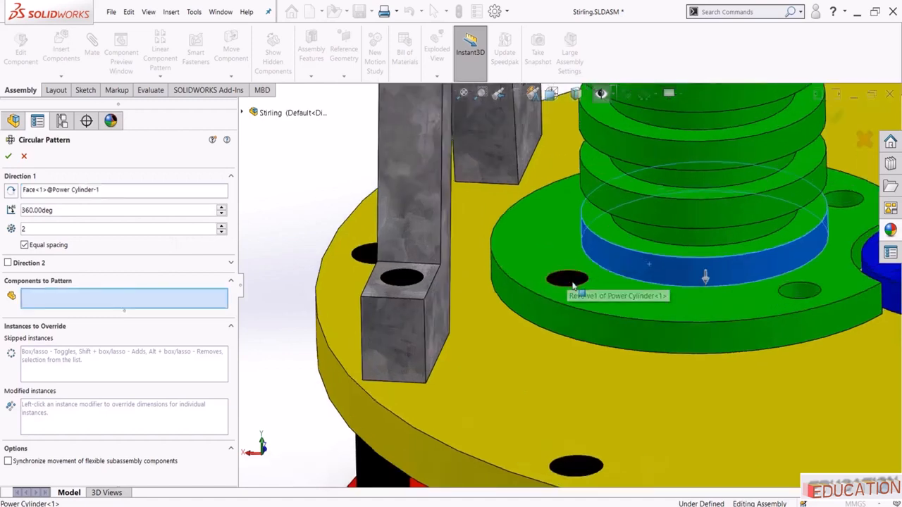
click(573, 285)
click(223, 227)
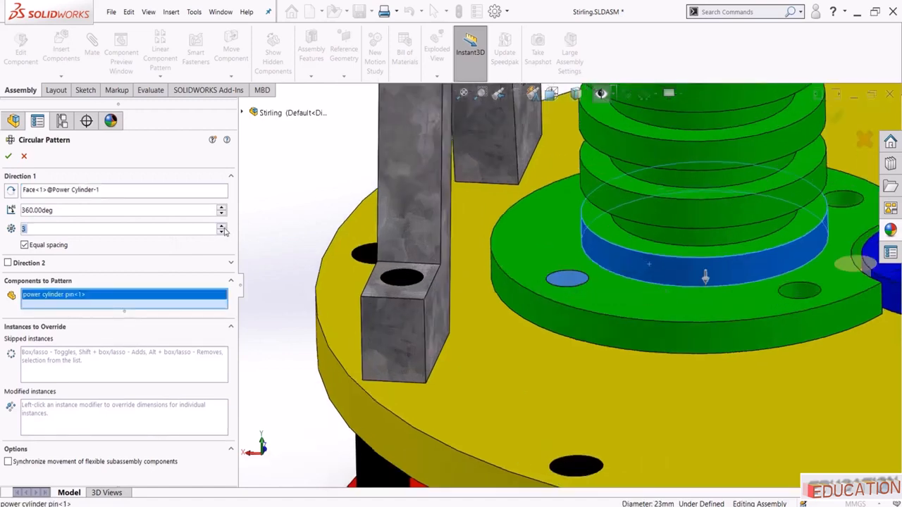
click(223, 228)
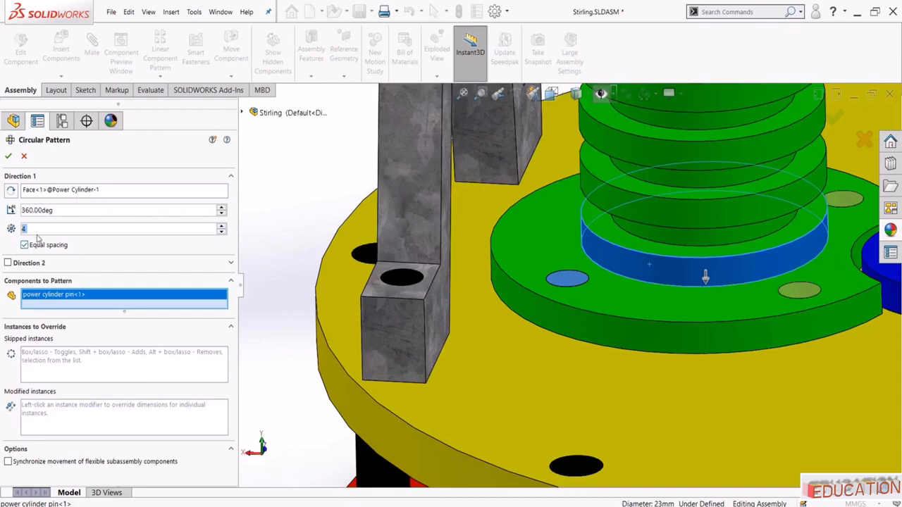
scroll(568, 285, up, 3)
click(9, 156)
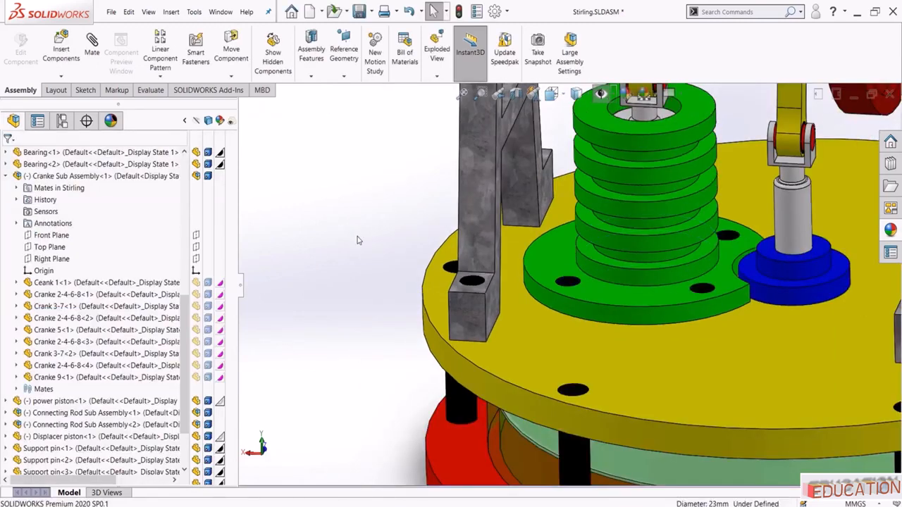
Save the Stirling assembly and turn the flywheel to check the crank mechanism's motion
scroll(381, 243, up, 5)
scroll(661, 258, down, 2)
mouse_move(591, 284)
middle_down()
mouse_move(599, 220)
mouse_move(616, 254)
mouse_move(599, 271)
middle_up()
scroll(597, 141, down, 1)
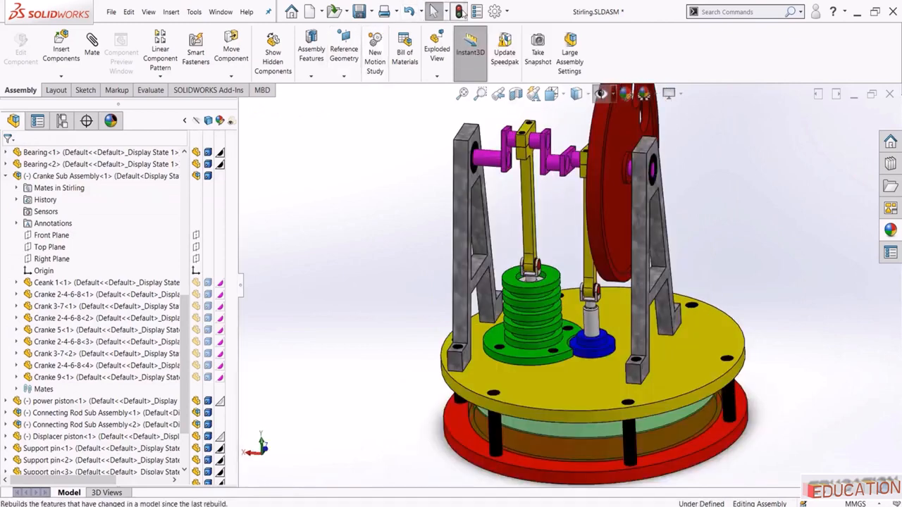
click(358, 12)
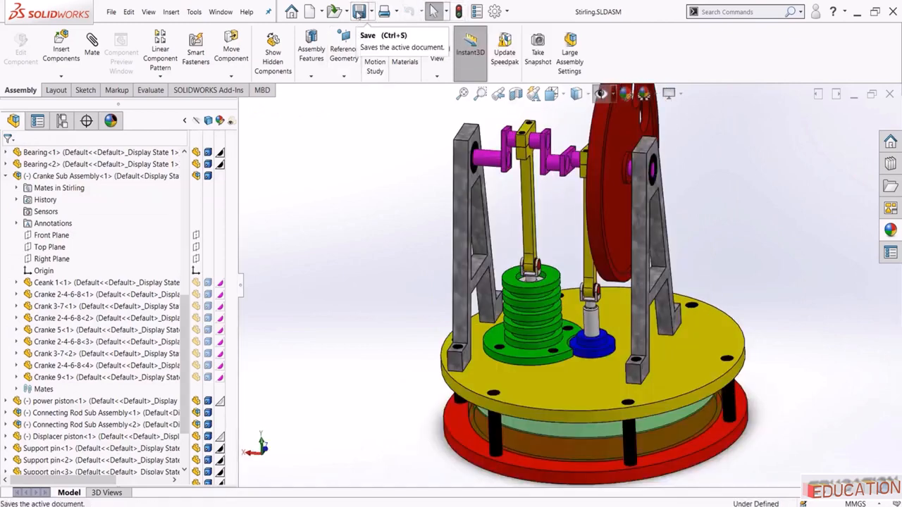
scroll(434, 205, up, 2)
drag(616, 160, 637, 229)
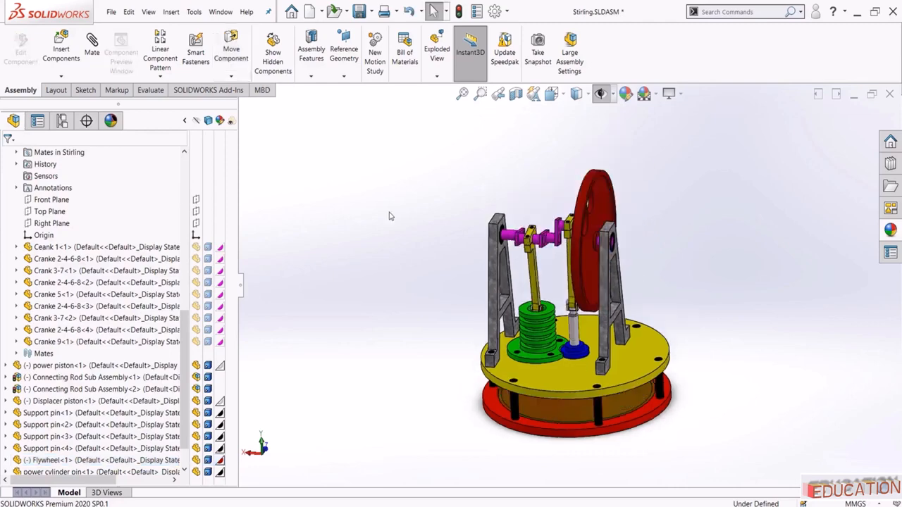
Start an exploded view and explode the flywheel-side support 150 mm outward along the X axis
click(437, 58)
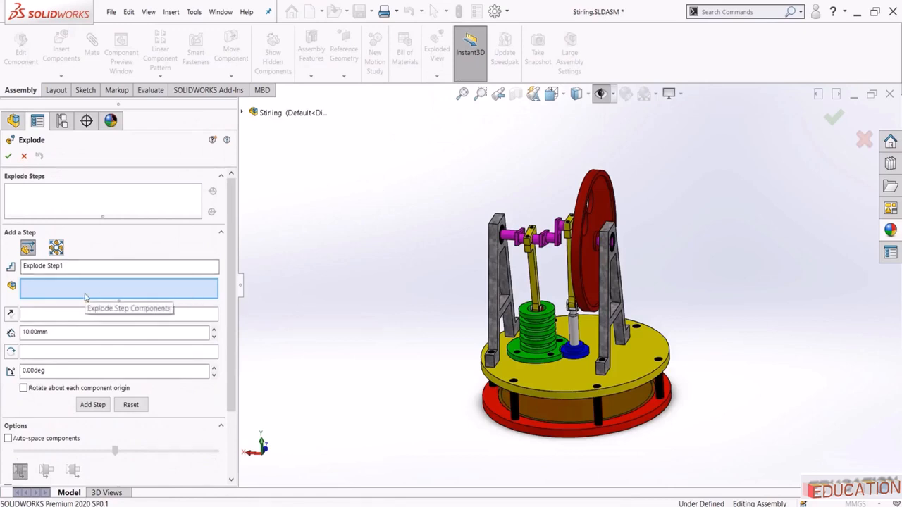
scroll(589, 248, down, 5)
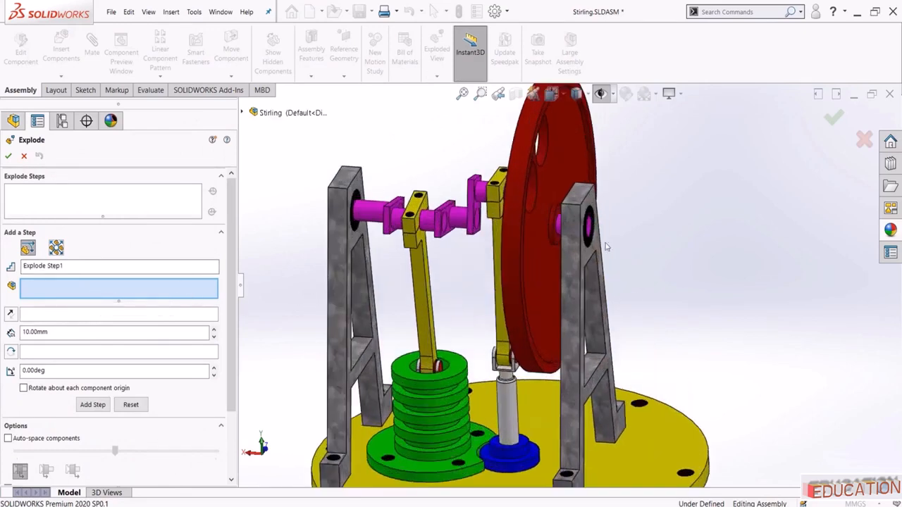
click(589, 249)
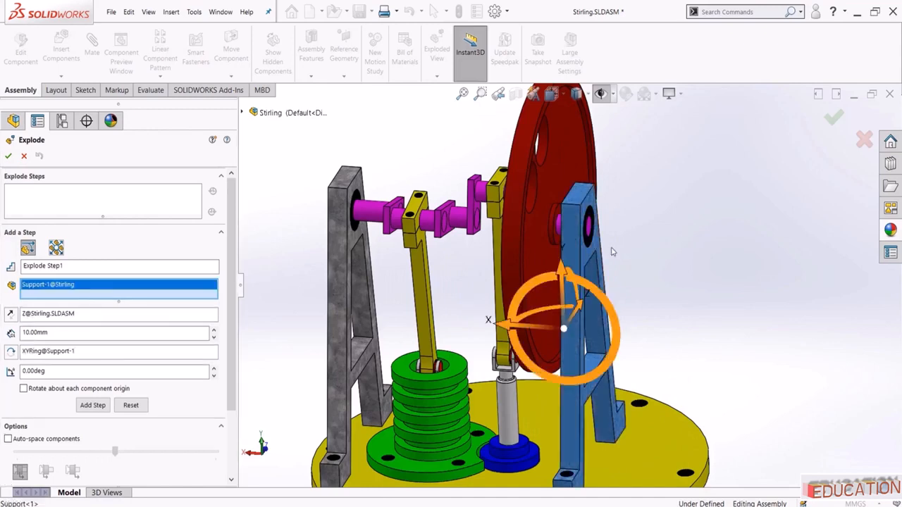
scroll(613, 252, up, 4)
drag(518, 308, 803, 377)
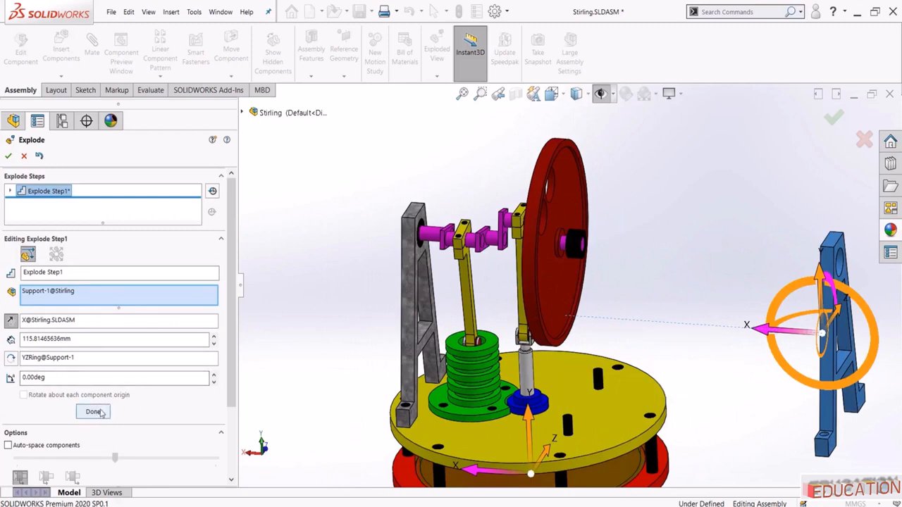
double_click(79, 339)
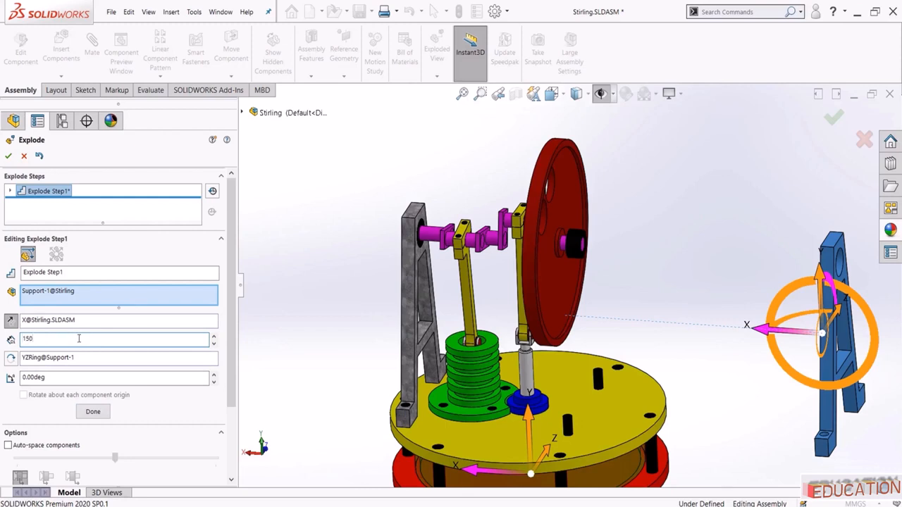
scroll(335, 337, up, 3)
key(Return)
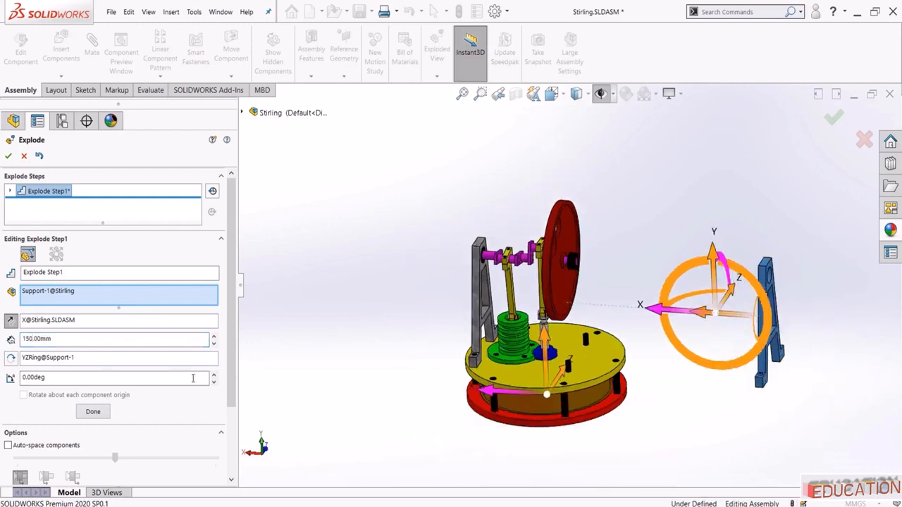
click(93, 413)
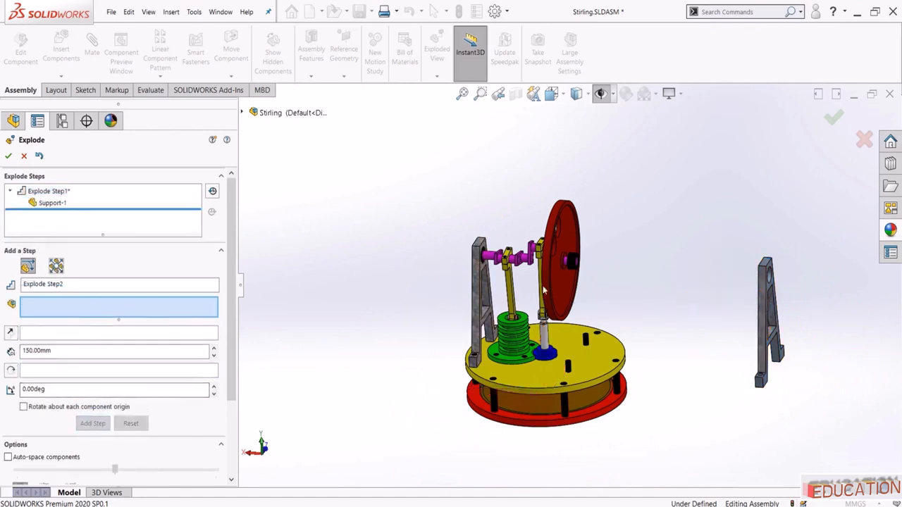
Explode the bearing beside the flywheel 130 mm along X, toward the exploded flywheel-side support
scroll(570, 270, down, 3)
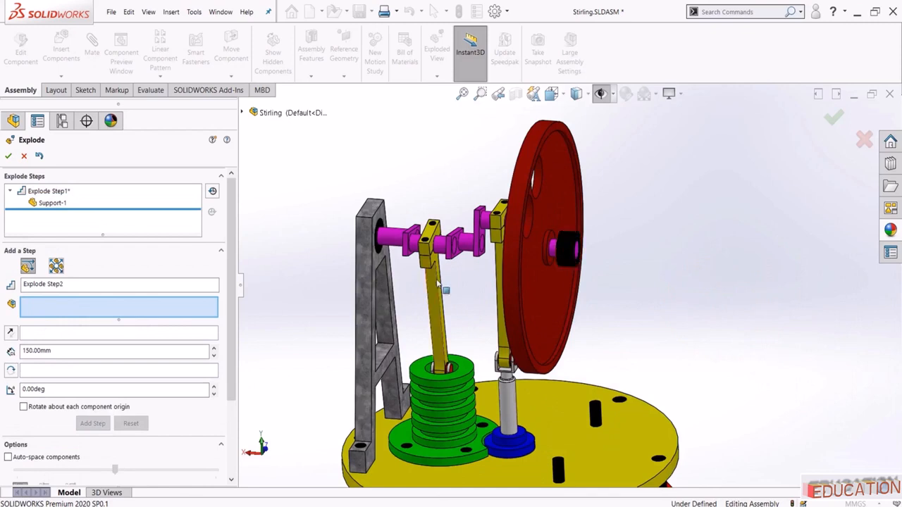
click(563, 261)
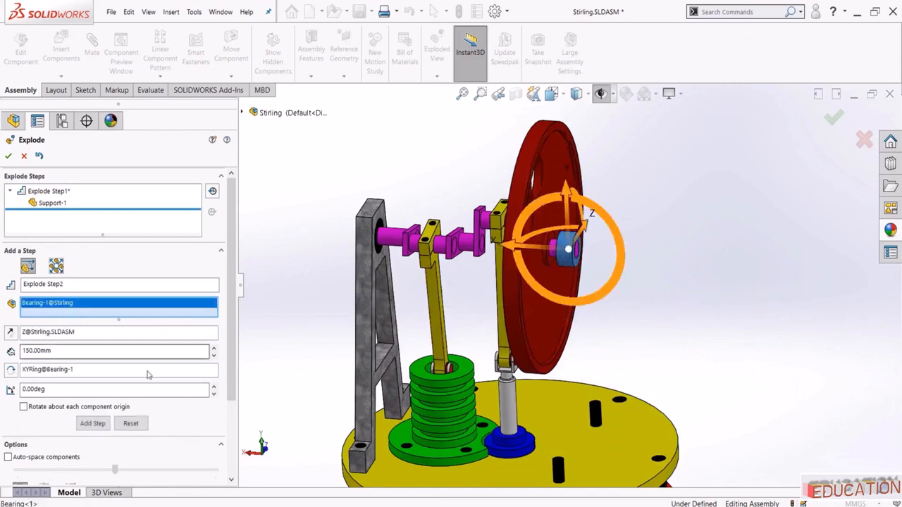
double_click(61, 350)
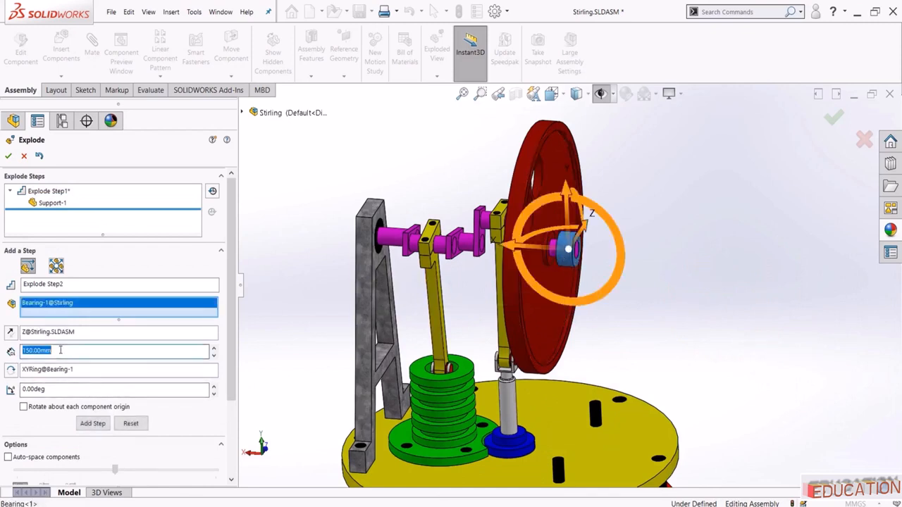
text(130)
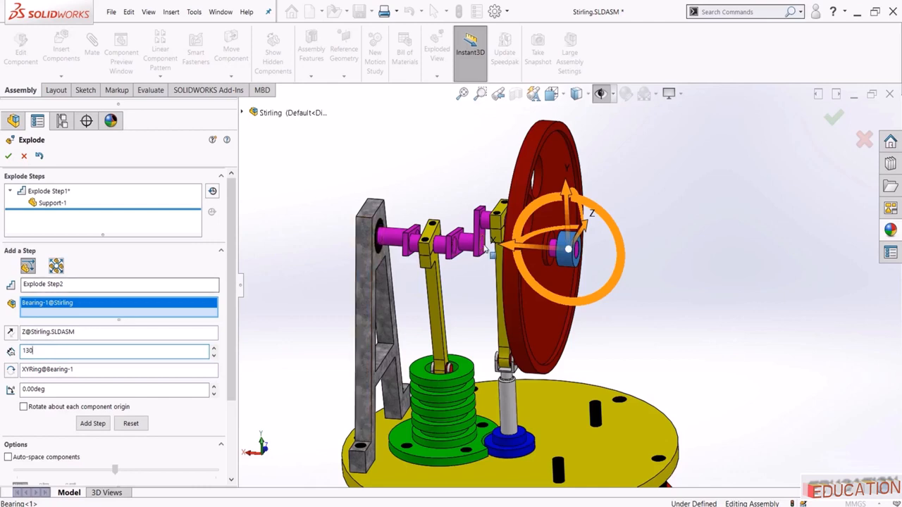
drag(513, 248, 793, 295)
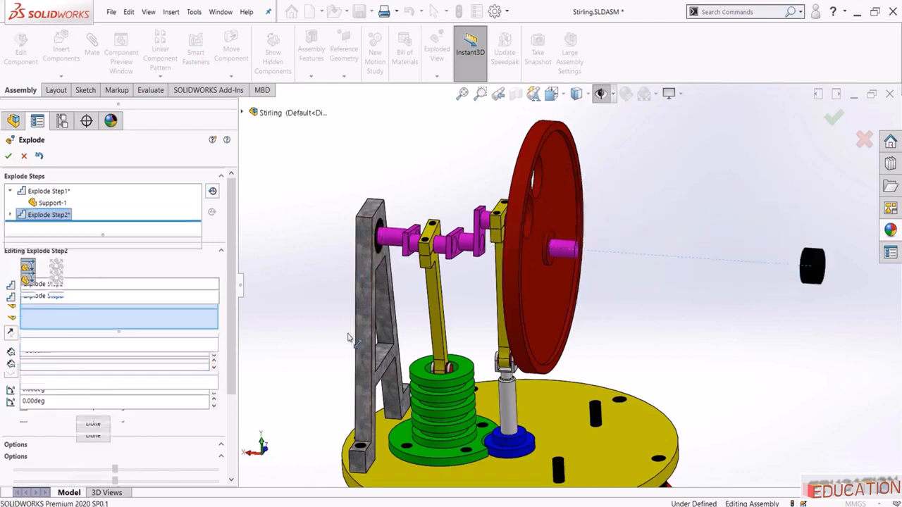
double_click(92, 362)
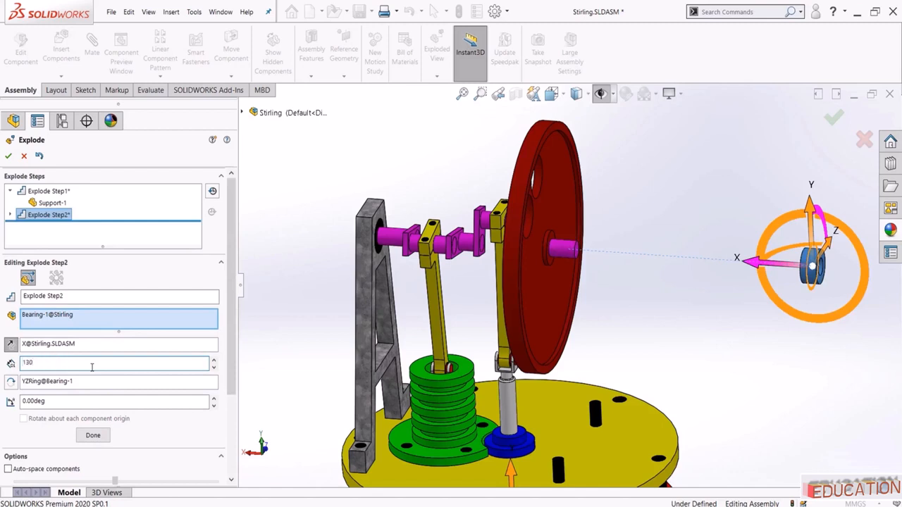
text(130)
key(Return)
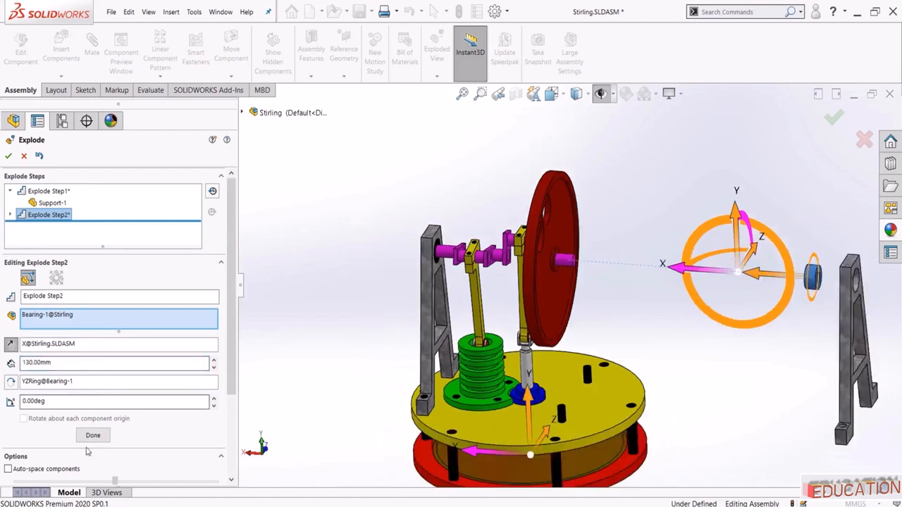
click(93, 436)
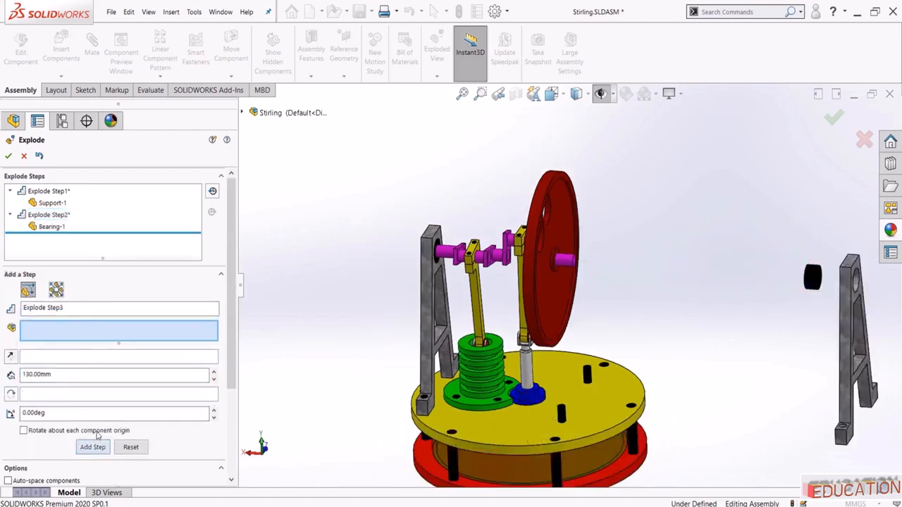
Explode the support beside the green power cylinder 150 mm outward along X, away from the engine
click(428, 300)
middle_drag(356, 301, 407, 300)
drag(400, 301, 278, 289)
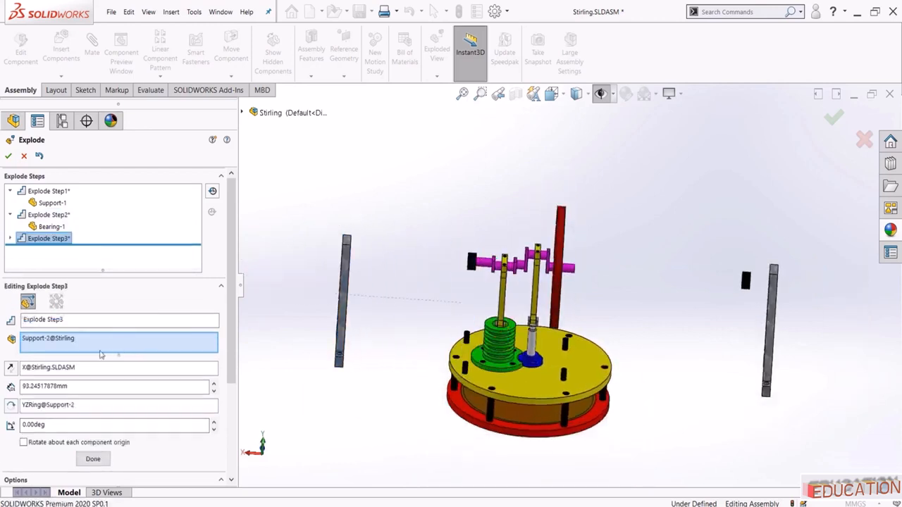
double_click(73, 386)
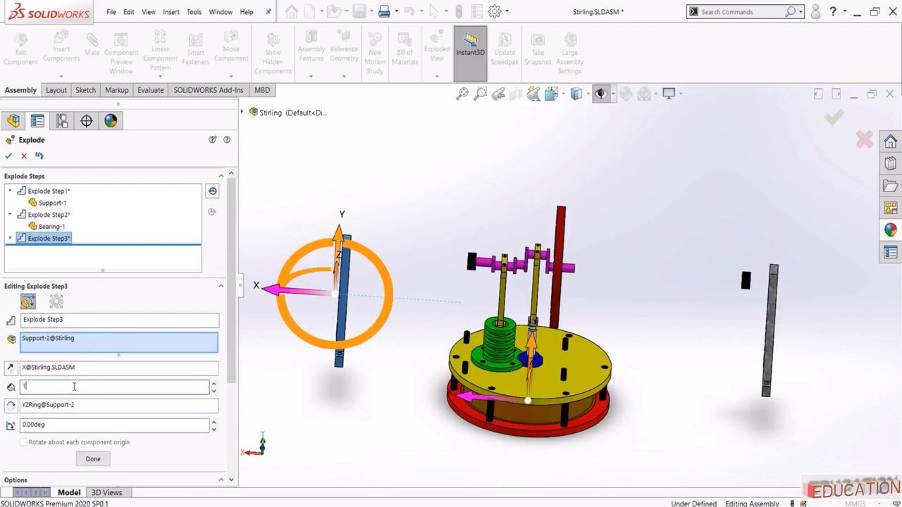
text(150)
click(105, 463)
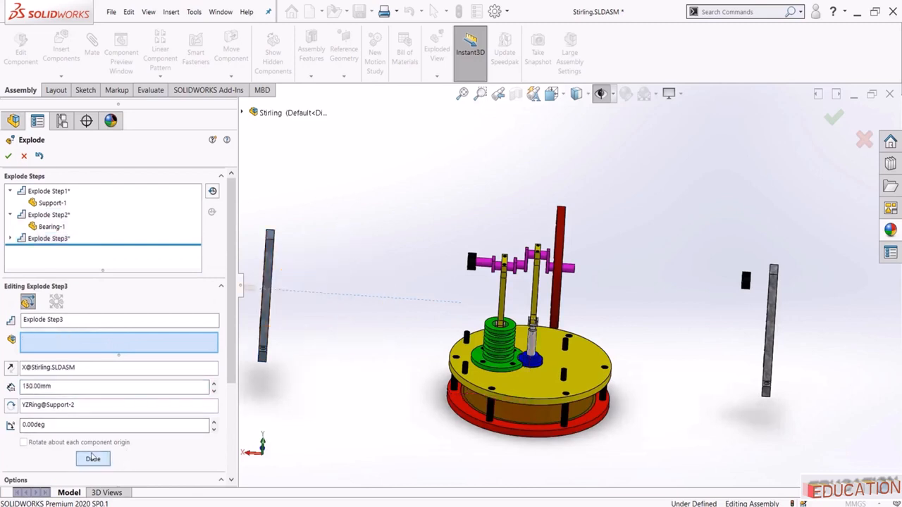
Explode the bearing on the power cylinder end of the crankshaft 130 mm along X, toward its exploded support
click(472, 262)
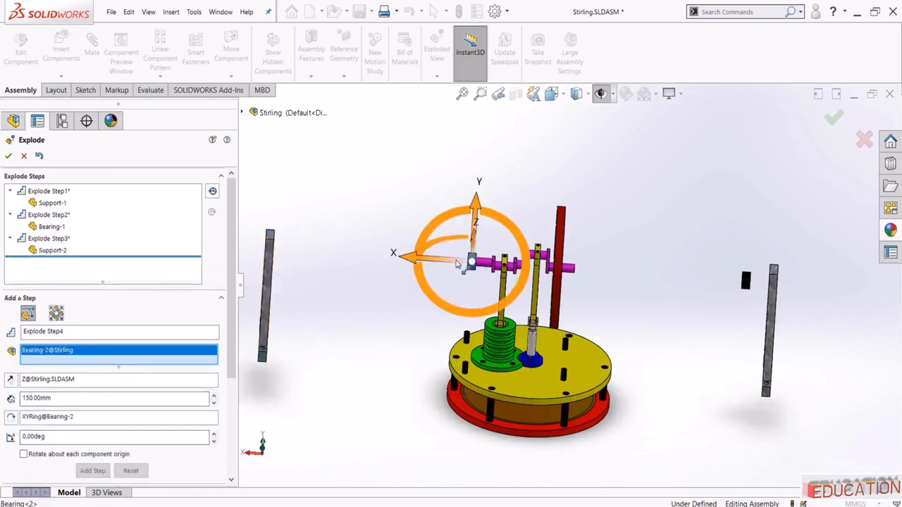
drag(421, 258, 297, 266)
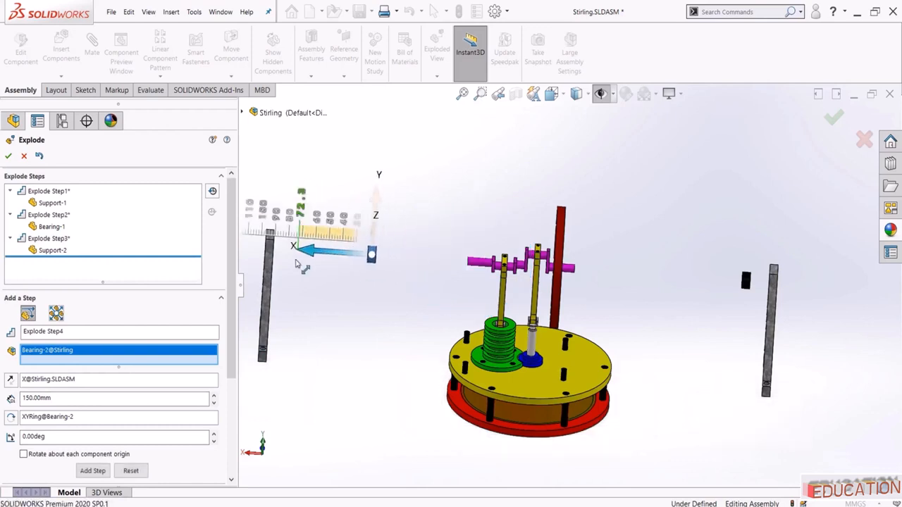
double_click(91, 410)
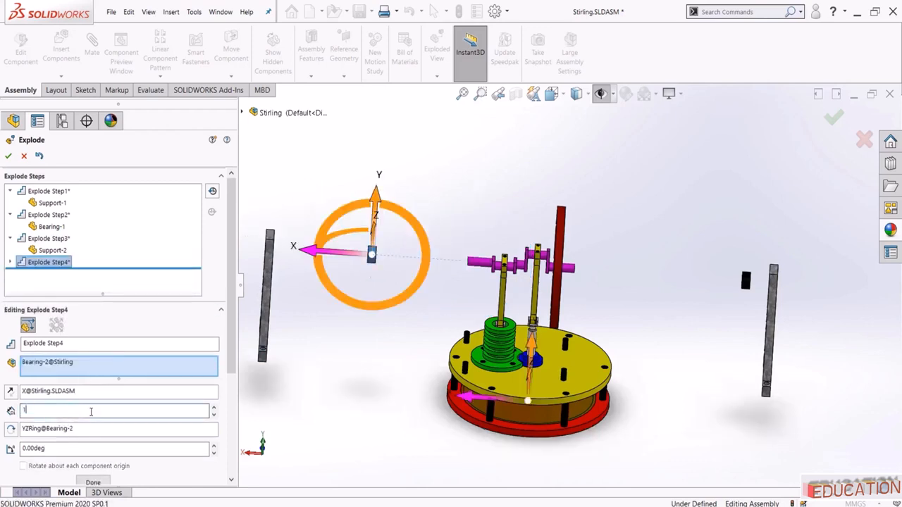
click(94, 482)
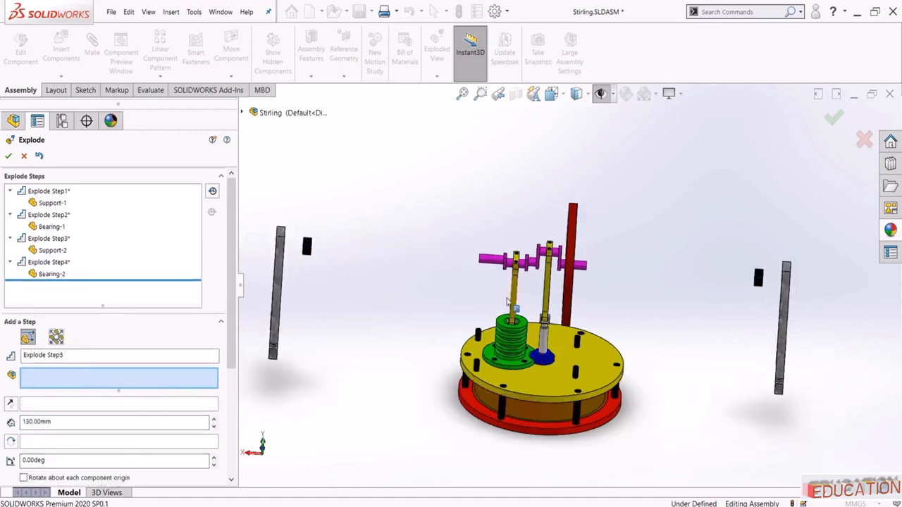
Explode the red flywheel 110 mm along X, off the crankshaft toward its exploded bearing
scroll(593, 242, down, 2)
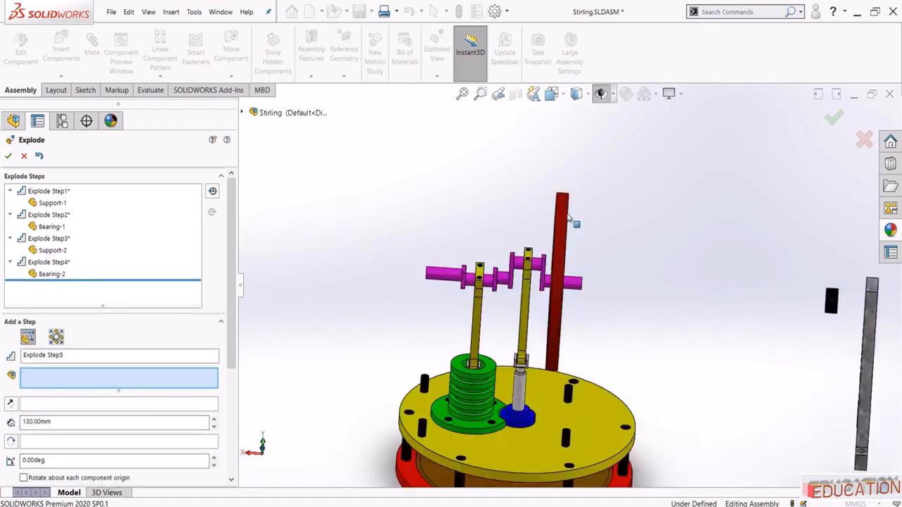
click(563, 220)
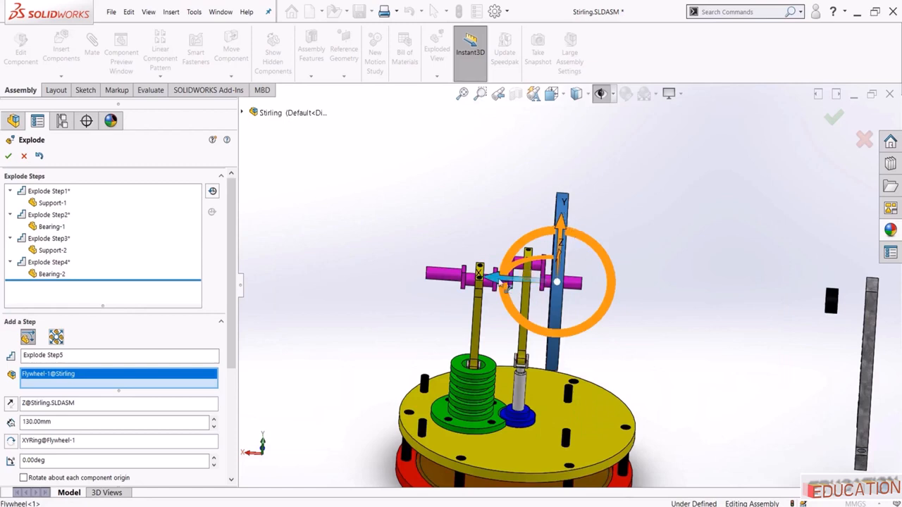
drag(501, 281, 733, 293)
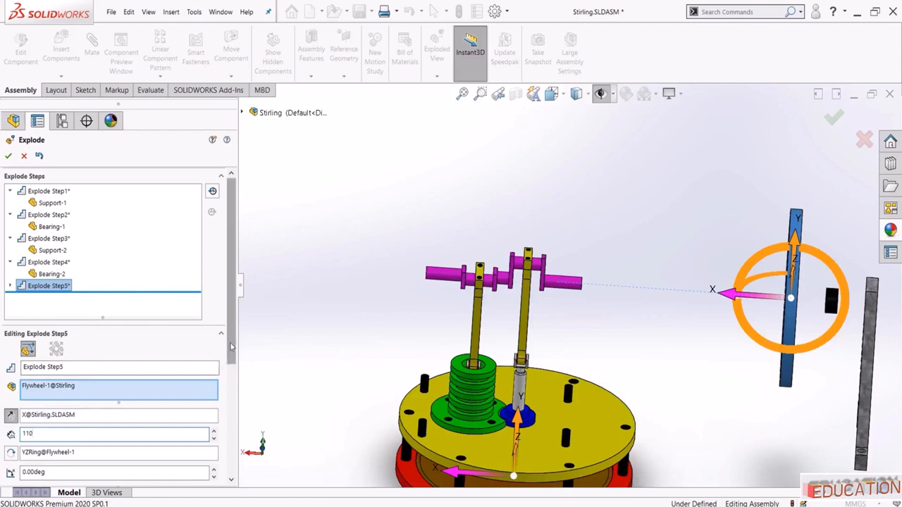
scroll(91, 430, down, 3)
click(103, 443)
Explode the connecting rod subassembly above the displacer piston 120 mm upward along Y
scroll(564, 266, down, 5)
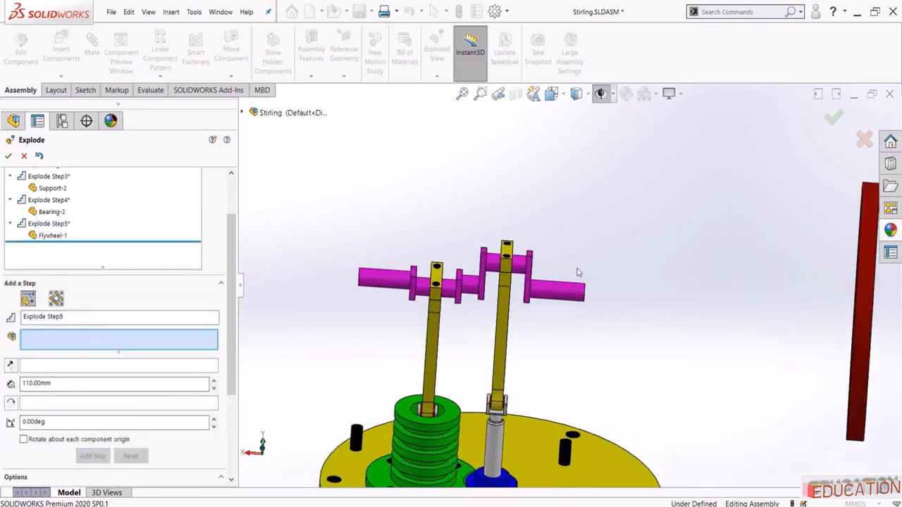
click(512, 251)
scroll(534, 270, up, 3)
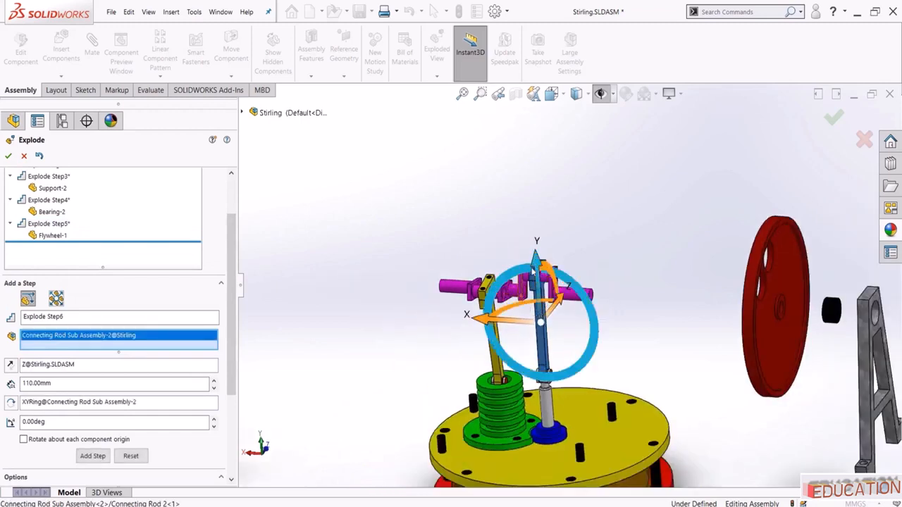
drag(535, 262, 533, 88)
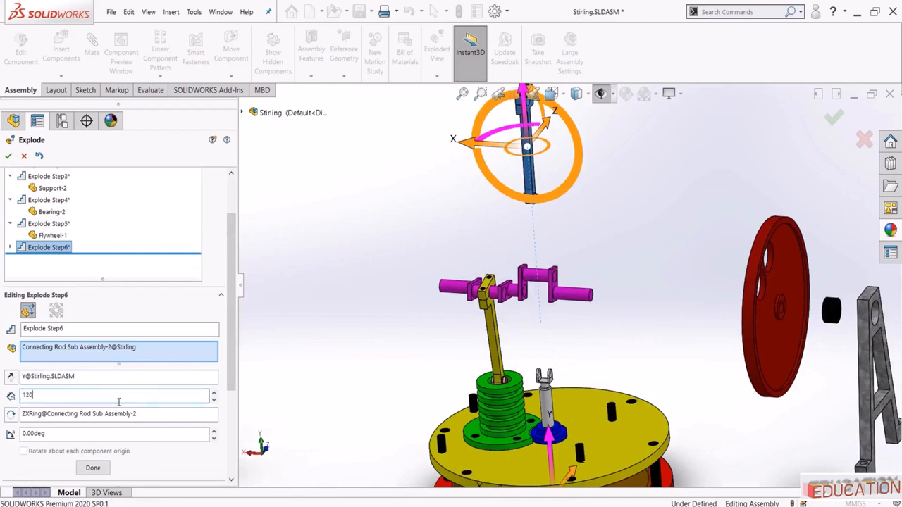
click(92, 468)
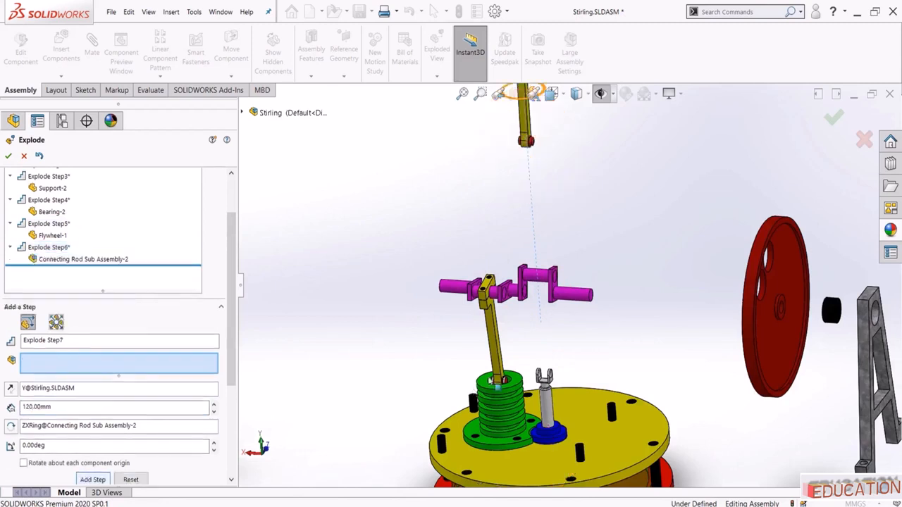
Explode the connecting rod subassembly above the green power cylinder 120 mm upward along Y
click(494, 310)
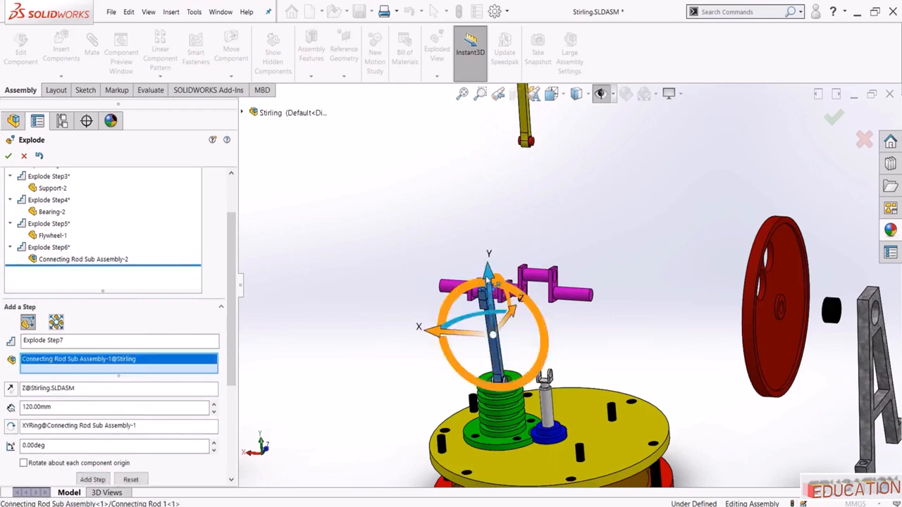
drag(489, 276, 484, 159)
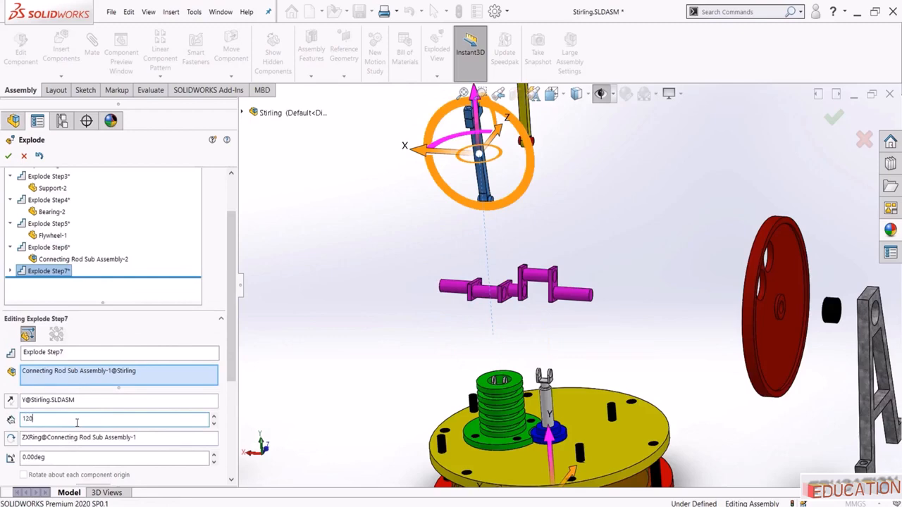
scroll(160, 400, down, 3)
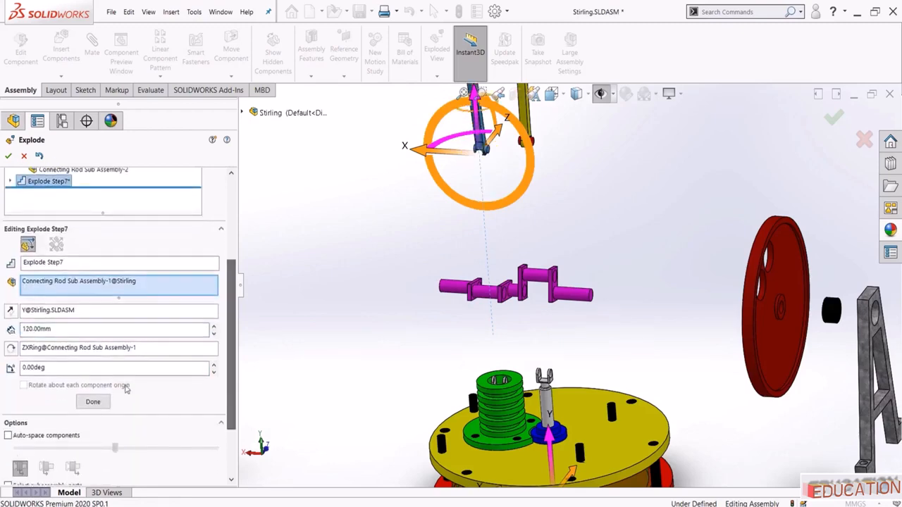
click(91, 399)
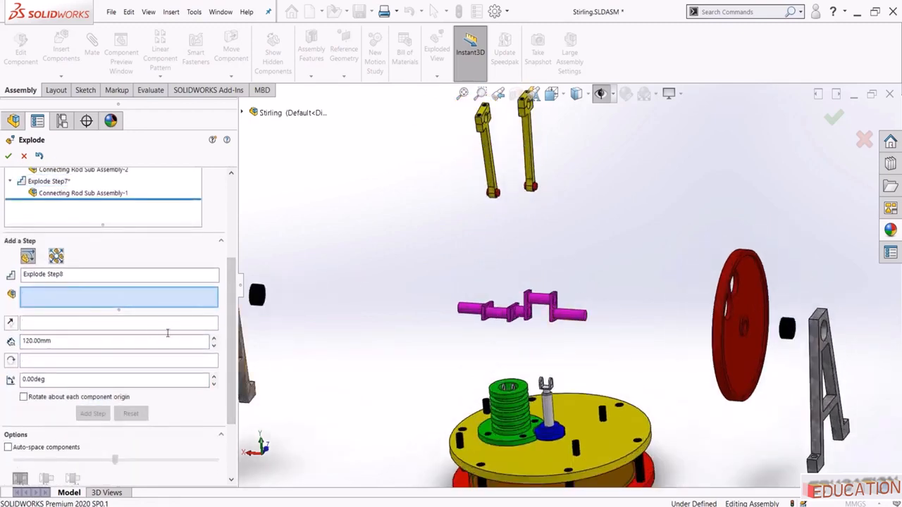
Explode the magenta crank subassembly 60 mm upward along Y, toward the exploded connecting rods
click(537, 301)
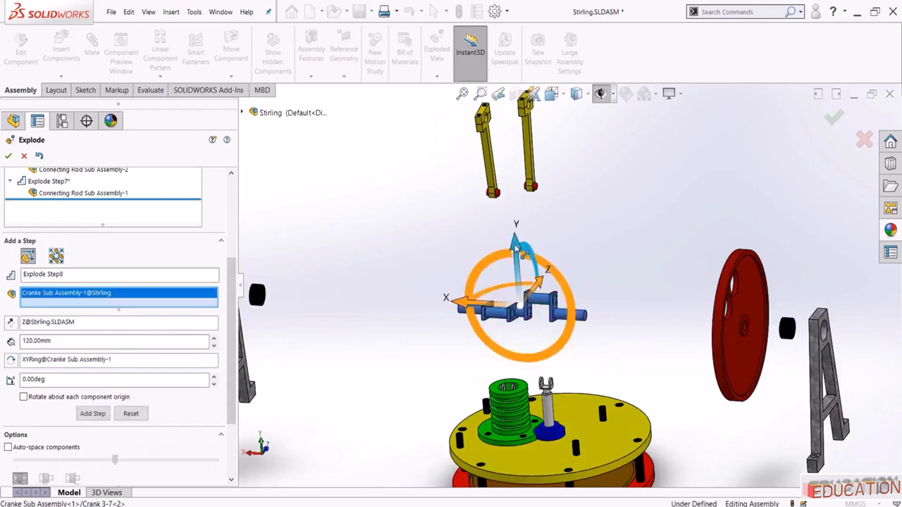
drag(516, 247, 509, 149)
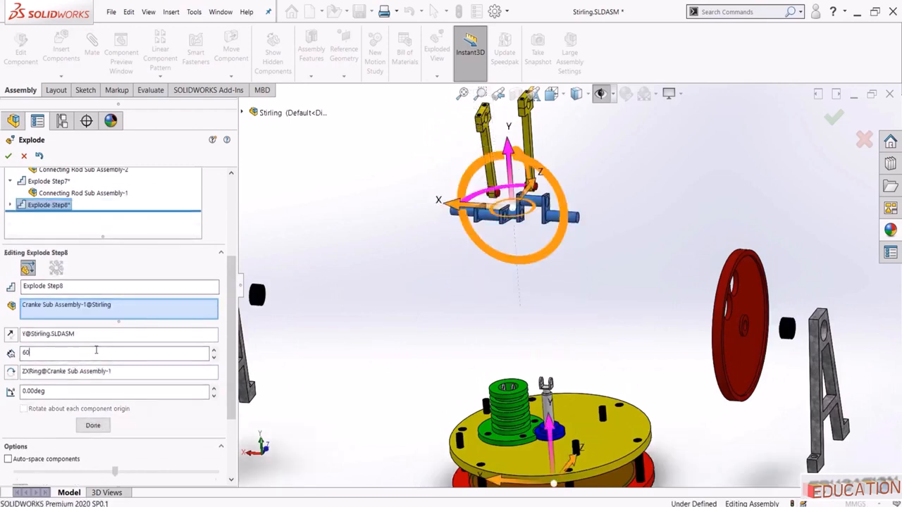
click(93, 427)
Explode the four support pins in the yellow upper plate together, 80 mm upward along Y
scroll(423, 272, down, 5)
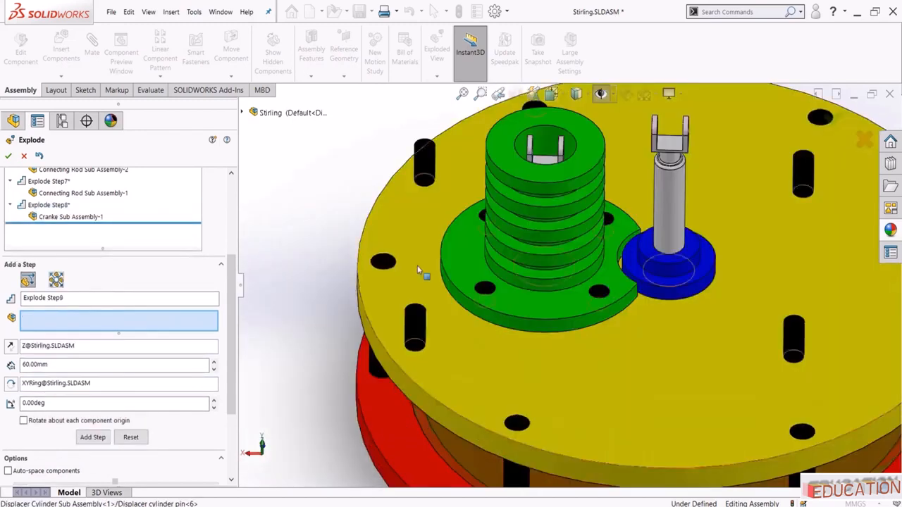
click(462, 312)
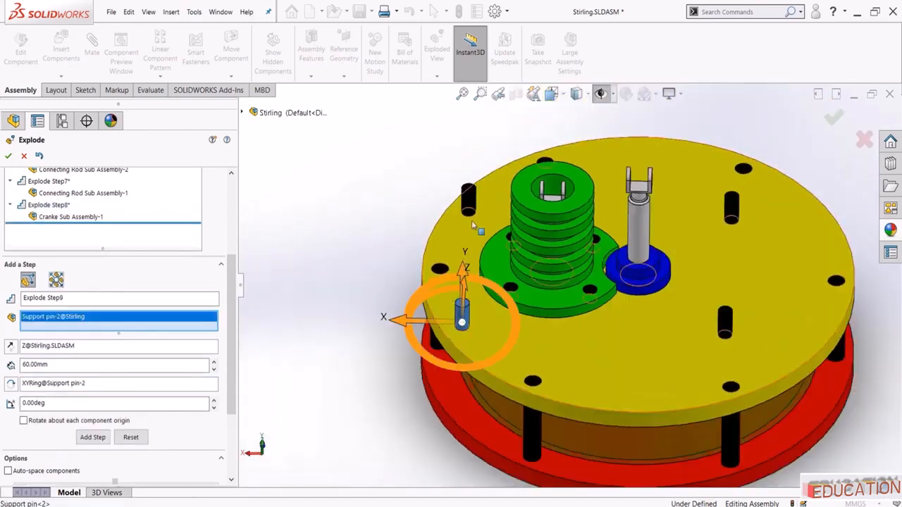
click(469, 201)
click(731, 205)
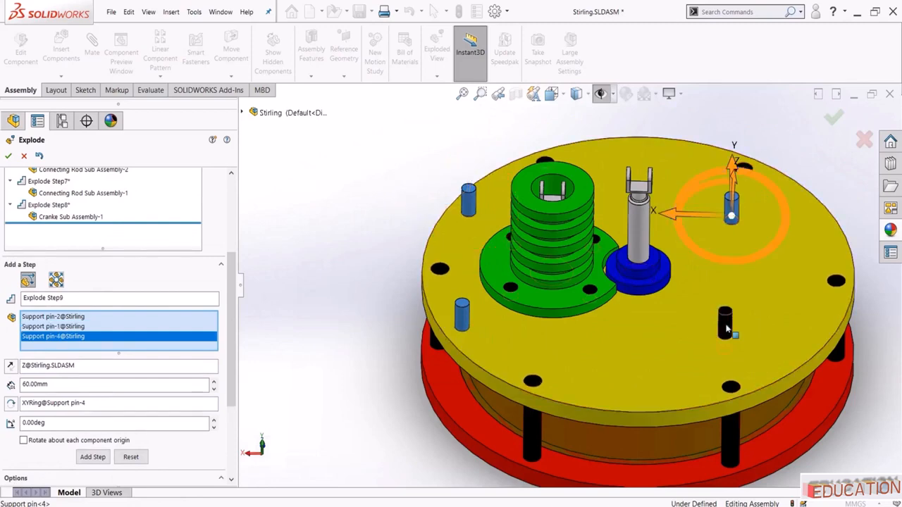
click(725, 319)
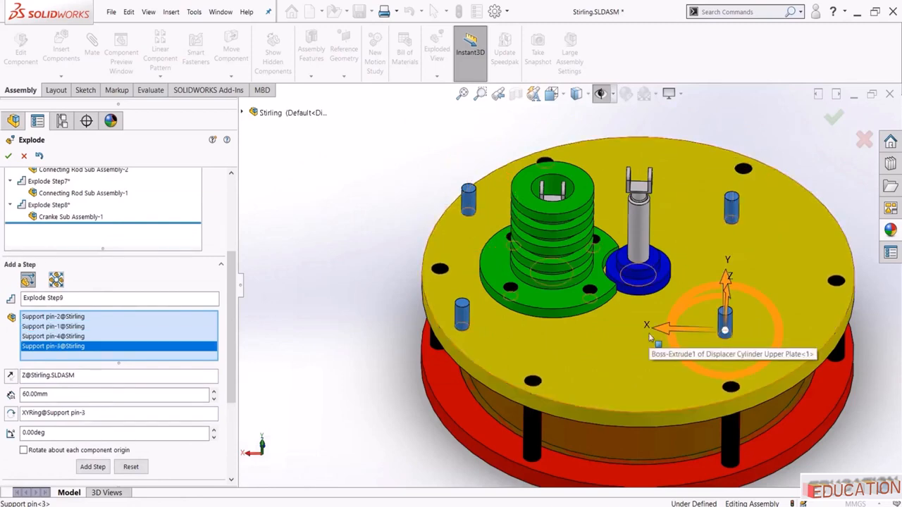
scroll(649, 335, up, 3)
middle_drag(667, 291, 674, 251)
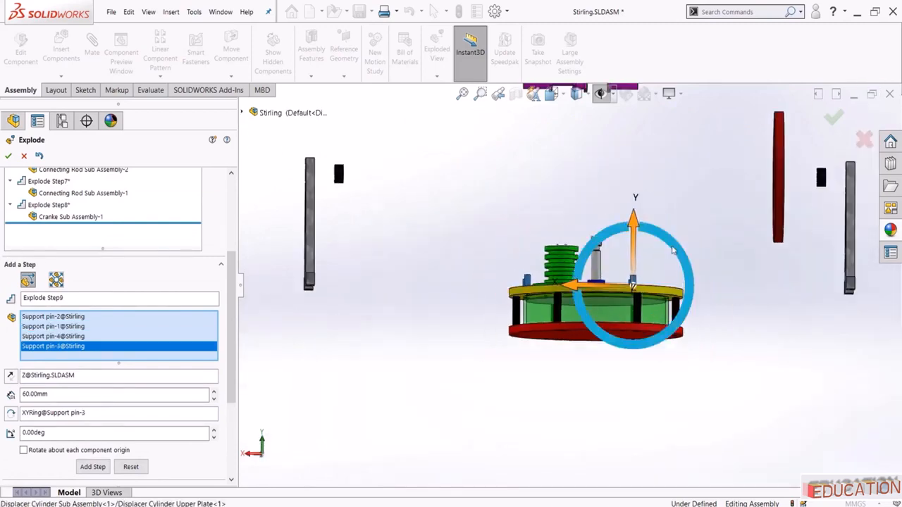
drag(633, 224, 601, 93)
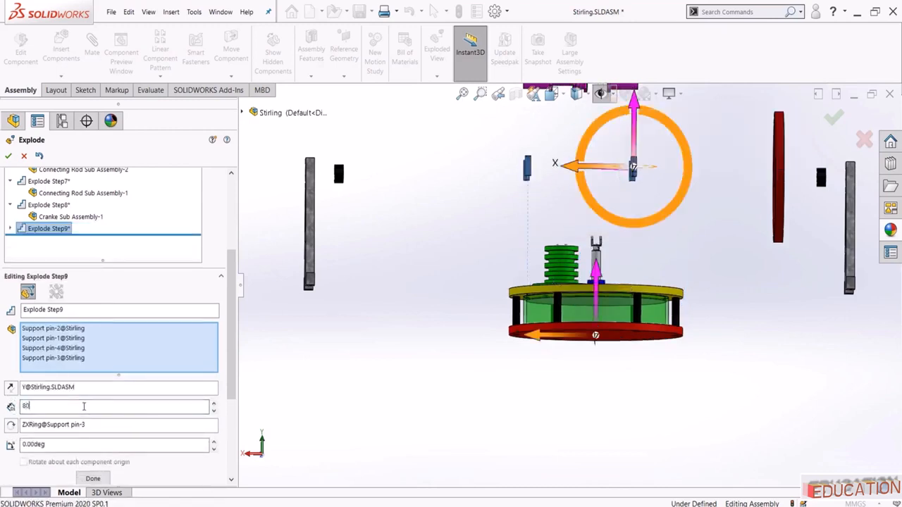
click(93, 480)
Explode the four power cylinder pins in the green flange together, 80 mm upward along Y
middle_drag(352, 339, 505, 360)
scroll(505, 360, down, 3)
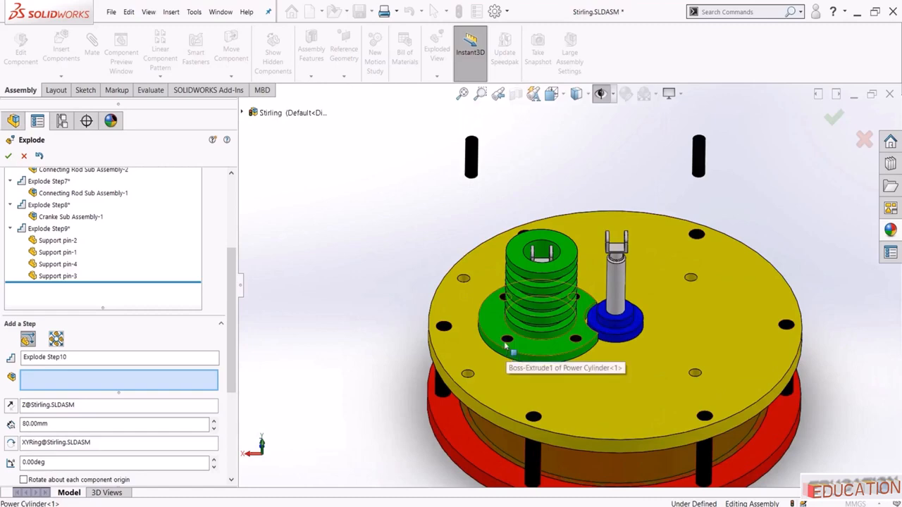
click(507, 342)
click(577, 340)
middle_drag(582, 340, 613, 296)
click(565, 299)
click(526, 344)
scroll(621, 394, up, 2)
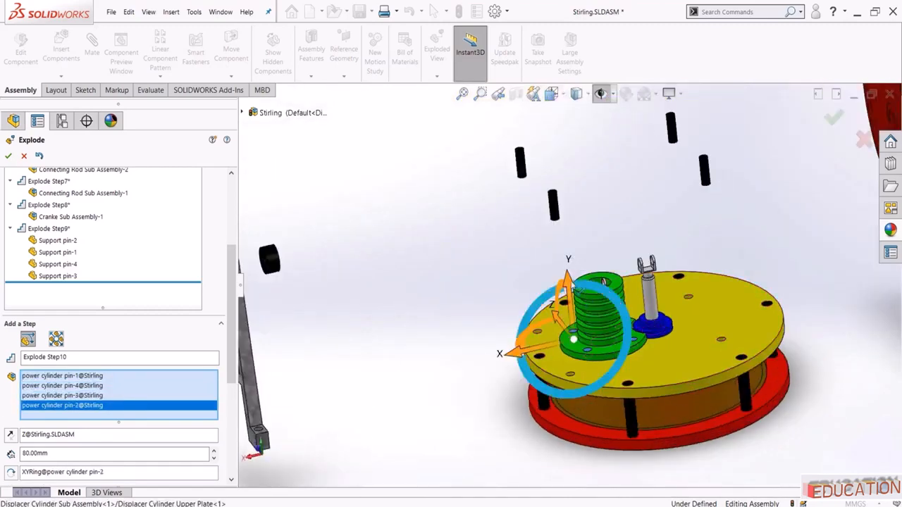
drag(568, 283, 534, 93)
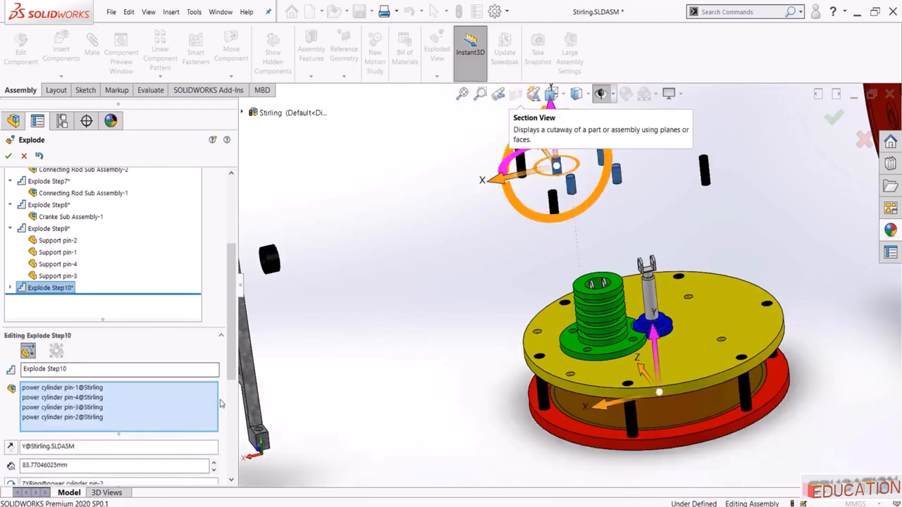
click(73, 467)
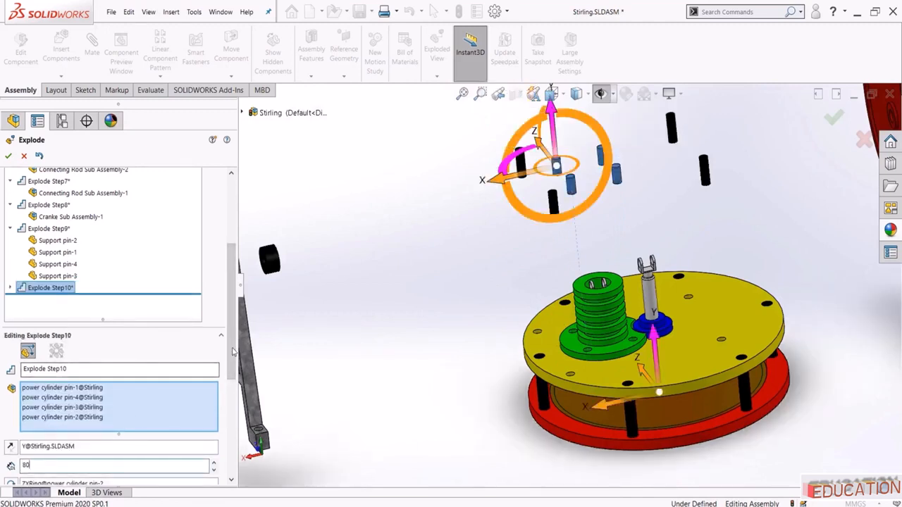
drag(232, 350, 233, 416)
click(92, 385)
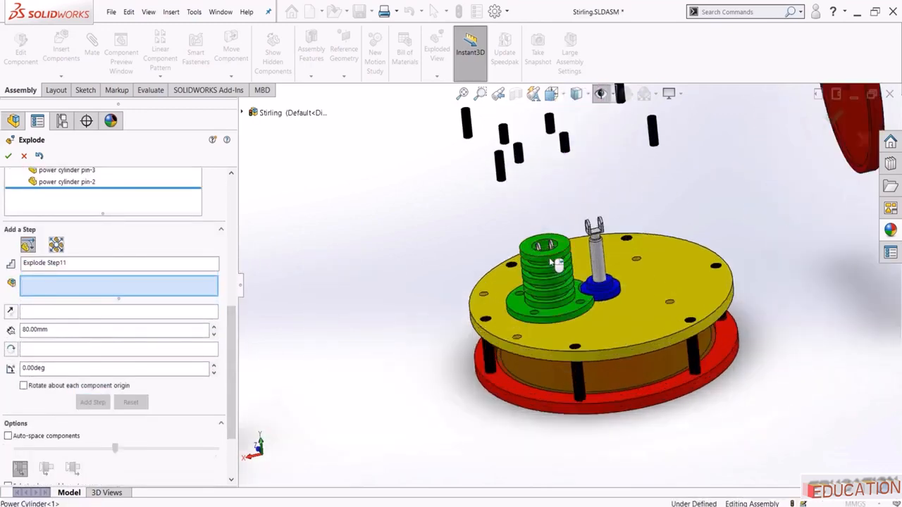
Explode the green power cylinder 60 mm upward along Y, off the yellow upper plate
click(557, 264)
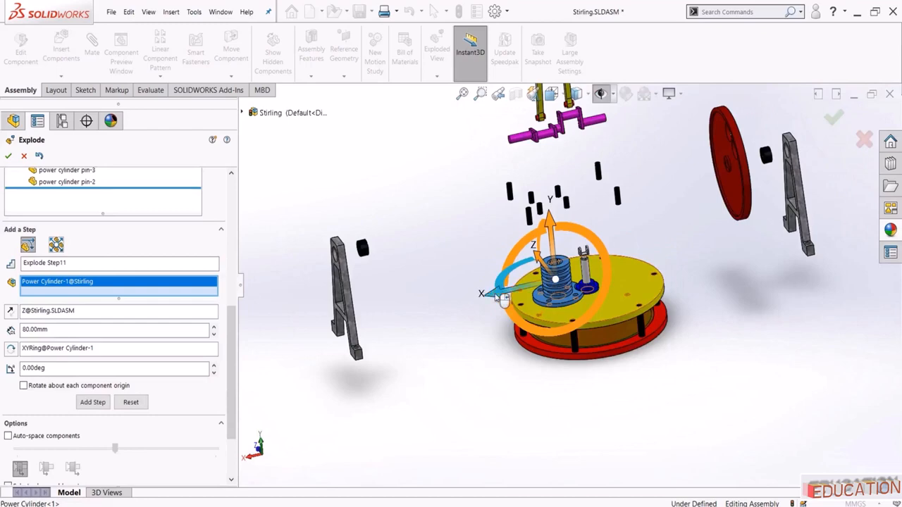
drag(558, 225, 545, 157)
middle_drag(584, 208, 601, 224)
scroll(602, 225, down, 3)
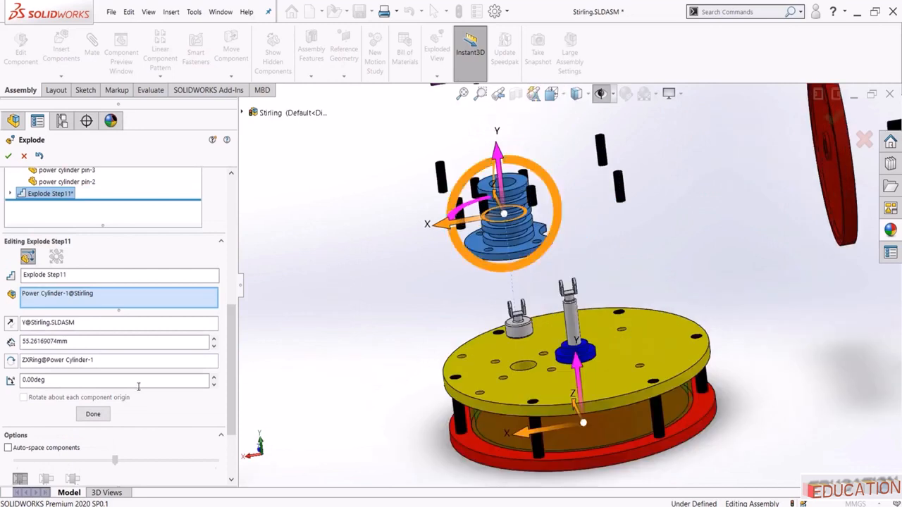
double_click(95, 346)
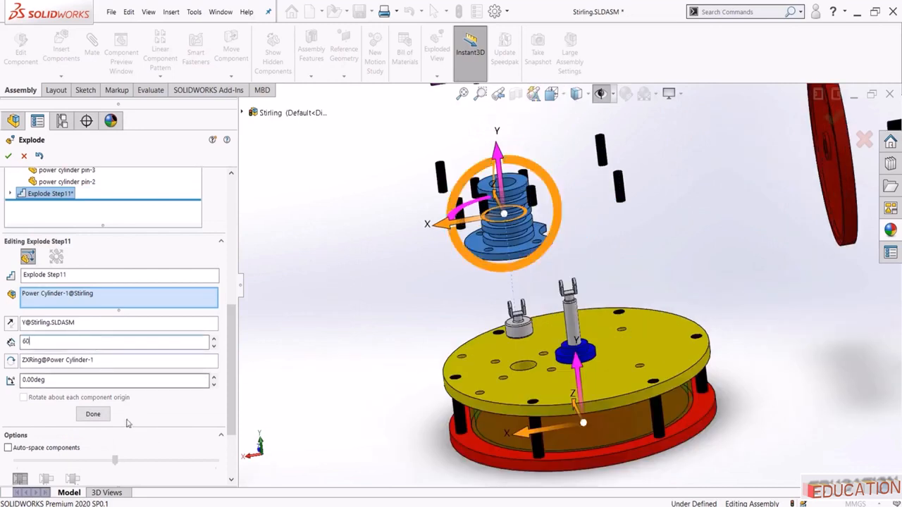
click(93, 414)
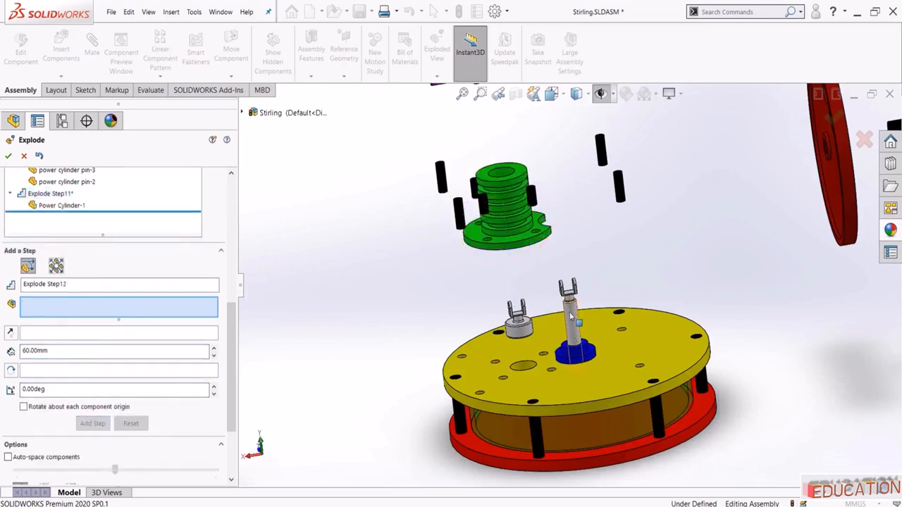
Explode the blue displacer cylinder guide about 75 mm upward along Y, off the displacer piston rod
click(577, 354)
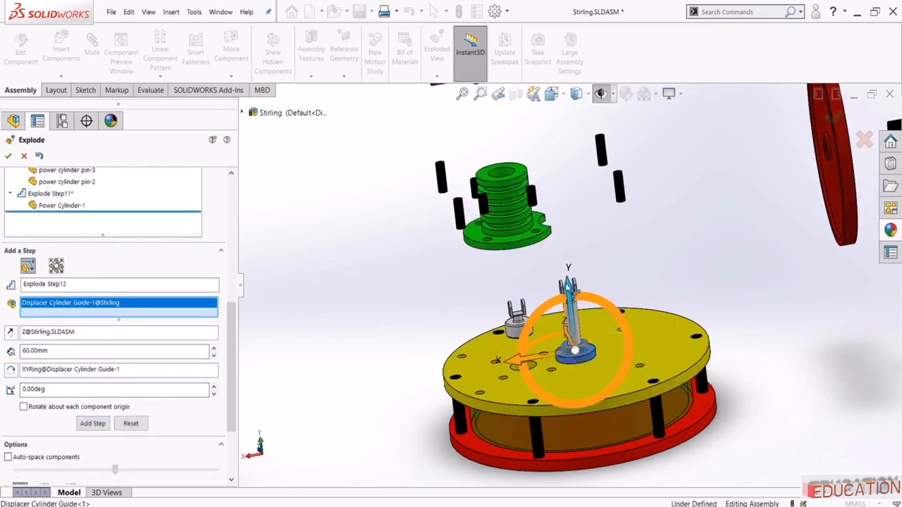
drag(568, 288, 511, 104)
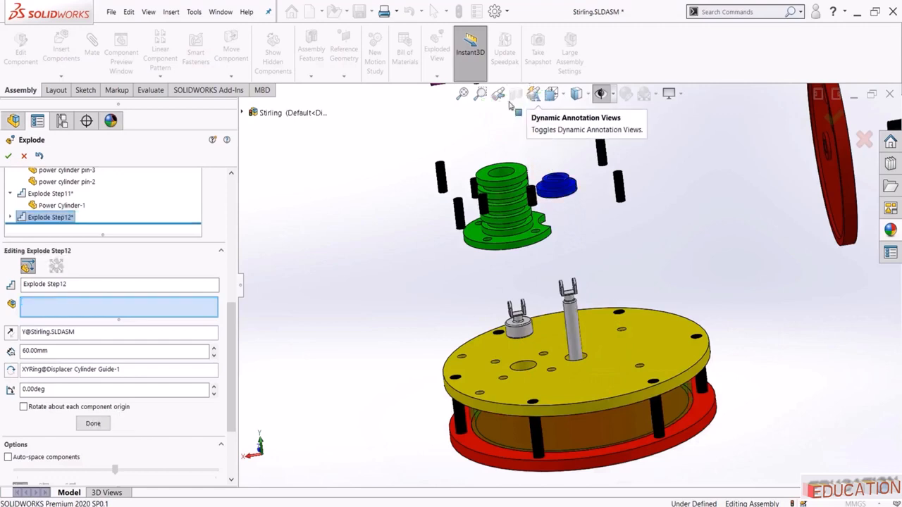
click(93, 423)
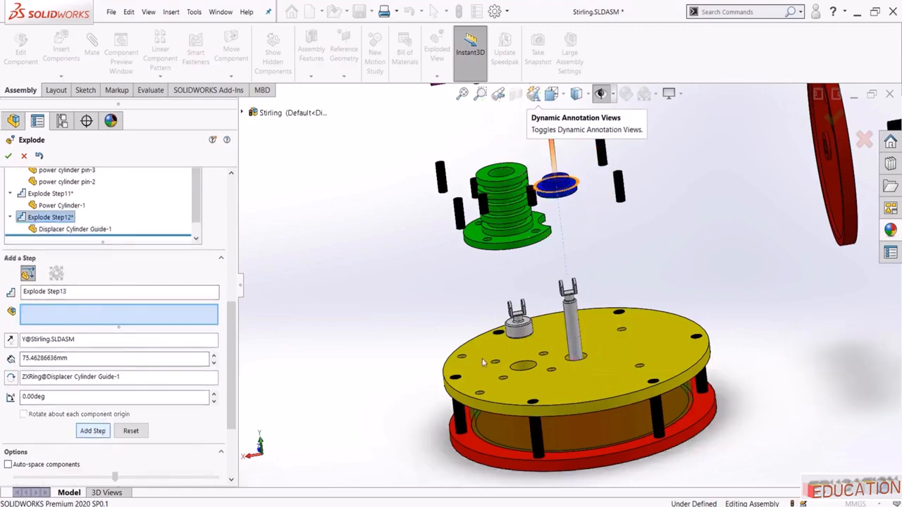
Explode the power piston about 82 mm upward along Y, above the exploded green power cylinder
click(523, 329)
drag(526, 275, 399, 293)
scroll(399, 294, up, 2)
click(93, 430)
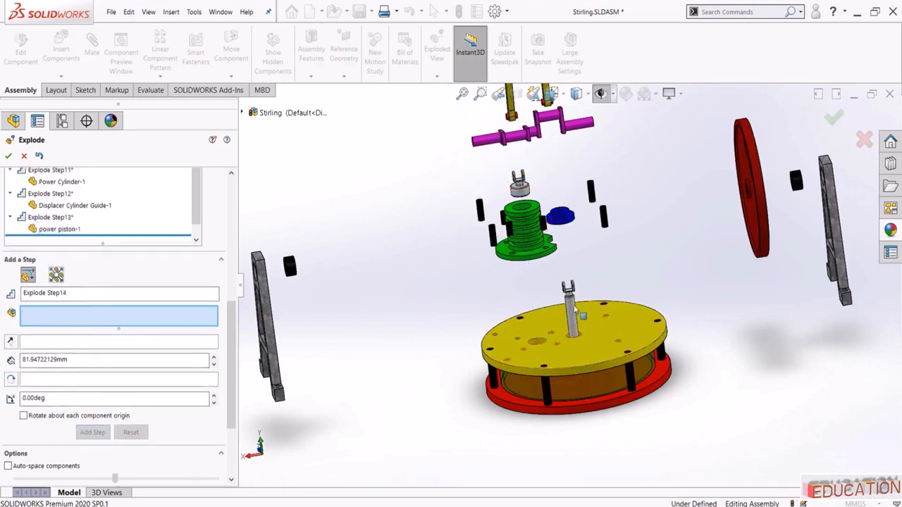
Explode the displacer piston about 137 mm downward along Y, below the red base plate, and finish the exploded view
click(573, 310)
scroll(568, 248, up, 3)
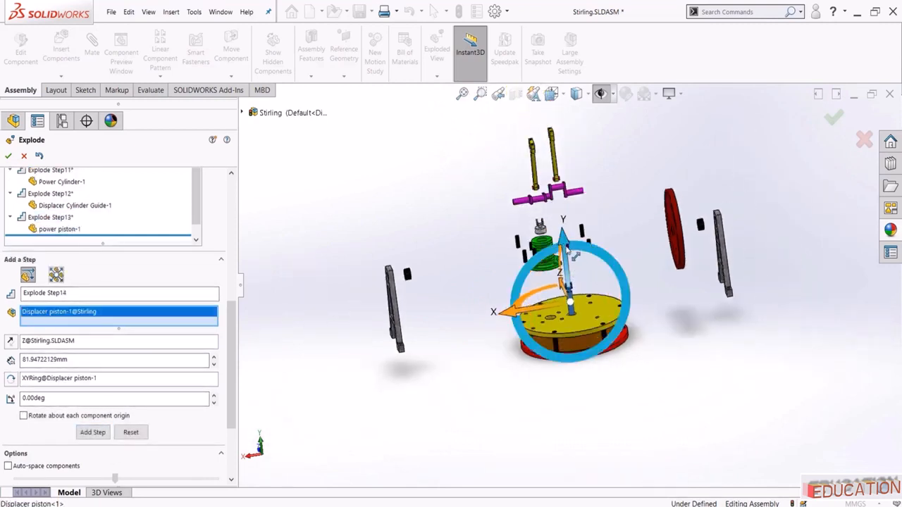
drag(572, 254, 584, 375)
click(93, 433)
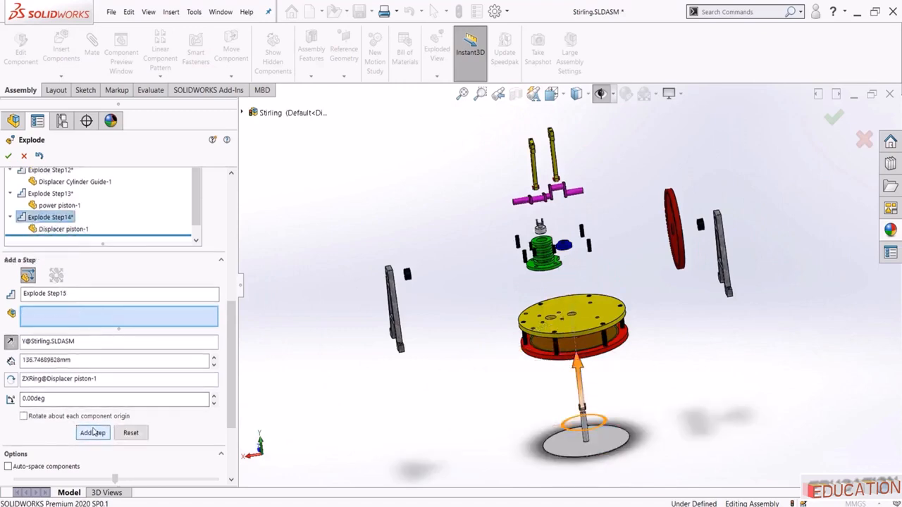
click(7, 157)
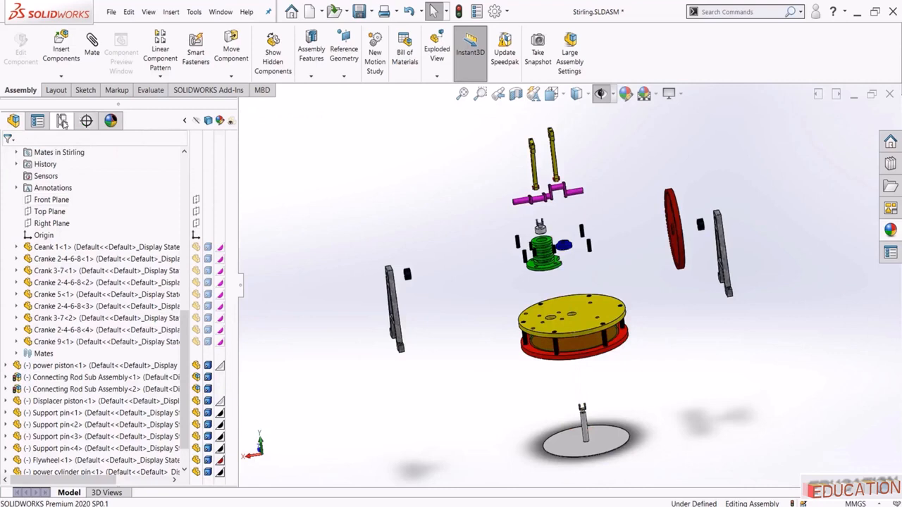
Collapse Exploded View1 of the Default configuration and explode it again to check both states
click(62, 122)
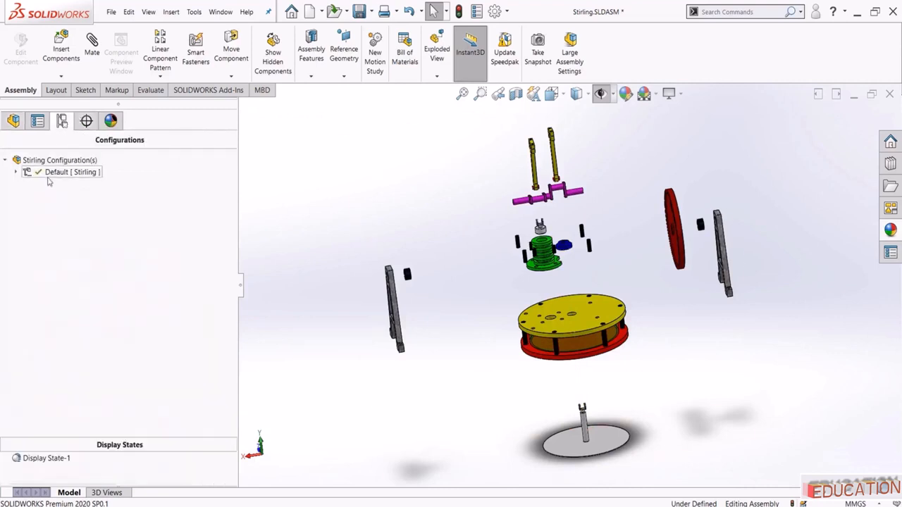
click(17, 174)
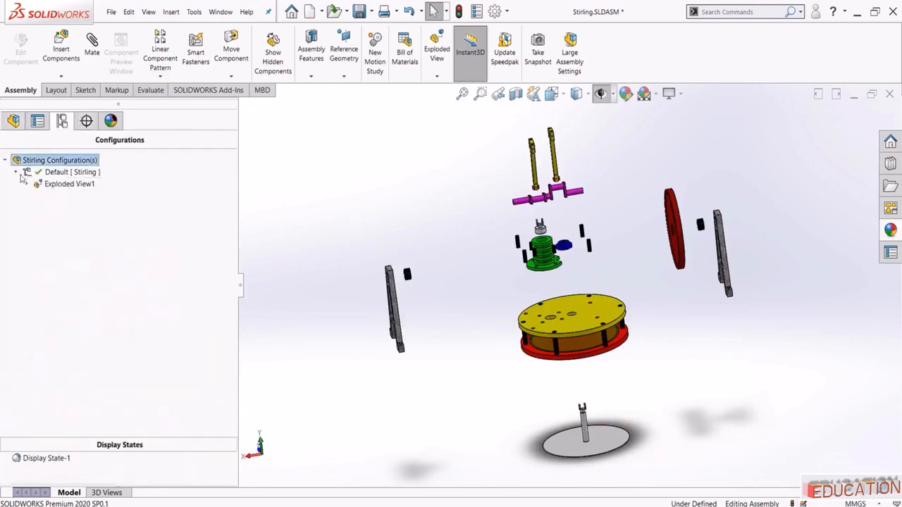
double_click(59, 185)
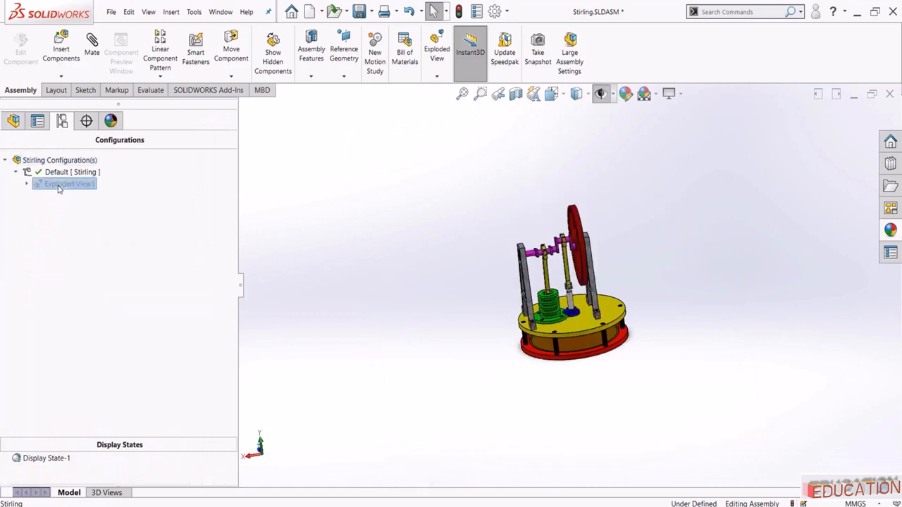
double_click(59, 185)
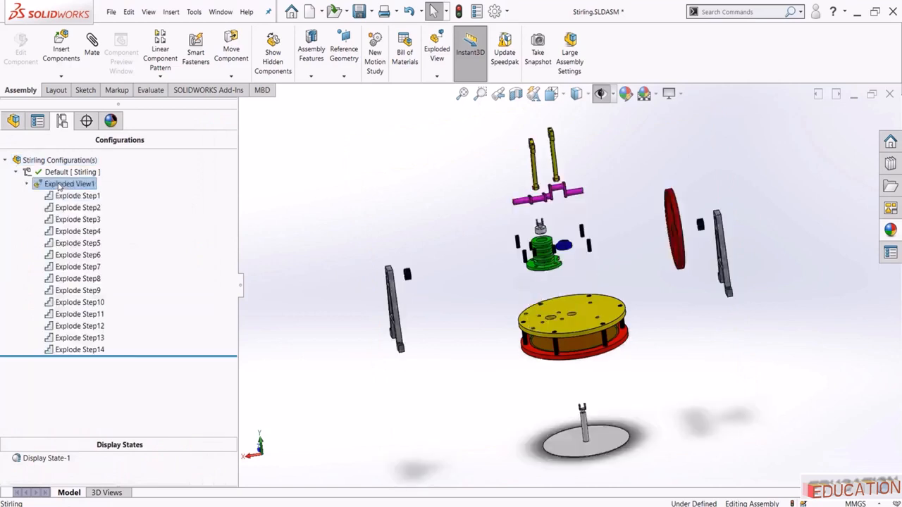
Play the animated collapse of Exploded View1 in reciprocating mode at half speed
right_click(59, 186)
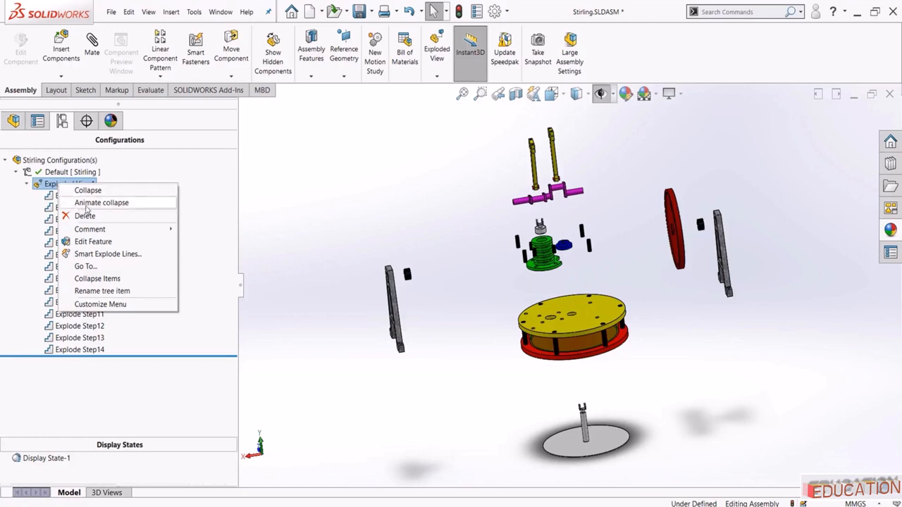
click(99, 203)
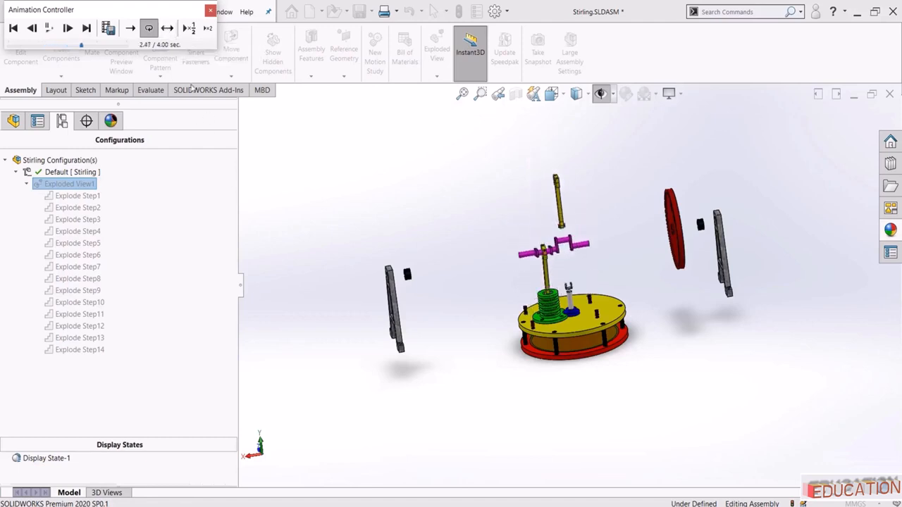
click(167, 27)
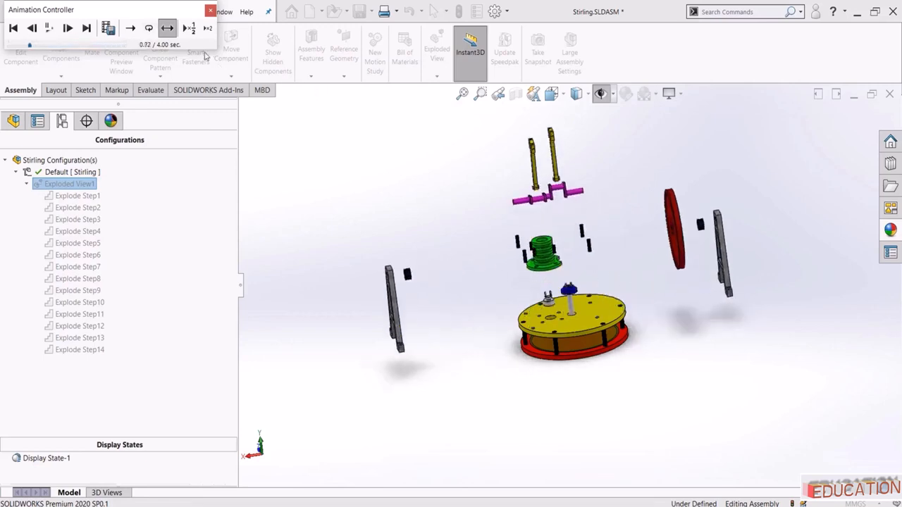
click(189, 28)
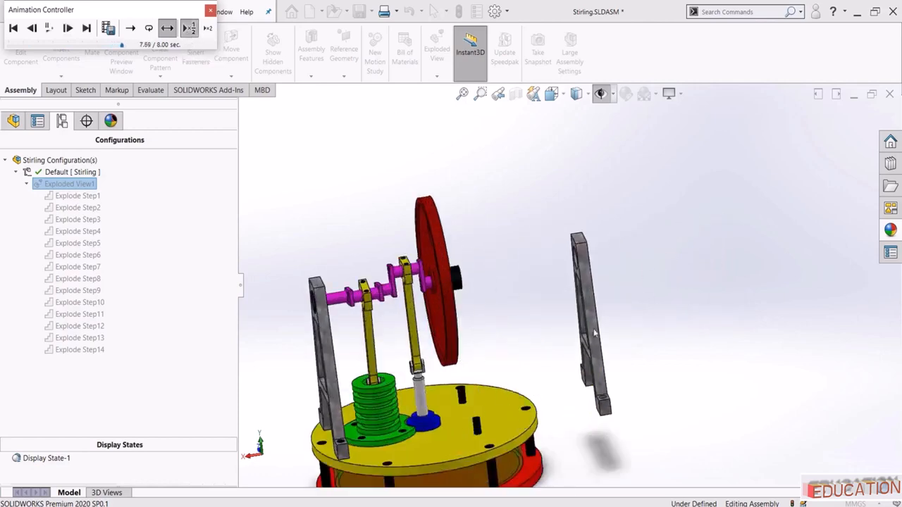
Save the explode animation as the AVI file Stirling.avi at 1920 × 820 and 7.5 frames per second, using the Intel IYUV codec
click(107, 30)
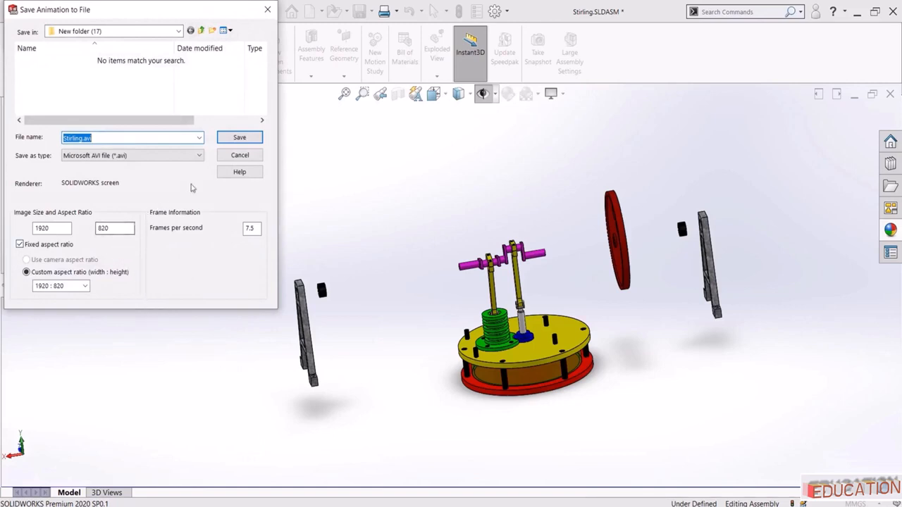
click(237, 138)
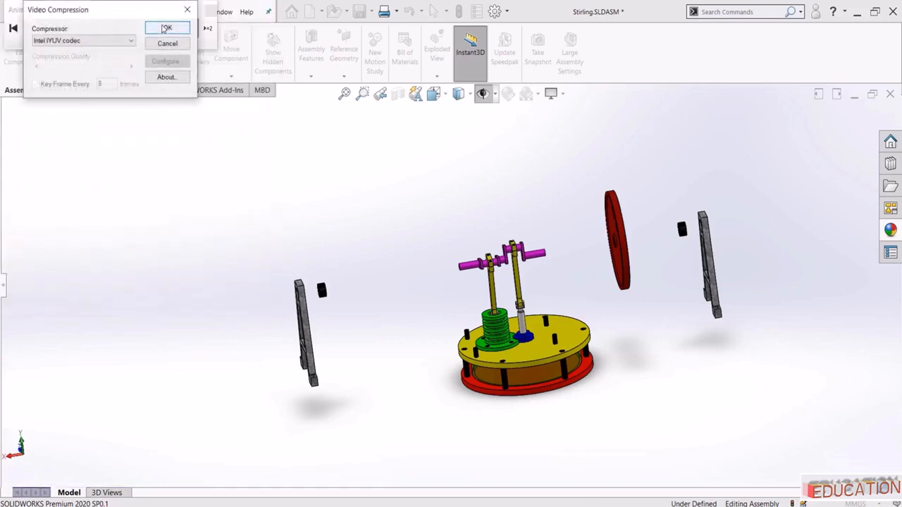
click(165, 28)
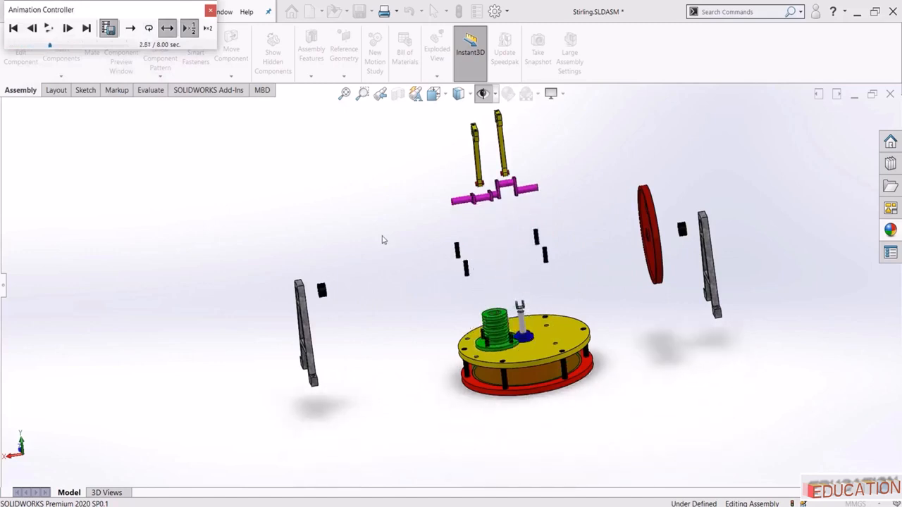
Switch to File Explorer, play the saved Stirling.avi in Movies & TV, and close the player to return to the assembly
click(113, 29)
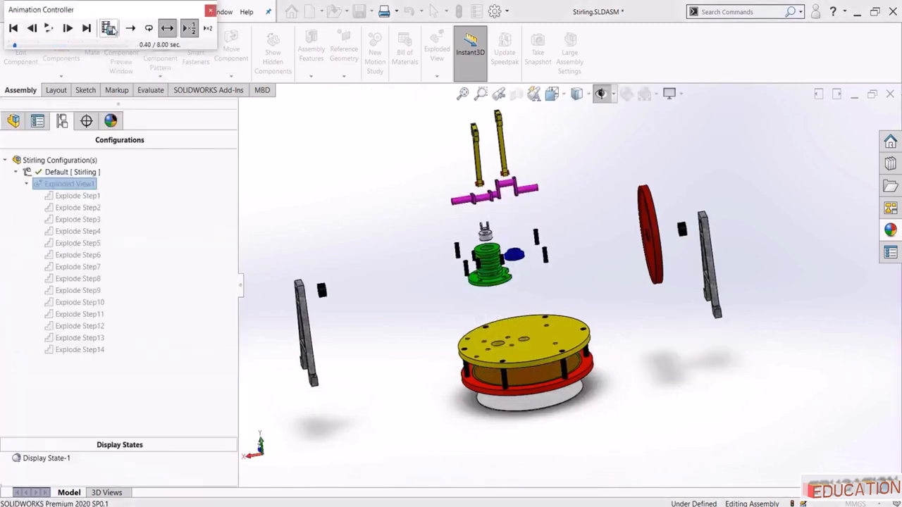
click(348, 413)
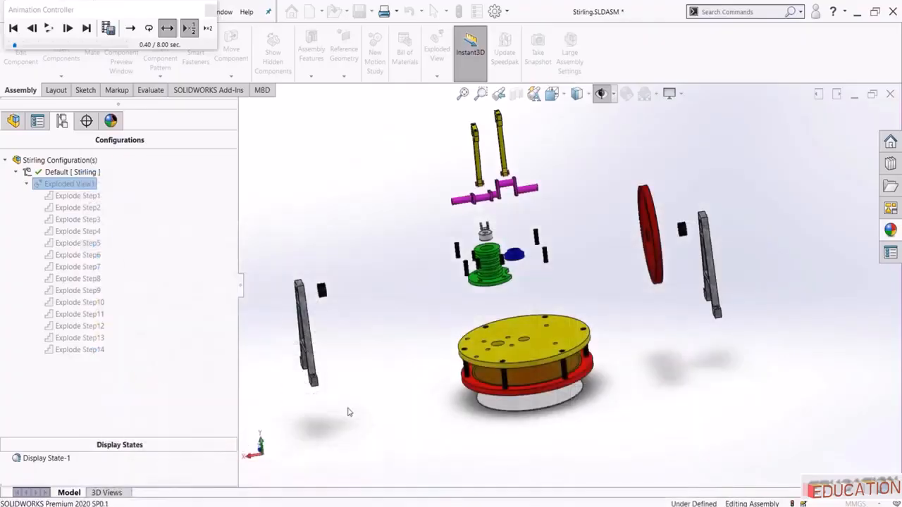
click(336, 480)
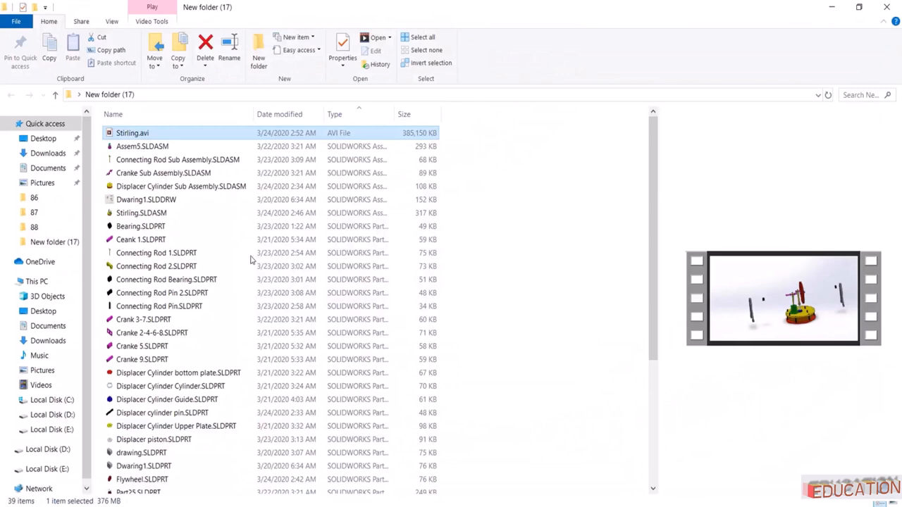
double_click(120, 136)
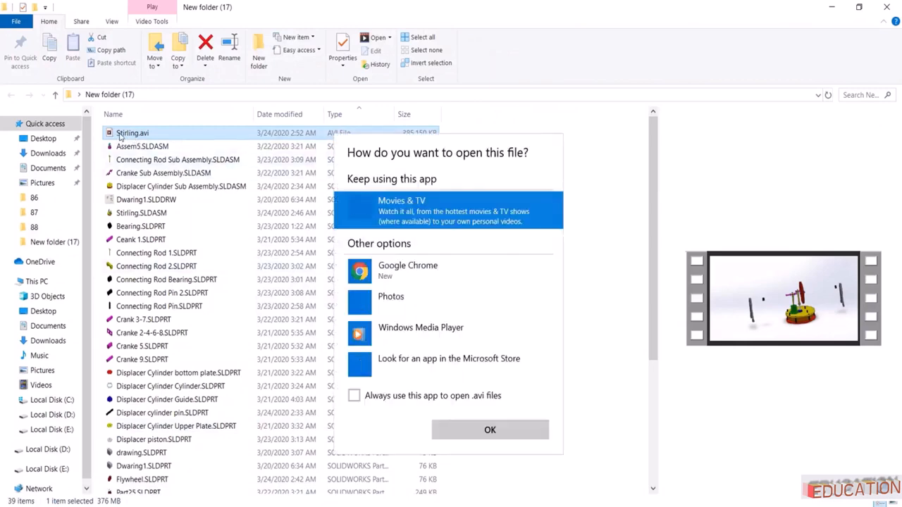
click(497, 437)
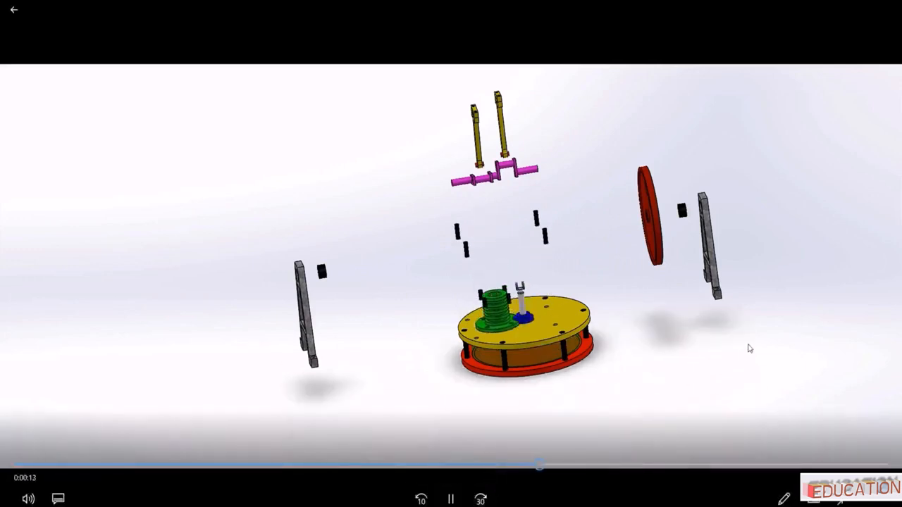
key(Escape)
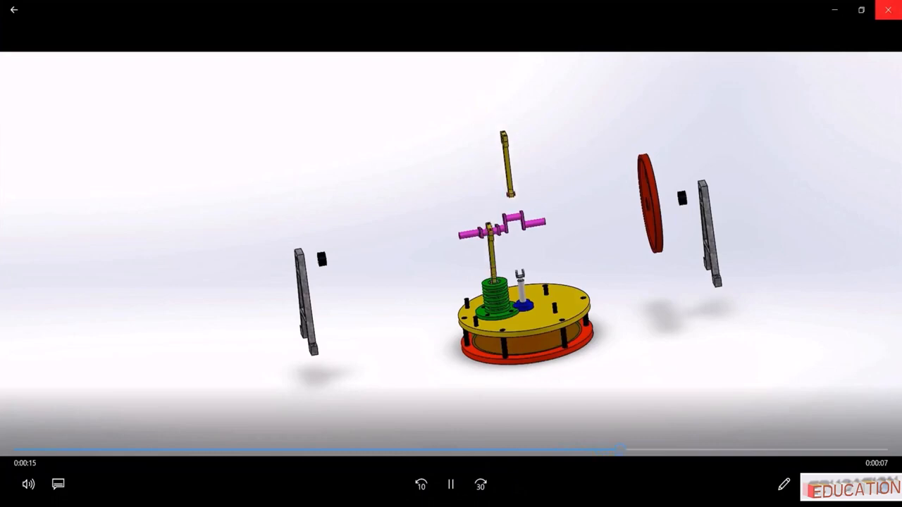
click(888, 9)
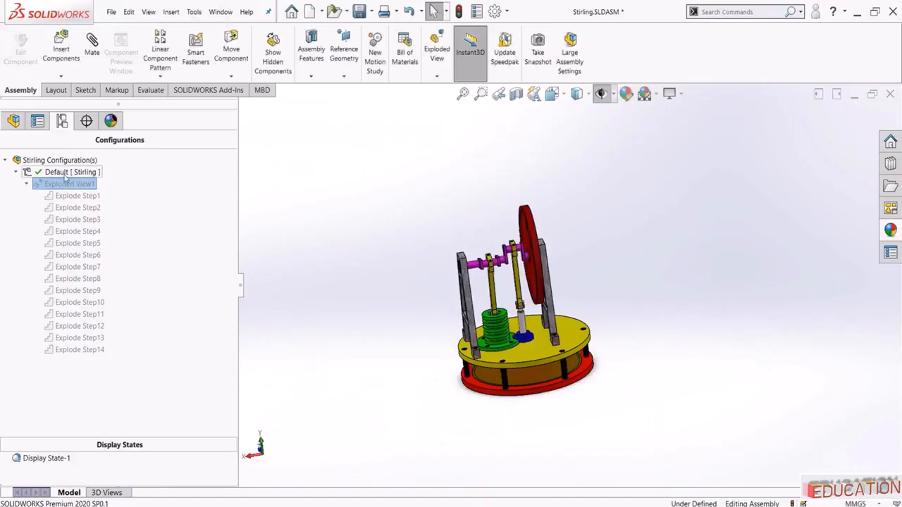
Fold away the explode steps under Exploded View1 in the Default configuration and save the assembly
double_click(64, 174)
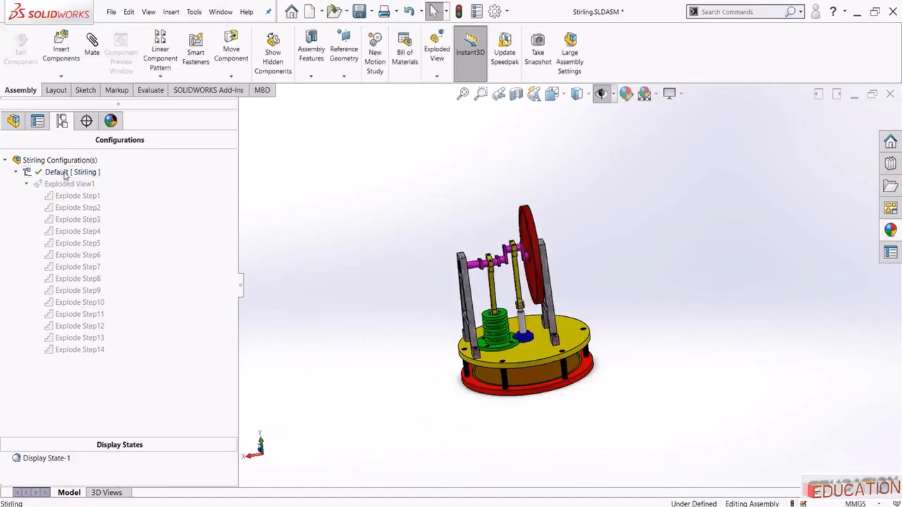
click(26, 182)
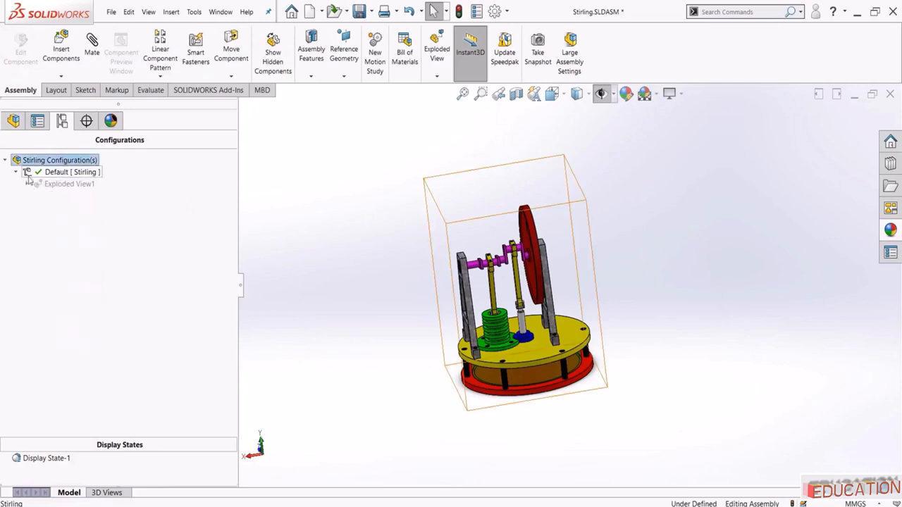
click(360, 11)
click(429, 213)
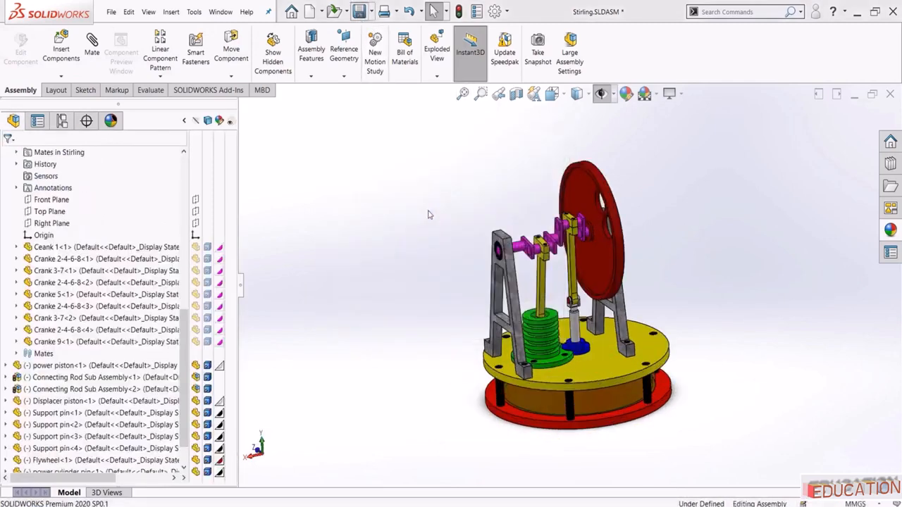
middle_drag(412, 283, 474, 238)
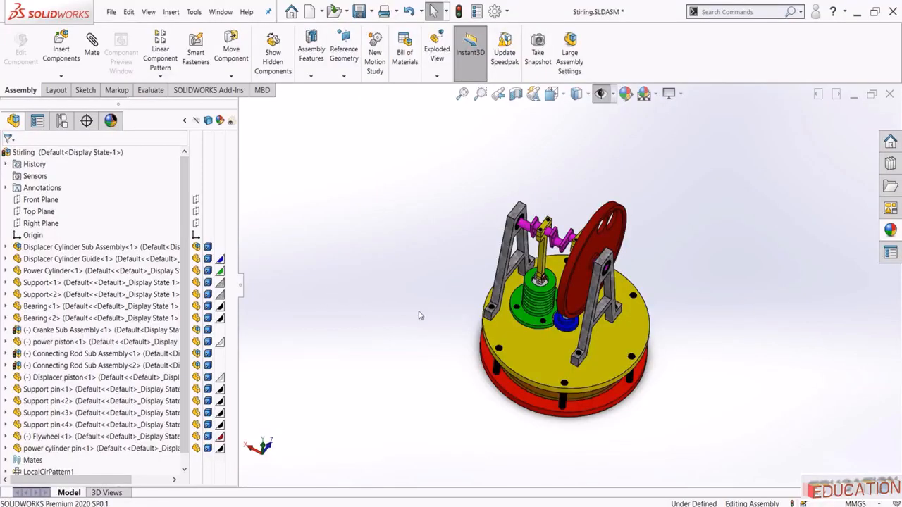
middle_drag(419, 315, 435, 254)
scroll(584, 308, up, 2)
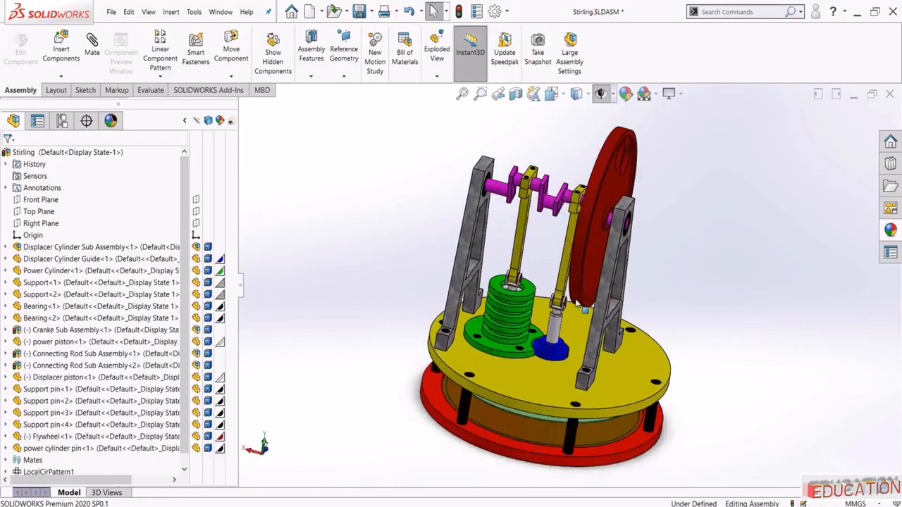
scroll(402, 241, down, 2)
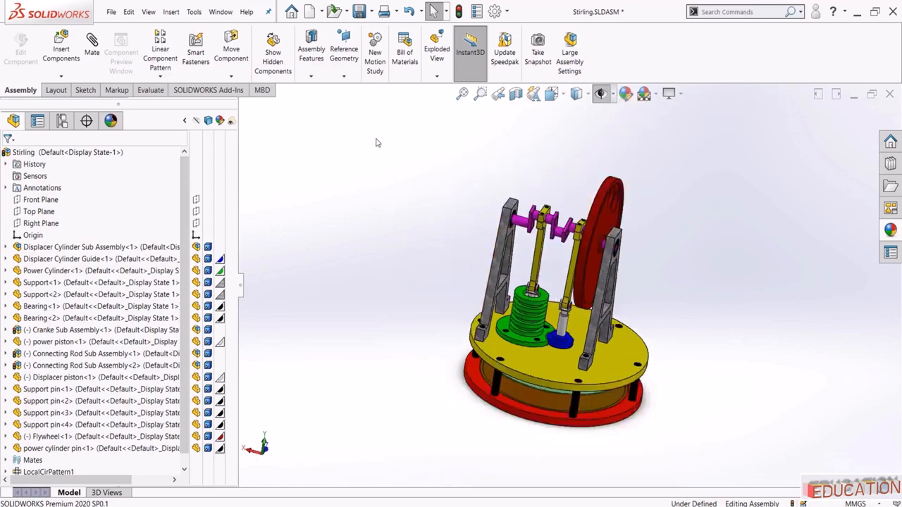
Create a new drawing from the Stirling assembly on a standard A3 (DIN) sheet with the sheet format displayed
click(322, 12)
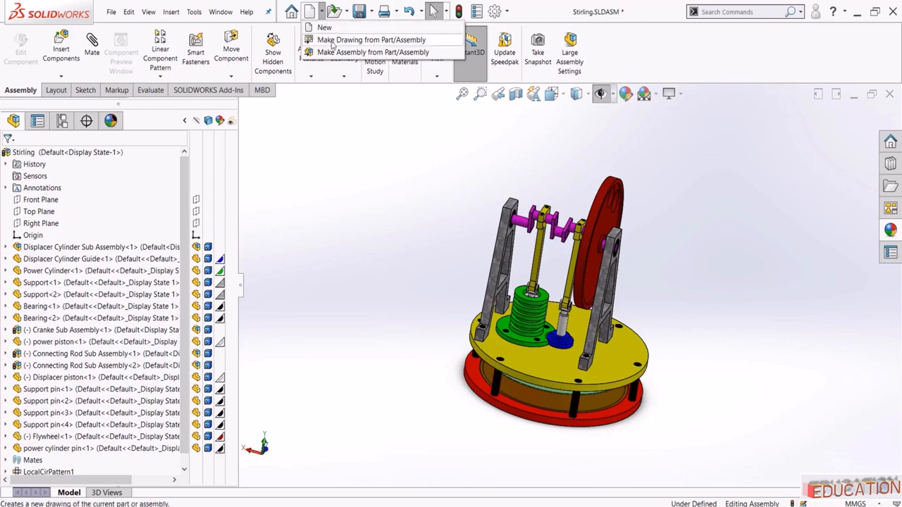
click(331, 40)
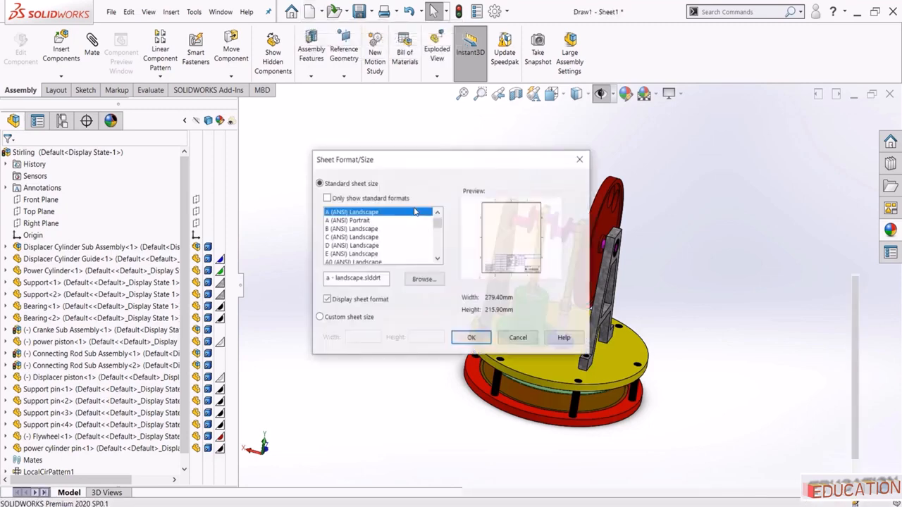
scroll(388, 233, down, 3)
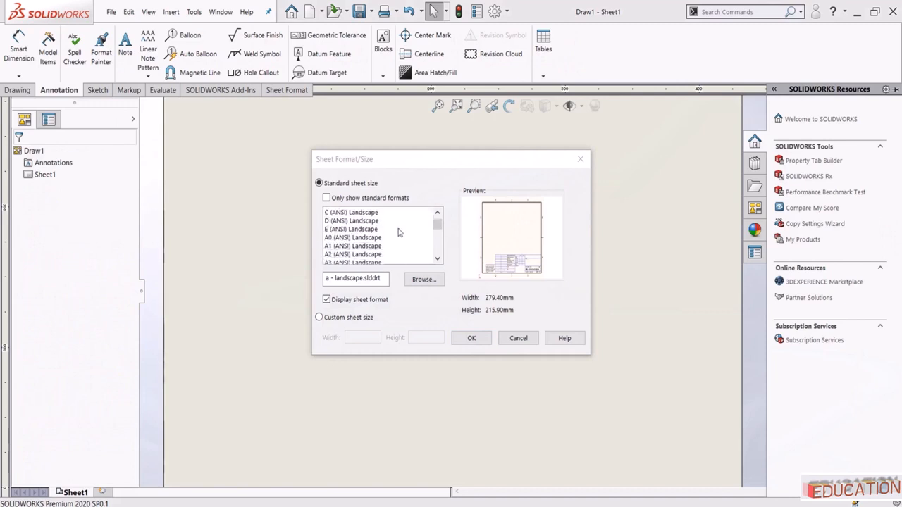
scroll(377, 235, down, 4)
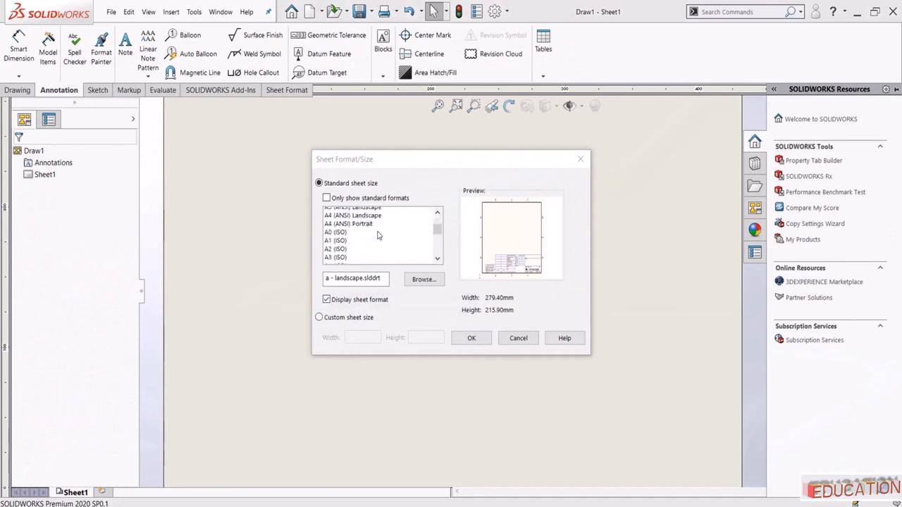
click(339, 229)
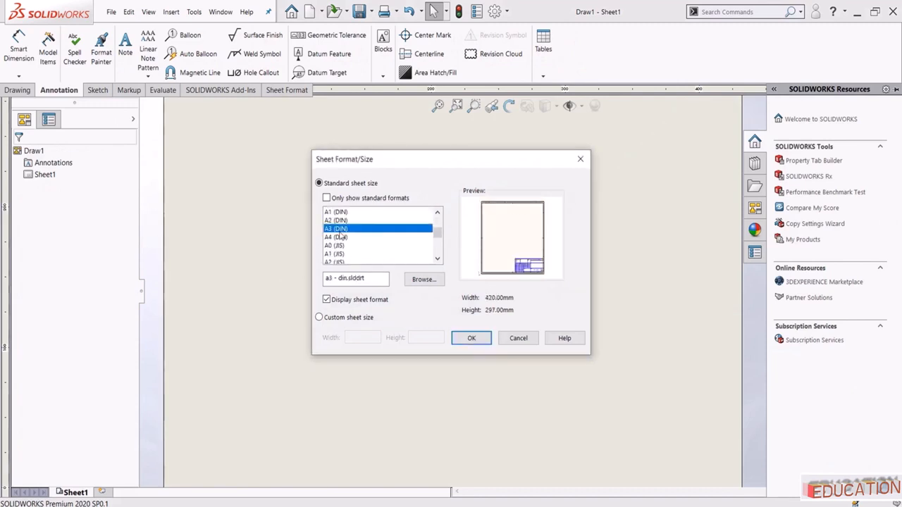
click(483, 339)
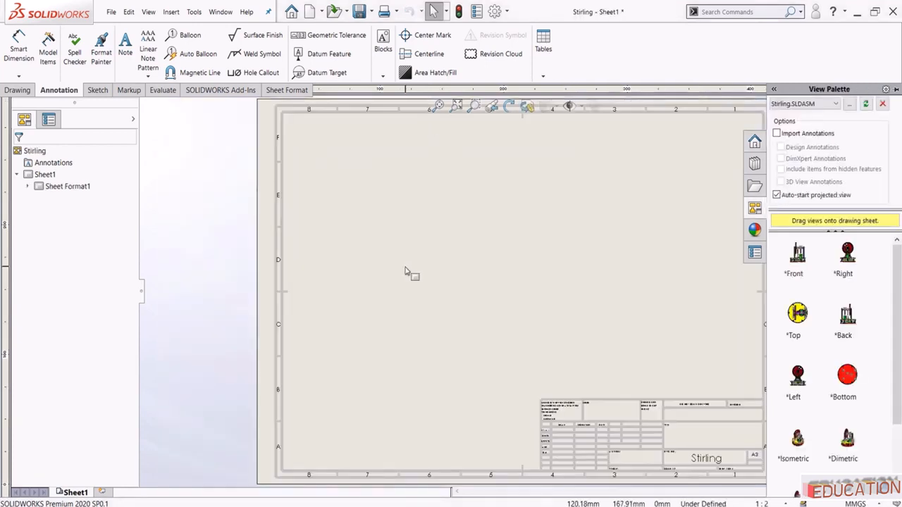
Place the Isometric Exploded view of Stirling.SLDASM on the left half of the drawing sheet, without projected views
click(19, 91)
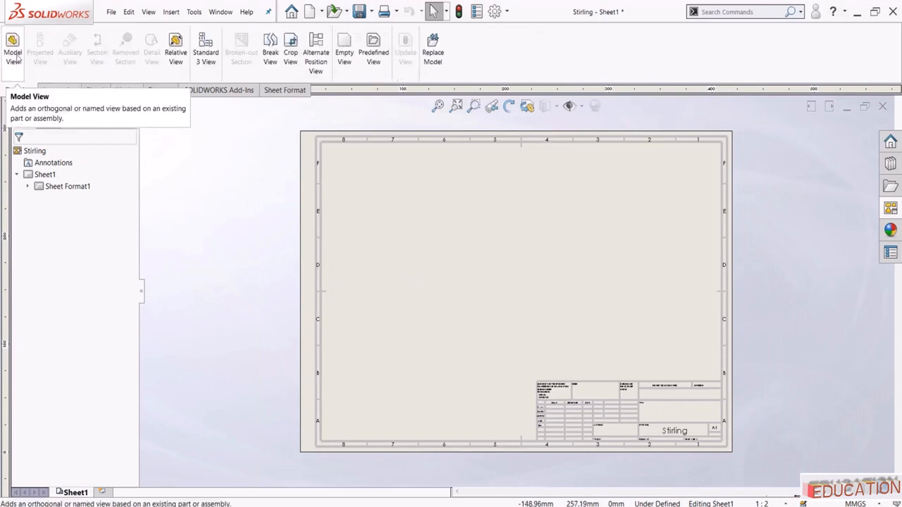
click(890, 209)
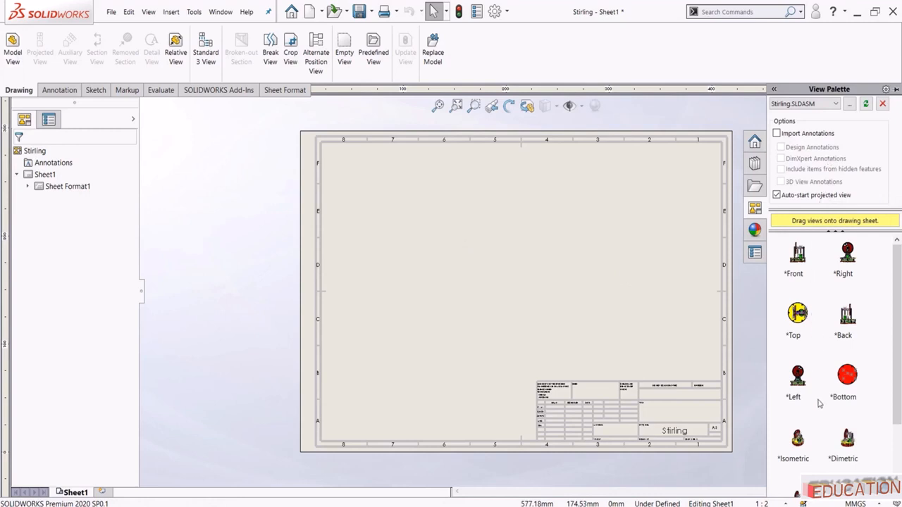
click(814, 105)
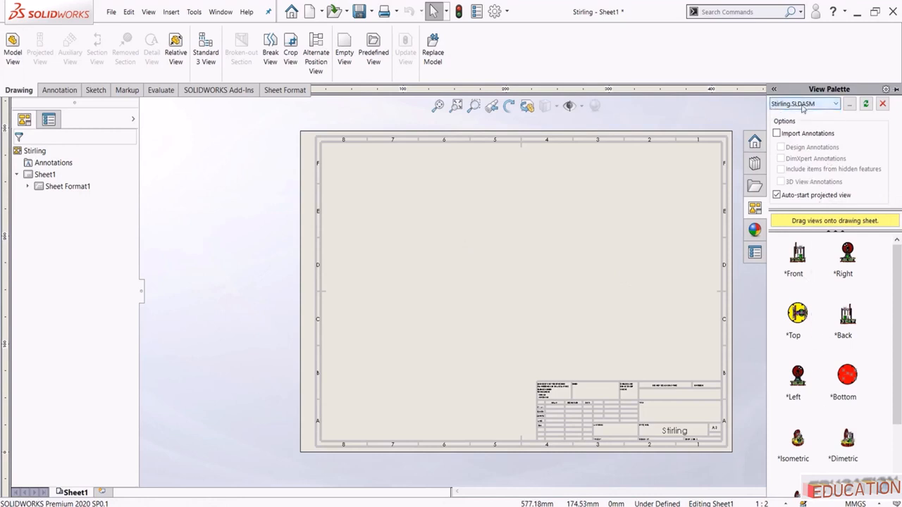
click(850, 104)
key(Escape)
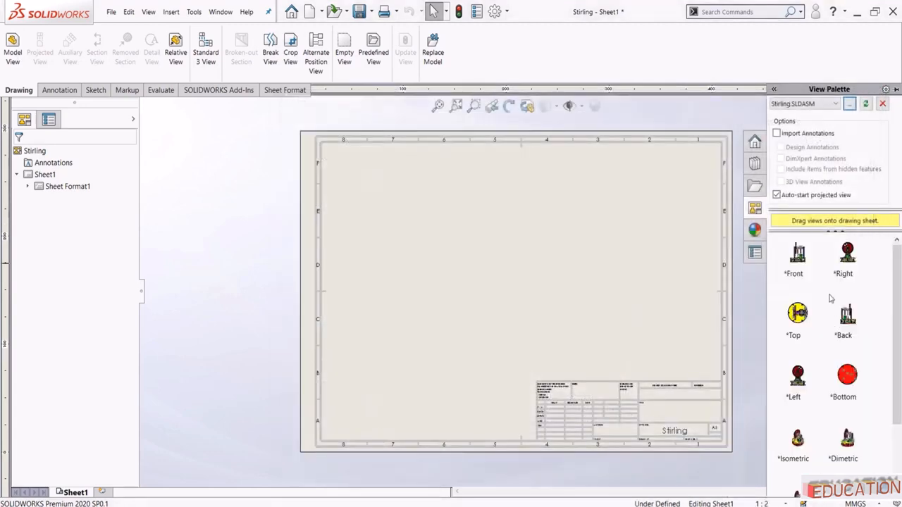
scroll(832, 367, down, 3)
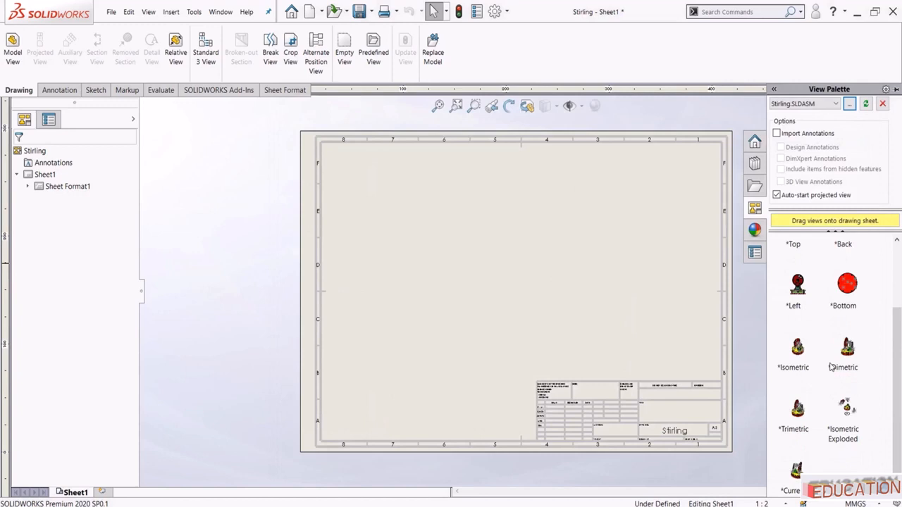
scroll(829, 324, up, 3)
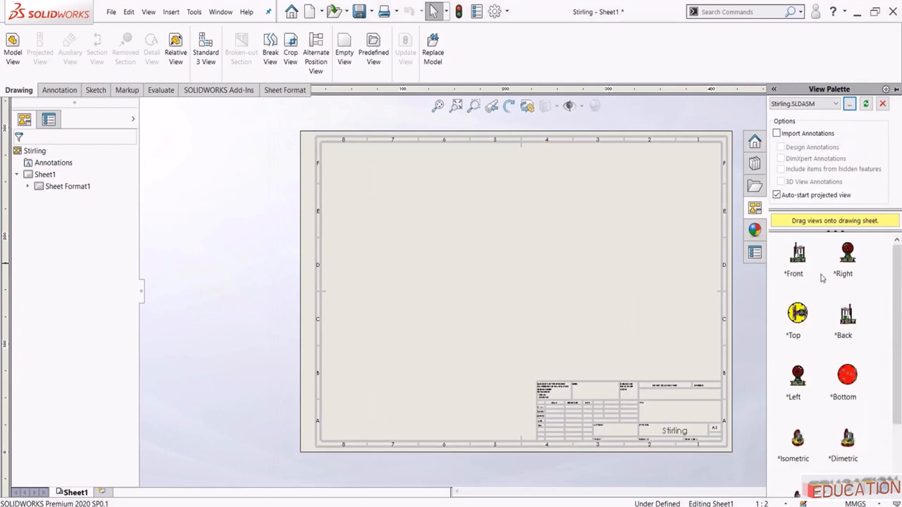
scroll(825, 289, down, 3)
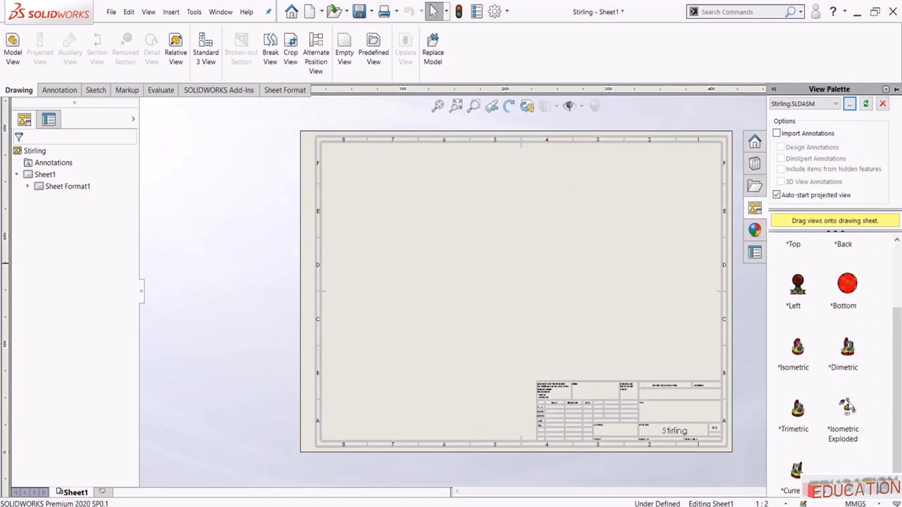
mouse_move(846, 414)
mouse_down()
mouse_move(634, 306)
mouse_move(631, 316)
mouse_move(550, 306)
mouse_move(423, 276)
mouse_up()
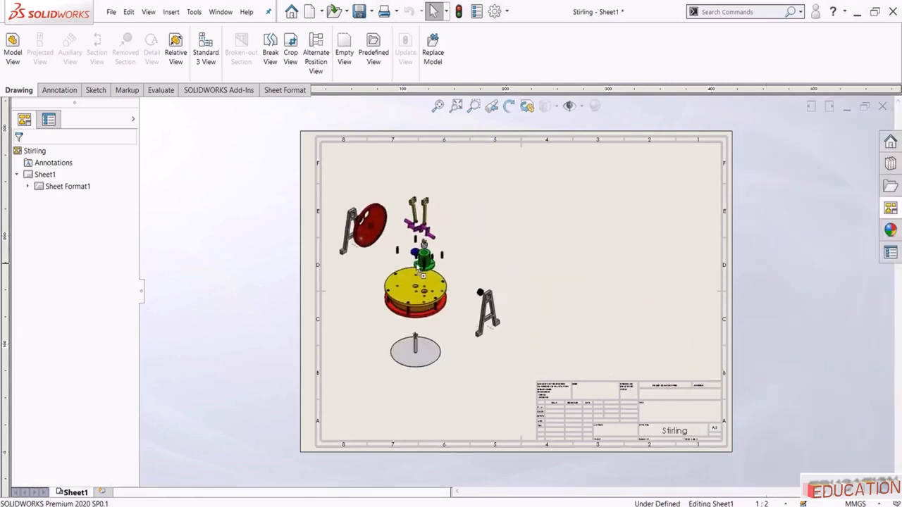
key(Escape)
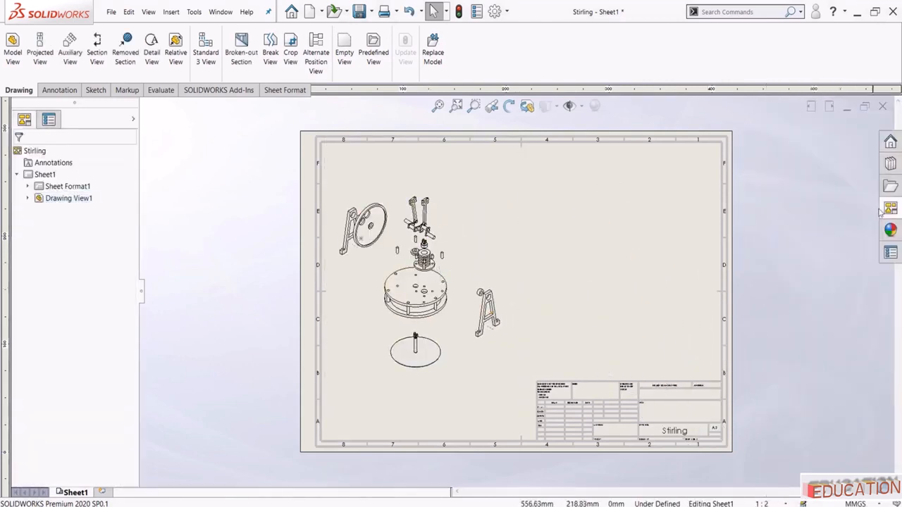
Place the collapsed Isometric view on the right half of the sheet above the title block and display it Shaded With Edges
click(895, 209)
scroll(843, 379, down, 2)
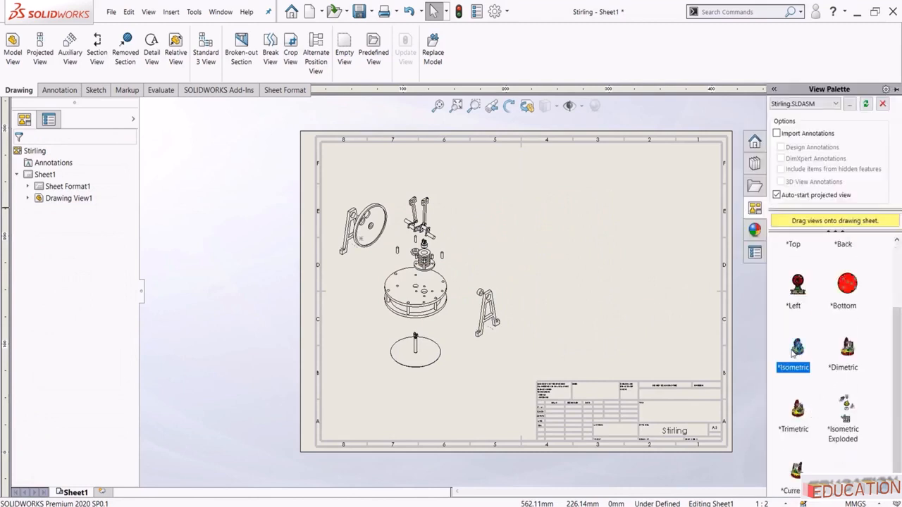
mouse_move(795, 354)
mouse_down()
mouse_move(428, 287)
mouse_move(648, 285)
mouse_up()
drag(652, 212, 640, 220)
click(640, 219)
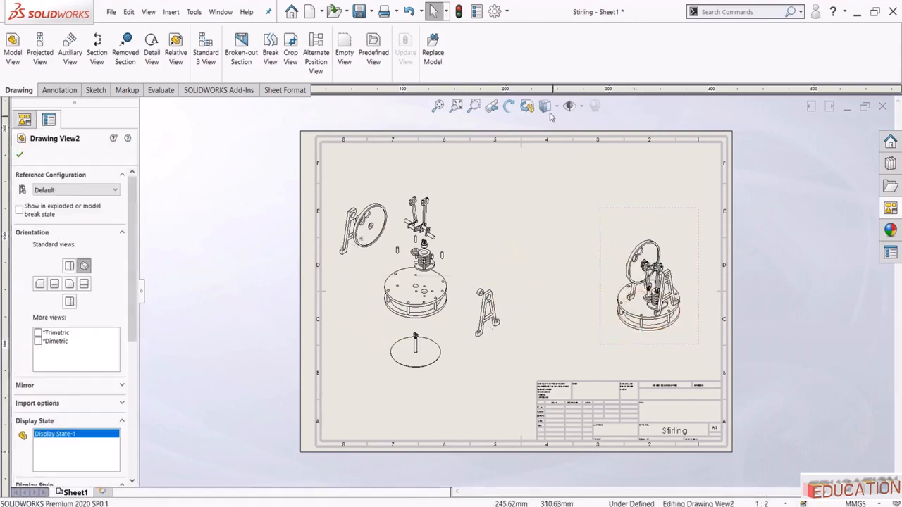
click(547, 107)
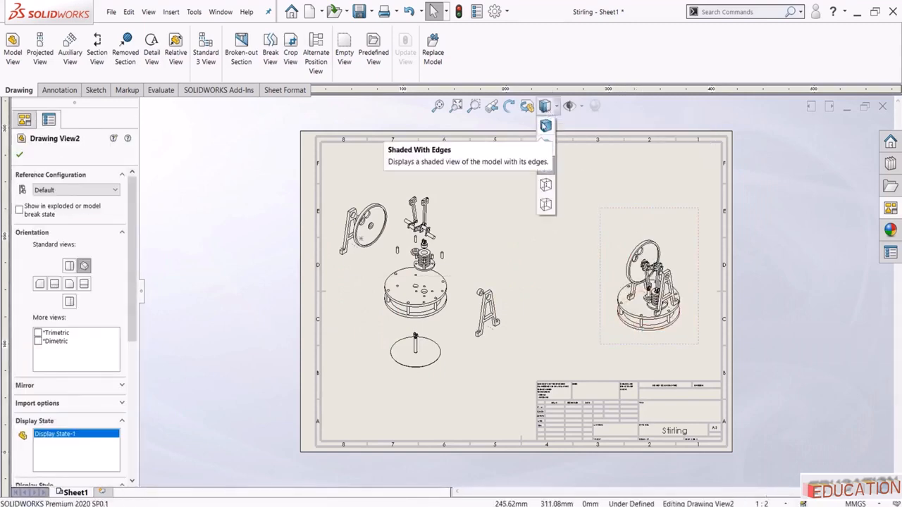
click(544, 124)
Change the display style of the exploded isometric view to Shaded With Edges
click(481, 213)
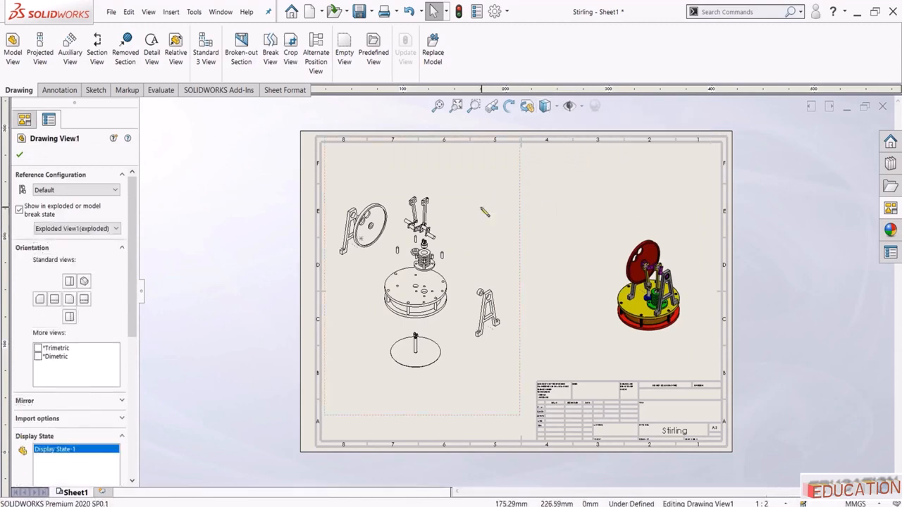
click(545, 108)
click(438, 217)
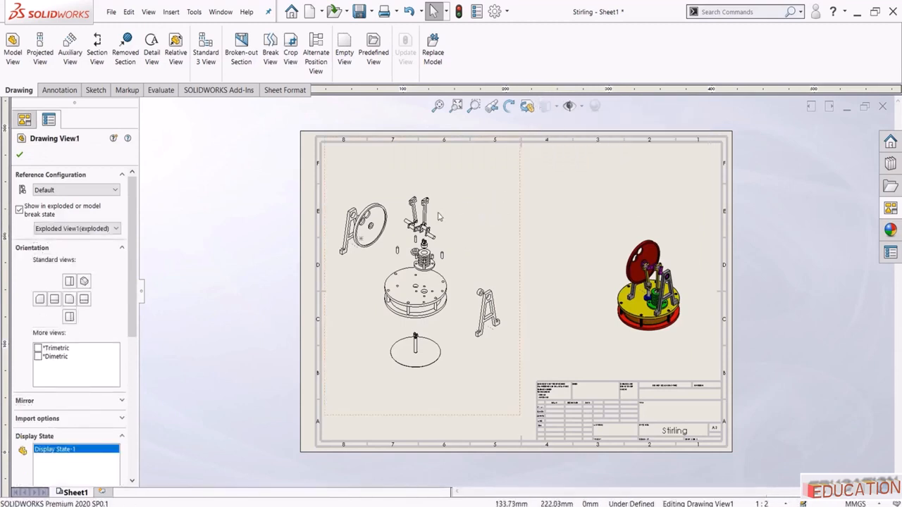
click(411, 290)
click(546, 108)
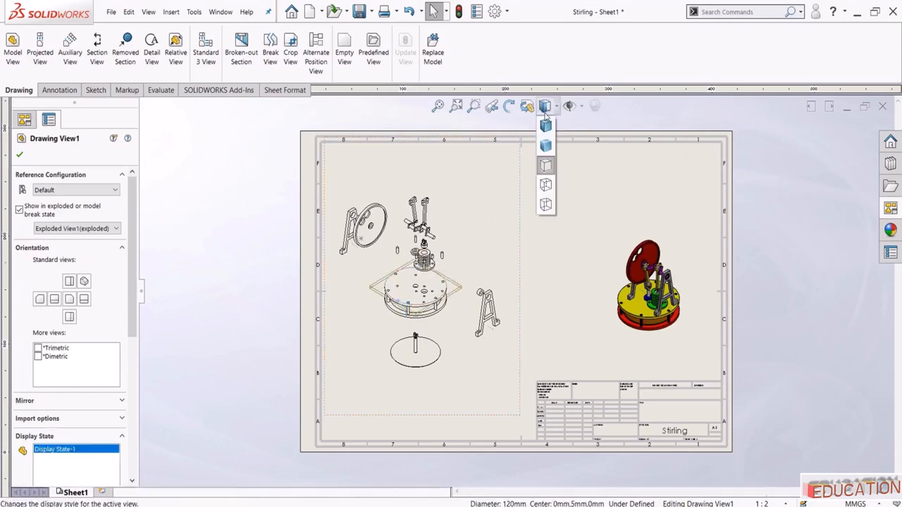
click(546, 123)
click(569, 247)
scroll(390, 223, up, 3)
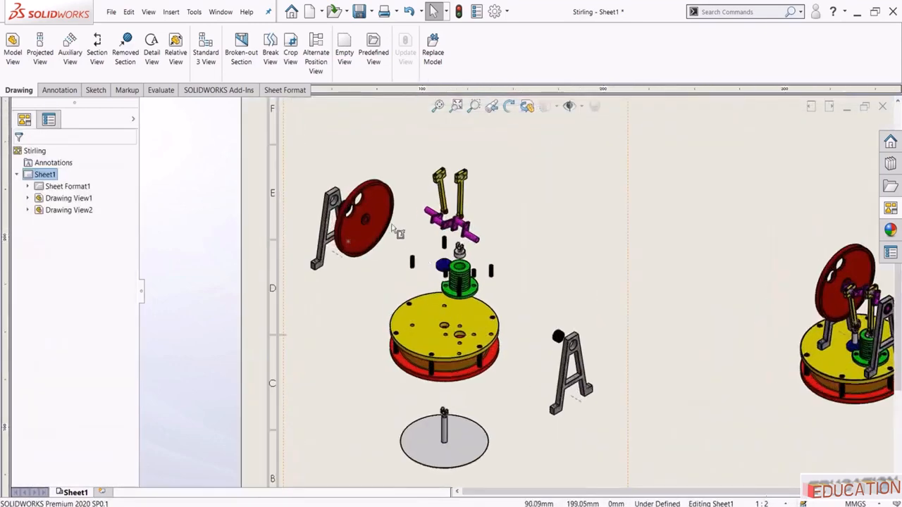
Rotate the exploded view slightly in 3D so the flywheel faces forward more, and keep the new orientation
scroll(413, 244, down, 3)
scroll(518, 253, down, 1)
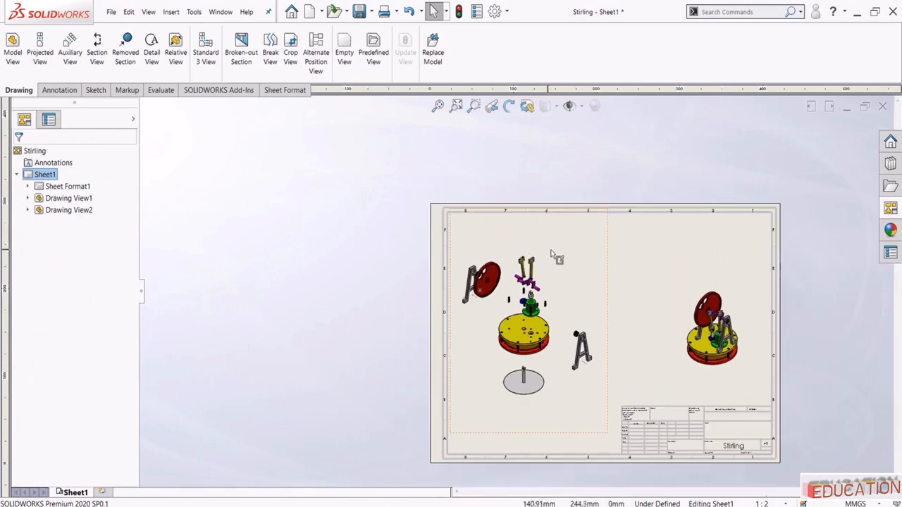
click(556, 256)
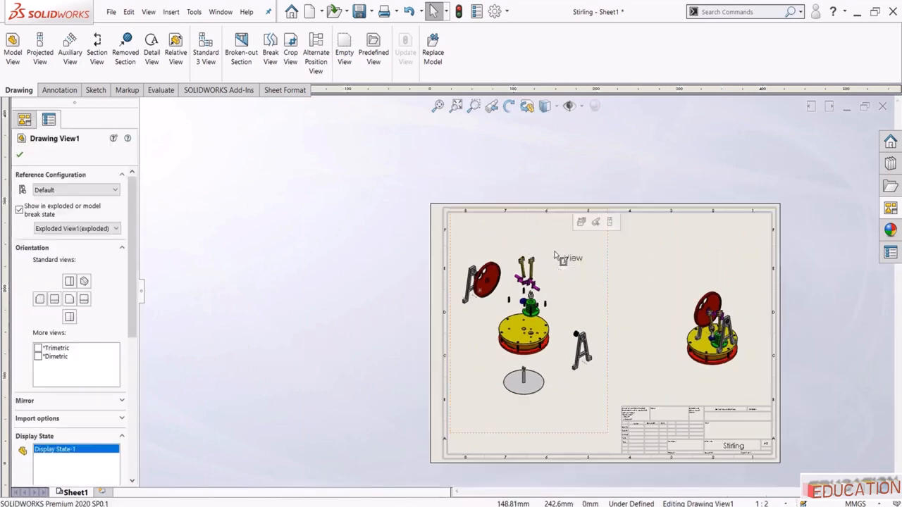
click(527, 107)
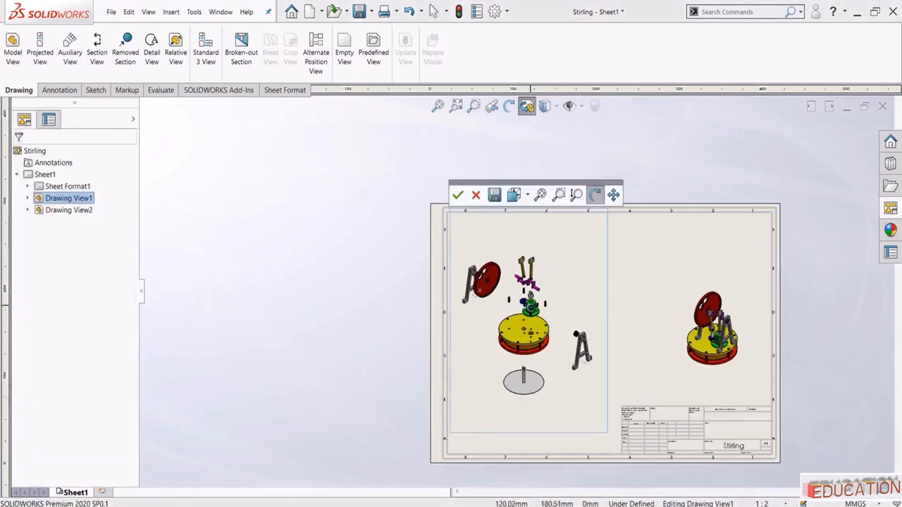
mouse_move(531, 306)
mouse_down()
mouse_move(511, 290)
mouse_move(564, 278)
mouse_move(522, 308)
mouse_move(541, 315)
mouse_up()
scroll(653, 315, down, 1)
scroll(709, 328, down, 1)
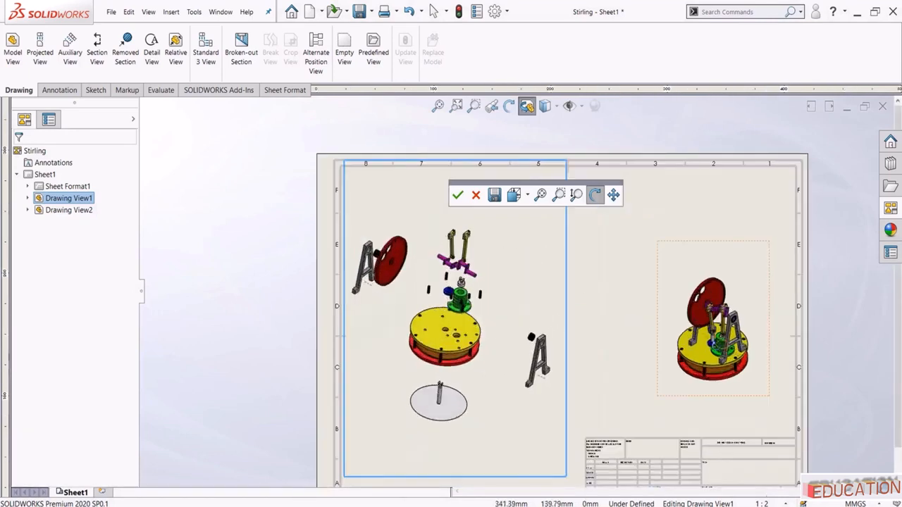
drag(721, 335, 699, 327)
click(458, 195)
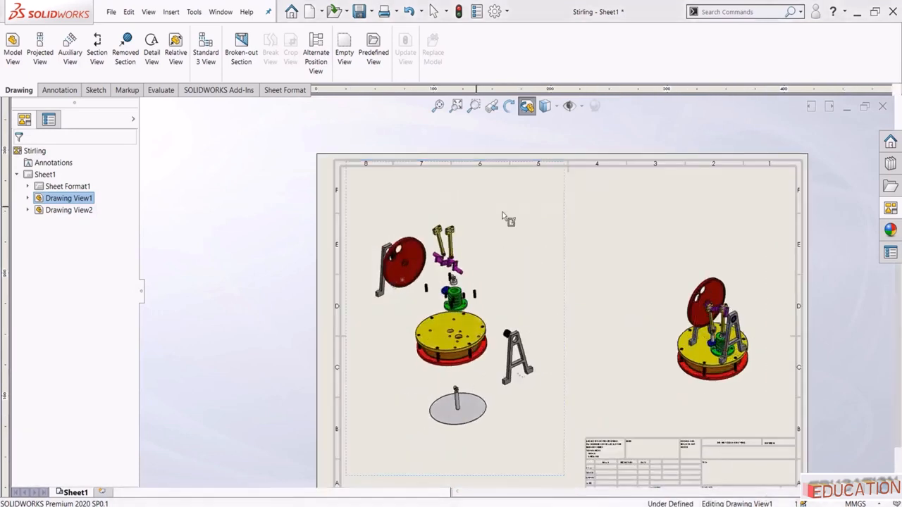
Rotate the assembled view in 3D so the flywheel sits on the opposite side of the engine, and keep the new orientation
click(688, 247)
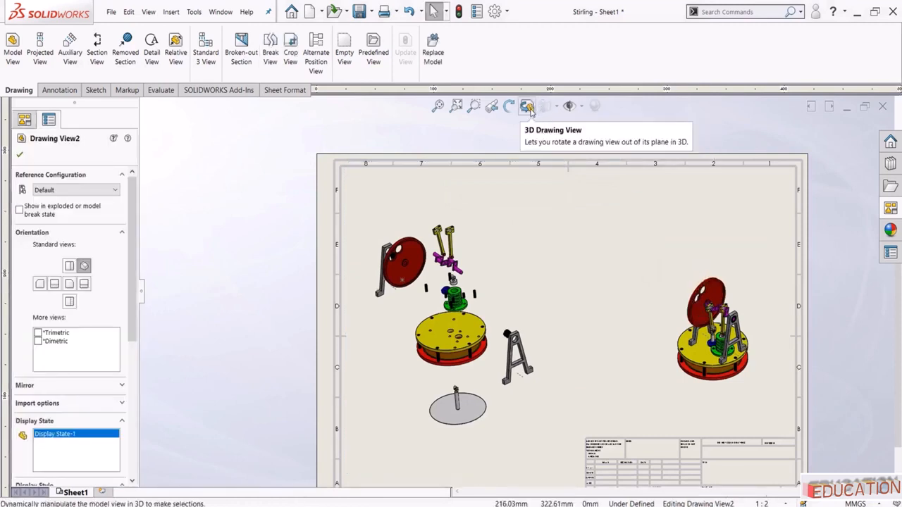
click(527, 105)
click(688, 262)
mouse_move(712, 296)
mouse_down()
mouse_move(757, 289)
mouse_move(785, 359)
mouse_move(793, 334)
mouse_move(773, 444)
mouse_move(758, 301)
mouse_move(749, 345)
mouse_move(733, 352)
mouse_move(692, 334)
mouse_up()
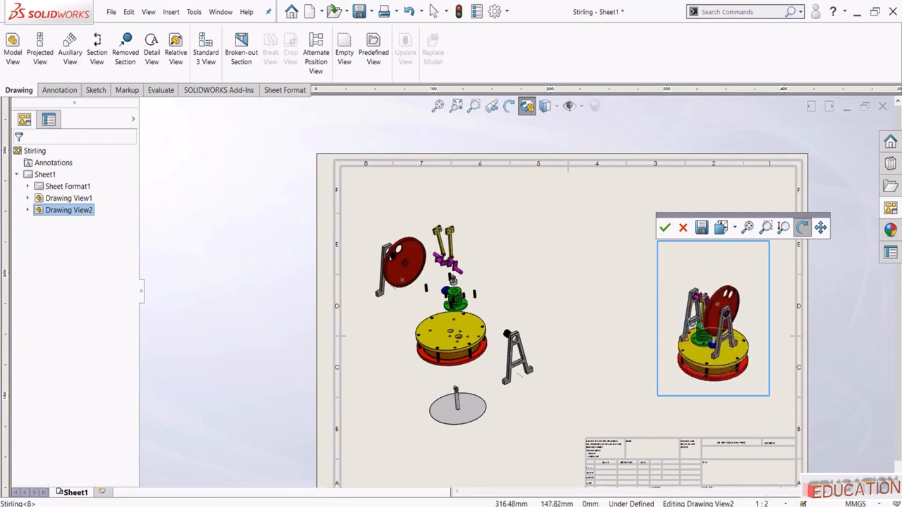
scroll(730, 330, down, 2)
scroll(726, 324, up, 3)
click(665, 228)
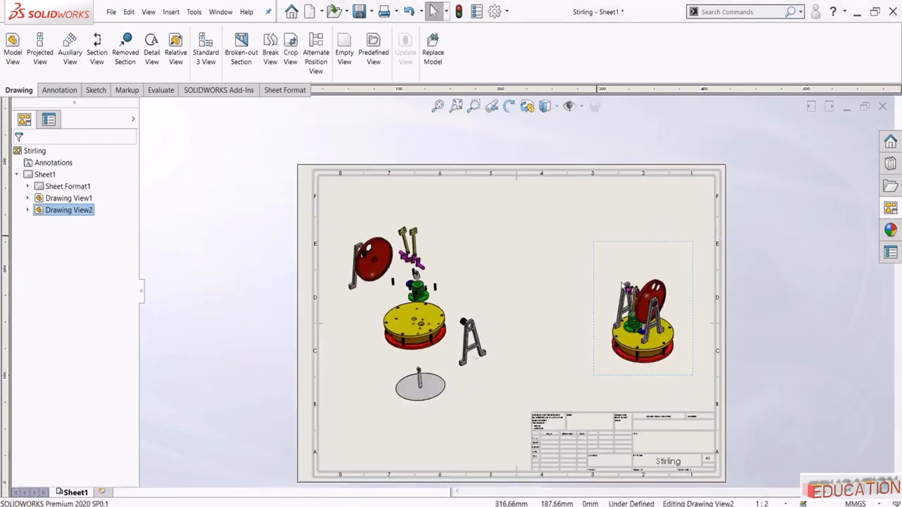
Set the assembled view to a custom scale of 1:1 and shift both views so it clears the sheet border
click(626, 253)
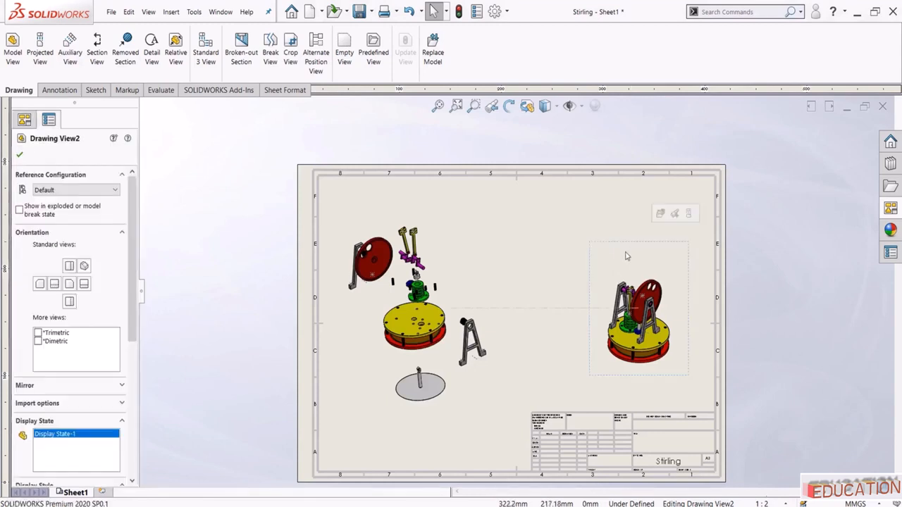
scroll(100, 451, down, 5)
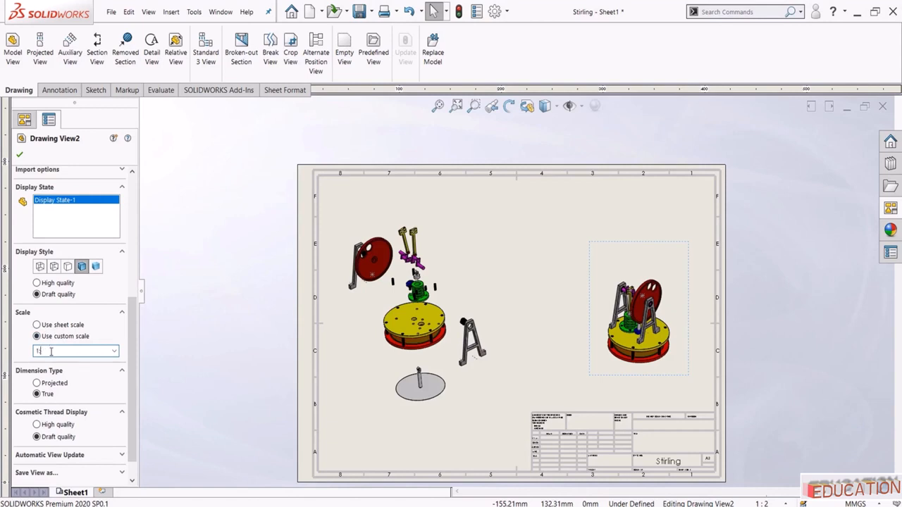
key(Return)
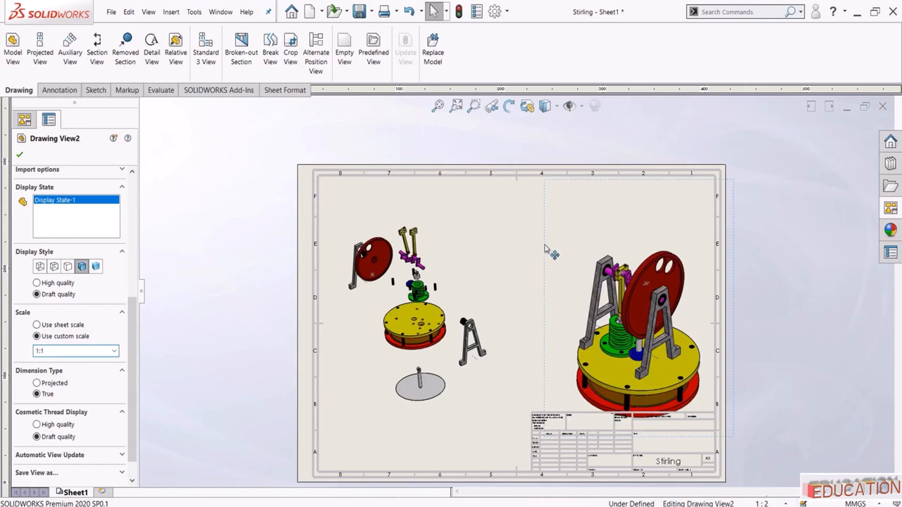
mouse_move(545, 245)
mouse_down()
mouse_move(544, 217)
mouse_move(522, 214)
mouse_up()
mouse_move(413, 186)
mouse_down()
mouse_move(398, 122)
mouse_move(423, 180)
mouse_move(421, 134)
mouse_move(412, 179)
mouse_move(433, 176)
mouse_move(408, 169)
mouse_up()
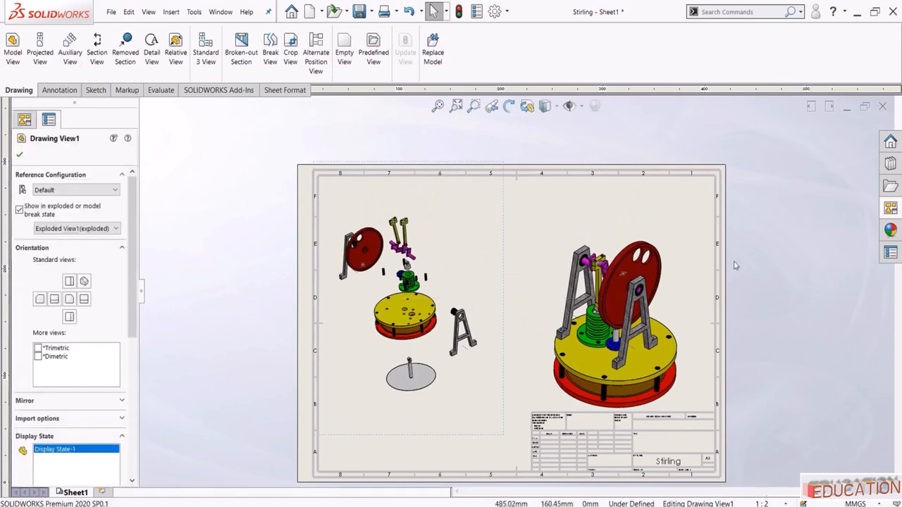
Break the alignment of the assembled view and move it up above the title block
click(584, 223)
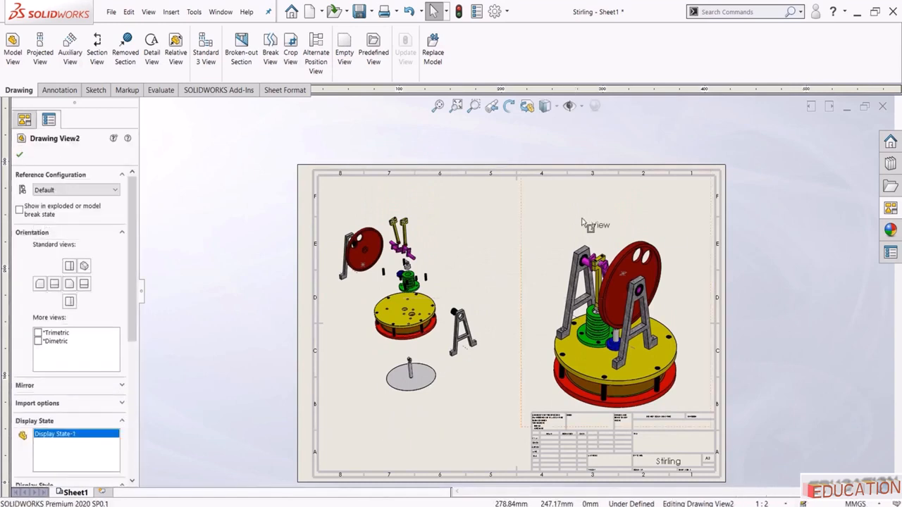
right_click(537, 315)
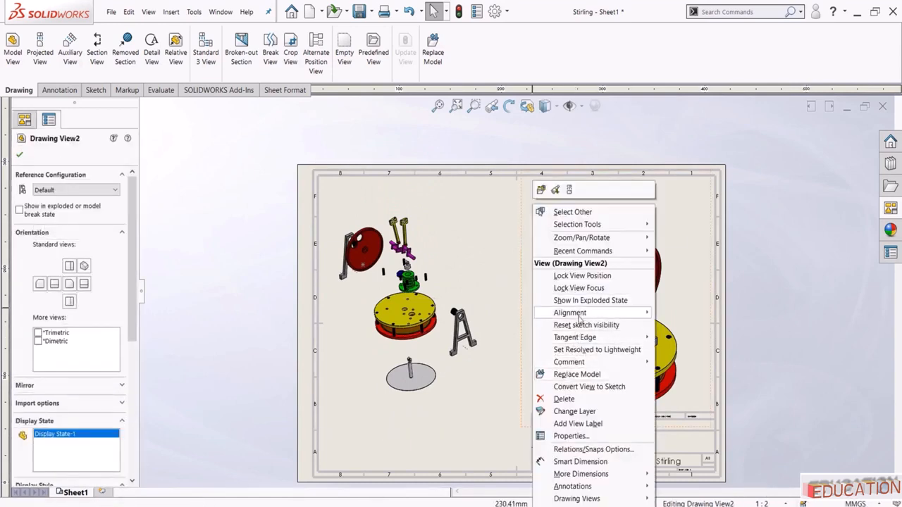
mouse_move(579, 318)
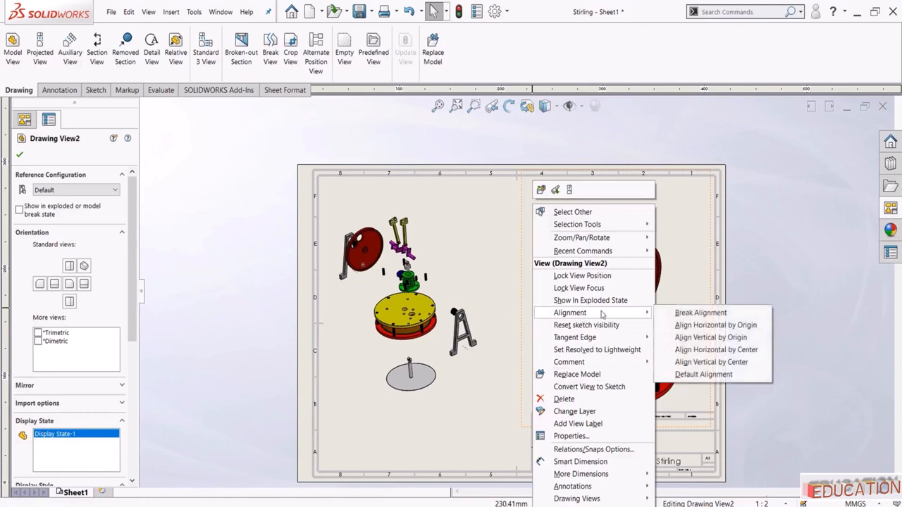
click(701, 315)
mouse_move(522, 265)
mouse_down()
mouse_move(524, 232)
mouse_move(547, 255)
mouse_move(554, 242)
mouse_move(515, 242)
mouse_up()
click(181, 187)
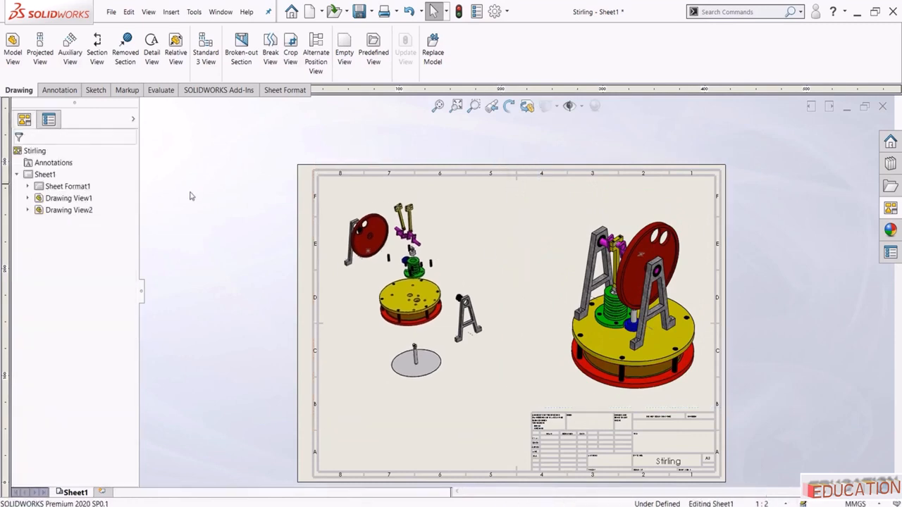
Add circular auto balloons with magnetic lines around the exploded view in a square layout, and move the view down toward the sheet's middle
click(59, 91)
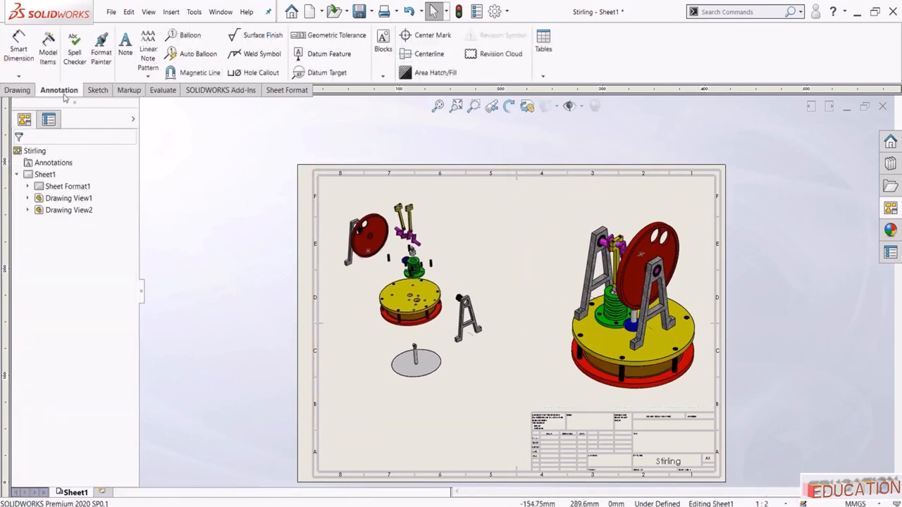
click(197, 60)
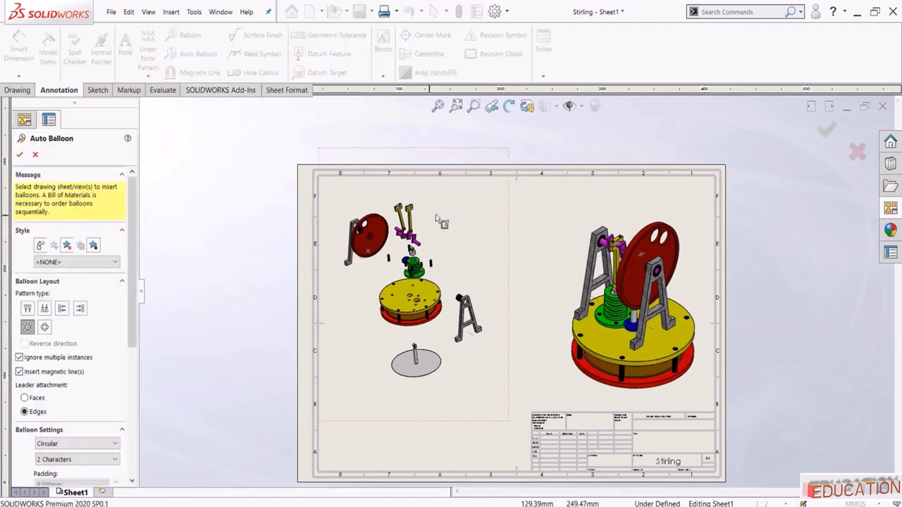
click(469, 218)
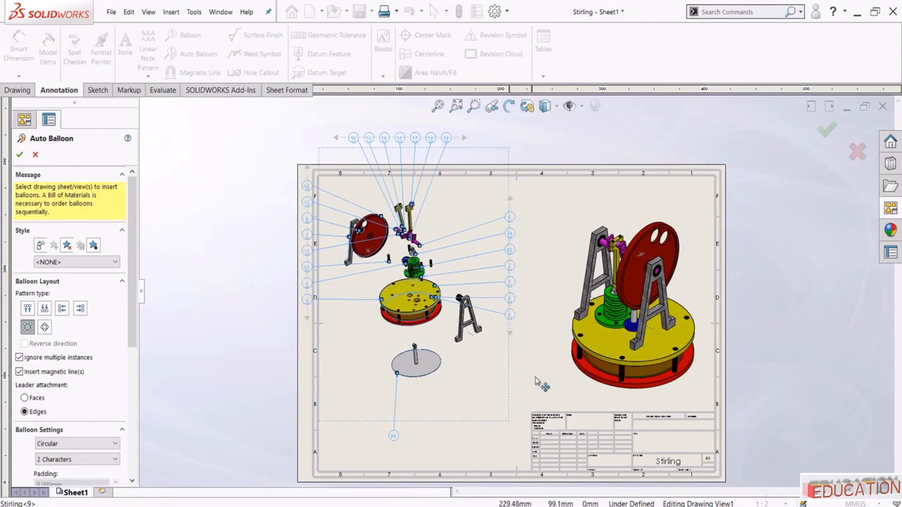
key(Return)
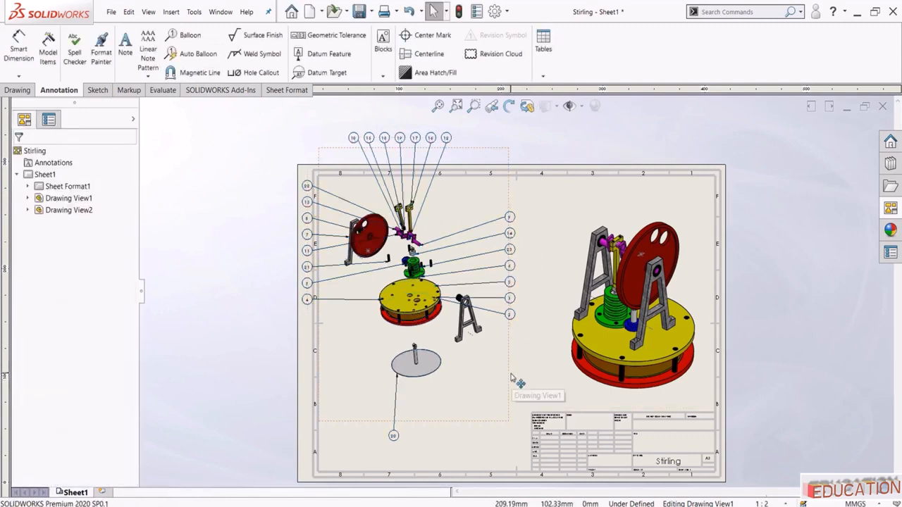
drag(514, 382, 532, 394)
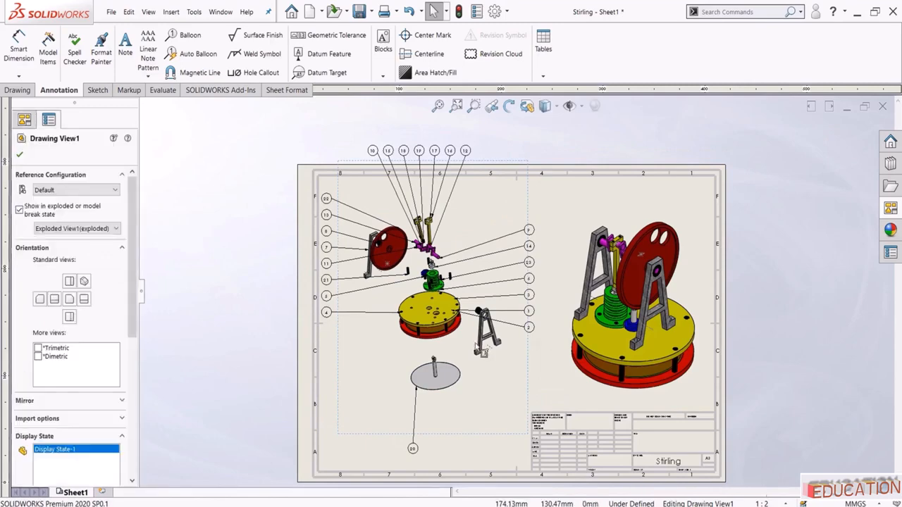
Move the magnetic line left of the exploded view inward and reattach balloons 4 and 5 to its lower end
scroll(423, 416, up, 3)
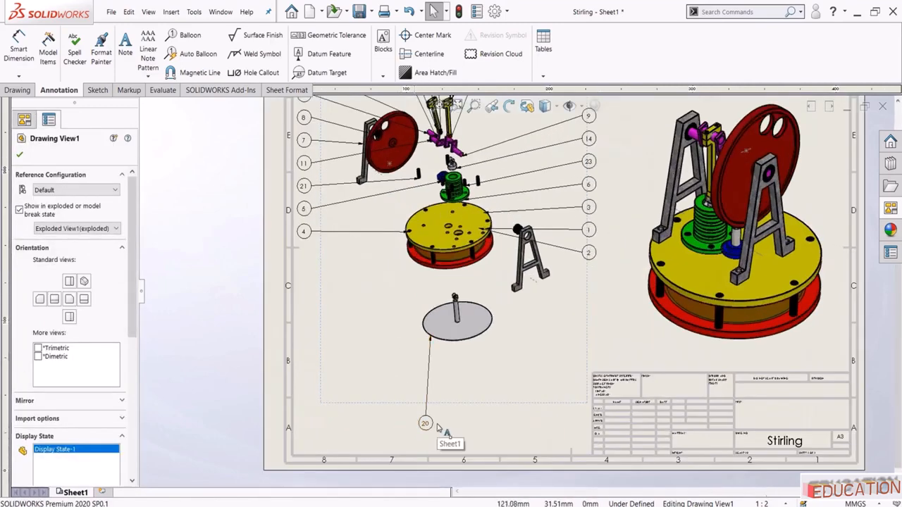
drag(303, 234, 369, 261)
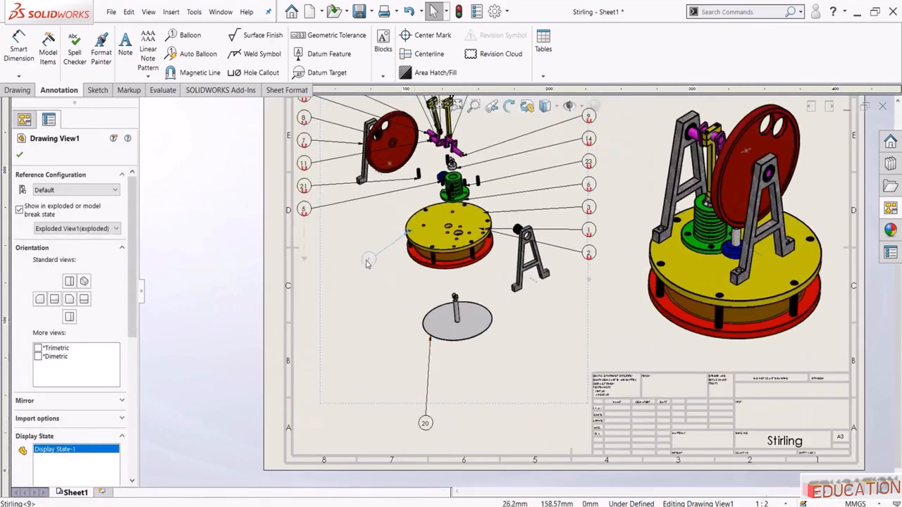
drag(305, 210, 359, 236)
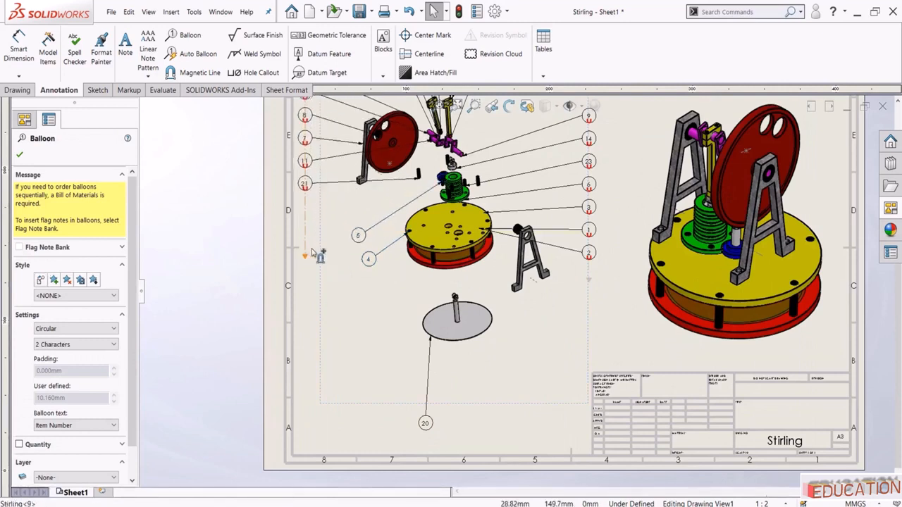
drag(312, 252, 336, 269)
drag(360, 238, 327, 263)
click(373, 263)
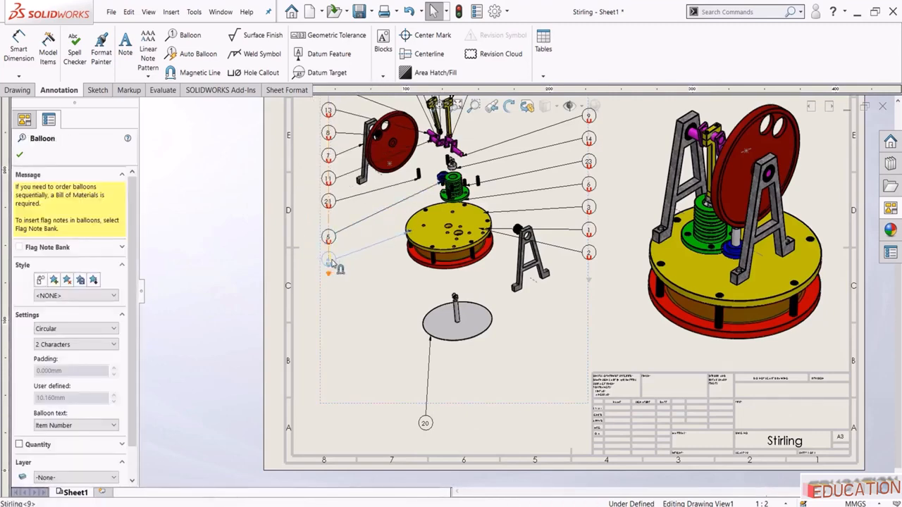
Bring the magnetic line above the exploded view inside the border, making it horizontal and about 239 mm long
scroll(448, 243, up, 3)
scroll(505, 161, down, 1)
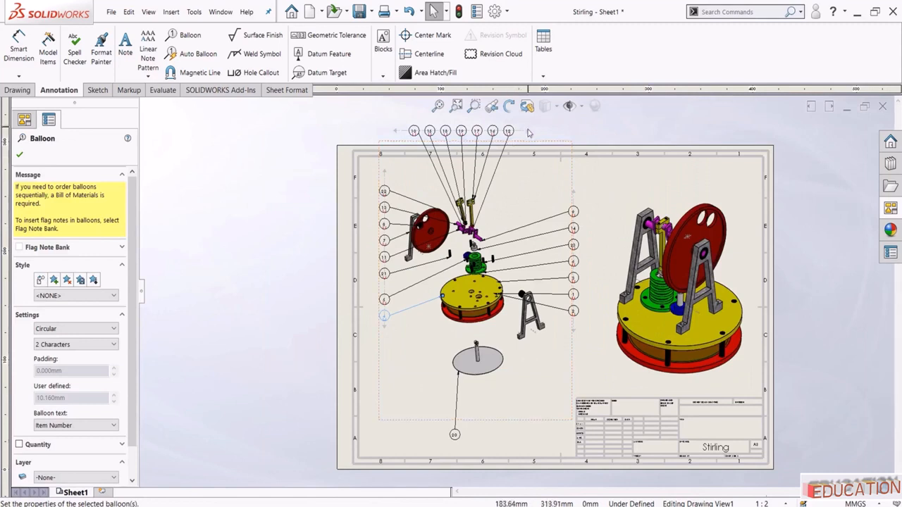
drag(528, 131, 525, 176)
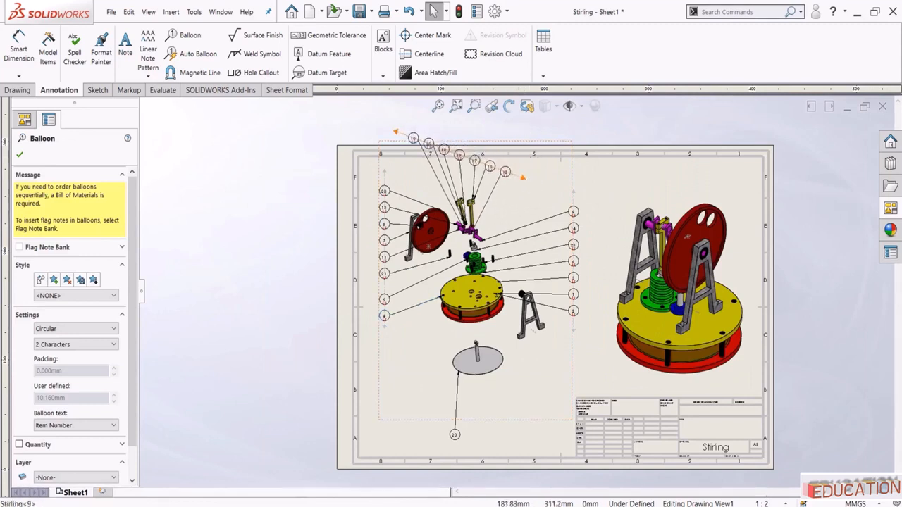
drag(395, 132, 366, 169)
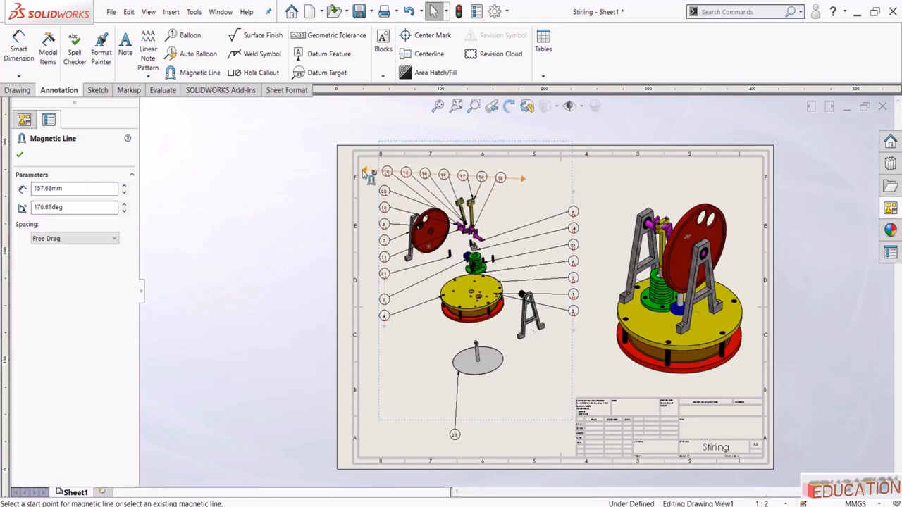
drag(520, 176, 610, 174)
scroll(378, 157, down, 2)
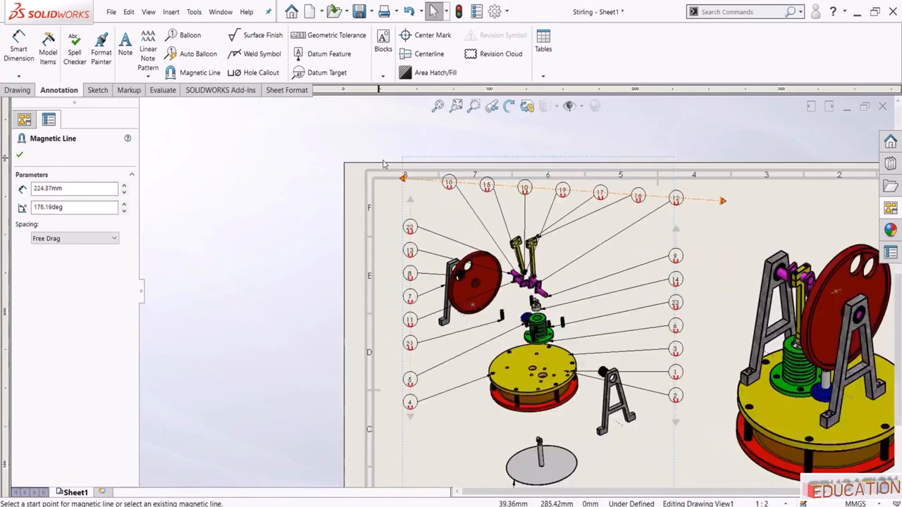
drag(402, 178, 375, 199)
scroll(516, 290, up, 3)
scroll(640, 366, down, 2)
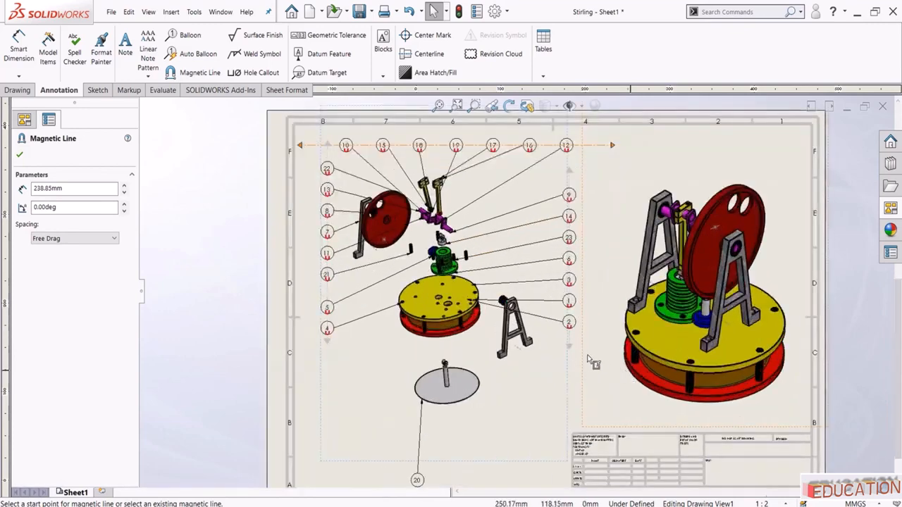
Adjust the vertical magnetic line beside balloons 9 to 2 to about 164 mm, and move balloon 20 below balloon 4
mouse_move(578, 385)
mouse_down()
mouse_move(574, 346)
mouse_move(568, 390)
mouse_up()
scroll(508, 389, up, 2)
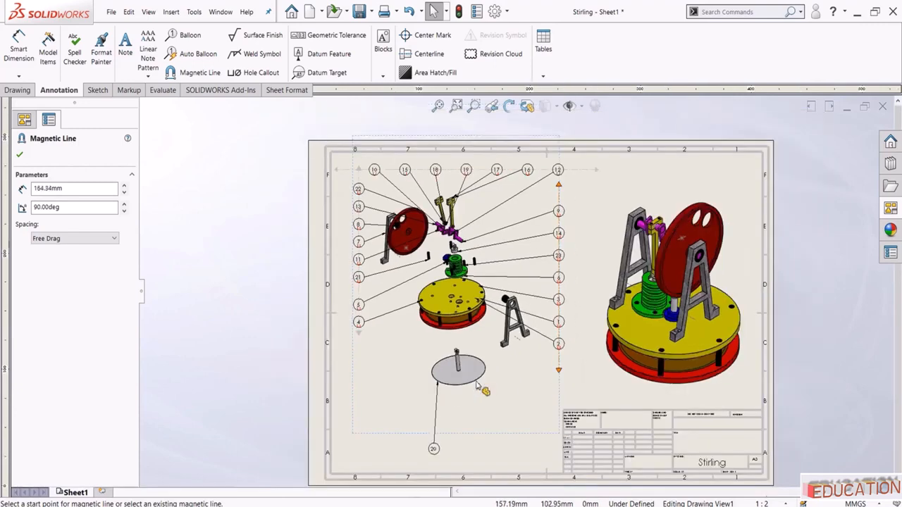
scroll(437, 449, down, 1)
drag(438, 452, 375, 336)
scroll(366, 386, up, 1)
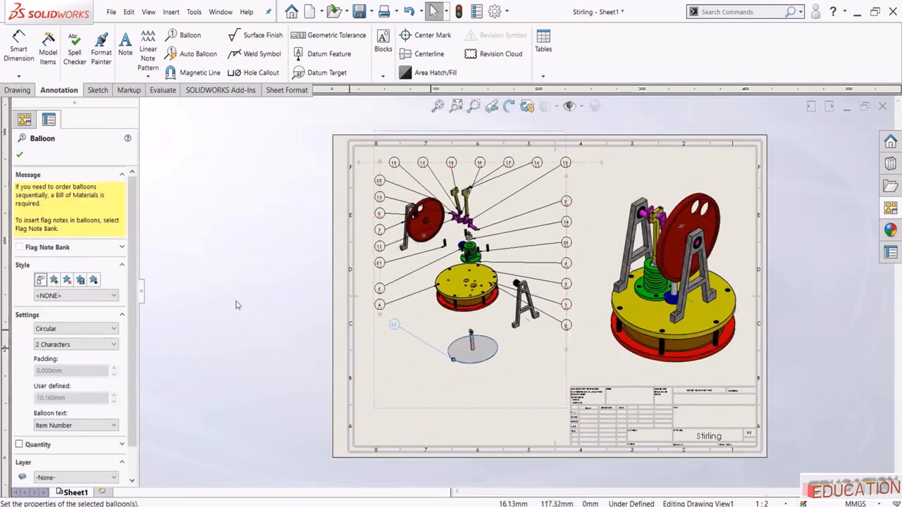
click(20, 156)
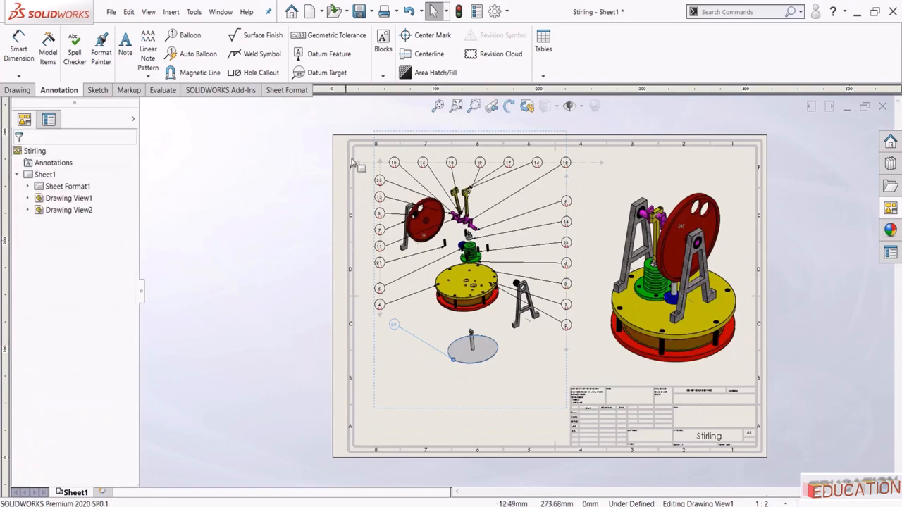
click(456, 105)
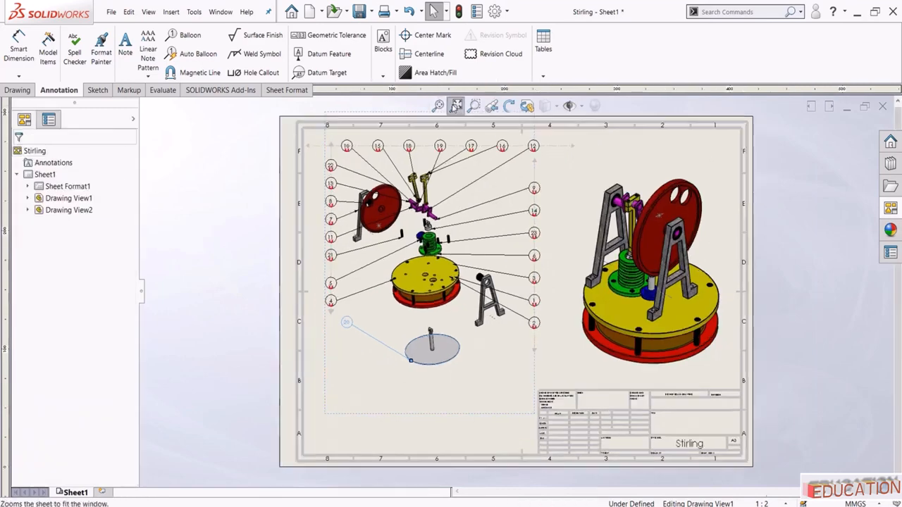
scroll(478, 146, down, 2)
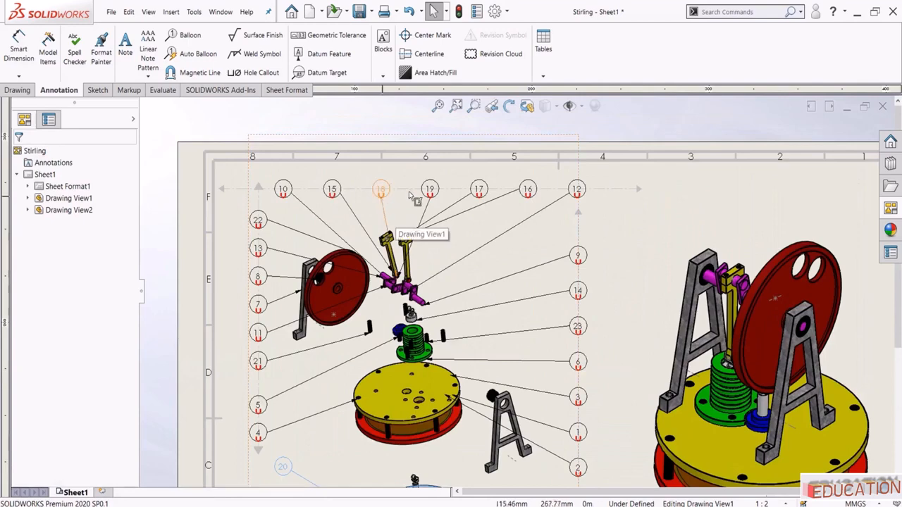
Insert a parts-only bill of materials for the exploded view using the bom-standard template, placing the table outside the sheet beside its left border
click(18, 90)
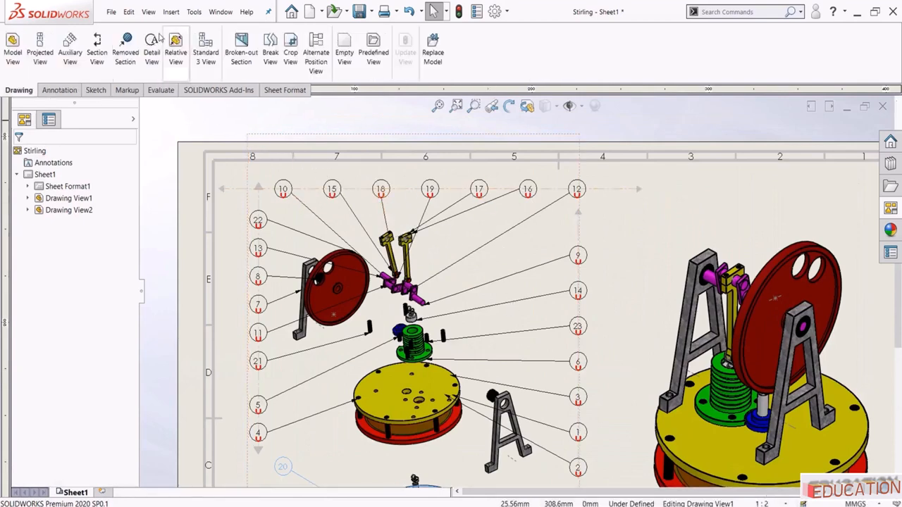
click(171, 12)
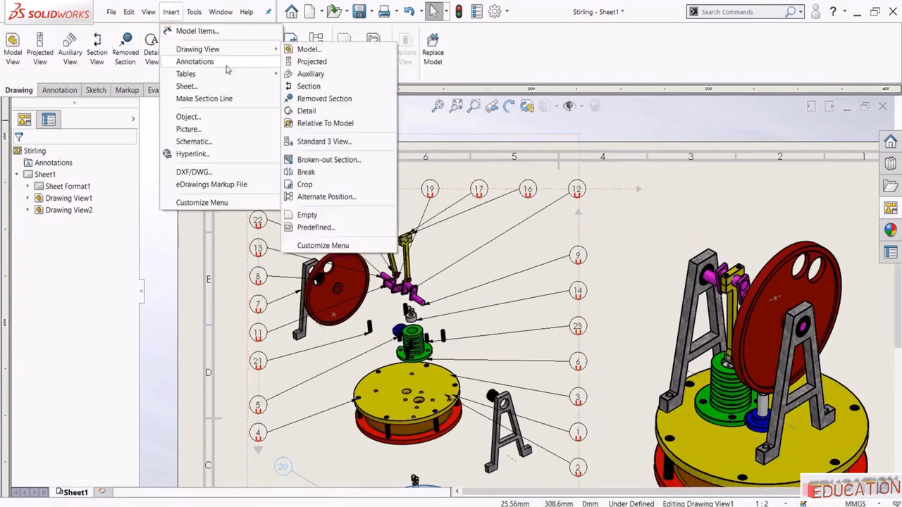
mouse_move(211, 73)
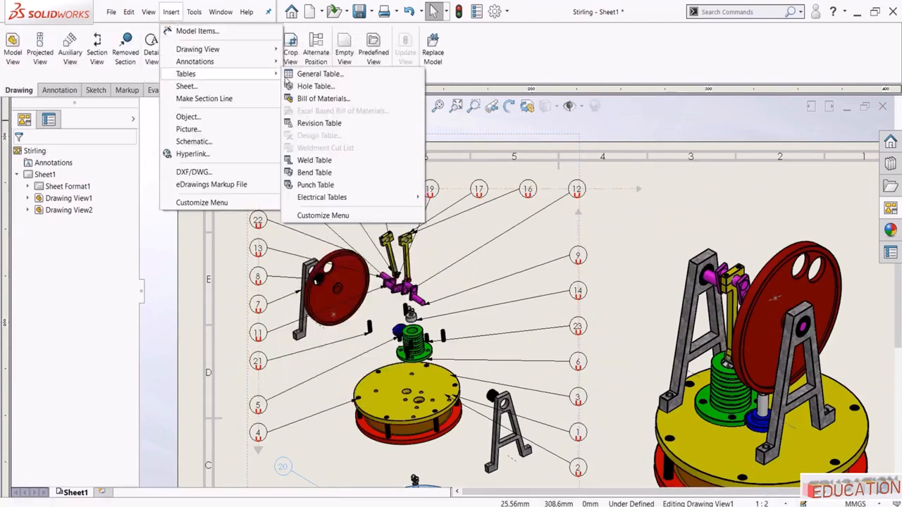
click(323, 99)
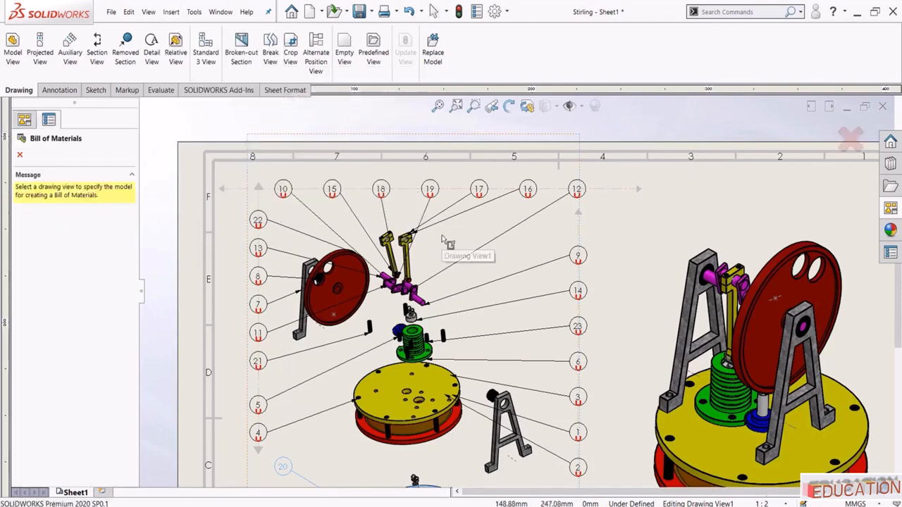
scroll(442, 240, up, 6)
scroll(484, 411, down, 3)
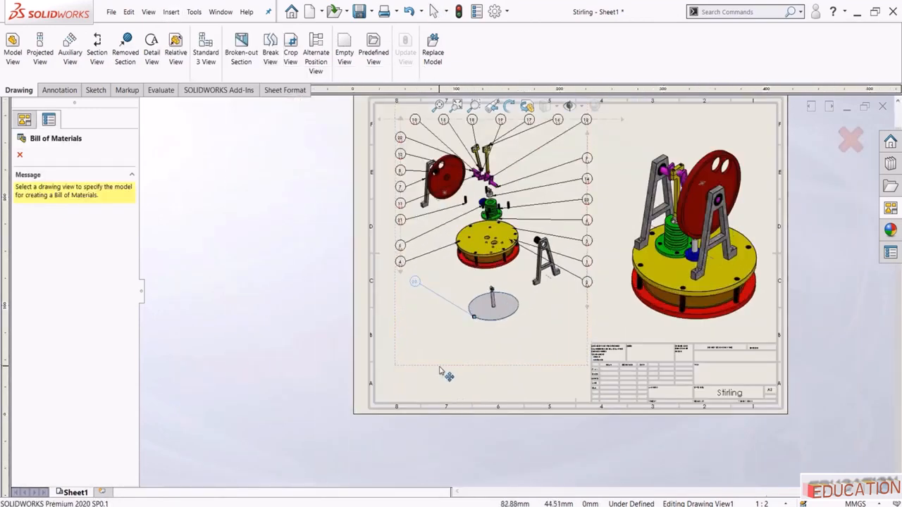
click(442, 374)
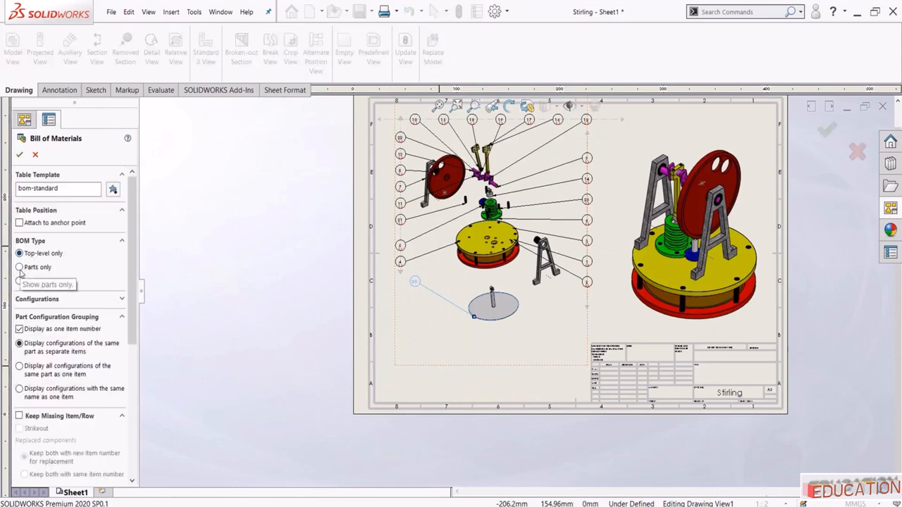
click(22, 155)
scroll(403, 282, up, 2)
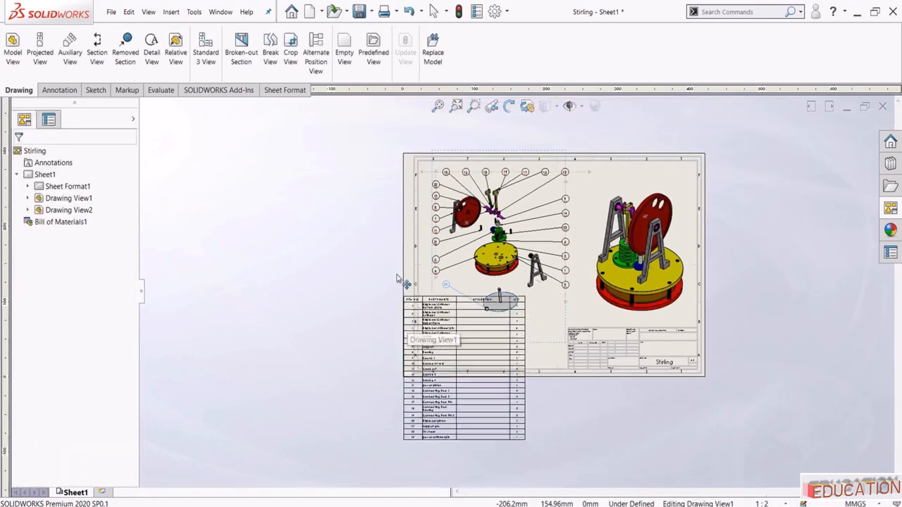
scroll(422, 204, down, 2)
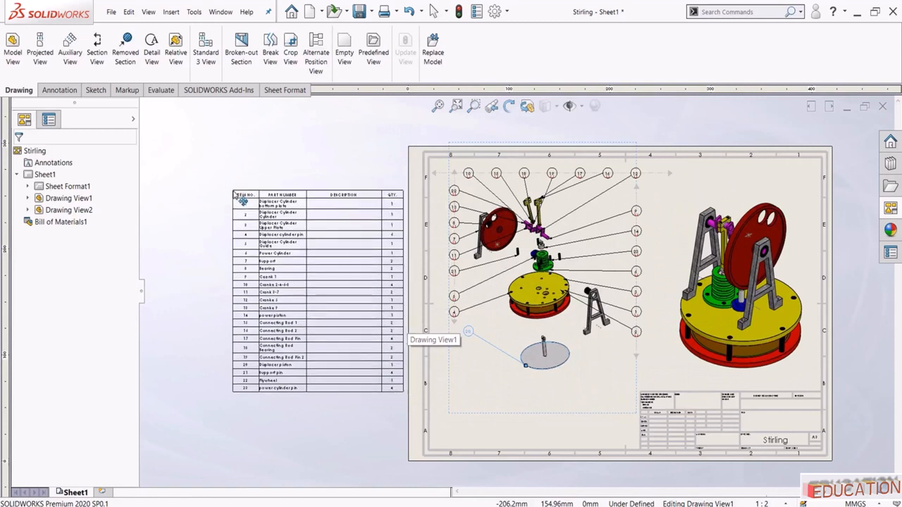
click(235, 193)
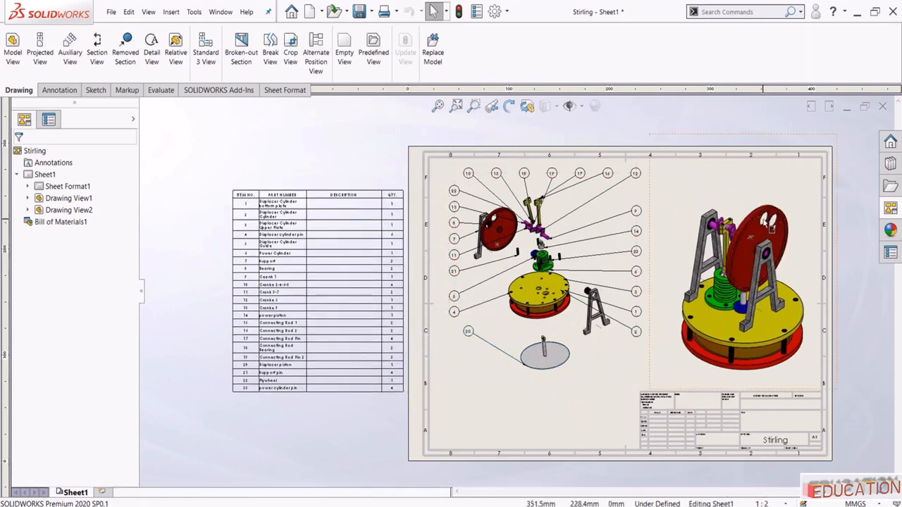
Set the assembled engine view to a custom scale of 1:5
click(783, 314)
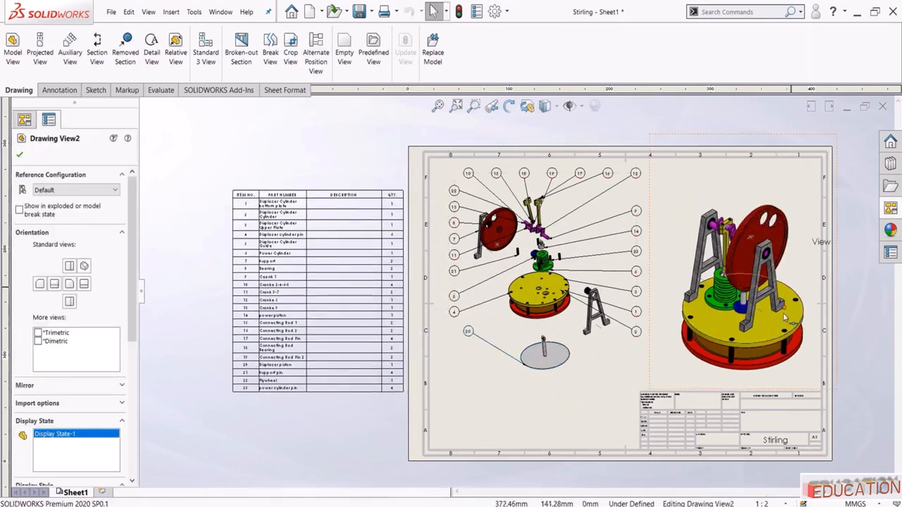
drag(132, 337, 131, 451)
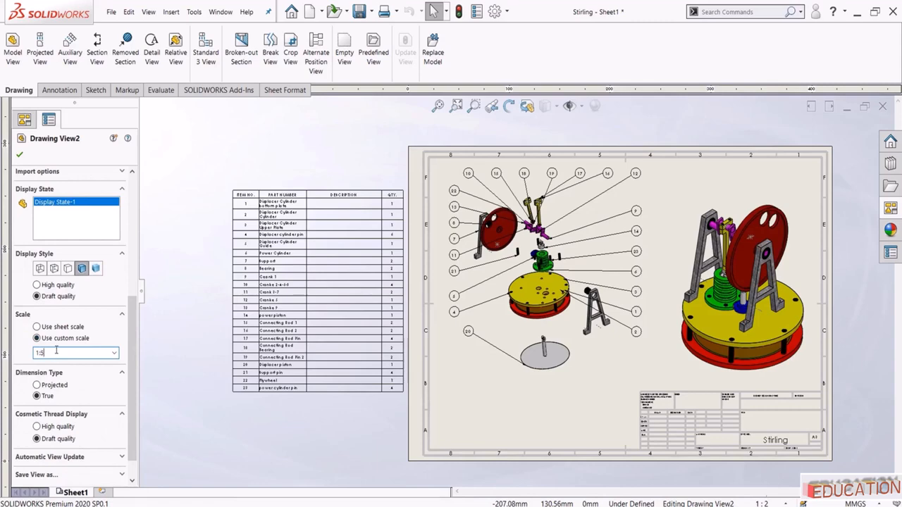
click(19, 155)
click(691, 349)
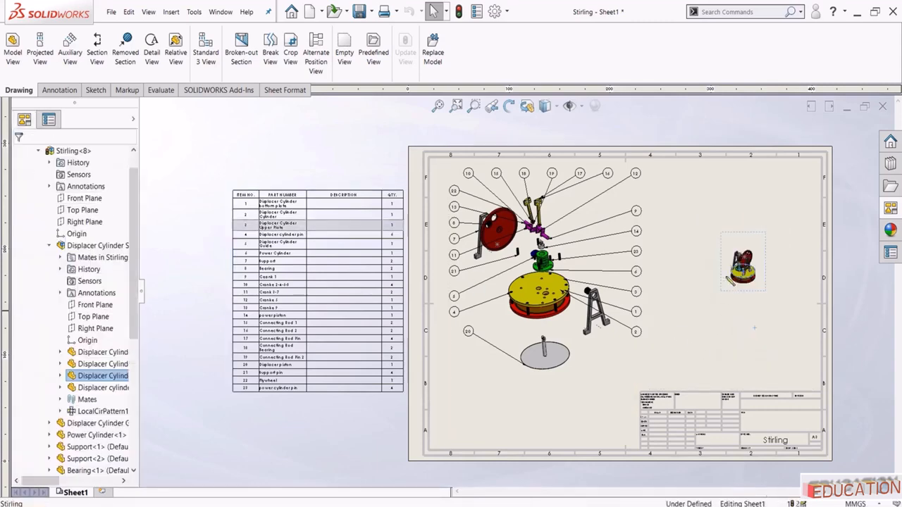
Move the small assembled view to the sheet's lower-left corner, below the exploded view
scroll(715, 310, down, 3)
scroll(719, 306, up, 2)
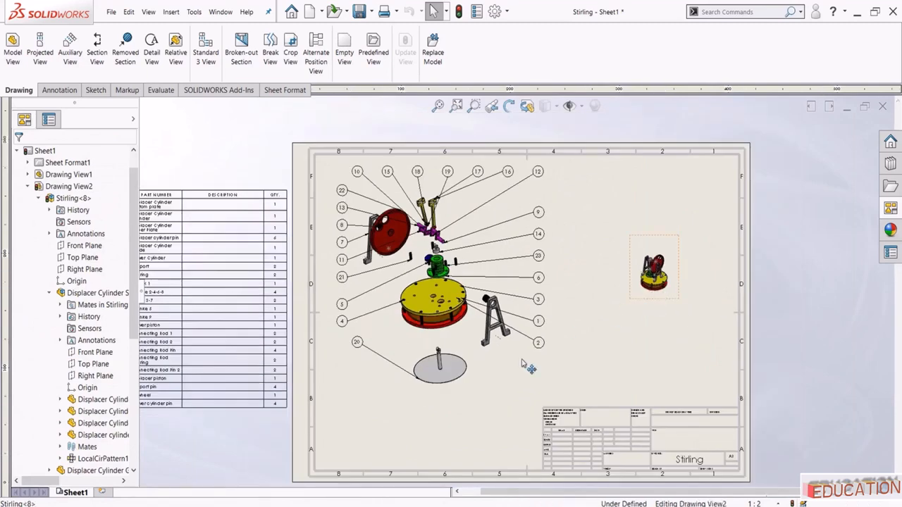
drag(655, 296, 355, 448)
key(z)
scroll(342, 225, down, 2)
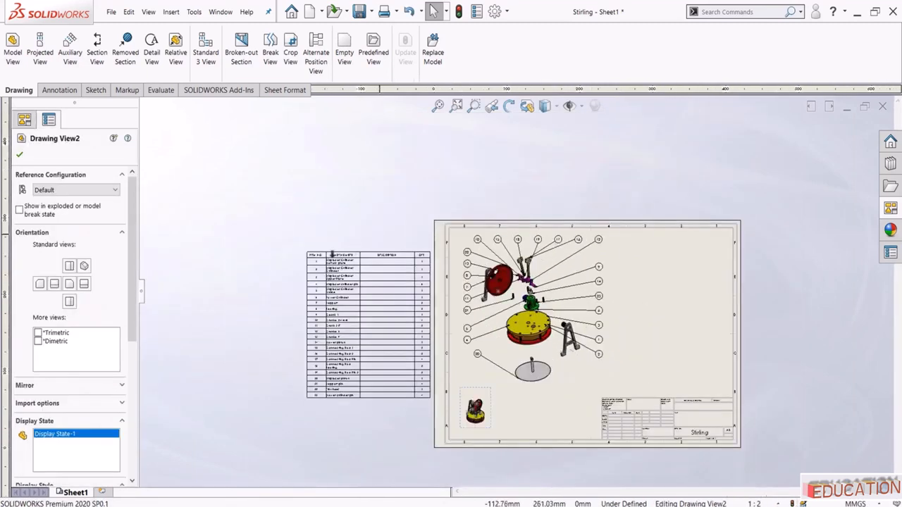
Bring the bill of materials onto the sheet, into the empty area above the title block beside the exploded view
drag(307, 251, 616, 244)
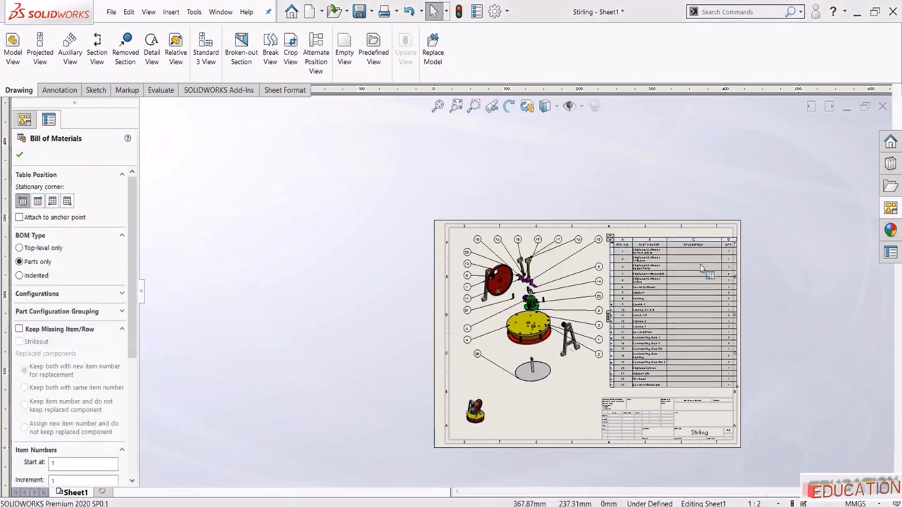
scroll(755, 275, down, 5)
click(851, 307)
scroll(517, 291, up, 3)
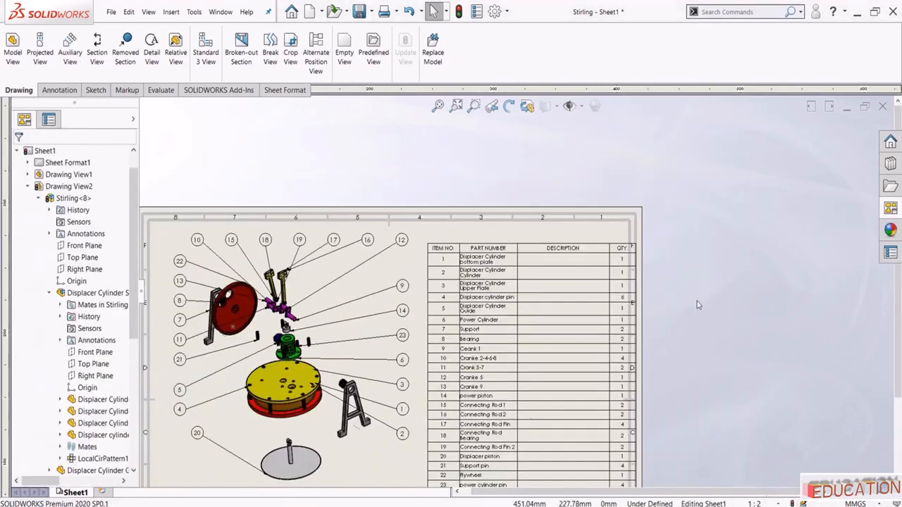
drag(423, 240, 414, 232)
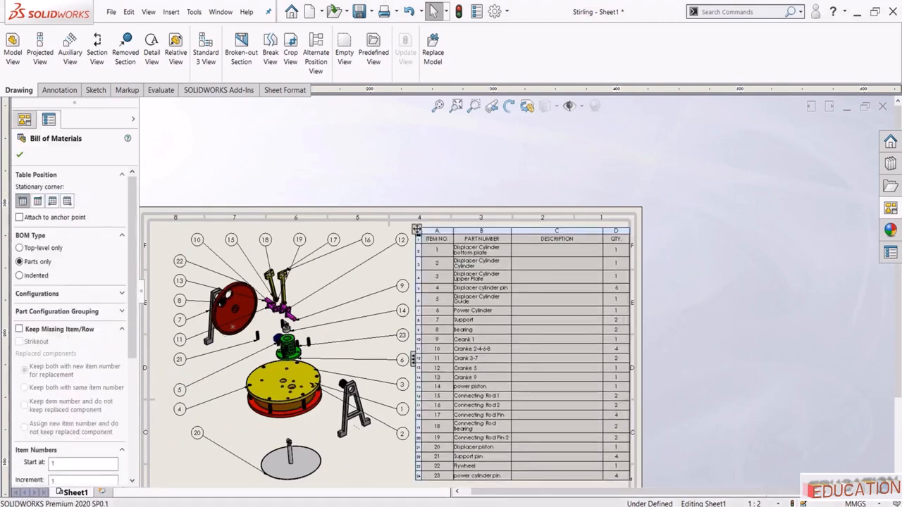
Delete the DESCRIPTION column from the bill of materials
scroll(613, 236, down, 2)
right_click(540, 237)
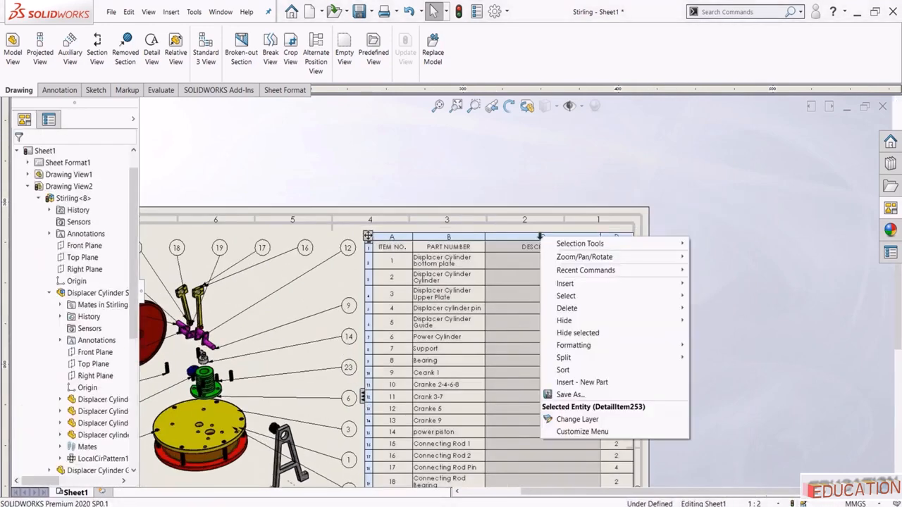
mouse_move(570, 311)
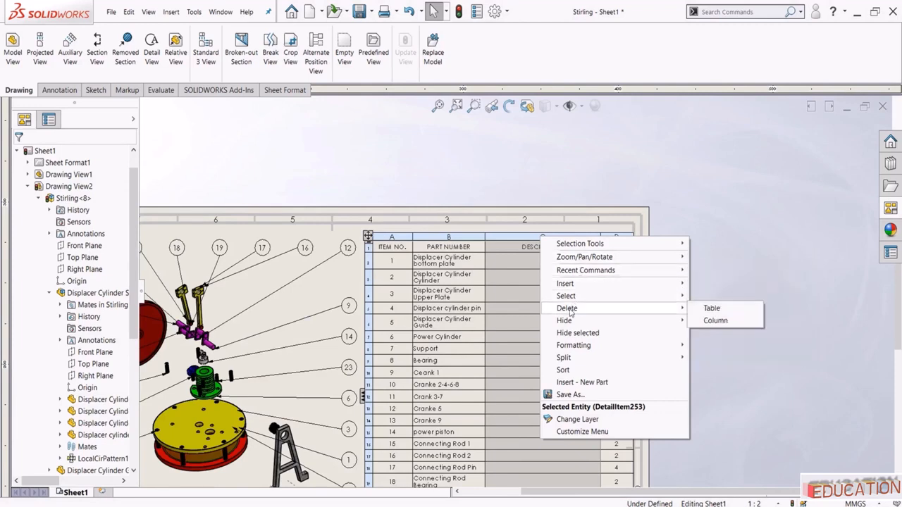
click(715, 321)
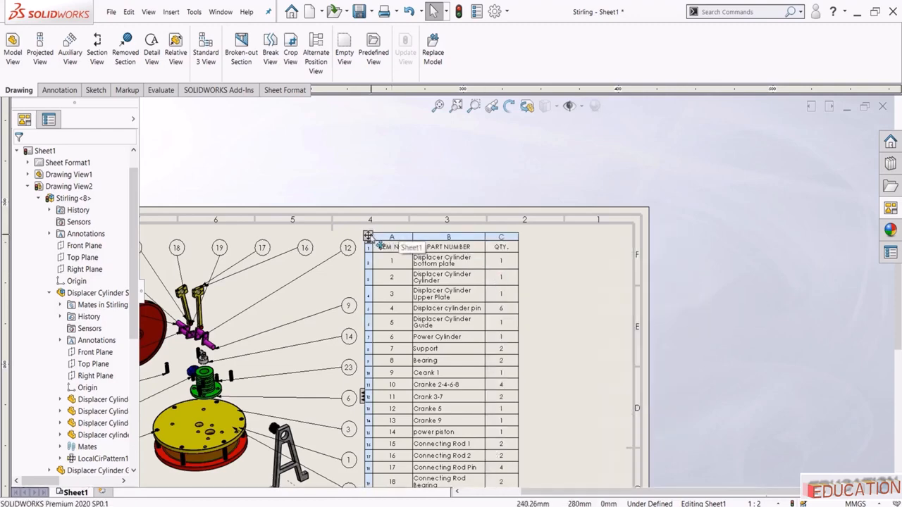
Shift the narrowed bill of materials toward the sheet's right border, beneath zones 3 to 1
drag(368, 236, 455, 240)
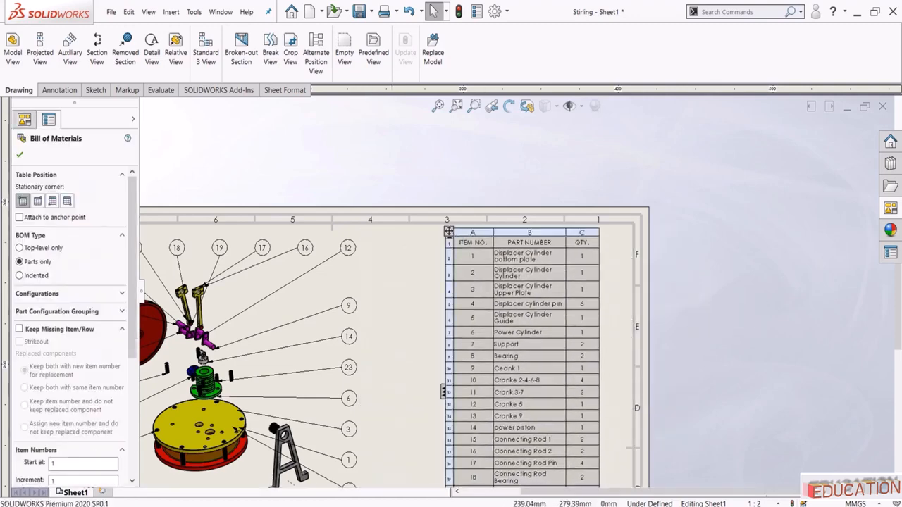
scroll(627, 334, up, 1)
click(717, 355)
scroll(665, 348, up, 3)
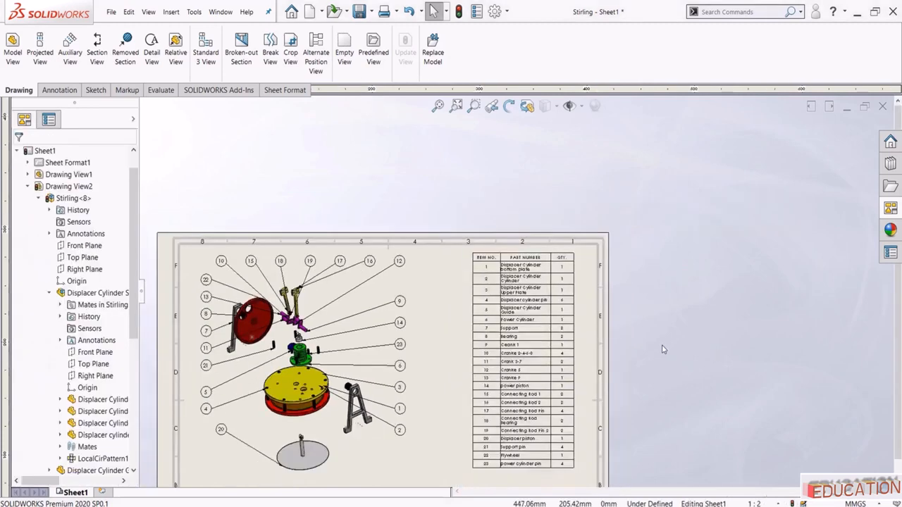
Examine the balloons around the exploded view against the item numbers and part names in the bill of materials
scroll(509, 288, down, 5)
scroll(420, 270, up, 4)
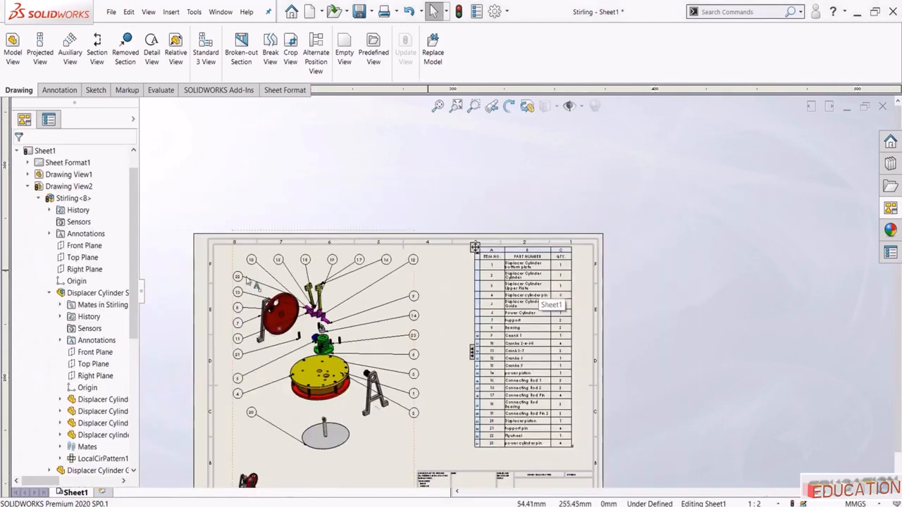
scroll(300, 300, down, 3)
scroll(454, 313, up, 4)
scroll(535, 399, down, 3)
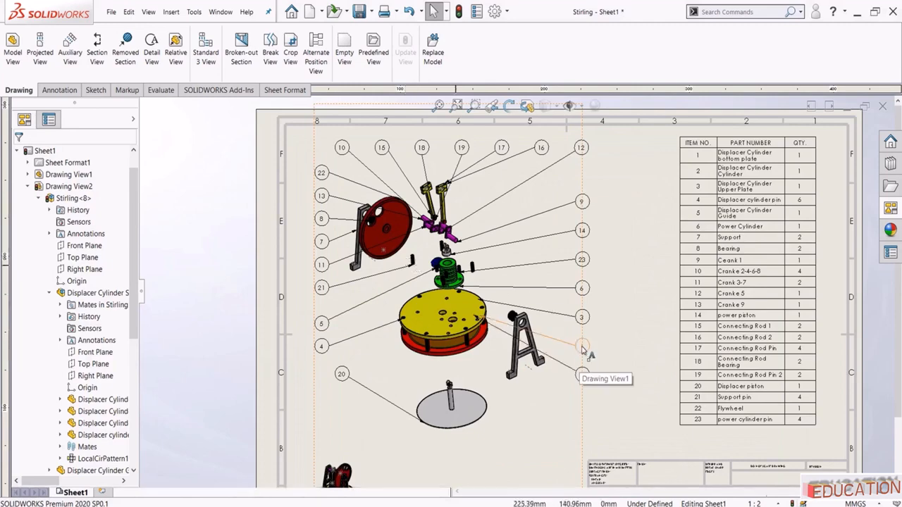
scroll(564, 372, down, 2)
key(f)
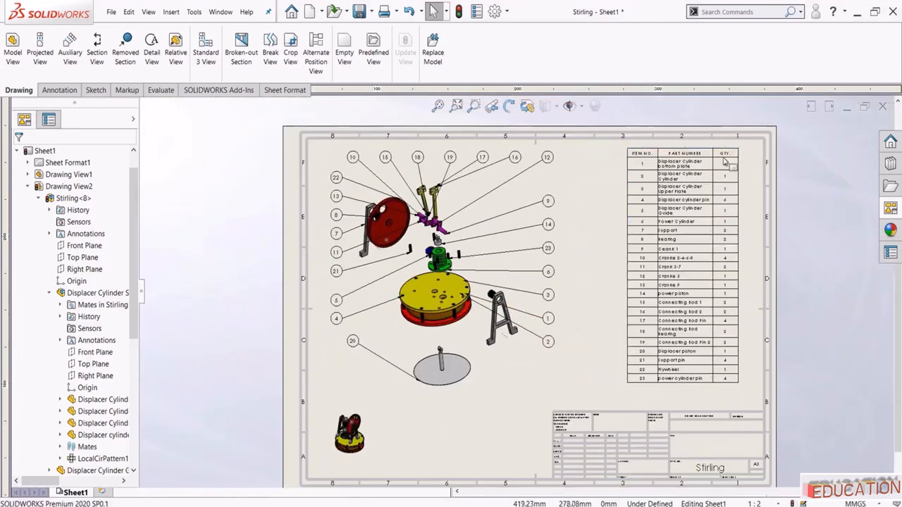
scroll(589, 231, down, 4)
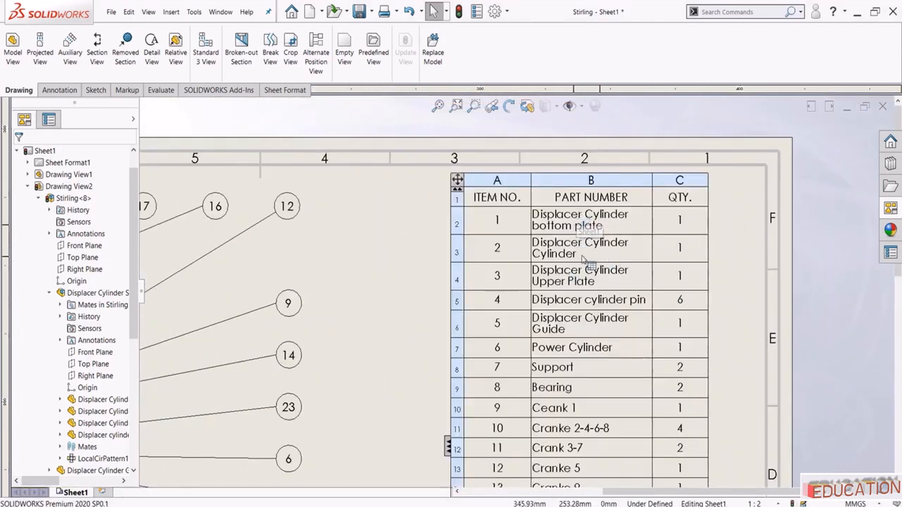
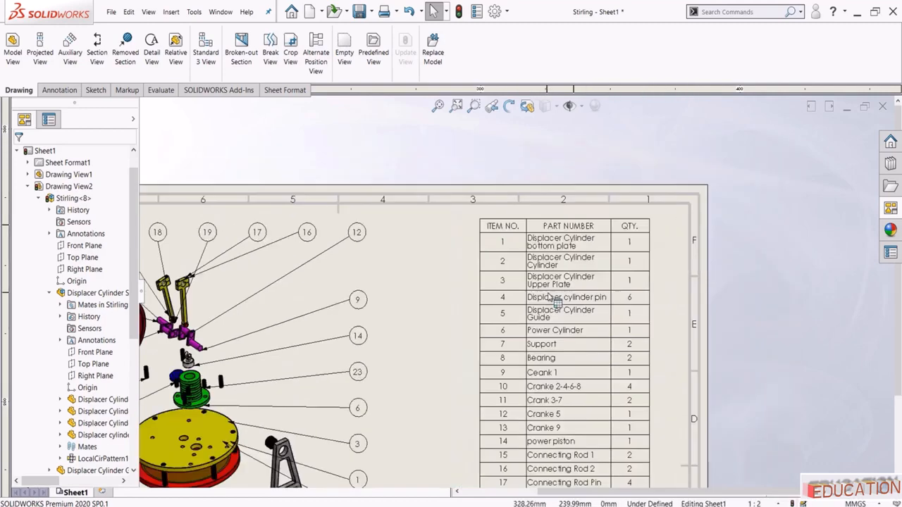
scroll(508, 306, up, 3)
scroll(429, 423, up, 1)
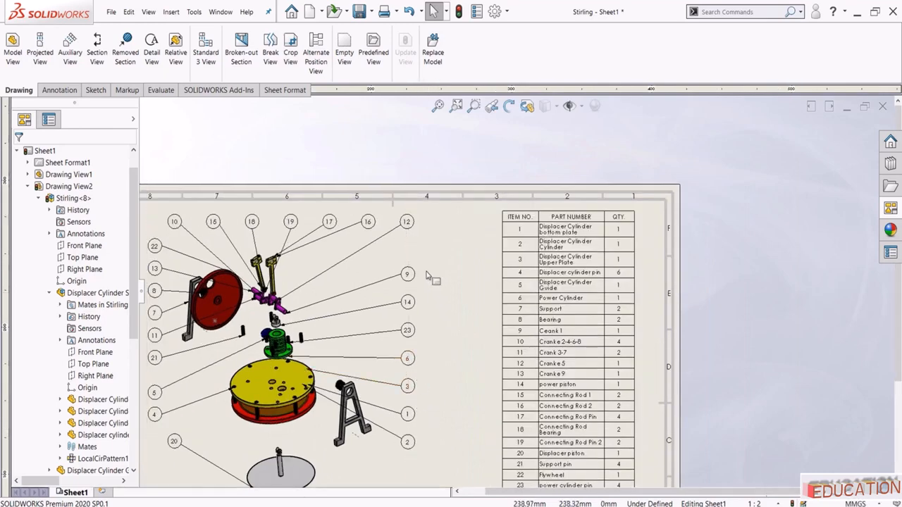
Trace balloon 4 to its part and check item 4's quantity in the bill of materials, finishing with the whole sheet in view
scroll(320, 380, up, 1)
scroll(321, 381, down, 2)
scroll(385, 342, down, 1)
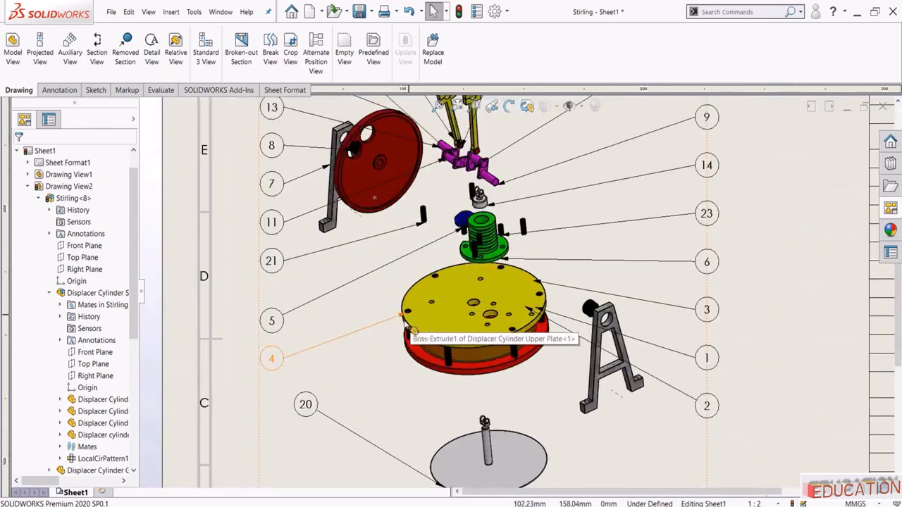
scroll(485, 296, up, 3)
scroll(621, 246, down, 2)
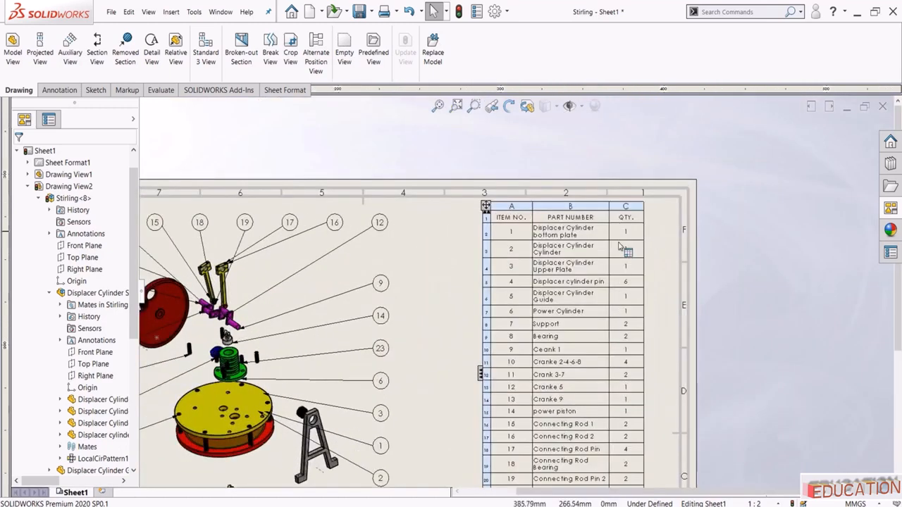
scroll(548, 264, down, 1)
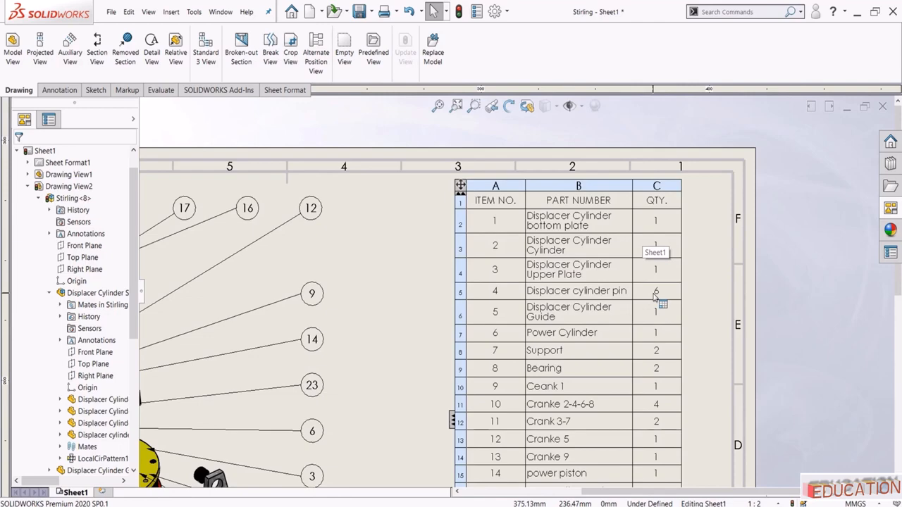
scroll(656, 300, up, 1)
scroll(638, 303, up, 2)
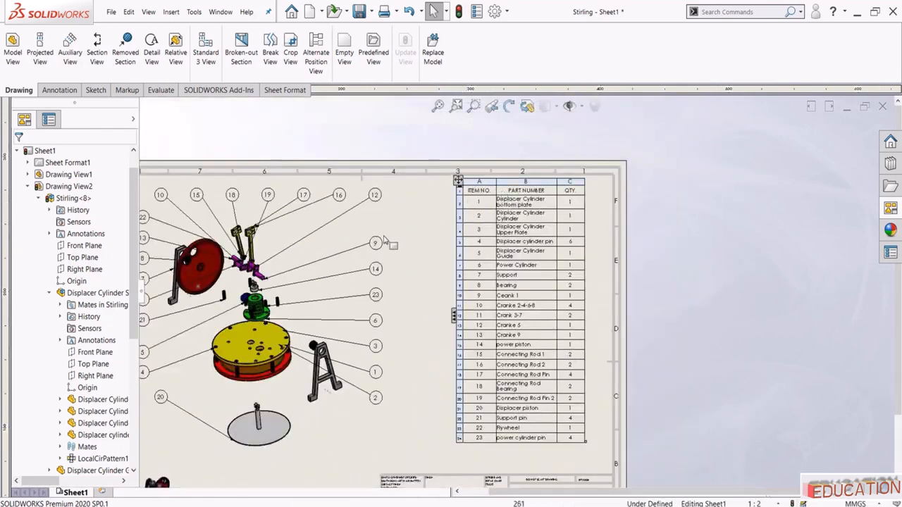
scroll(396, 264, up, 3)
scroll(345, 415, down, 2)
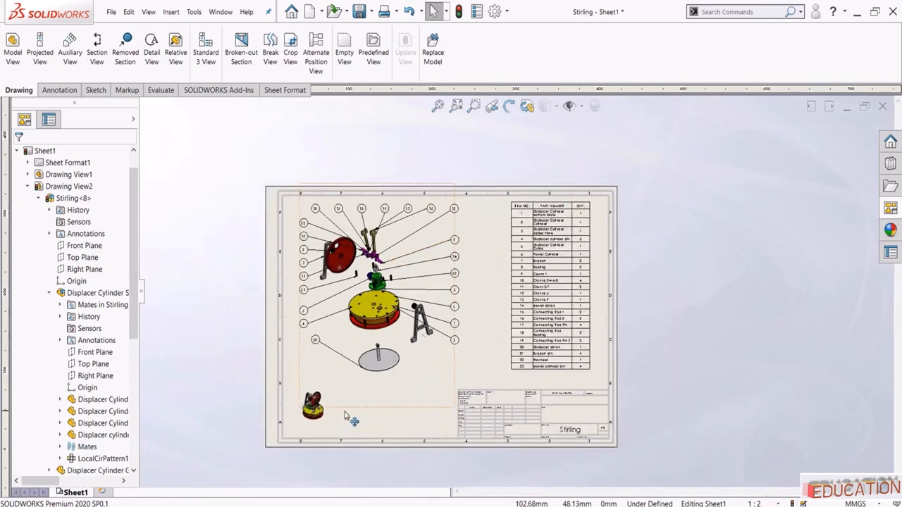
click(438, 106)
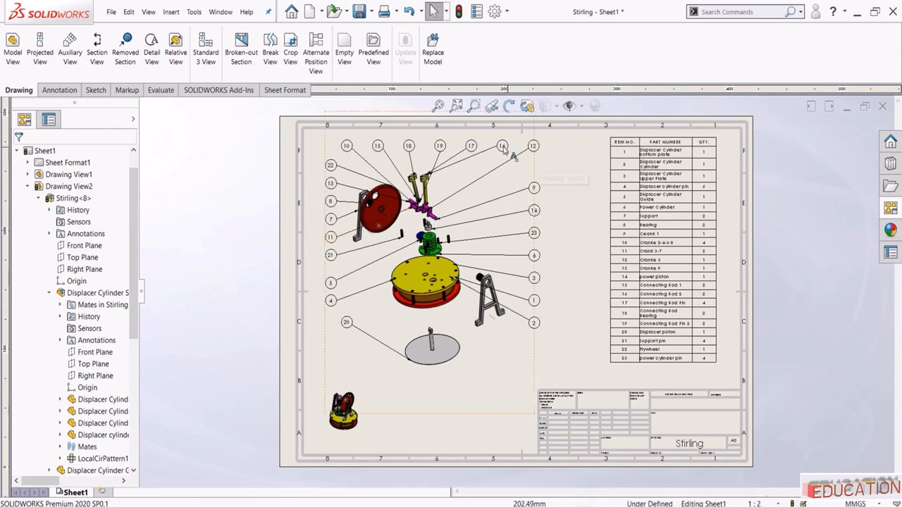
scroll(334, 196, down, 1)
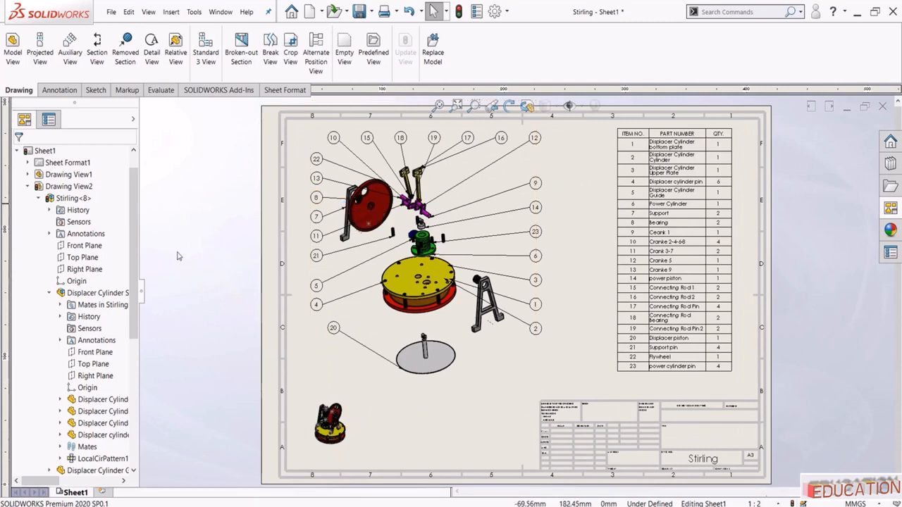
Switch from the drawing sheet to the open Stirling.SLDASM assembly and face the flywheel side
click(372, 13)
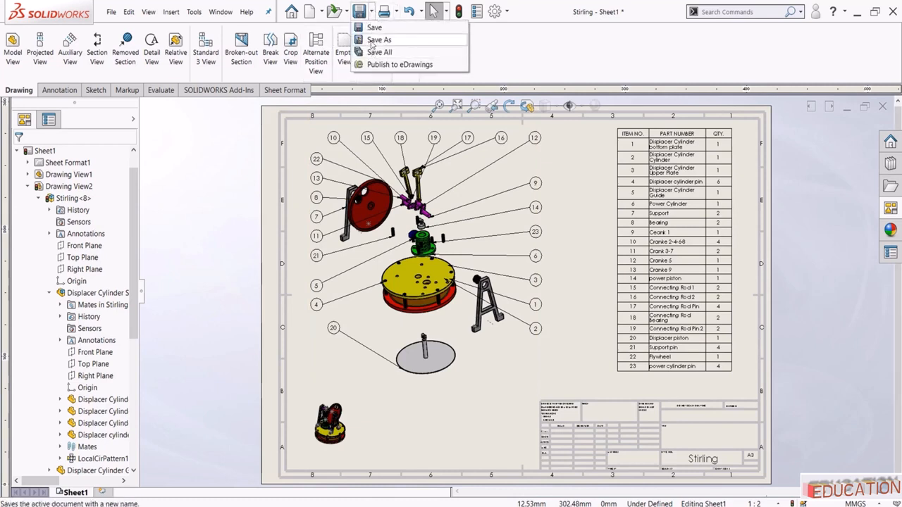
click(220, 12)
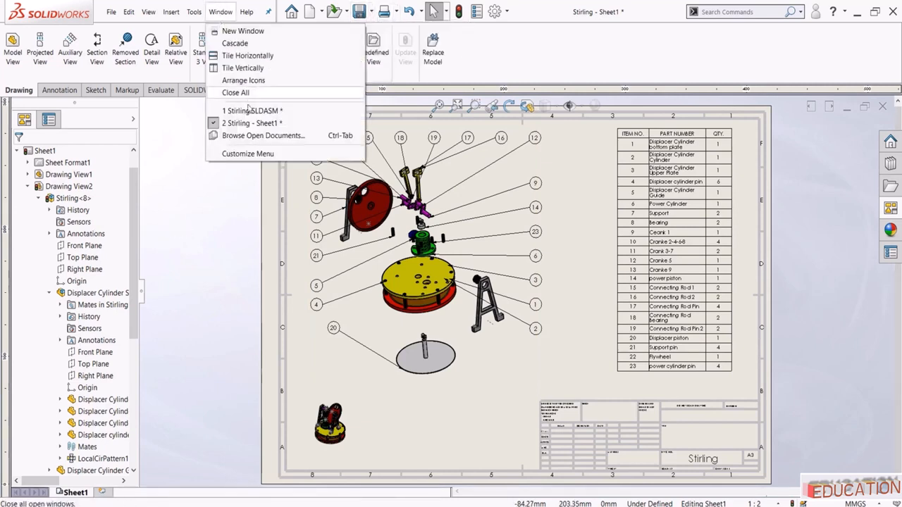
click(251, 111)
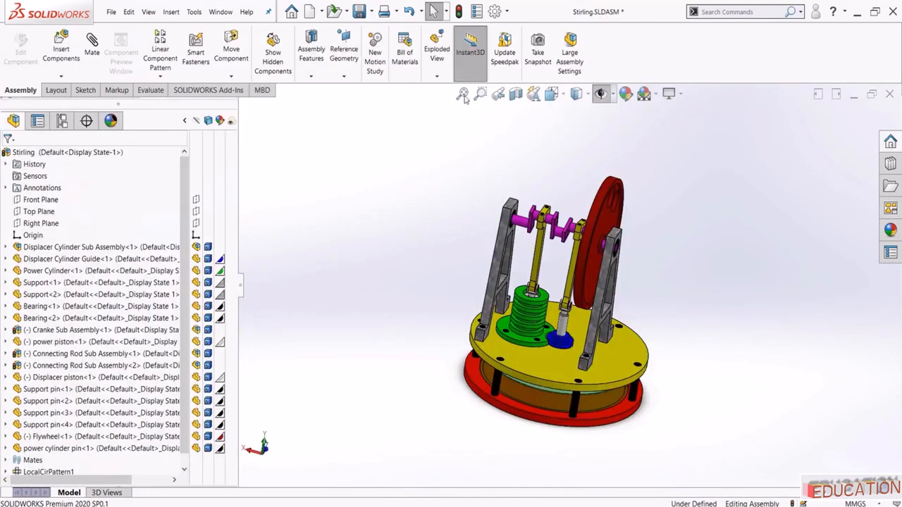
middle_drag(445, 208, 382, 199)
Rebuild the assembly and save a copy as the 3D PDF Stirling.pdf, set to be viewed after saving
click(374, 12)
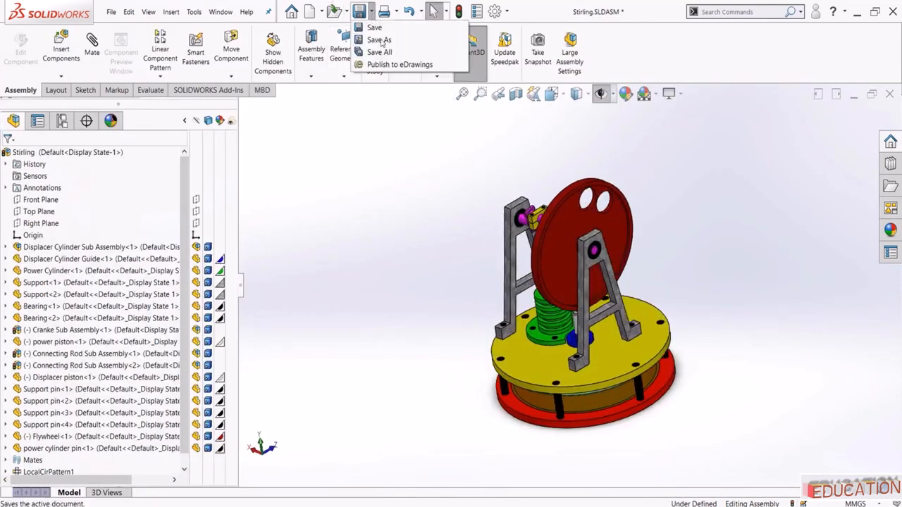
click(387, 43)
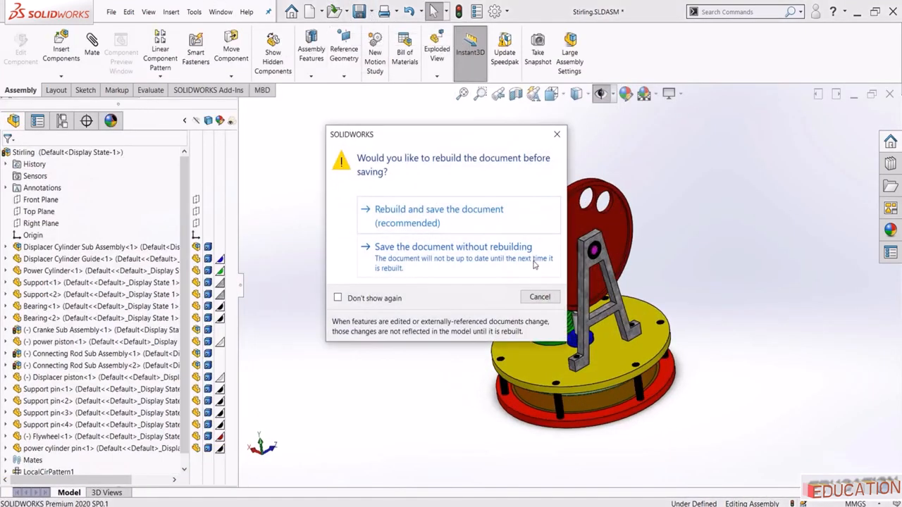
click(409, 222)
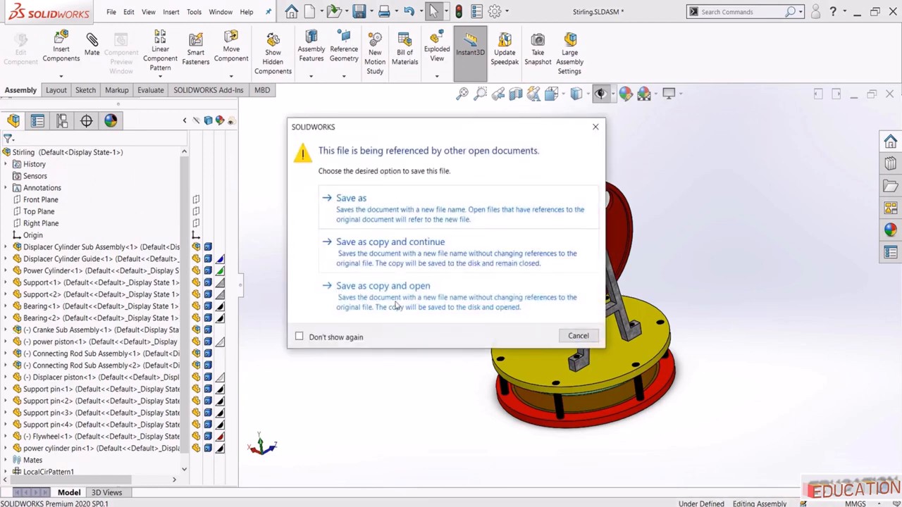
click(396, 306)
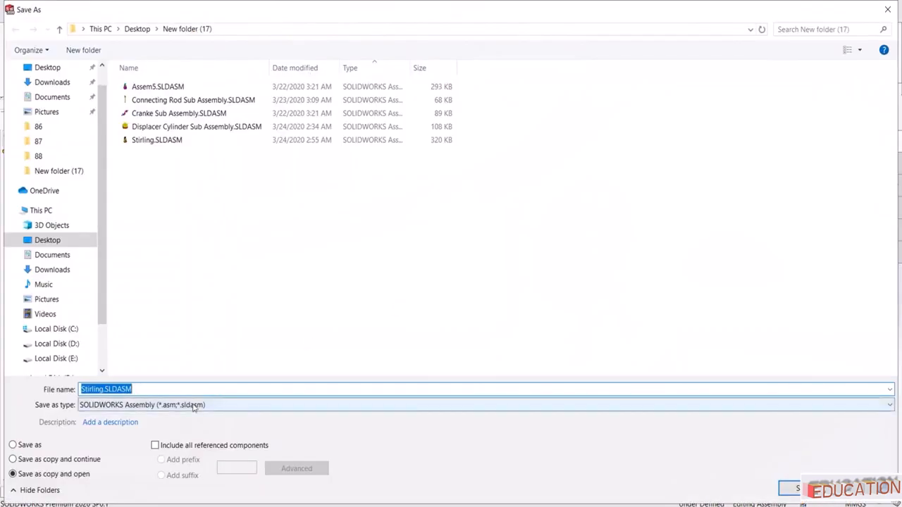
click(193, 407)
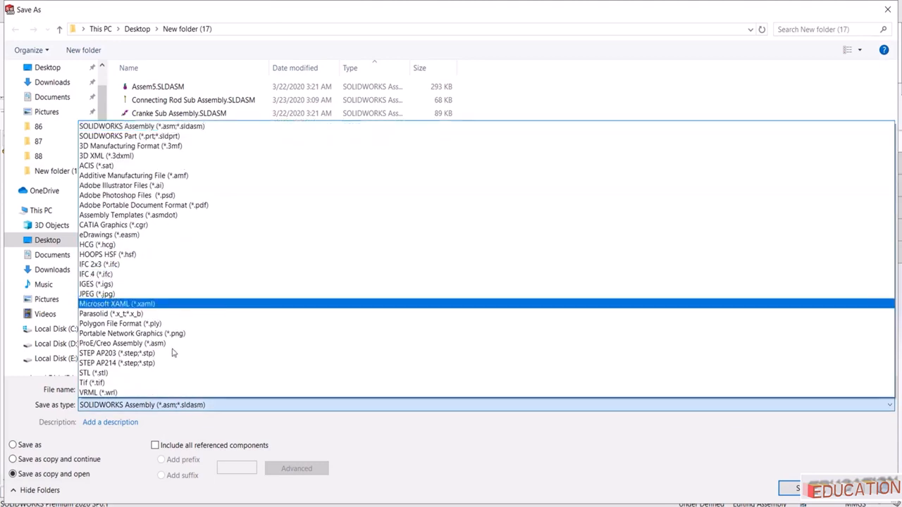
click(208, 205)
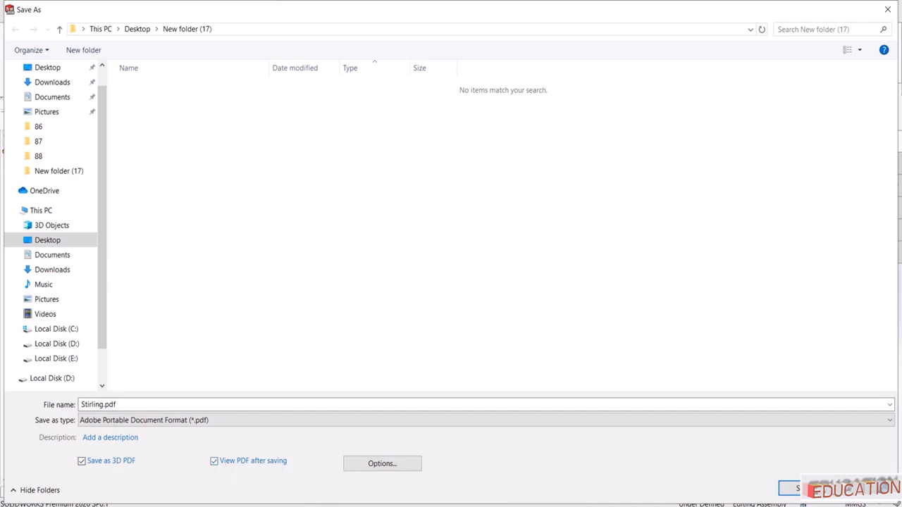
click(817, 493)
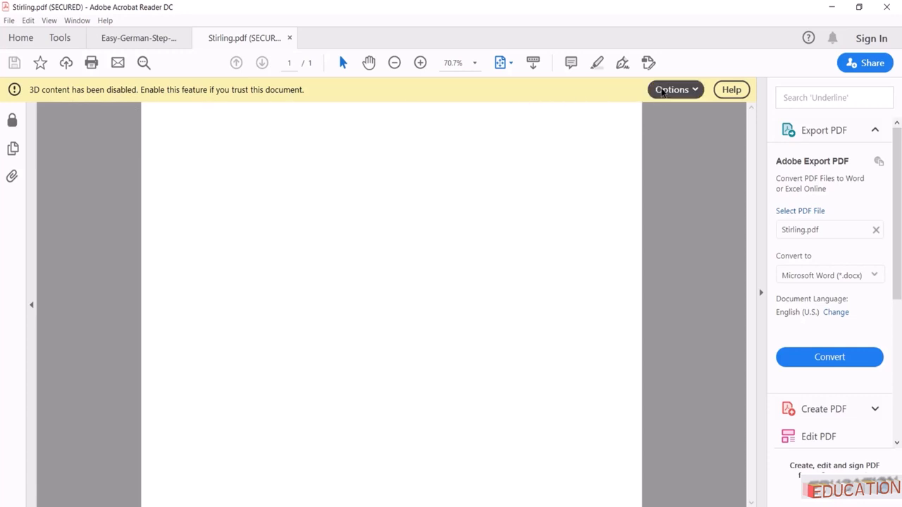
In Adobe Acrobat Reader, enable the 3D content by always trusting Stirling.pdf, and inspect the engine model up close
click(662, 92)
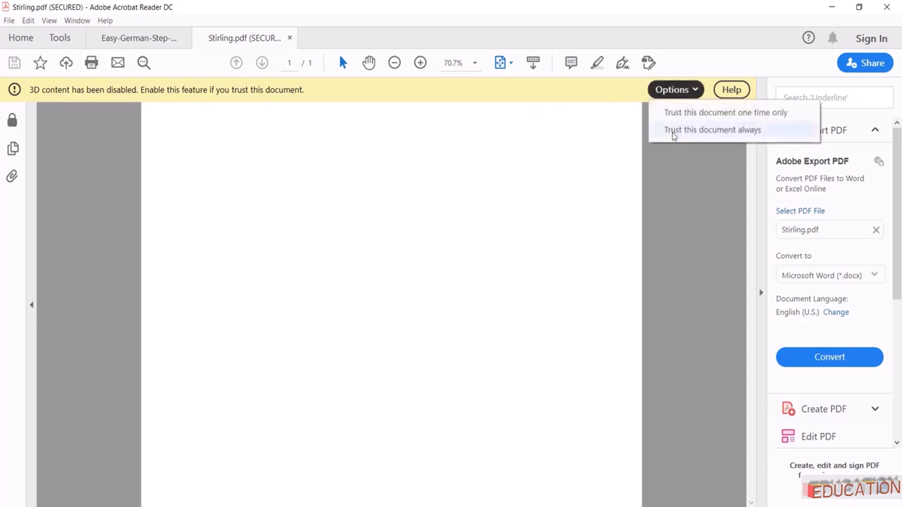
click(705, 130)
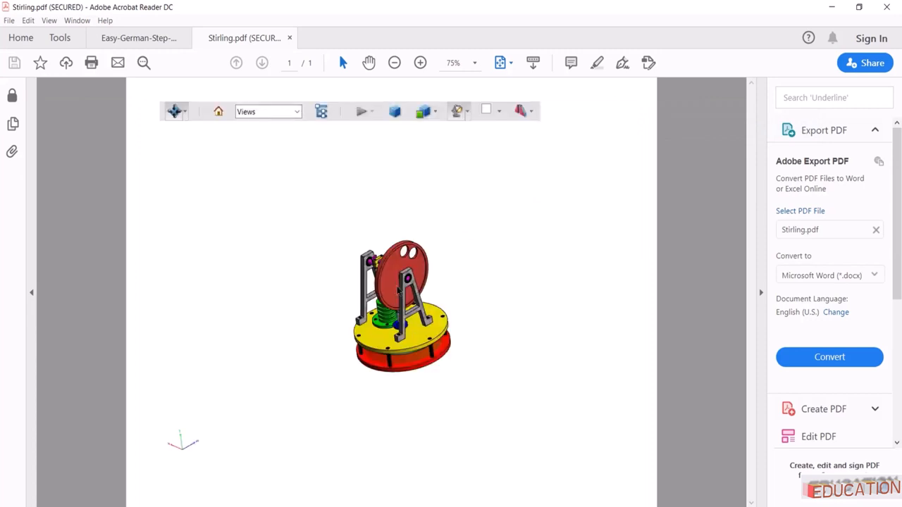
scroll(398, 290, up, 5)
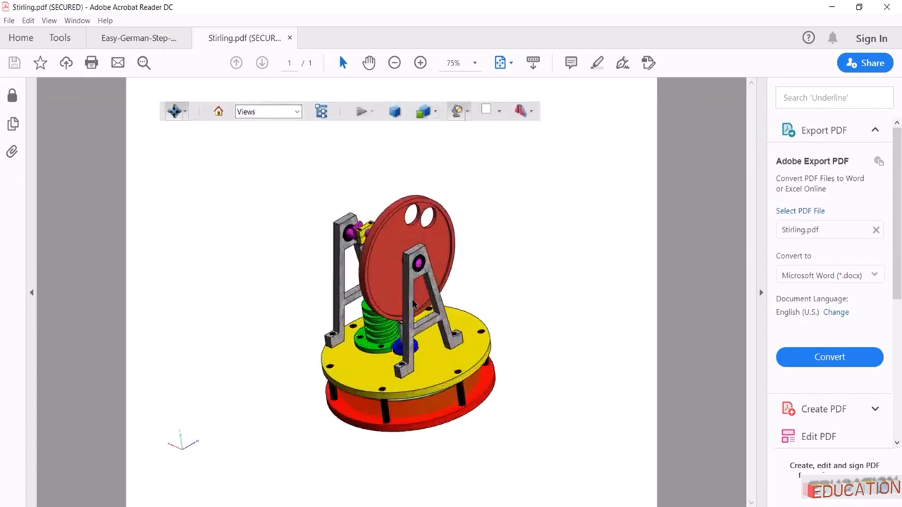
drag(325, 318, 378, 260)
scroll(380, 258, up, 10)
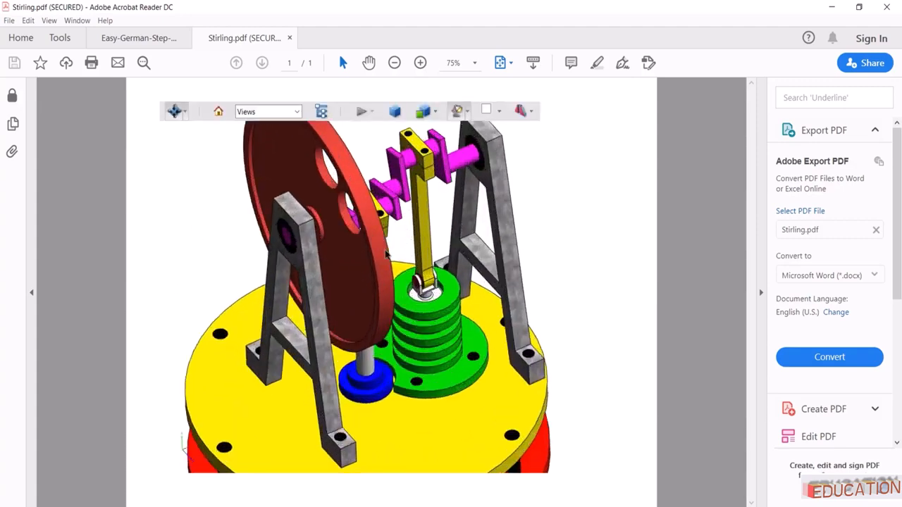
scroll(386, 255, down, 10)
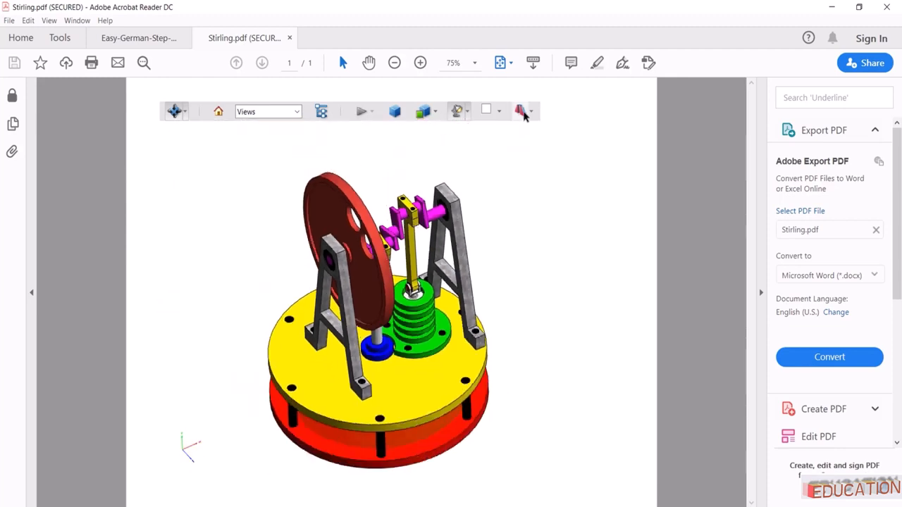
Toggle the model's cross-section on and off, and set the 3D background colour to orange
click(520, 111)
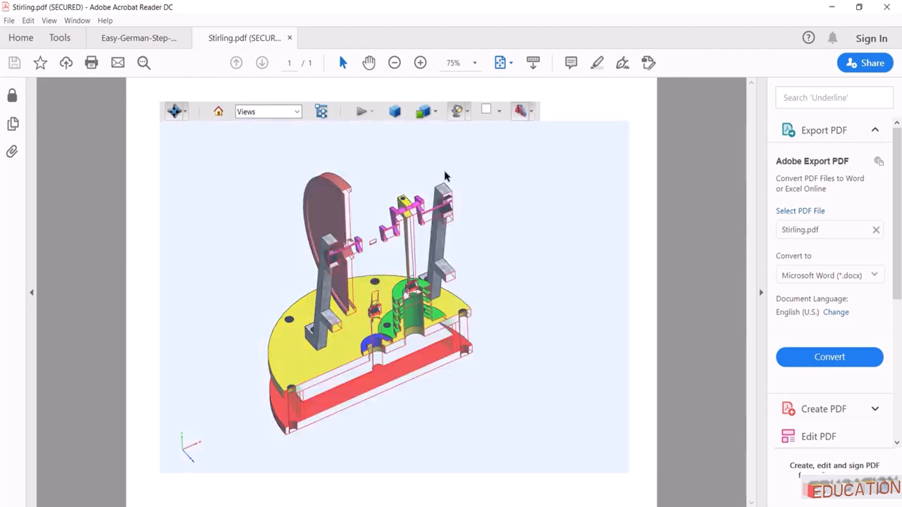
click(518, 113)
click(499, 111)
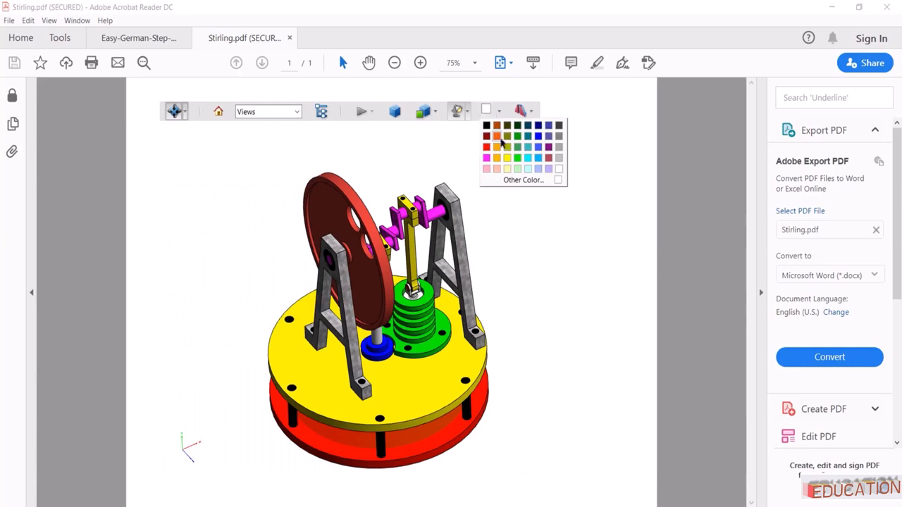
click(497, 142)
click(499, 113)
click(469, 113)
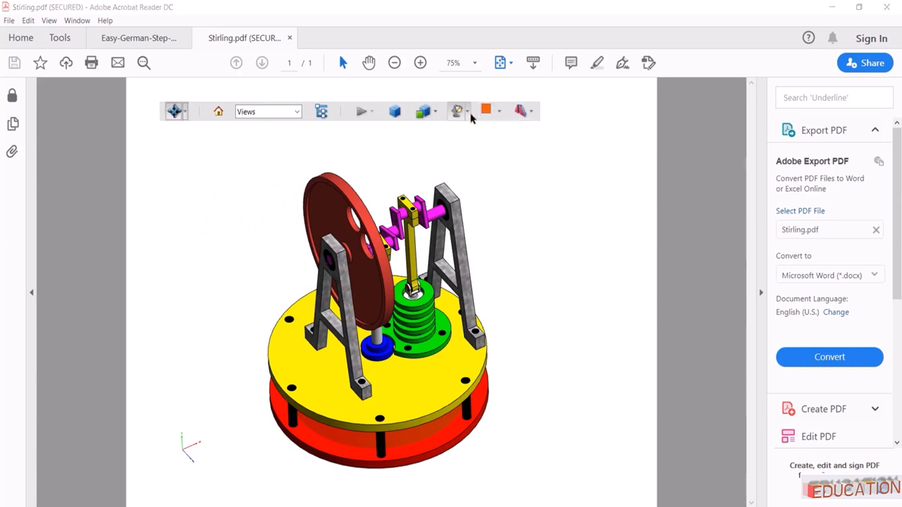
Try a dark lighting scheme, switch the model to a brighter one, and toggle perspective projection on and off
click(468, 113)
click(465, 158)
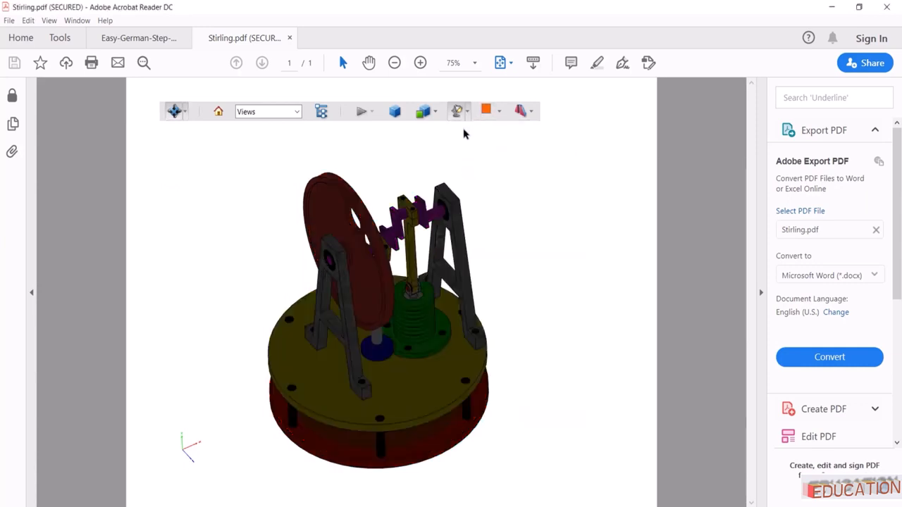
click(459, 112)
click(482, 211)
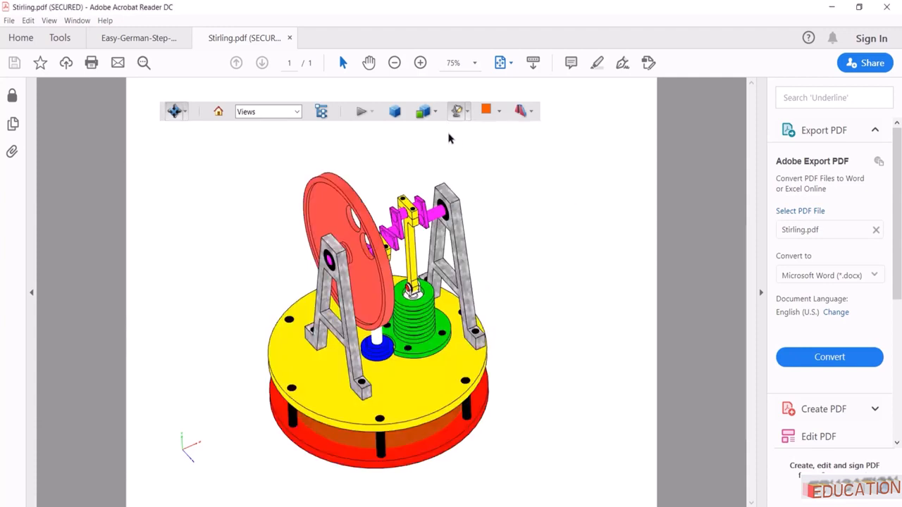
click(396, 114)
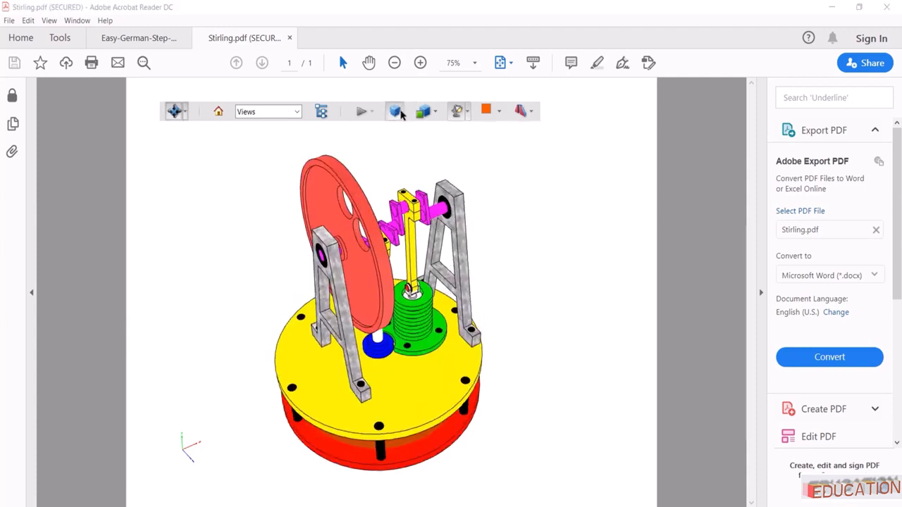
click(395, 113)
Try the Solid, Illustration, Wireframe and Transparent Bounding Box render modes on the engine model
click(426, 112)
click(438, 151)
click(426, 112)
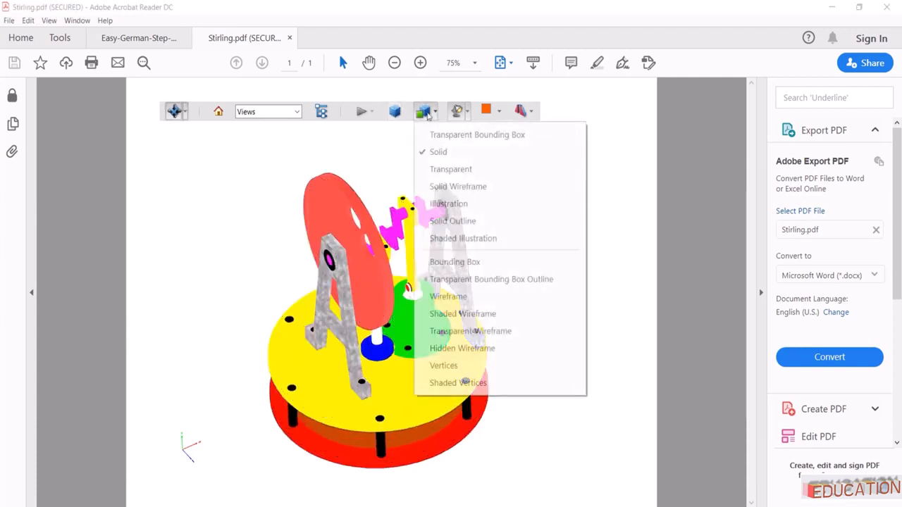
click(445, 203)
click(426, 112)
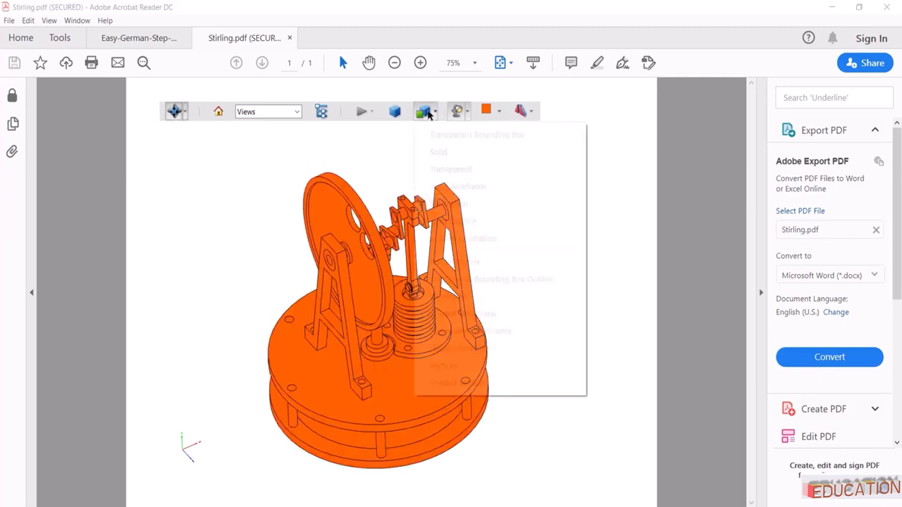
click(443, 297)
click(429, 114)
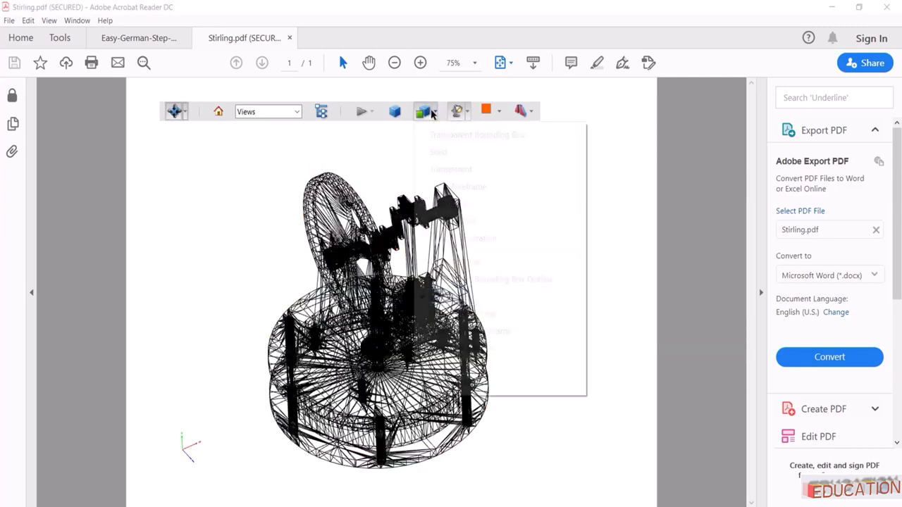
click(434, 134)
Compare the Solid and Solid Wireframe render modes, and set the model to Solid Outline
click(427, 111)
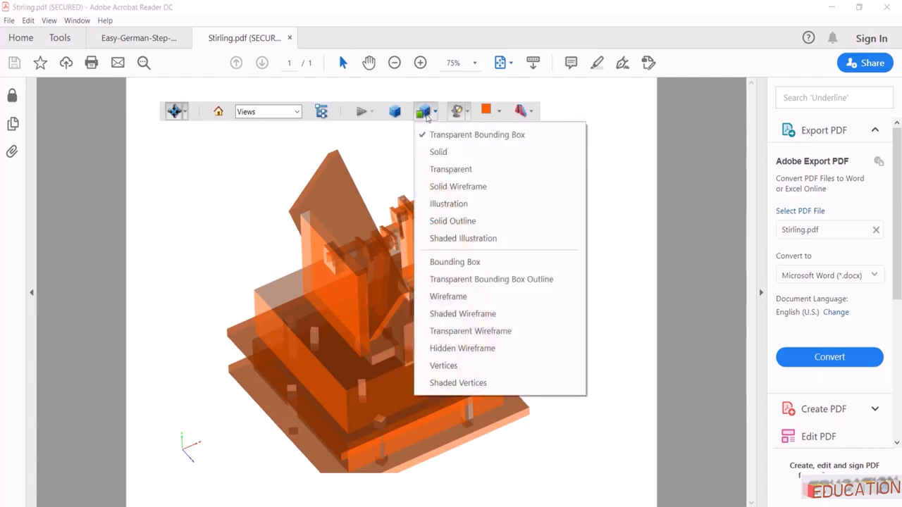
click(437, 151)
click(430, 113)
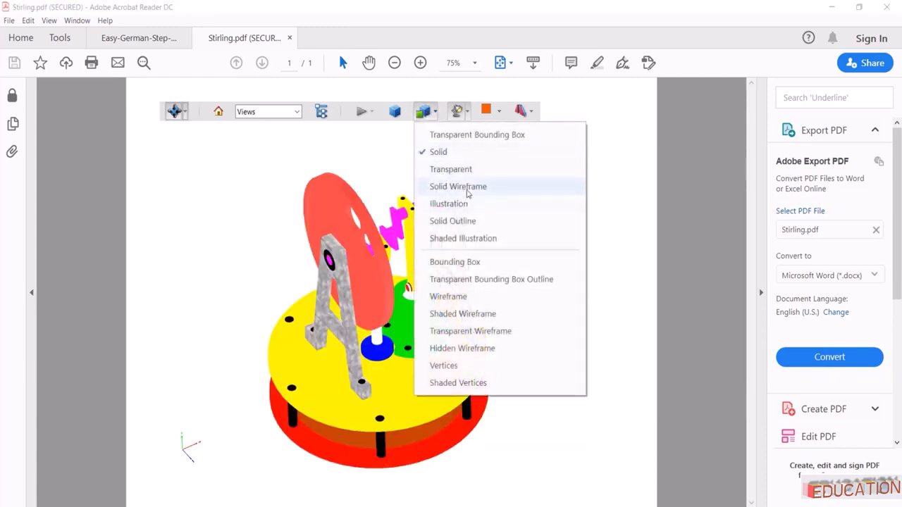
click(467, 187)
click(428, 113)
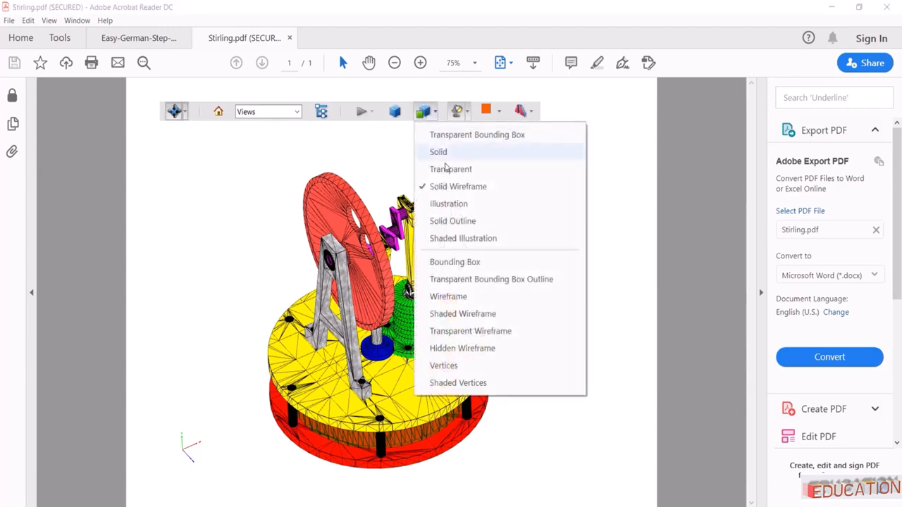
click(465, 223)
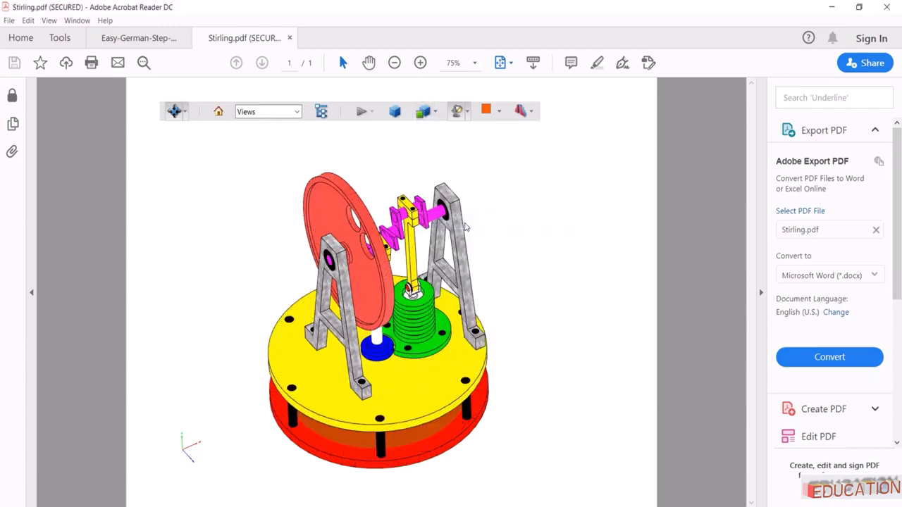
Examine the flywheel, crankshaft, connecting rods and power cylinder of the 3D PDF model from several angles
drag(275, 242, 448, 303)
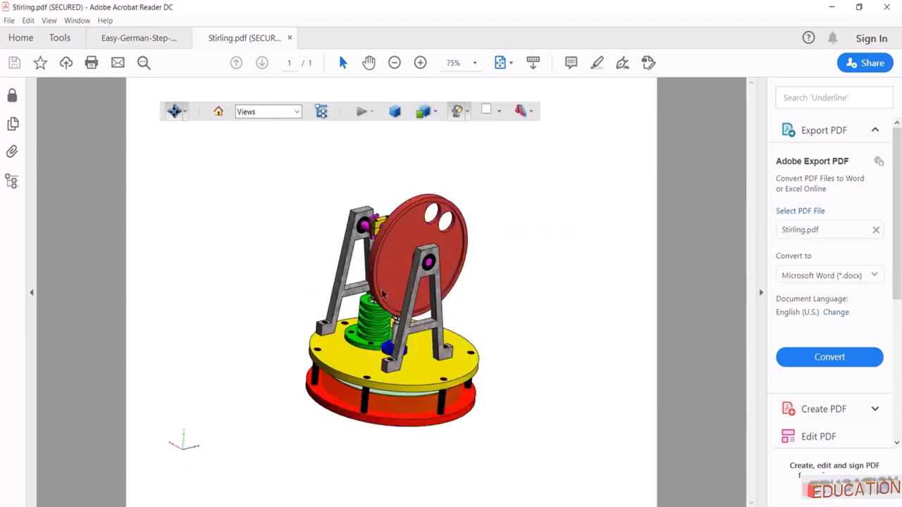
drag(282, 288, 516, 242)
scroll(389, 331, up, 8)
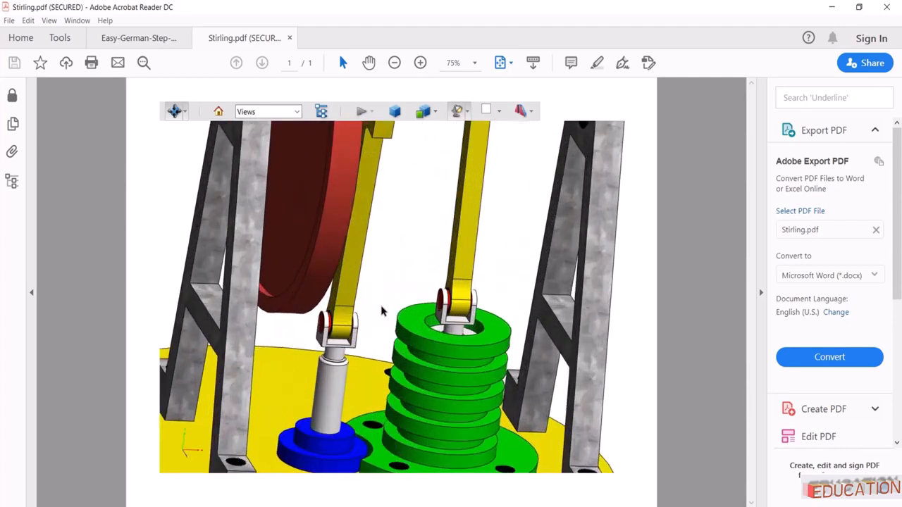
drag(383, 311, 358, 348)
scroll(378, 288, down, 8)
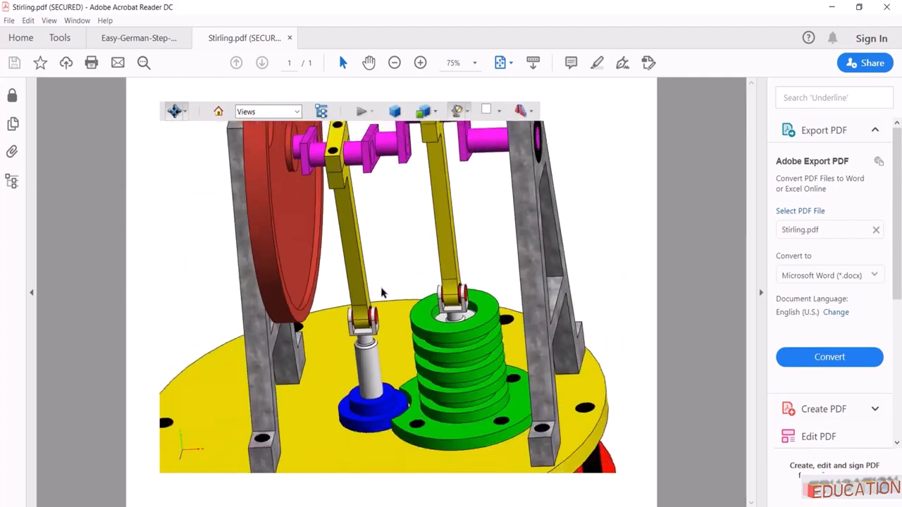